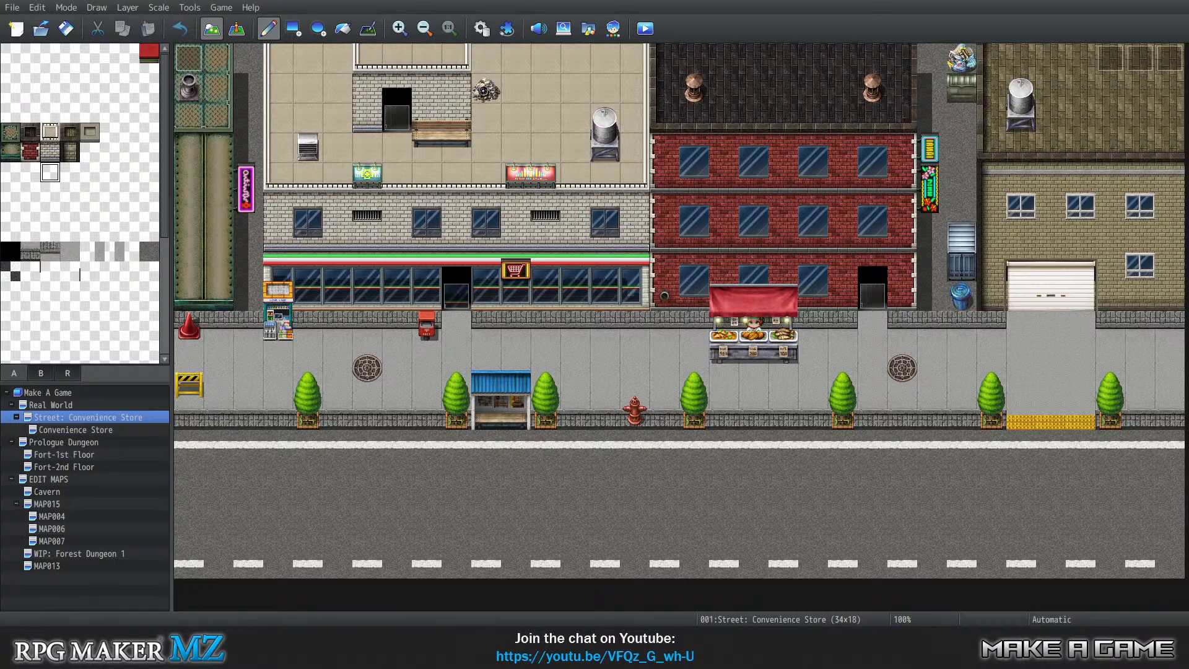
Switch to the Excel workbook and review the whole story outline in rows 1 to 11 of Sheet1.
{"action": "left_click", "coordinate": [544, 654]}
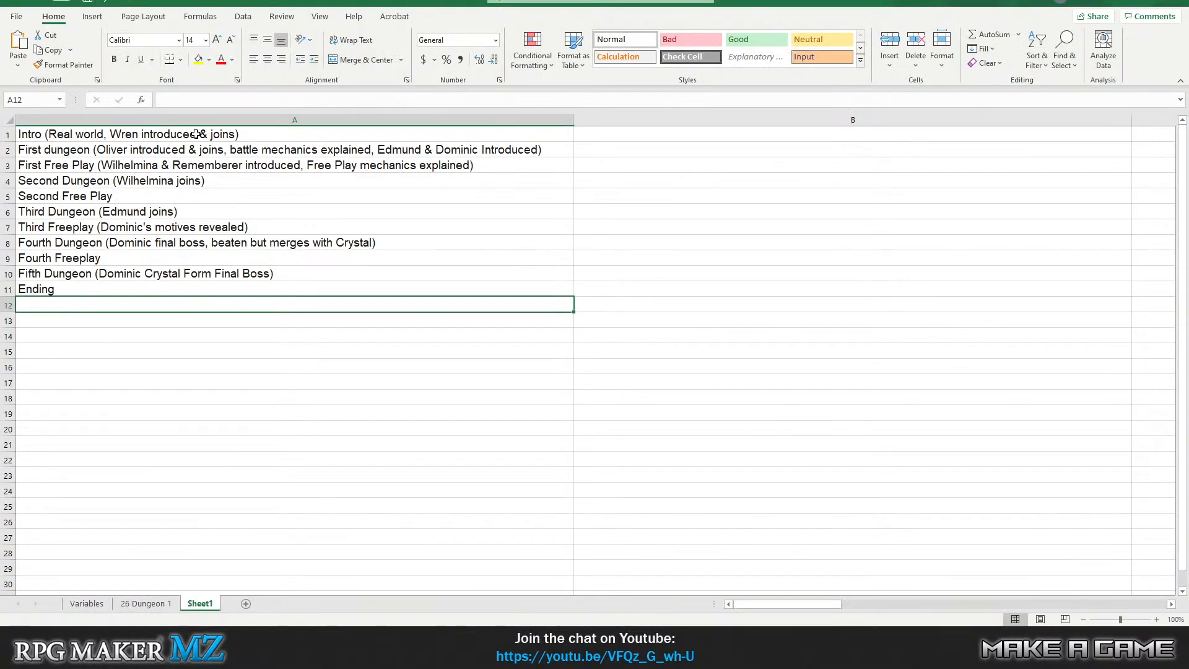
{"action": "left_click_drag", "start_coordinate": [196, 133], "coordinate": [204, 286]}
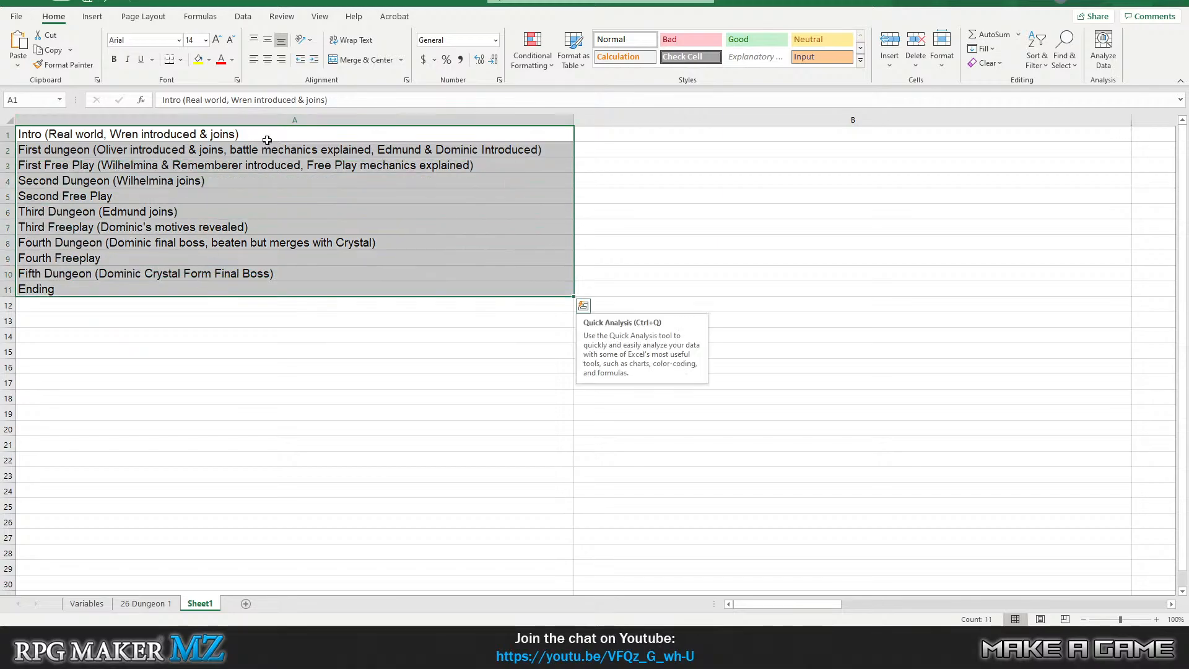
{"action": "left_click", "coordinate": [337, 141]}
{"action": "left_click", "coordinate": [604, 134]}
{"action": "left_click_drag", "start_coordinate": [603, 134], "coordinate": [388, 310]}
{"action": "left_click", "coordinate": [388, 310]}
{"action": "left_click_drag", "start_coordinate": [143, 134], "coordinate": [146, 296]}
{"action": "left_click", "coordinate": [173, 306]}
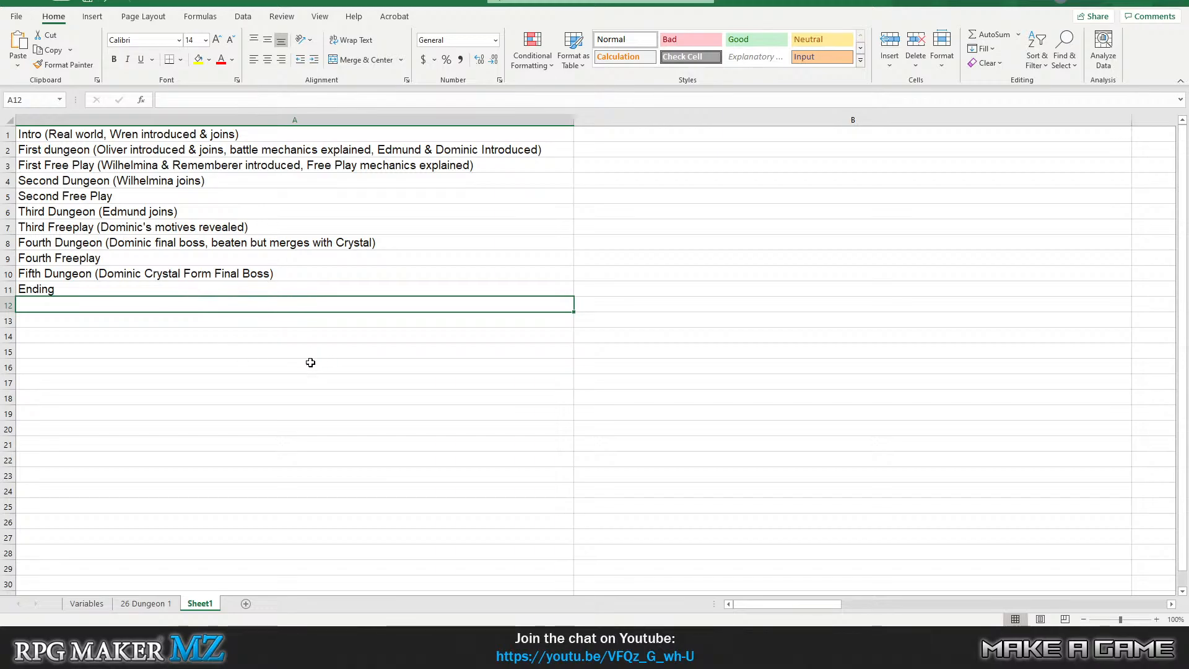
Examine the first four outline entries, from the intro through the second dungeon.
{"action": "left_click", "coordinate": [205, 138]}
{"action": "left_click", "coordinate": [205, 148]}
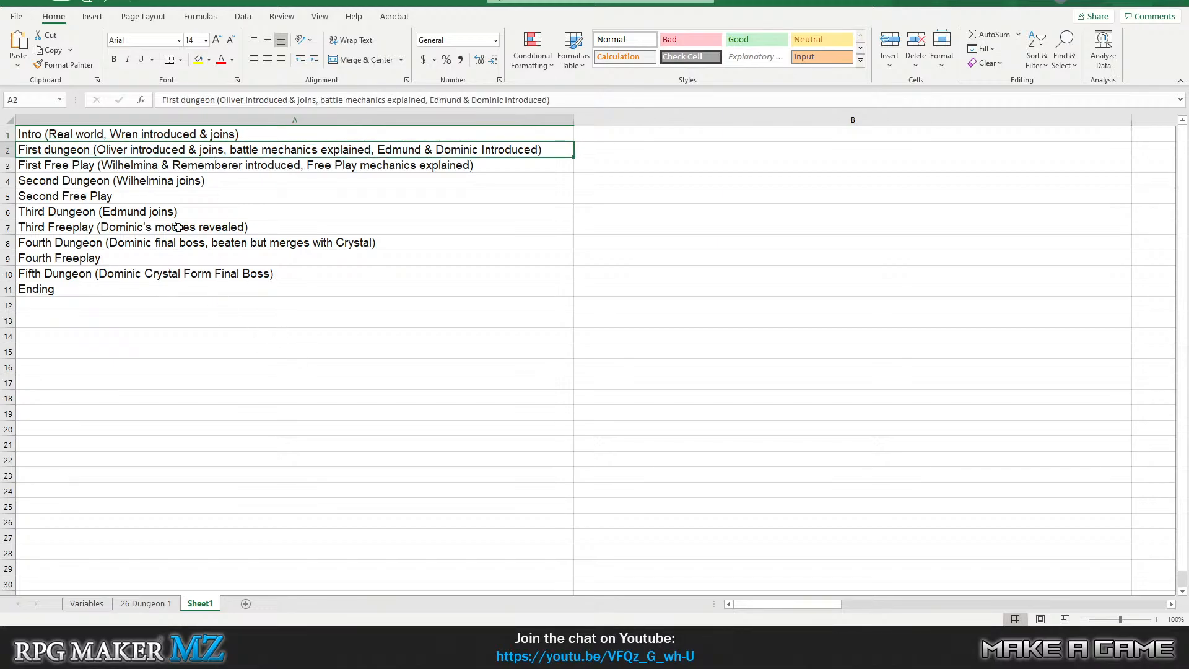
{"action": "left_click_drag", "start_coordinate": [119, 132], "coordinate": [121, 167]}
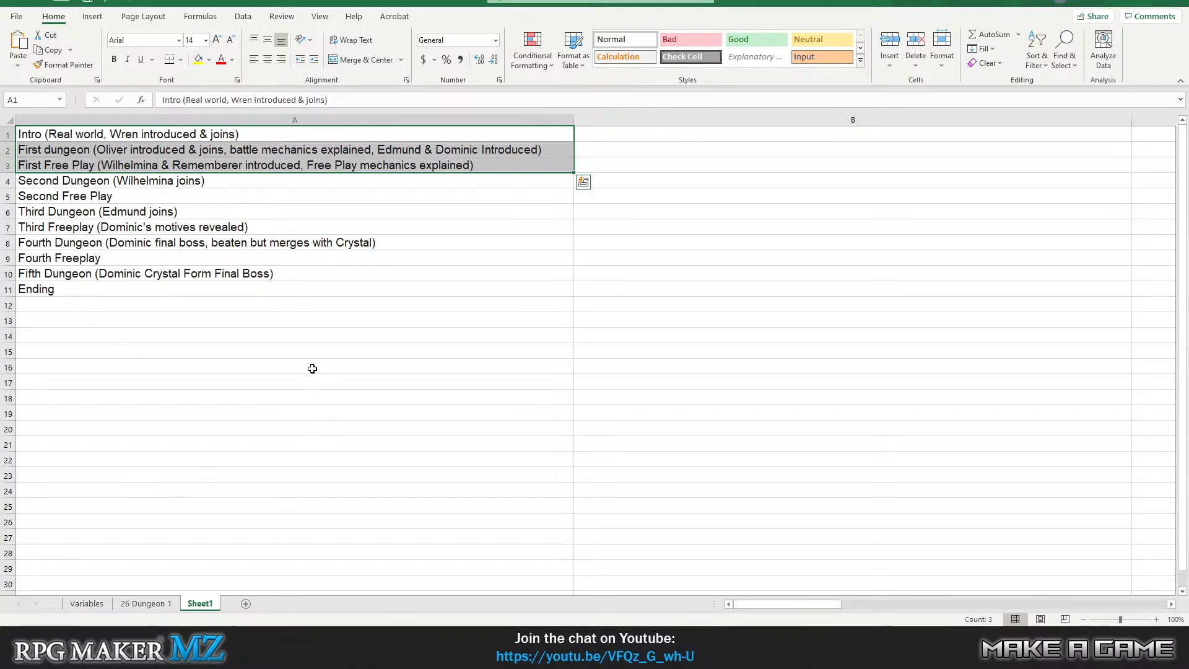
{"action": "left_click", "coordinate": [108, 182]}
{"action": "left_click", "coordinate": [112, 166]}
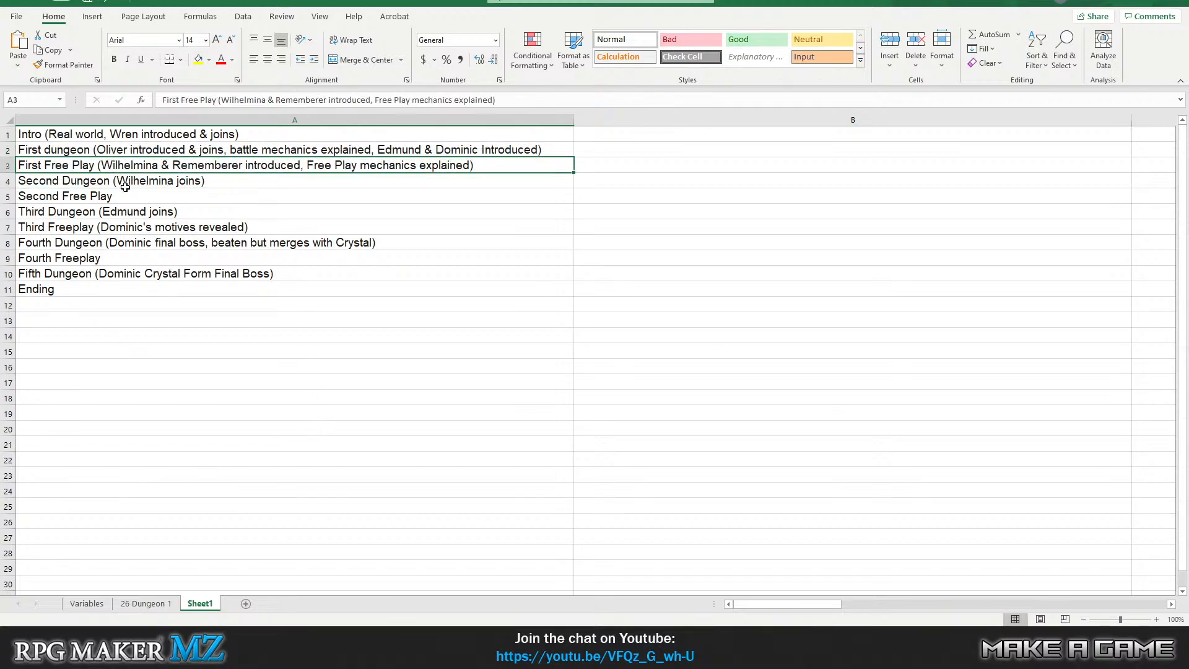
{"action": "left_click", "coordinate": [128, 180]}
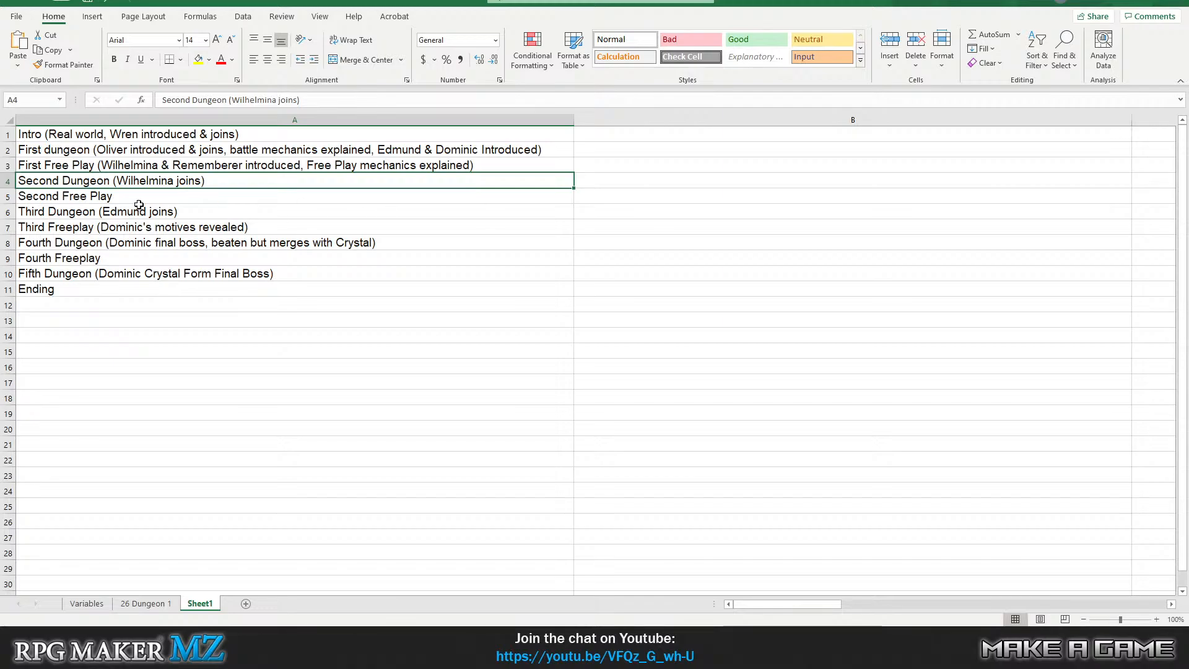
{"action": "left_click", "coordinate": [210, 162]}
{"action": "left_click", "coordinate": [199, 144]}
{"action": "left_click", "coordinate": [191, 133]}
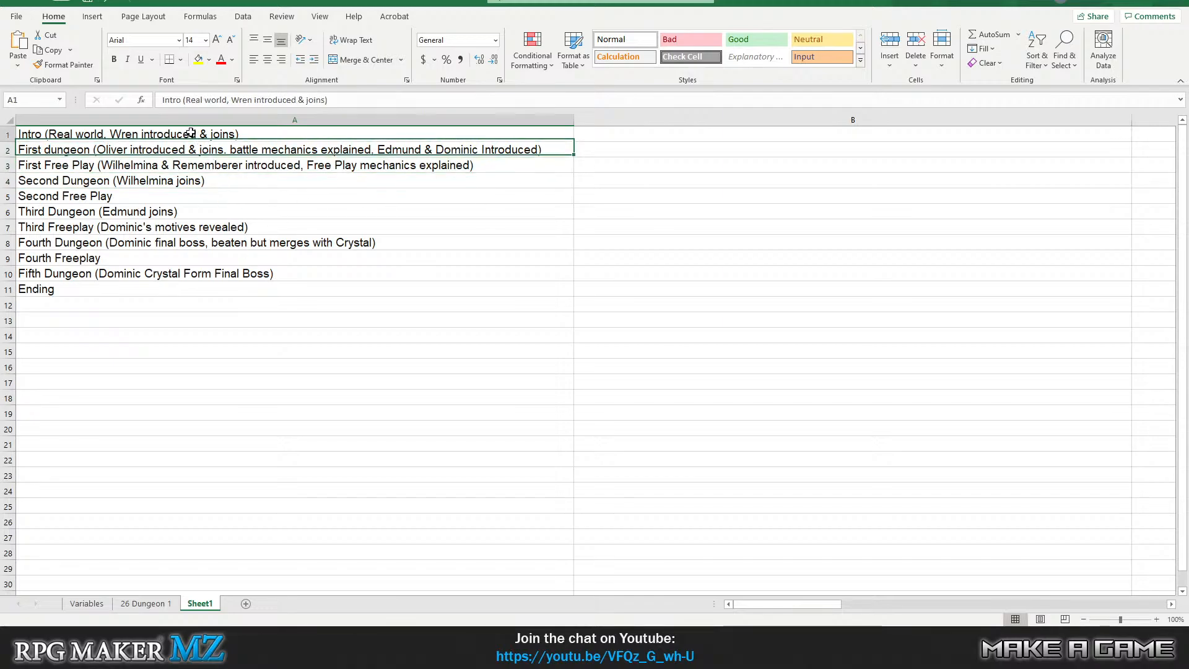
{"action": "left_click", "coordinate": [187, 152]}
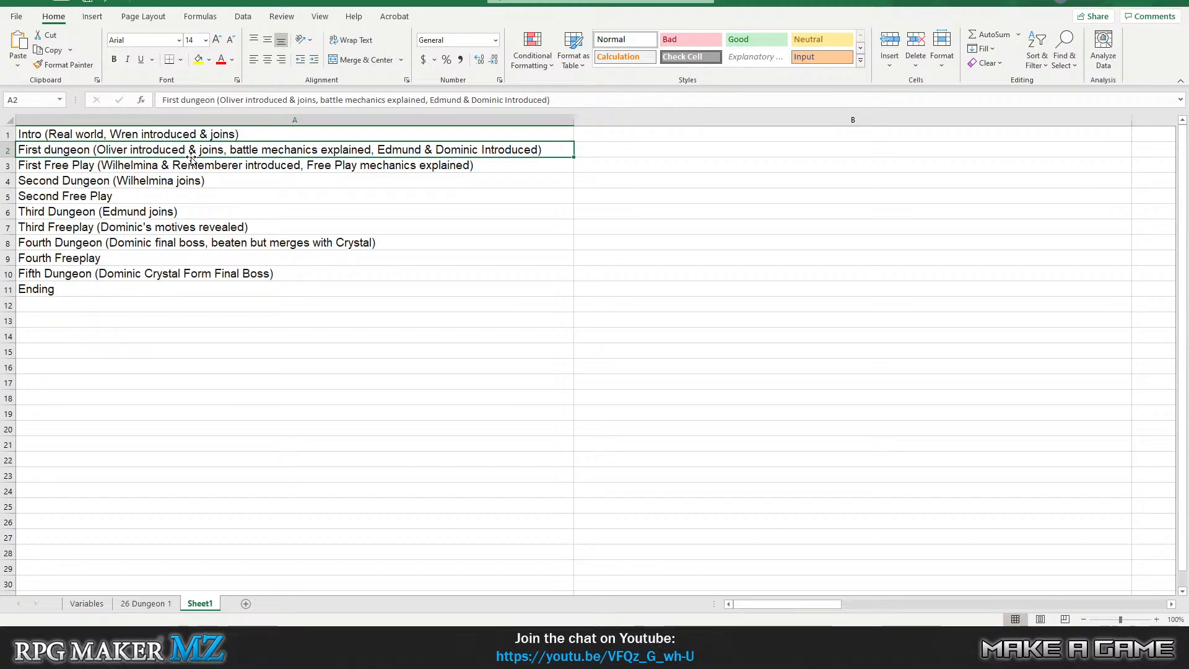
Examine the intro, first dungeon and first free play entries of the outline in detail.
{"action": "left_click_drag", "start_coordinate": [189, 134], "coordinate": [188, 164]}
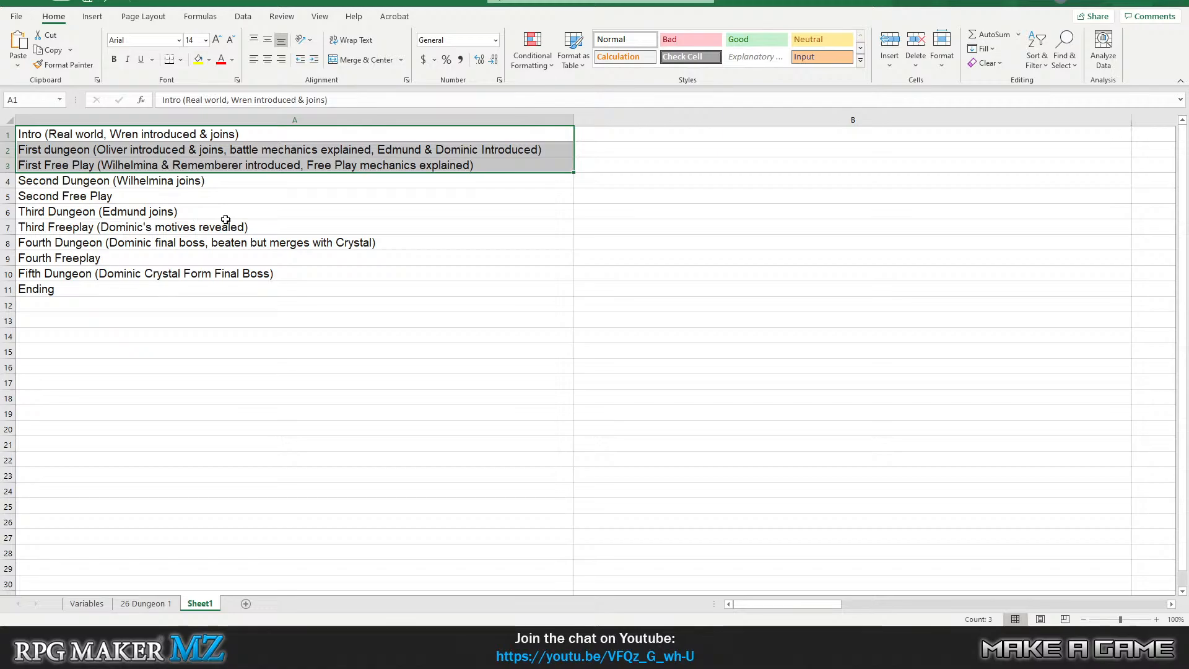
{"action": "left_click", "coordinate": [164, 144]}
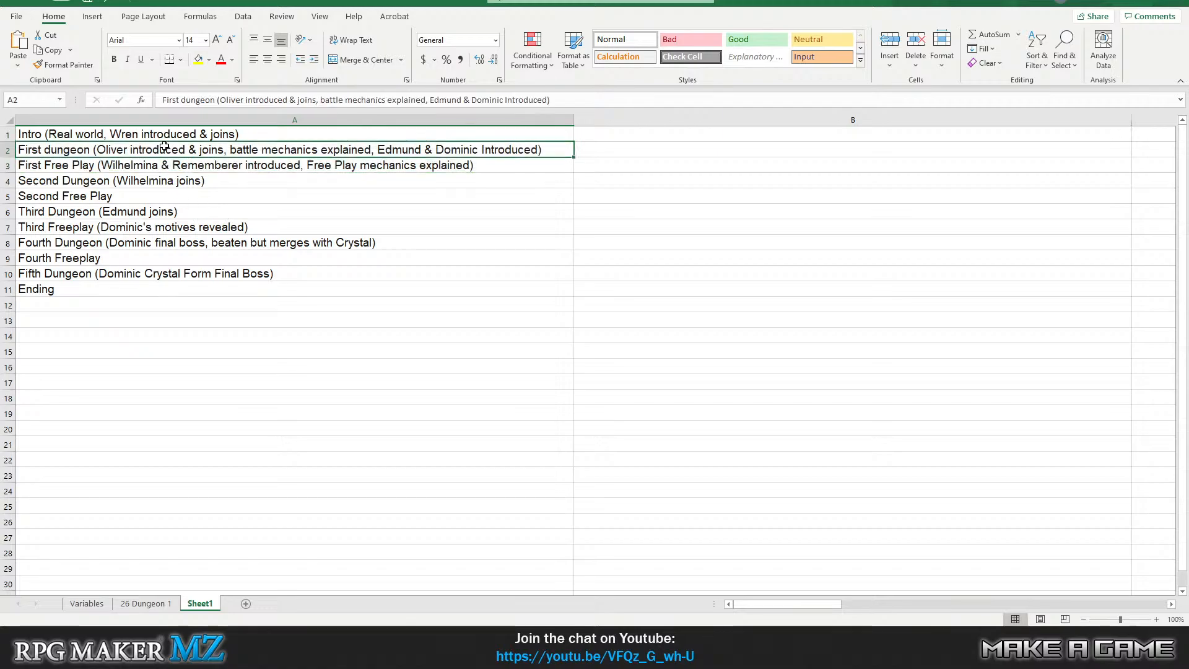
{"action": "left_click", "coordinate": [208, 169]}
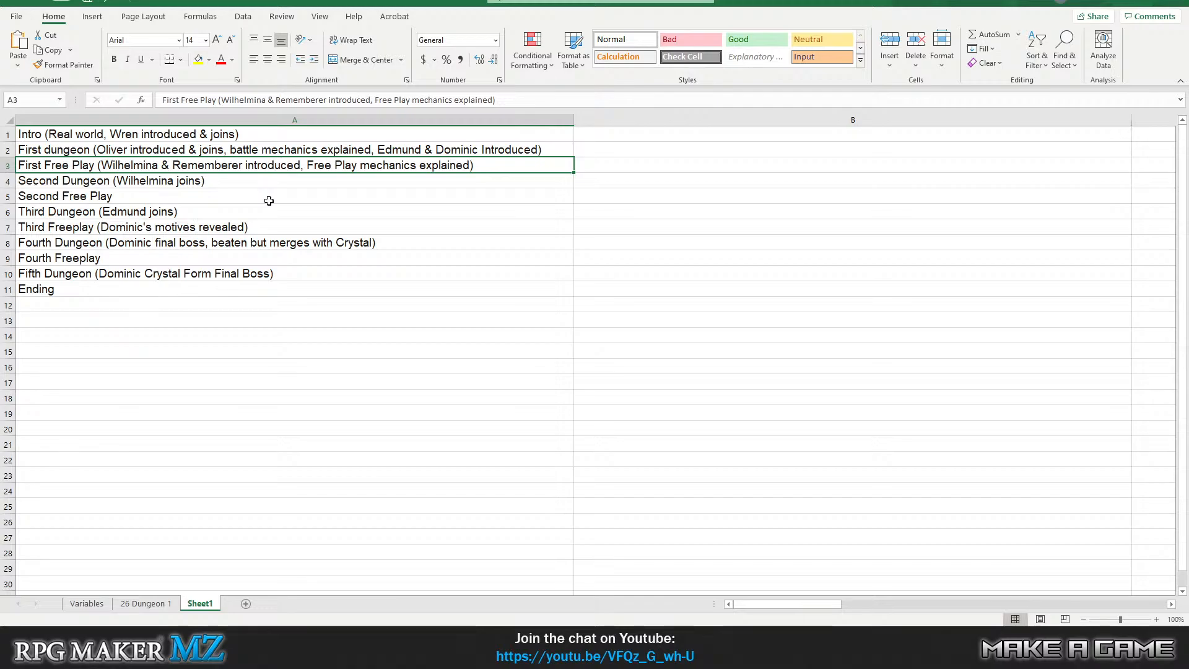
{"action": "left_click", "coordinate": [438, 193]}
{"action": "left_click", "coordinate": [438, 165]}
{"action": "left_click", "coordinate": [243, 149]}
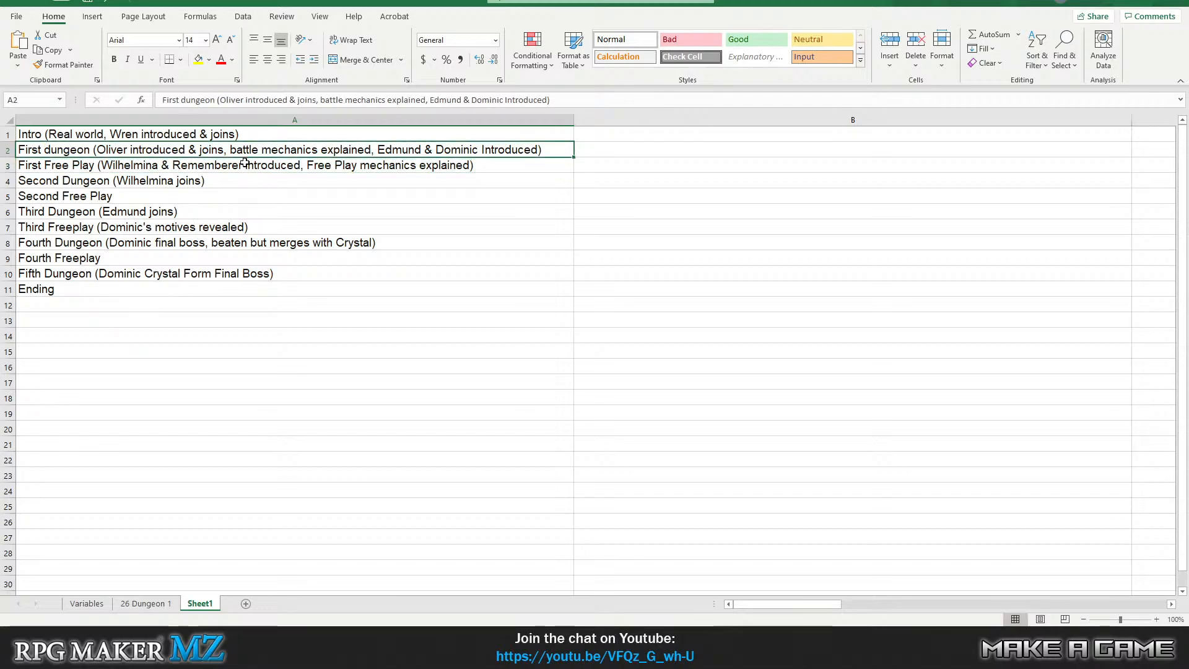
{"action": "left_click", "coordinate": [245, 163]}
{"action": "key", "text": "Up"}
{"action": "left_click", "coordinate": [37, 163]}
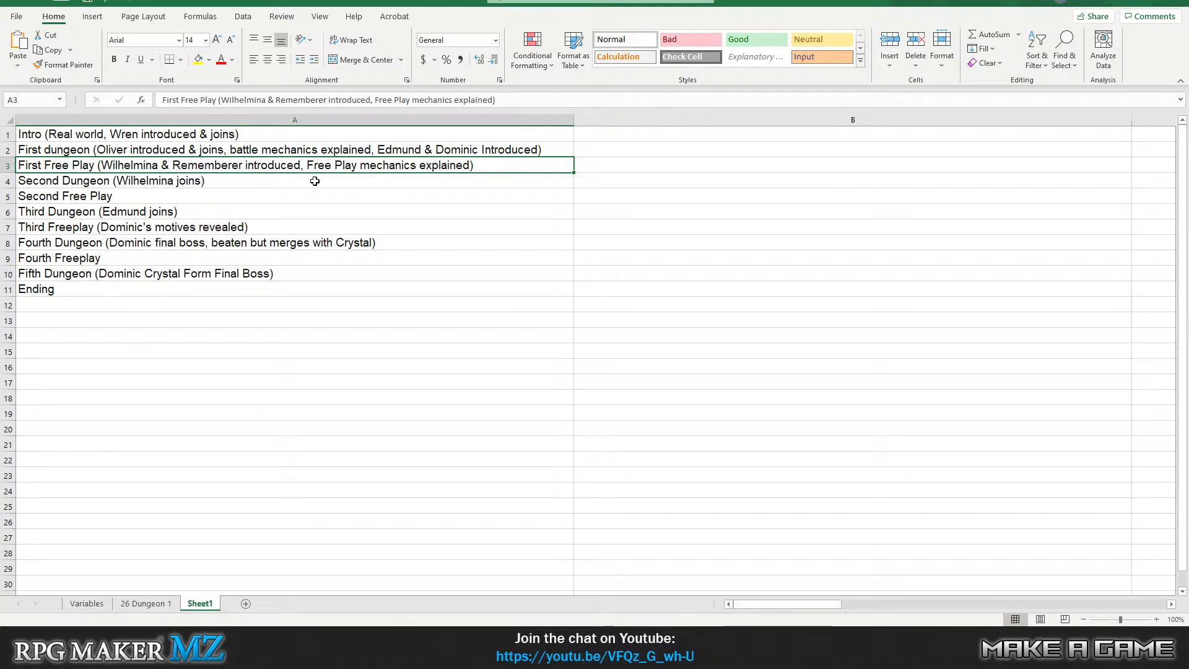
{"action": "left_click", "coordinate": [401, 153]}
{"action": "left_click", "coordinate": [386, 164]}
{"action": "left_click", "coordinate": [214, 151]}
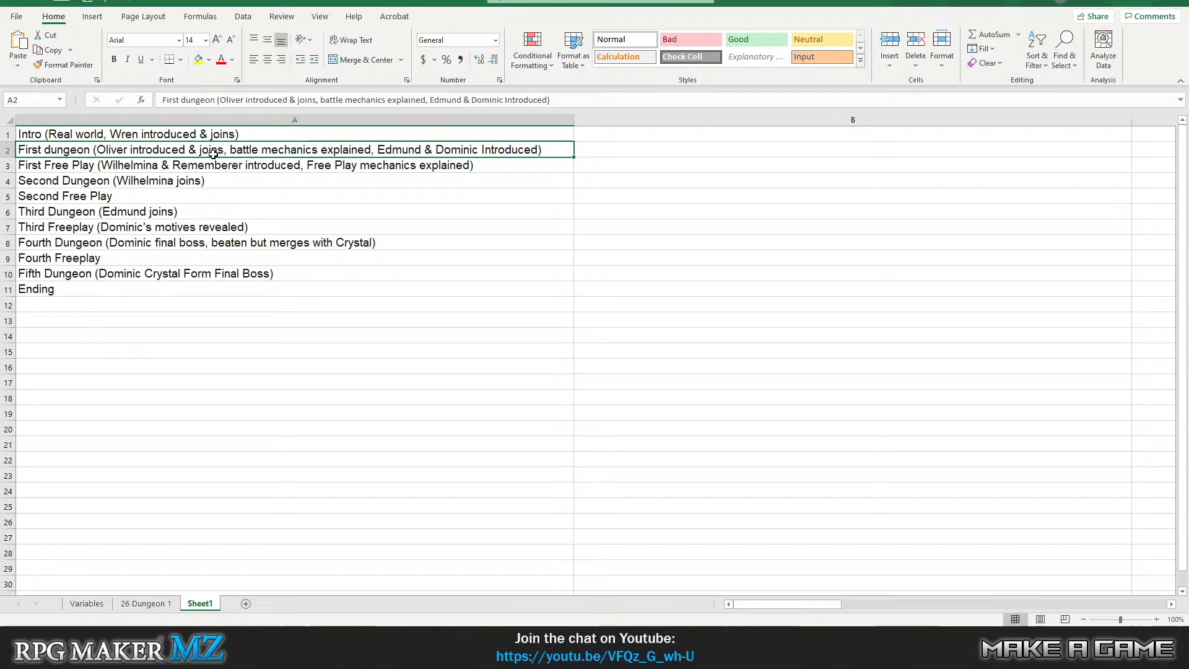
{"action": "left_click", "coordinate": [162, 133]}
{"action": "left_click", "coordinate": [154, 150]}
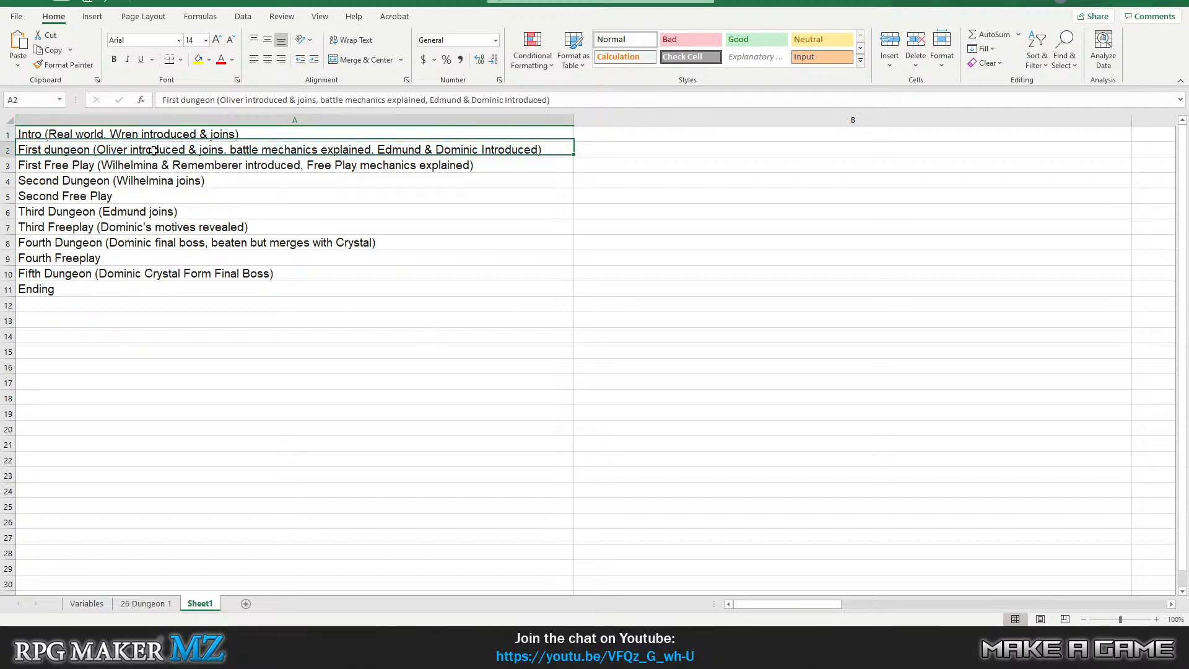
{"action": "left_click", "coordinate": [155, 134]}
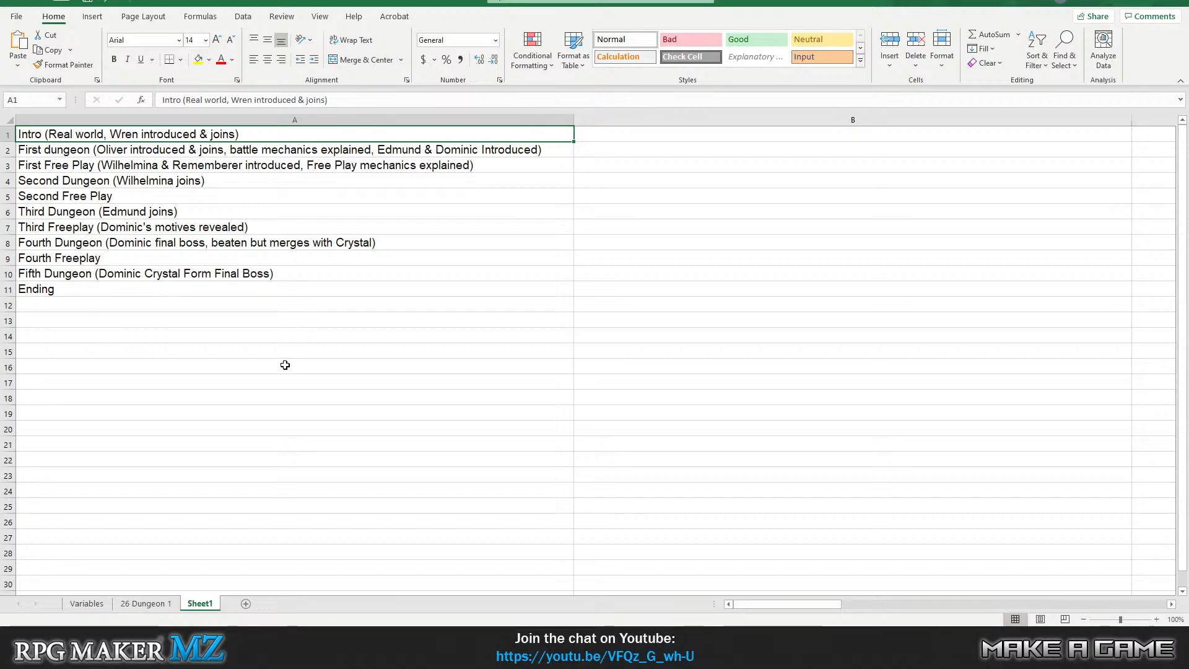
Add a new worksheet and enter "Intro" in A1 and "Maps" in A2.
{"action": "left_click", "coordinate": [245, 603]}
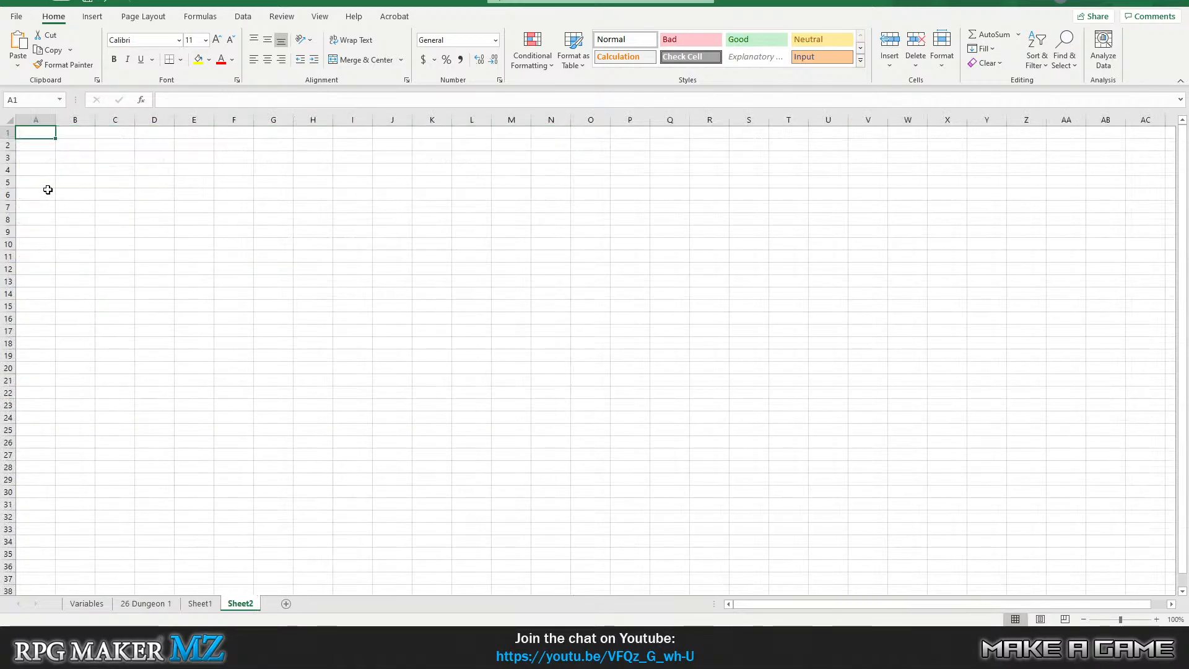
{"action": "type", "text": "Intro"}
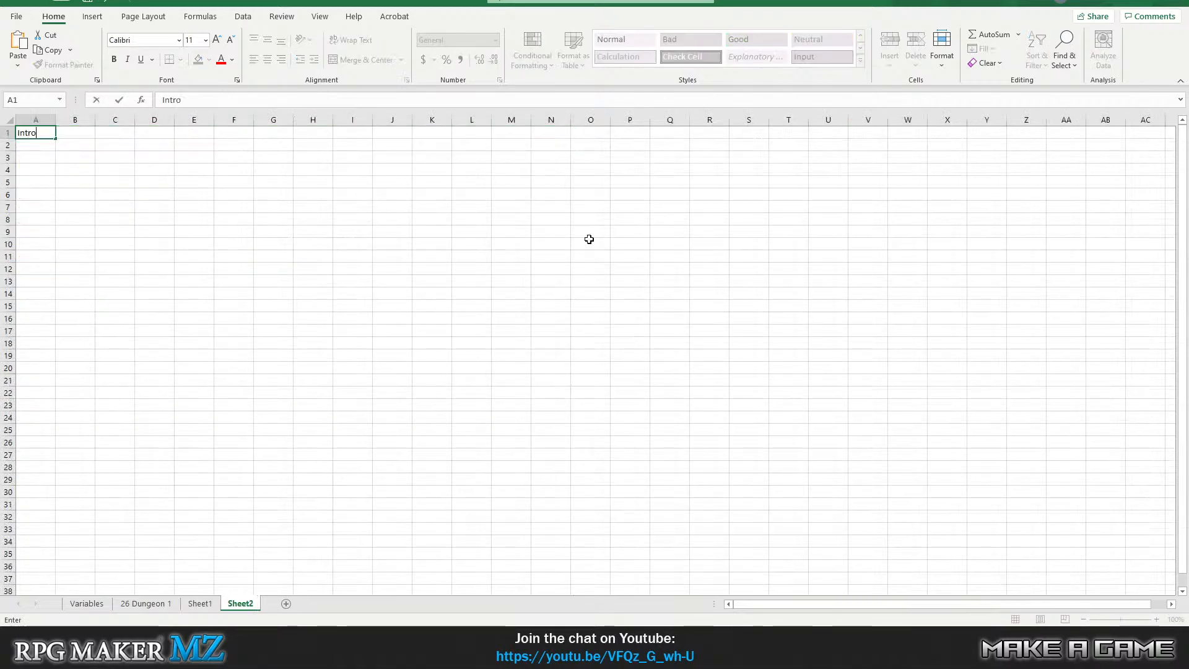
{"action": "key", "text": "Return"}
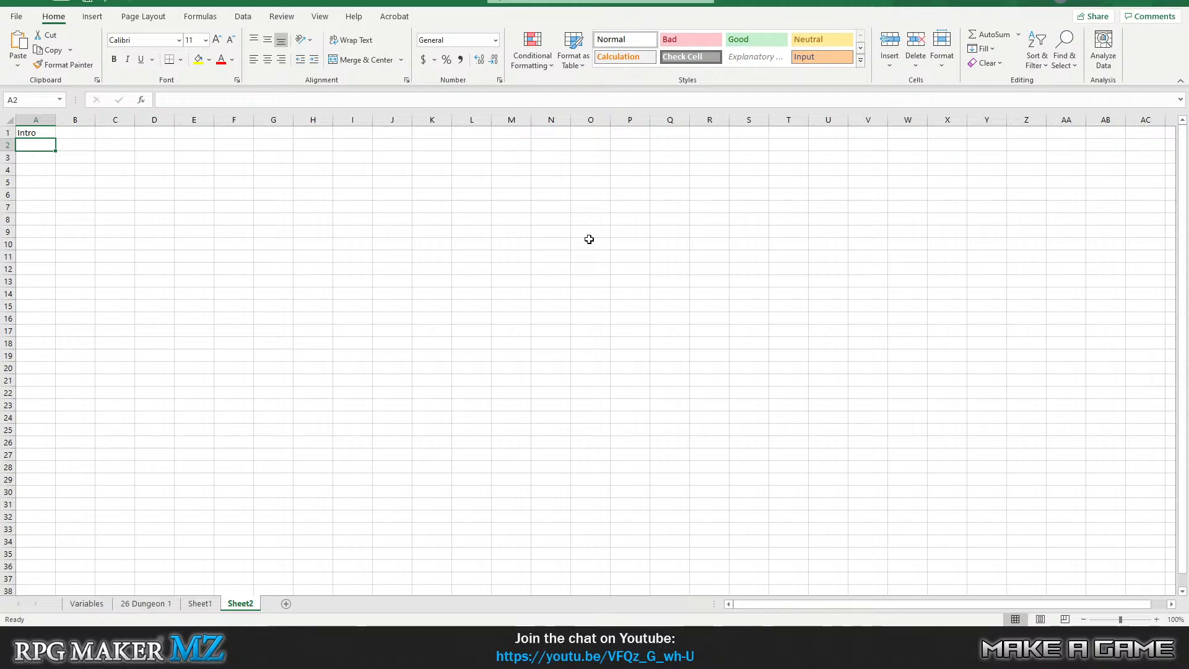
{"action": "type", "text": "Map:S"}
{"action": "key", "text": "BackSpace"}
{"action": "key", "text": "BackSpace"}
{"action": "type", "text": "s:"}
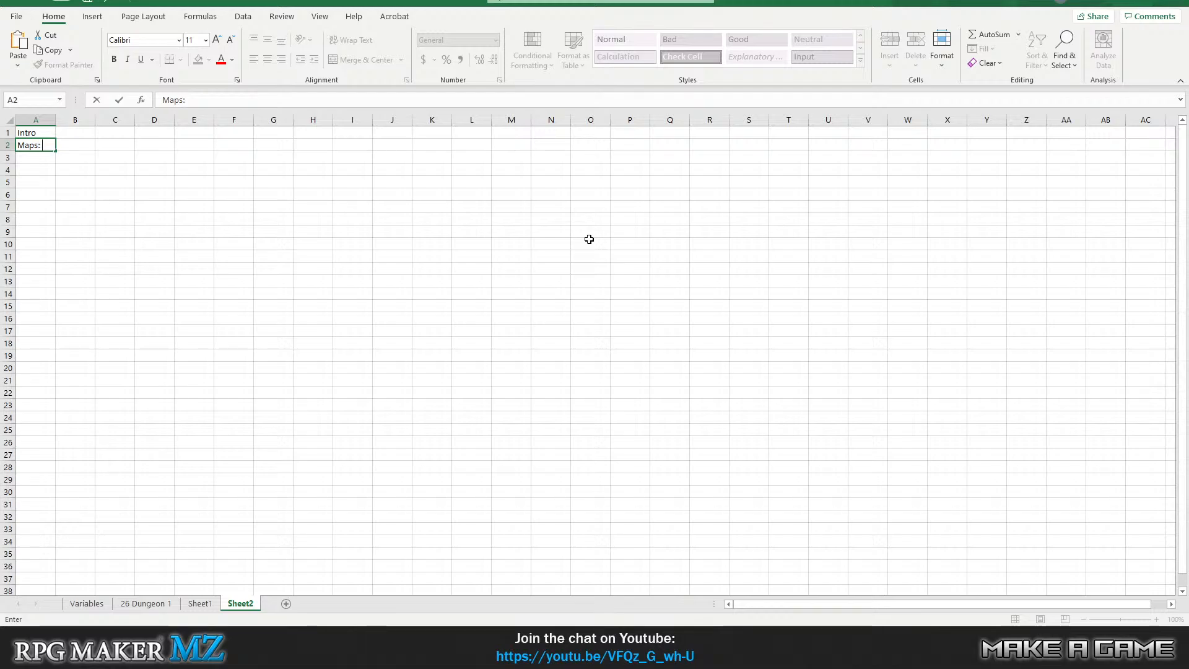
{"action": "key", "text": "Return"}
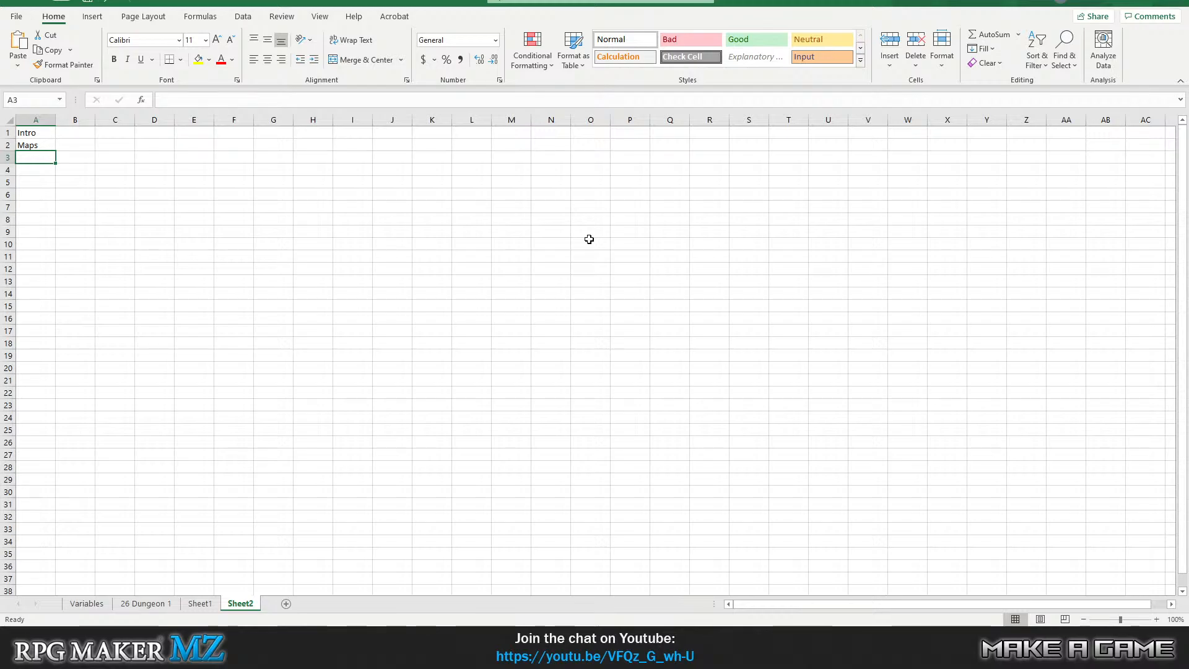
Enter "Convenience store" in A3 under Maps.
{"action": "type", "text": "Con"}
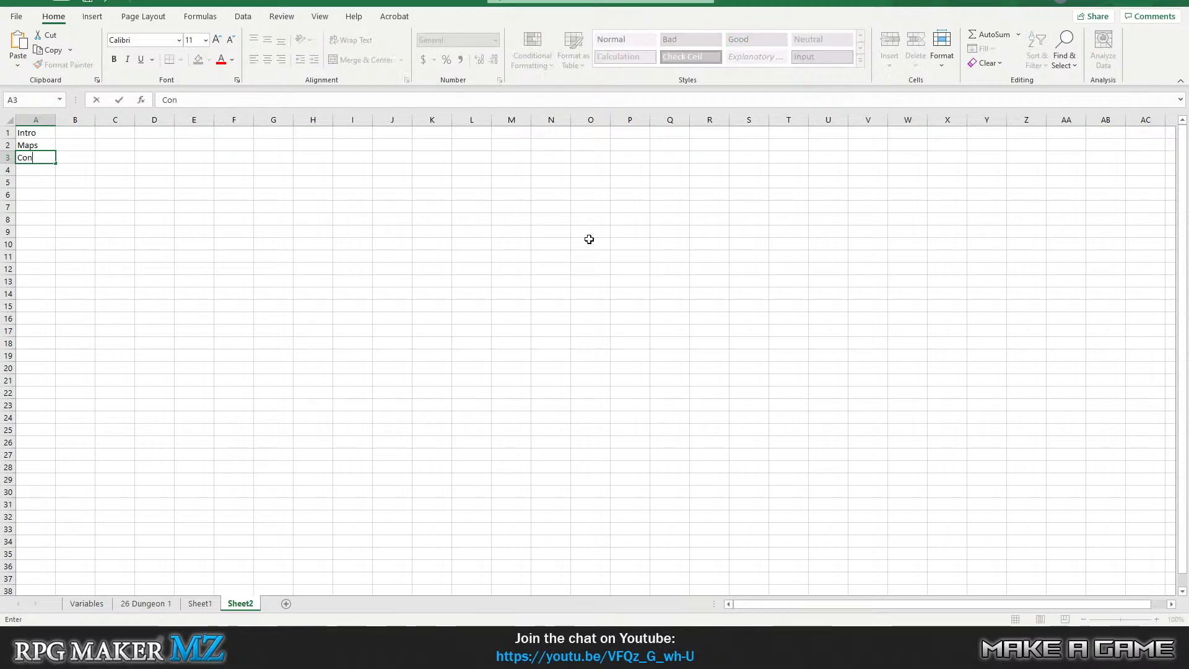
{"action": "type", "text": "ven"}
{"action": "key", "text": "BackSpace"}
{"action": "type", "text": "enience store"}
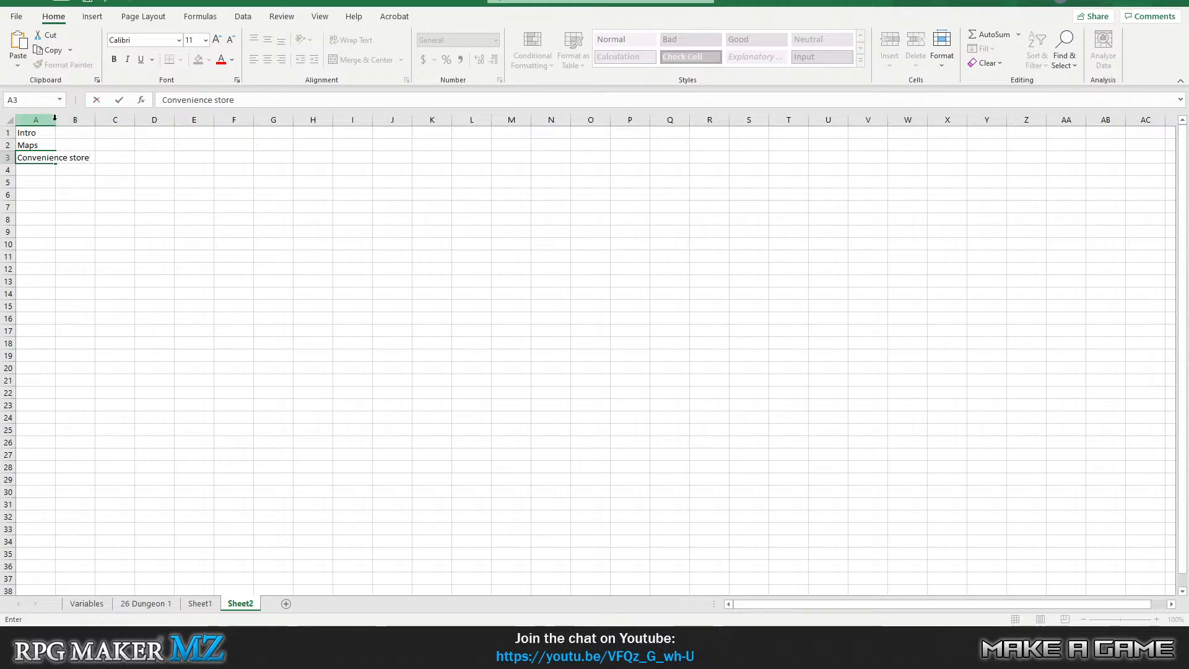
Set the font size of the entire new sheet to 14.
{"action": "left_click", "coordinate": [10, 121]}
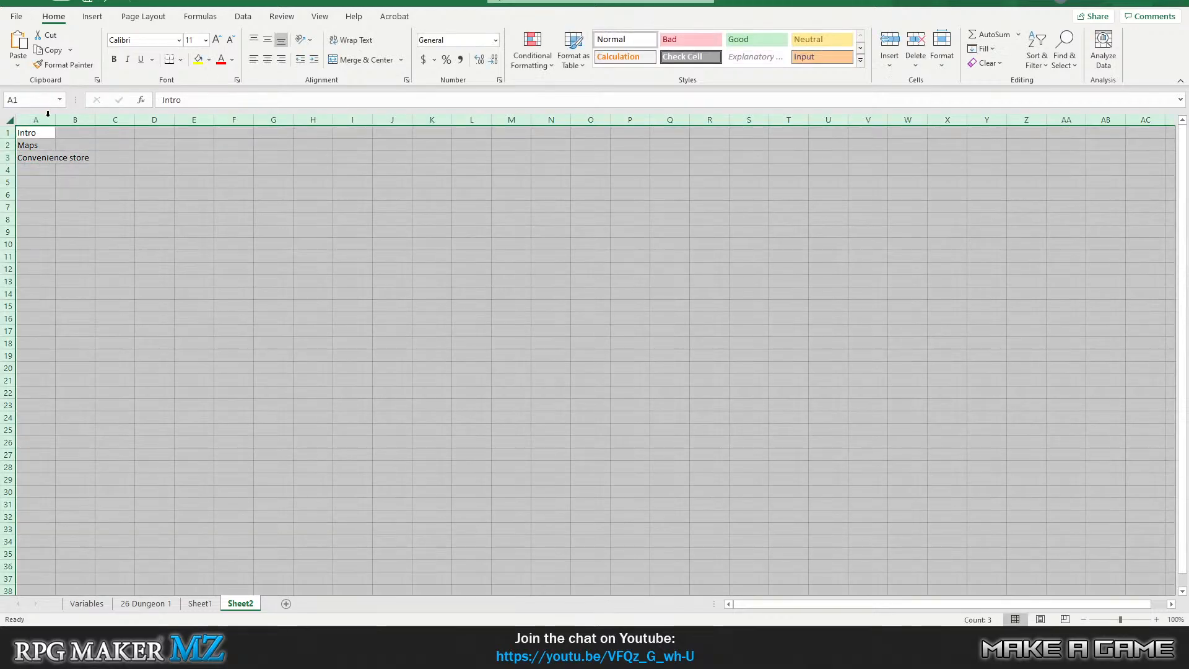
{"action": "left_click", "coordinate": [205, 39]}
{"action": "left_click", "coordinate": [195, 127]}
{"action": "left_click", "coordinate": [105, 282]}
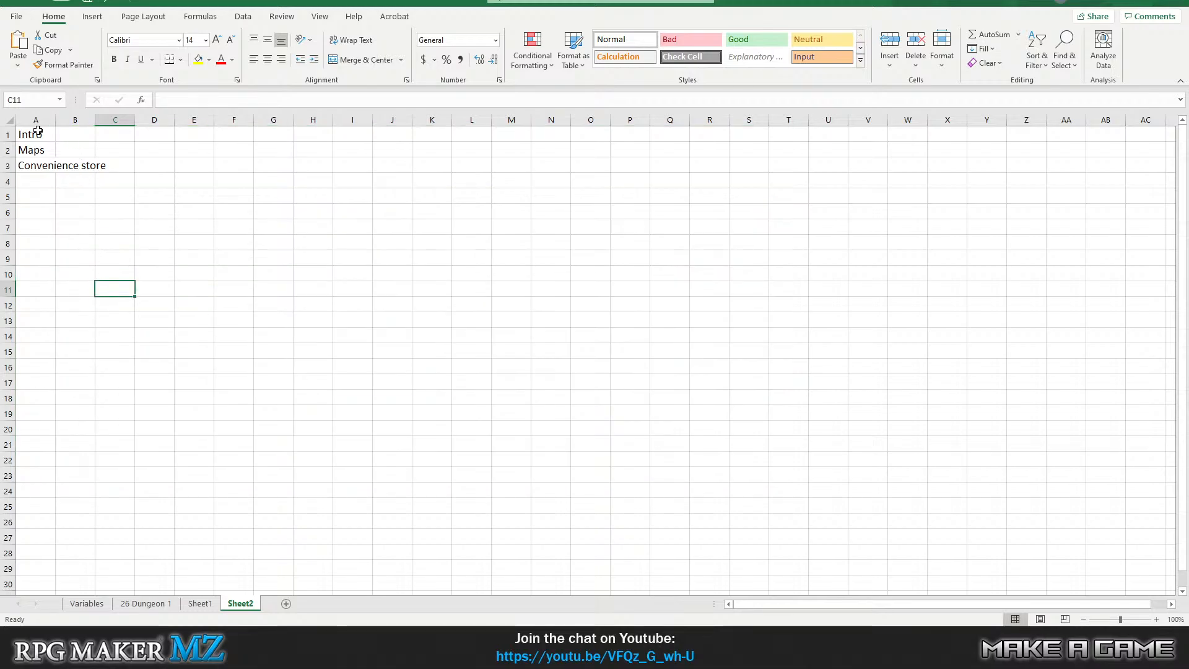
Widen column A so that the "Convenience store" entry fits inside it.
{"action": "left_click_drag", "start_coordinate": [55, 120], "coordinate": [114, 131]}
{"action": "left_click", "coordinate": [68, 194]}
{"action": "left_click", "coordinate": [60, 165]}
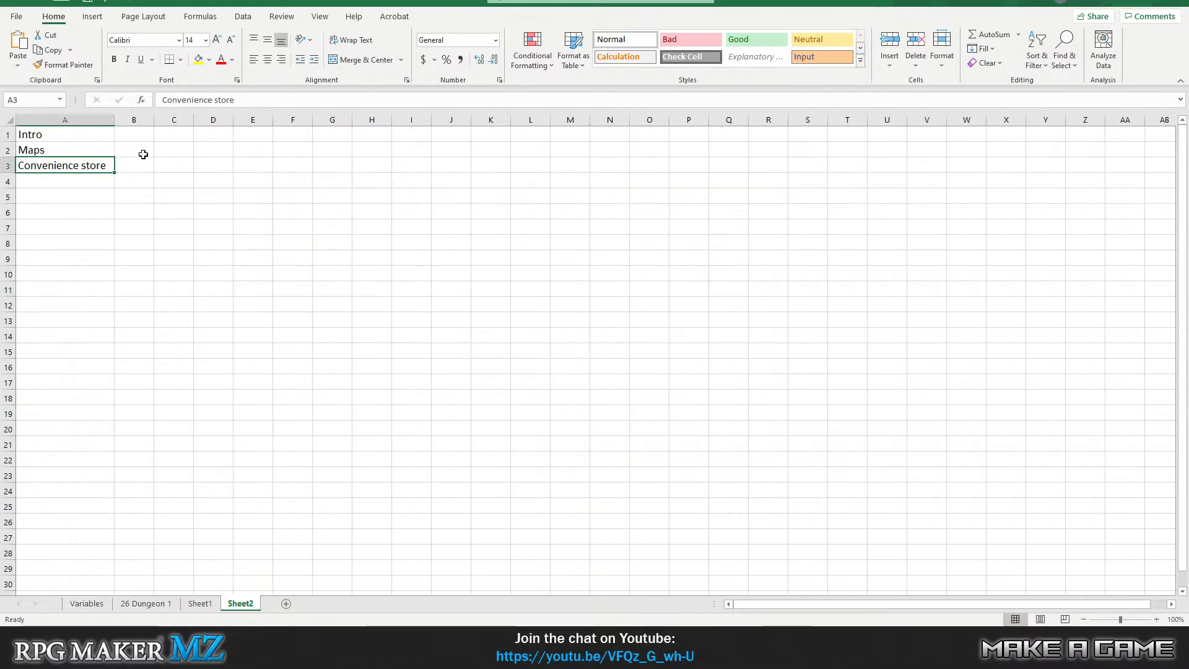
Insert a blank row above the Intro row for column headings.
{"action": "left_click", "coordinate": [141, 152]}
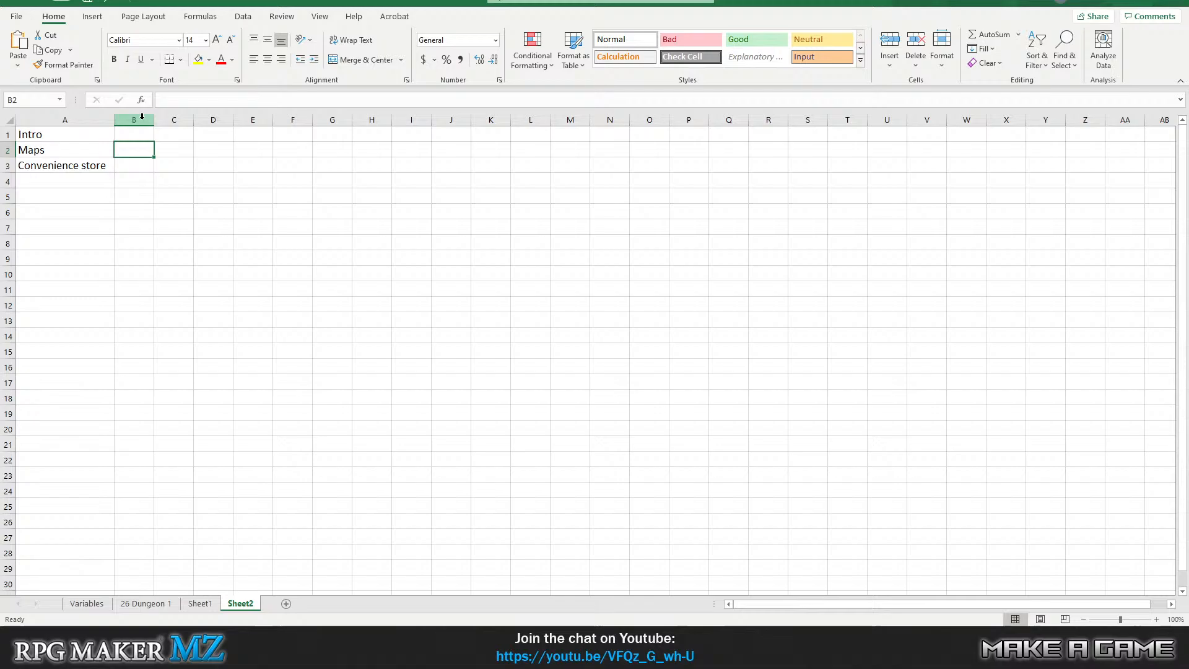
{"action": "right_click", "coordinate": [8, 134]}
{"action": "left_click", "coordinate": [42, 237]}
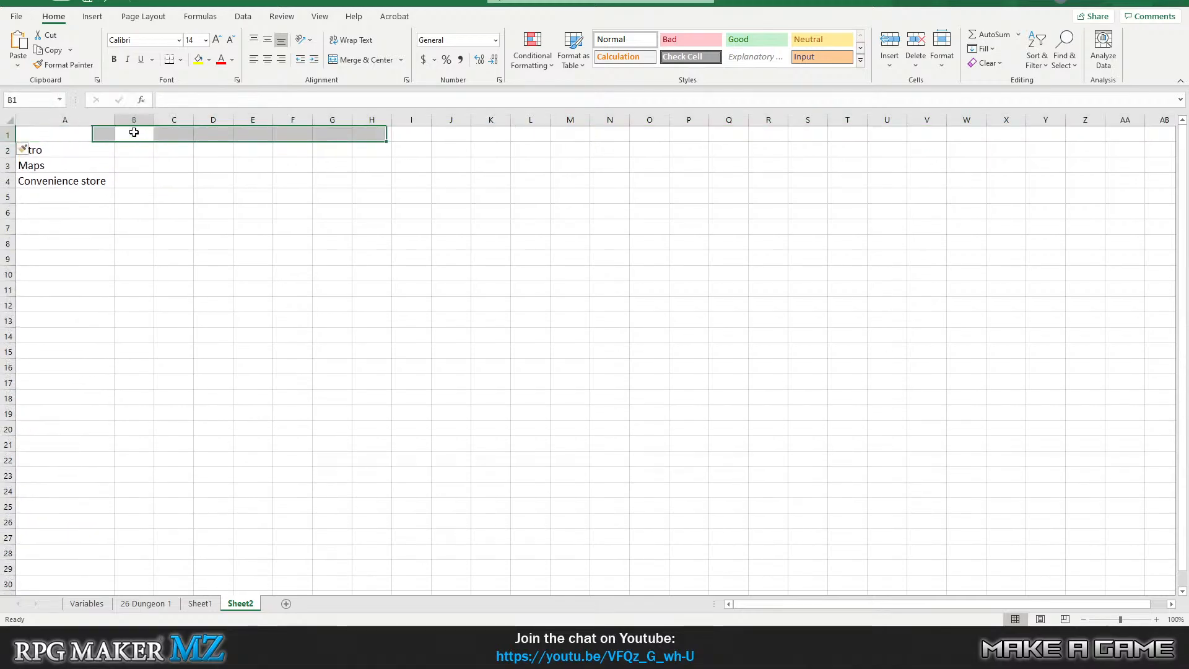
Enter "Process?" as the heading of column B in cell B1.
{"action": "left_click", "coordinate": [132, 134]}
{"action": "type", "text": "Done"}
{"action": "key", "text": "BackSpace"}
{"action": "key", "text": "BackSpace"}
{"action": "key", "text": "BackSpace"}
{"action": "key", "text": "BackSpace"}
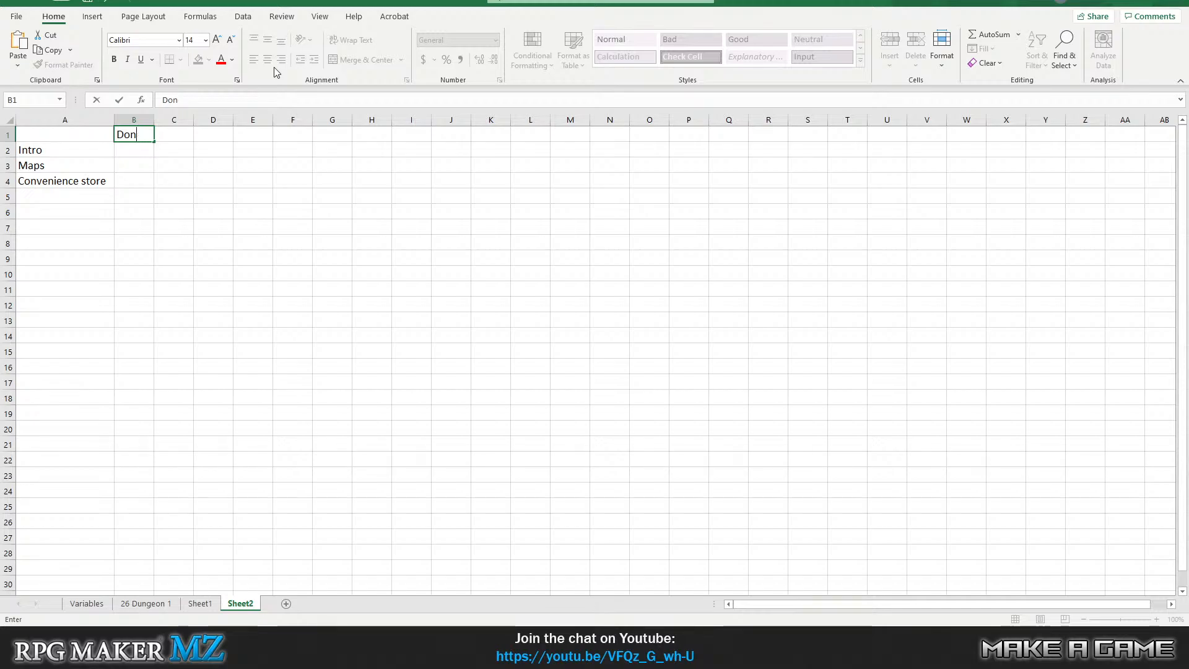
{"action": "type", "text": "Process?"}
{"action": "key", "text": "Return"}
Widen column B and enter "Finished" in B4 beside Convenience store.
{"action": "key", "text": "Return"}
{"action": "key", "text": "Return"}
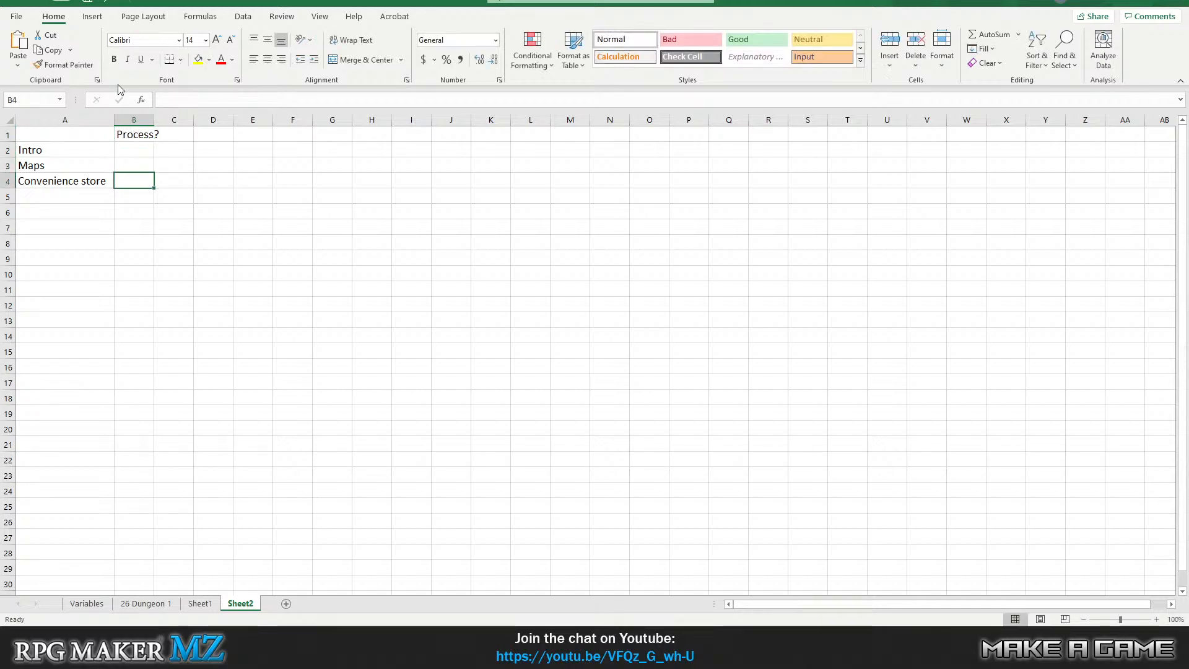
{"action": "left_click_drag", "start_coordinate": [155, 120], "coordinate": [216, 122]}
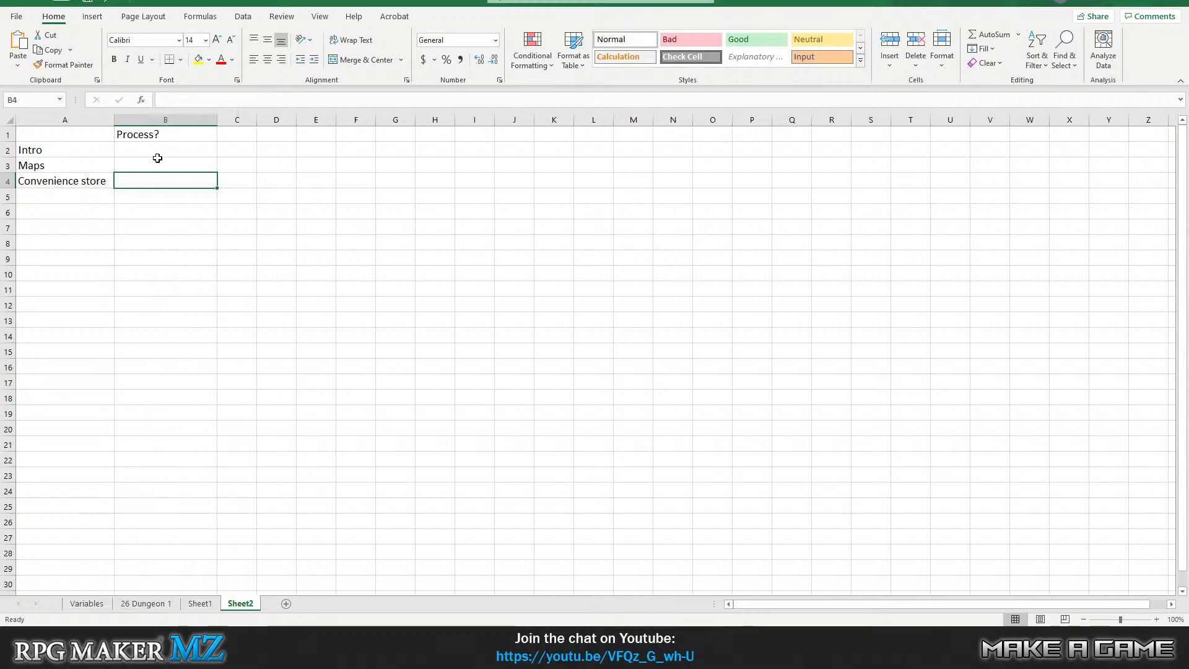
{"action": "type", "text": "Finished"}
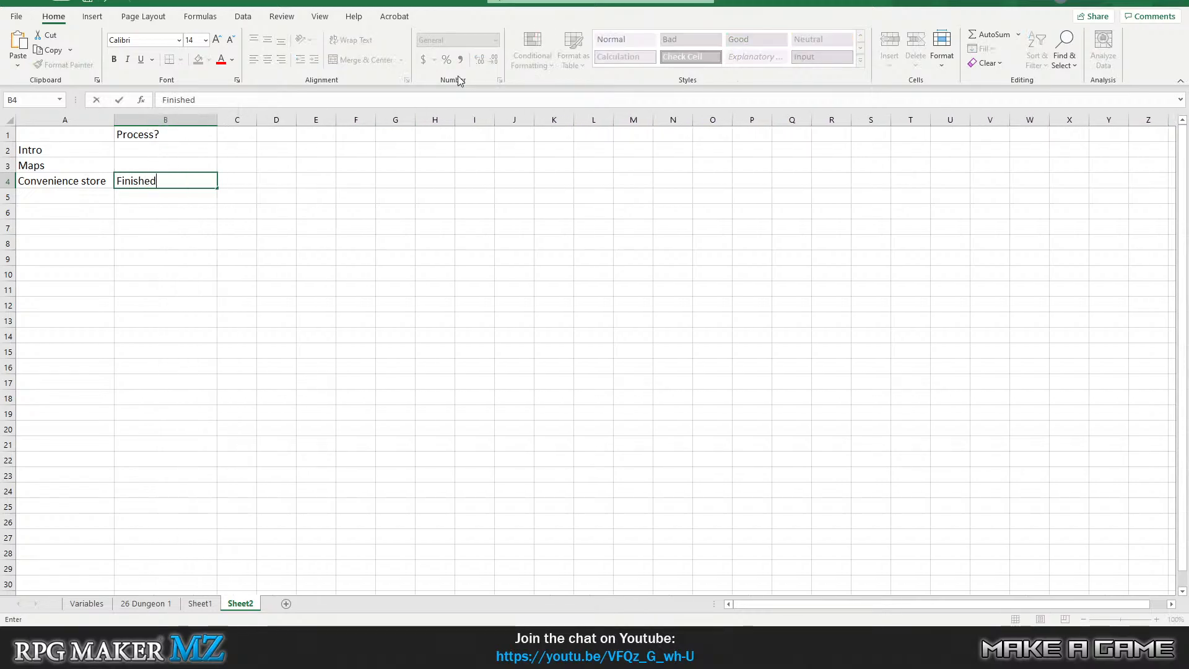
{"action": "key", "text": "Return"}
Insert a blank row above the Maps row.
{"action": "key", "text": "Left"}
{"action": "key", "text": "Up"}
{"action": "key", "text": "Up"}
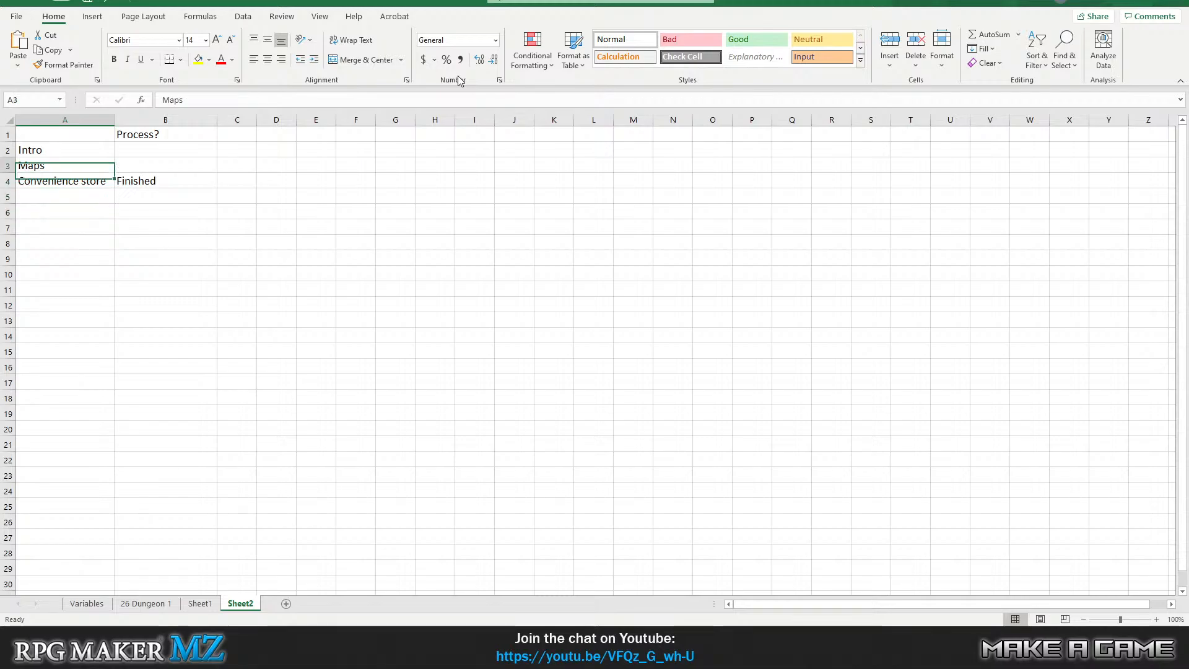
{"action": "right_click", "coordinate": [8, 165]}
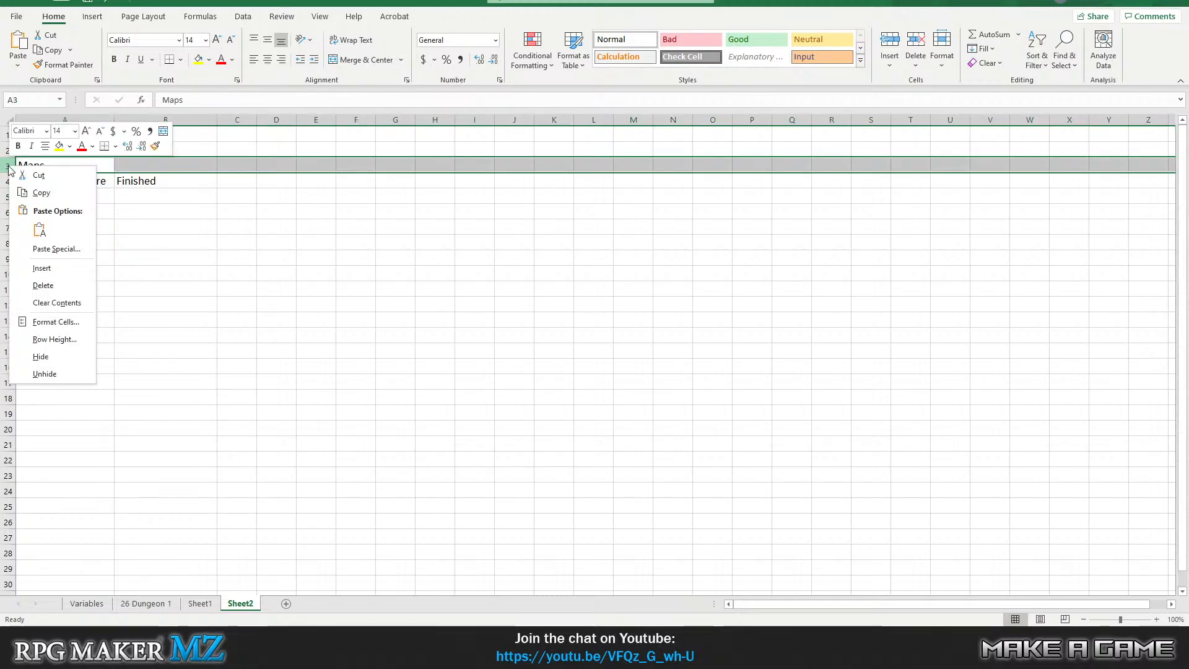
{"action": "left_click", "coordinate": [47, 269]}
{"action": "left_click", "coordinate": [48, 227]}
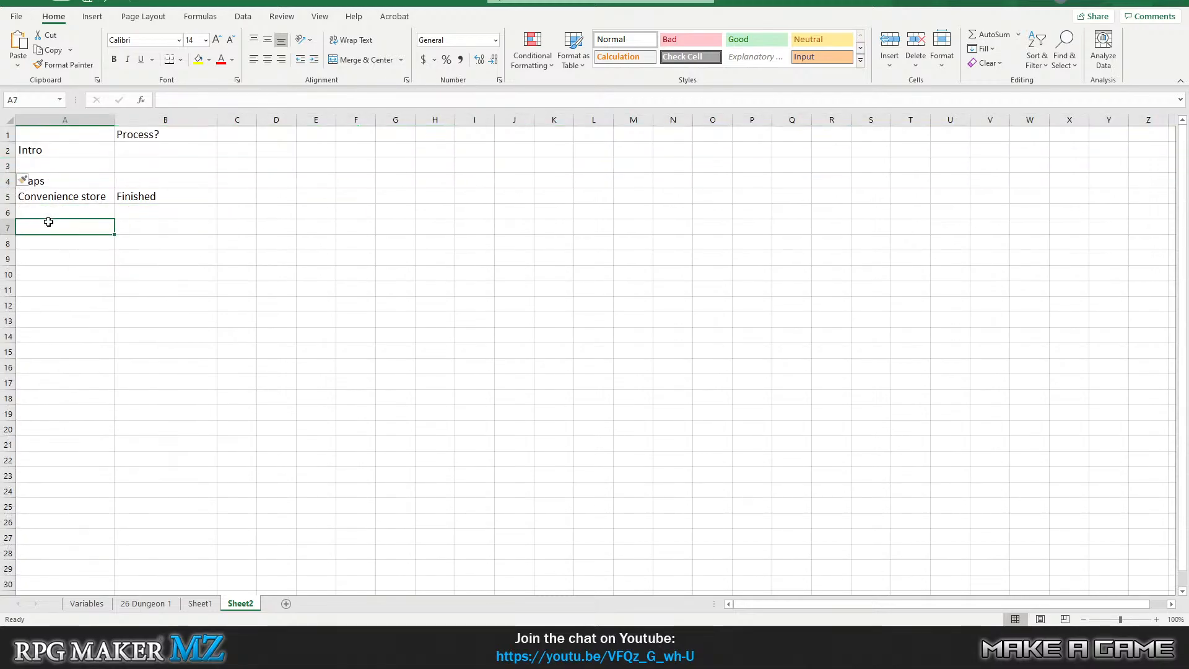
Rename the Sheet2 worksheet as "Intro".
{"action": "double_click", "coordinate": [240, 604]}
{"action": "type", "text": "Intro"}
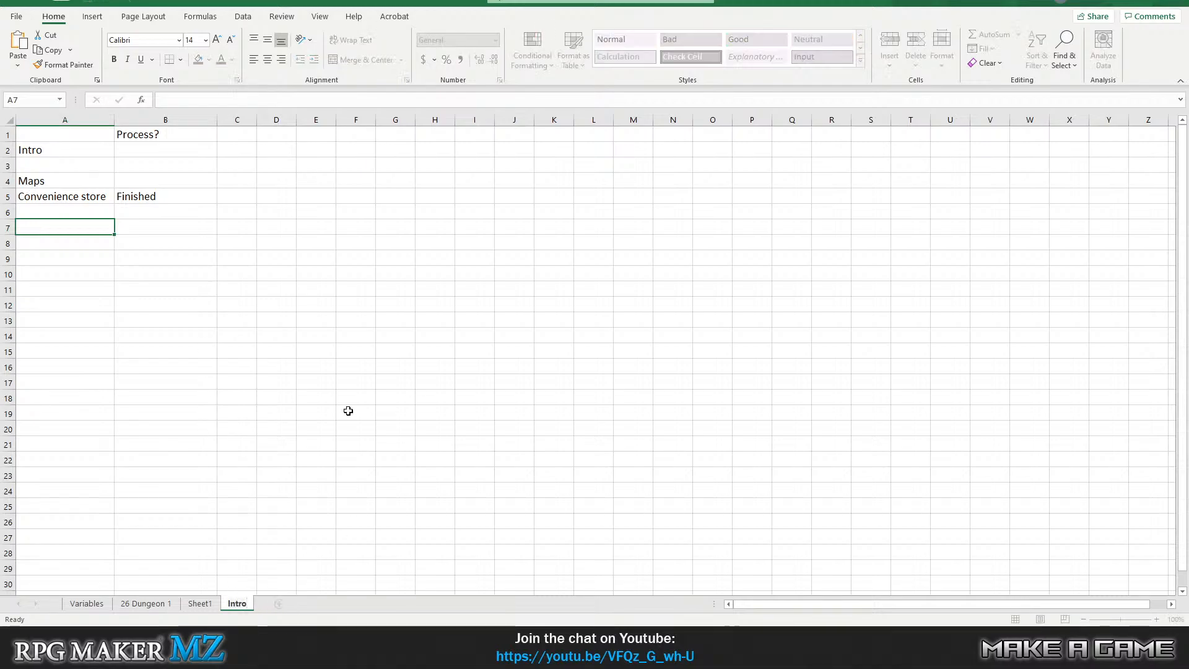
{"action": "left_click", "coordinate": [48, 151]}
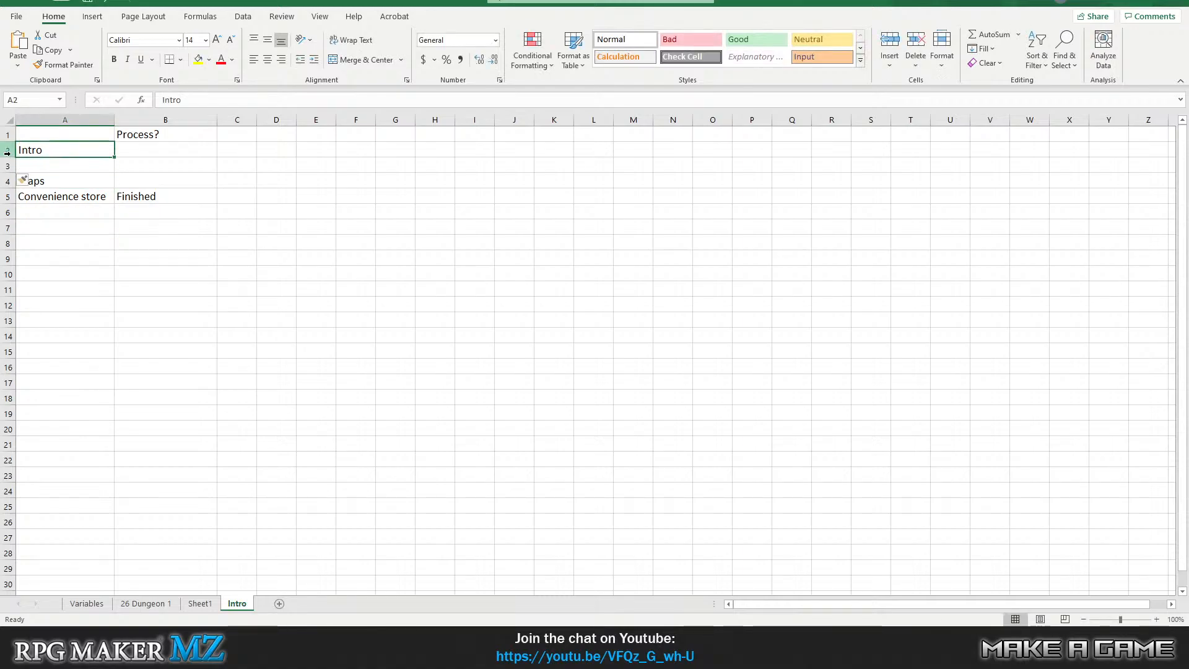
Delete the Intro row and the blank row beneath it so Maps sits directly under the heading row.
{"action": "right_click", "coordinate": [9, 153]}
{"action": "left_click", "coordinate": [46, 273]}
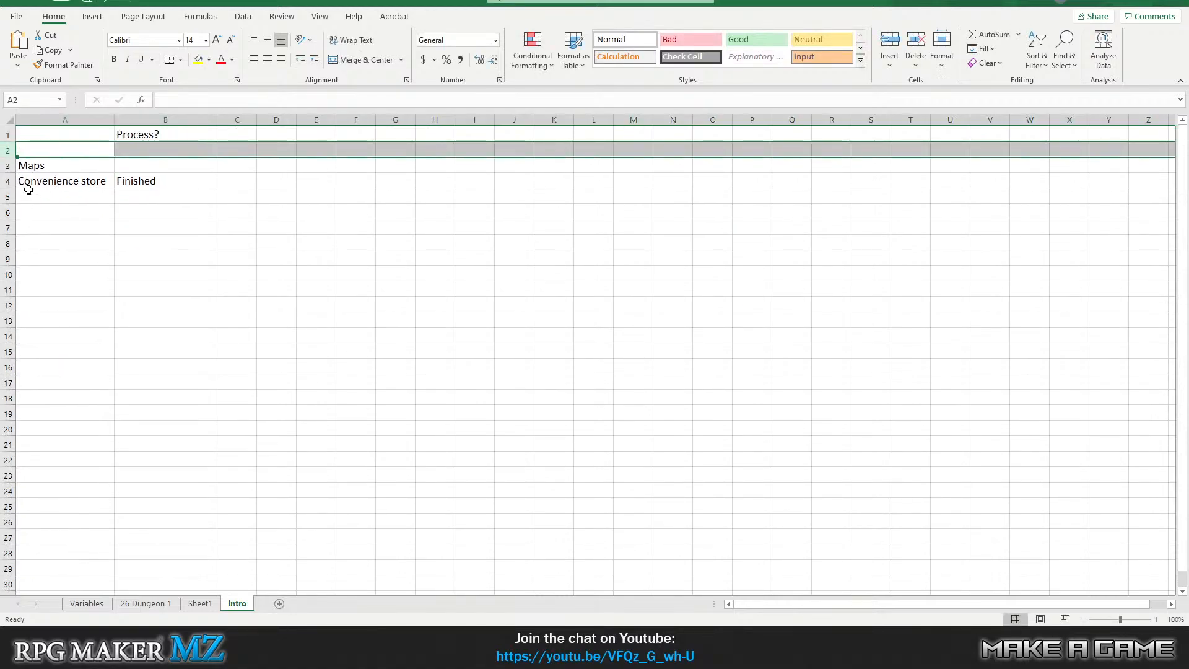
{"action": "right_click", "coordinate": [10, 150]}
{"action": "left_click", "coordinate": [54, 271]}
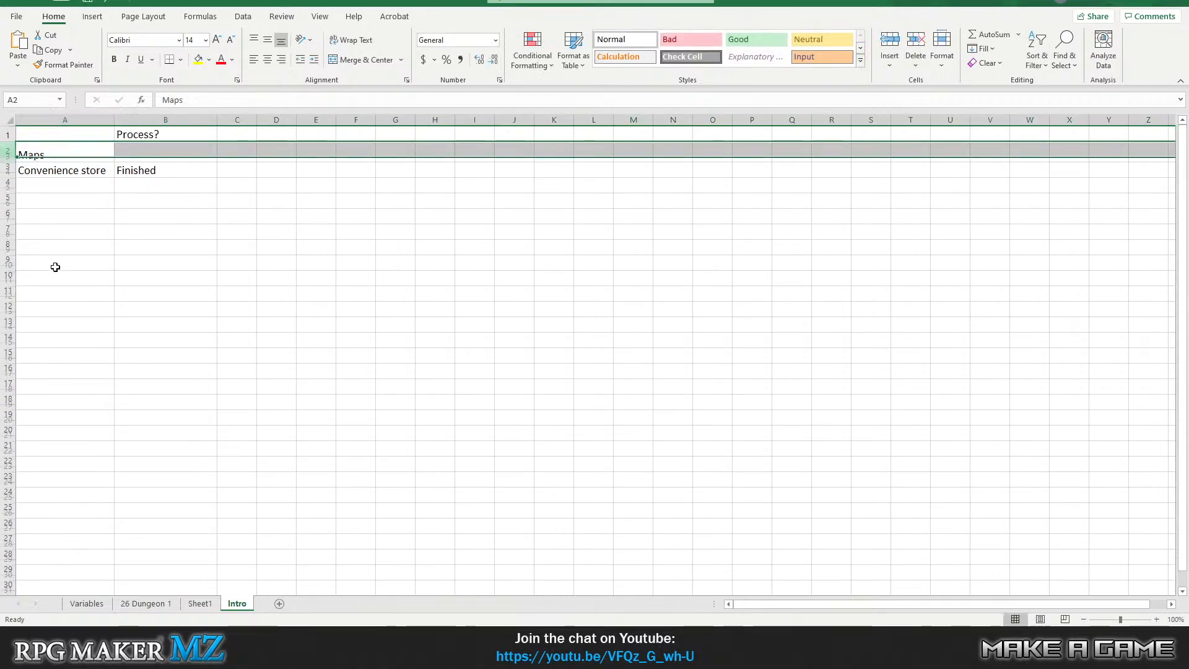
Enter "Cutscene" in A5 as a new section heading below the maps list.
{"action": "left_click", "coordinate": [93, 195]}
{"action": "type", "text": "Cutscene"}
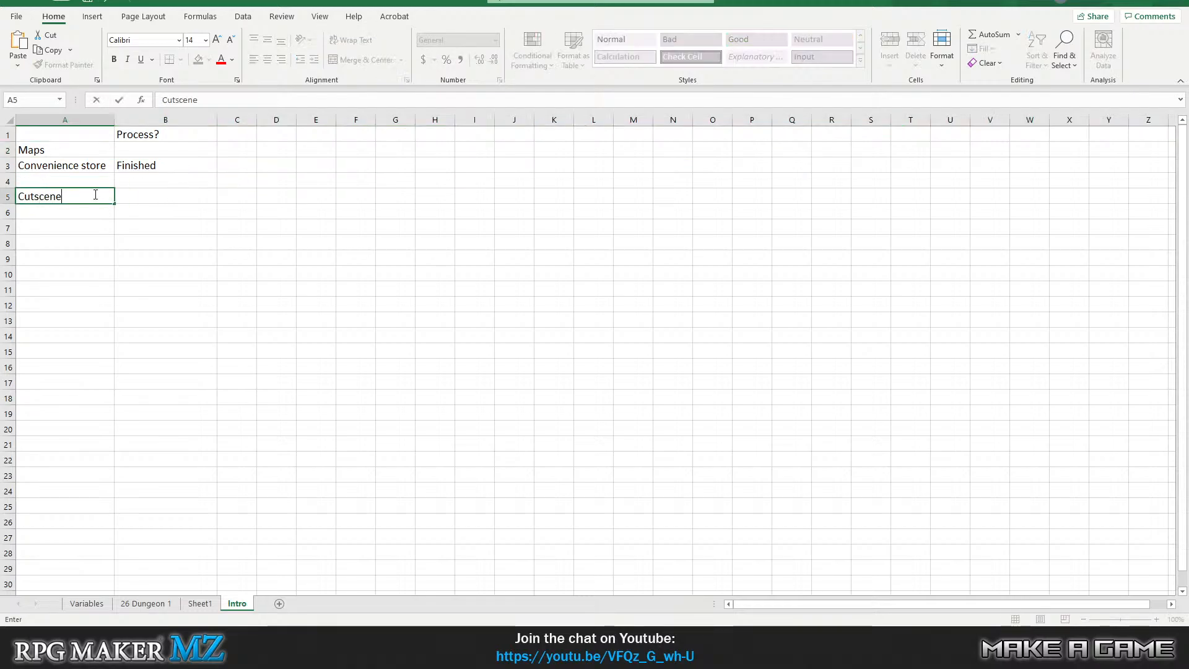
{"action": "key", "text": "Return"}
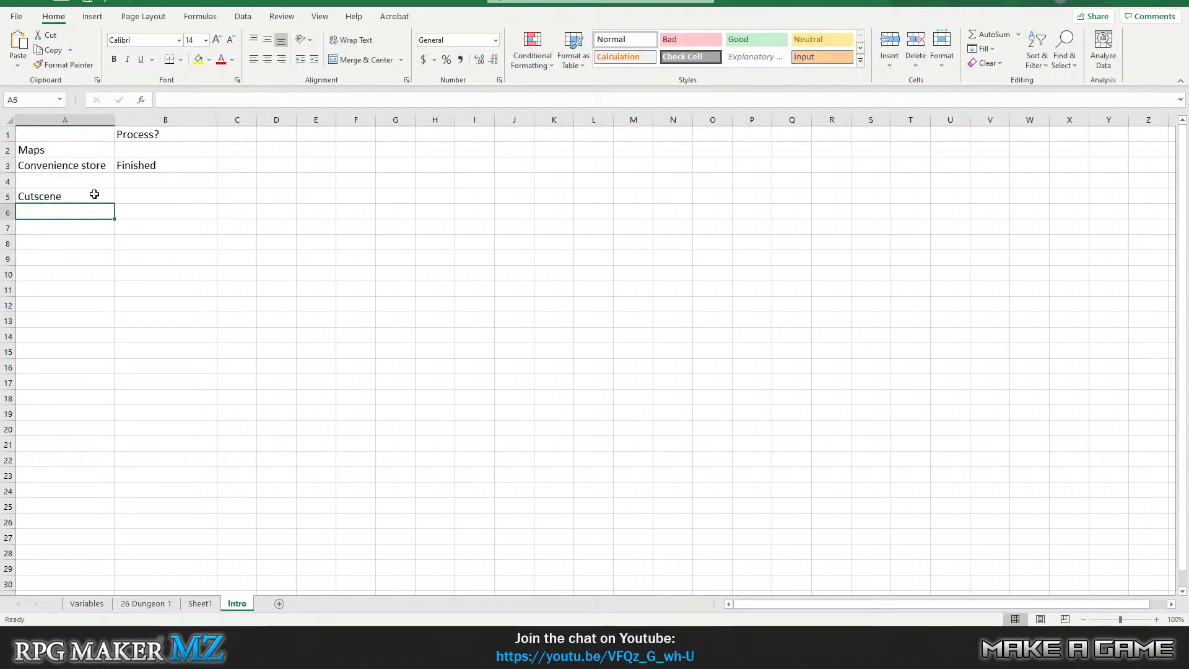
List "Intro Cutscene" in A6 under the Cutscene heading and enter "Incomplete" beside it in B6.
{"action": "type", "text": "Intro Cutsce"}
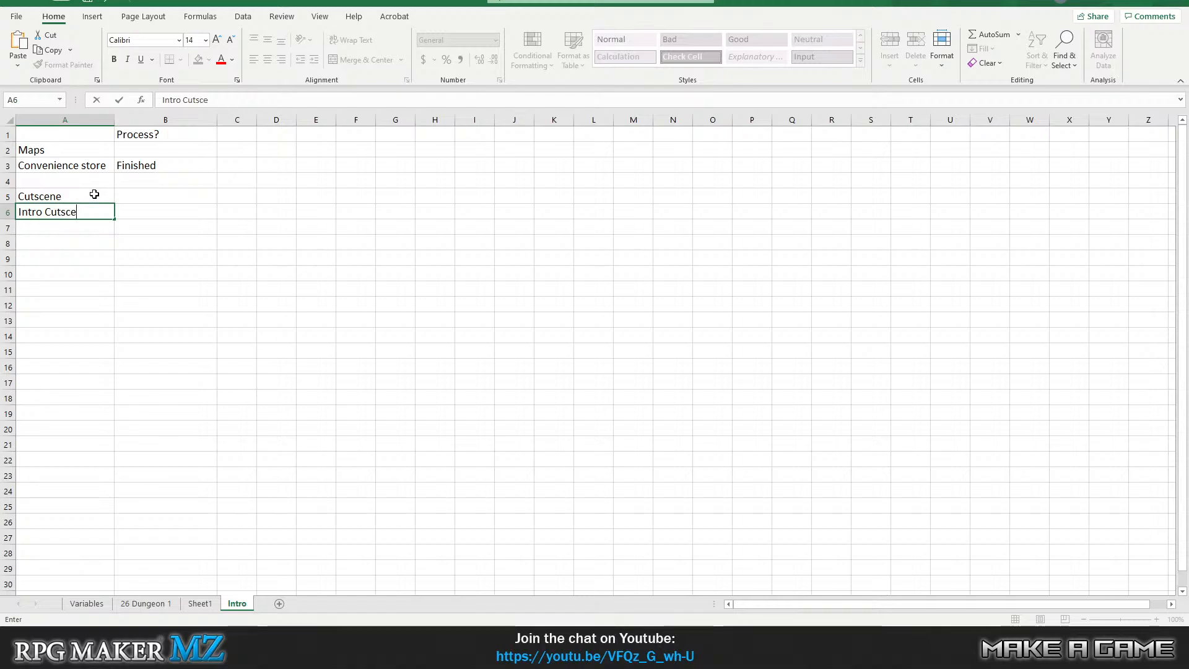
{"action": "type", "text": "ne"}
{"action": "key", "text": "Tab"}
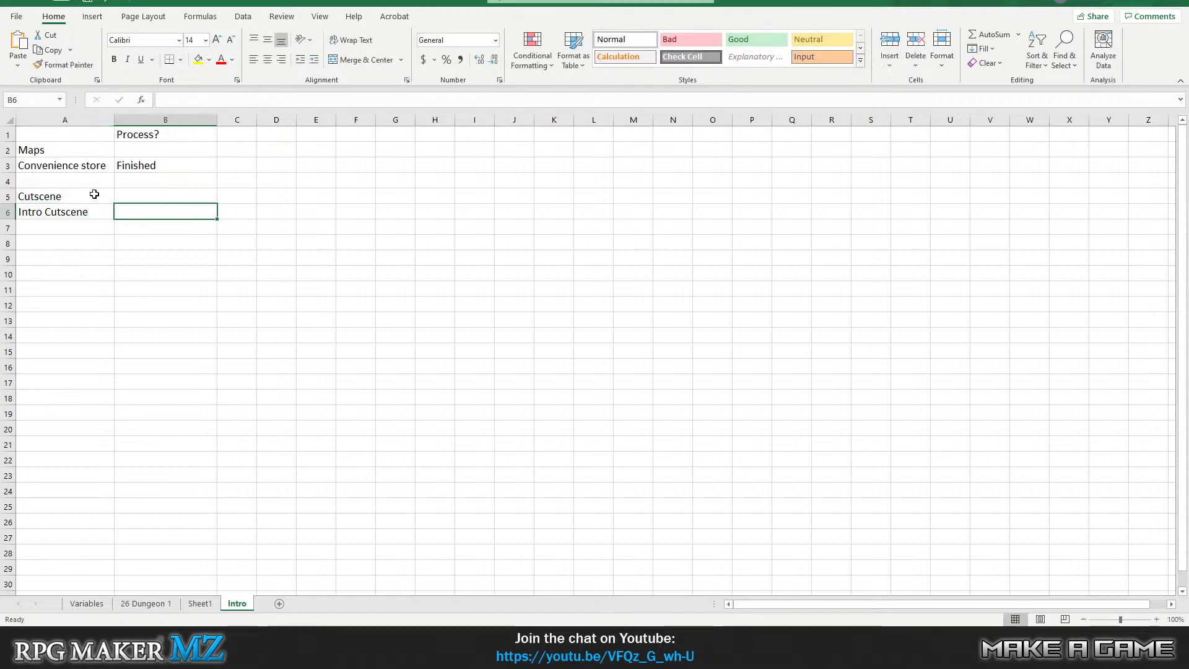
{"action": "type", "text": "Incomplete"}
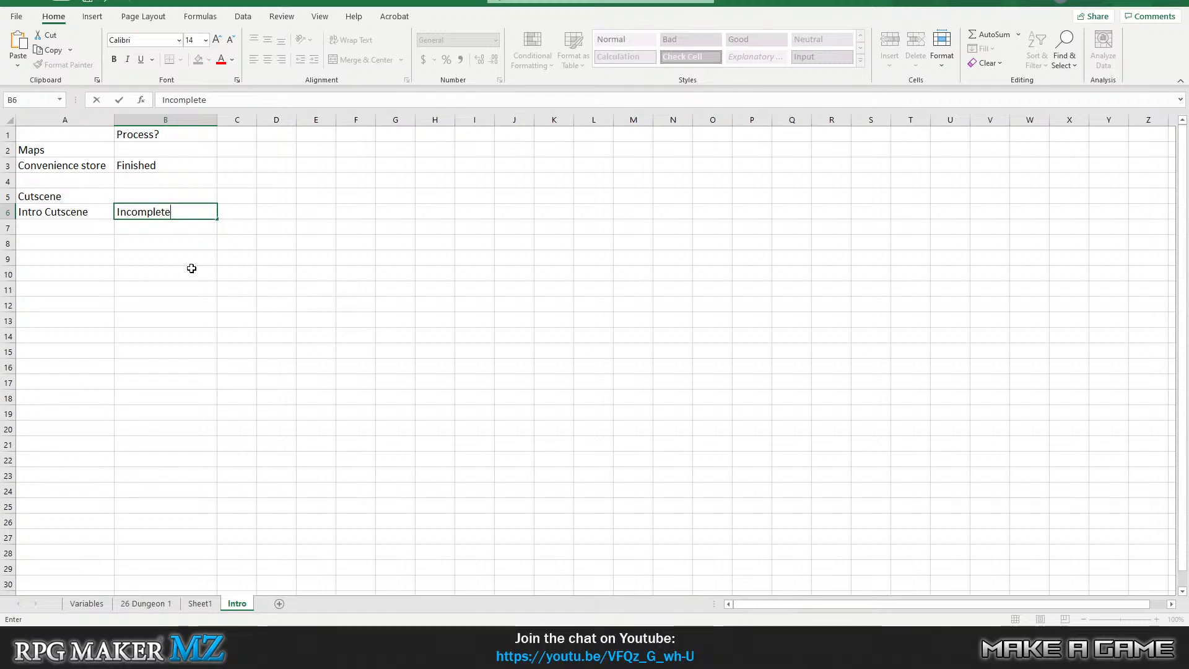
Switch to RPG Maker MZ and open the Autorun event of the Convenience Store map for editing.
{"action": "left_click", "coordinate": [540, 647]}
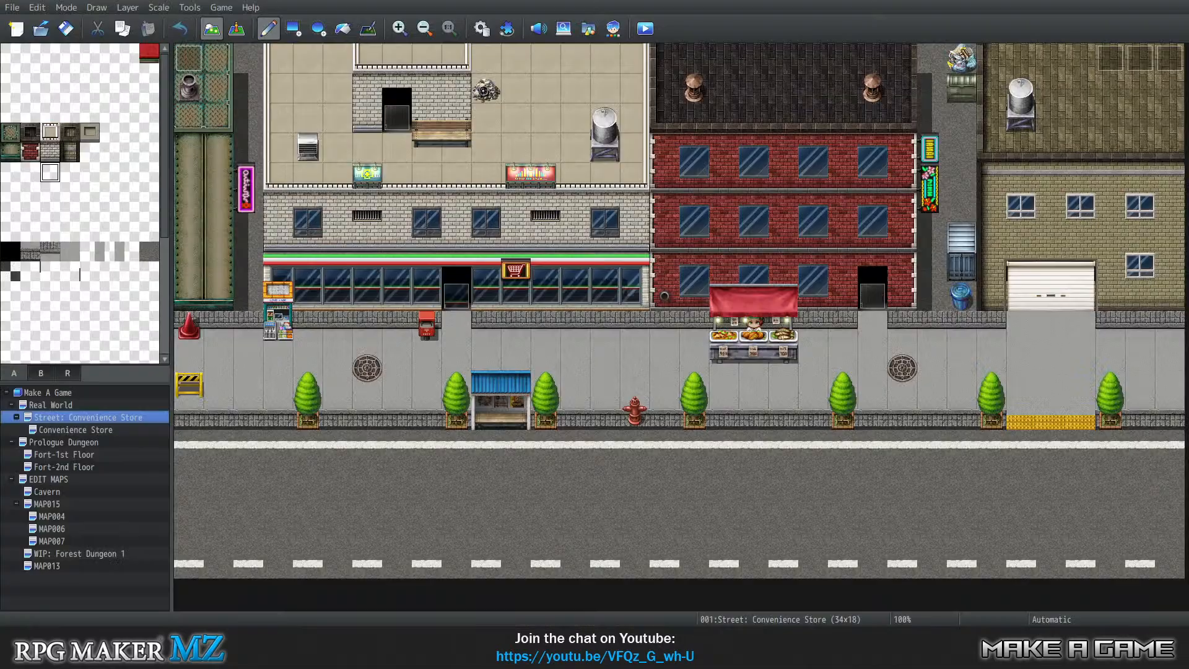
{"action": "left_click", "coordinate": [111, 430]}
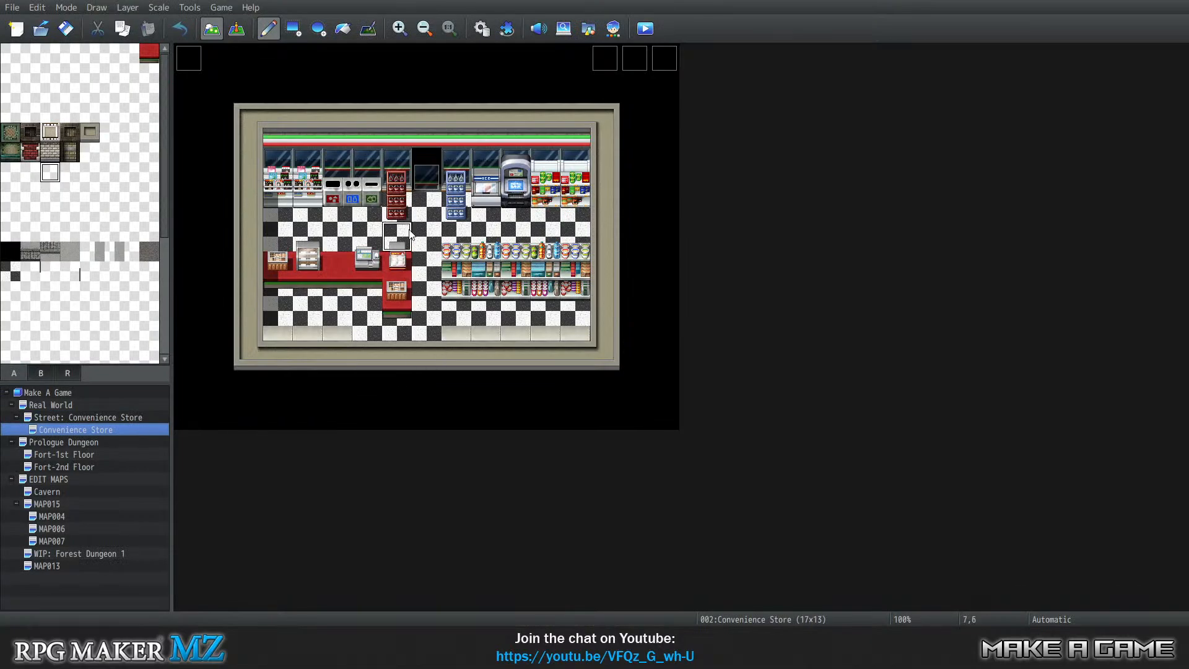
{"action": "left_click", "coordinate": [237, 28]}
{"action": "right_click", "coordinate": [191, 66]}
{"action": "left_click", "coordinate": [218, 78]}
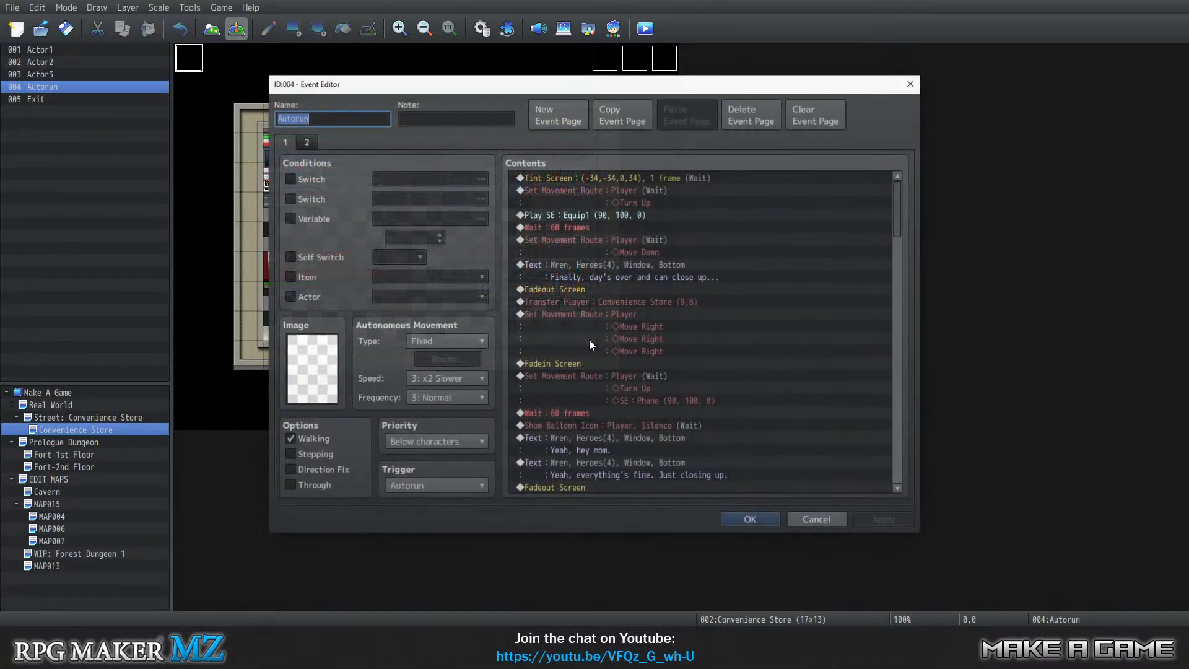
Read through the Autorun event's commands to the end of the list, then close the event without changes.
{"action": "scroll", "coordinate": [711, 286], "scroll_direction": "down", "scroll_amount": 3}
{"action": "left_click_drag", "start_coordinate": [896, 223], "coordinate": [884, 536]}
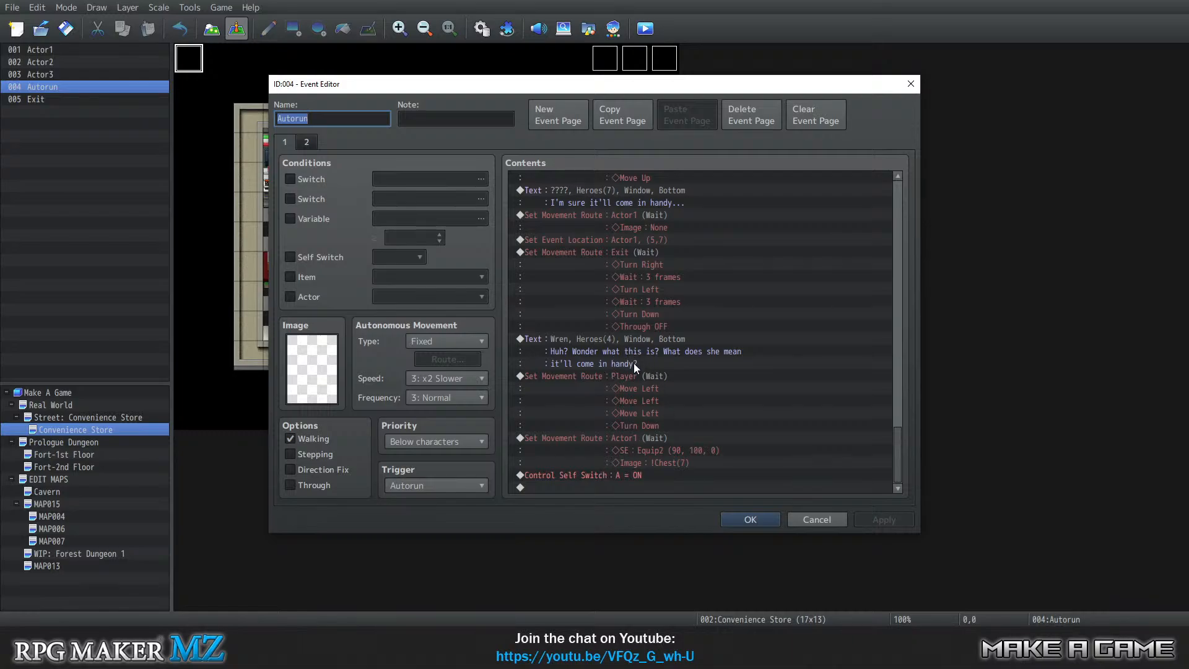
{"action": "left_click", "coordinate": [700, 357]}
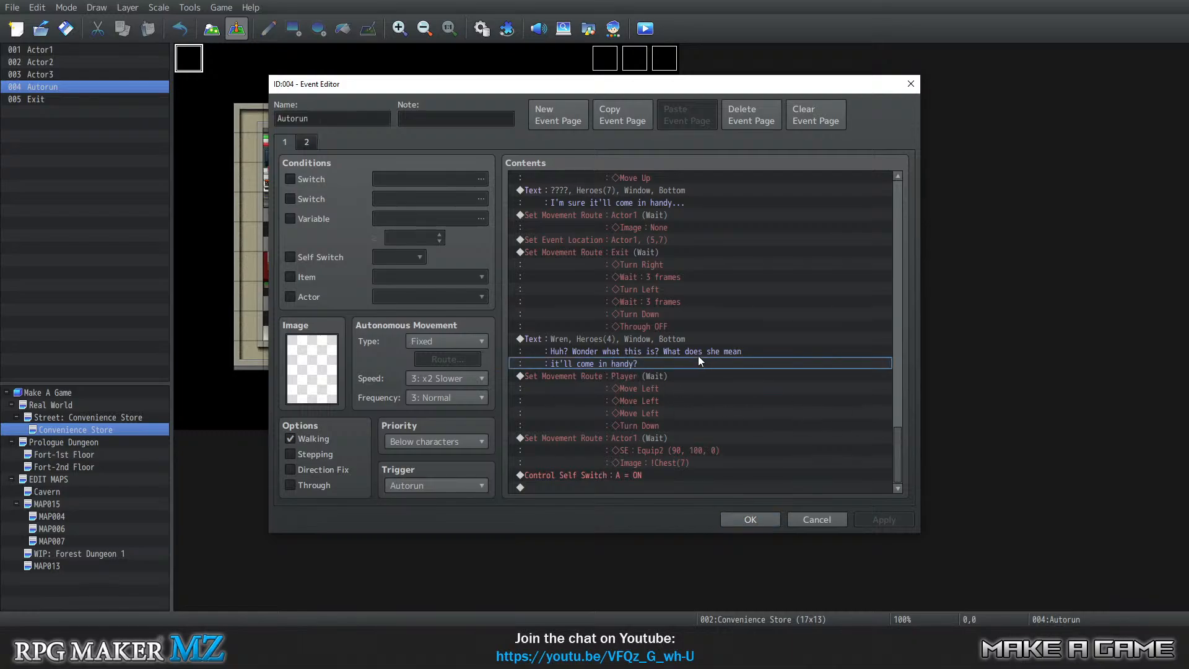
{"action": "left_click", "coordinate": [695, 413]}
{"action": "left_click", "coordinate": [690, 474]}
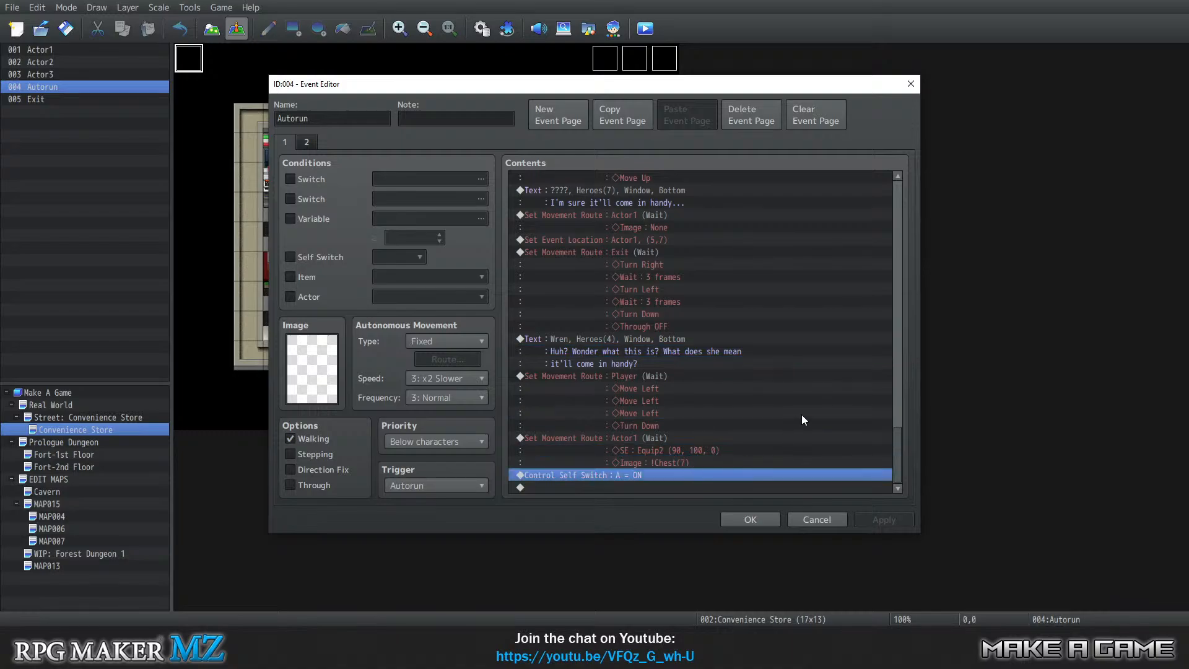
{"action": "left_click", "coordinate": [911, 82]}
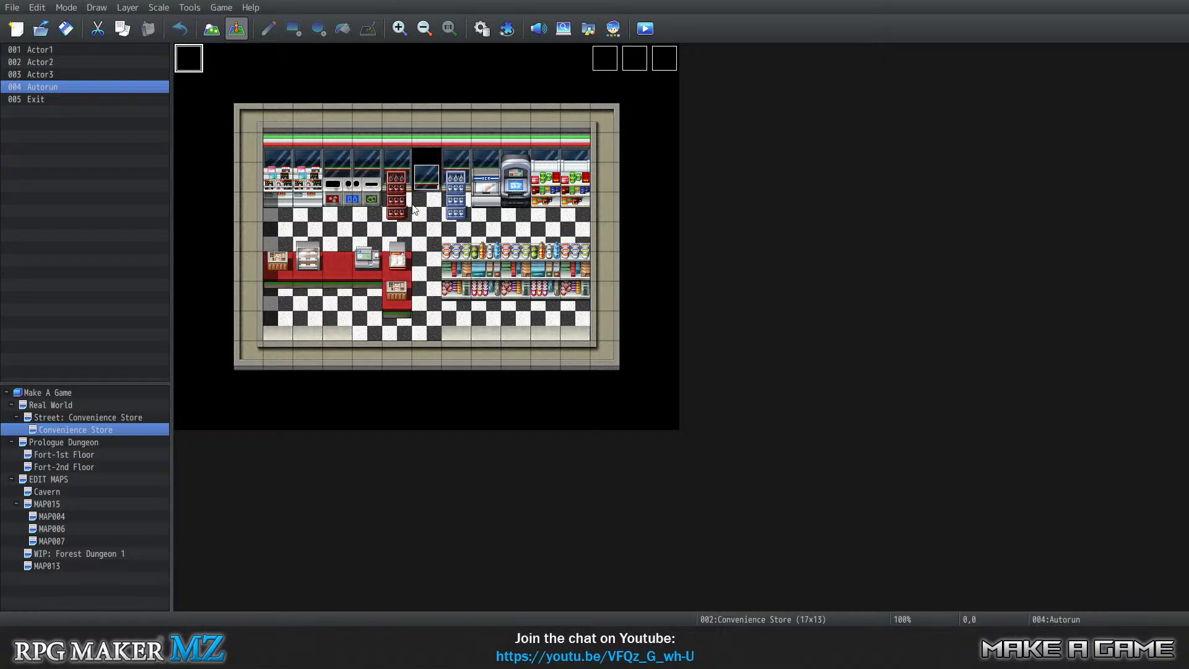
Check the Exit event at the doorway of the Convenience Store map without changing anything.
{"action": "left_click", "coordinate": [344, 270]}
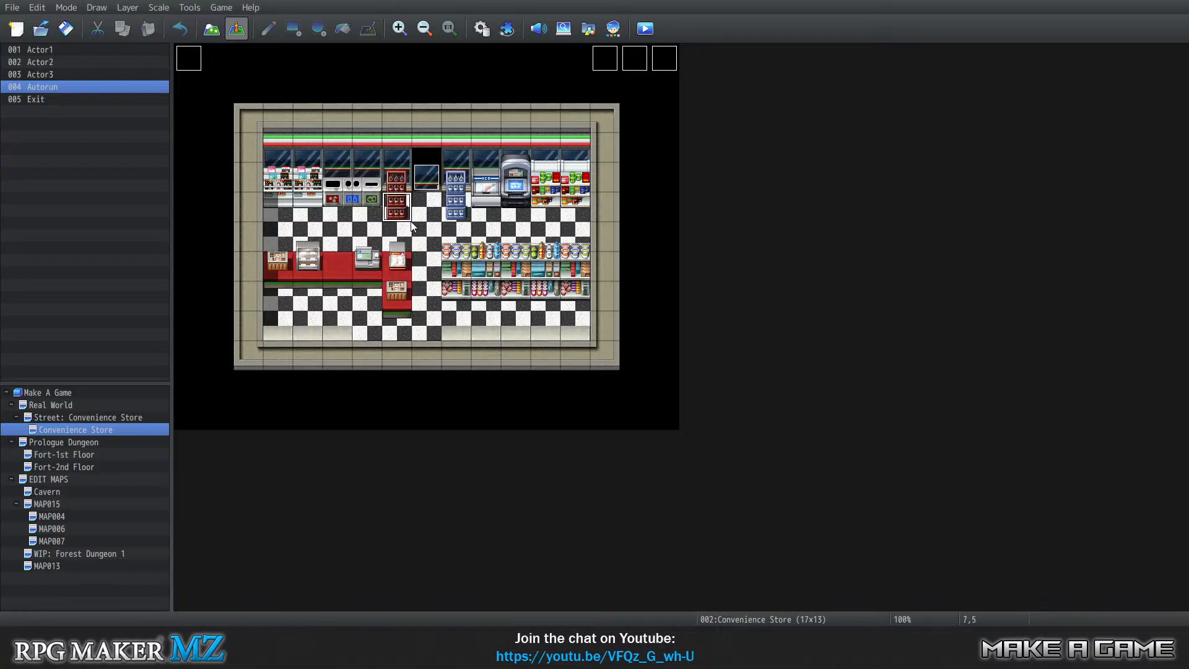
{"action": "double_click", "coordinate": [426, 206]}
{"action": "left_click", "coordinate": [911, 87]}
{"action": "left_click", "coordinate": [426, 169]}
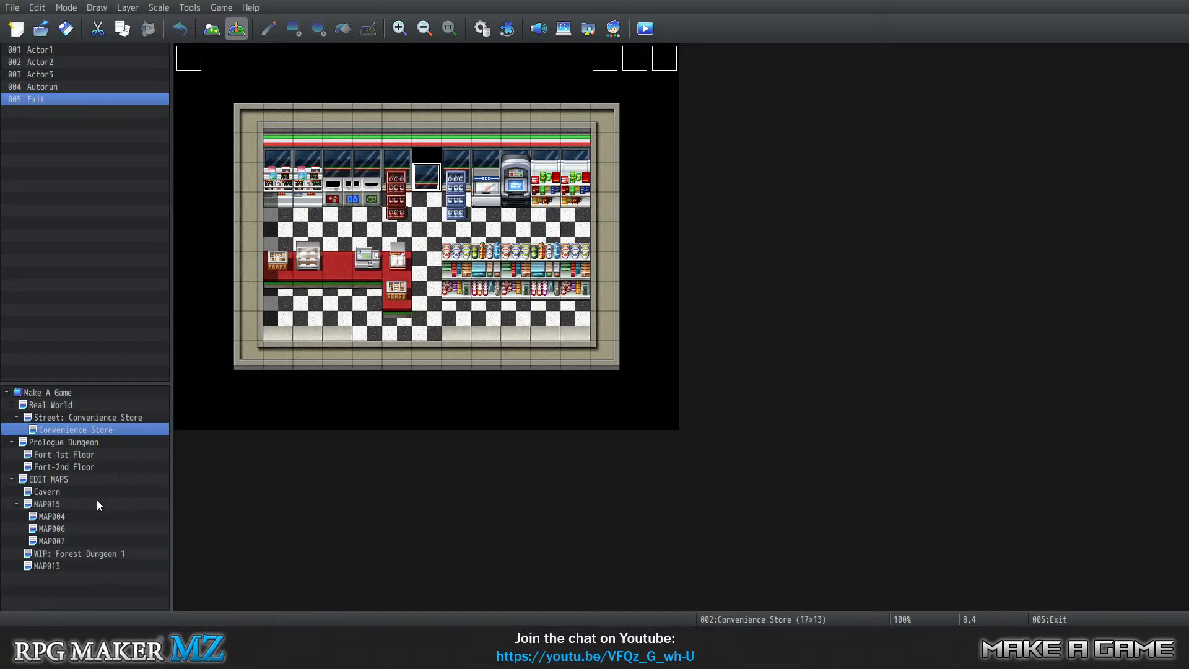
View the Street: Convenience Store, Cavern and WIP: Forest Dungeon 1 maps.
{"action": "left_click", "coordinate": [86, 417]}
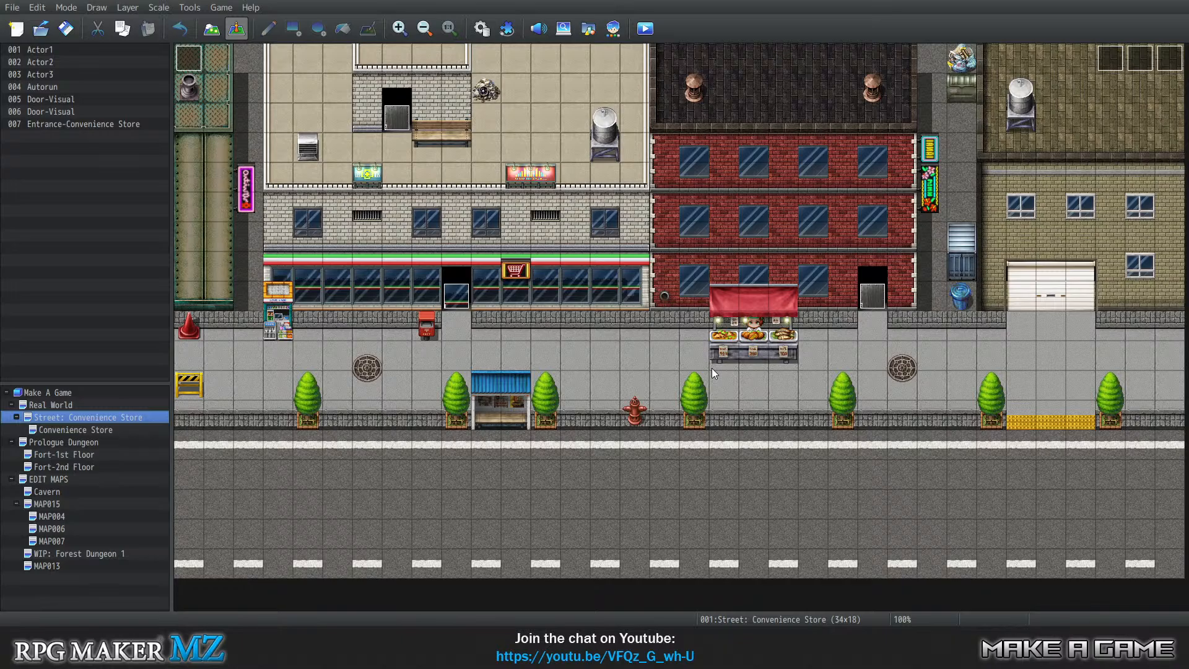
{"action": "left_click", "coordinate": [76, 492]}
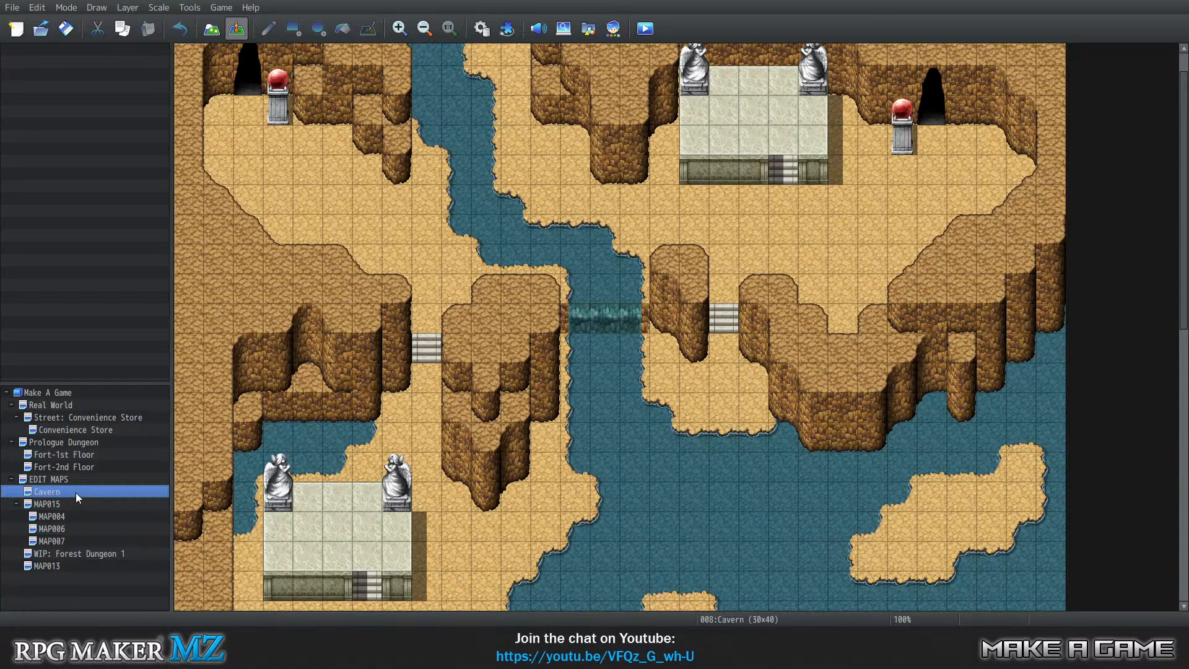
{"action": "left_click", "coordinate": [87, 553]}
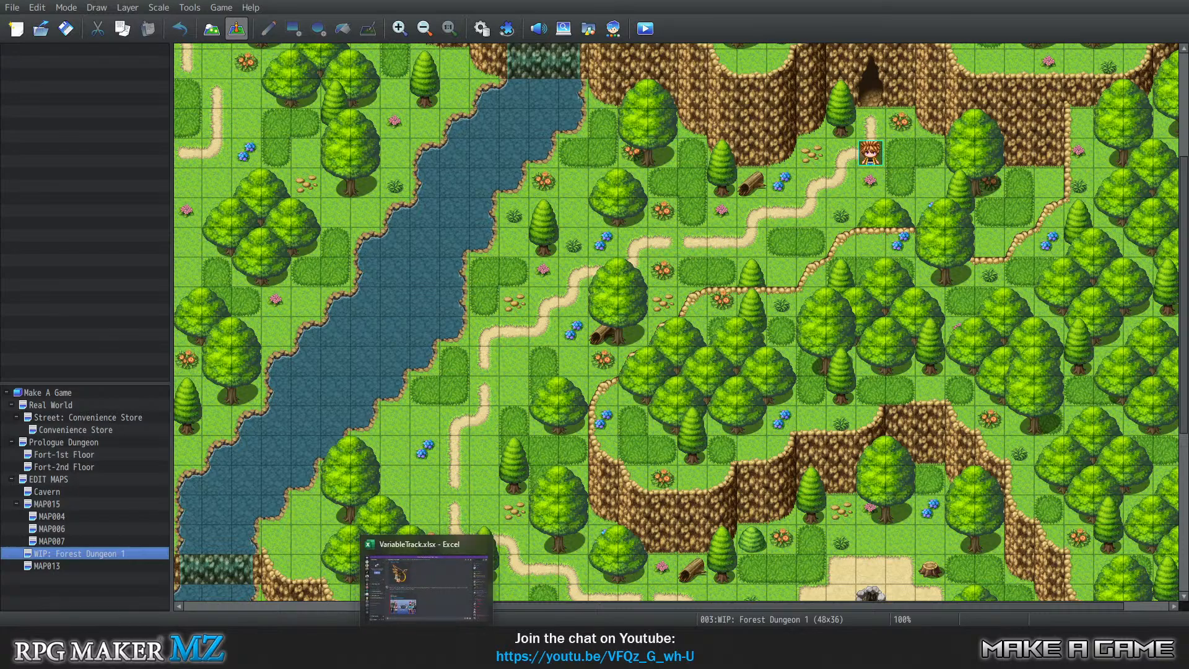
Switch back to VariableTrack.xlsx in Excel and commit the "Incomplete" entry on the Intro sheet.
{"action": "left_click", "coordinate": [558, 601]}
{"action": "left_click", "coordinate": [147, 229]}
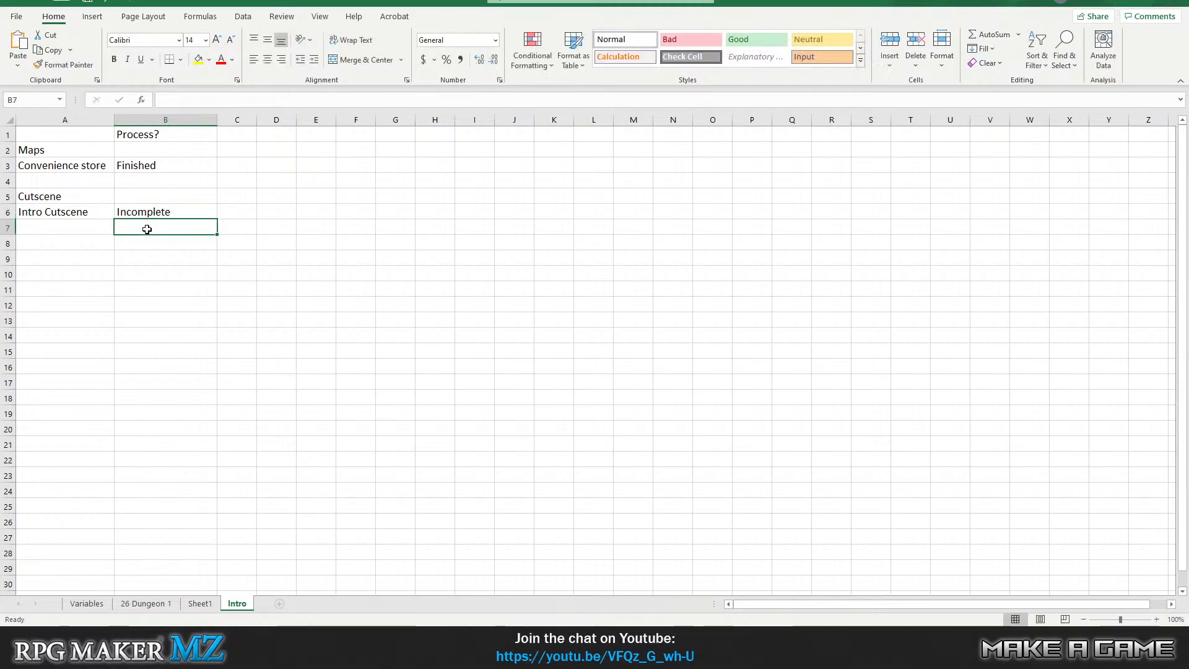
{"action": "left_click", "coordinate": [152, 201]}
{"action": "left_click", "coordinate": [208, 214]}
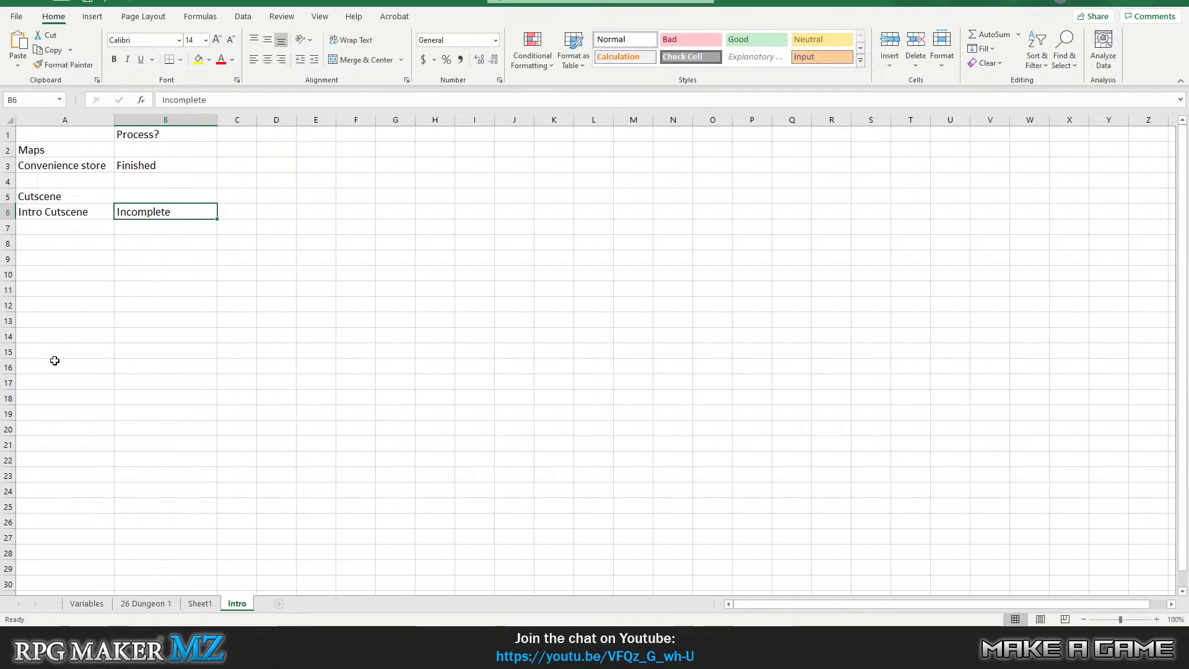
{"action": "left_click", "coordinate": [225, 213]}
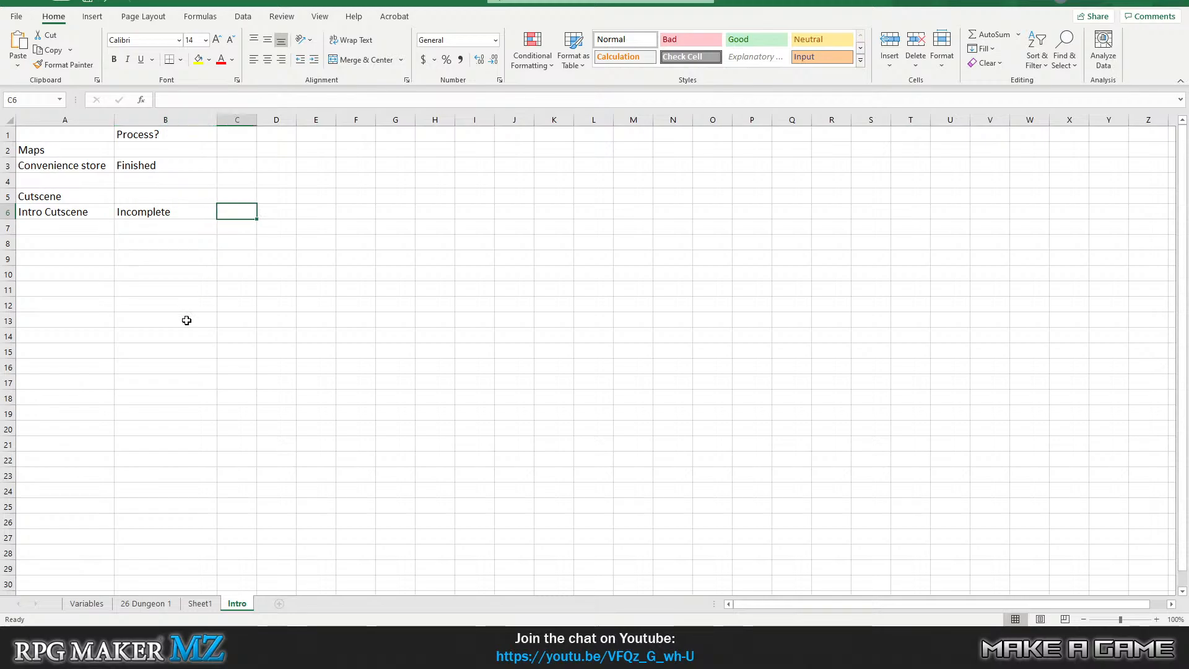
{"action": "left_click", "coordinate": [156, 209]}
{"action": "left_click", "coordinate": [101, 207]}
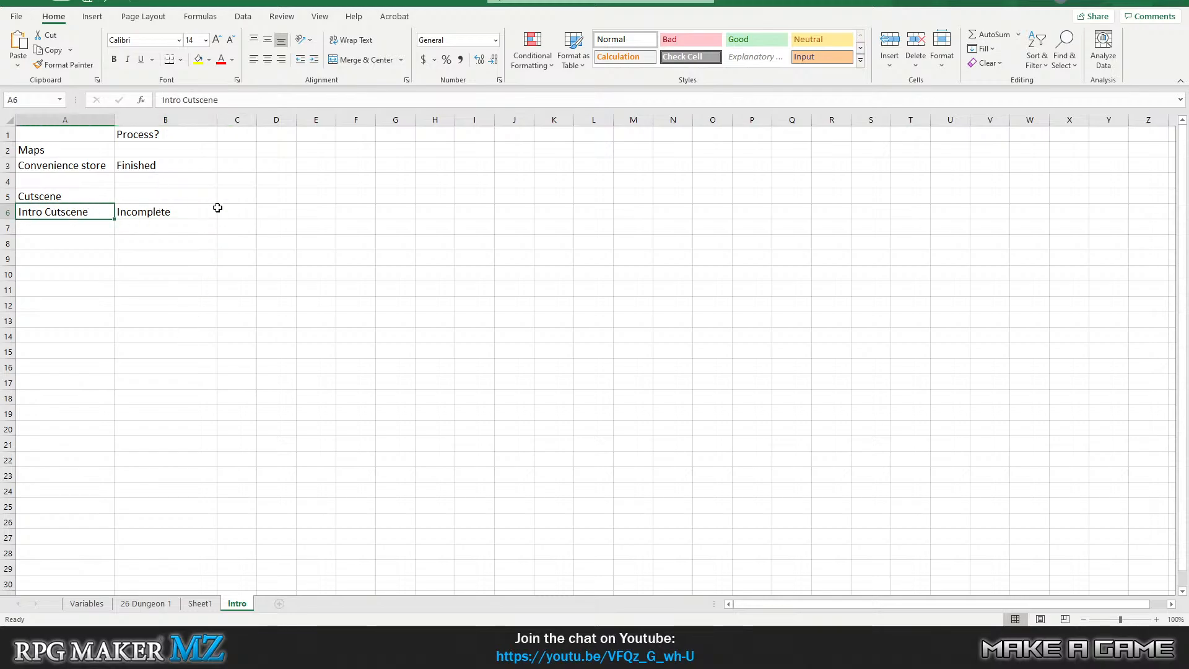
{"action": "left_click", "coordinate": [247, 209]}
{"action": "left_click", "coordinate": [177, 210]}
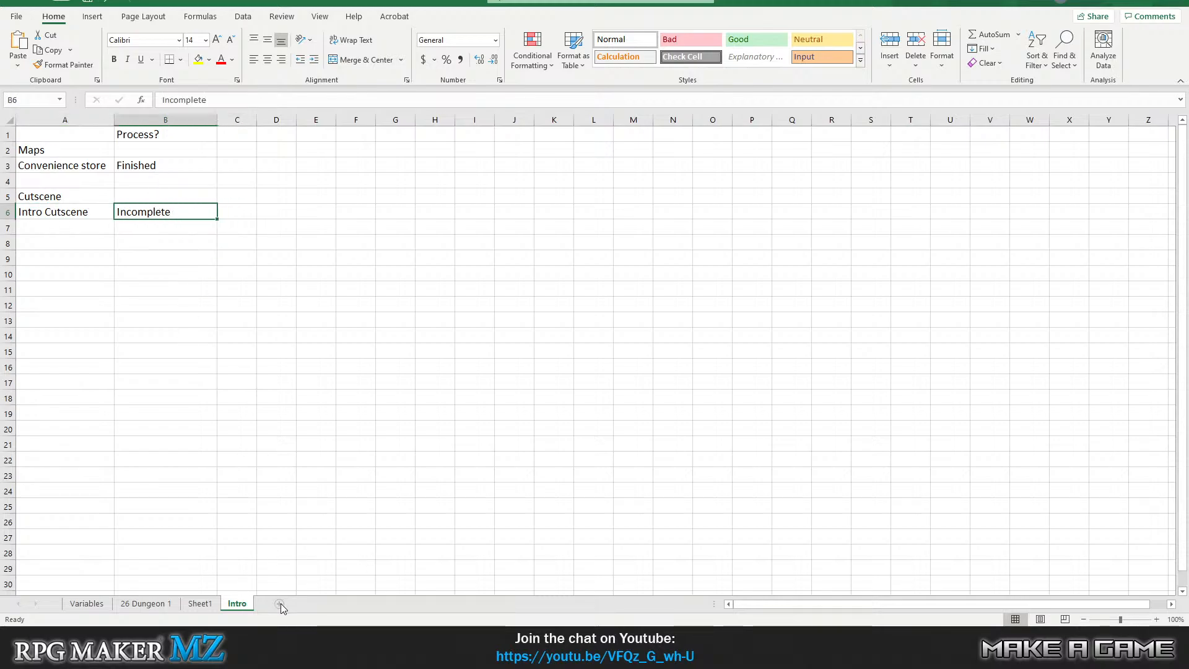
{"action": "left_click", "coordinate": [179, 272]}
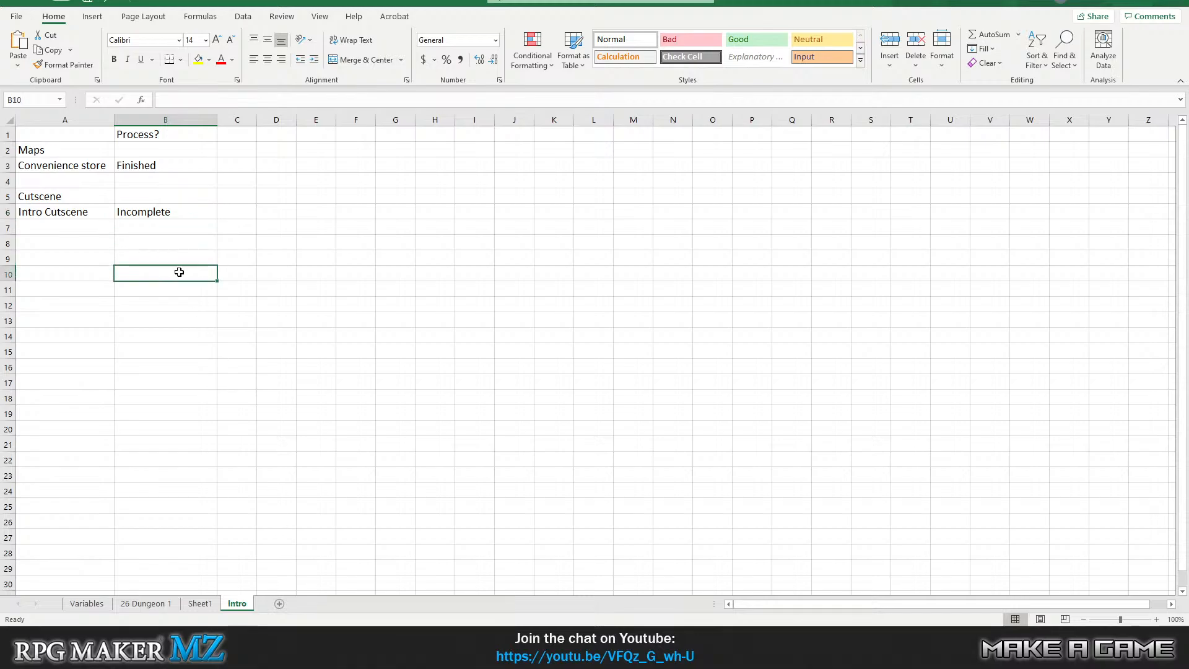
{"action": "left_click", "coordinate": [239, 213]}
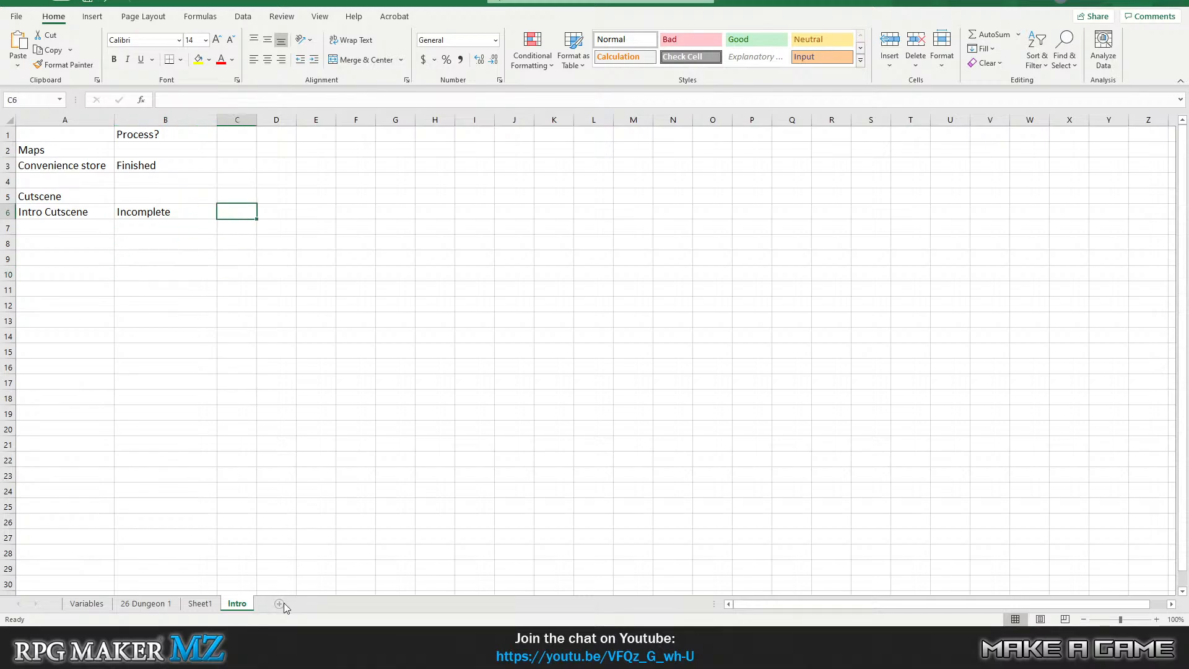
Review the story outline on Sheet1 and the After Step list on the 26 Dungeon 1 sheet.
{"action": "left_click", "coordinate": [199, 603]}
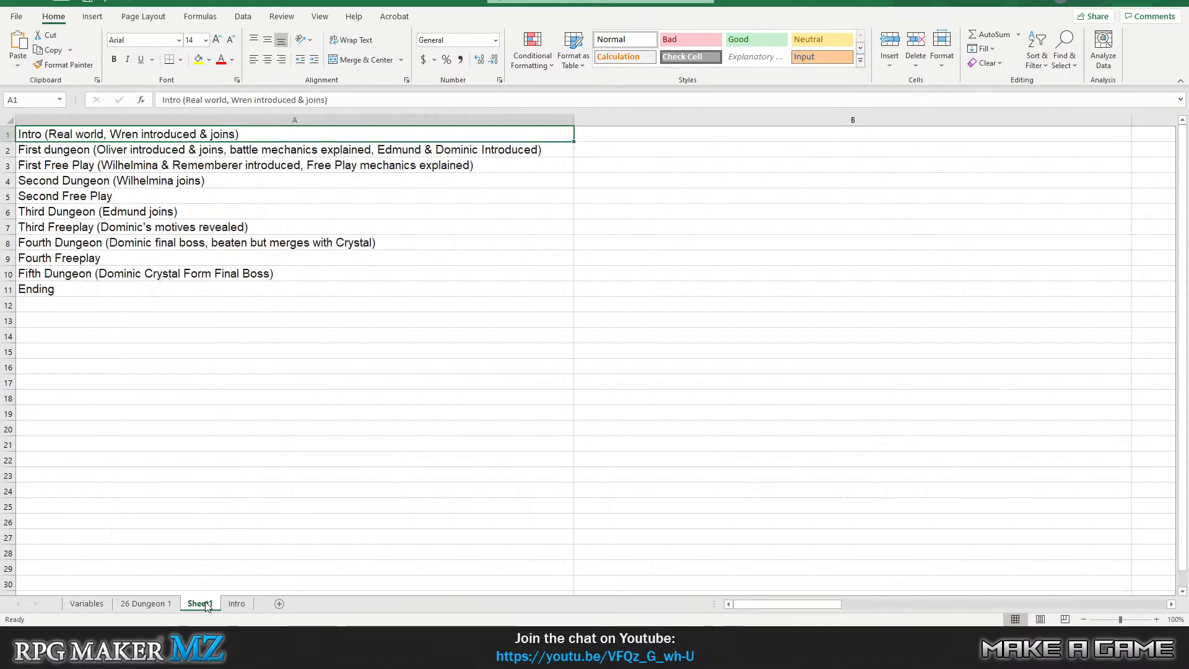
{"action": "left_click", "coordinate": [146, 603]}
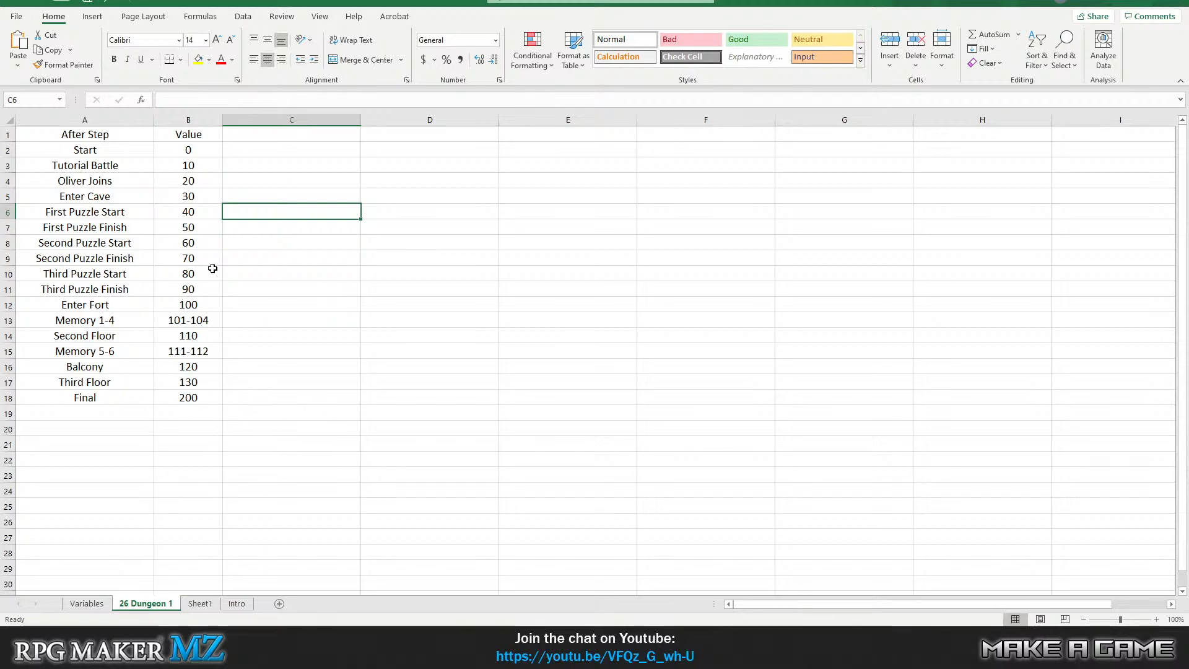
{"action": "left_click_drag", "start_coordinate": [132, 135], "coordinate": [85, 400]}
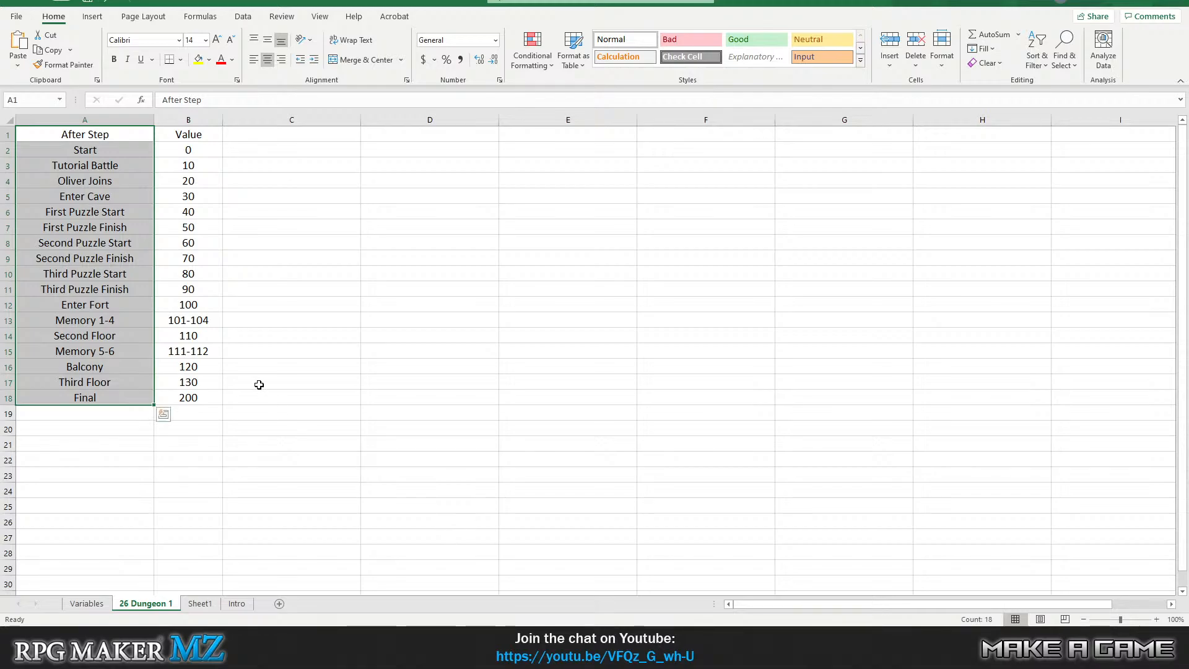
{"action": "left_click", "coordinate": [248, 289]}
{"action": "left_click", "coordinate": [245, 335]}
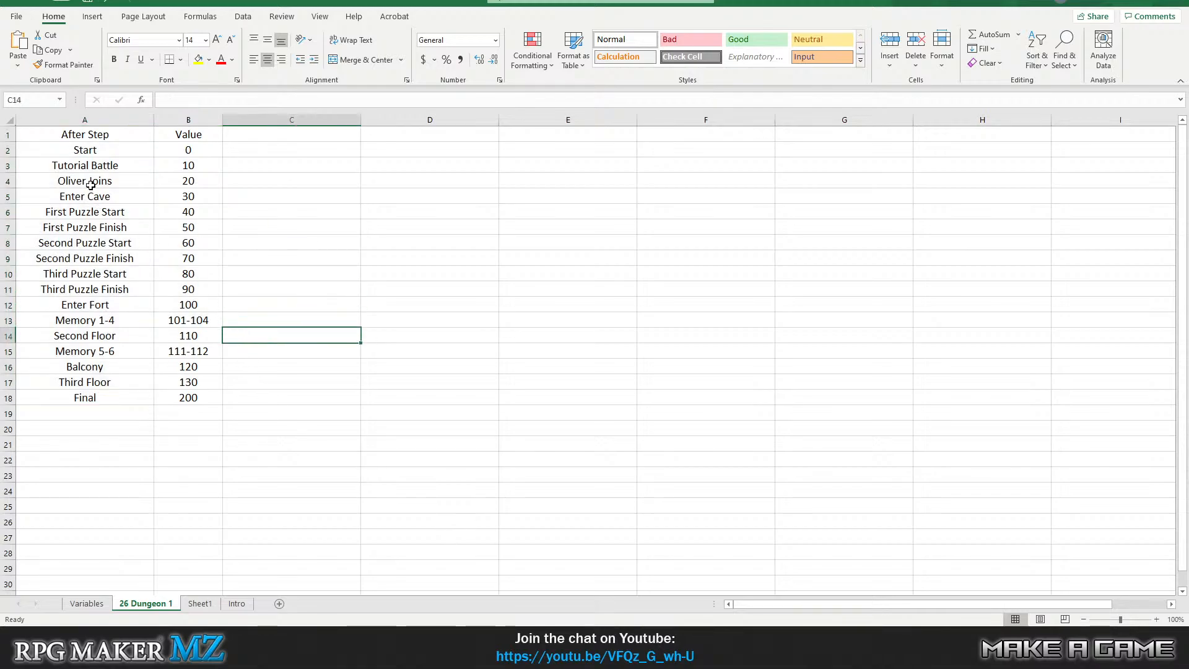
Copy the step names from Start to Final on the 26 Dungeon 1 sheet.
{"action": "left_click_drag", "start_coordinate": [82, 155], "coordinate": [64, 398]}
{"action": "right_click", "coordinate": [82, 293]}
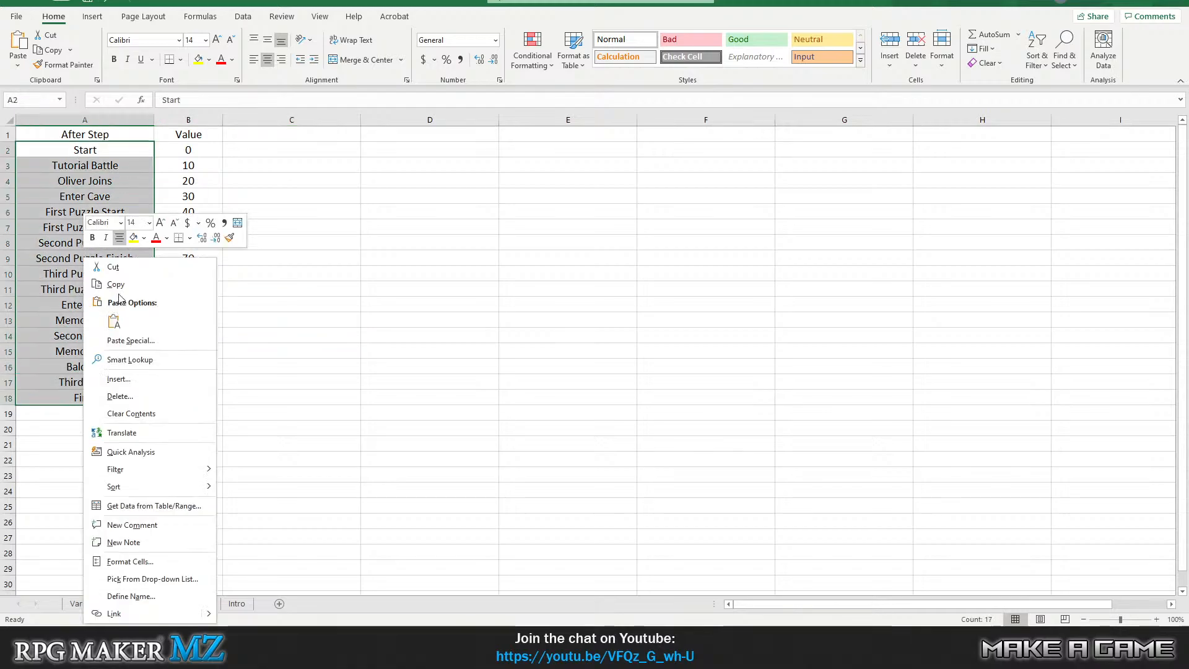
{"action": "left_click", "coordinate": [111, 284]}
Add a new sheet after Intro and name it First Dungeon.
{"action": "left_click", "coordinate": [278, 603]}
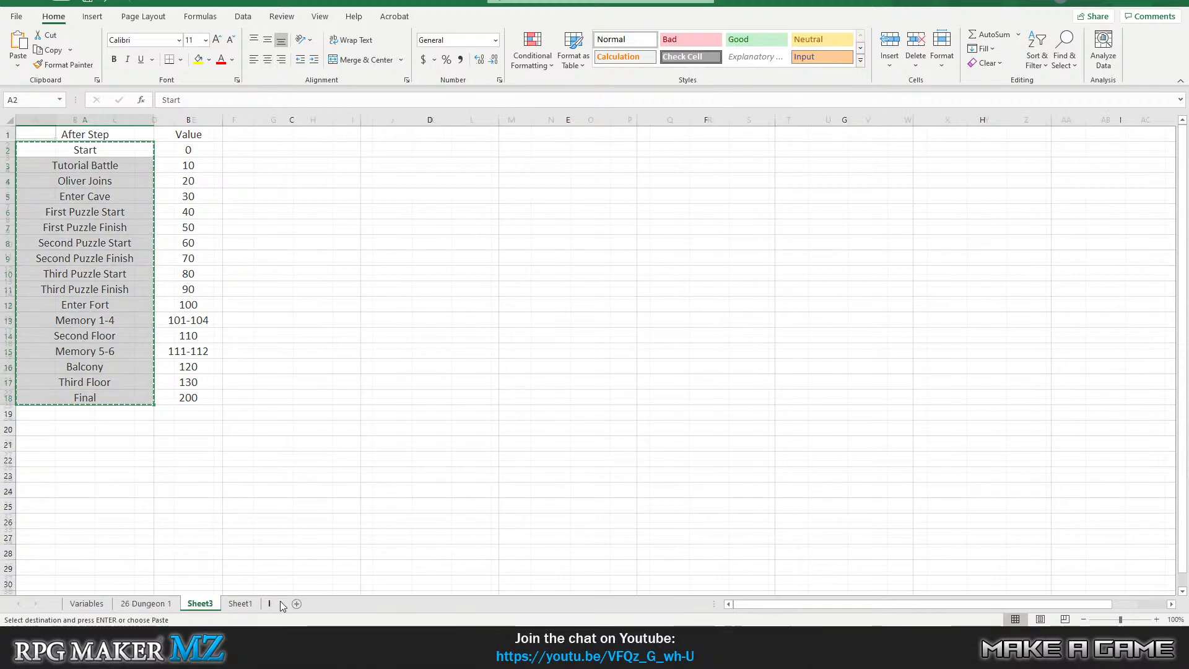
{"action": "left_click_drag", "start_coordinate": [216, 603], "coordinate": [291, 610]}
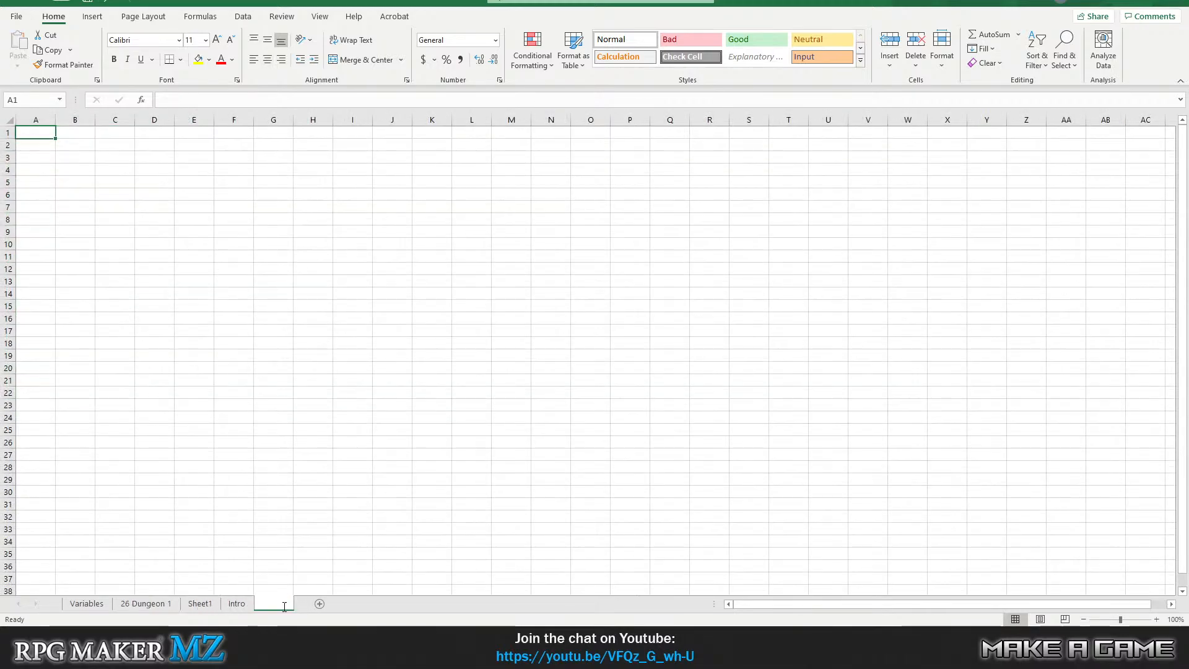
{"action": "double_click", "coordinate": [282, 606]}
{"action": "type", "text": "First Dungeon"}
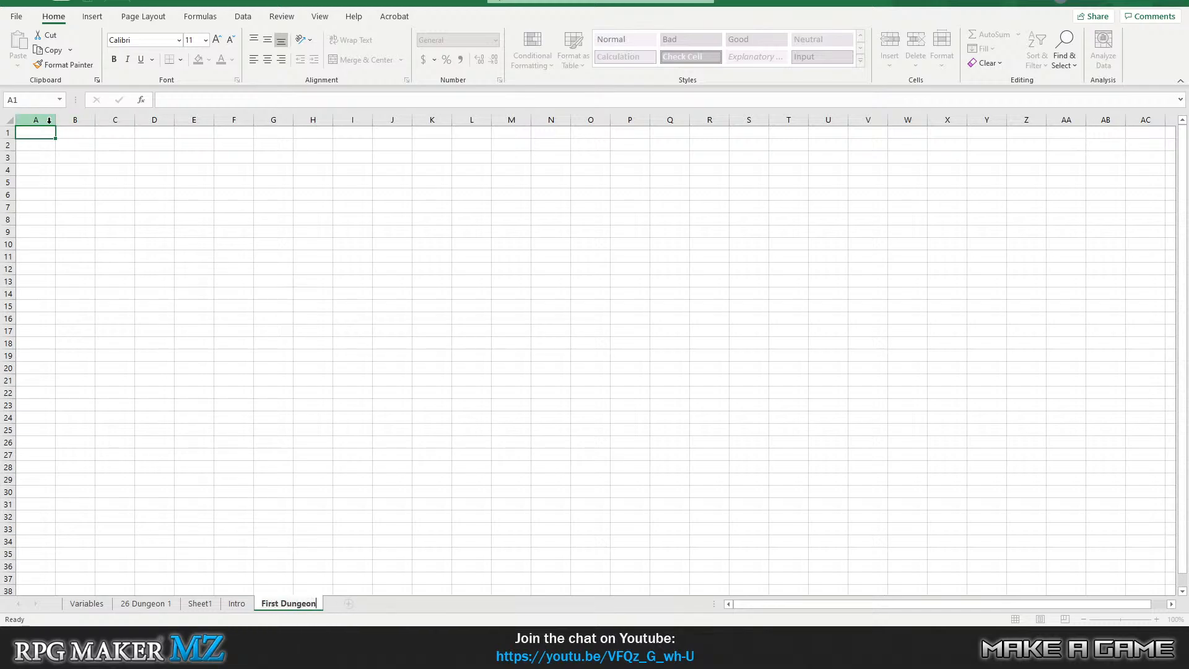
Set the font size of the entire First Dungeon sheet to 14.
{"action": "left_click", "coordinate": [9, 119]}
{"action": "left_click", "coordinate": [207, 40]}
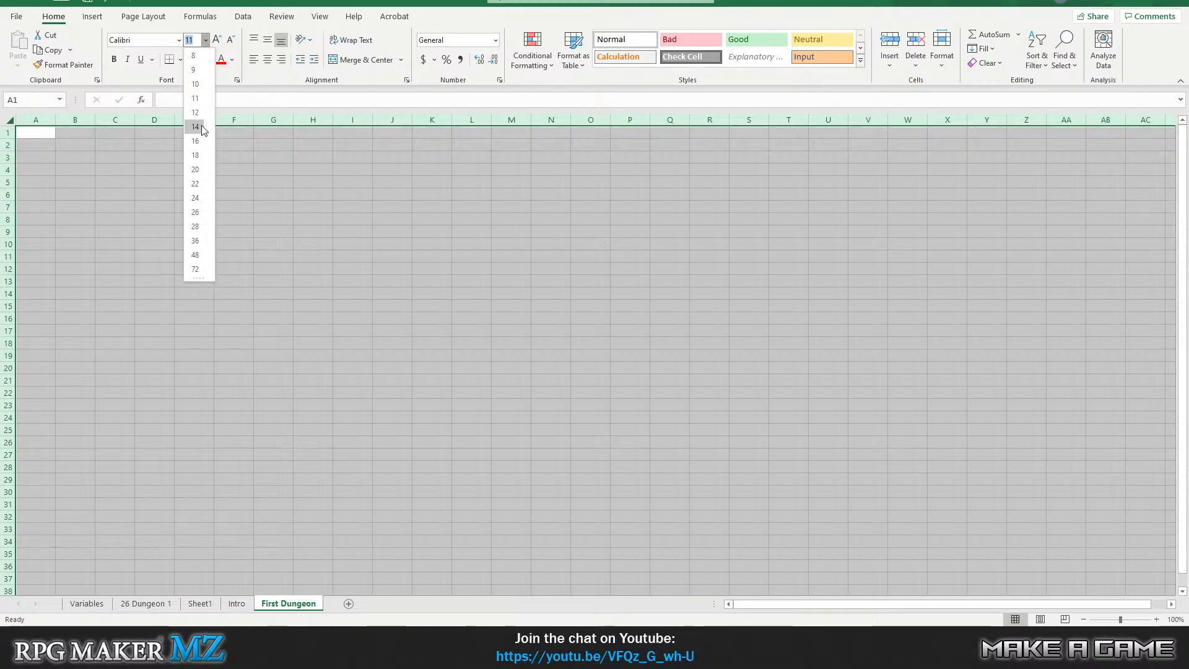
{"action": "left_click", "coordinate": [199, 128]}
{"action": "left_click", "coordinate": [93, 212]}
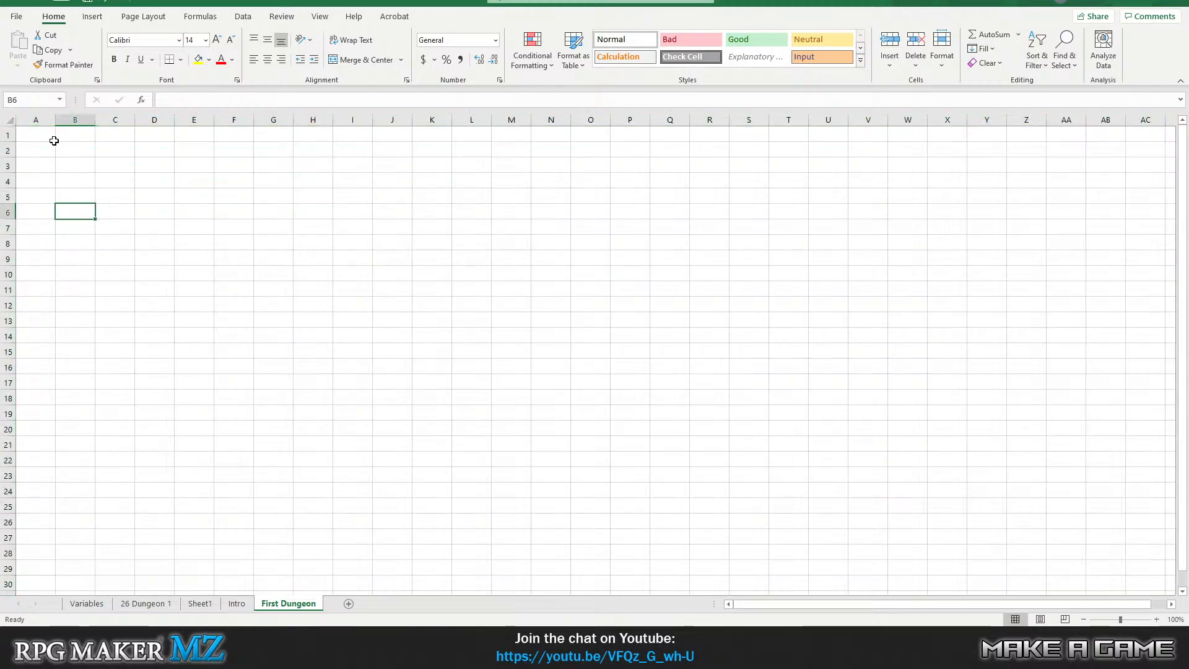
Copy the step names in A2:A18 of the 26 Dungeon 1 sheet into column K of First Dungeon, starting at K1.
{"action": "left_click", "coordinate": [436, 137]}
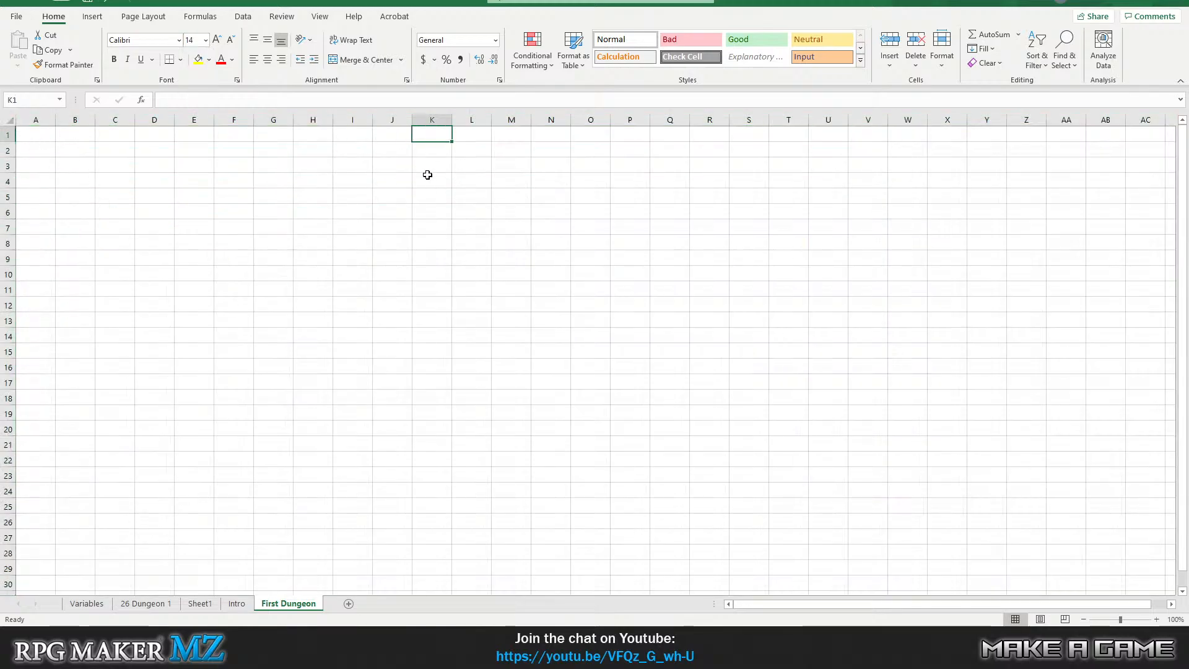
{"action": "left_click", "coordinate": [432, 122]}
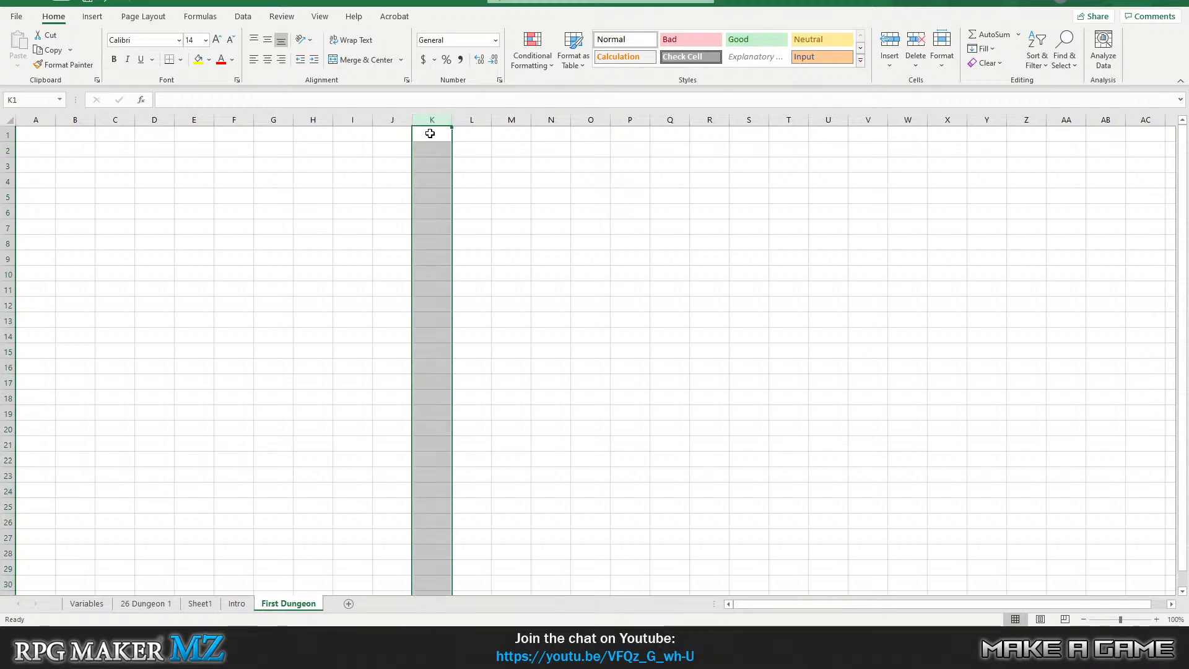
{"action": "left_click", "coordinate": [431, 132]}
{"action": "left_click", "coordinate": [154, 608]}
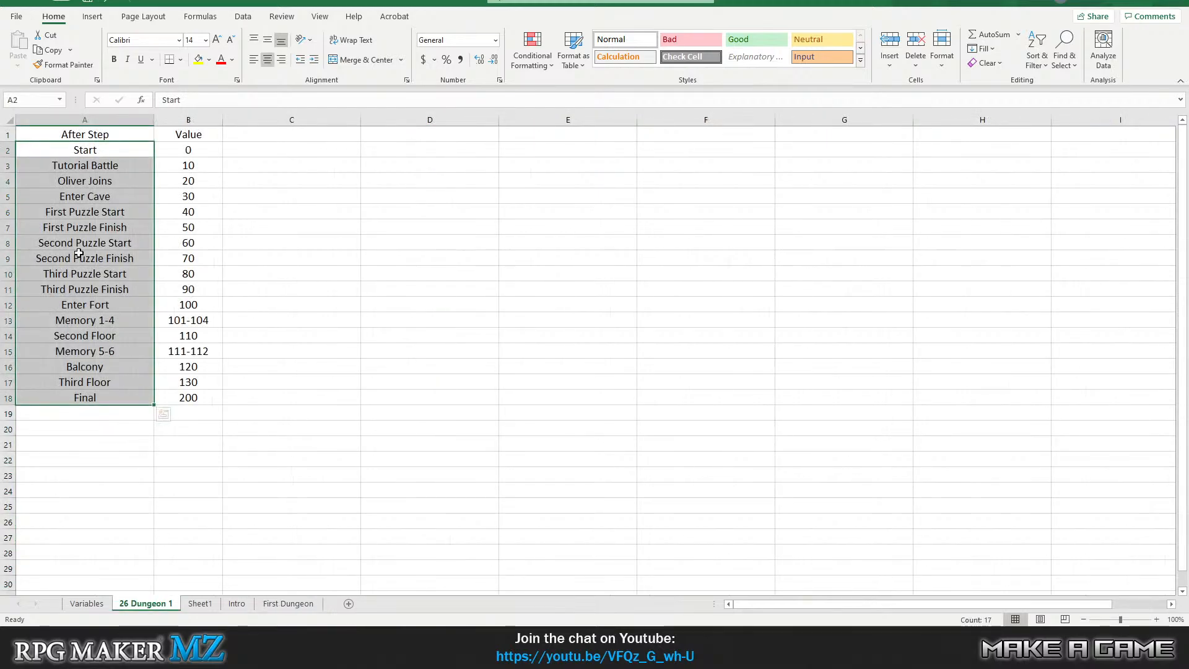
{"action": "right_click", "coordinate": [70, 228]}
{"action": "left_click", "coordinate": [87, 258]}
{"action": "left_click", "coordinate": [287, 603]}
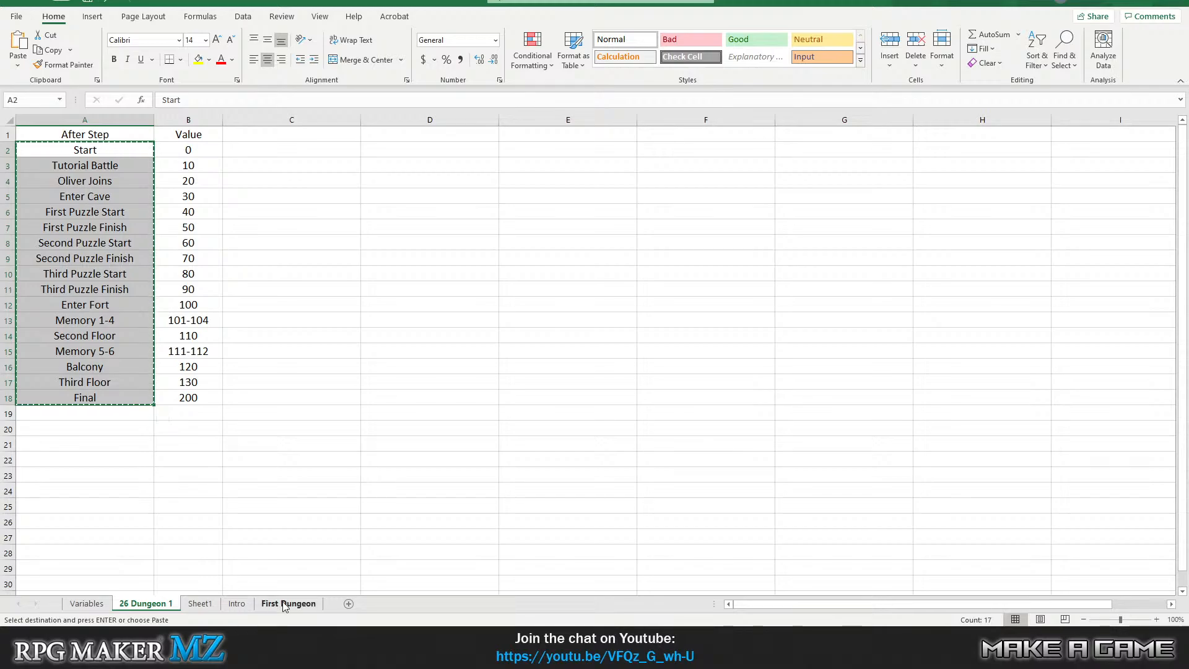
{"action": "key", "text": "ctrl+v"}
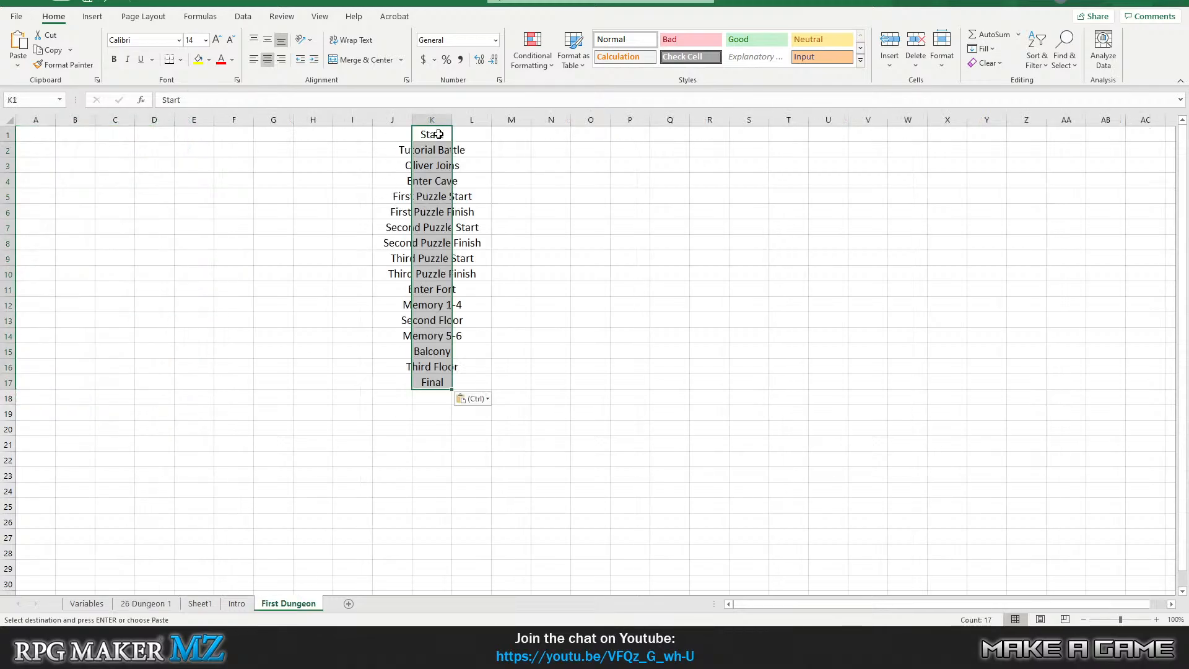
{"action": "left_click", "coordinate": [358, 306]}
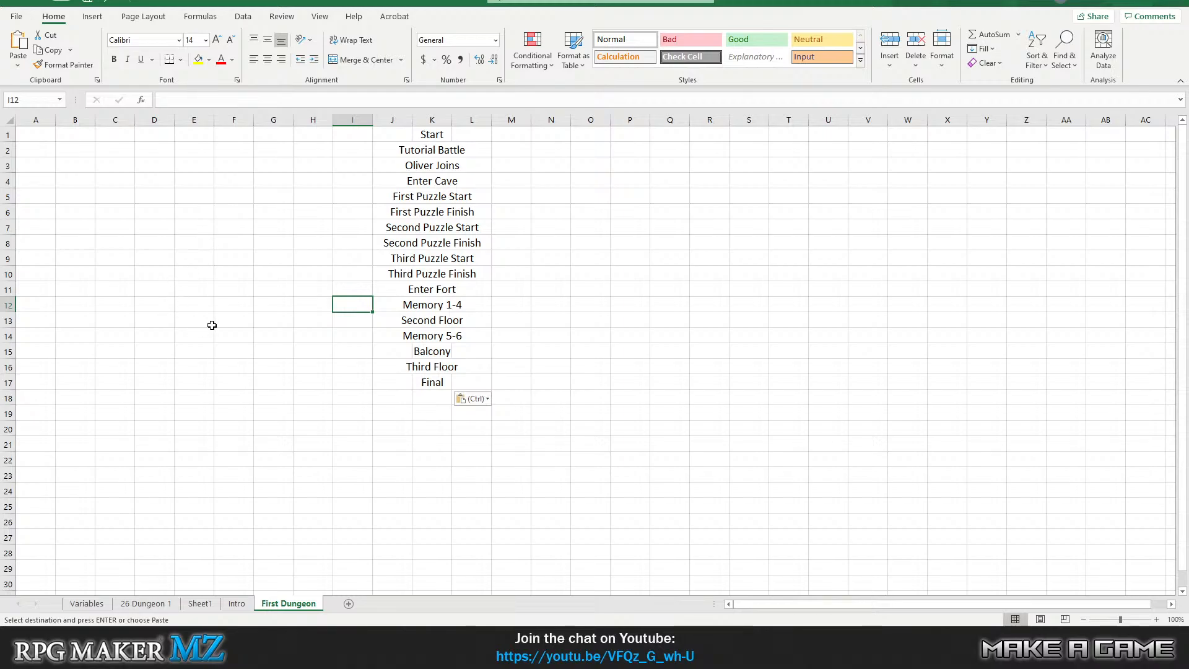
Copy the Intro sheet's tracking table A1:B6 to A1 of First Dungeon and widen columns A and B to fit it.
{"action": "left_click", "coordinate": [45, 133]}
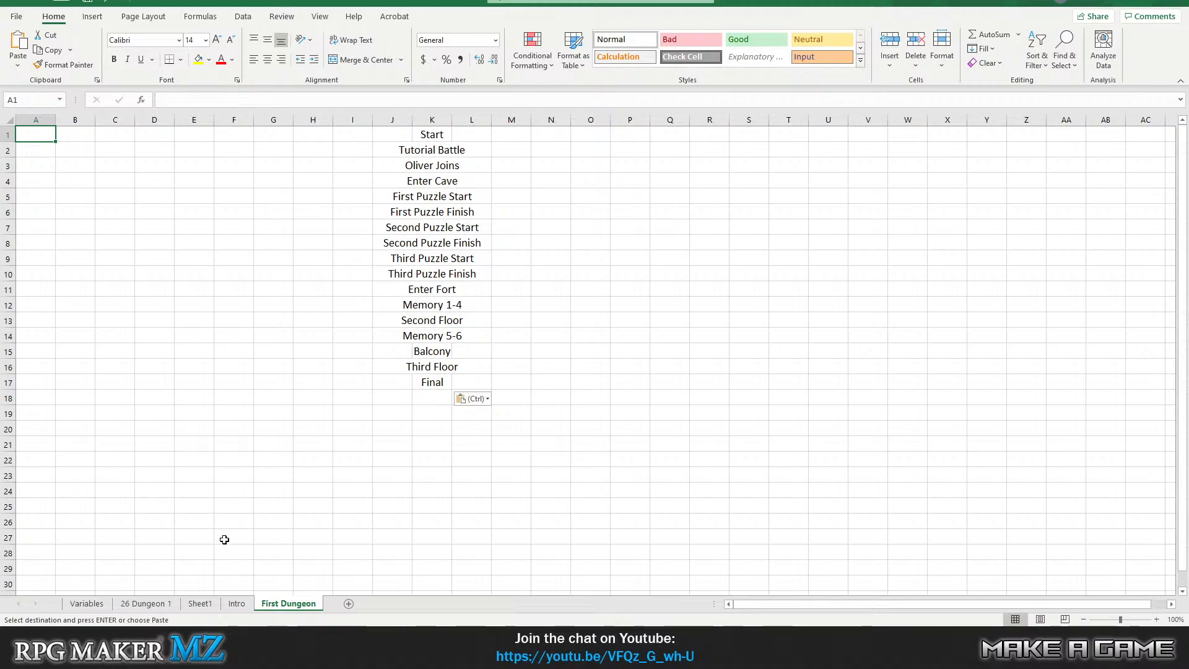
{"action": "left_click", "coordinate": [236, 603]}
{"action": "left_click_drag", "start_coordinate": [124, 134], "coordinate": [75, 210]}
{"action": "key", "text": "ctrl+v"}
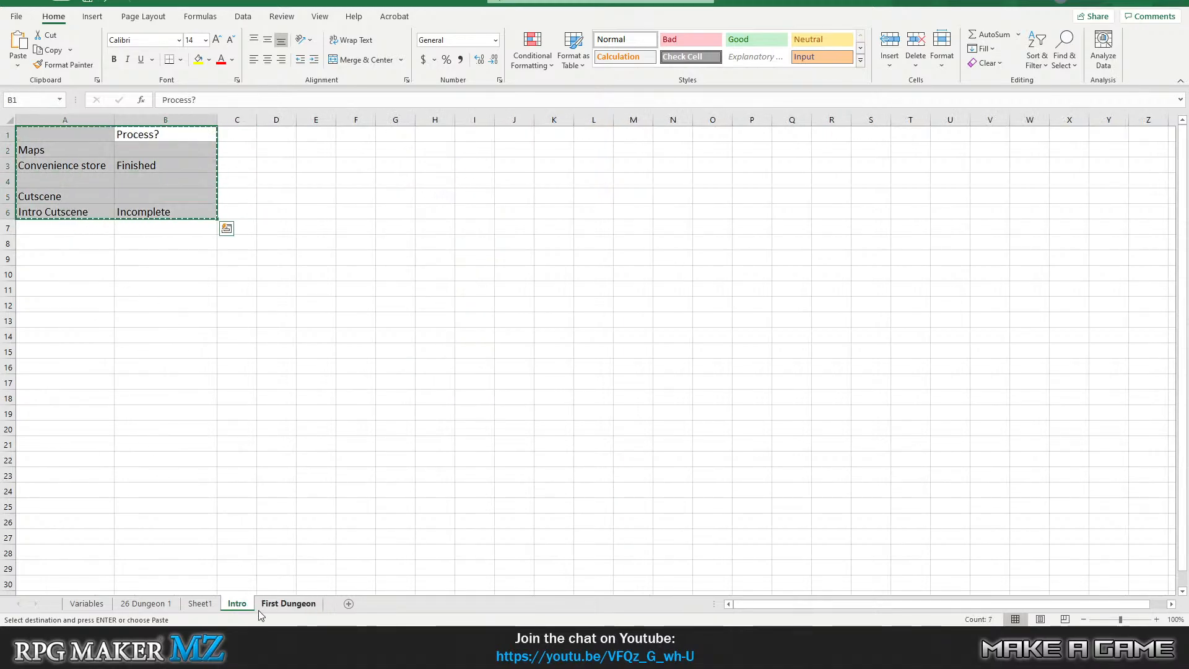
{"action": "left_click", "coordinate": [288, 603]}
{"action": "key", "text": "ctrl+v"}
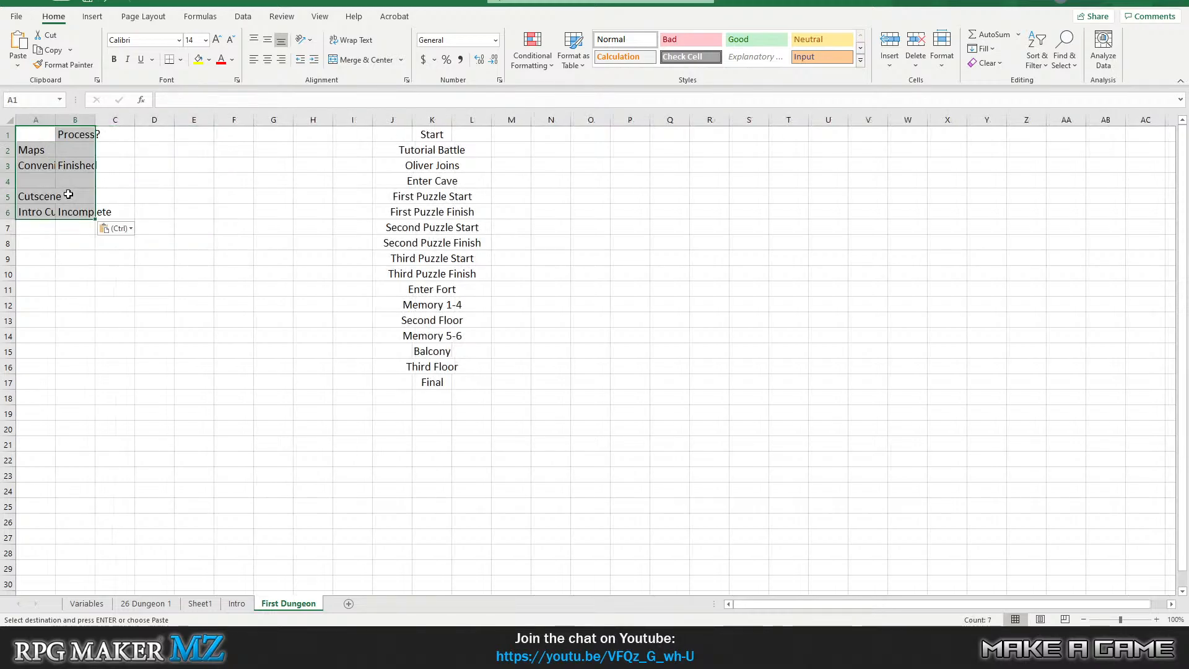
{"action": "left_click_drag", "start_coordinate": [55, 119], "coordinate": [215, 118]}
{"action": "left_click", "coordinate": [120, 266]}
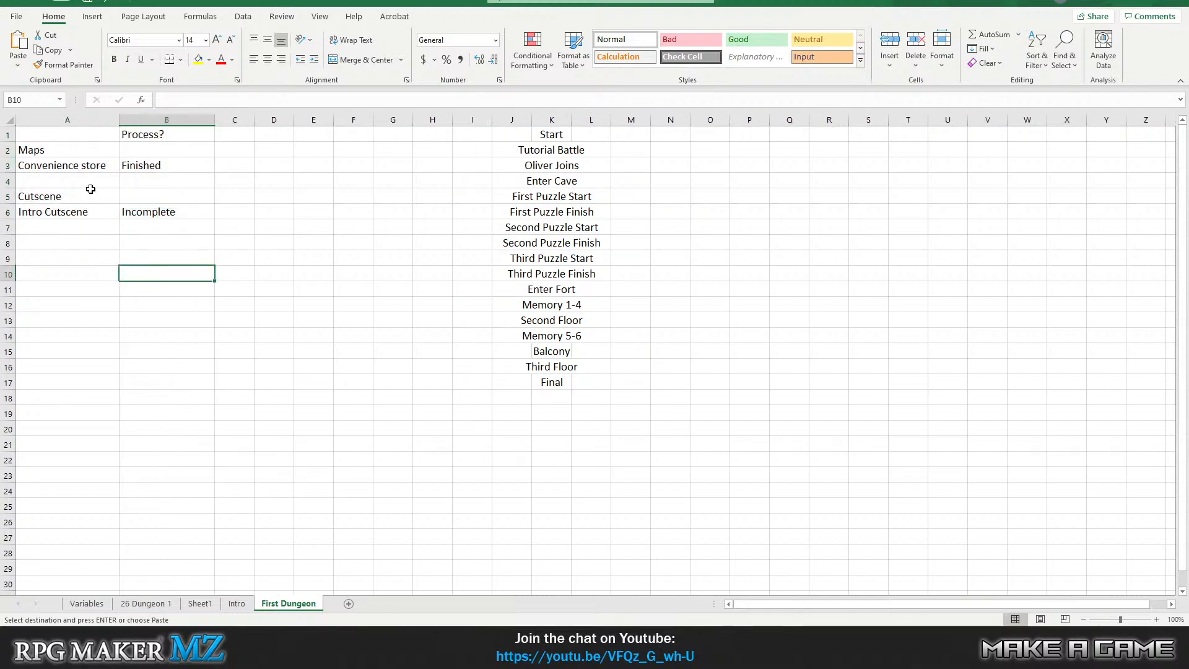
Clear the copied Cutscene rows and the Convenience store and Finished entries, keeping the Process? and Maps headings.
{"action": "left_click", "coordinate": [90, 181]}
{"action": "left_click_drag", "start_coordinate": [68, 196], "coordinate": [147, 211]}
{"action": "key", "text": "Delete"}
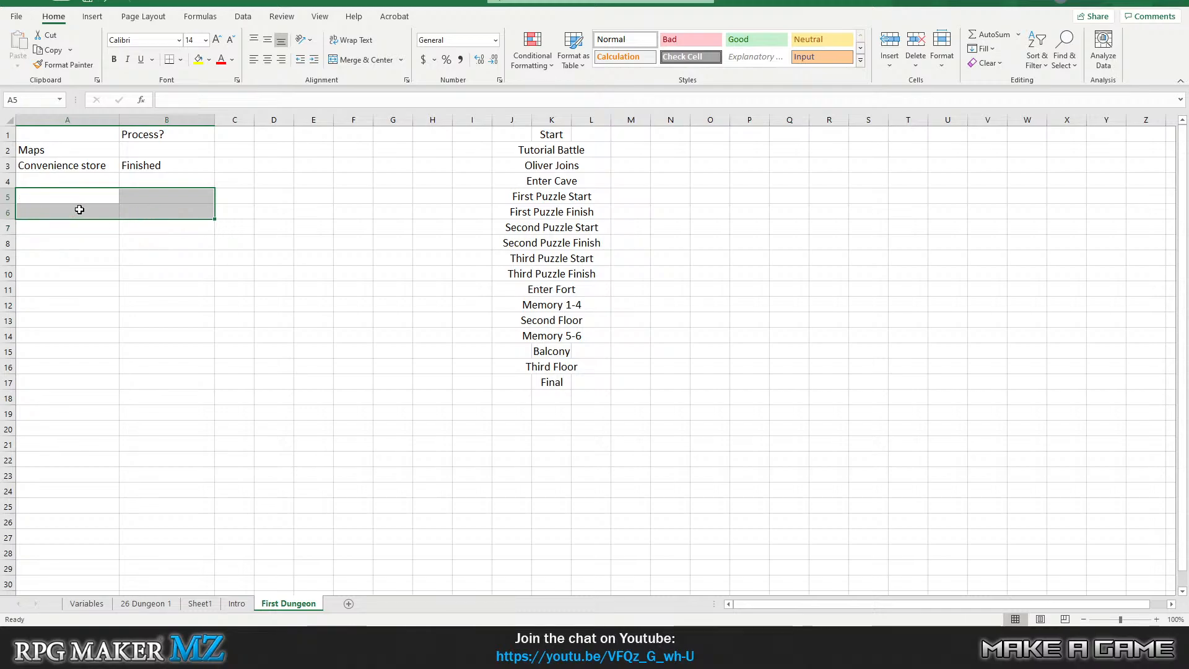
{"action": "left_click", "coordinate": [72, 180]}
{"action": "left_click", "coordinate": [62, 165]}
{"action": "key", "text": "Delete"}
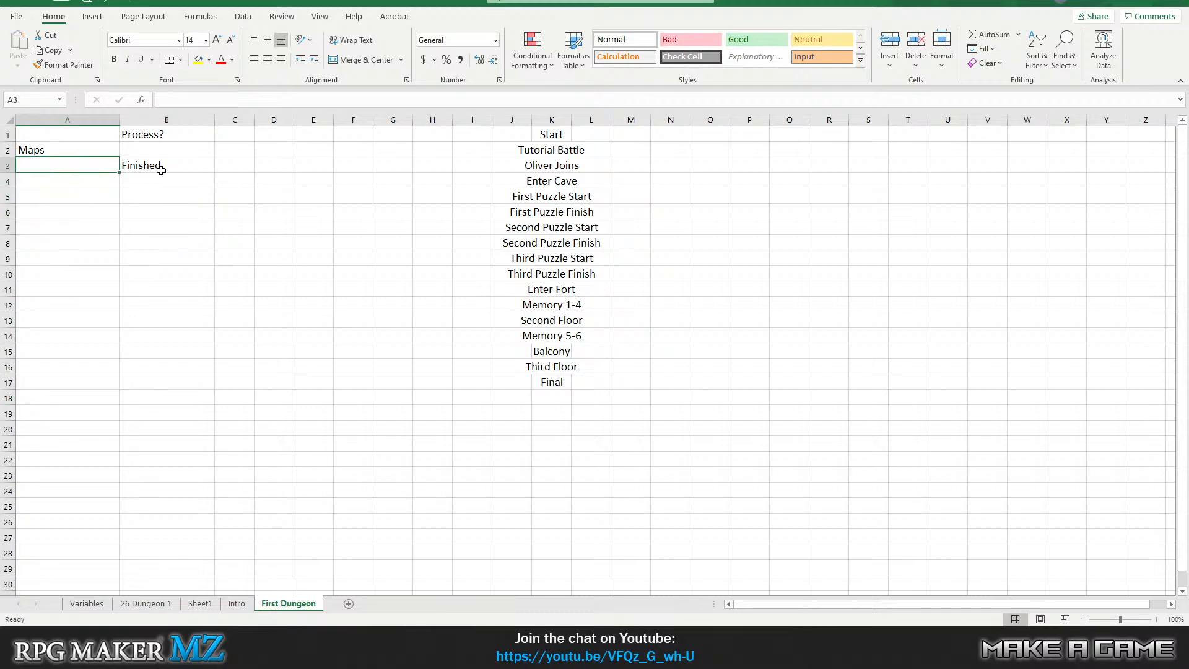
{"action": "left_click", "coordinate": [155, 171]}
{"action": "key", "text": "Delete"}
List Forest under Maps with the process "99% done" and add Cave in the row below.
{"action": "left_click", "coordinate": [91, 166]}
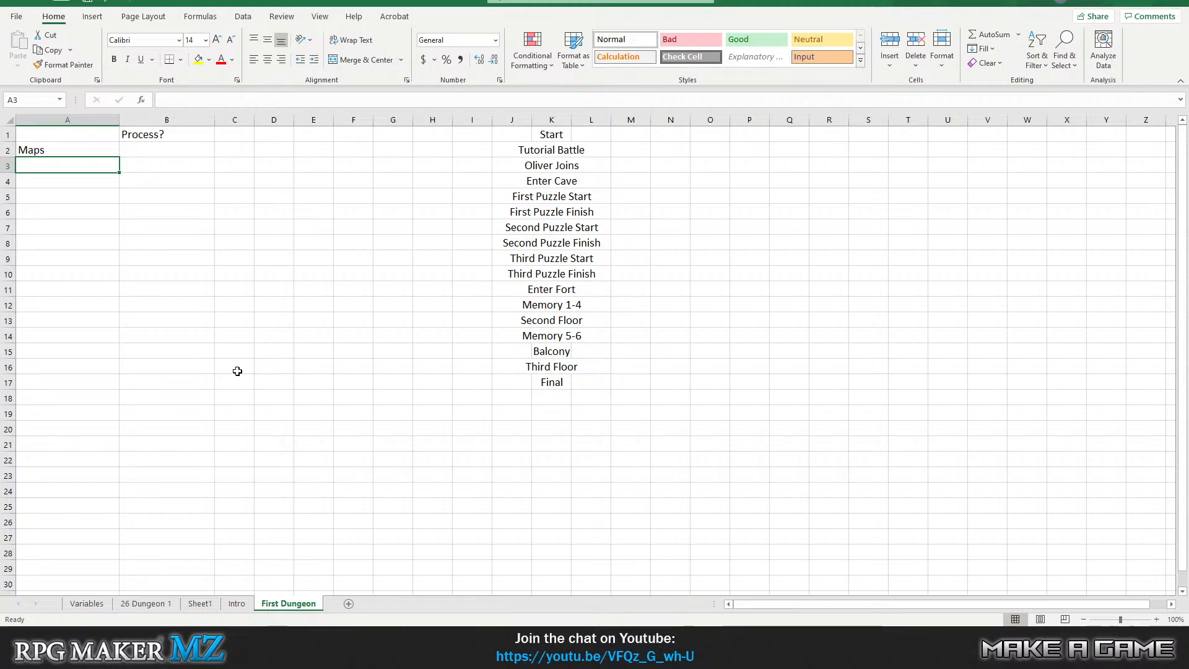
{"action": "type", "text": "Forest"}
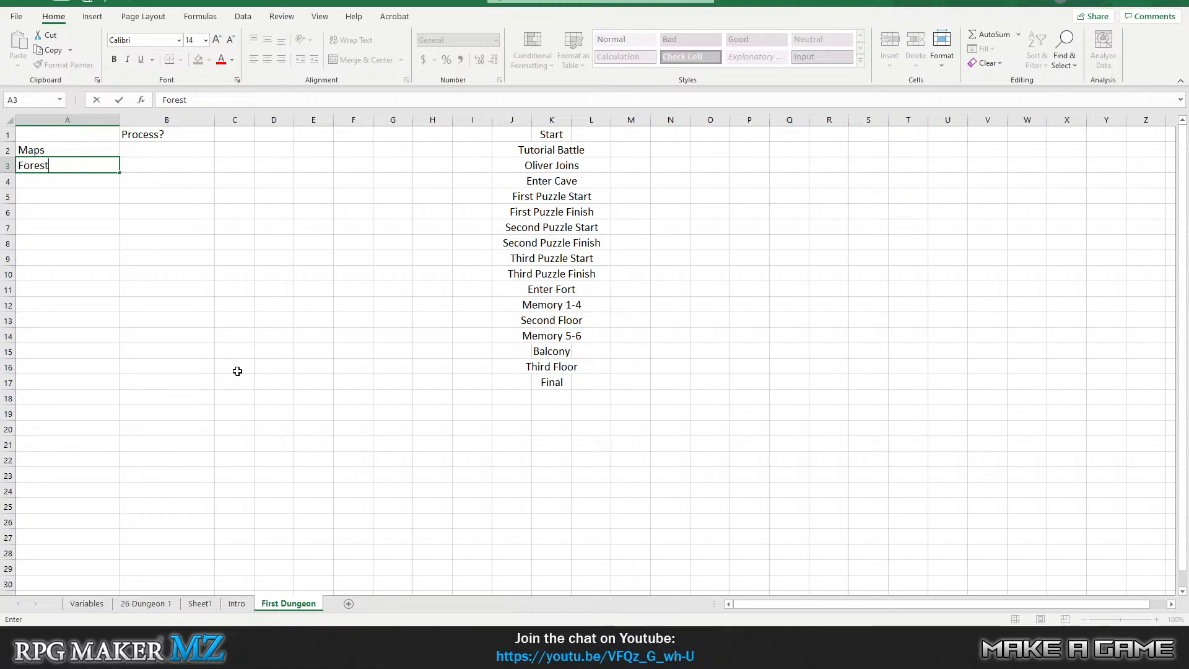
{"action": "key", "text": "Tab"}
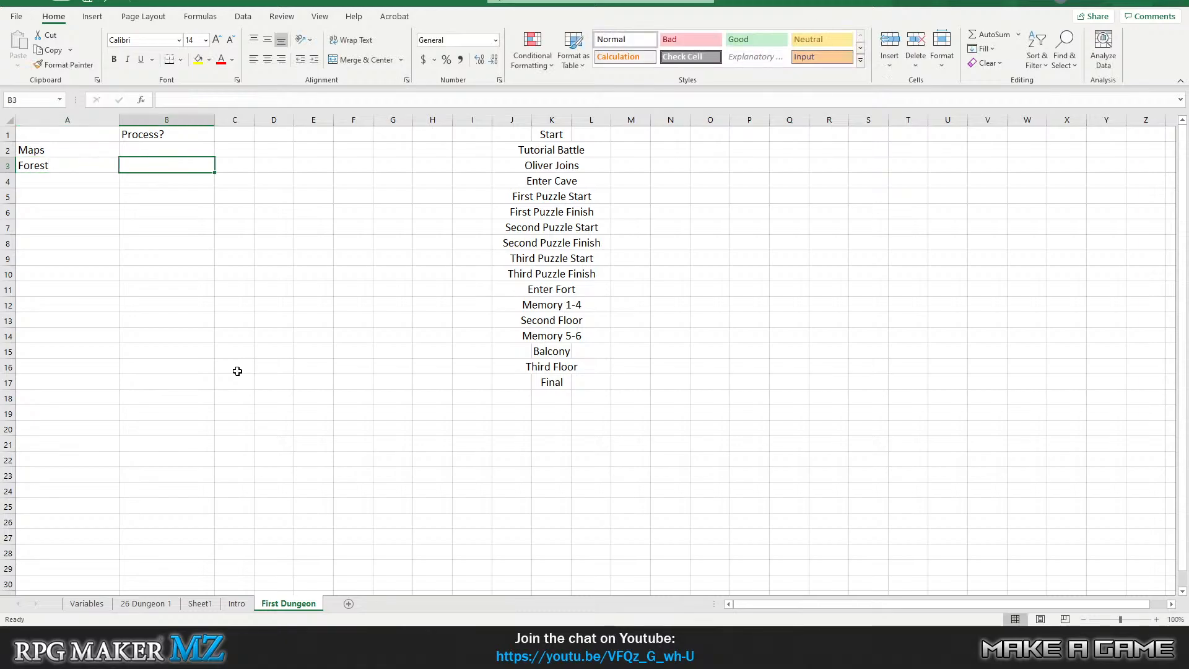
{"action": "type", "text": "D"}
{"action": "type", "text": "Mo"}
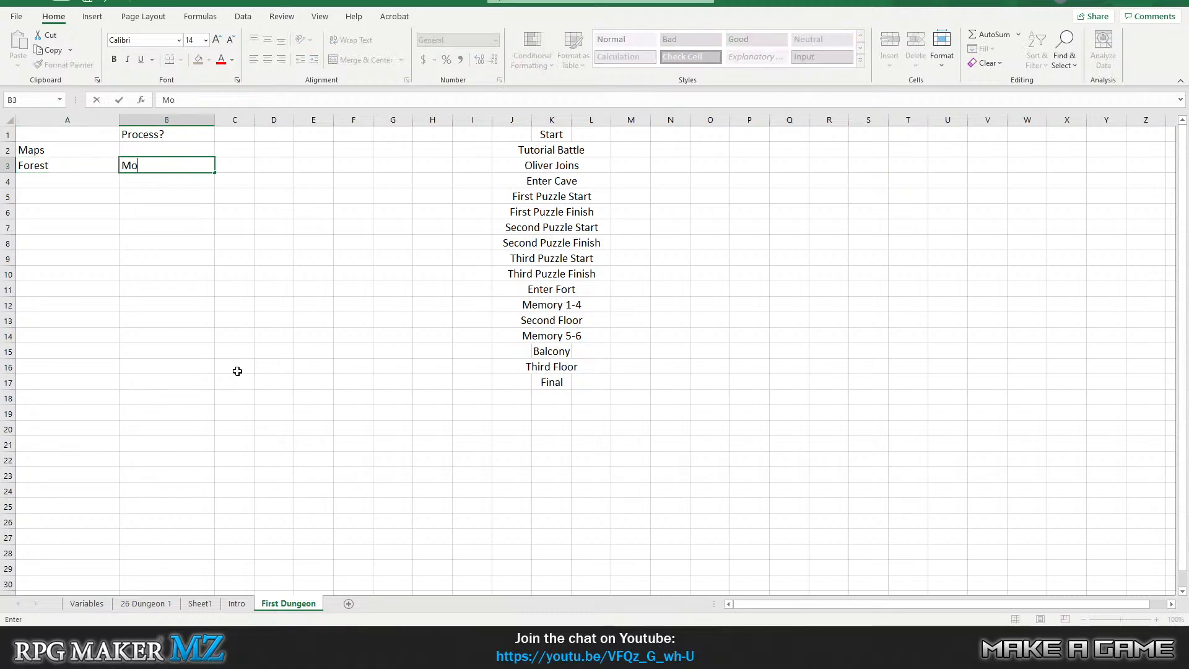
{"action": "key", "text": "BackSpace"}
{"action": "key", "text": "BackSpace"}
{"action": "type", "text": "99% done"}
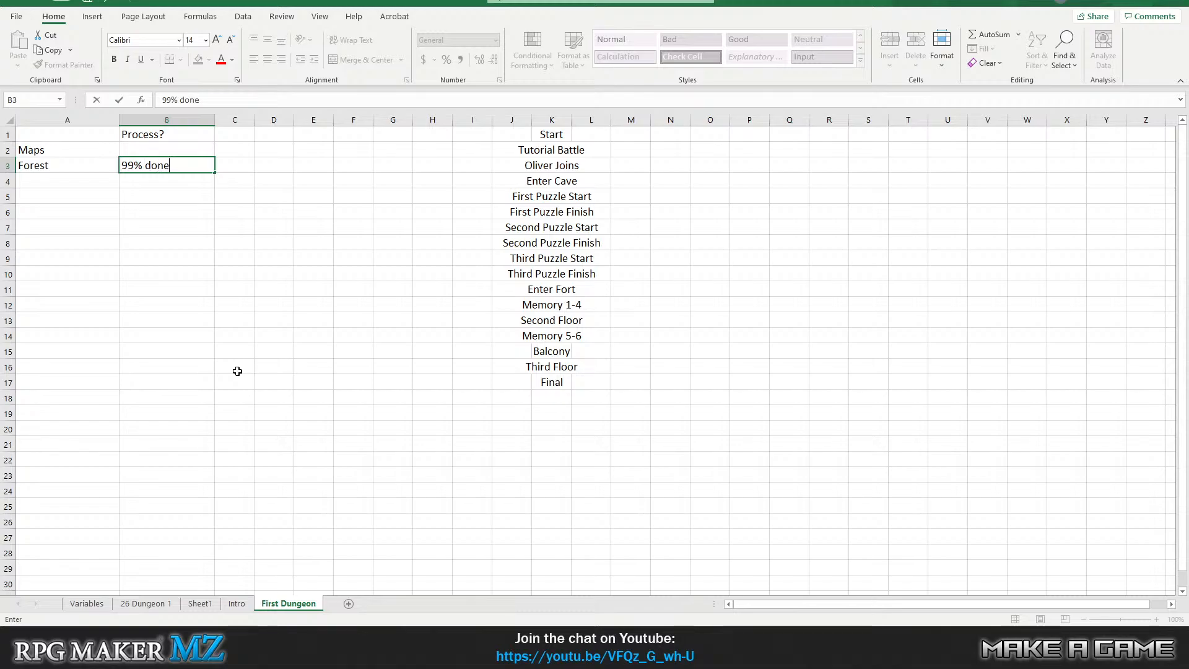
{"action": "key", "text": "Return"}
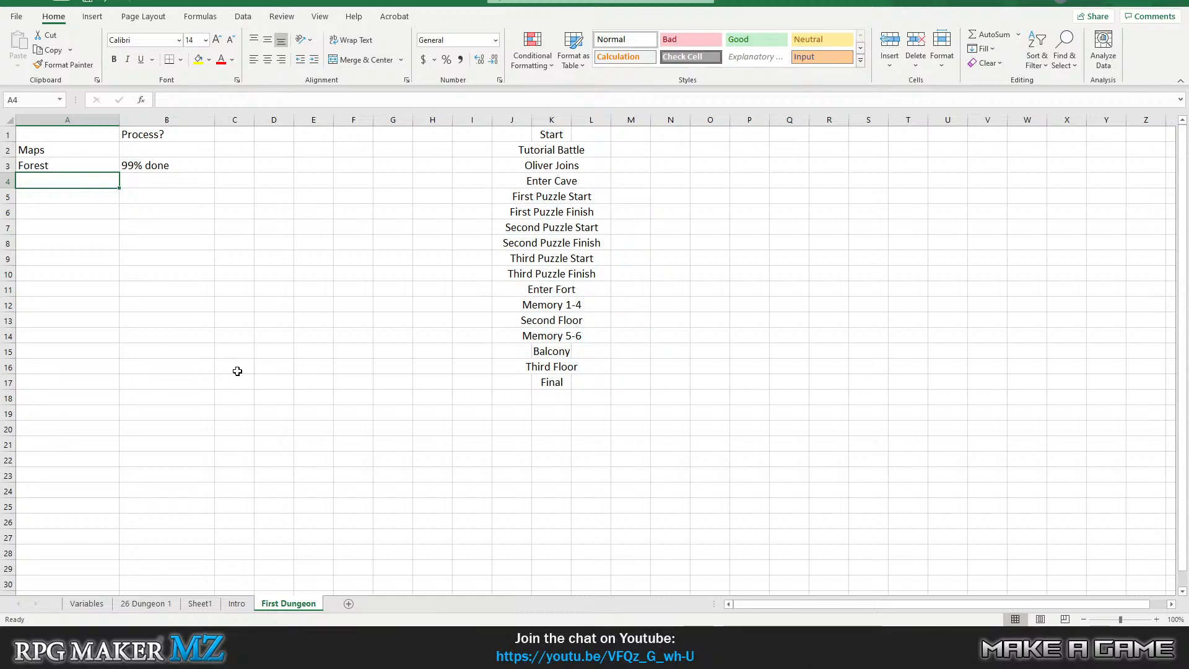
{"action": "type", "text": "Cave"}
{"action": "key", "text": "Tab"}
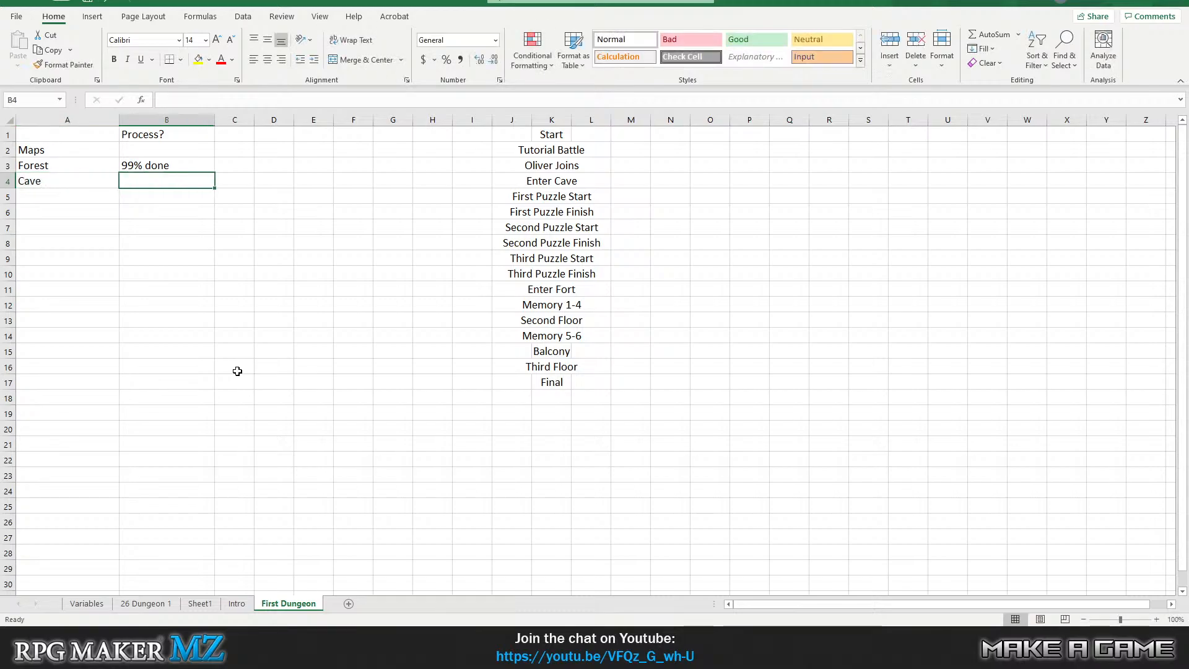
Switch to RPG Maker MZ to examine the full Cavern map and return to the First Dungeon sheet in Excel.
{"action": "left_click", "coordinate": [478, 637]}
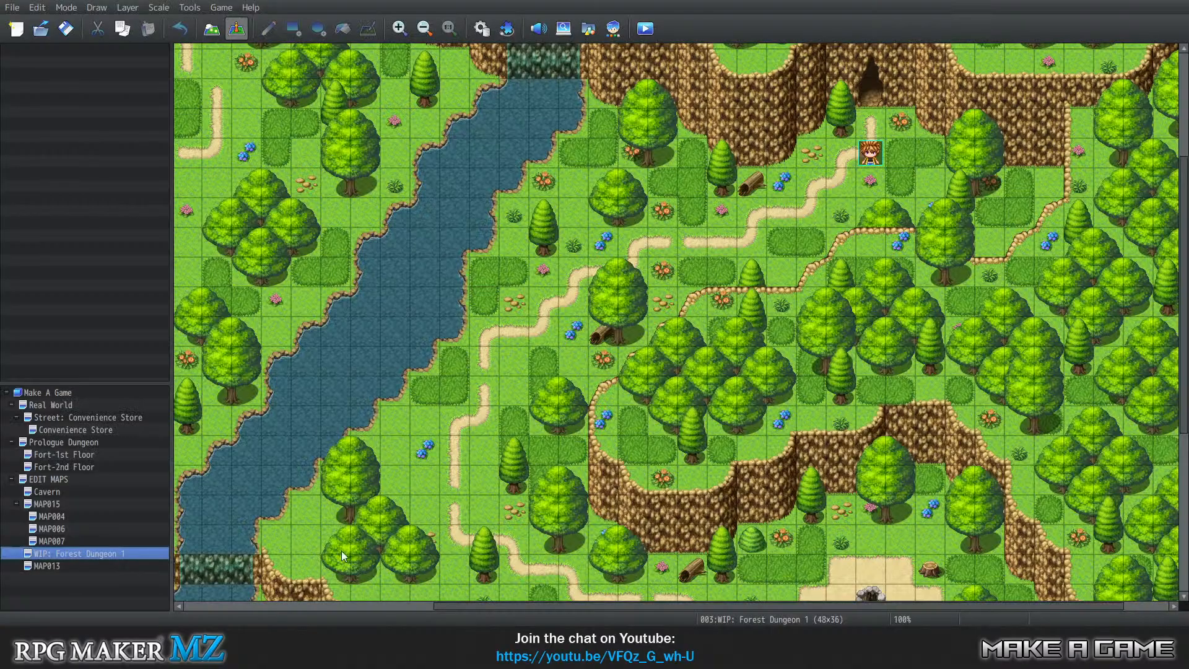
{"action": "left_click", "coordinate": [50, 492]}
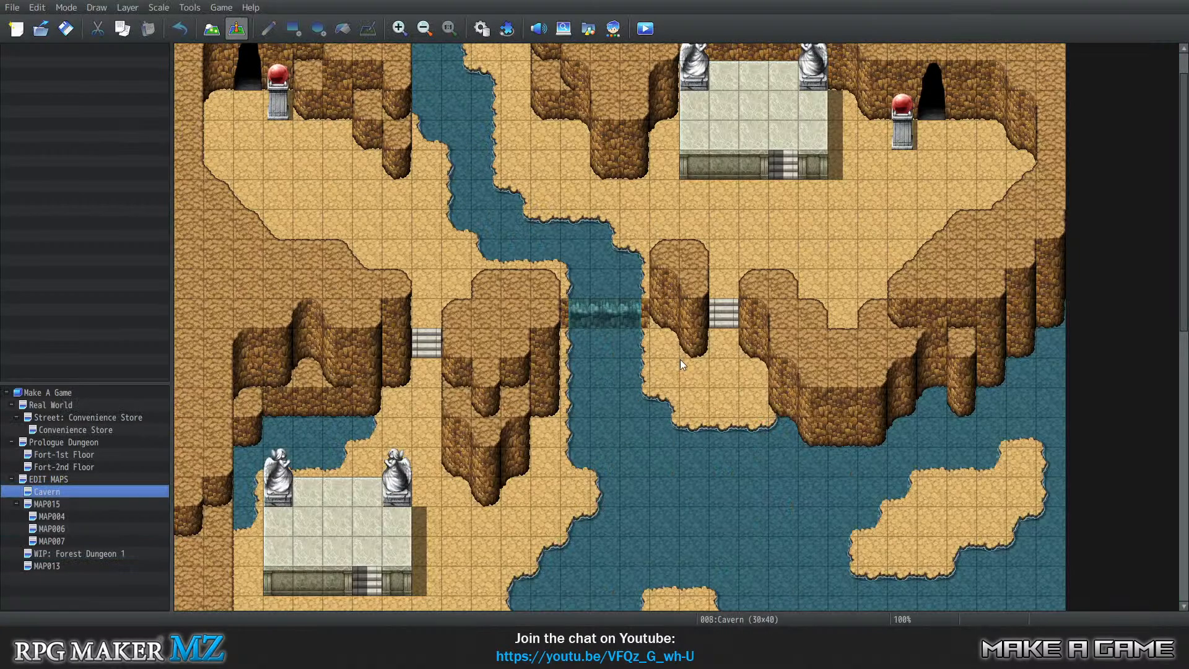
{"action": "scroll", "coordinate": [709, 254], "scroll_direction": "down", "scroll_amount": 5}
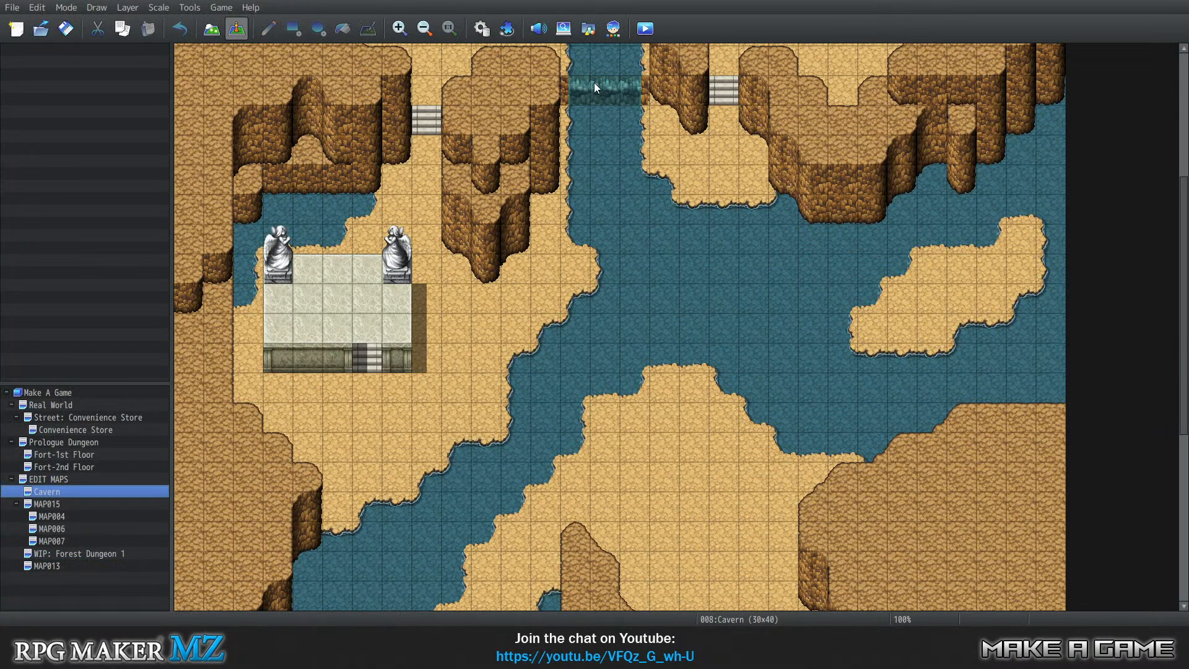
{"action": "left_click", "coordinate": [424, 28]}
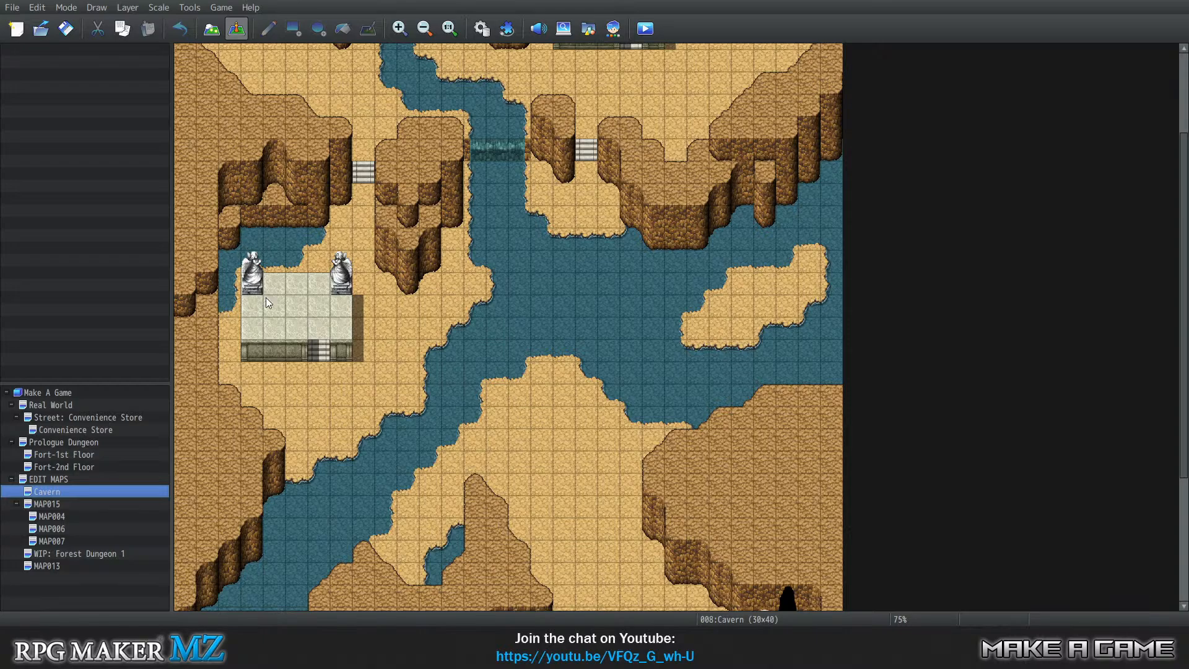
{"action": "scroll", "coordinate": [476, 307], "scroll_direction": "down", "scroll_amount": 5}
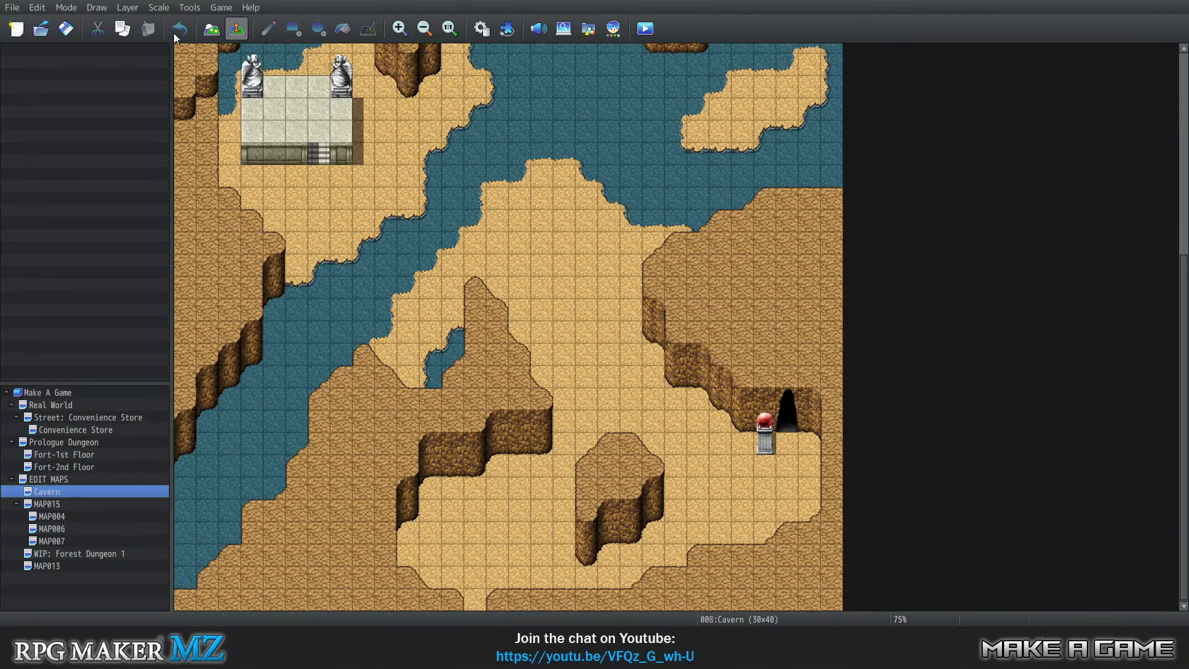
{"action": "left_click", "coordinate": [211, 28]}
{"action": "scroll", "coordinate": [587, 330], "scroll_direction": "up", "scroll_amount": 3}
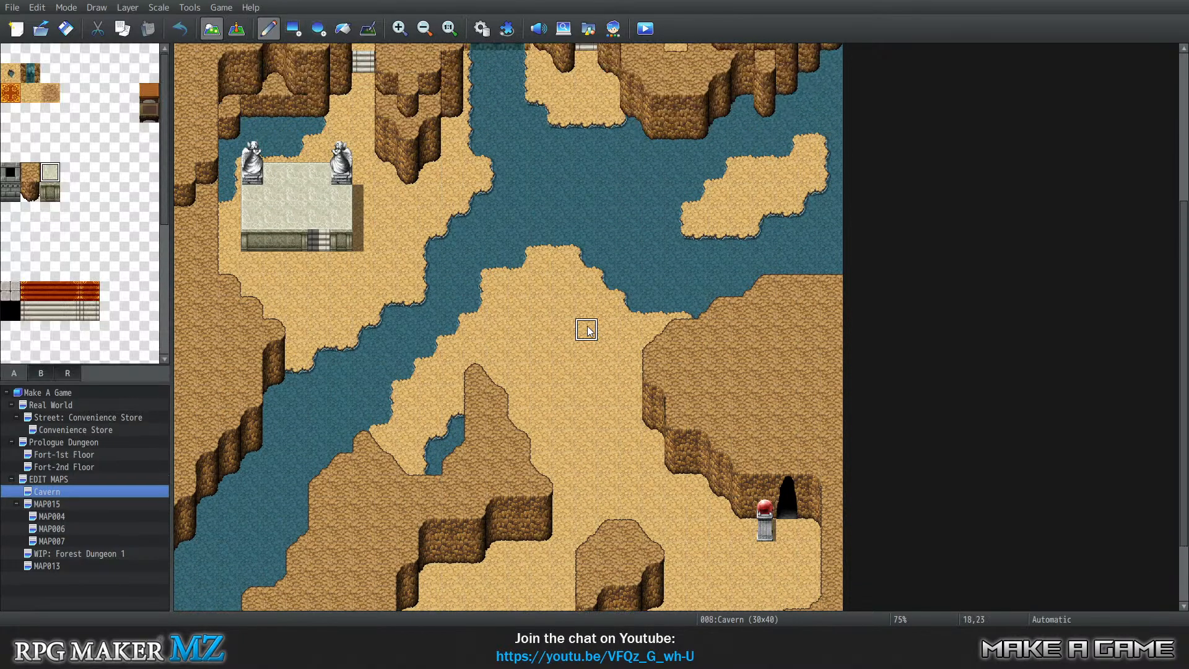
{"action": "scroll", "coordinate": [586, 329], "scroll_direction": "up", "scroll_amount": 3}
{"action": "scroll", "coordinate": [416, 166], "scroll_direction": "up", "scroll_amount": 2}
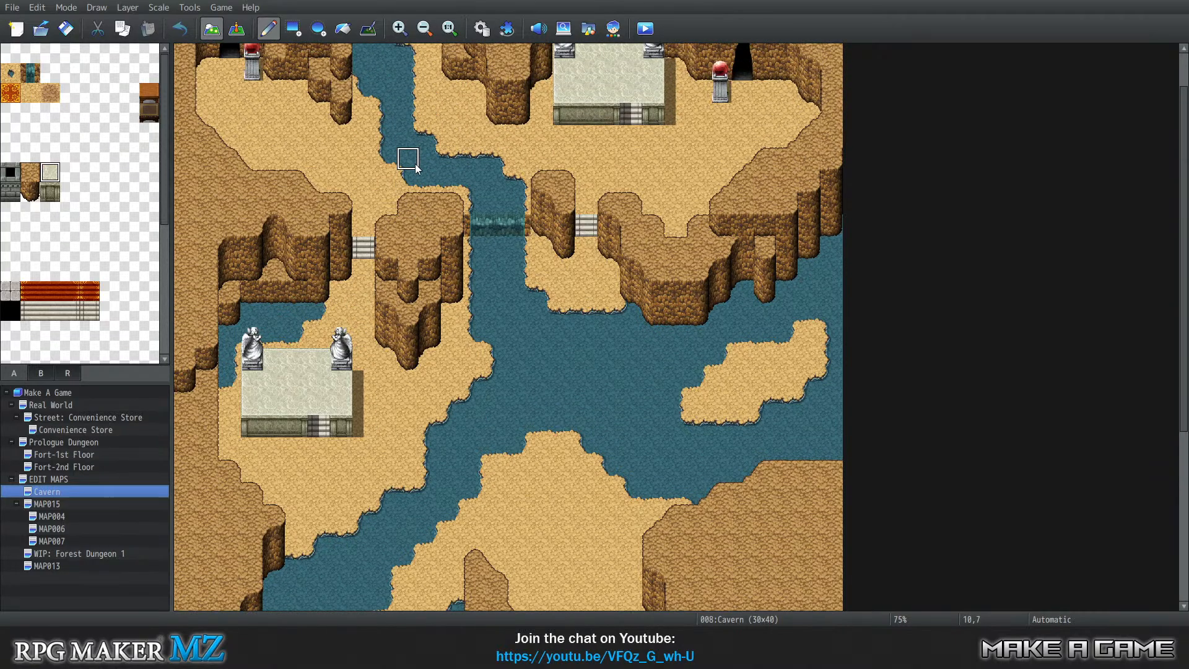
{"action": "scroll", "coordinate": [533, 154], "scroll_direction": "down", "scroll_amount": 1}
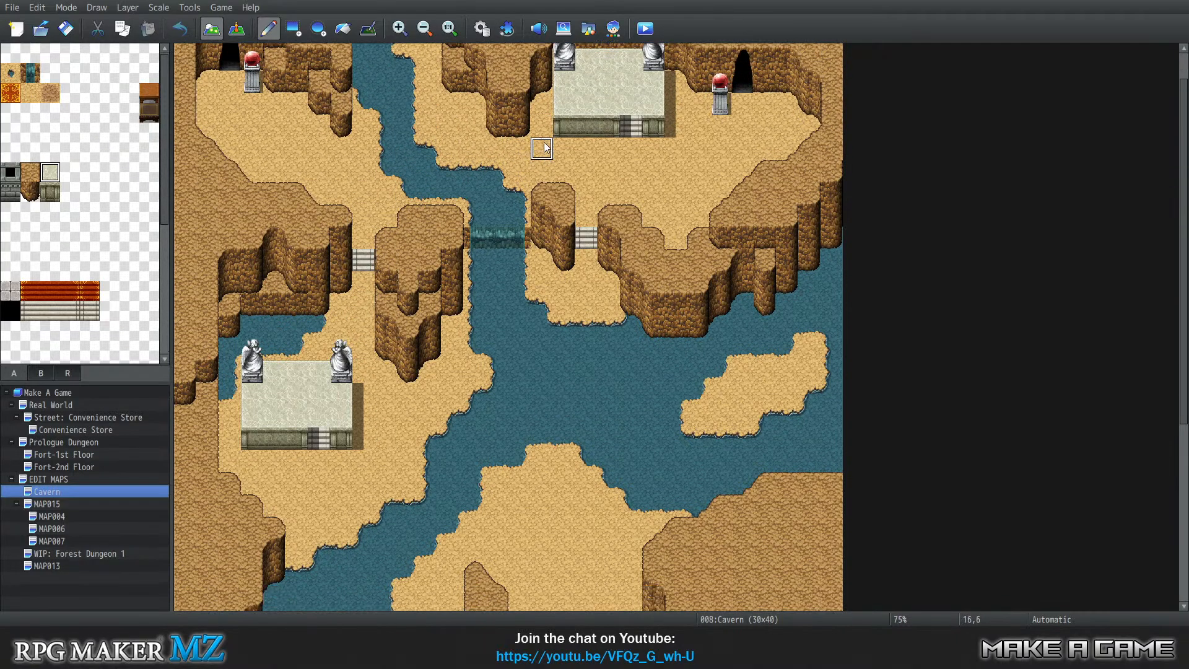
{"action": "scroll", "coordinate": [545, 148], "scroll_direction": "down", "scroll_amount": 8}
{"action": "scroll", "coordinate": [524, 176], "scroll_direction": "up", "scroll_amount": 1}
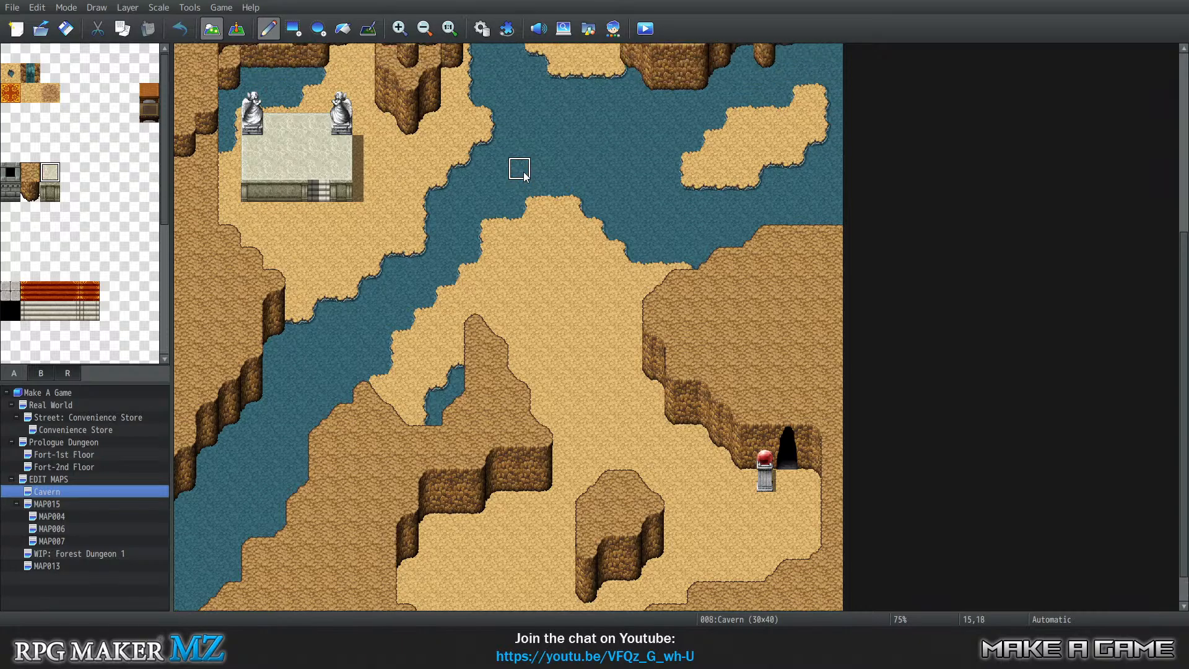
{"action": "scroll", "coordinate": [524, 175], "scroll_direction": "up", "scroll_amount": 1}
{"action": "left_click", "coordinate": [478, 647]}
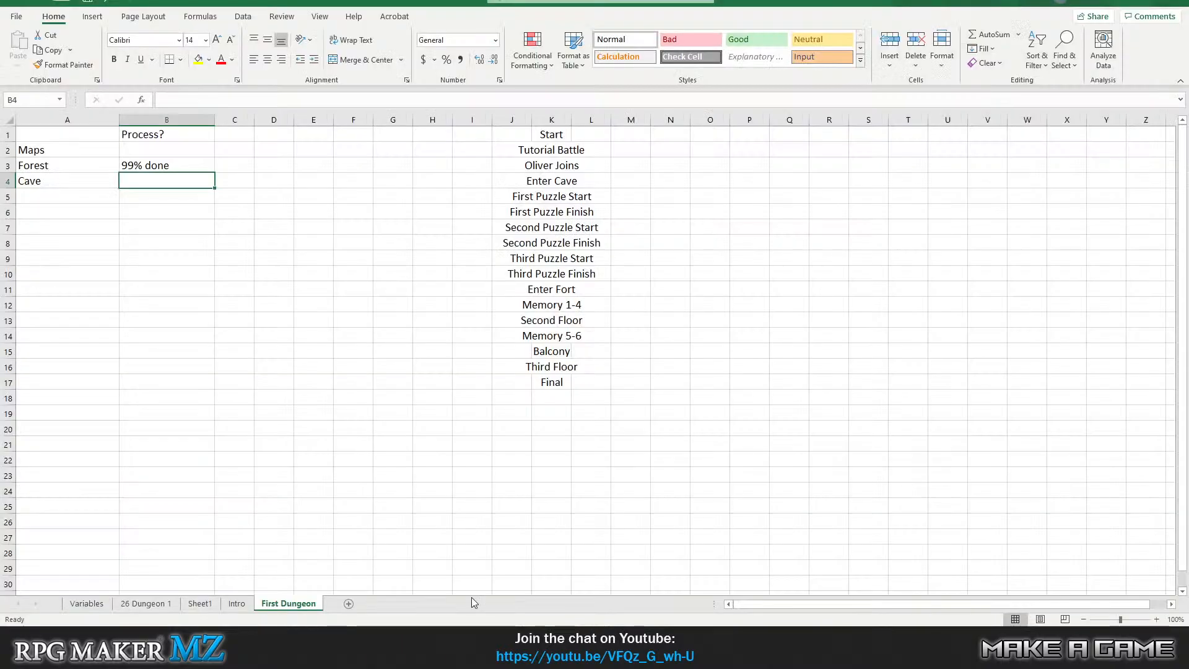
Set the process value to 75% for Cave and 99% for Forest.
{"action": "type", "text": "75"}
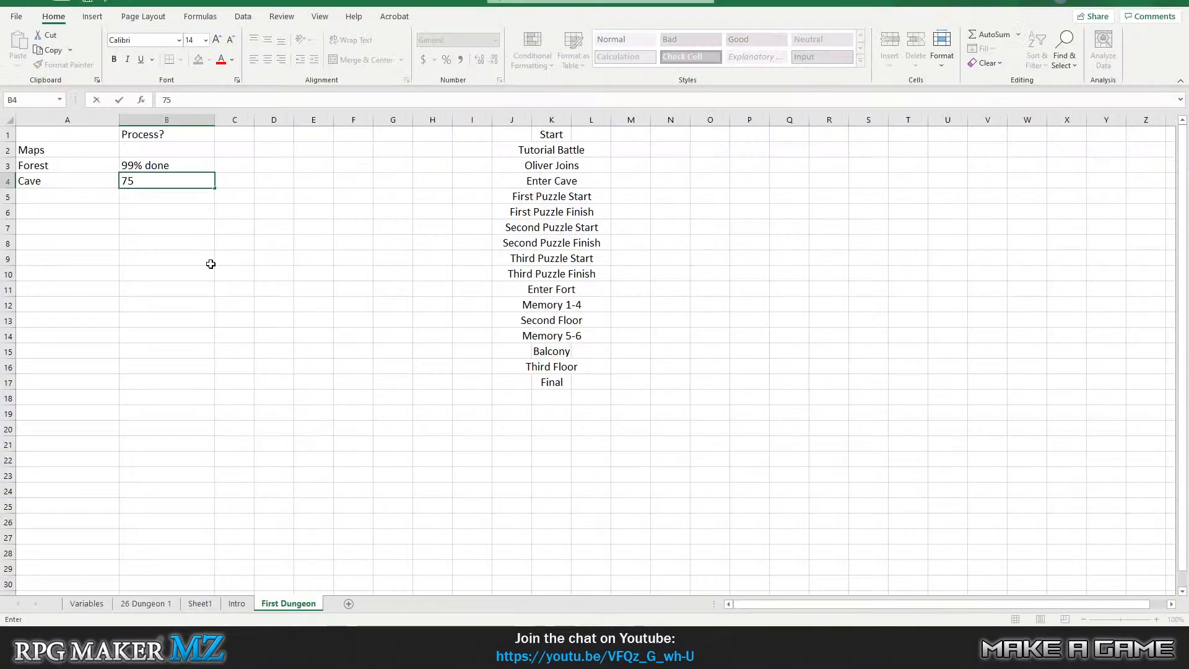
{"action": "type", "text": "%"}
{"action": "key", "text": "Up"}
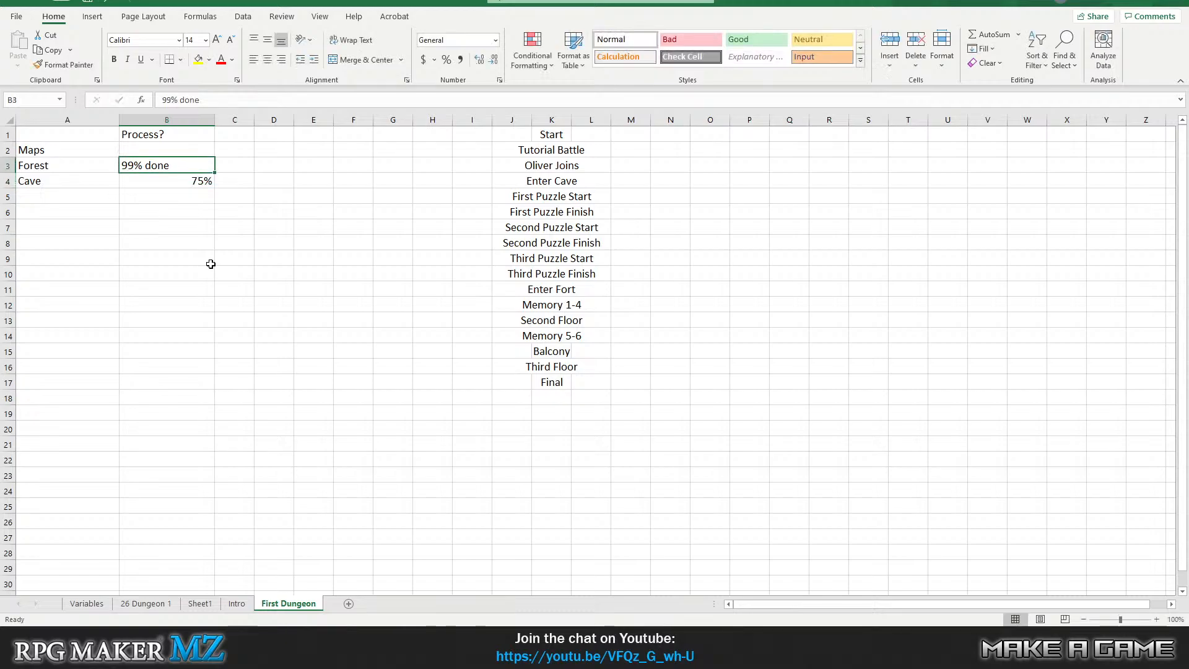
{"action": "type", "text": "99"}
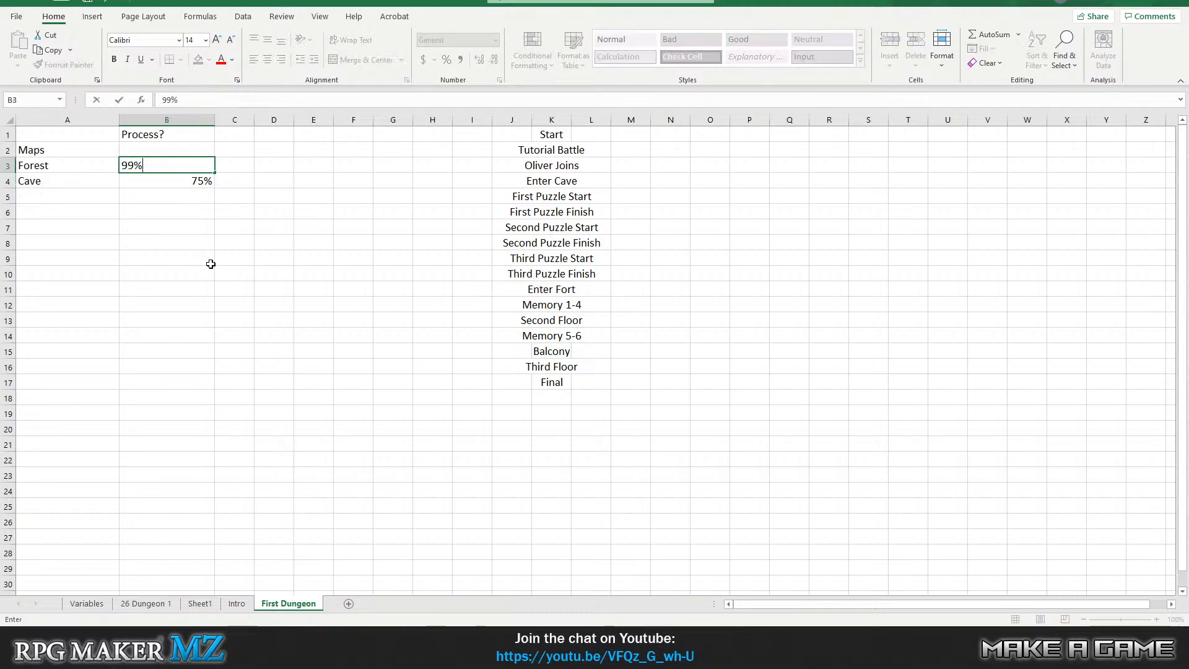
{"action": "key", "text": "Return"}
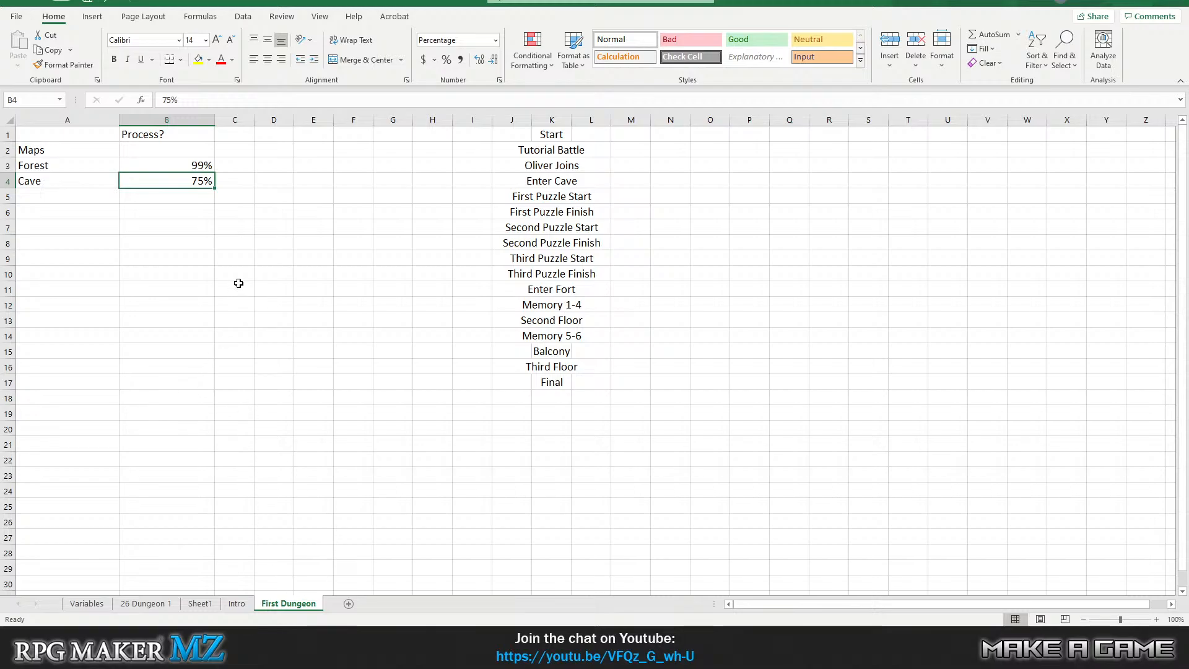
Add Fort Level 1 and Fort Level 2 to the Maps list in the rows below Cave.
{"action": "left_click", "coordinate": [56, 192]}
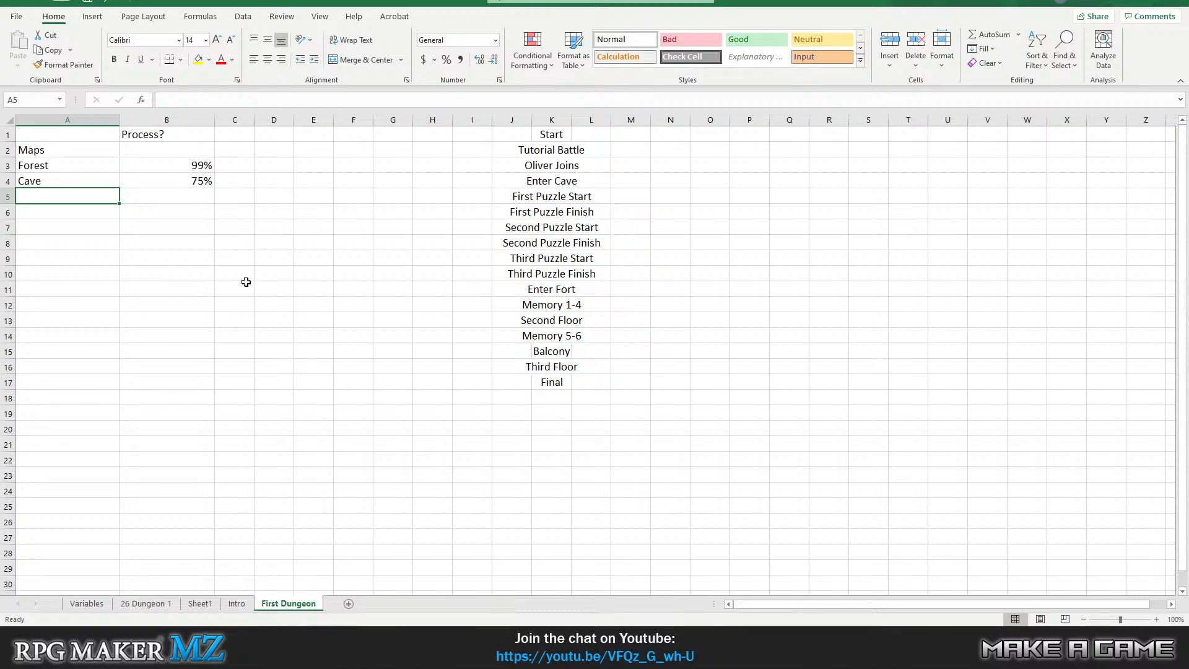
{"action": "type", "text": "Fort"}
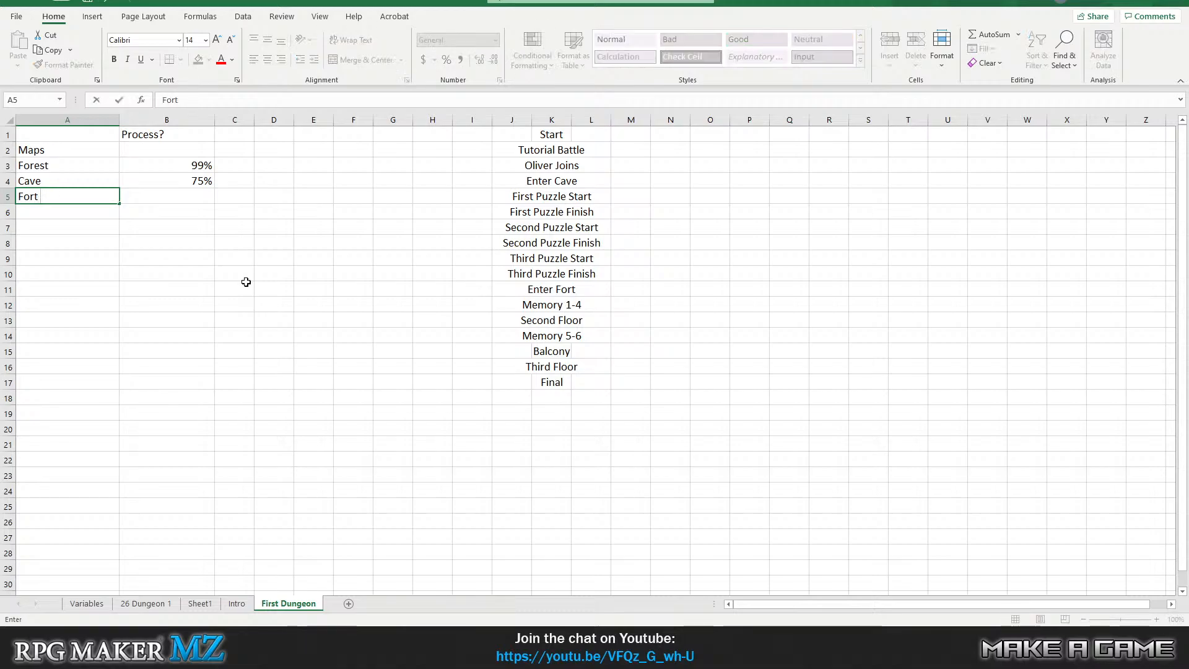
{"action": "type", "text": " Level 1"}
{"action": "key", "text": "Return"}
{"action": "type", "text": "For"}
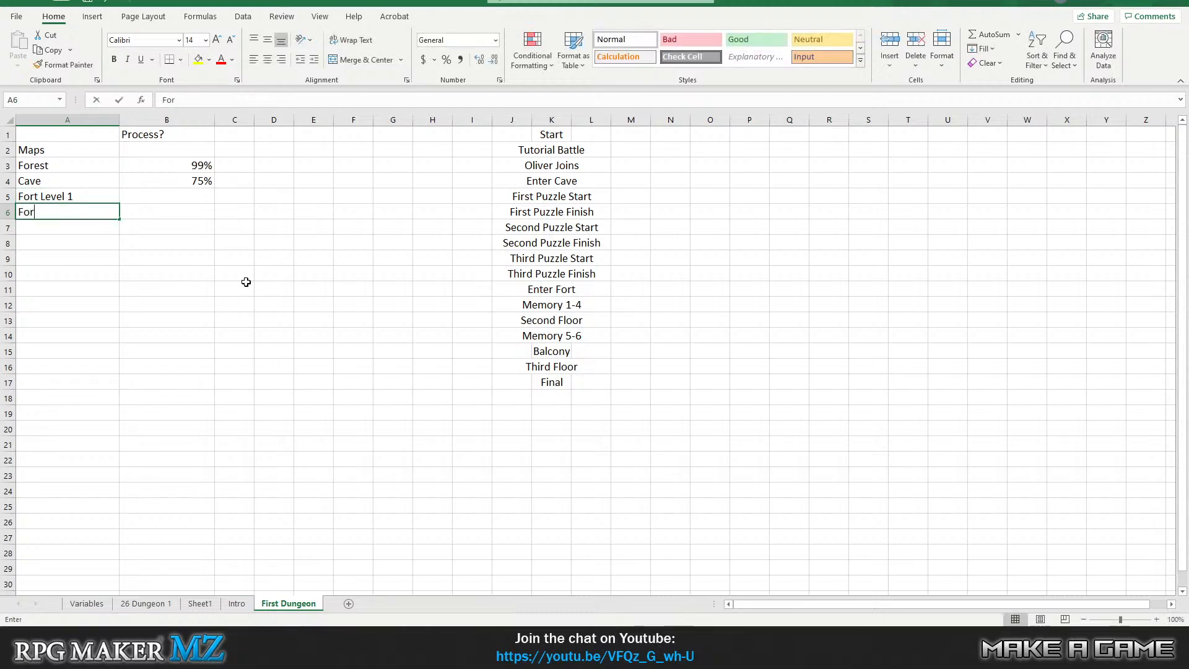
{"action": "type", "text": "t Level 2"}
{"action": "key", "text": "Return"}
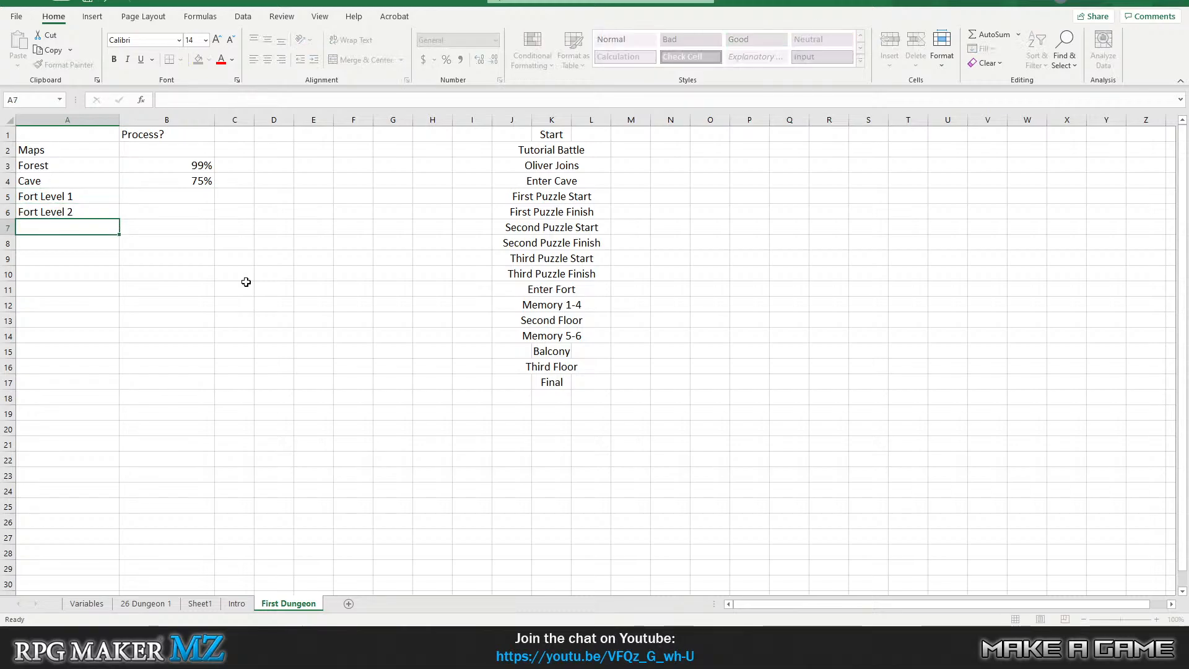
Add Fort Exterior and Fort Level 3 to the Maps list below Fort Level 2.
{"action": "type", "text": "Fort Exterior"}
{"action": "key", "text": "Return"}
{"action": "type", "text": "Fort "}
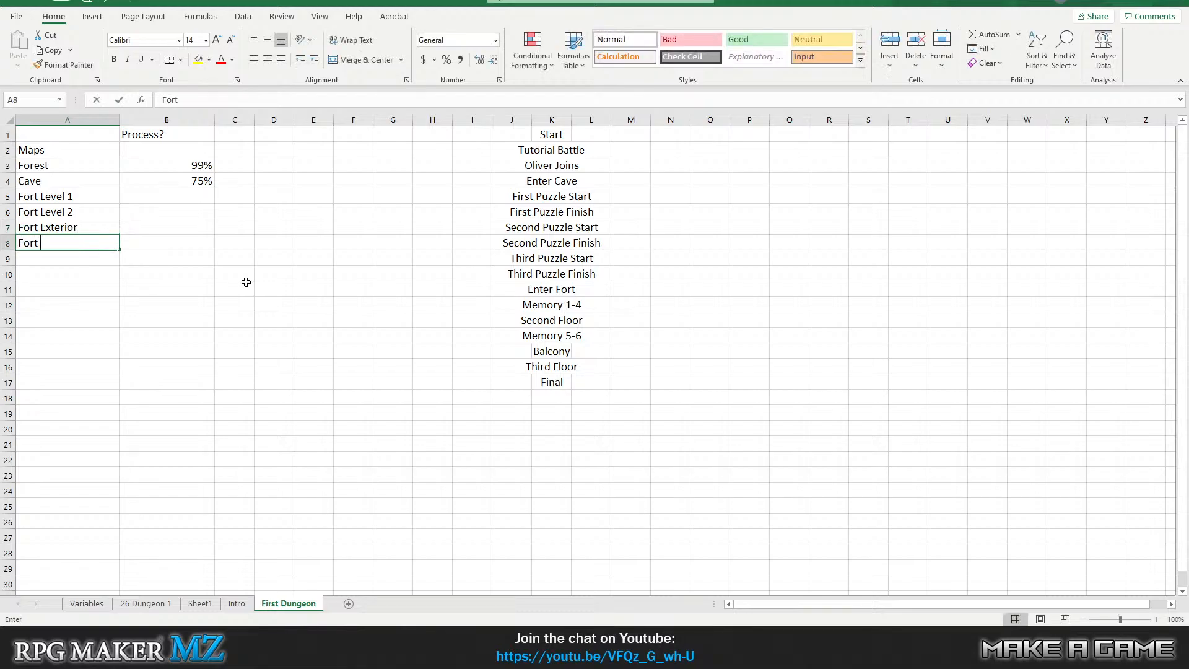
{"action": "type", "text": "Leve"}
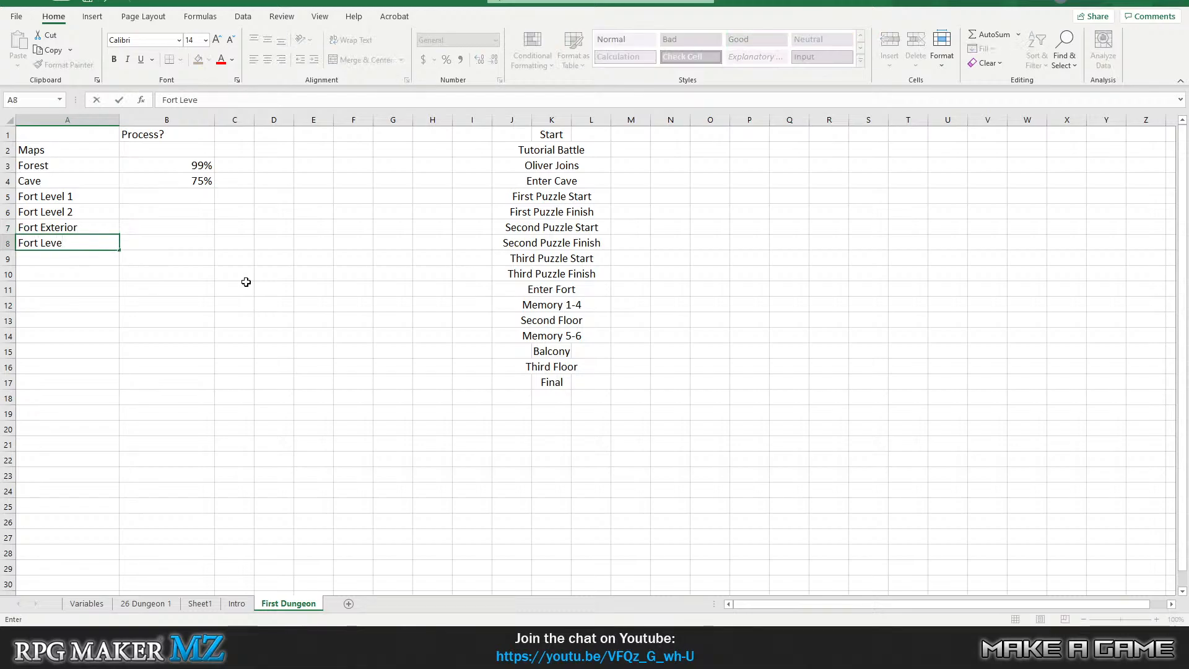
{"action": "type", "text": "l 3"}
{"action": "key", "text": "Return"}
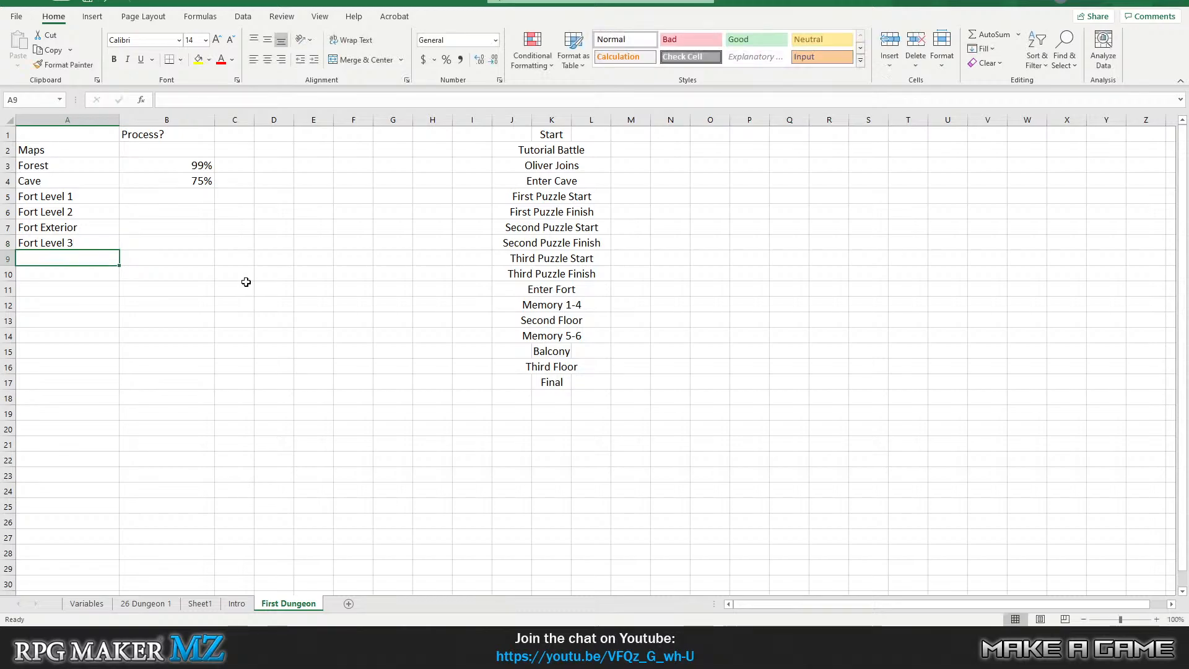
{"action": "left_click_drag", "start_coordinate": [82, 194], "coordinate": [80, 243]}
{"action": "left_click", "coordinate": [89, 194]}
{"action": "left_click", "coordinate": [87, 214]}
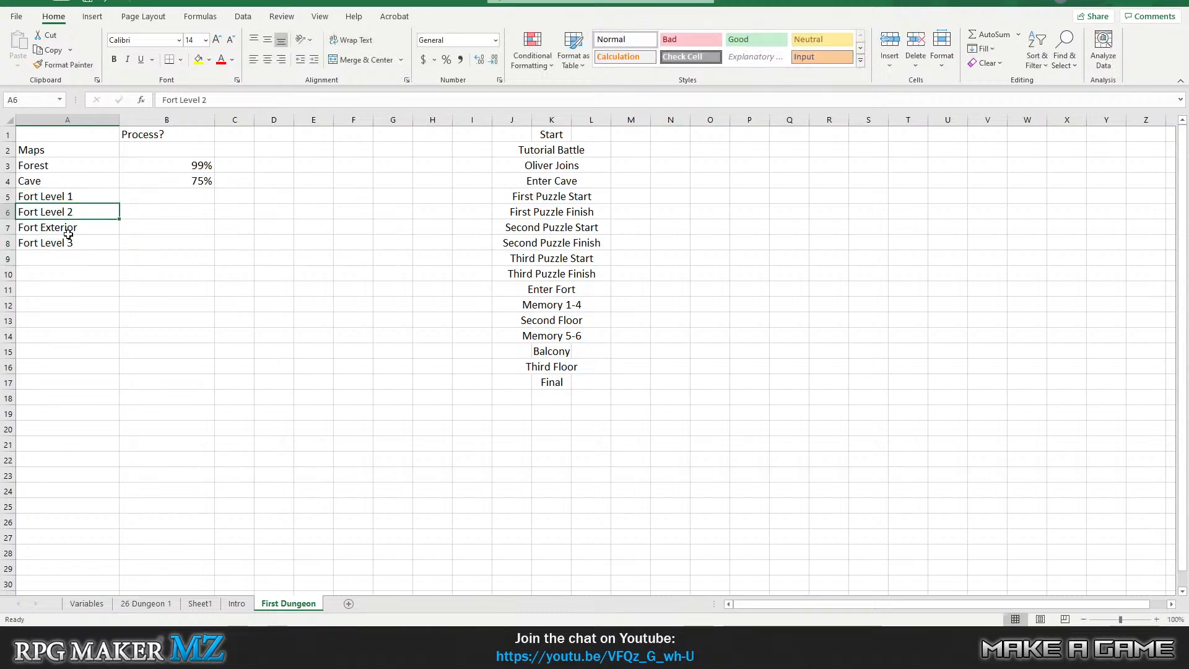
{"action": "left_click", "coordinate": [86, 226]}
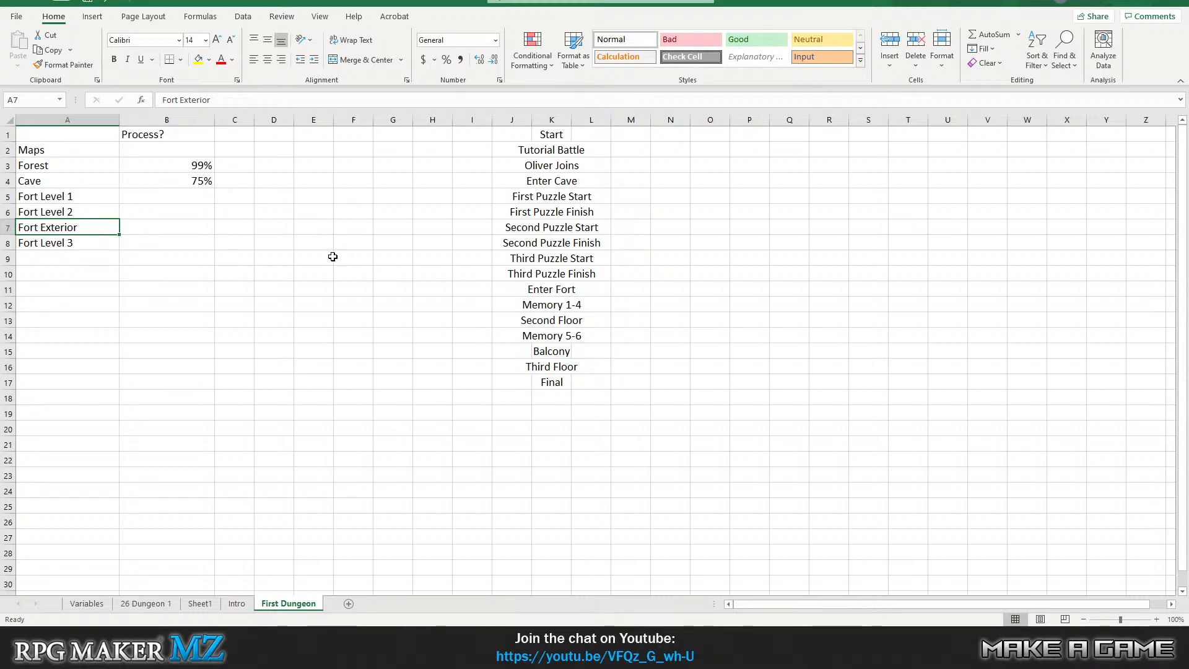
{"action": "left_click", "coordinate": [68, 242]}
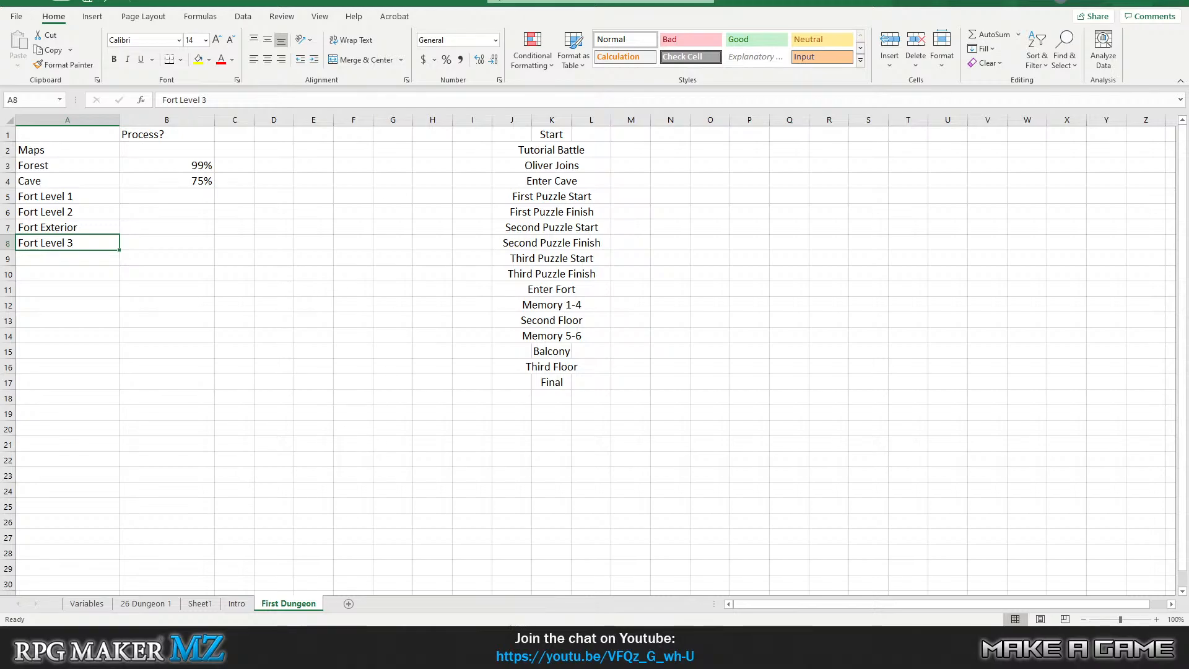
Switch to RPG Maker MZ to examine the MAP004 and MAP015 cave maps and look through MAP015's tileset pages.
{"action": "key", "text": "alt+Tab"}
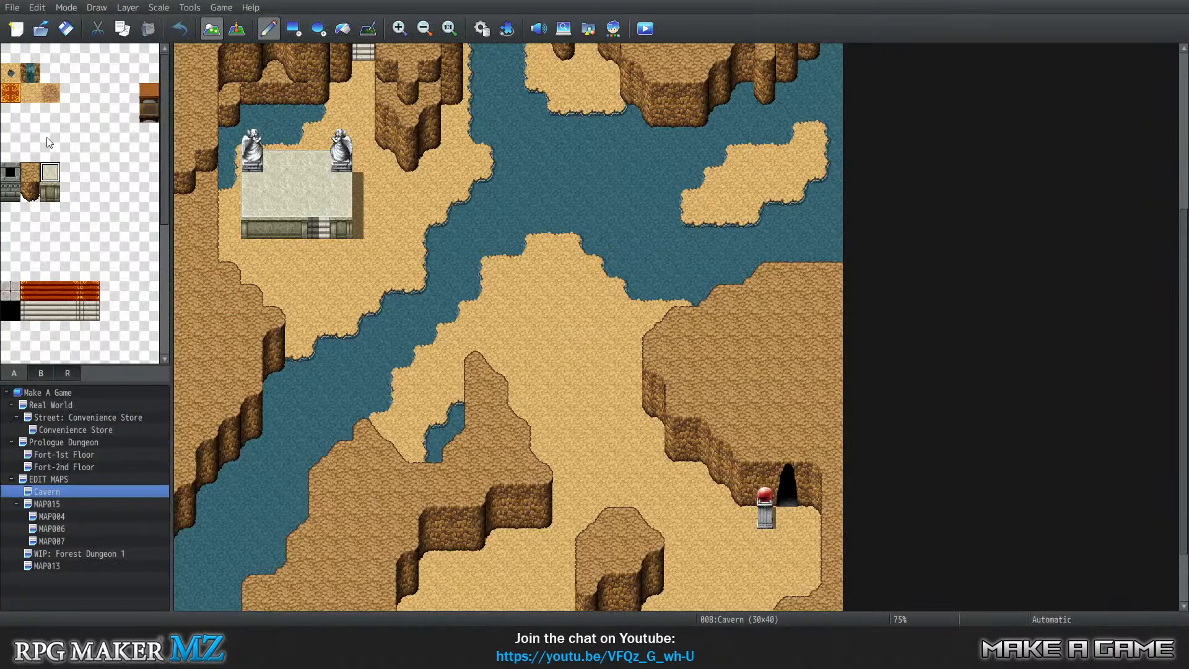
{"action": "scroll", "coordinate": [57, 138], "scroll_direction": "down", "scroll_amount": 1}
{"action": "scroll", "coordinate": [62, 185], "scroll_direction": "up", "scroll_amount": 1}
{"action": "left_click", "coordinate": [60, 512]}
{"action": "left_click", "coordinate": [58, 506]}
{"action": "left_click", "coordinate": [69, 518]}
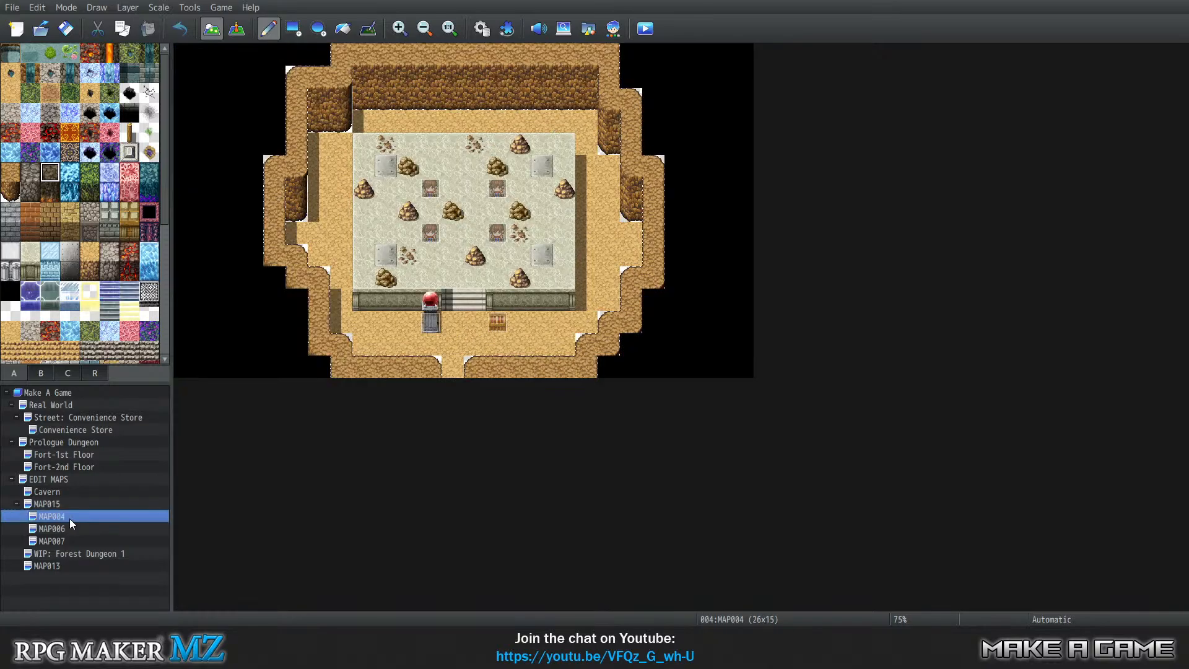
{"action": "left_click", "coordinate": [70, 502]}
{"action": "scroll", "coordinate": [245, 319], "scroll_direction": "up", "scroll_amount": 3}
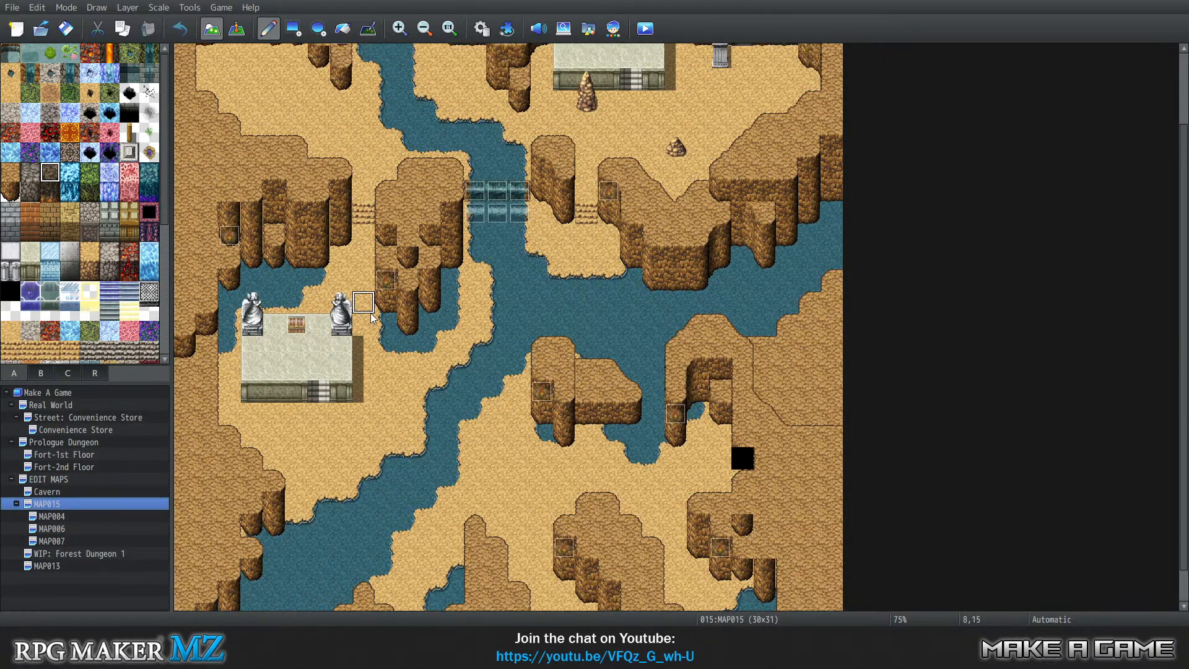
{"action": "left_click", "coordinate": [44, 374]}
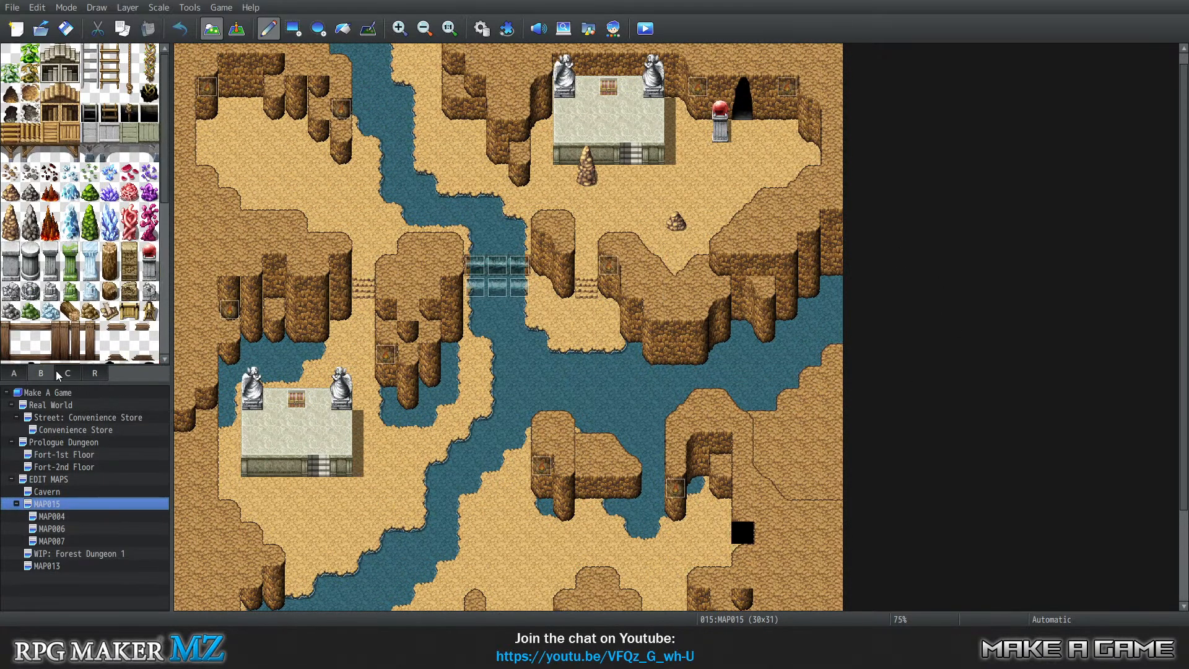
{"action": "left_click", "coordinate": [61, 376]}
{"action": "left_click", "coordinate": [88, 373]}
{"action": "left_click", "coordinate": [41, 373]}
{"action": "left_click", "coordinate": [14, 373]}
View the Fort-1st Floor map and examine the Cavern map up to its northern end.
{"action": "left_click", "coordinate": [71, 456]}
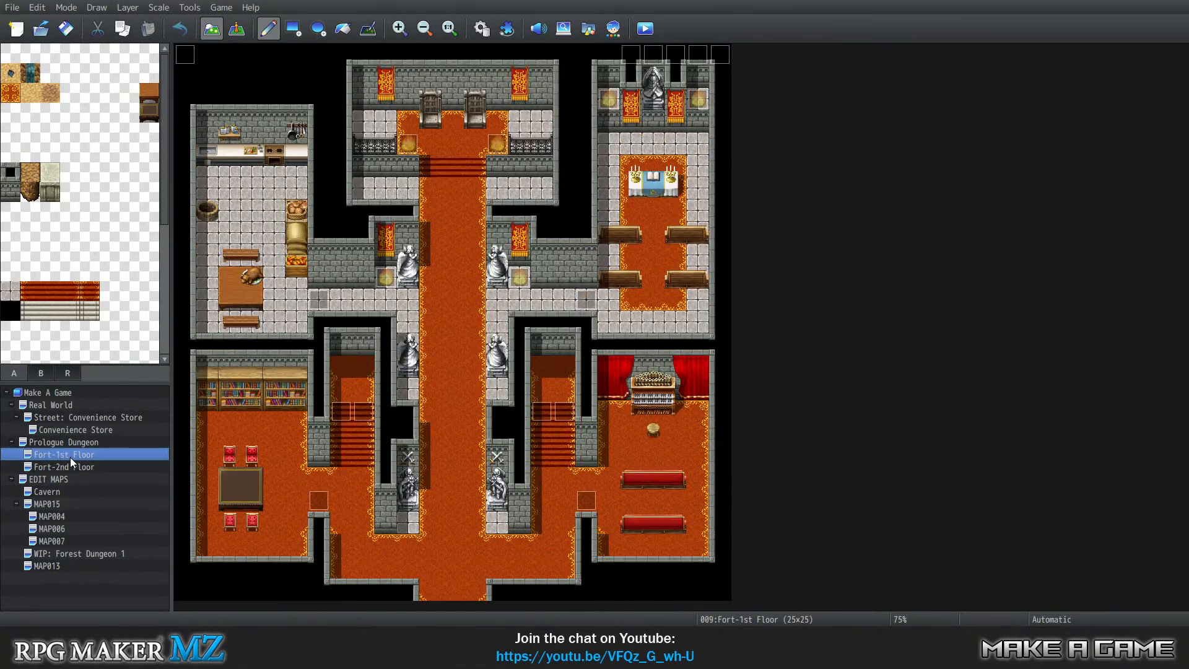
{"action": "left_click", "coordinate": [54, 490]}
{"action": "scroll", "coordinate": [306, 333], "scroll_direction": "down", "scroll_amount": 2}
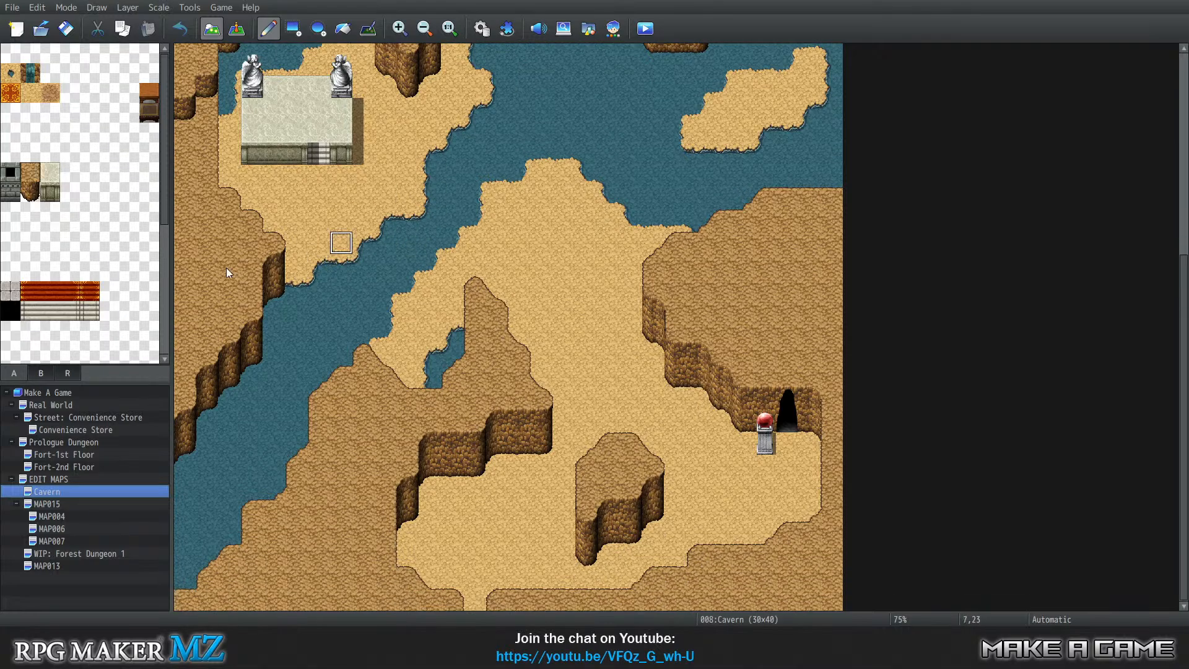
{"action": "scroll", "coordinate": [519, 238], "scroll_direction": "up", "scroll_amount": 10}
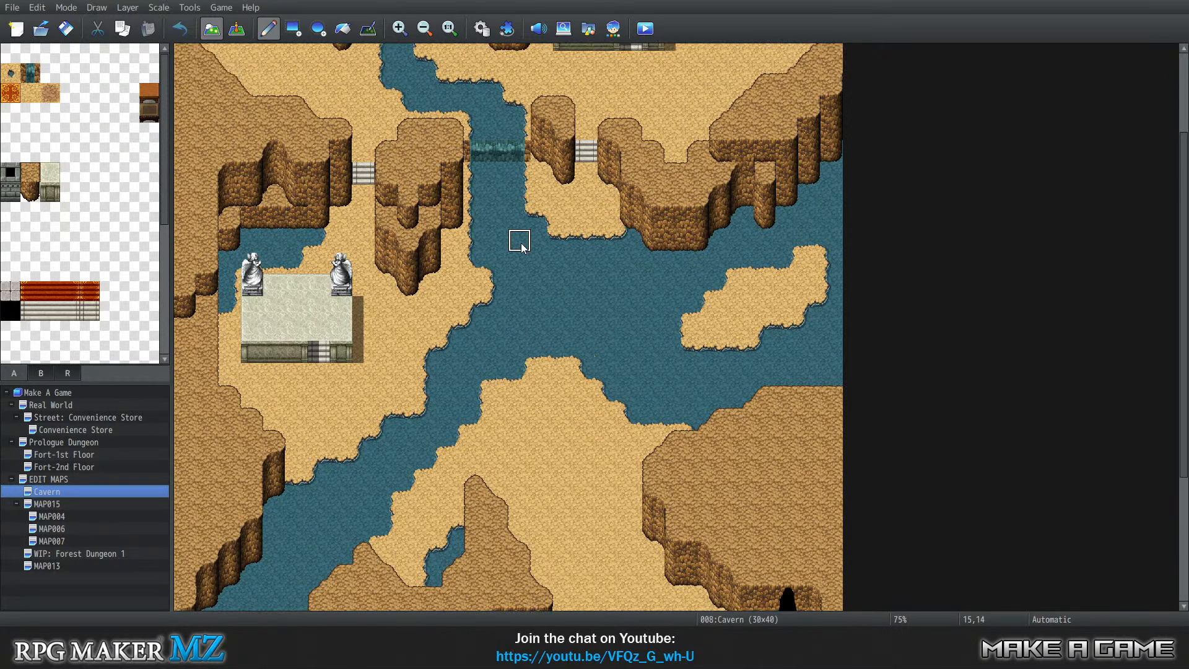
{"action": "scroll", "coordinate": [520, 241], "scroll_direction": "up", "scroll_amount": 2}
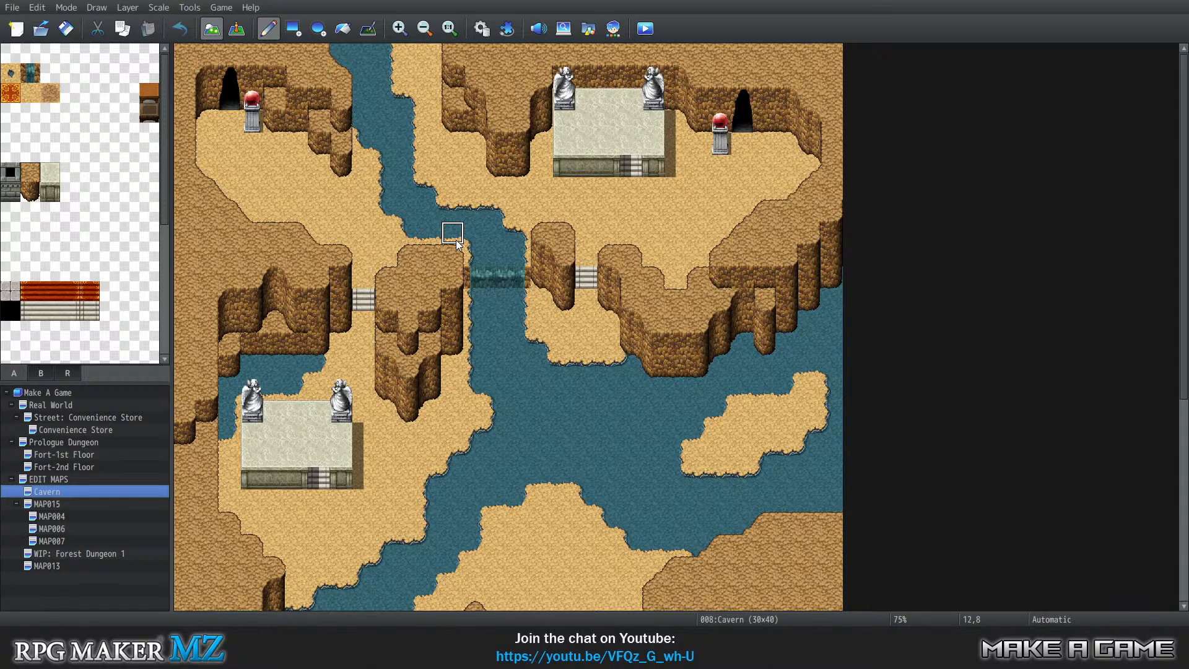
Examine the MAP013 fort exterior map and look at MAP015 again.
{"action": "left_click", "coordinate": [77, 564]}
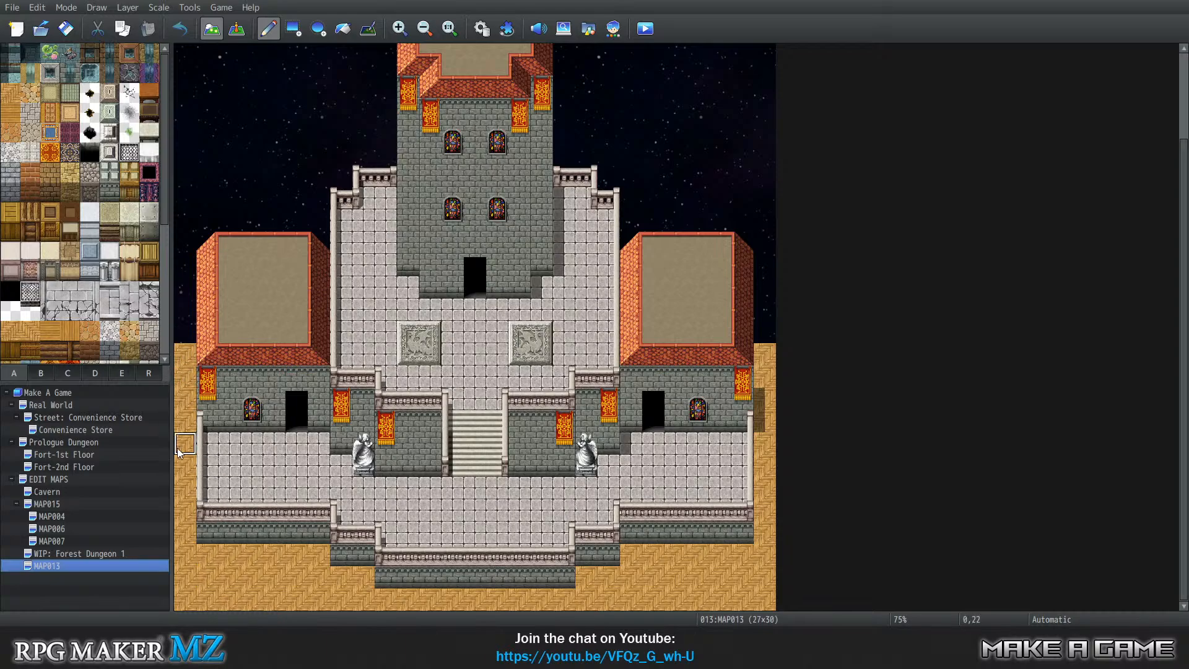
{"action": "scroll", "coordinate": [83, 261], "scroll_direction": "down", "scroll_amount": 6}
{"action": "scroll", "coordinate": [82, 260], "scroll_direction": "up", "scroll_amount": 6}
{"action": "left_click", "coordinate": [67, 513]}
{"action": "left_click", "coordinate": [65, 505]}
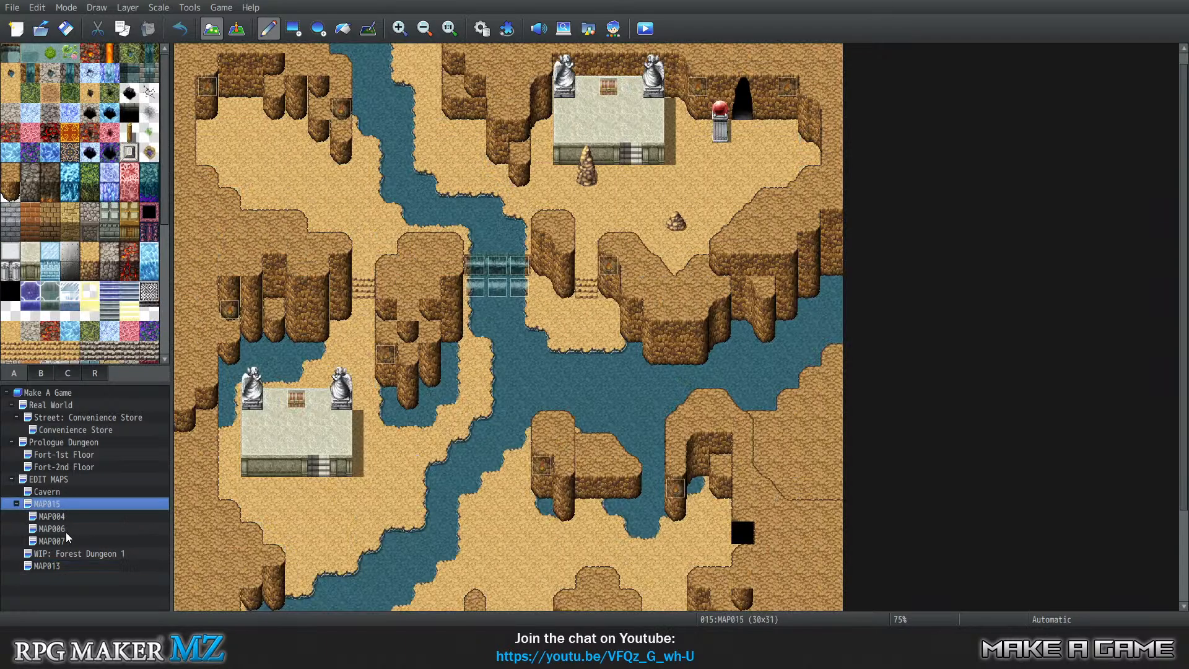
Compare the Fort-1st Floor and Fort-2nd Floor maps and return to the First Dungeon sheet in Excel.
{"action": "left_click", "coordinate": [69, 555]}
{"action": "left_click", "coordinate": [58, 457]}
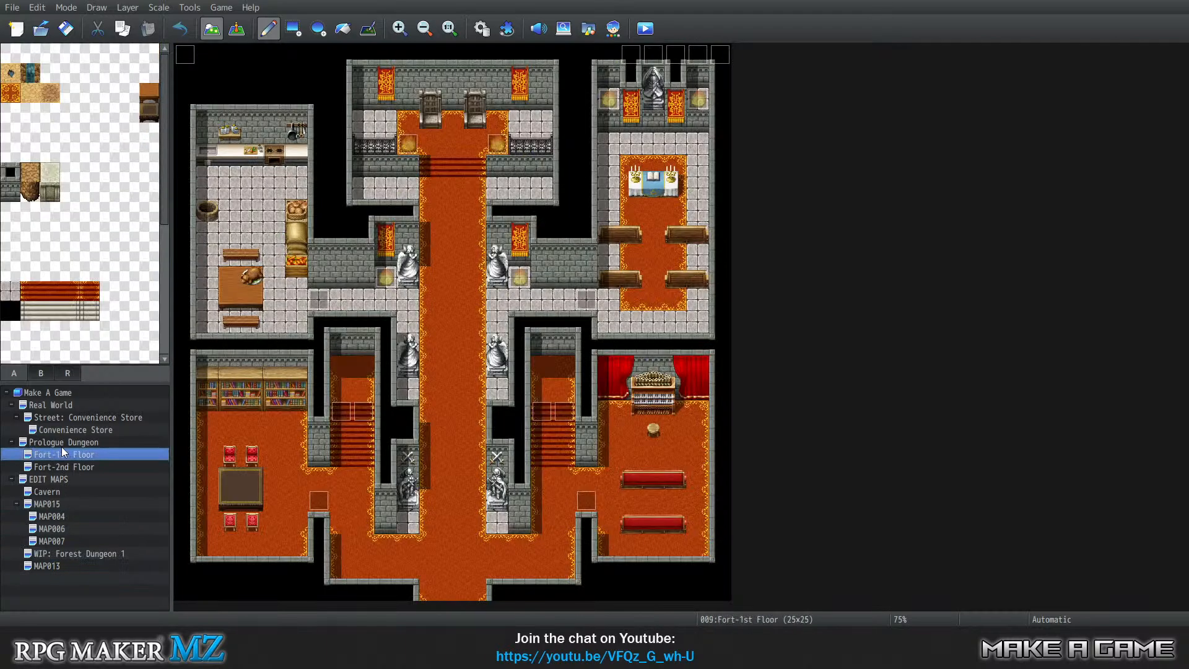
{"action": "key", "text": "Up"}
{"action": "left_click", "coordinate": [64, 459]}
{"action": "left_click", "coordinate": [69, 468]}
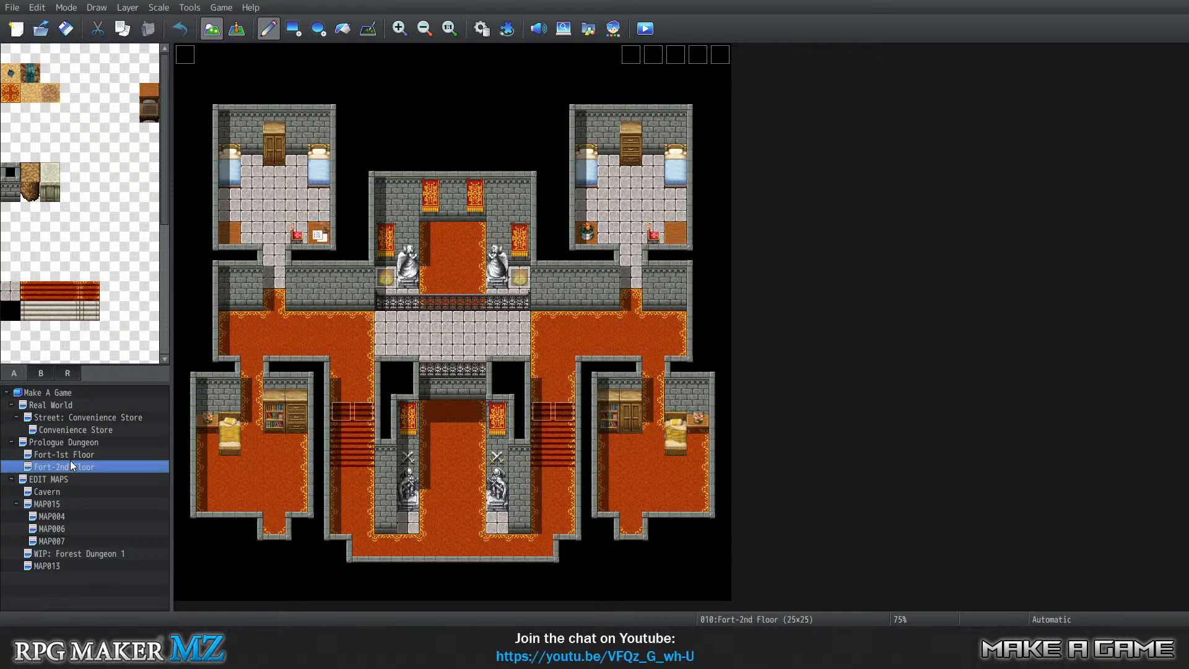
{"action": "left_click", "coordinate": [70, 458]}
{"action": "left_click", "coordinate": [71, 466]}
{"action": "left_click", "coordinate": [72, 455]}
{"action": "left_click", "coordinate": [73, 466]}
{"action": "key", "text": "alt+Tab"}
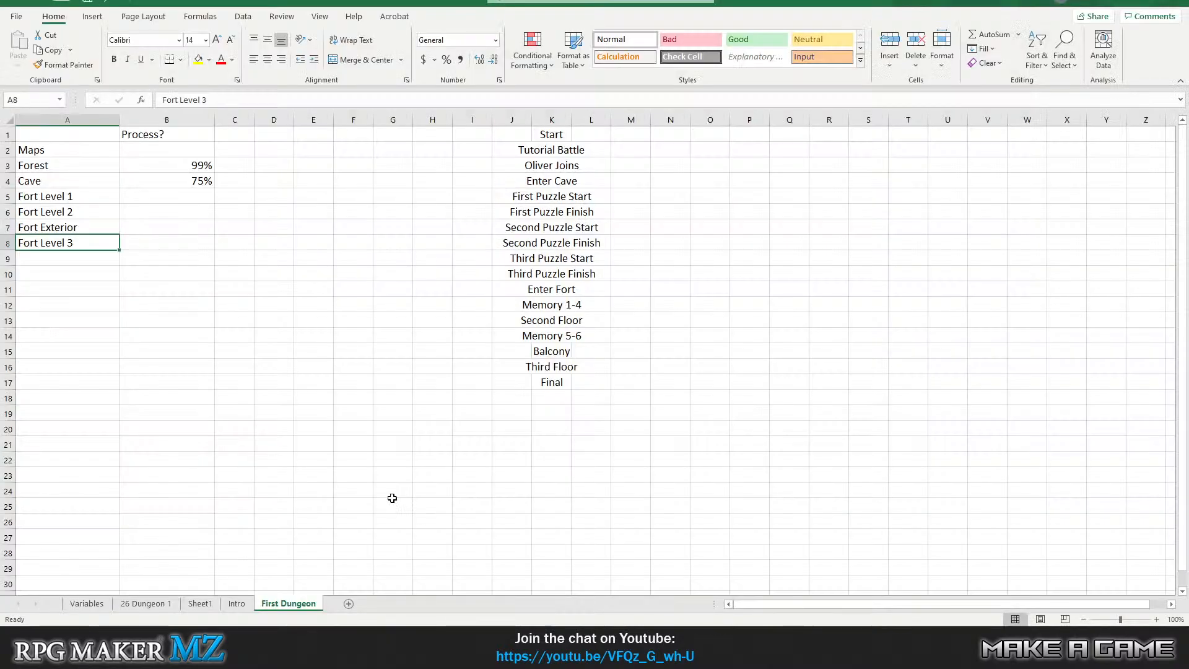
Mark the process of Fort Level 1 and Fort Level 2 as "Done".
{"action": "left_click", "coordinate": [166, 193]}
{"action": "type", "text": "Done"}
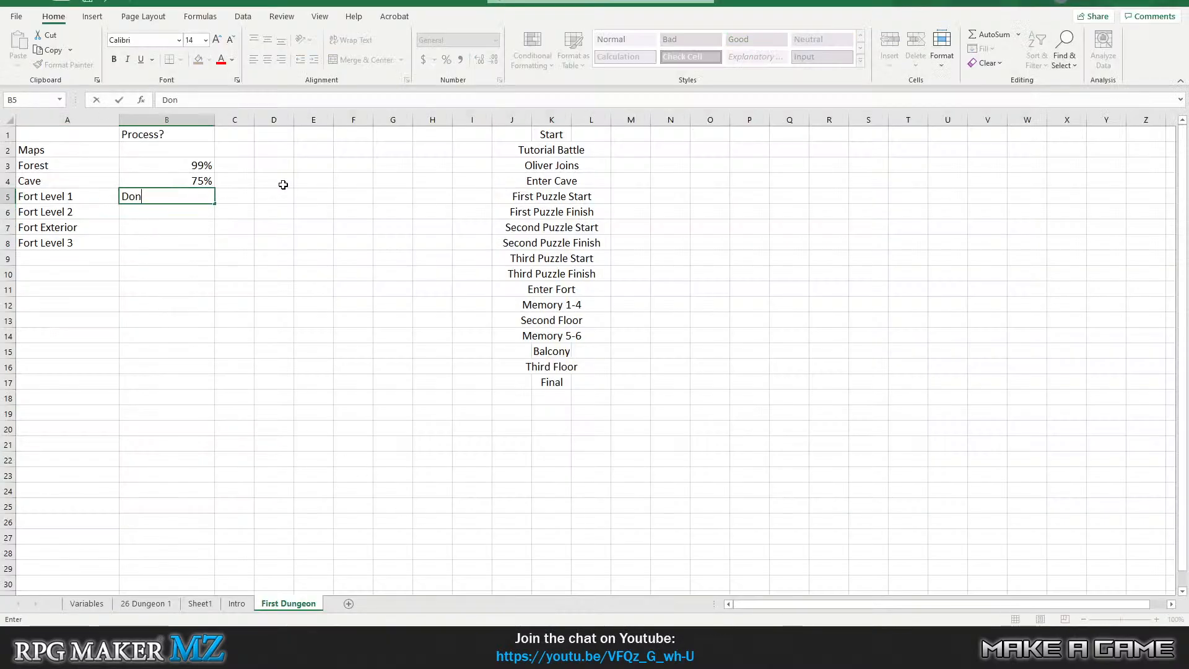
{"action": "key", "text": "Return"}
{"action": "type", "text": "Done"}
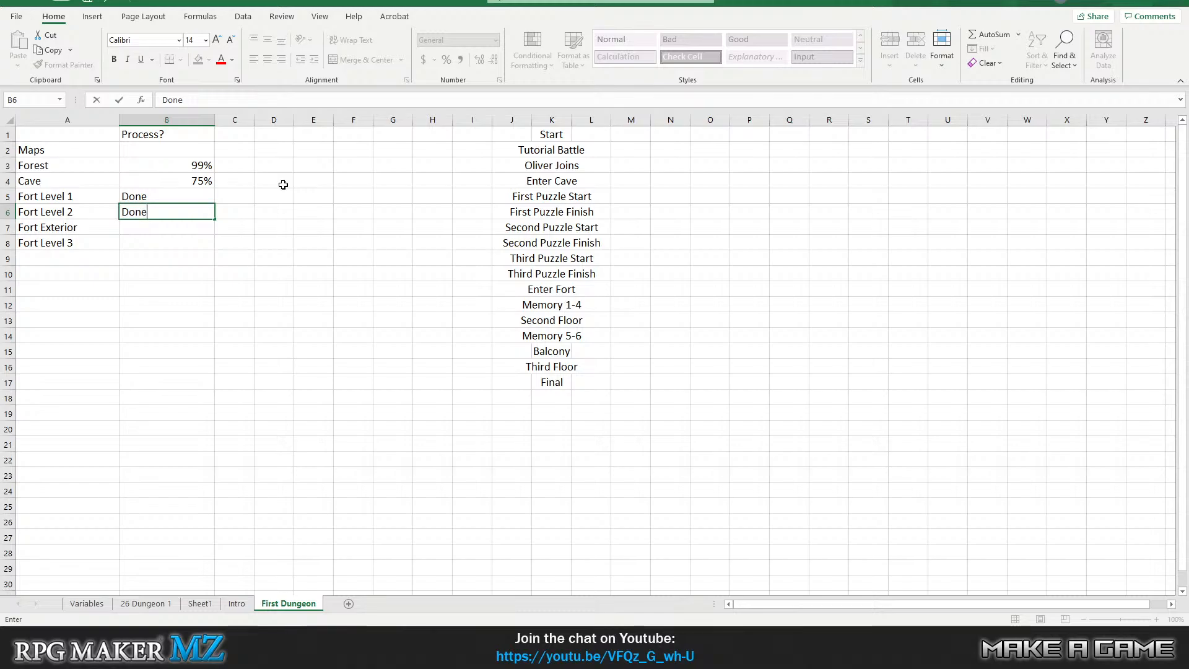
{"action": "key", "text": "Return"}
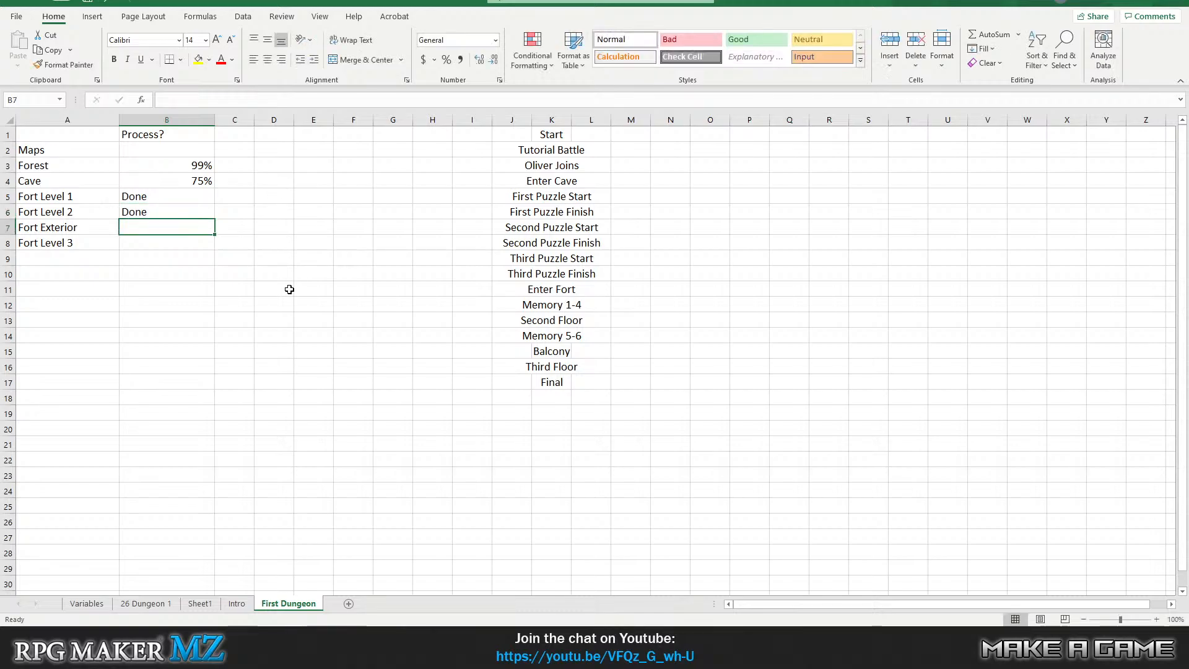
Set the process value to 25% for Fort Exterior and 0% for Fort Level 3.
{"action": "type", "text": "25"}
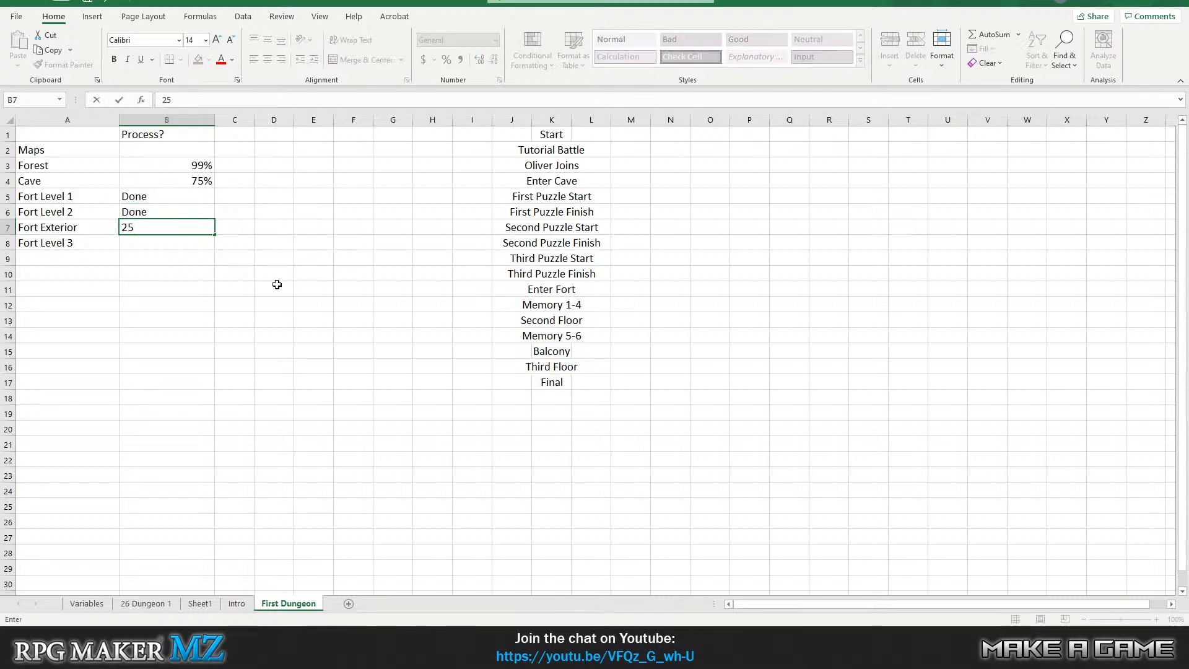
{"action": "type", "text": "%"}
{"action": "key", "text": "Return"}
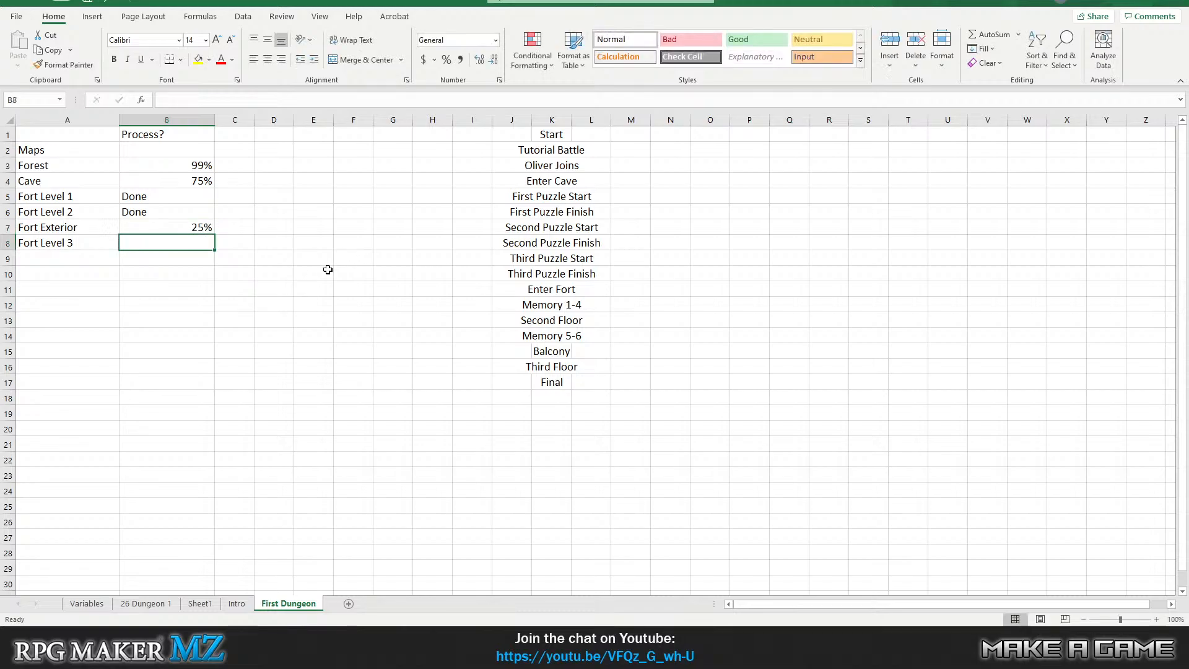
{"action": "type", "text": "0"}
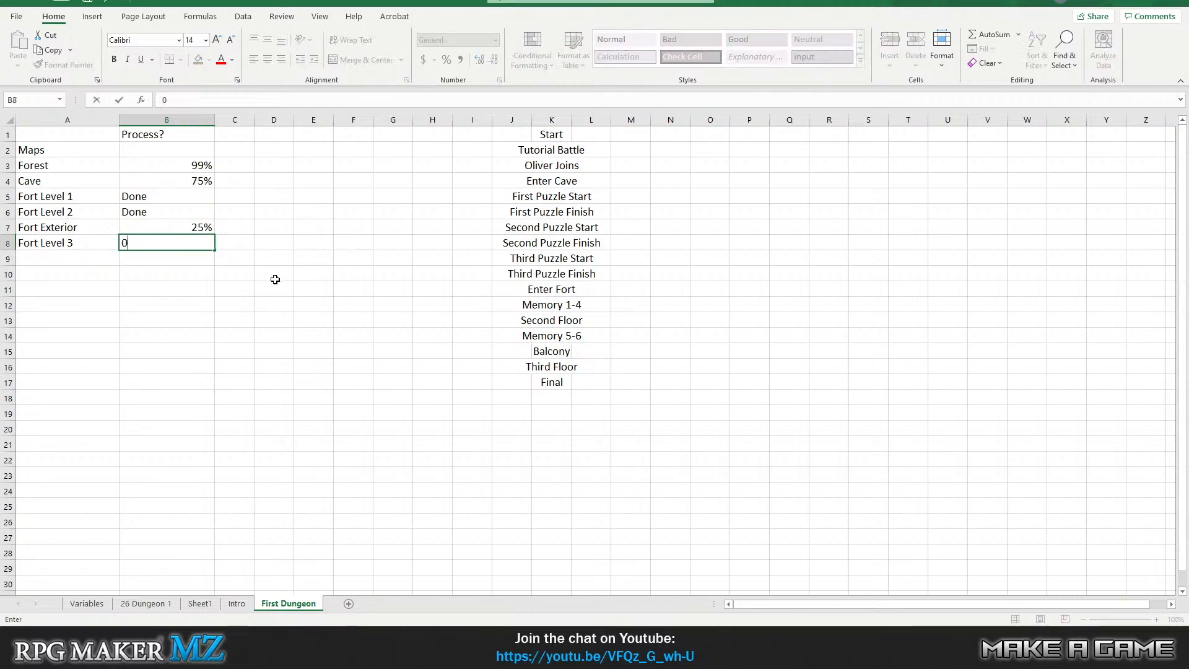
{"action": "type", "text": "%"}
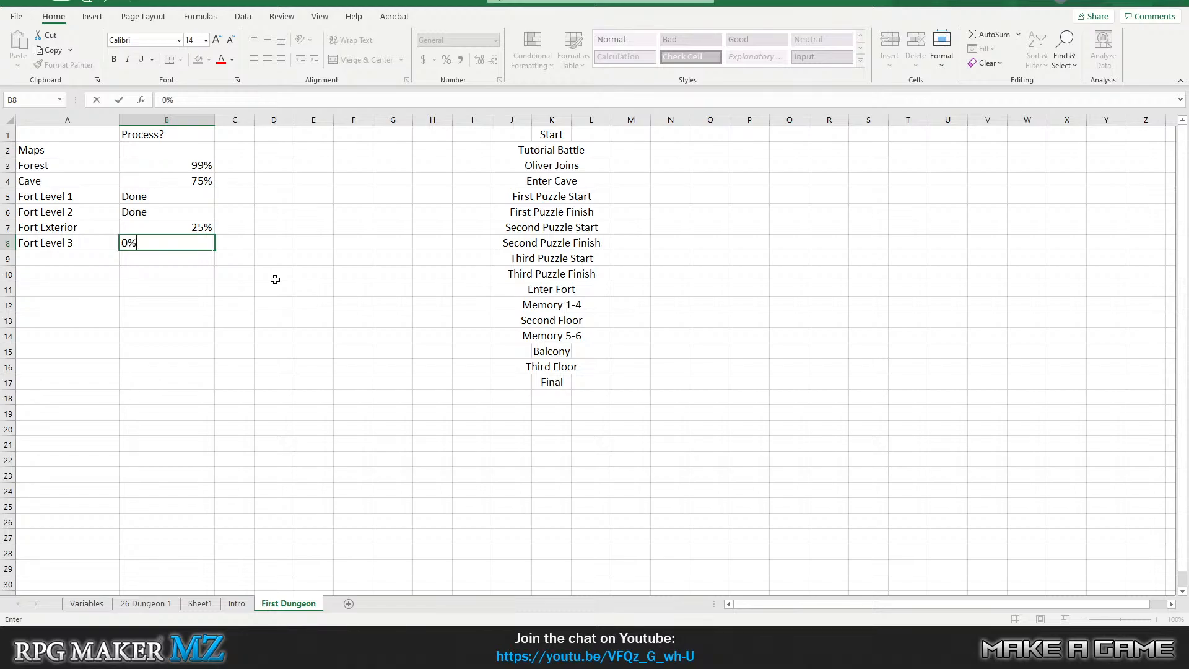
{"action": "key", "text": "Return"}
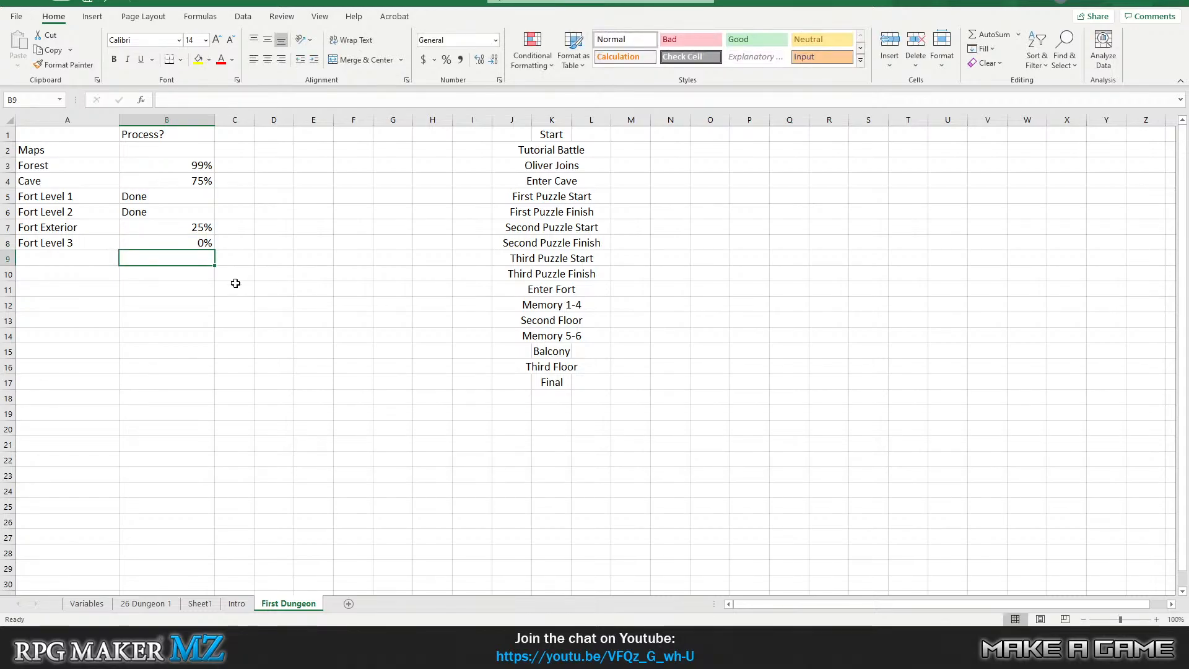
Centre-align the contents of all cells on the First Dungeon sheet.
{"action": "left_click", "coordinate": [9, 120]}
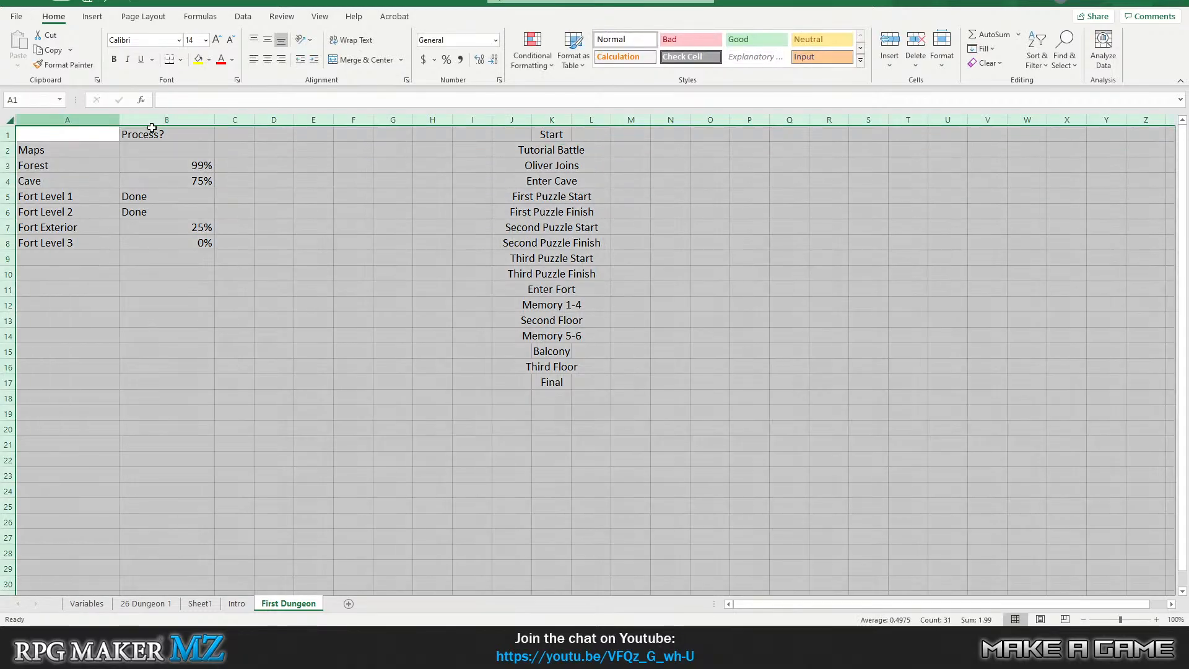
{"action": "left_click", "coordinate": [267, 59]}
{"action": "left_click", "coordinate": [210, 208]}
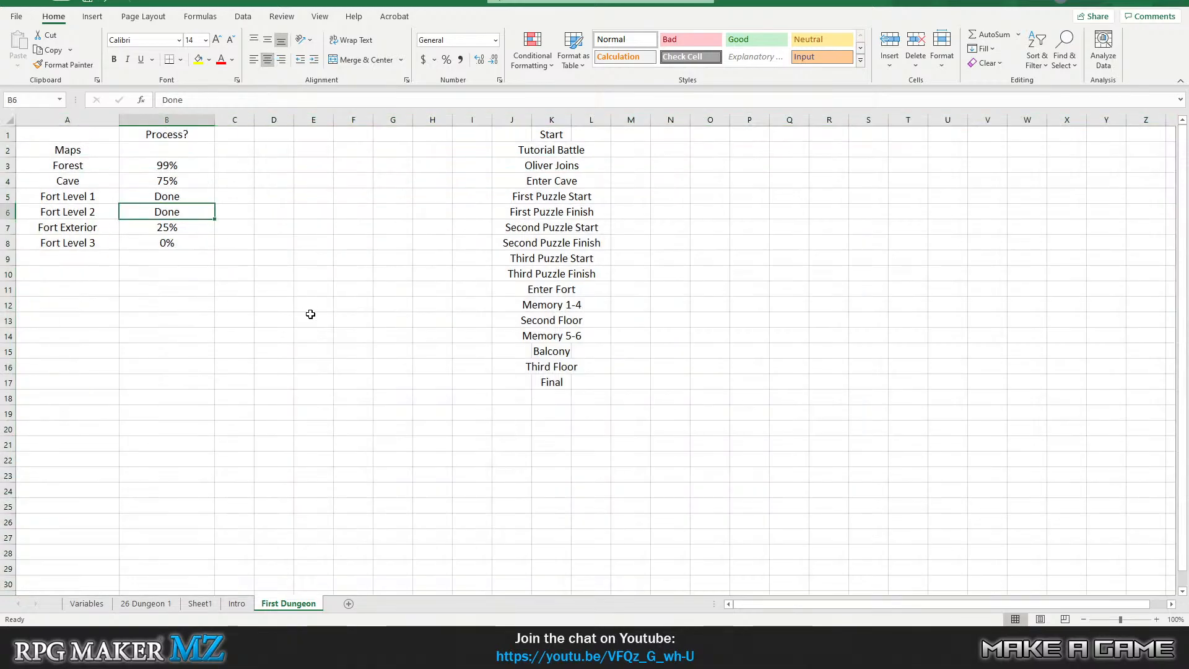
{"action": "left_click", "coordinate": [168, 226]}
{"action": "left_click", "coordinate": [183, 180]}
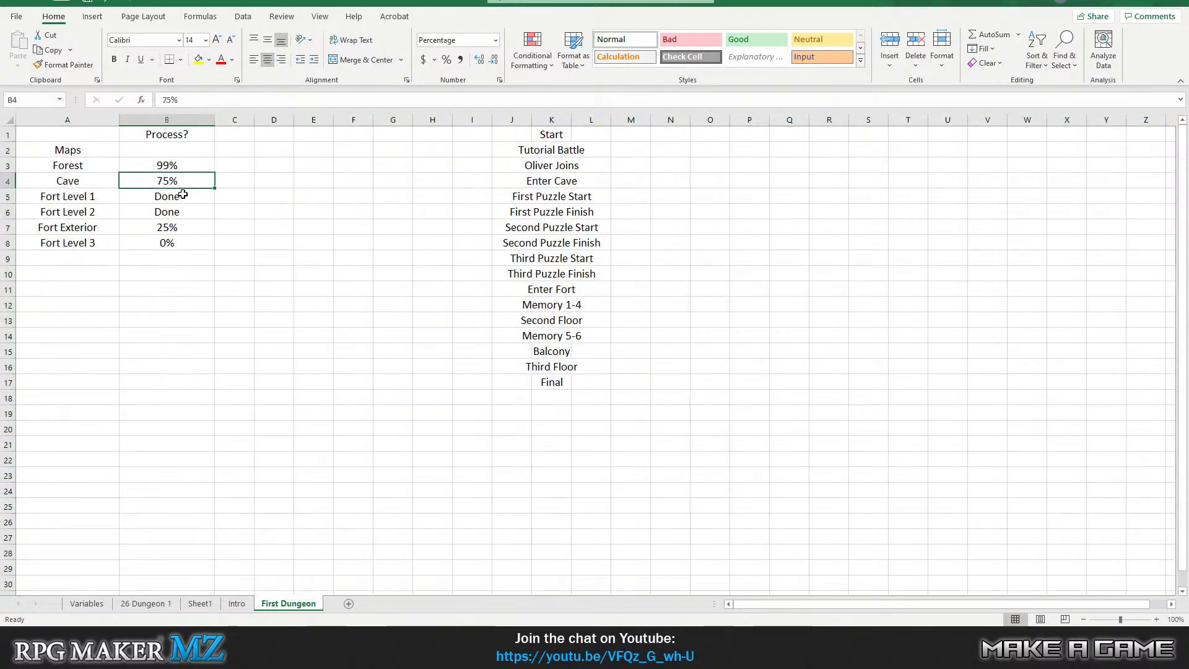
{"action": "left_click", "coordinate": [182, 227]}
{"action": "left_click", "coordinate": [180, 246]}
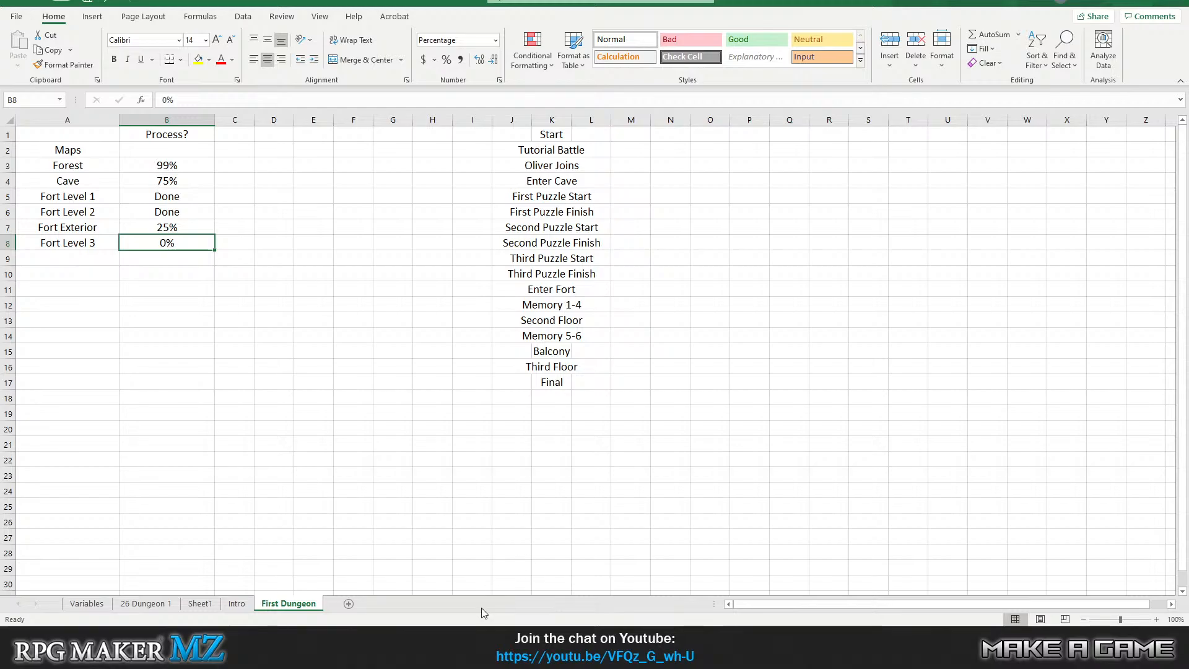
Switch to RPG Maker MZ to review the Fort-1st Floor, Street: Convenience Store and Convenience Store maps, and return to Excel.
{"action": "left_click", "coordinate": [471, 638]}
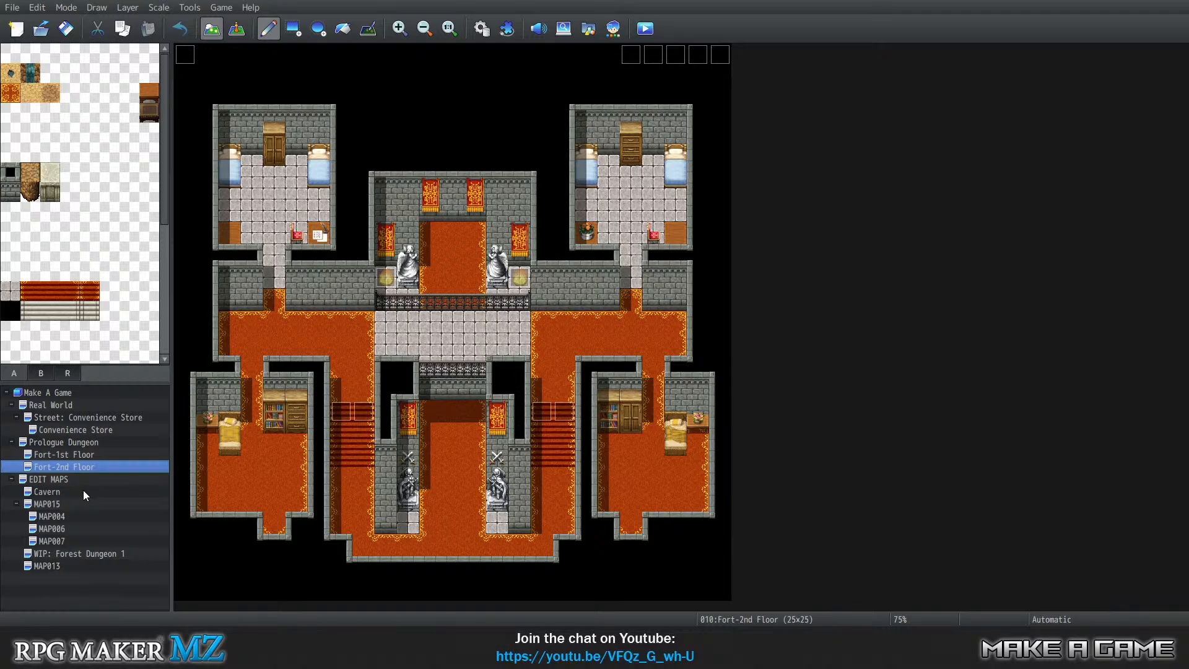
{"action": "left_click", "coordinate": [61, 454]}
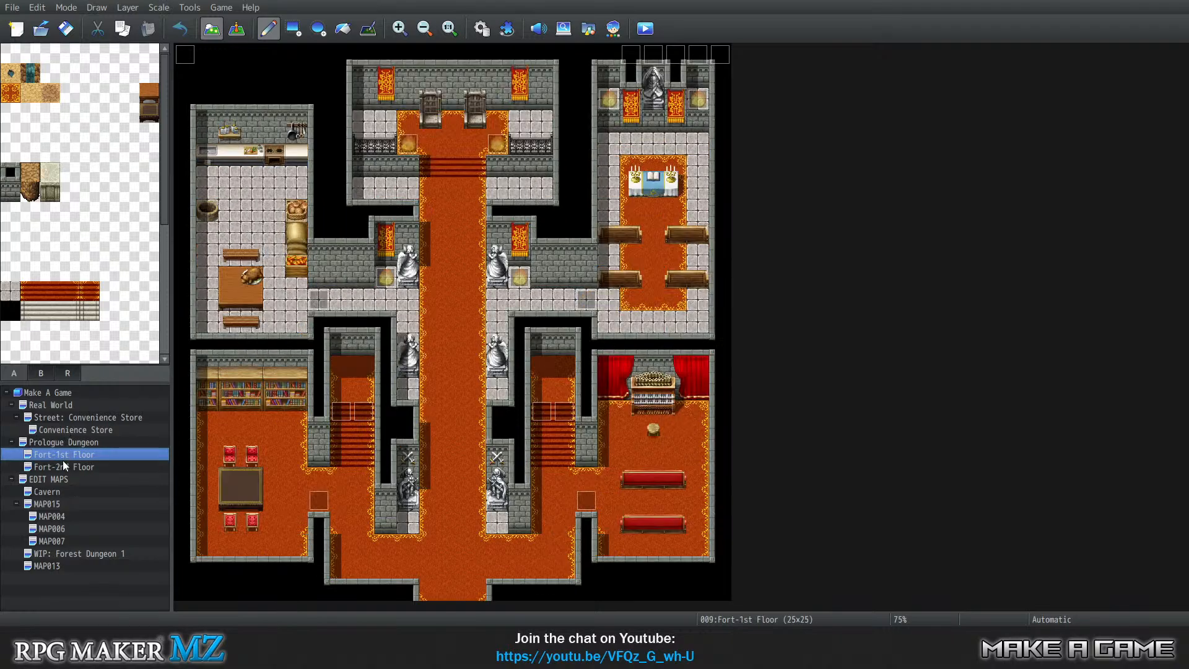
{"action": "left_click", "coordinate": [68, 416]}
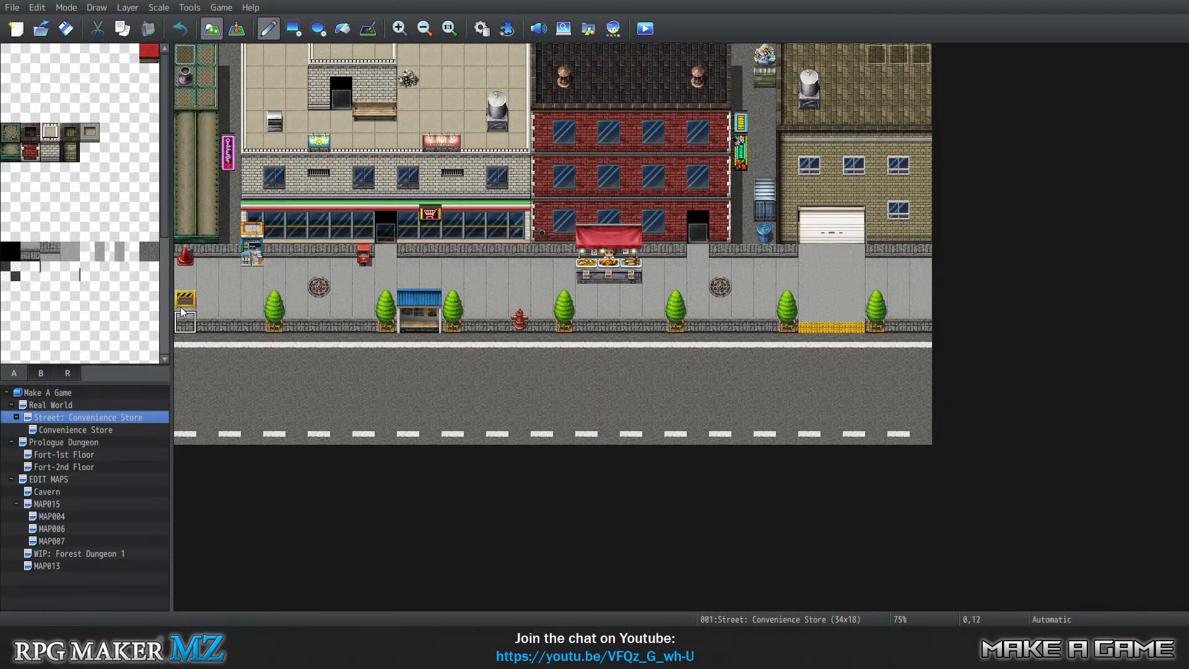
{"action": "left_click", "coordinate": [62, 430]}
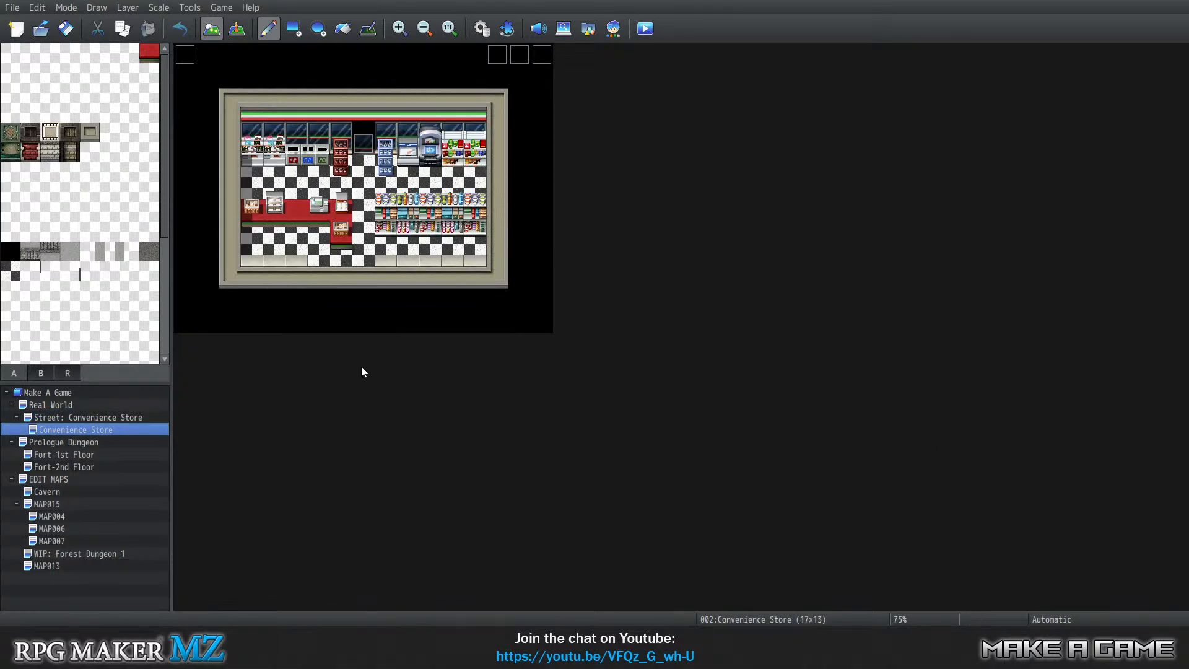
{"action": "key", "text": "Up"}
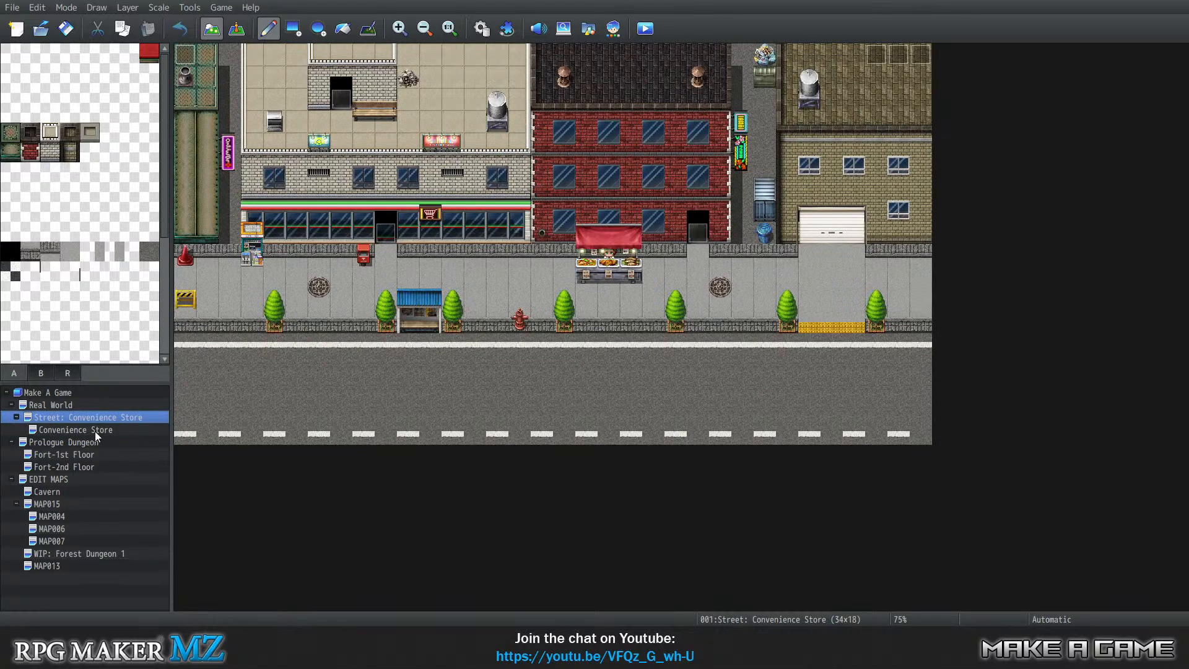
{"action": "key", "text": "alt+Tab"}
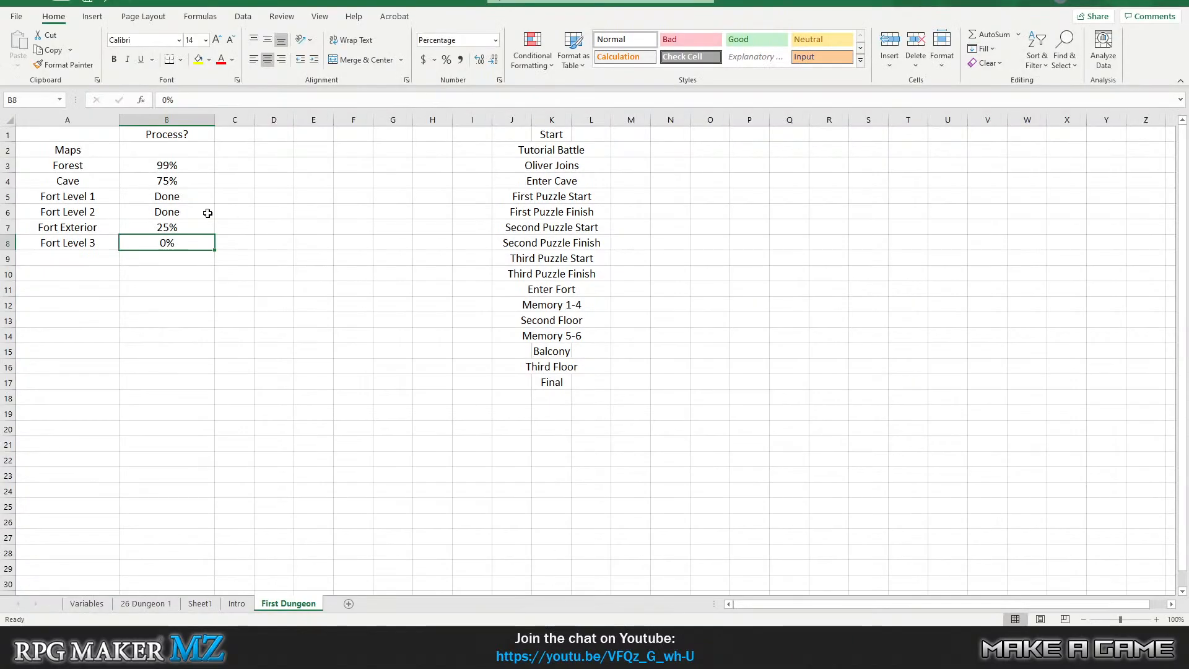
Insert a row above Fort Level 1 and enter the map "Cliffside" with a process value of 0%.
{"action": "left_click", "coordinate": [86, 261]}
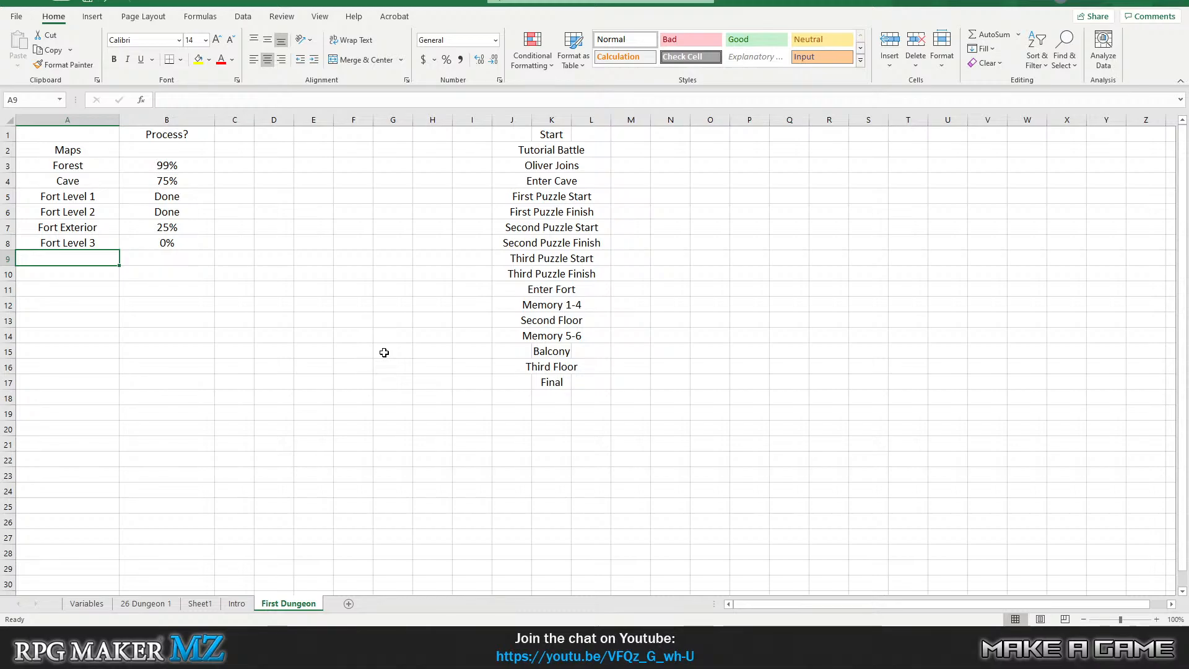
{"action": "left_click", "coordinate": [7, 197]}
{"action": "right_click", "coordinate": [7, 197]}
{"action": "left_click", "coordinate": [53, 297]}
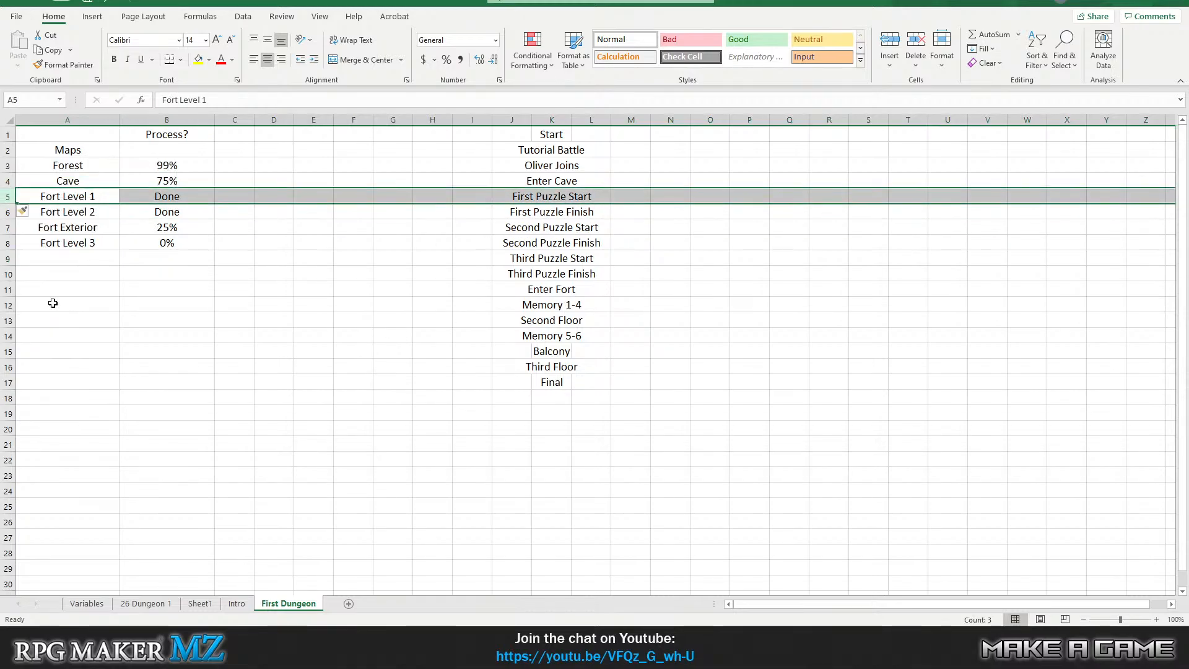
{"action": "left_click", "coordinate": [83, 198]}
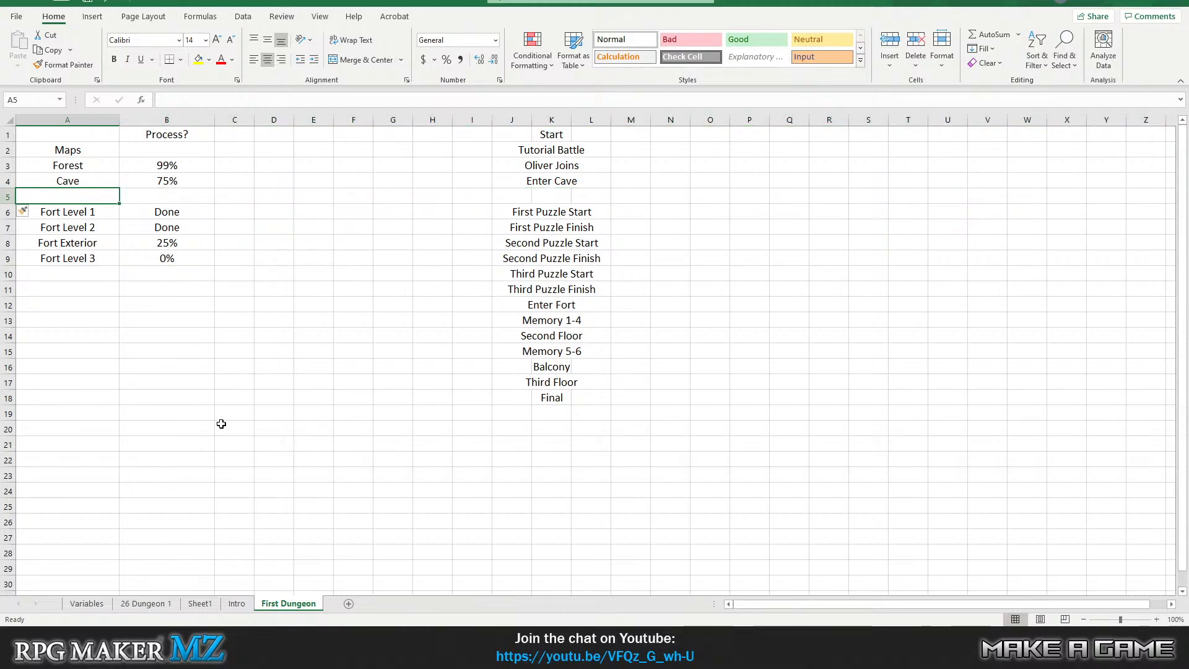
{"action": "type", "text": "Cliffside"}
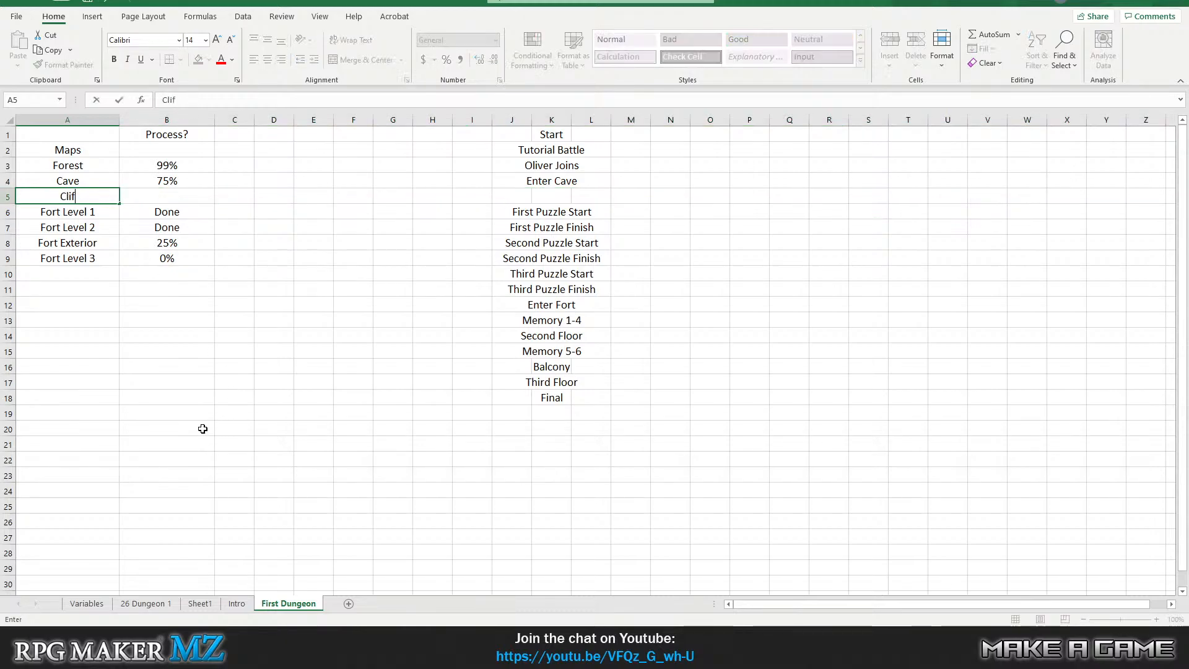
{"action": "type", "text": "0"}
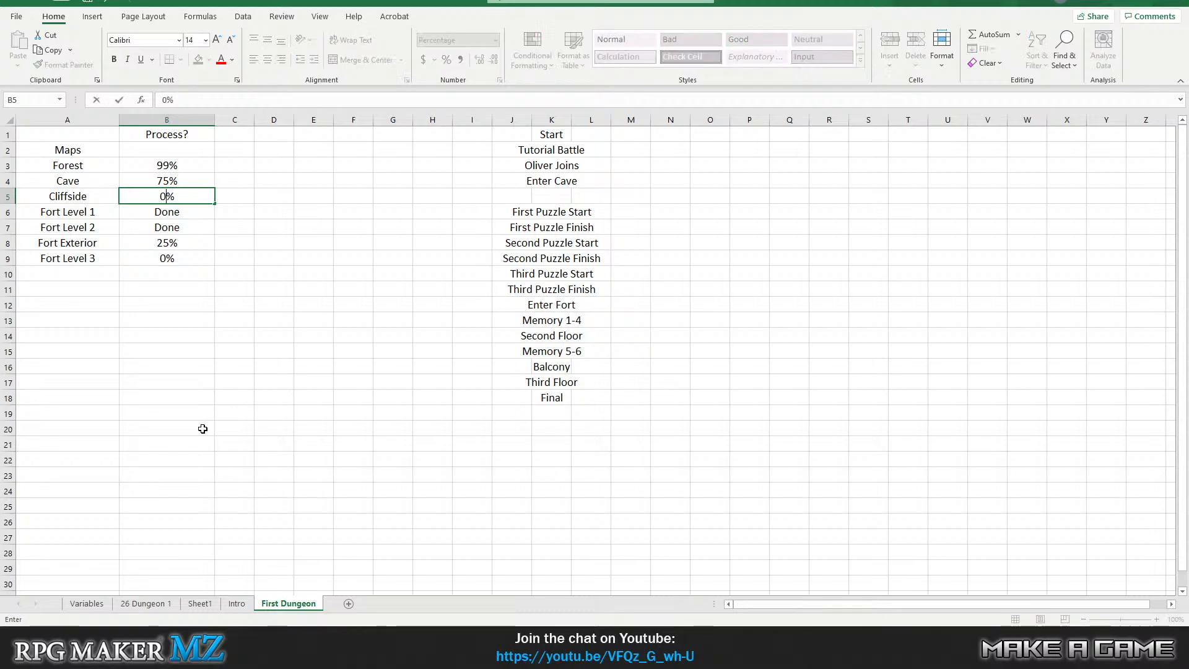
{"action": "key", "text": "Return"}
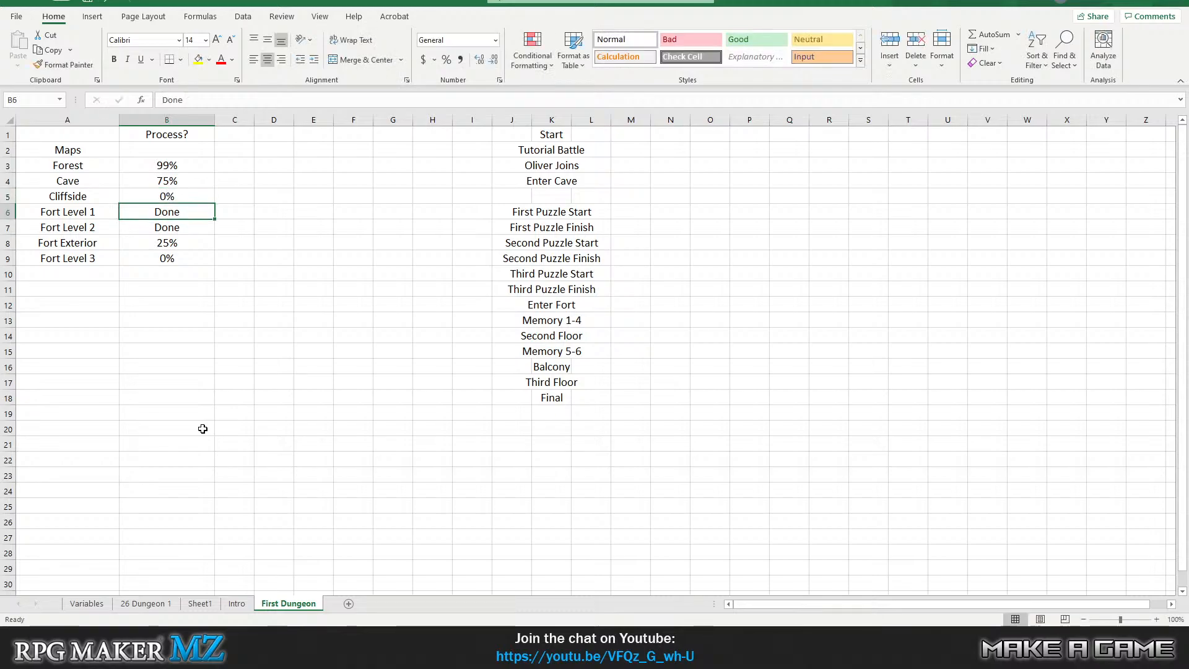
Add a "Cutscenes" heading in A11 and list "Battle Tutorial" beneath it with a process value of 0%.
{"action": "left_click", "coordinate": [88, 294]}
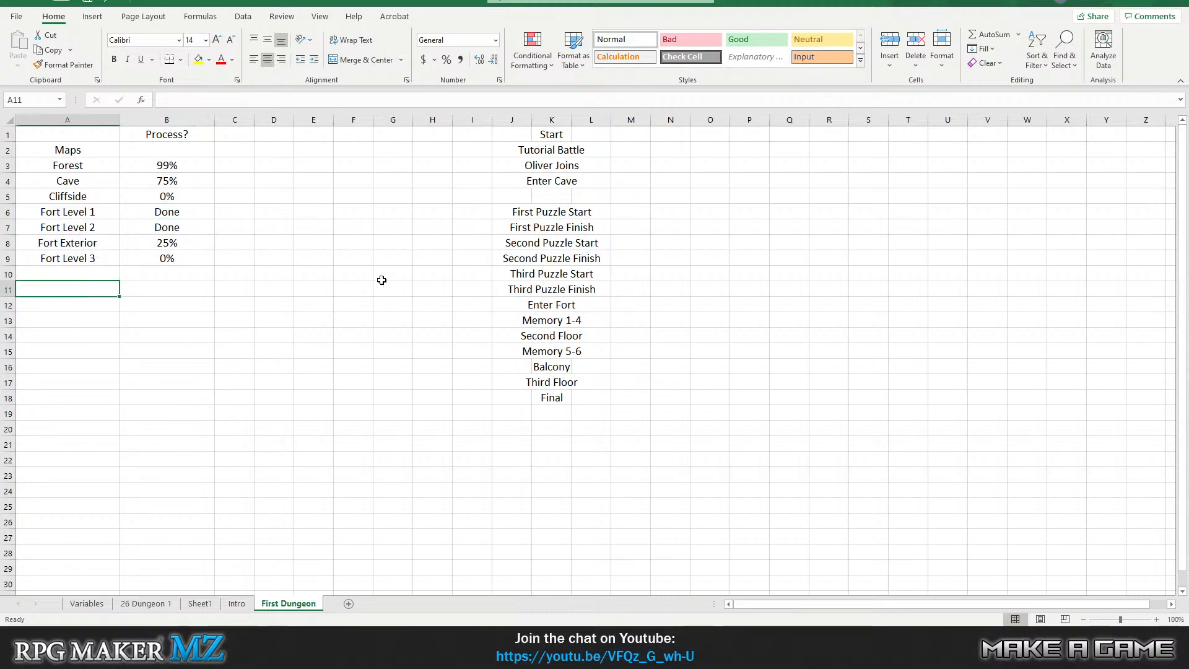
{"action": "type", "text": "Cutscenes"}
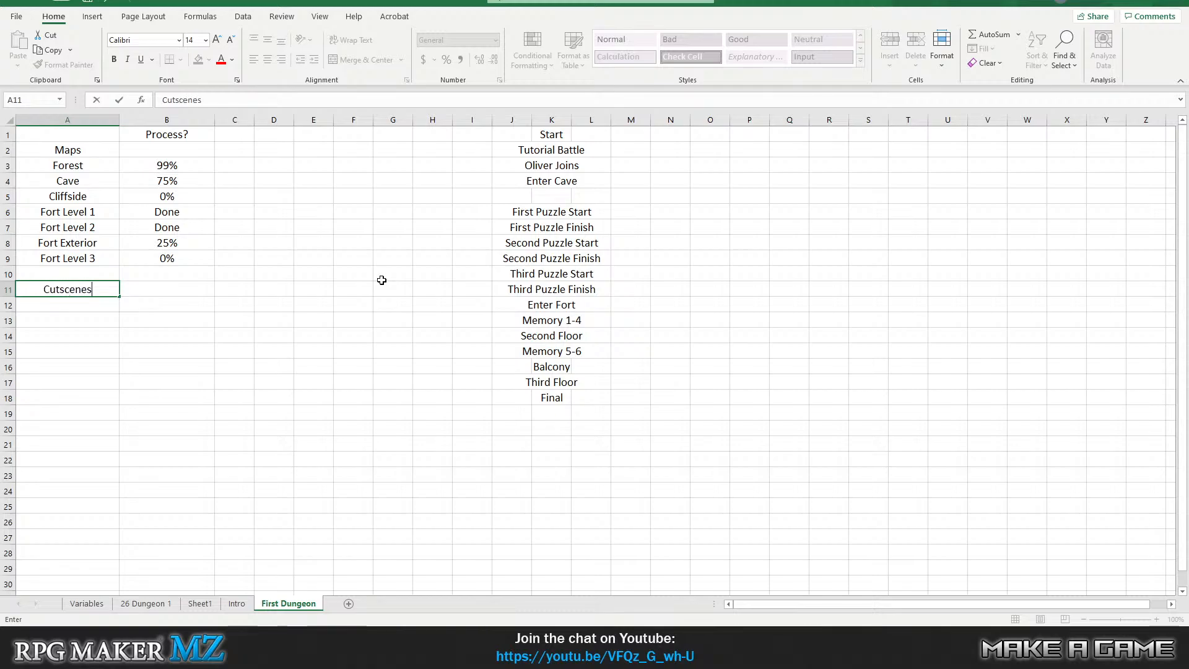
{"action": "key", "text": "Return"}
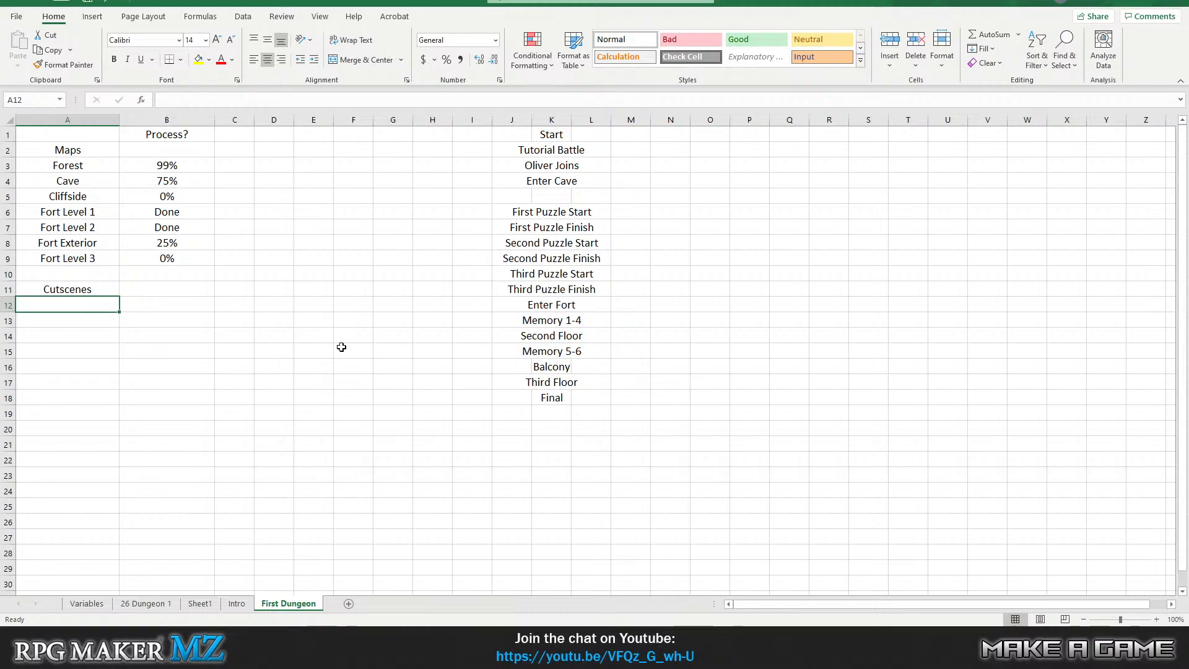
{"action": "type", "text": "Battle T"}
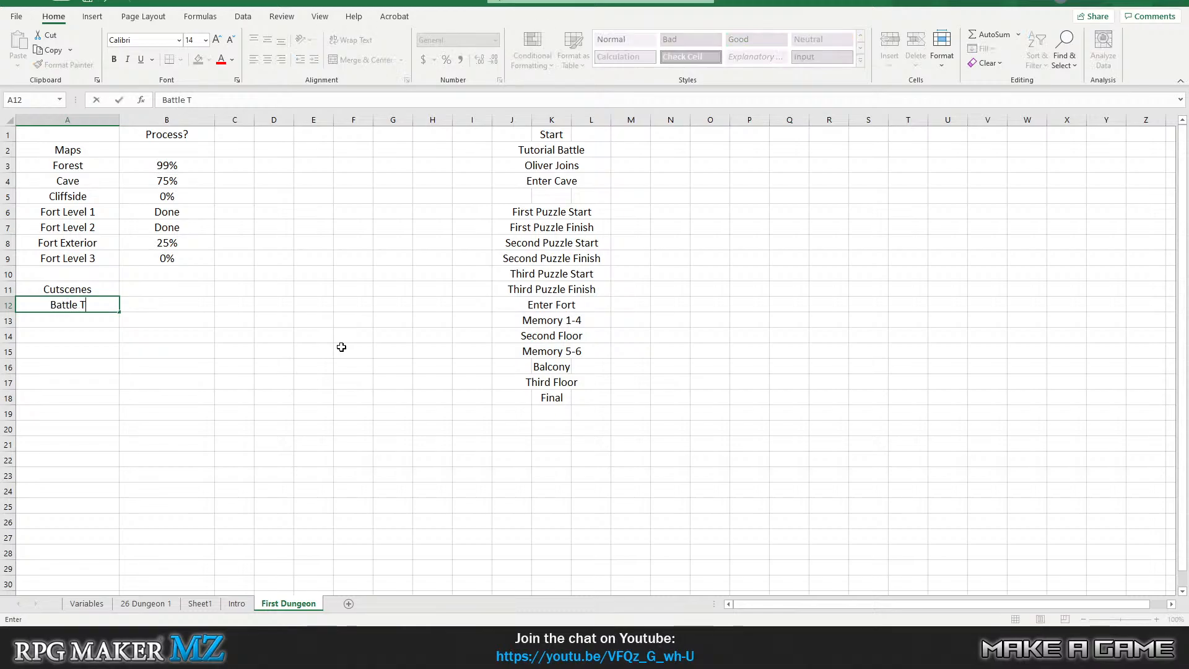
{"action": "type", "text": "utorial"}
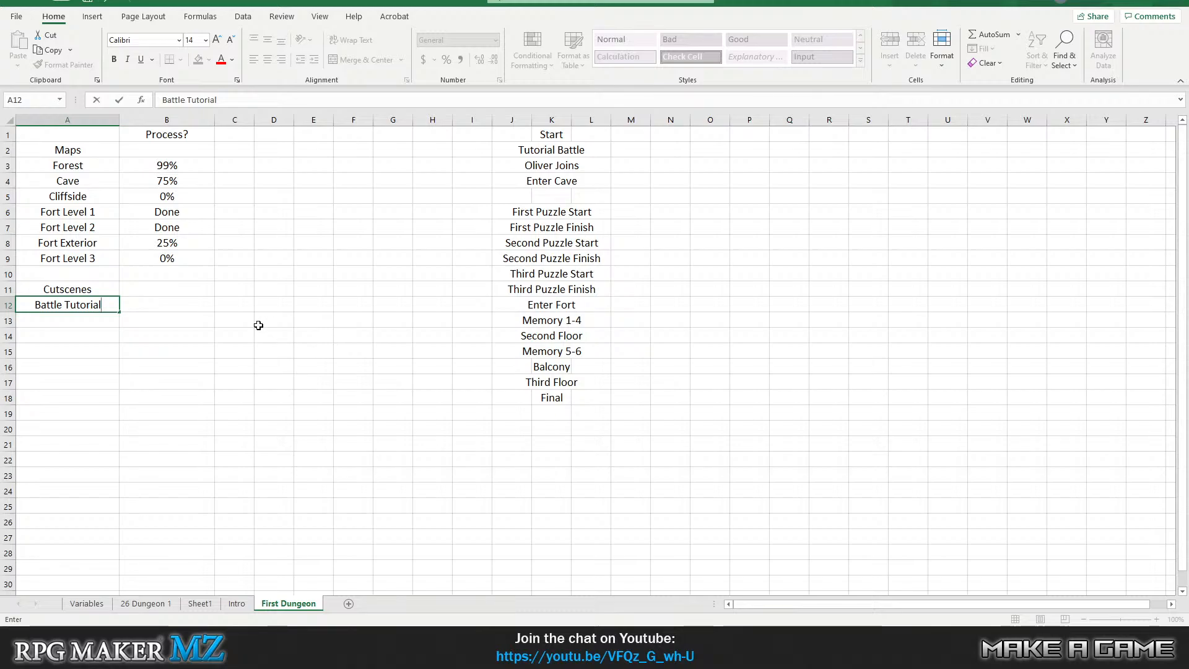
{"action": "left_click", "coordinate": [150, 302]}
{"action": "type", "text": "0"}
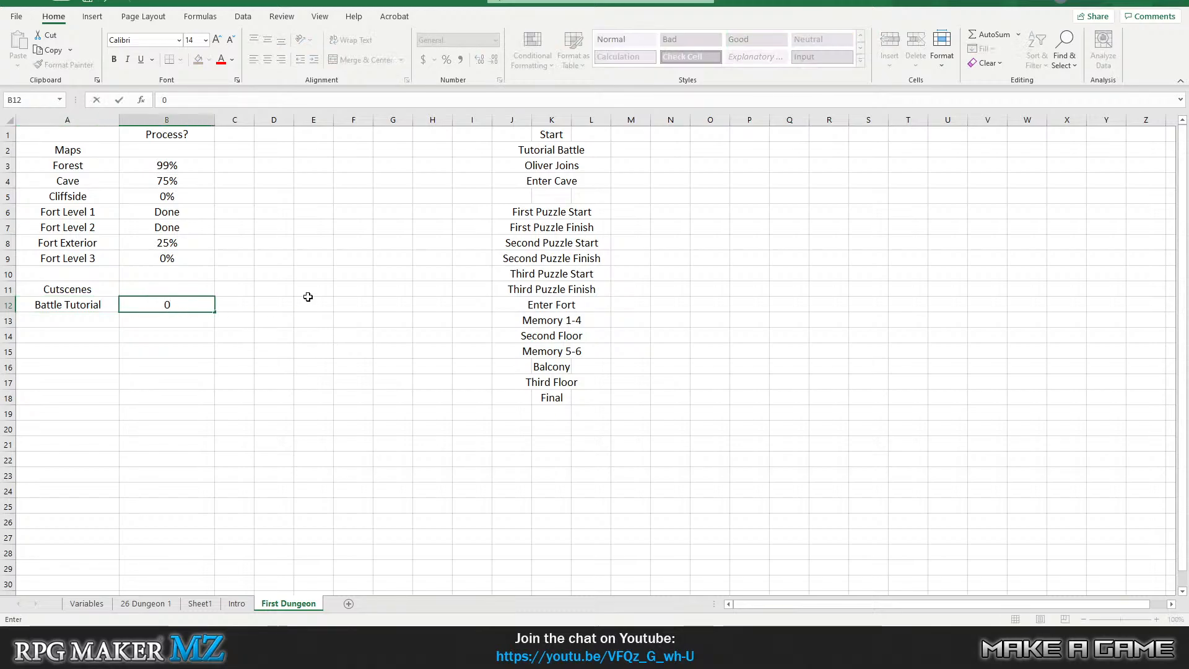
{"action": "type", "text": "%"}
{"action": "left_click", "coordinate": [80, 320]}
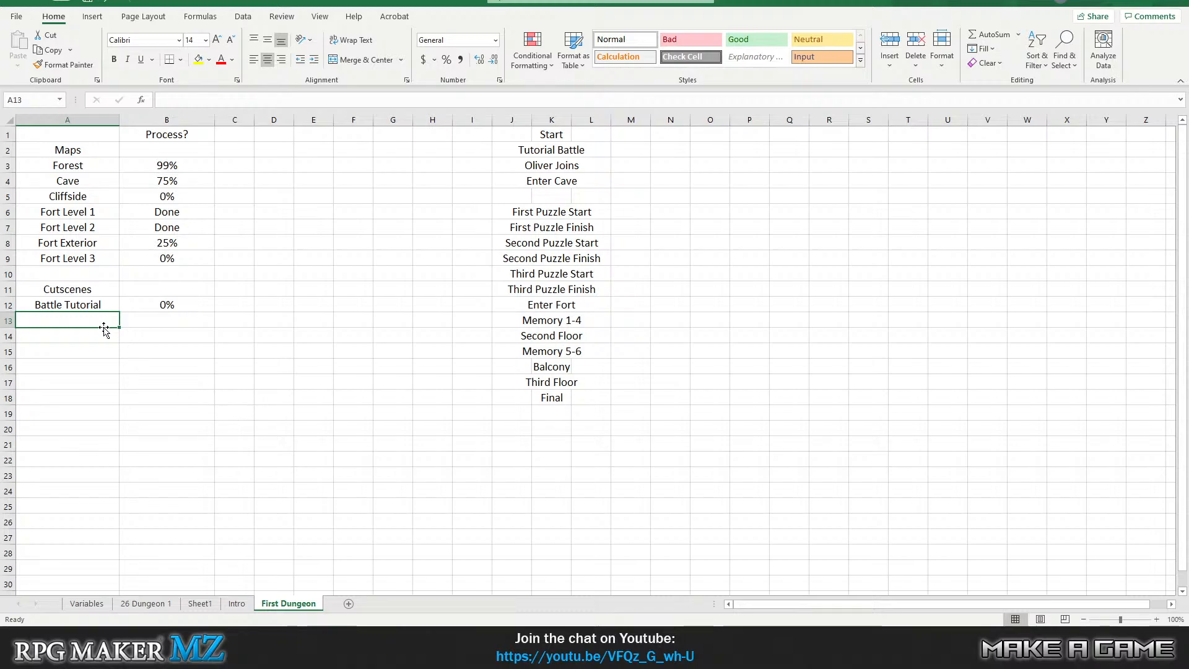
Add a new worksheet after First Dungeon and name it "Gamewide".
{"action": "left_click", "coordinate": [348, 604]}
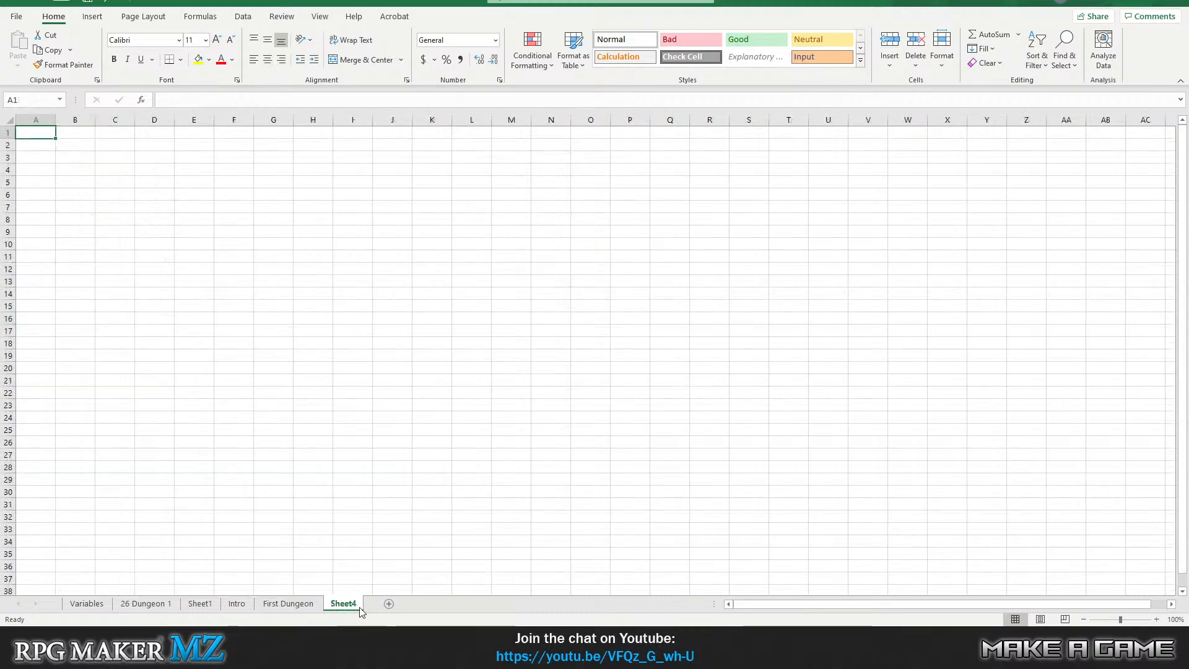
{"action": "double_click", "coordinate": [344, 603]}
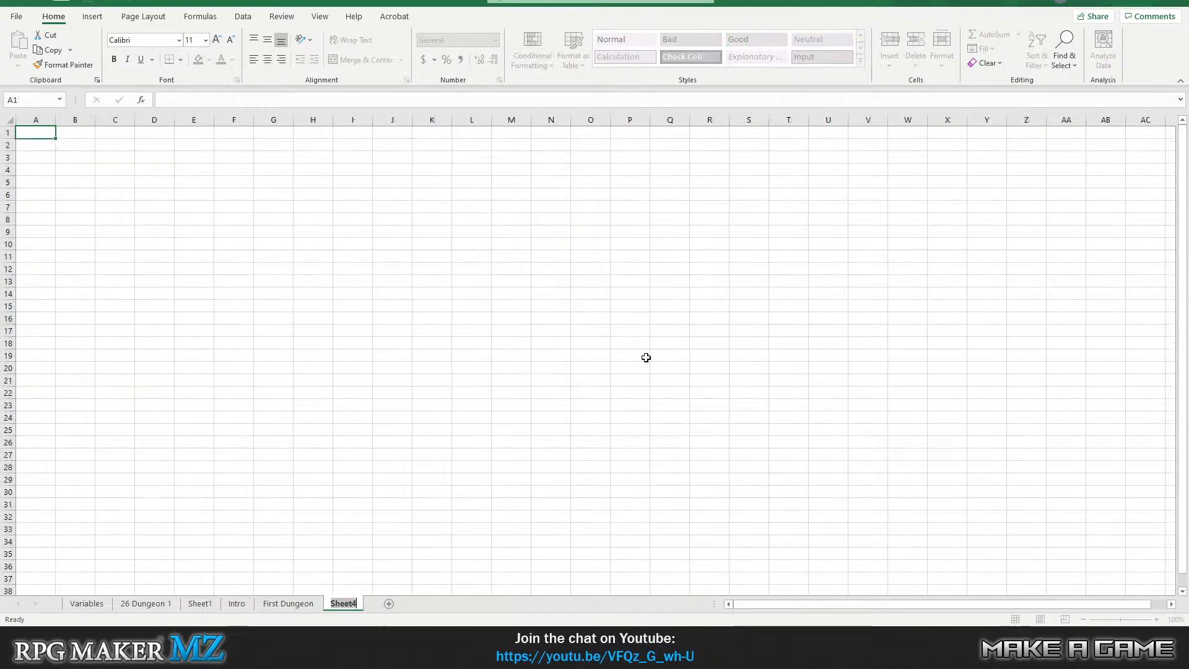
{"action": "type", "text": "Gamewide"}
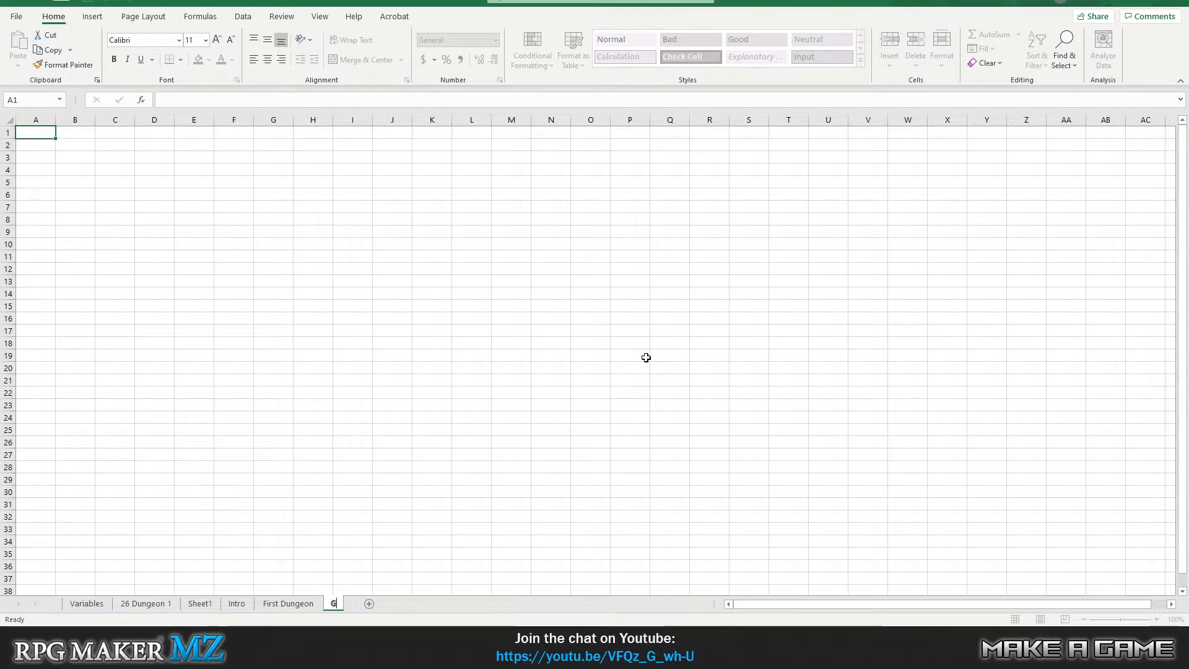
{"action": "left_click", "coordinate": [124, 292]}
{"action": "left_click", "coordinate": [46, 143]}
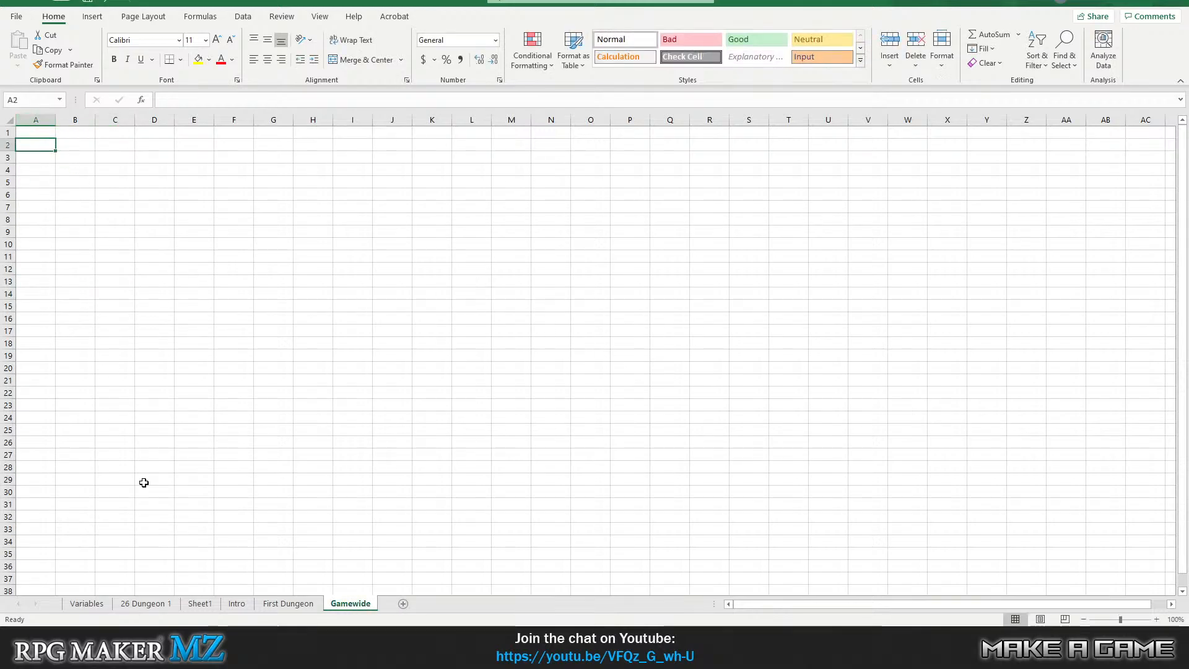
Set the font size of all cells on the Gamewide sheet to 14.
{"action": "left_click", "coordinate": [10, 119]}
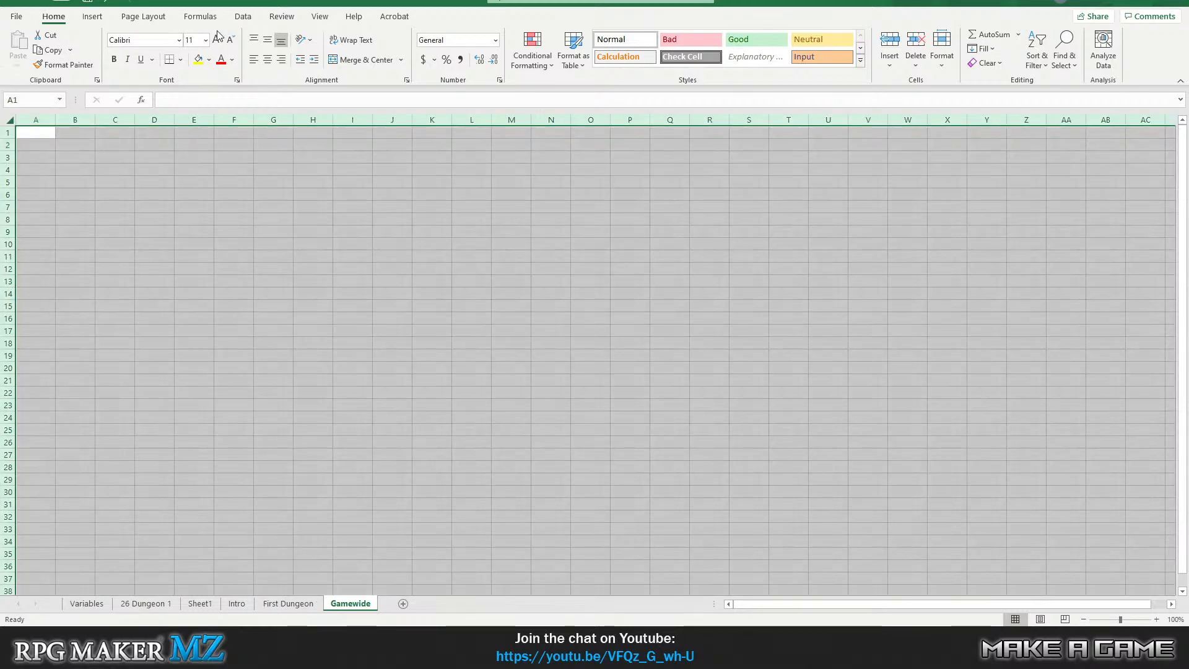
{"action": "left_click", "coordinate": [205, 40]}
{"action": "left_click", "coordinate": [194, 131]}
{"action": "left_click", "coordinate": [36, 133]}
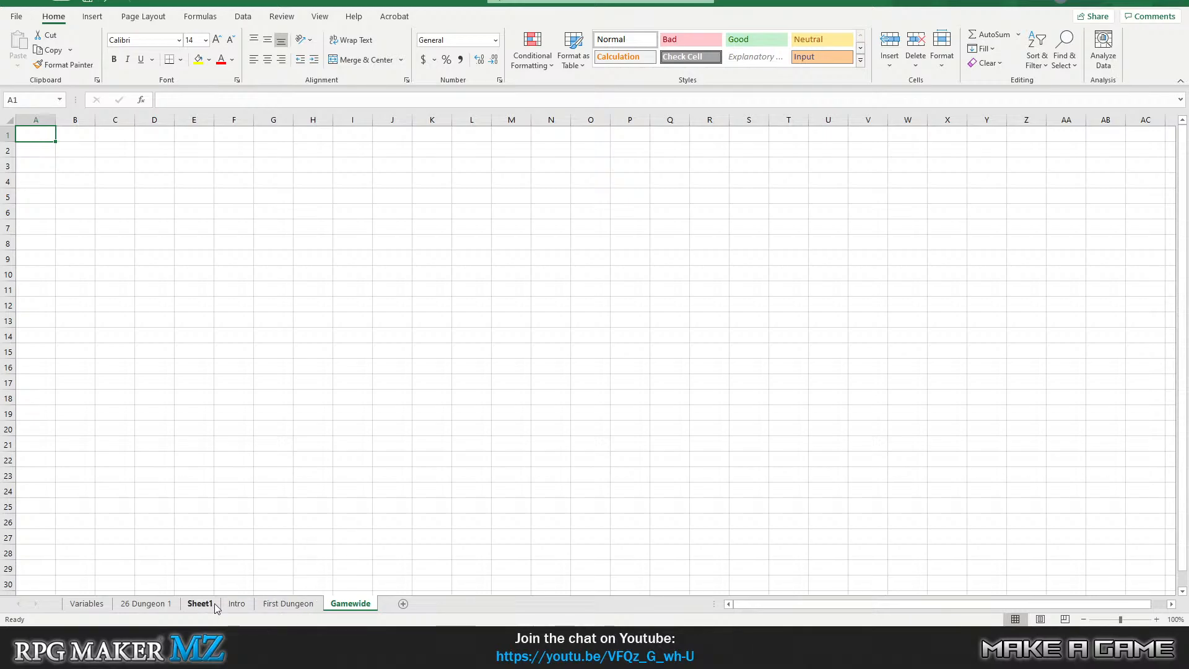
Copy the "Process?" and "Maps" headings in A1:B2 from First Dungeon to the Gamewide sheet and widen columns A and B.
{"action": "left_click", "coordinate": [280, 606]}
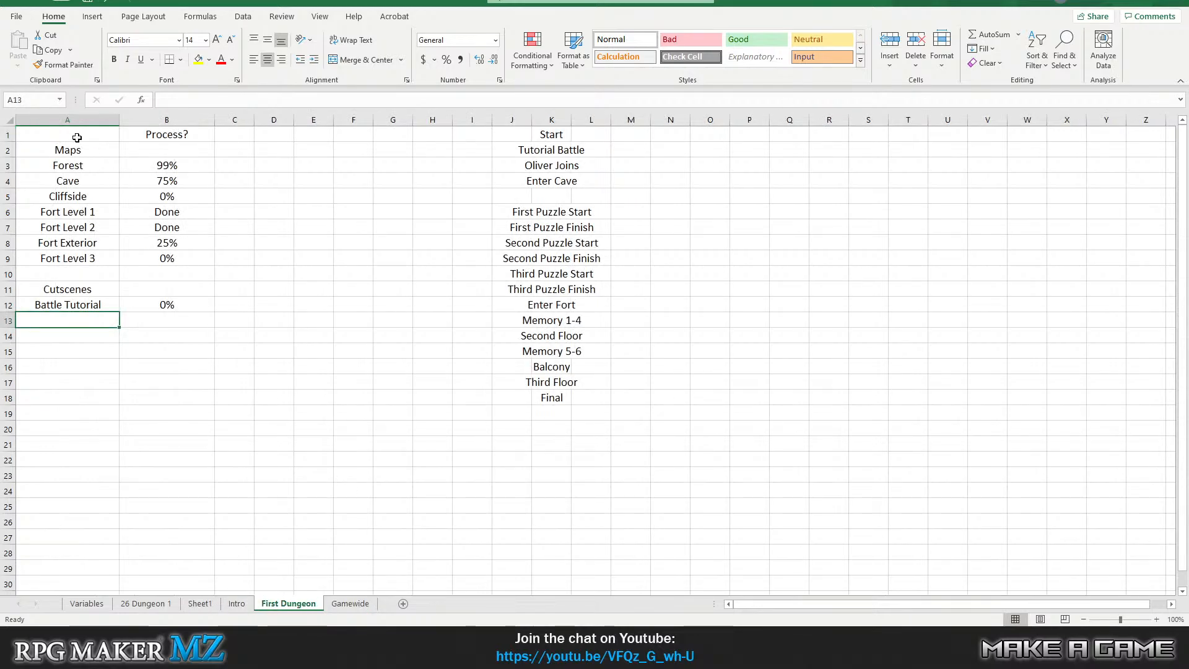
{"action": "left_click_drag", "start_coordinate": [81, 136], "coordinate": [146, 155]}
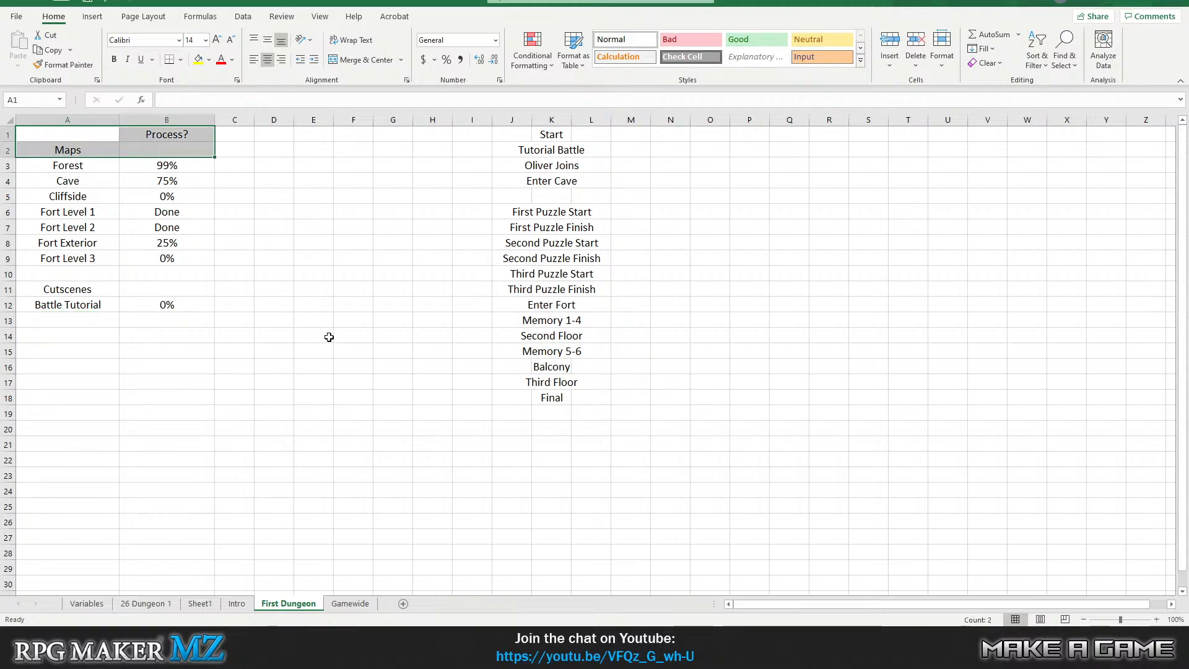
{"action": "key", "text": "ctrl+c"}
{"action": "left_click", "coordinate": [374, 603]}
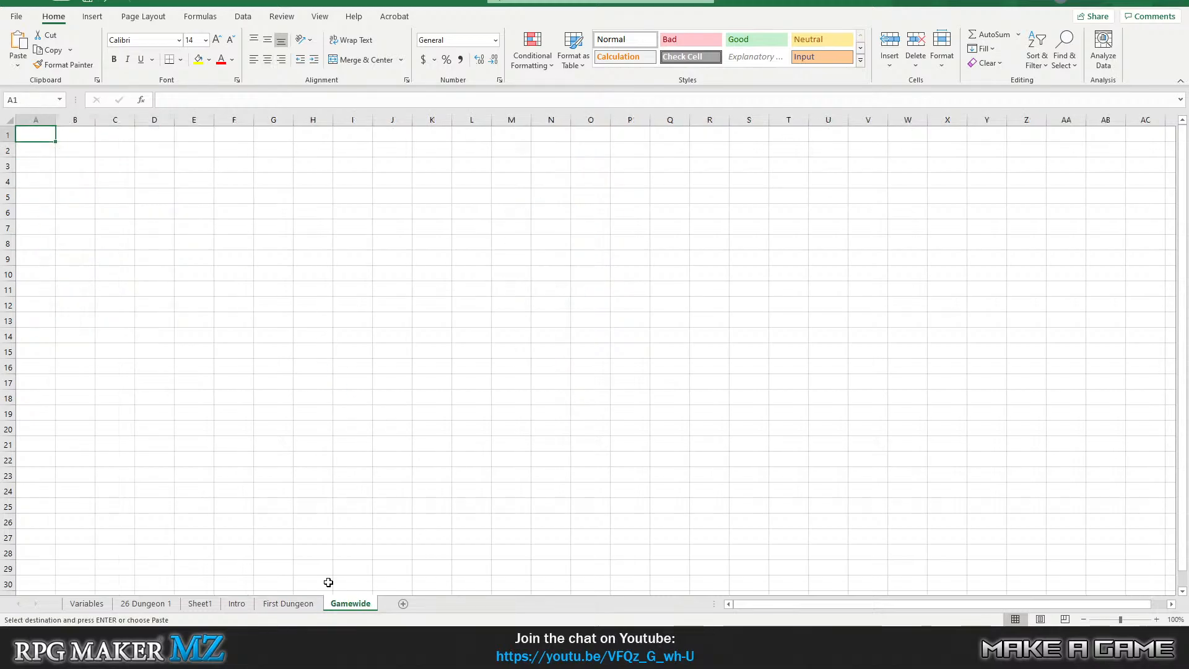
{"action": "key", "text": "ctrl+v"}
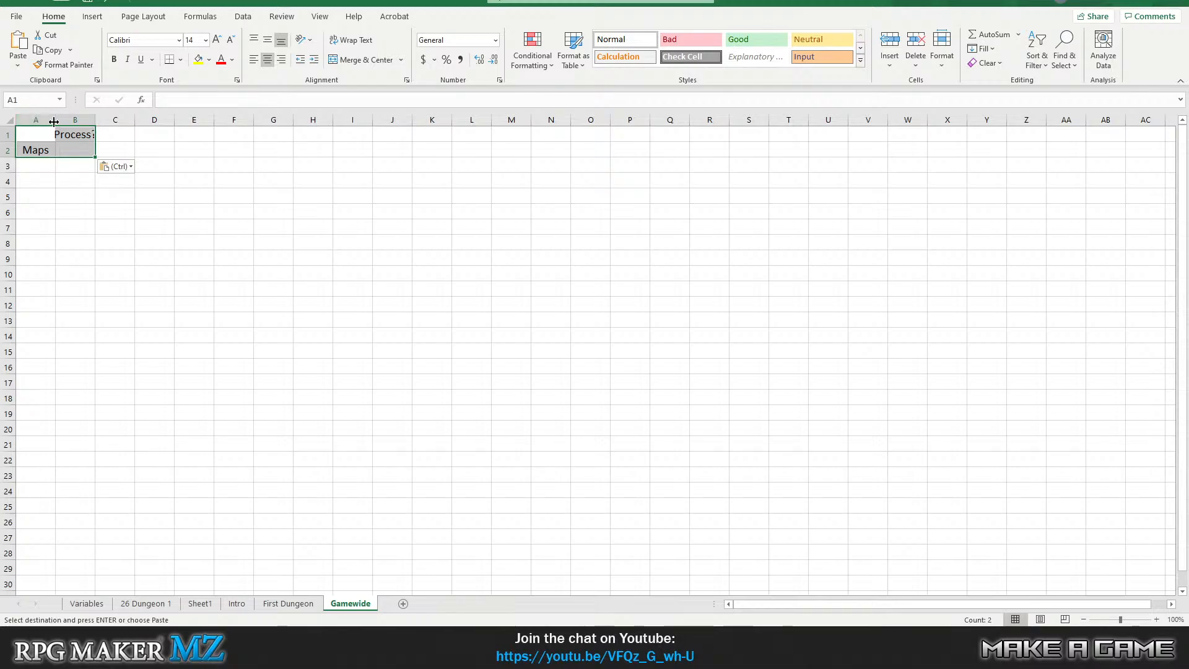
{"action": "left_click_drag", "start_coordinate": [55, 119], "coordinate": [289, 120]}
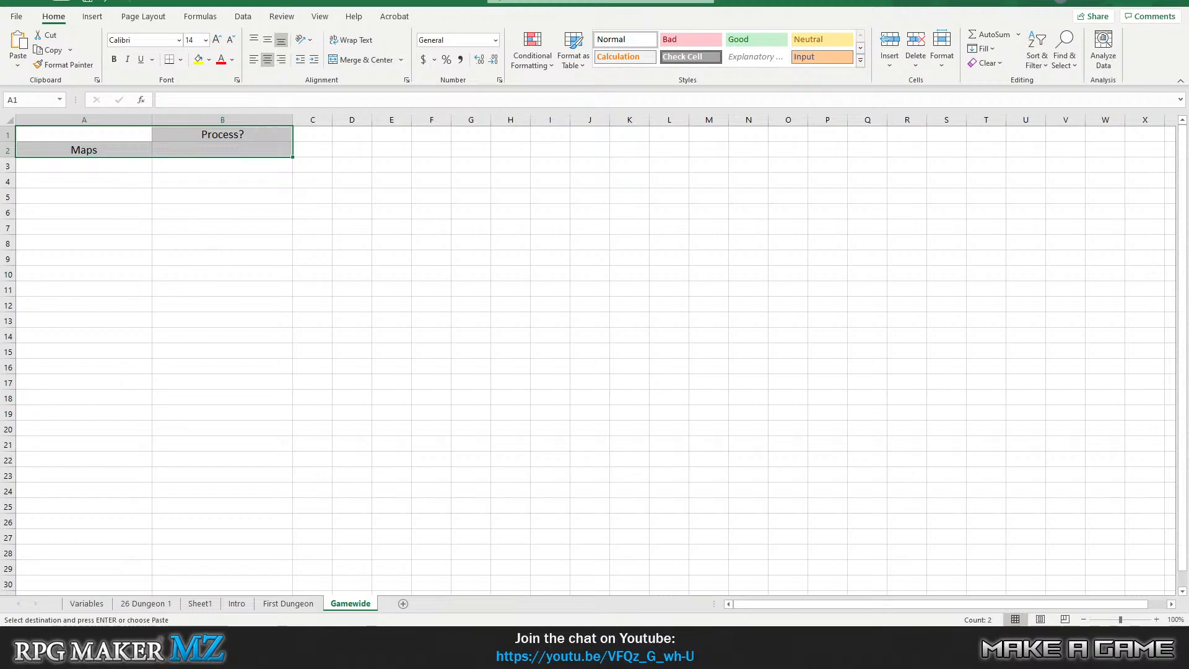
{"action": "left_click", "coordinate": [109, 148]}
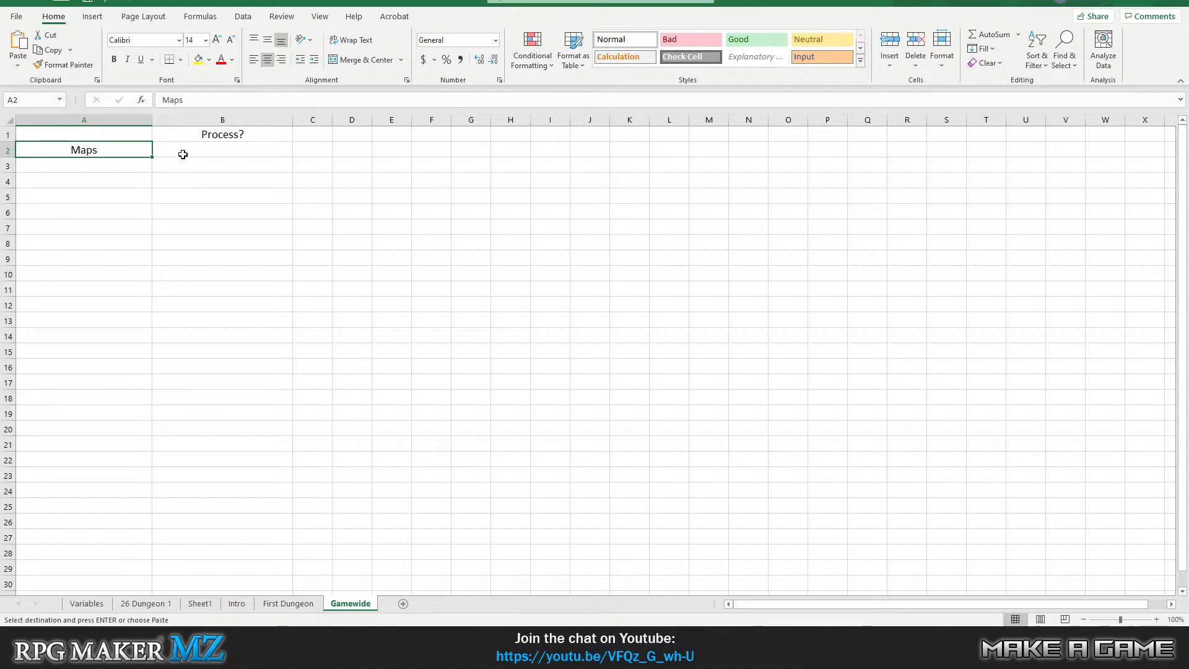
Replace the "Maps" heading in A2 of the Gamewide sheet with "System".
{"action": "key", "text": "Delete"}
{"action": "type", "text": "Event"}
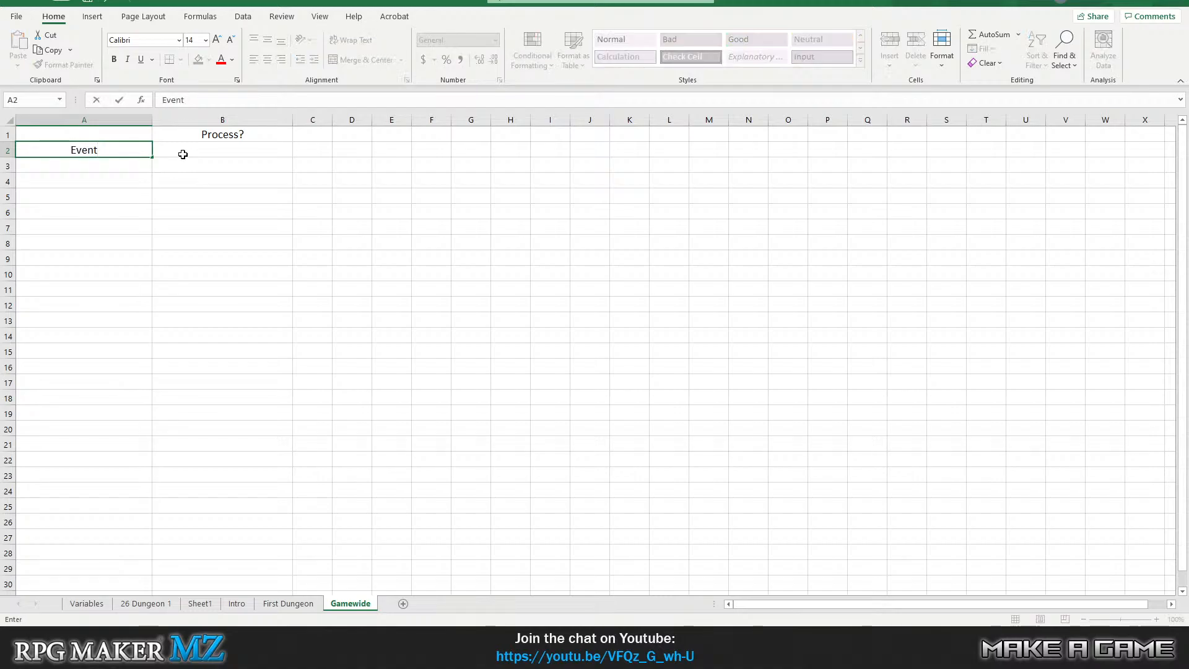
{"action": "key", "text": "BackSpace"}
{"action": "key", "text": "BackSpace"}
{"action": "key", "text": "BackSpace"}
{"action": "key", "text": "BackSpace"}
{"action": "key", "text": "BackSpace"}
{"action": "type", "text": "System"}
{"action": "key", "text": "Return"}
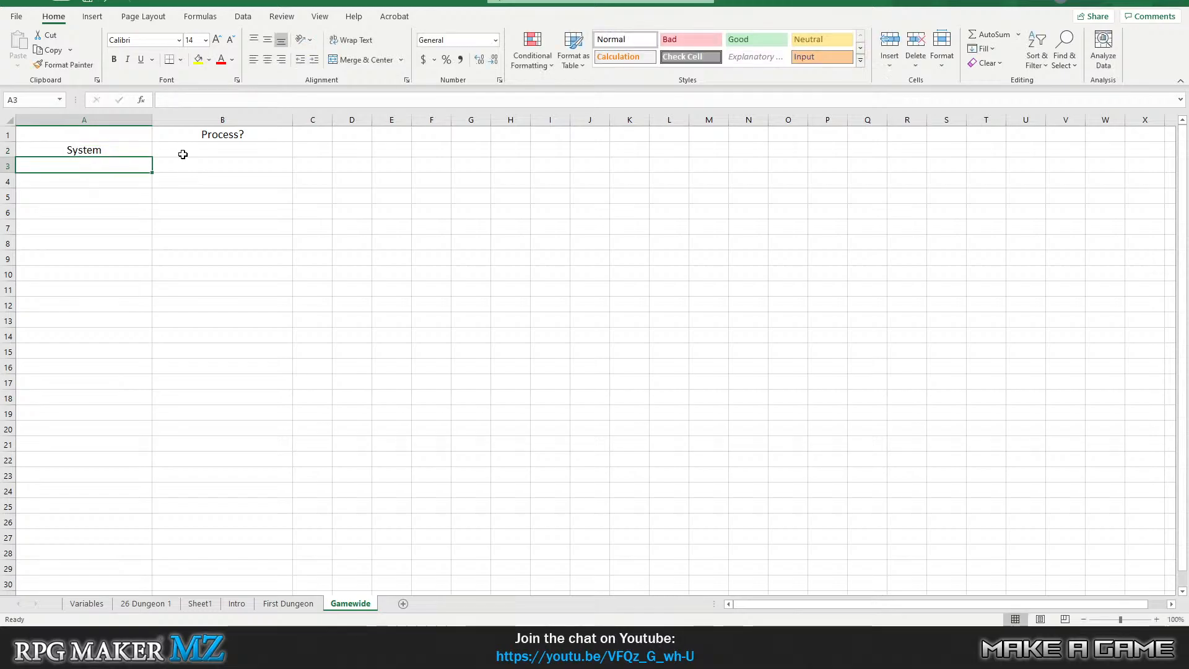
List "Encounter System" in A3 under the System heading with a process value of 95%.
{"action": "key", "text": "Right"}
{"action": "key", "text": "Left"}
{"action": "type", "text": "E"}
{"action": "key", "text": "BackSpace"}
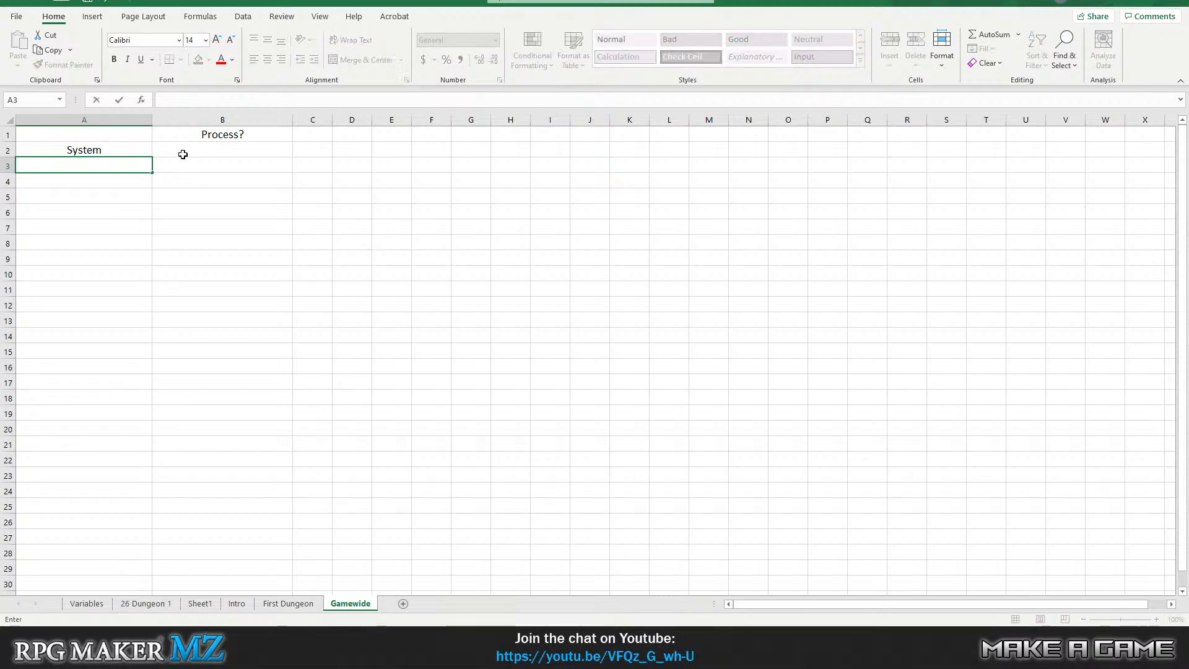
{"action": "type", "text": "Encounter System"}
{"action": "key", "text": "Tab"}
{"action": "type", "text": "95%"}
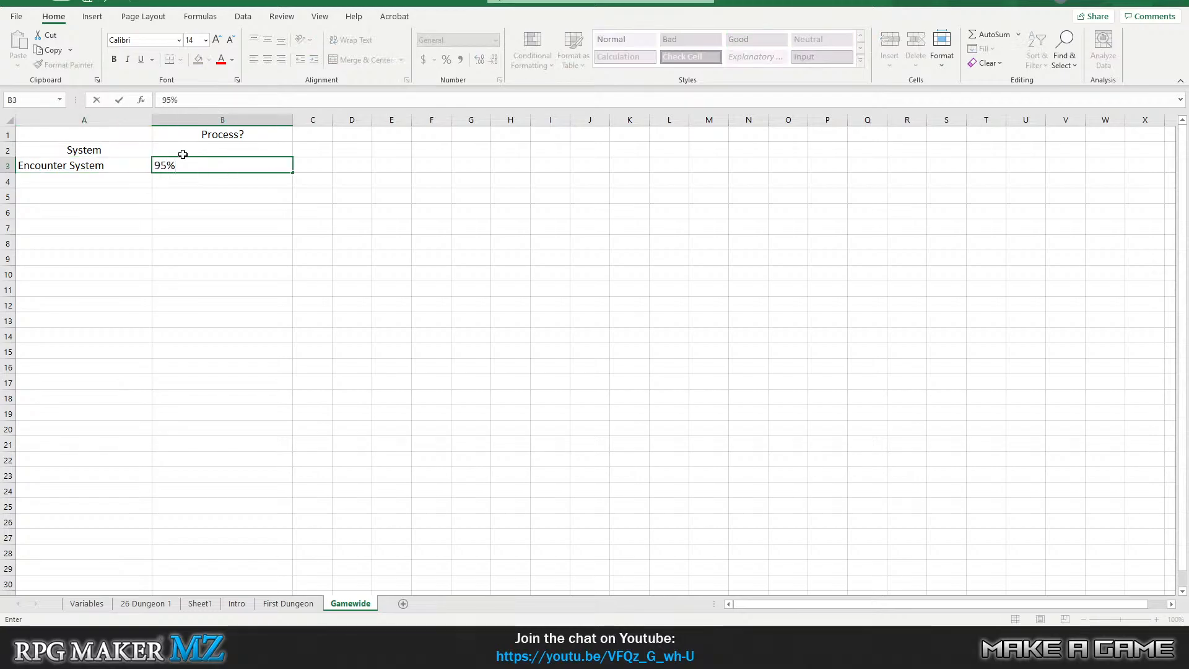
{"action": "key", "text": "Return"}
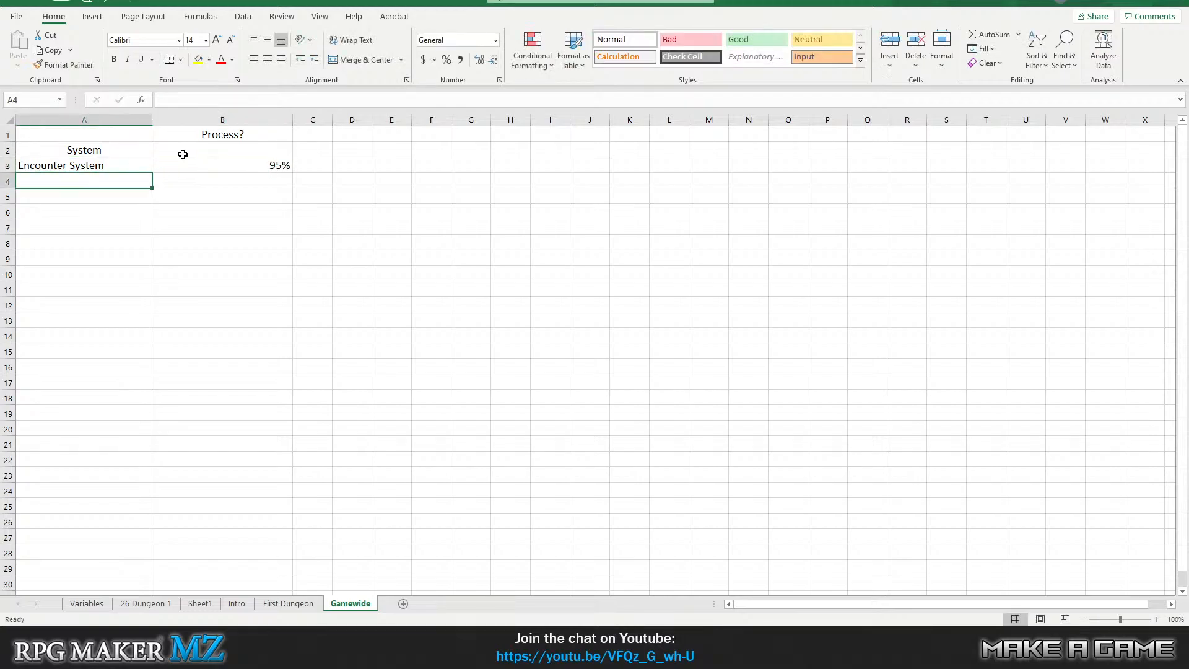
Add "Menus" in A4 below Encounter System with a process value of 0%.
{"action": "key", "text": "Up"}
{"action": "key", "text": "Right"}
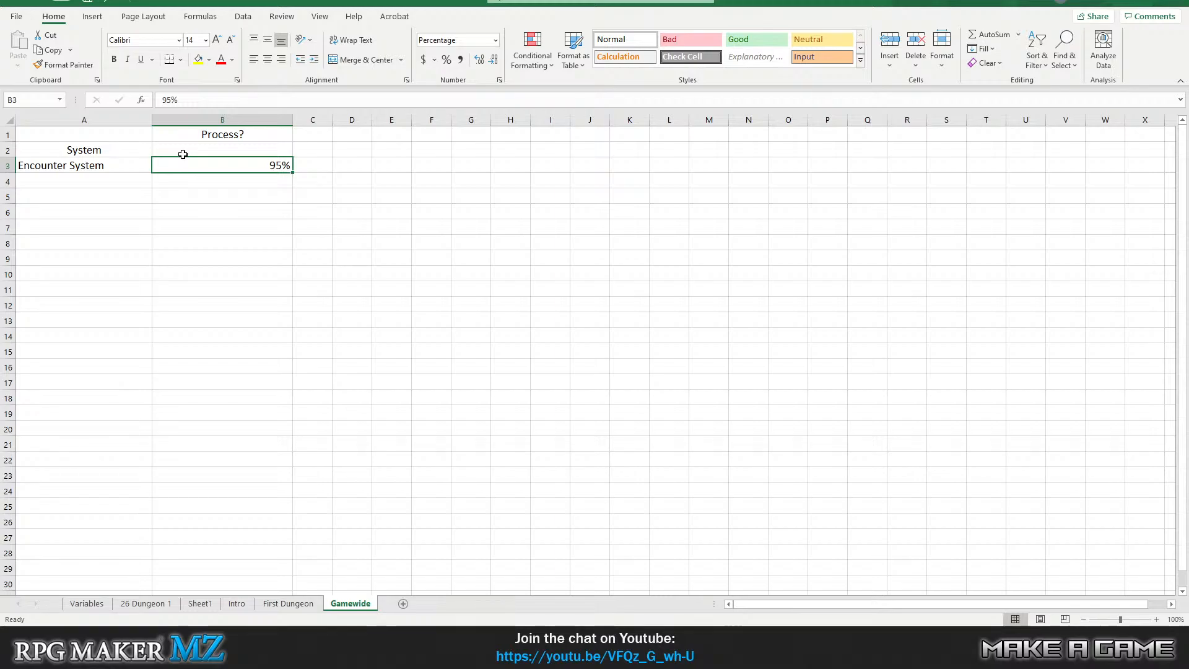
{"action": "key", "text": "Left"}
{"action": "key", "text": "Down"}
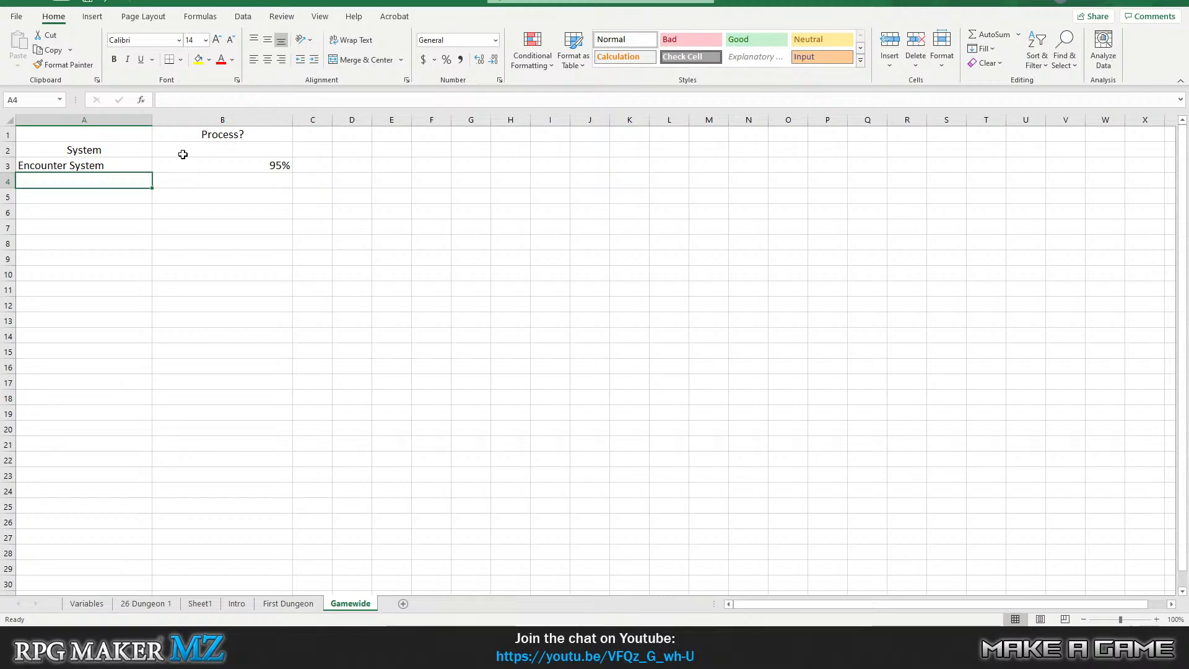
{"action": "type", "text": "Menus"}
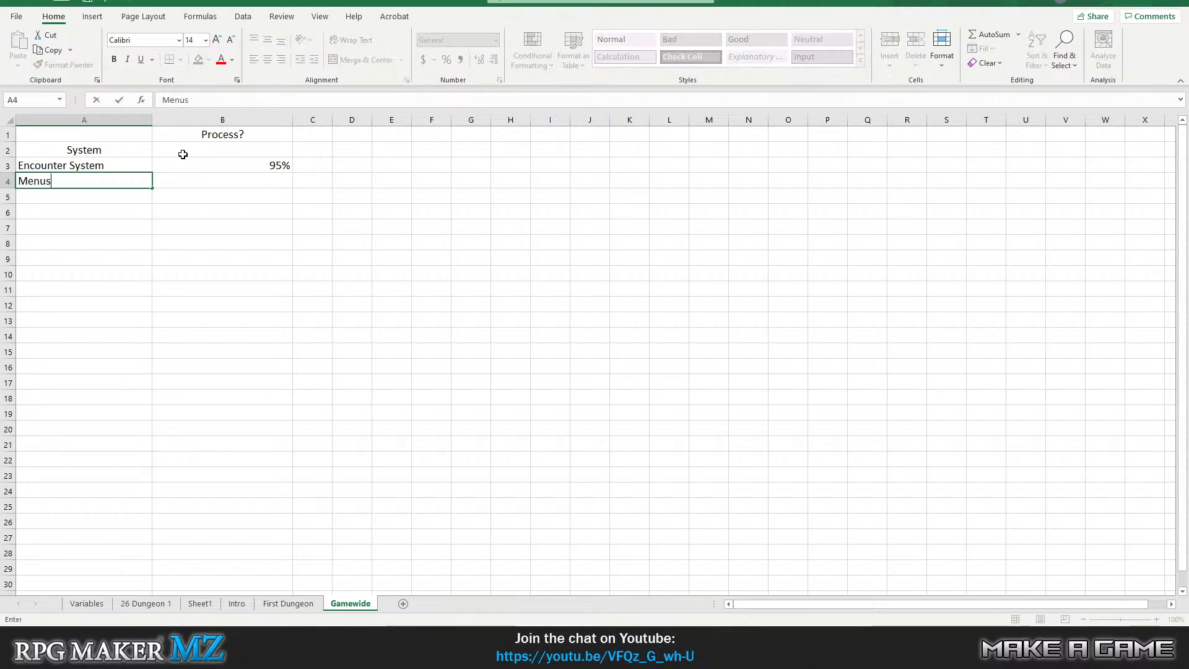
{"action": "key", "text": "Tab"}
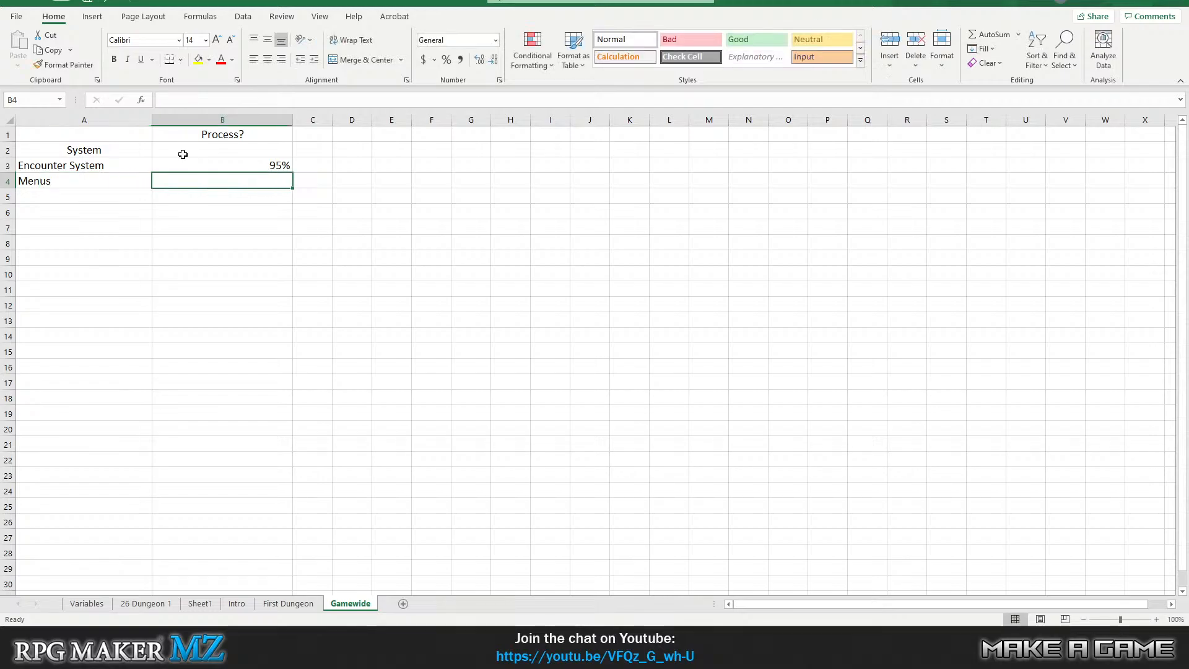
{"action": "type", "text": "0"}
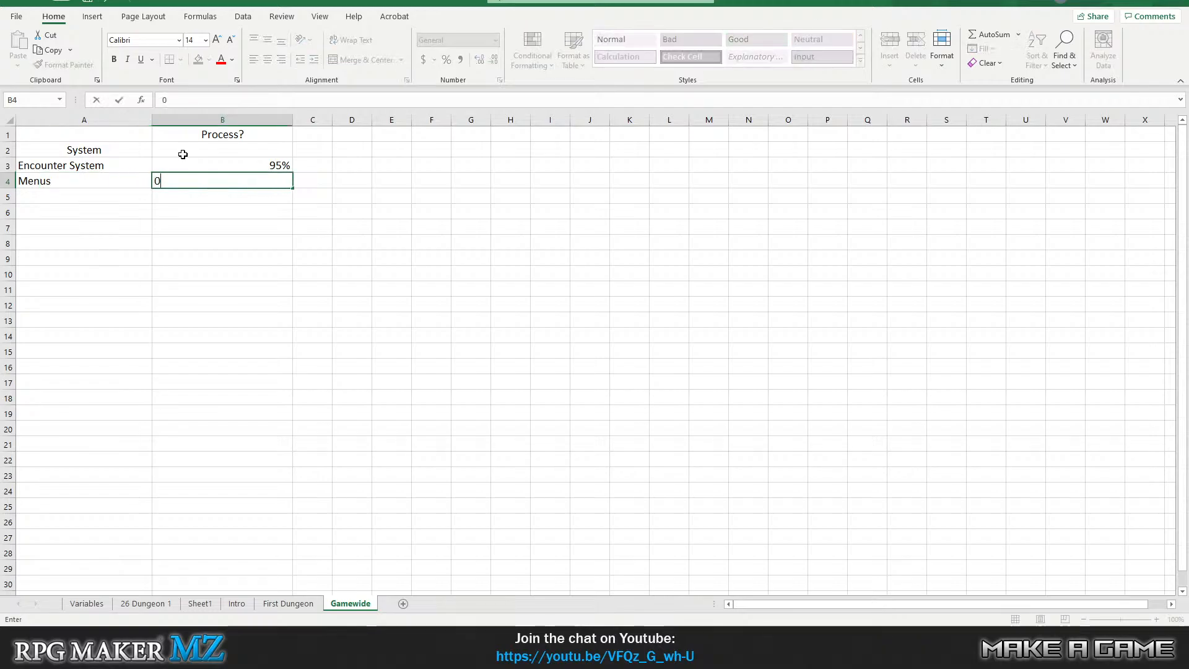
{"action": "key", "text": "Return"}
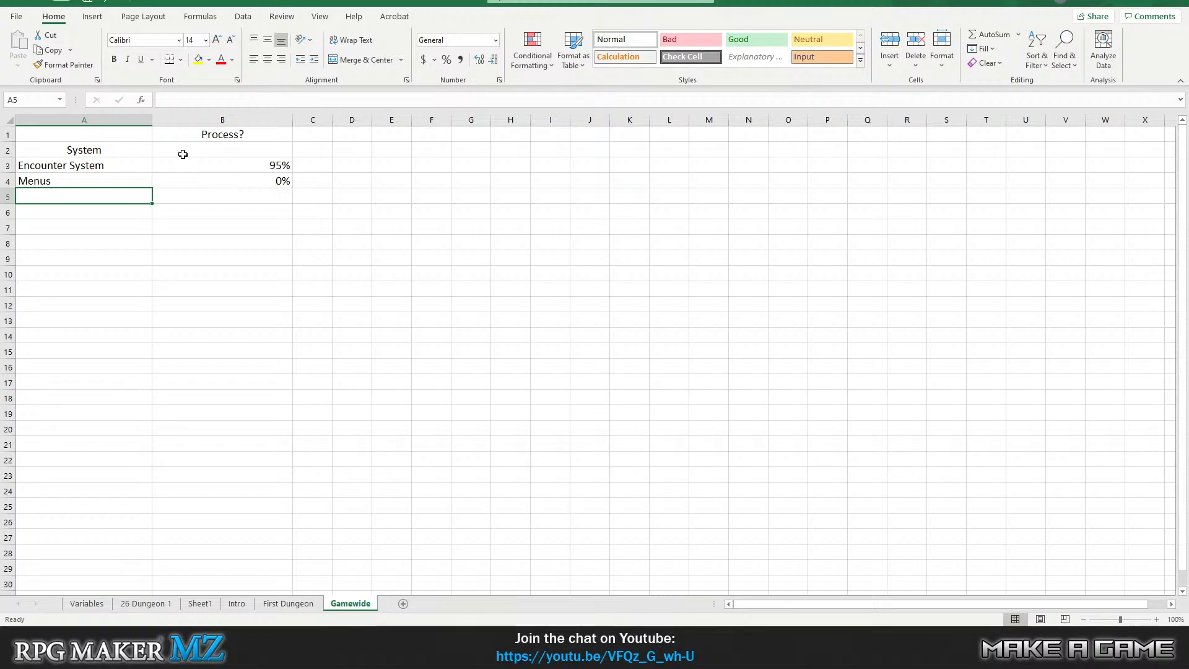
Add "Battle System" in A5 below Menus with a process value of 5%.
{"action": "type", "text": "Battle Syse"}
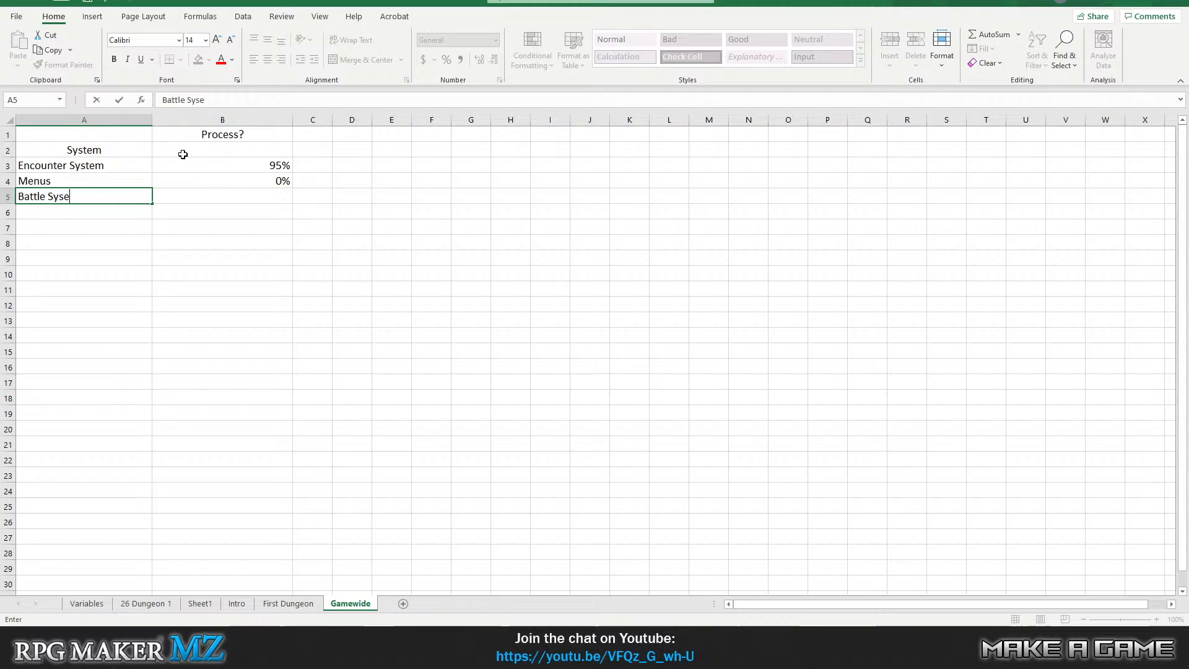
{"action": "key", "text": "BackSpace"}
{"action": "type", "text": "tem"}
{"action": "key", "text": "Tab"}
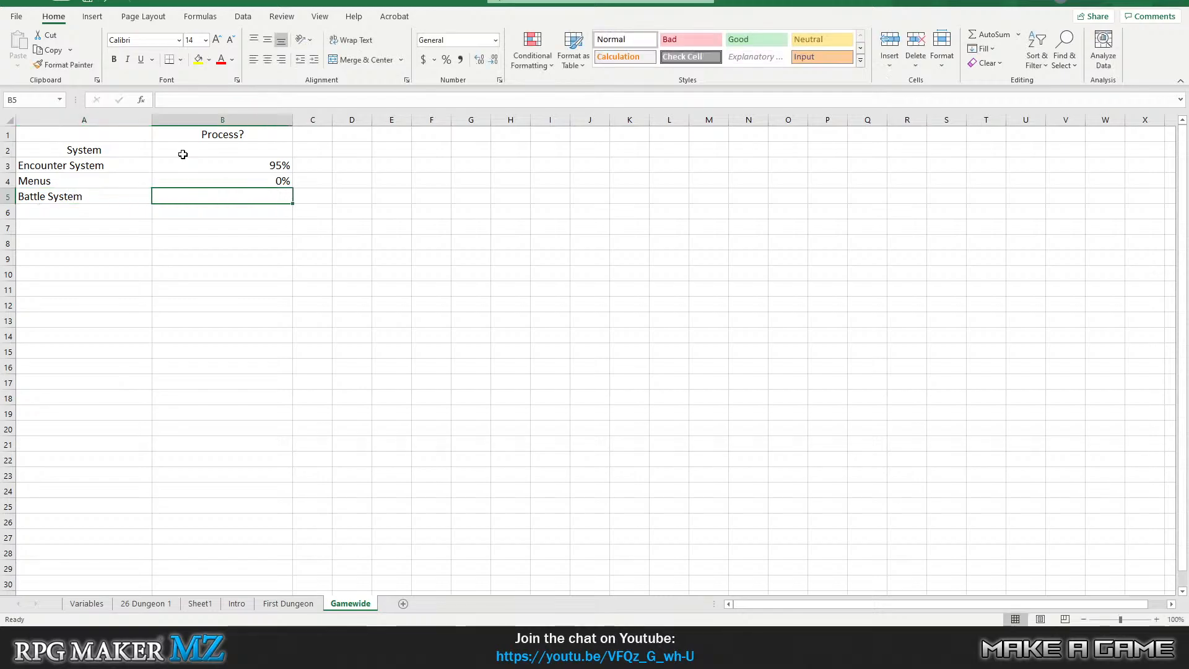
{"action": "type", "text": "5%"}
{"action": "key", "text": "Return"}
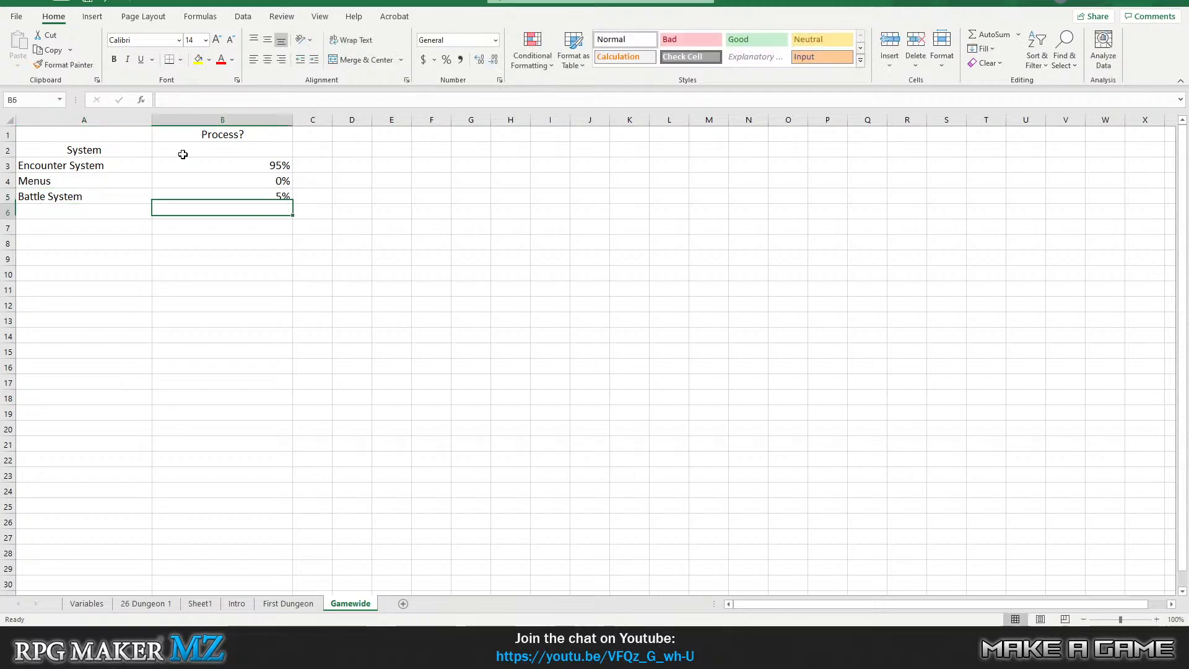
List "Wren Skills" in A6 and "Oliver Skills" in A7 below Battle System.
{"action": "key", "text": "Left"}
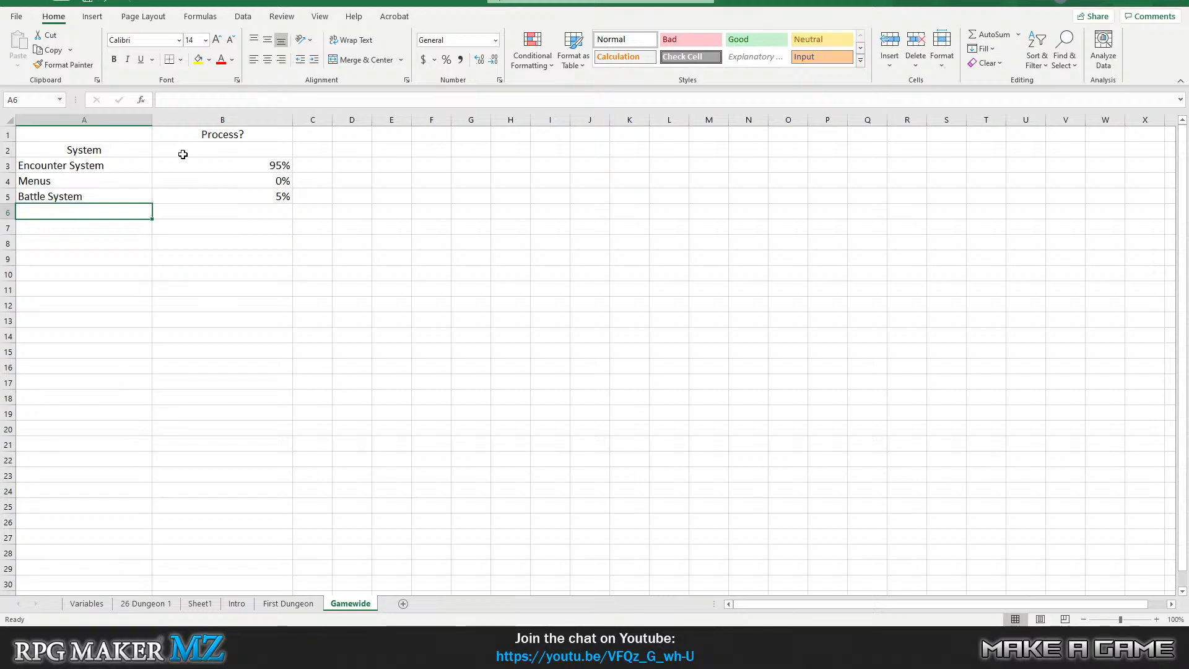
{"action": "key", "text": "Up"}
{"action": "key", "text": "Down"}
{"action": "type", "text": "Wren"}
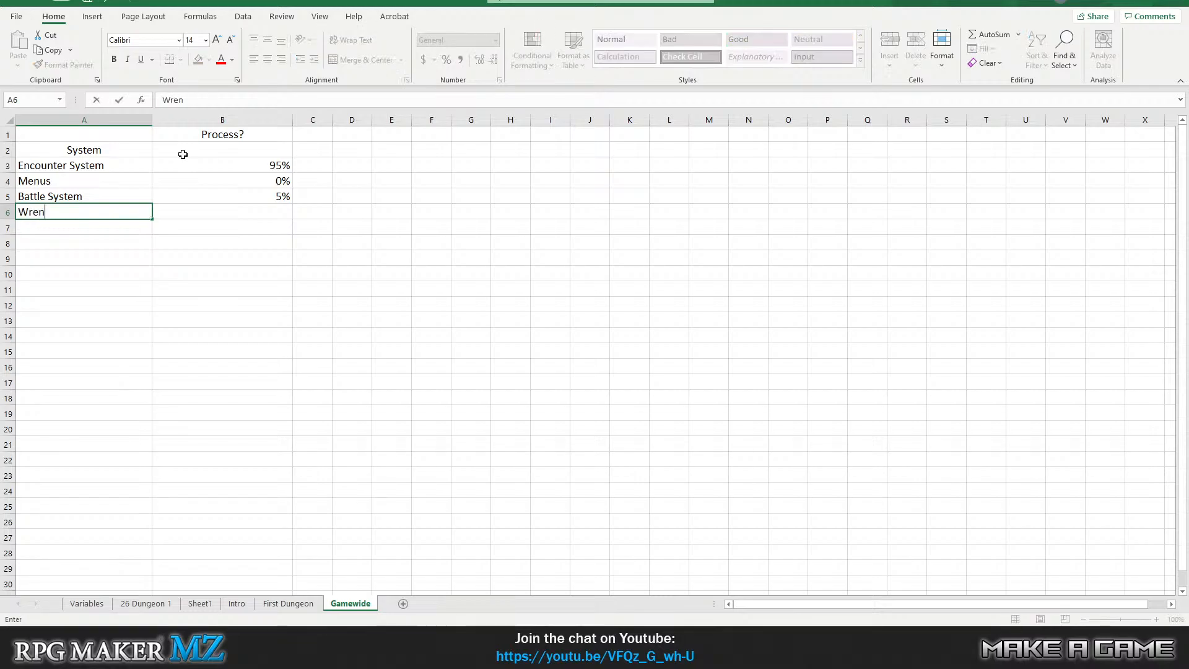
{"action": "key", "text": "Return"}
{"action": "type", "text": "Oliver"}
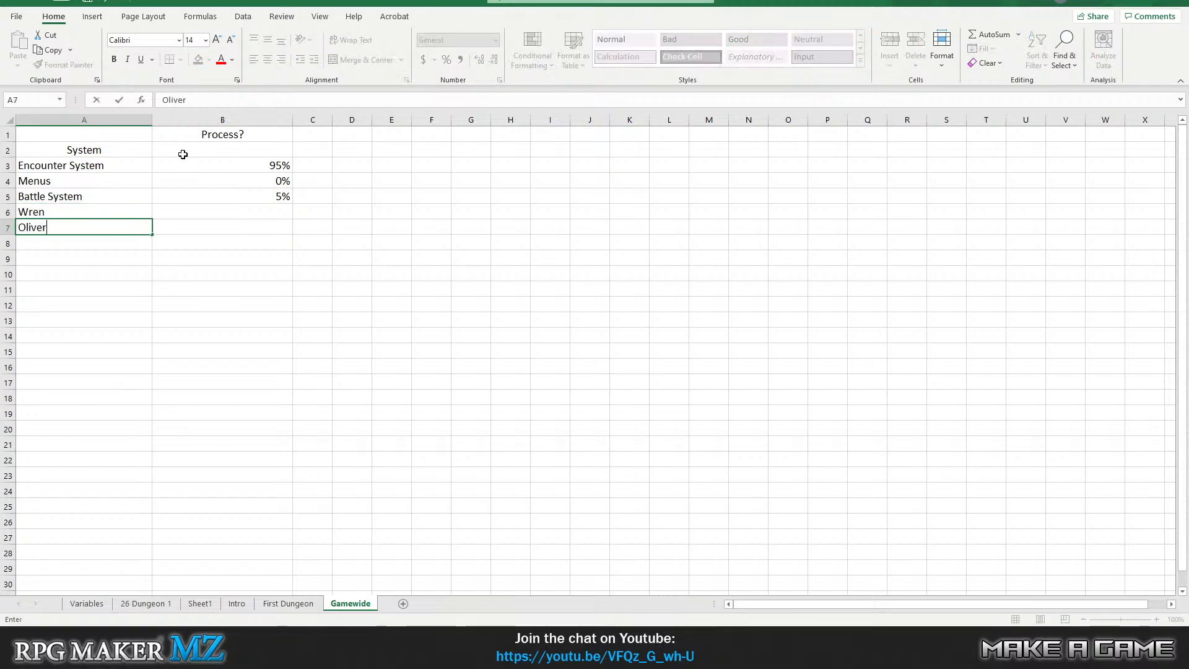
{"action": "key", "text": "Up"}
{"action": "left_click", "coordinate": [259, 100]}
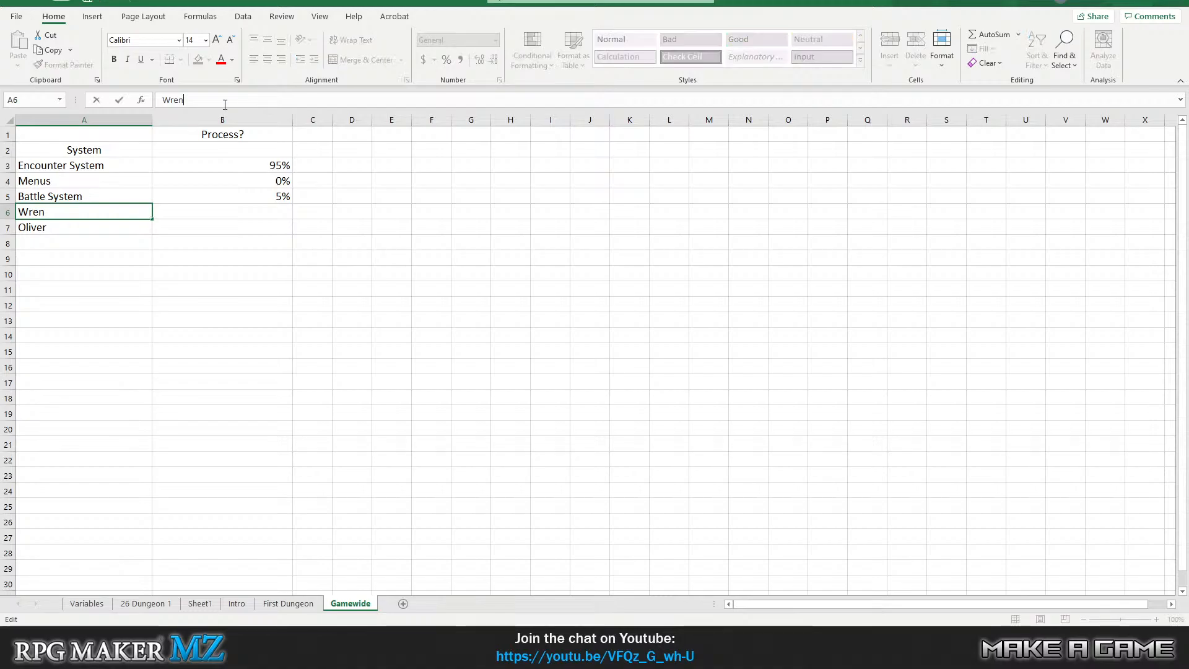
{"action": "type", "text": "Skills"}
{"action": "left_click", "coordinate": [130, 230]}
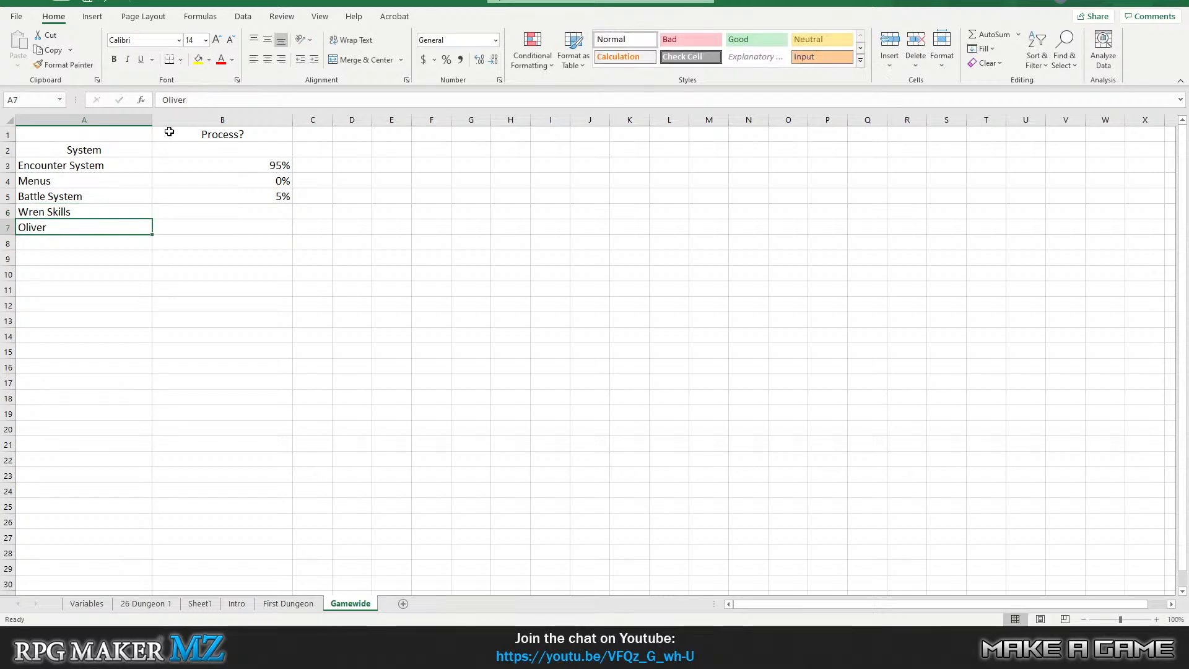
{"action": "left_click", "coordinate": [208, 100]}
{"action": "type", "text": "Ski"}
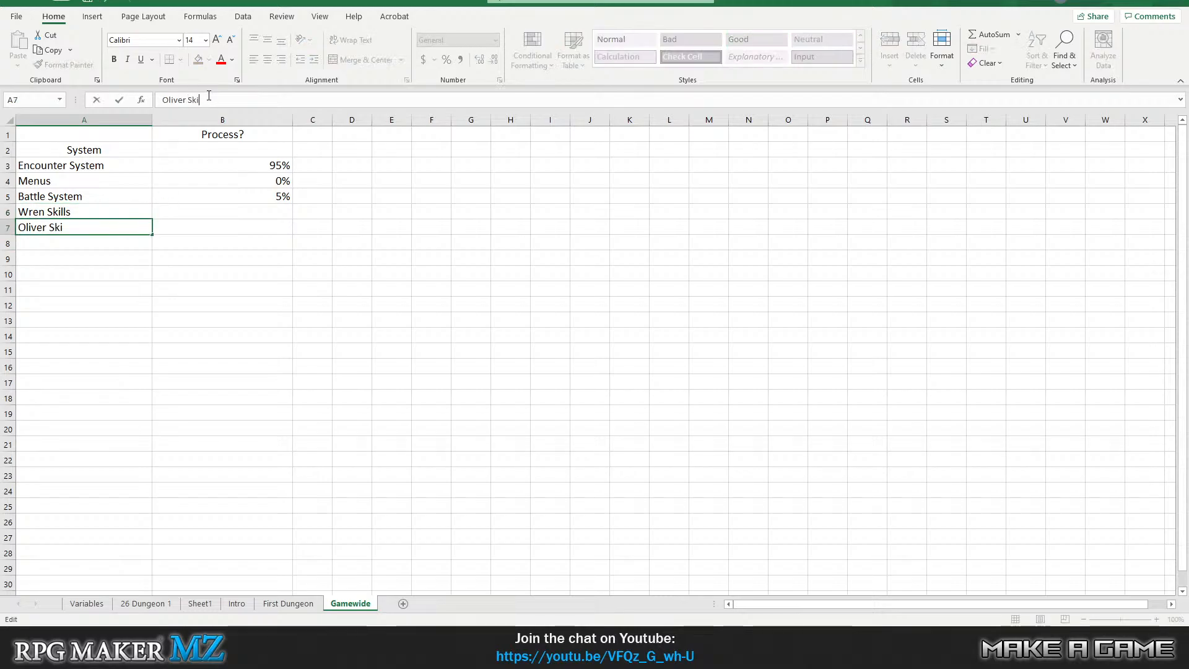
{"action": "type", "text": "ls"}
{"action": "key", "text": "Left"}
{"action": "type", "text": "l"}
Enter process values of 25% for Wren Skills and 0% for Oliver Skills.
{"action": "left_click", "coordinate": [267, 222]}
{"action": "left_click", "coordinate": [245, 206]}
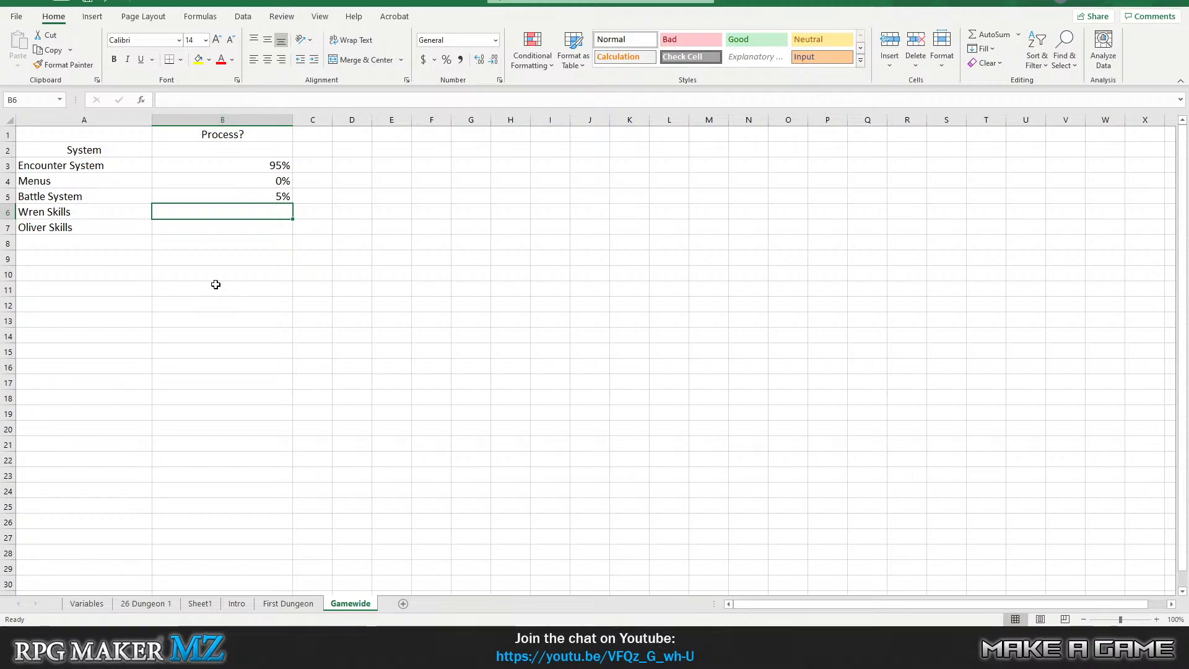
{"action": "type", "text": "25%"}
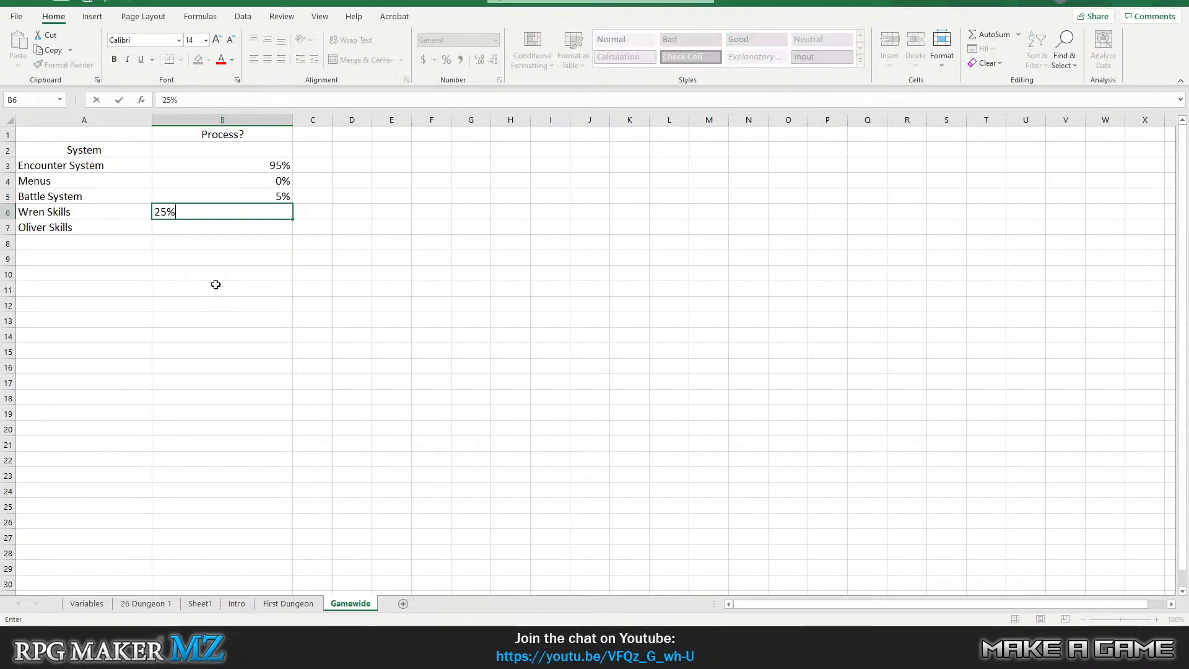
{"action": "key", "text": "Return"}
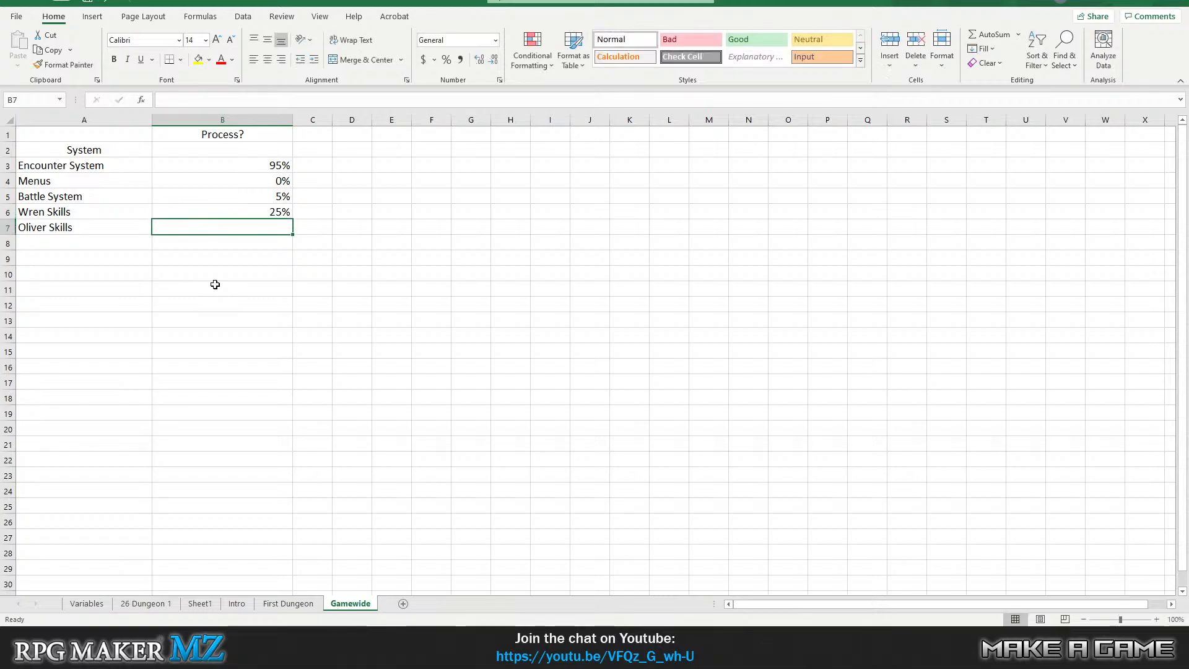
{"action": "type", "text": "0%"}
{"action": "key", "text": "Return"}
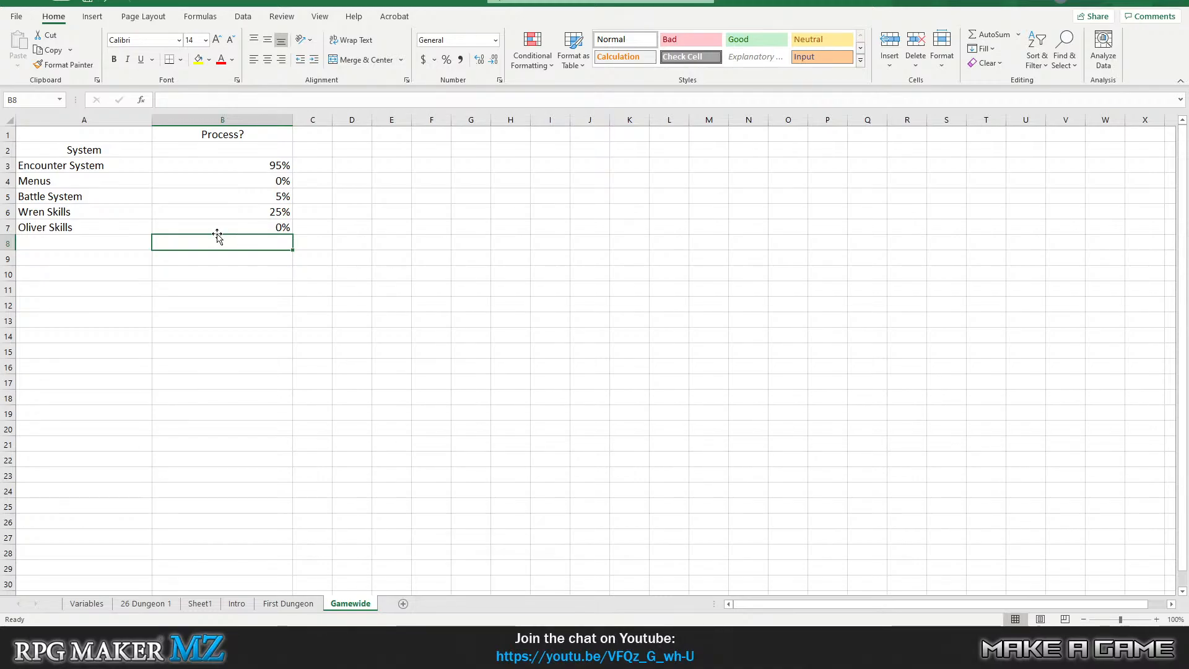
On the First Dungeon sheet, add the cutscene "Meet Oliver" in A13 with a process value of 0%.
{"action": "left_click", "coordinate": [90, 241]}
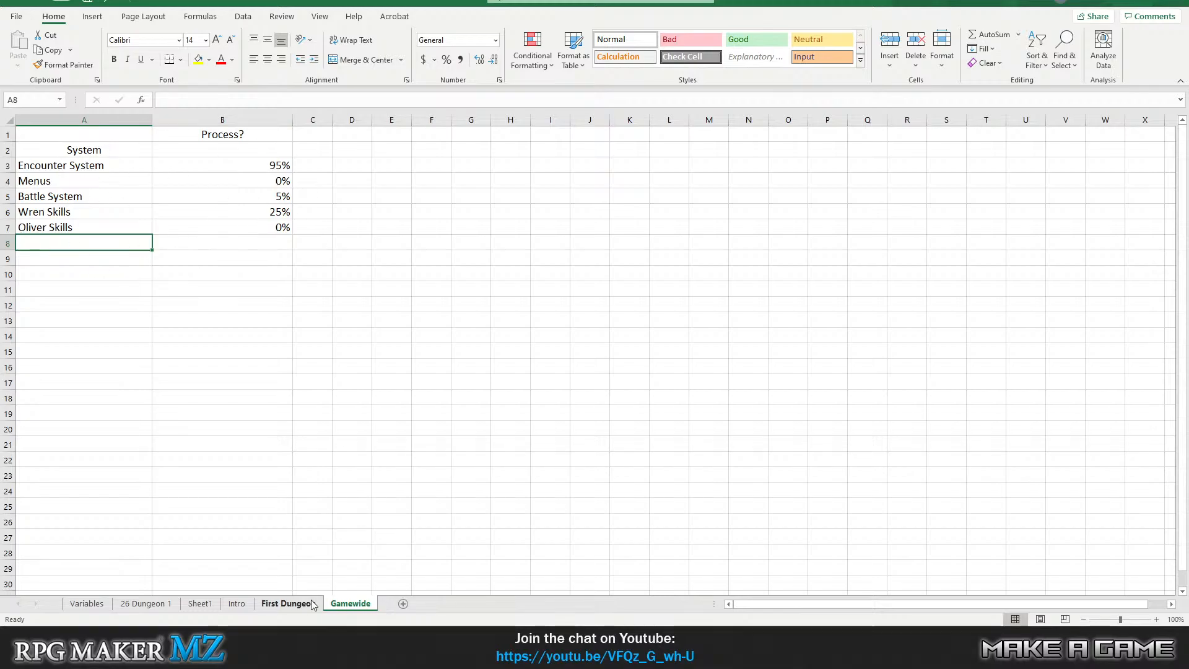
{"action": "left_click", "coordinate": [286, 603]}
{"action": "left_click", "coordinate": [64, 319]}
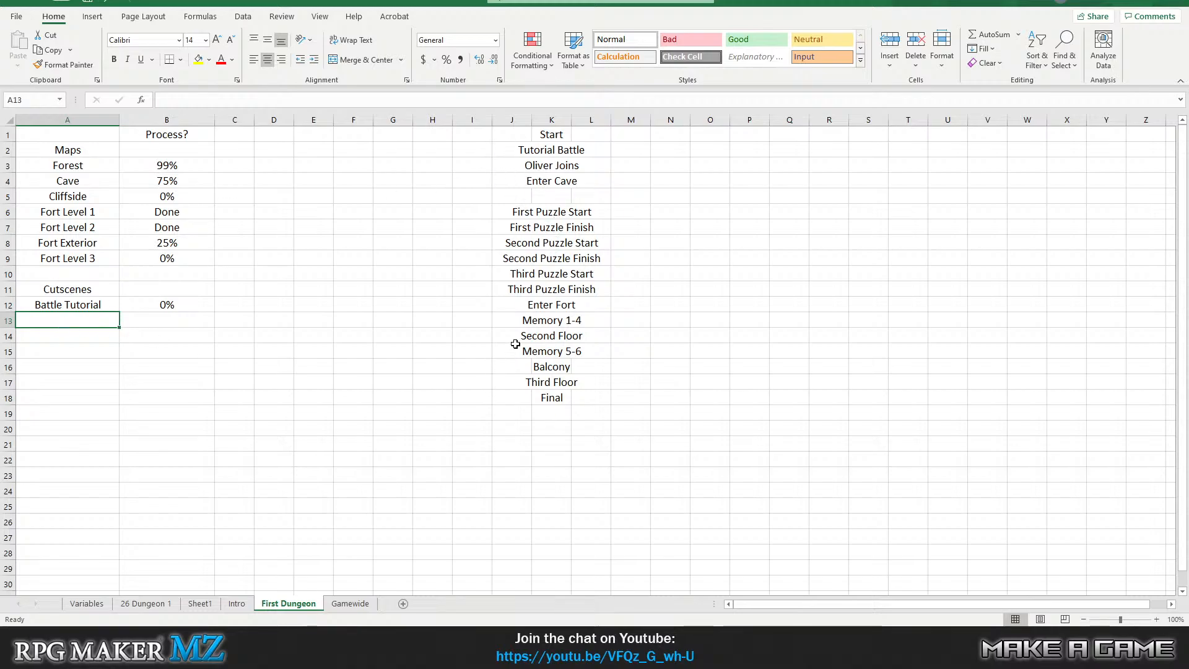
{"action": "type", "text": "Meet Oliver"}
{"action": "key", "text": "Tab"}
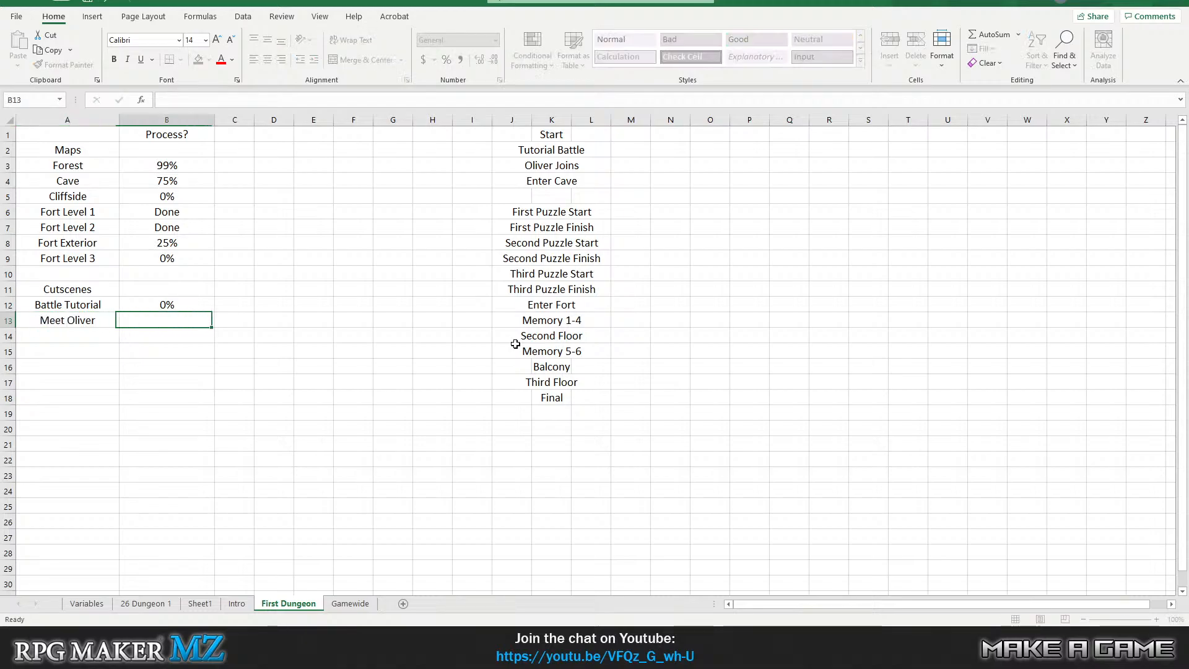
{"action": "type", "text": "0%"}
{"action": "key", "text": "Return"}
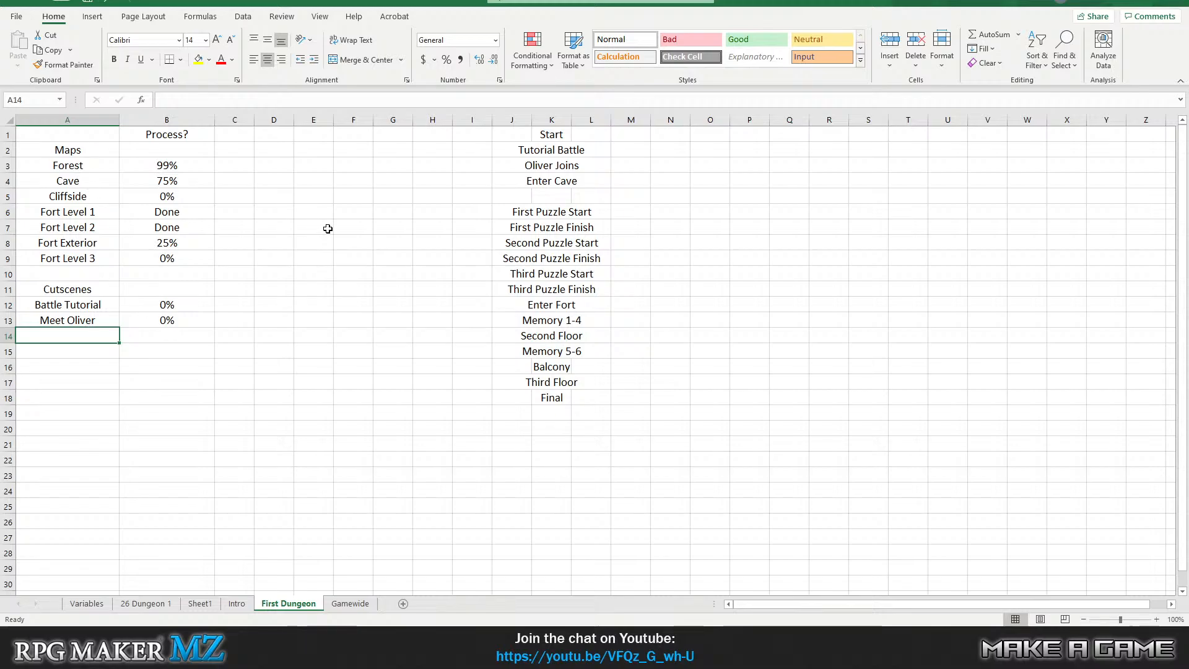
Add the cutscene "Into Cave" in A14 below Meet Oliver with a process value of 0%.
{"action": "type", "text": "Into Cave"}
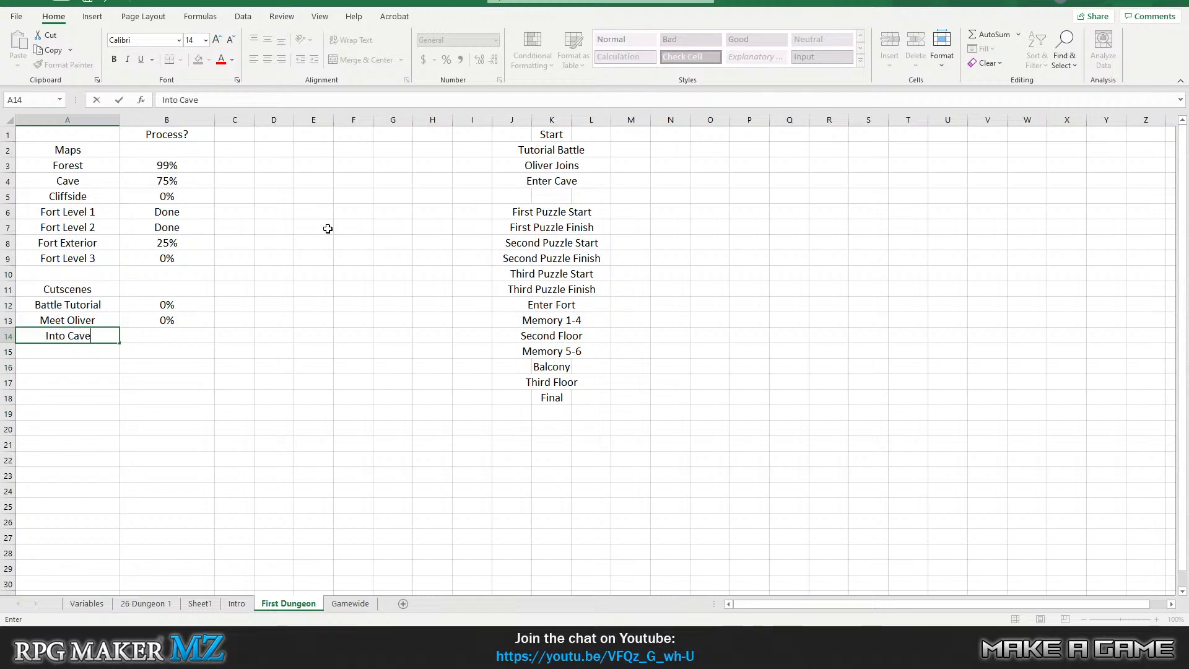
{"action": "key", "text": "Tab"}
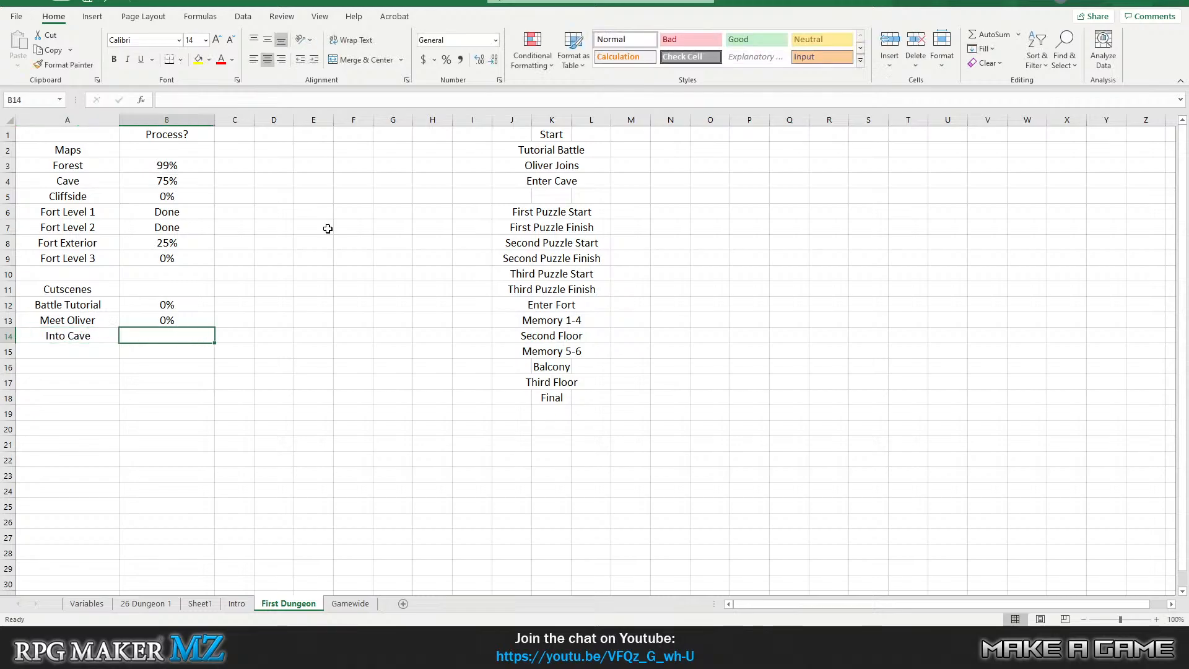
{"action": "type", "text": "0%"}
{"action": "key", "text": "Return"}
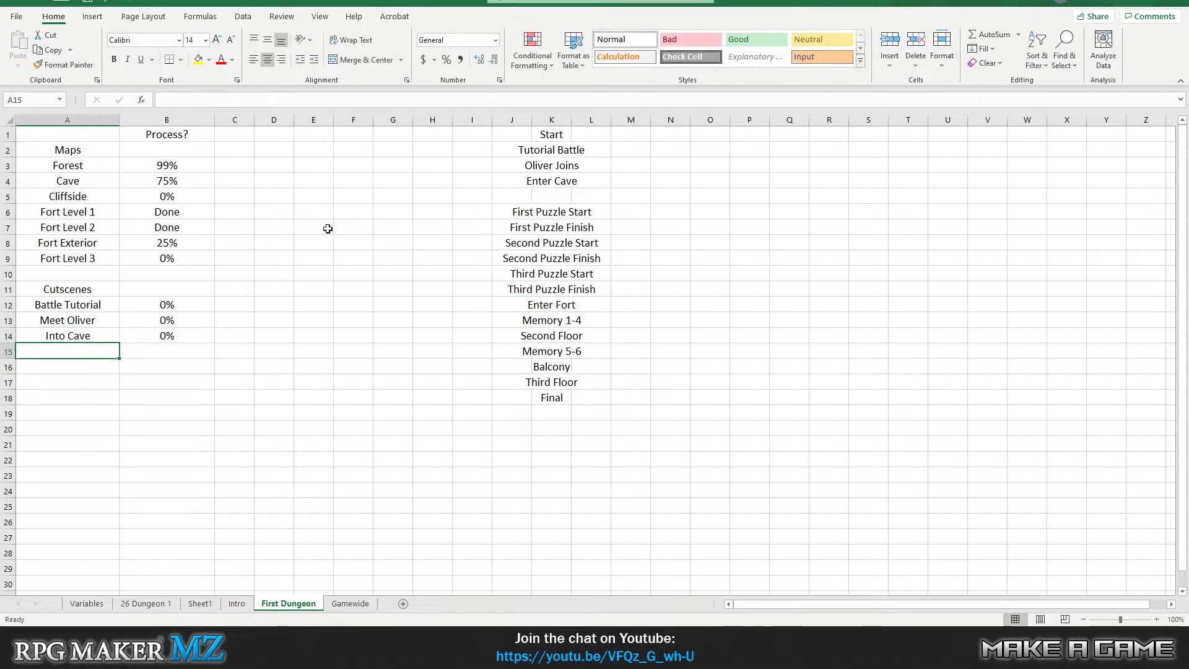
Switch to RPG Maker MZ and look over the Cavern map's layout, including its entrances and platforms.
{"action": "left_click", "coordinate": [527, 639]}
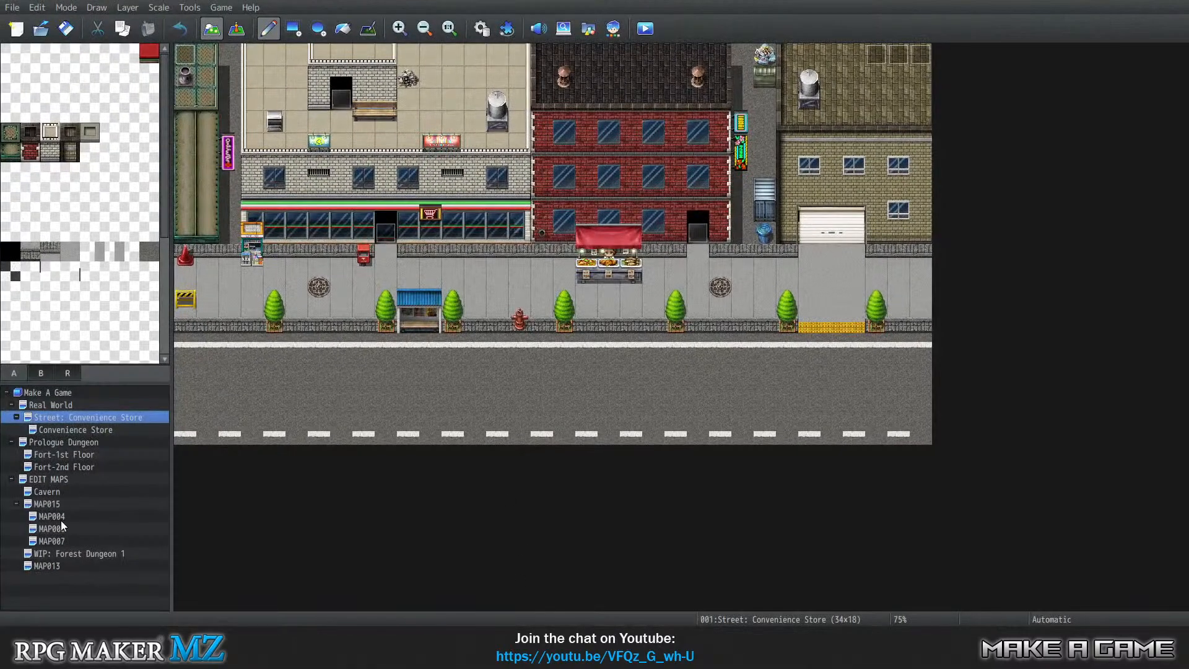
{"action": "left_click", "coordinate": [48, 491]}
{"action": "scroll", "coordinate": [579, 372], "scroll_direction": "down", "scroll_amount": 4}
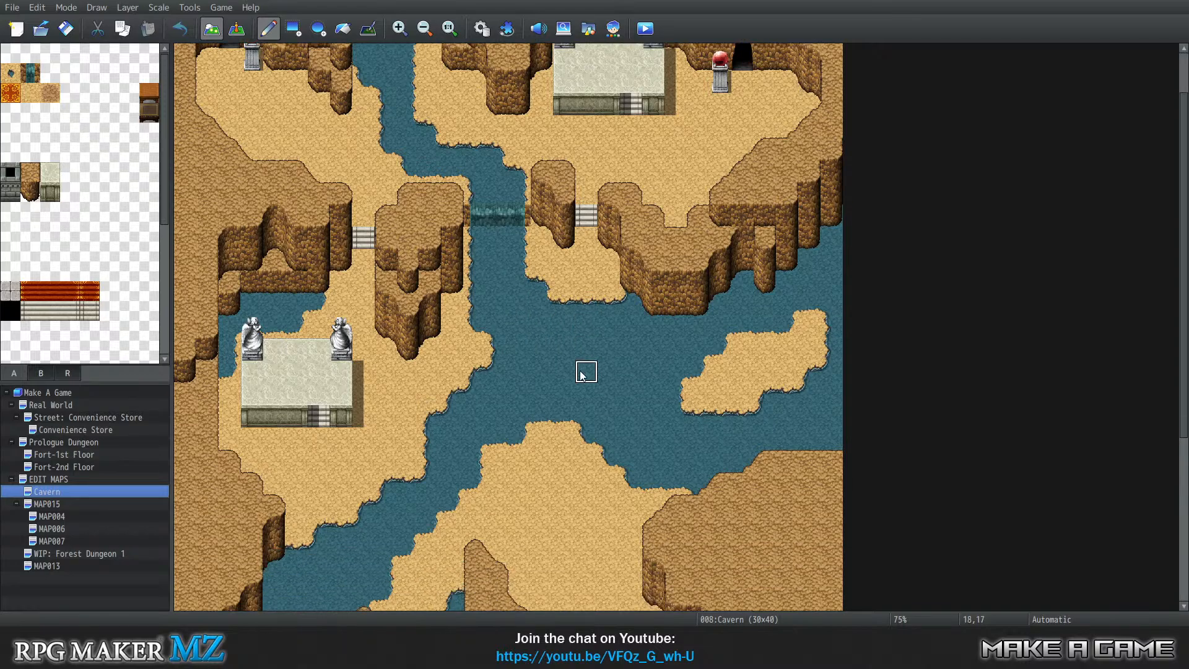
{"action": "scroll", "coordinate": [610, 378], "scroll_direction": "up", "scroll_amount": 5}
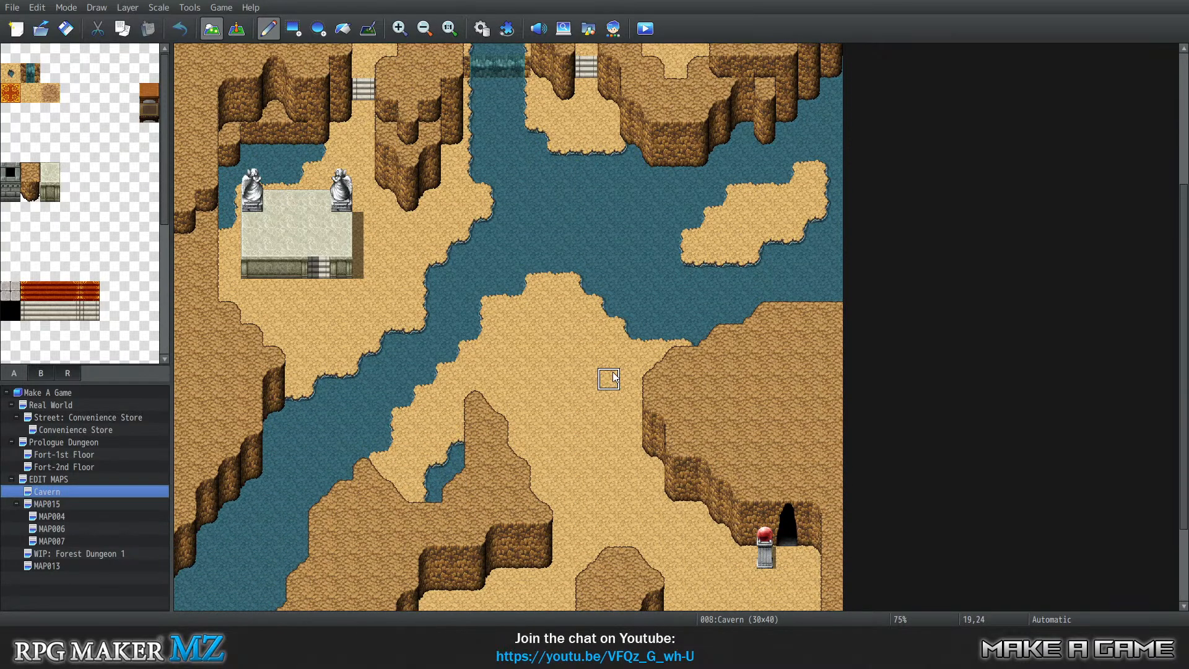
{"action": "scroll", "coordinate": [611, 380], "scroll_direction": "up", "scroll_amount": 3}
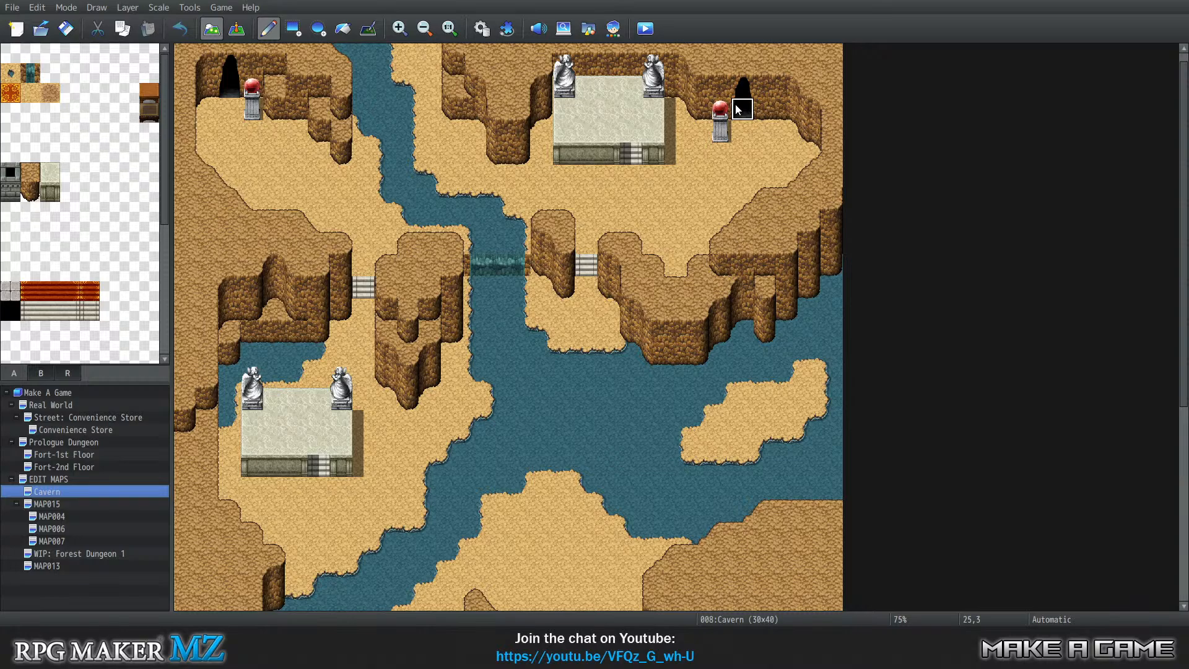
Compare the puzzle room layouts in MAP004, MAP006 and MAP007.
{"action": "left_click", "coordinate": [56, 516]}
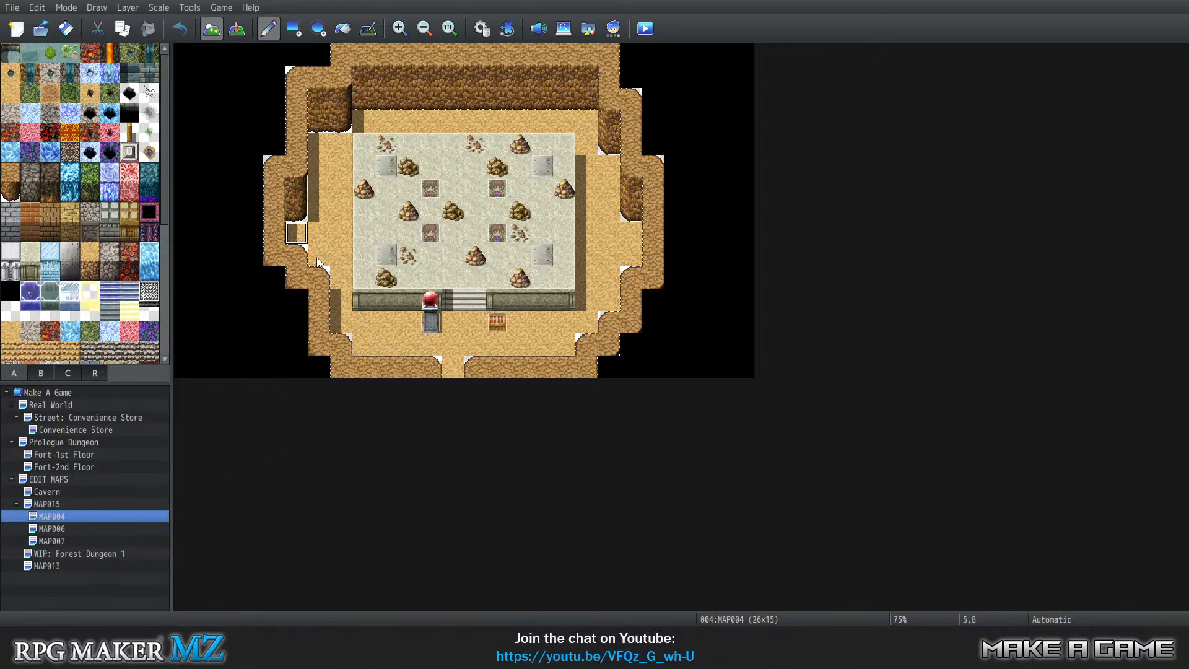
{"action": "left_click", "coordinate": [83, 527]}
{"action": "left_click", "coordinate": [85, 537]}
{"action": "left_click", "coordinate": [84, 529]}
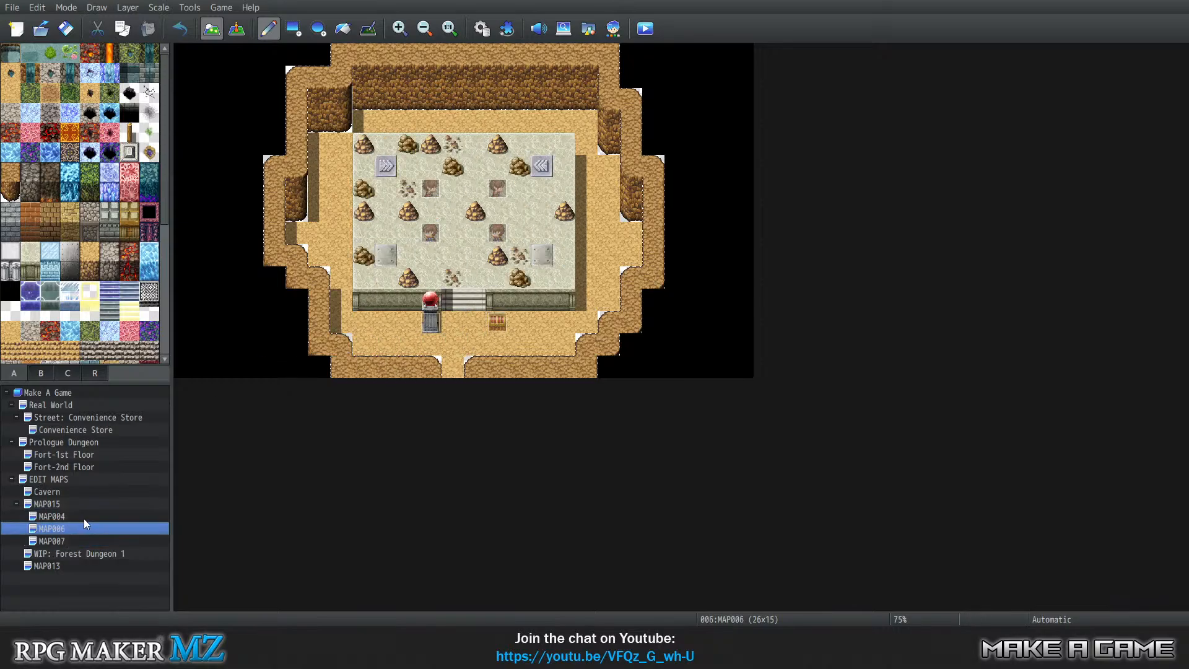
{"action": "left_click", "coordinate": [84, 517]}
{"action": "left_click", "coordinate": [84, 529]}
{"action": "left_click", "coordinate": [81, 539]}
{"action": "left_click", "coordinate": [76, 517]}
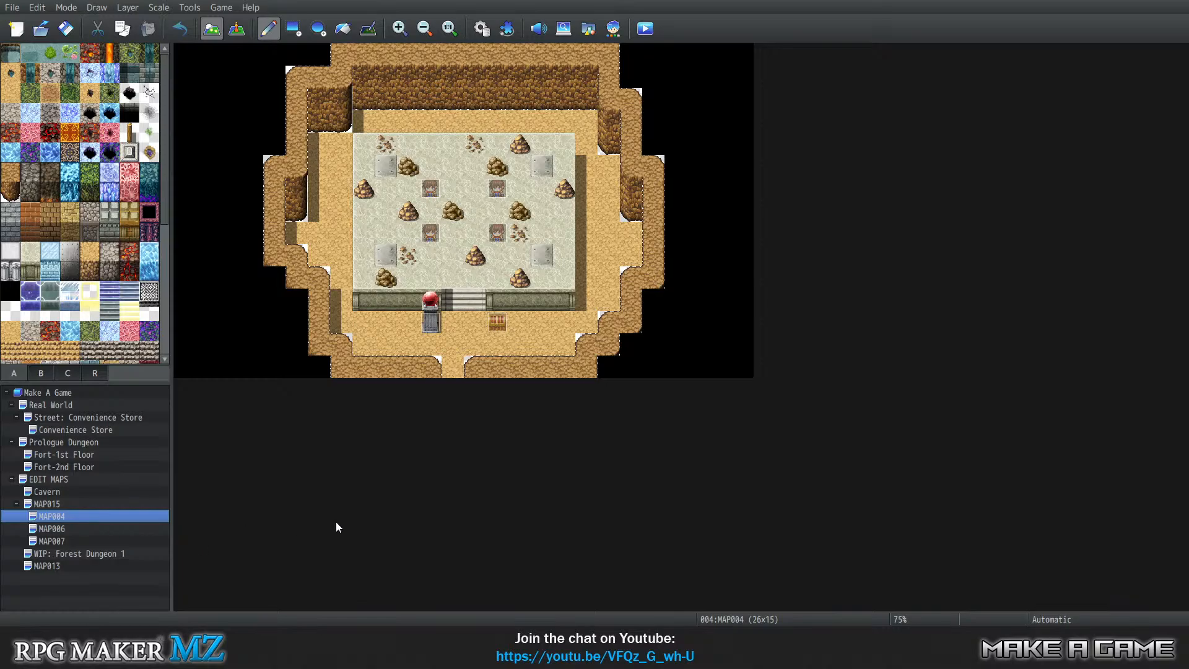
Switch back to the Excel First Dungeon sheet and insert three blank rows between the Cave and Cliffside maps.
{"action": "key", "text": "alt+Tab"}
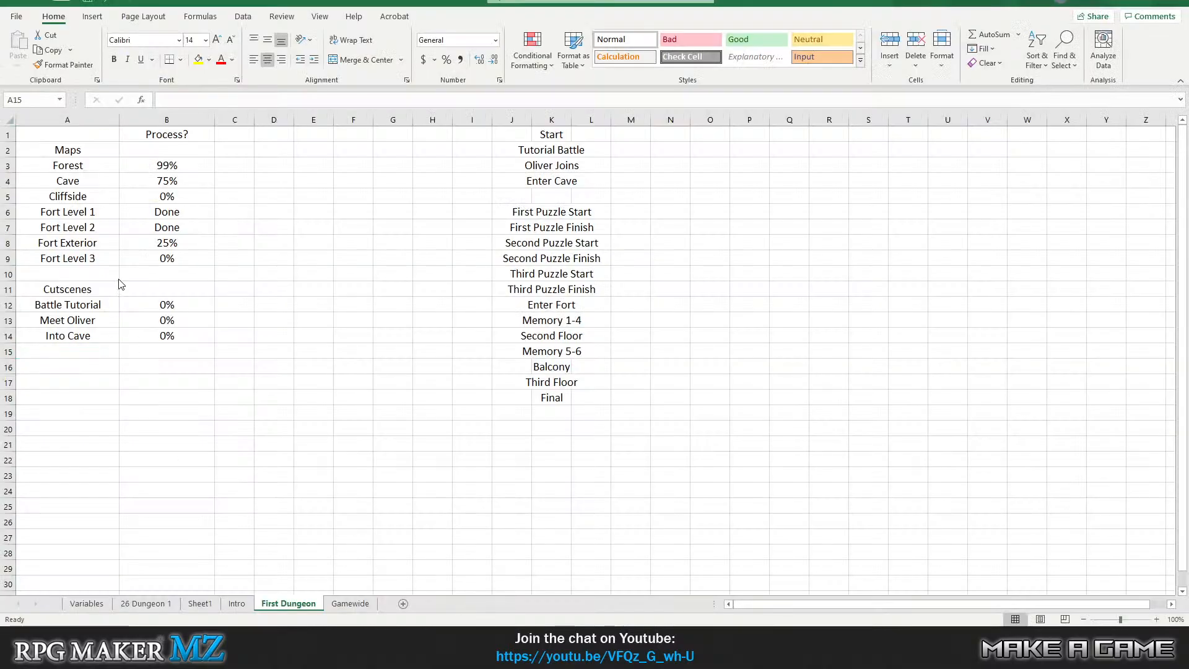
{"action": "right_click", "coordinate": [7, 197]}
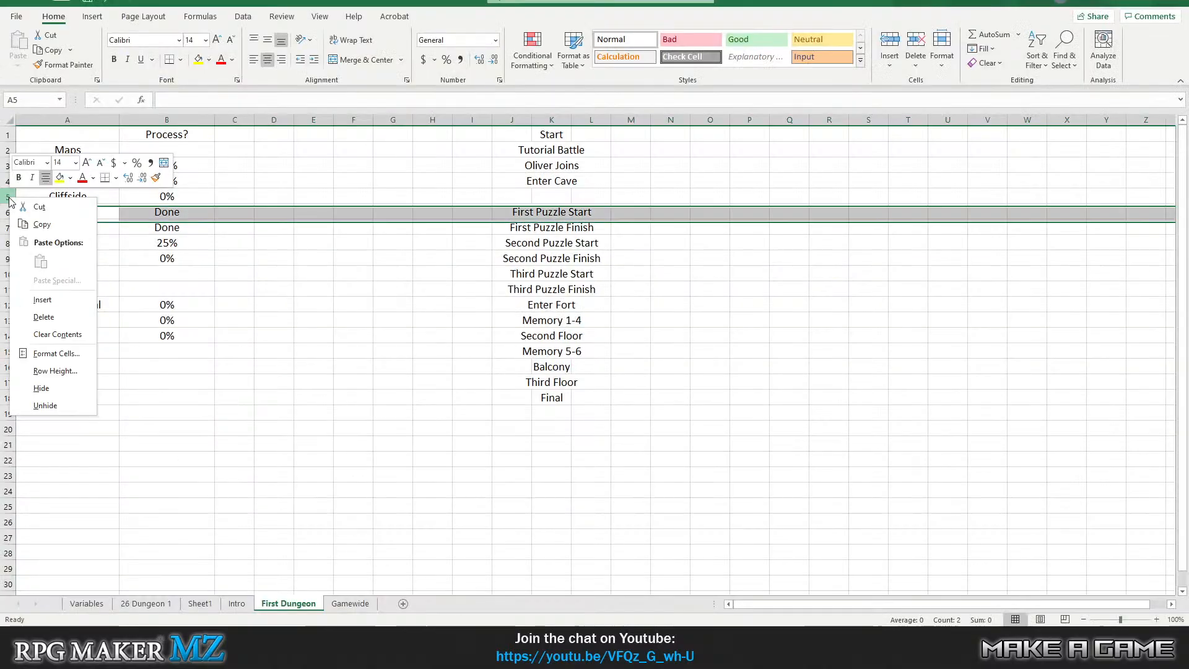
{"action": "left_click", "coordinate": [39, 300]}
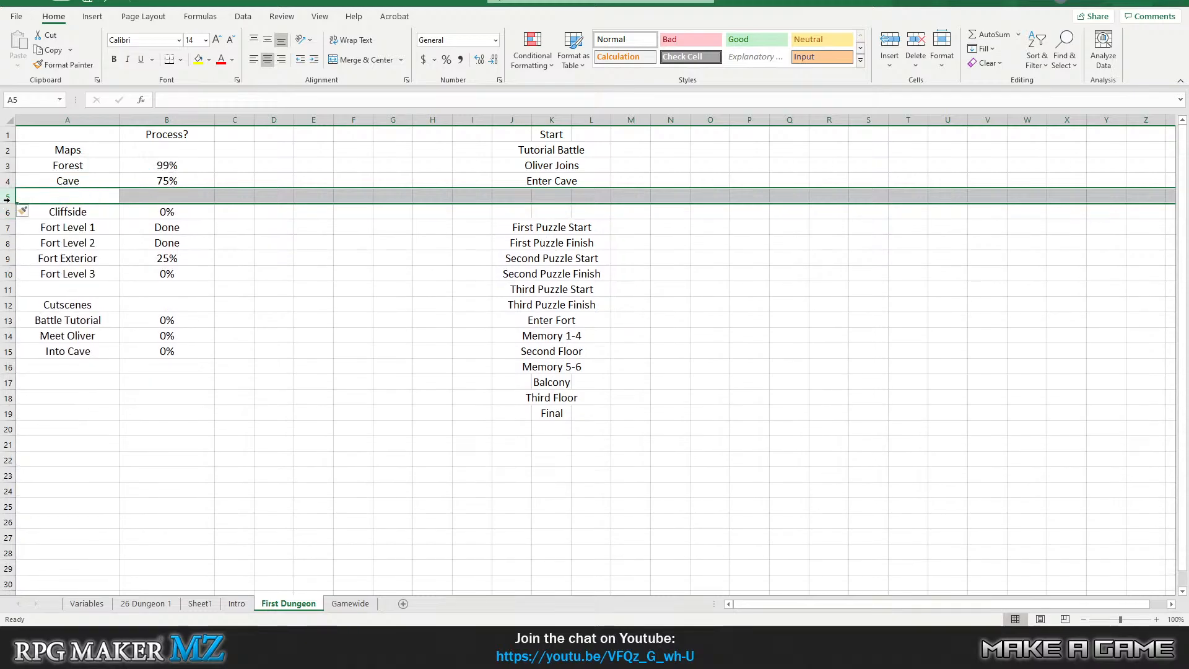
{"action": "right_click", "coordinate": [8, 212]}
{"action": "left_click", "coordinate": [39, 313]}
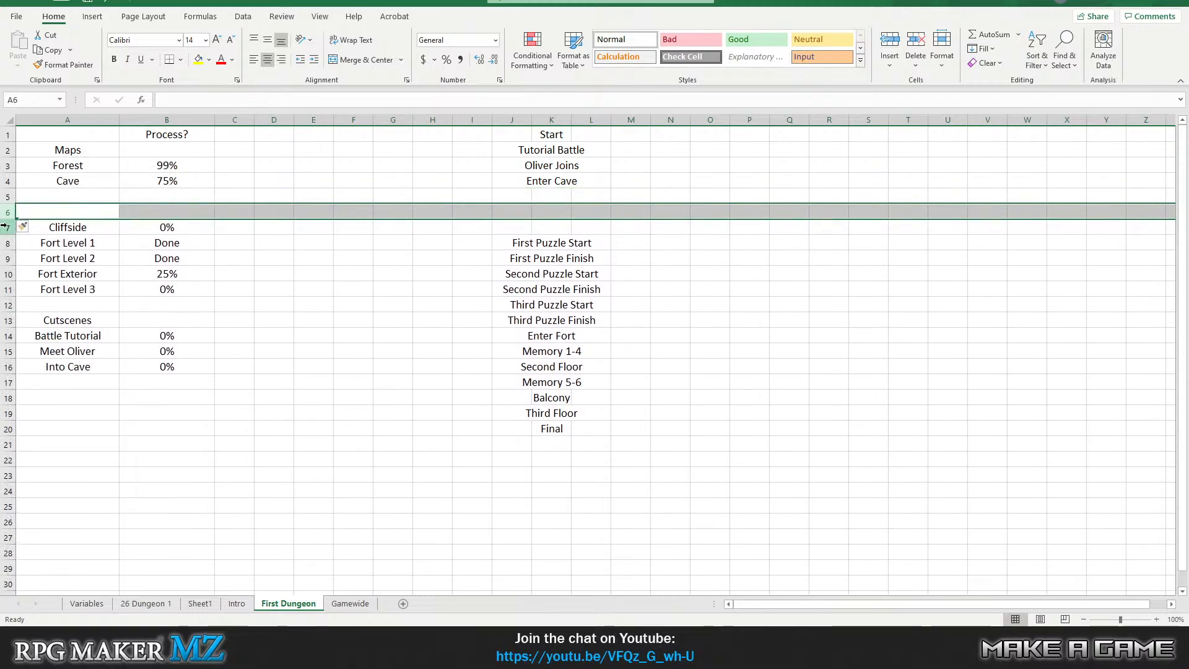
{"action": "right_click", "coordinate": [8, 227]}
{"action": "key", "text": "Escape"}
Enter the map name "Cave - Puzzle Room 1" in A5 below Cave.
{"action": "left_click", "coordinate": [75, 197]}
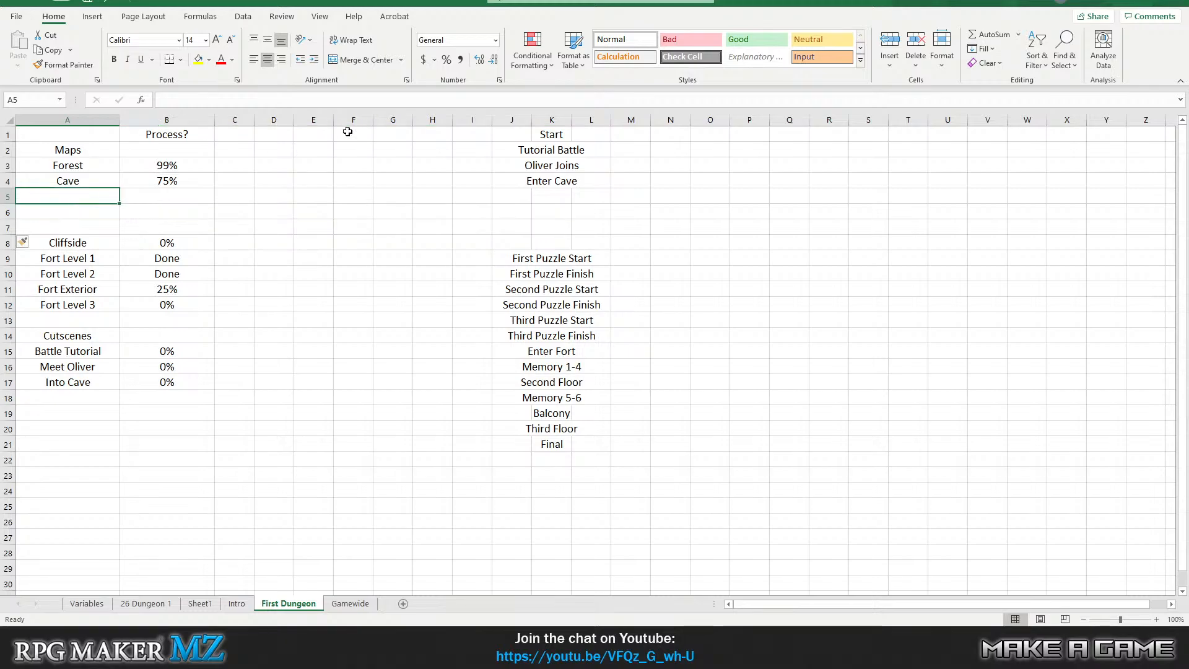
{"action": "type", "text": "Cave - "}
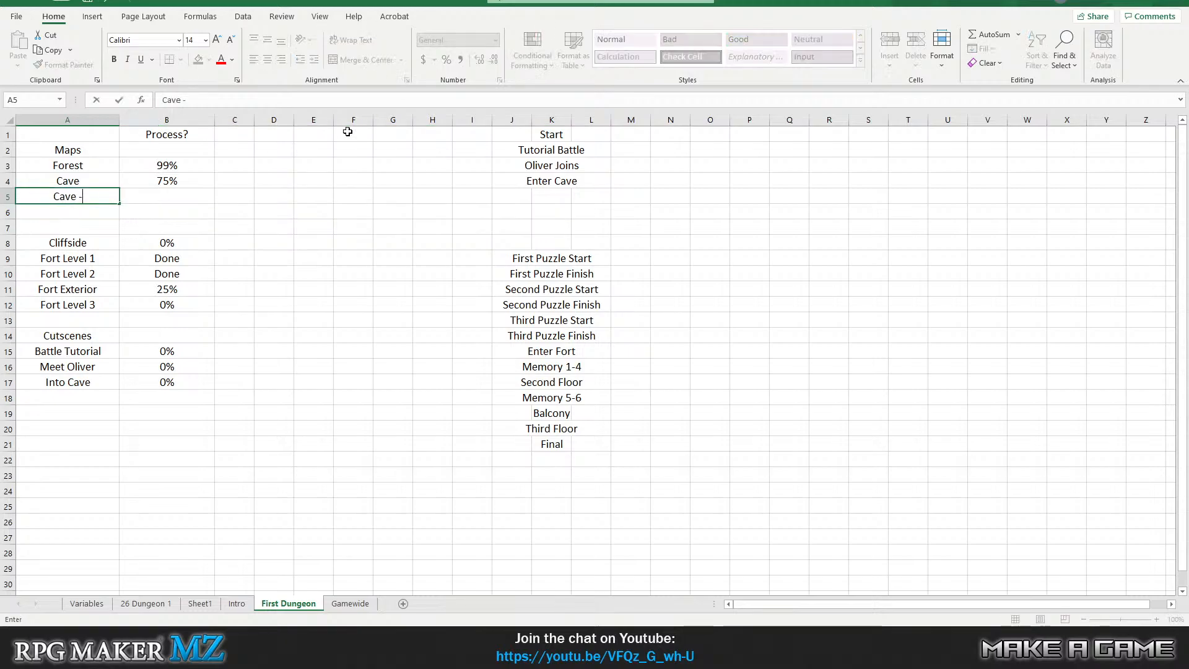
{"action": "type", "text": "Puzzle Room 1"}
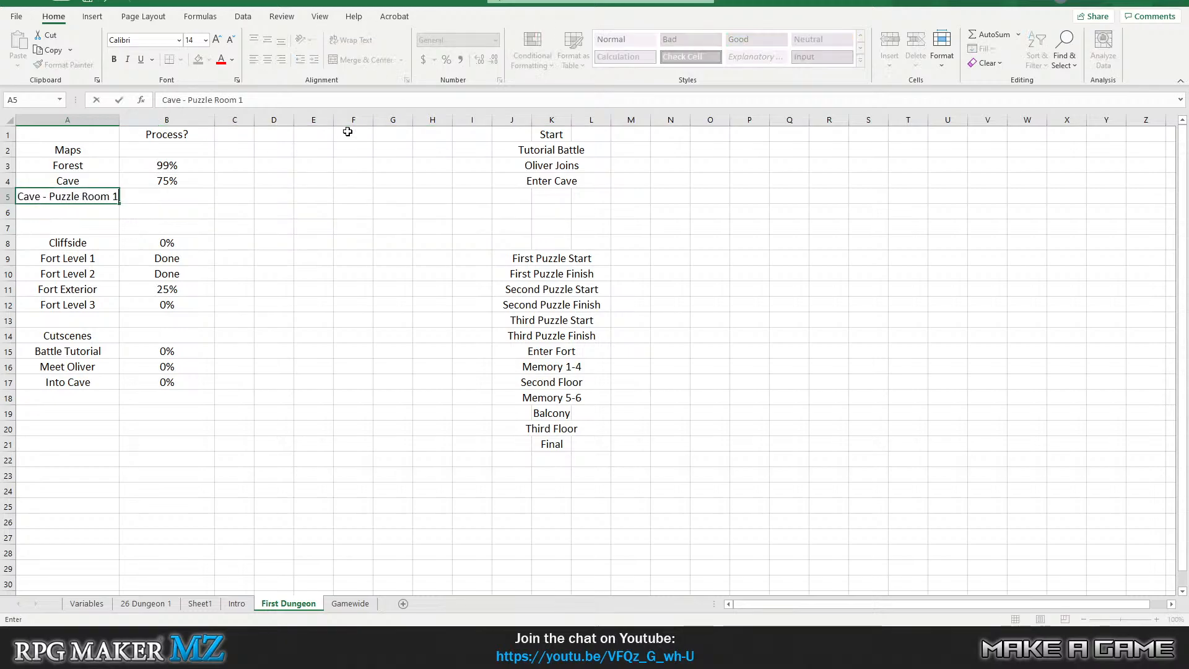
{"action": "key", "text": "Return"}
Move the "Cave - Puzzle Room 1" entry from A5 down to A6.
{"action": "key", "text": "Up"}
{"action": "key", "text": "ctrl+x"}
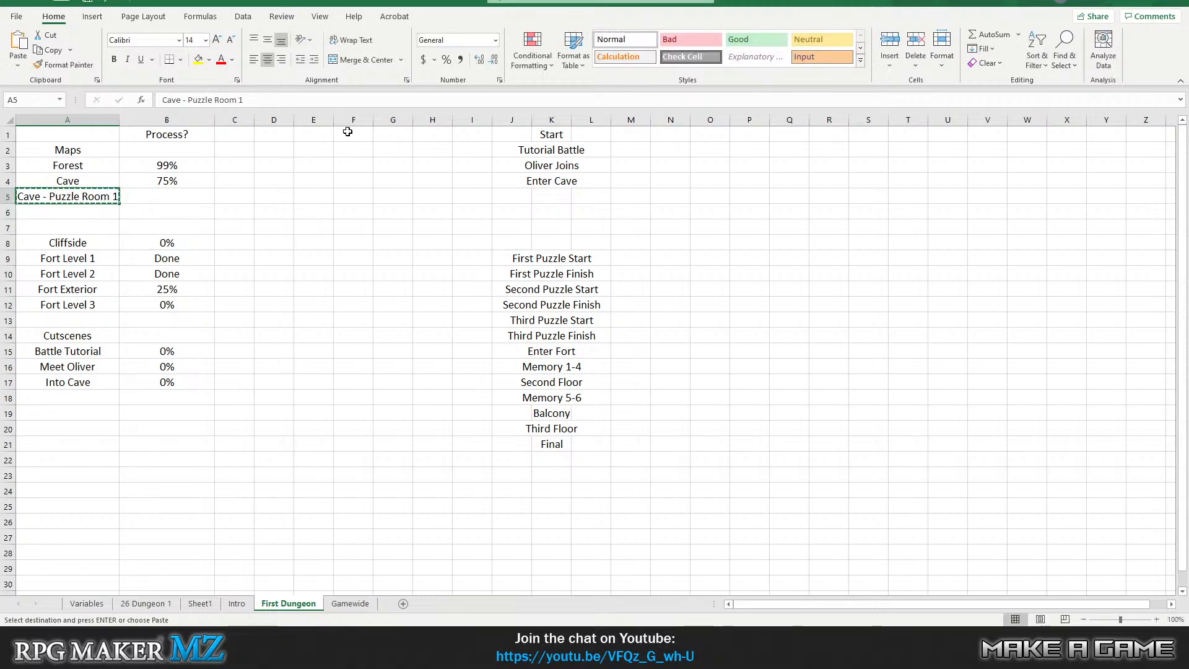
{"action": "key", "text": "Down"}
{"action": "key", "text": "ctrl+v"}
{"action": "key", "text": "Down"}
{"action": "key", "text": "Down"}
{"action": "key", "text": "Up"}
{"action": "key", "text": "Up"}
{"action": "key", "text": "Up"}
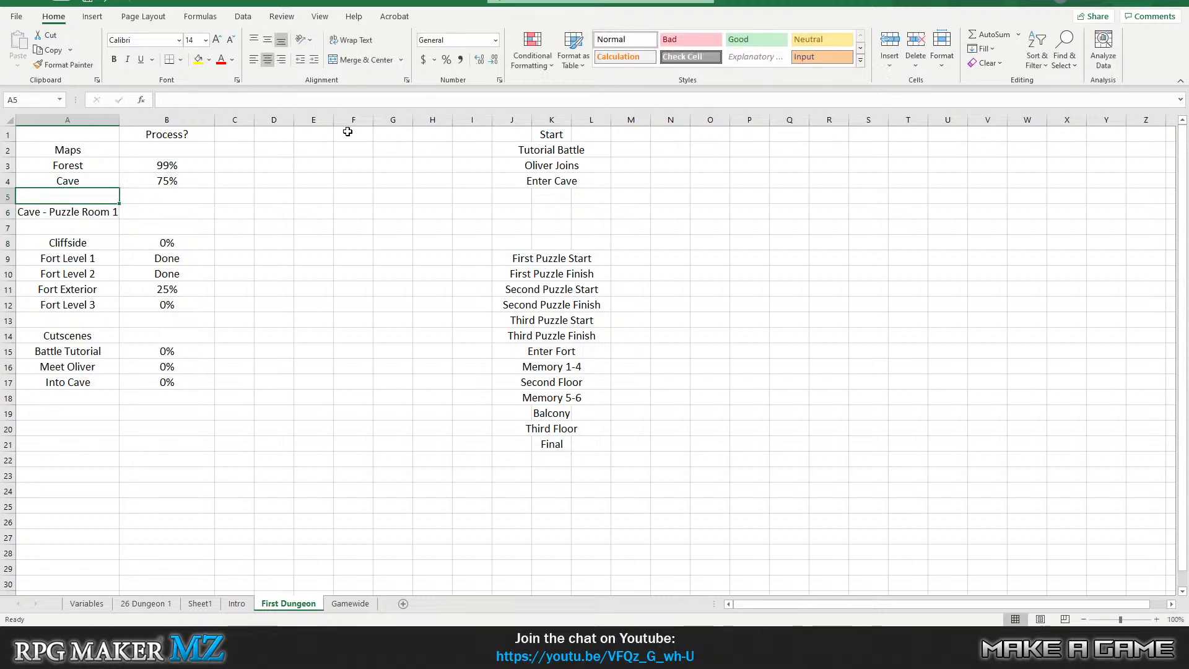
Copy the "Cave - Puzzle Room 1" entry from A6 into A5 and A7.
{"action": "key", "text": "Down"}
{"action": "key", "text": "ctrl+c"}
{"action": "key", "text": "Up"}
{"action": "key", "text": "ctrl+v"}
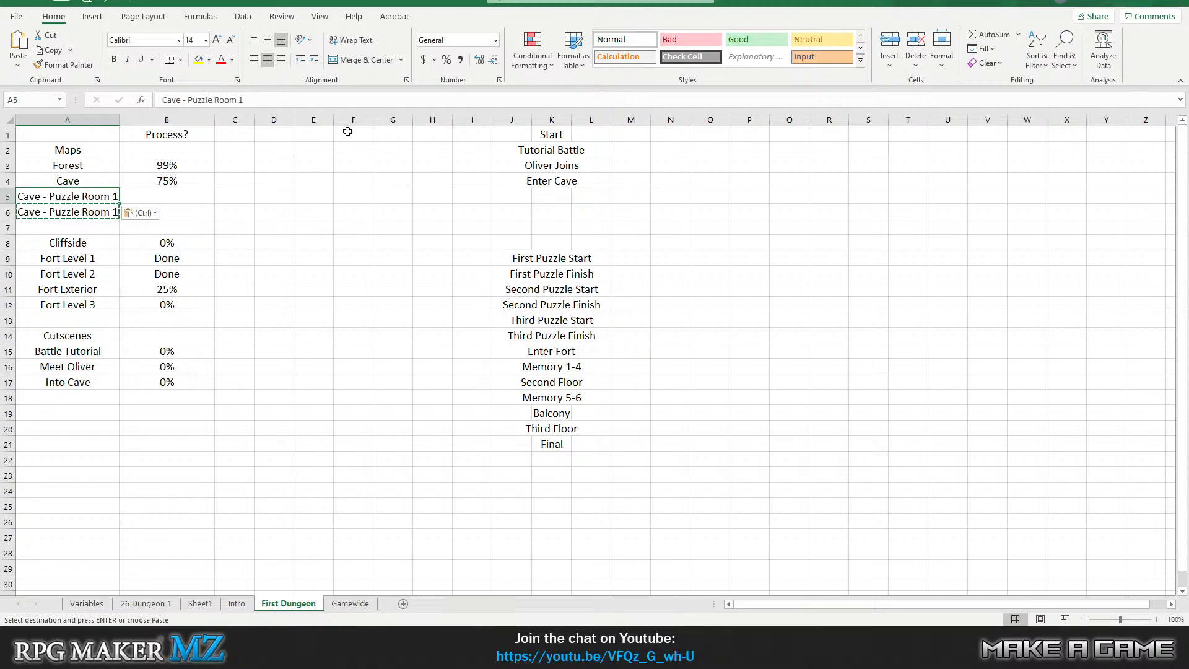
{"action": "key", "text": "Down"}
{"action": "key", "text": "Down"}
{"action": "key", "text": "ctrl+v"}
Renumber the duplicated map names to "Cave - Puzzle Room 2" in A6 and "Cave - Puzzle Room 3" in A7.
{"action": "key", "text": "Up"}
{"action": "key", "text": "F2"}
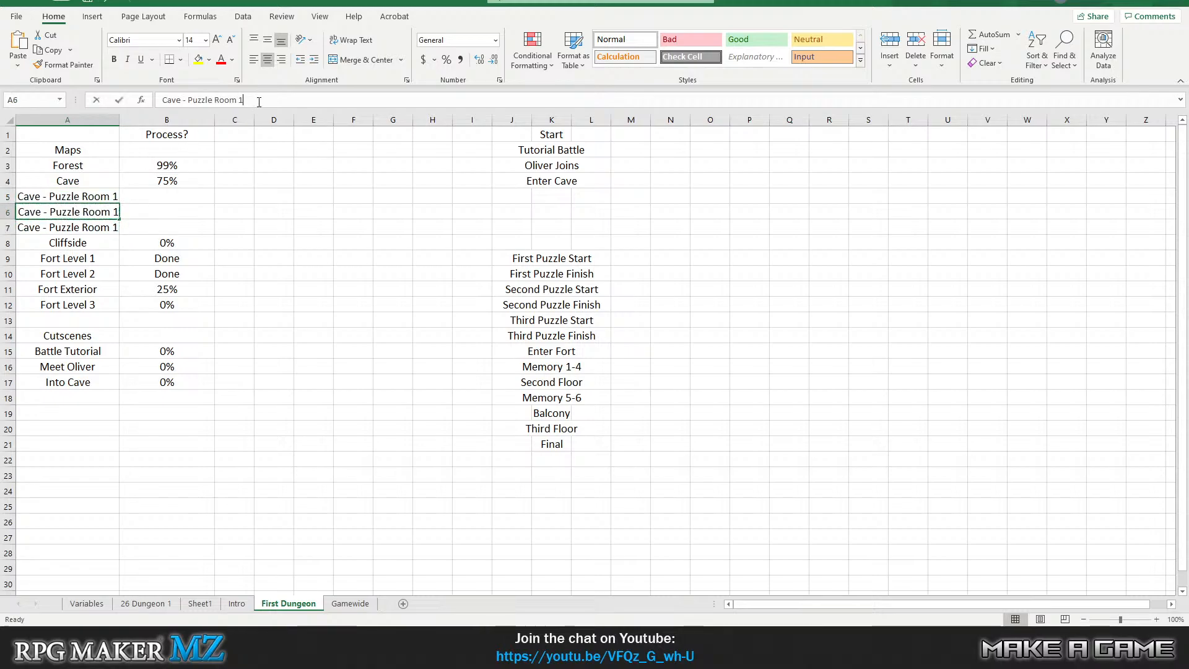
{"action": "key", "text": "BackSpace"}
{"action": "type", "text": "2"}
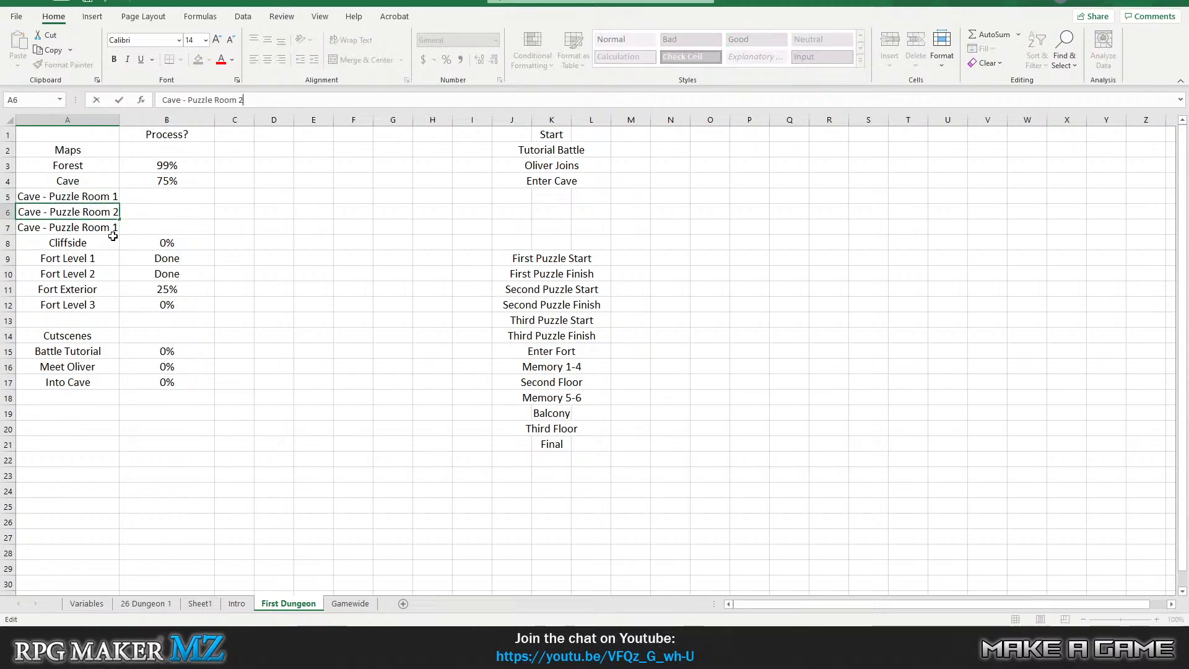
{"action": "key", "text": "Return"}
{"action": "key", "text": "F2"}
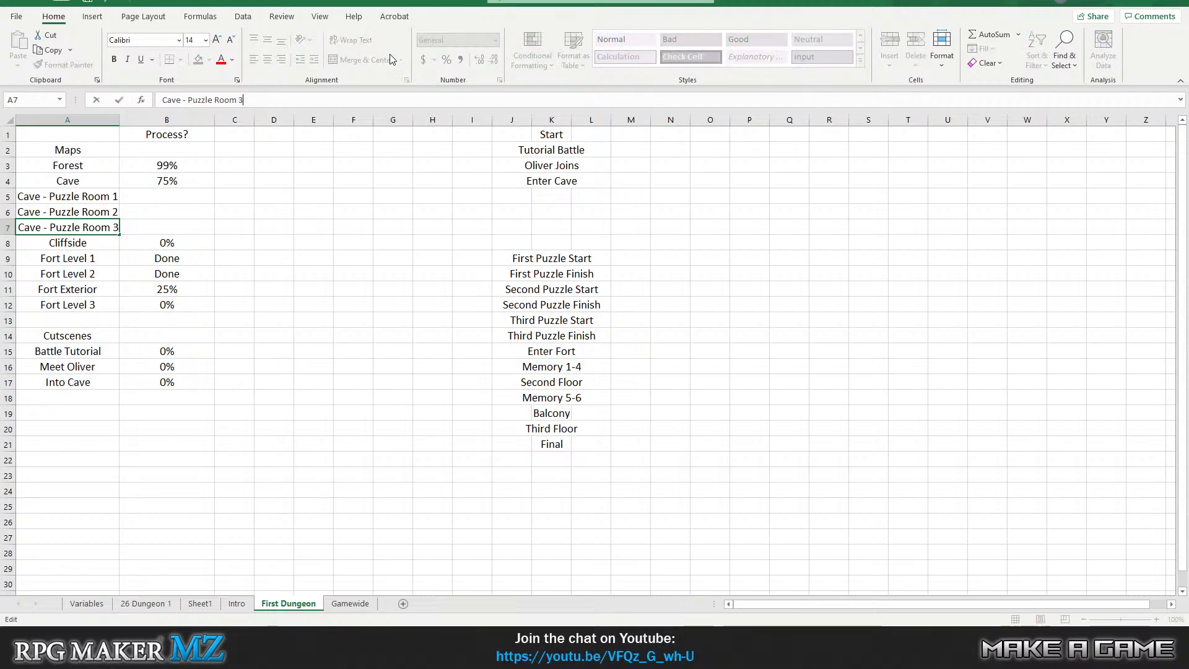
Widen column A slightly and enter a process value of 50% for each of the three cave puzzle rooms.
{"action": "left_click", "coordinate": [156, 200]}
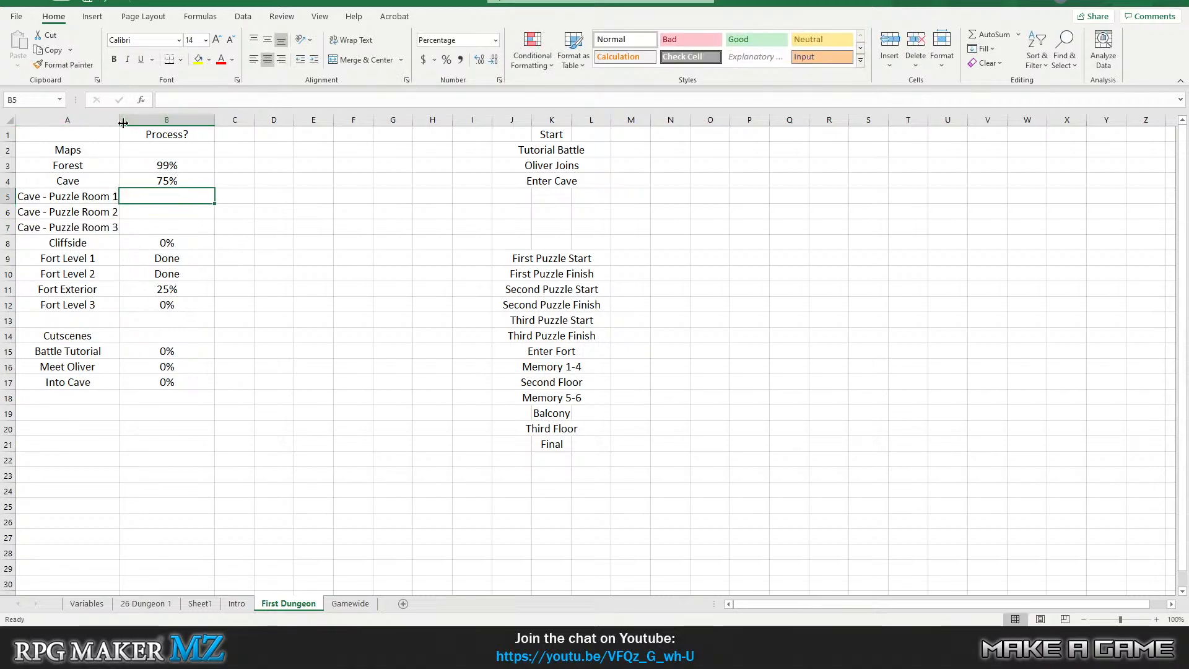
{"action": "left_click_drag", "start_coordinate": [119, 120], "coordinate": [134, 120]}
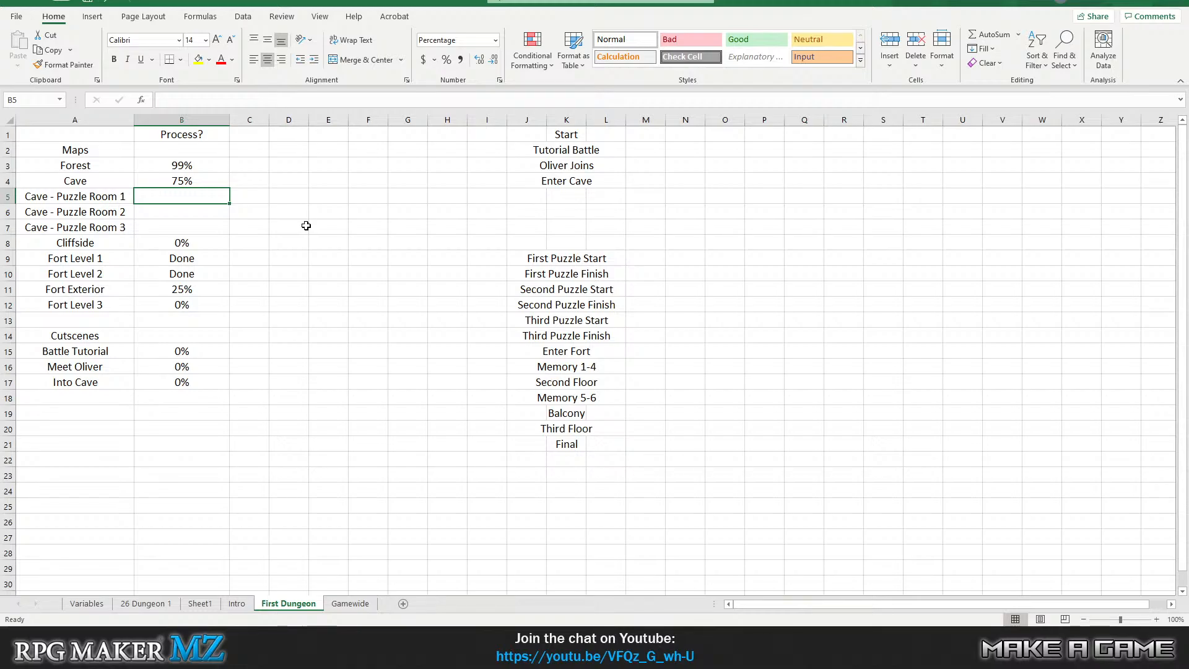
{"action": "type", "text": "50"}
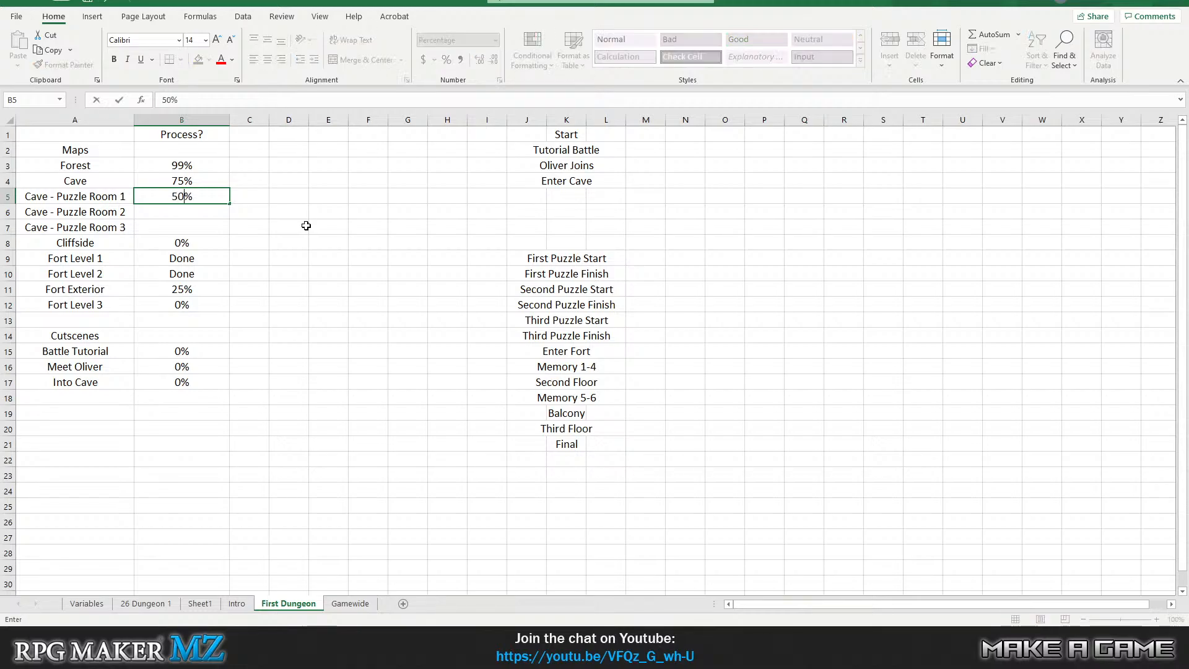
{"action": "key", "text": "Return"}
{"action": "type", "text": "50"}
{"action": "key", "text": "Return"}
{"action": "type", "text": "50"}
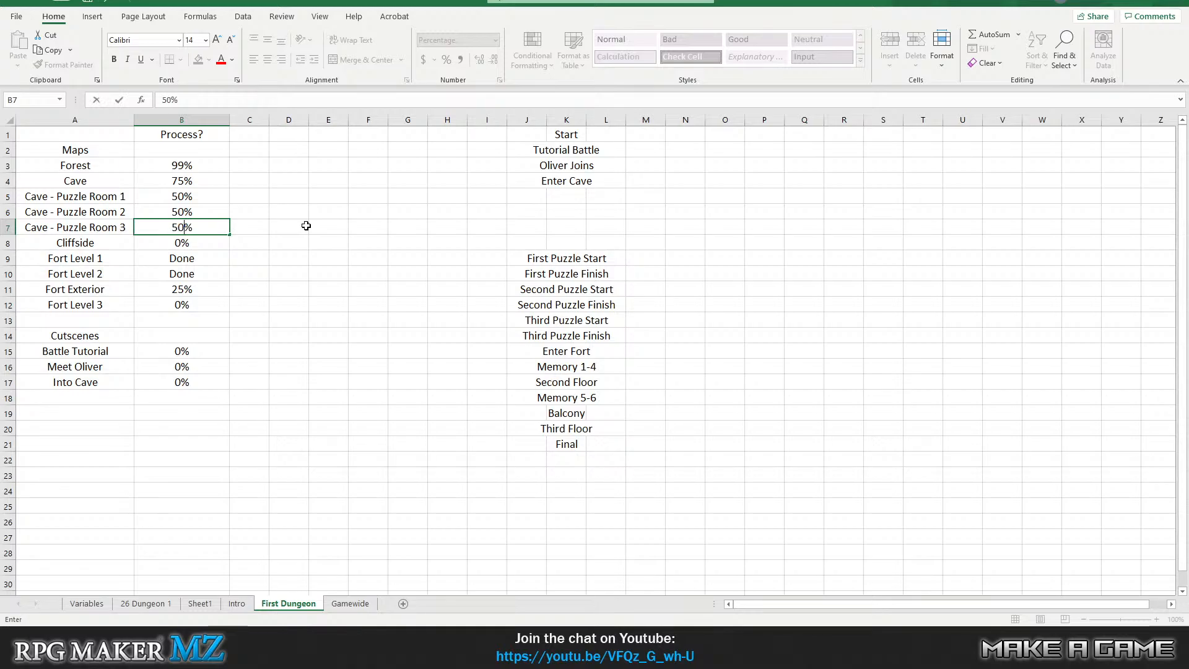
{"action": "key", "text": "Return"}
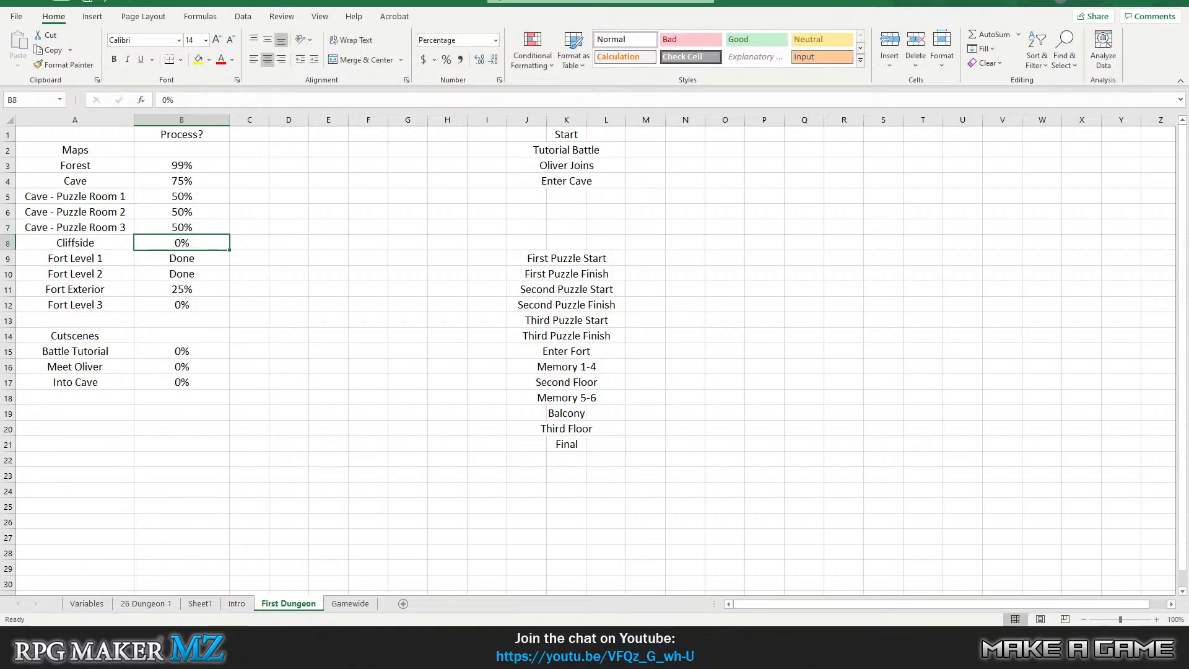
Switch to RPG Maker MZ and examine how the rocks and floor tiles differ between MAP004, MAP006 and MAP007.
{"action": "key", "text": "alt+Tab"}
{"action": "left_click", "coordinate": [62, 529]}
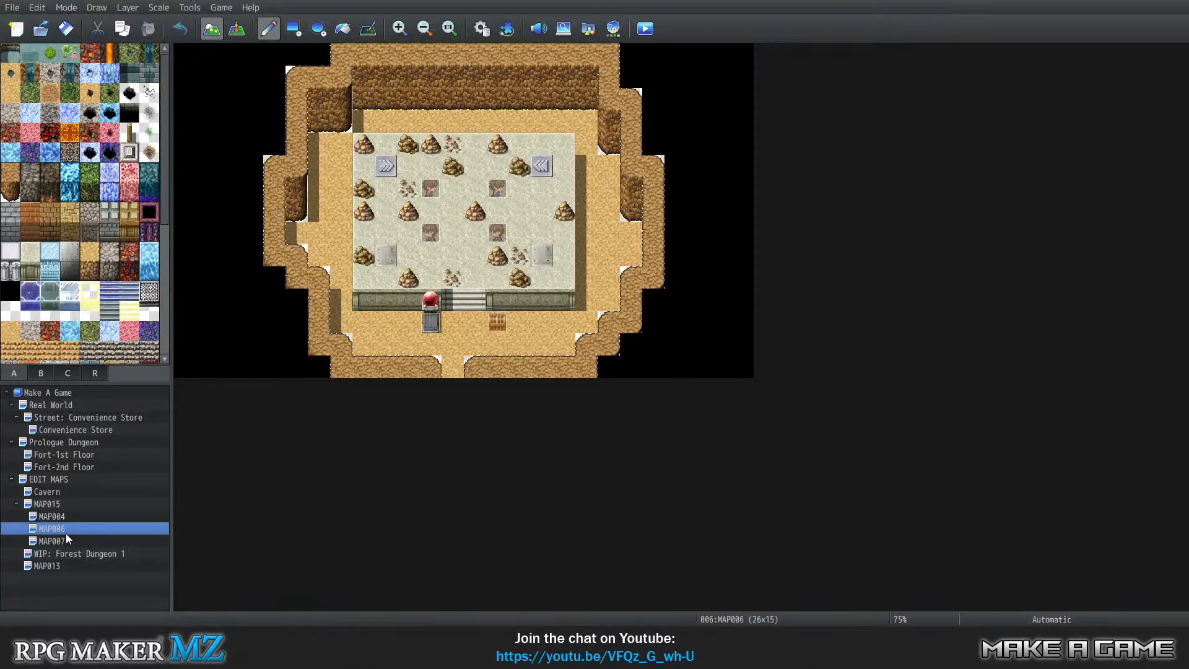
{"action": "left_click", "coordinate": [68, 539]}
{"action": "left_click", "coordinate": [62, 529]}
{"action": "left_click", "coordinate": [67, 540]}
{"action": "left_click", "coordinate": [66, 521]}
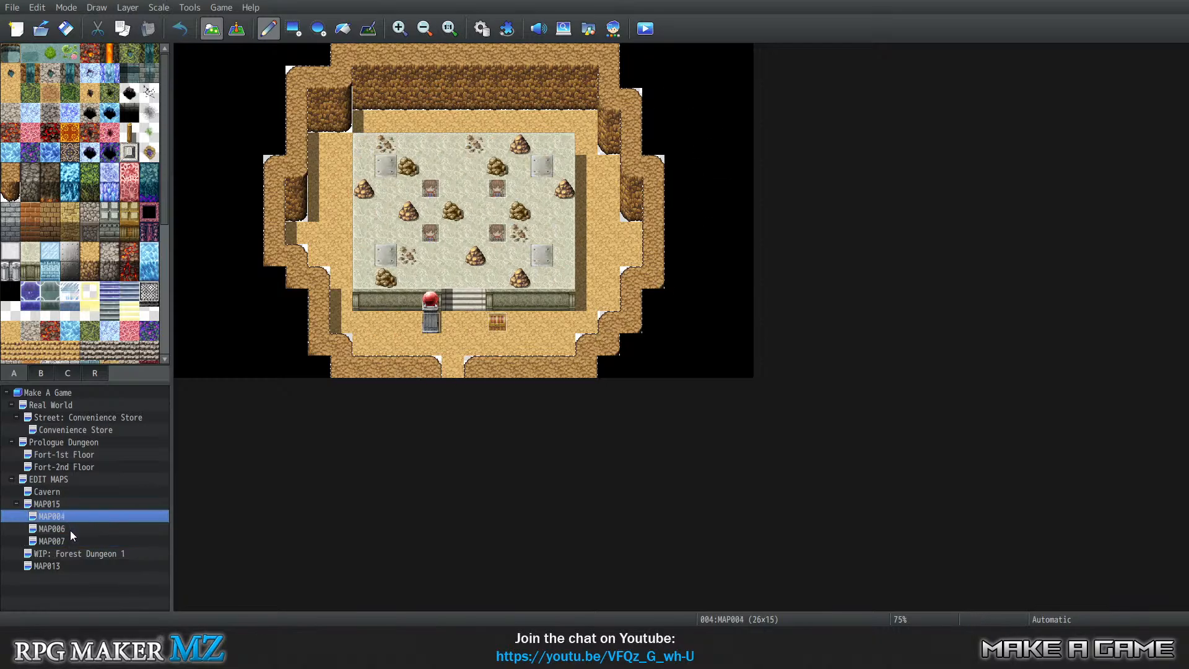
{"action": "left_click", "coordinate": [69, 530]}
{"action": "left_click", "coordinate": [72, 538]}
{"action": "left_click", "coordinate": [71, 530]}
{"action": "left_click", "coordinate": [71, 522]}
{"action": "left_click", "coordinate": [72, 534]}
{"action": "left_click", "coordinate": [72, 541]}
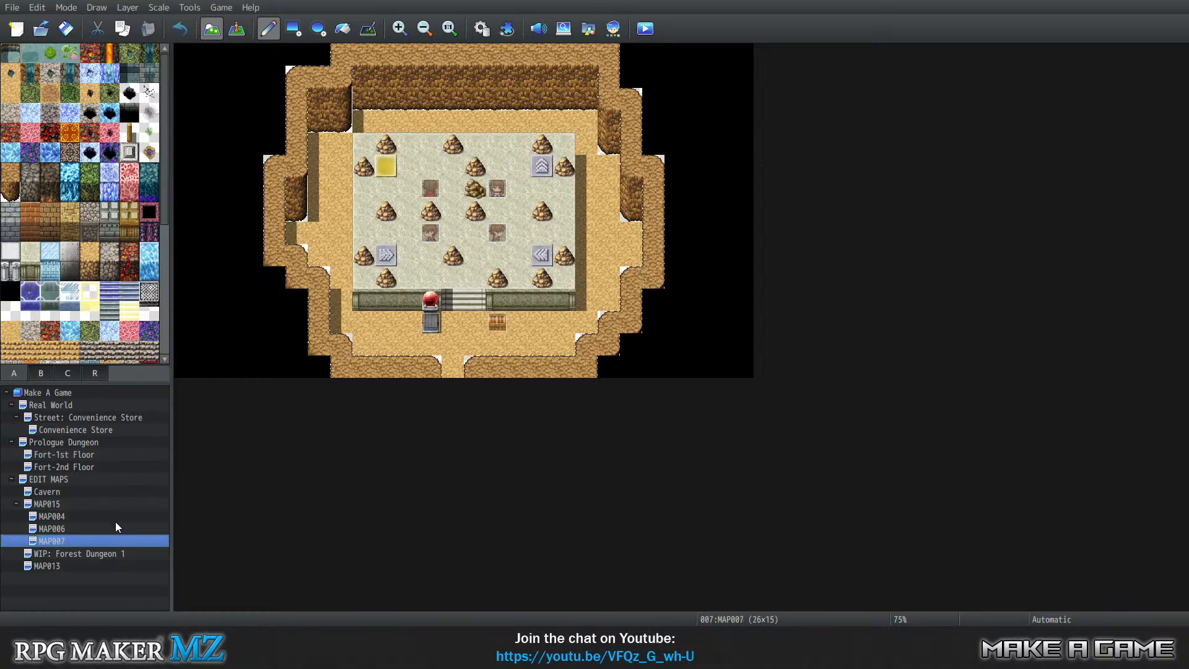
Review the three puzzle rooms in order and open MAP015 to examine its cave layout.
{"action": "left_click", "coordinate": [95, 516]}
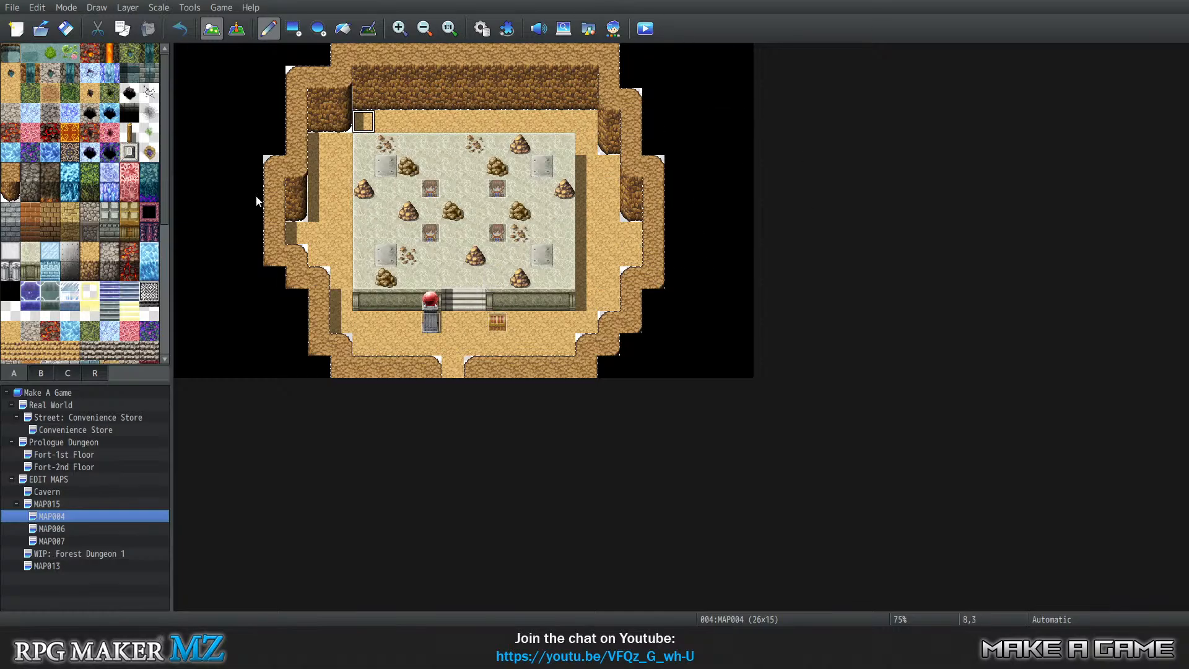
{"action": "left_click", "coordinate": [76, 528]}
{"action": "left_click", "coordinate": [78, 540]}
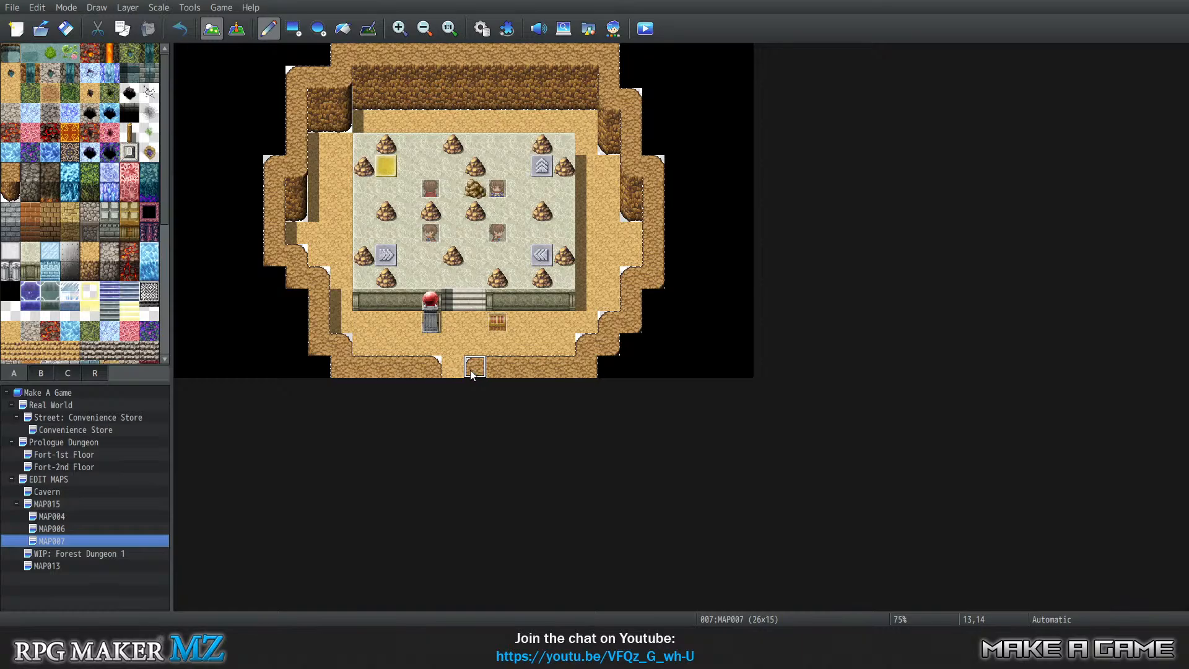
{"action": "mouse_move", "coordinate": [475, 366]}
{"action": "left_mouse_down"}
{"action": "mouse_move", "coordinate": [564, 367]}
{"action": "mouse_move", "coordinate": [585, 344]}
{"action": "mouse_move", "coordinate": [610, 348]}
{"action": "mouse_move", "coordinate": [630, 323]}
{"action": "mouse_move", "coordinate": [654, 275]}
{"action": "mouse_move", "coordinate": [653, 169]}
{"action": "mouse_move", "coordinate": [631, 166]}
{"action": "mouse_move", "coordinate": [604, 107]}
{"action": "left_mouse_up"}
{"action": "left_click", "coordinate": [104, 505]}
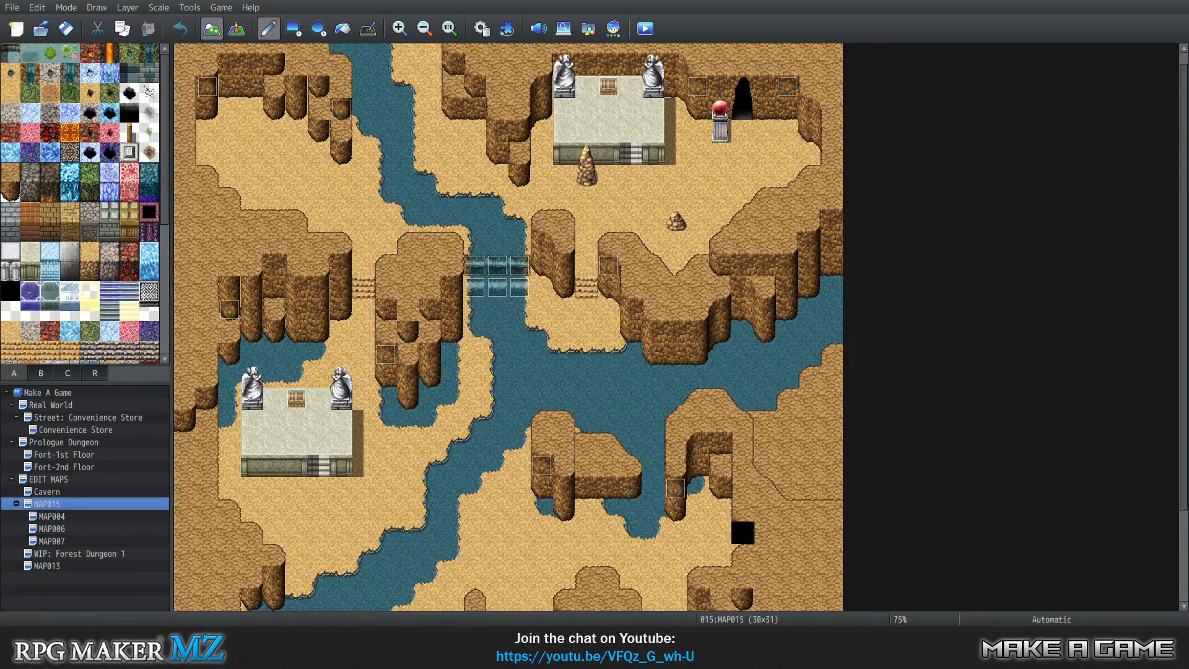
Return to the Excel First Dungeon sheet and add the cutscenes "Puzzle 1", "Puzzle 2" and "Puzzle 3" in A18 to A20.
{"action": "key", "text": "alt+Tab"}
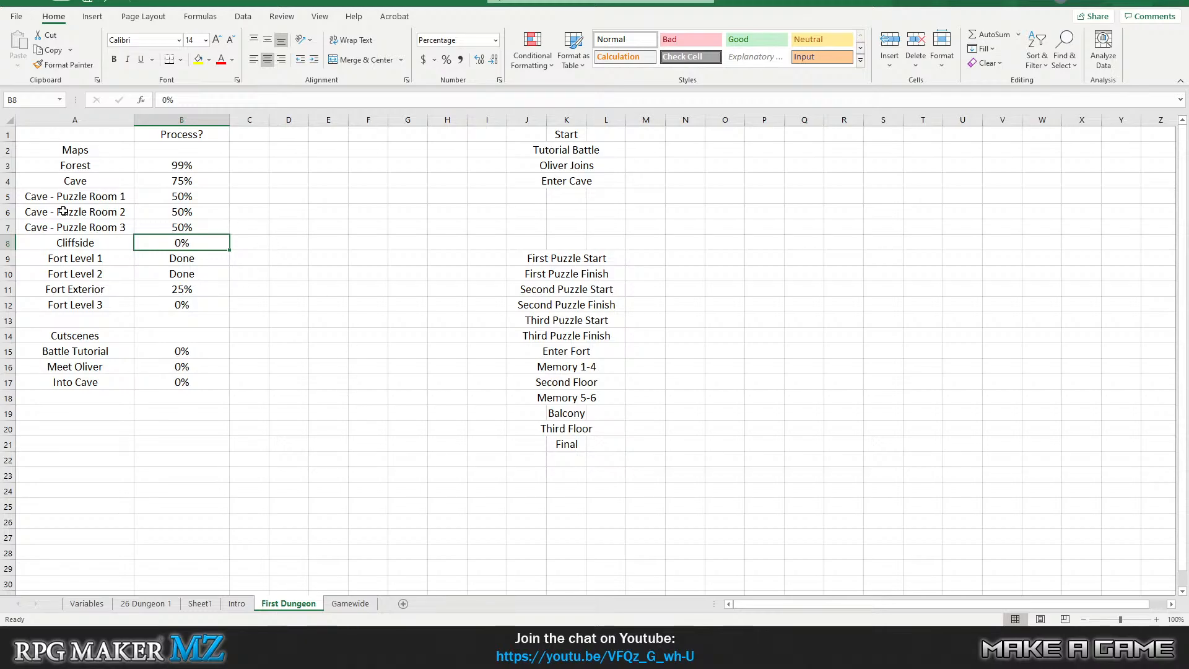
{"action": "left_click", "coordinate": [108, 400]}
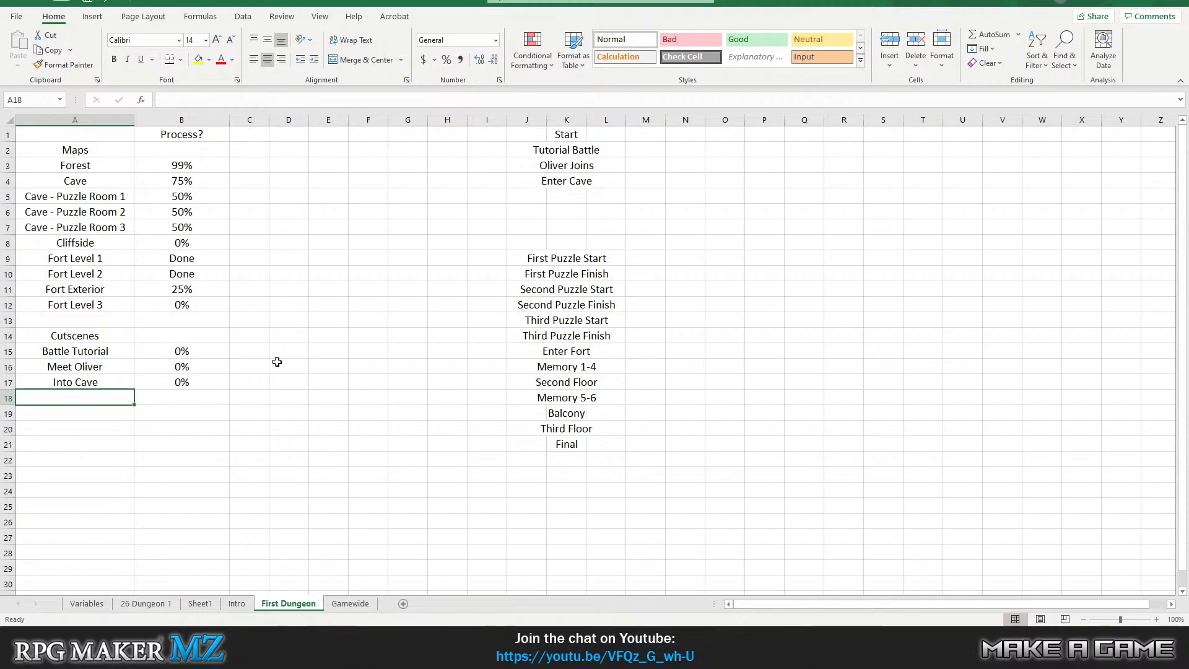
{"action": "type", "text": "P"}
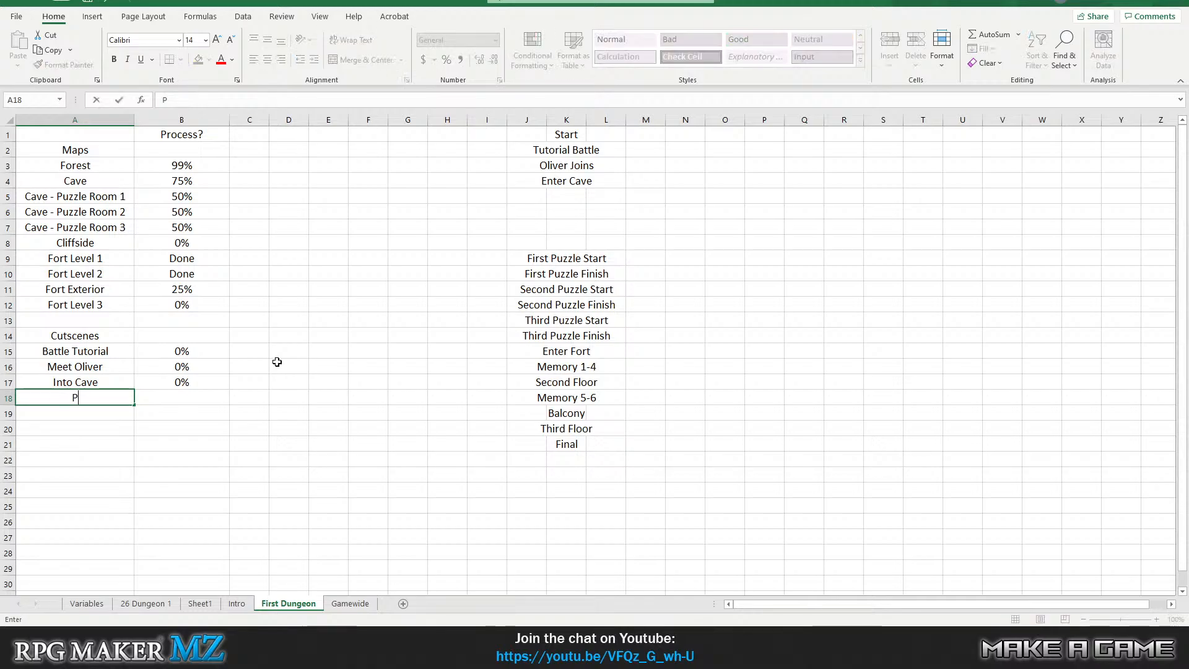
{"action": "type", "text": "uzzle 1"}
{"action": "key", "text": "Return"}
{"action": "type", "text": "Puzzle 2"}
{"action": "key", "text": "Return"}
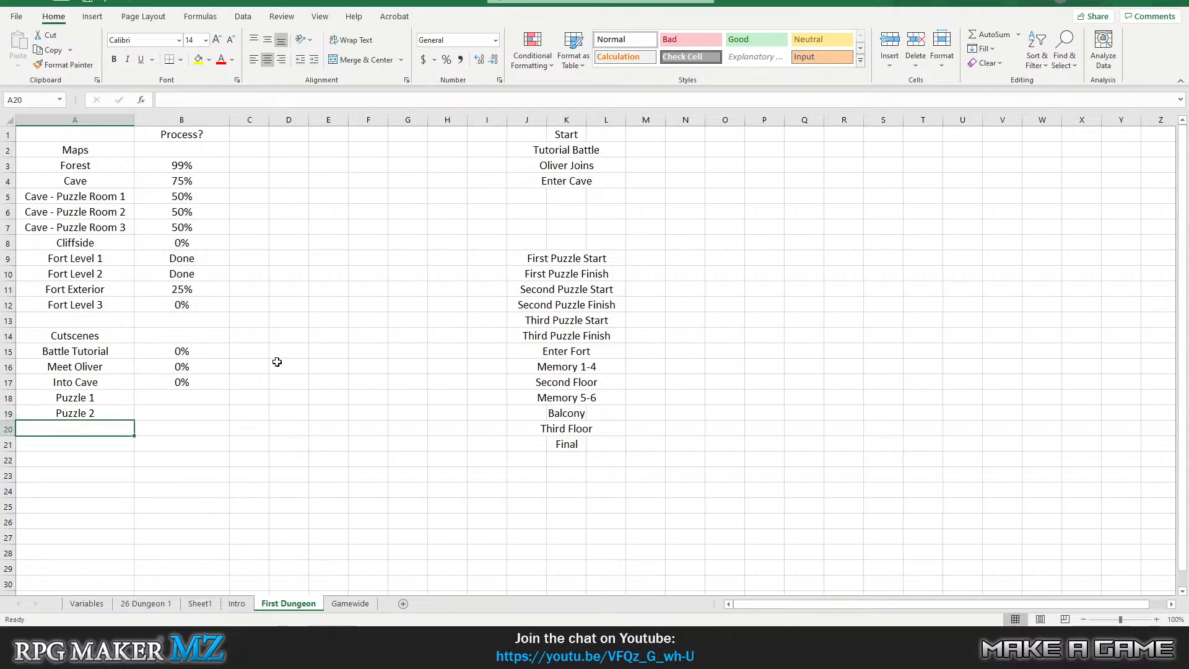
{"action": "type", "text": "Puzzle 32"}
{"action": "key", "text": "BackSpace"}
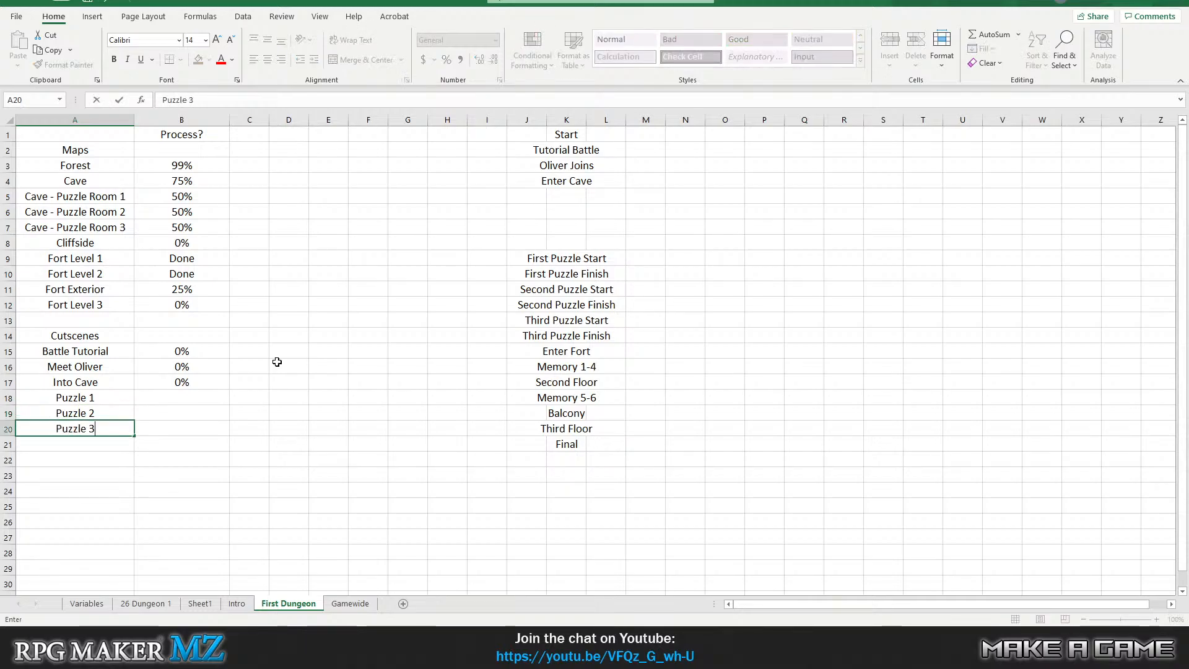
Enter "Done" as the process value for the Puzzle 1, Puzzle 2 and Puzzle 3 cutscenes.
{"action": "key", "text": "Right"}
{"action": "key", "text": "Up"}
{"action": "key", "text": "Up"}
{"action": "type", "text": "1"}
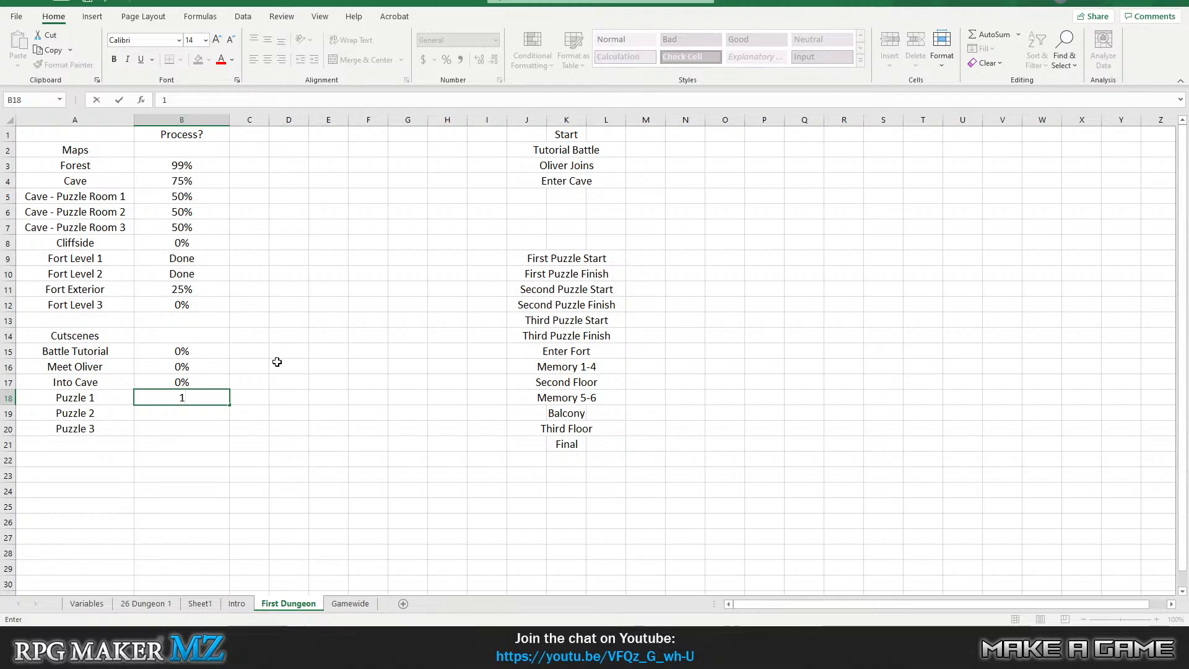
{"action": "type", "text": "one"}
{"action": "key", "text": "Return"}
{"action": "type", "text": "Done"}
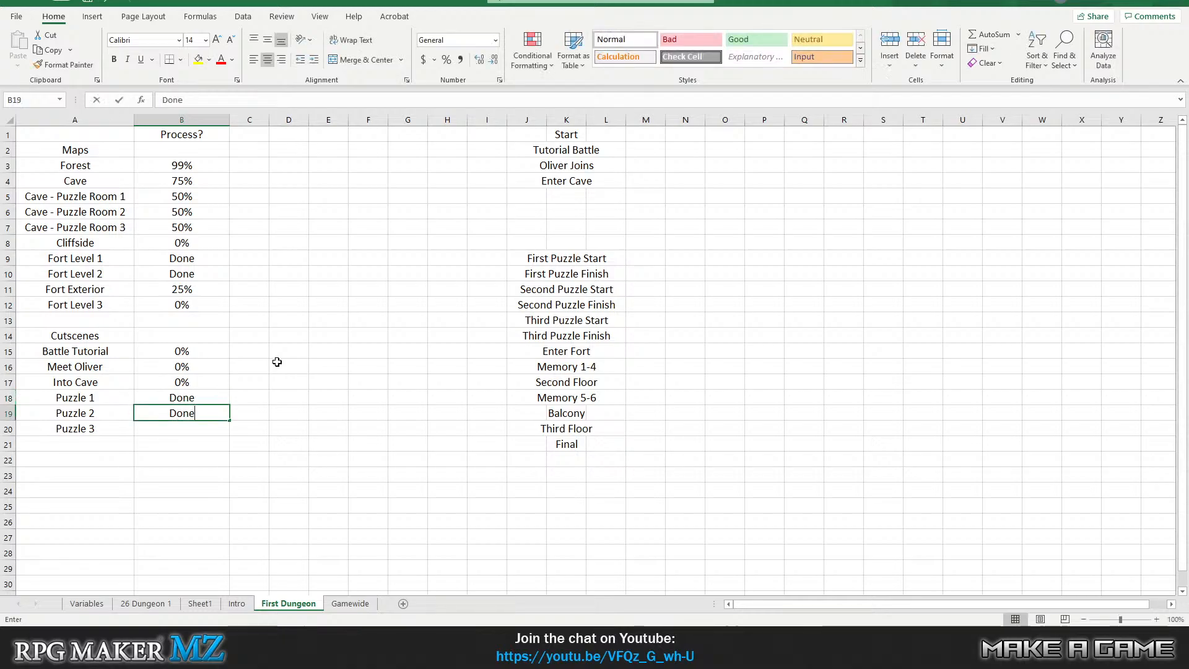
{"action": "key", "text": "Return"}
{"action": "type", "text": "Done"}
{"action": "key", "text": "Return"}
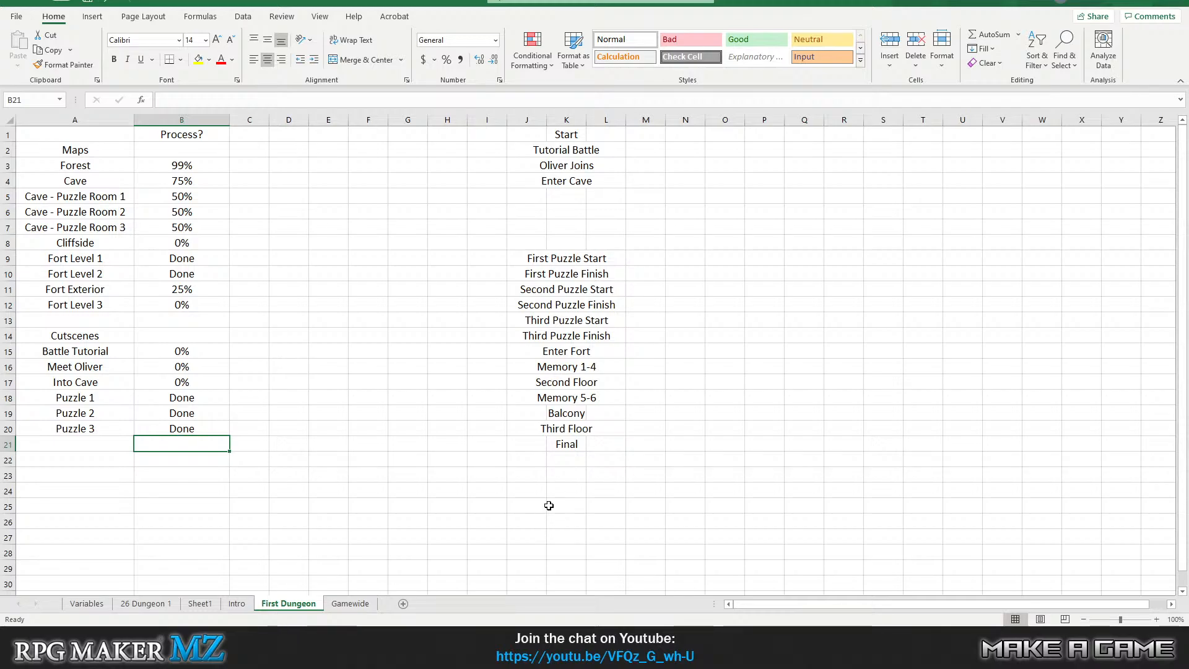
Add the cutscene "Cliffside Memory 1" in A21, below Puzzle 3.
{"action": "left_click", "coordinate": [107, 446]}
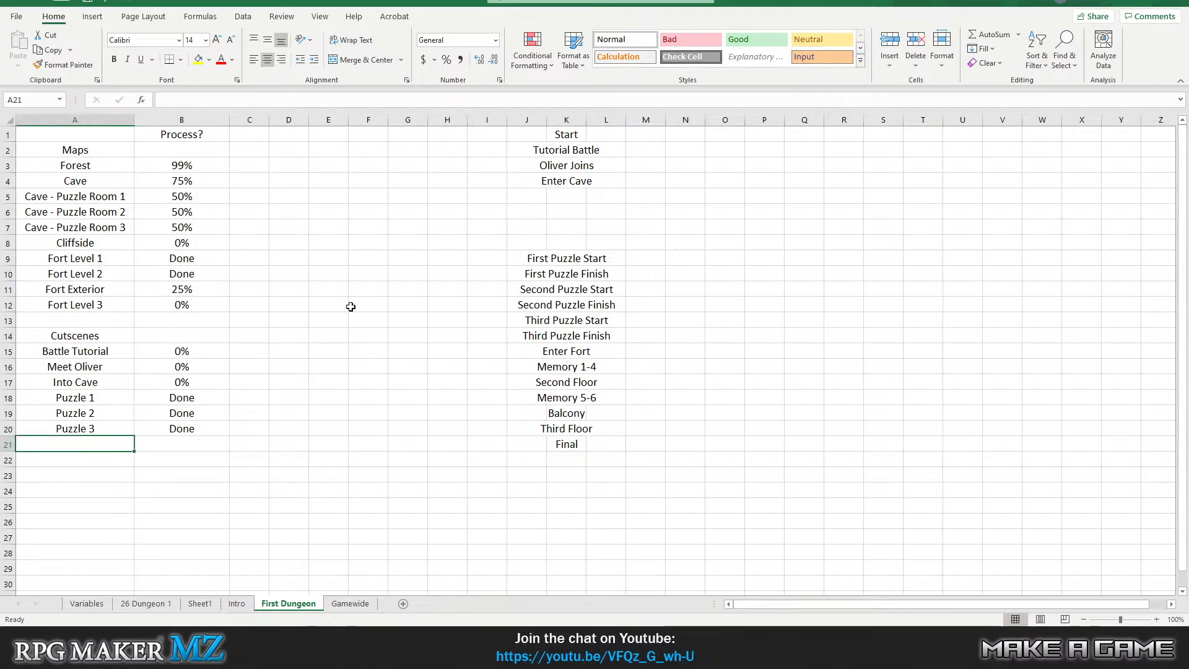
{"action": "type", "text": "Clif"}
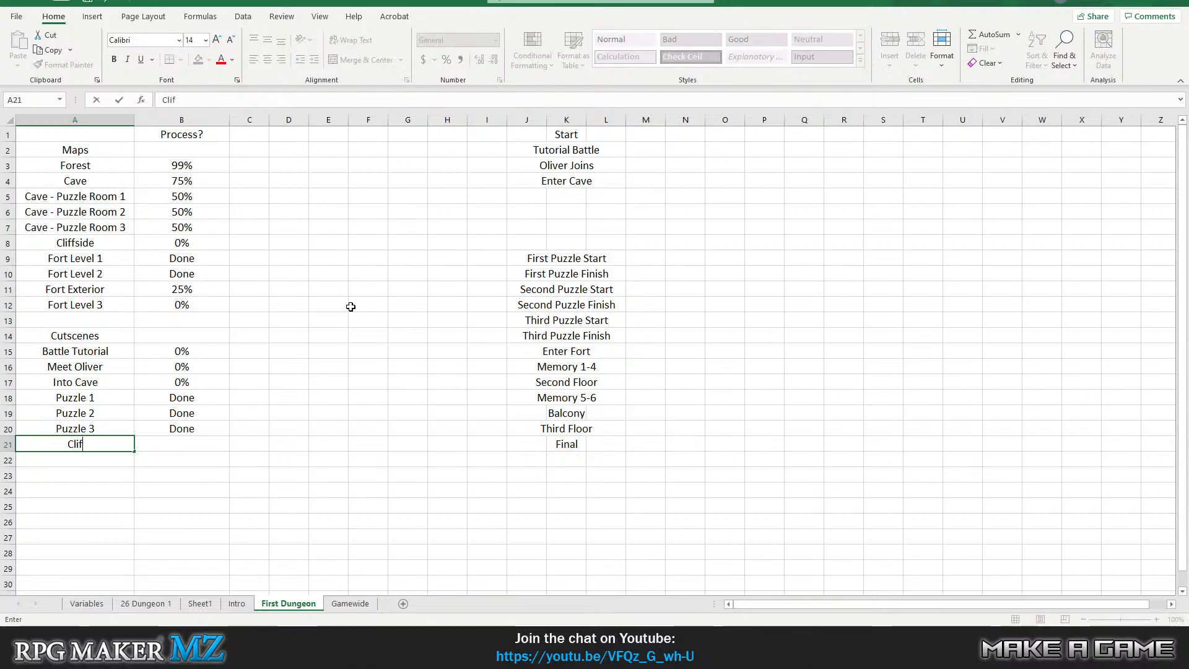
{"action": "type", "text": "fside Memory"}
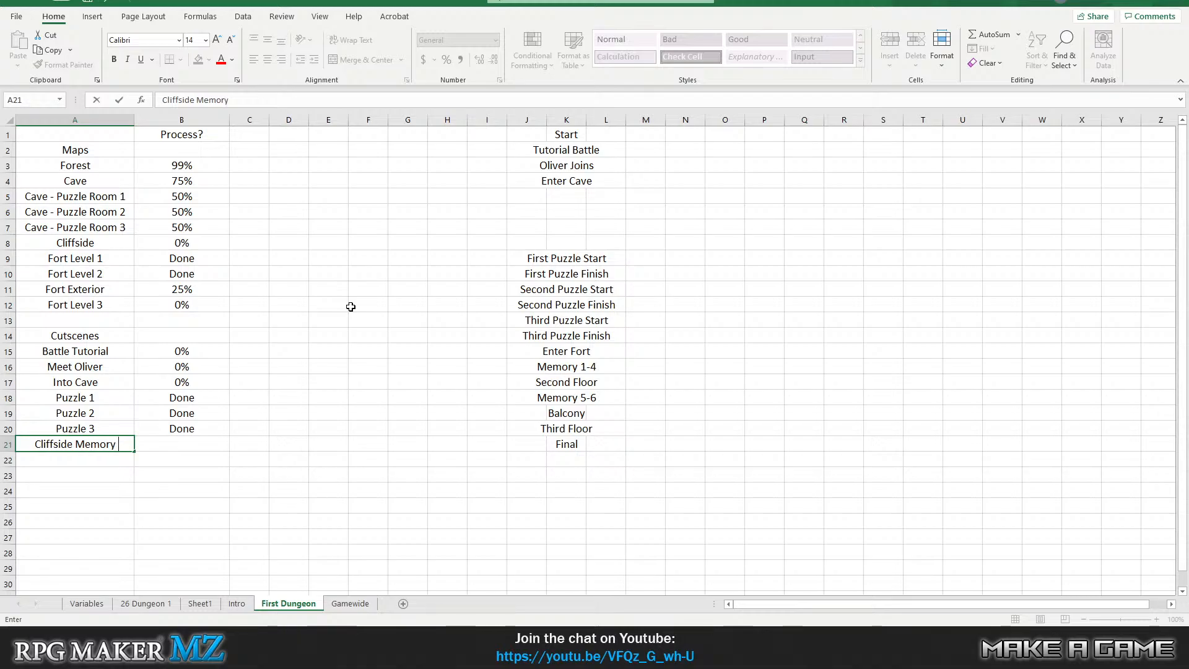
{"action": "type", "text": " 1"}
{"action": "key", "text": "Return"}
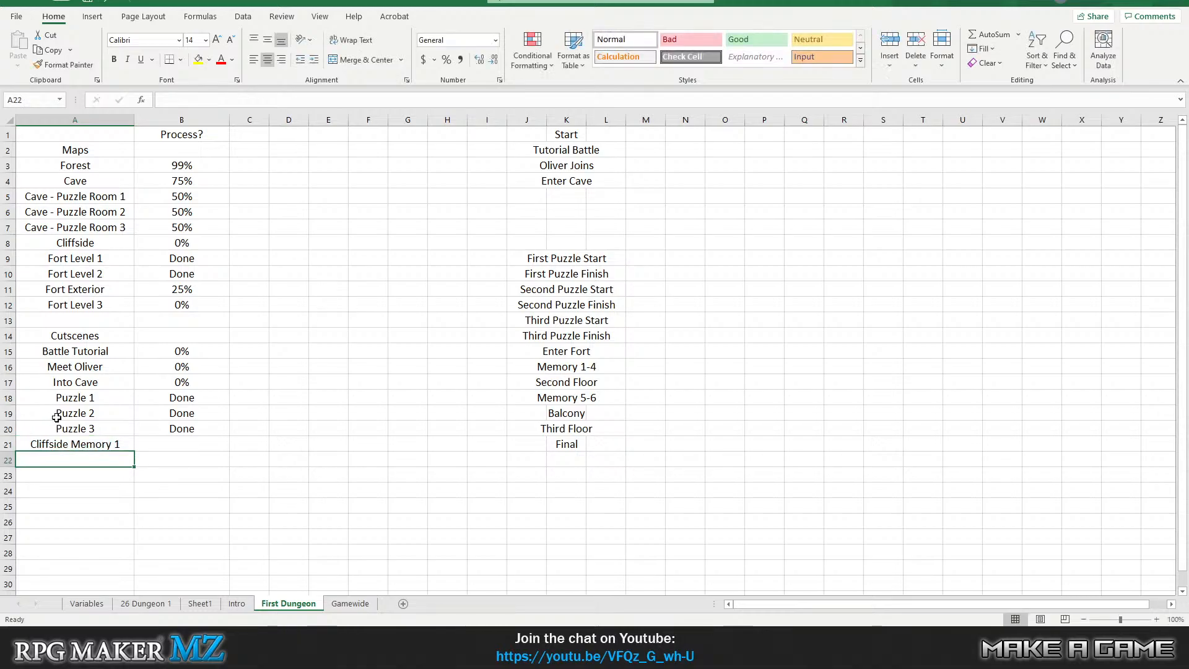
Copy the Cliffside Memory 1 entry into A22 and A23.
{"action": "left_click", "coordinate": [80, 443]}
{"action": "key", "text": "ctrl+c"}
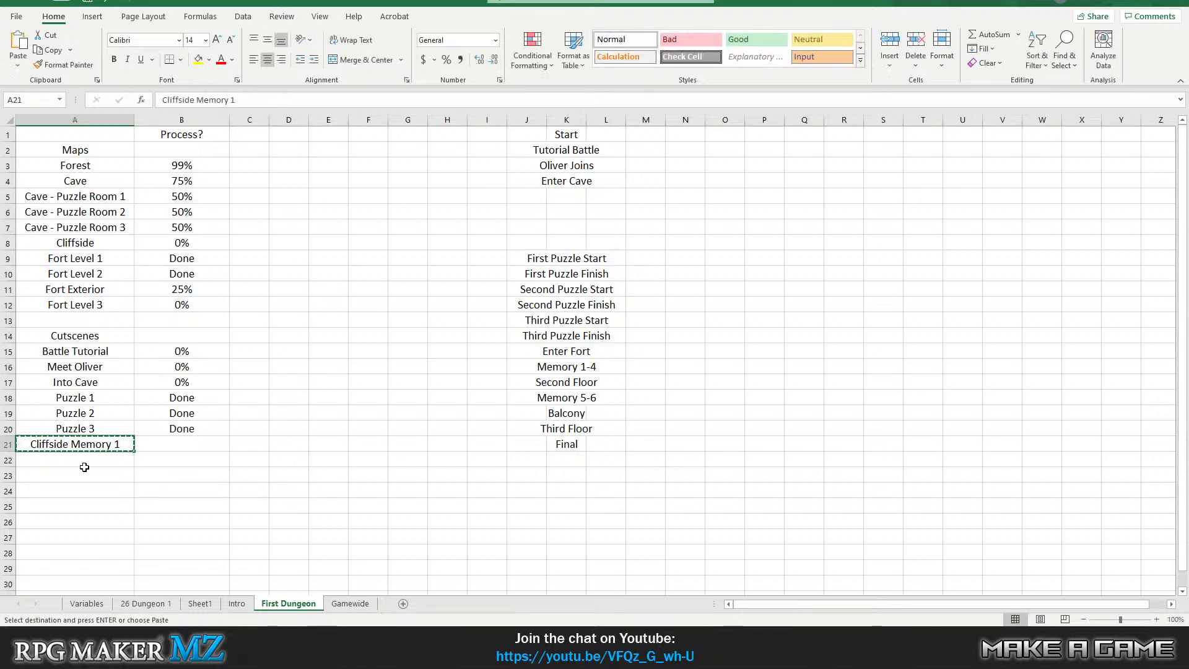
{"action": "left_click", "coordinate": [84, 463]}
{"action": "key", "text": "ctrl+v"}
{"action": "left_click", "coordinate": [81, 474]}
{"action": "key", "text": "ctrl+v"}
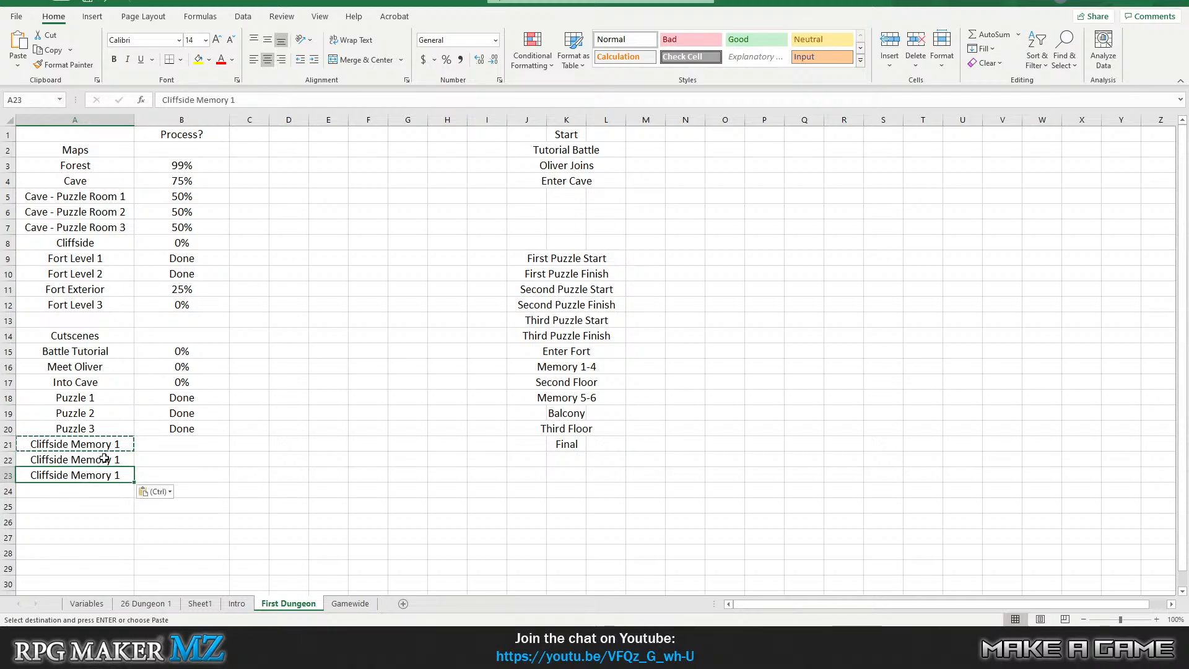
{"action": "key", "text": "Escape"}
Renumber the copied entries in A22 and A23 as "Cliffside Memory 2" and "Cliffside Memory 3".
{"action": "left_click", "coordinate": [97, 458]}
{"action": "left_click", "coordinate": [250, 94]}
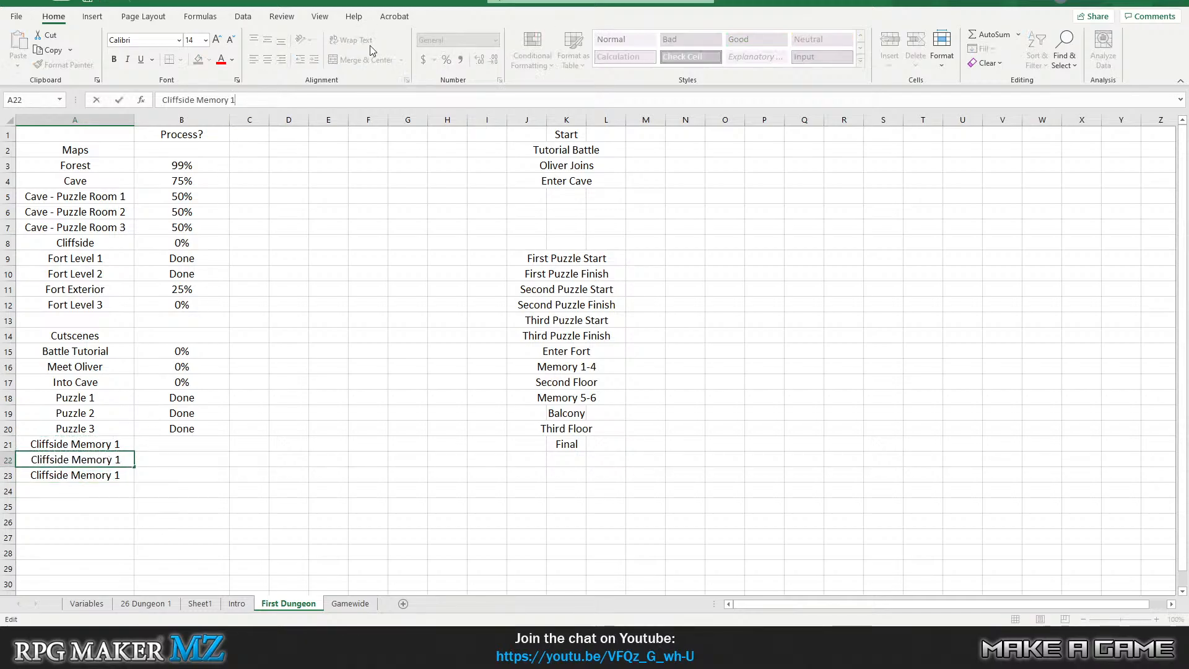
{"action": "key", "text": "BackSpace"}
{"action": "type", "text": "2"}
{"action": "key", "text": "Return"}
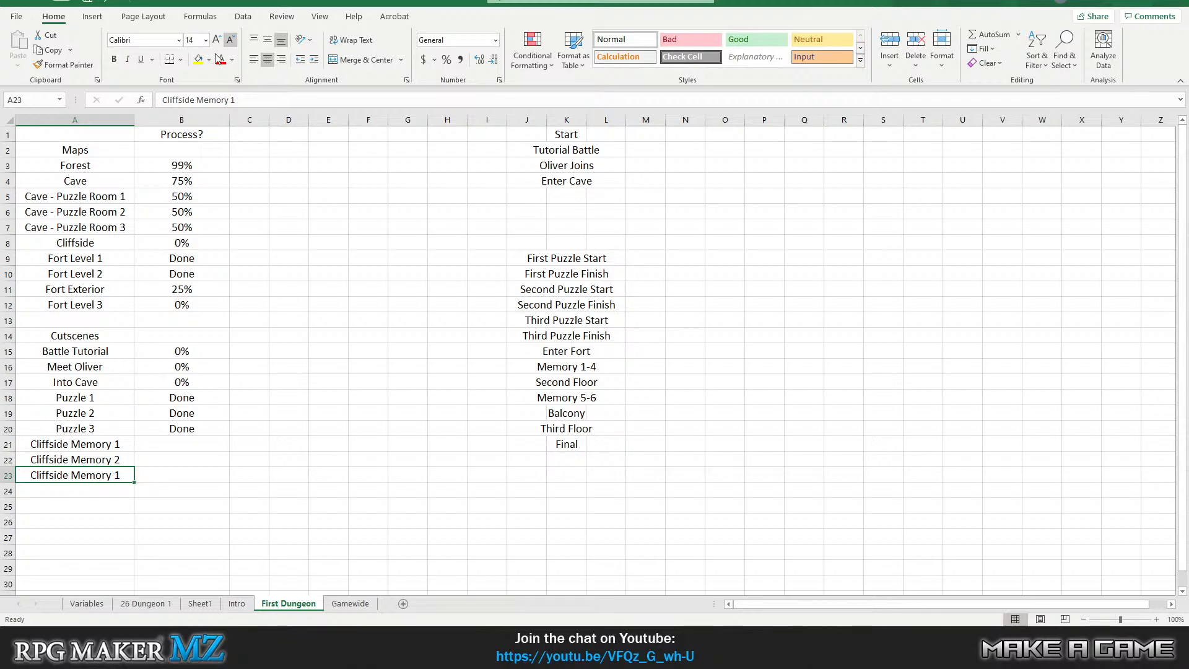
{"action": "left_click", "coordinate": [259, 102]}
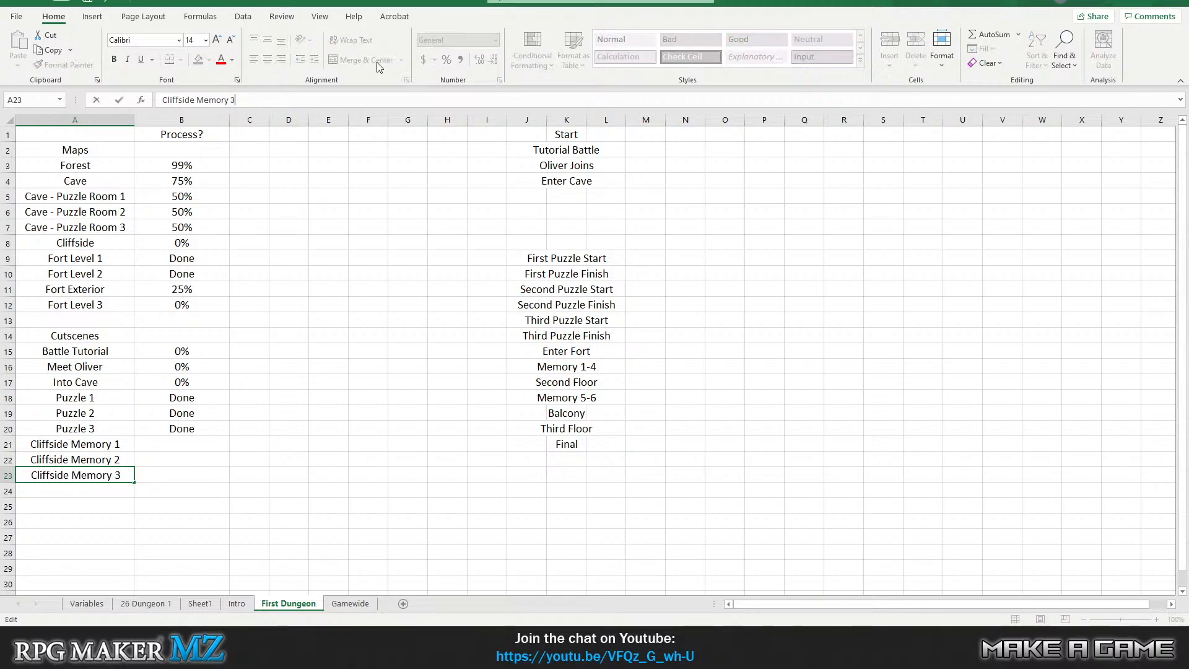
{"action": "key", "text": "Return"}
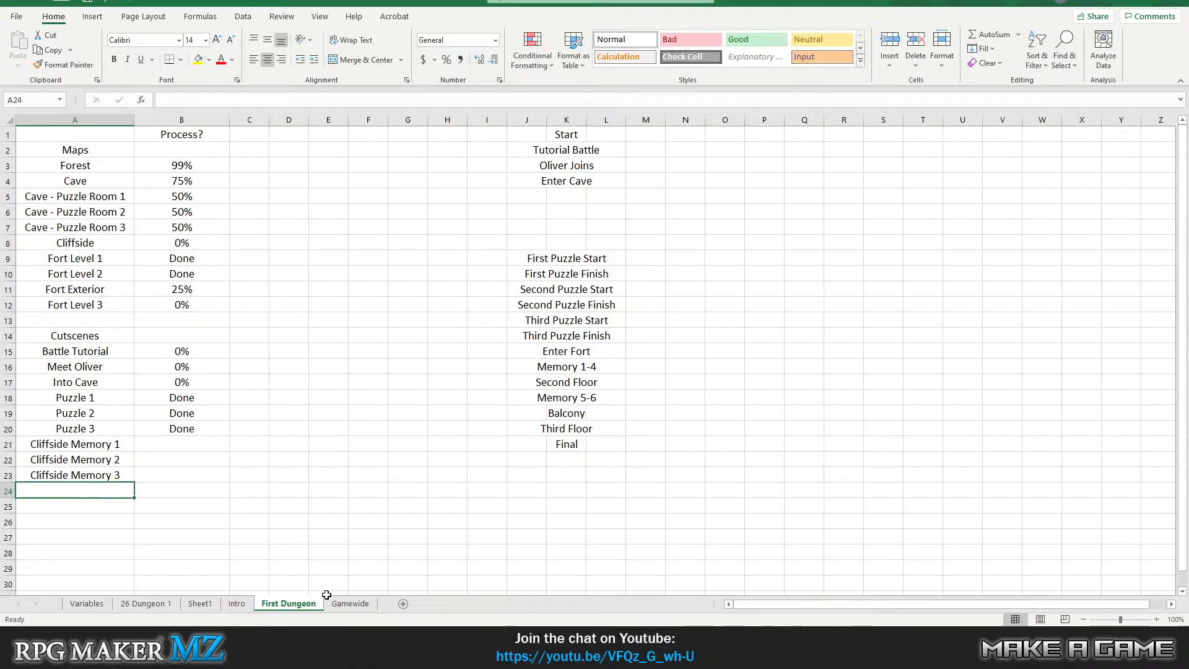
Copy the three 0% process values of Battle Tutorial, Meet Oliver and Into Cave to the three Cliffside Memory cutscenes.
{"action": "left_click_drag", "start_coordinate": [178, 352], "coordinate": [186, 382]}
{"action": "key", "text": "ctrl+c"}
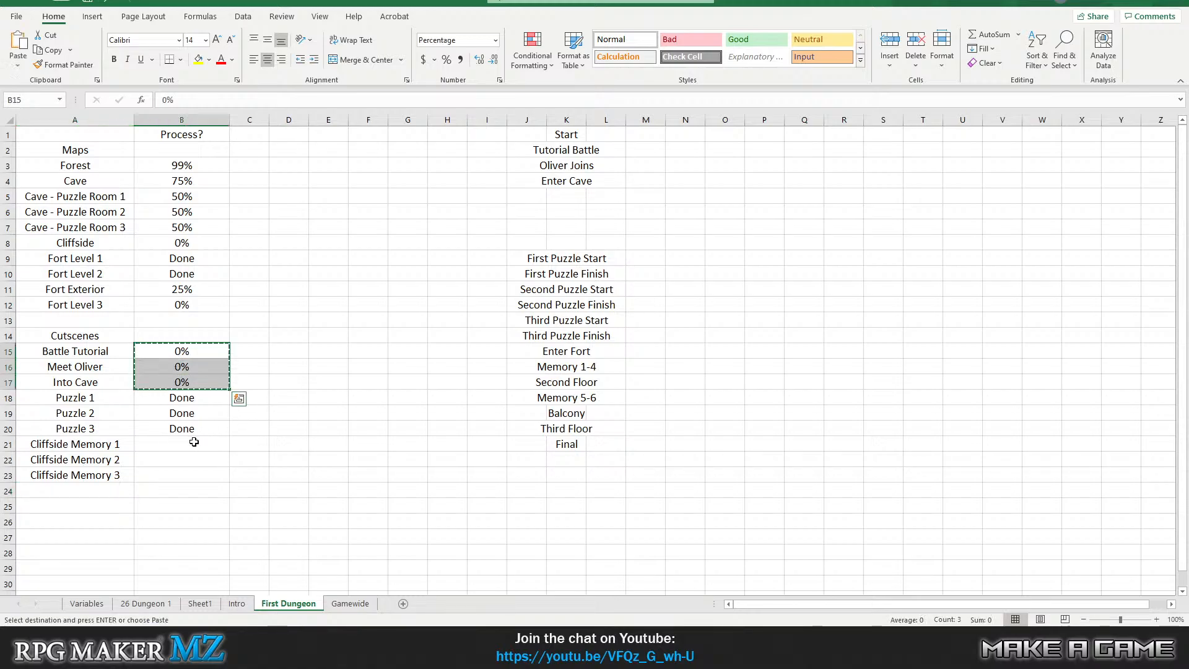
{"action": "left_click_drag", "start_coordinate": [194, 441], "coordinate": [186, 475]}
{"action": "key", "text": "ctrl+v"}
{"action": "left_click", "coordinate": [289, 444]}
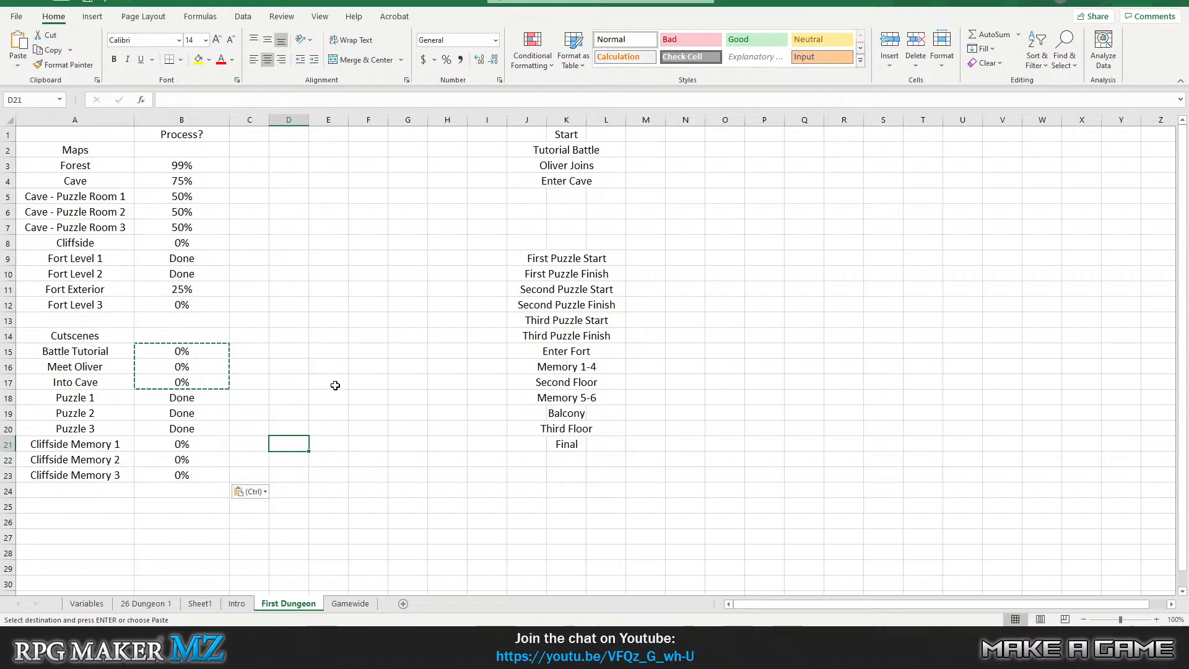
Add the cutscenes "Fort Memory 1" and "Fort Memory 2" in A24 and A25.
{"action": "left_click", "coordinate": [91, 504]}
{"action": "left_click", "coordinate": [82, 481]}
{"action": "left_click", "coordinate": [82, 489]}
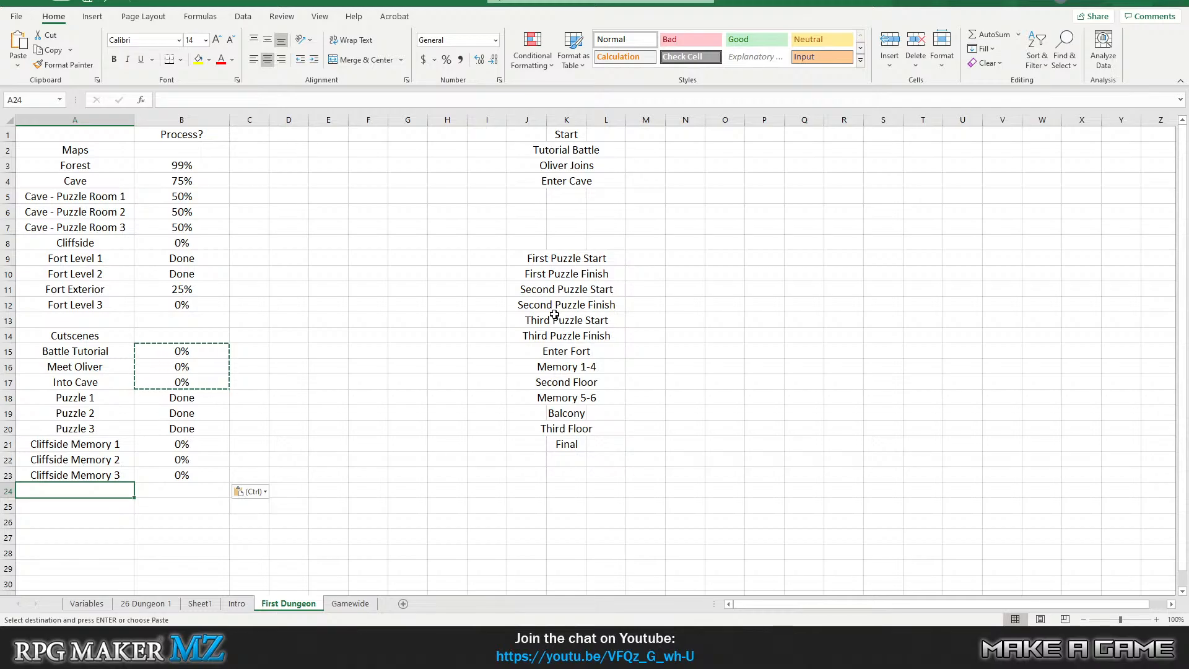
{"action": "type", "text": "Fort Memory 1"}
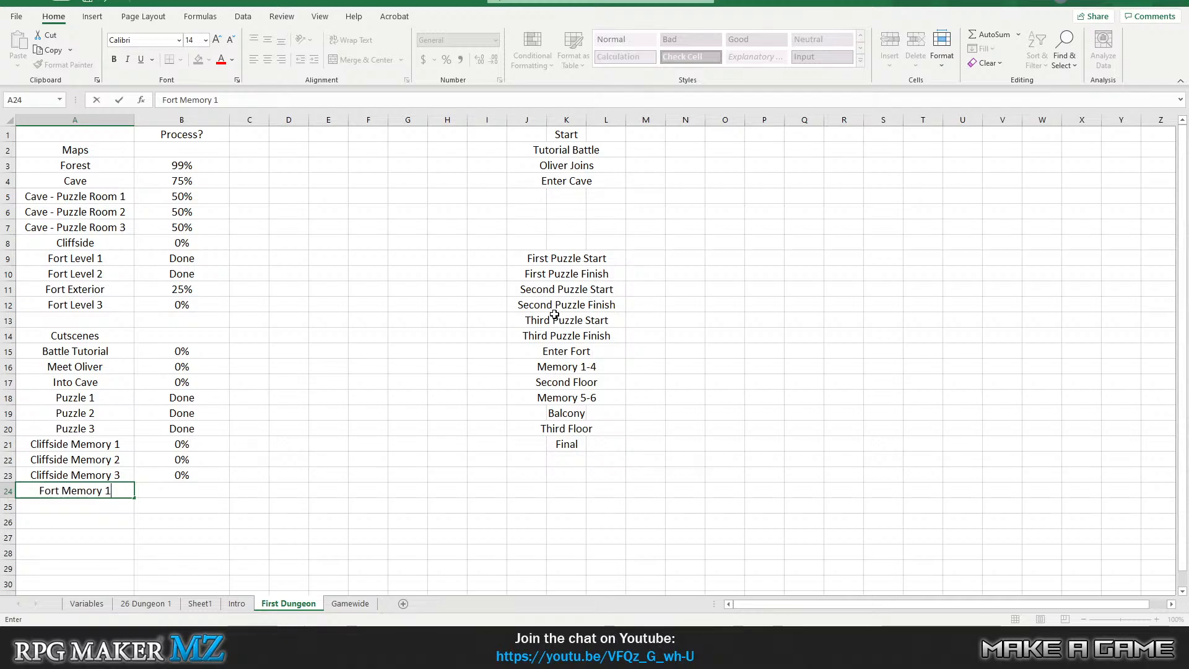
{"action": "key", "text": "Return"}
{"action": "type", "text": "Fort Mmeor"}
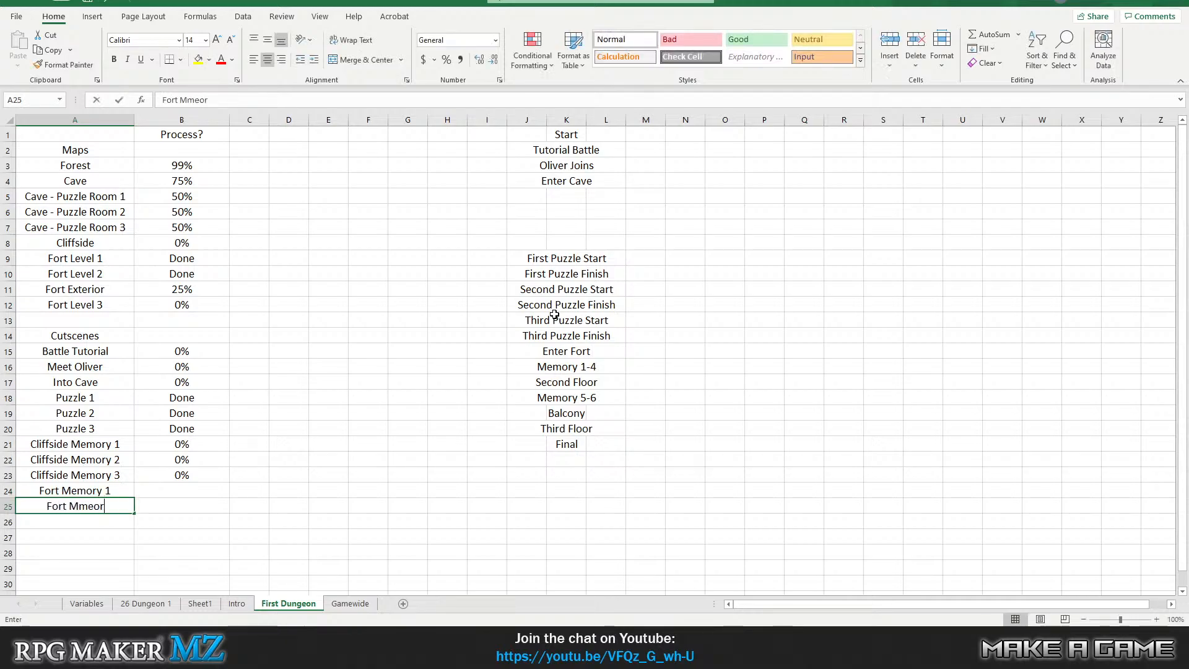
{"action": "key", "text": "BackSpace"}
{"action": "type", "text": "emory 2"}
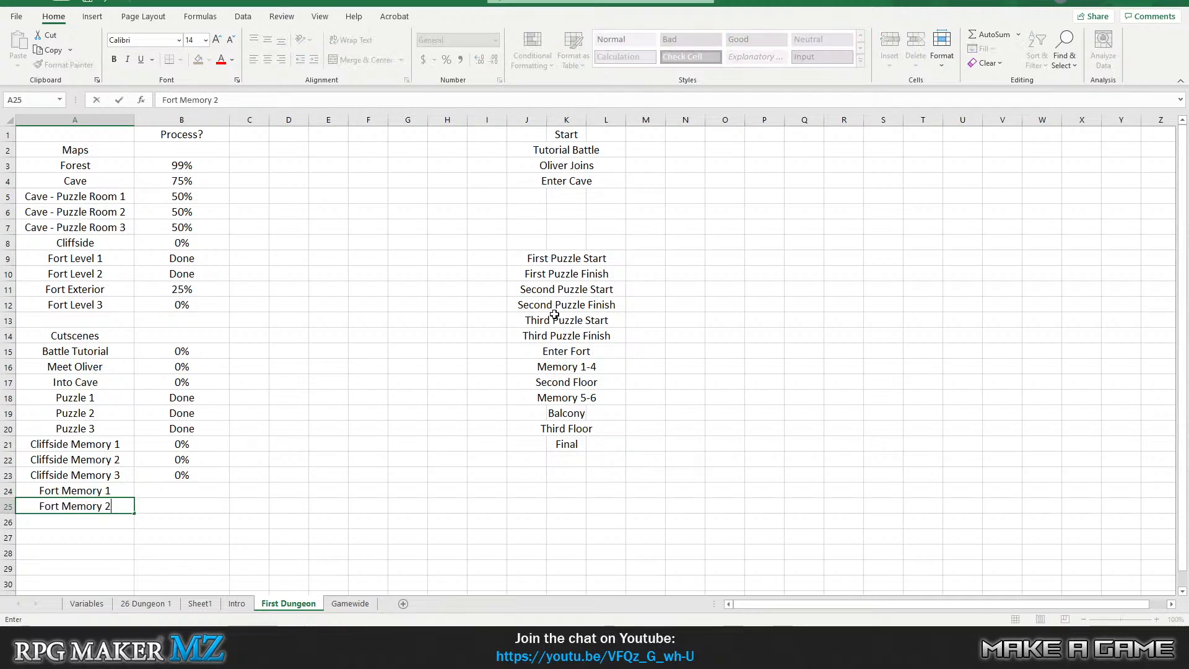
{"action": "key", "text": "Return"}
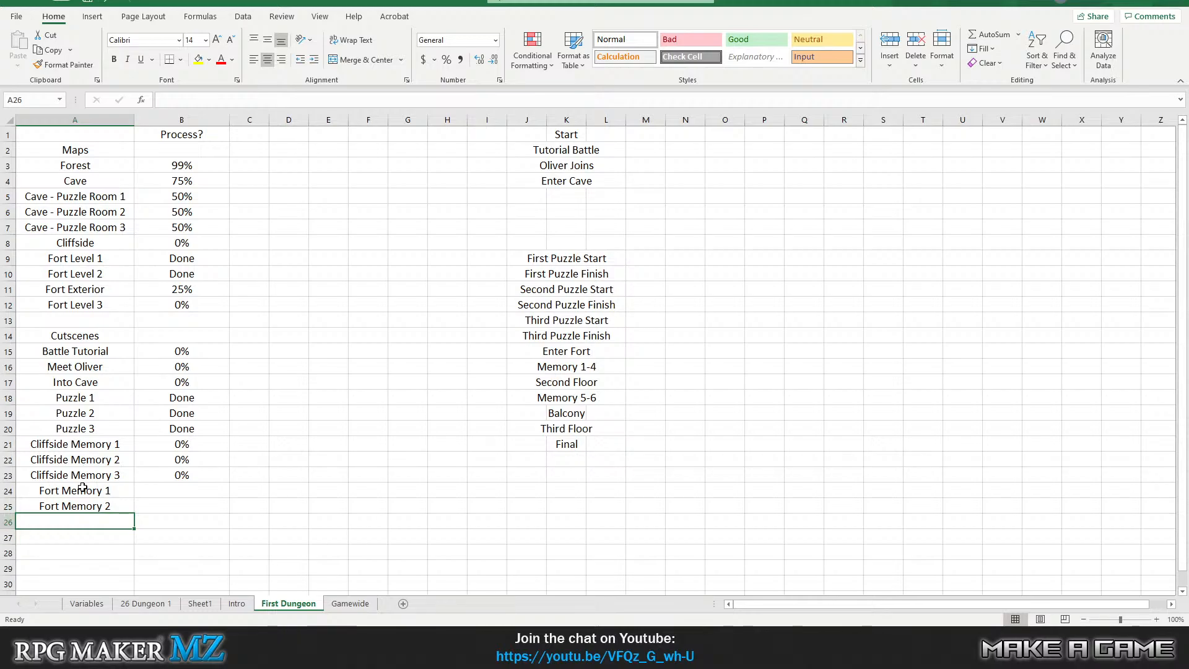
Copy the Fort Memory 2 entry into each cell from A26 to A29.
{"action": "left_click", "coordinate": [105, 507]}
{"action": "key", "text": "ctrl+c"}
{"action": "left_click", "coordinate": [38, 527]}
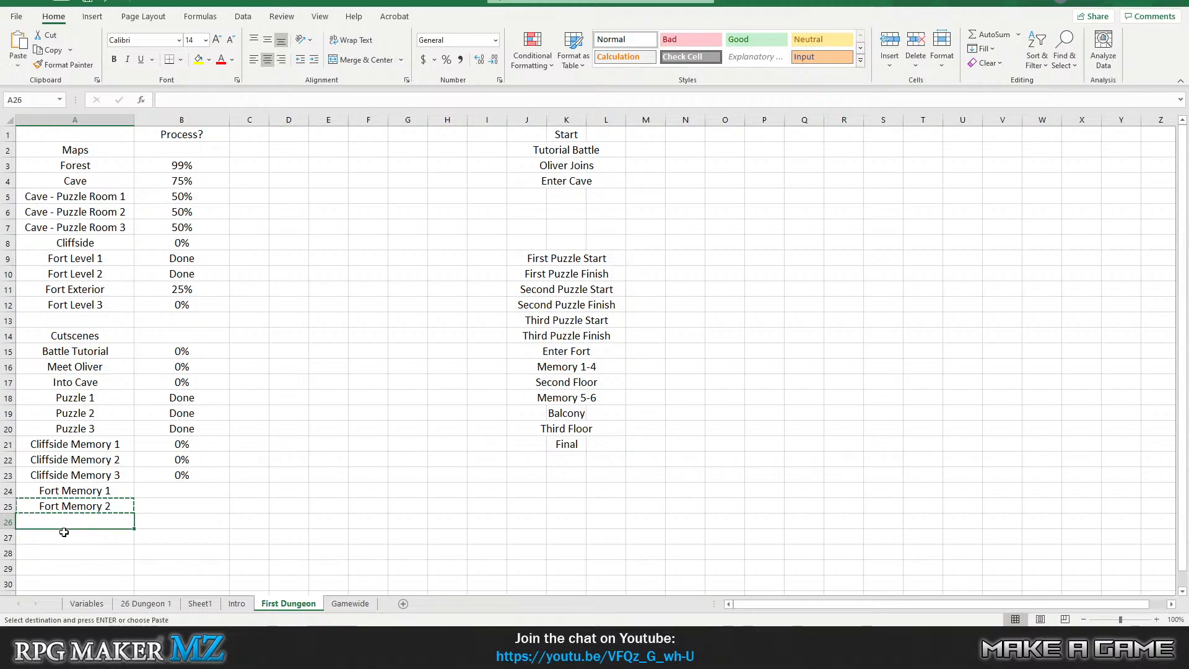
{"action": "key", "text": "ctrl+v"}
{"action": "left_click", "coordinate": [77, 538]}
{"action": "key", "text": "ctrl+v"}
{"action": "left_click", "coordinate": [85, 553]}
{"action": "key", "text": "ctrl+v"}
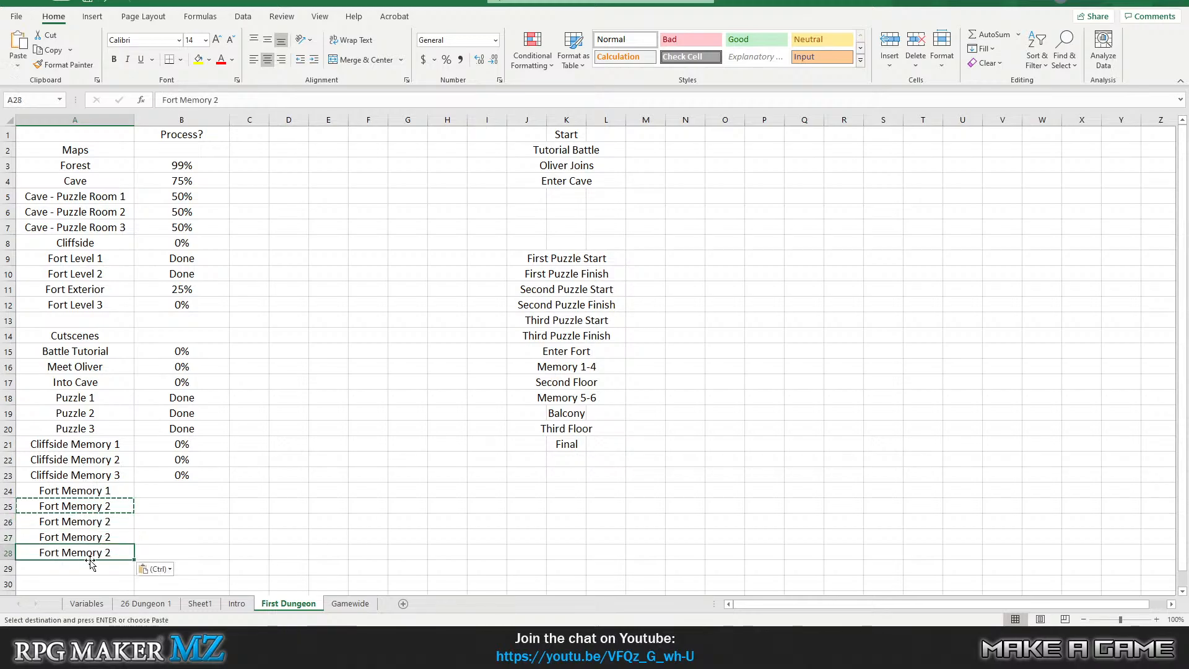
{"action": "left_click", "coordinate": [95, 567]}
{"action": "key", "text": "ctrl+v"}
Renumber the entries in A26 and A27 as "Fort Memory 3" and "Fort Memory 4".
{"action": "left_click", "coordinate": [112, 518]}
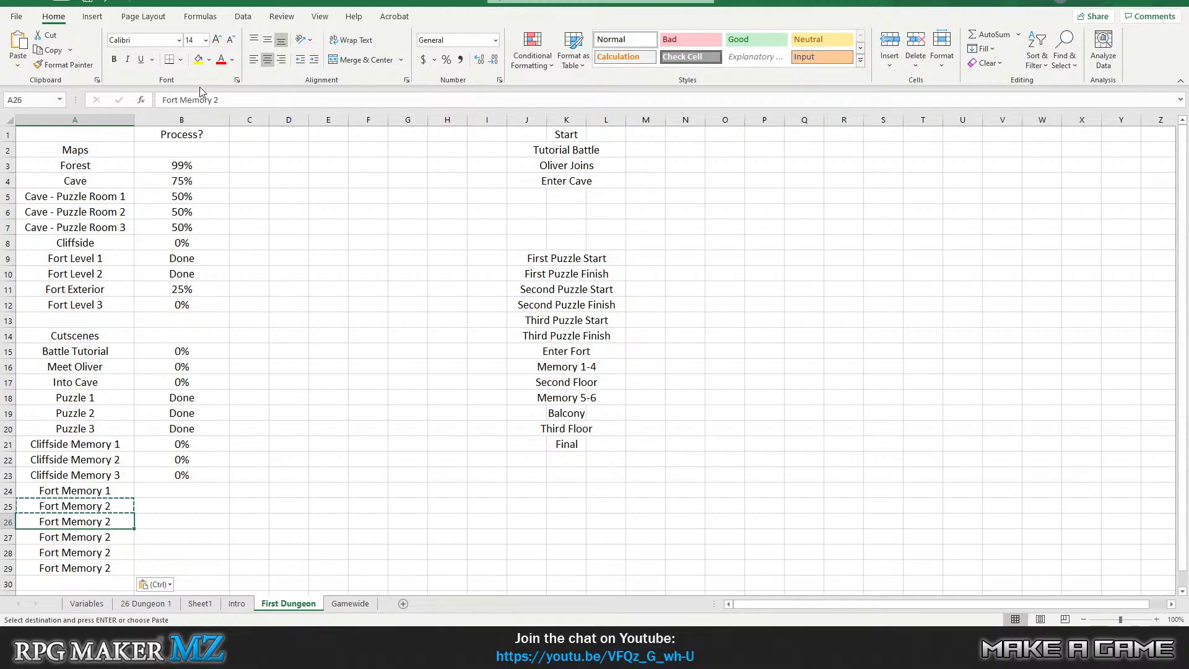
{"action": "left_click", "coordinate": [226, 100]}
{"action": "key", "text": "BackSpace"}
{"action": "type", "text": "3"}
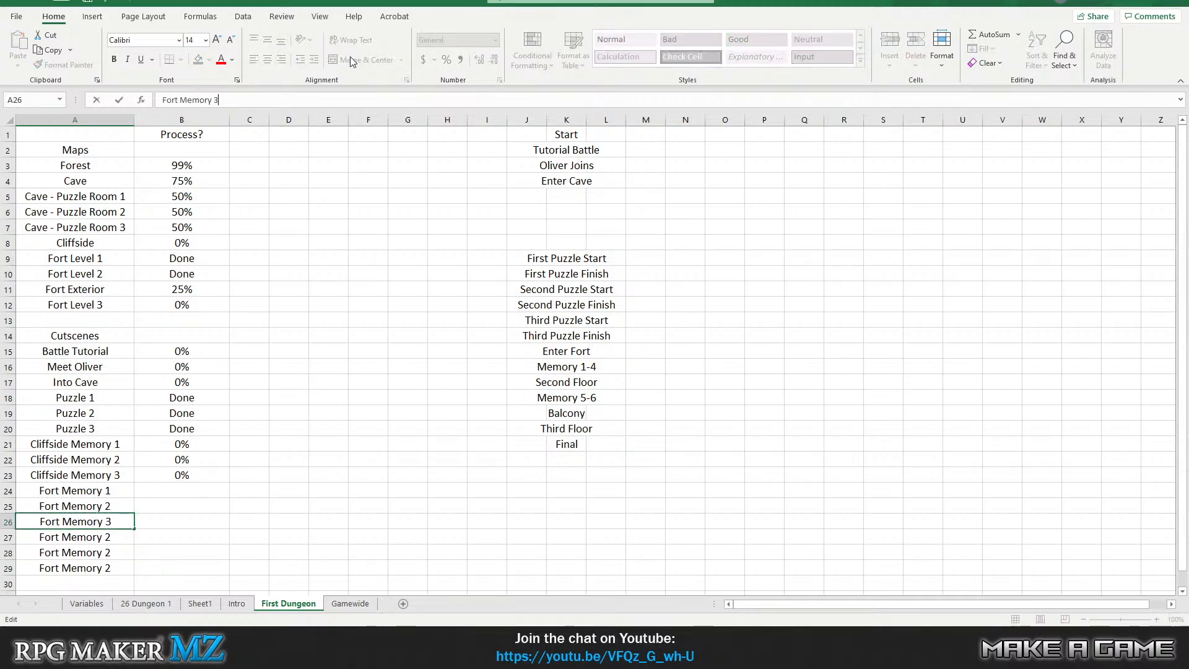
{"action": "key", "text": "Return"}
{"action": "key", "text": "F2"}
{"action": "key", "text": "BackSpace"}
{"action": "type", "text": "4"}
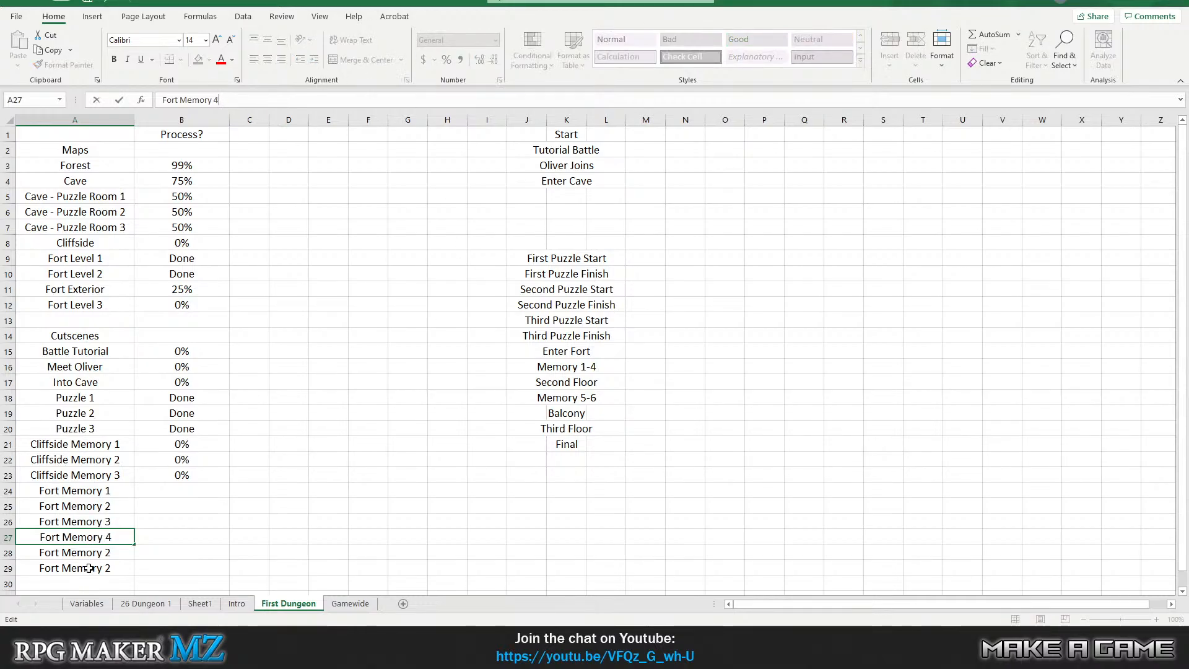
{"action": "key", "text": "Return"}
Renumber the entries in A28 and A29 as "Fort Memory 5" and "Fort Memory 6".
{"action": "left_click", "coordinate": [217, 100]}
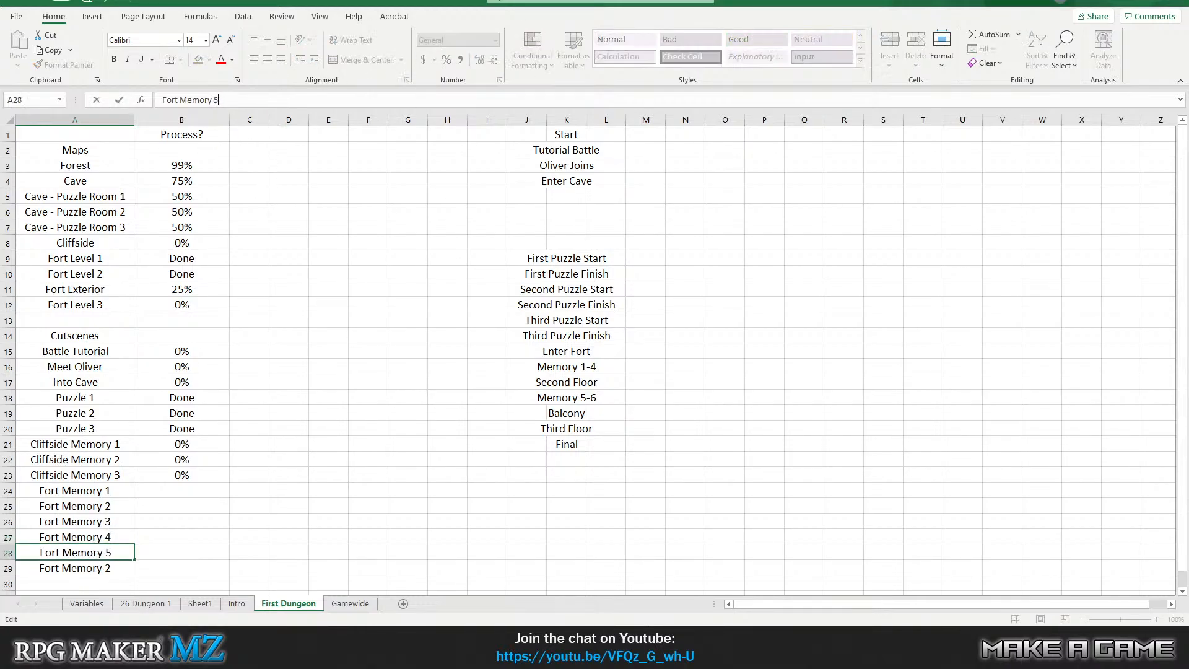
{"action": "left_click", "coordinate": [91, 569]}
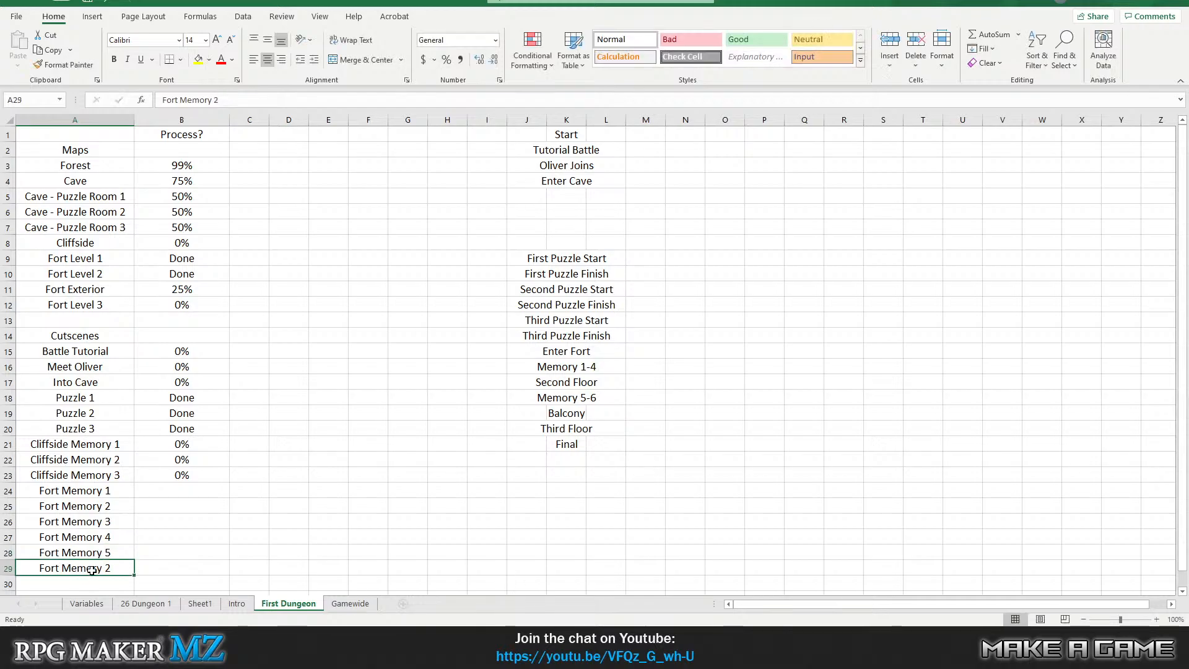
{"action": "left_click", "coordinate": [260, 97]}
{"action": "key", "text": "BackSpace"}
{"action": "type", "text": "6"}
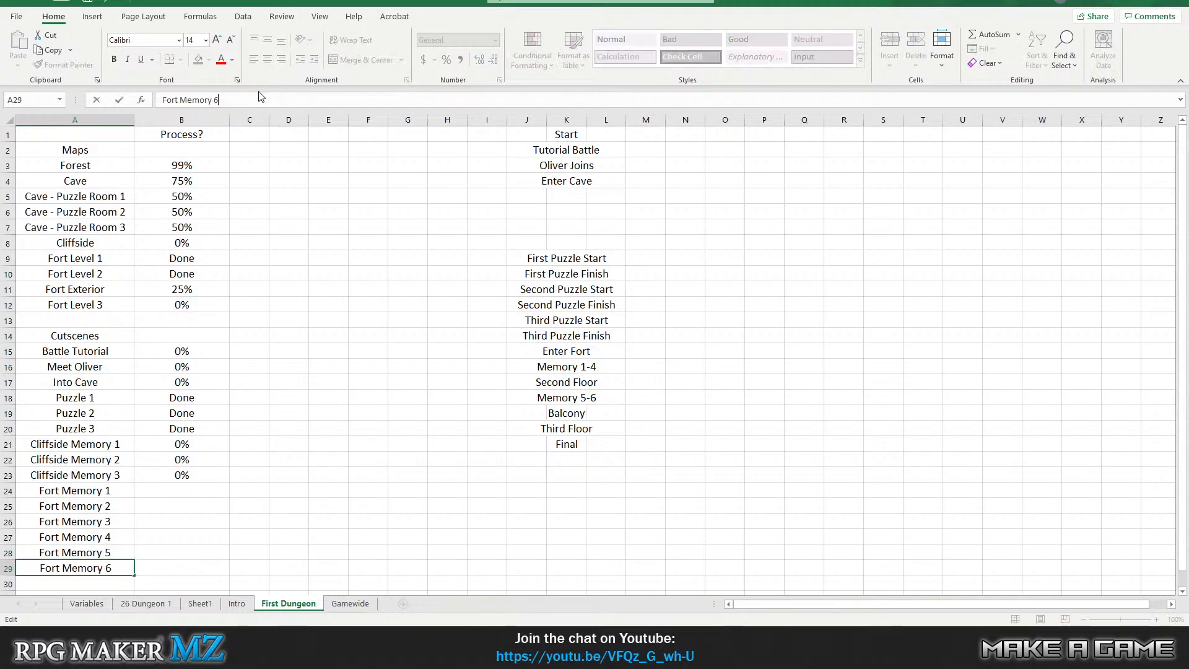
{"action": "left_click", "coordinate": [289, 492]}
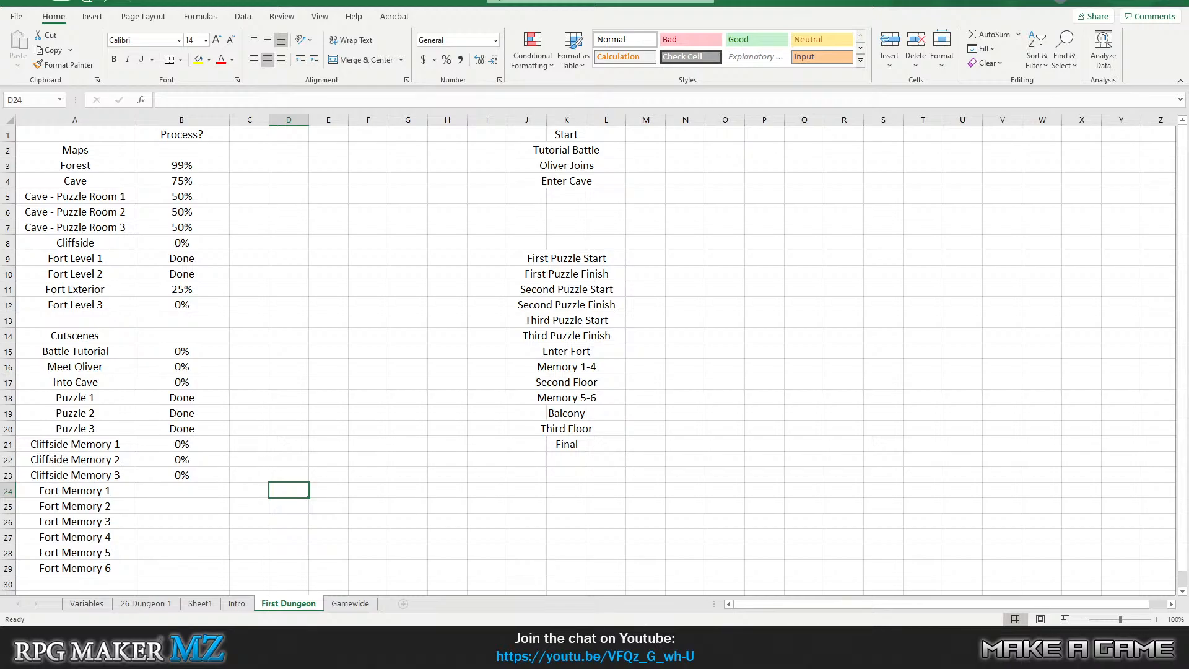
Switch to RPG Maker MZ and review the command contents of the Memory 1 event on the Fort-1st Floor map.
{"action": "key", "text": "alt+Tab"}
{"action": "left_click", "coordinate": [65, 455]}
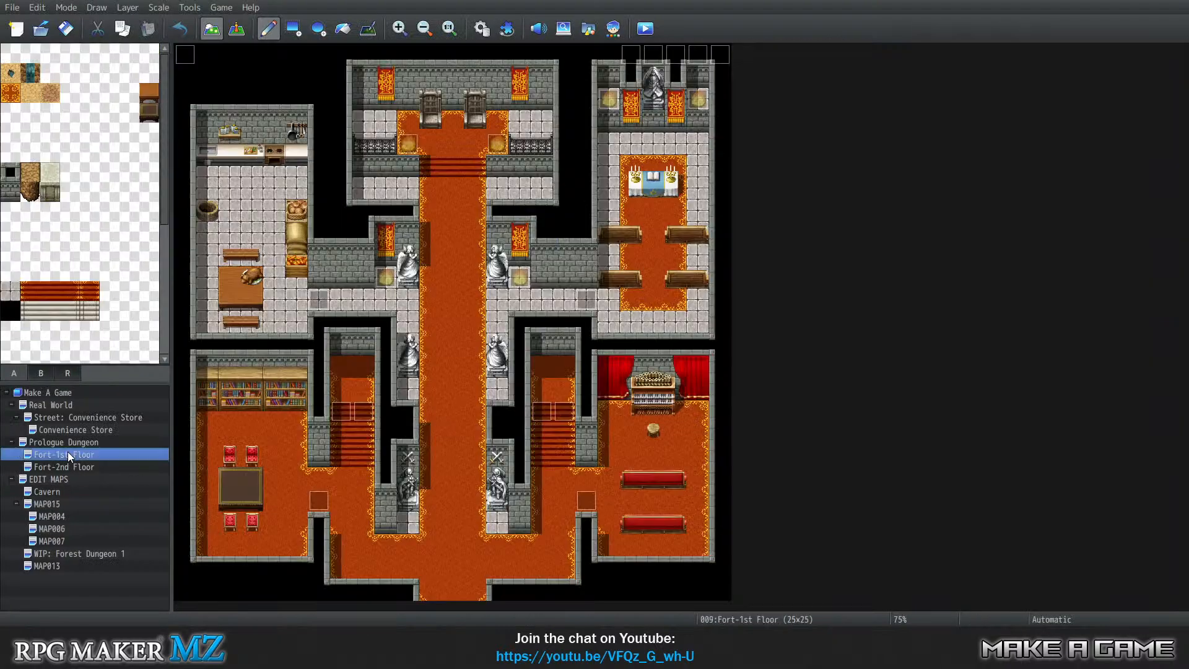
{"action": "left_click", "coordinate": [244, 31]}
{"action": "right_click", "coordinate": [319, 500]}
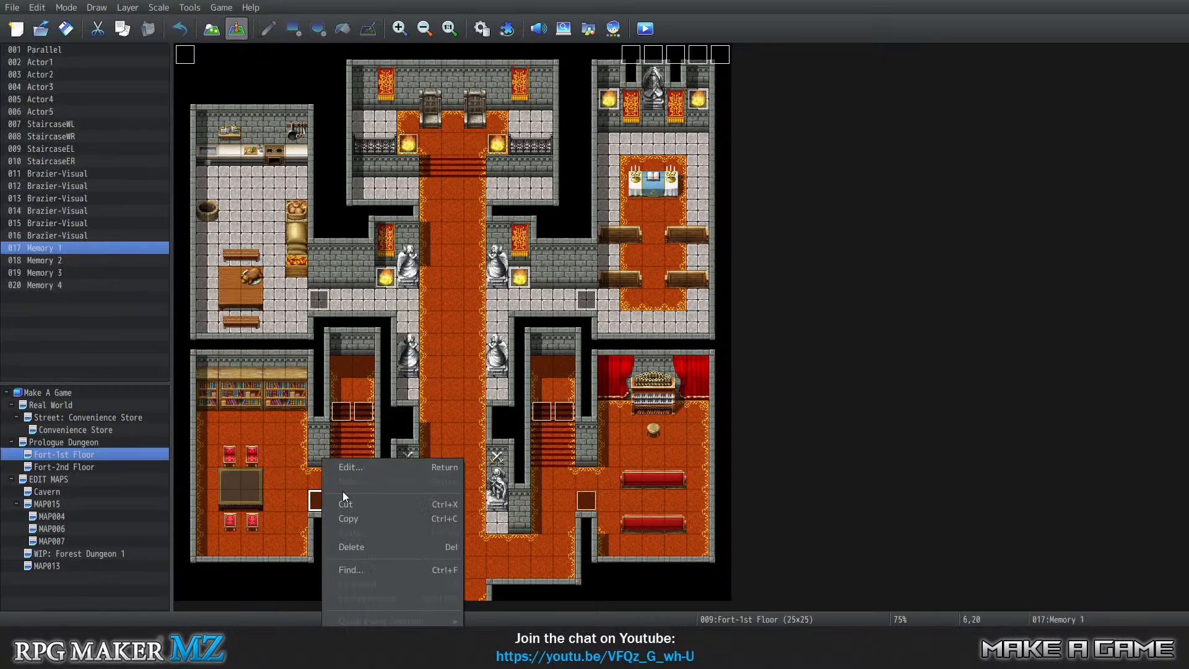
{"action": "left_click", "coordinate": [362, 462]}
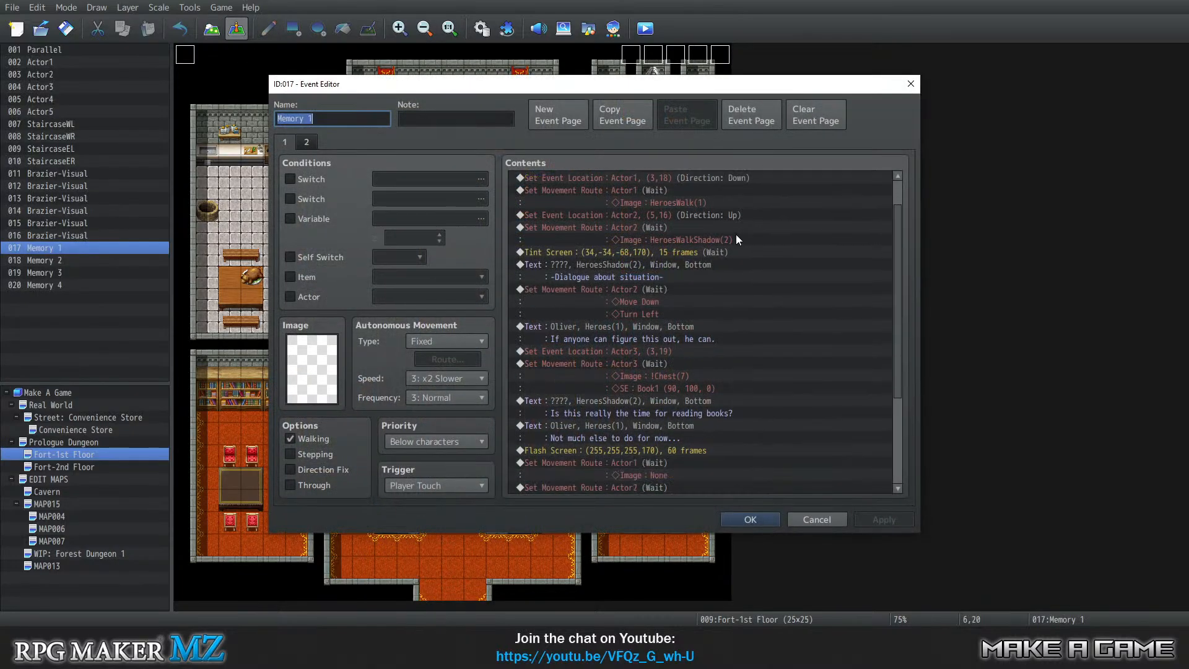
{"action": "scroll", "coordinate": [755, 223], "scroll_direction": "down", "scroll_amount": 1}
{"action": "scroll", "coordinate": [776, 221], "scroll_direction": "down", "scroll_amount": 3}
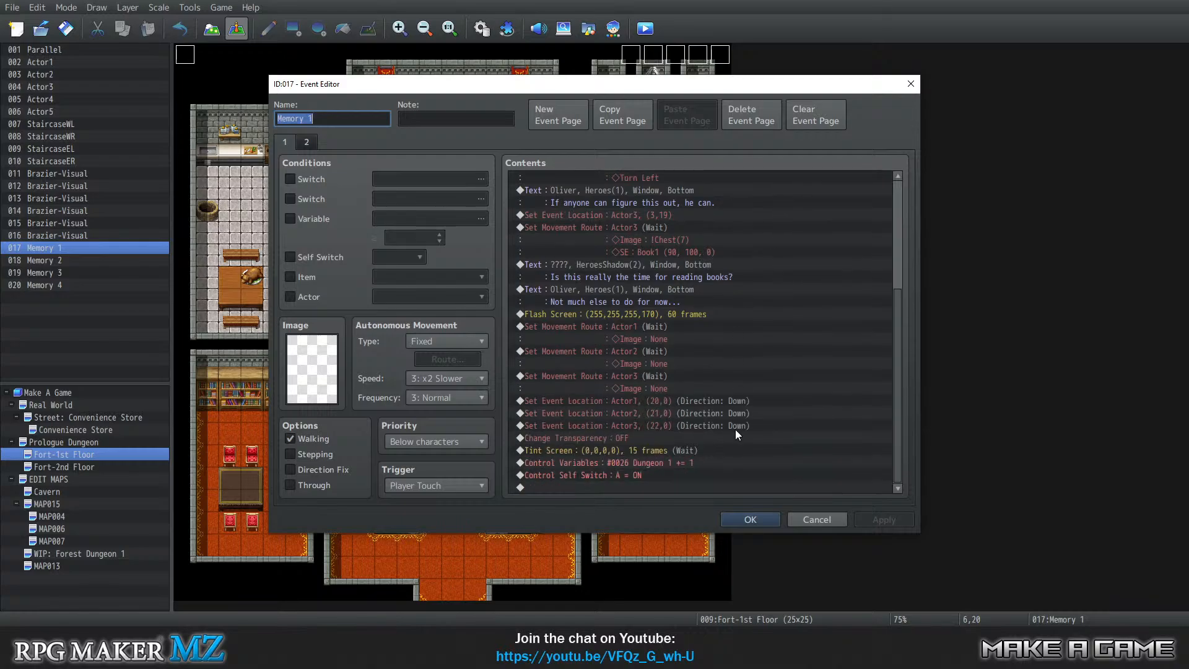
{"action": "left_click", "coordinate": [912, 86]}
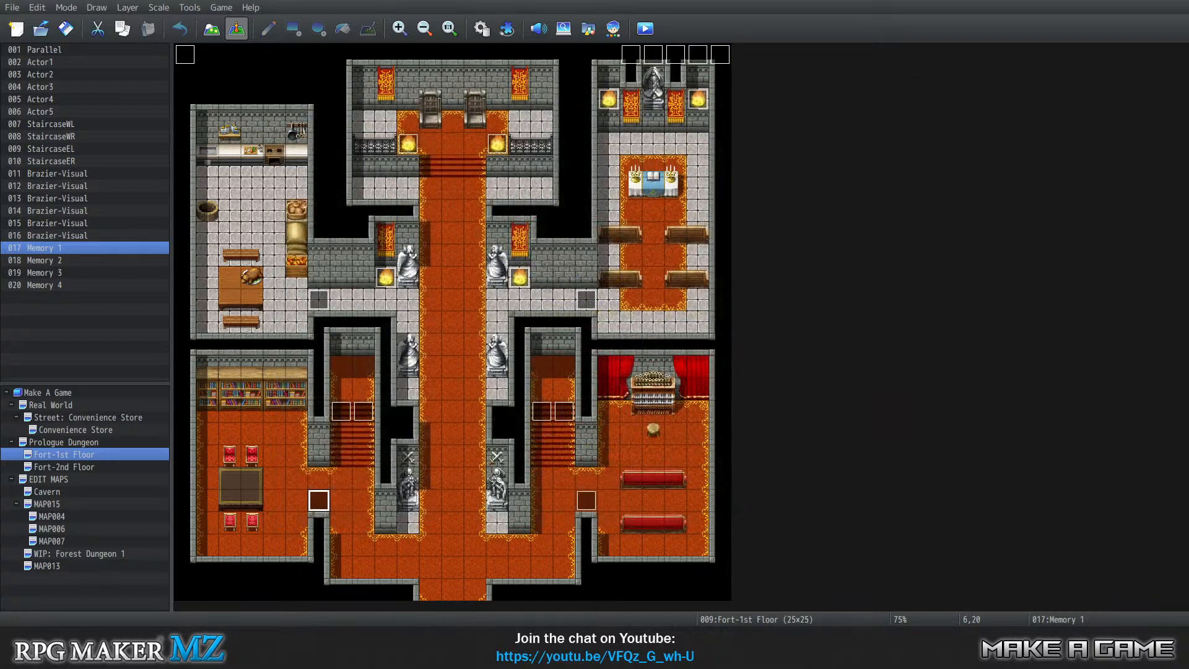
Return to the Excel First Dungeon sheet and enter 80% as the process value for Fort Memory 1 and Fort Memory 2.
{"action": "key", "text": "alt+Tab"}
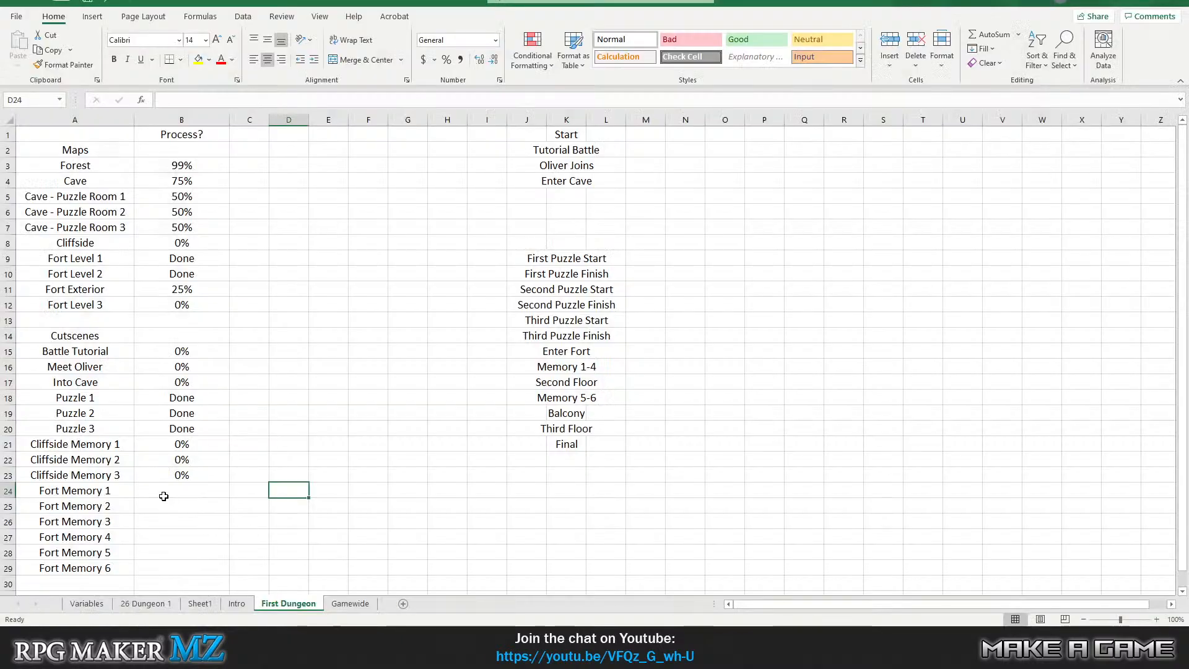
{"action": "left_click_drag", "start_coordinate": [164, 495], "coordinate": [172, 533]}
{"action": "left_click", "coordinate": [185, 488]}
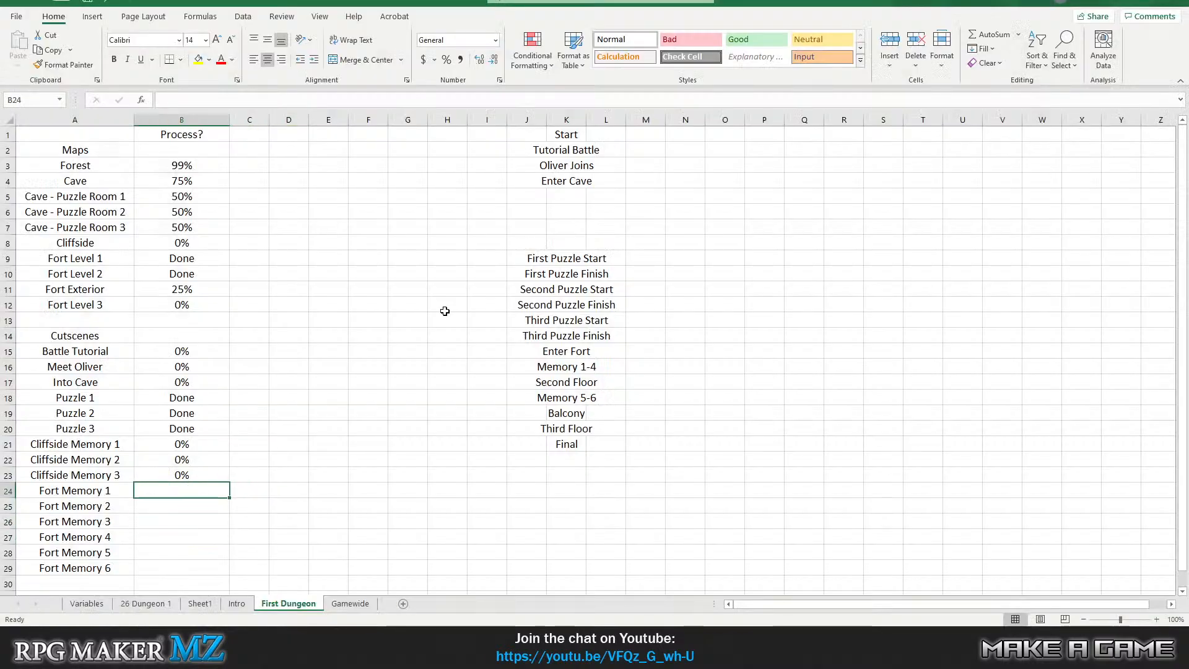
{"action": "type", "text": "80%"}
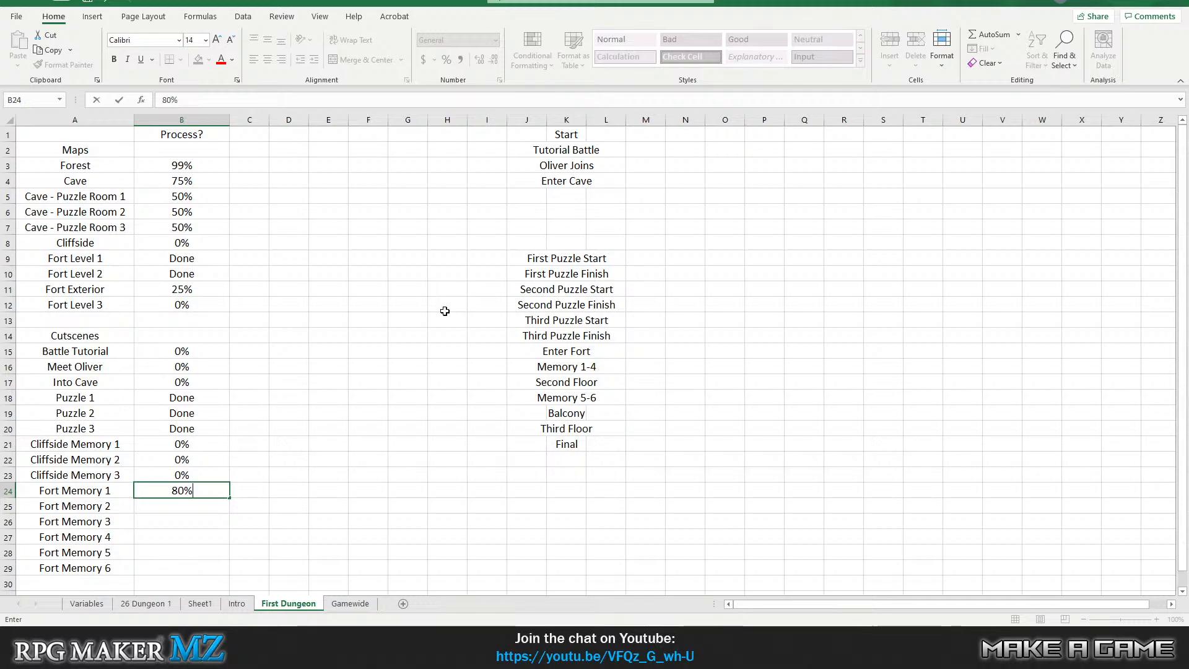
{"action": "key", "text": "Return"}
{"action": "type", "text": "80%"}
{"action": "key", "text": "Return"}
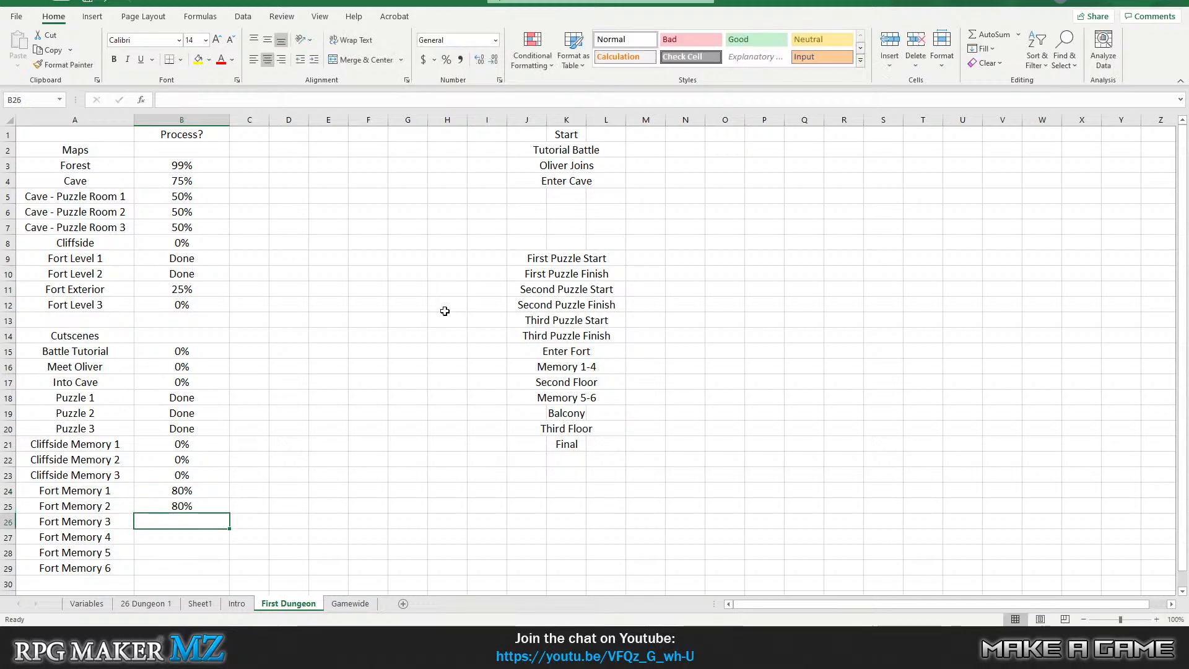
Enter 80% as the process value for Fort Memory 3 and Fort Memory 4.
{"action": "type", "text": "80%"}
{"action": "key", "text": "Return"}
{"action": "type", "text": "80%"}
{"action": "key", "text": "Return"}
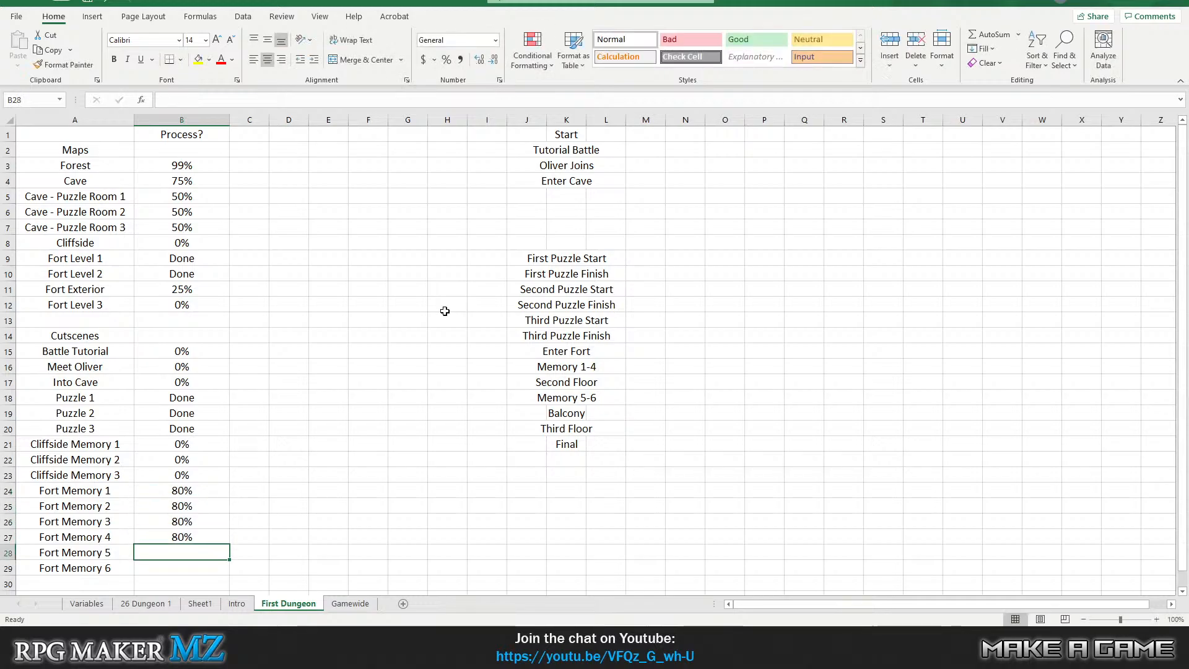
Add the note "[punch up dialogue]" in C24 beside Fort Memory 1's progress.
{"action": "key", "text": "Up"}
{"action": "key", "text": "Right"}
{"action": "key", "text": "Right"}
{"action": "key", "text": "Up"}
{"action": "key", "text": "Left"}
{"action": "key", "text": "Up"}
{"action": "key", "text": "Up"}
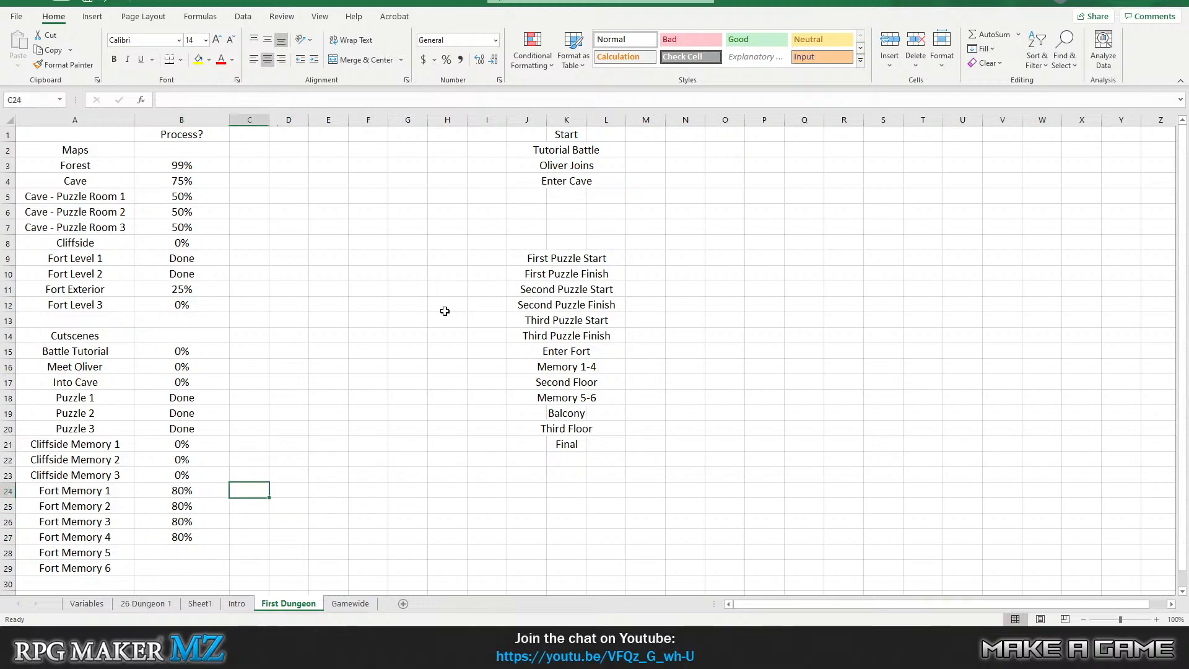
{"action": "type", "text": "[pun"}
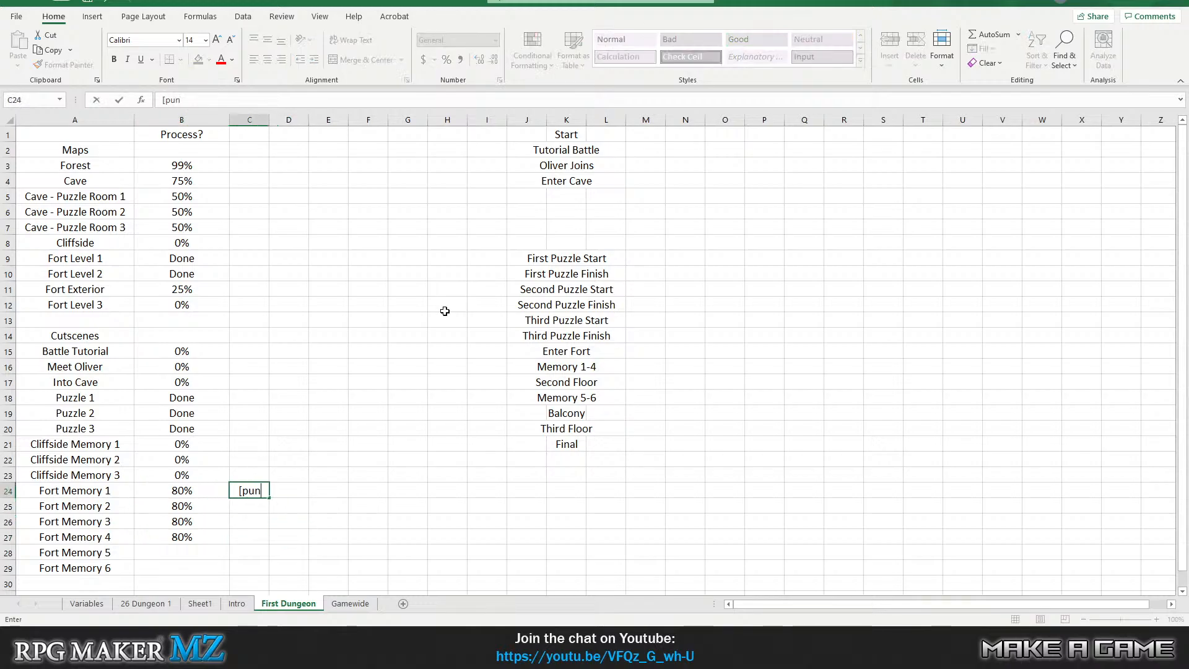
{"action": "type", "text": "ch up dialogue]"}
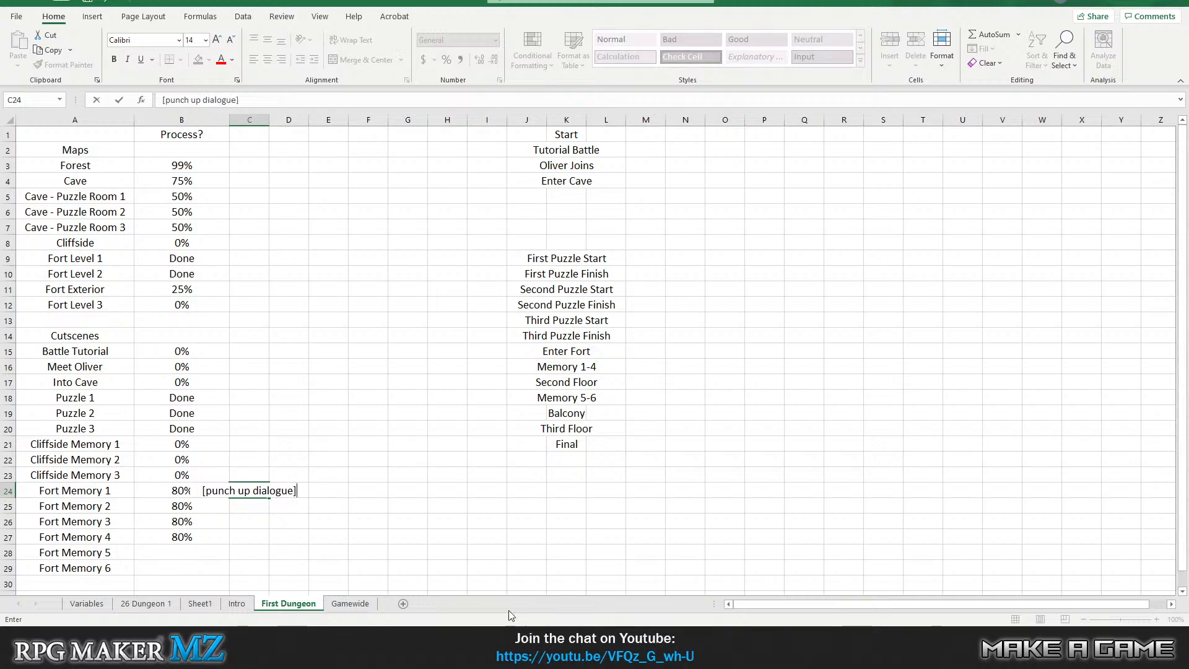
{"action": "left_click", "coordinate": [406, 536]}
Left-align the dialogue note in C24.
{"action": "left_click", "coordinate": [253, 489]}
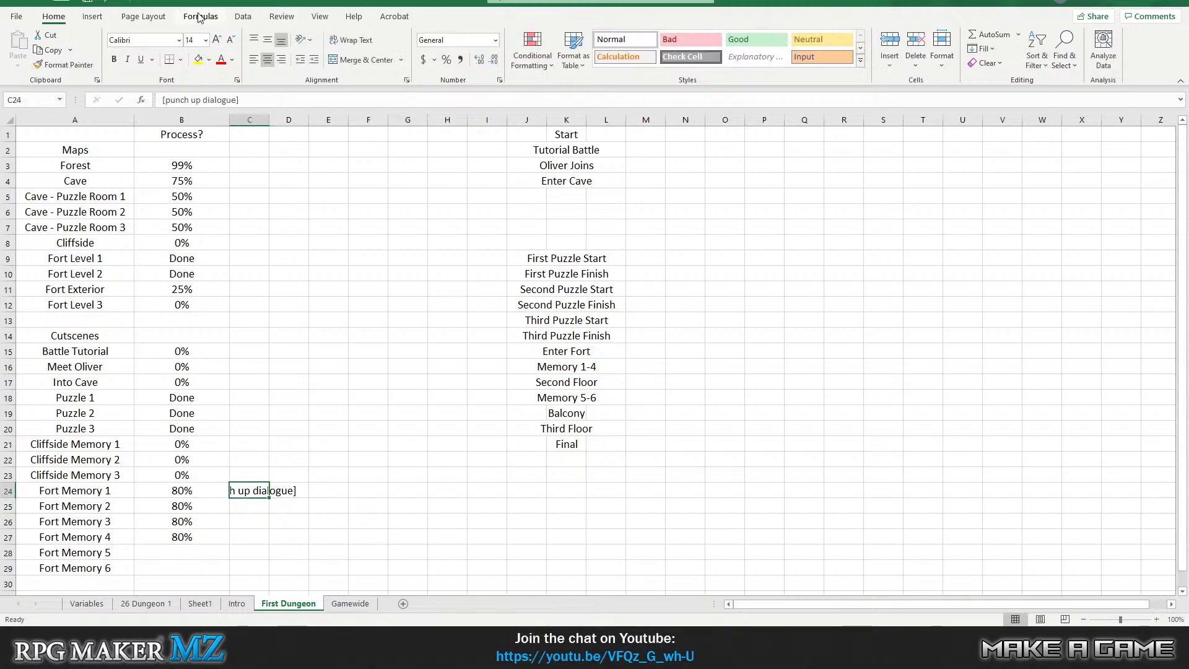
{"action": "left_click", "coordinate": [254, 60]}
{"action": "left_click", "coordinate": [244, 512]}
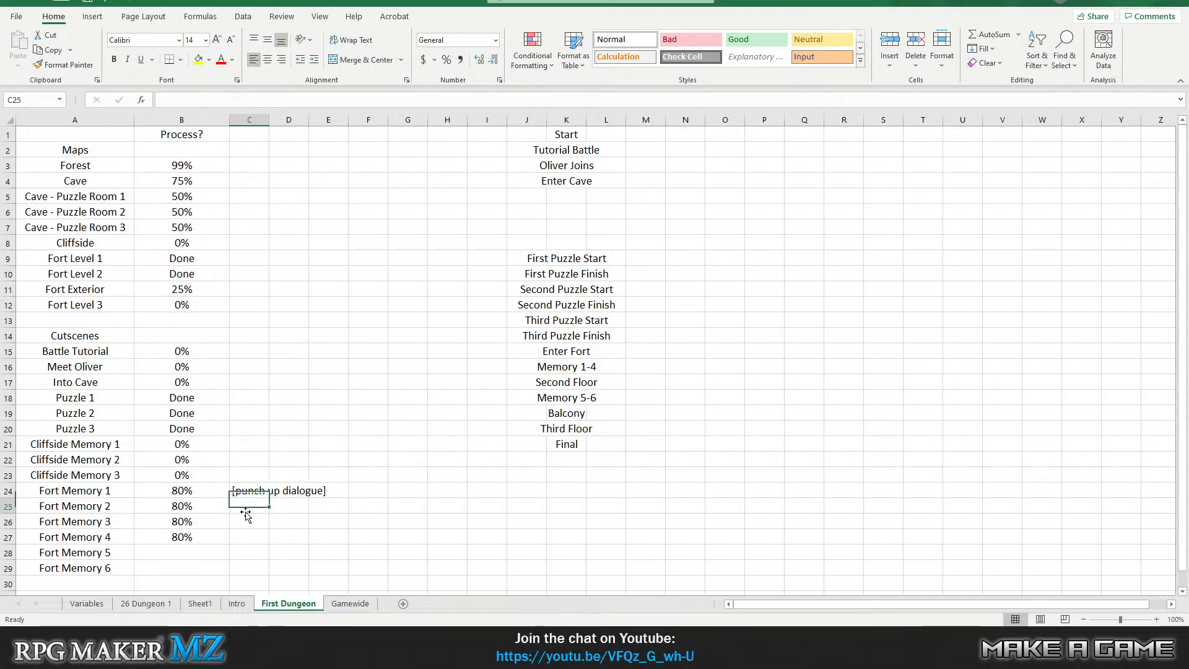
Copy the "[punch up dialogue]" note from C24 to C25:C27 for Fort Memory 2 through 4.
{"action": "left_click", "coordinate": [248, 489]}
{"action": "key", "text": "ctrl+c"}
{"action": "mouse_move", "coordinate": [248, 513]}
{"action": "left_mouse_down"}
{"action": "mouse_move", "coordinate": [242, 552]}
{"action": "mouse_move", "coordinate": [241, 533]}
{"action": "left_mouse_up"}
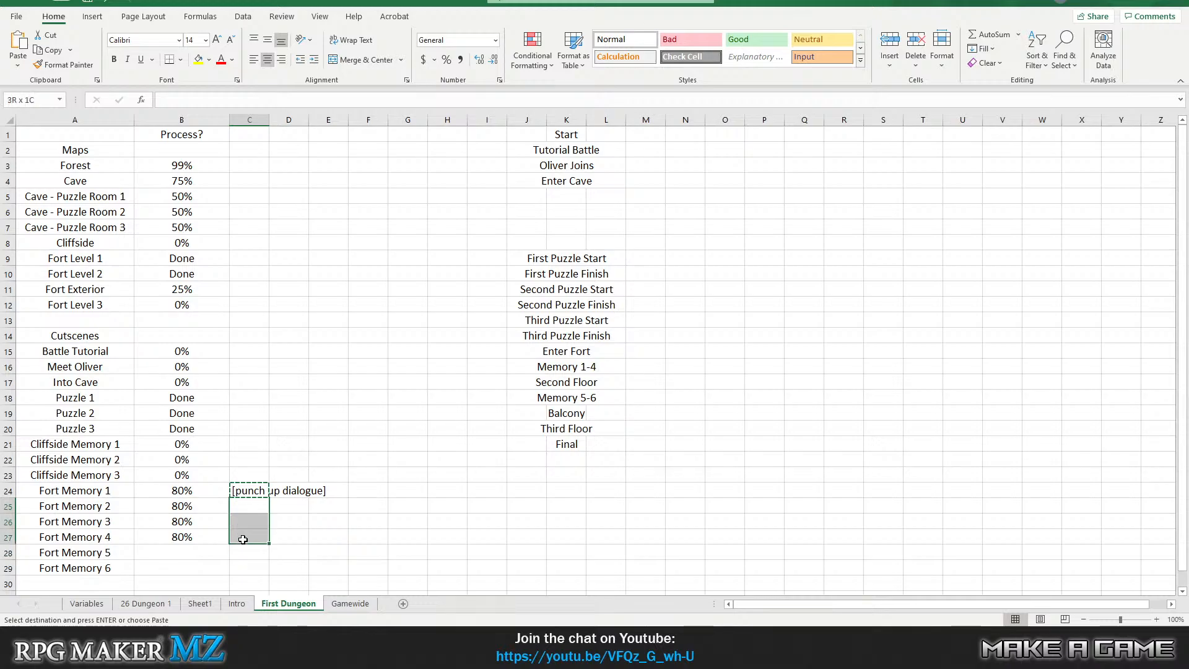
{"action": "key", "text": "ctrl+v"}
{"action": "left_click", "coordinate": [369, 507]}
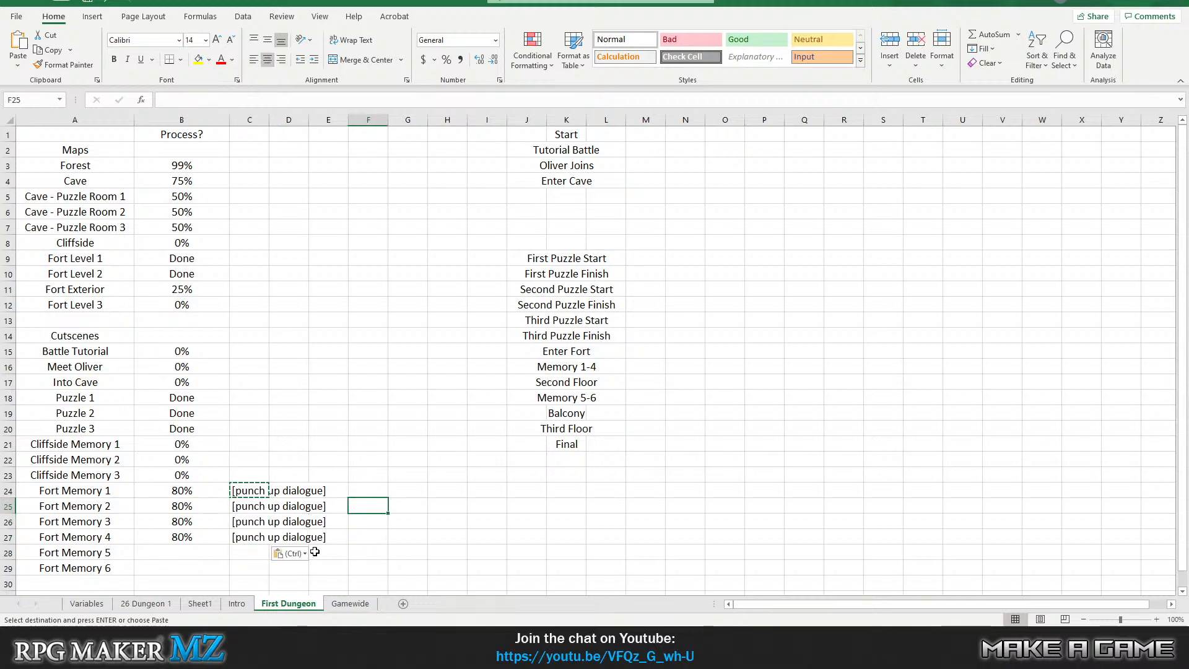
Switch to RPG Maker MZ to check the Fort-2nd Floor map and its events, and return to the Excel sheet.
{"action": "key", "text": "alt+Tab"}
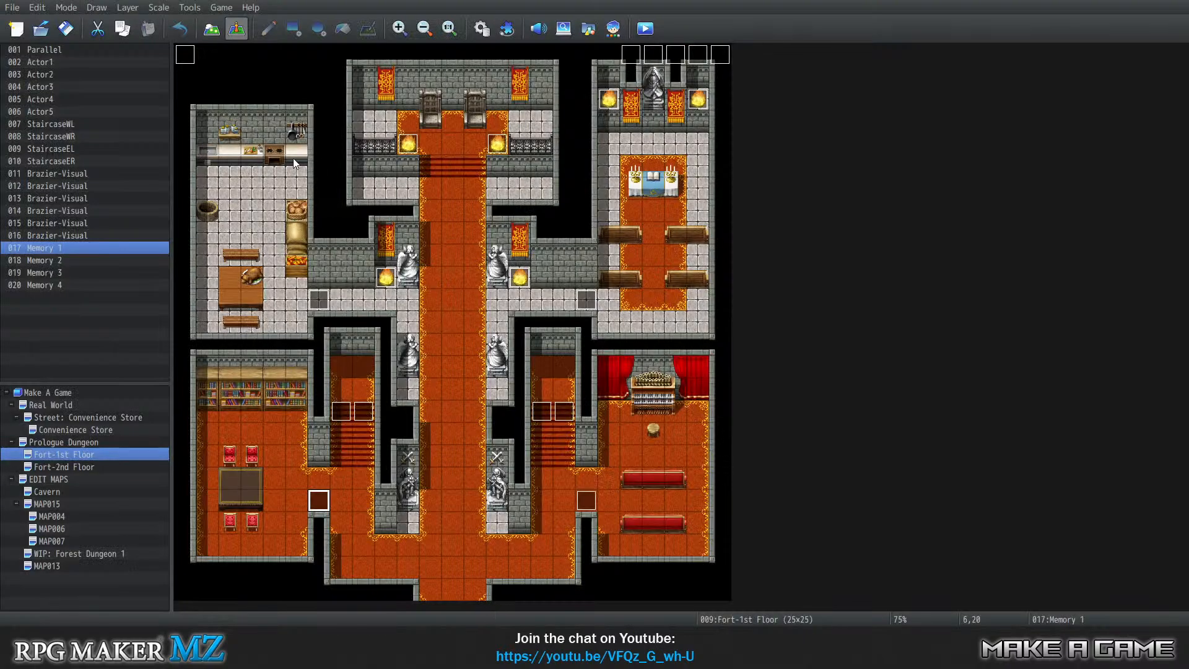
{"action": "left_click", "coordinate": [84, 467]}
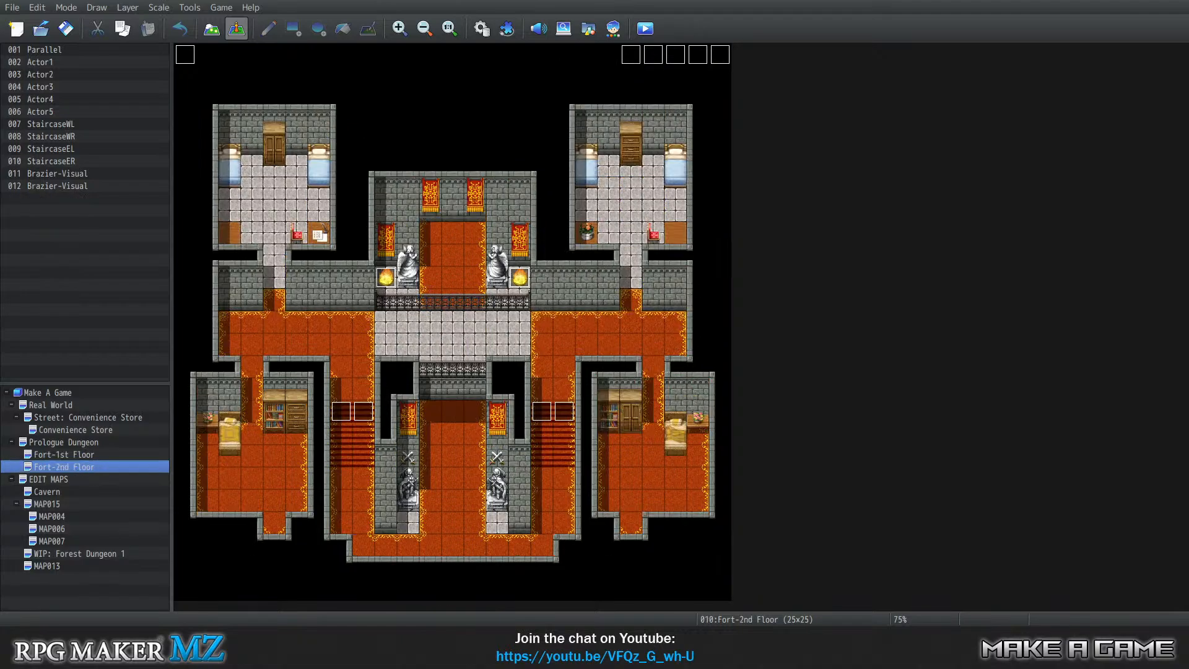
{"action": "key", "text": "alt+Tab"}
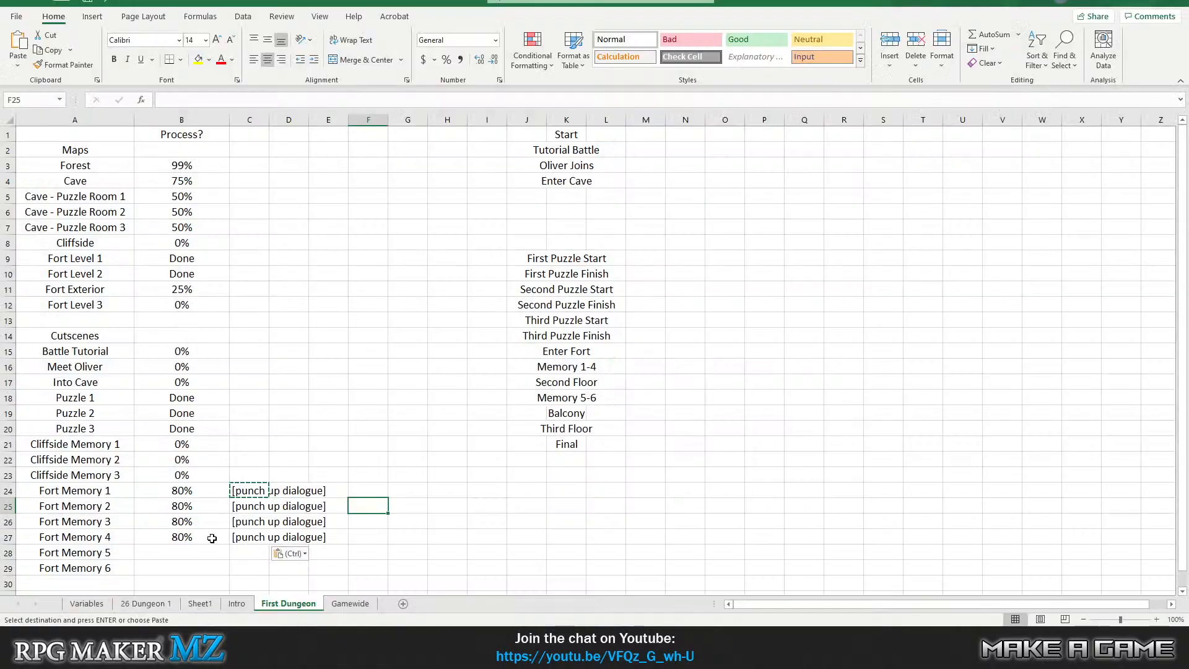
Enter 0% as the process value for Fort Memory 5 and Fort Memory 6.
{"action": "left_click", "coordinate": [186, 551]}
{"action": "type", "text": "0"}
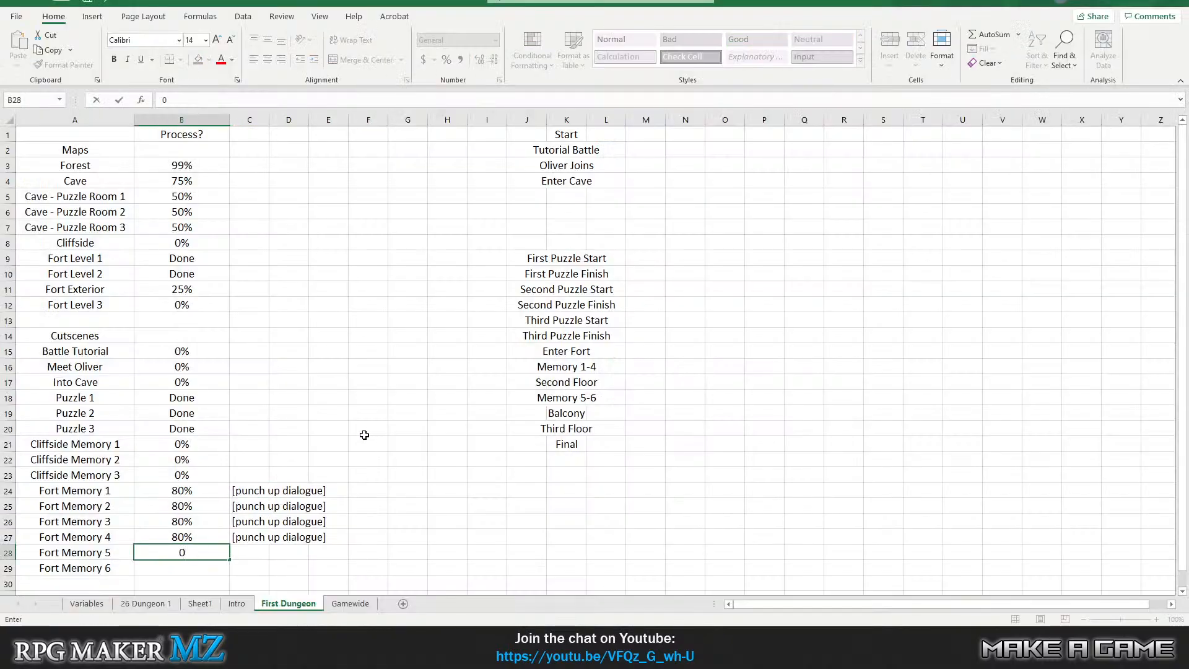
{"action": "type", "text": "%"}
{"action": "key", "text": "Return"}
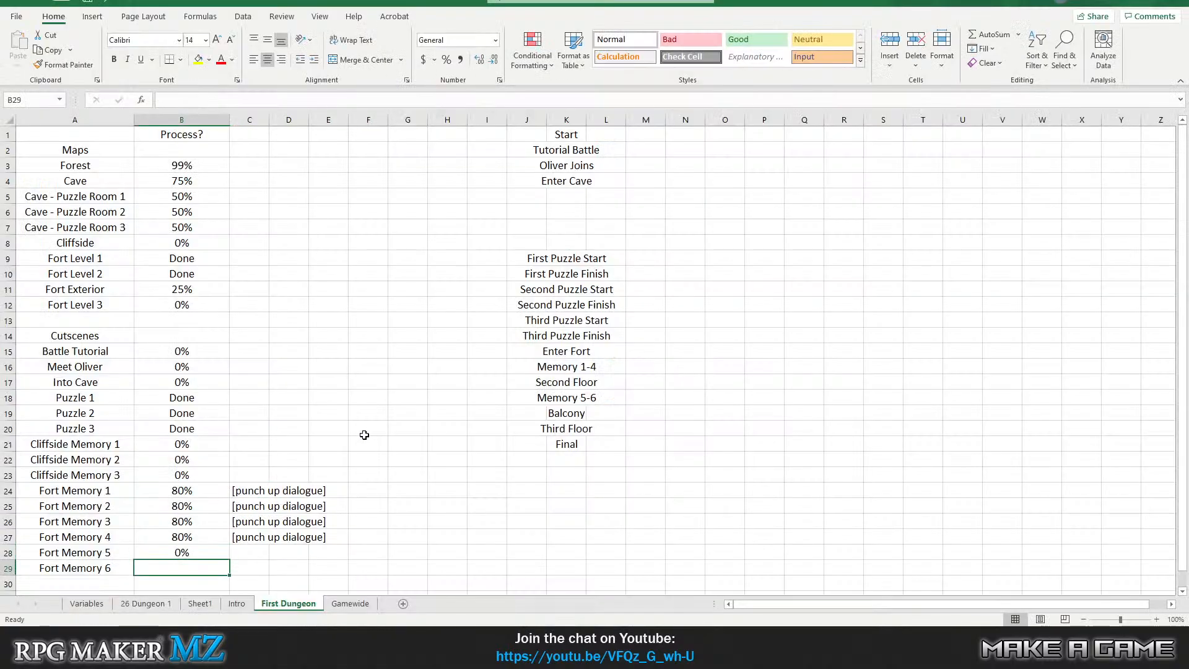
{"action": "type", "text": "0%"}
{"action": "key", "text": "Return"}
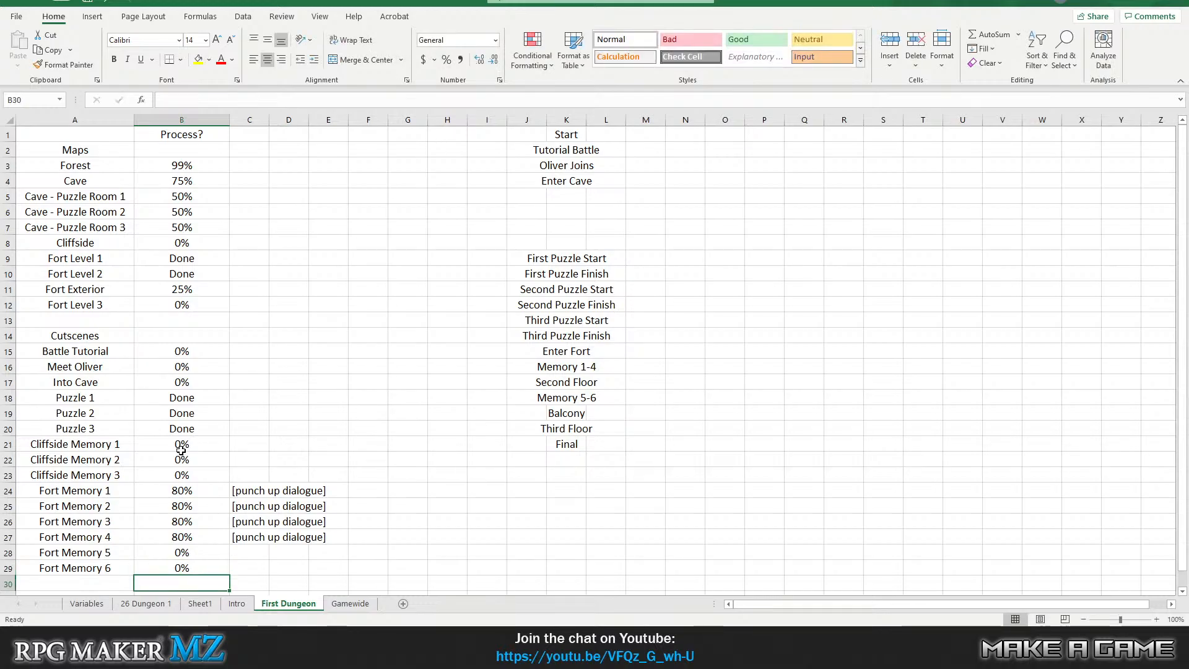
Add a "Confrontation" cutscene in row 30, below Fort Memory 6, with a process value of 0%.
{"action": "scroll", "coordinate": [347, 428], "scroll_direction": "down", "scroll_amount": 2}
{"action": "scroll", "coordinate": [387, 421], "scroll_direction": "up", "scroll_amount": 2}
{"action": "scroll", "coordinate": [344, 370], "scroll_direction": "down", "scroll_amount": 3}
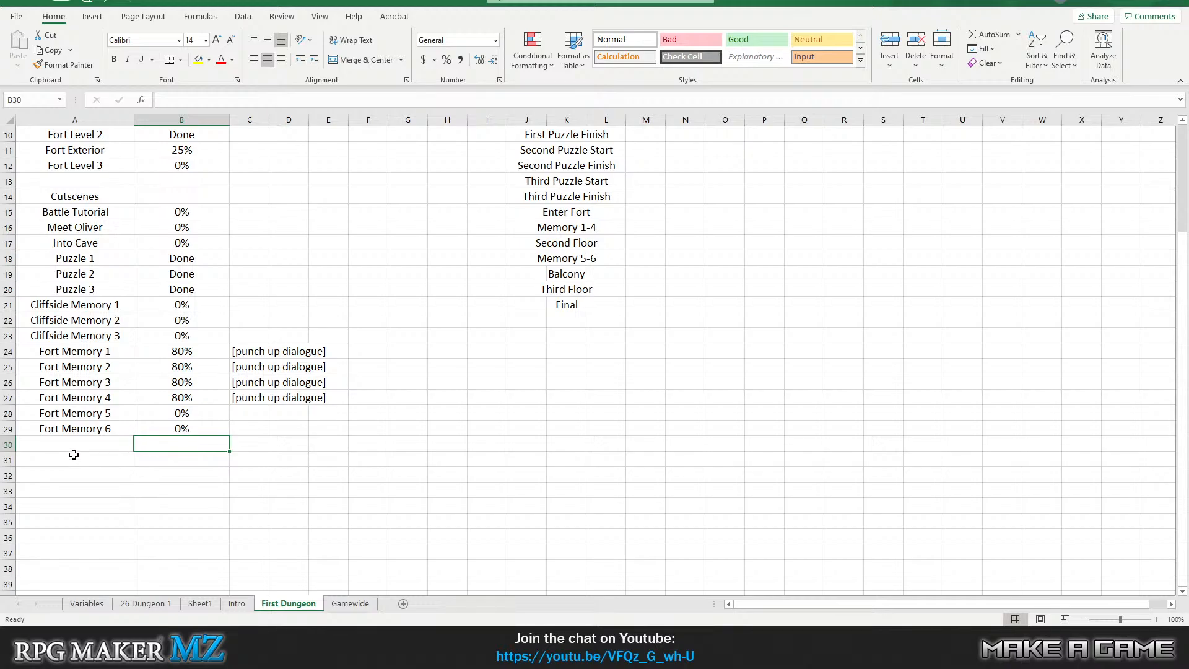
{"action": "key", "text": "Left"}
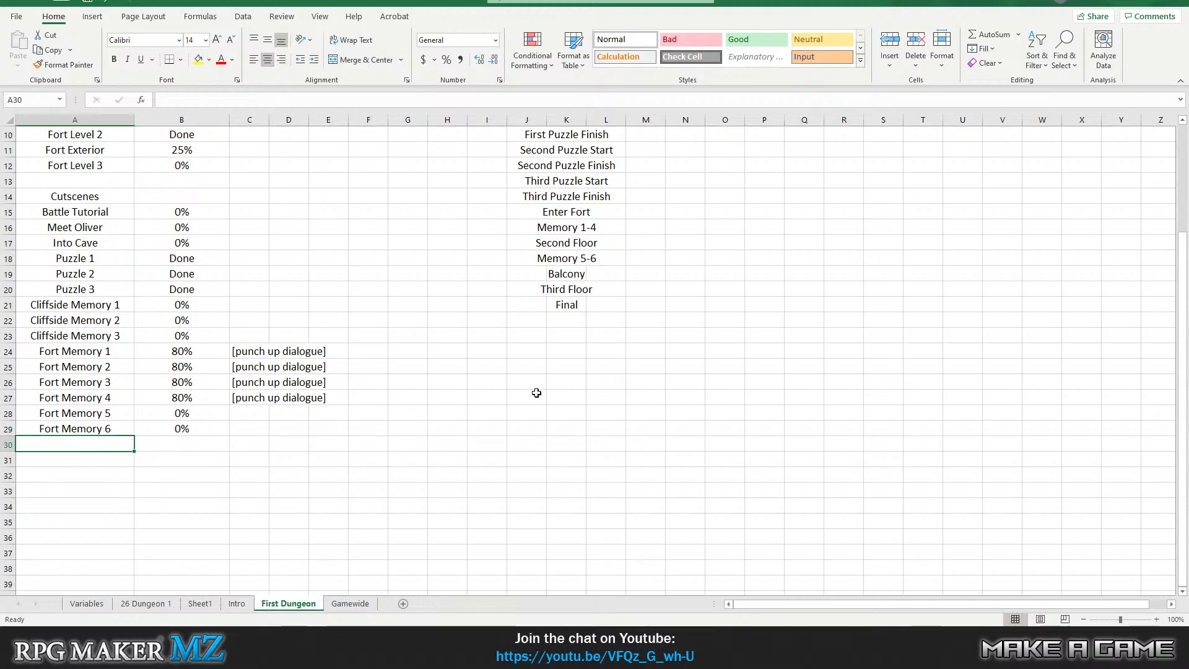
{"action": "type", "text": "Confron"}
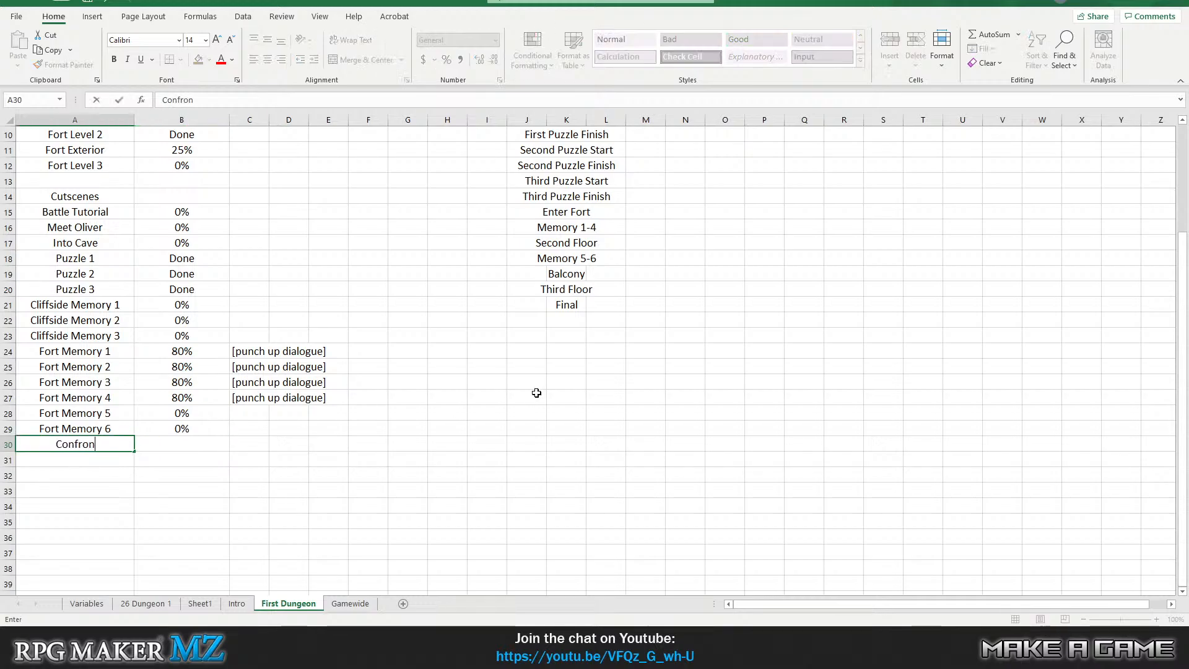
{"action": "type", "text": "tation"}
{"action": "key", "text": "Tab"}
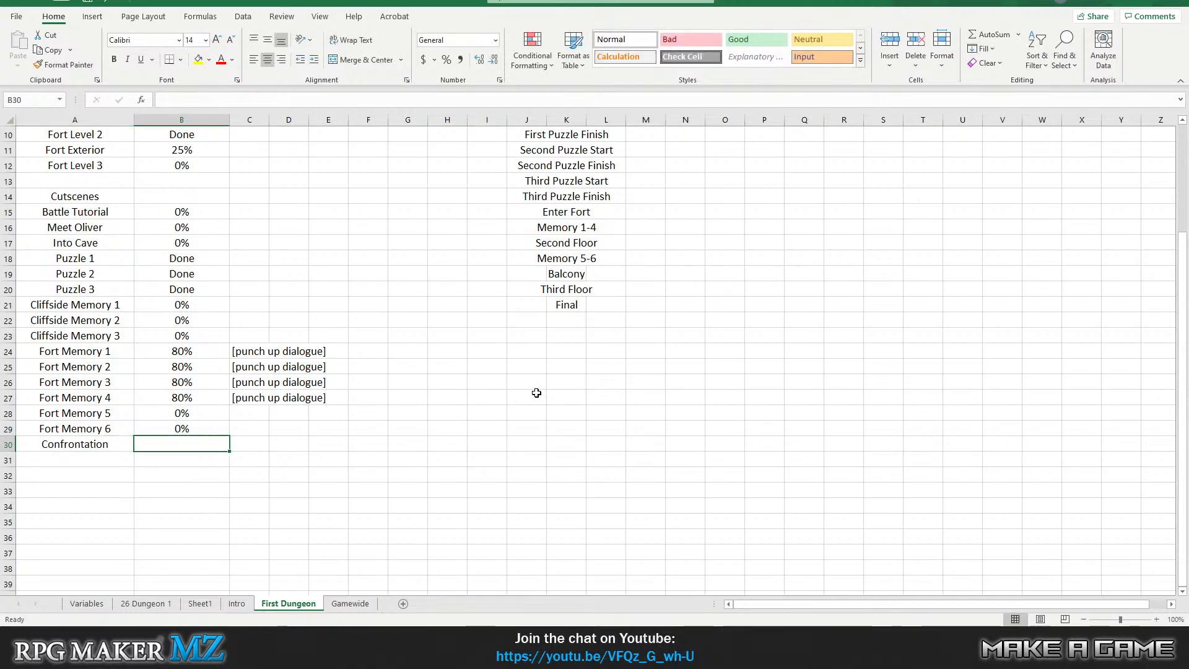
{"action": "type", "text": "0"}
{"action": "key", "text": "Return"}
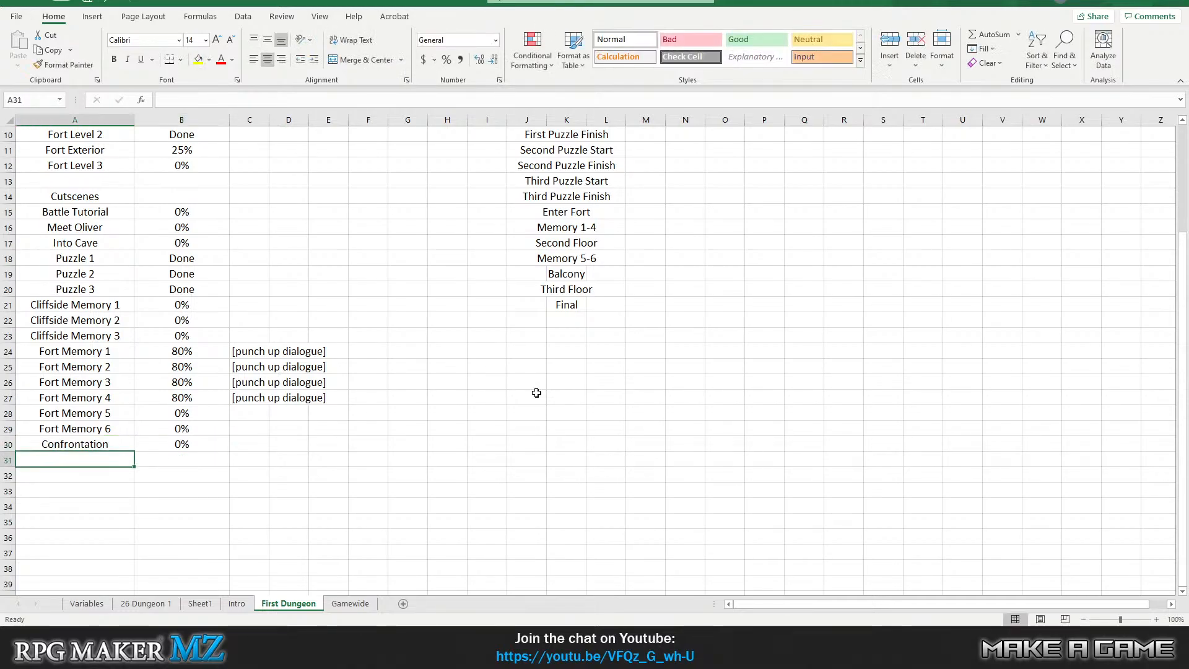
Add an "After Battle" cutscene in row 31 with a process value of 0%.
{"action": "type", "text": "After "}
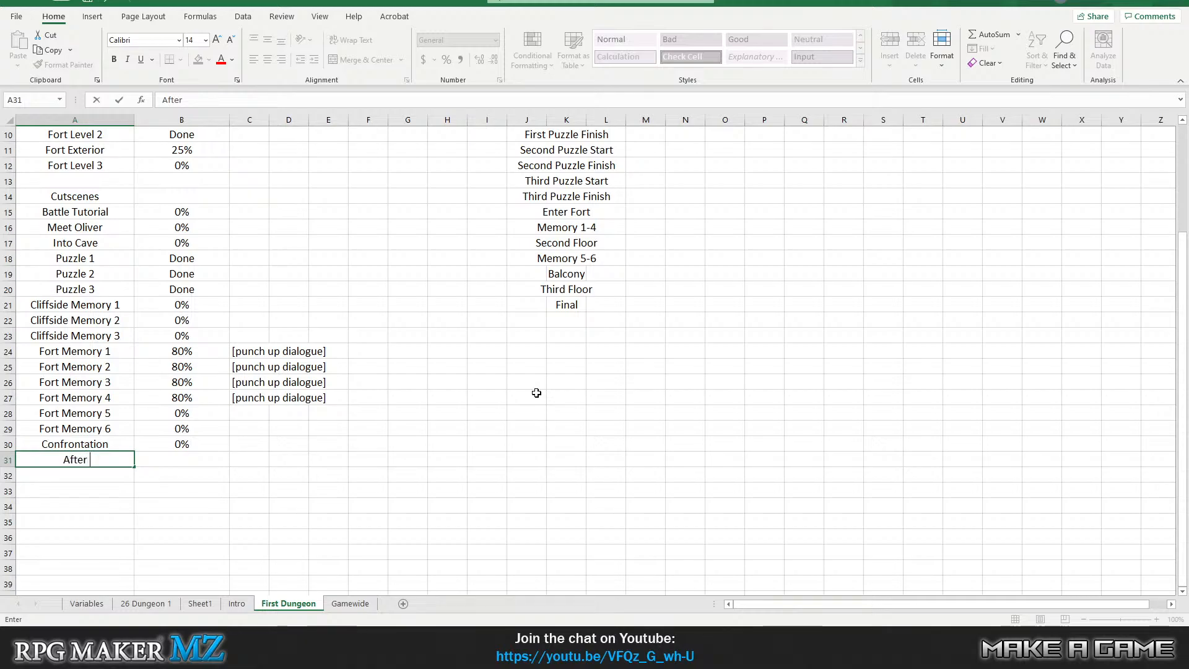
{"action": "type", "text": "Battle"}
{"action": "key", "text": "Tab"}
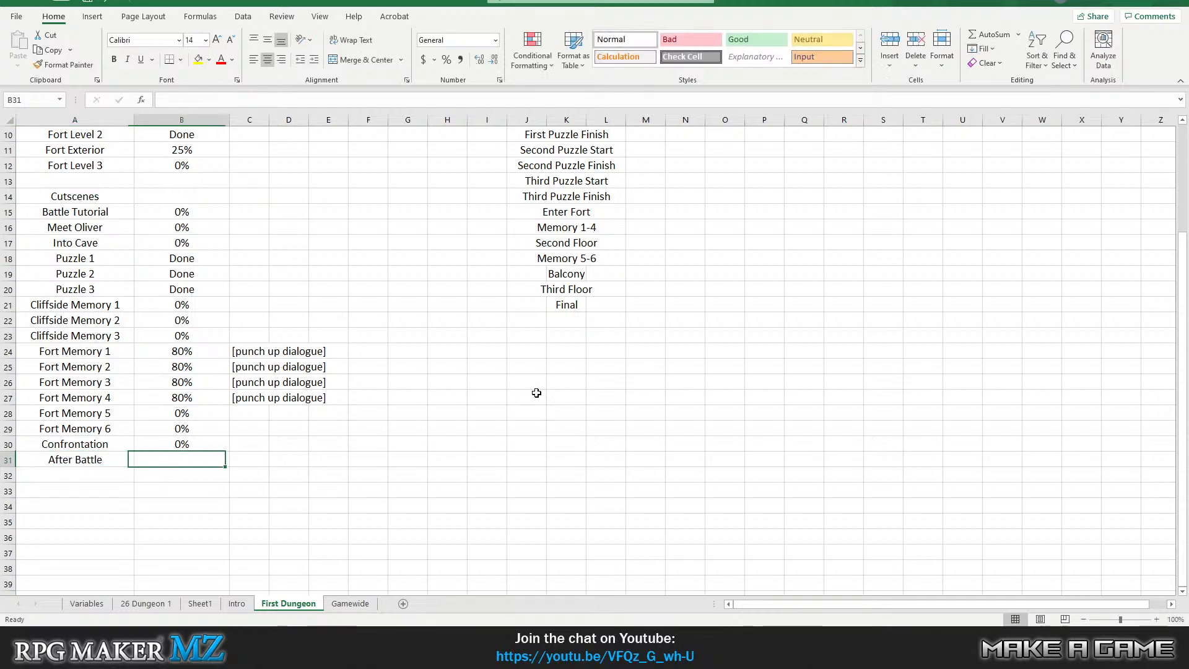
{"action": "type", "text": "0%"}
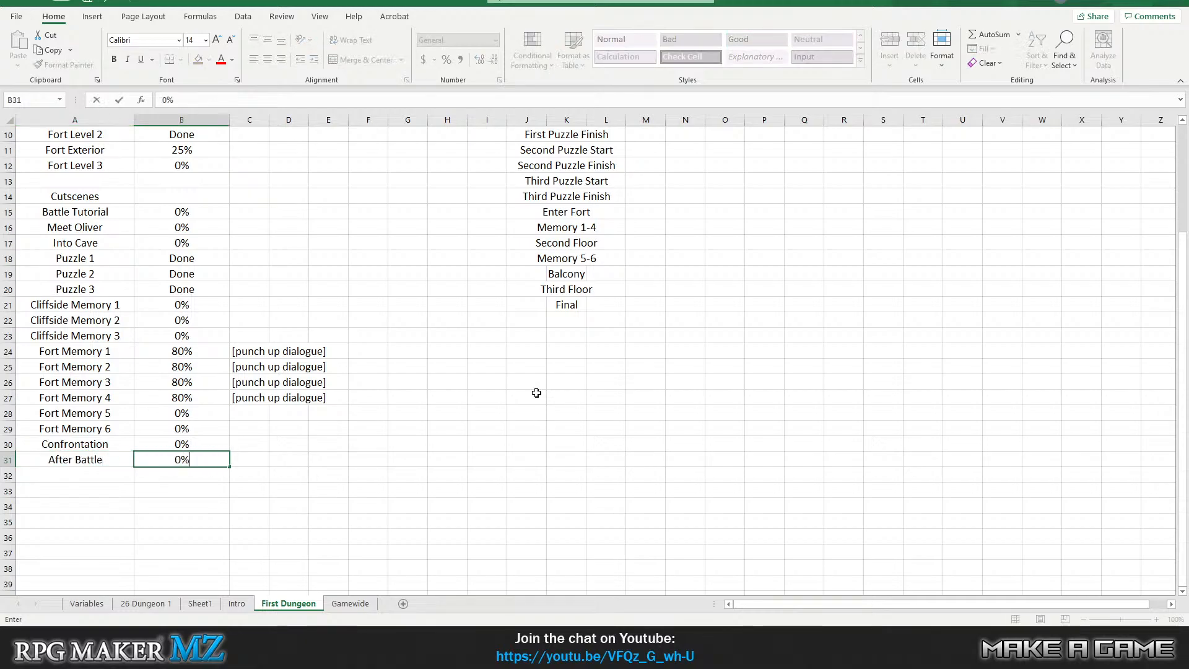
Delete the old list of story beats from Start to Final in K1:K21.
{"action": "scroll", "coordinate": [347, 445], "scroll_direction": "up", "scroll_amount": 3}
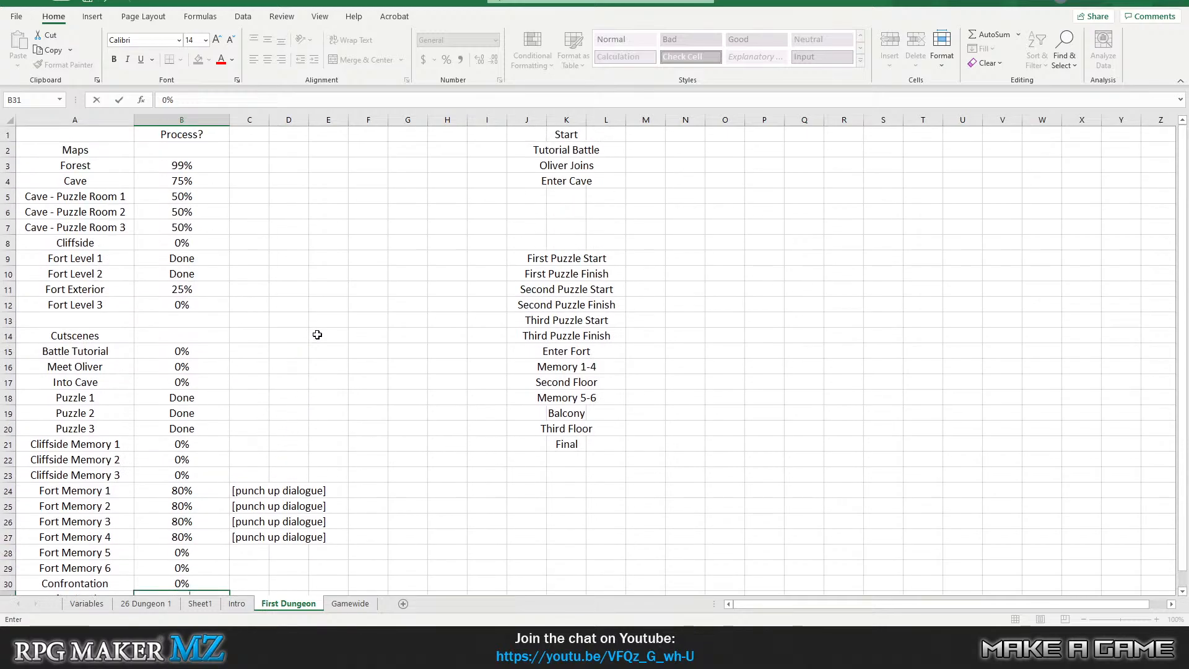
{"action": "left_click_drag", "start_coordinate": [563, 135], "coordinate": [584, 447]}
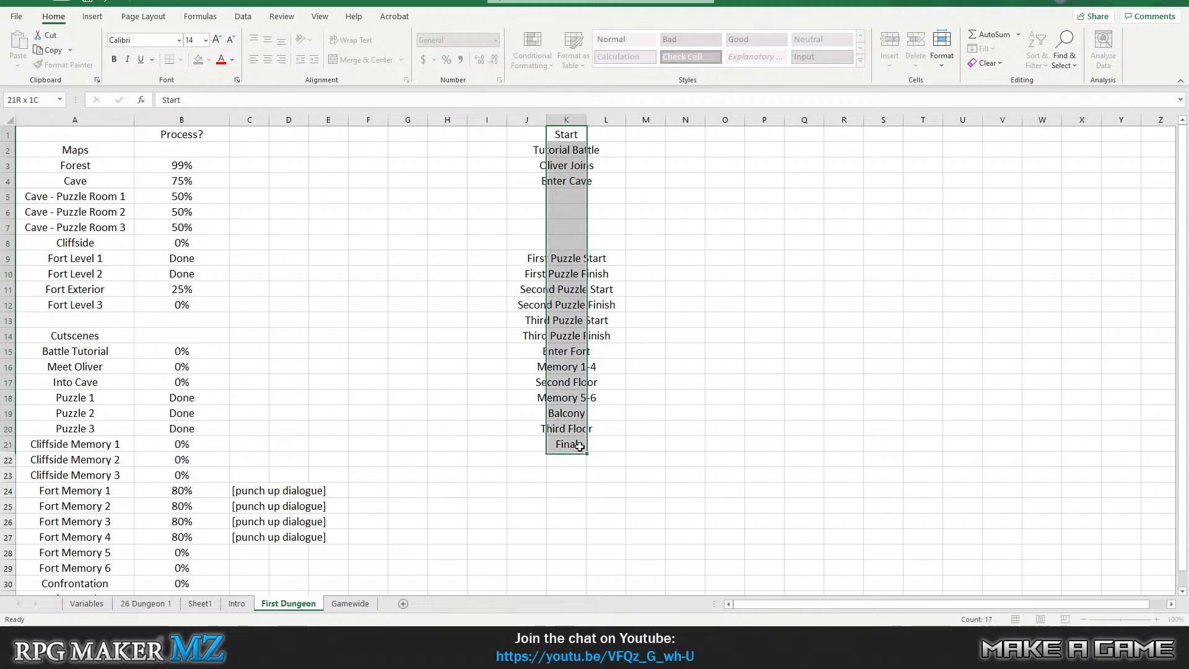
{"action": "key", "text": "Delete"}
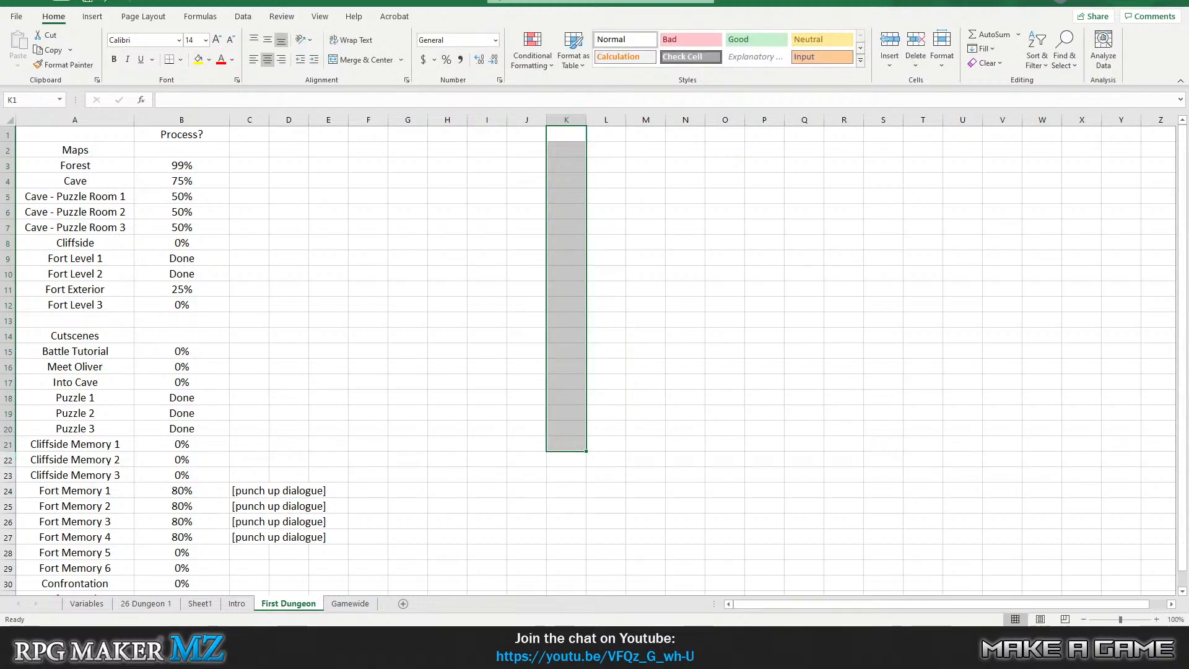
{"action": "left_click", "coordinate": [360, 286]}
{"action": "scroll", "coordinate": [169, 277], "scroll_direction": "down", "scroll_amount": 3}
{"action": "scroll", "coordinate": [255, 308], "scroll_direction": "up", "scroll_amount": 3}
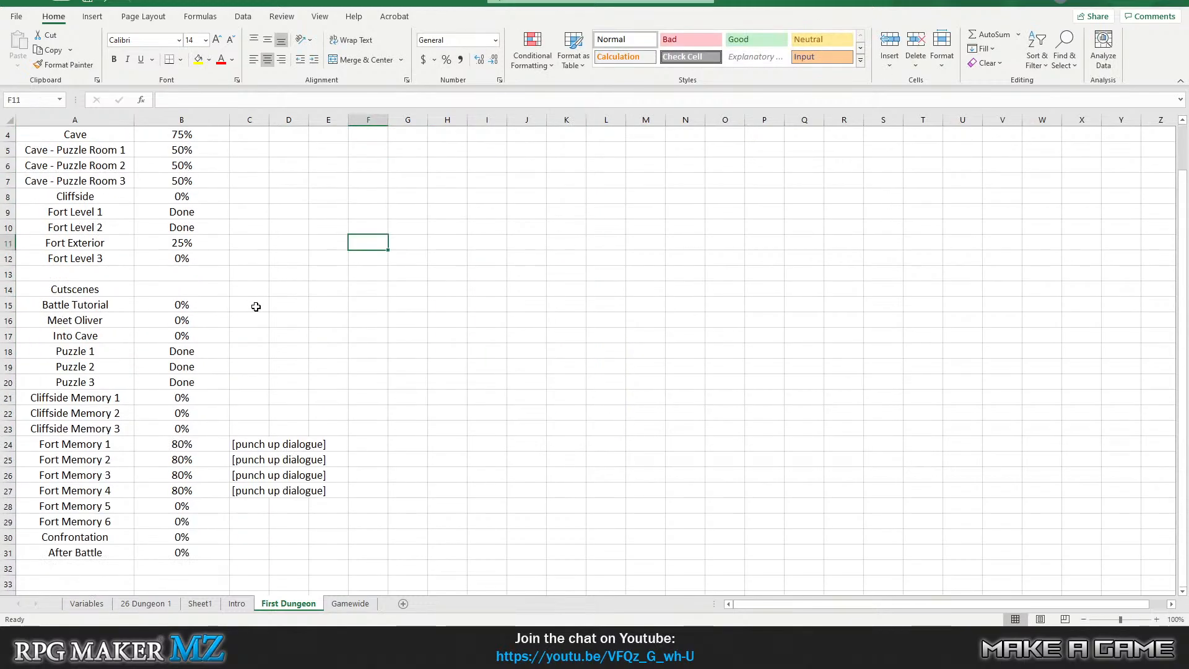
{"action": "left_click", "coordinate": [64, 129]}
{"action": "left_click_drag", "start_coordinate": [63, 130], "coordinate": [265, 568]}
{"action": "scroll", "coordinate": [335, 340], "scroll_direction": "up", "scroll_amount": 1}
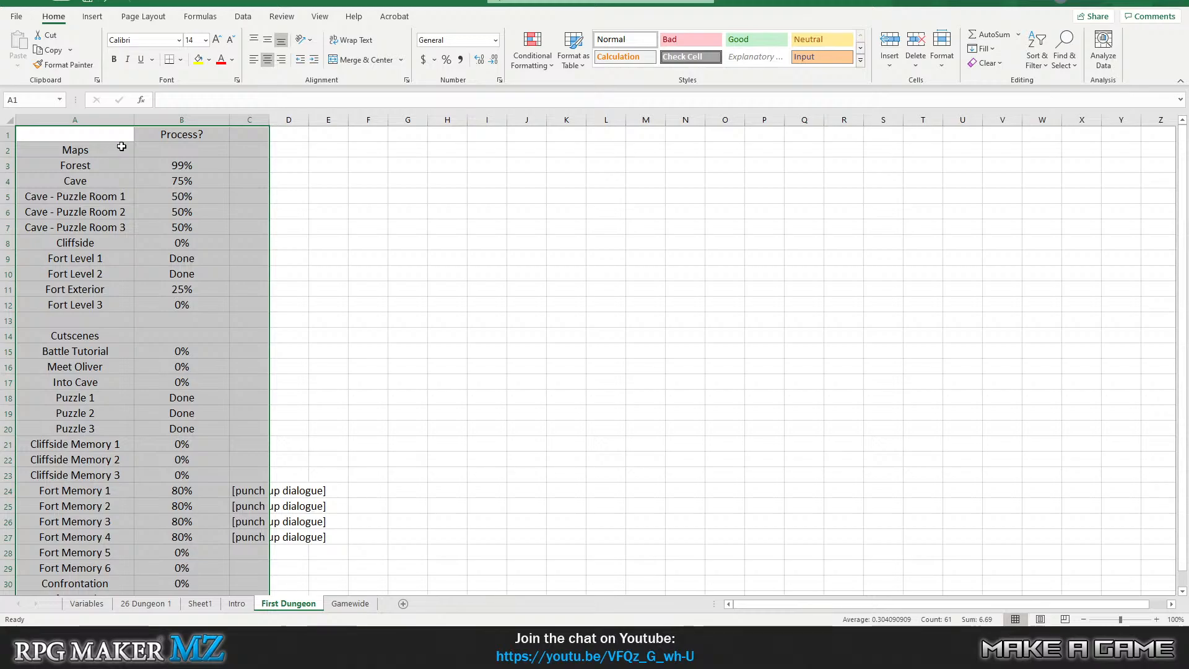
{"action": "left_click", "coordinate": [300, 139]}
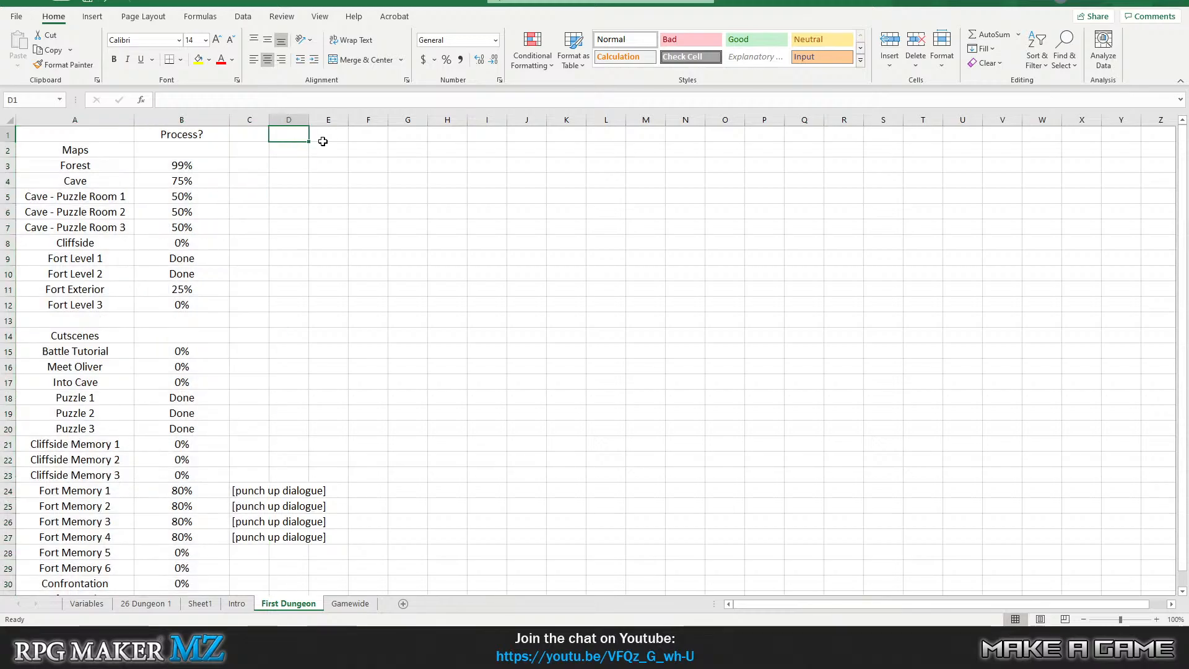
Widen column C so that the dialogue notes fit inside it.
{"action": "left_click", "coordinate": [366, 120]}
{"action": "left_click_drag", "start_coordinate": [269, 119], "coordinate": [351, 124]}
Copy the Process? and Maps headings in A1:B2 to D1:E2 and widen columns D and E.
{"action": "left_click_drag", "start_coordinate": [87, 139], "coordinate": [186, 152]}
{"action": "right_click", "coordinate": [182, 149]}
{"action": "left_click", "coordinate": [226, 174]}
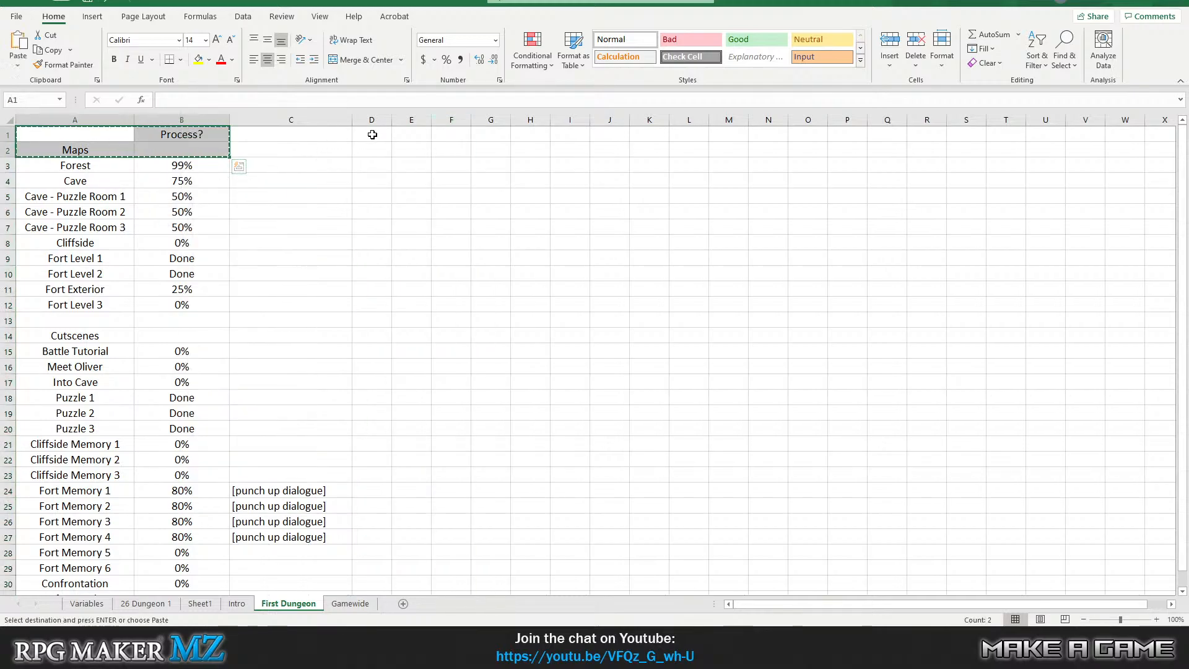
{"action": "left_click", "coordinate": [373, 134]}
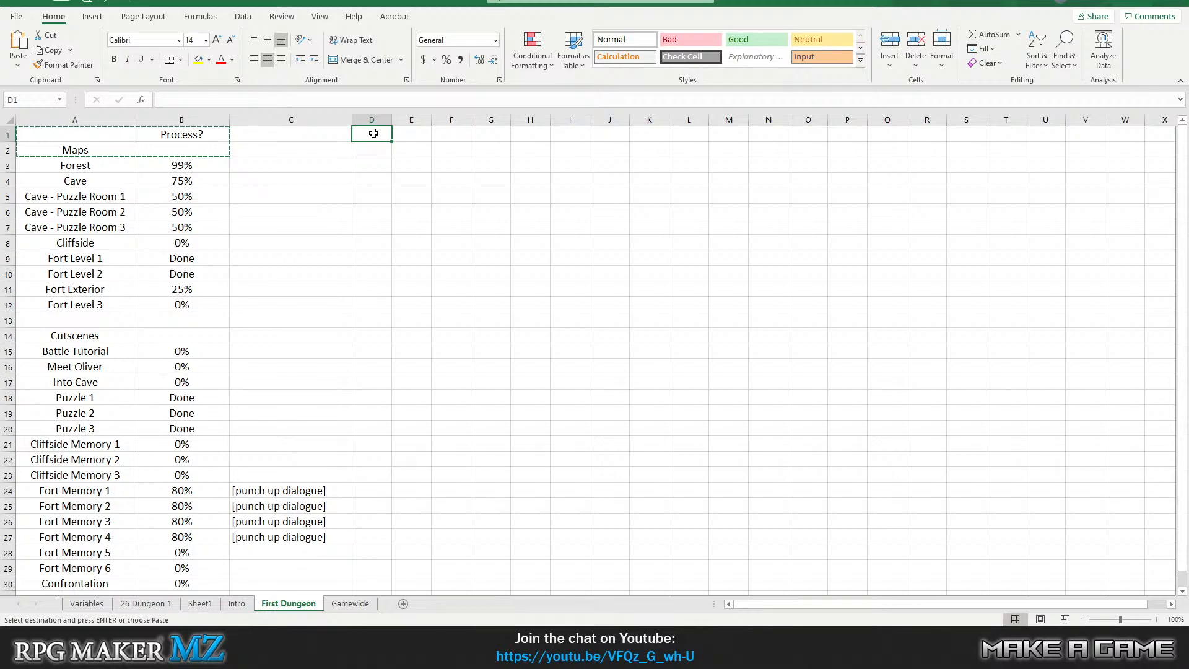
{"action": "key", "text": "ctrl+v"}
{"action": "left_click_drag", "start_coordinate": [392, 120], "coordinate": [576, 116]}
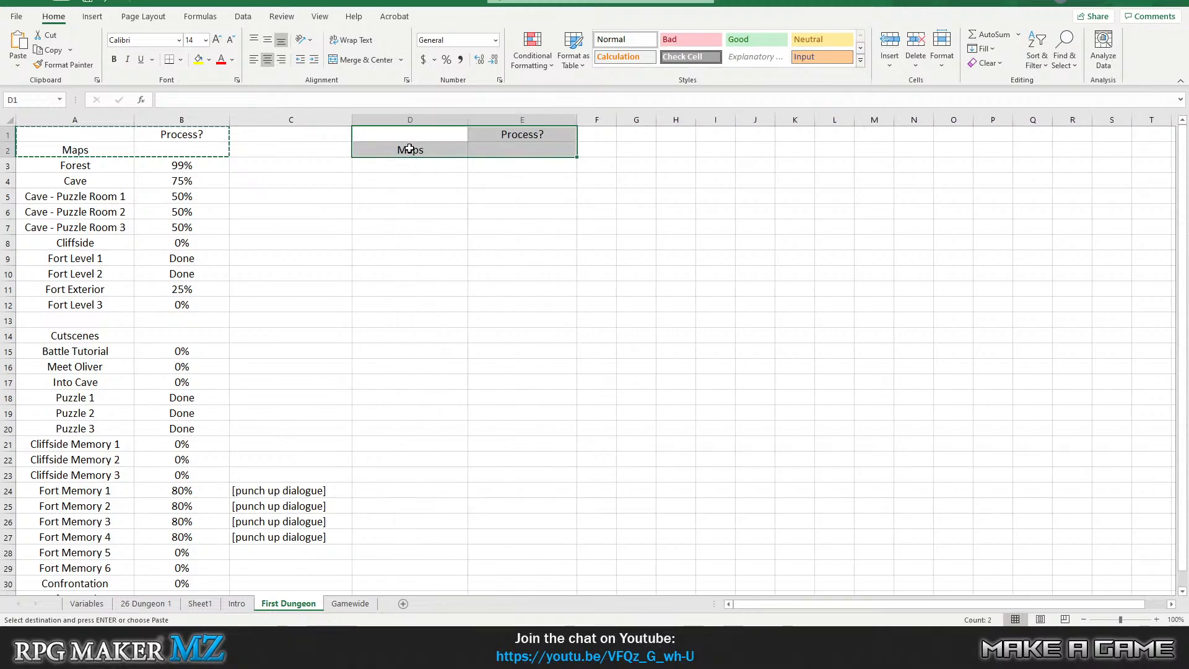
Replace the copied Maps heading in D2 with "Enemies".
{"action": "key", "text": "Down"}
{"action": "type", "text": "Enemies"}
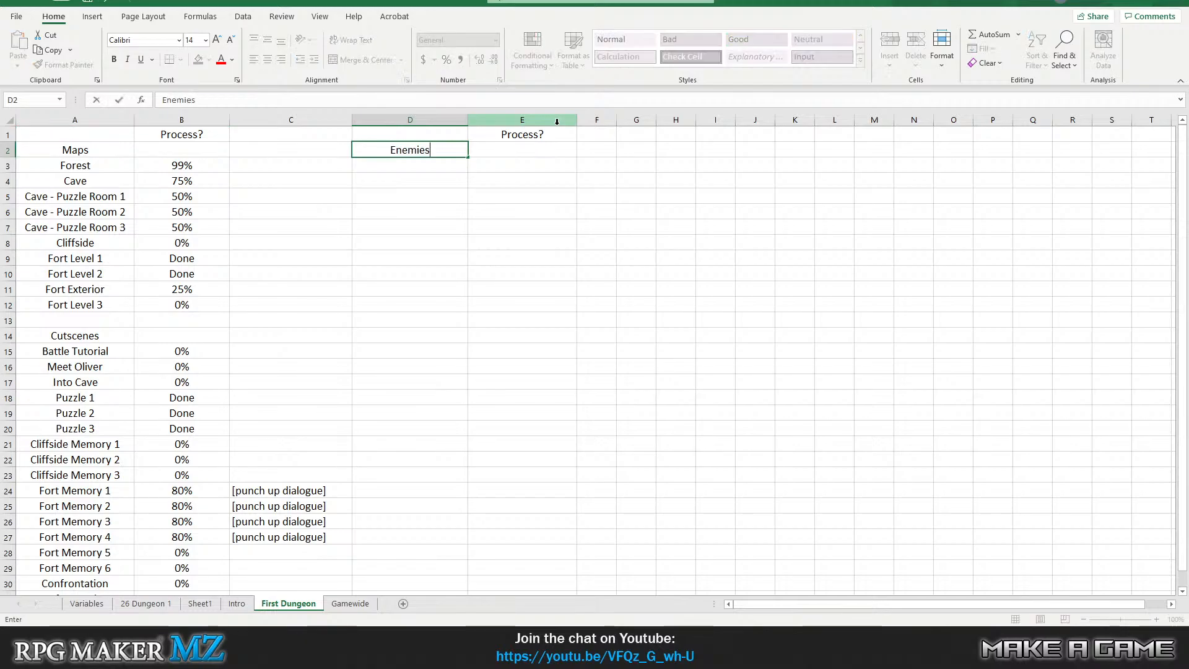
{"action": "key", "text": "Return"}
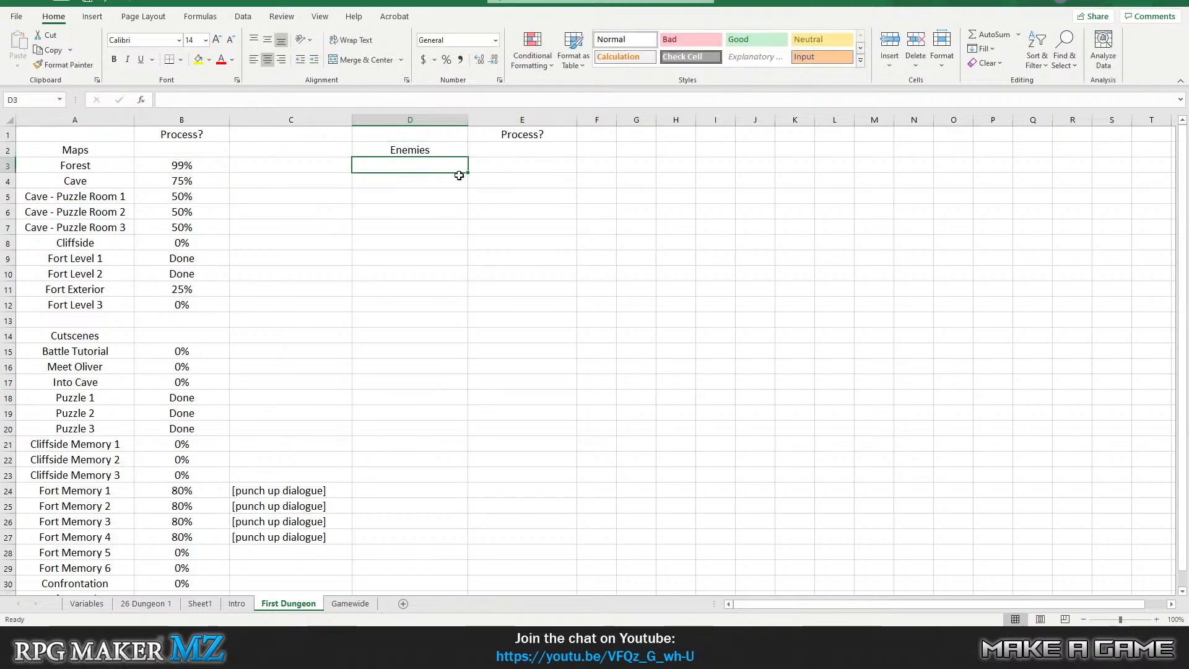
List the enemy areas Forest, Cave, Cliffside and Fort under the Enemies heading in D3:D6.
{"action": "type", "text": "Fores"}
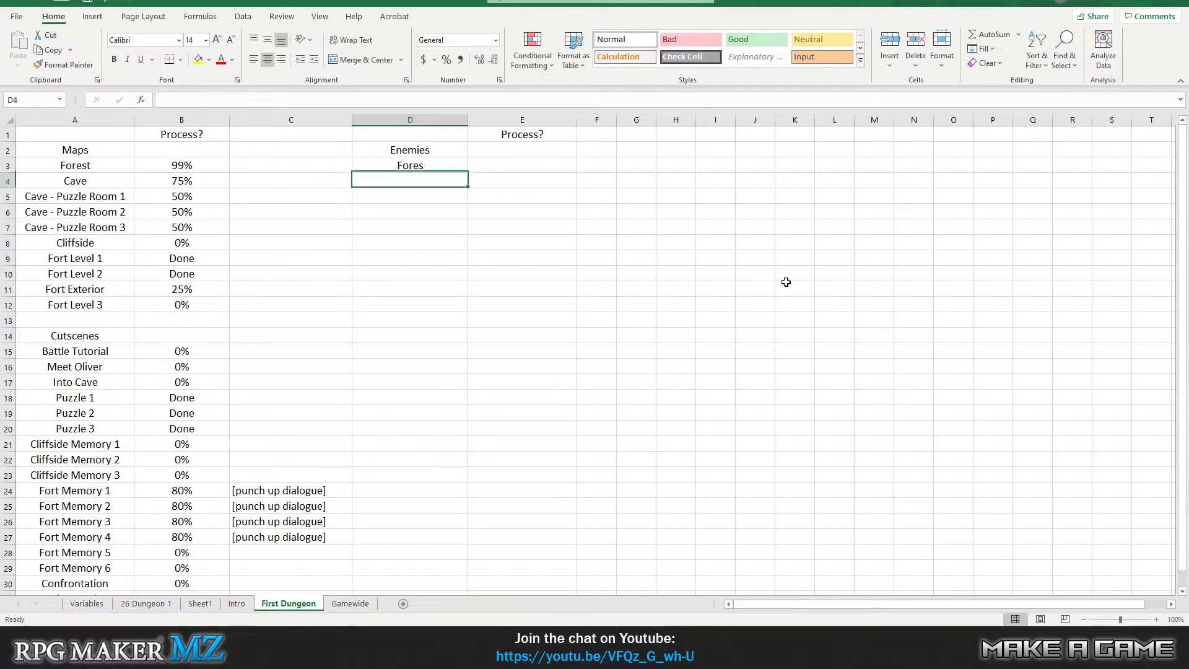
{"action": "key", "text": "BackSpace"}
{"action": "key", "text": "BackSpace"}
{"action": "key", "text": "BackSpace"}
{"action": "key", "text": "BackSpace"}
{"action": "type", "text": "orest"}
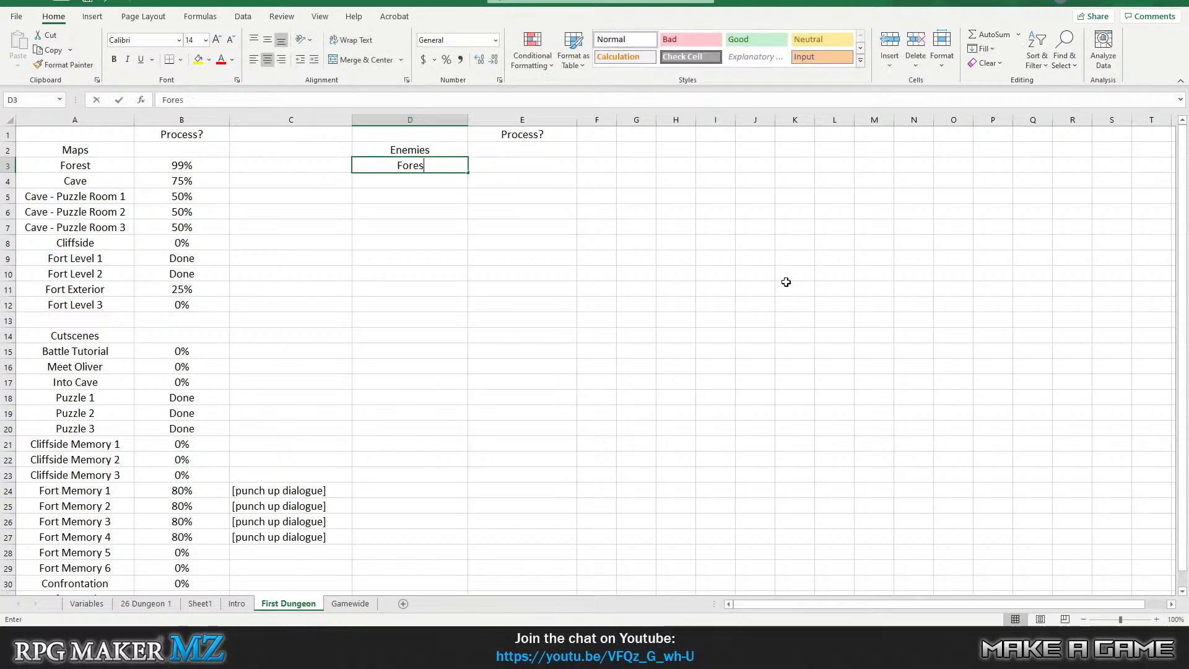
{"action": "key", "text": "Return"}
{"action": "type", "text": "Cave"}
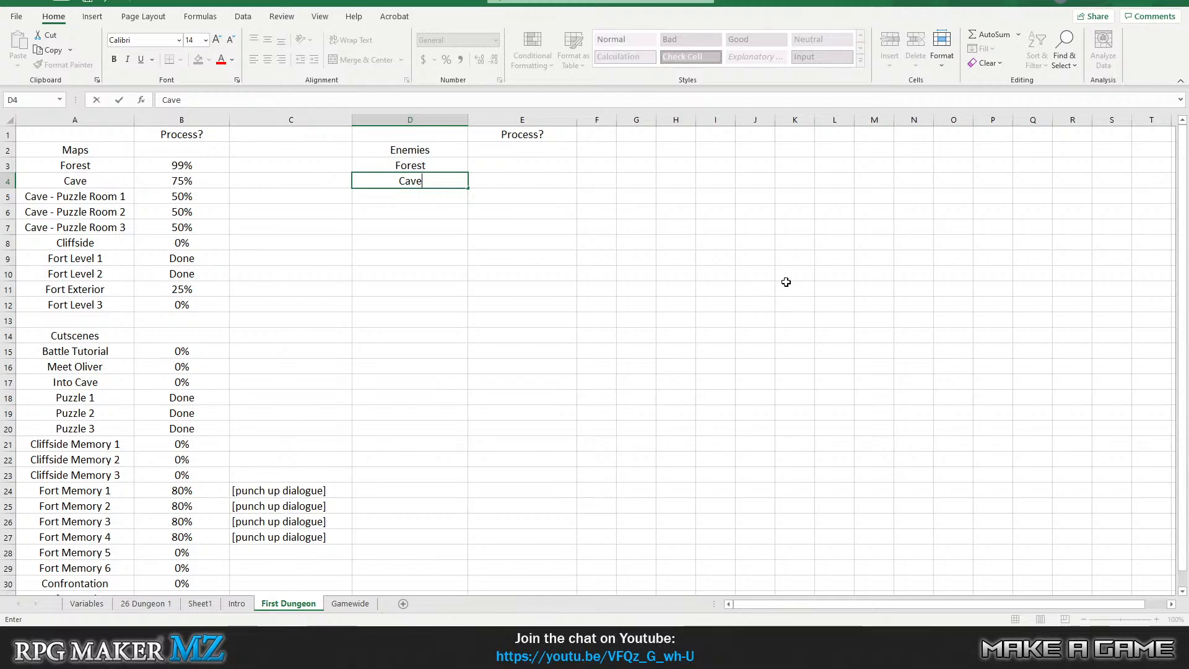
{"action": "key", "text": "Return"}
{"action": "type", "text": "Cliffside"}
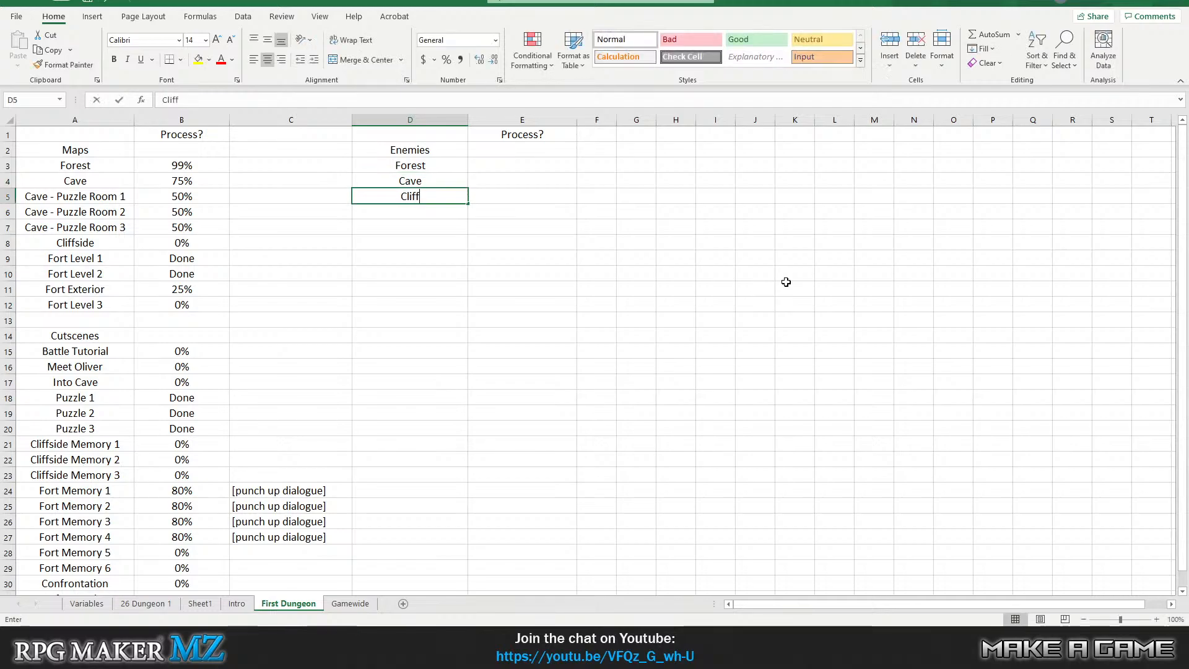
{"action": "key", "text": "Return"}
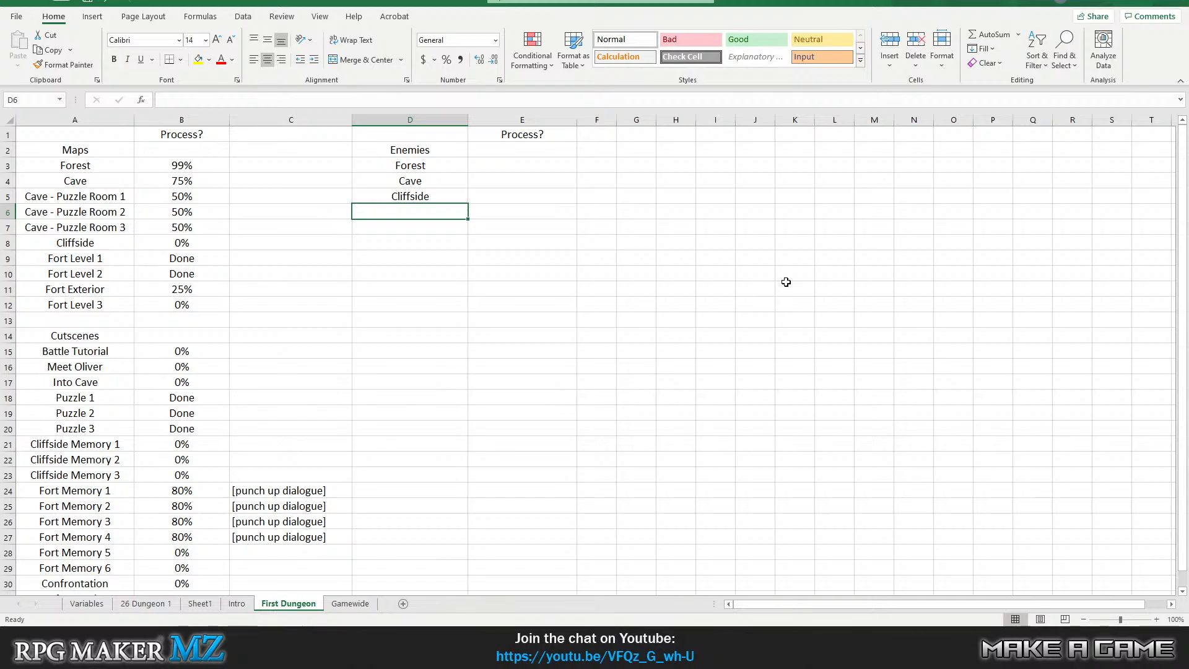
{"action": "type", "text": "Fort"}
{"action": "key", "text": "Return"}
{"action": "key", "text": "Up"}
{"action": "key", "text": "Up"}
{"action": "key", "text": "Up"}
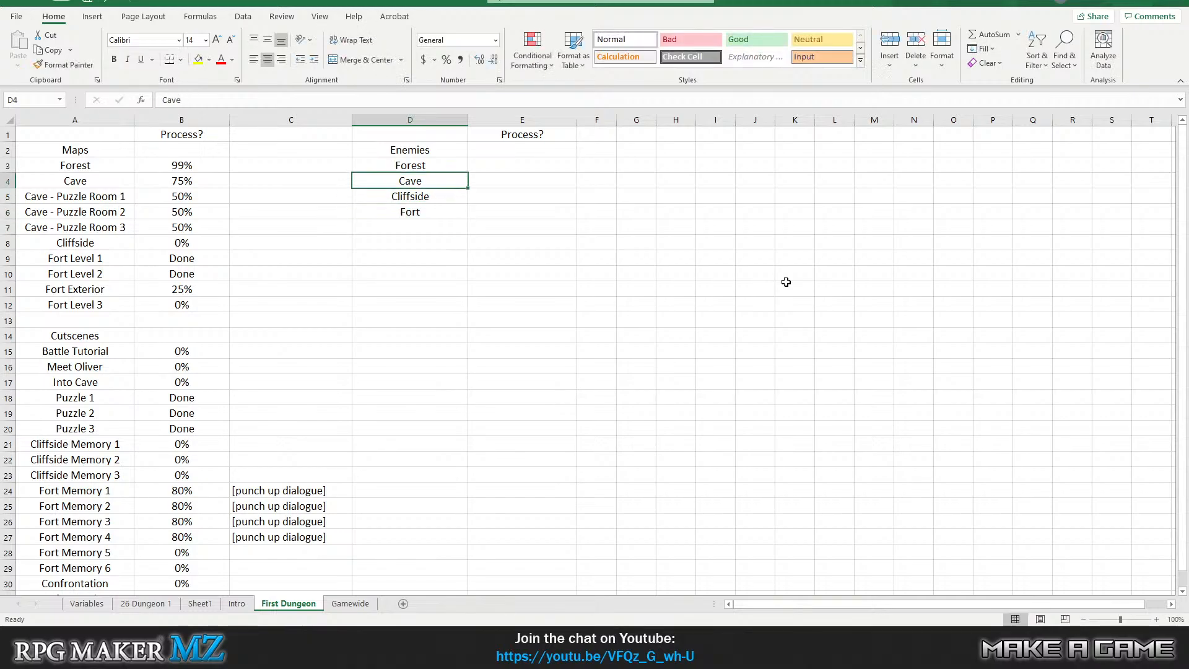
{"action": "key", "text": "Up"}
{"action": "key", "text": "Down"}
{"action": "key", "text": "Down"}
{"action": "key", "text": "Down"}
{"action": "key", "text": "Up"}
{"action": "key", "text": "Up"}
{"action": "key", "text": "Up"}
{"action": "key", "text": "Down"}
{"action": "key", "text": "Down"}
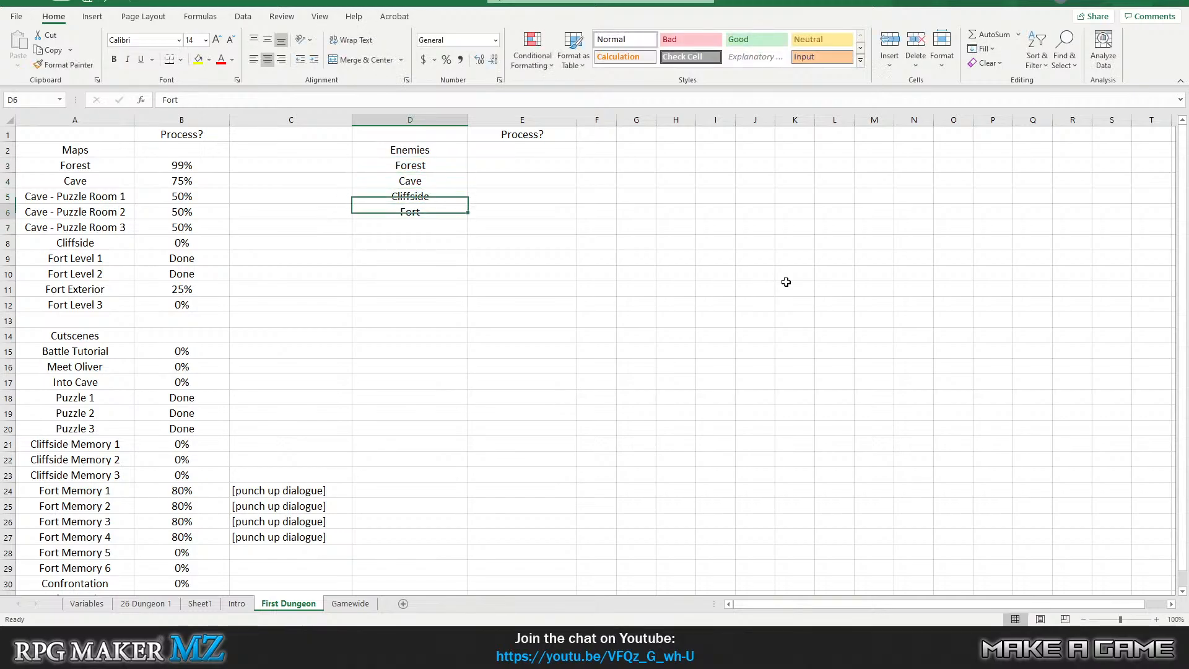
Enter 0% progress for the Forest, Cave, Cliffside and Fort enemies in E3:E6.
{"action": "key", "text": "Down"}
{"action": "key", "text": "Right"}
{"action": "key", "text": "Up"}
{"action": "key", "text": "Up"}
{"action": "key", "text": "Up"}
{"action": "type", "text": "0"}
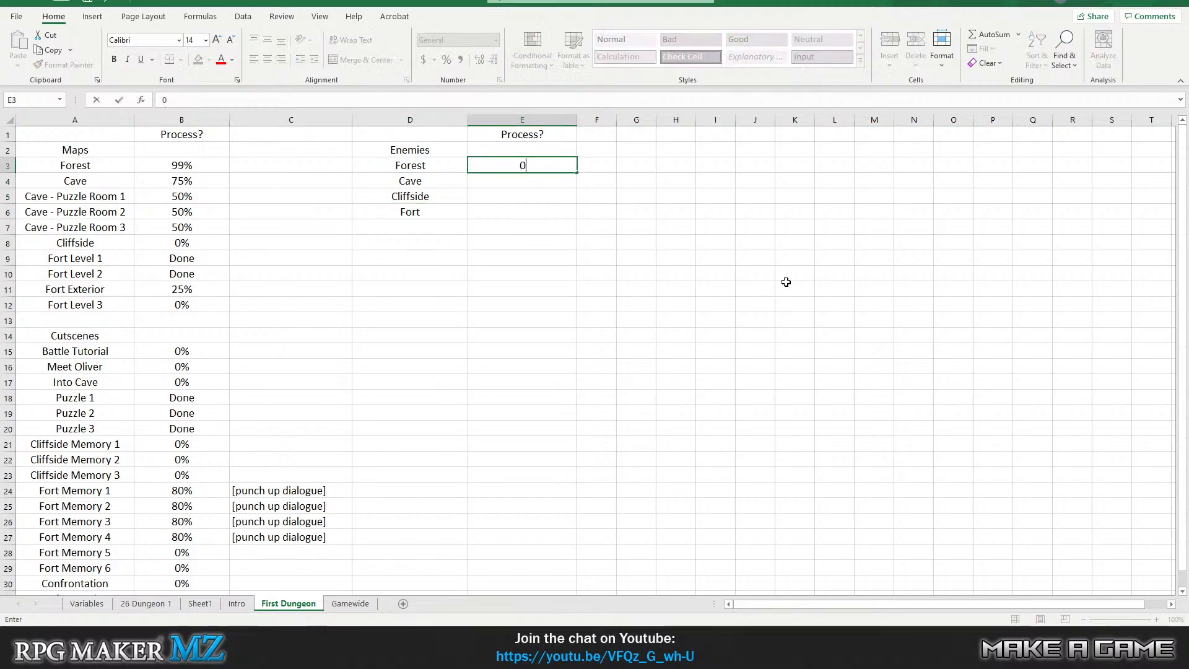
{"action": "key", "text": "Return"}
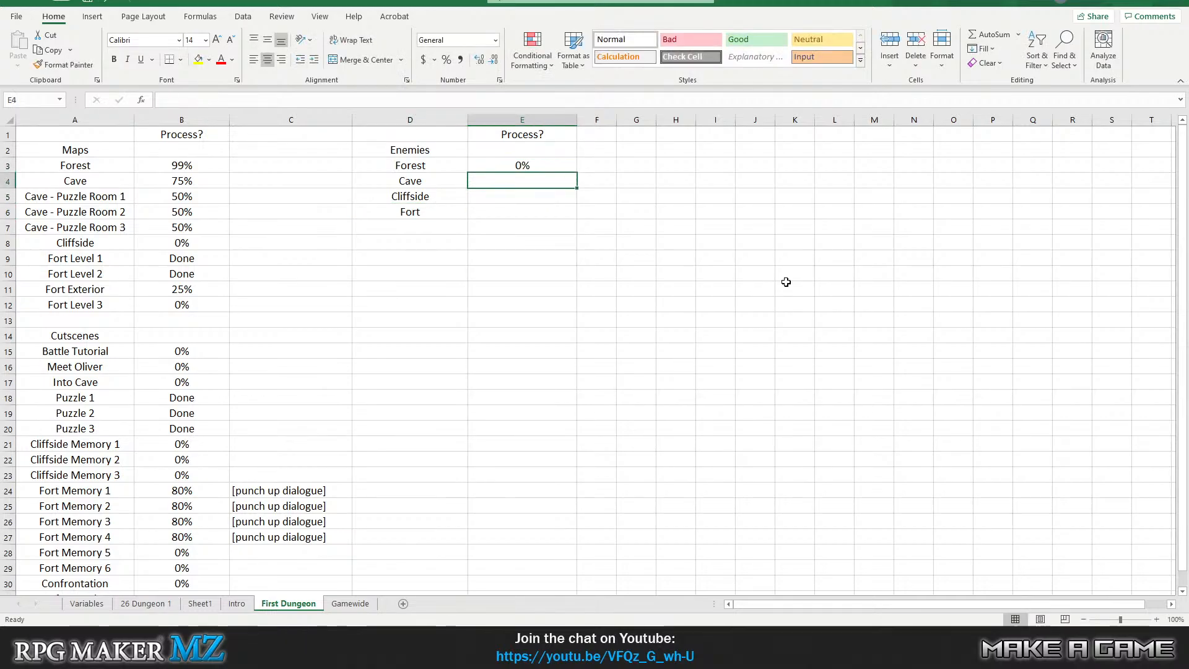
{"action": "type", "text": "0"}
{"action": "key", "text": "Return"}
{"action": "type", "text": "0"}
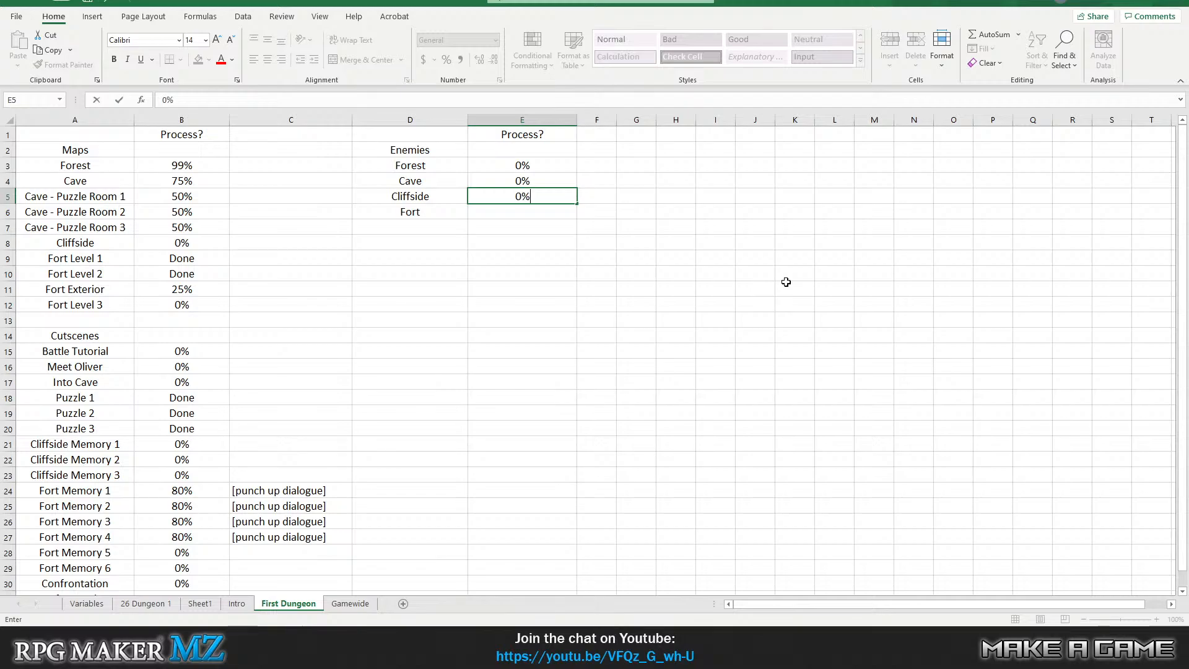
{"action": "key", "text": "Return"}
{"action": "type", "text": "0"}
{"action": "key", "text": "Return"}
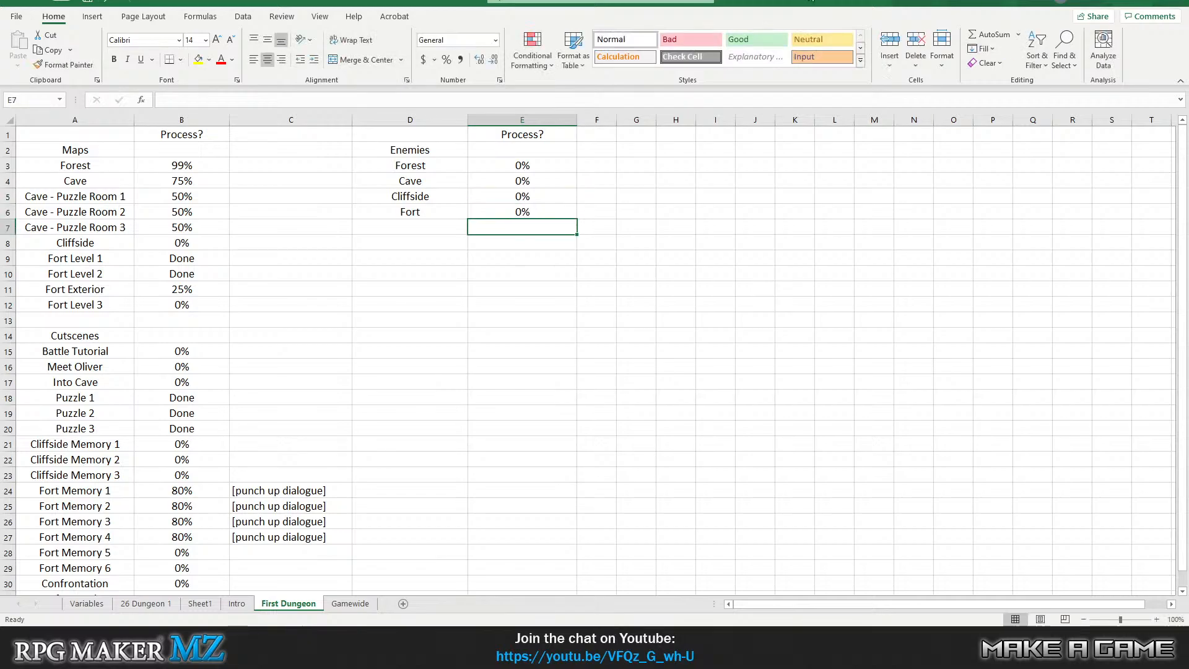
Add the note "[Undead]" beside the Forest enemies in F3 and copy it to F4:F6.
{"action": "left_click", "coordinate": [597, 162]}
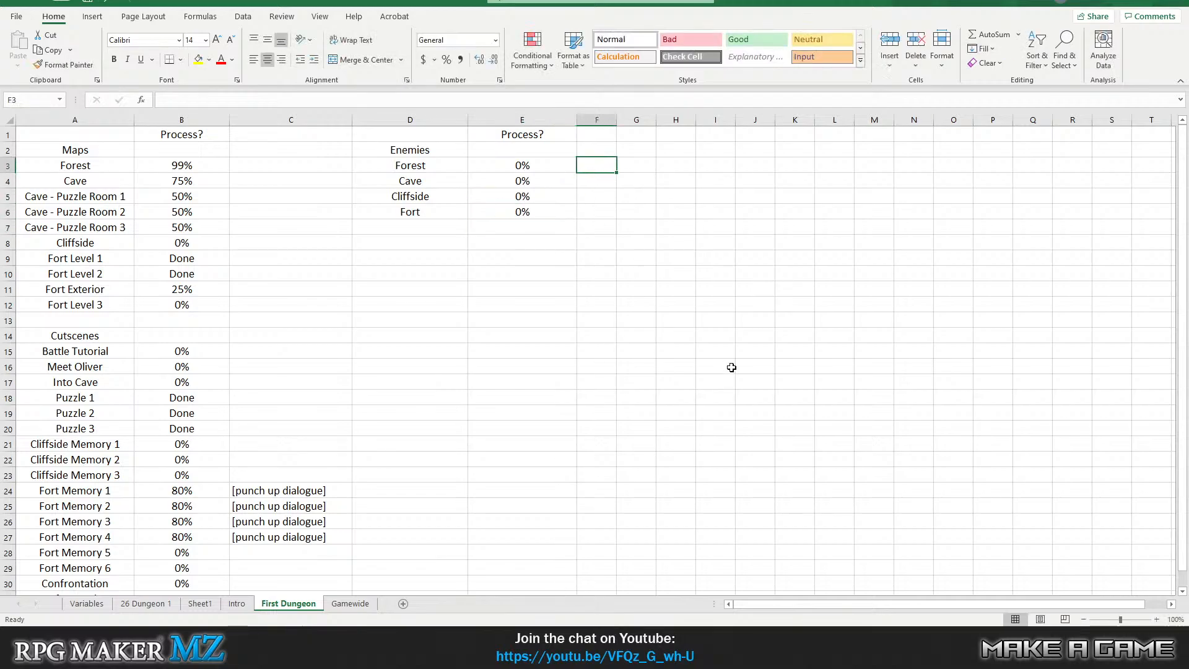
{"action": "type", "text": "[Unde"}
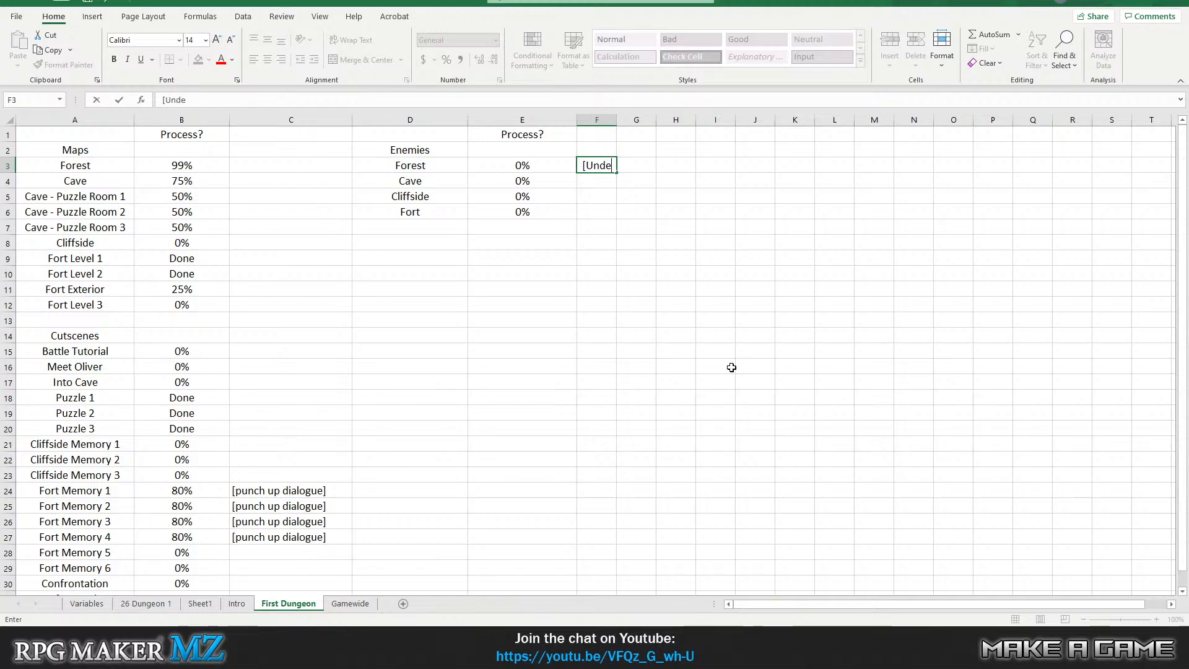
{"action": "type", "text": "ad]"}
{"action": "left_click", "coordinate": [601, 197]}
{"action": "left_click", "coordinate": [596, 165]}
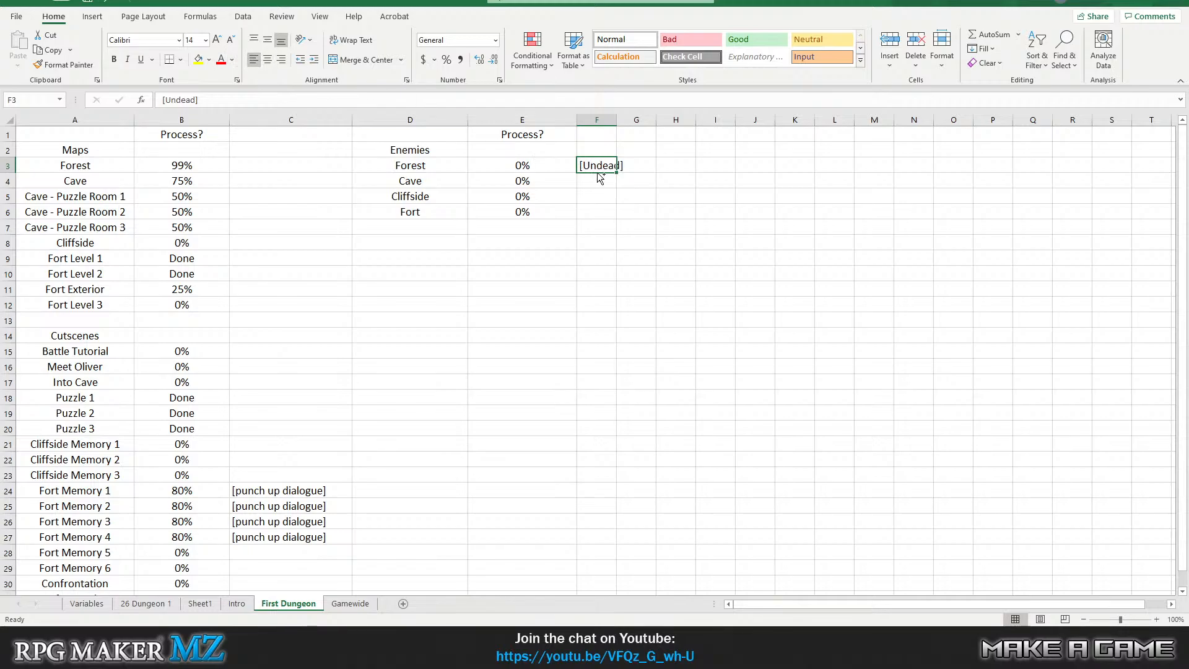
{"action": "key", "text": "ctrl+c"}
{"action": "left_click_drag", "start_coordinate": [589, 182], "coordinate": [600, 212]}
{"action": "key", "text": "ctrl+v"}
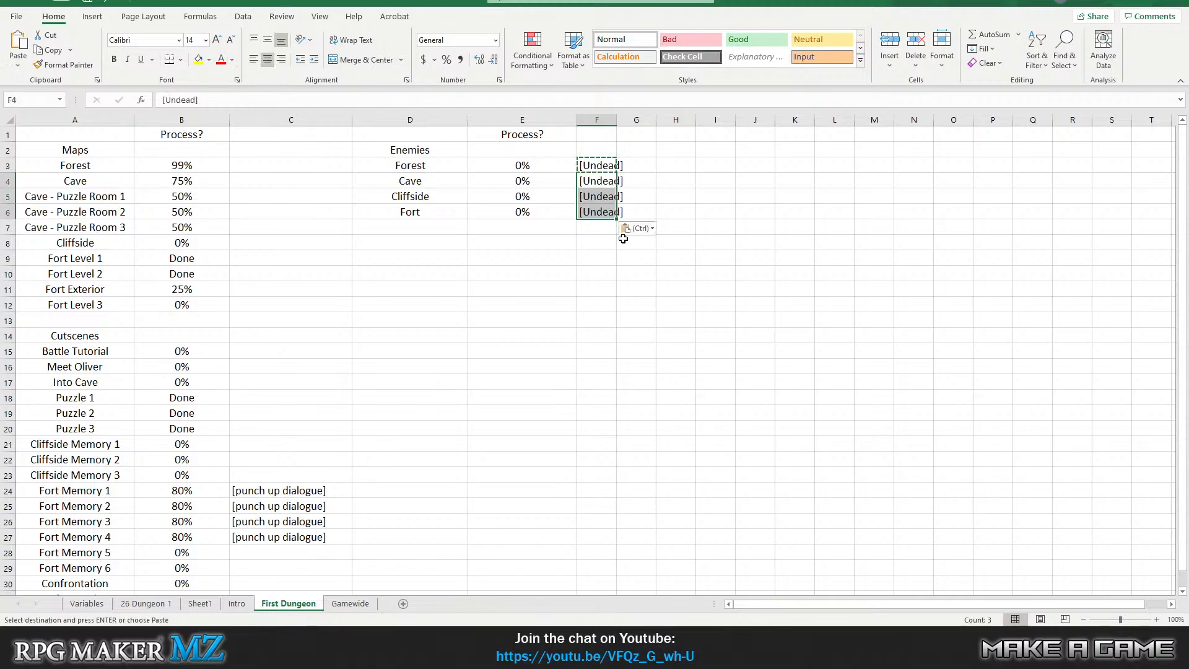
Check the enemy notes in column F and look over the Intro, First Dungeon and Gamewide sheets.
{"action": "left_click", "coordinate": [605, 256]}
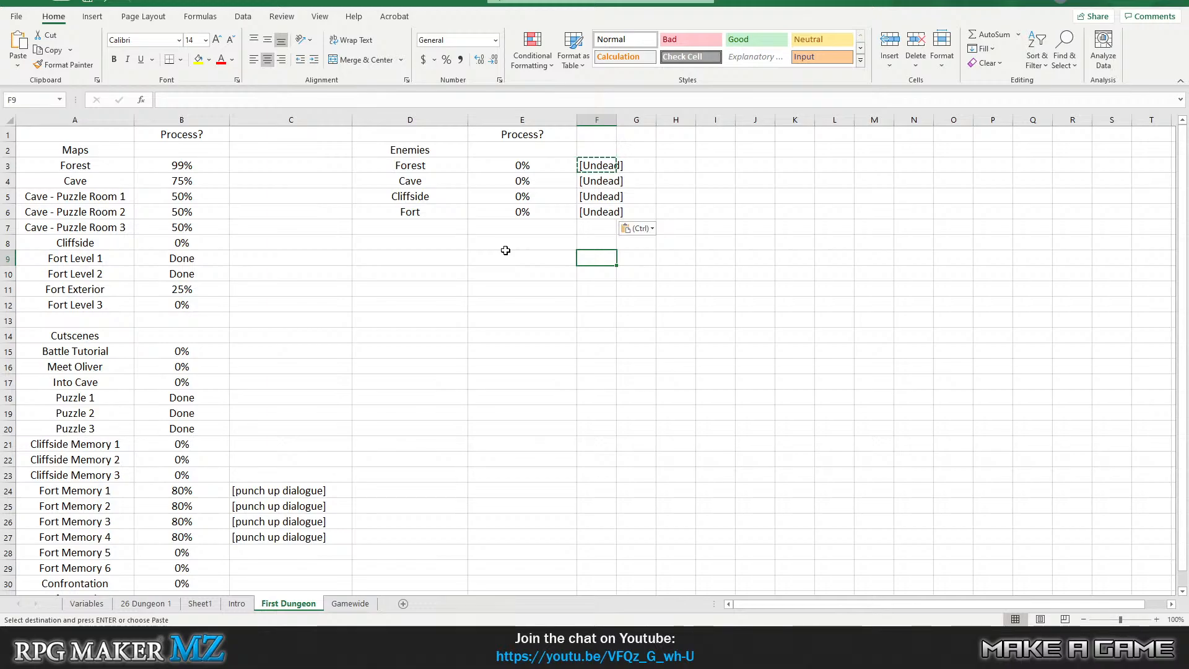
{"action": "left_click", "coordinate": [407, 273]}
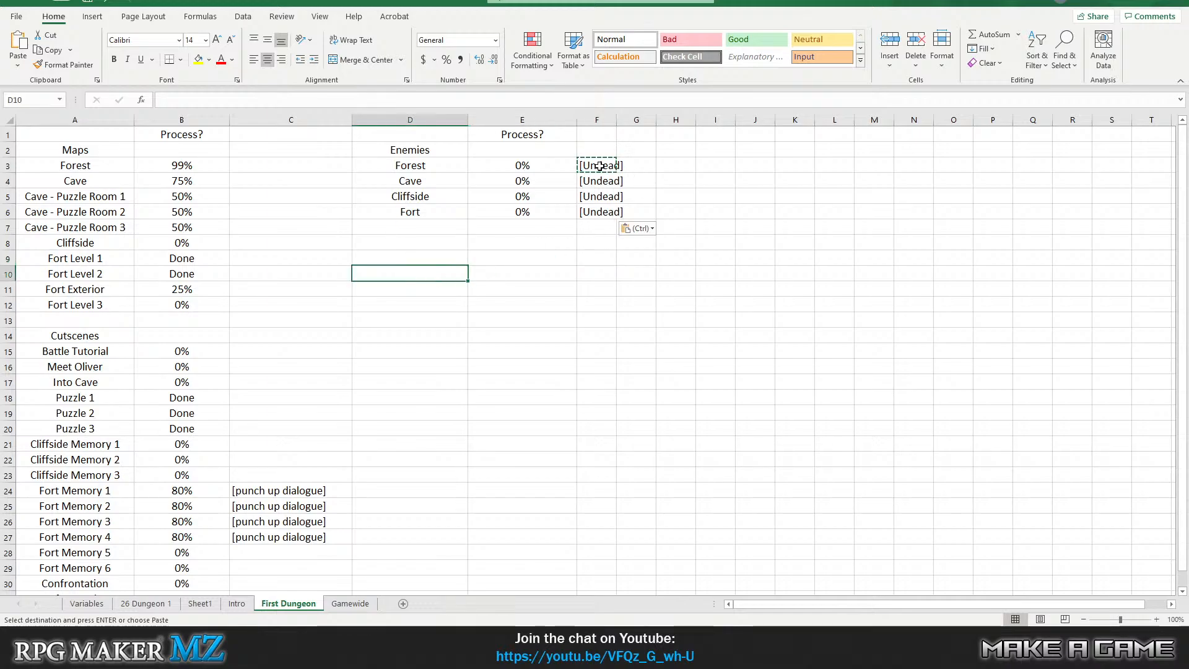
{"action": "mouse_move", "coordinate": [600, 166]}
{"action": "left_mouse_down"}
{"action": "mouse_move", "coordinate": [591, 213]}
{"action": "mouse_move", "coordinate": [618, 174]}
{"action": "left_mouse_up"}
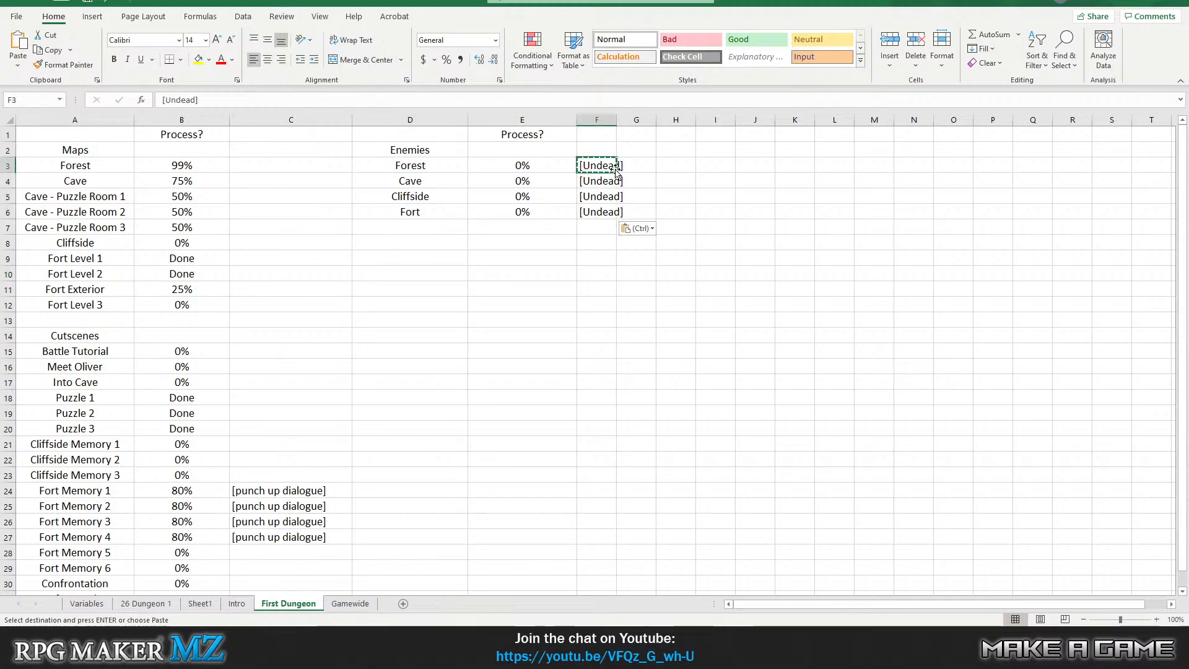
{"action": "left_click", "coordinate": [716, 165]}
{"action": "left_click", "coordinate": [591, 180]}
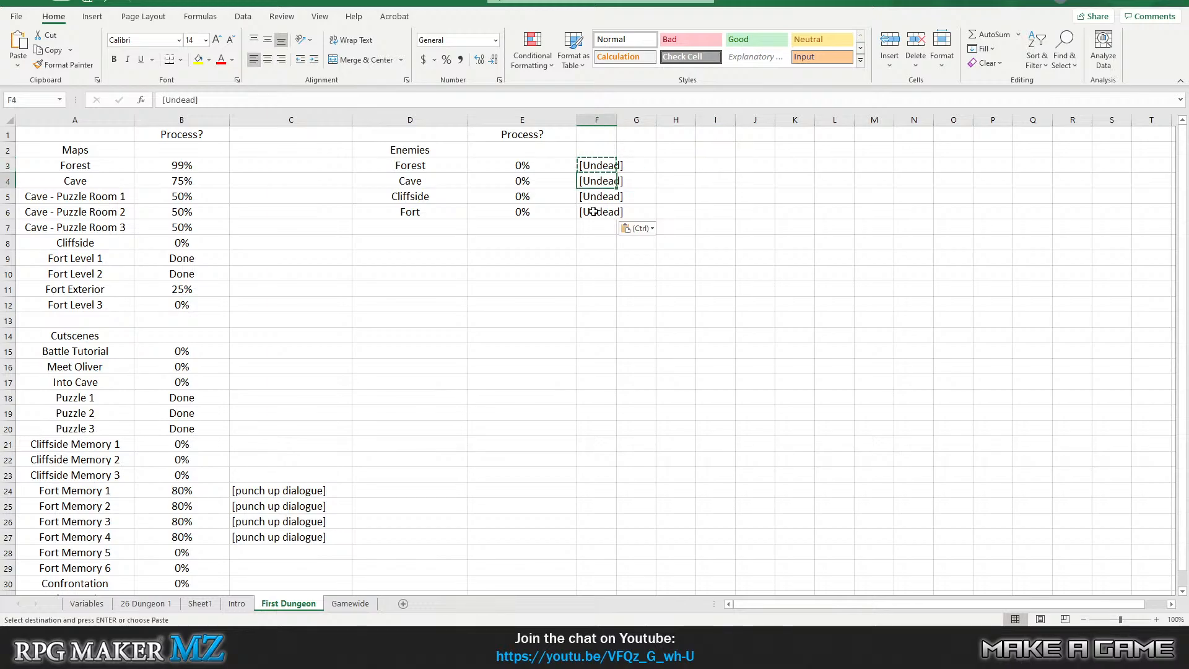
{"action": "left_click", "coordinate": [595, 212]}
{"action": "left_click", "coordinate": [599, 197]}
{"action": "left_click", "coordinate": [599, 179]}
{"action": "left_click", "coordinate": [659, 165]}
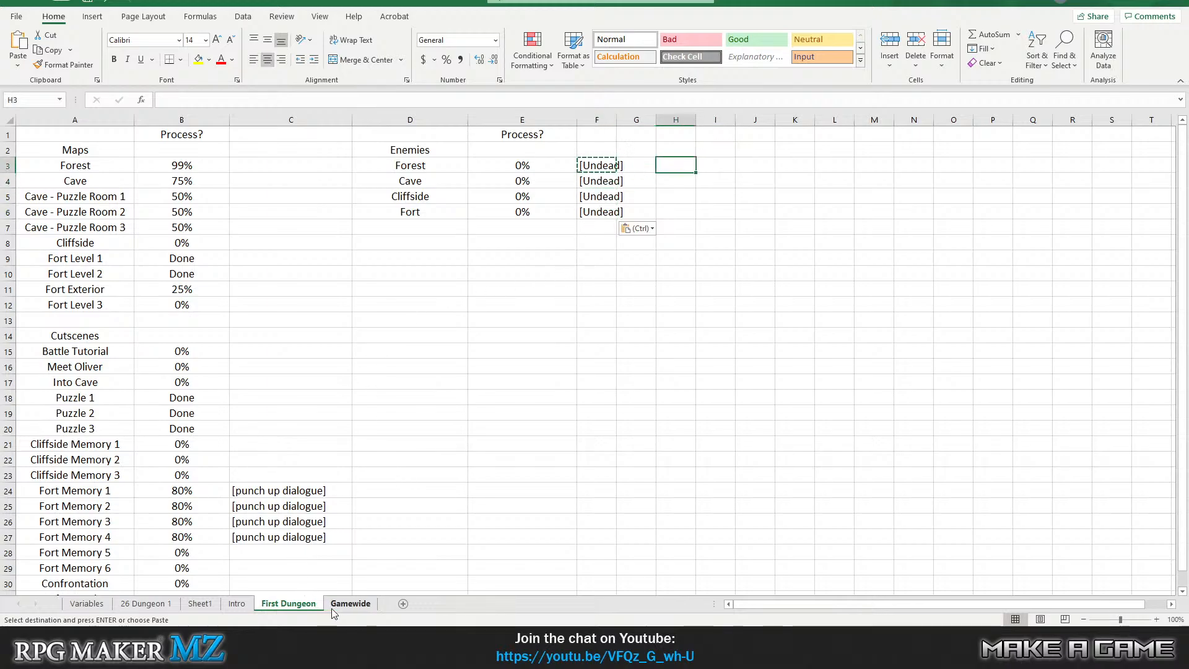
{"action": "left_click", "coordinate": [240, 604]}
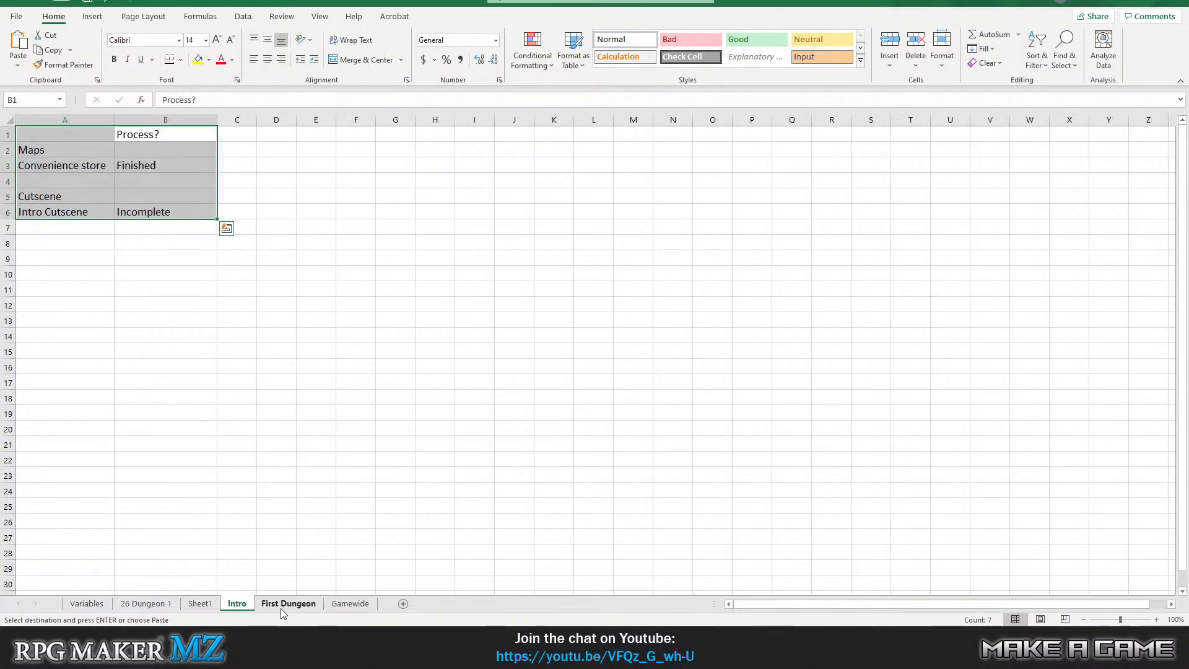
{"action": "left_click", "coordinate": [283, 604]}
{"action": "scroll", "coordinate": [186, 359], "scroll_direction": "down", "scroll_amount": 3}
{"action": "scroll", "coordinate": [210, 393], "scroll_direction": "up", "scroll_amount": 3}
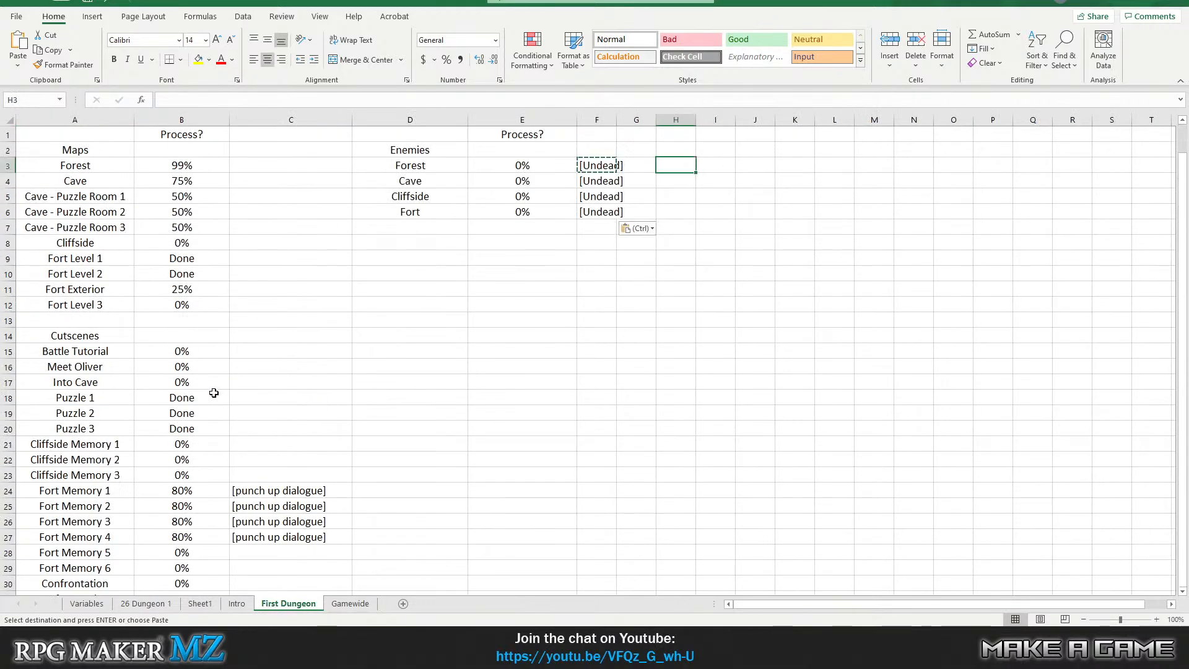
{"action": "left_click", "coordinate": [372, 605]}
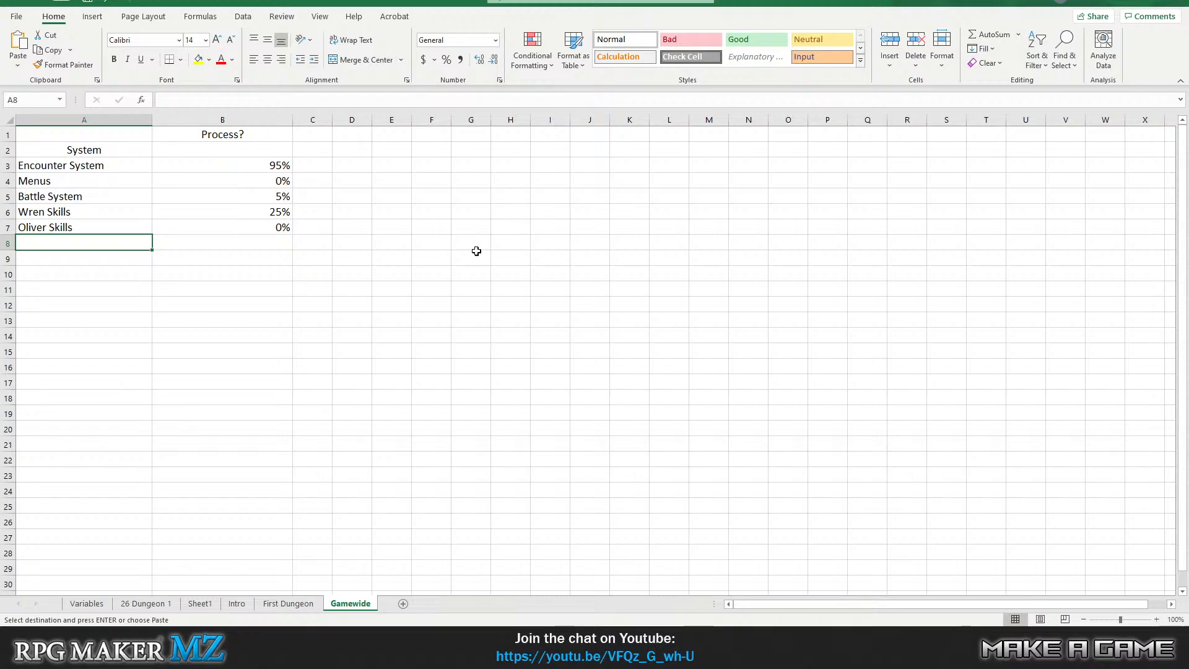
On the Intro sheet, set the Intro Cutscene progress to 75% and the Convenience store status to "Done".
{"action": "left_click", "coordinate": [239, 604]}
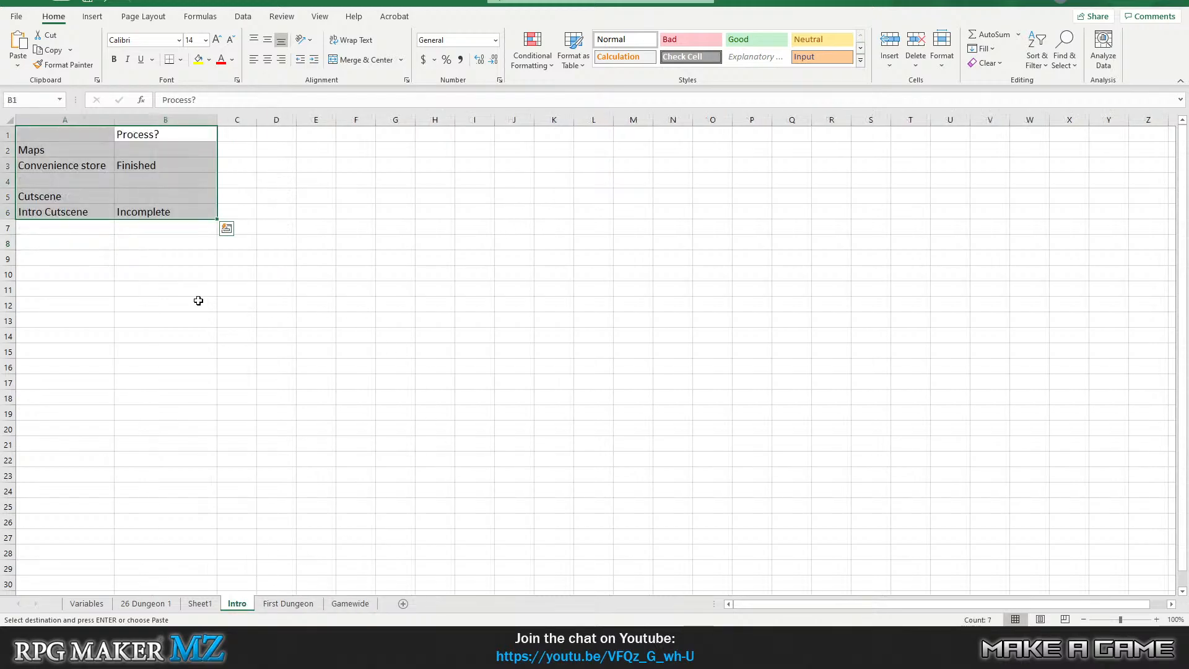
{"action": "left_click", "coordinate": [157, 213]}
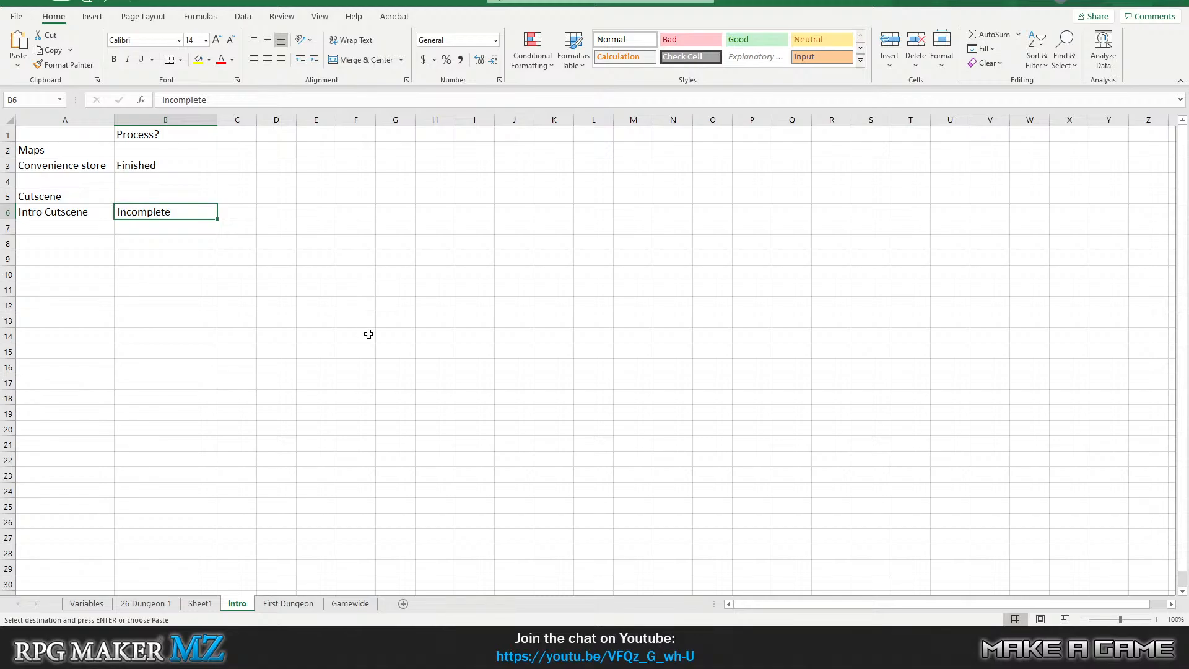
{"action": "type", "text": "75"}
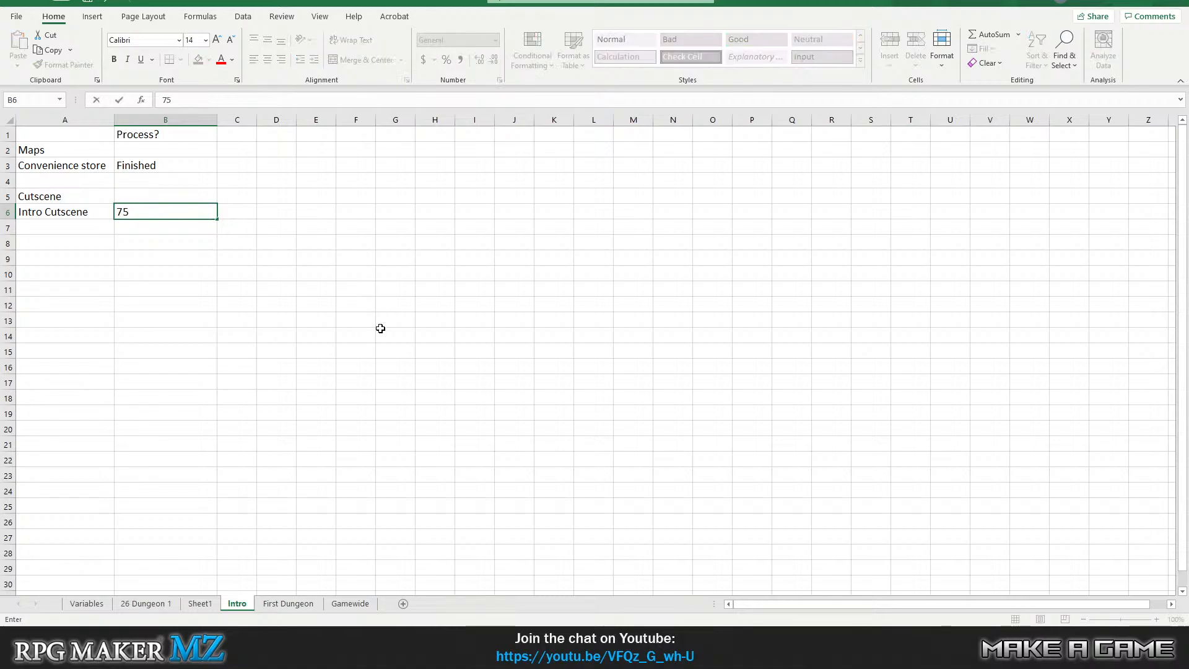
{"action": "type", "text": "%"}
{"action": "key", "text": "Return"}
{"action": "left_click", "coordinate": [198, 208]}
{"action": "left_click", "coordinate": [169, 166]}
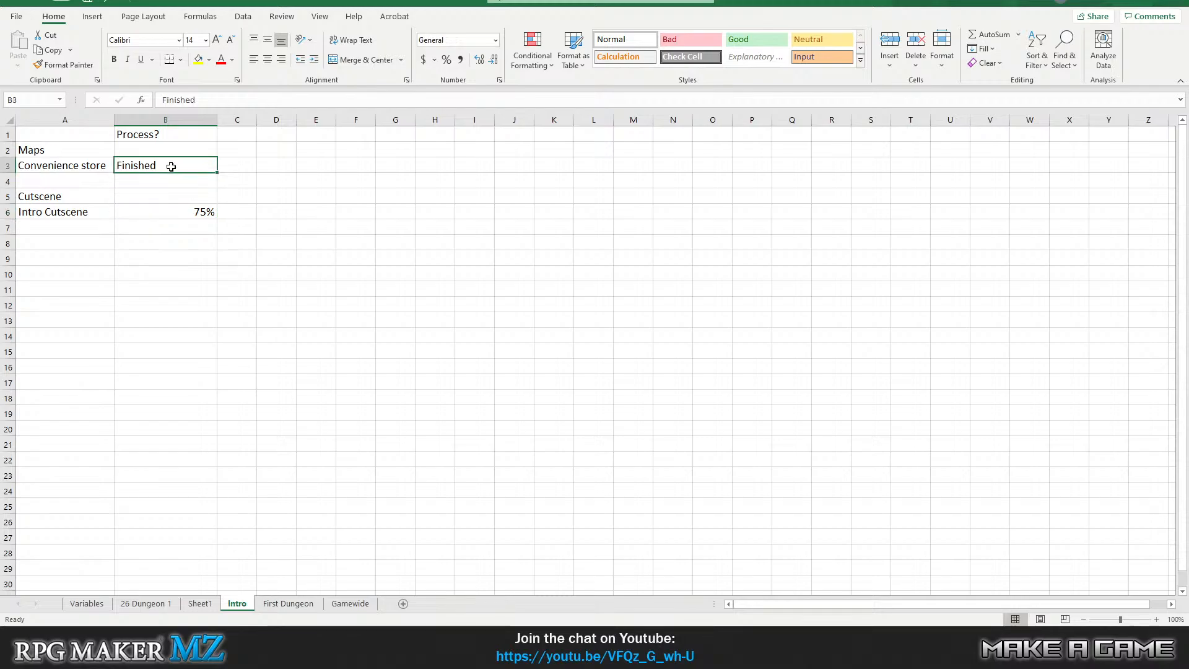
{"action": "type", "text": "Done"}
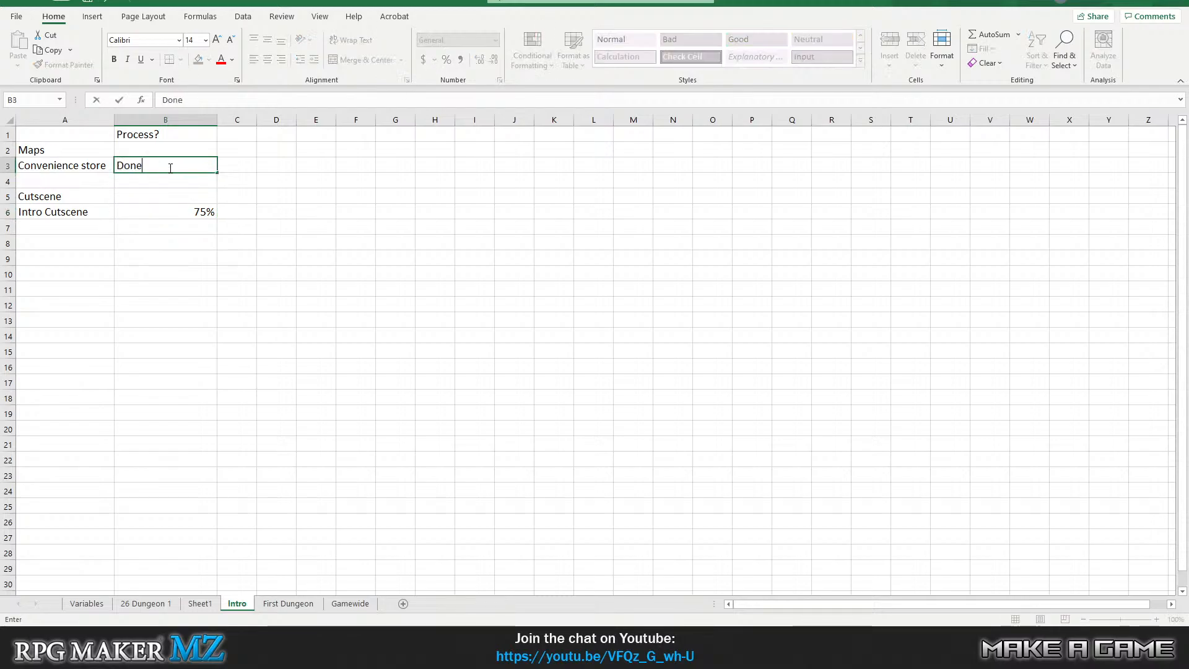
{"action": "key", "text": "Return"}
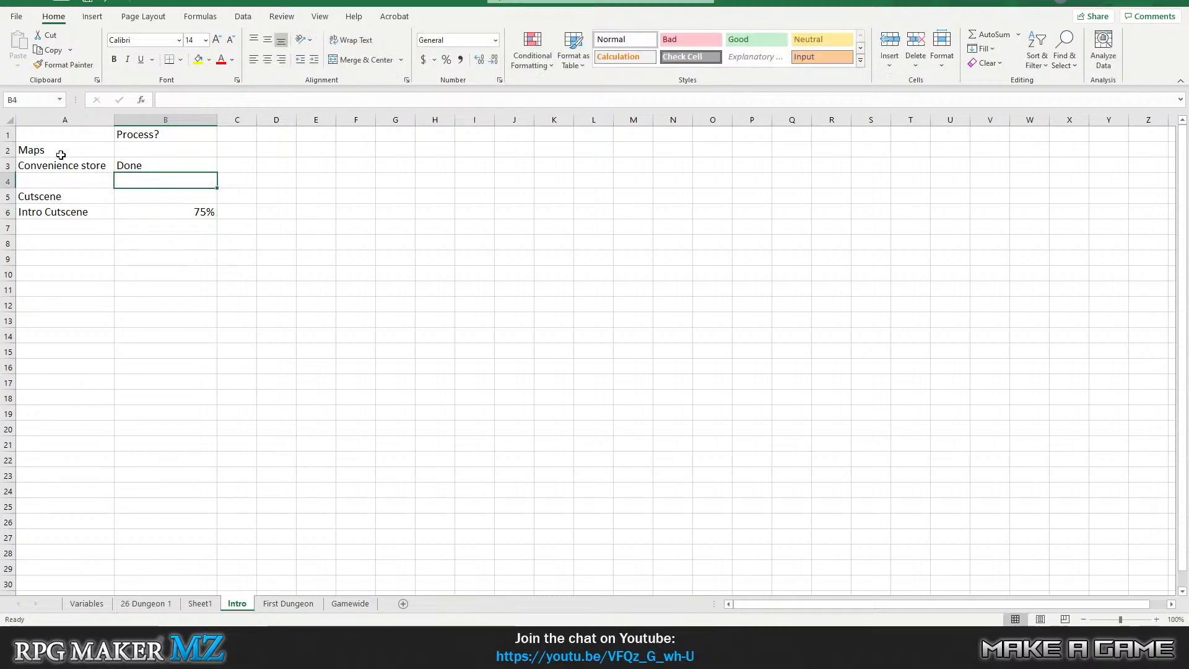
Center the contents of all cells on the Intro sheet horizontally.
{"action": "left_click", "coordinate": [8, 118]}
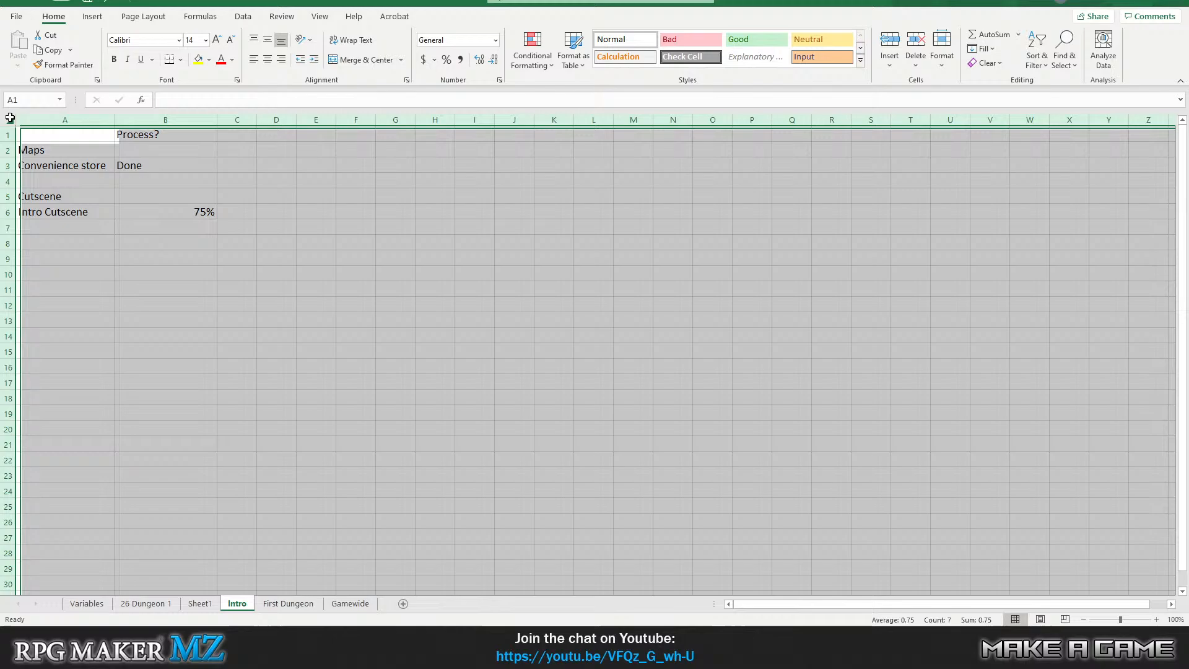
{"action": "left_click", "coordinate": [267, 60]}
{"action": "left_click", "coordinate": [207, 320]}
{"action": "left_click", "coordinate": [170, 177]}
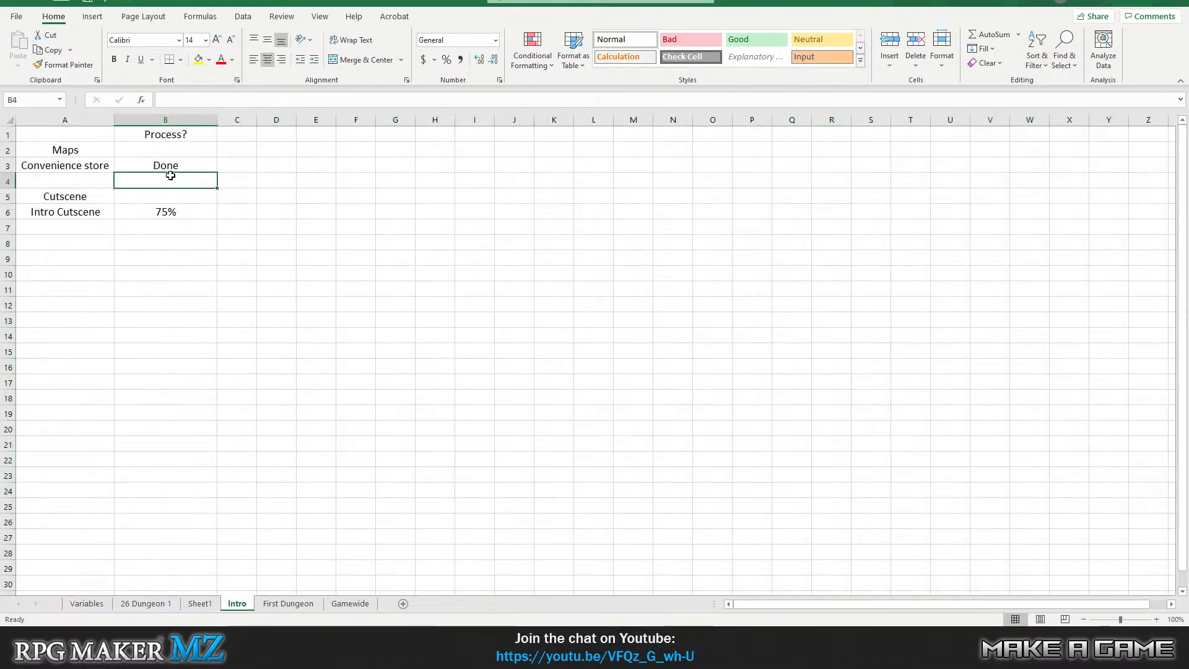
{"action": "left_click", "coordinate": [173, 169]}
{"action": "left_click", "coordinate": [171, 209]}
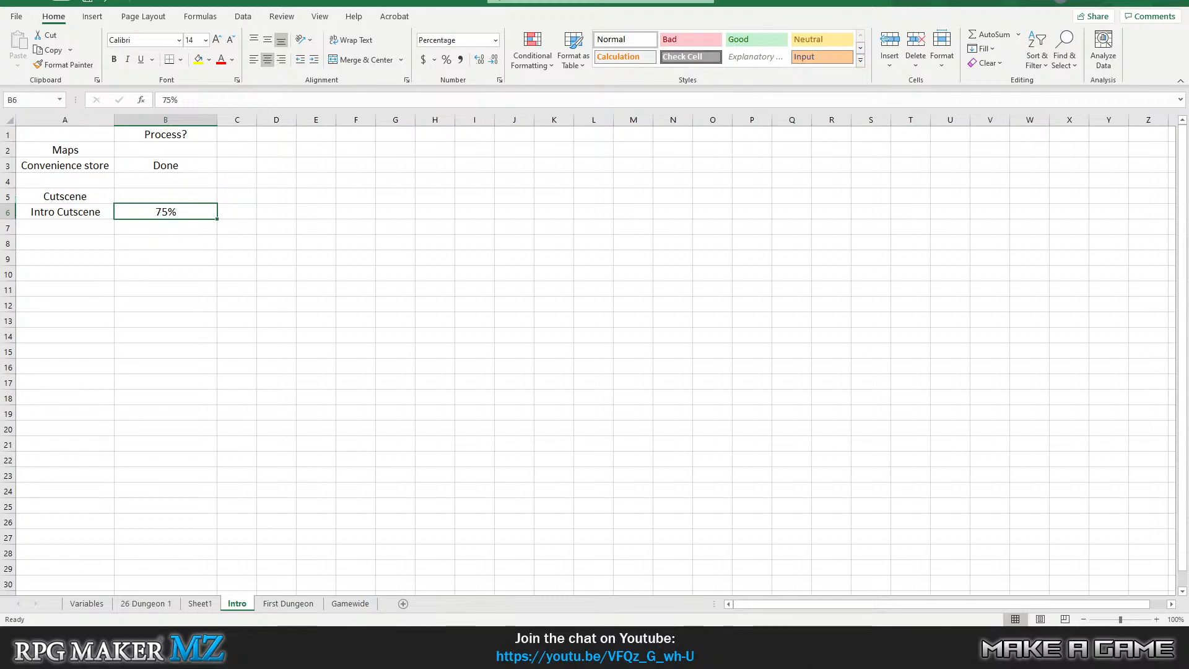
Review the maps, cutscenes and enemies lists on the First Dungeon sheet.
{"action": "left_click", "coordinate": [288, 603]}
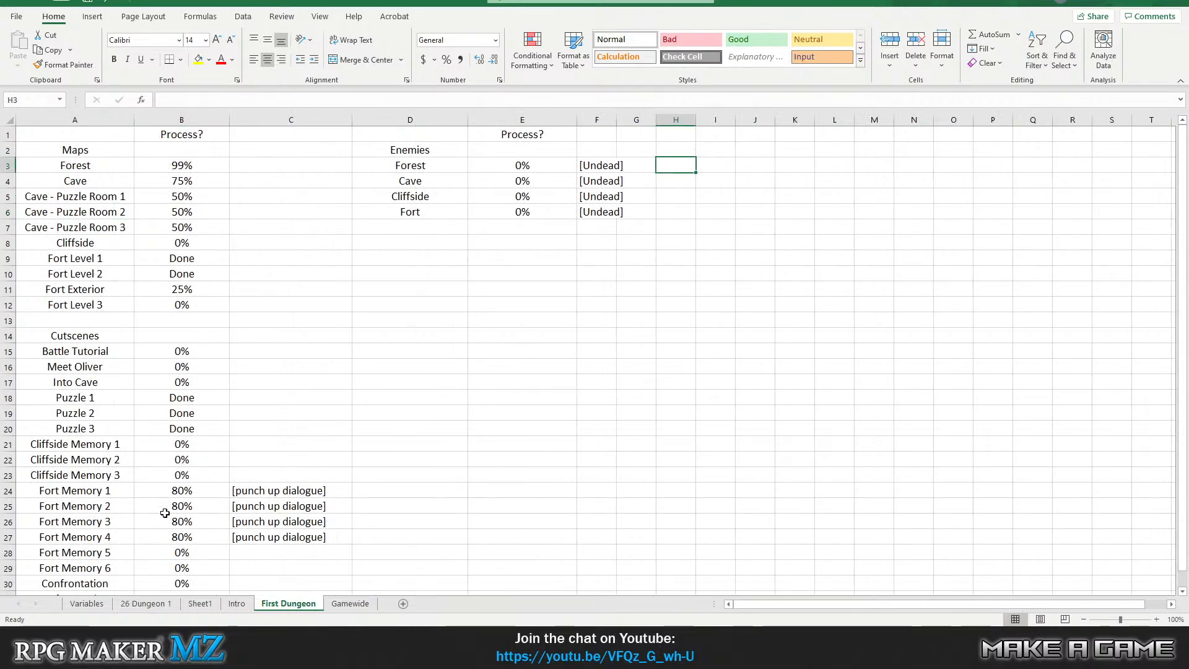
{"action": "left_click", "coordinate": [238, 603]}
{"action": "left_click", "coordinate": [284, 603]}
{"action": "scroll", "coordinate": [312, 374], "scroll_direction": "down", "scroll_amount": 2}
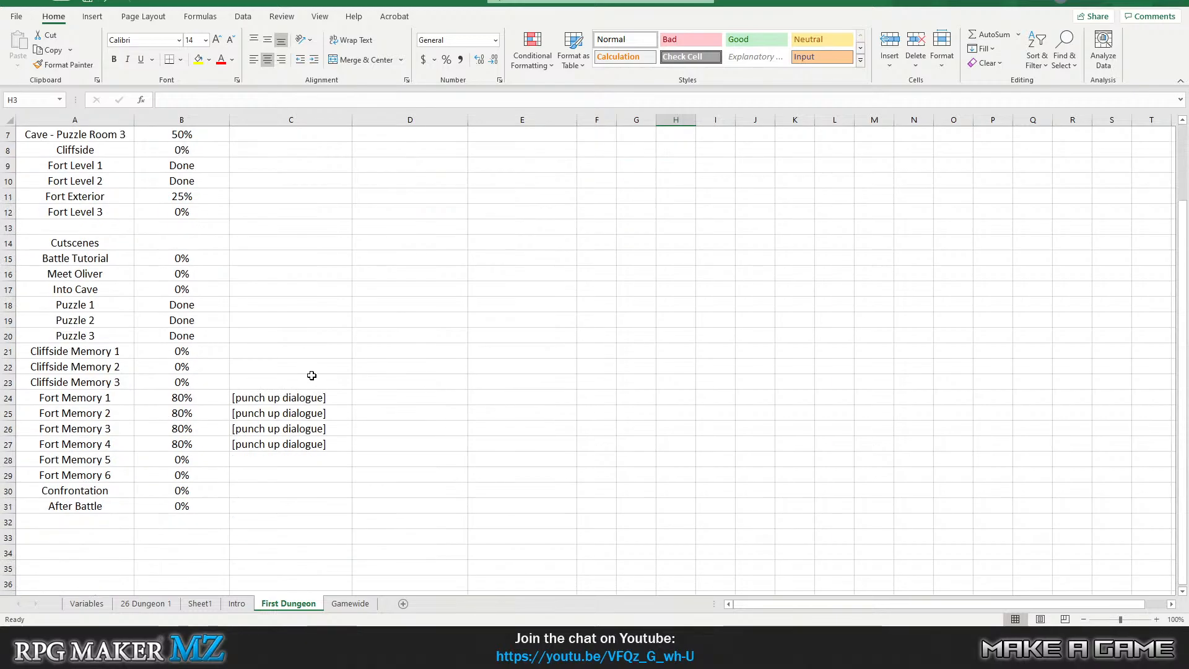
{"action": "scroll", "coordinate": [311, 374], "scroll_direction": "up", "scroll_amount": 2}
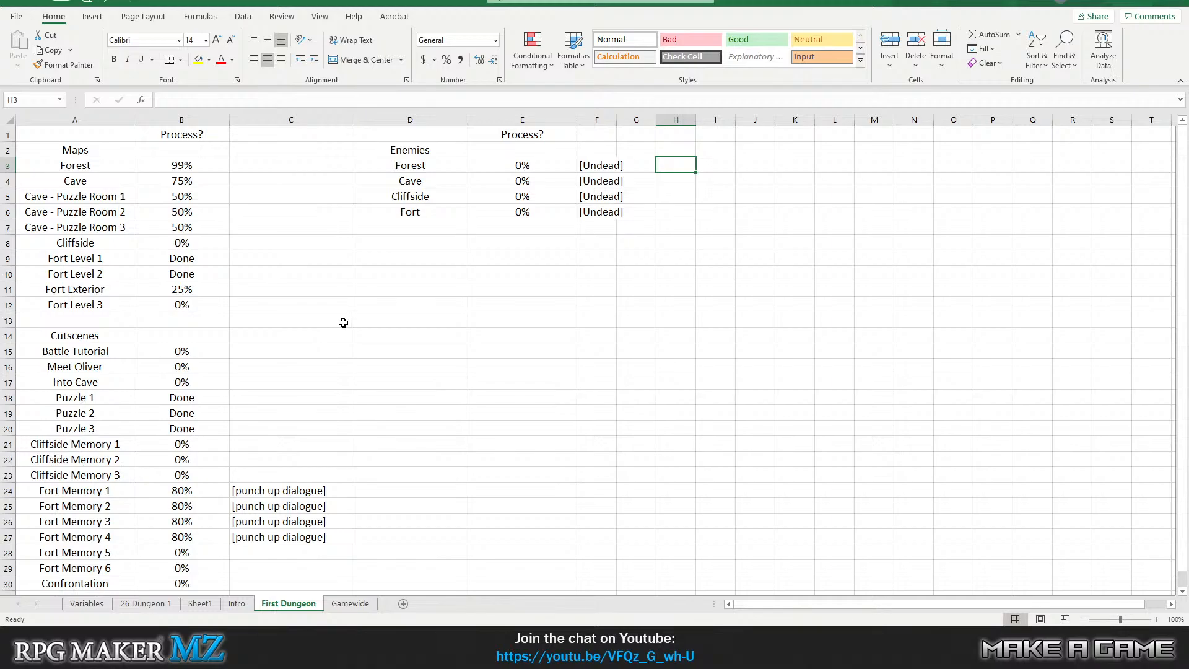
Compare the progress lists on the First Dungeon, Intro and Gamewide sheets.
{"action": "scroll", "coordinate": [342, 323], "scroll_direction": "down", "scroll_amount": 1}
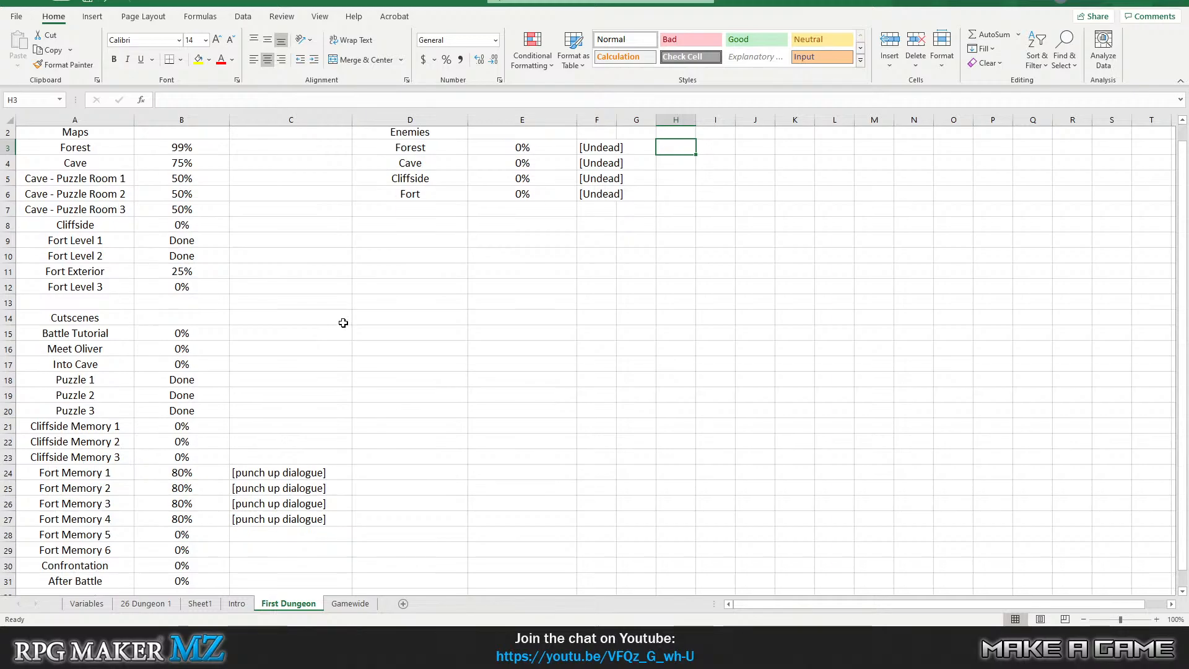
{"action": "scroll", "coordinate": [343, 322], "scroll_direction": "up", "scroll_amount": 1}
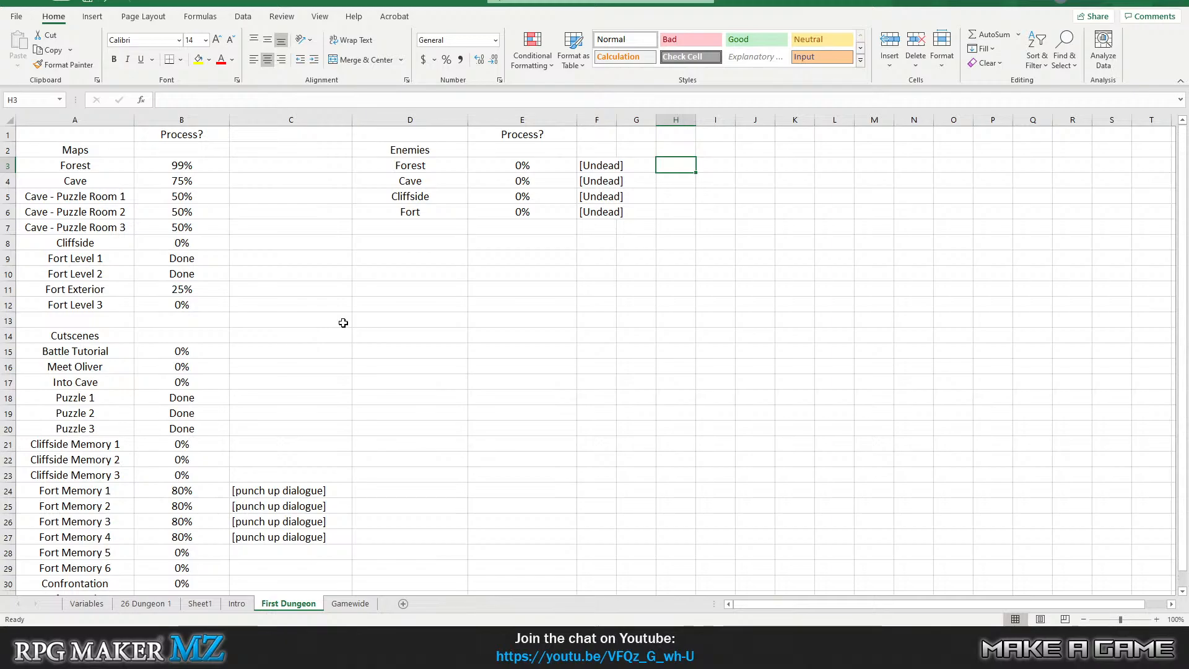
{"action": "left_click", "coordinate": [236, 608]}
{"action": "left_click", "coordinate": [288, 603]}
{"action": "left_click", "coordinate": [351, 609]}
{"action": "left_click", "coordinate": [284, 604]}
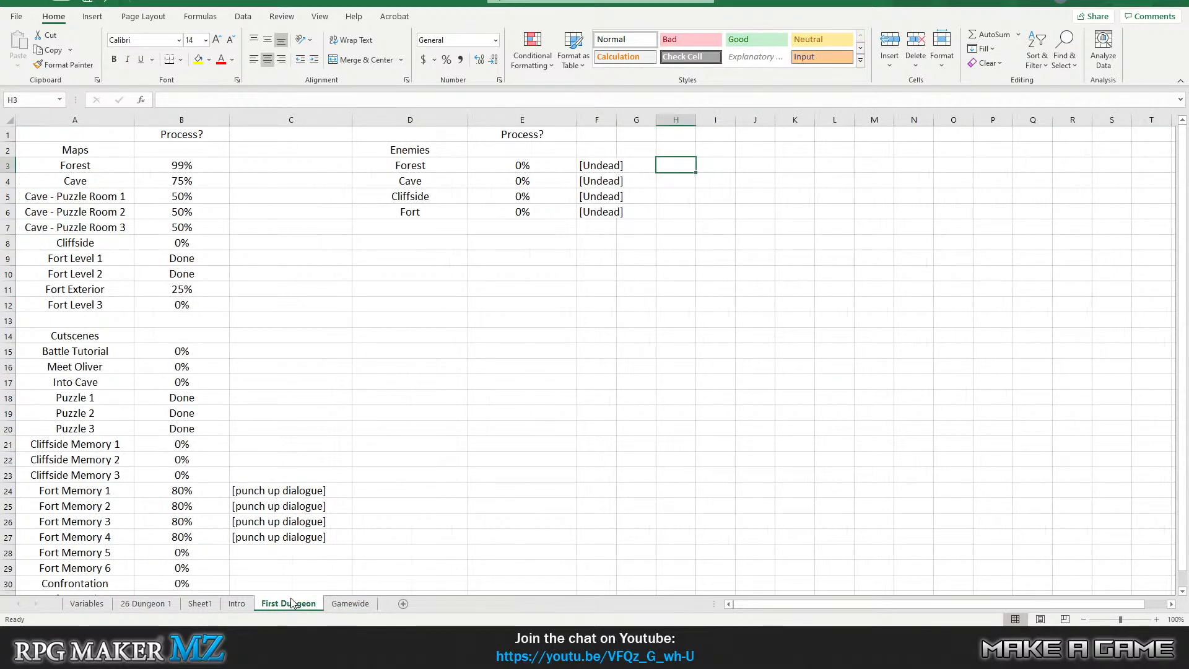
{"action": "left_click", "coordinate": [237, 604]}
{"action": "left_click", "coordinate": [286, 604]}
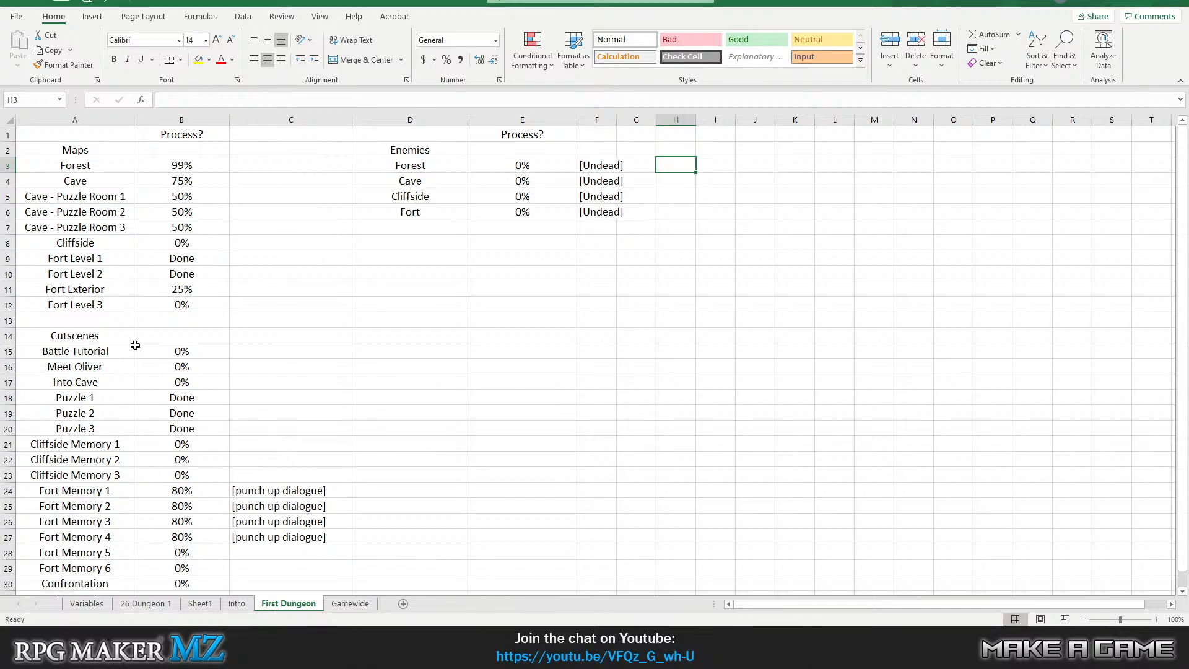
{"action": "left_click", "coordinate": [235, 604]}
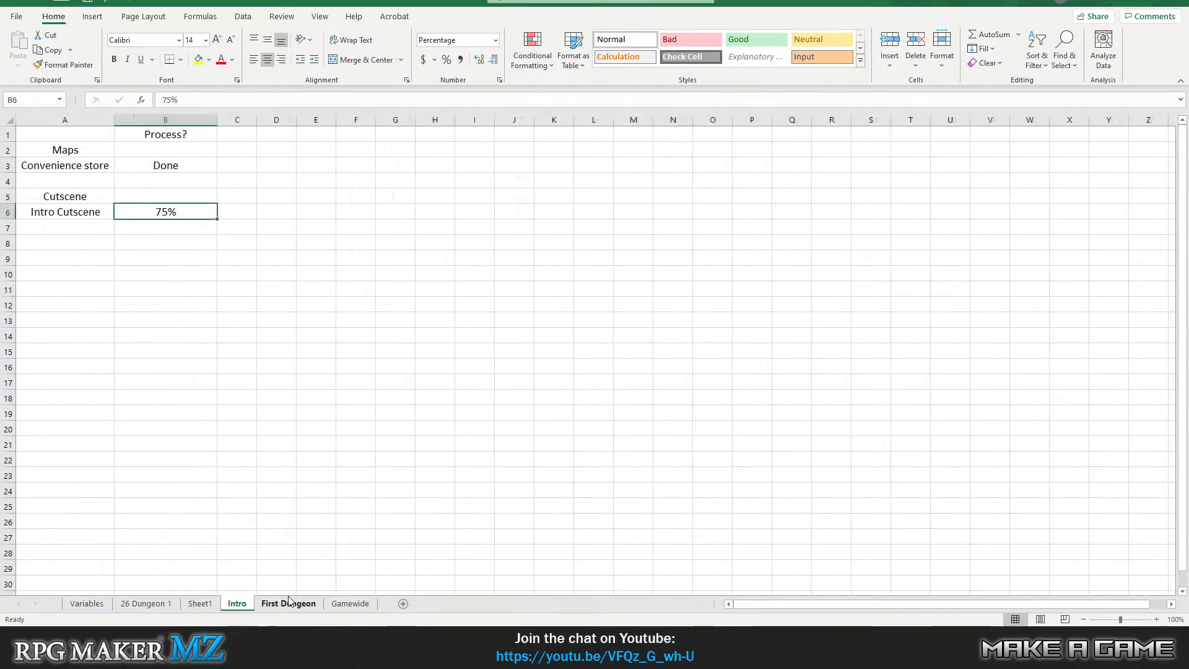
{"action": "left_click", "coordinate": [277, 604]}
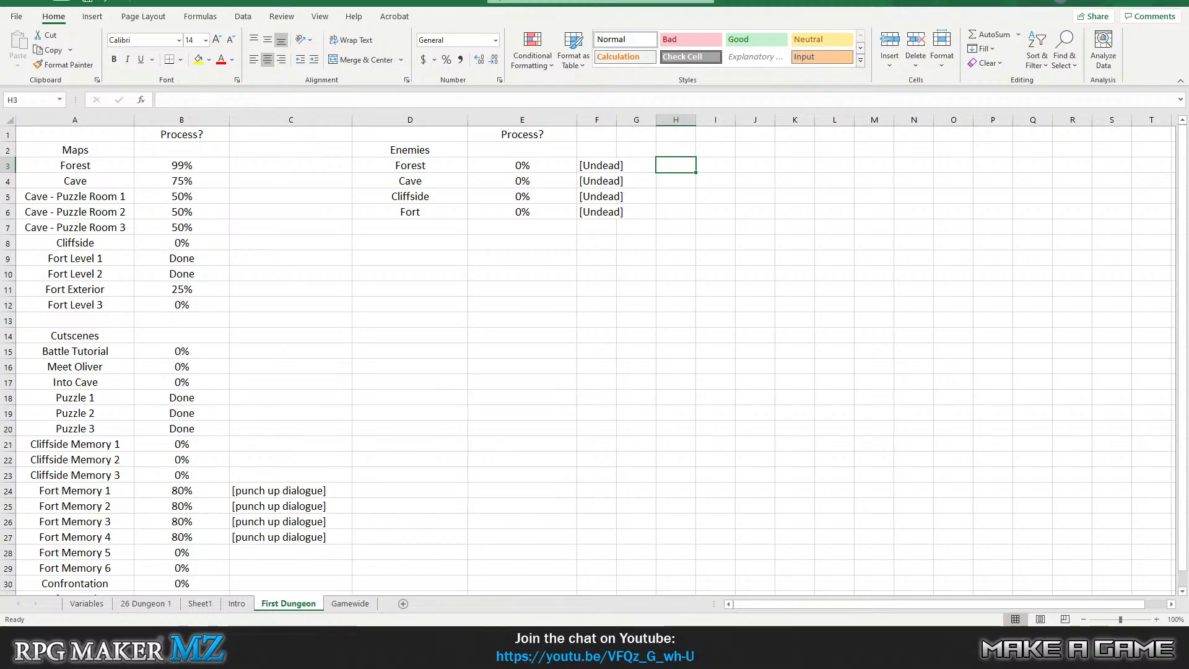
{"action": "left_click", "coordinate": [235, 604]}
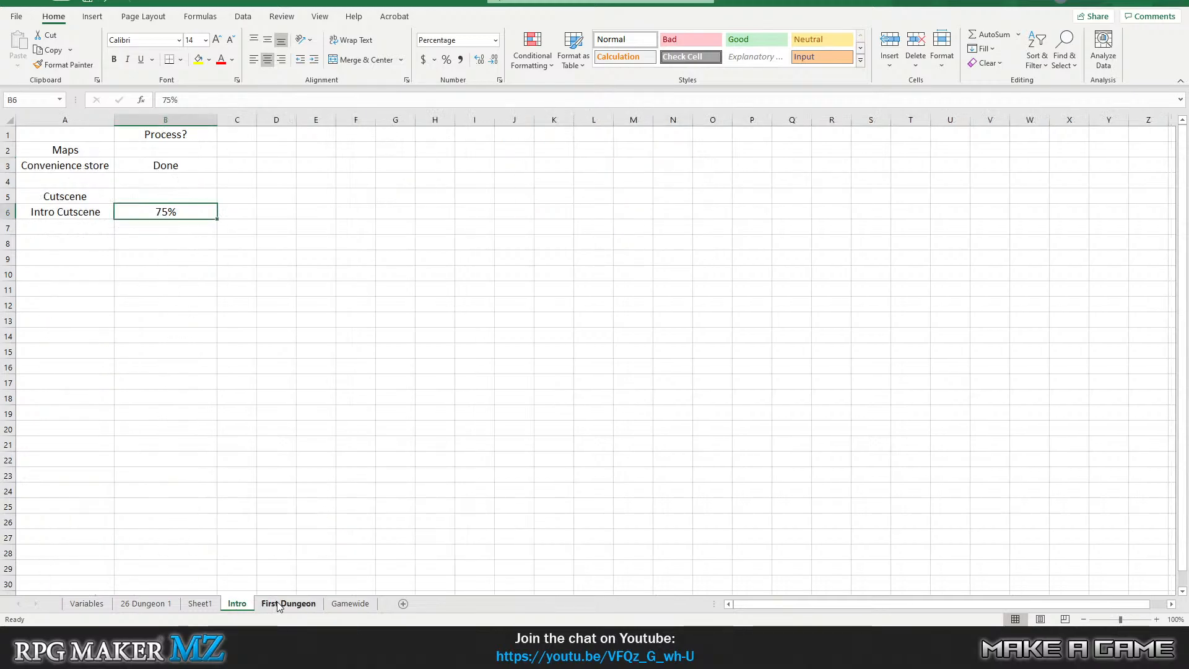
{"action": "left_click", "coordinate": [282, 604]}
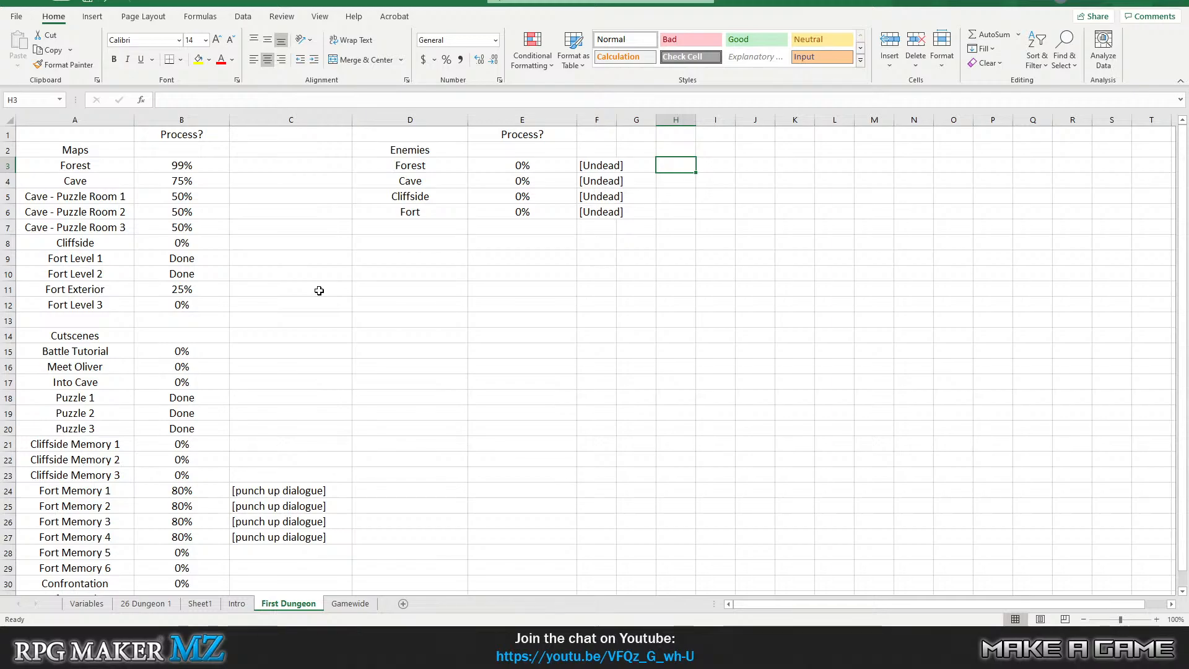
{"action": "left_click", "coordinate": [237, 603]}
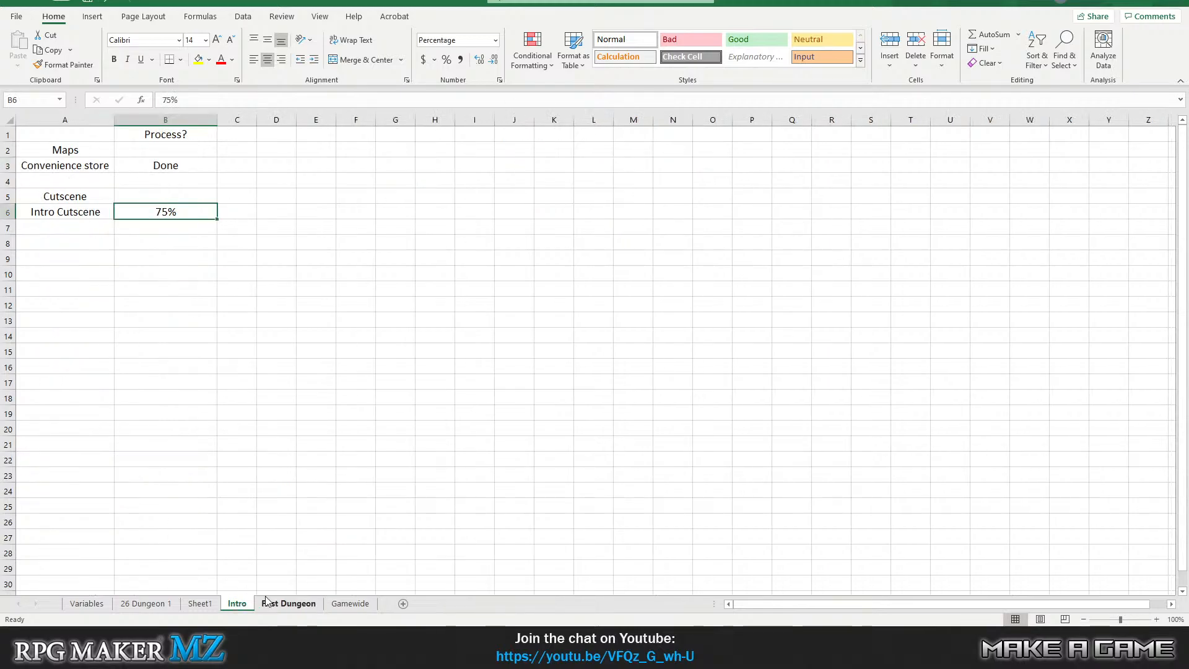
{"action": "left_click", "coordinate": [282, 604]}
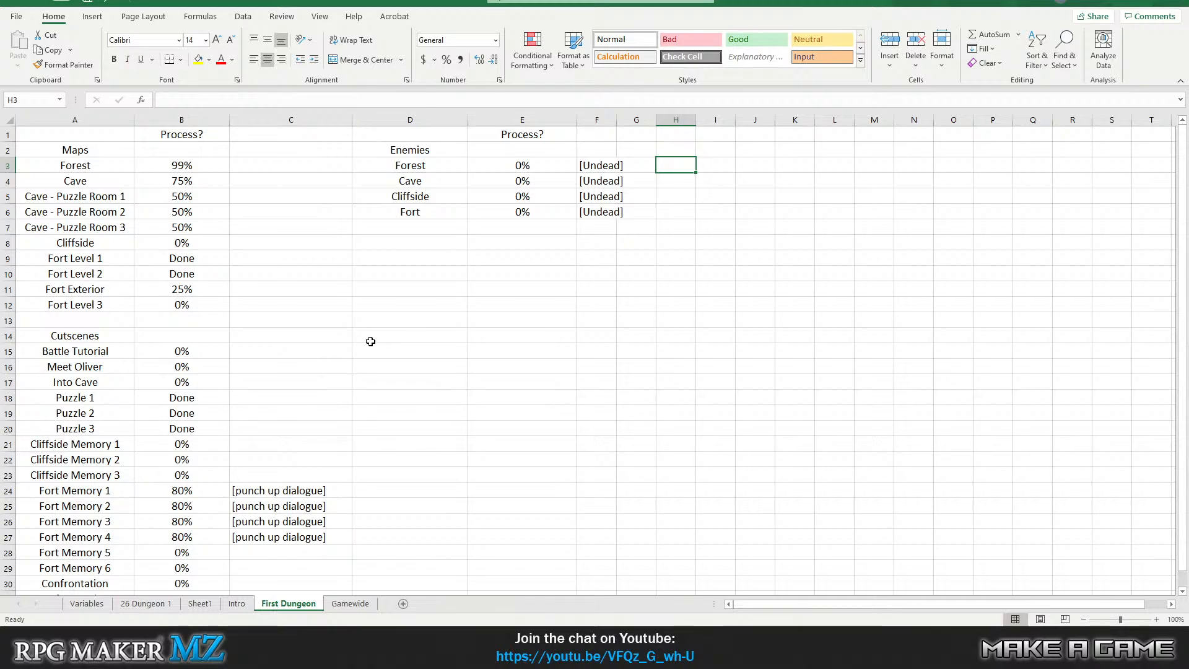
Examine the progress of the Forest, Cave, puzzle room, Cliffside and Fort maps on the First Dungeon sheet.
{"action": "left_click", "coordinate": [316, 247]}
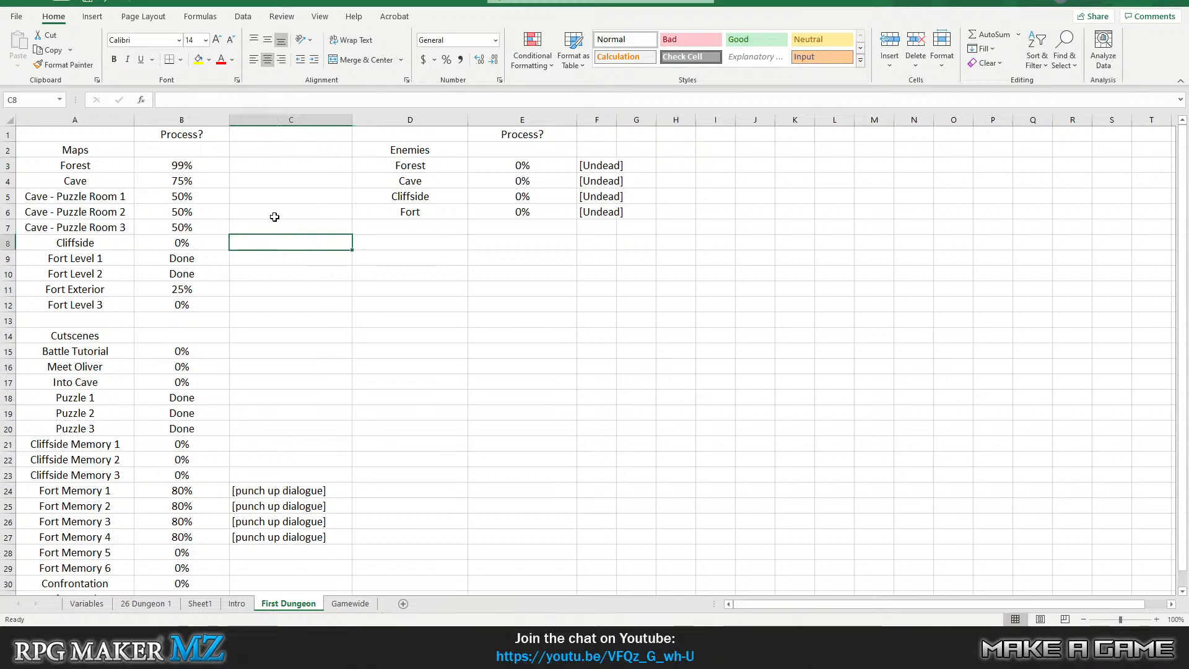
{"action": "left_click", "coordinate": [273, 213]}
{"action": "left_click", "coordinate": [281, 162]}
{"action": "left_click", "coordinate": [281, 186]}
{"action": "left_click", "coordinate": [277, 210]}
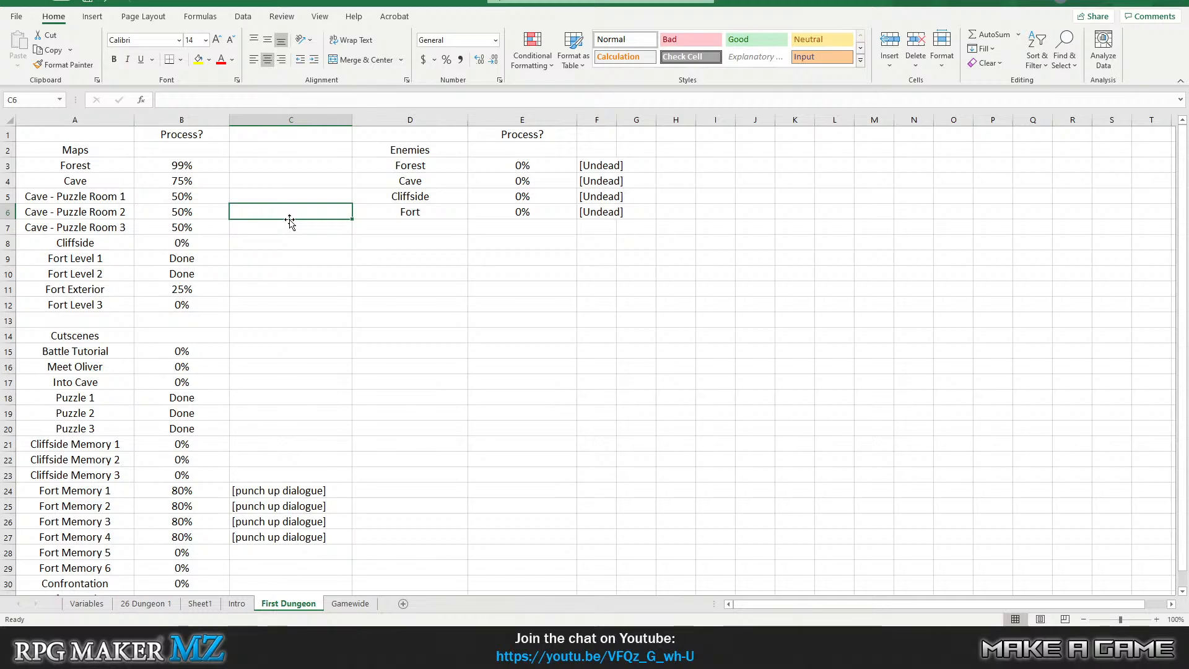
{"action": "left_click", "coordinate": [259, 229]}
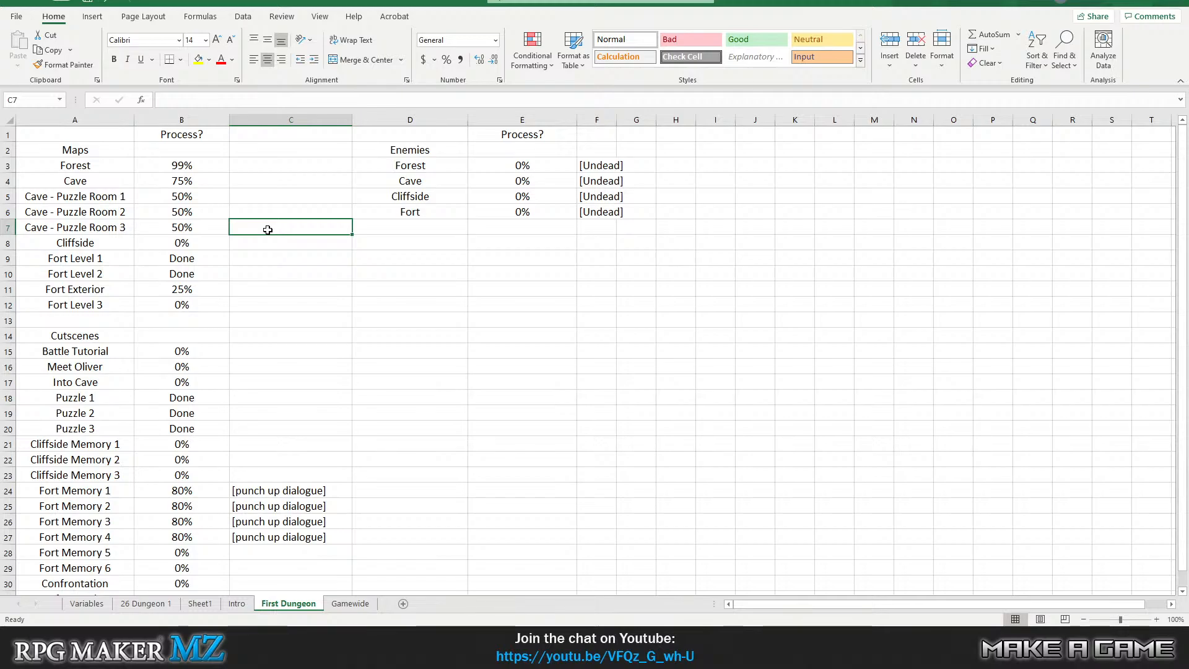
{"action": "left_click", "coordinate": [222, 254]}
{"action": "left_click", "coordinate": [244, 286]}
{"action": "left_click", "coordinate": [254, 244]}
{"action": "left_click", "coordinate": [270, 197]}
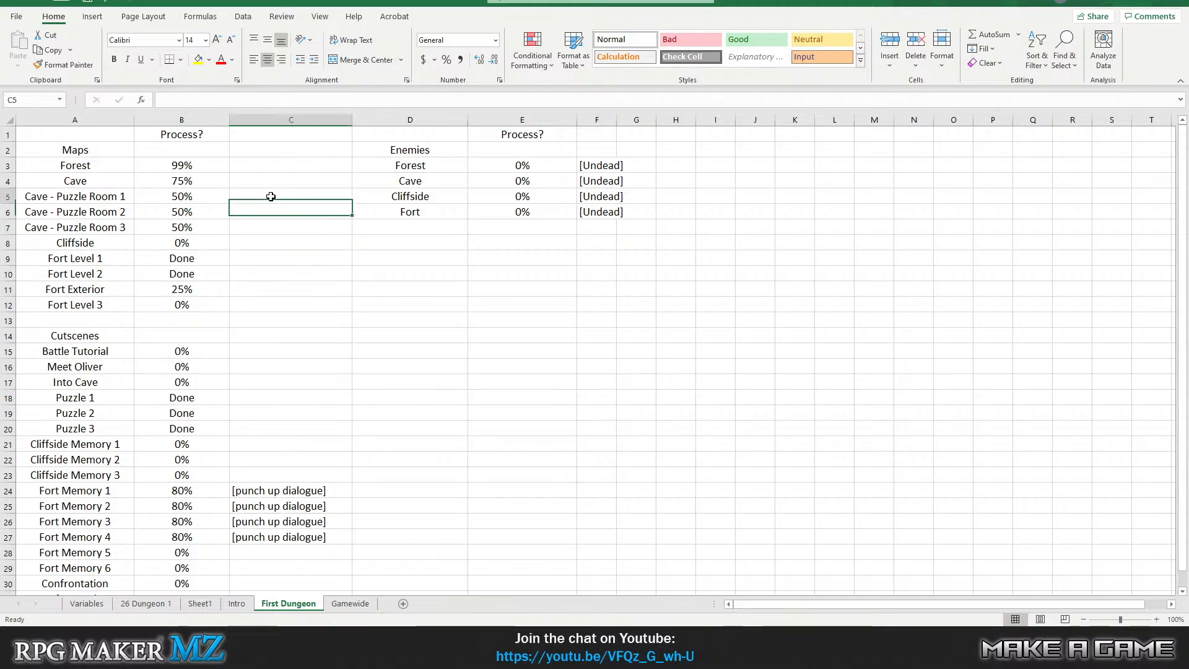
{"action": "left_click", "coordinate": [209, 167]}
{"action": "left_click", "coordinate": [261, 187]}
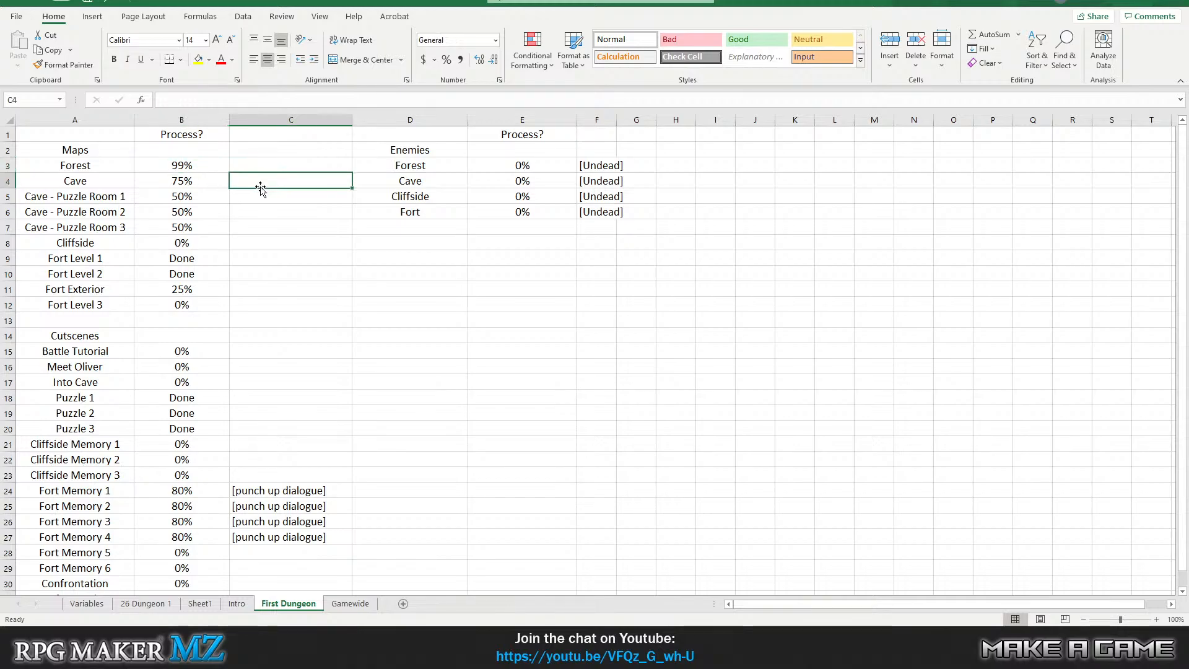
{"action": "left_click", "coordinate": [257, 197]}
{"action": "left_click", "coordinate": [260, 226]}
{"action": "left_click", "coordinate": [255, 211]}
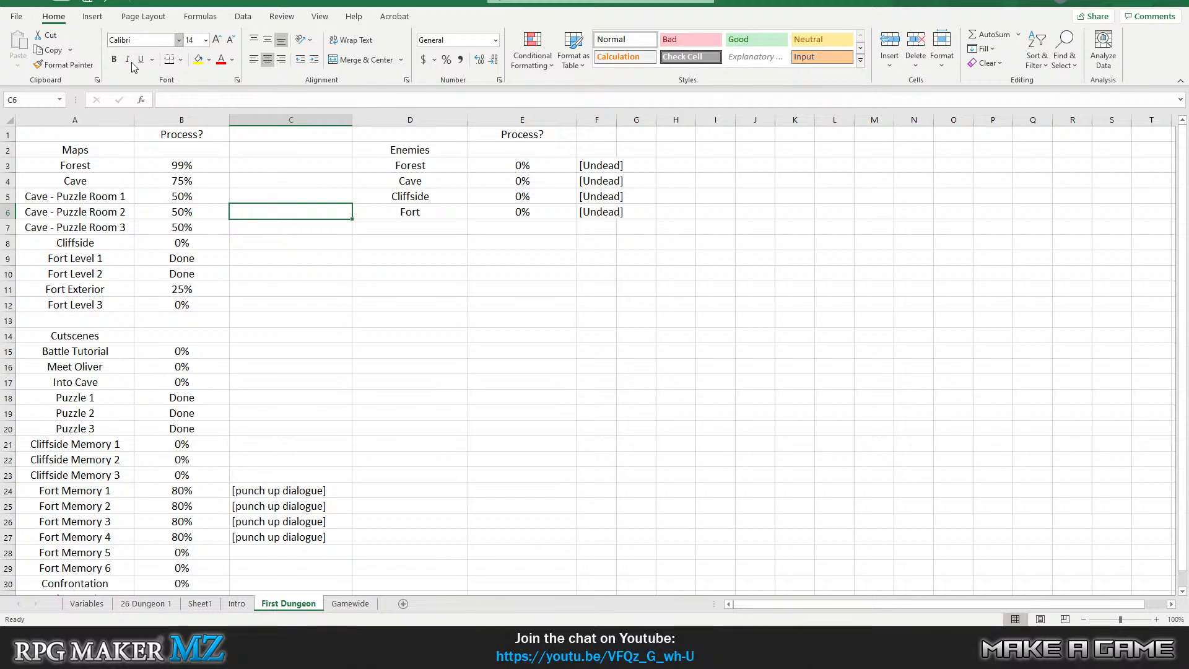
Add the note "[Extra Exit for Sidequest]" beside the Cliffside map's progress in column C.
{"action": "left_click", "coordinate": [265, 245]}
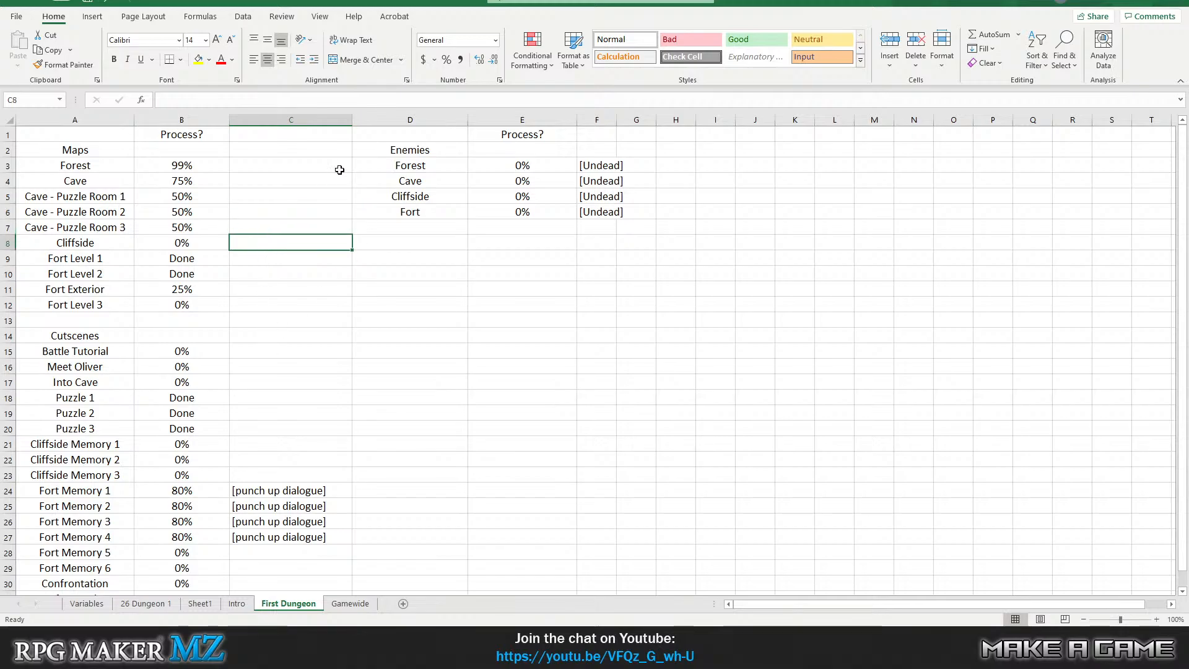
{"action": "type", "text": "[Extra "}
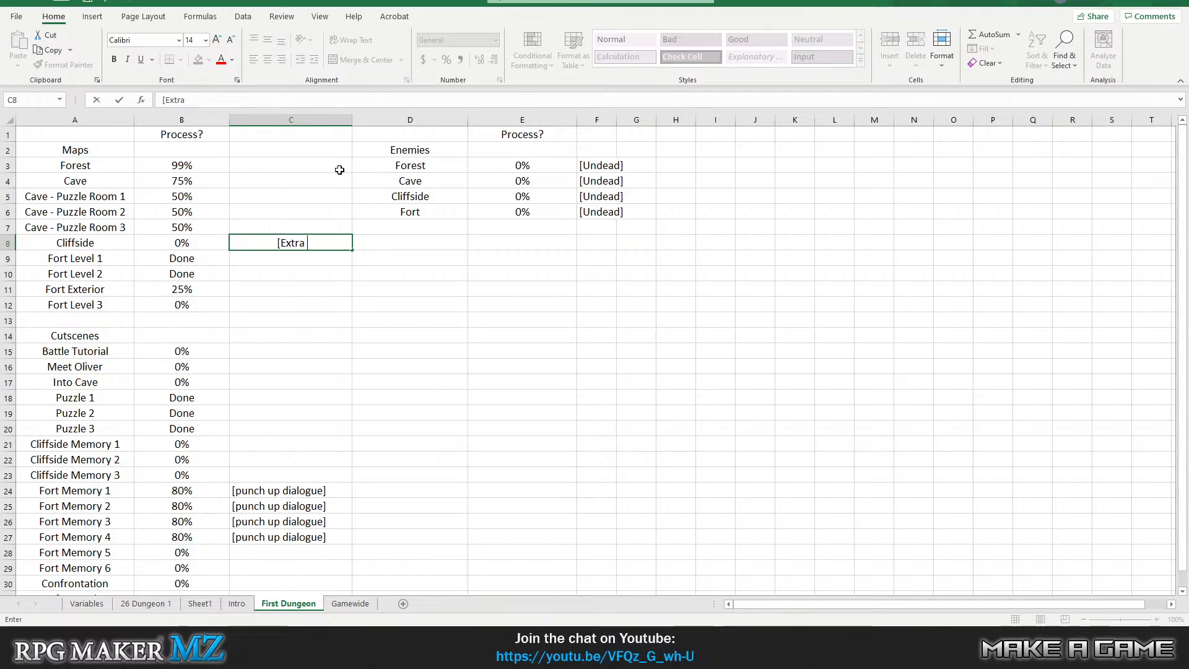
{"action": "type", "text": "Exit for Sidequest]"}
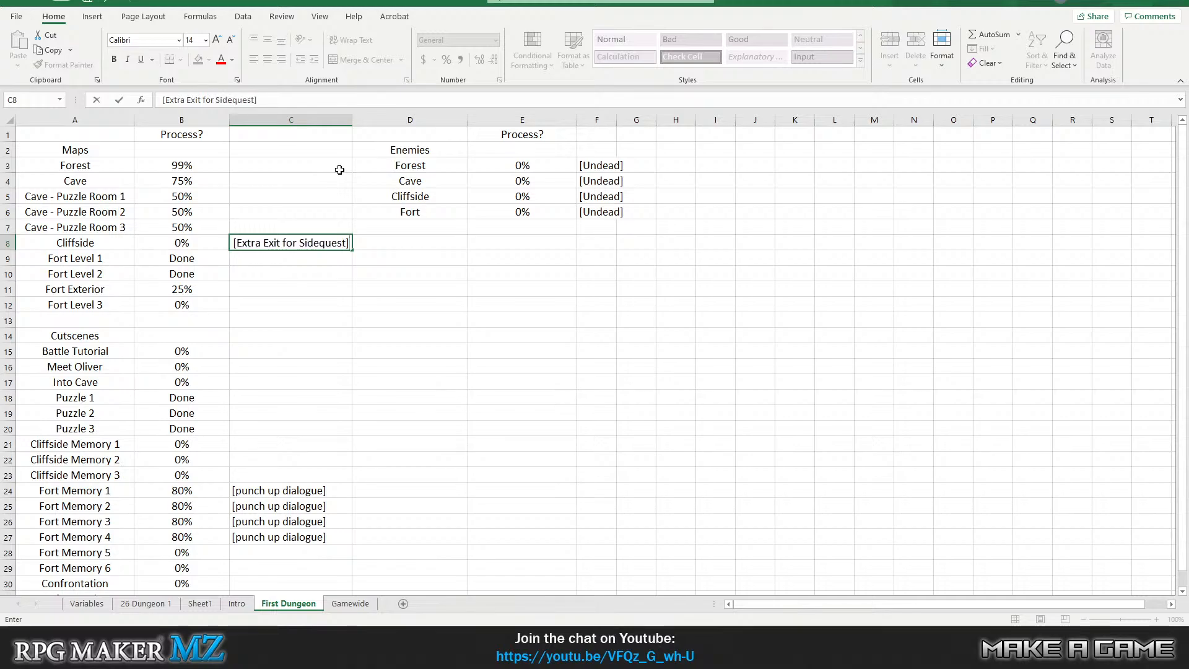
{"action": "key", "text": "Return"}
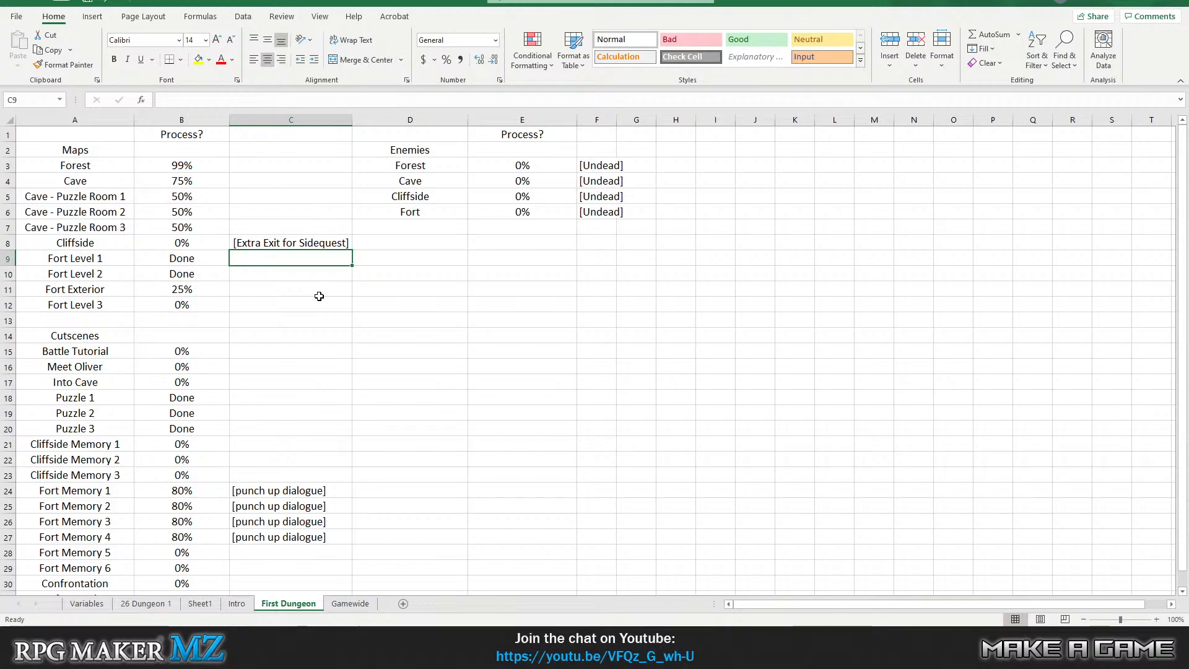
Check the Fort map rows, then look over the Gamewide, Intro and First Dungeon sheets again.
{"action": "left_click", "coordinate": [299, 274]}
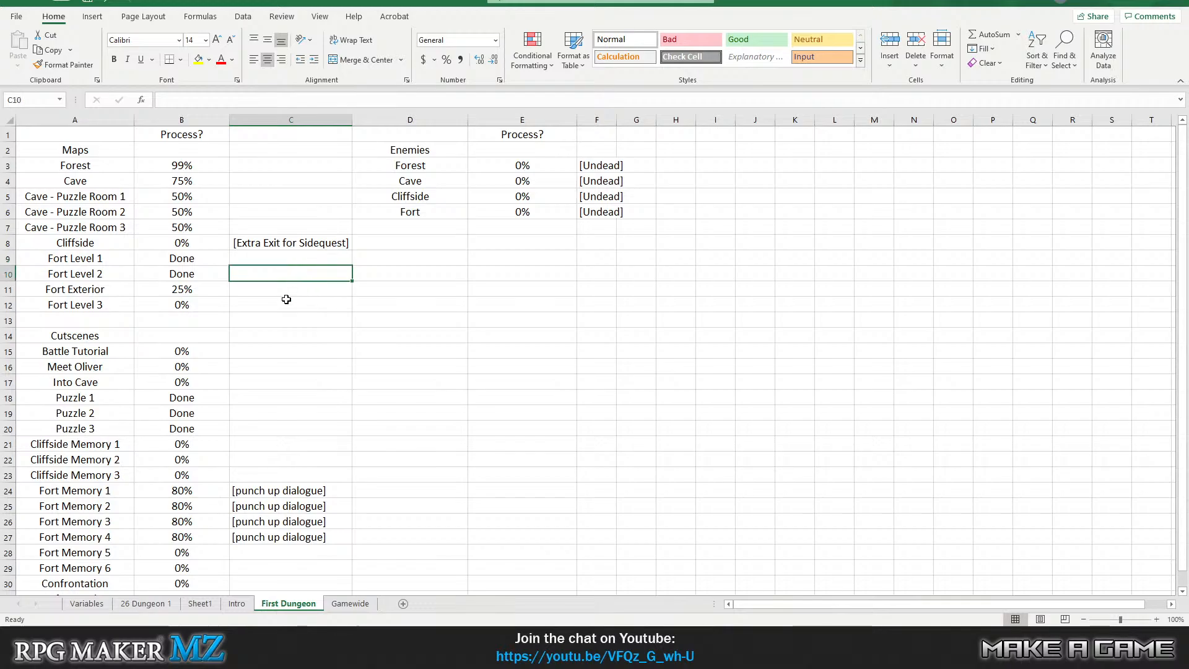
{"action": "left_click", "coordinate": [284, 300]}
{"action": "left_click", "coordinate": [280, 285]}
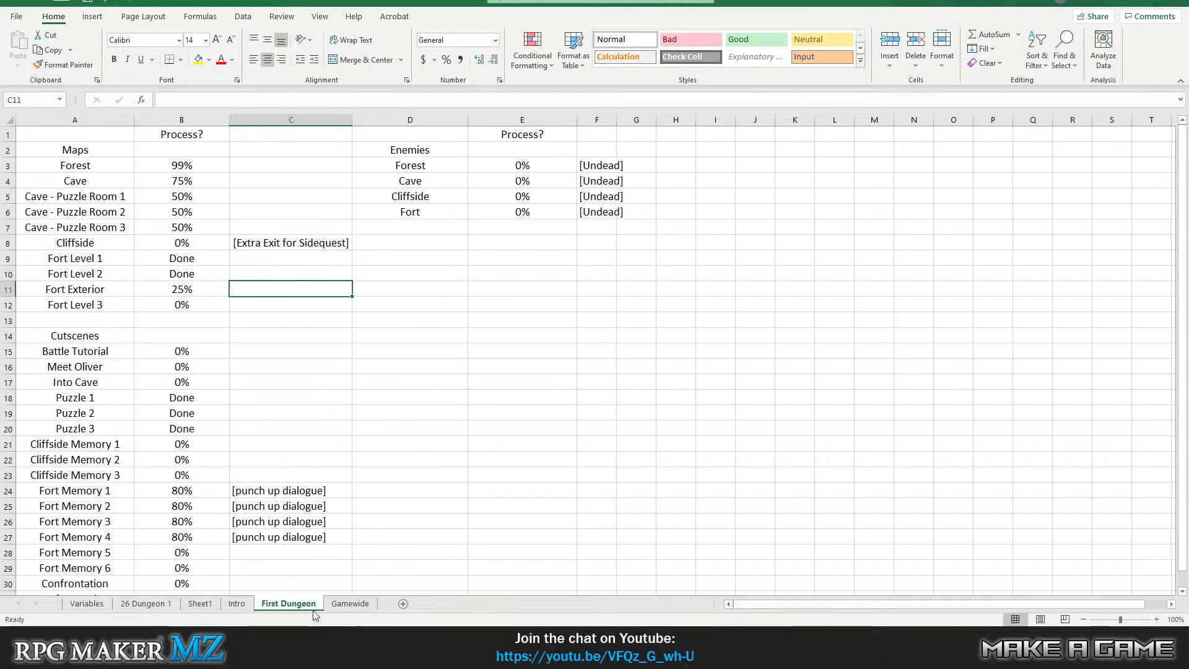
{"action": "left_click", "coordinate": [333, 606]}
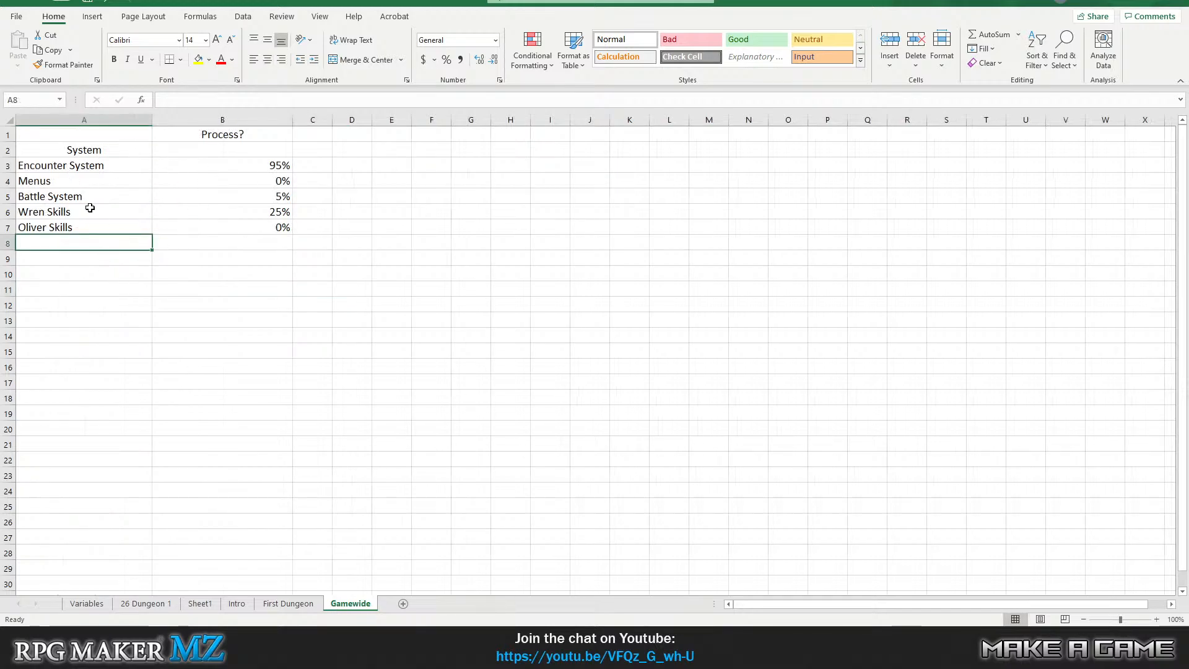
{"action": "left_click", "coordinate": [288, 604]}
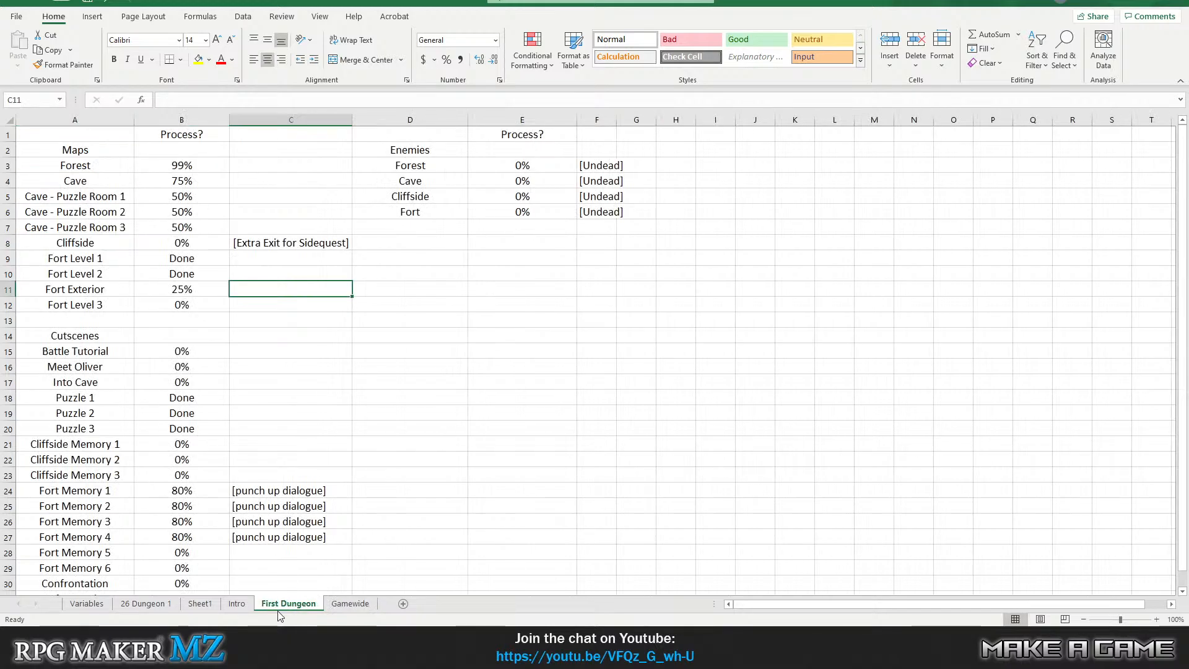
{"action": "left_click", "coordinate": [239, 604]}
{"action": "left_click", "coordinate": [286, 604]}
{"action": "scroll", "coordinate": [389, 349], "scroll_direction": "down", "scroll_amount": 1}
{"action": "scroll", "coordinate": [389, 350], "scroll_direction": "up", "scroll_amount": 1}
{"action": "scroll", "coordinate": [425, 407], "scroll_direction": "down", "scroll_amount": 1}
{"action": "scroll", "coordinate": [429, 415], "scroll_direction": "up", "scroll_amount": 1}
Check the progress entries of the Cave map and its three puzzle rooms.
{"action": "left_click", "coordinate": [265, 180]}
{"action": "left_click", "coordinate": [94, 179]}
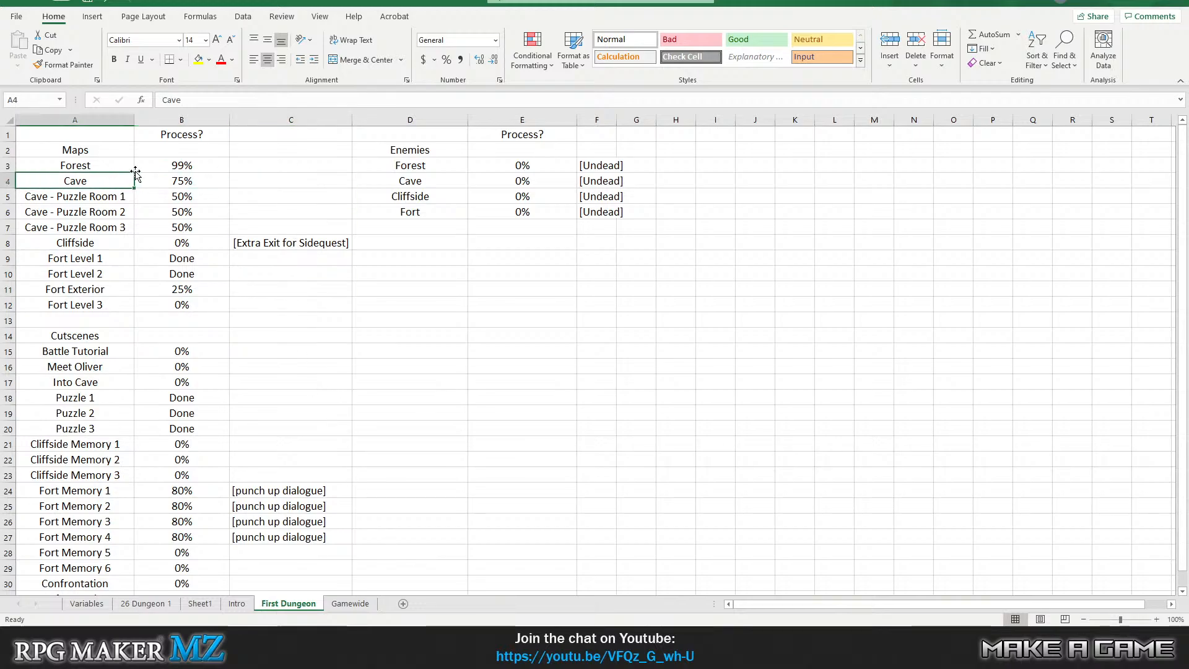
{"action": "left_click", "coordinate": [154, 178]}
{"action": "left_click", "coordinate": [272, 178]}
{"action": "left_click", "coordinate": [199, 181]}
{"action": "left_click", "coordinate": [120, 180]}
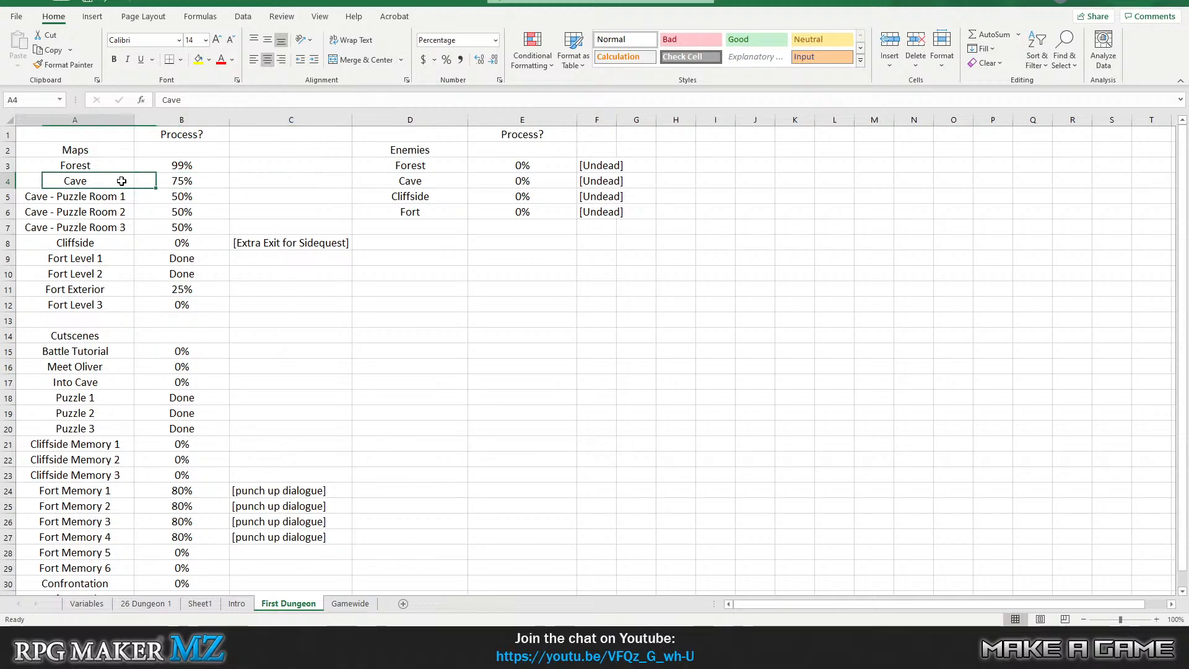
{"action": "left_click", "coordinate": [168, 180]}
{"action": "left_click", "coordinate": [265, 179]}
{"action": "left_click", "coordinate": [217, 181]}
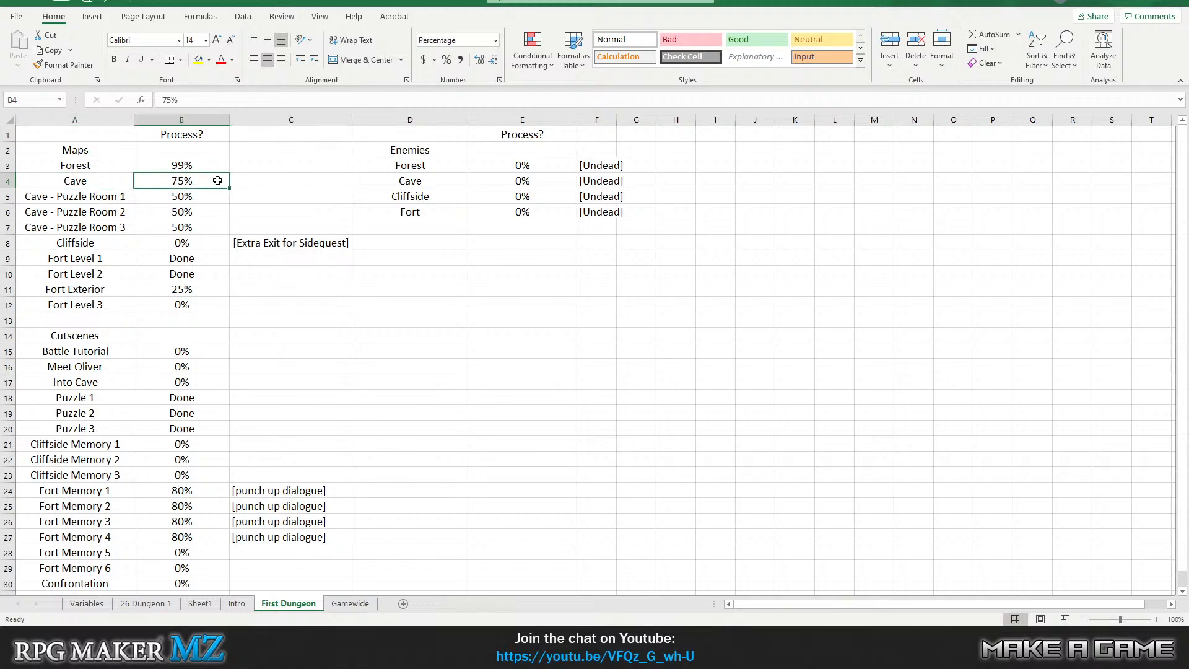
{"action": "left_click", "coordinate": [219, 195]}
{"action": "left_click", "coordinate": [214, 211]}
{"action": "left_click", "coordinate": [210, 227]}
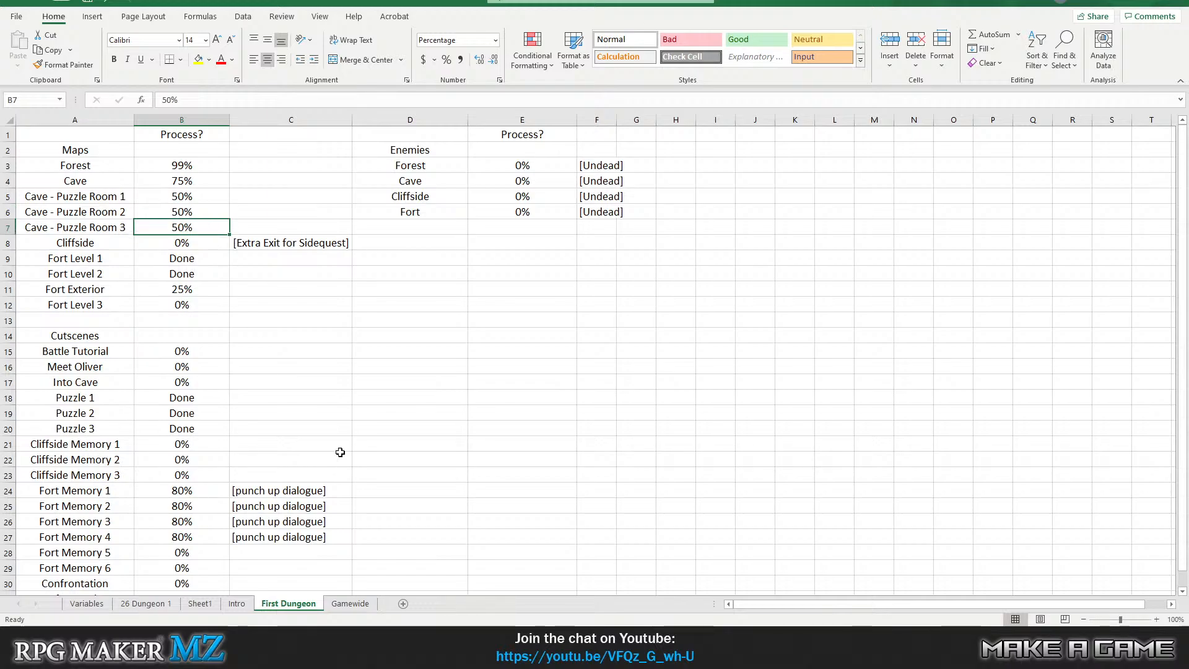
Switch to RPG Maker MZ and open the Cavern map in map editing mode.
{"action": "mouse_move", "coordinate": [484, 644]}
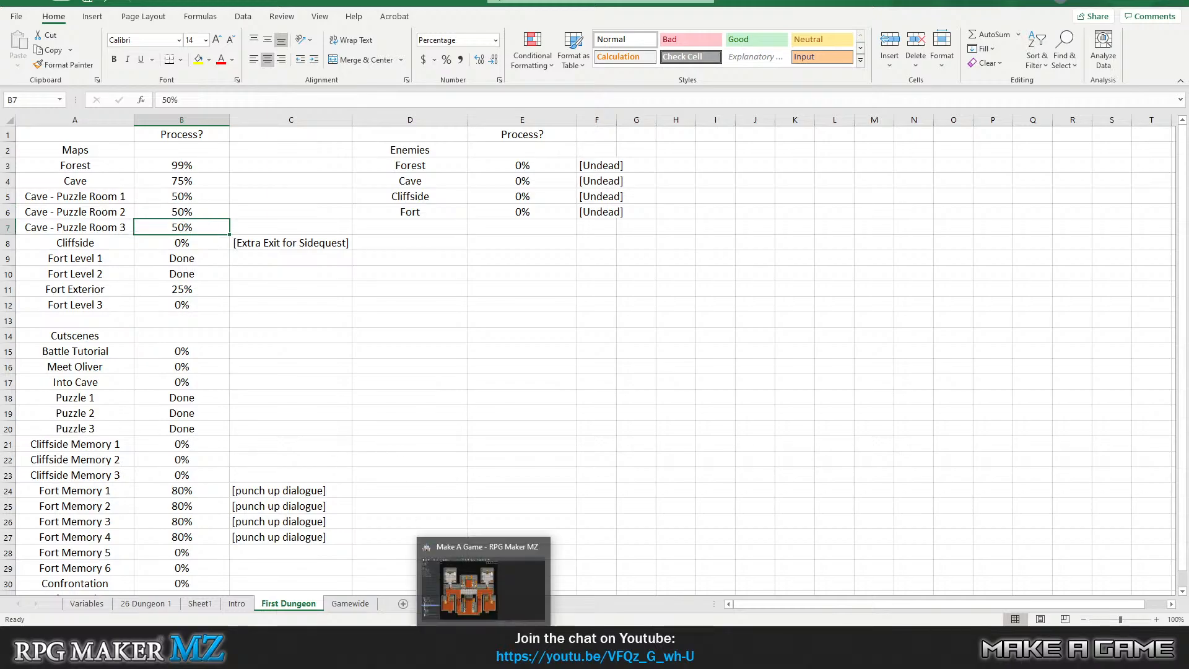
{"action": "left_click", "coordinate": [447, 545]}
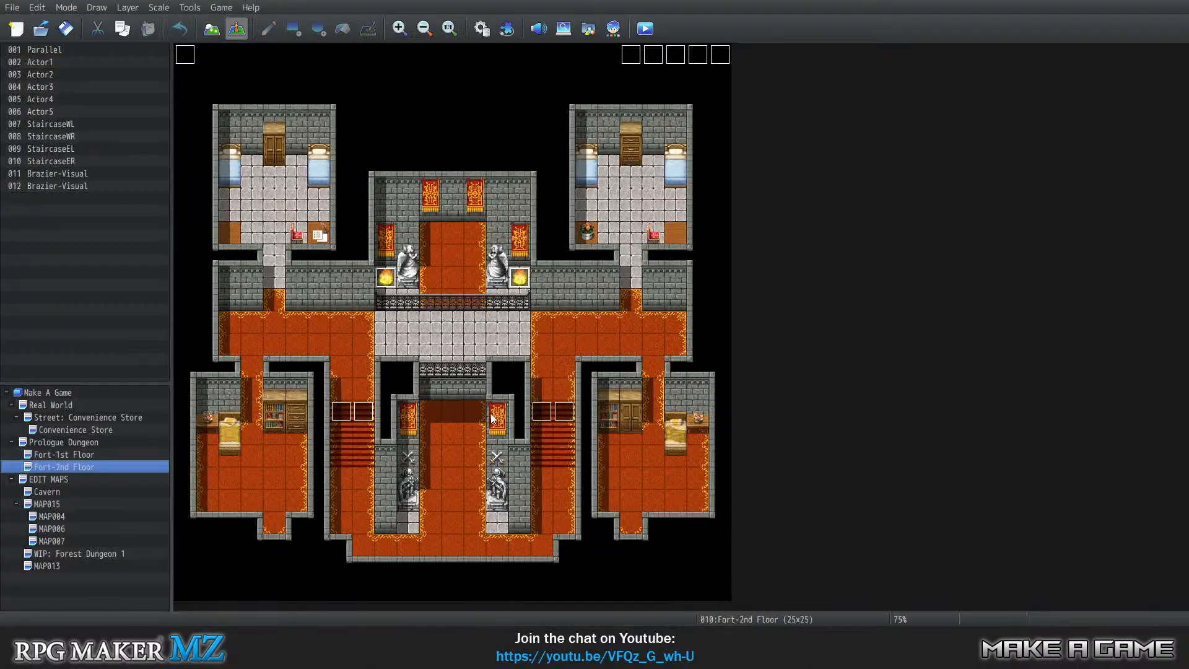
{"action": "left_click", "coordinate": [96, 493]}
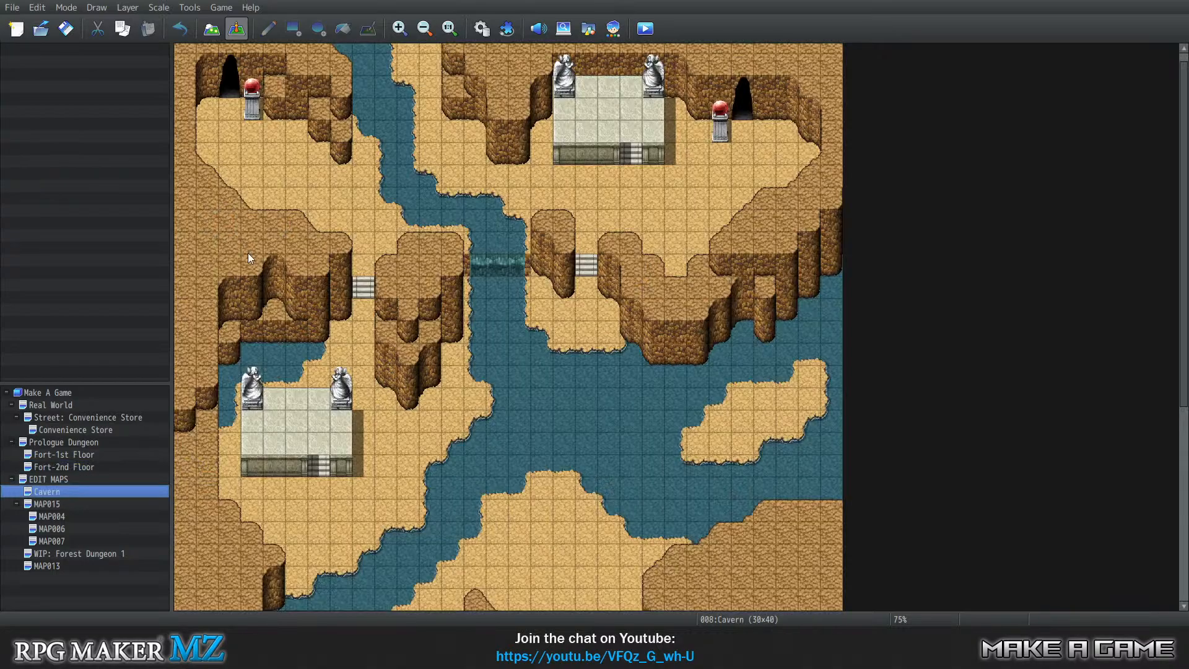
{"action": "left_click", "coordinate": [206, 22]}
{"action": "scroll", "coordinate": [508, 328], "scroll_direction": "down", "scroll_amount": 5}
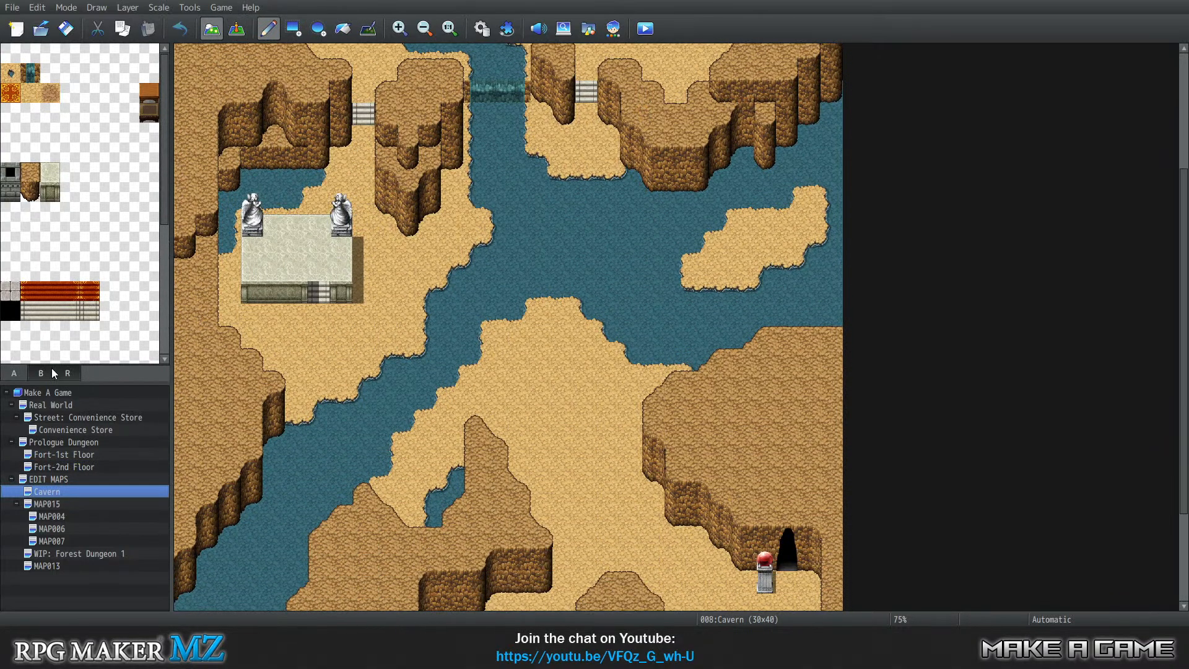
{"action": "left_click", "coordinate": [41, 373]}
{"action": "scroll", "coordinate": [93, 256], "scroll_direction": "down", "scroll_amount": 5}
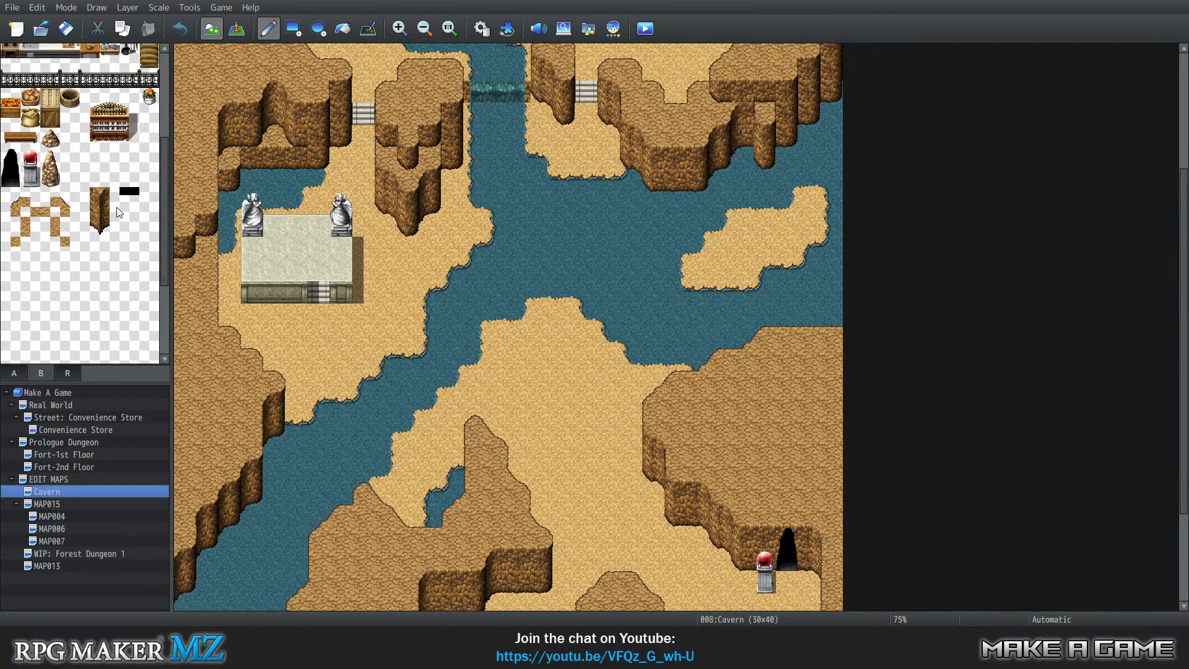
{"action": "scroll", "coordinate": [80, 253], "scroll_direction": "up", "scroll_amount": 4}
{"action": "left_click", "coordinate": [15, 373]}
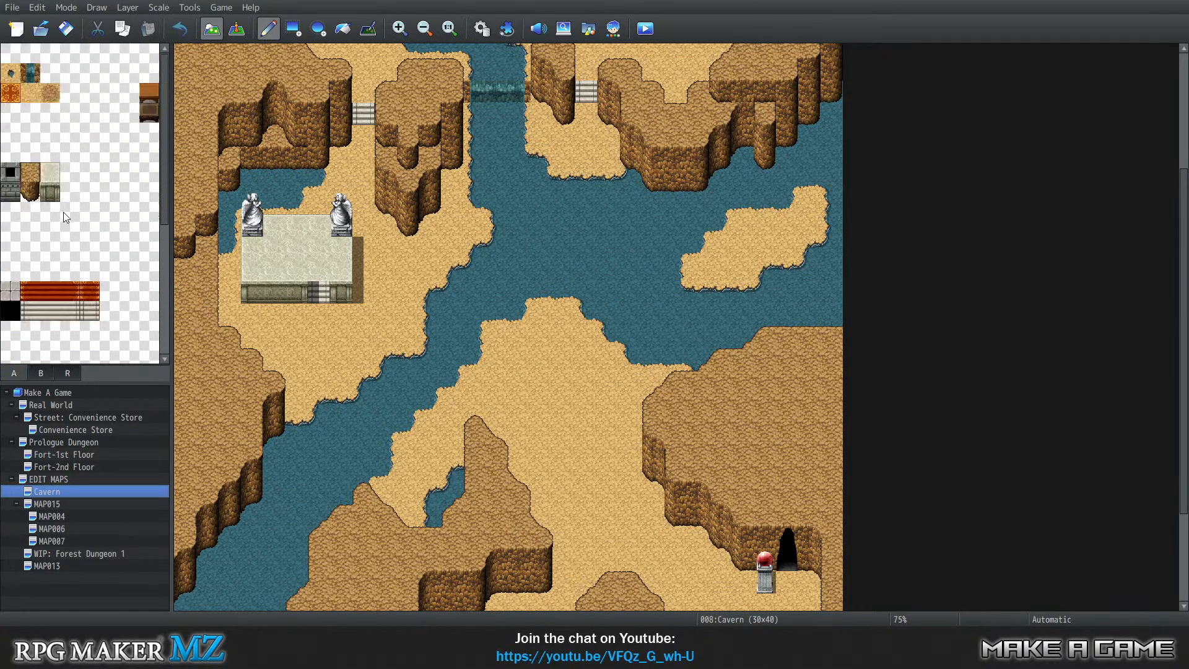
On Layer 1, paint irregular patches of the darker dirt ground tile in the Cavern's southern sand area, southwest and below the cave entrance.
{"action": "left_click", "coordinate": [50, 93]}
{"action": "scroll", "coordinate": [625, 390], "scroll_direction": "down", "scroll_amount": 3}
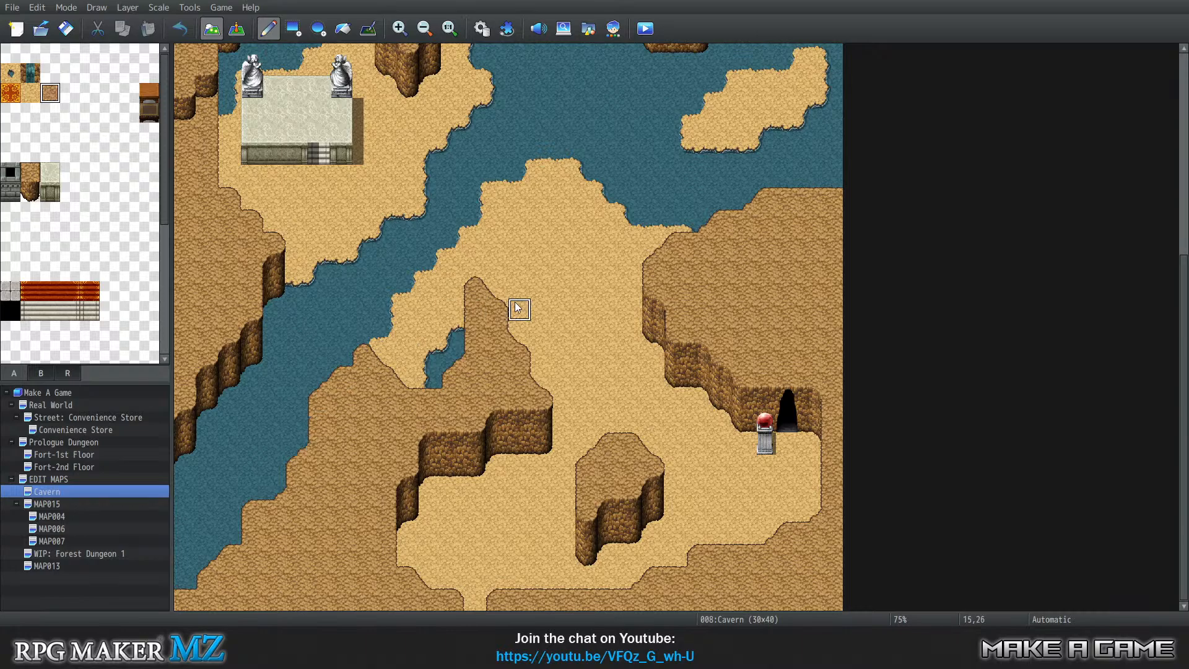
{"action": "key", "text": "1"}
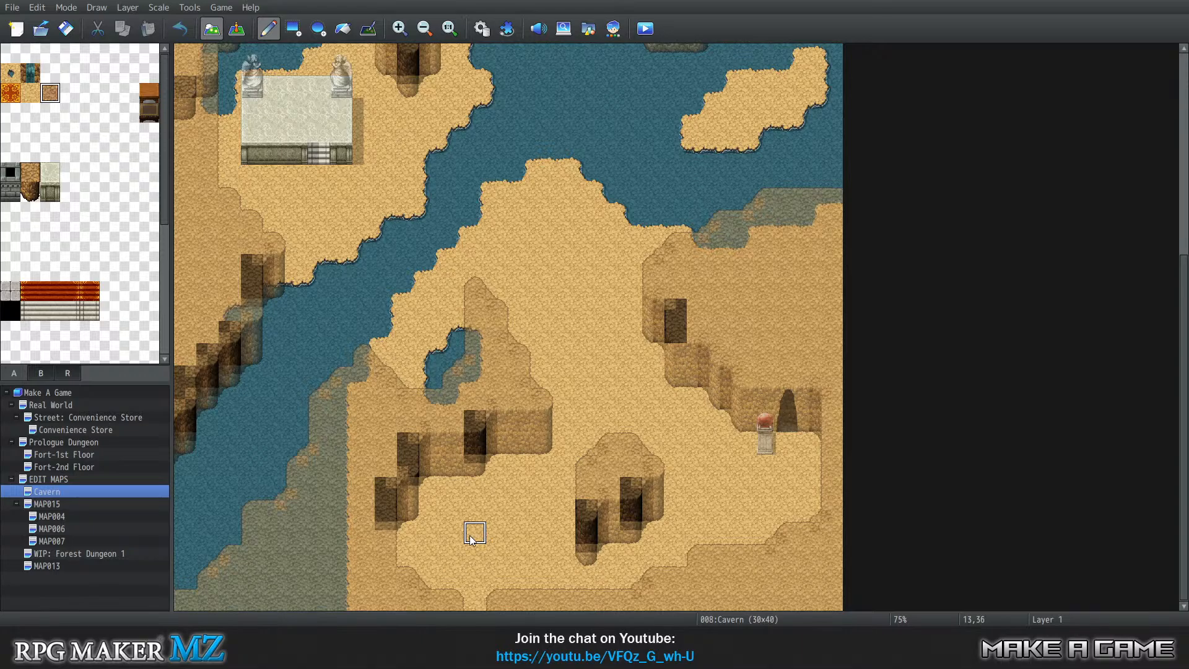
{"action": "mouse_move", "coordinate": [472, 540]}
{"action": "left_mouse_down"}
{"action": "mouse_move", "coordinate": [469, 559]}
{"action": "mouse_move", "coordinate": [517, 519]}
{"action": "mouse_move", "coordinate": [519, 536]}
{"action": "mouse_move", "coordinate": [538, 509]}
{"action": "mouse_move", "coordinate": [458, 544]}
{"action": "left_mouse_up"}
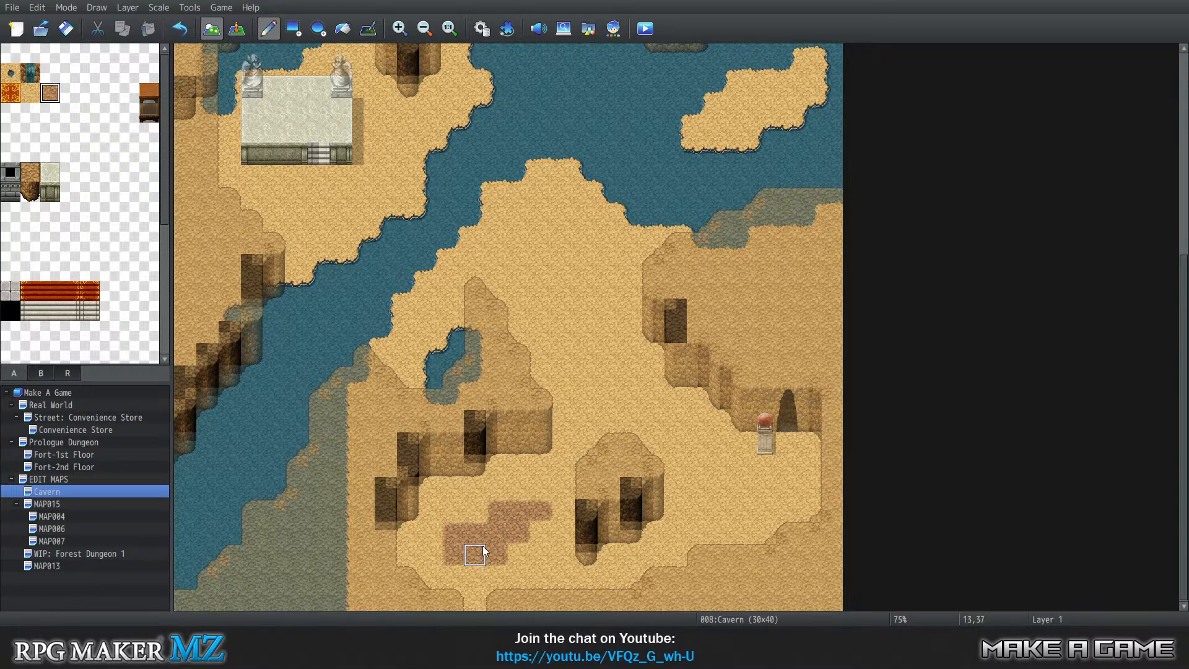
{"action": "left_click", "coordinate": [697, 443]}
{"action": "mouse_move", "coordinate": [709, 486]}
{"action": "left_mouse_down"}
{"action": "mouse_move", "coordinate": [698, 461]}
{"action": "mouse_move", "coordinate": [767, 485]}
{"action": "mouse_move", "coordinate": [695, 512]}
{"action": "mouse_move", "coordinate": [784, 491]}
{"action": "mouse_move", "coordinate": [675, 465]}
{"action": "mouse_move", "coordinate": [694, 483]}
{"action": "mouse_move", "coordinate": [677, 485]}
{"action": "mouse_move", "coordinate": [787, 473]}
{"action": "left_mouse_up"}
Paint more irregular dirt patches across the central and northern sand south of the river, including a small one above the little pond.
{"action": "mouse_move", "coordinate": [570, 358]}
{"action": "left_mouse_down"}
{"action": "mouse_move", "coordinate": [638, 399]}
{"action": "mouse_move", "coordinate": [570, 384]}
{"action": "left_mouse_up"}
{"action": "mouse_move", "coordinate": [565, 218]}
{"action": "left_mouse_down"}
{"action": "mouse_move", "coordinate": [568, 246]}
{"action": "mouse_move", "coordinate": [602, 286]}
{"action": "mouse_move", "coordinate": [563, 242]}
{"action": "mouse_move", "coordinate": [562, 260]}
{"action": "left_mouse_up"}
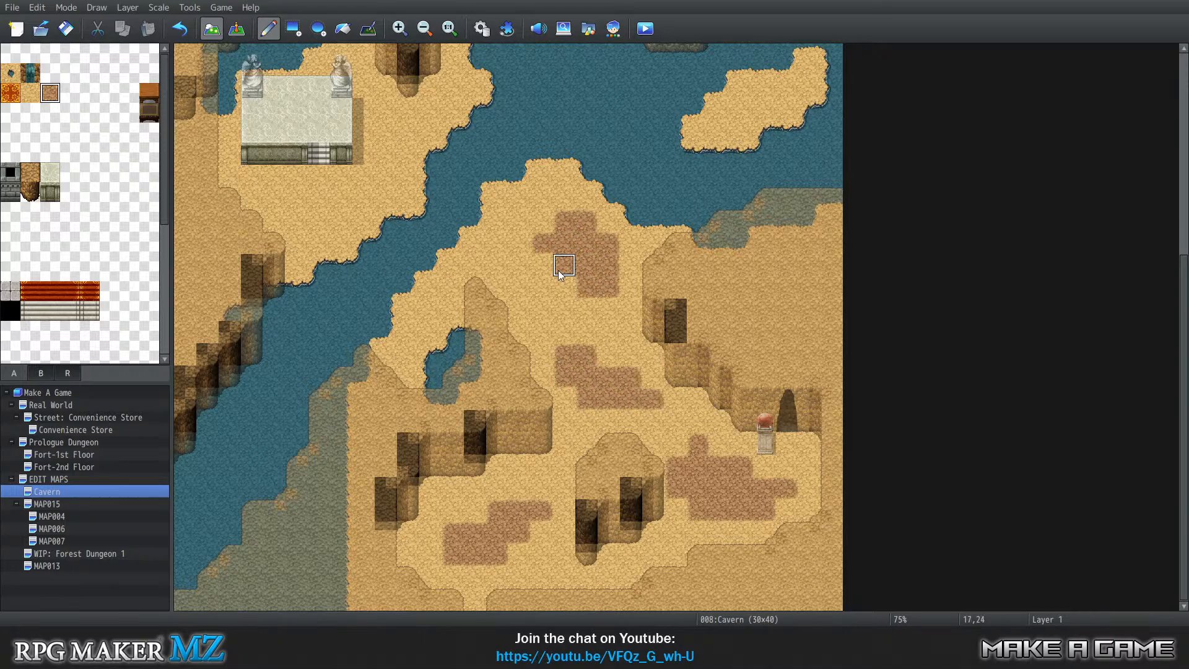
{"action": "left_click", "coordinate": [497, 266]}
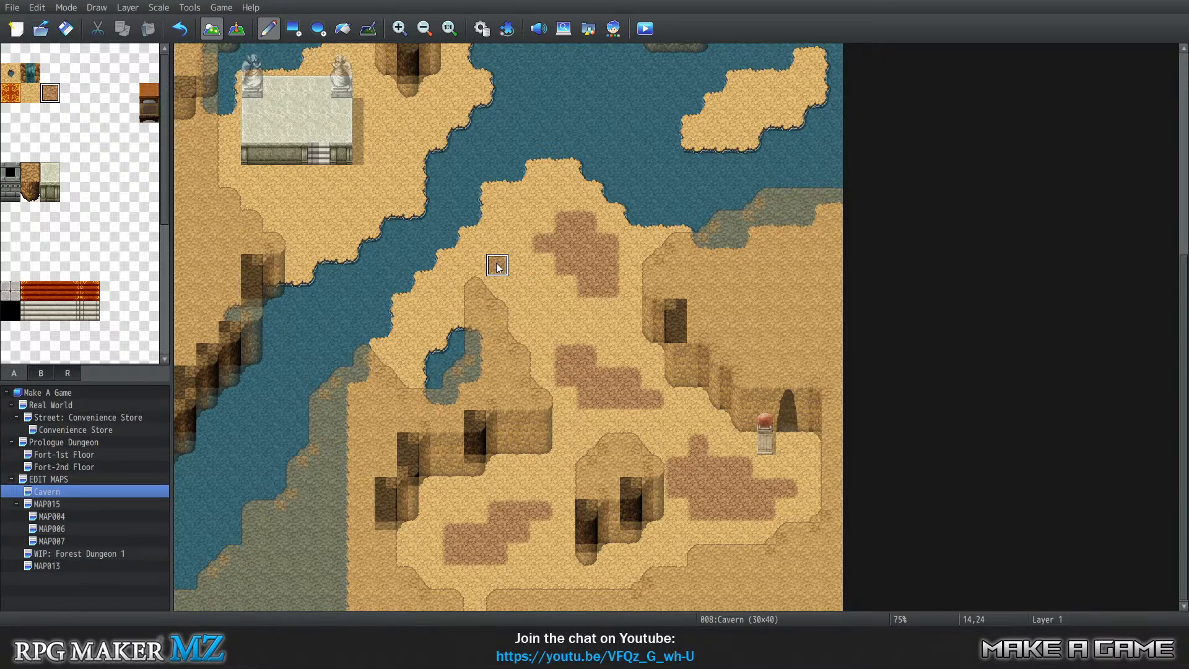
{"action": "left_click_drag", "start_coordinate": [468, 278], "coordinate": [433, 310]}
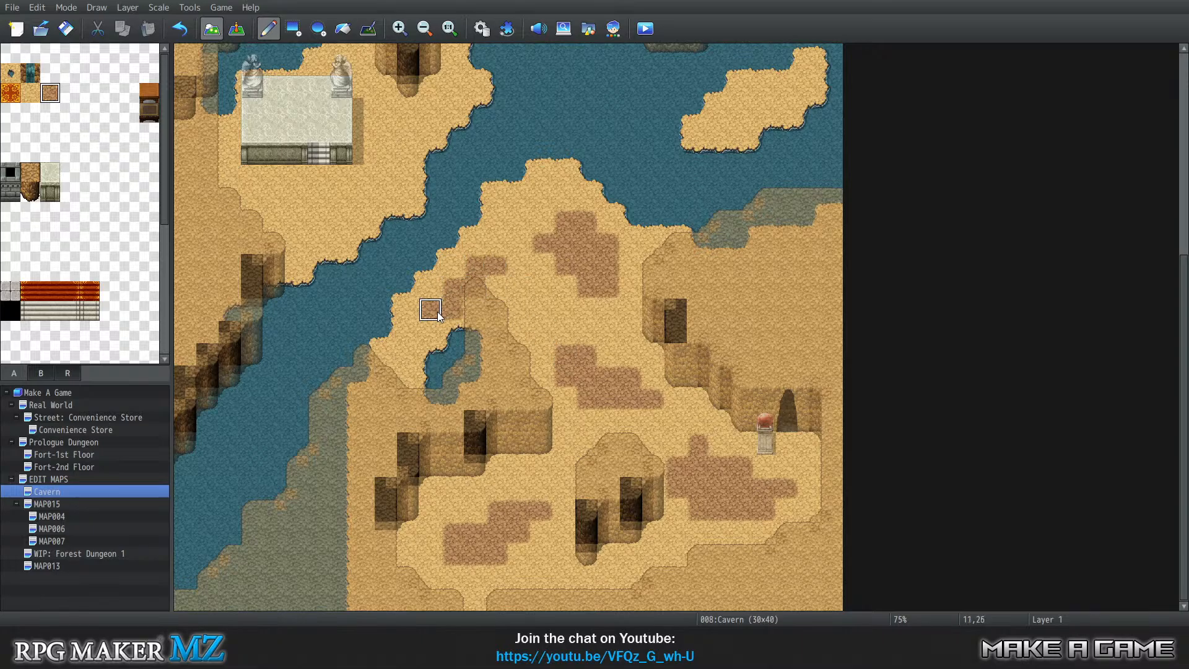
{"action": "left_click", "coordinate": [637, 260]}
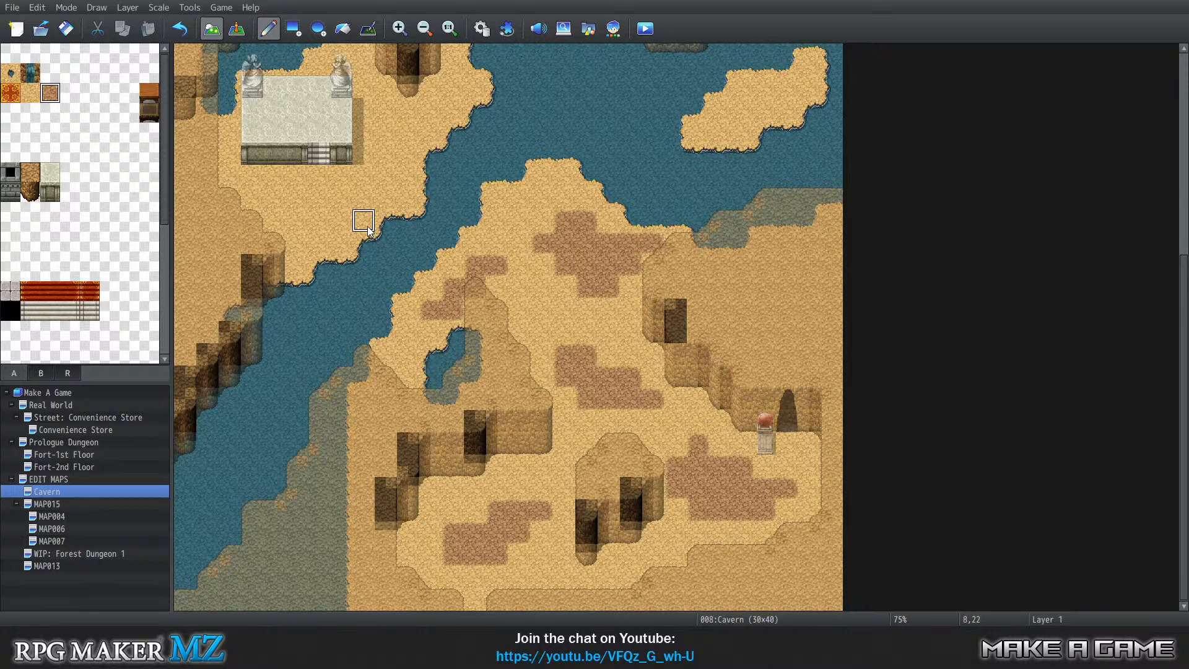
{"action": "scroll", "coordinate": [367, 230], "scroll_direction": "up", "scroll_amount": 3}
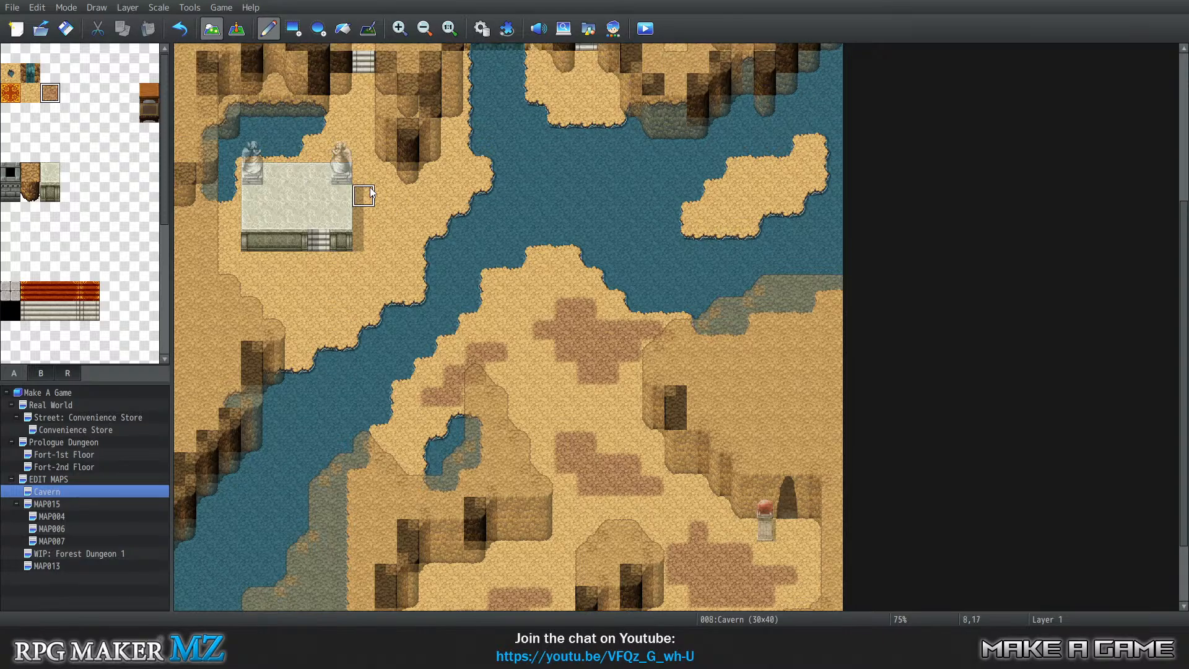
Paint a small reddish dirt patch beside the southwest platform's eastern statue and restore sand over the trial patch southeast of the platform.
{"action": "left_click_drag", "start_coordinate": [364, 159], "coordinate": [364, 174]}
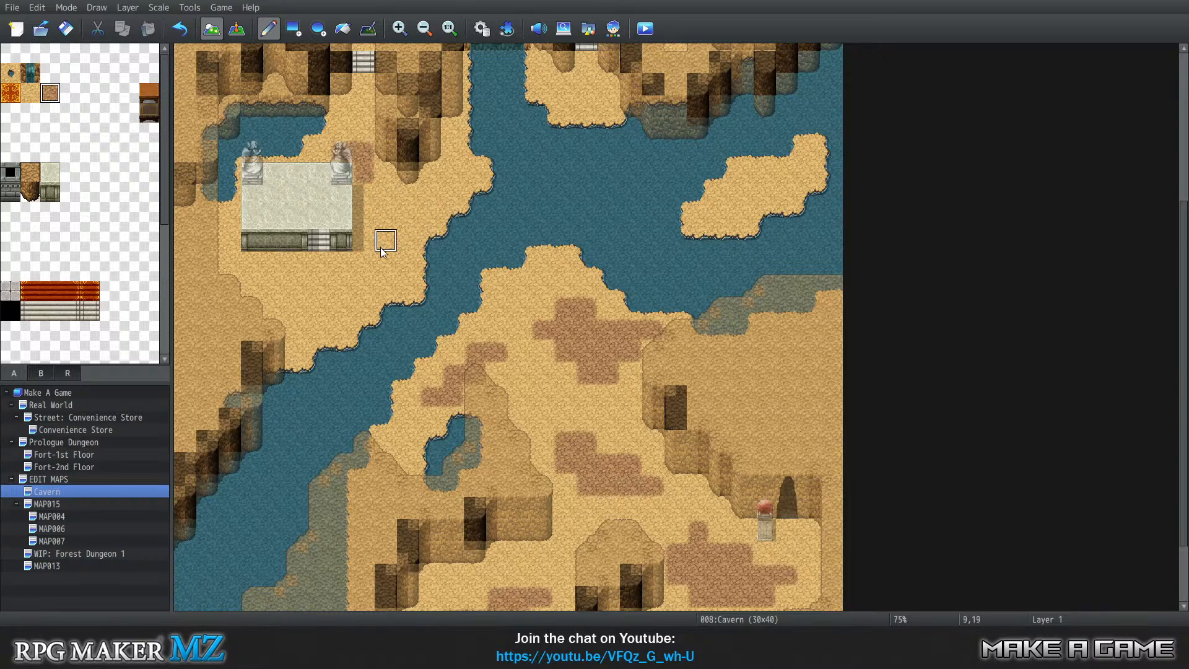
{"action": "mouse_move", "coordinate": [381, 246]}
{"action": "left_mouse_down"}
{"action": "mouse_move", "coordinate": [385, 261]}
{"action": "mouse_move", "coordinate": [398, 251]}
{"action": "mouse_move", "coordinate": [385, 246]}
{"action": "left_mouse_up"}
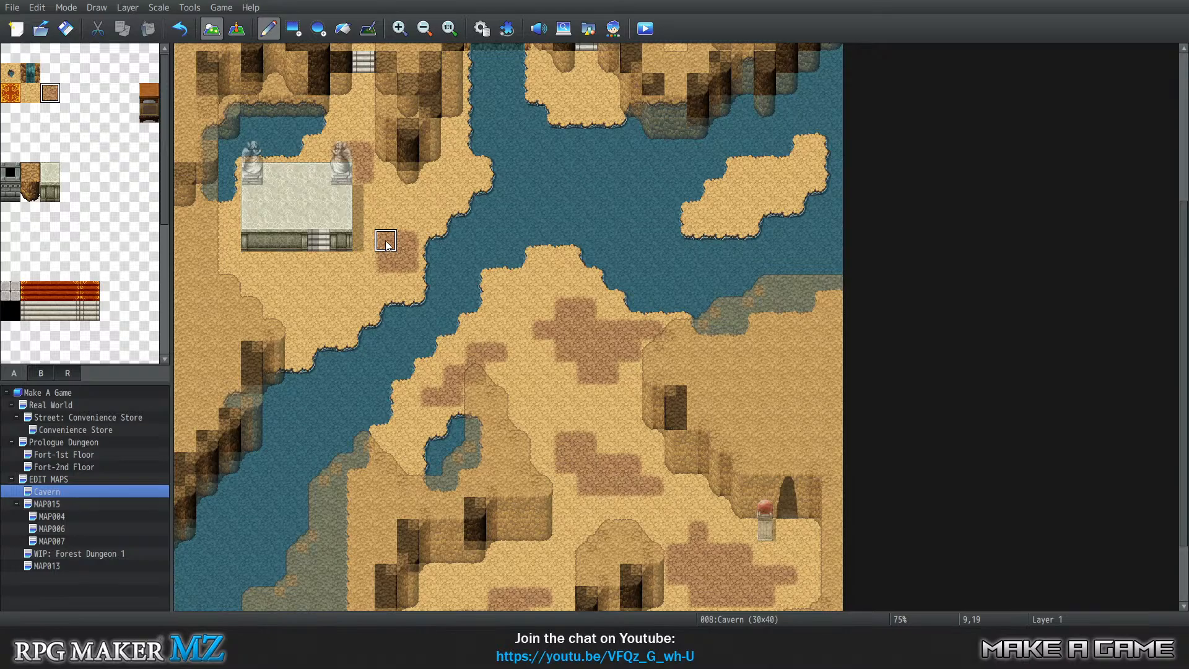
{"action": "right_click", "coordinate": [386, 245]}
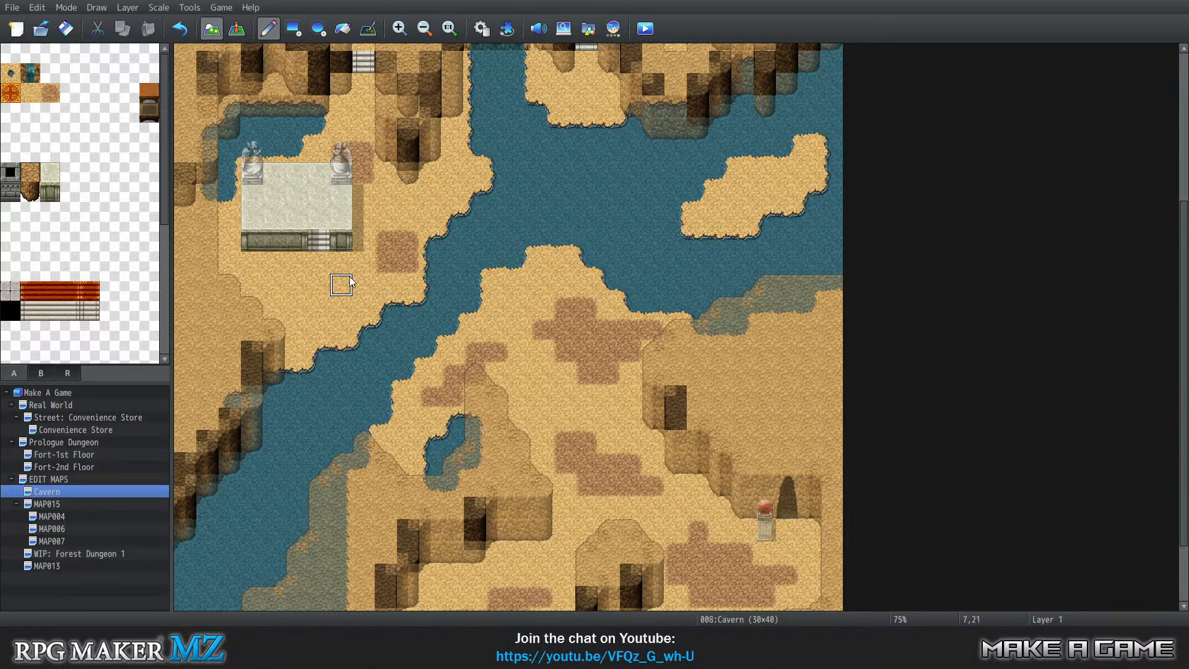
{"action": "mouse_move", "coordinate": [385, 262]}
{"action": "left_mouse_down"}
{"action": "mouse_move", "coordinate": [387, 241]}
{"action": "mouse_move", "coordinate": [400, 263]}
{"action": "left_mouse_up"}
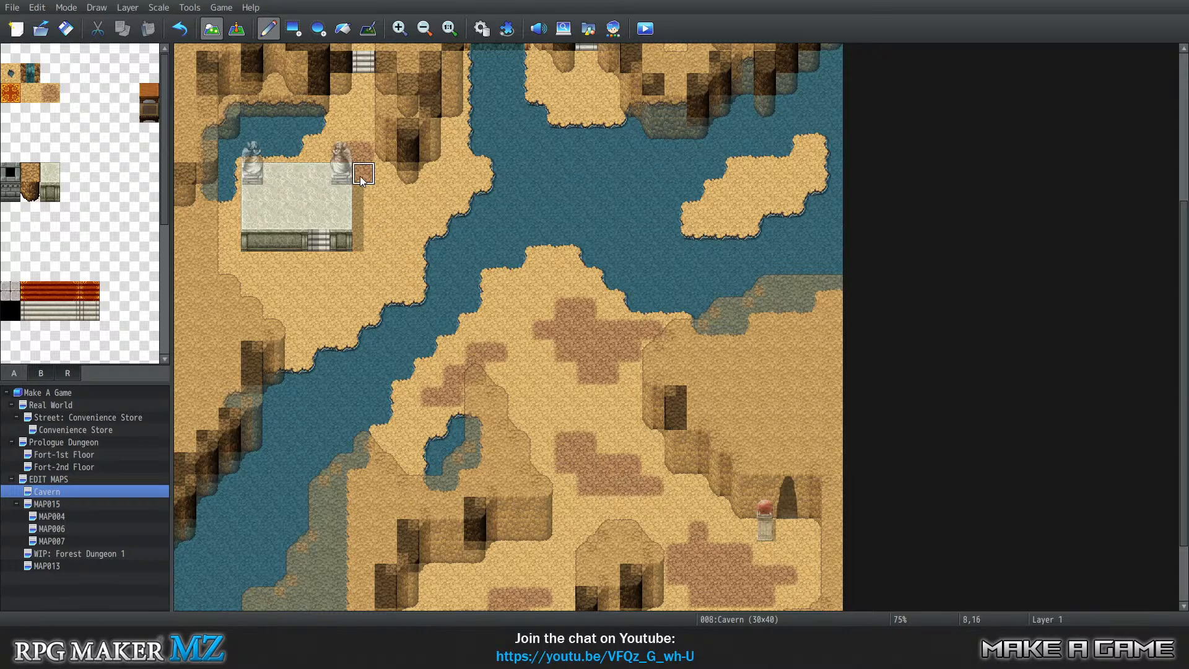
Paint an irregular diagonal patch of reddish dirt on the sand south of the southwest statue platform.
{"action": "left_click_drag", "start_coordinate": [305, 316], "coordinate": [373, 272]}
{"action": "mouse_move", "coordinate": [317, 285]}
{"action": "left_mouse_down"}
{"action": "mouse_move", "coordinate": [304, 287]}
{"action": "mouse_move", "coordinate": [364, 306]}
{"action": "left_mouse_up"}
{"action": "left_click", "coordinate": [338, 306]}
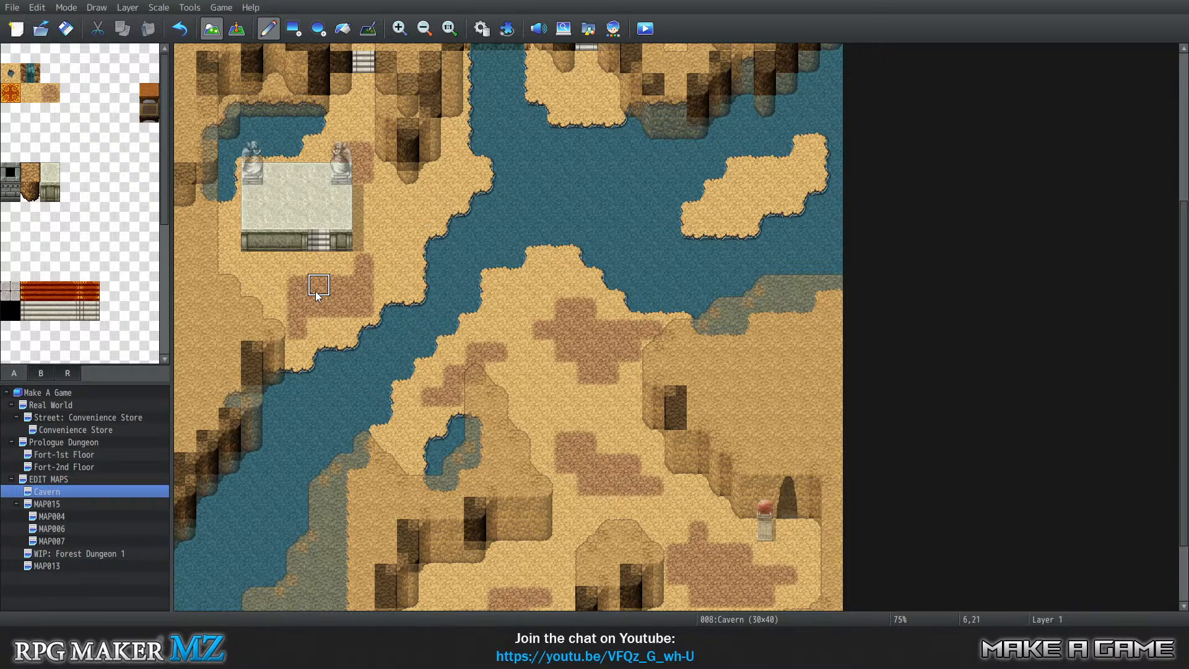
{"action": "left_click", "coordinate": [345, 262]}
{"action": "left_click", "coordinate": [276, 307]}
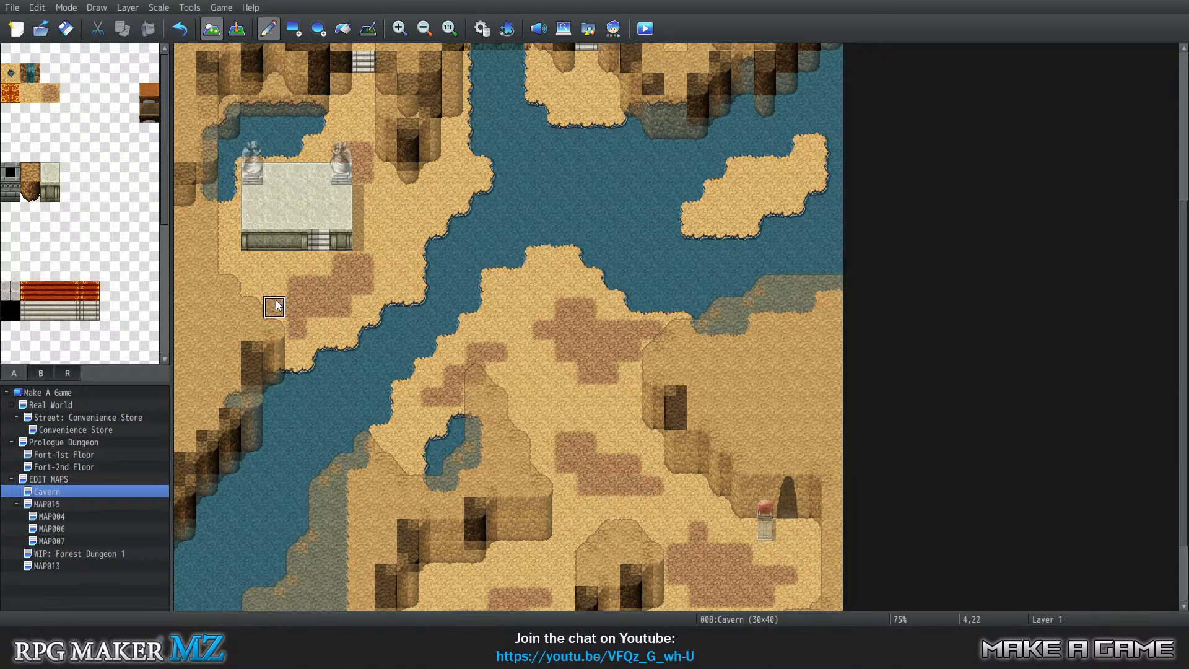
{"action": "left_click", "coordinate": [274, 329]}
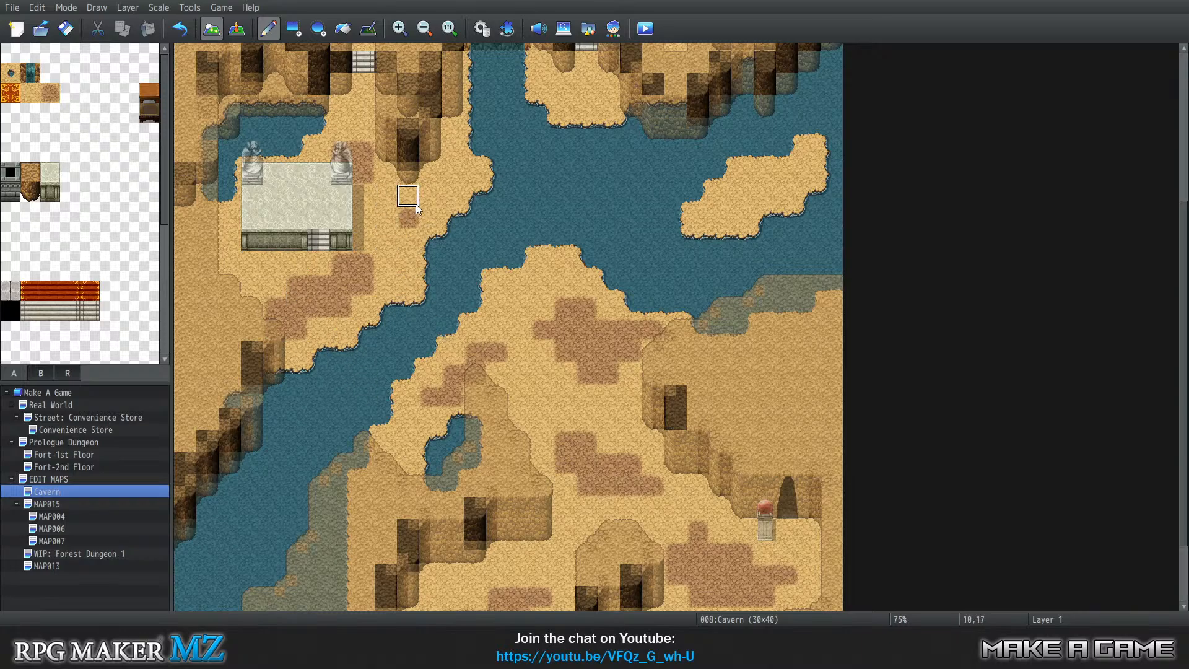
Paint small reddish dirt patches on the shore east of the southwest platform and on the island in the water.
{"action": "left_click_drag", "start_coordinate": [431, 203], "coordinate": [411, 202]}
{"action": "scroll", "coordinate": [433, 254], "scroll_direction": "up", "scroll_amount": 5}
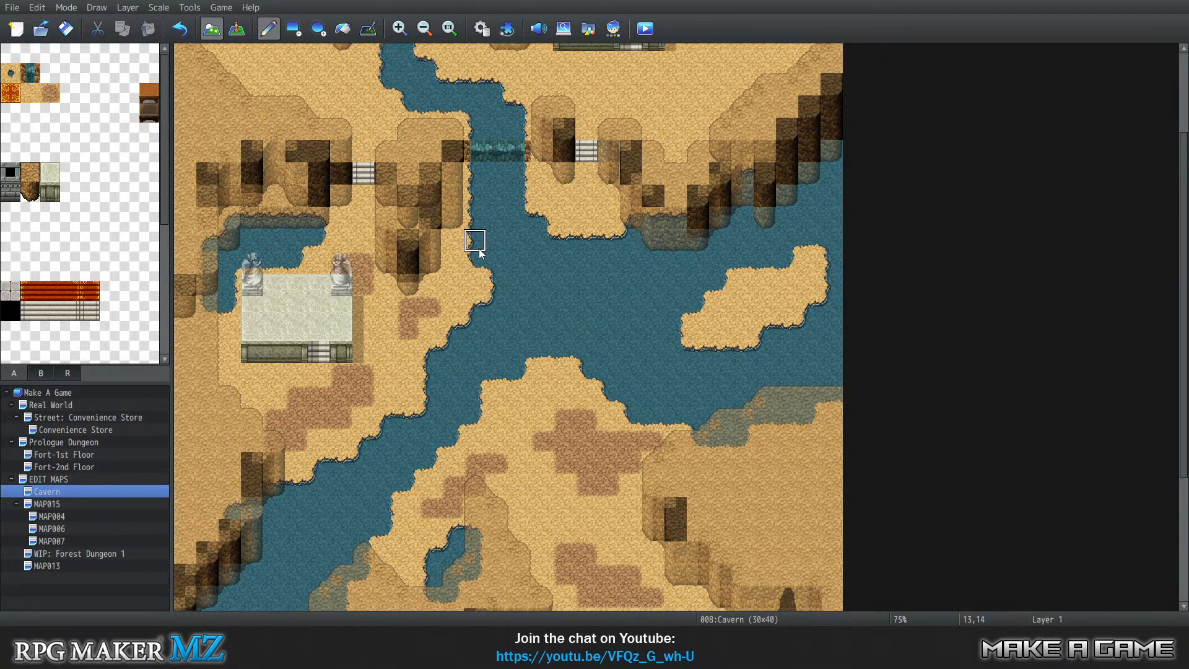
{"action": "mouse_move", "coordinate": [768, 342]}
{"action": "left_mouse_down"}
{"action": "mouse_move", "coordinate": [746, 345]}
{"action": "mouse_move", "coordinate": [744, 365]}
{"action": "mouse_move", "coordinate": [766, 323]}
{"action": "left_mouse_up"}
Paint small L-shaped dirt patches on the bank below the eastern stairs and in front of the northwest orb pedestal.
{"action": "scroll", "coordinate": [628, 348], "scroll_direction": "up", "scroll_amount": 3}
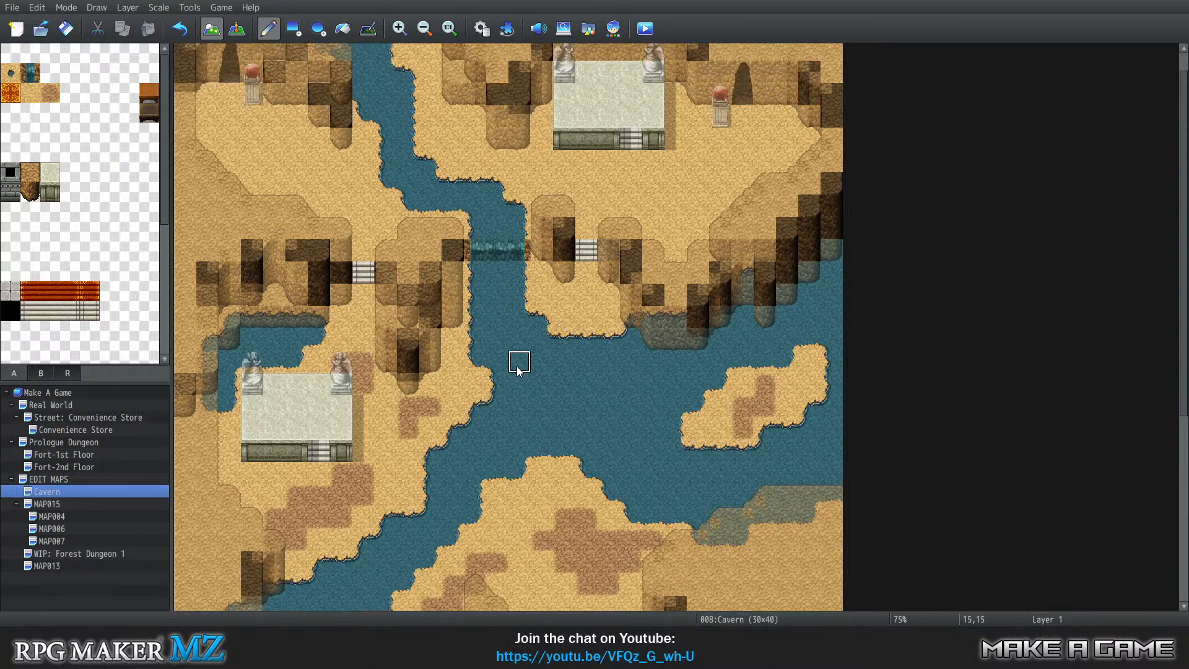
{"action": "left_click", "coordinate": [565, 323]}
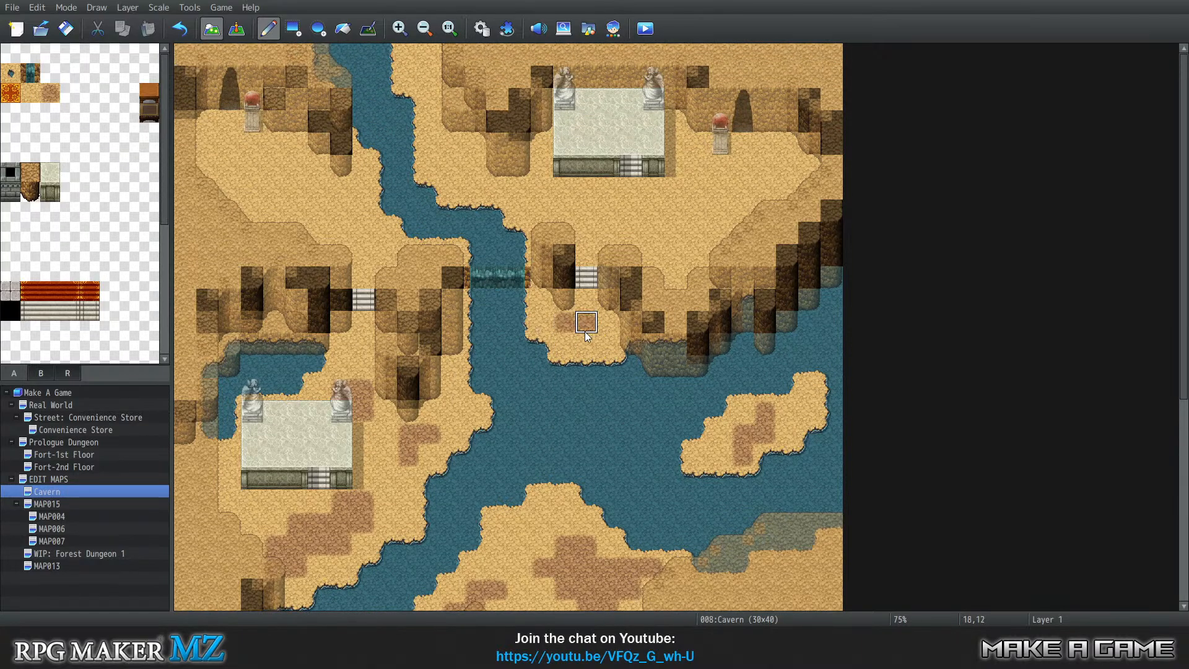
{"action": "left_click_drag", "start_coordinate": [587, 334], "coordinate": [585, 344]}
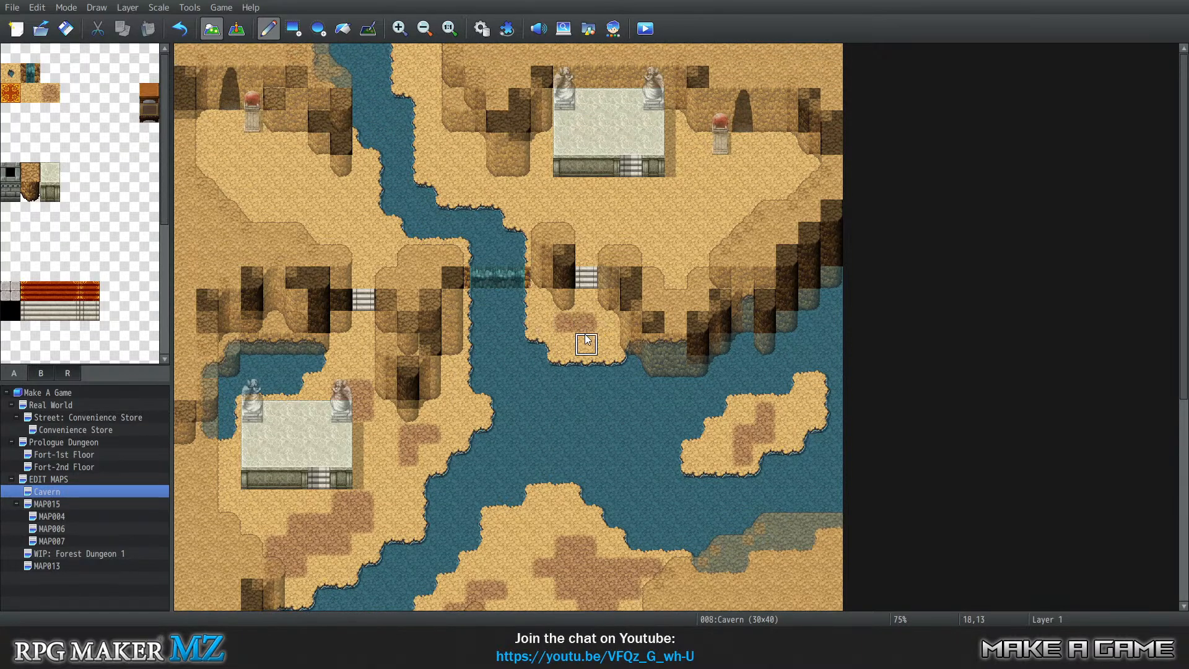
{"action": "left_click", "coordinate": [234, 153]}
{"action": "left_click", "coordinate": [252, 169]}
{"action": "left_click", "coordinate": [251, 152]}
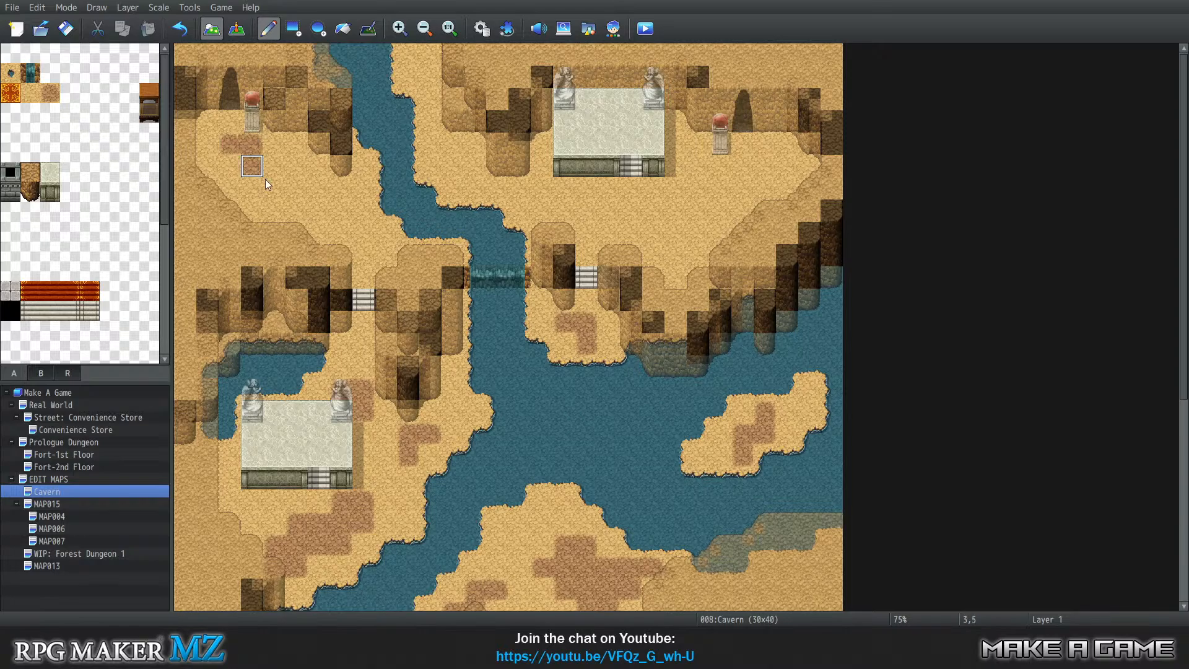
Paint a larger irregular dirt patch on the northwest plateau and a single dirt tile near the western stairs.
{"action": "scroll", "coordinate": [496, 336], "scroll_direction": "down", "scroll_amount": 8}
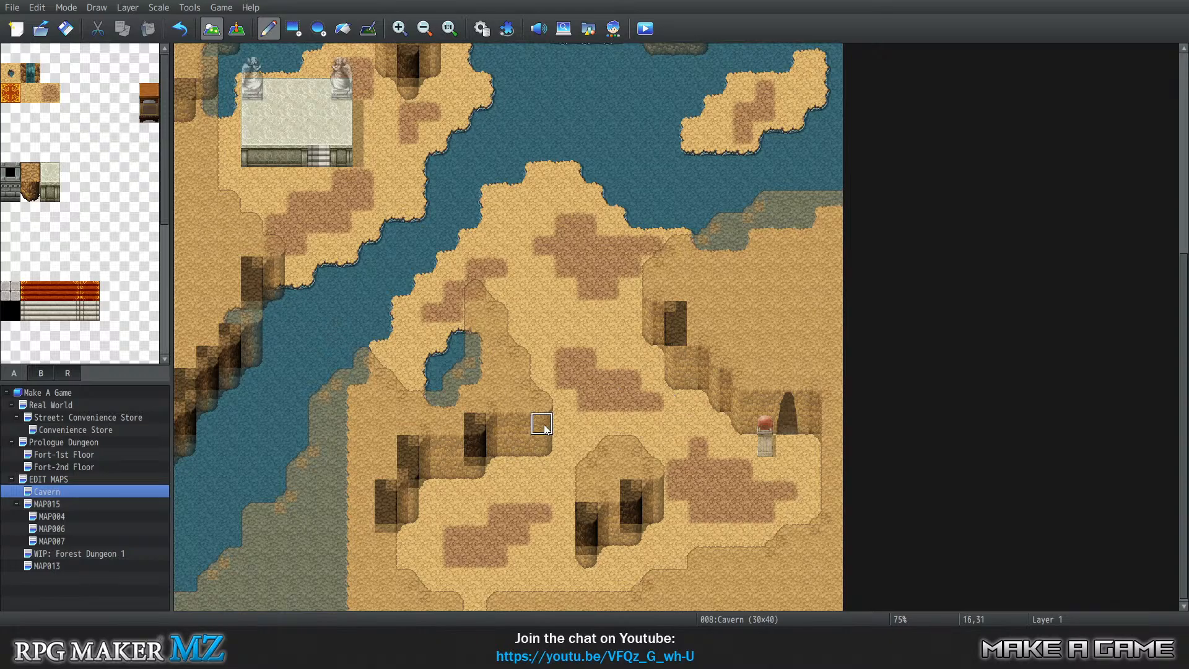
{"action": "scroll", "coordinate": [545, 425], "scroll_direction": "up", "scroll_amount": 1}
{"action": "scroll", "coordinate": [557, 423], "scroll_direction": "down", "scroll_amount": 1}
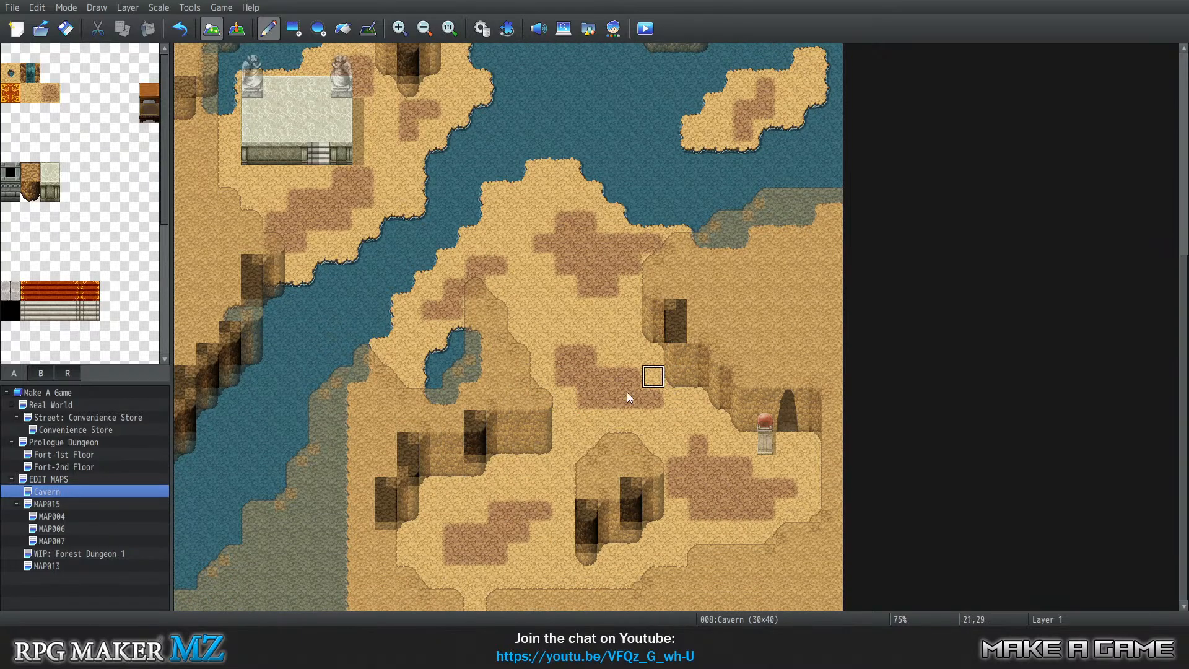
{"action": "scroll", "coordinate": [627, 396], "scroll_direction": "up", "scroll_amount": 7}
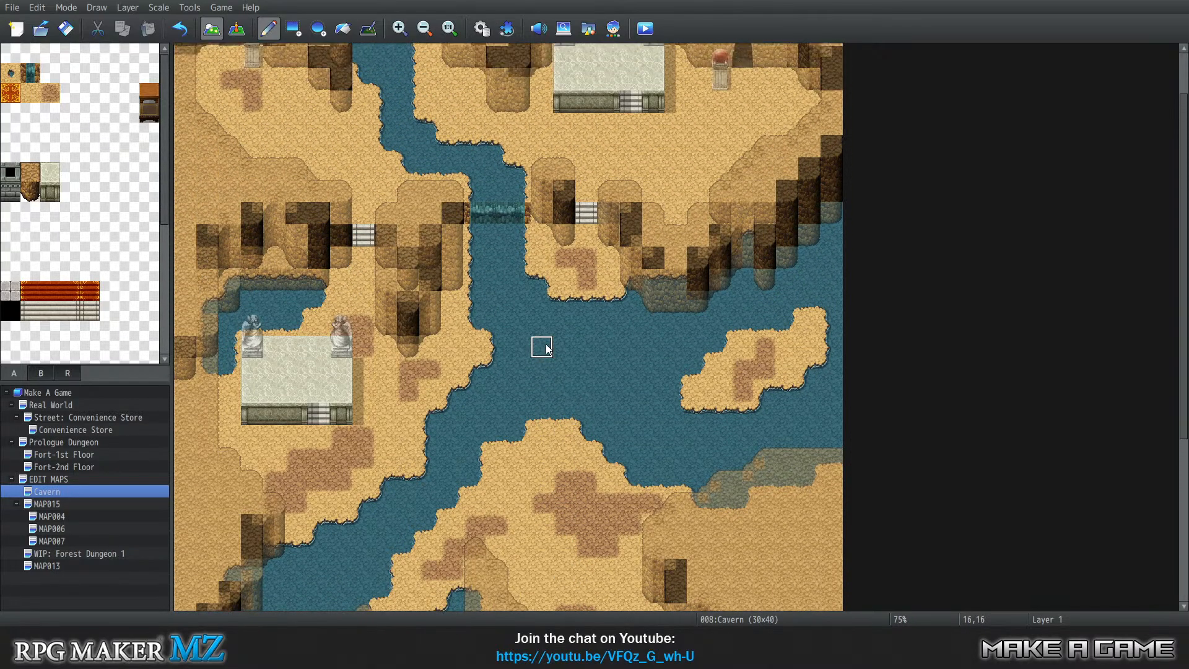
{"action": "scroll", "coordinate": [545, 349], "scroll_direction": "up", "scroll_amount": 1}
{"action": "mouse_move", "coordinate": [291, 162]}
{"action": "left_mouse_down"}
{"action": "mouse_move", "coordinate": [318, 180]}
{"action": "mouse_move", "coordinate": [306, 162]}
{"action": "mouse_move", "coordinate": [287, 162]}
{"action": "mouse_move", "coordinate": [291, 204]}
{"action": "mouse_move", "coordinate": [276, 206]}
{"action": "mouse_move", "coordinate": [282, 181]}
{"action": "left_mouse_up"}
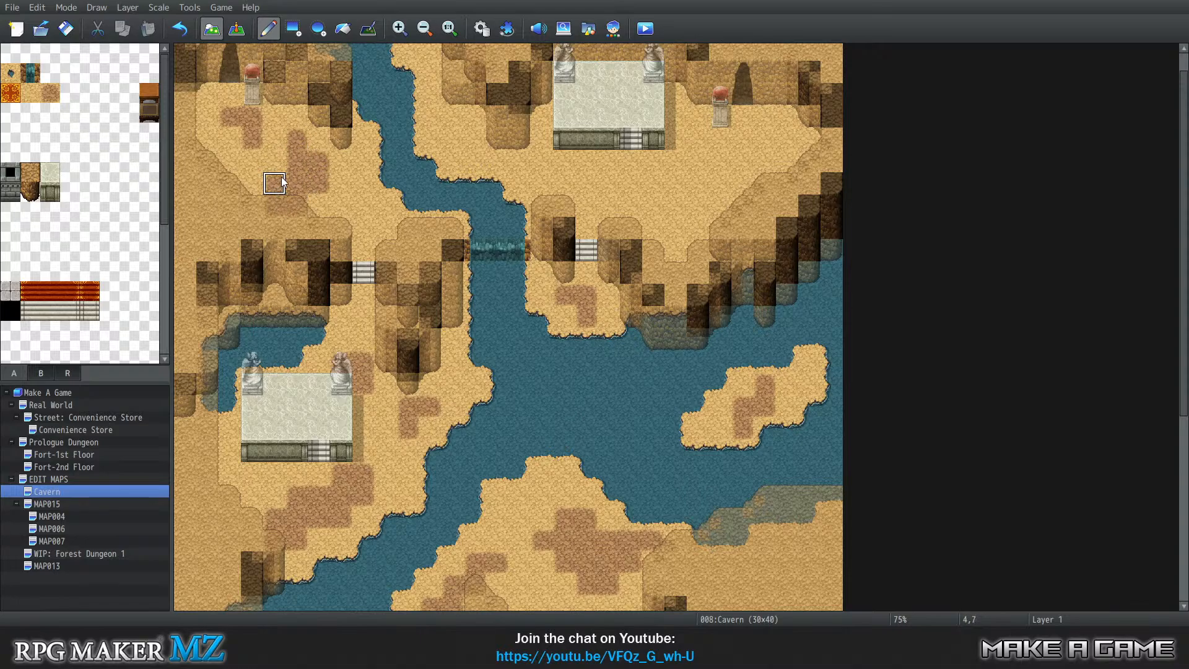
{"action": "left_click", "coordinate": [364, 205]}
Paint two reddish dirt patches along the river's east bank, west of the northern statue platform.
{"action": "scroll", "coordinate": [557, 177], "scroll_direction": "down", "scroll_amount": 1}
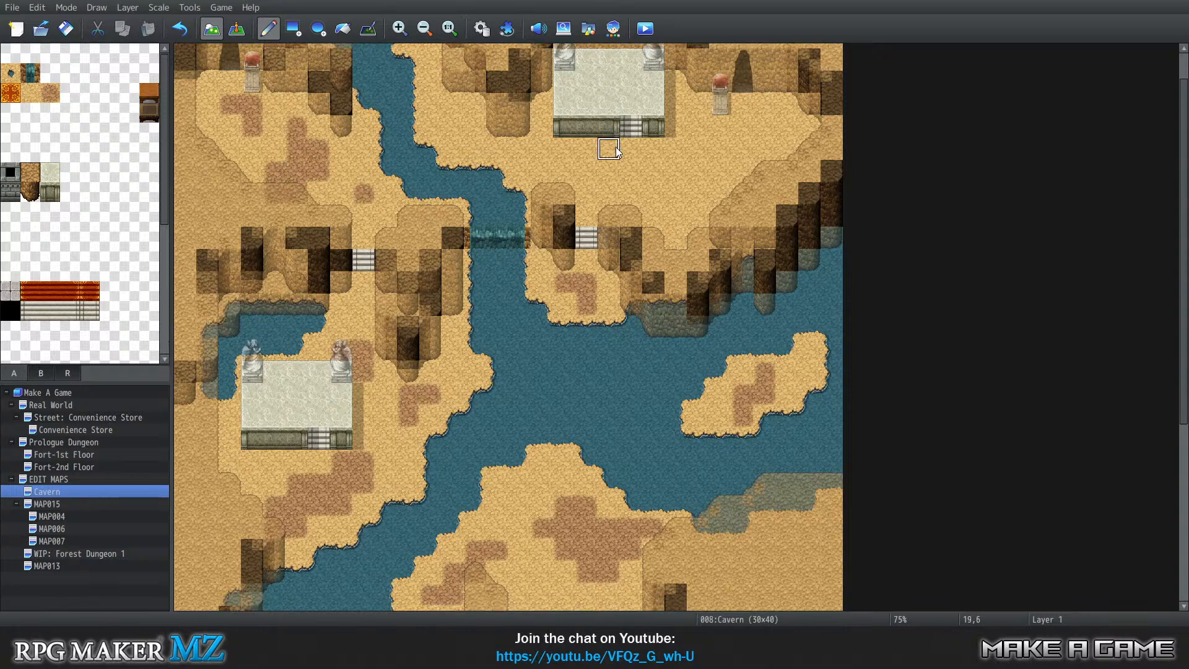
{"action": "scroll", "coordinate": [618, 168], "scroll_direction": "down", "scroll_amount": 5}
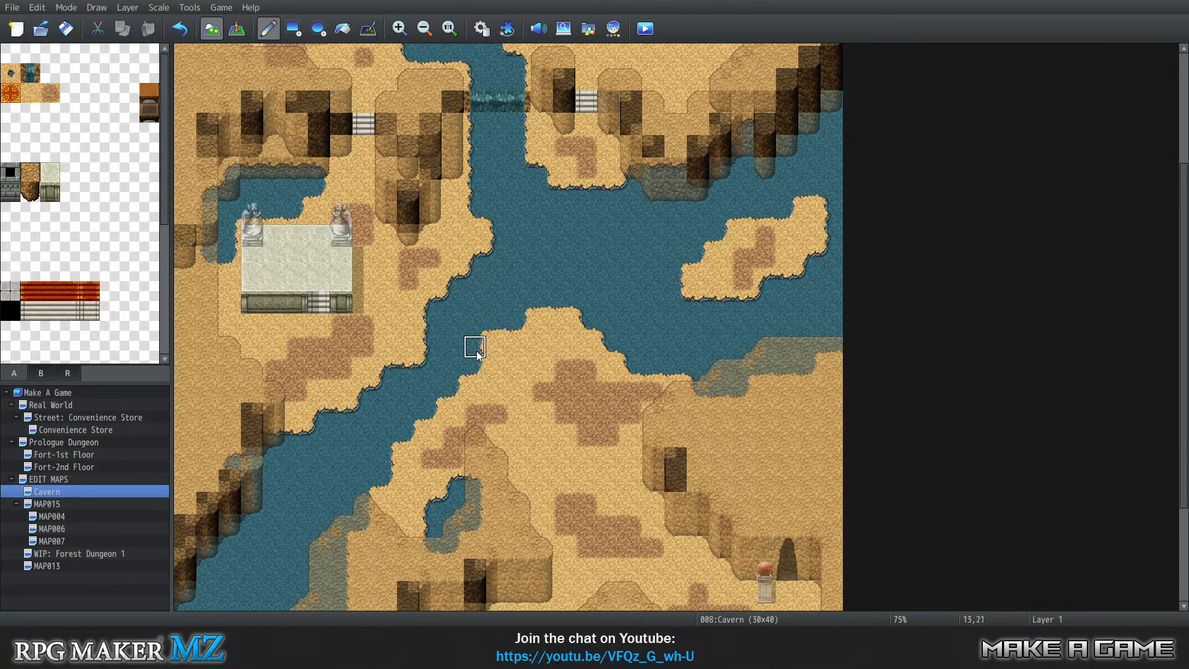
{"action": "scroll", "coordinate": [533, 204], "scroll_direction": "up", "scroll_amount": 4}
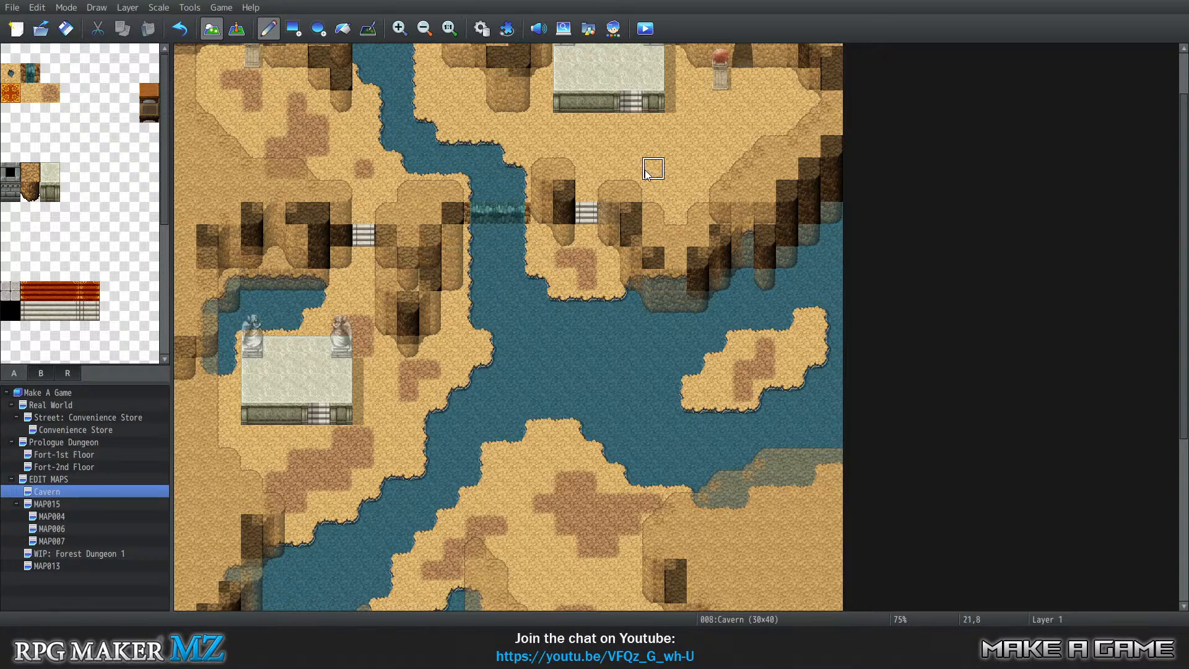
{"action": "scroll", "coordinate": [644, 177], "scroll_direction": "up", "scroll_amount": 2}
{"action": "scroll", "coordinate": [608, 212], "scroll_direction": "up", "scroll_amount": 1}
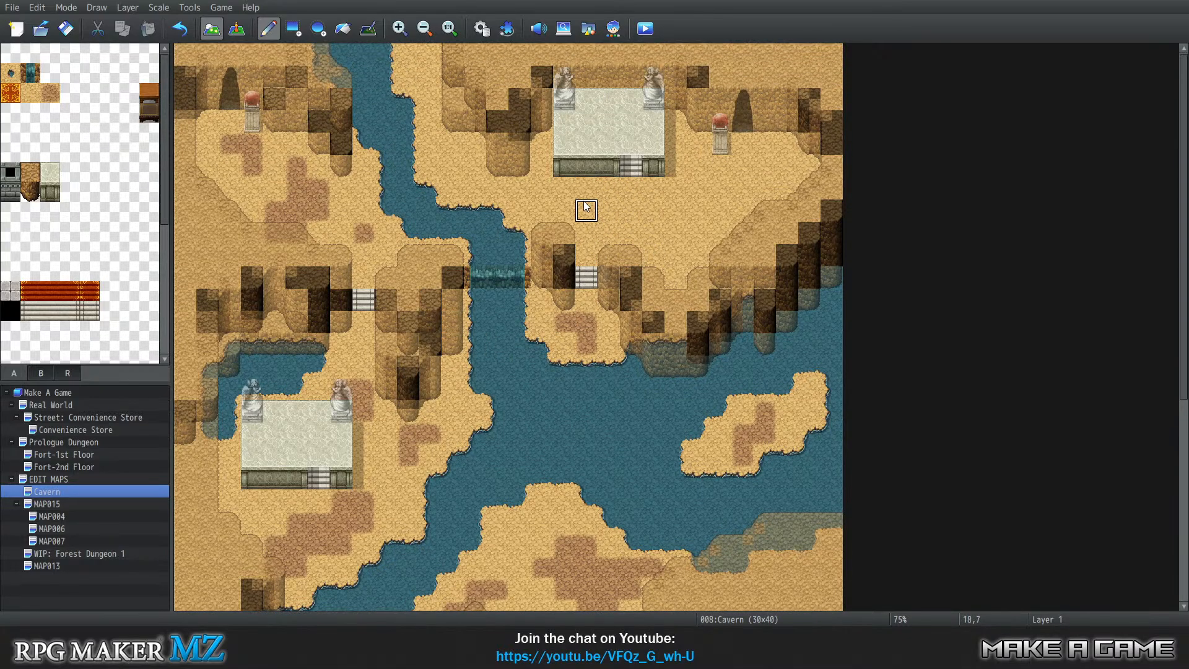
{"action": "left_click", "coordinate": [428, 60]}
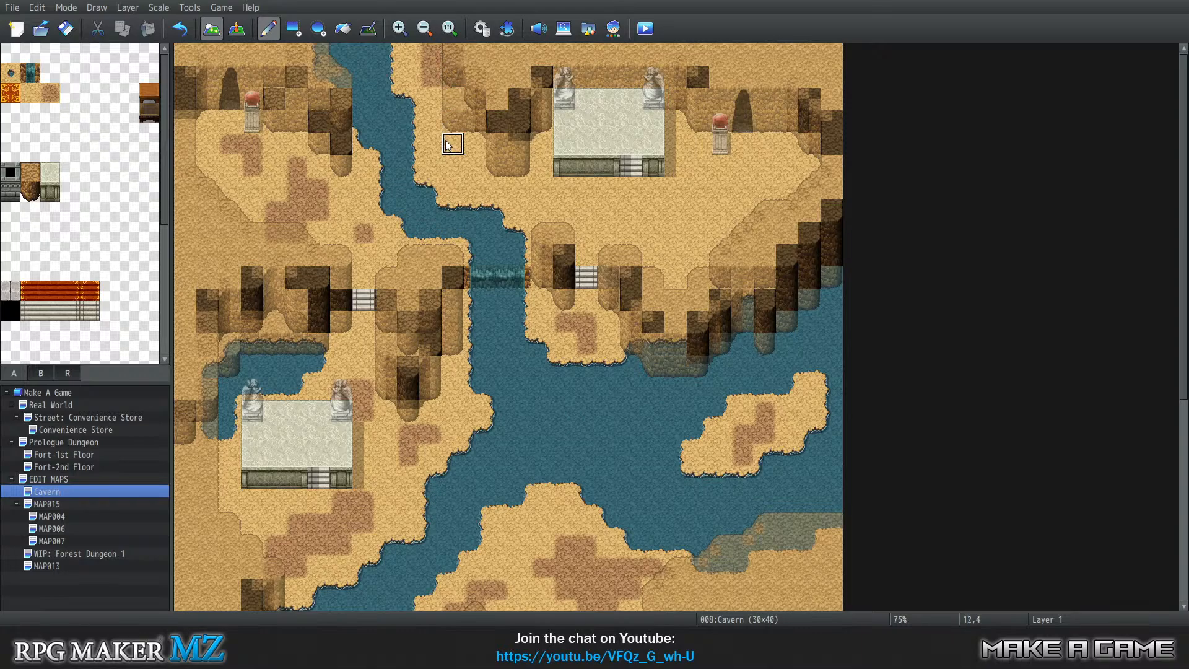
{"action": "mouse_move", "coordinate": [455, 141]}
{"action": "left_mouse_down"}
{"action": "mouse_move", "coordinate": [453, 125]}
{"action": "mouse_move", "coordinate": [467, 139]}
{"action": "mouse_move", "coordinate": [437, 116]}
{"action": "left_mouse_up"}
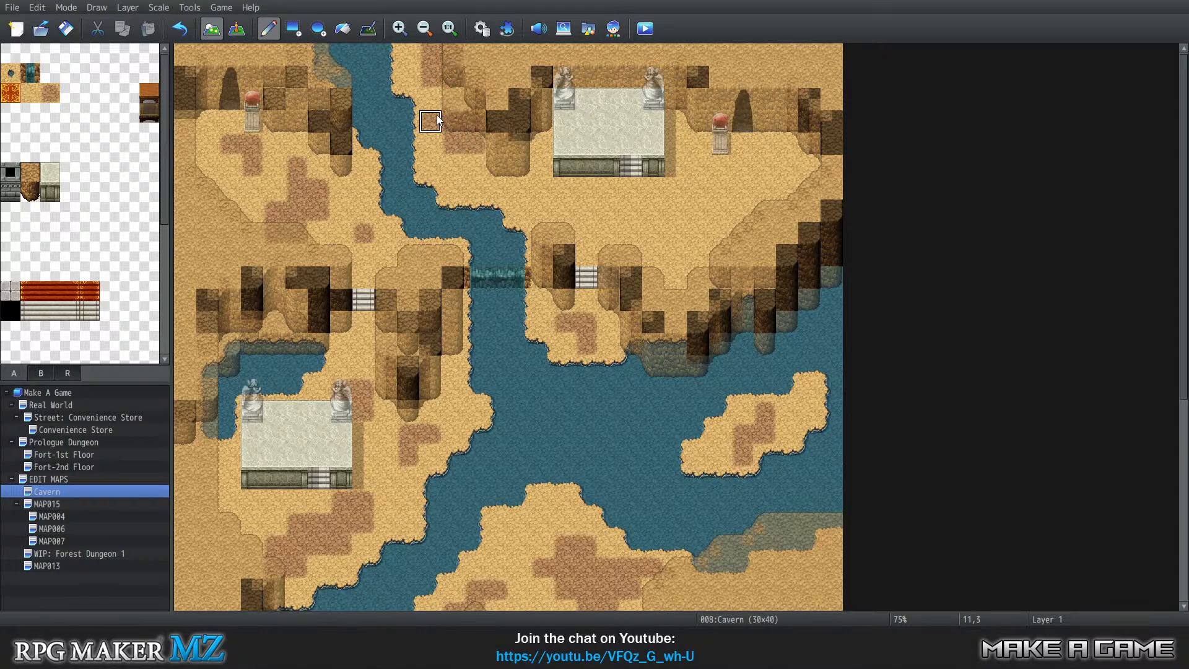
Paint reddish dirt patches southwest and south of the northern statue platform and below the northeast orb pedestal.
{"action": "left_click", "coordinate": [539, 188]}
{"action": "left_click", "coordinate": [519, 189]}
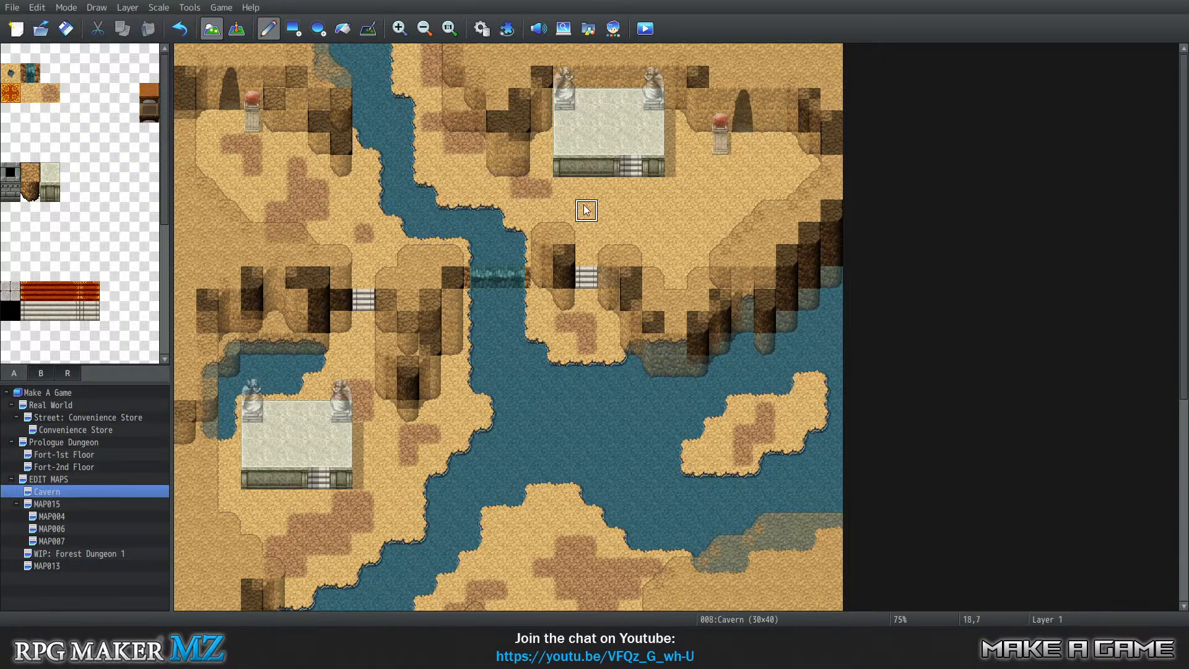
{"action": "left_click", "coordinate": [498, 173]}
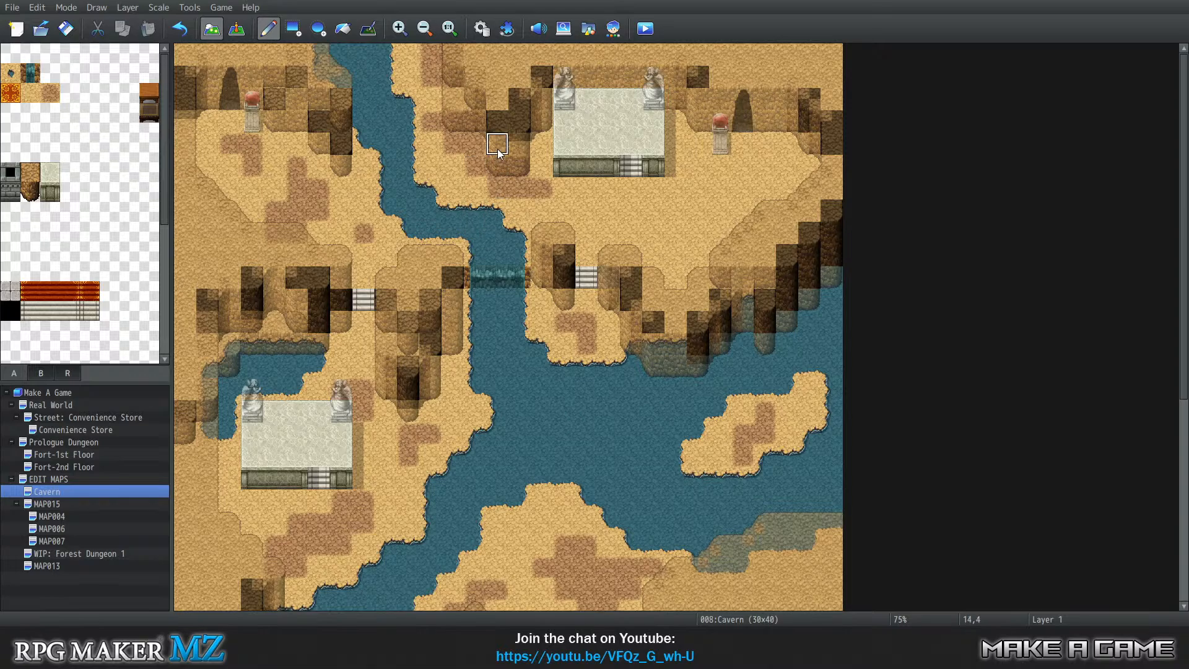
{"action": "mouse_move", "coordinate": [654, 209]}
{"action": "left_mouse_down"}
{"action": "mouse_move", "coordinate": [659, 219]}
{"action": "mouse_move", "coordinate": [584, 201]}
{"action": "mouse_move", "coordinate": [605, 208]}
{"action": "left_mouse_up"}
{"action": "left_click", "coordinate": [765, 166]}
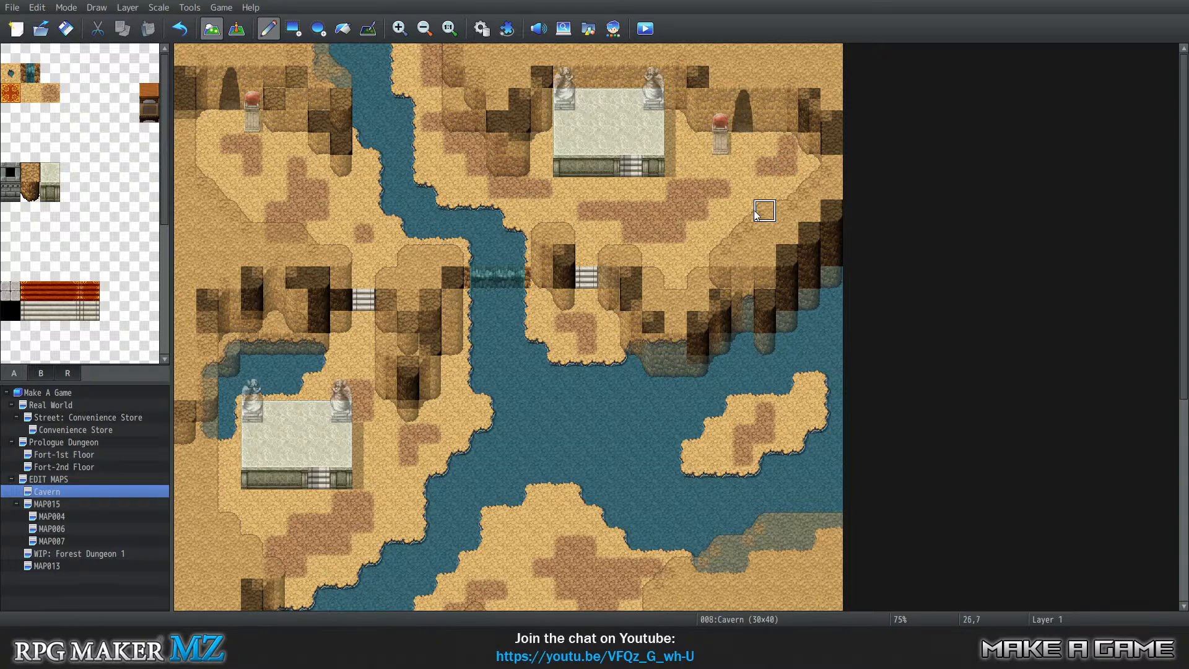
Place the two-tile-high rock pile from tileset B on Layer 4 at the central shore's tip, the southwest clearing and the southeast clearing.
{"action": "scroll", "coordinate": [631, 276], "scroll_direction": "down", "scroll_amount": 5}
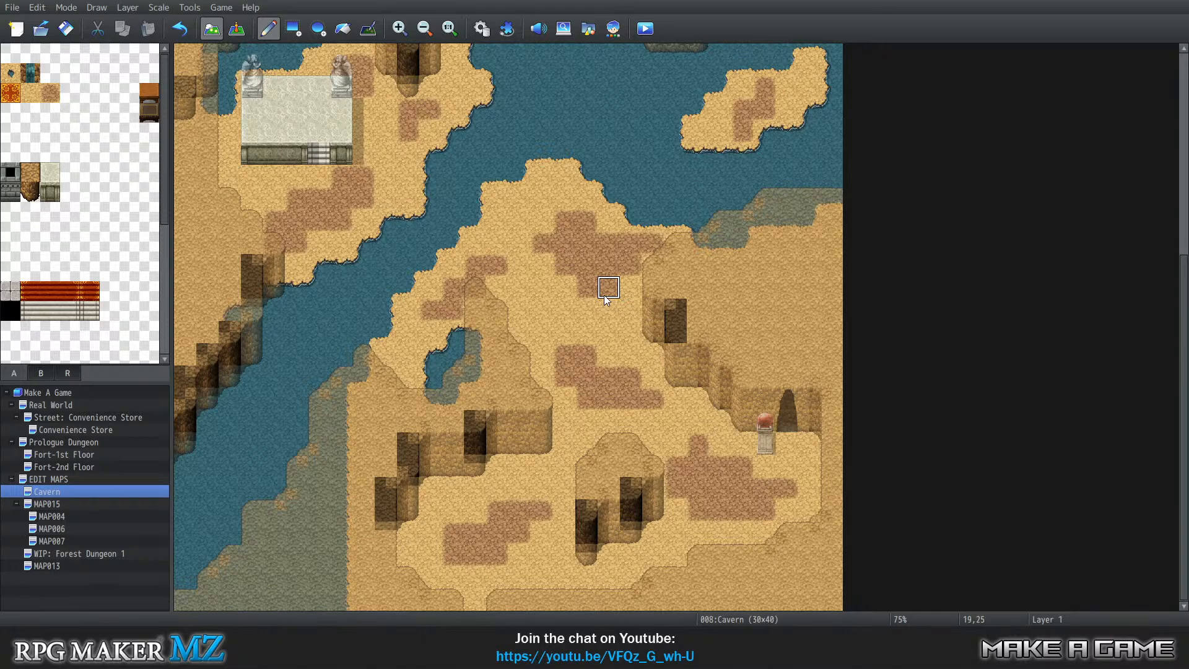
{"action": "scroll", "coordinate": [607, 294], "scroll_direction": "up", "scroll_amount": 2}
{"action": "left_click", "coordinate": [40, 372]}
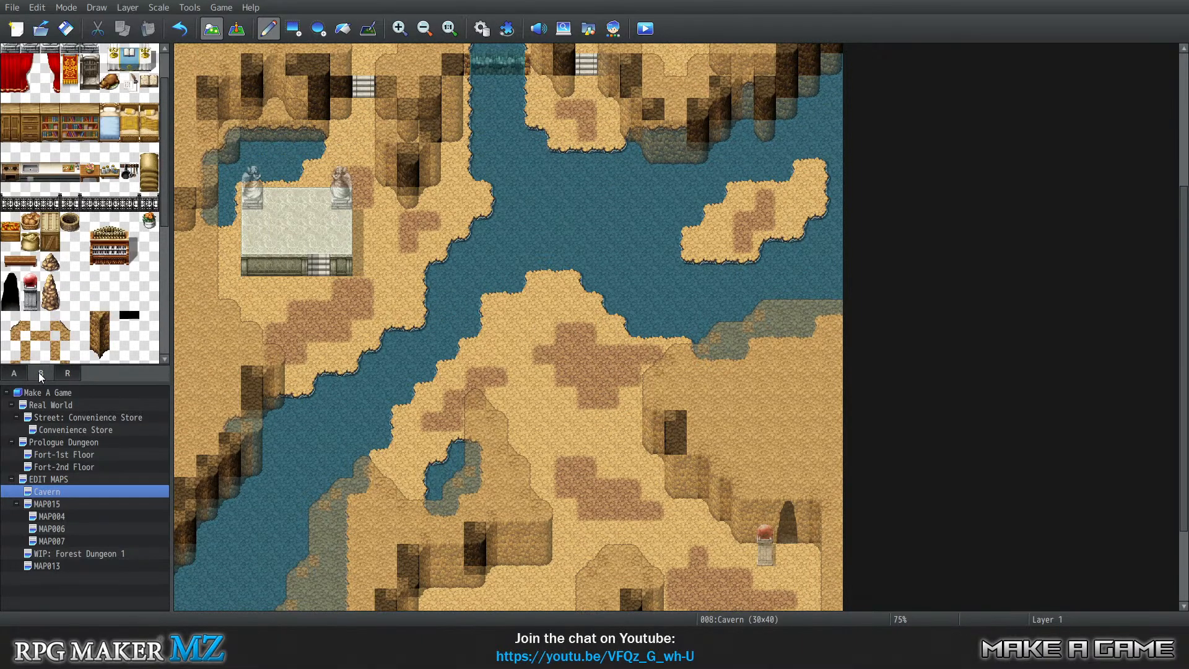
{"action": "scroll", "coordinate": [111, 228], "scroll_direction": "down", "scroll_amount": 3}
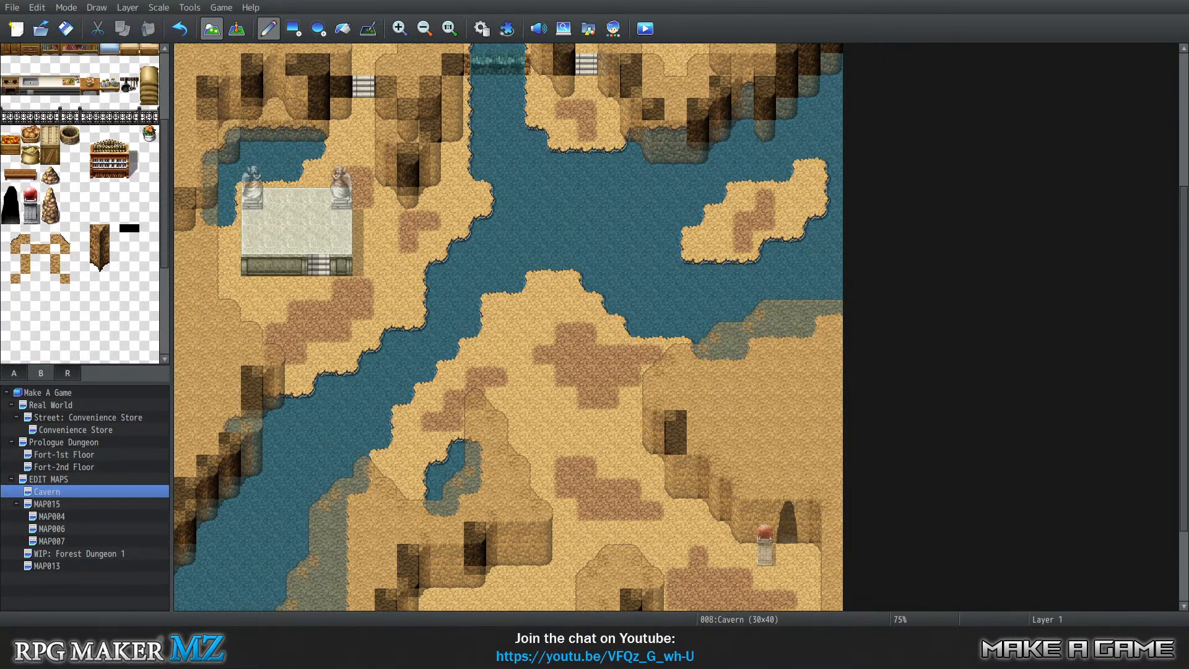
{"action": "left_click_drag", "start_coordinate": [50, 195], "coordinate": [49, 213]}
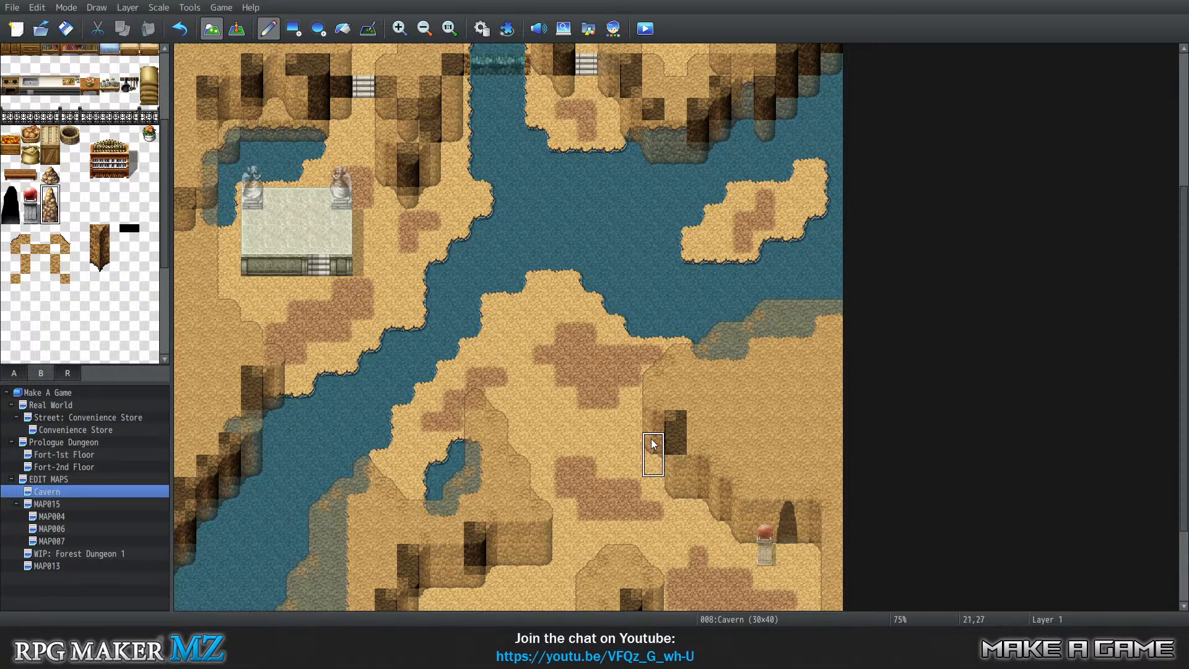
{"action": "scroll", "coordinate": [625, 446], "scroll_direction": "down", "scroll_amount": 2}
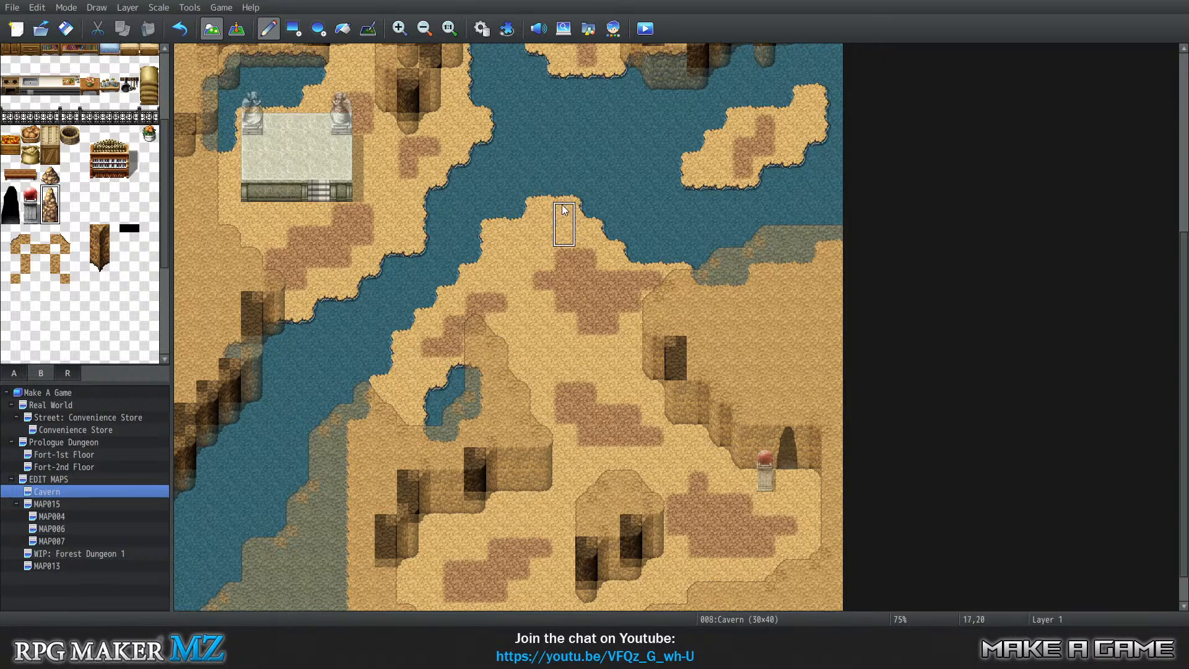
{"action": "key", "text": "2"}
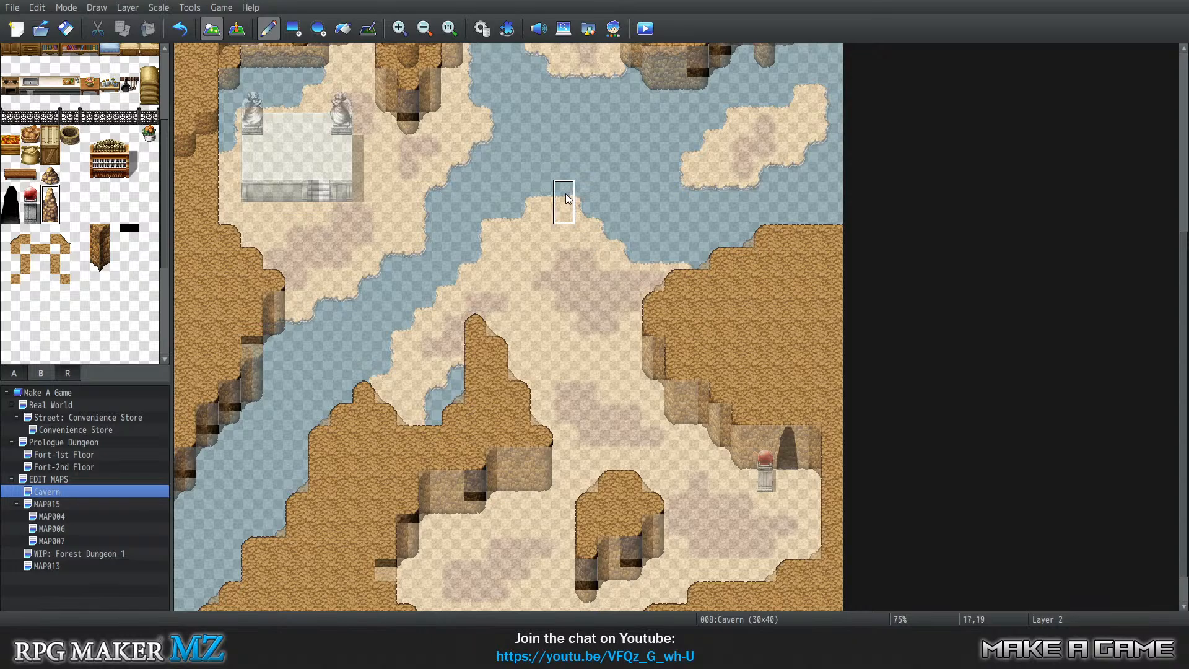
{"action": "key", "text": "3"}
{"action": "key", "text": "4"}
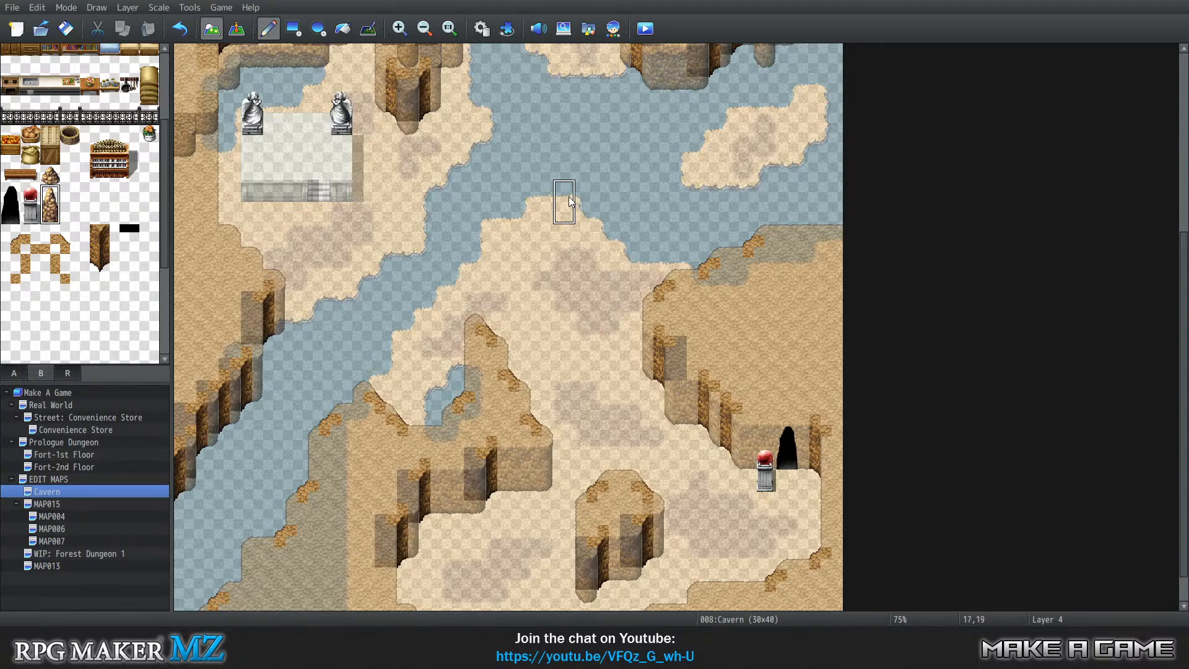
{"action": "left_click", "coordinate": [569, 200]}
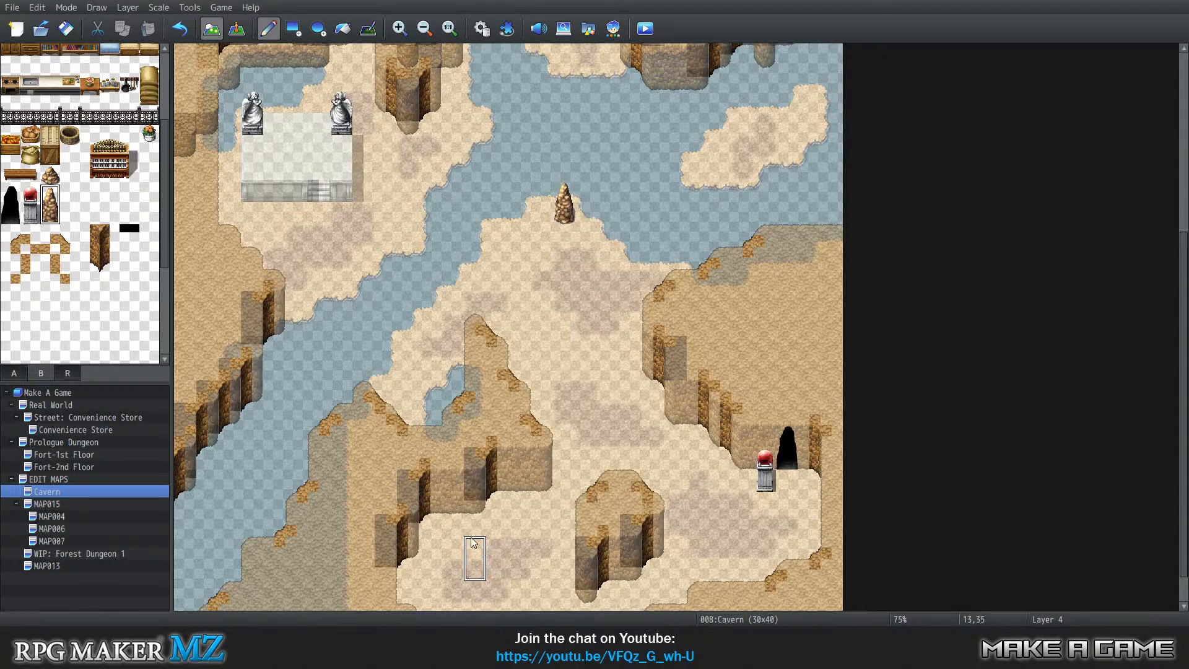
{"action": "left_click", "coordinate": [452, 503]}
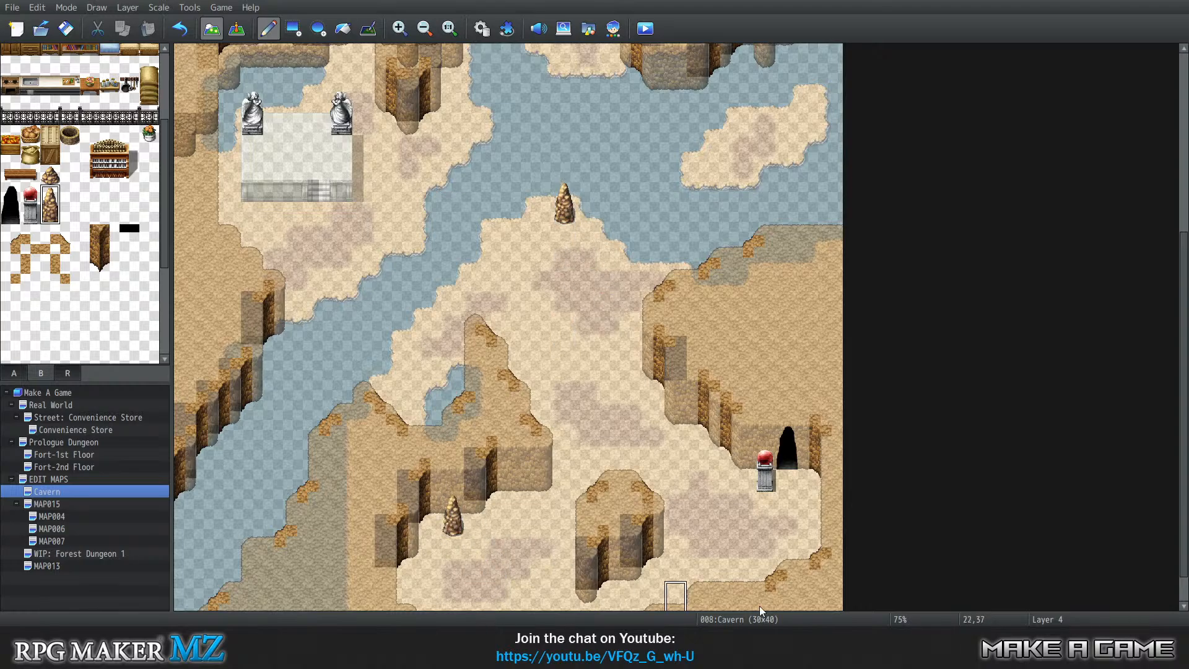
{"action": "left_click", "coordinate": [745, 524]}
{"action": "scroll", "coordinate": [629, 456], "scroll_direction": "up", "scroll_amount": 3}
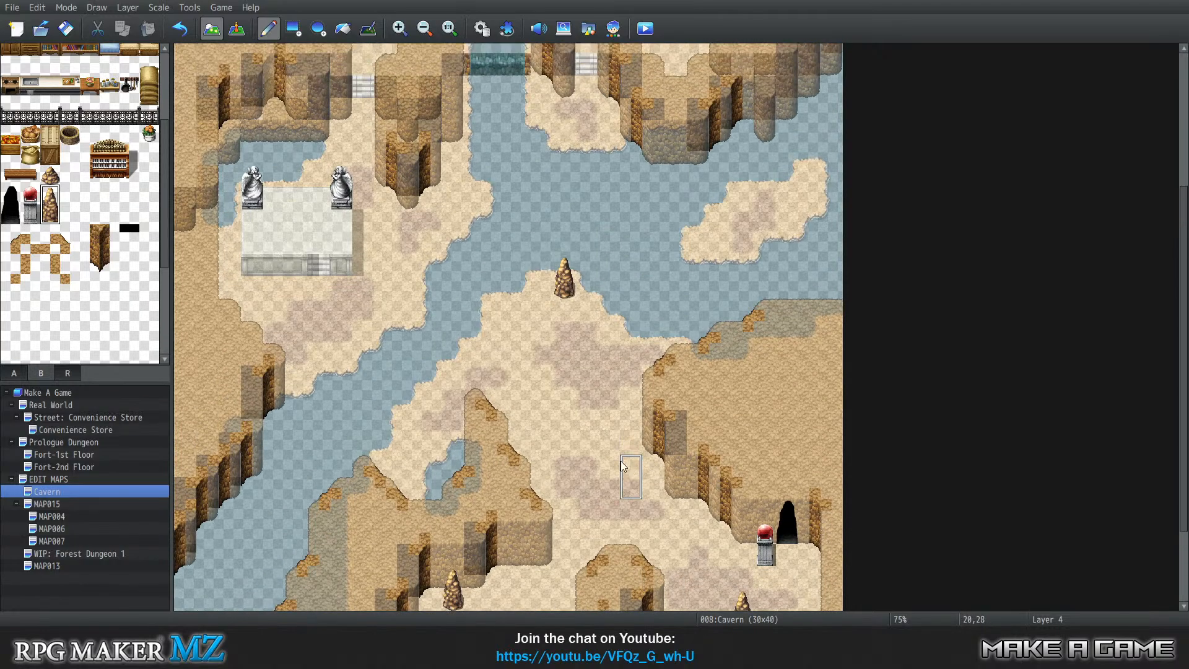
Place the tall rock pile on the central sandy path and at the west and northeast ends of the eastern river island.
{"action": "left_click", "coordinate": [608, 433]}
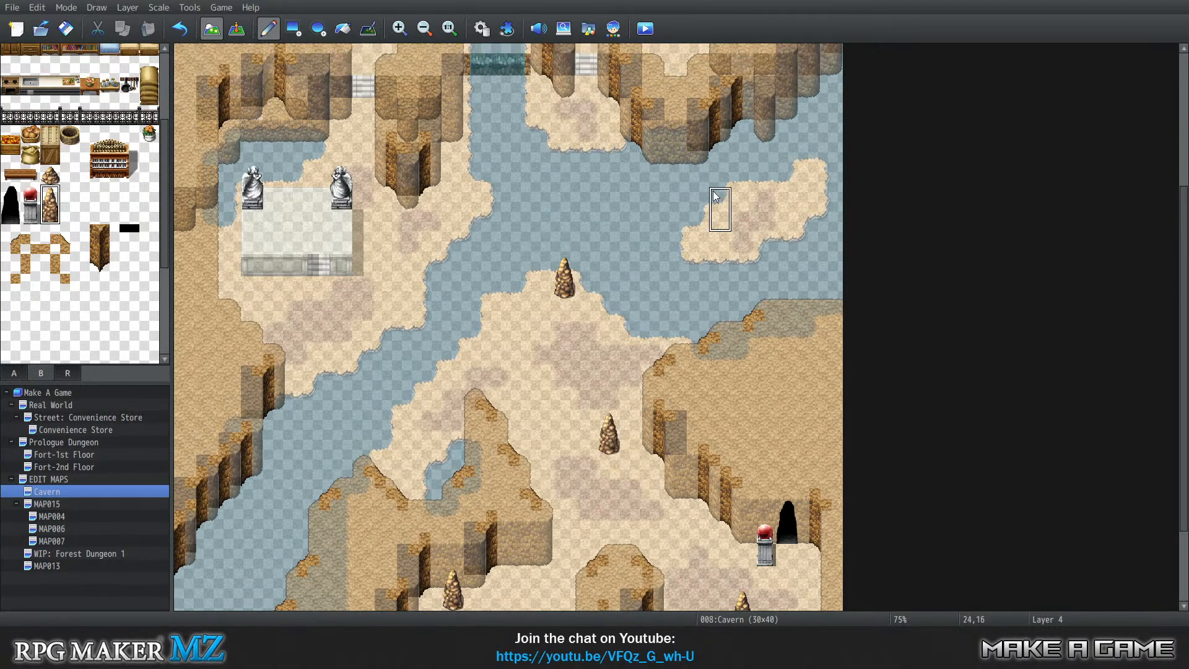
{"action": "left_click", "coordinate": [721, 211]}
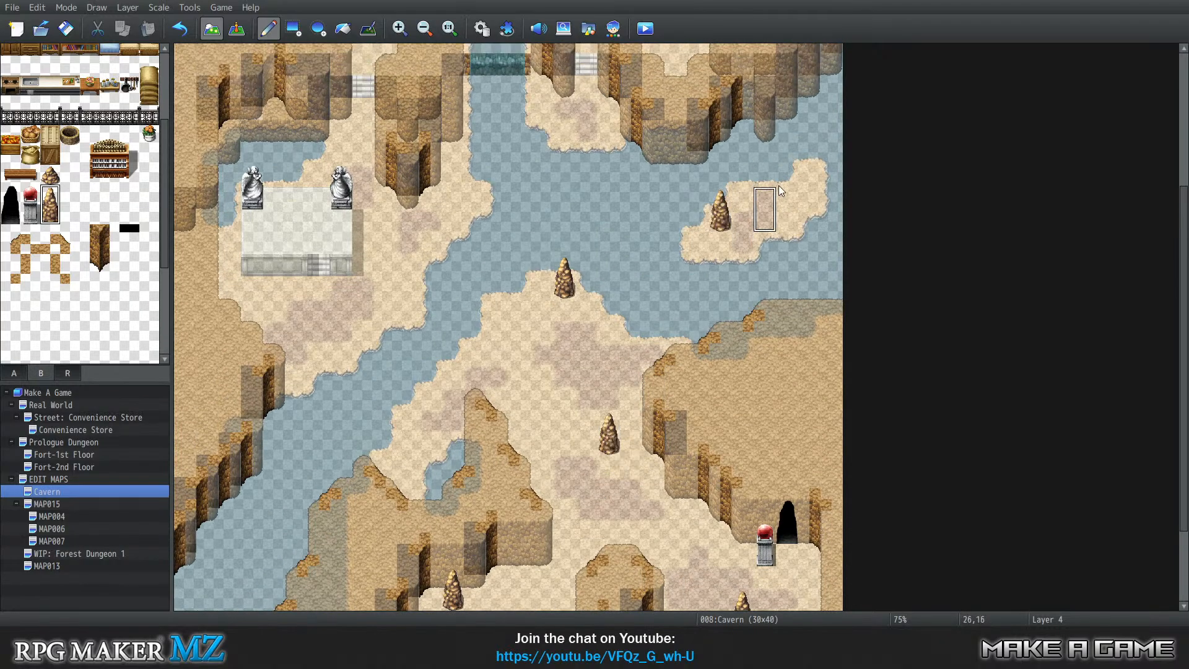
{"action": "left_click", "coordinate": [806, 162]}
Place tall rock piles southwest, east and north of the western statue platform, plus one on the riverbank northeast of it.
{"action": "scroll", "coordinate": [348, 287], "scroll_direction": "up", "scroll_amount": 1}
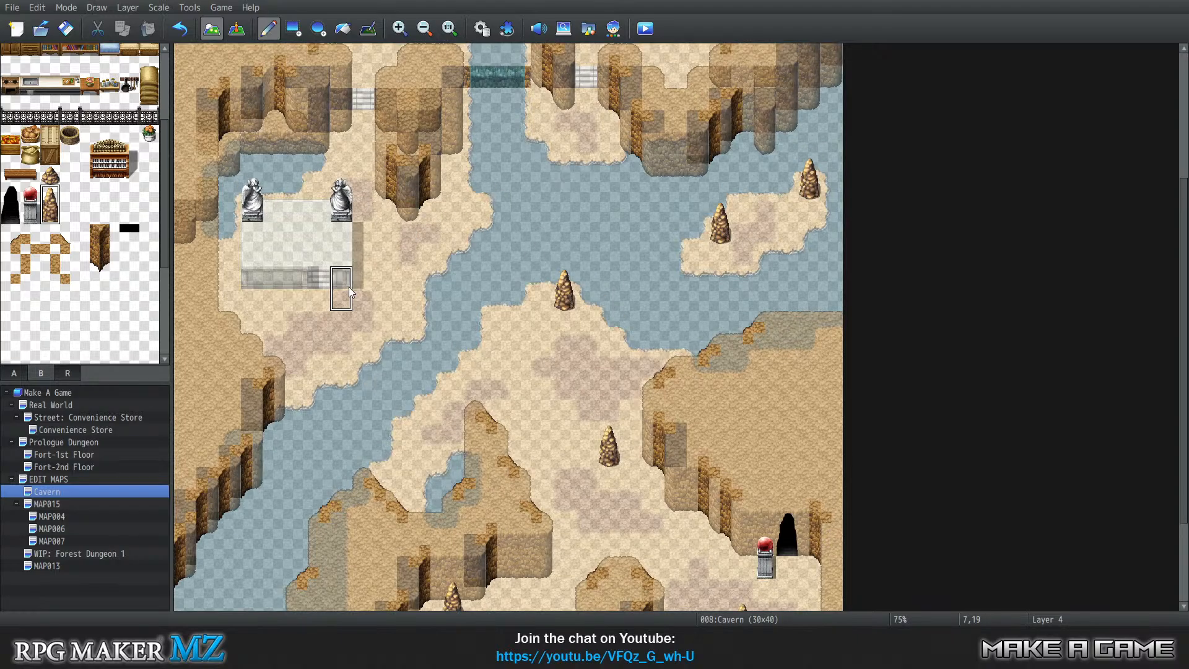
{"action": "left_click", "coordinate": [408, 257]}
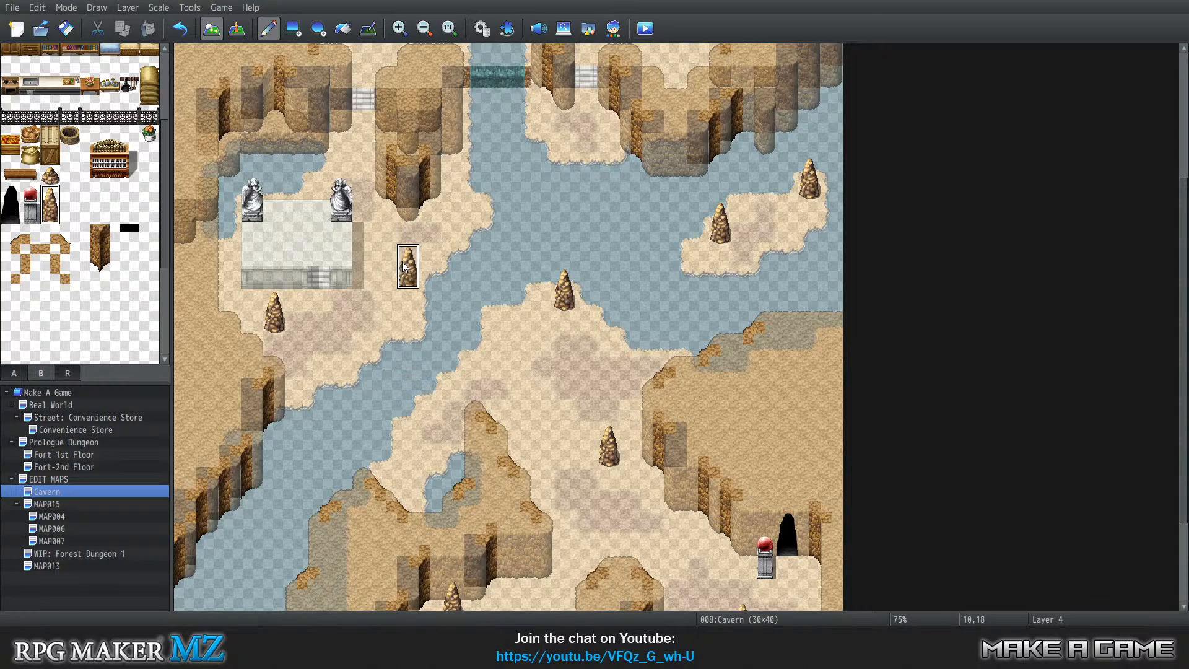
{"action": "left_click", "coordinate": [337, 132]}
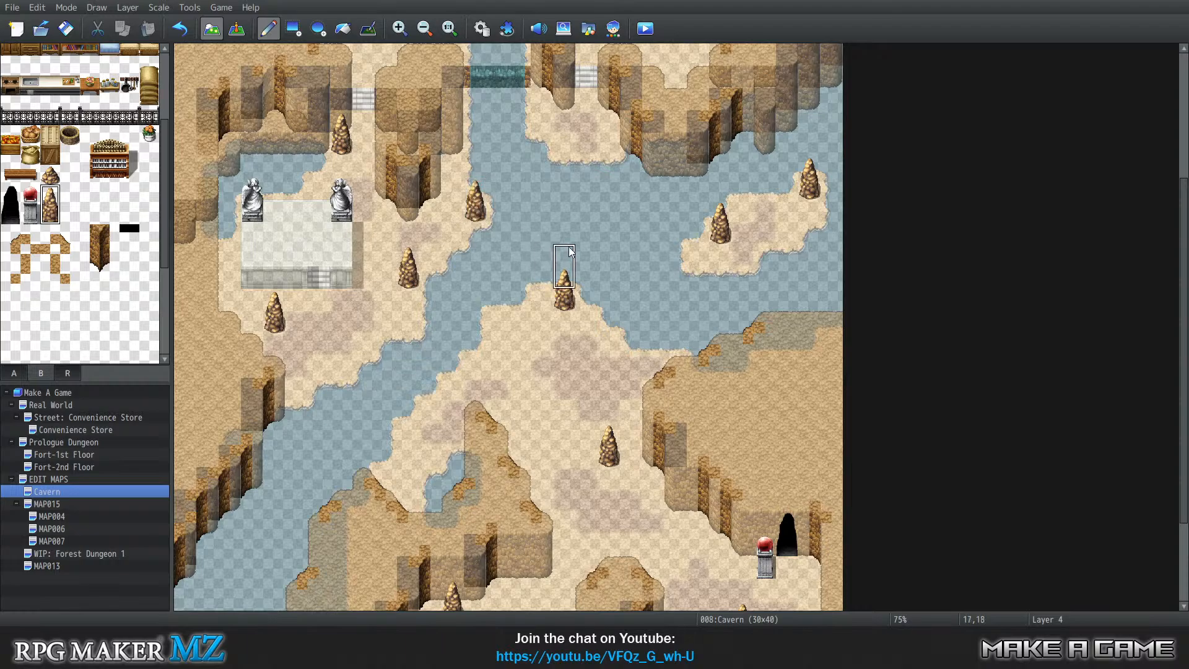
Place tall rock piles below the eastern stairs, south of the northern statue platform, and on the northwest plateau near the orb pedestal and riverbank.
{"action": "scroll", "coordinate": [566, 254], "scroll_direction": "up", "scroll_amount": 3}
{"action": "scroll", "coordinate": [565, 229], "scroll_direction": "up", "scroll_amount": 3}
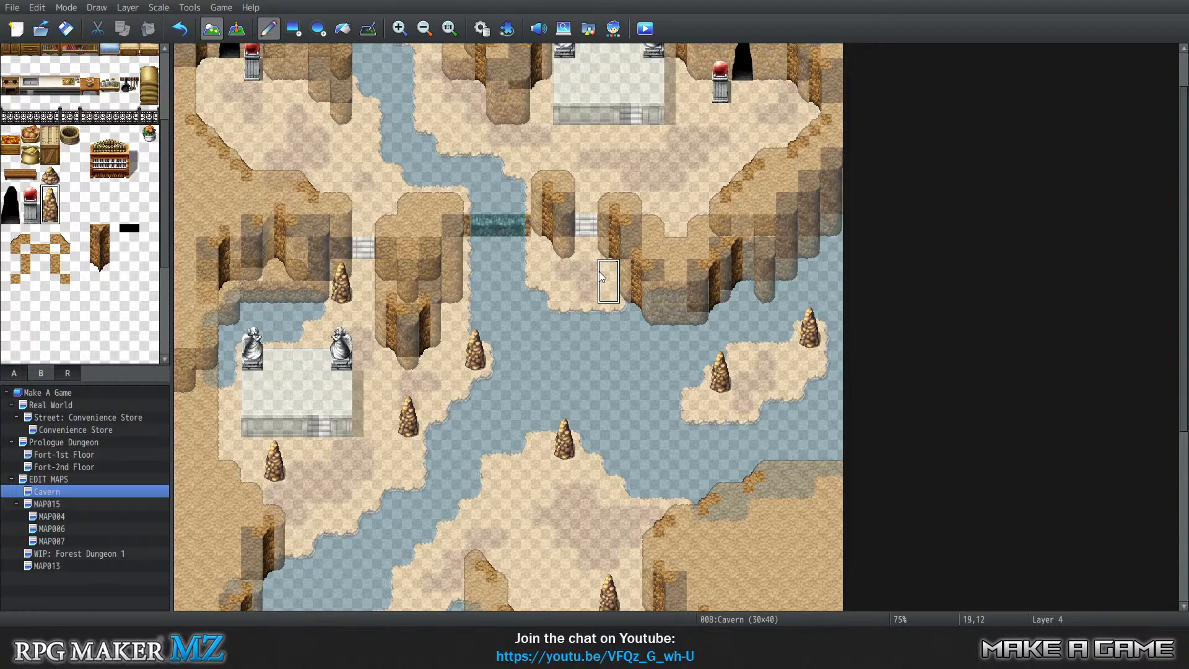
{"action": "left_click", "coordinate": [560, 258]}
{"action": "scroll", "coordinate": [598, 286], "scroll_direction": "up", "scroll_amount": 2}
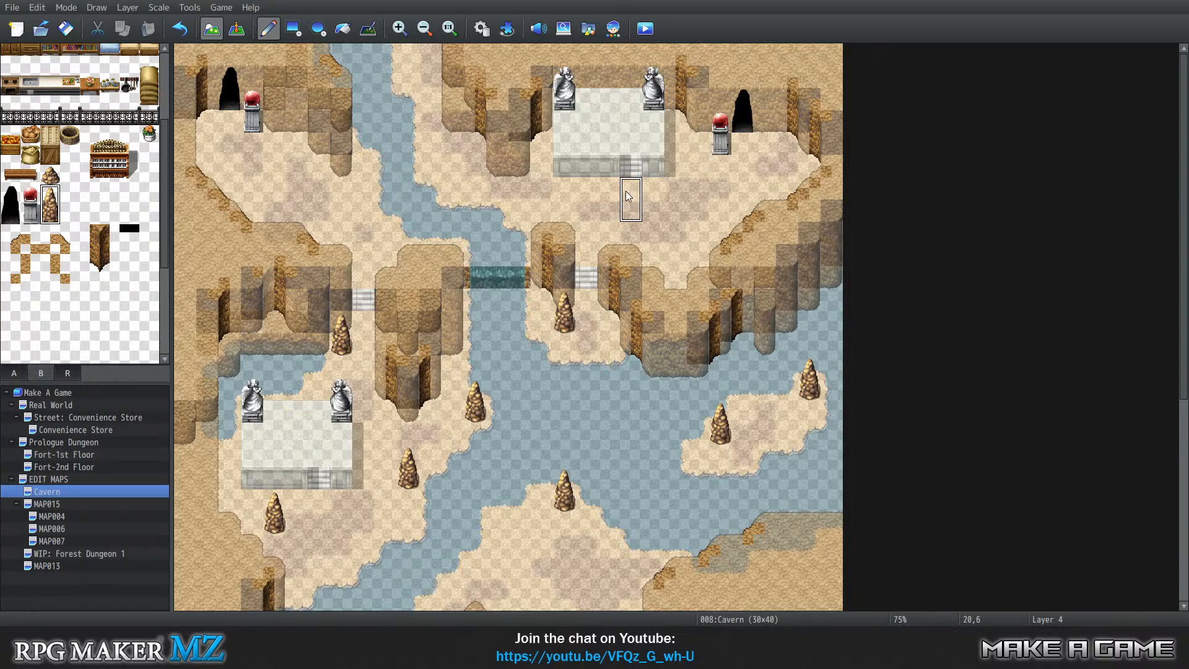
{"action": "left_click", "coordinate": [693, 213]}
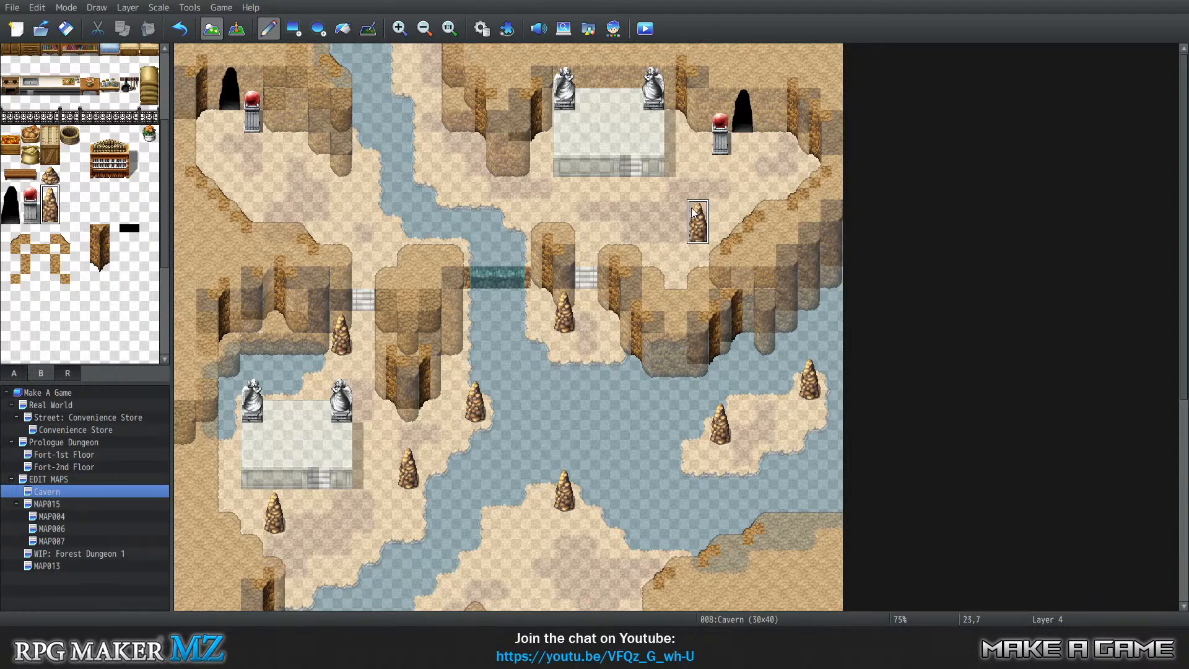
{"action": "left_click", "coordinate": [574, 154]}
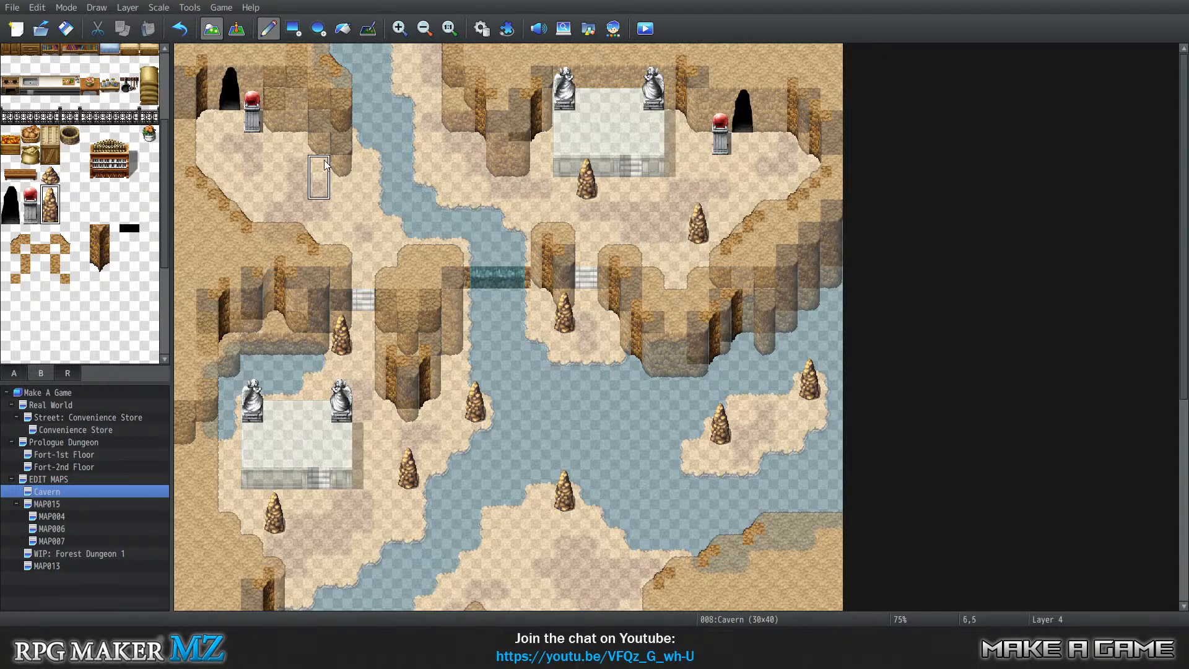
{"action": "left_click", "coordinate": [304, 130]}
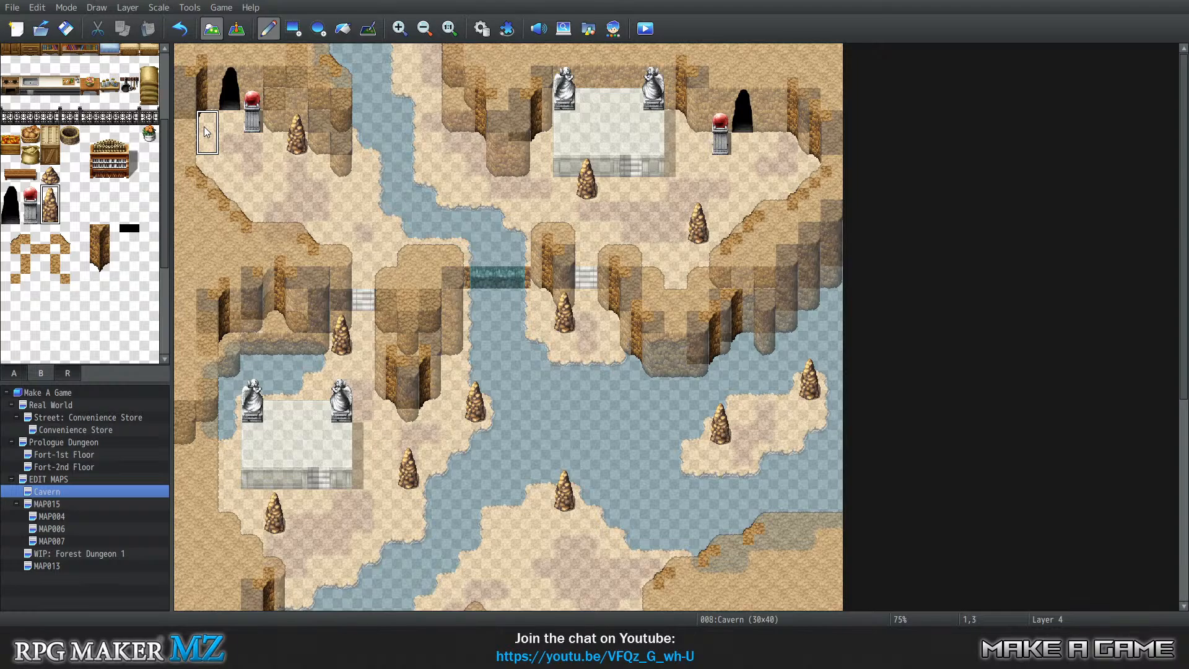
{"action": "left_click", "coordinate": [381, 221]}
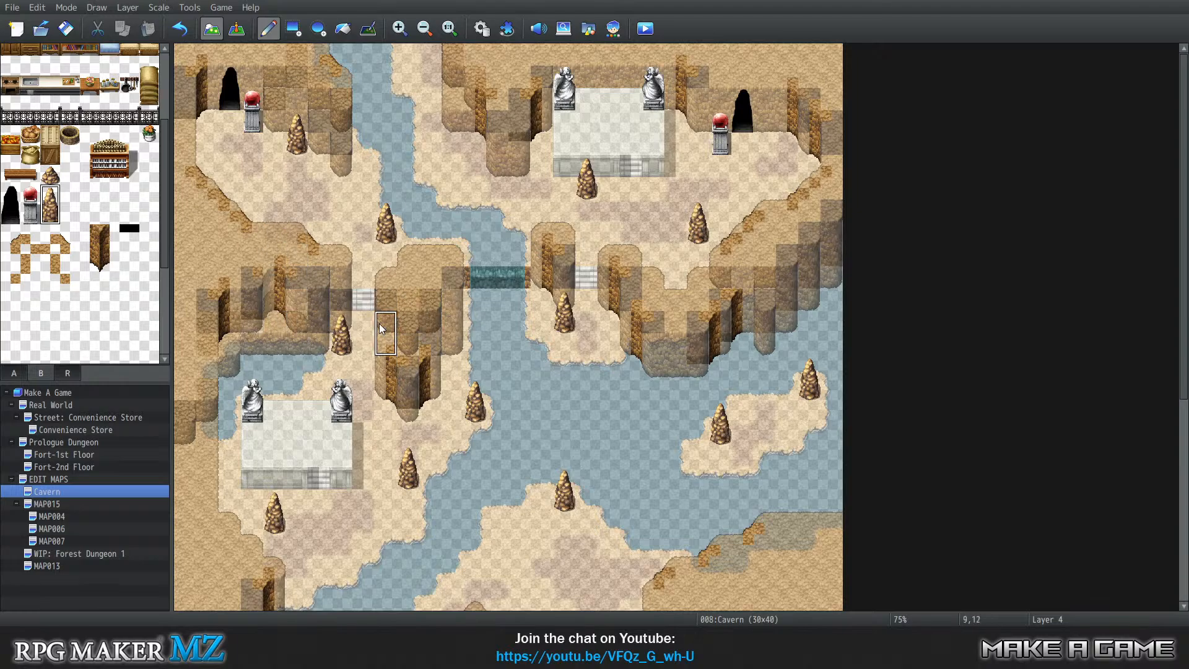
Place the small one-tile rock pile on the central sandy ground, its northwest shore, the southern clearing and beside the southeast cliff.
{"action": "scroll", "coordinate": [381, 328], "scroll_direction": "down", "scroll_amount": 3}
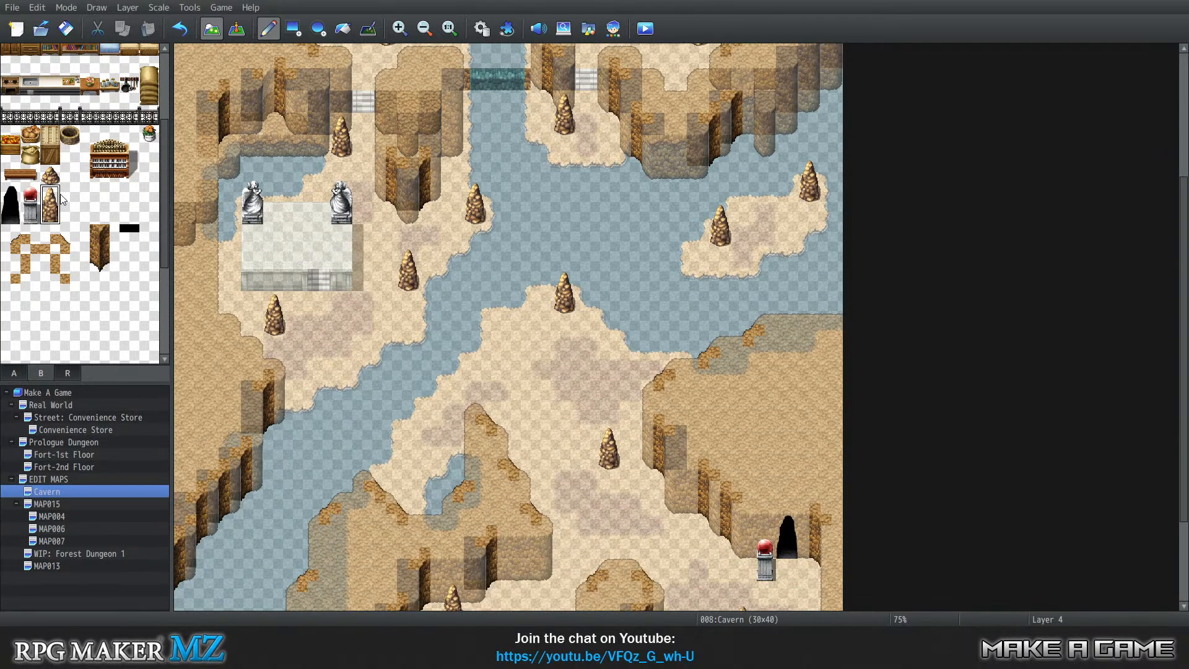
{"action": "left_click", "coordinate": [51, 177]}
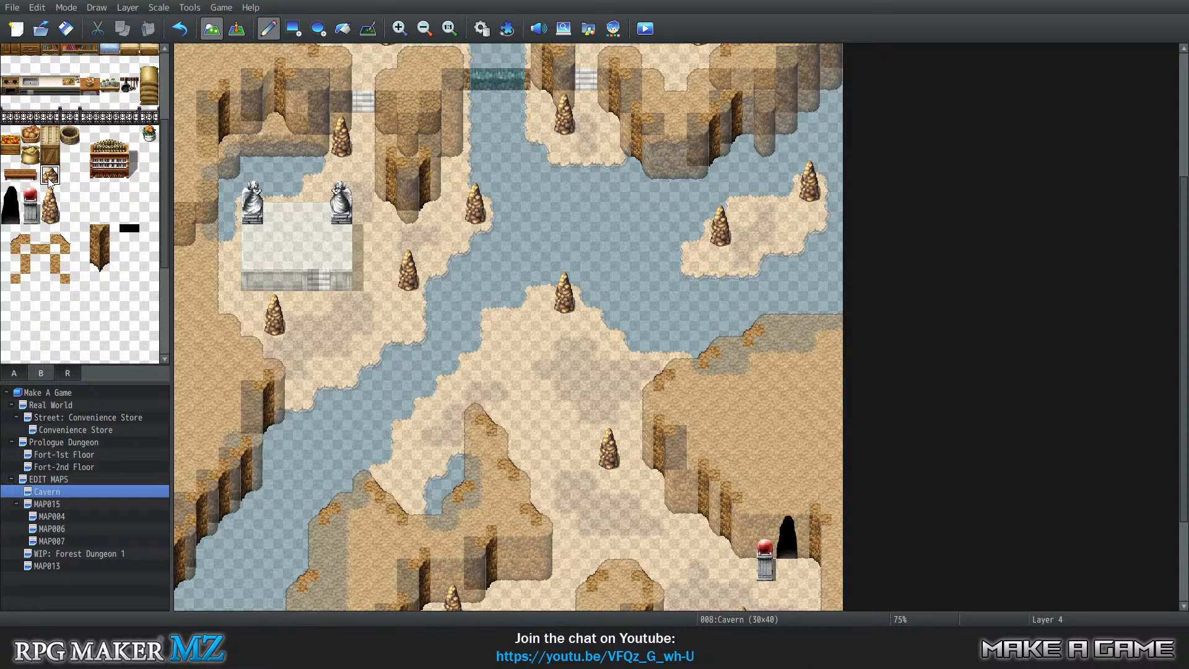
{"action": "left_click", "coordinate": [520, 414]}
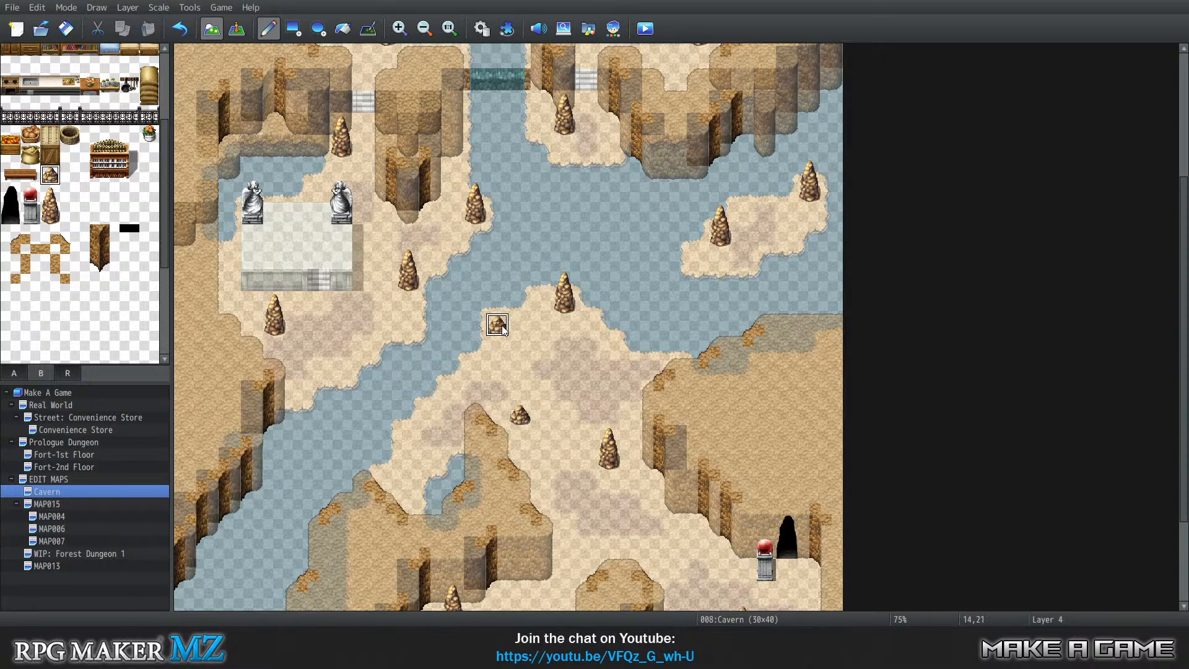
{"action": "scroll", "coordinate": [557, 557], "scroll_direction": "down", "scroll_amount": 3}
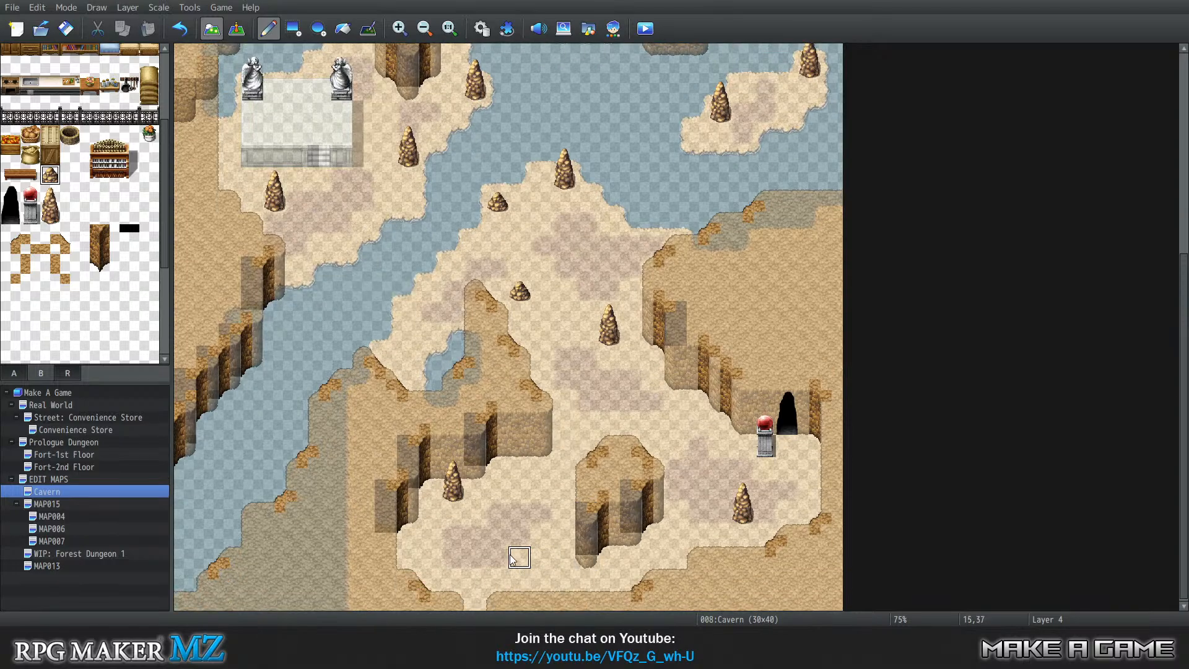
{"action": "left_click", "coordinate": [542, 557]}
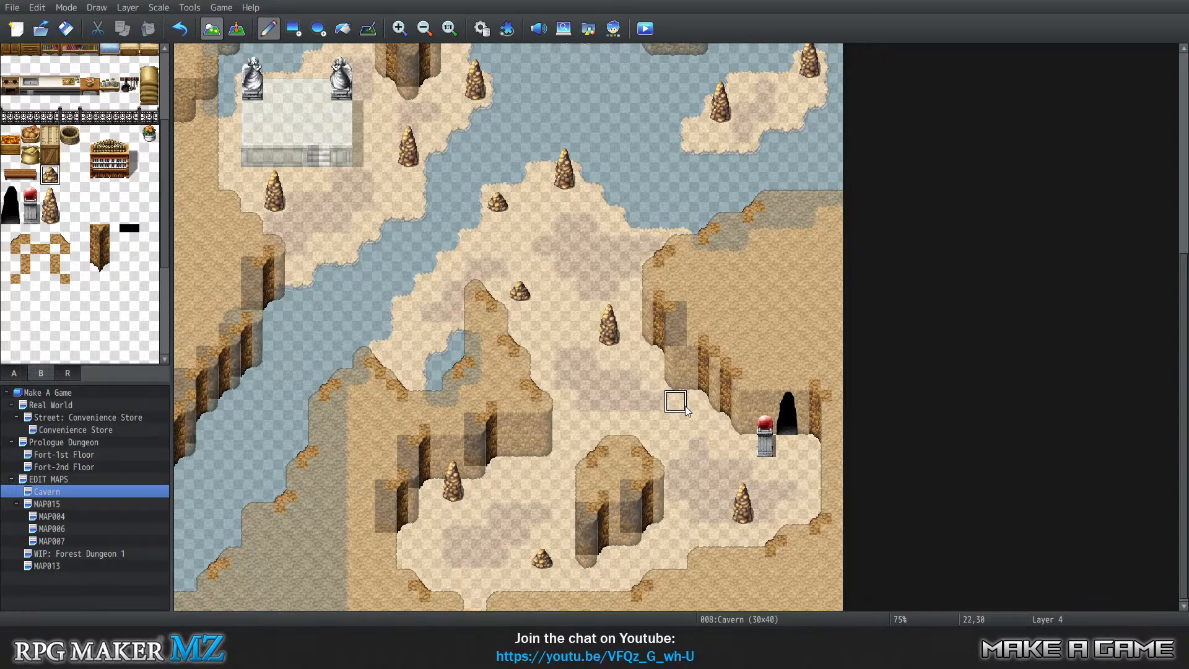
{"action": "left_click", "coordinate": [676, 401]}
Place small rock piles beside the central ridge, southeast of the western statue platform, and on both sides of the northern river.
{"action": "scroll", "coordinate": [632, 458], "scroll_direction": "up", "scroll_amount": 2}
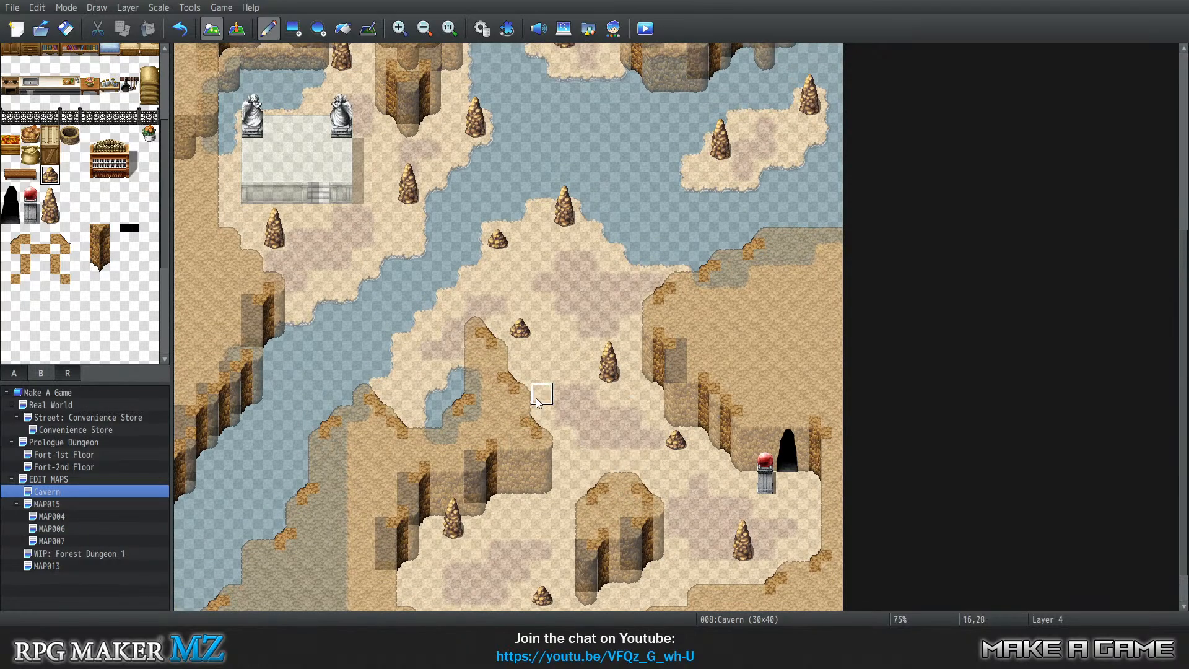
{"action": "scroll", "coordinate": [351, 442], "scroll_direction": "up", "scroll_amount": 5}
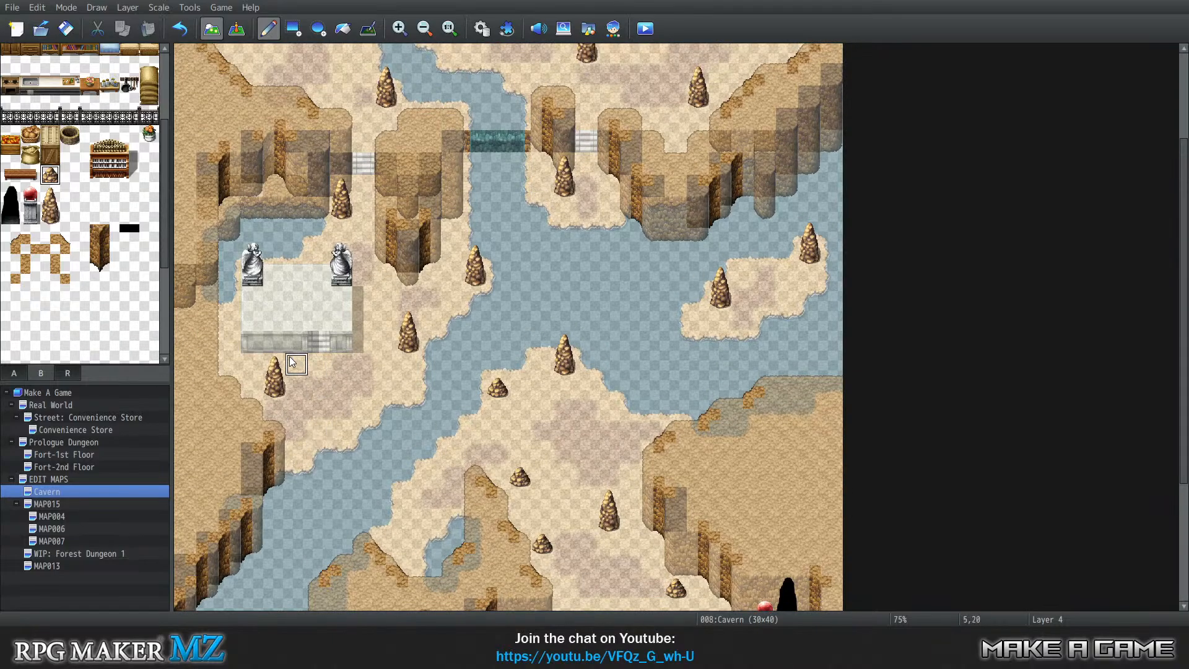
{"action": "scroll", "coordinate": [362, 274], "scroll_direction": "up", "scroll_amount": 5}
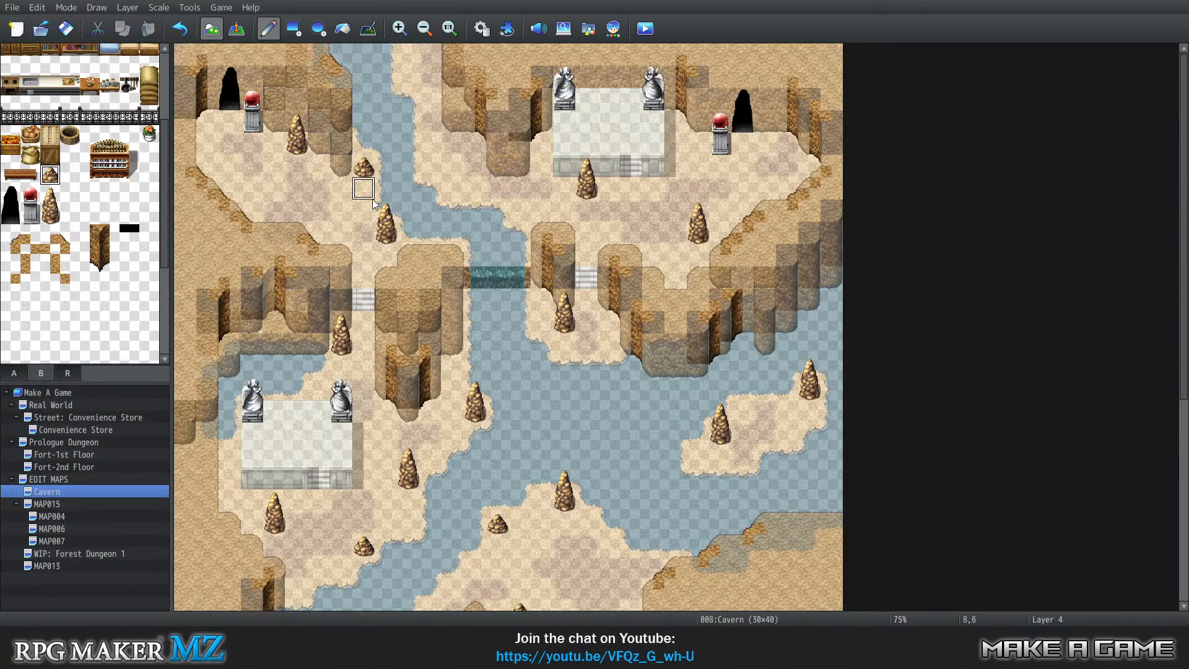
{"action": "key", "text": "ctrl+z"}
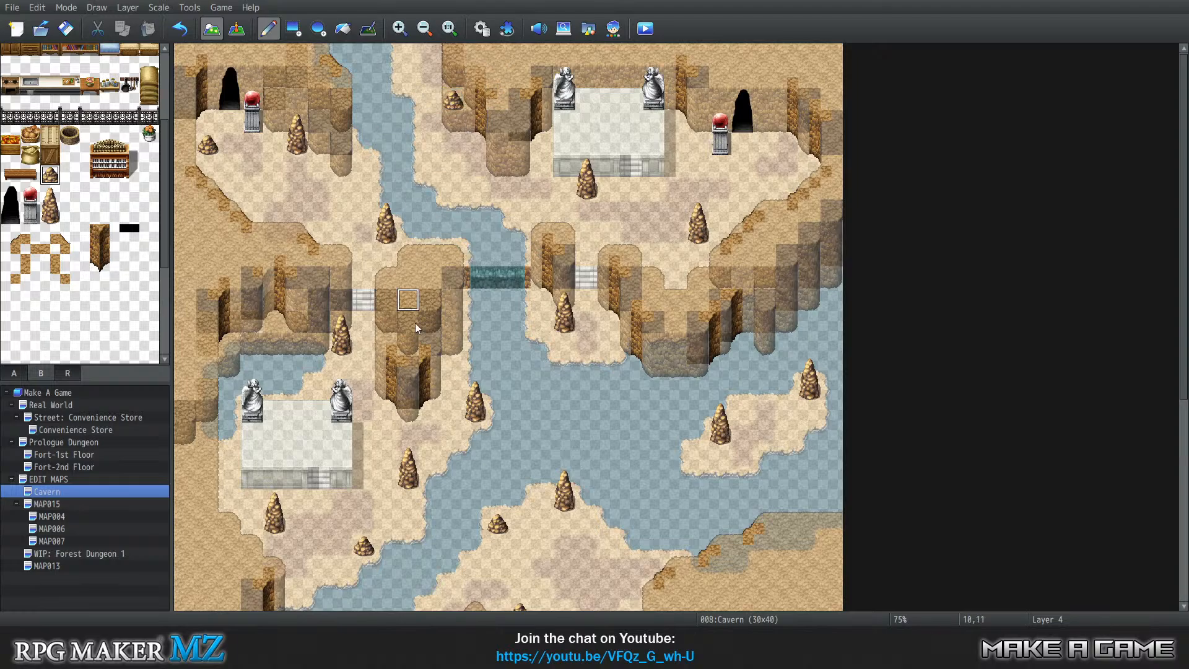
Place small rock piles in the western cliff alcove, around the northern statue platform, and in the clearing below the eastern stairs.
{"action": "left_click", "coordinate": [275, 321]}
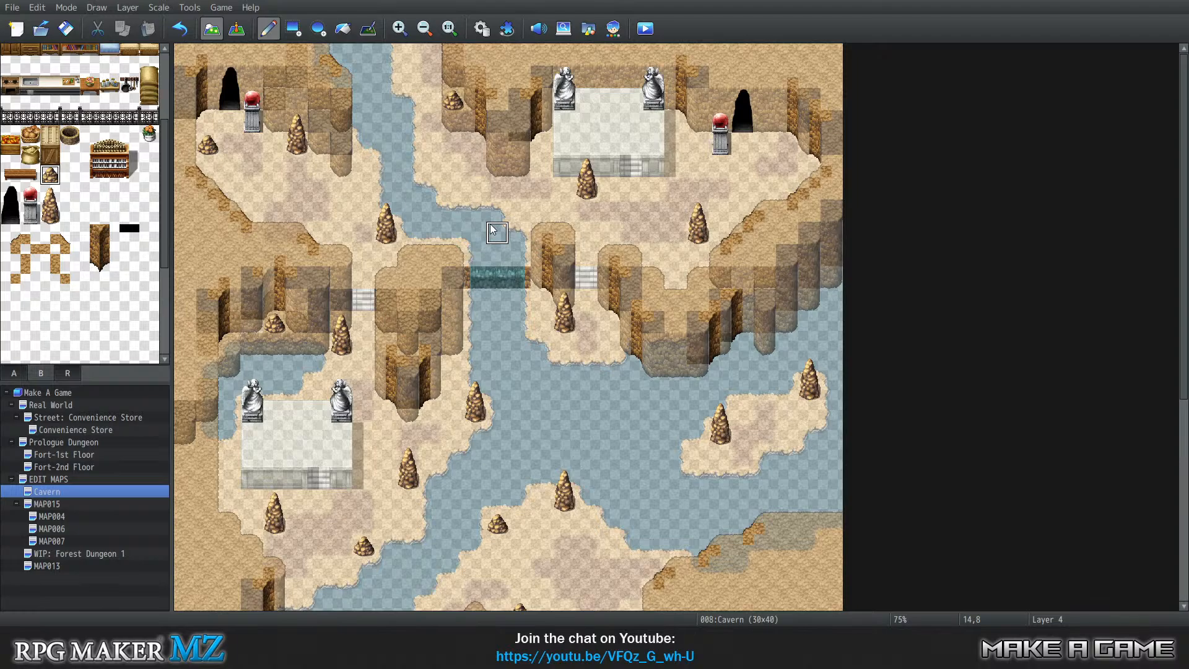
{"action": "left_click", "coordinate": [676, 145]}
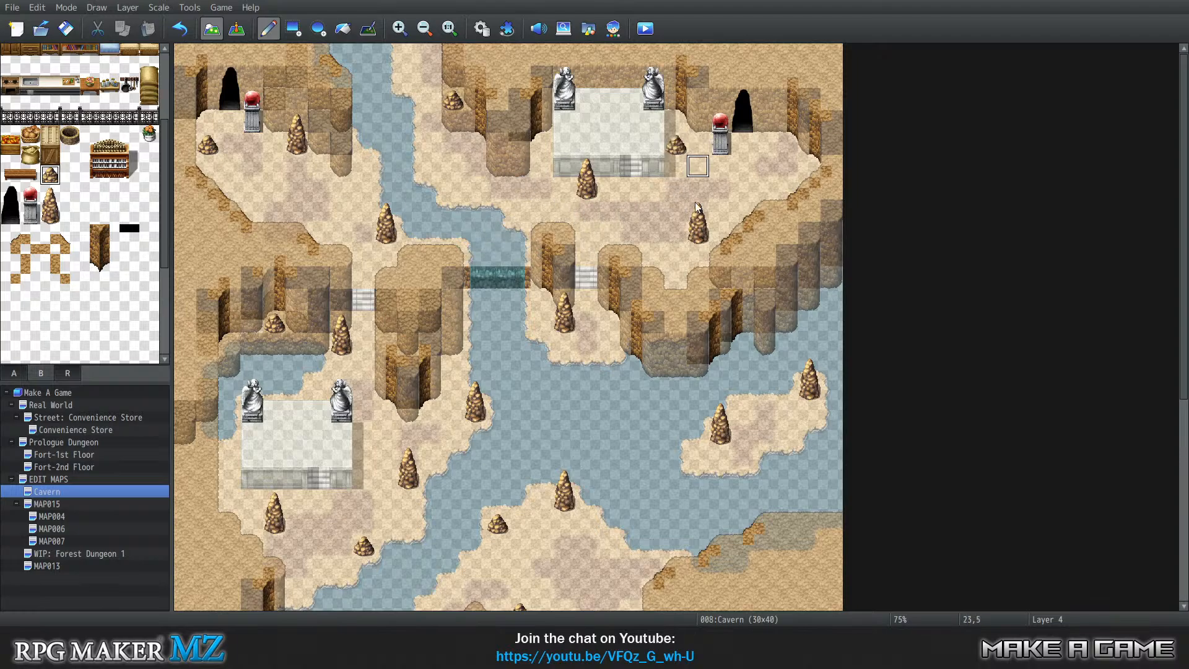
{"action": "left_click", "coordinate": [675, 278]}
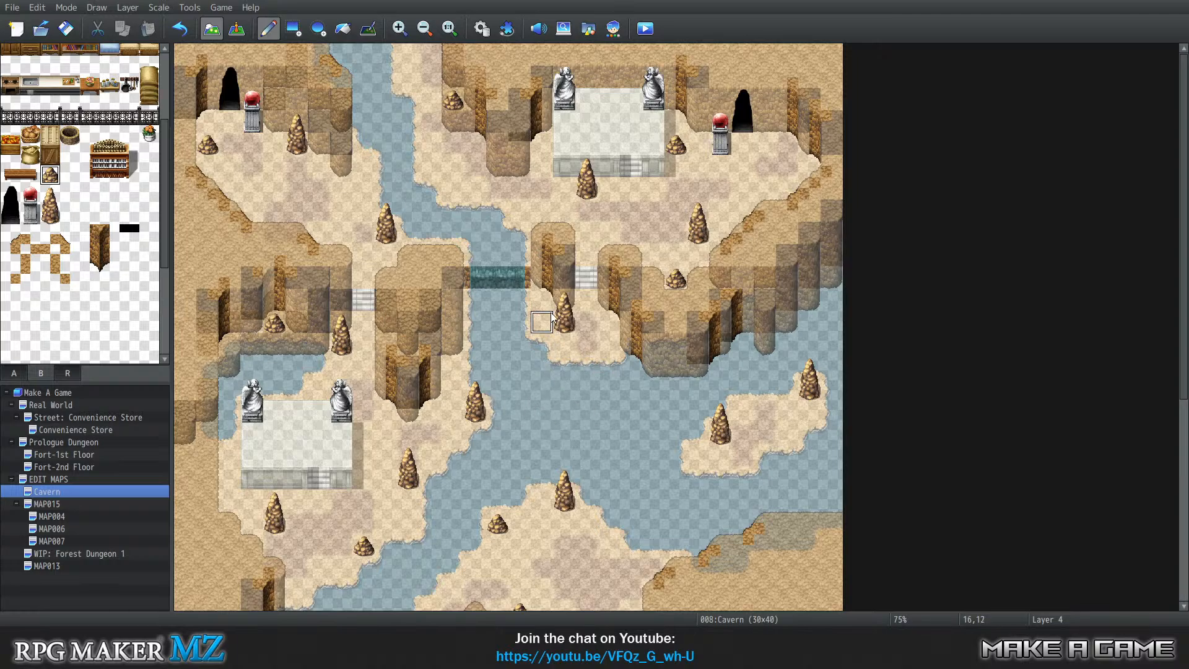
{"action": "key", "text": "ctrl+z"}
{"action": "key", "text": "ctrl+z"}
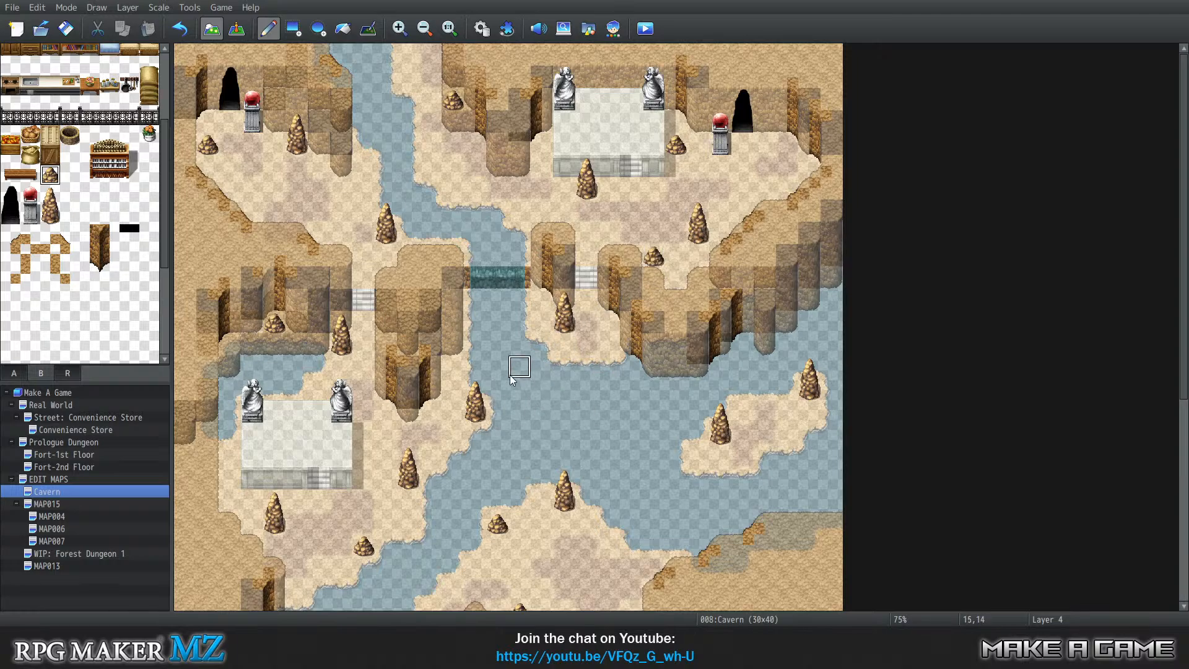
{"action": "left_click", "coordinate": [539, 210]}
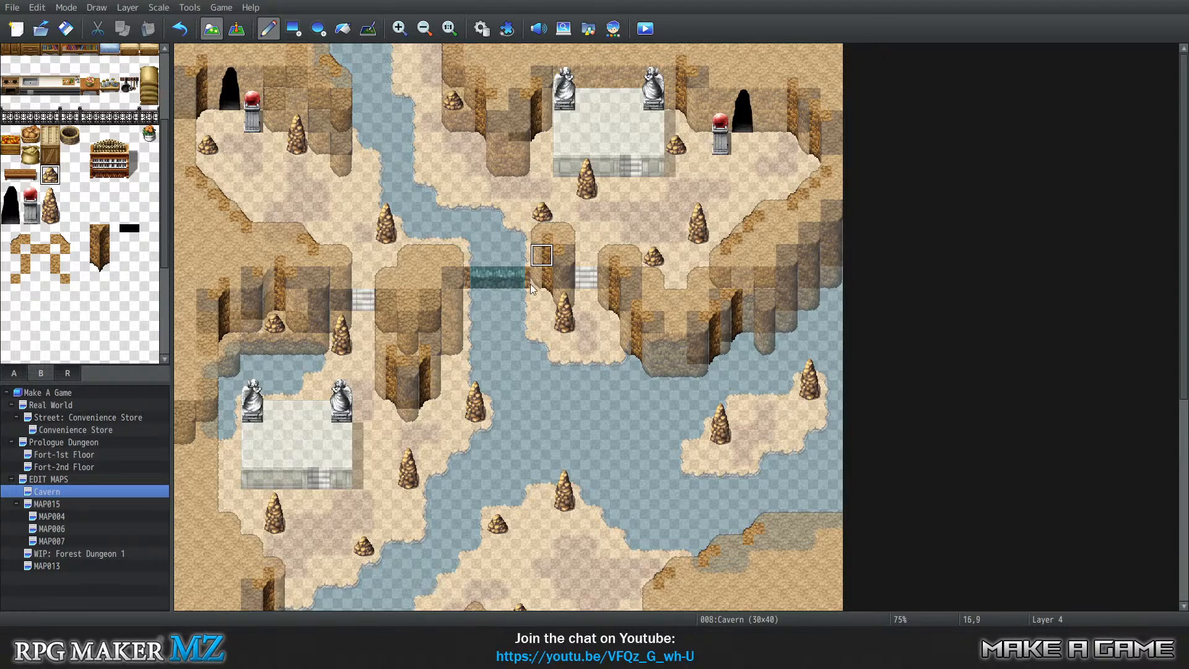
{"action": "left_click", "coordinate": [609, 345]}
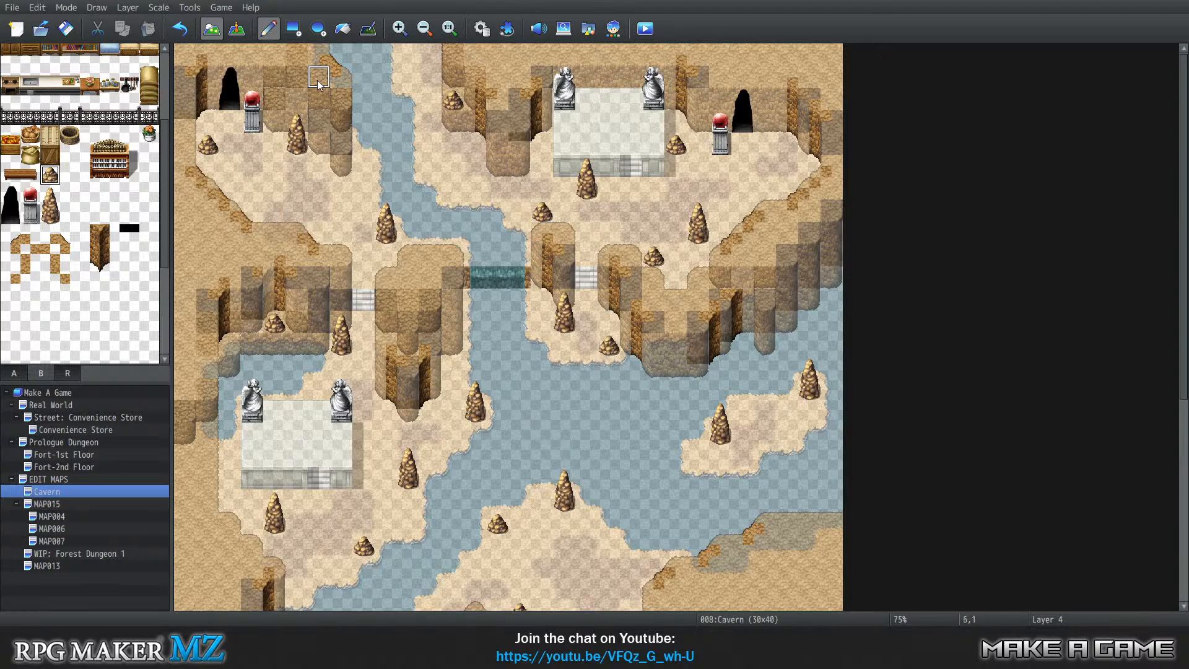
Cycle through map Layers 1 to 4 to view each one, ending on Automatic layer mode.
{"action": "key", "text": "1"}
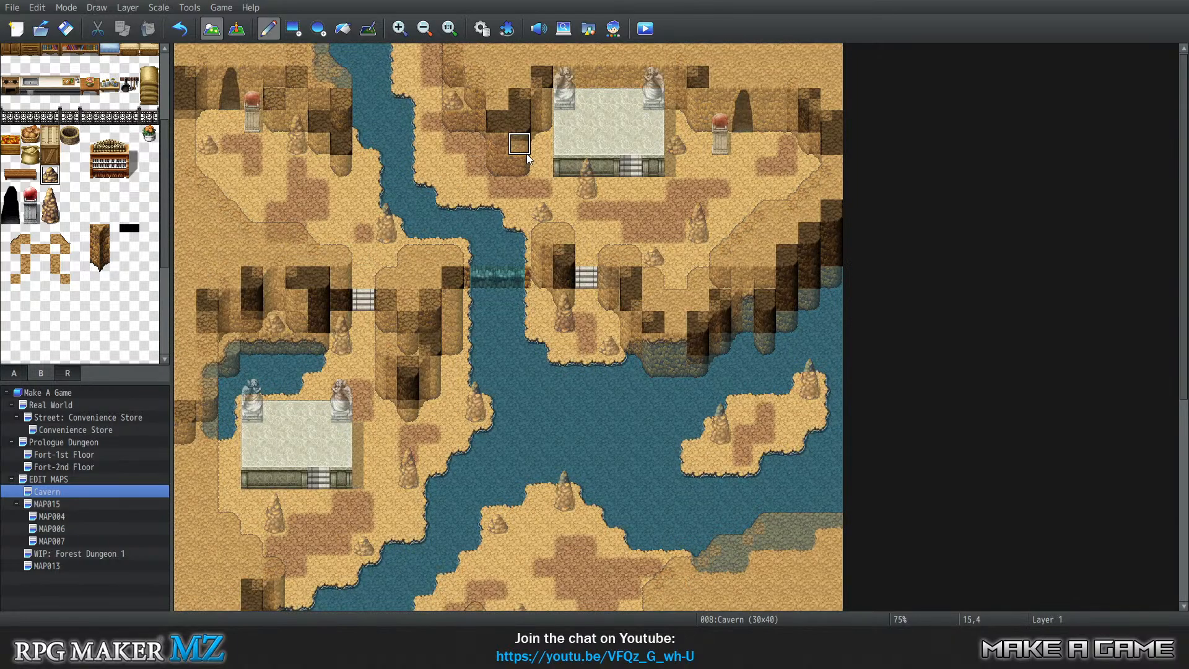
{"action": "key", "text": "2"}
{"action": "key", "text": "3"}
{"action": "key", "text": "4"}
{"action": "scroll", "coordinate": [505, 282], "scroll_direction": "down", "scroll_amount": 1}
{"action": "key", "text": "0"}
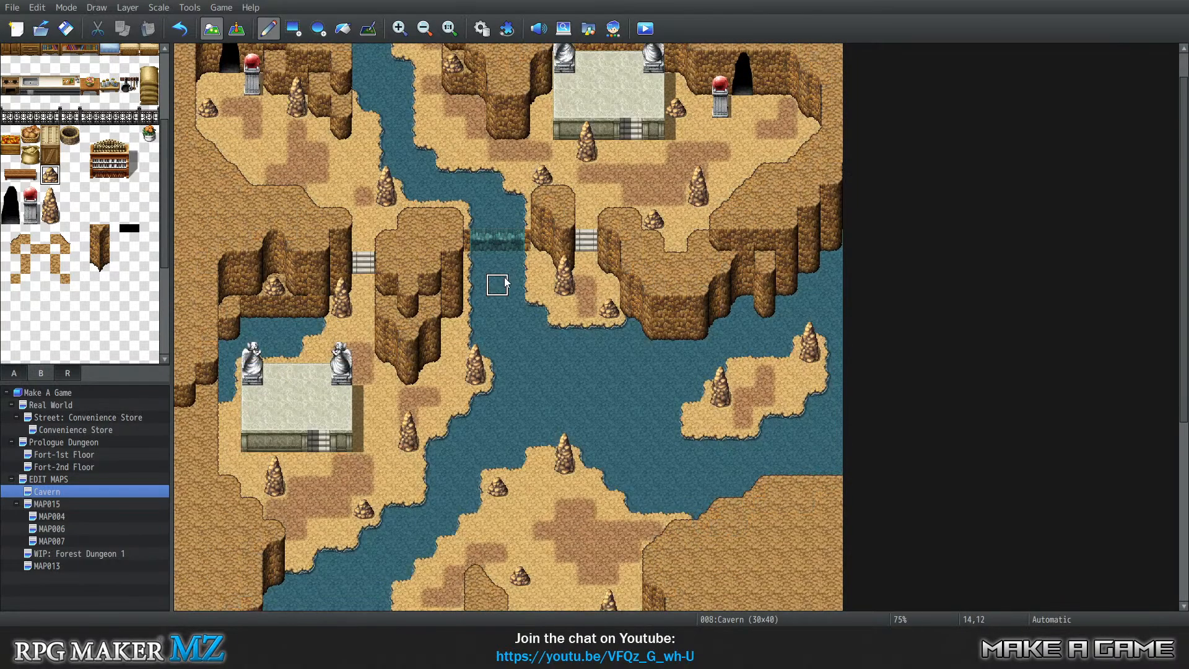
Review the whole Cavern map from north to south, examining the distribution of rock piles and dirt patches.
{"action": "scroll", "coordinate": [505, 282], "scroll_direction": "down", "scroll_amount": 7}
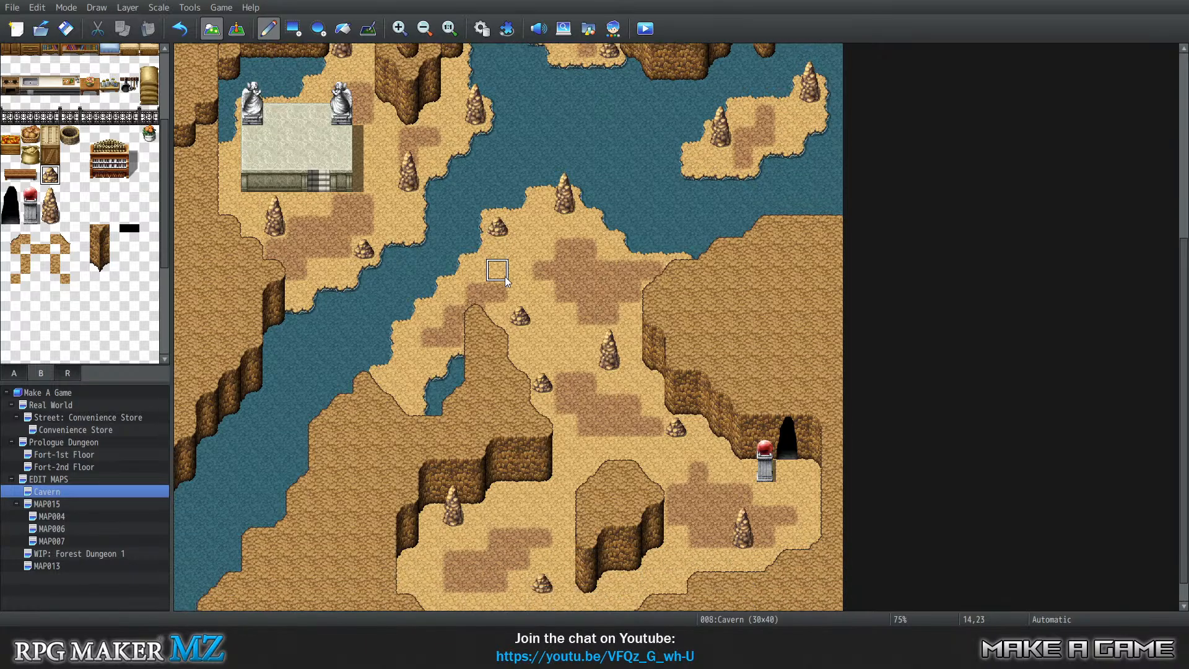
{"action": "scroll", "coordinate": [506, 282], "scroll_direction": "down", "scroll_amount": 1}
{"action": "scroll", "coordinate": [518, 283], "scroll_direction": "up", "scroll_amount": 3}
{"action": "scroll", "coordinate": [541, 314], "scroll_direction": "up", "scroll_amount": 1}
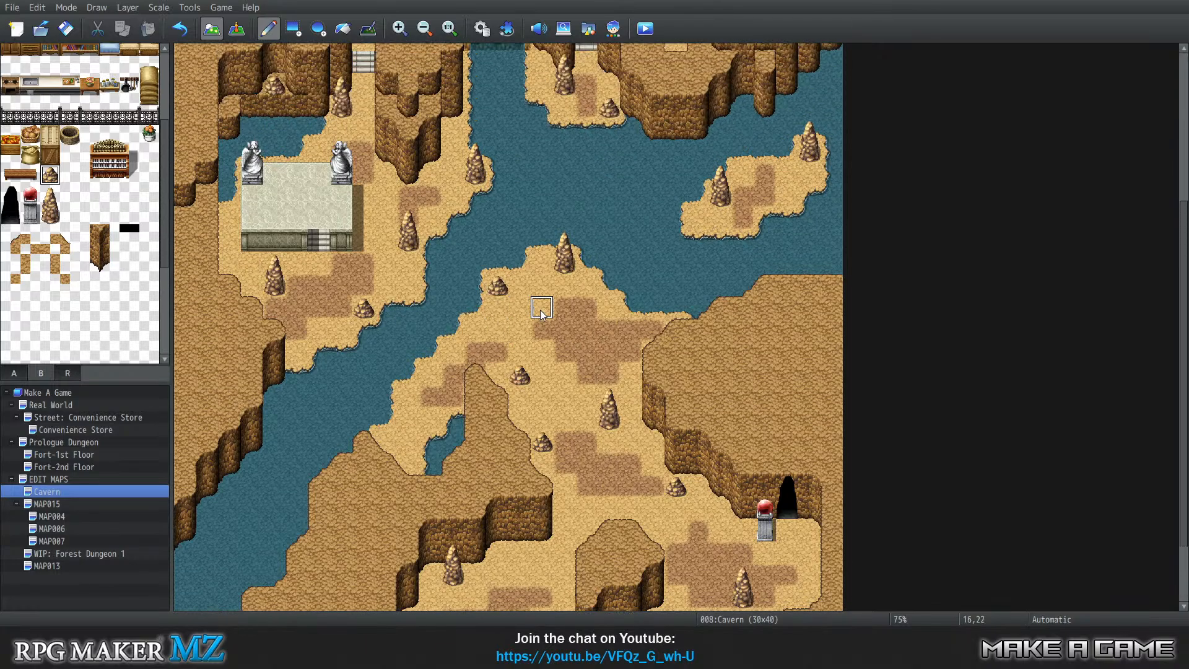
{"action": "scroll", "coordinate": [542, 314], "scroll_direction": "up", "scroll_amount": 6}
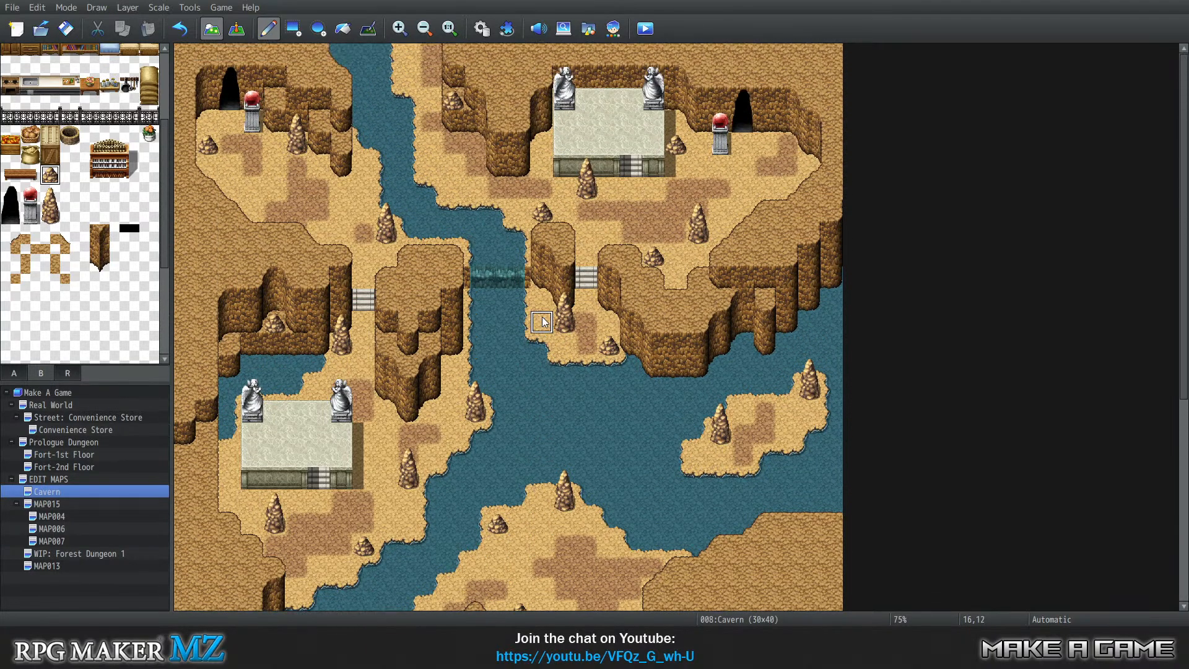
{"action": "scroll", "coordinate": [543, 320], "scroll_direction": "down", "scroll_amount": 8}
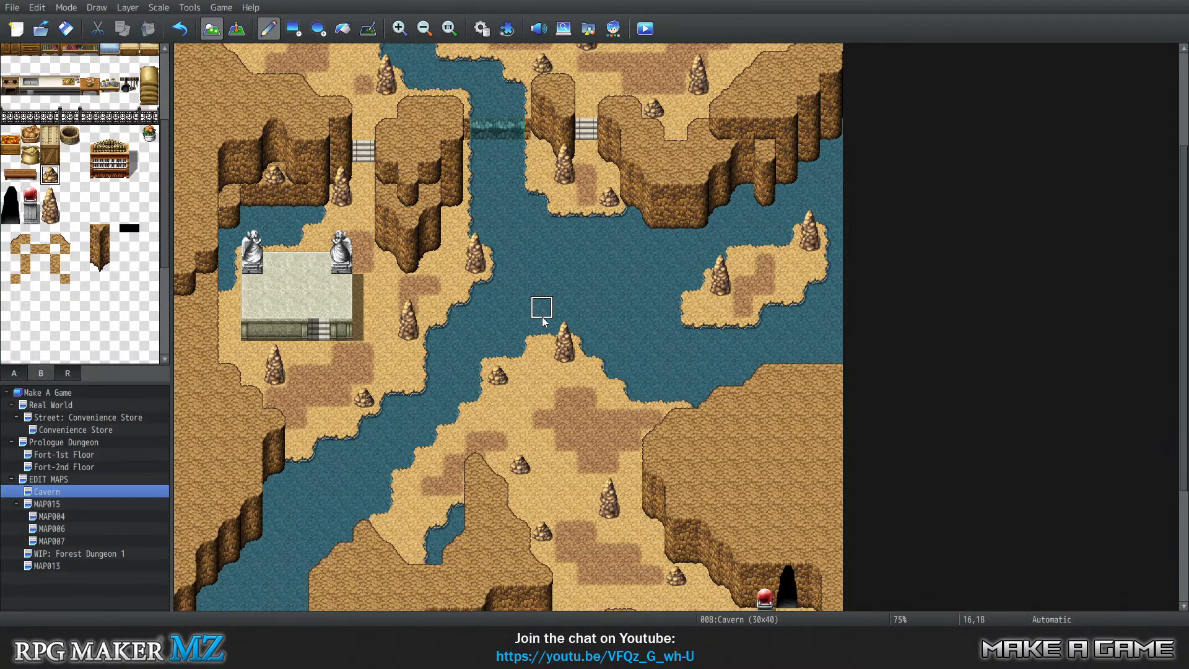
{"action": "scroll", "coordinate": [541, 316], "scroll_direction": "down", "scroll_amount": 1}
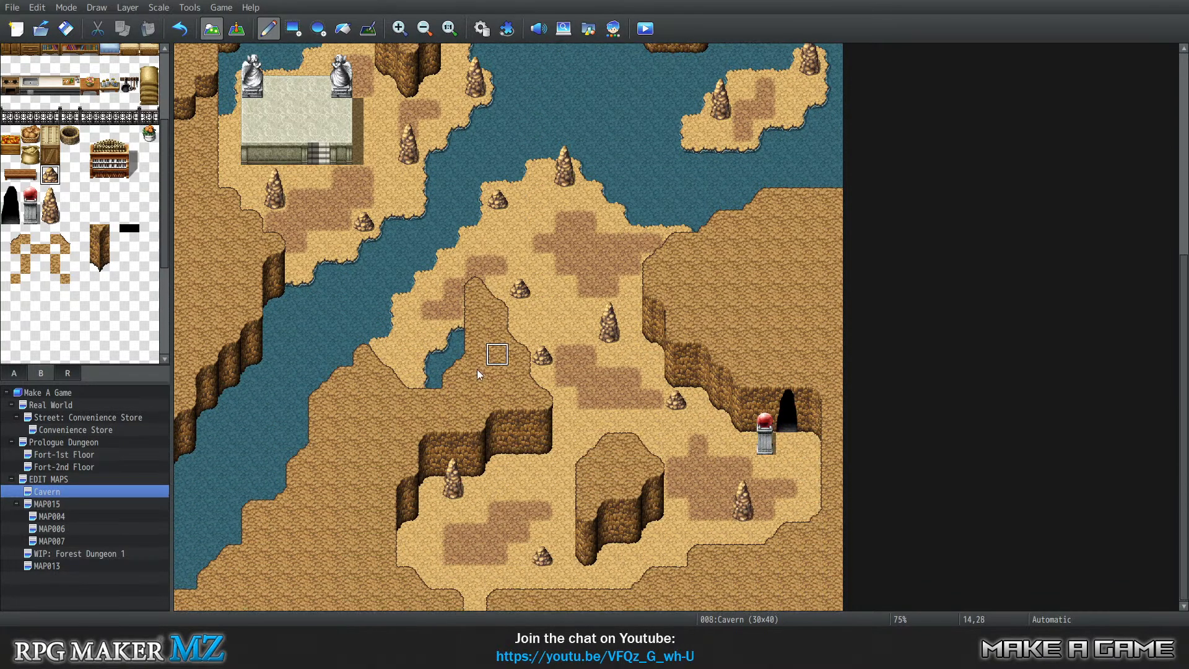
{"action": "scroll", "coordinate": [650, 348], "scroll_direction": "up", "scroll_amount": 4}
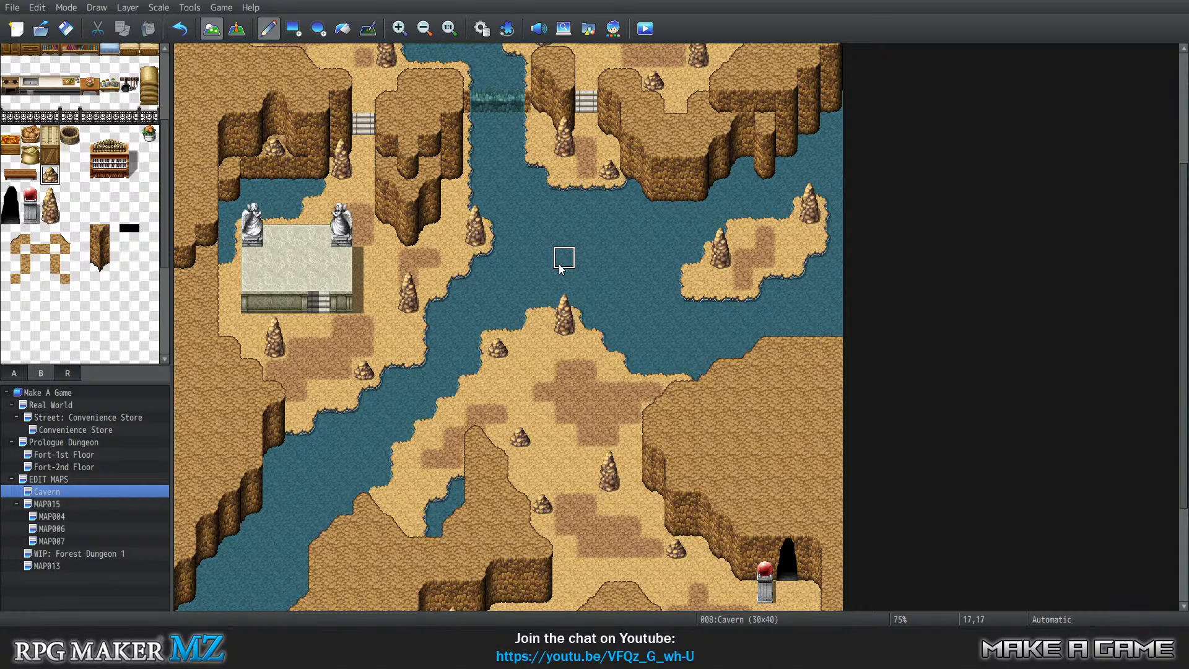
{"action": "scroll", "coordinate": [681, 313], "scroll_direction": "down", "scroll_amount": 5}
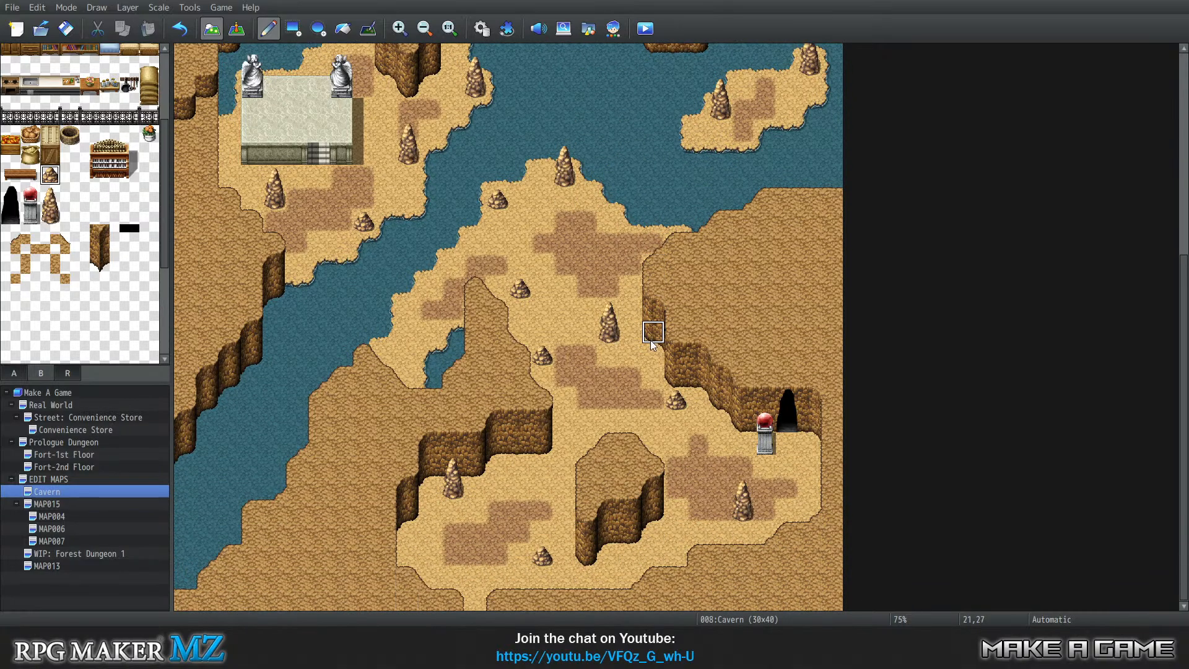
Examine the Cavern map's statue platforms, stairs, river and southern clearing once more to check the finished ground details.
{"action": "scroll", "coordinate": [692, 346], "scroll_direction": "up", "scroll_amount": 3}
{"action": "scroll", "coordinate": [693, 344], "scroll_direction": "up", "scroll_amount": 5}
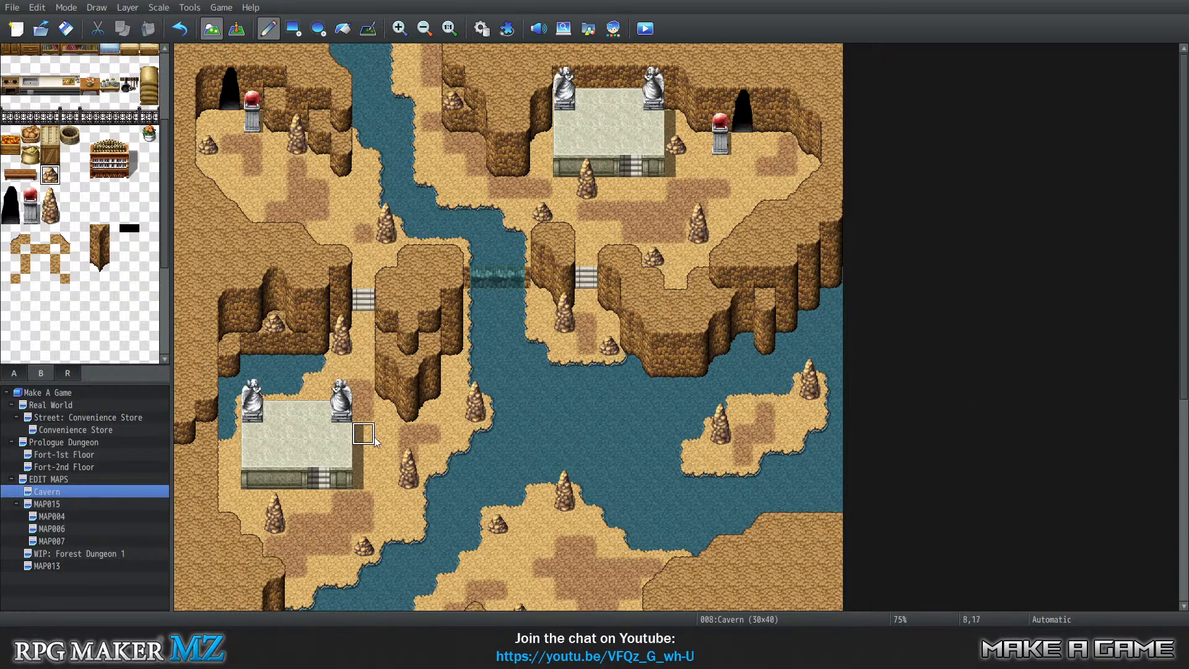
{"action": "scroll", "coordinate": [578, 385], "scroll_direction": "down", "scroll_amount": 2}
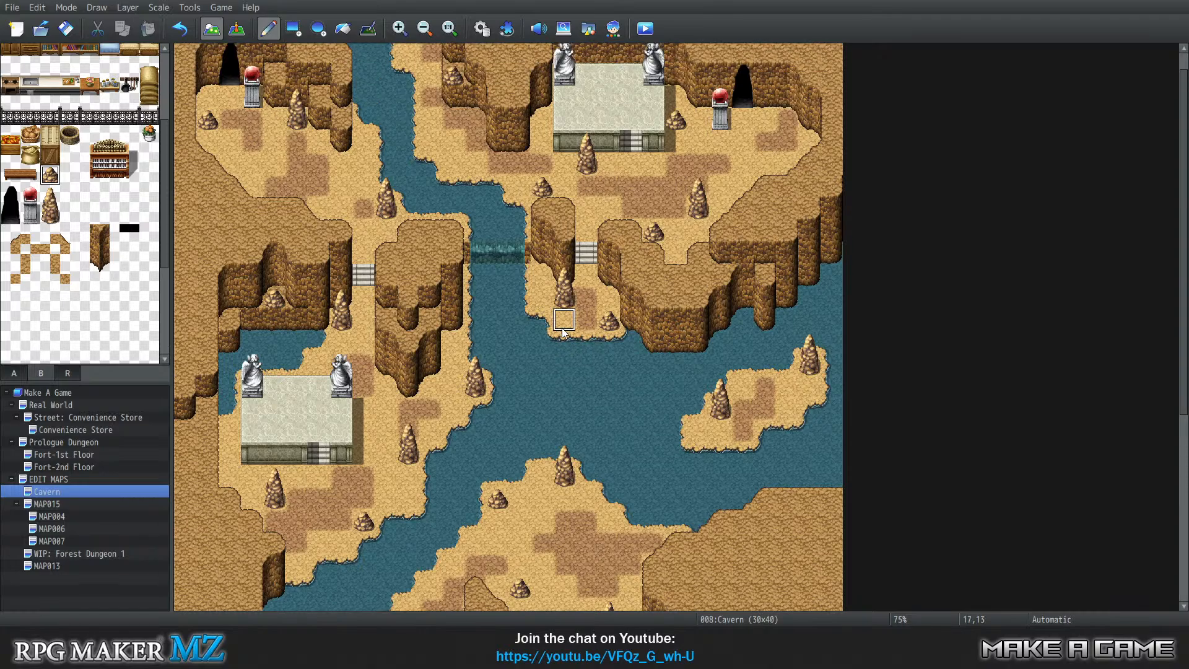
{"action": "scroll", "coordinate": [563, 331], "scroll_direction": "up", "scroll_amount": 2}
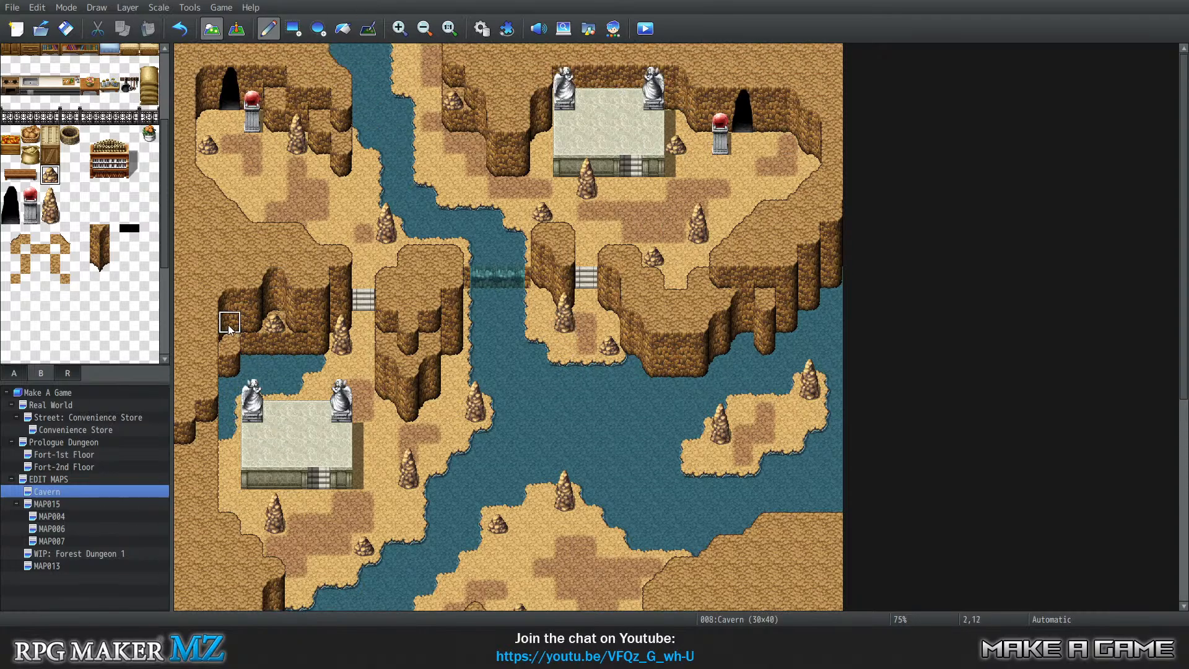
{"action": "scroll", "coordinate": [581, 388], "scroll_direction": "down", "scroll_amount": 3}
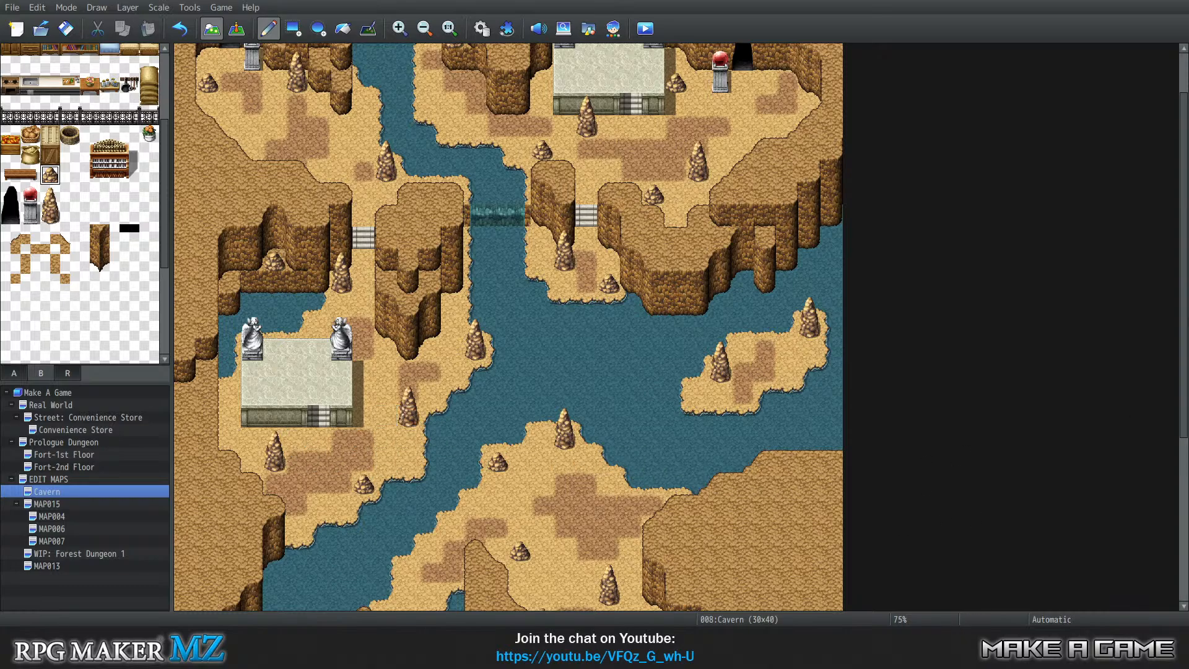
{"action": "scroll", "coordinate": [796, 325], "scroll_direction": "down", "scroll_amount": 1}
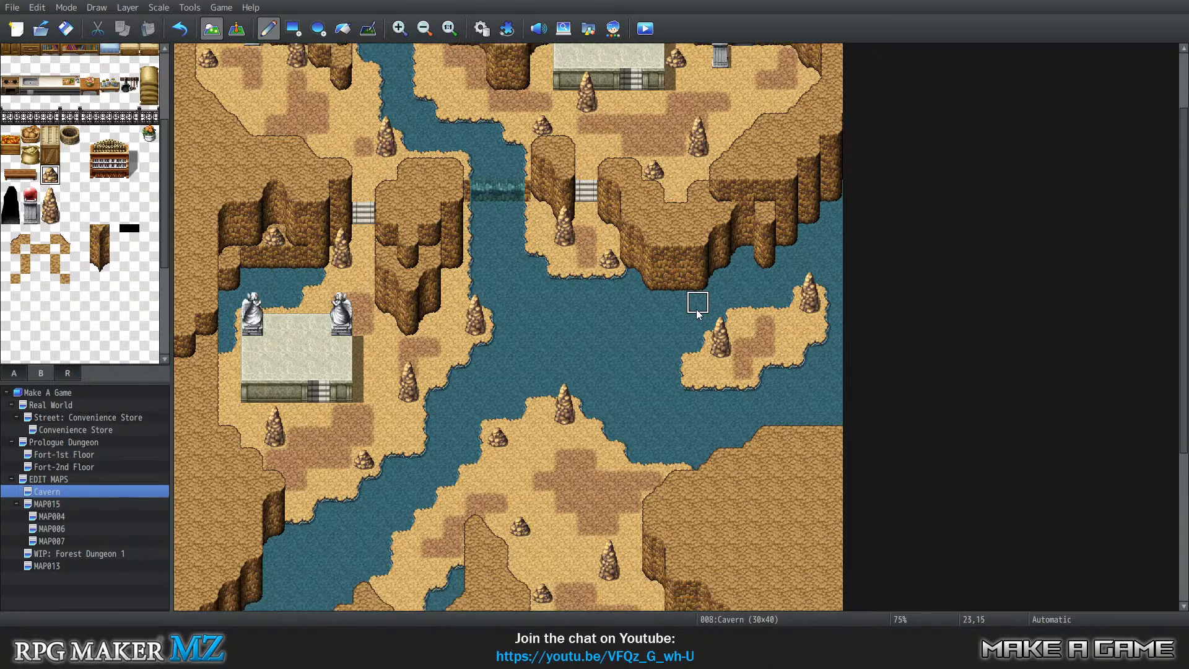
{"action": "scroll", "coordinate": [697, 313], "scroll_direction": "down", "scroll_amount": 10}
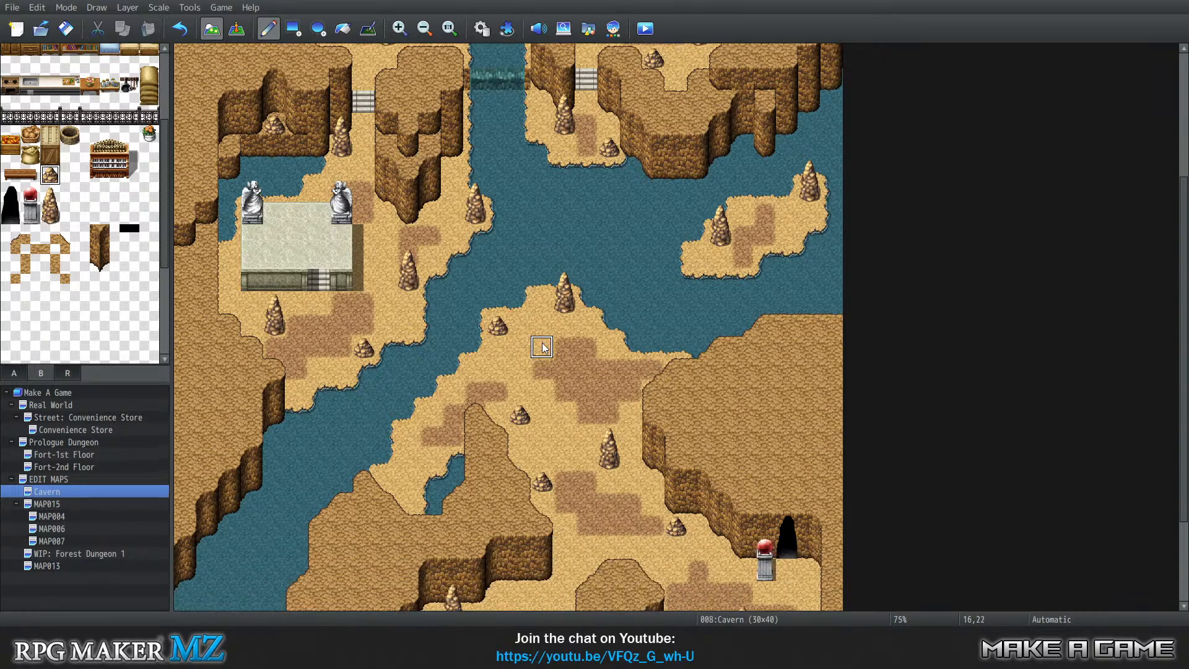
{"action": "scroll", "coordinate": [559, 350], "scroll_direction": "up", "scroll_amount": 1}
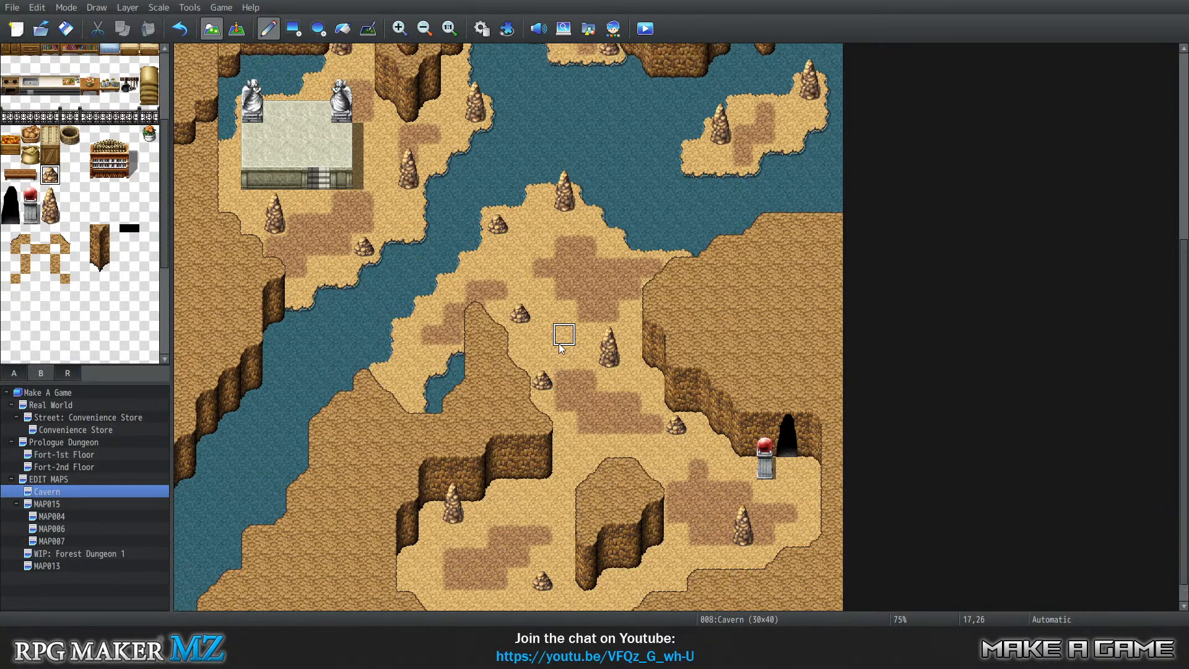
{"action": "scroll", "coordinate": [561, 348], "scroll_direction": "up", "scroll_amount": 5}
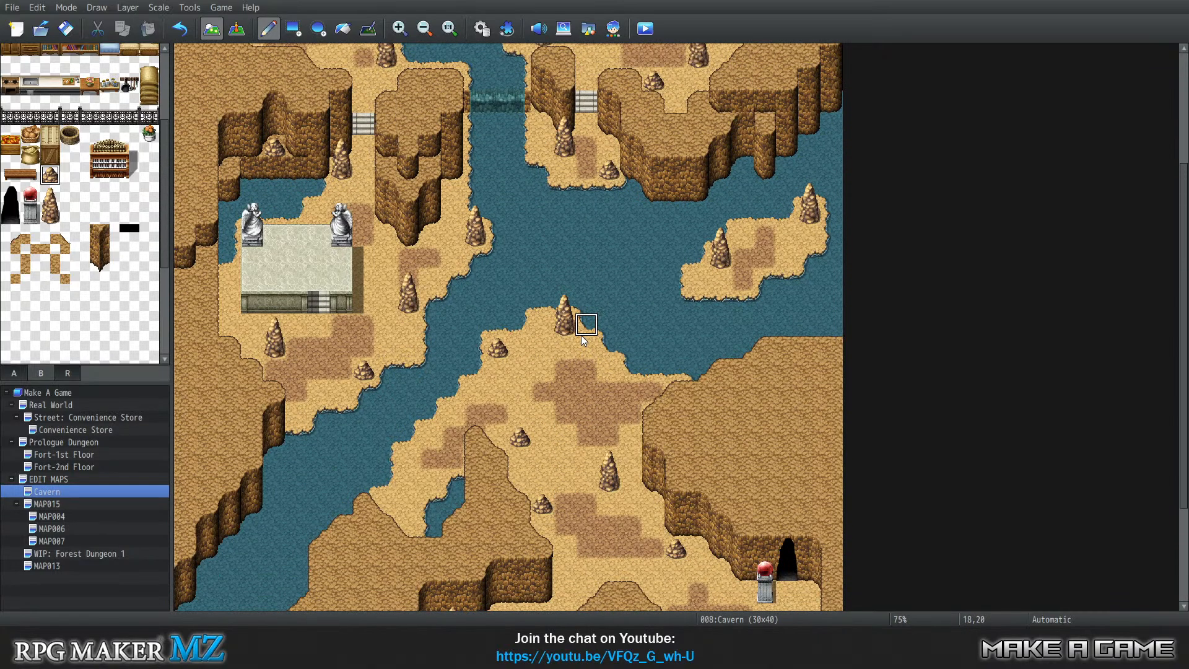
{"action": "scroll", "coordinate": [582, 336], "scroll_direction": "up", "scroll_amount": 7}
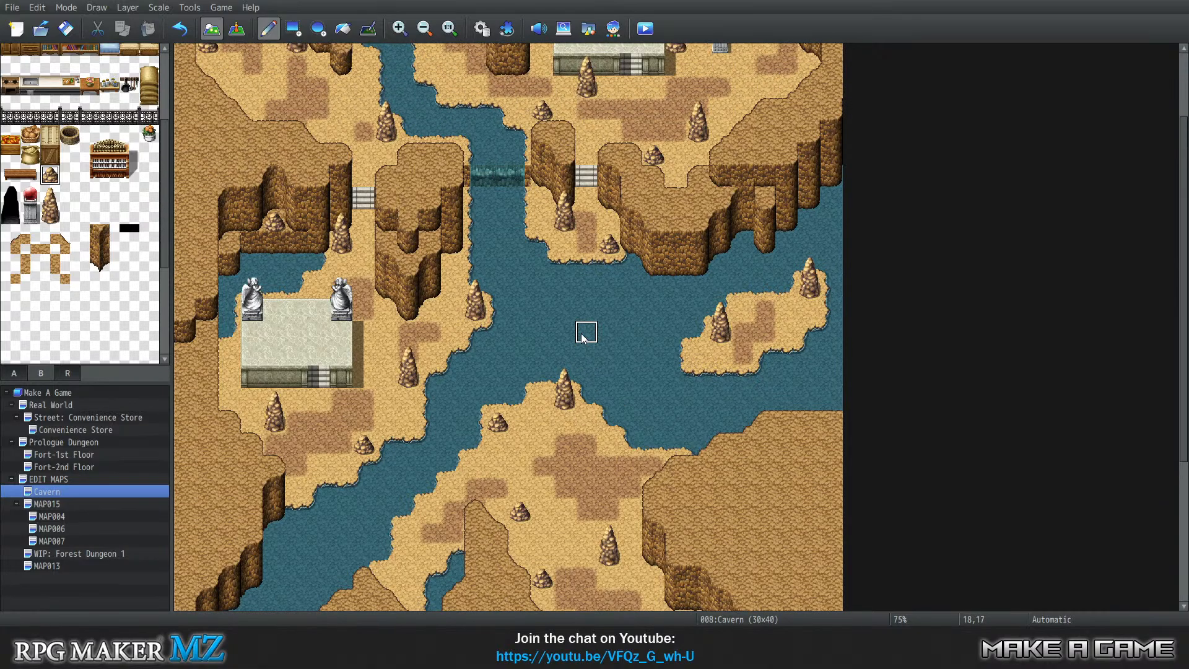
{"action": "scroll", "coordinate": [512, 342], "scroll_direction": "down", "scroll_amount": 13}
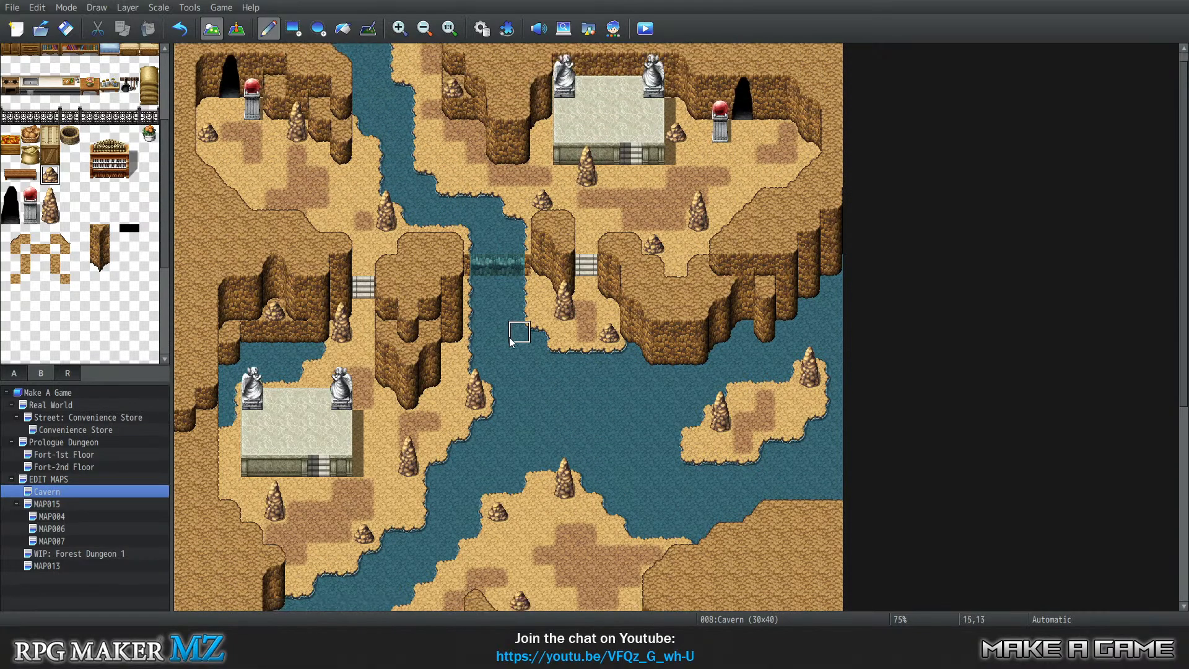
{"action": "scroll", "coordinate": [511, 342], "scroll_direction": "down", "scroll_amount": 1}
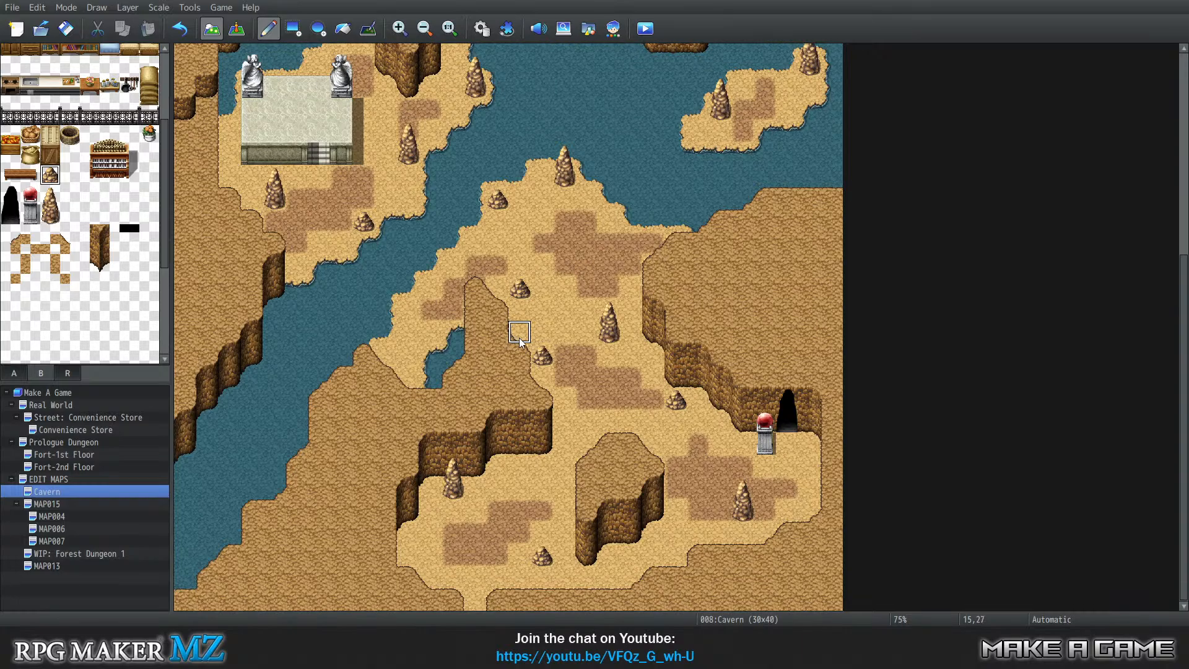
Switch to the web browser and read the introduction and usage terms of the RPG Maker forum thread on tileset addons and fixes.
{"action": "left_click", "coordinate": [587, 398]}
{"action": "key", "text": "alt+Tab"}
{"action": "scroll", "coordinate": [471, 229], "scroll_direction": "up", "scroll_amount": 3}
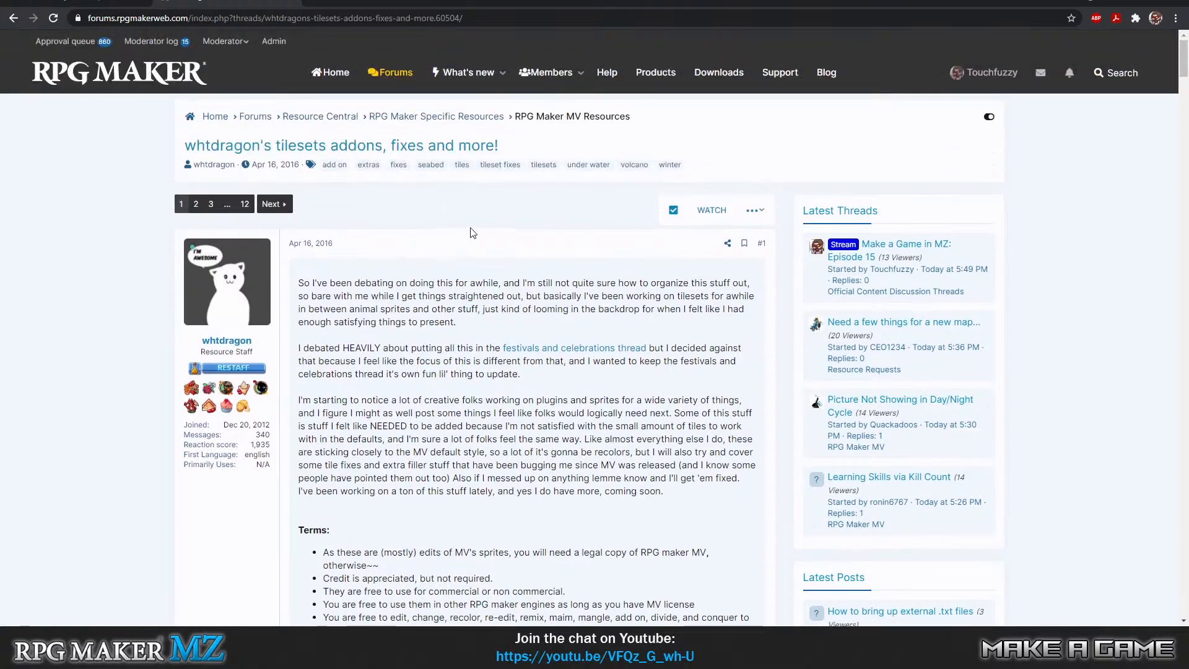
{"action": "scroll", "coordinate": [605, 263], "scroll_direction": "down", "scroll_amount": 1}
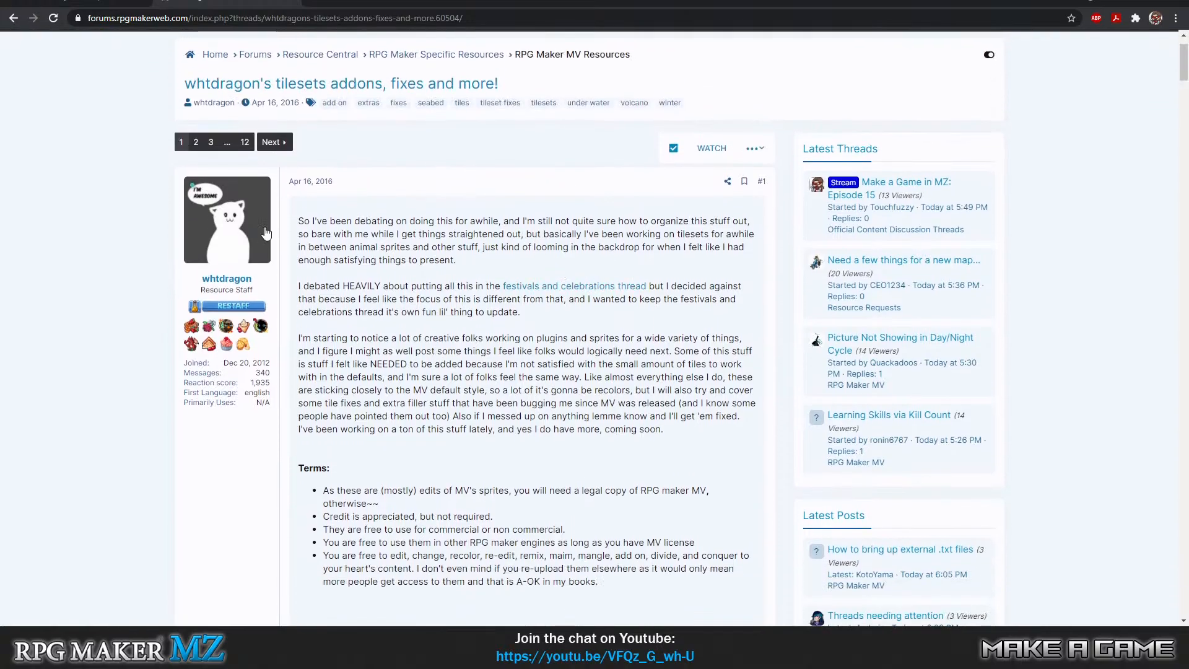
{"action": "scroll", "coordinate": [454, 282], "scroll_direction": "up", "scroll_amount": 1}
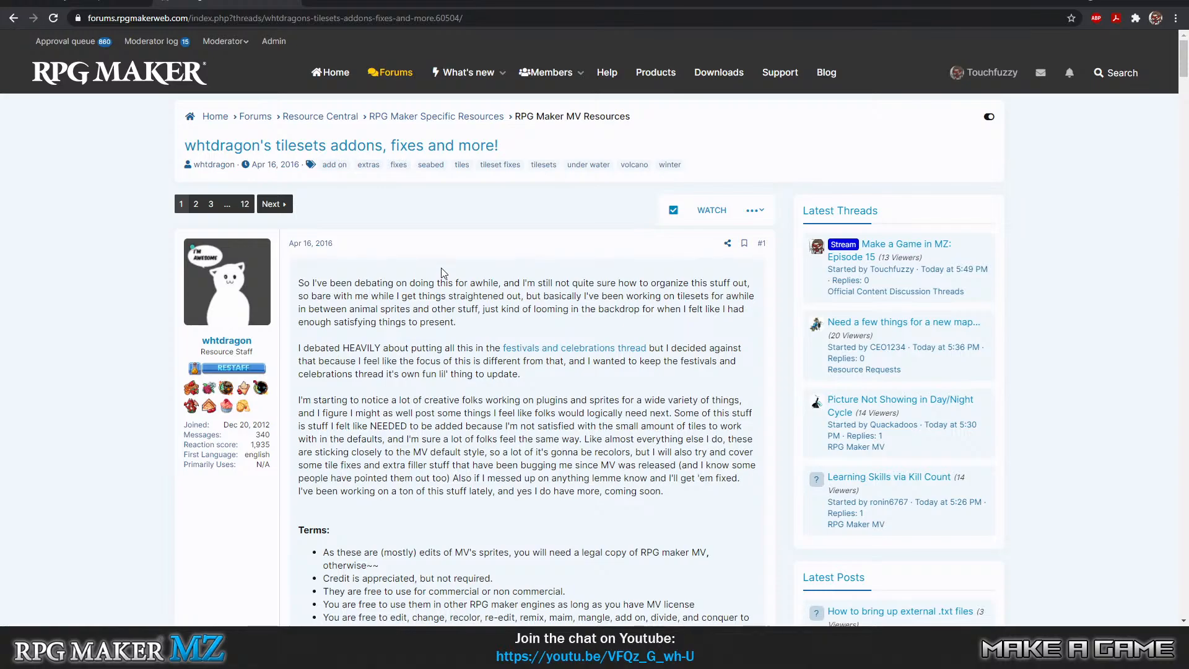
{"action": "scroll", "coordinate": [441, 268], "scroll_direction": "down", "scroll_amount": 2}
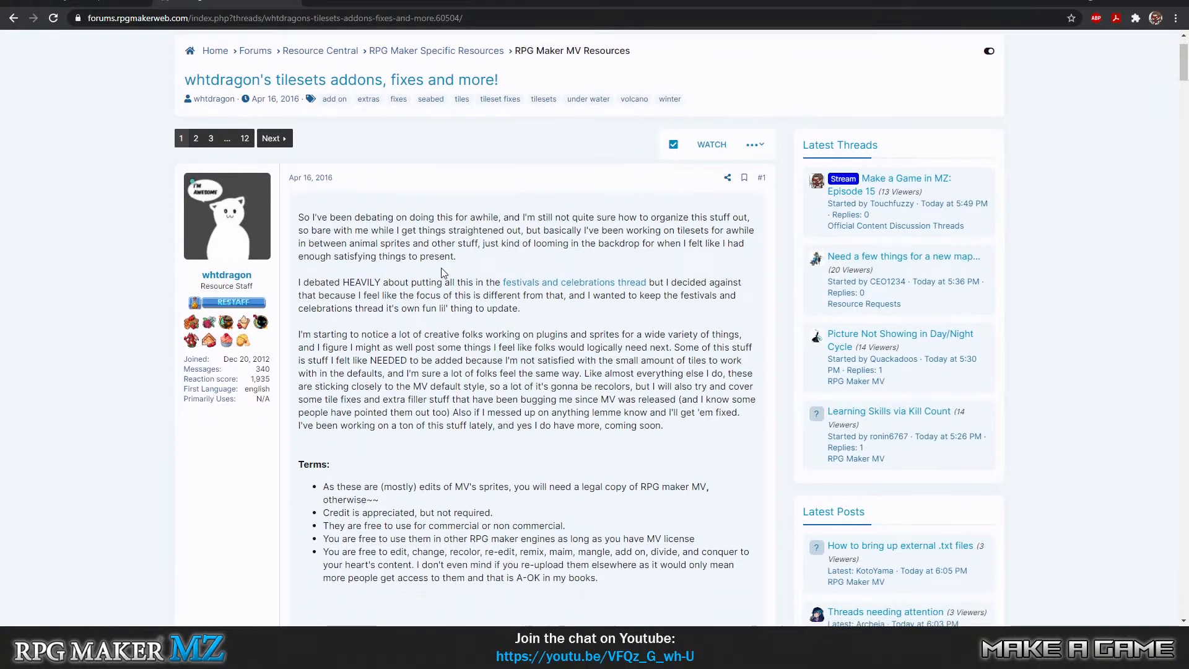
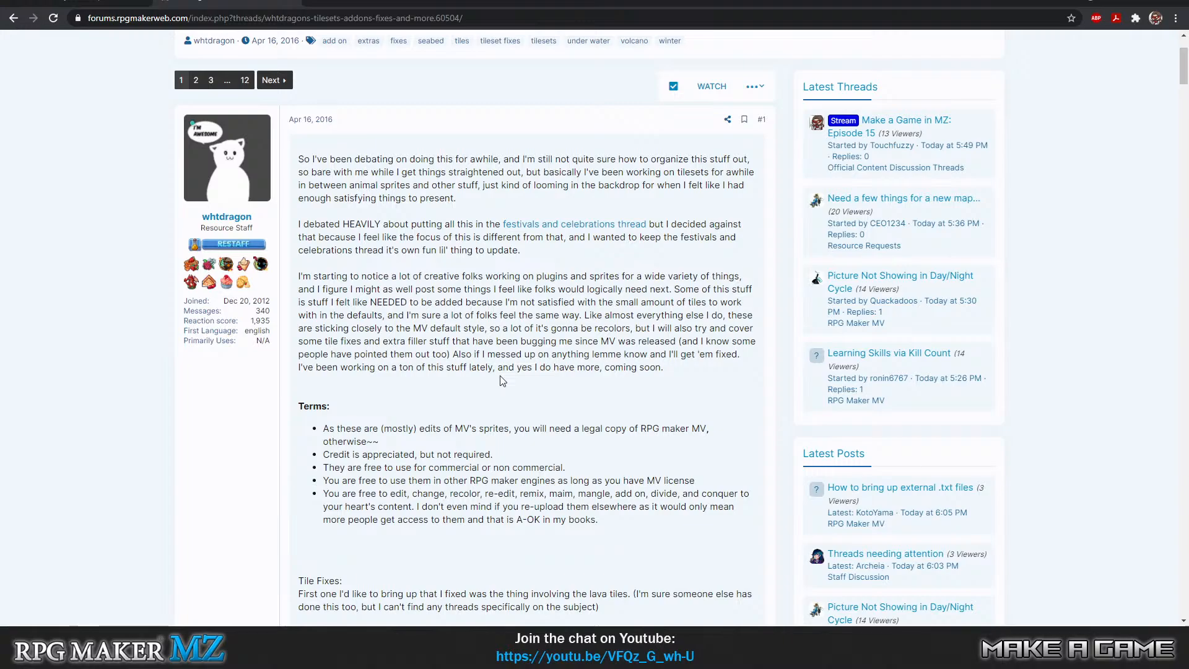
{"action": "scroll", "coordinate": [502, 380], "scroll_direction": "down", "scroll_amount": 3}
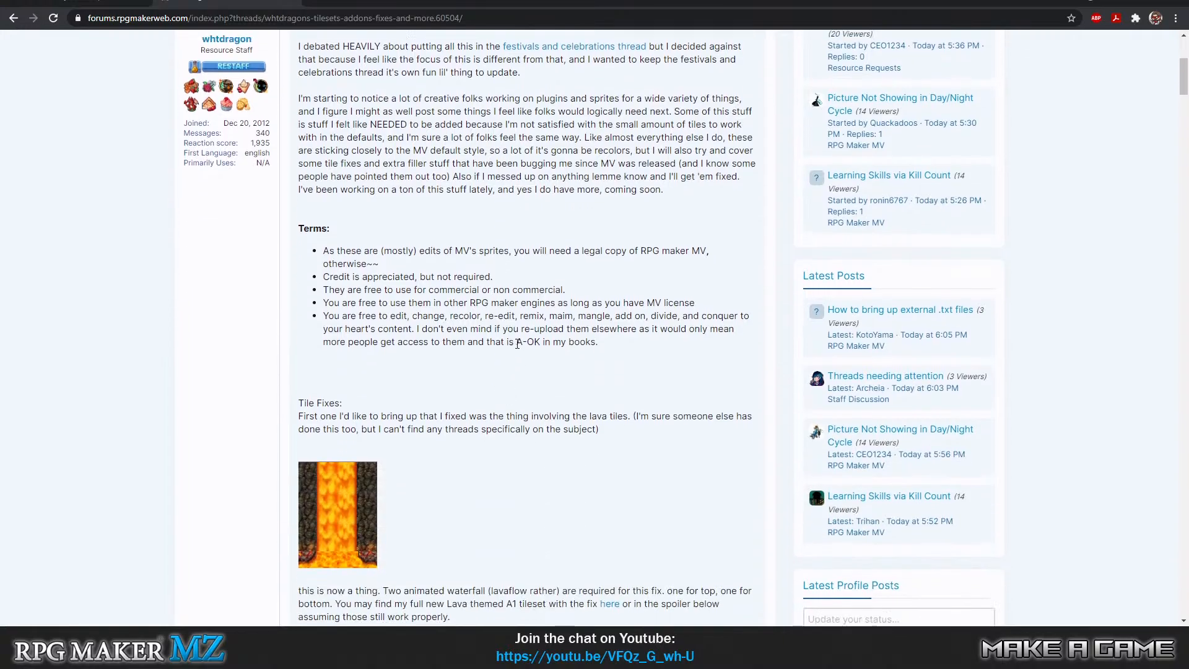
{"action": "scroll", "coordinate": [518, 344], "scroll_direction": "up", "scroll_amount": 1}
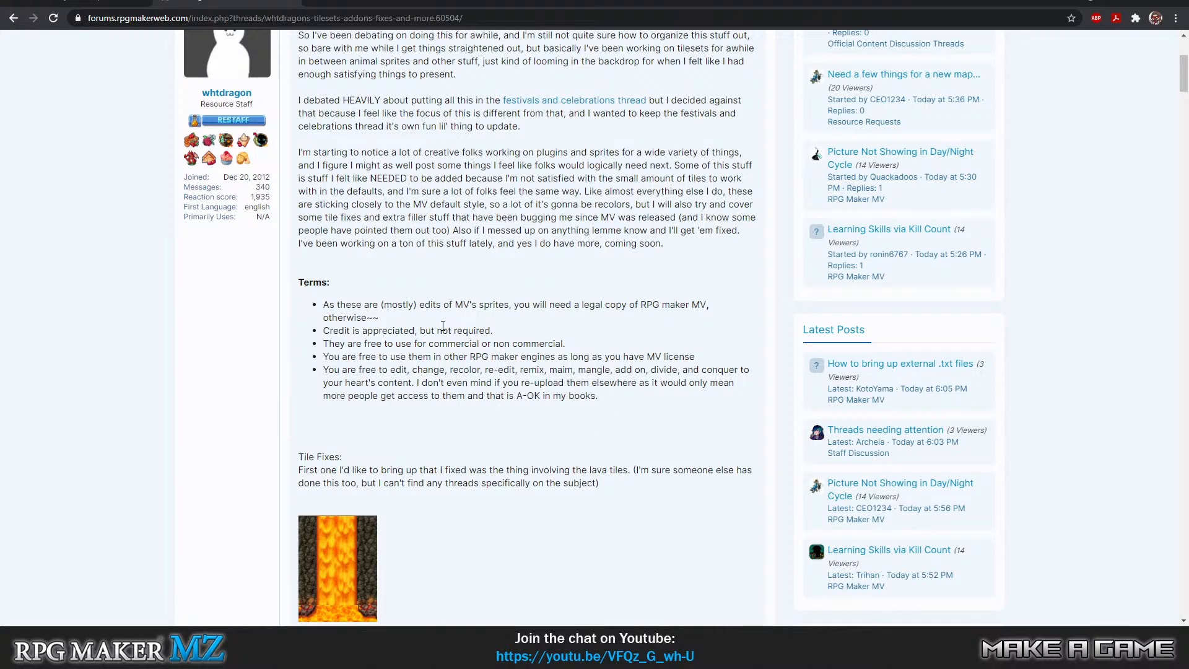
{"action": "scroll", "coordinate": [443, 326], "scroll_direction": "up", "scroll_amount": 2}
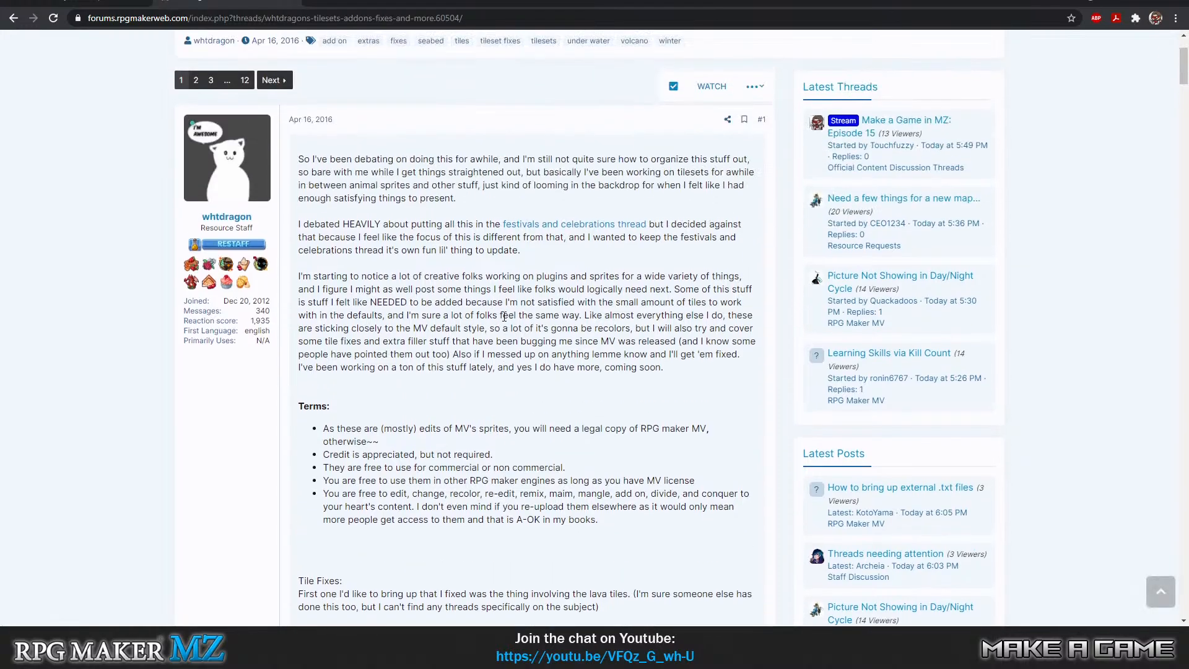
Reveal the hidden lava-themed A1 tileset in the Tile Fixes section and examine its tiles.
{"action": "scroll", "coordinate": [503, 317], "scroll_direction": "down", "scroll_amount": 6}
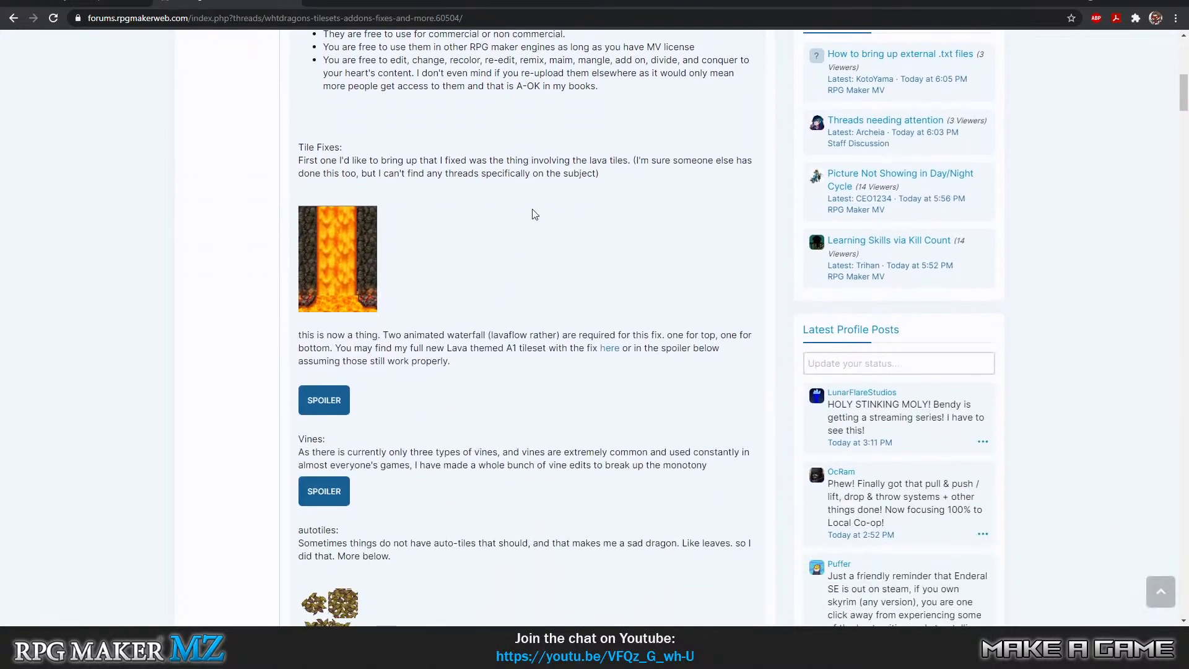
{"action": "scroll", "coordinate": [534, 214], "scroll_direction": "down", "scroll_amount": 1}
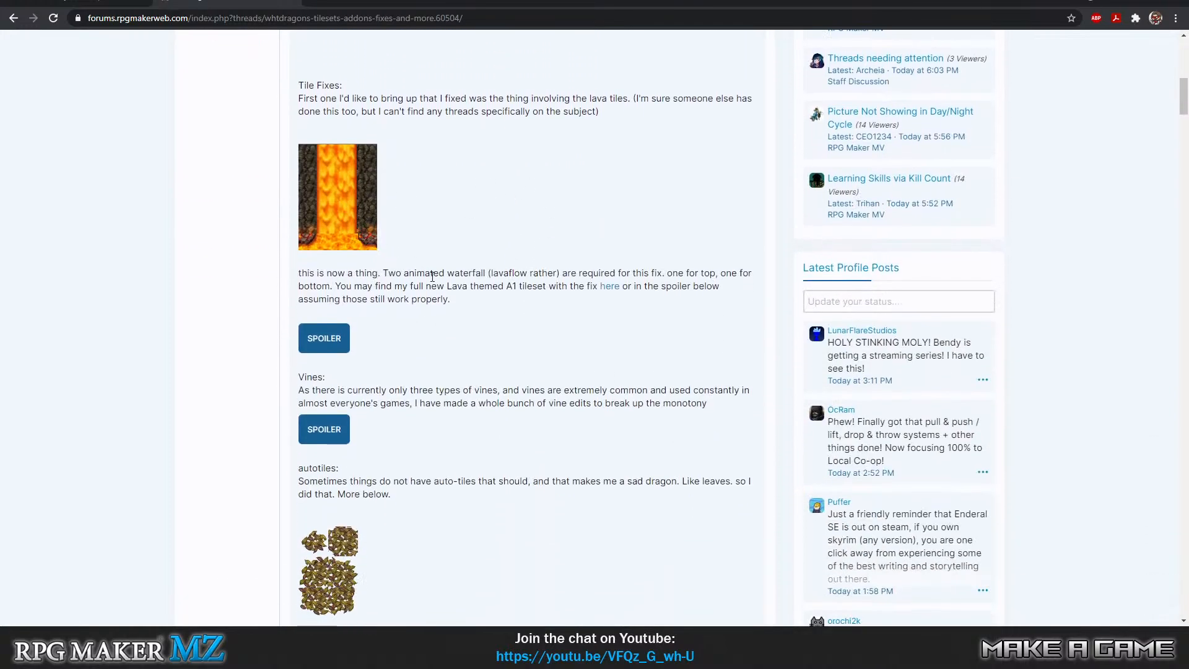
{"action": "scroll", "coordinate": [432, 276], "scroll_direction": "down", "scroll_amount": 2}
{"action": "left_click", "coordinate": [332, 227]}
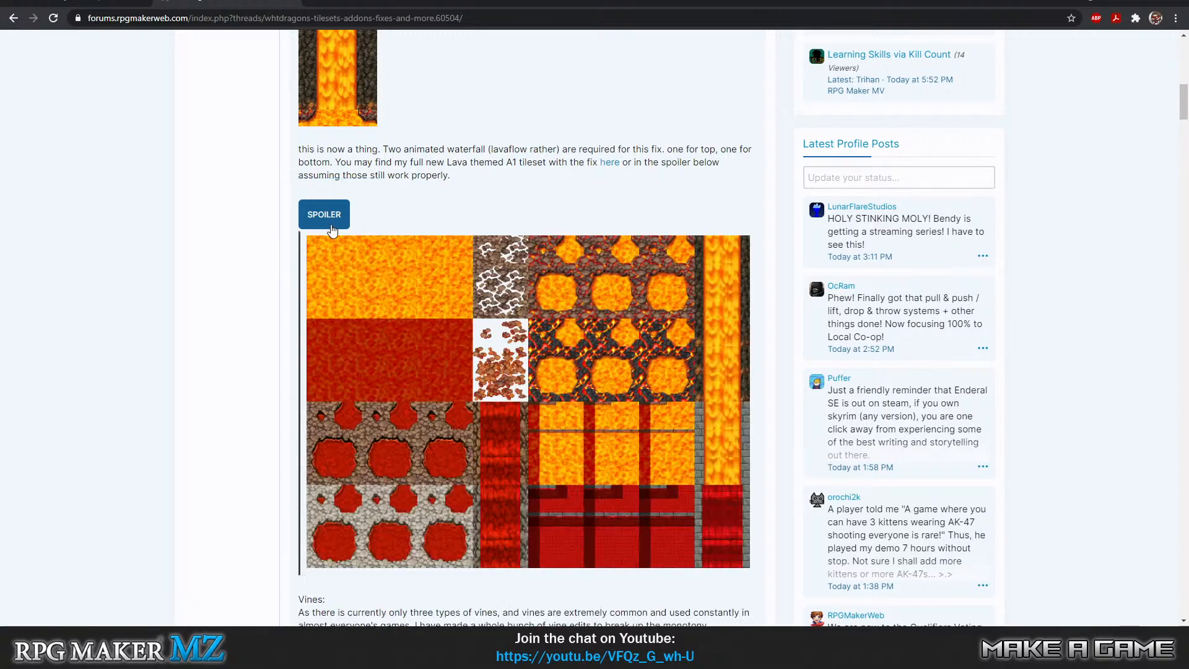
{"action": "scroll", "coordinate": [314, 274], "scroll_direction": "down", "scroll_amount": 2}
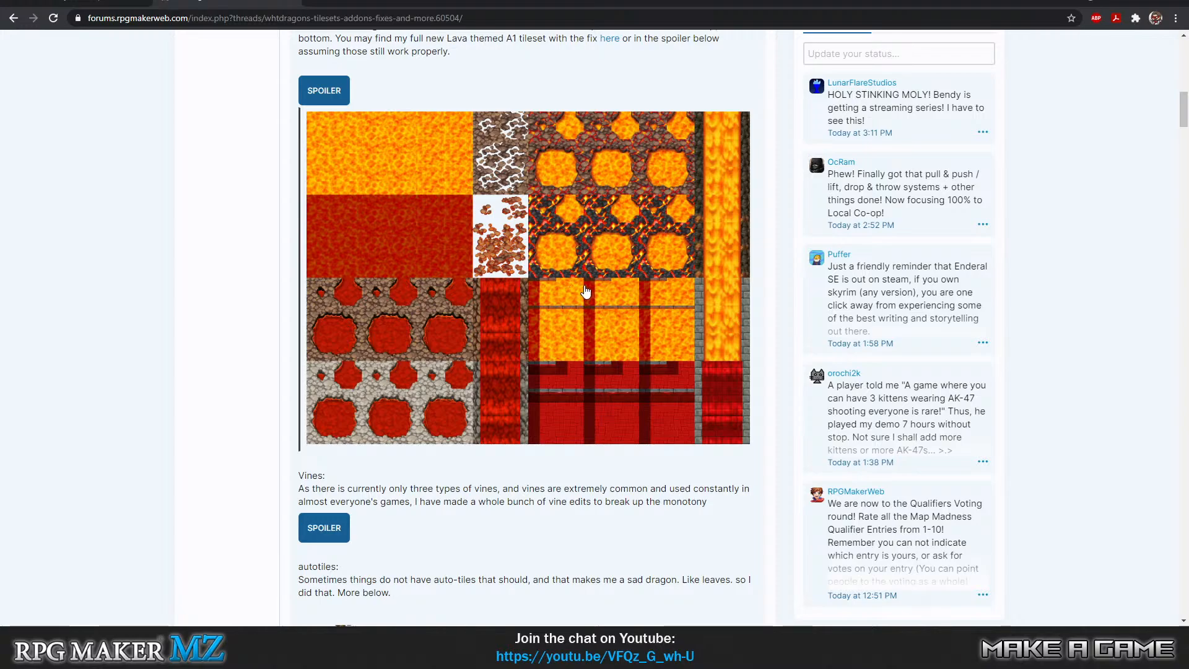
{"action": "scroll", "coordinate": [586, 291], "scroll_direction": "down", "scroll_amount": 2}
{"action": "scroll", "coordinate": [586, 291], "scroll_direction": "up", "scroll_amount": 3}
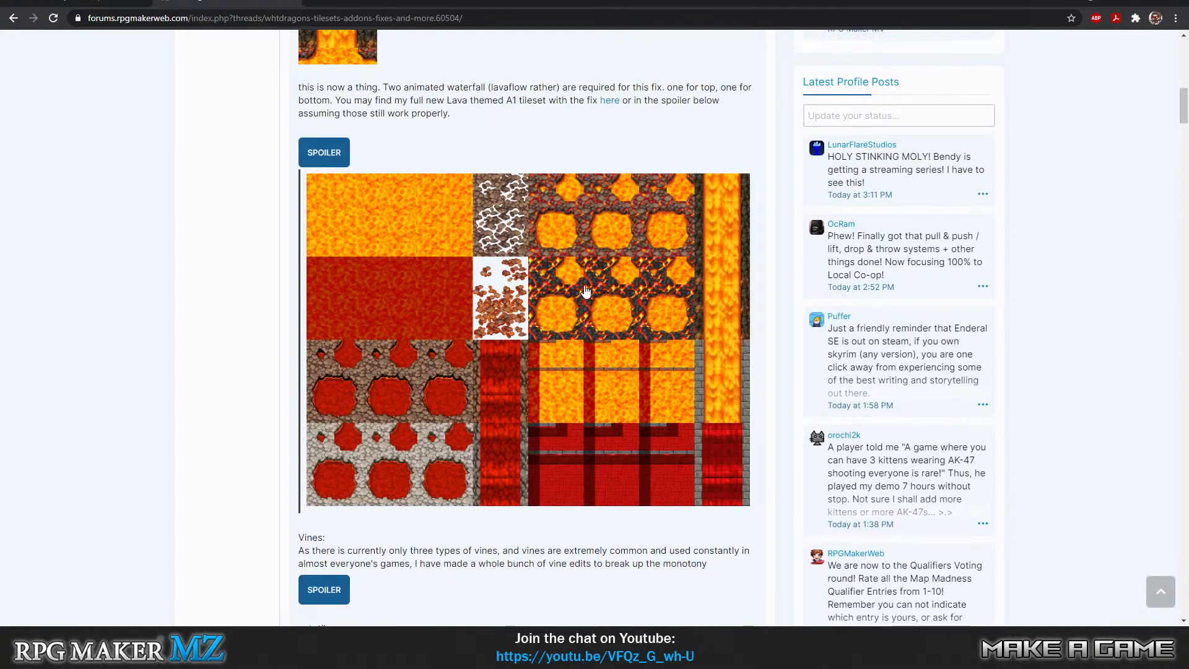
{"action": "scroll", "coordinate": [586, 291], "scroll_direction": "down", "scroll_amount": 3}
{"action": "scroll", "coordinate": [586, 291], "scroll_direction": "down", "scroll_amount": 1}
{"action": "scroll", "coordinate": [536, 134], "scroll_direction": "up", "scroll_amount": 3}
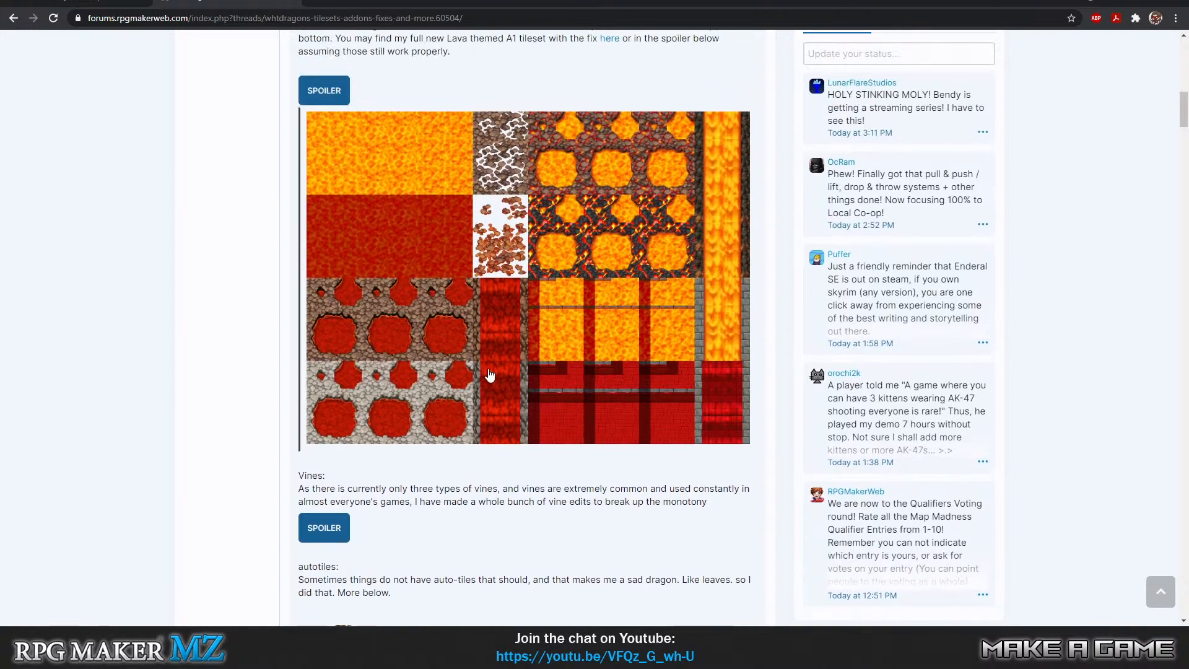
Reveal the hidden images in the Vines section and look through the recolored vine variants.
{"action": "scroll", "coordinate": [624, 282], "scroll_direction": "down", "scroll_amount": 2}
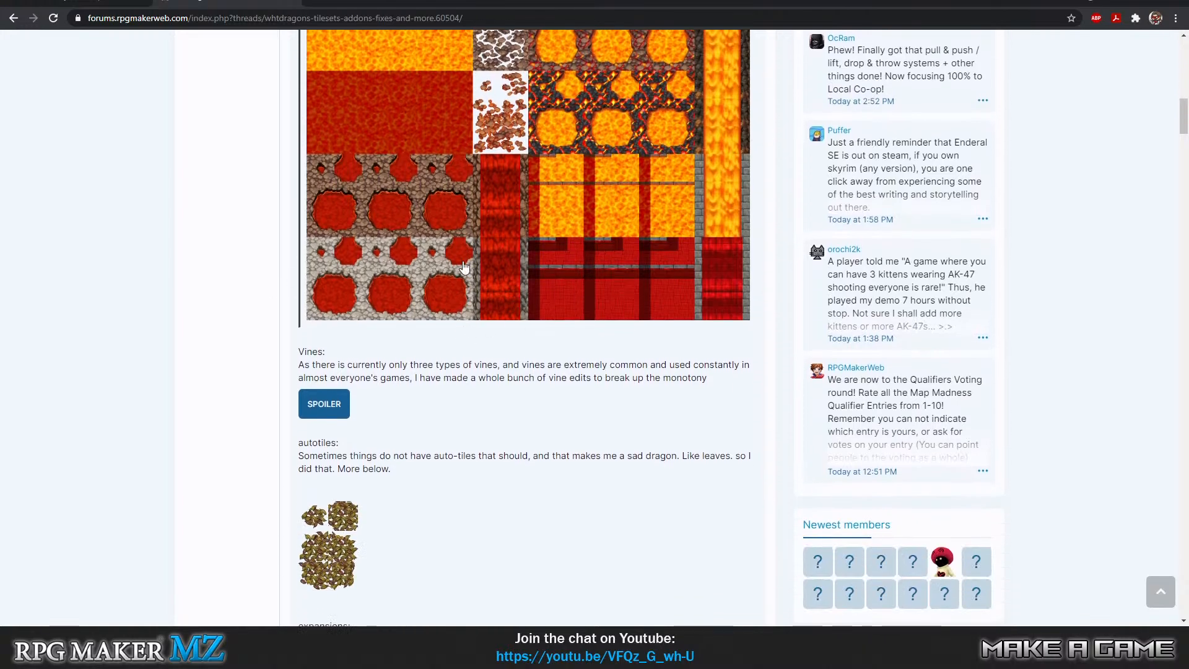
{"action": "scroll", "coordinate": [476, 363], "scroll_direction": "down", "scroll_amount": 1}
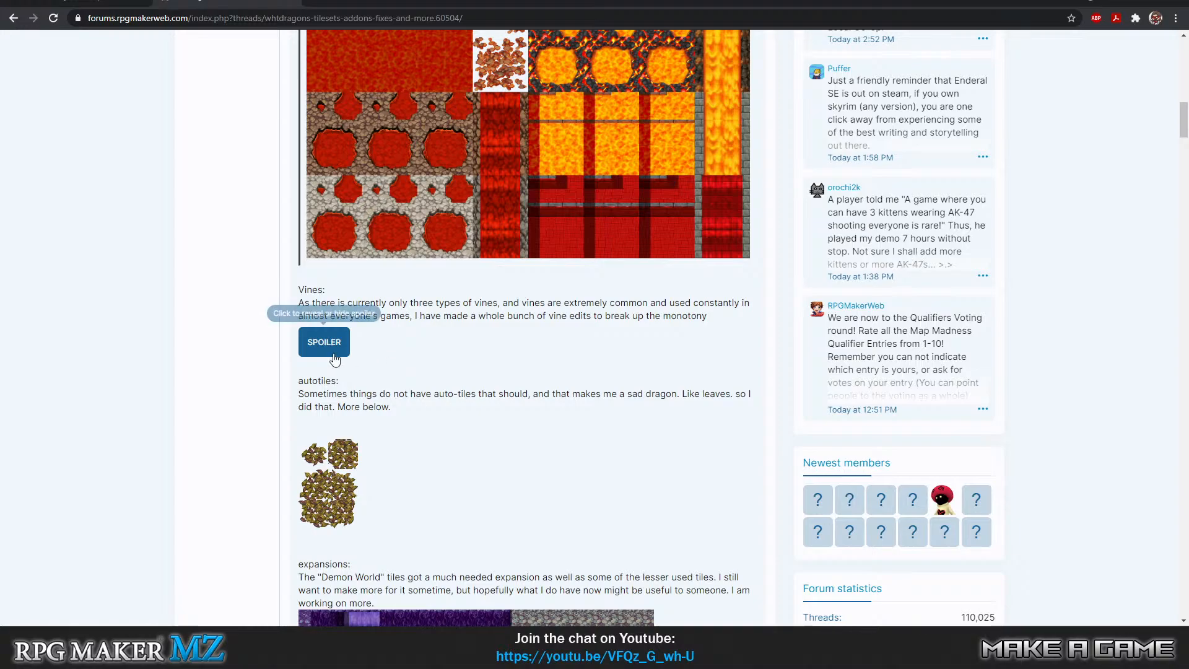
{"action": "left_click", "coordinate": [335, 359]}
{"action": "scroll", "coordinate": [522, 337], "scroll_direction": "down", "scroll_amount": 5}
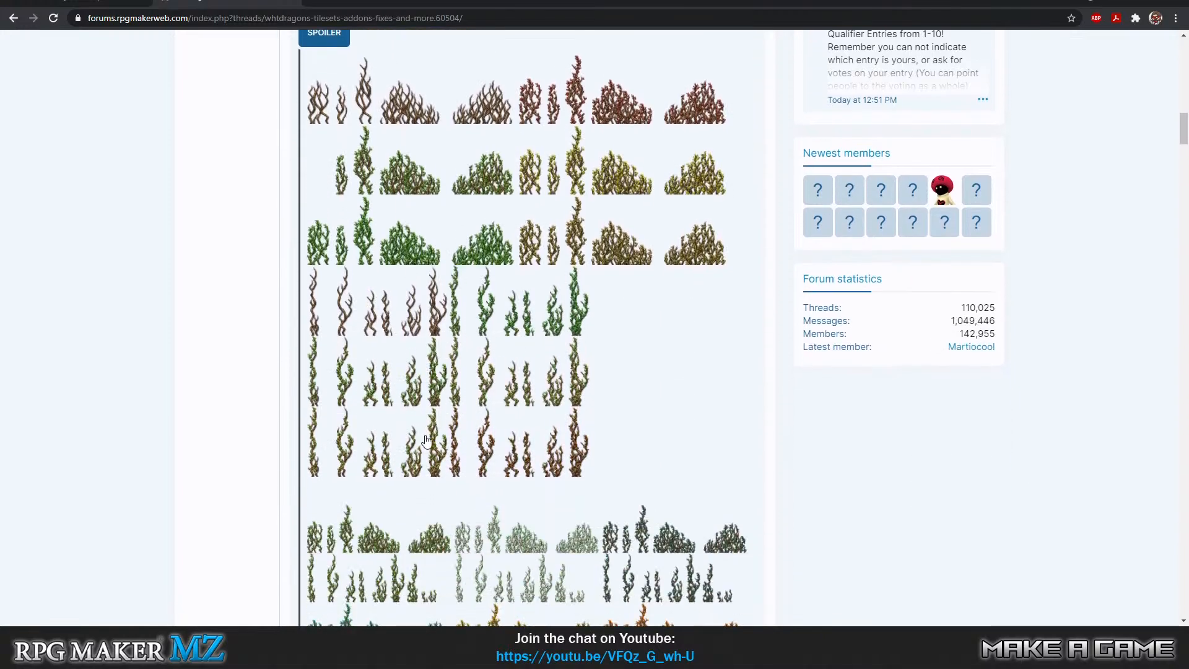
{"action": "scroll", "coordinate": [426, 440], "scroll_direction": "down", "scroll_amount": 5}
{"action": "scroll", "coordinate": [443, 398], "scroll_direction": "down", "scroll_amount": 3}
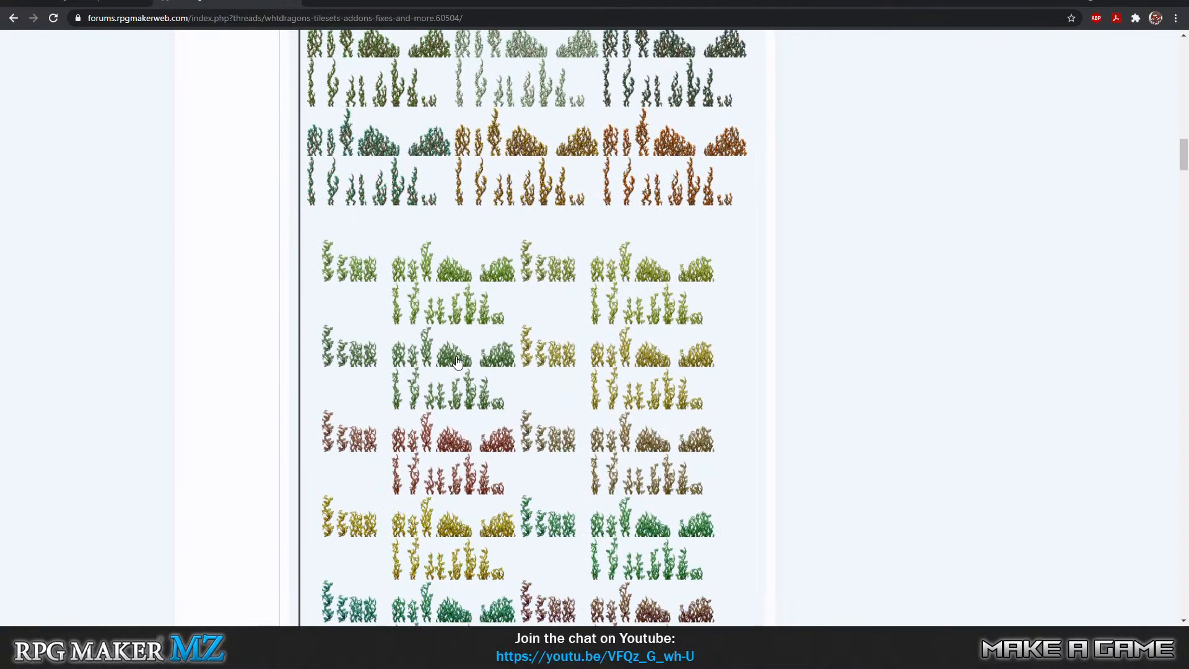
Examine the autotiles and "Demon World" expansion samples, and reveal the hidden side stairs tiles to view them.
{"action": "scroll", "coordinate": [457, 362], "scroll_direction": "down", "scroll_amount": 10}
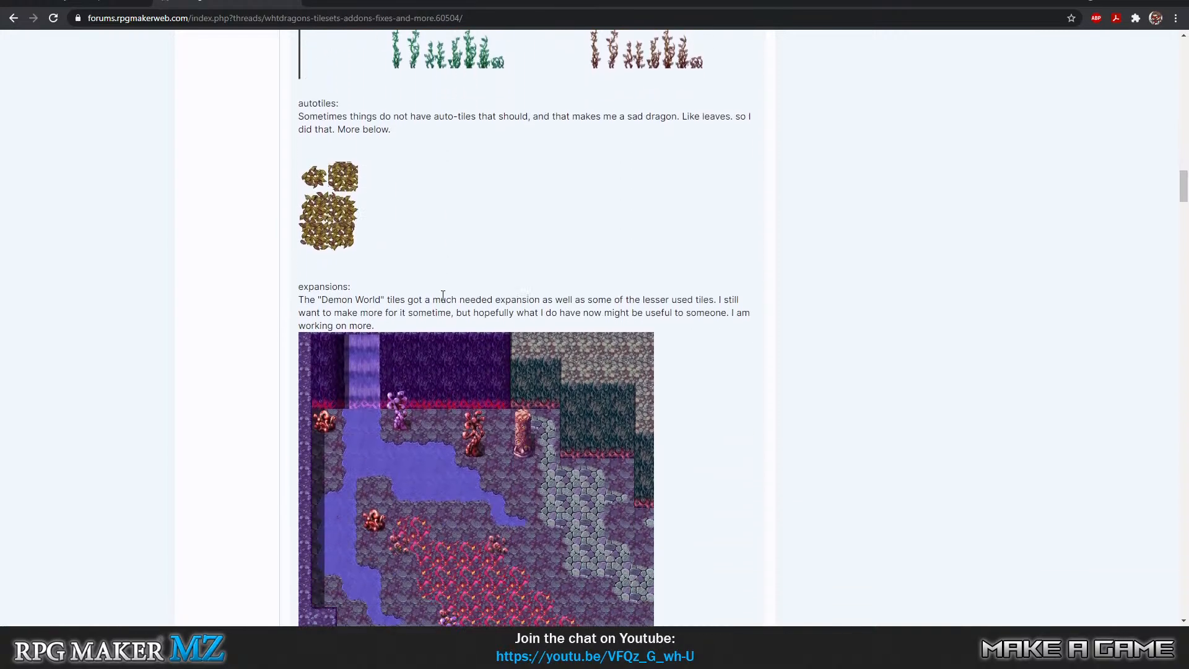
{"action": "scroll", "coordinate": [446, 296], "scroll_direction": "down", "scroll_amount": 2}
{"action": "scroll", "coordinate": [392, 251], "scroll_direction": "up", "scroll_amount": 1}
{"action": "scroll", "coordinate": [372, 195], "scroll_direction": "up", "scroll_amount": 2}
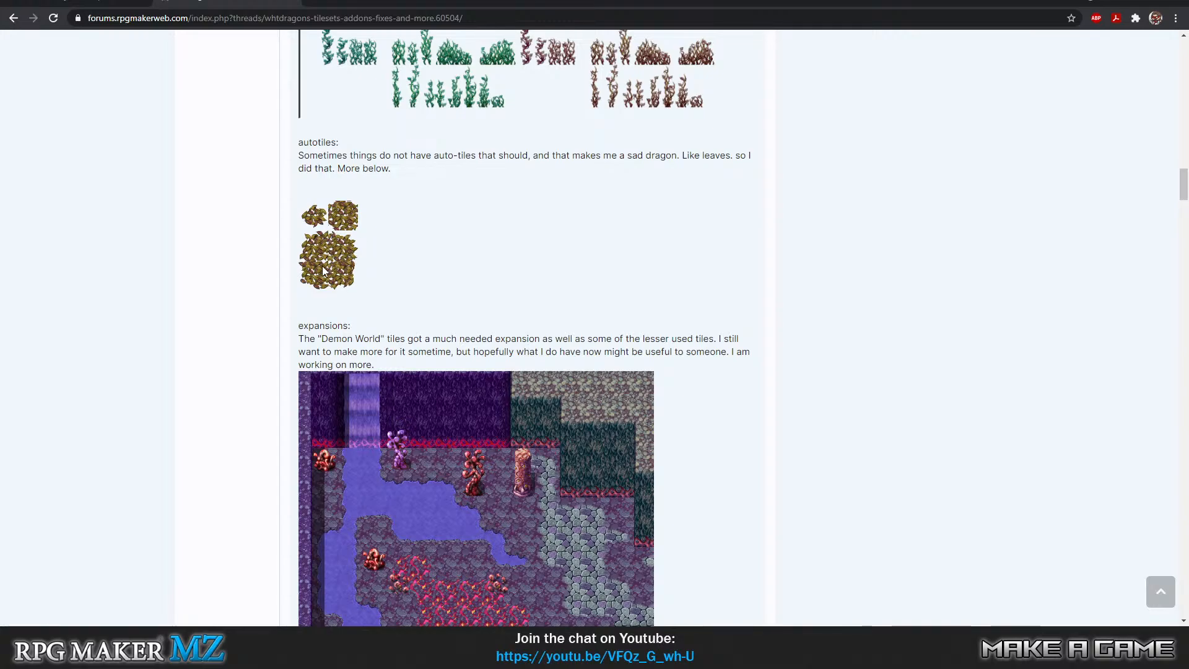
{"action": "scroll", "coordinate": [476, 265], "scroll_direction": "down", "scroll_amount": 7}
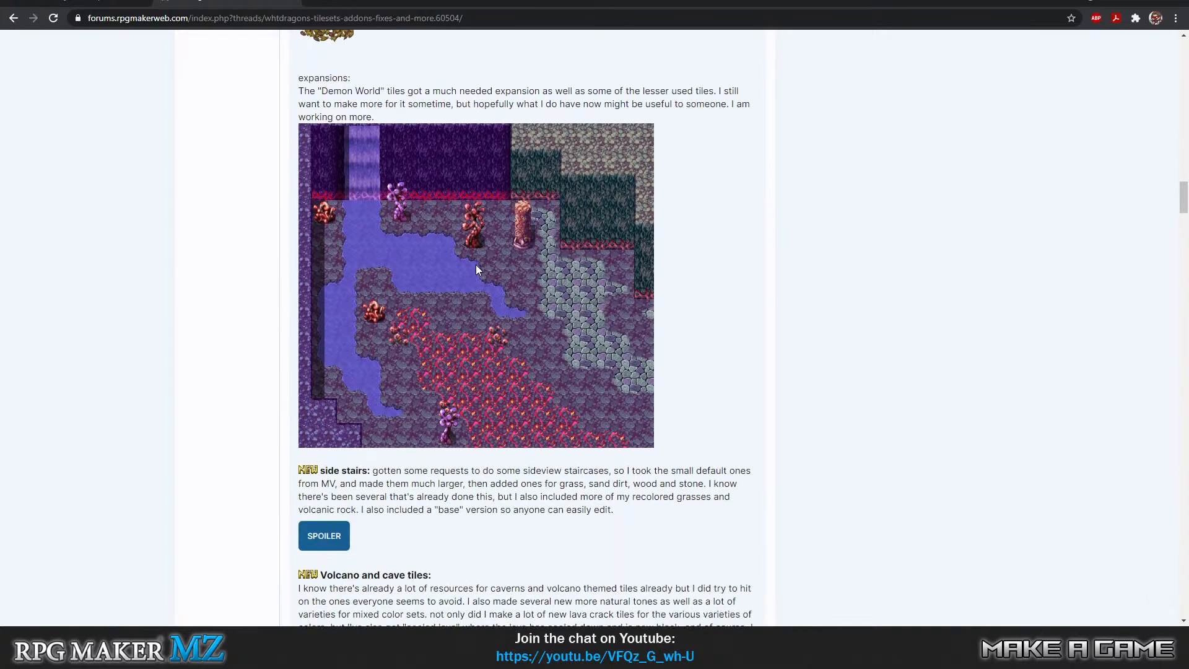
{"action": "left_click", "coordinate": [324, 351]}
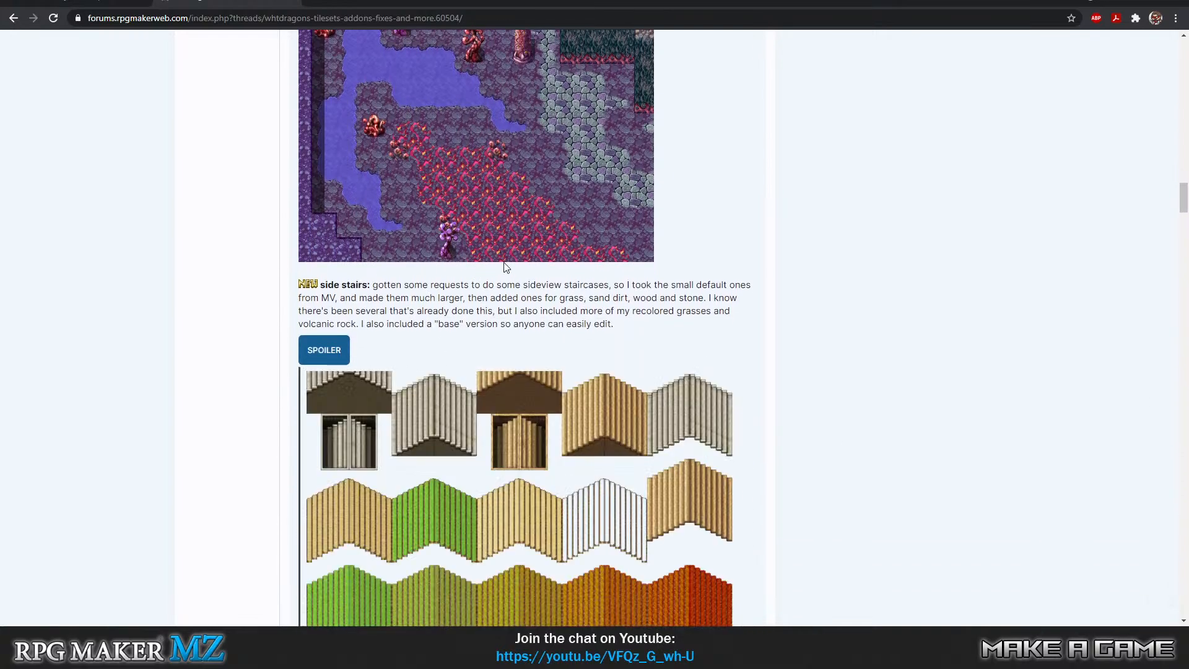
{"action": "scroll", "coordinate": [506, 269], "scroll_direction": "up", "scroll_amount": 3}
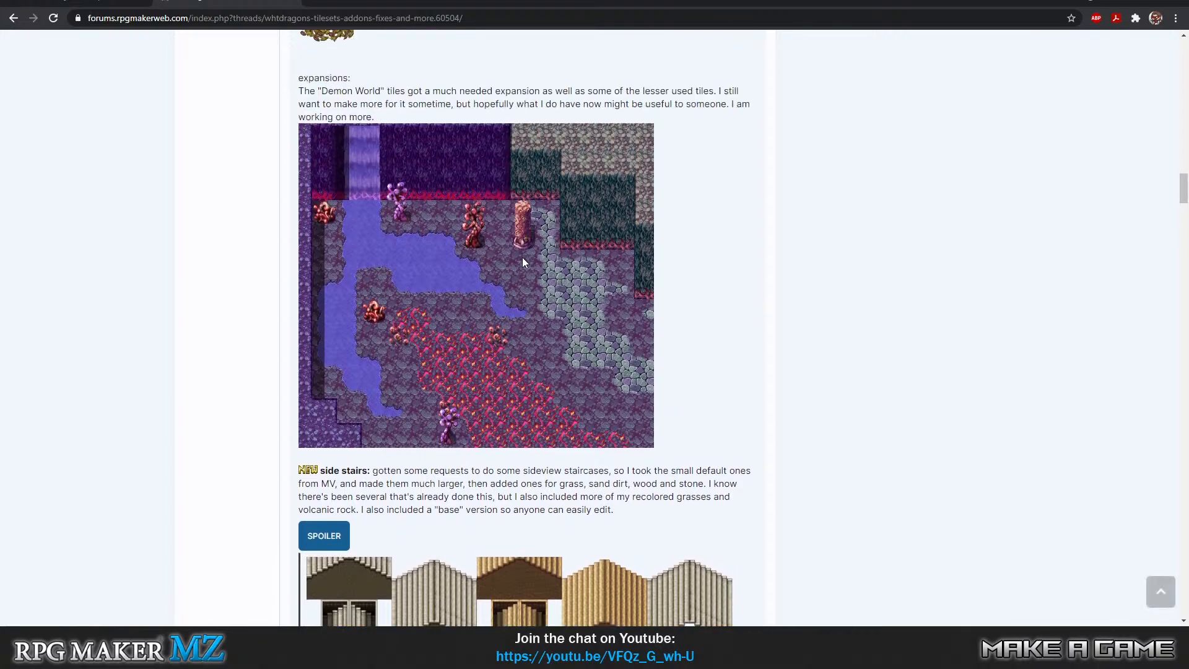
{"action": "scroll", "coordinate": [523, 262], "scroll_direction": "down", "scroll_amount": 5}
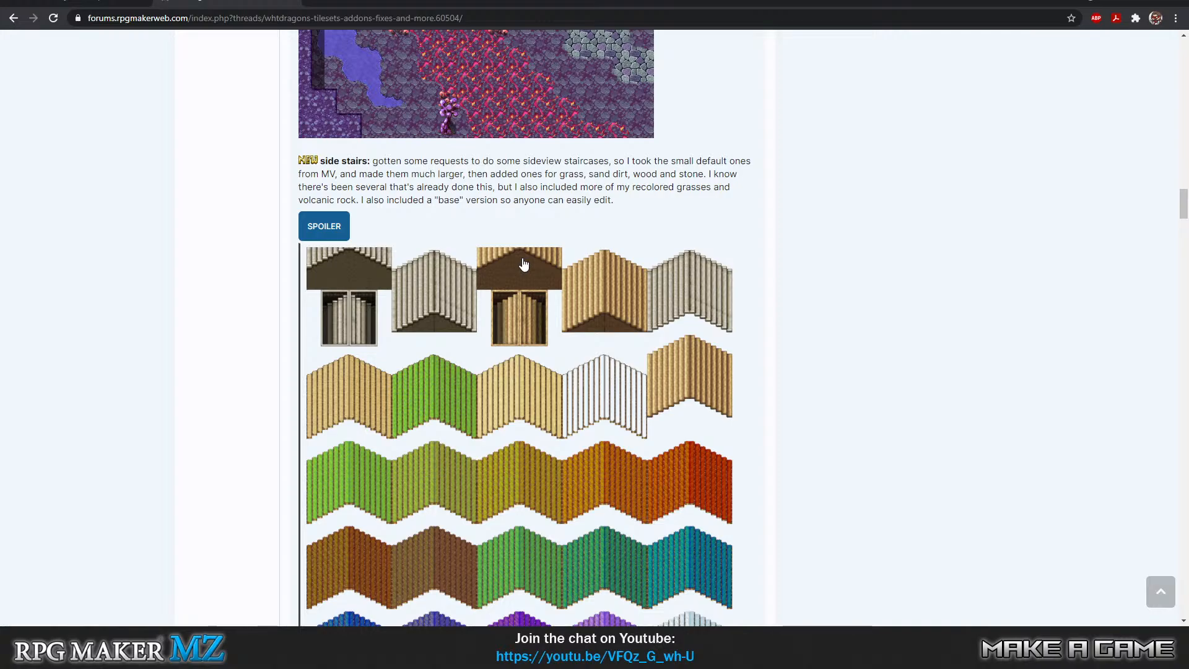
Look through the recolored side stairs tiles down to the end of that section.
{"action": "scroll", "coordinate": [523, 264], "scroll_direction": "down", "scroll_amount": 3}
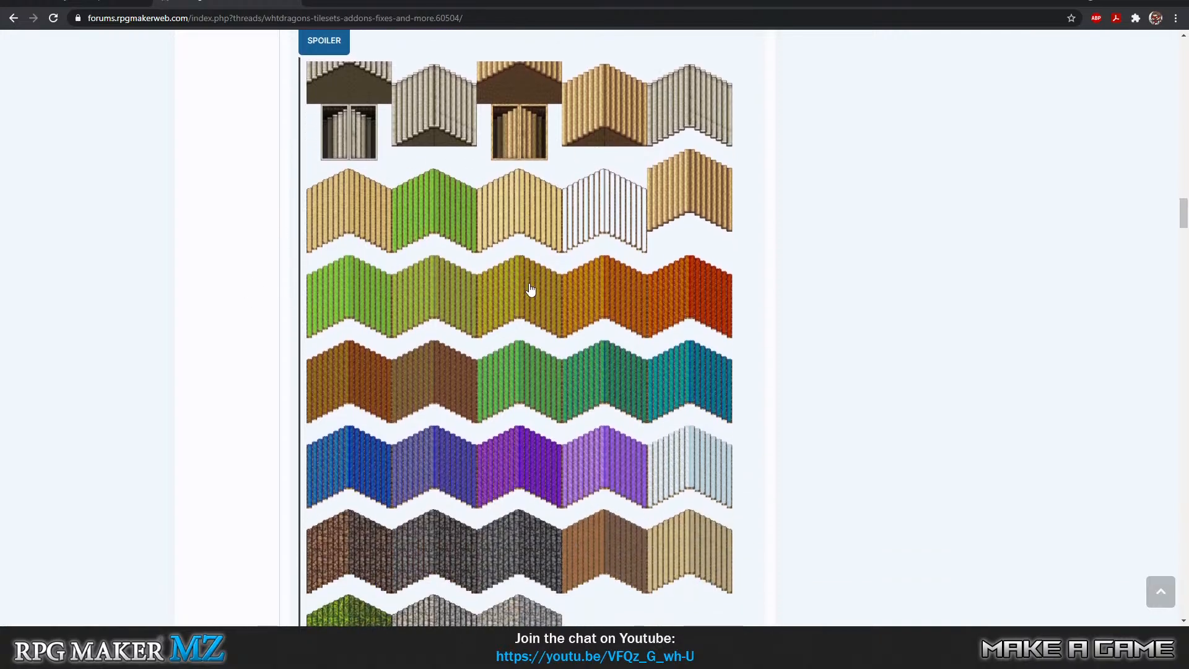
{"action": "scroll", "coordinate": [531, 290], "scroll_direction": "down", "scroll_amount": 3}
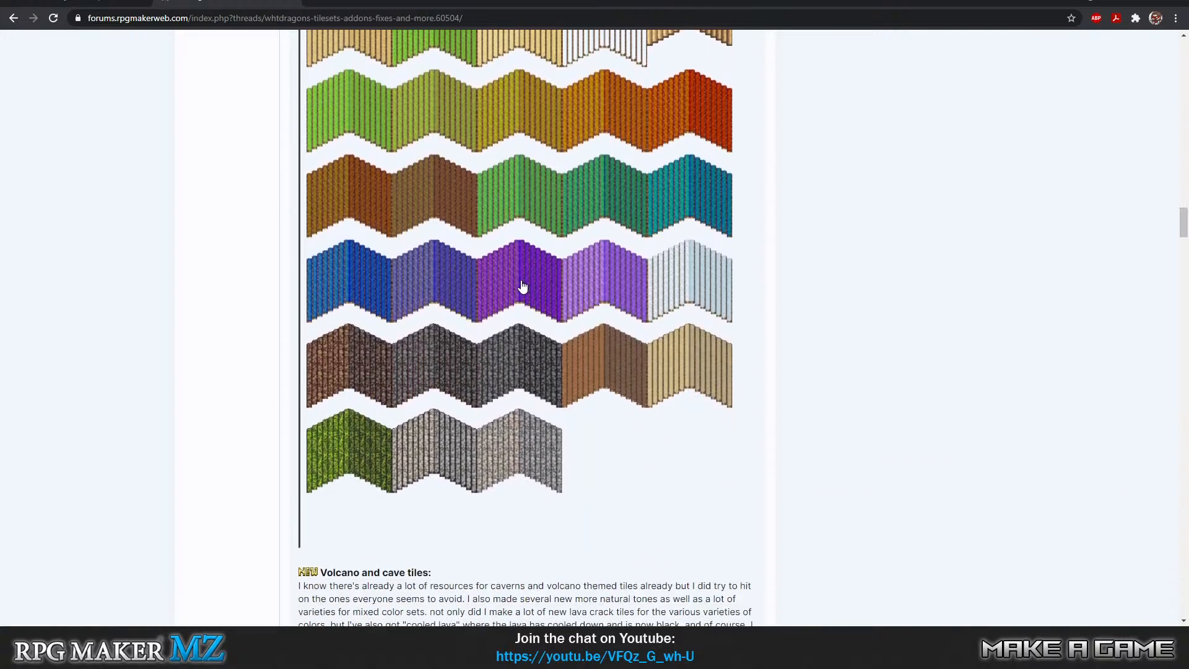
{"action": "scroll", "coordinate": [524, 286], "scroll_direction": "down", "scroll_amount": 5}
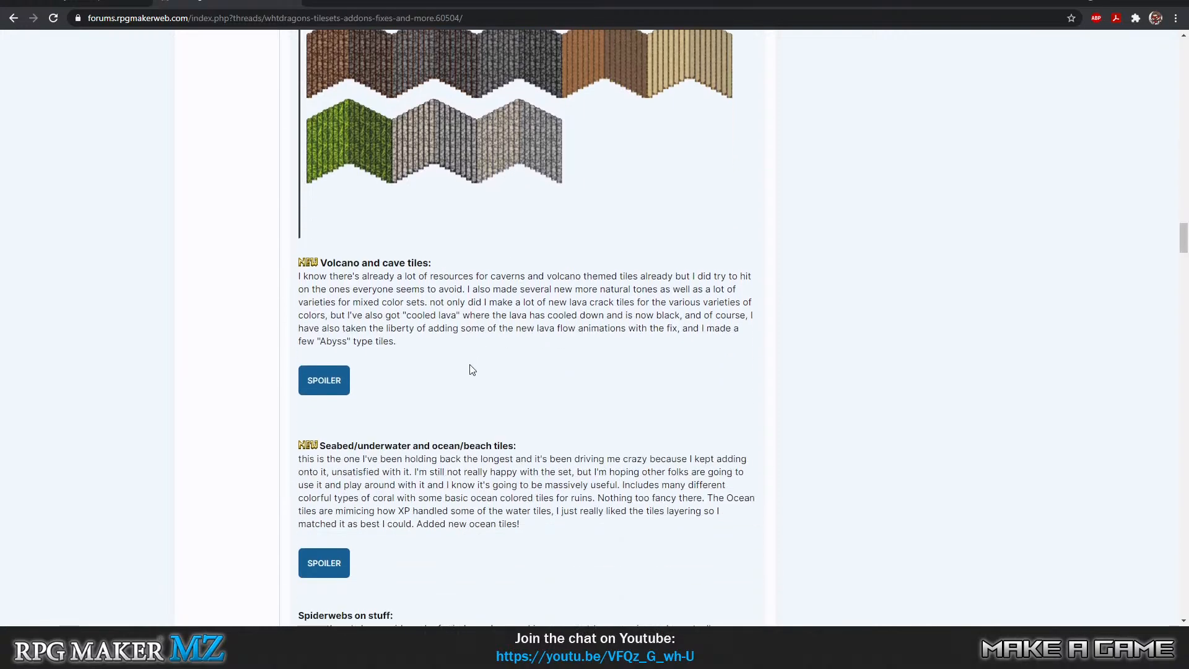
Reveal the hidden images in the Volcano and cave tiles section and examine the massive wall and floor tiles.
{"action": "left_click", "coordinate": [302, 381]}
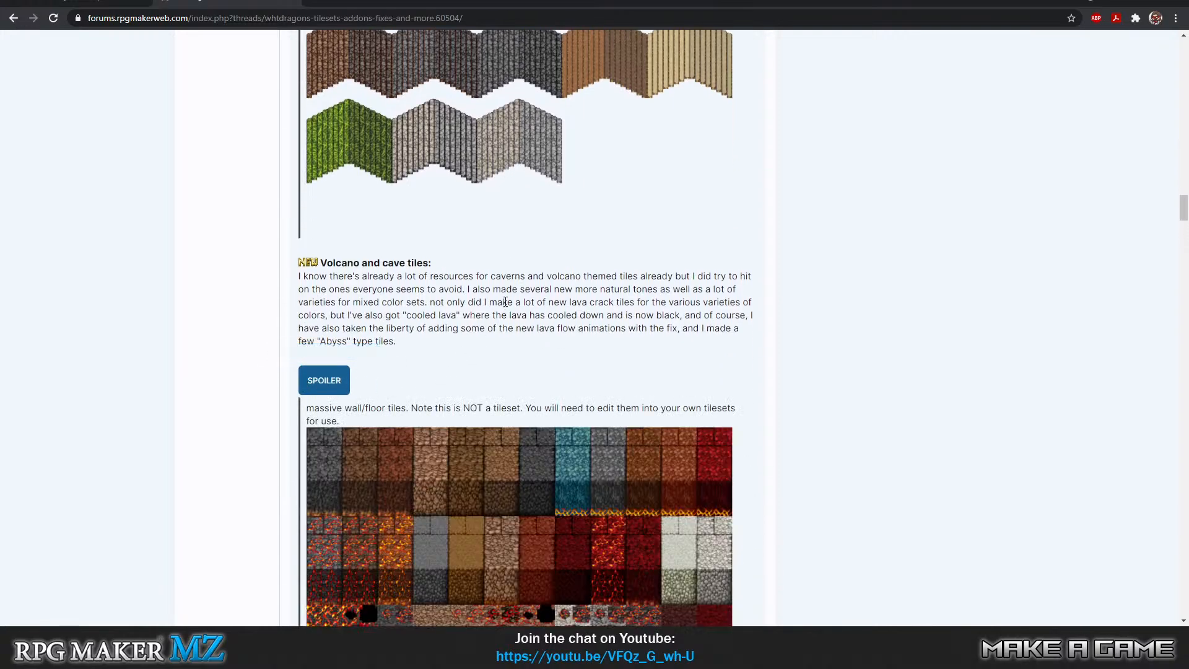
{"action": "scroll", "coordinate": [508, 285], "scroll_direction": "down", "scroll_amount": 2}
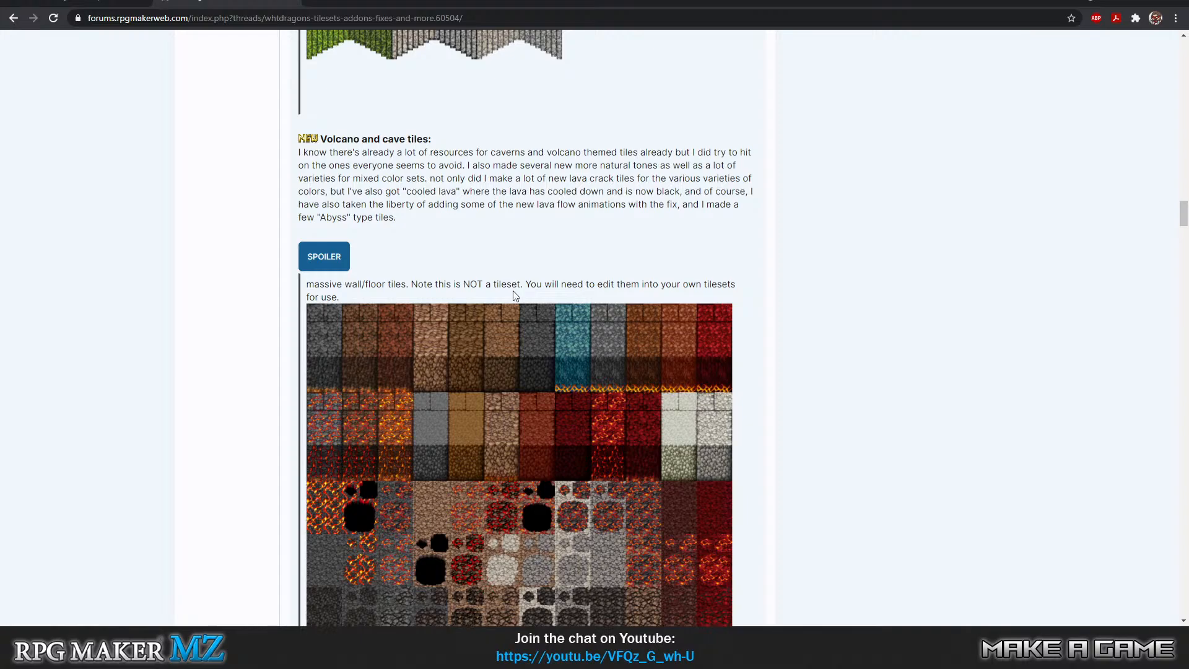
{"action": "scroll", "coordinate": [514, 291], "scroll_direction": "down", "scroll_amount": 1}
{"action": "scroll", "coordinate": [520, 296], "scroll_direction": "down", "scroll_amount": 2}
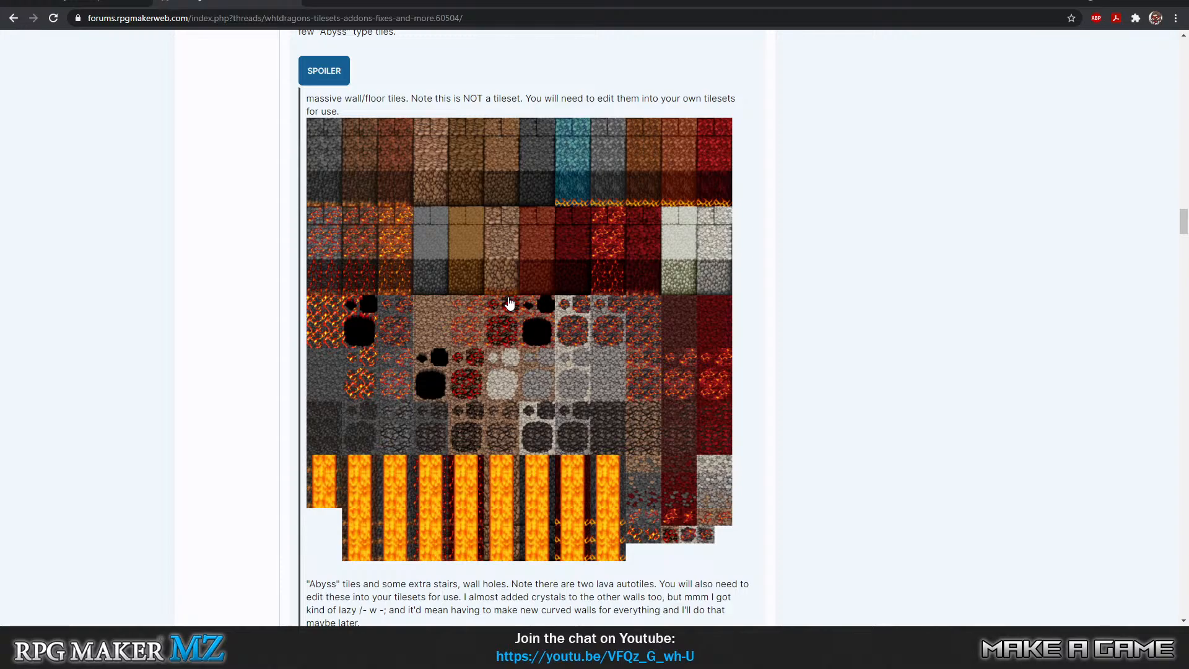
{"action": "scroll", "coordinate": [509, 303], "scroll_direction": "down", "scroll_amount": 1}
{"action": "scroll", "coordinate": [509, 303], "scroll_direction": "up", "scroll_amount": 1}
{"action": "scroll", "coordinate": [502, 315], "scroll_direction": "down", "scroll_amount": 1}
{"action": "scroll", "coordinate": [499, 239], "scroll_direction": "up", "scroll_amount": 1}
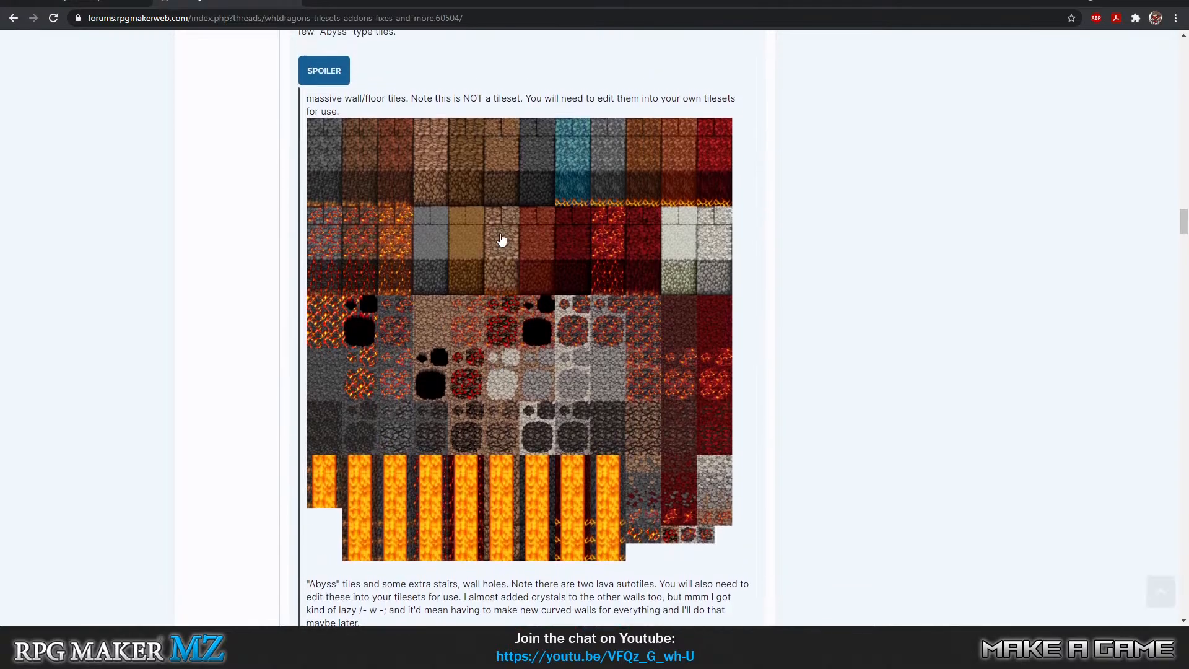
Examine the volcano/caves tileset B with its rock formations, pillars, crystals and rock-themed furniture.
{"action": "scroll", "coordinate": [448, 241], "scroll_direction": "down", "scroll_amount": 3}
{"action": "scroll", "coordinate": [453, 237], "scroll_direction": "down", "scroll_amount": 10}
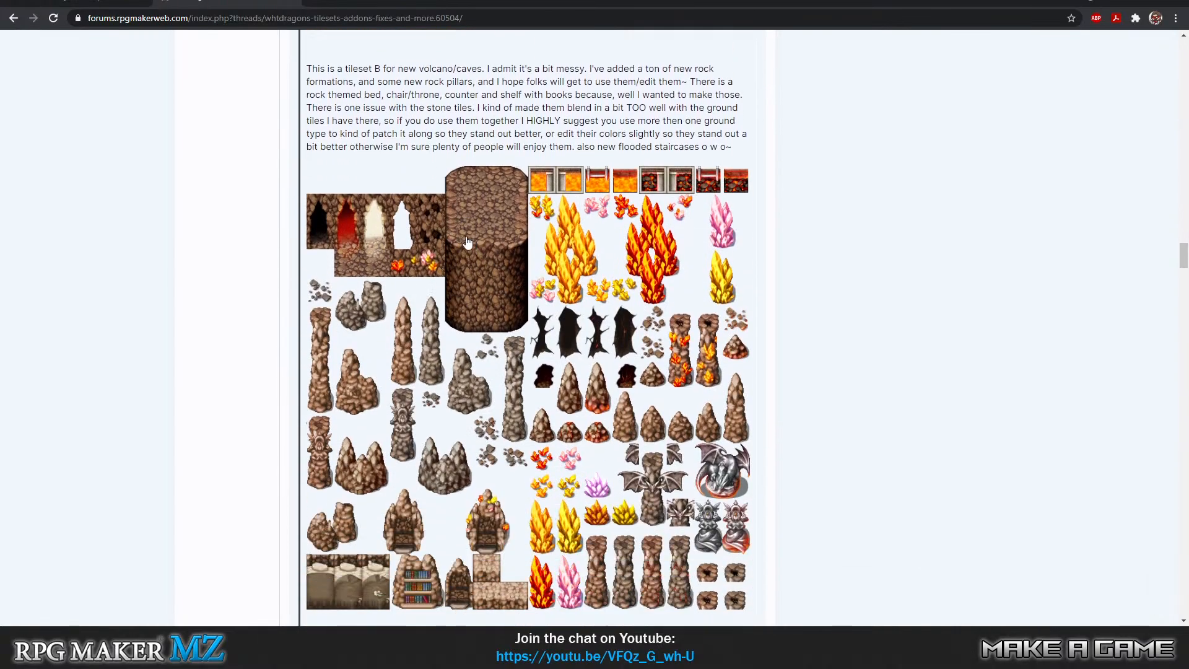
{"action": "scroll", "coordinate": [492, 315], "scroll_direction": "down", "scroll_amount": 2}
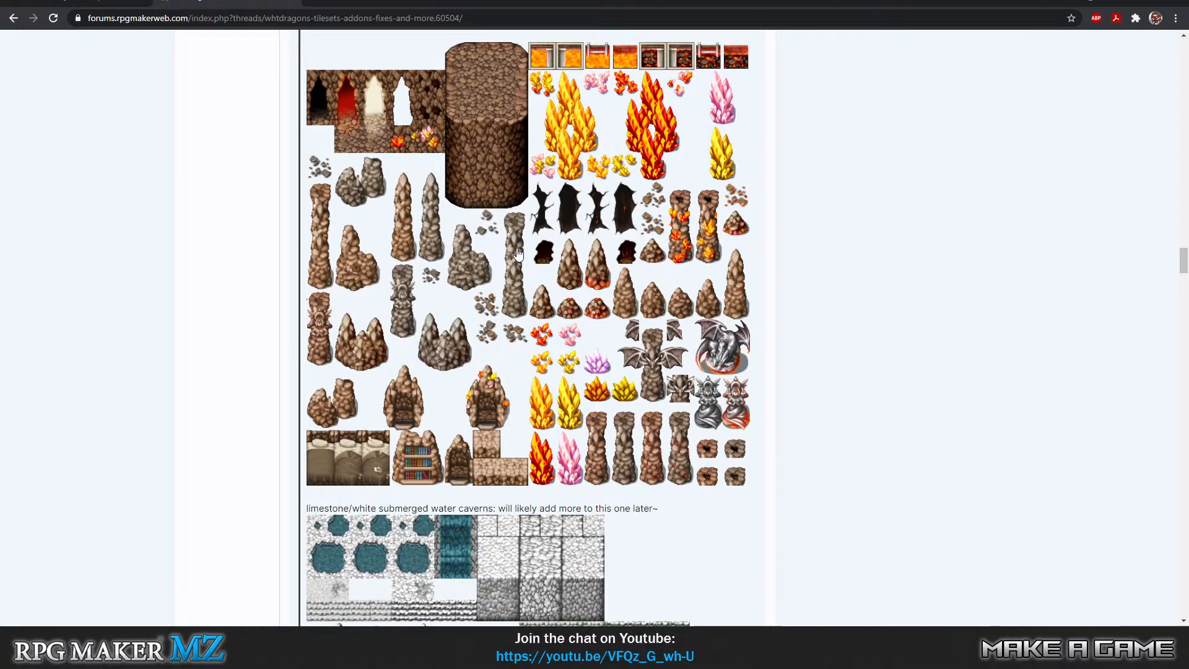
{"action": "scroll", "coordinate": [458, 199], "scroll_direction": "up", "scroll_amount": 1}
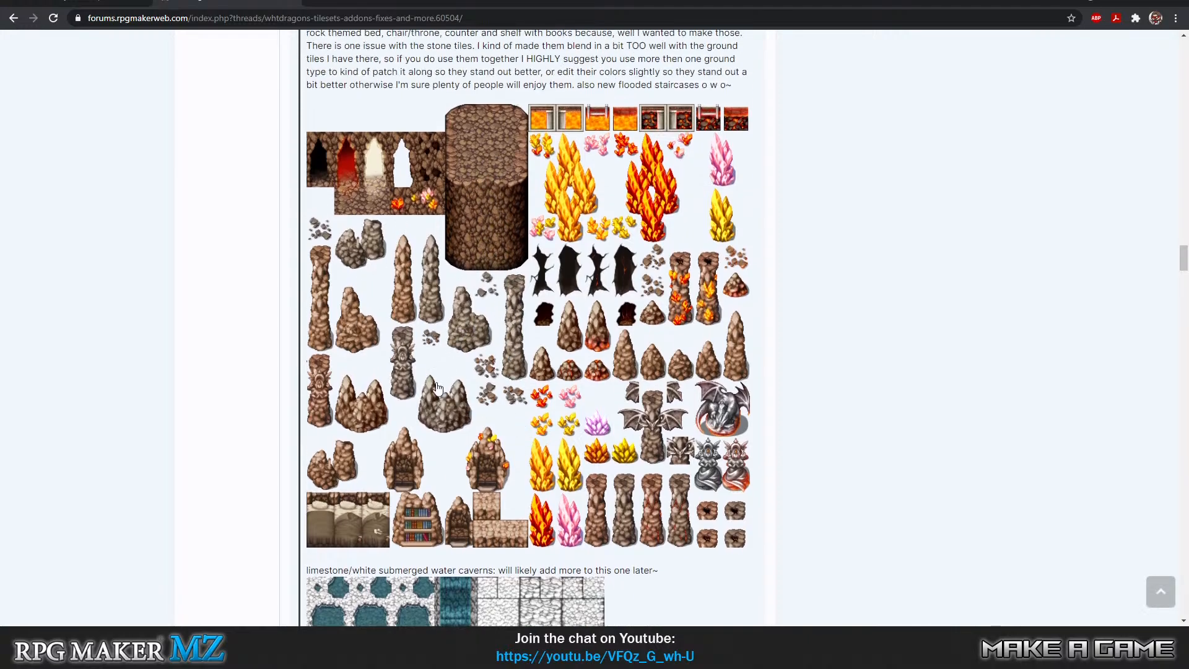
{"action": "scroll", "coordinate": [478, 192], "scroll_direction": "up", "scroll_amount": 1}
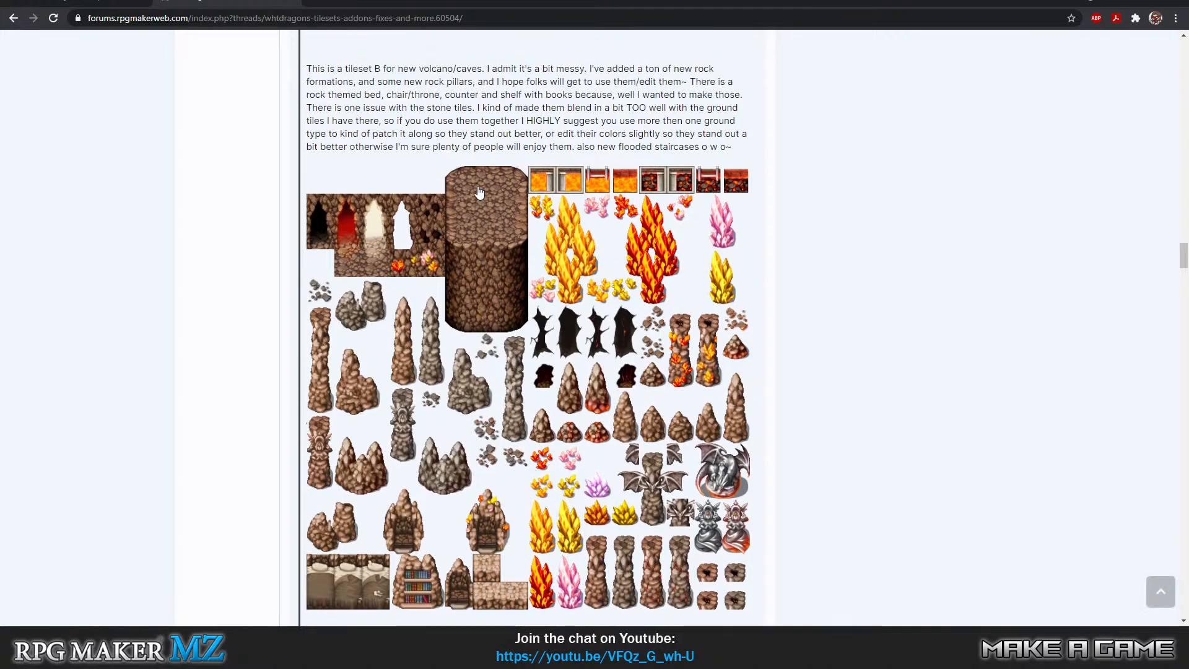
{"action": "scroll", "coordinate": [490, 317], "scroll_direction": "down", "scroll_amount": 3}
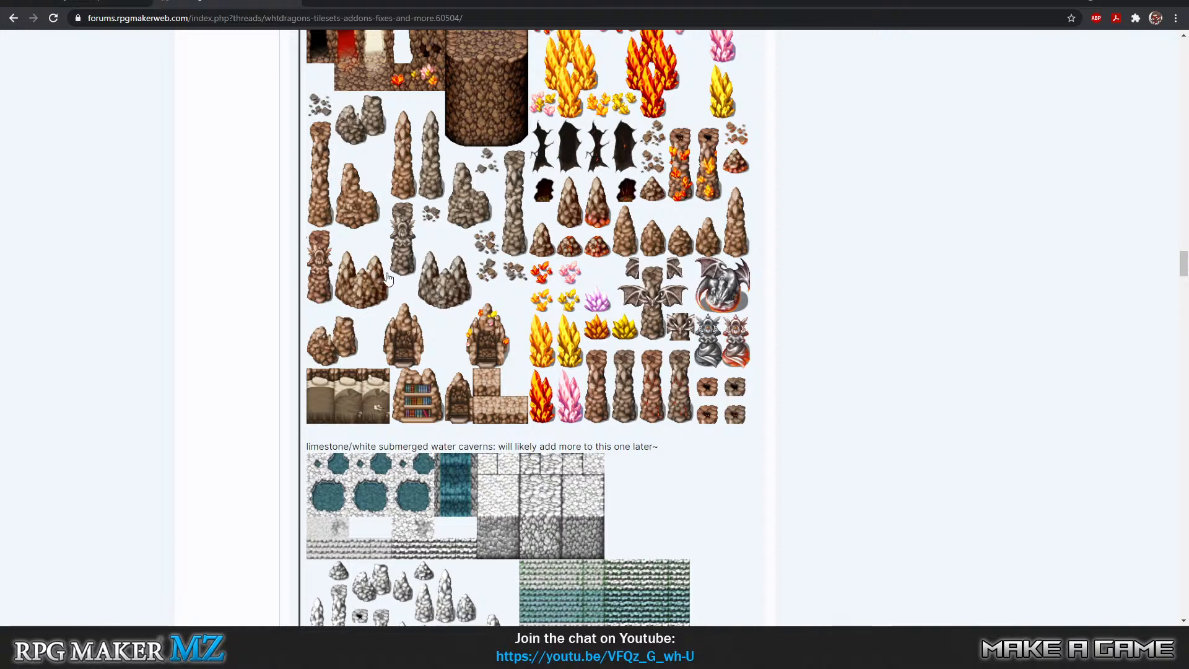
Reload the forum thread and return to the tile sections in its first post.
{"action": "left_click", "coordinate": [469, 387]}
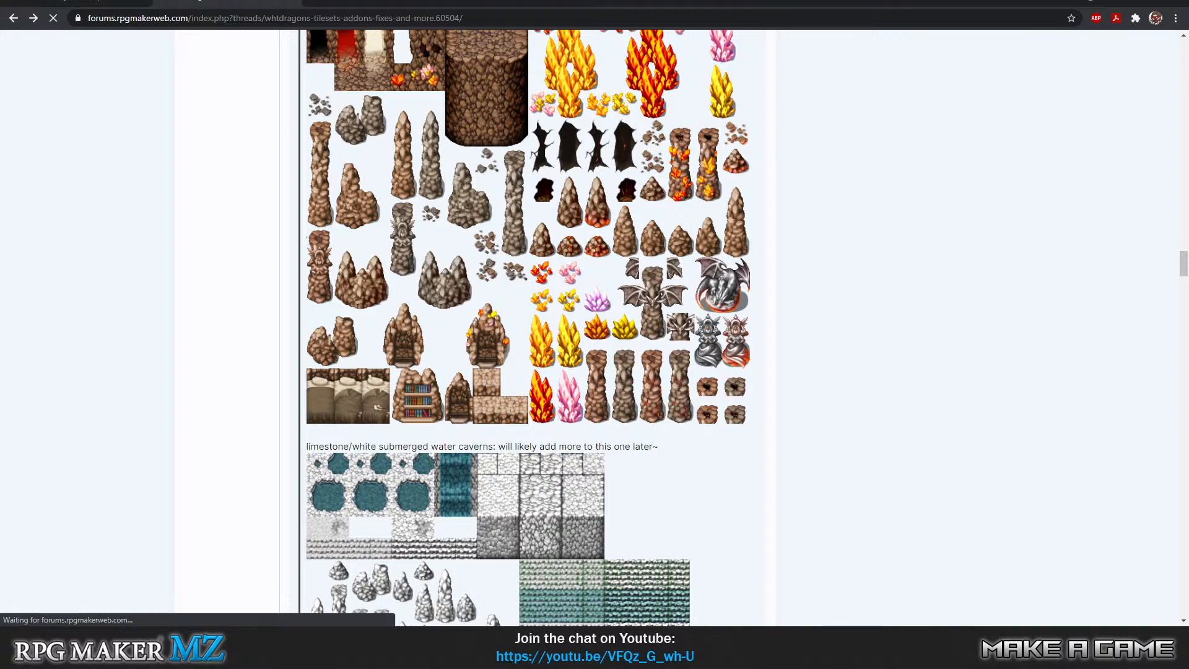
{"action": "left_click", "coordinate": [409, 638]}
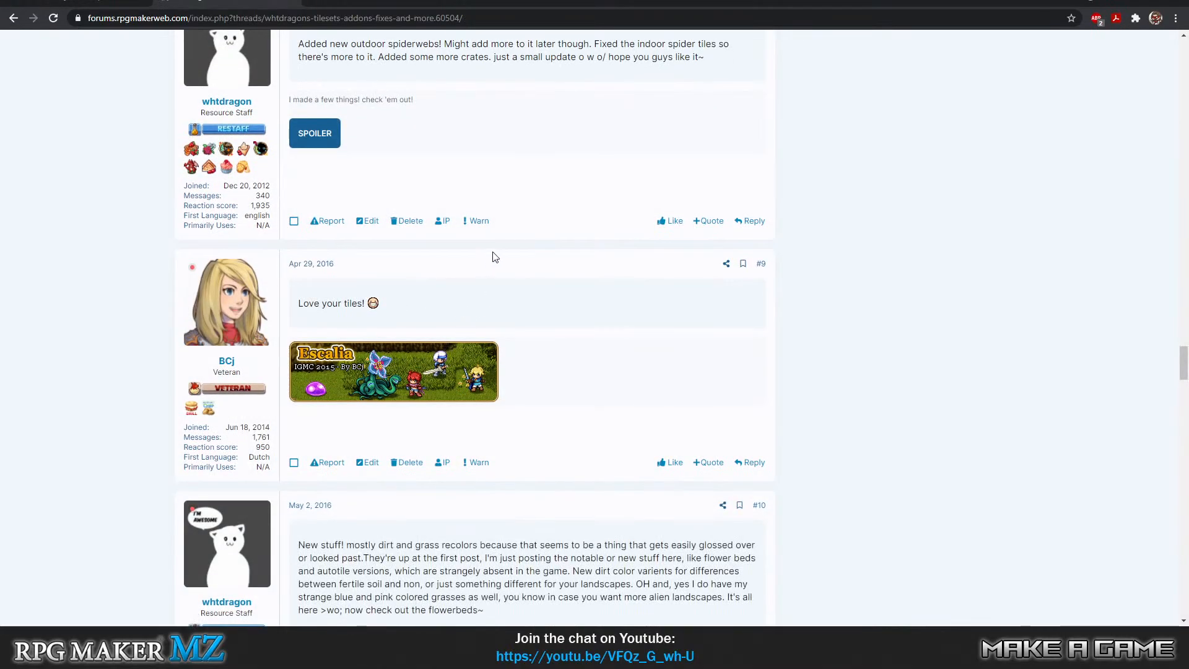
{"action": "scroll", "coordinate": [489, 257], "scroll_direction": "up", "scroll_amount": 10}
{"action": "scroll", "coordinate": [485, 265], "scroll_direction": "up", "scroll_amount": 20}
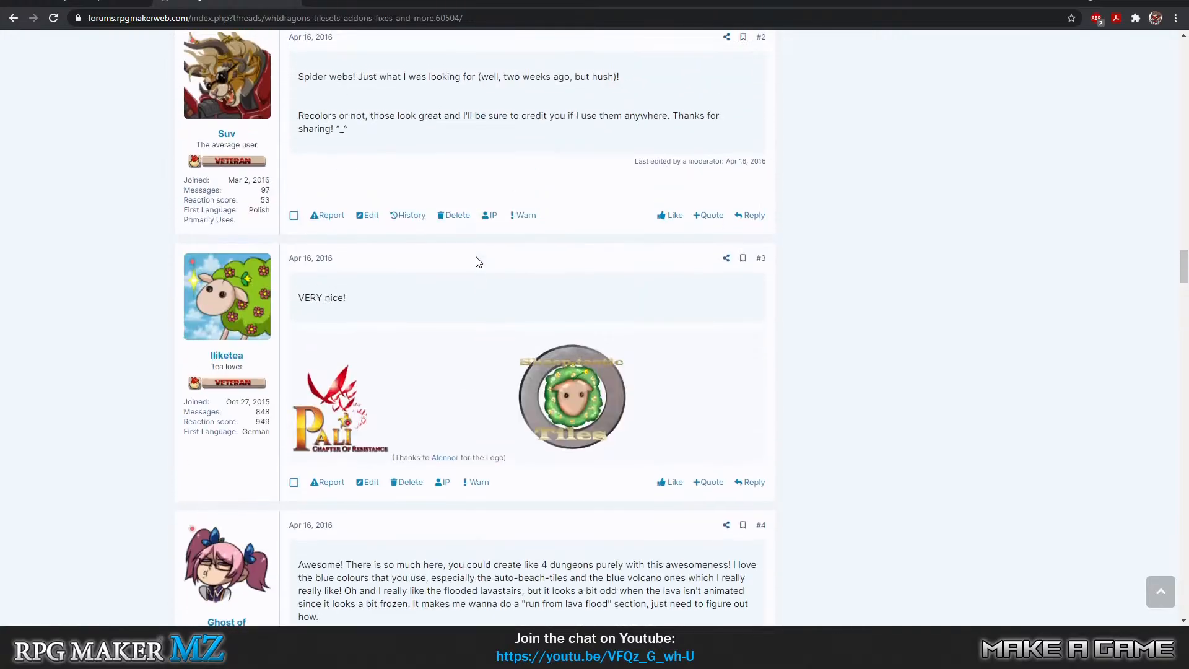
{"action": "left_click_drag", "start_coordinate": [1182, 257], "coordinate": [1184, 190]}
{"action": "scroll", "coordinate": [493, 193], "scroll_direction": "up", "scroll_amount": 6}
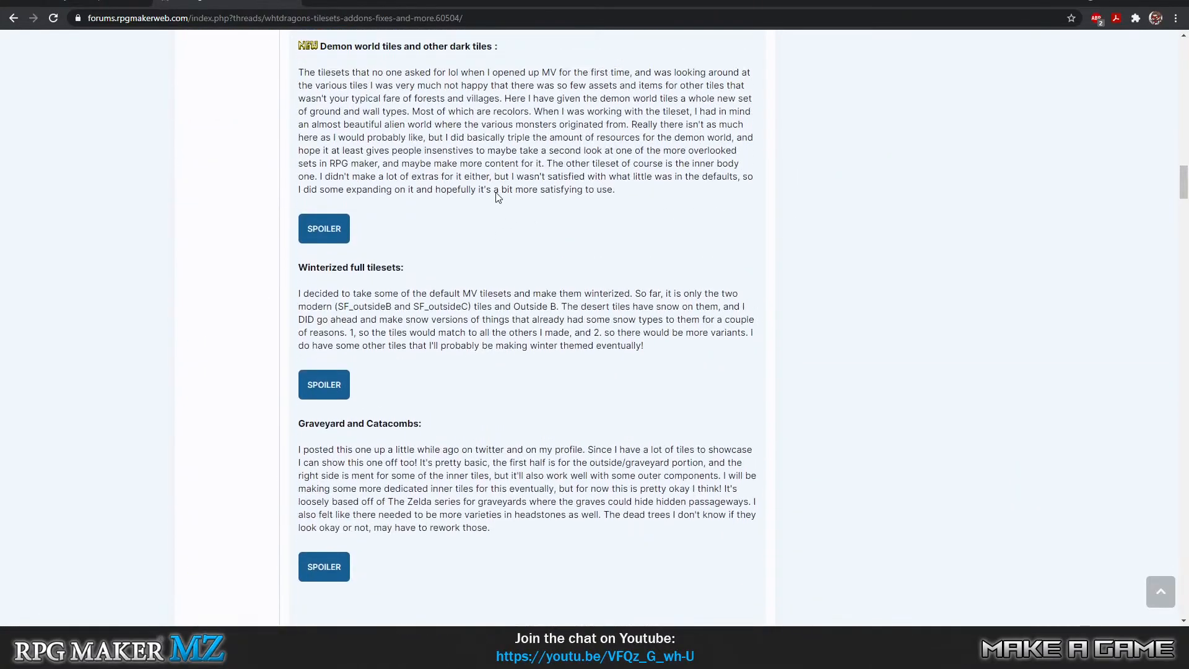
Reveal the hidden images in the Spiderwebs, Seabed/underwater and ocean/beach, and Volcano and cave tiles sections.
{"action": "left_click", "coordinate": [338, 320]}
{"action": "scroll", "coordinate": [377, 304], "scroll_direction": "down", "scroll_amount": 8}
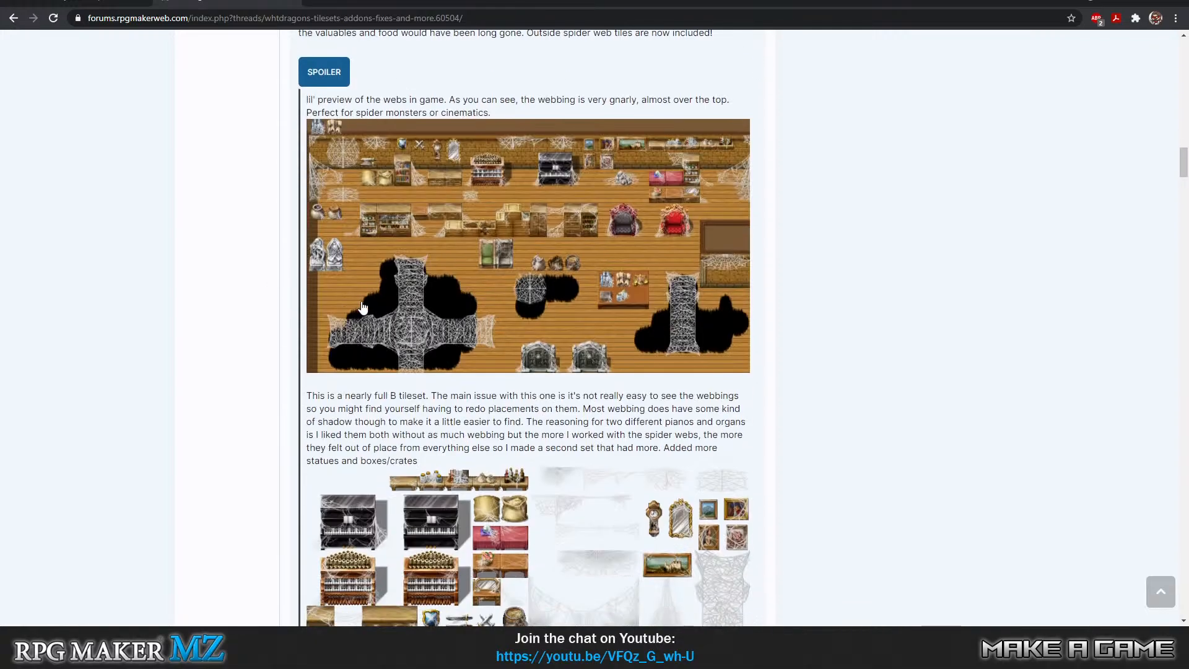
{"action": "scroll", "coordinate": [379, 284], "scroll_direction": "up", "scroll_amount": 8}
{"action": "scroll", "coordinate": [379, 282], "scroll_direction": "up", "scroll_amount": 4}
{"action": "left_click", "coordinate": [334, 336]}
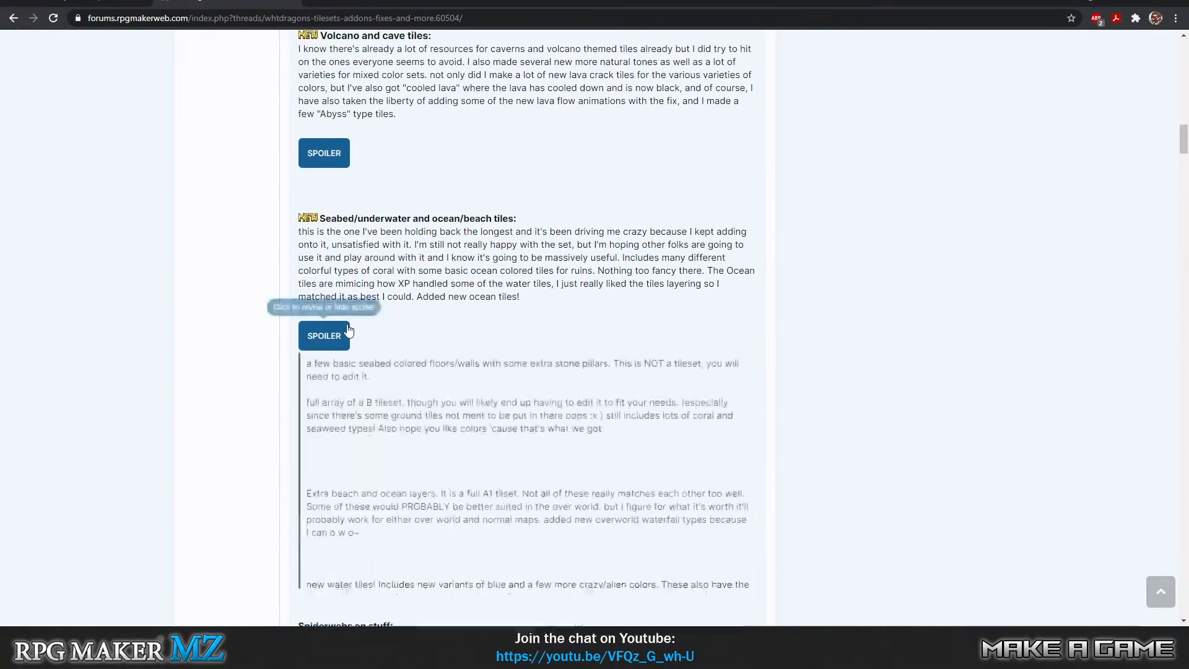
{"action": "left_click", "coordinate": [345, 156]}
Review the "Abyss" tiles, volcano/cave rock formations and limestone submerged water cavern tiles.
{"action": "scroll", "coordinate": [430, 256], "scroll_direction": "down", "scroll_amount": 15}
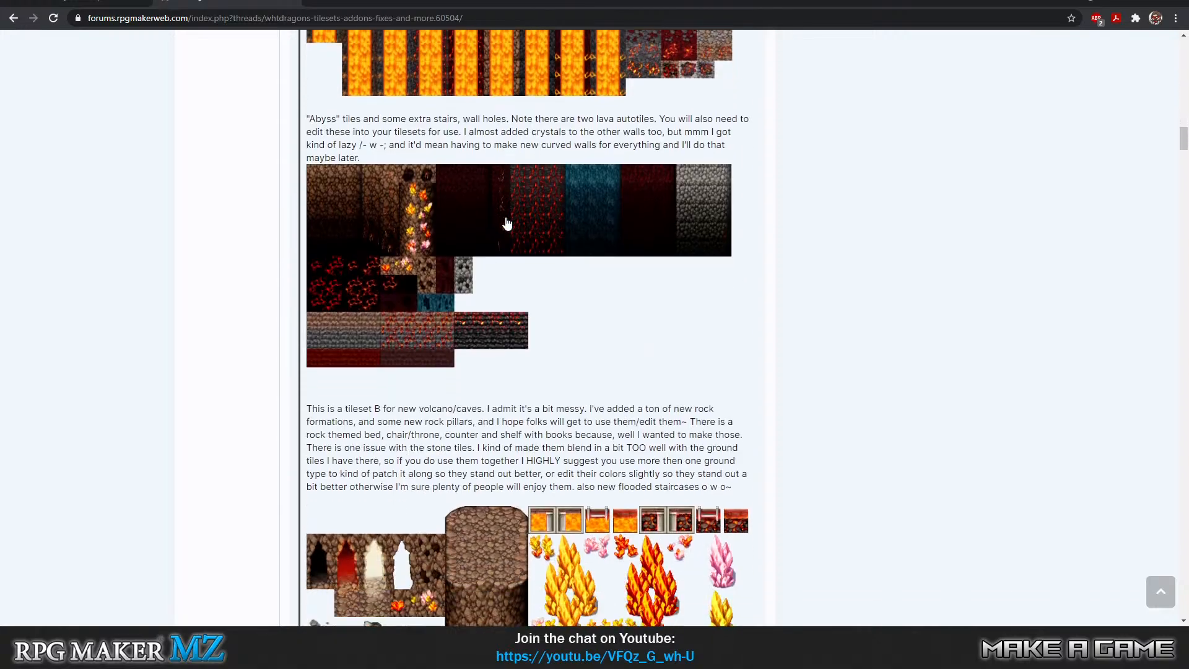
{"action": "scroll", "coordinate": [341, 199], "scroll_direction": "up", "scroll_amount": 3}
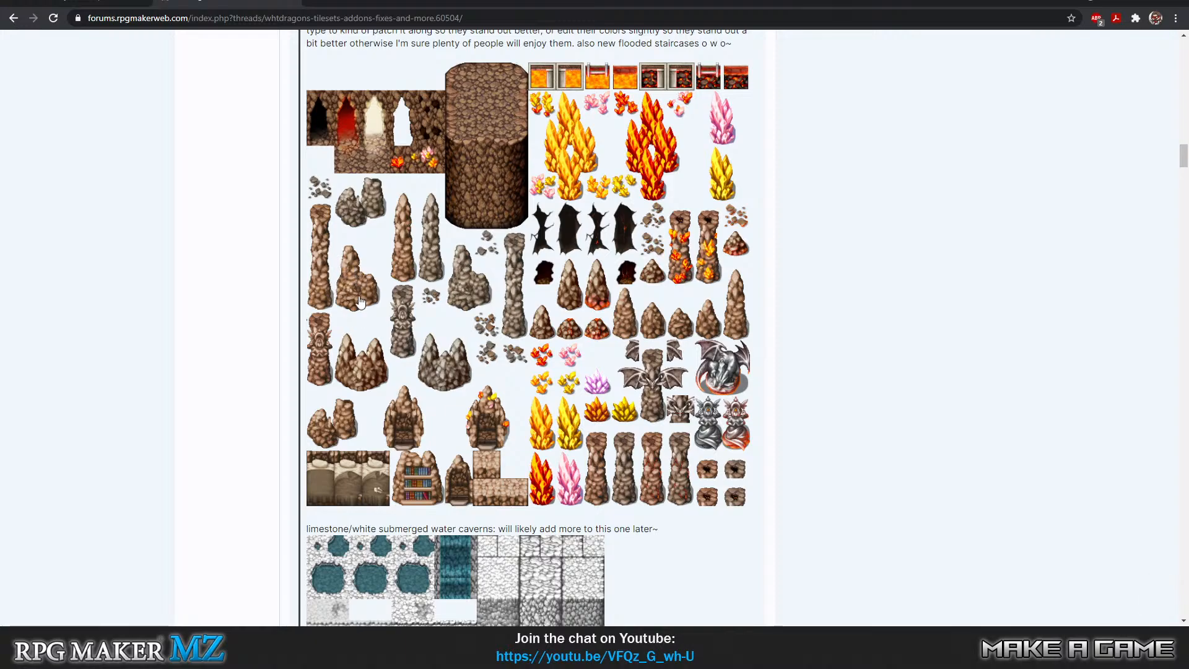
{"action": "scroll", "coordinate": [360, 302], "scroll_direction": "down", "scroll_amount": 5}
{"action": "scroll", "coordinate": [314, 243], "scroll_direction": "up", "scroll_amount": 4}
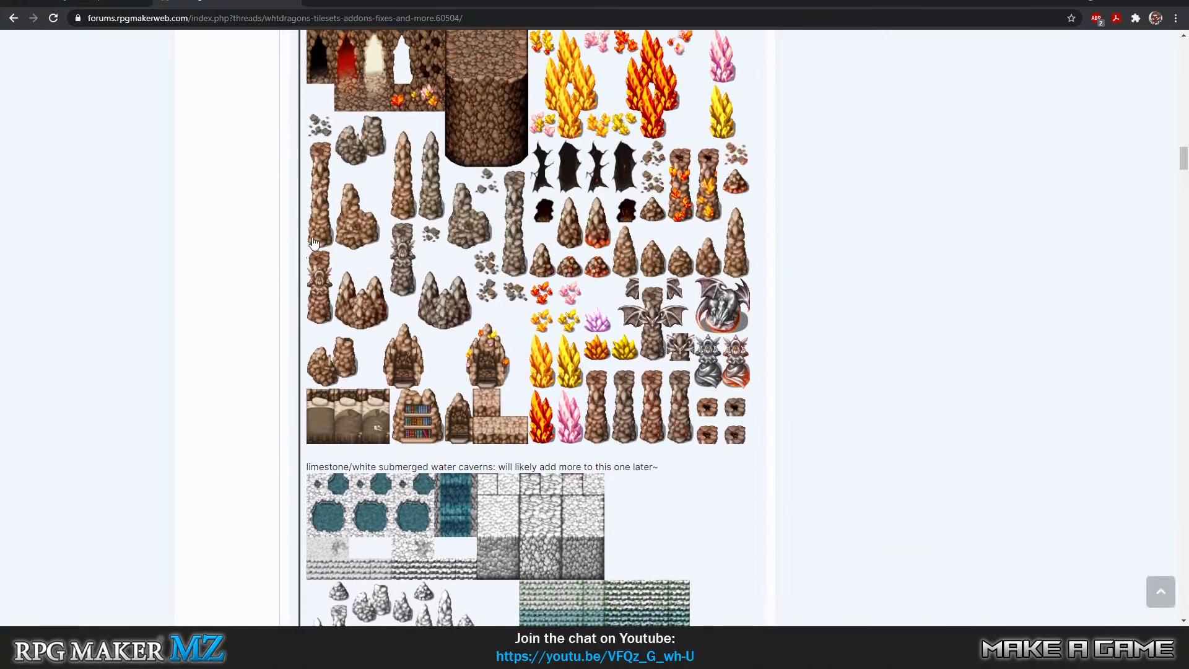
{"action": "scroll", "coordinate": [313, 242], "scroll_direction": "down", "scroll_amount": 12}
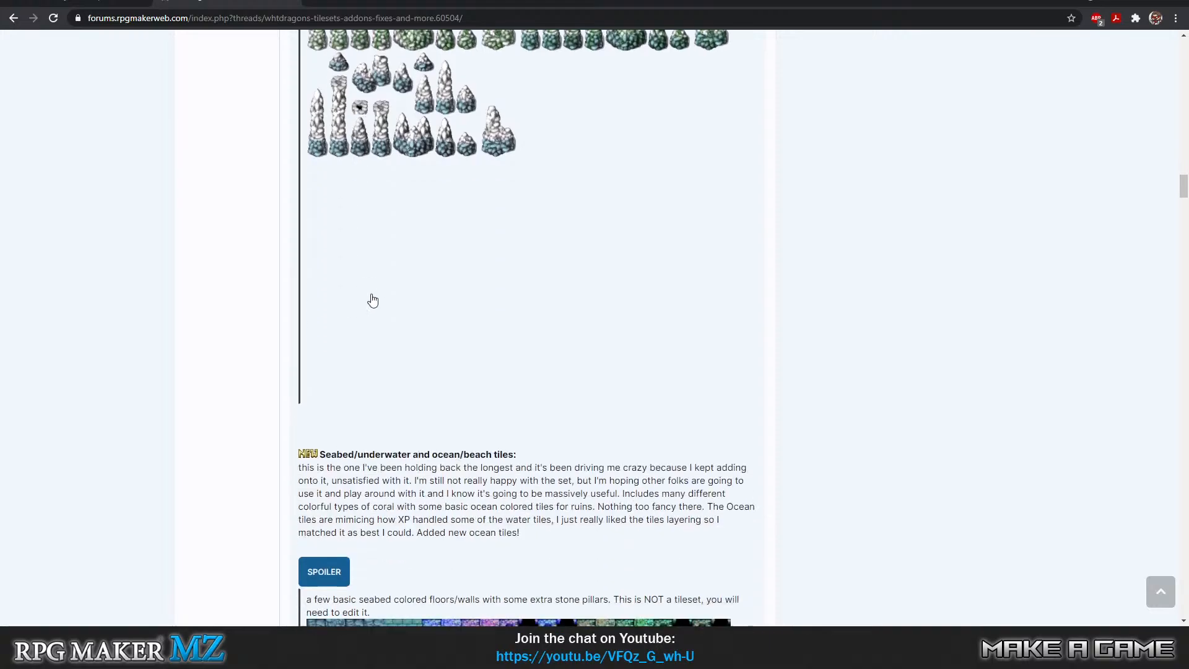
Examine the seabed floors and coral B tileset, the beach and ocean layers, and the new water tile recolors.
{"action": "scroll", "coordinate": [372, 301], "scroll_direction": "down", "scroll_amount": 11}
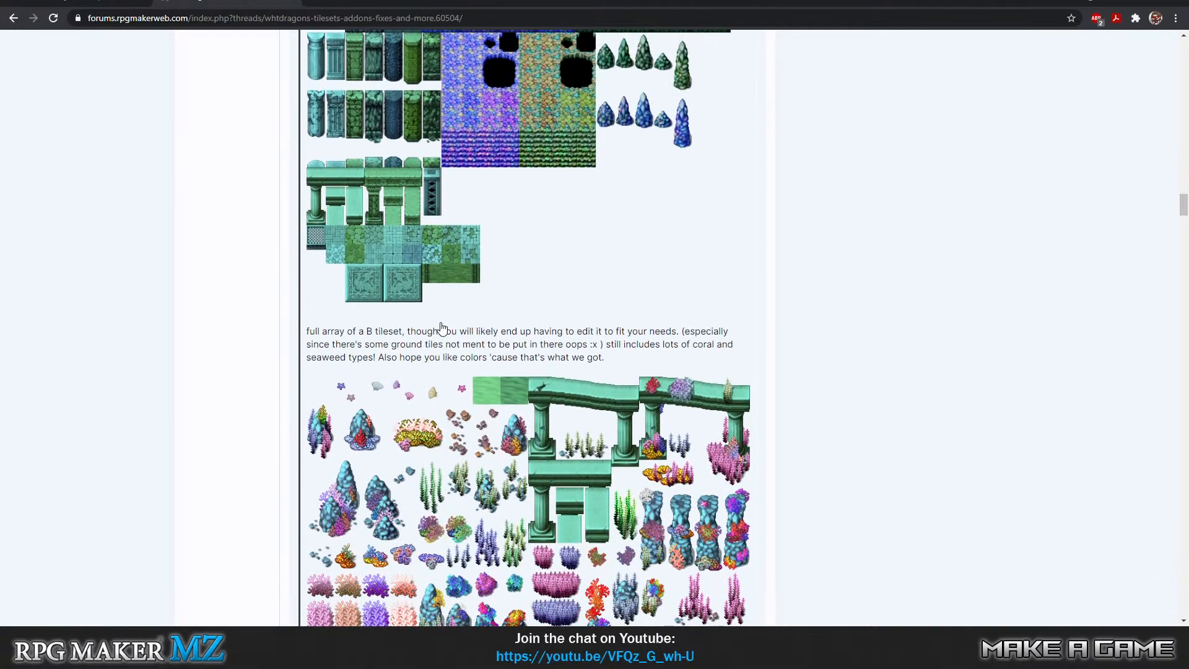
{"action": "scroll", "coordinate": [441, 327], "scroll_direction": "down", "scroll_amount": 8}
{"action": "scroll", "coordinate": [486, 235], "scroll_direction": "up", "scroll_amount": 1}
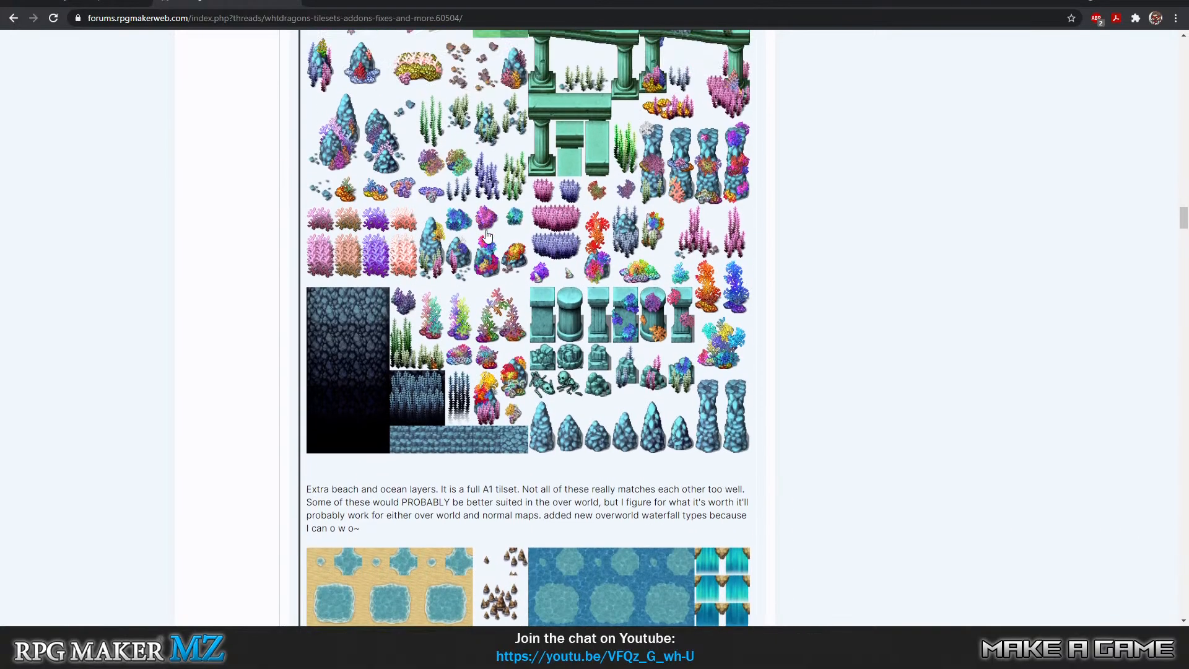
{"action": "scroll", "coordinate": [487, 235], "scroll_direction": "up", "scroll_amount": 2}
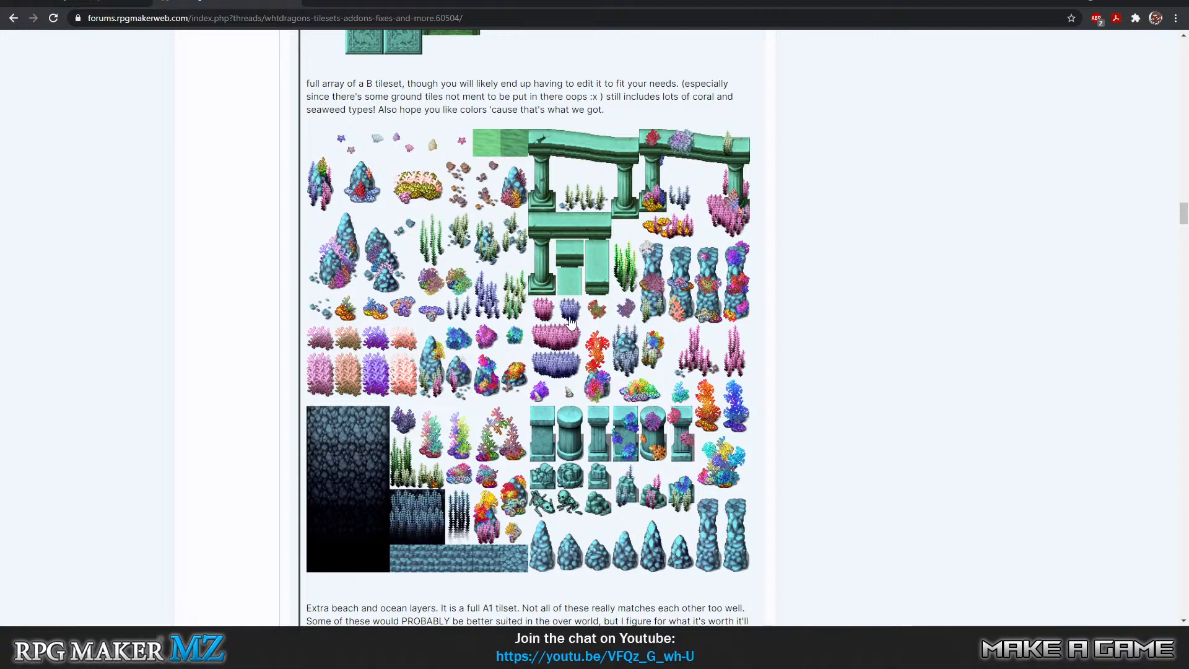
{"action": "scroll", "coordinate": [599, 326], "scroll_direction": "down", "scroll_amount": 2}
{"action": "scroll", "coordinate": [492, 276], "scroll_direction": "down", "scroll_amount": 12}
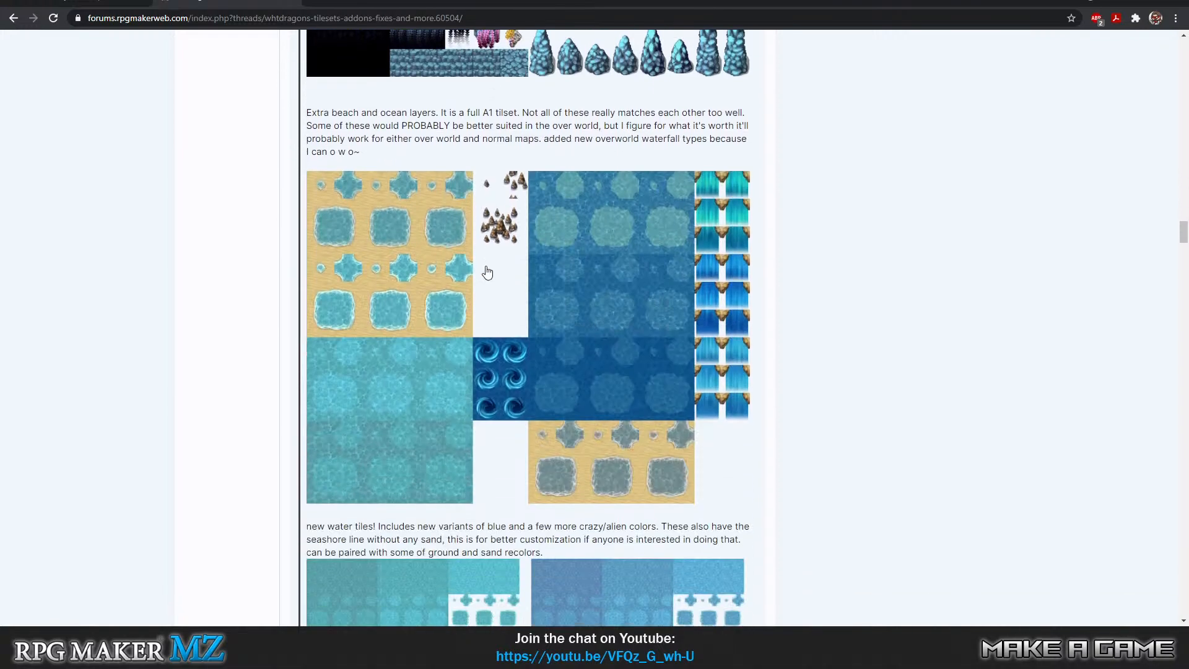
{"action": "scroll", "coordinate": [493, 282], "scroll_direction": "down", "scroll_amount": 11}
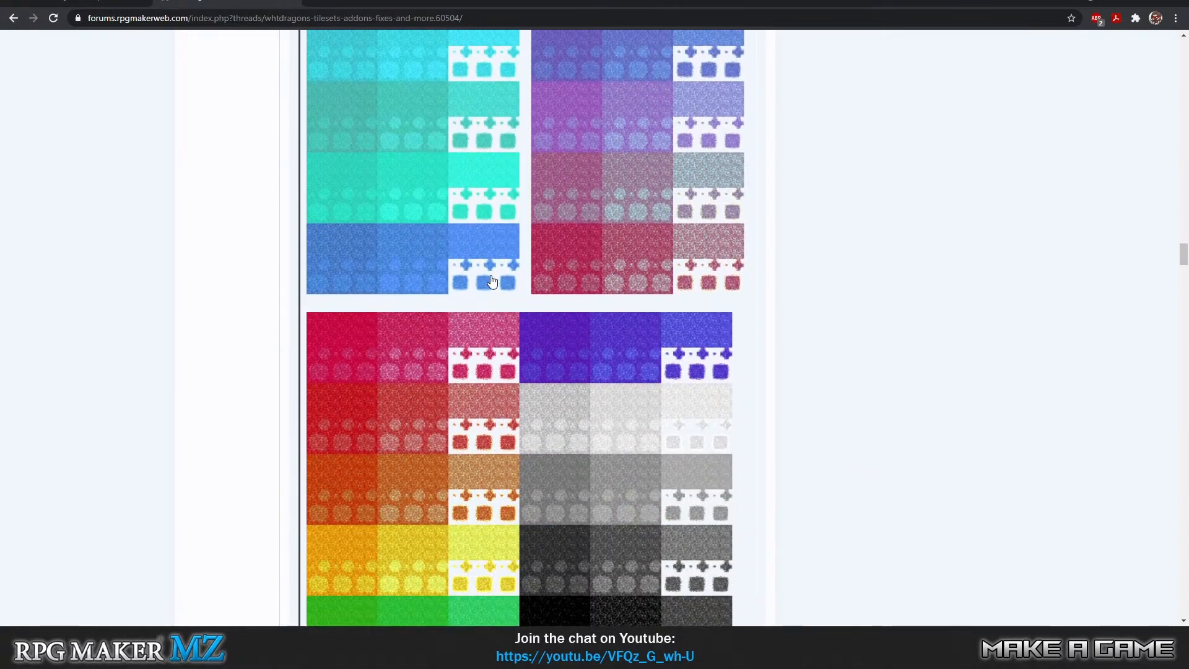
Look through the spiderweb preview and the indoor and outside spiderweb tilesets.
{"action": "scroll", "coordinate": [492, 282], "scroll_direction": "down", "scroll_amount": 7}
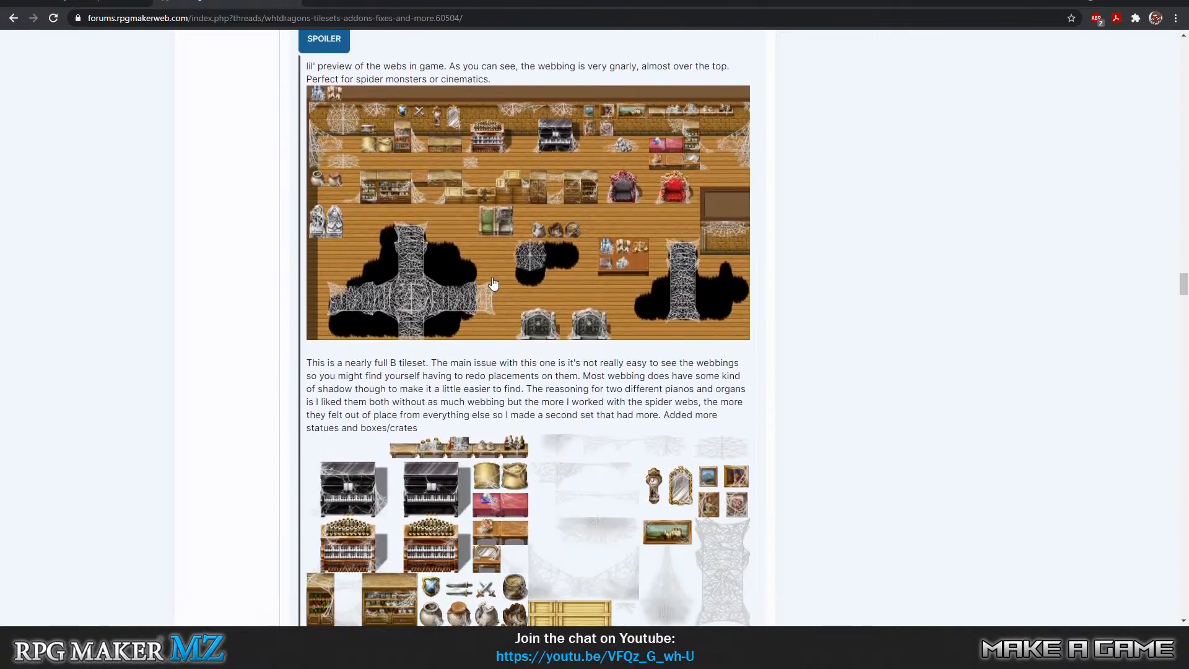
{"action": "scroll", "coordinate": [532, 221], "scroll_direction": "down", "scroll_amount": 16}
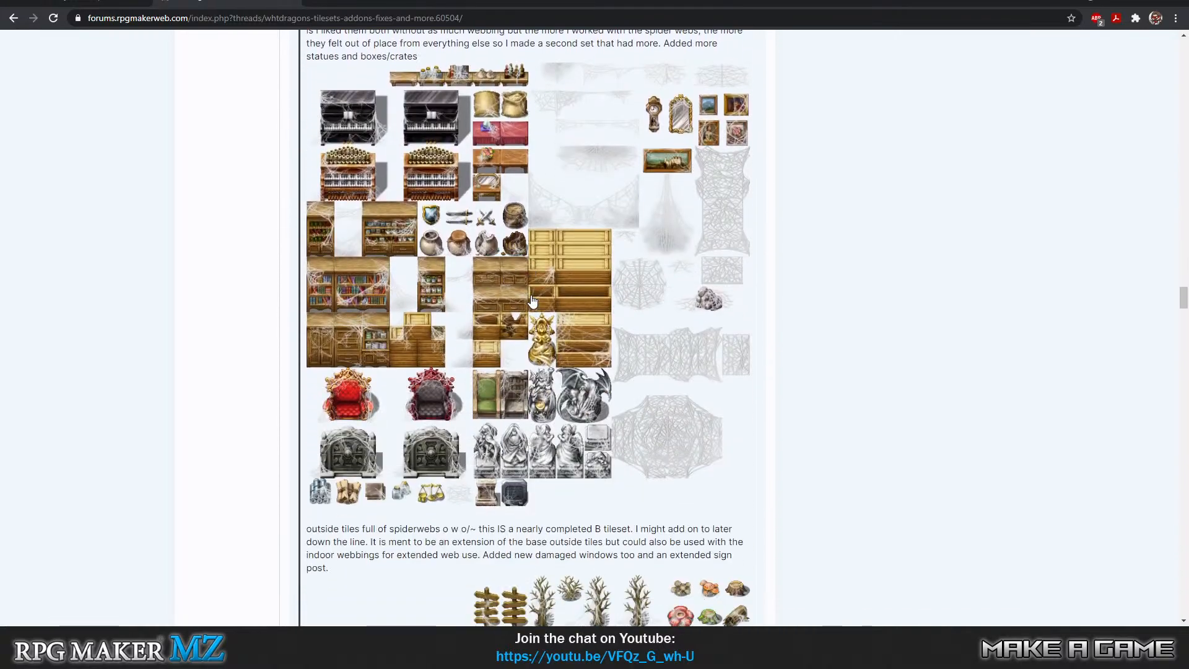
{"action": "scroll", "coordinate": [532, 301], "scroll_direction": "down", "scroll_amount": 3}
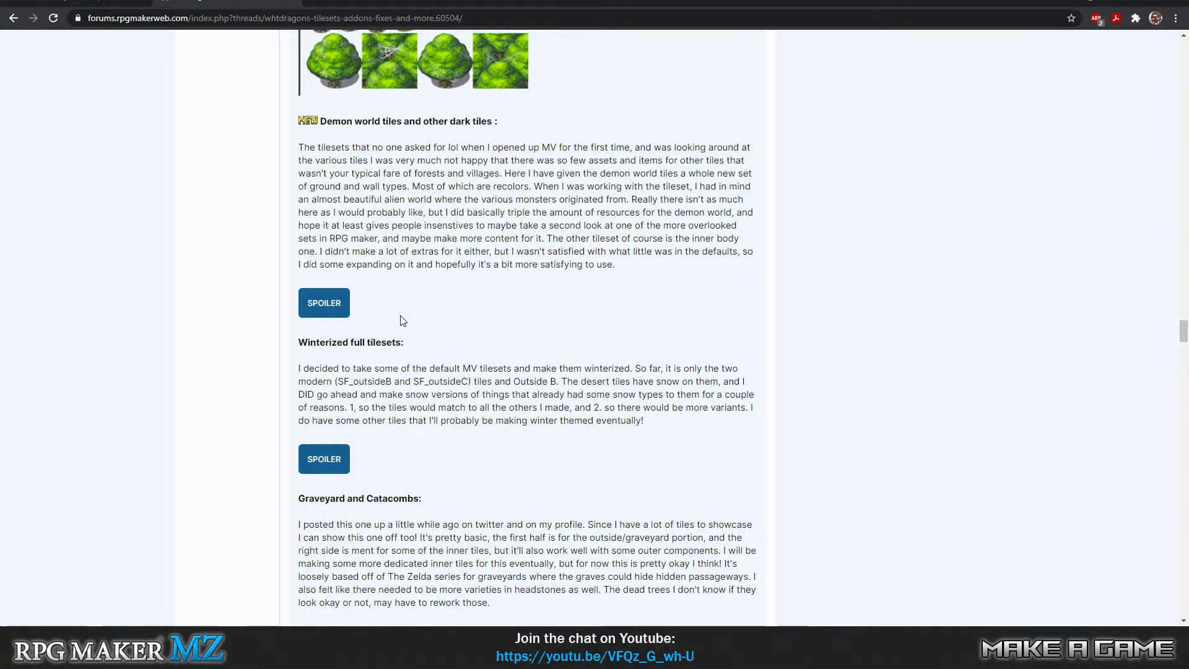
Reveal the hidden Demon world and other dark tiles and look through the demon world and inner body tilesets.
{"action": "left_click", "coordinate": [333, 307]}
{"action": "scroll", "coordinate": [427, 313], "scroll_direction": "down", "scroll_amount": 4}
{"action": "scroll", "coordinate": [458, 318], "scroll_direction": "down", "scroll_amount": 7}
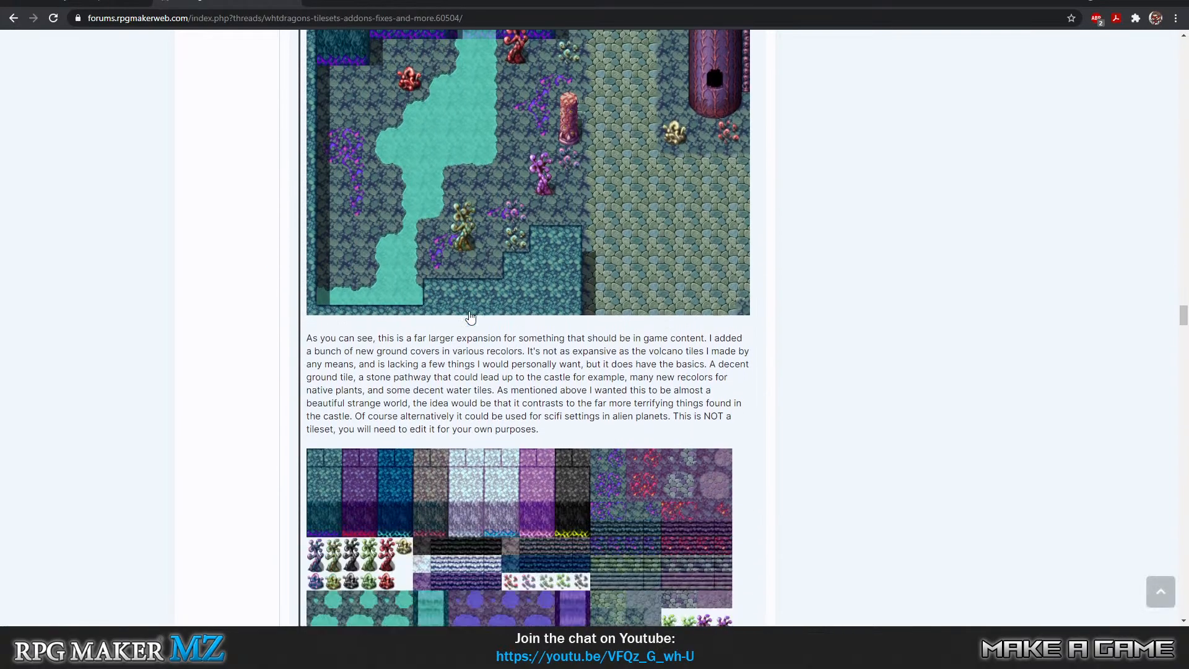
{"action": "scroll", "coordinate": [471, 317], "scroll_direction": "down", "scroll_amount": 20}
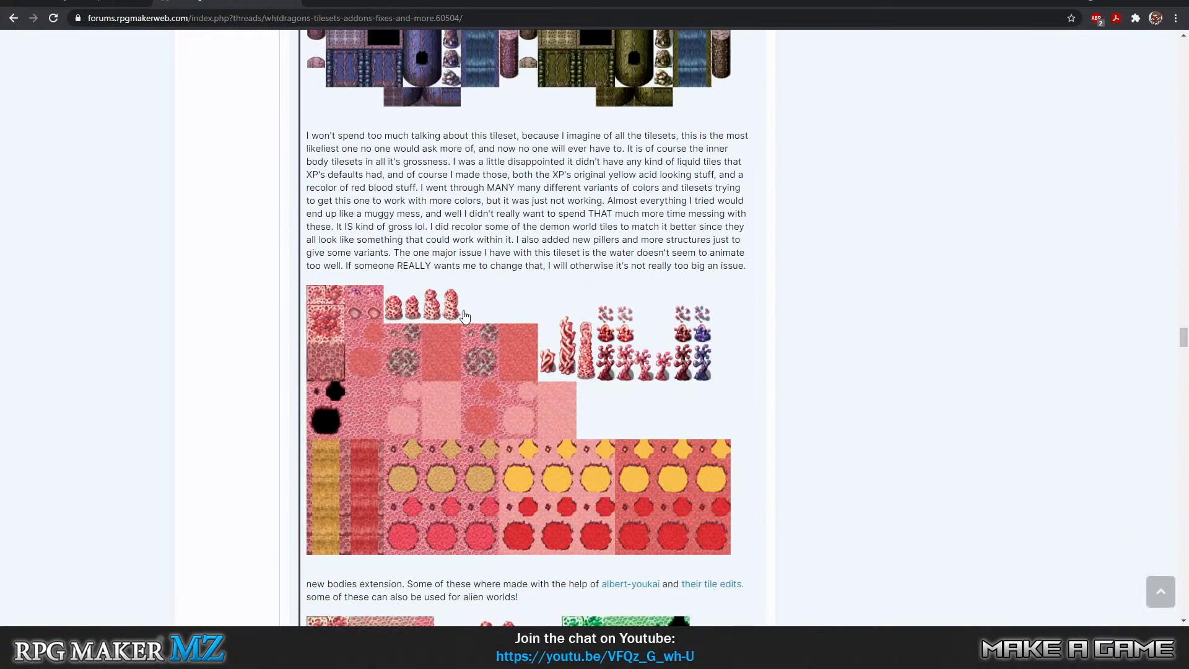
{"action": "scroll", "coordinate": [465, 317], "scroll_direction": "down", "scroll_amount": 7}
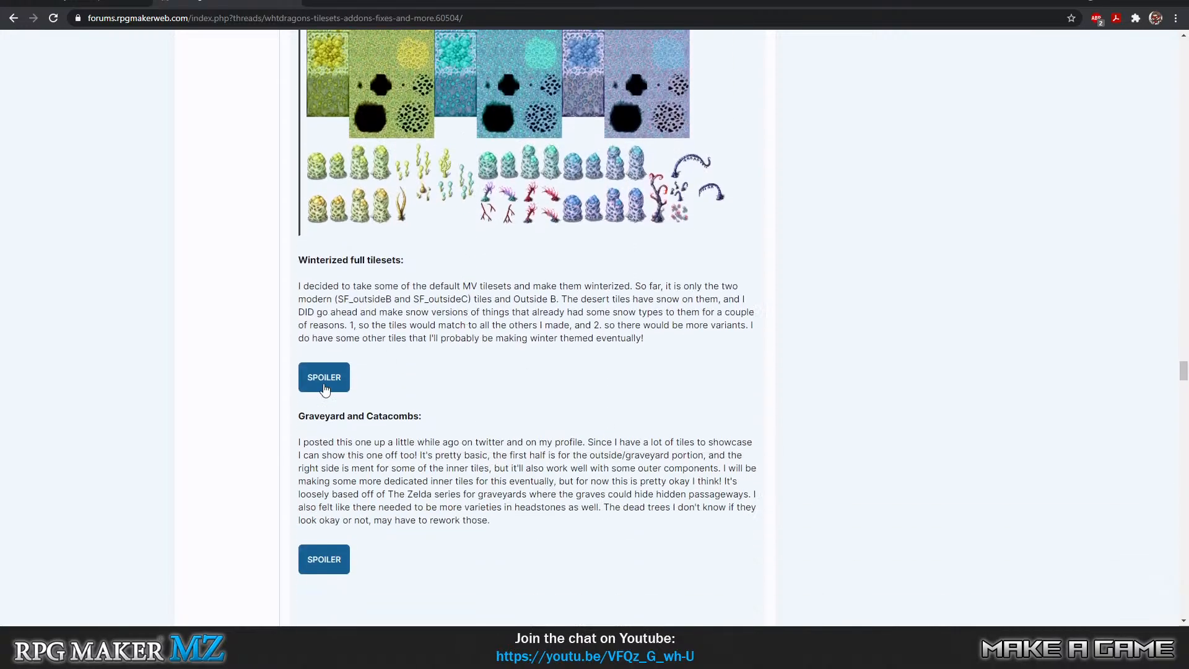
Reveal the hidden Winterized full tilesets and view the outside B, SF_Outside B and SF_outside C sheets.
{"action": "scroll", "coordinate": [446, 368], "scroll_direction": "down", "scroll_amount": 10}
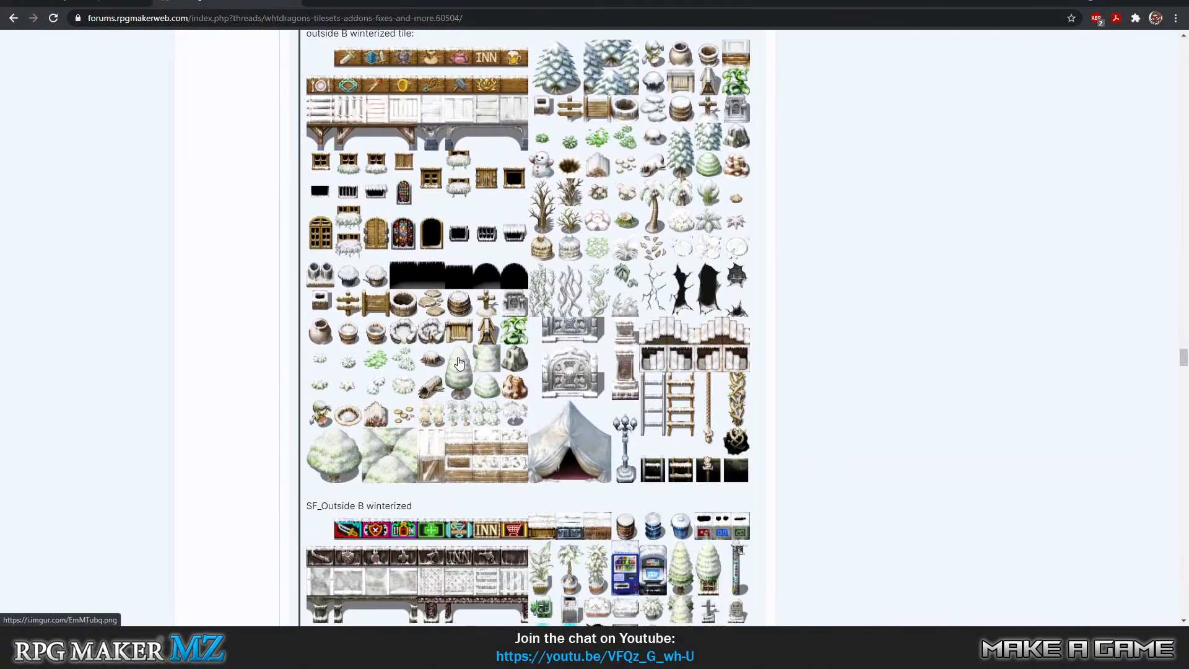
{"action": "scroll", "coordinate": [460, 363], "scroll_direction": "down", "scroll_amount": 8}
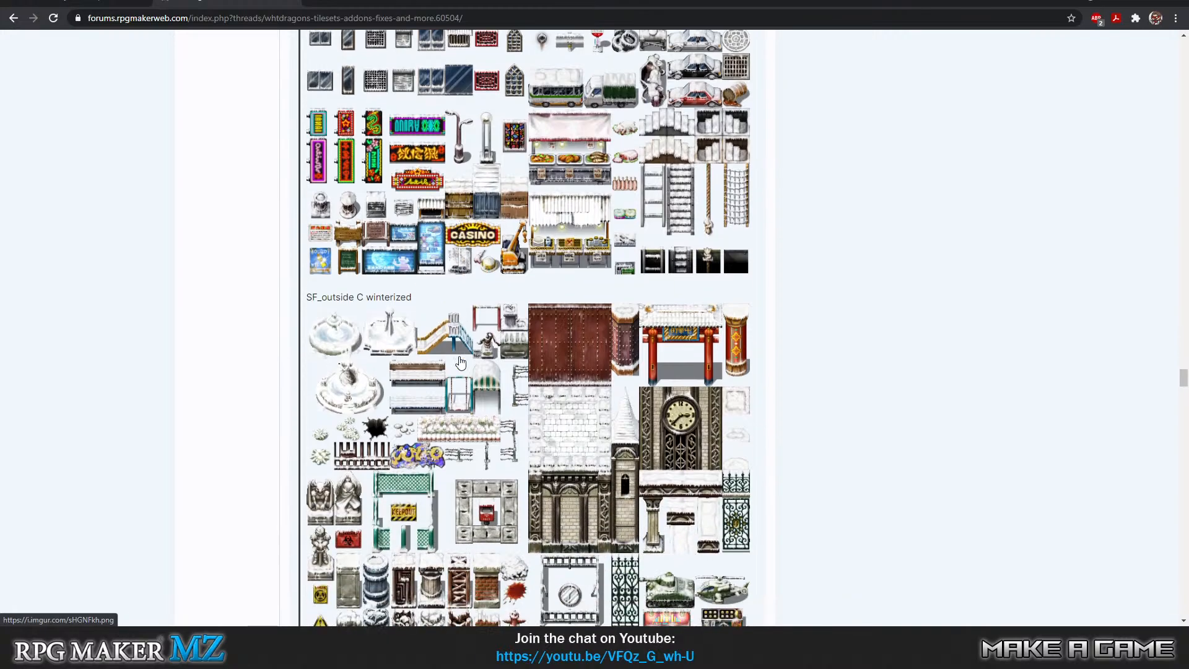
Look over the SF_outside C winterized sheet, then reveal and view the hidden Graveyard and Catacombs tileset.
{"action": "scroll", "coordinate": [460, 363], "scroll_direction": "down", "scroll_amount": 8}
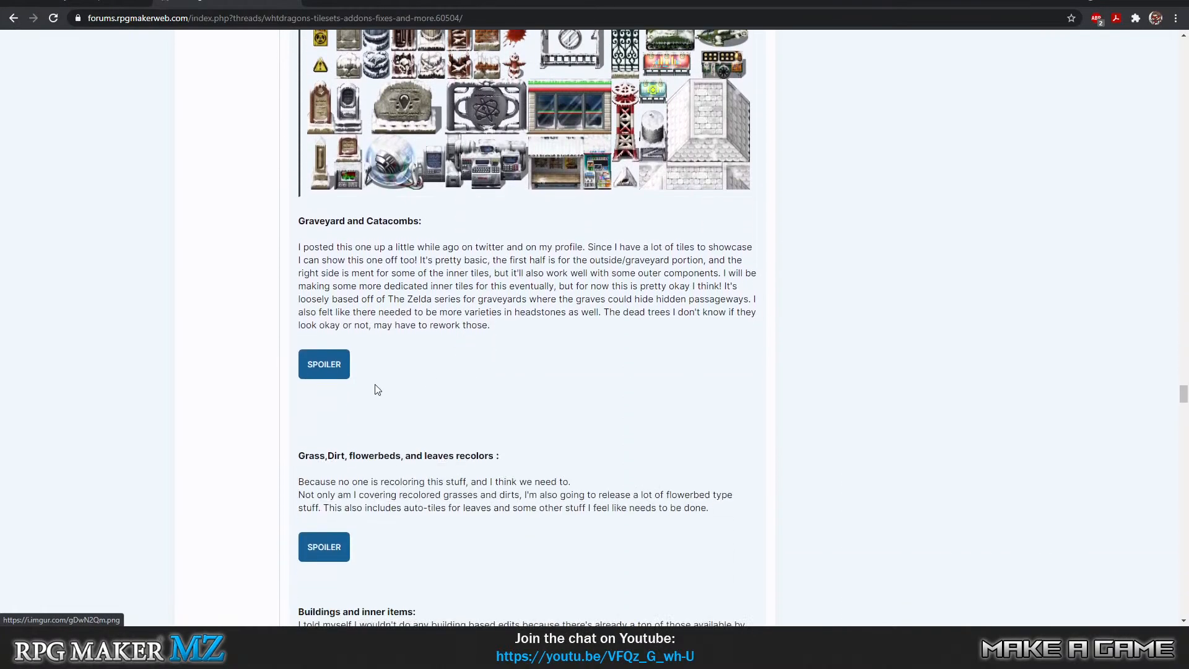
{"action": "scroll", "coordinate": [421, 365], "scroll_direction": "down", "scroll_amount": 6}
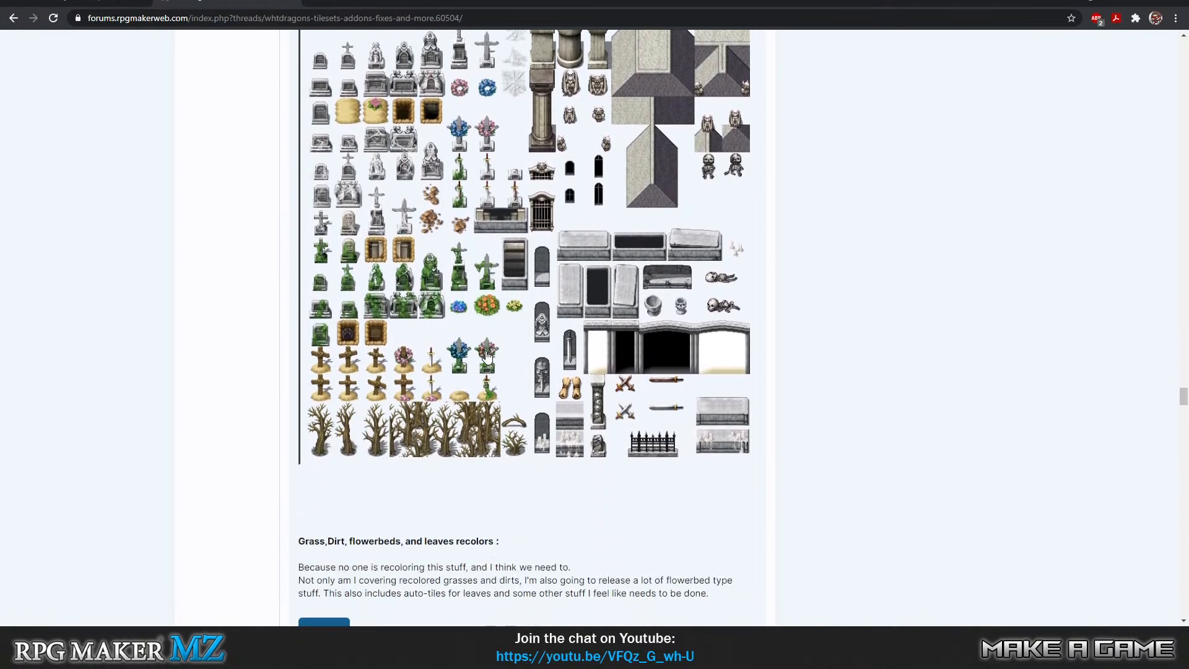
{"action": "scroll", "coordinate": [597, 128], "scroll_direction": "down", "scroll_amount": 6}
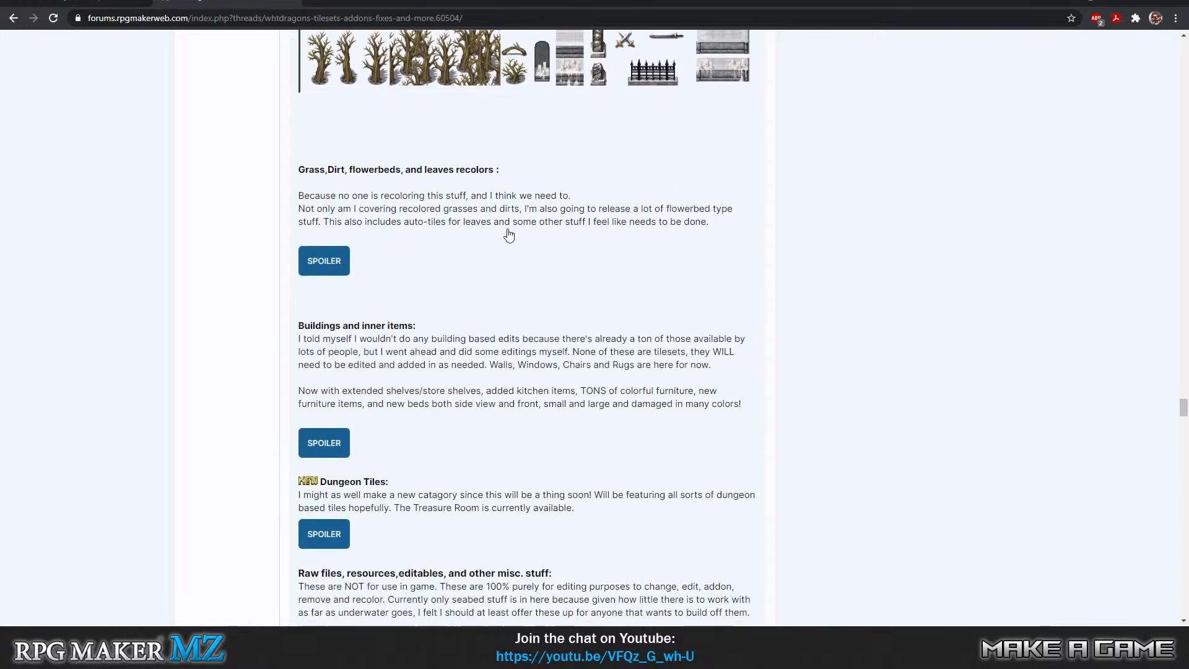
Reveal the hidden grass, dirt, flowerbeds and leaves recolors and examine the recolored grass and new dirt edge sheets.
{"action": "left_click", "coordinate": [324, 261]}
{"action": "scroll", "coordinate": [504, 268], "scroll_direction": "down", "scroll_amount": 4}
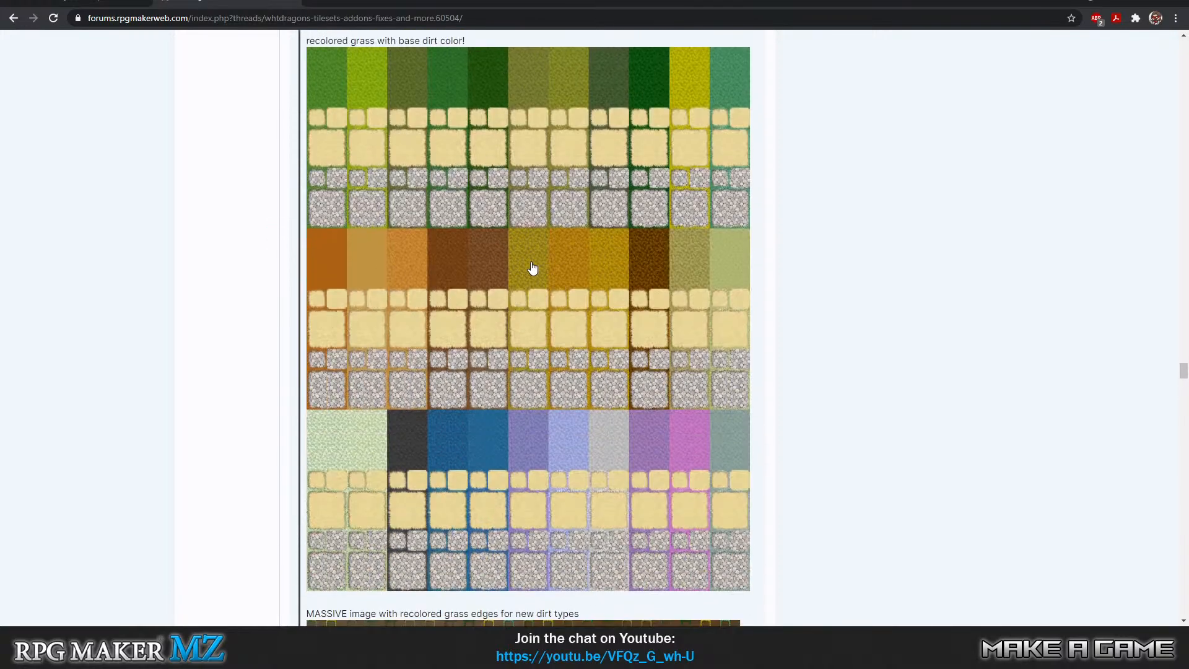
{"action": "scroll", "coordinate": [533, 268], "scroll_direction": "down", "scroll_amount": 3}
{"action": "scroll", "coordinate": [534, 267], "scroll_direction": "down", "scroll_amount": 2}
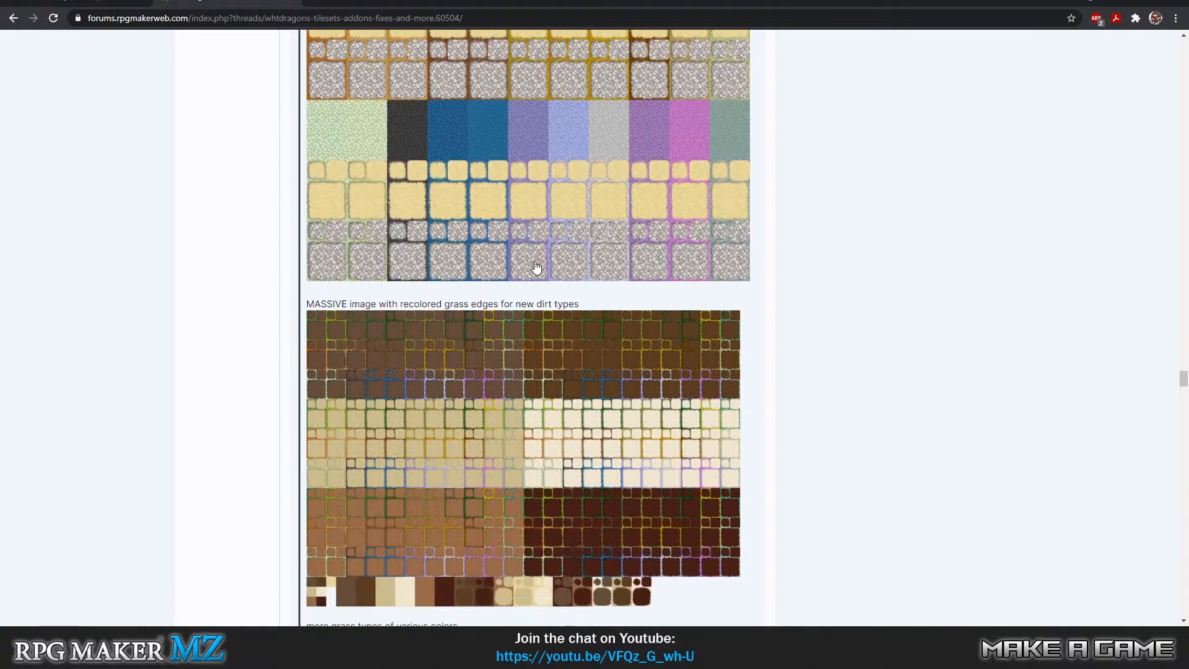
{"action": "scroll", "coordinate": [531, 267], "scroll_direction": "up", "scroll_amount": 4}
{"action": "scroll", "coordinate": [530, 268], "scroll_direction": "down", "scroll_amount": 3}
{"action": "scroll", "coordinate": [530, 269], "scroll_direction": "down", "scroll_amount": 6}
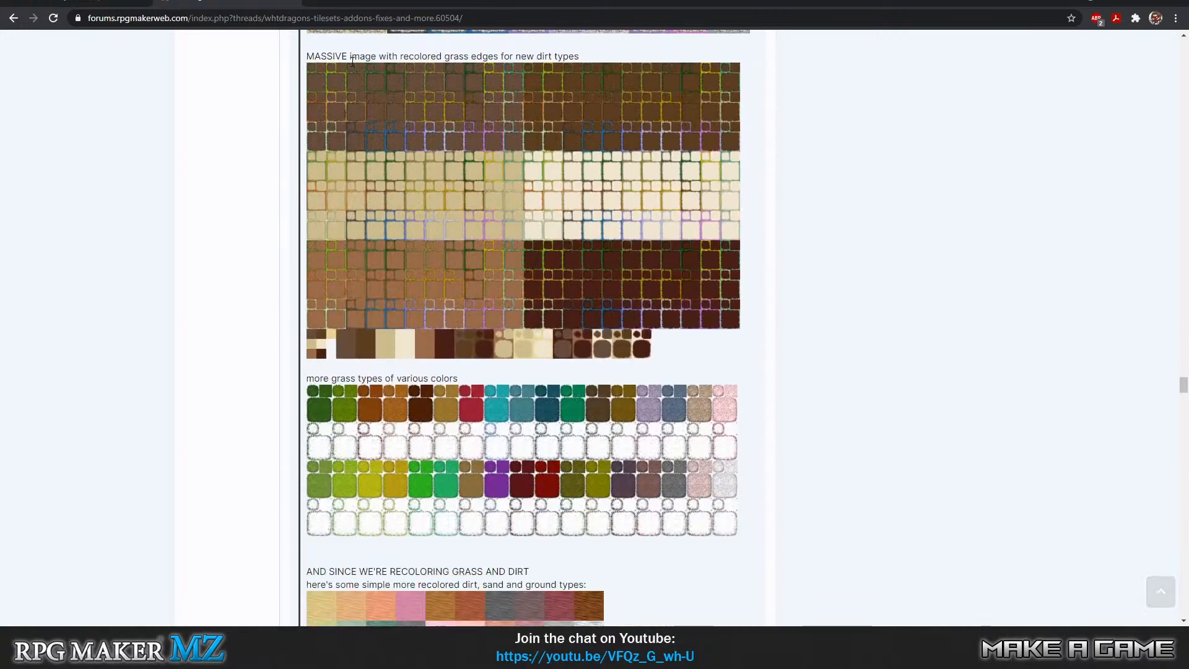
{"action": "scroll", "coordinate": [460, 189], "scroll_direction": "up", "scroll_amount": 3}
{"action": "scroll", "coordinate": [460, 189], "scroll_direction": "up", "scroll_amount": 3}
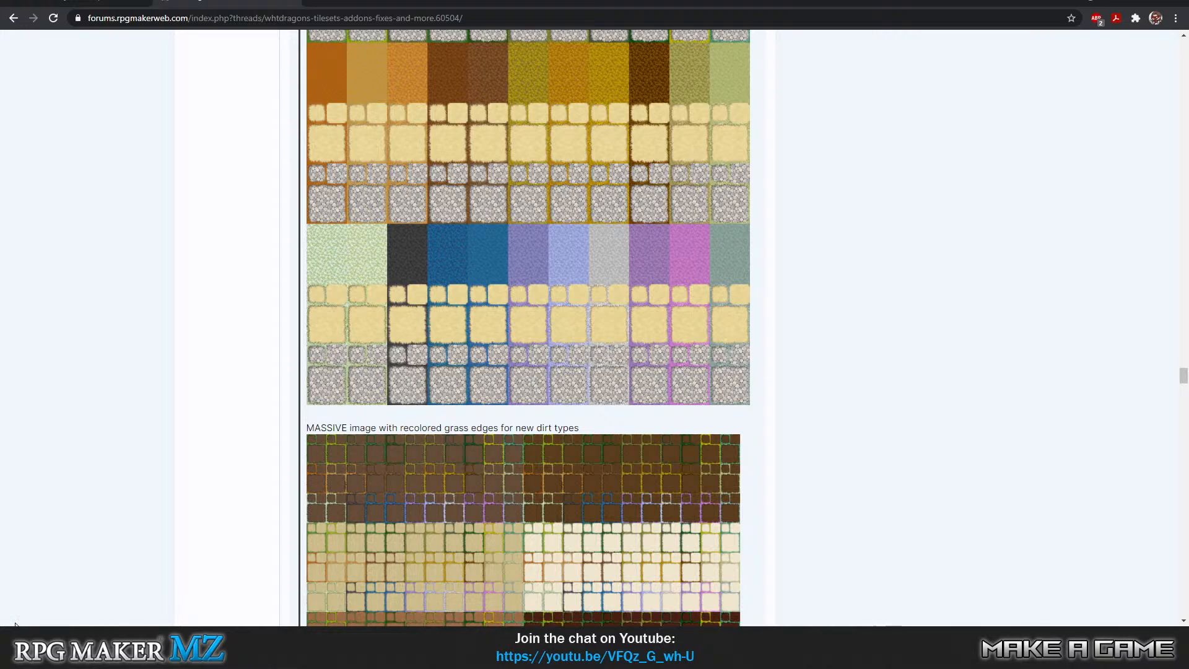
Look through the additional grass types, dirt and sand recolors, leaf autotiles and autotile flowerbeds.
{"action": "scroll", "coordinate": [841, 313], "scroll_direction": "down", "scroll_amount": 9}
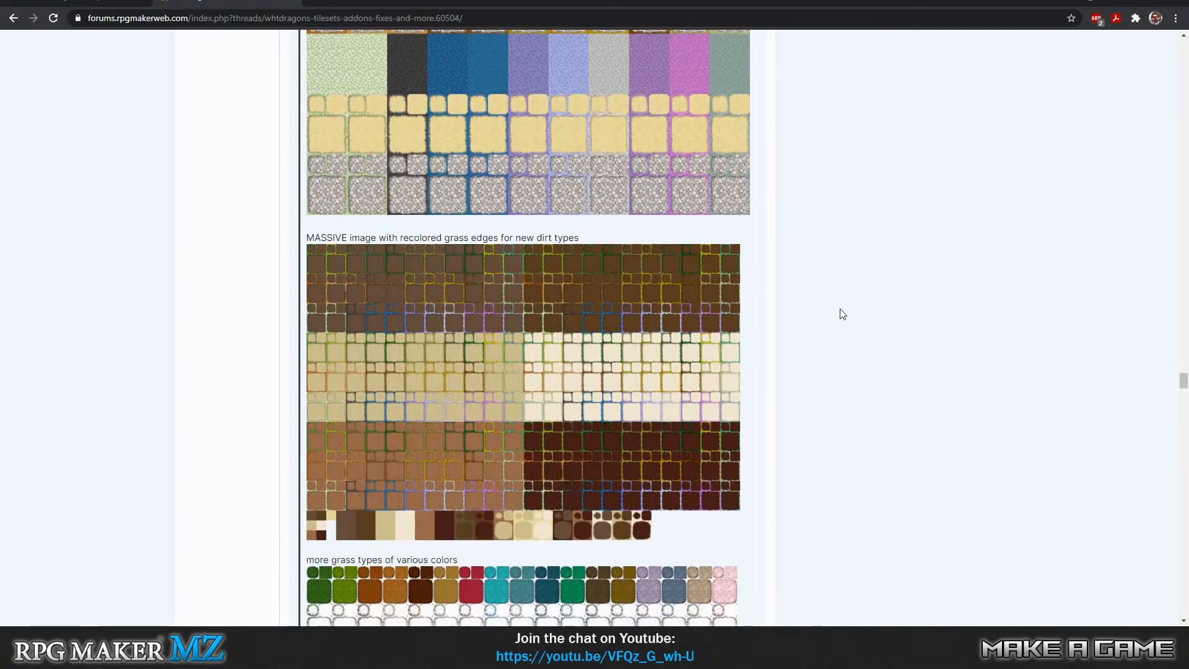
{"action": "scroll", "coordinate": [842, 317], "scroll_direction": "down", "scroll_amount": 3}
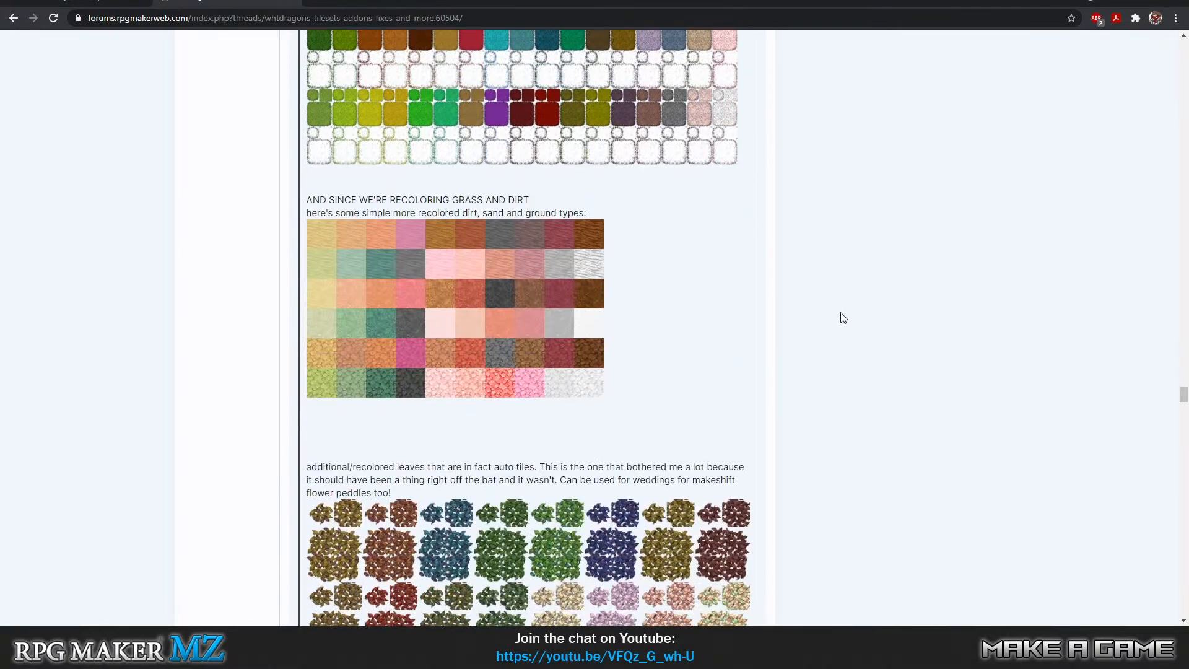
{"action": "scroll", "coordinate": [831, 310], "scroll_direction": "down", "scroll_amount": 6}
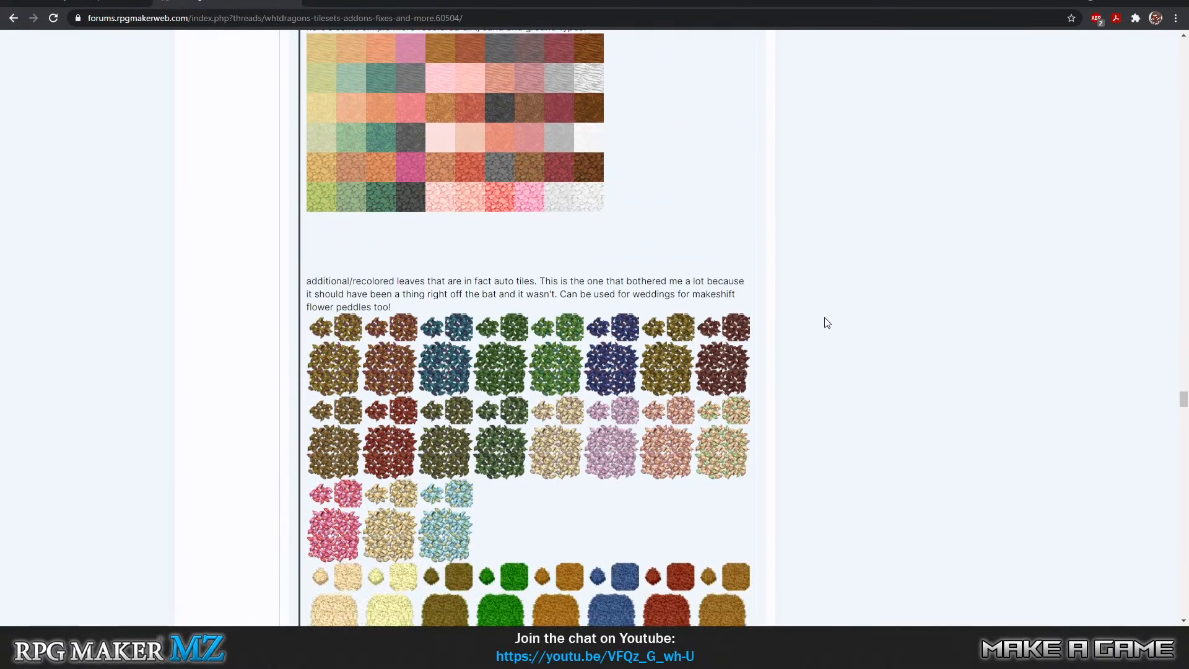
{"action": "scroll", "coordinate": [502, 372], "scroll_direction": "down", "scroll_amount": 3}
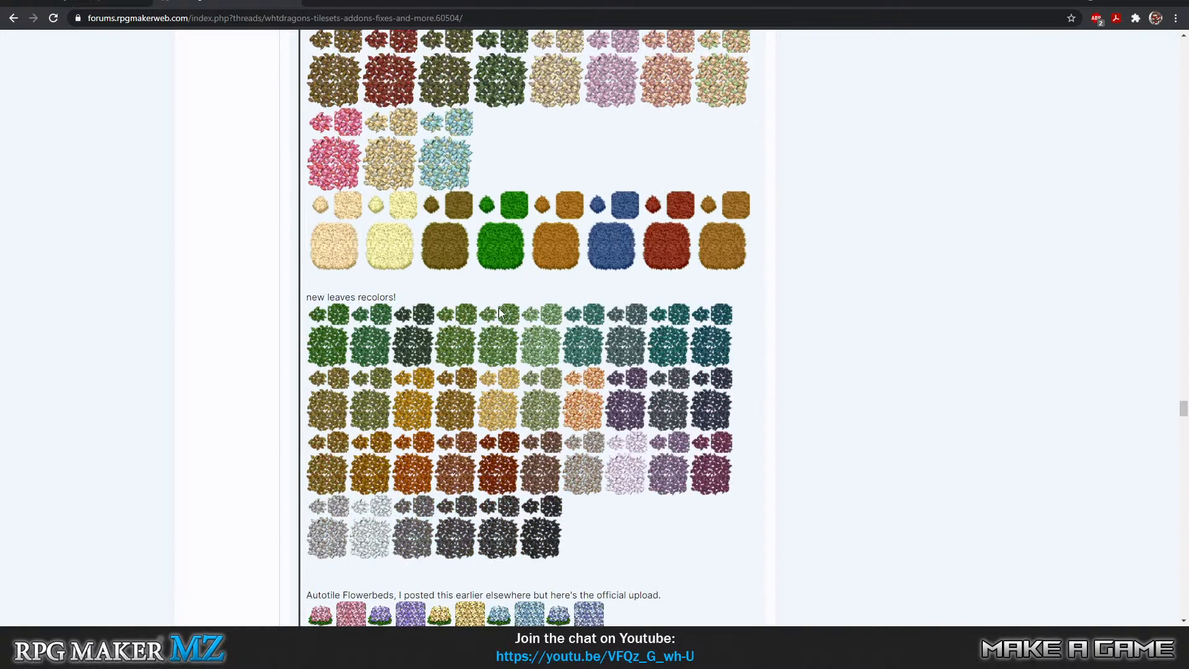
{"action": "scroll", "coordinate": [658, 312], "scroll_direction": "down", "scroll_amount": 3}
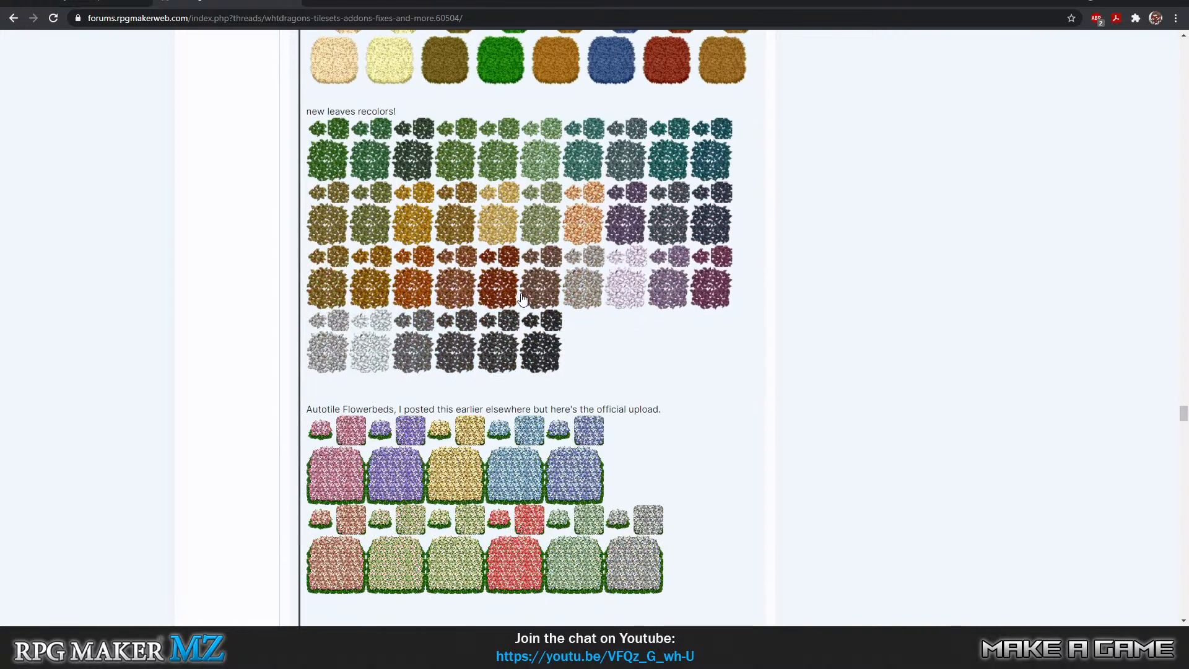
{"action": "scroll", "coordinate": [500, 281], "scroll_direction": "up", "scroll_amount": 1}
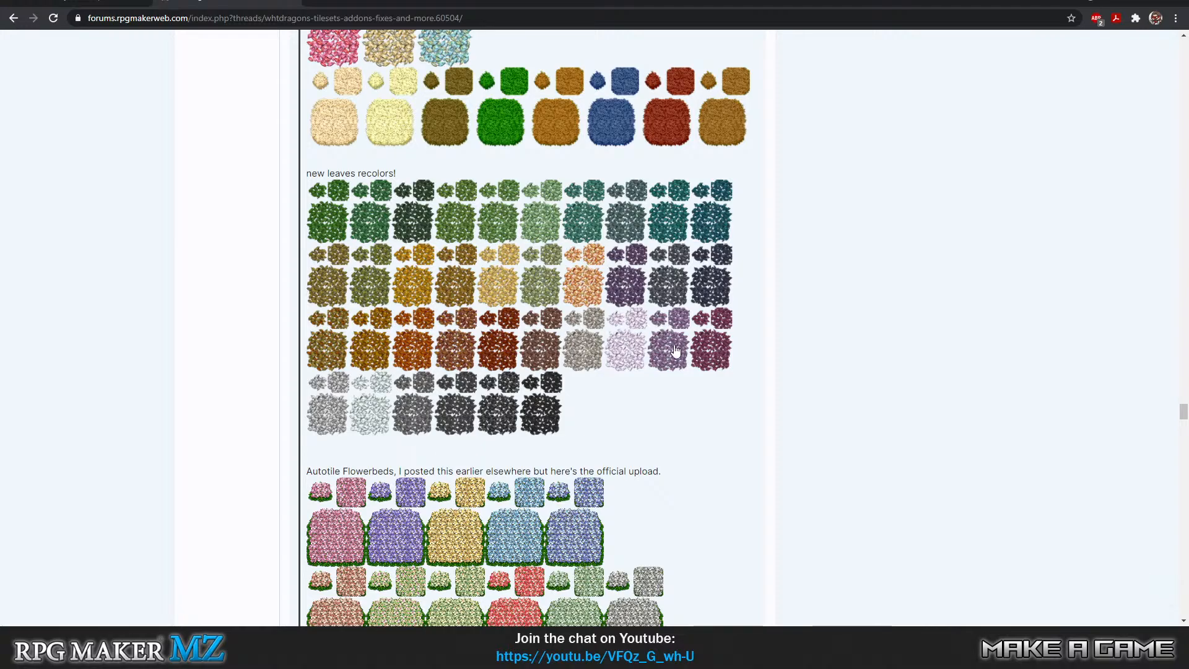
{"action": "scroll", "coordinate": [675, 349], "scroll_direction": "down", "scroll_amount": 3}
{"action": "scroll", "coordinate": [678, 358], "scroll_direction": "down", "scroll_amount": 10}
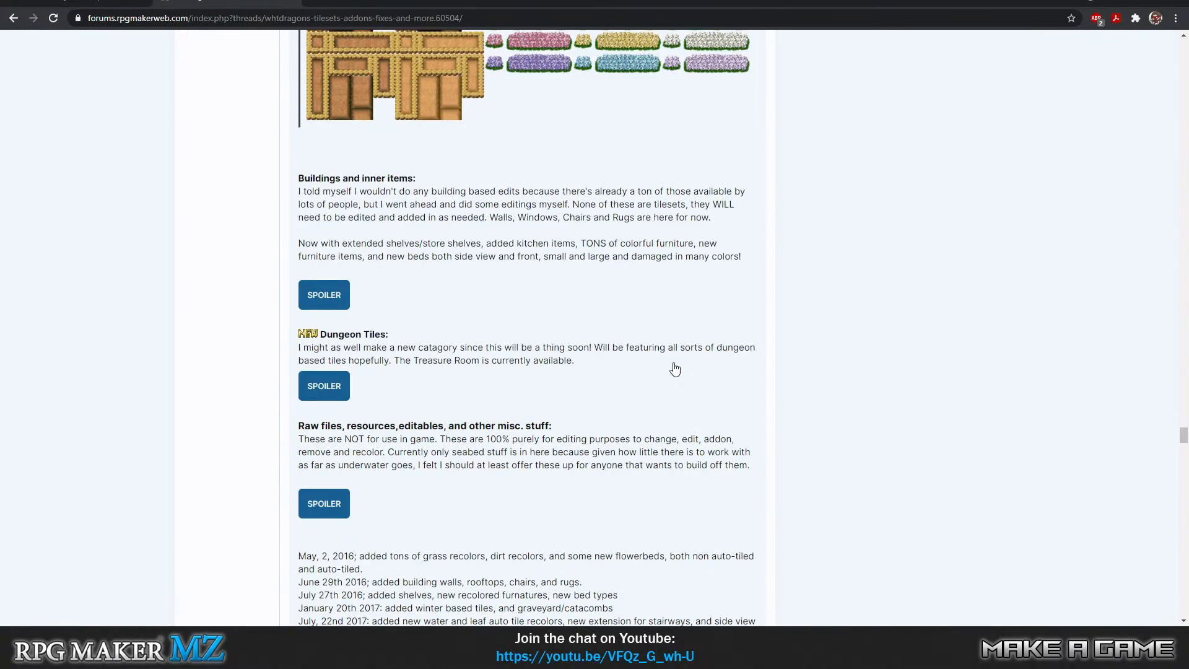
Reveal the hidden Dungeon Tiles and raw files sections and examine the Treasure Room and Extended Gold resources.
{"action": "scroll", "coordinate": [675, 368], "scroll_direction": "down", "scroll_amount": 3}
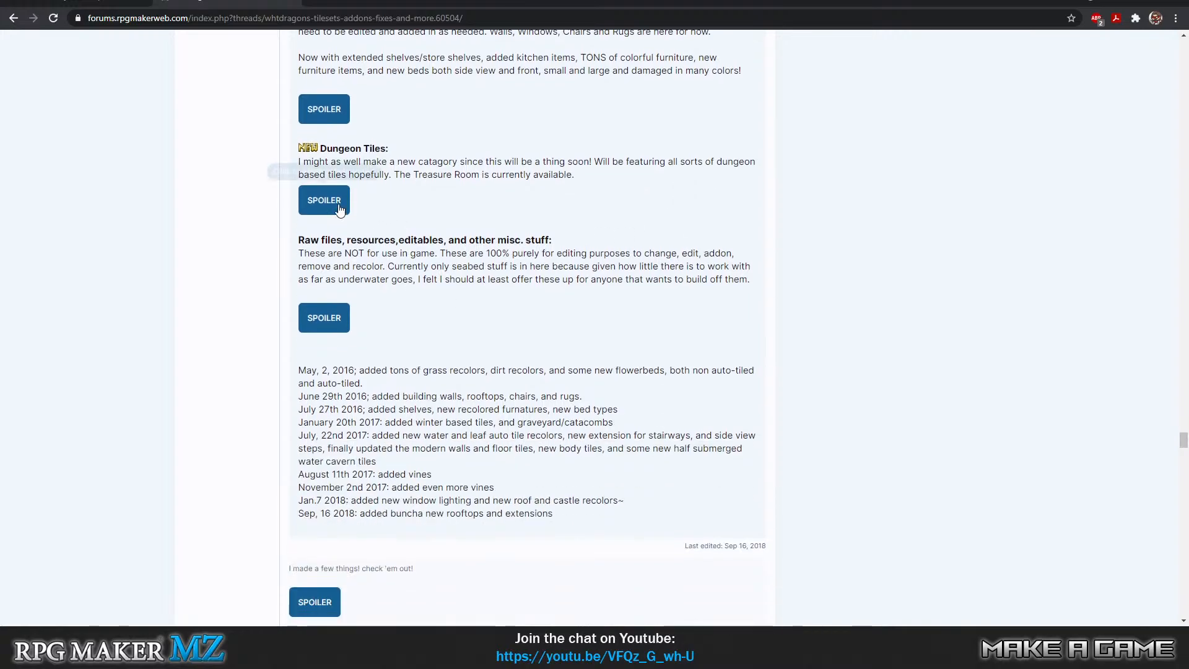
{"action": "left_click", "coordinate": [340, 206]}
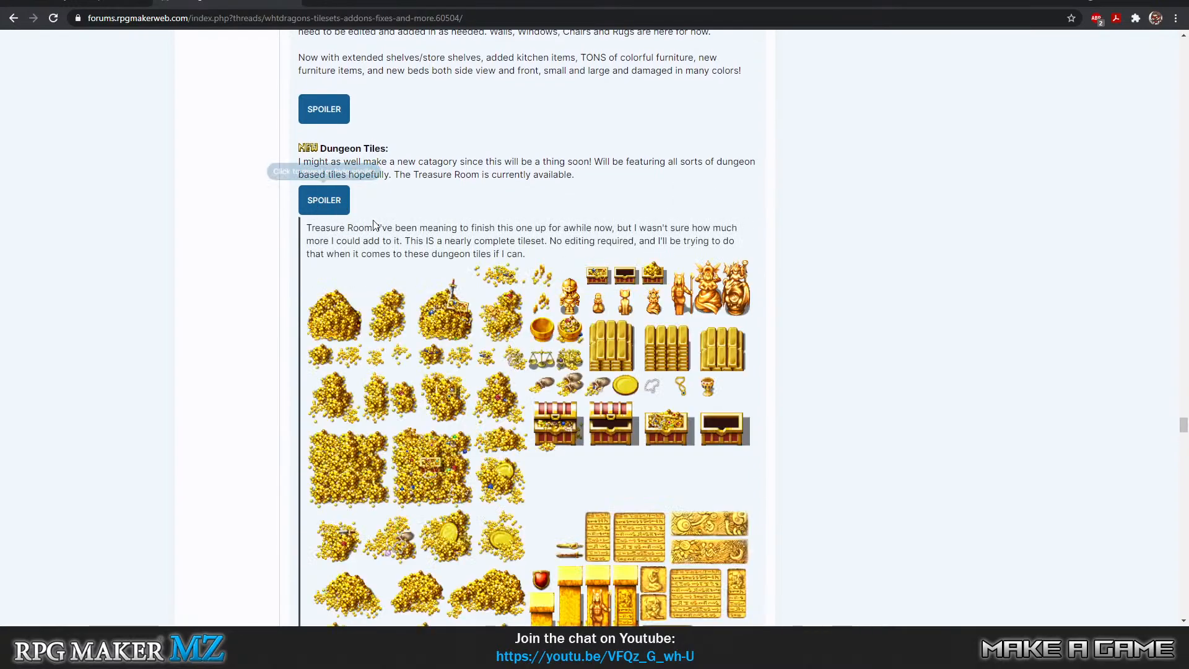
{"action": "scroll", "coordinate": [505, 310], "scroll_direction": "down", "scroll_amount": 3}
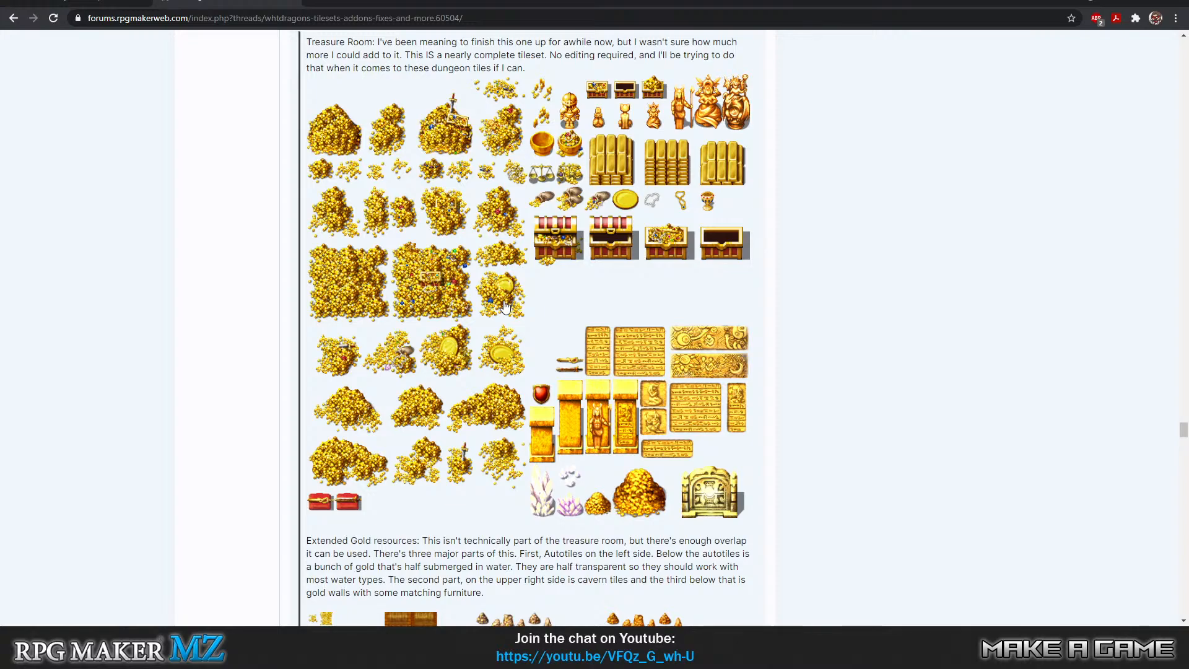
{"action": "scroll", "coordinate": [514, 297], "scroll_direction": "down", "scroll_amount": 10}
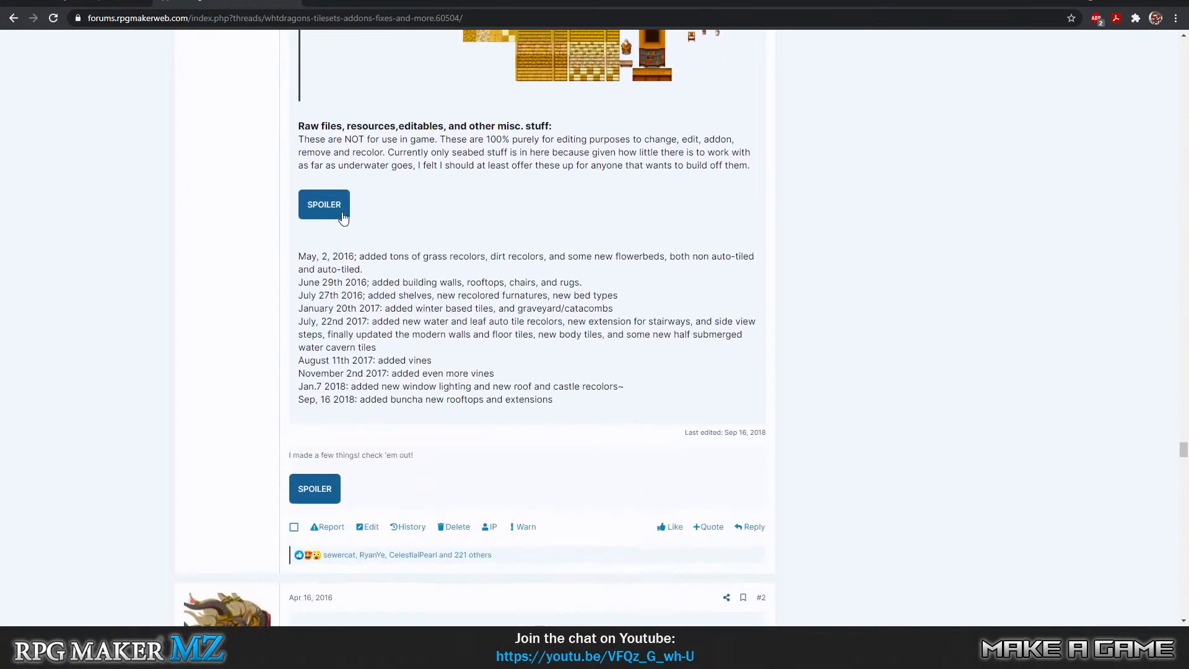
{"action": "left_click", "coordinate": [323, 205]}
{"action": "scroll", "coordinate": [577, 267], "scroll_direction": "up", "scroll_amount": 6}
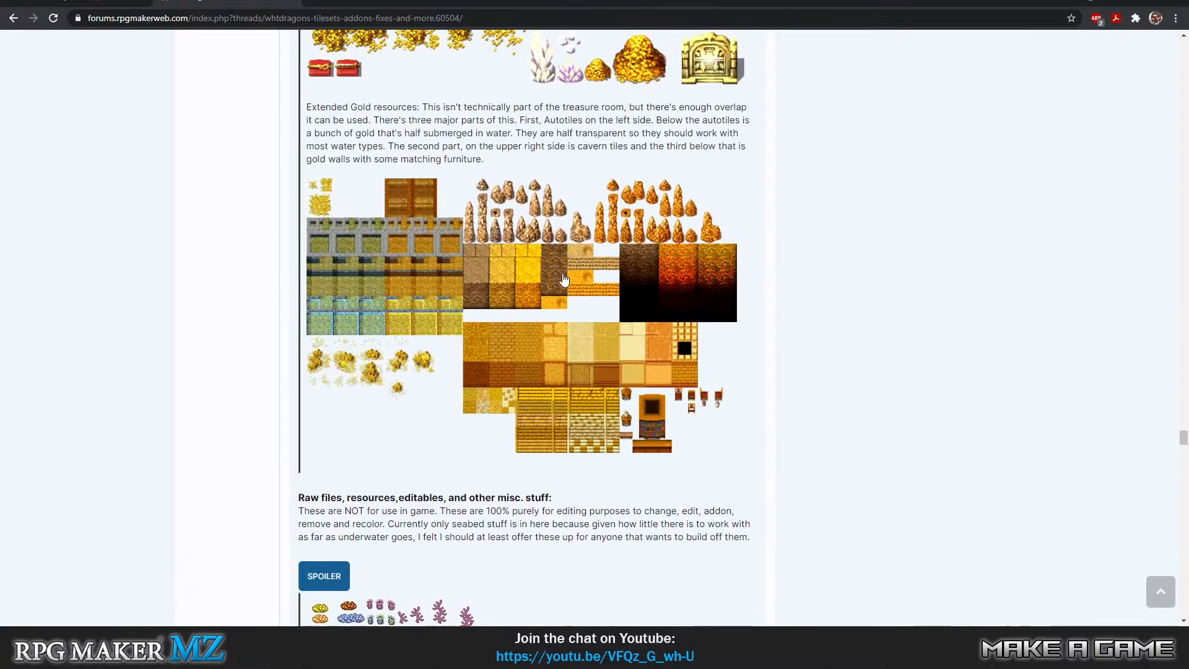
{"action": "scroll", "coordinate": [540, 308], "scroll_direction": "up", "scroll_amount": 3}
{"action": "scroll", "coordinate": [540, 308], "scroll_direction": "up", "scroll_amount": 8}
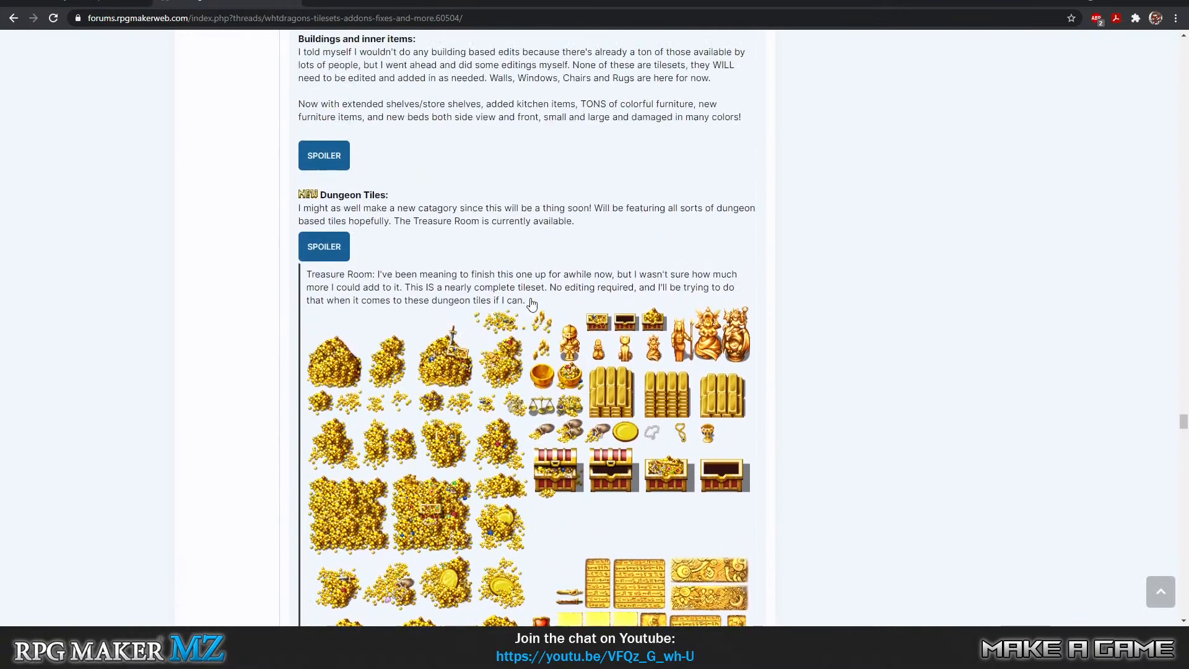
Reveal the hidden Buildings and inner items section and look through the wall, castle and rooftop recolors.
{"action": "left_click", "coordinate": [324, 358]}
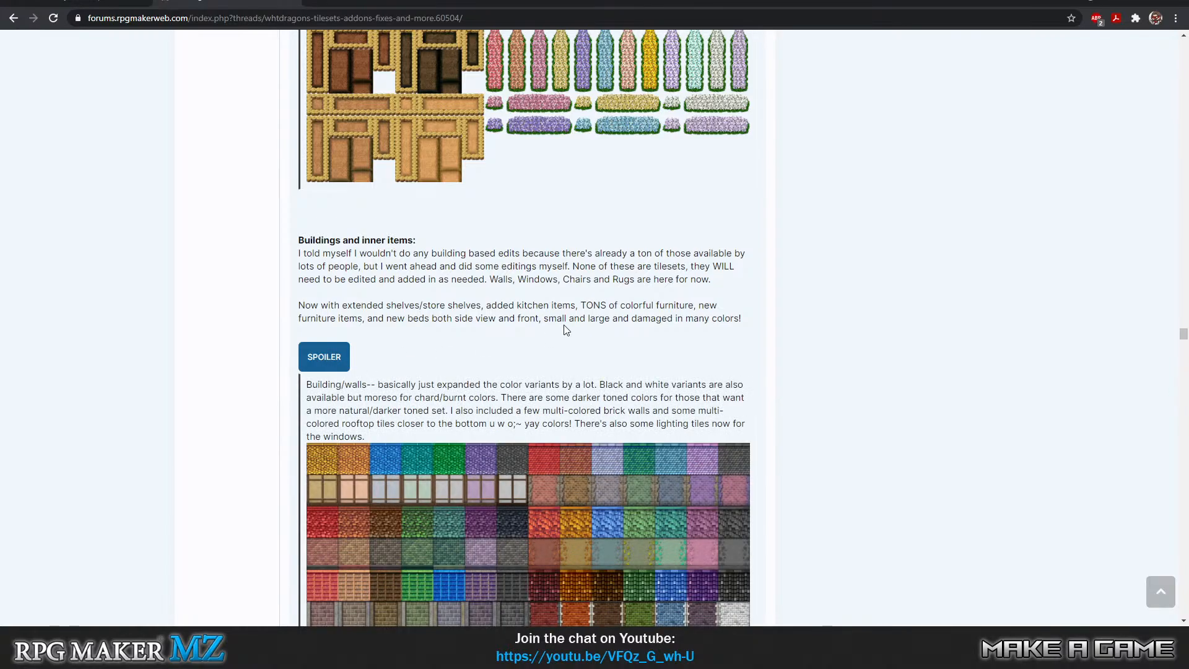
{"action": "scroll", "coordinate": [557, 331], "scroll_direction": "down", "scroll_amount": 7}
{"action": "scroll", "coordinate": [467, 304], "scroll_direction": "down", "scroll_amount": 12}
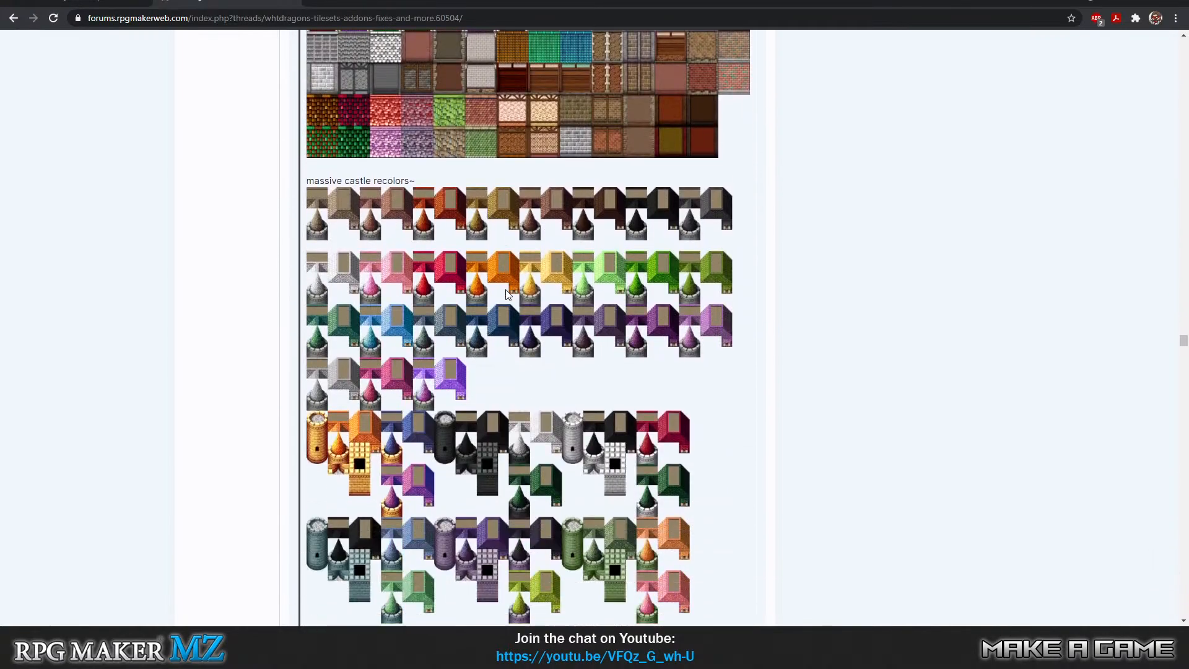
{"action": "scroll", "coordinate": [540, 299], "scroll_direction": "down", "scroll_amount": 11}
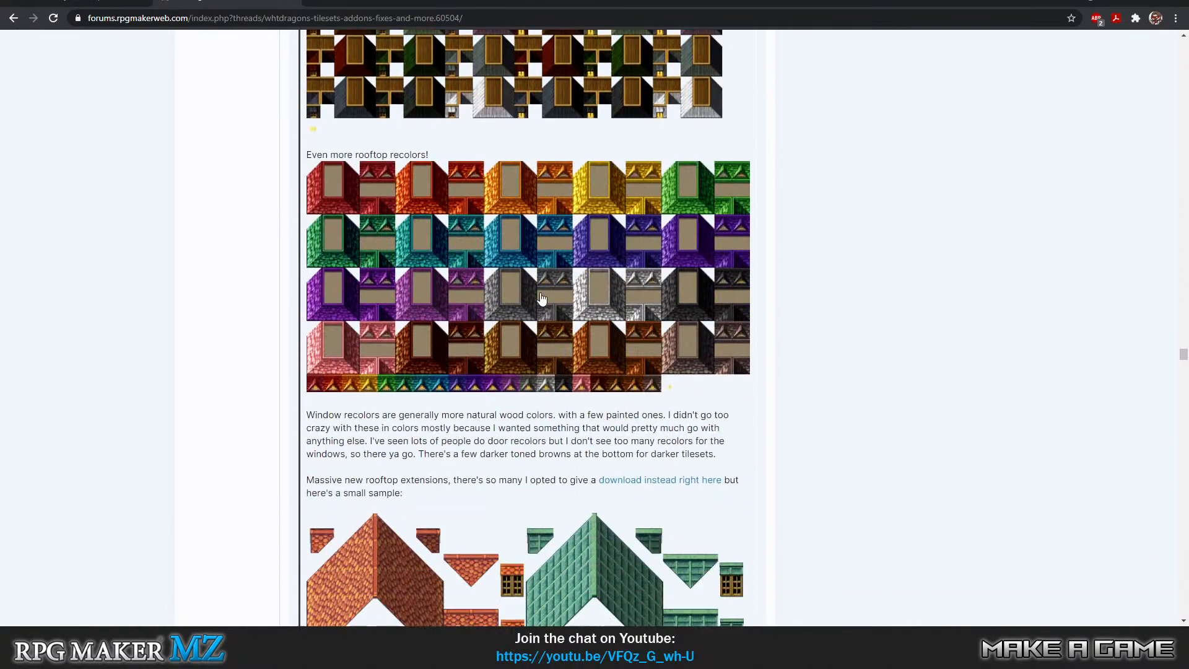
{"action": "scroll", "coordinate": [540, 299], "scroll_direction": "down", "scroll_amount": 4}
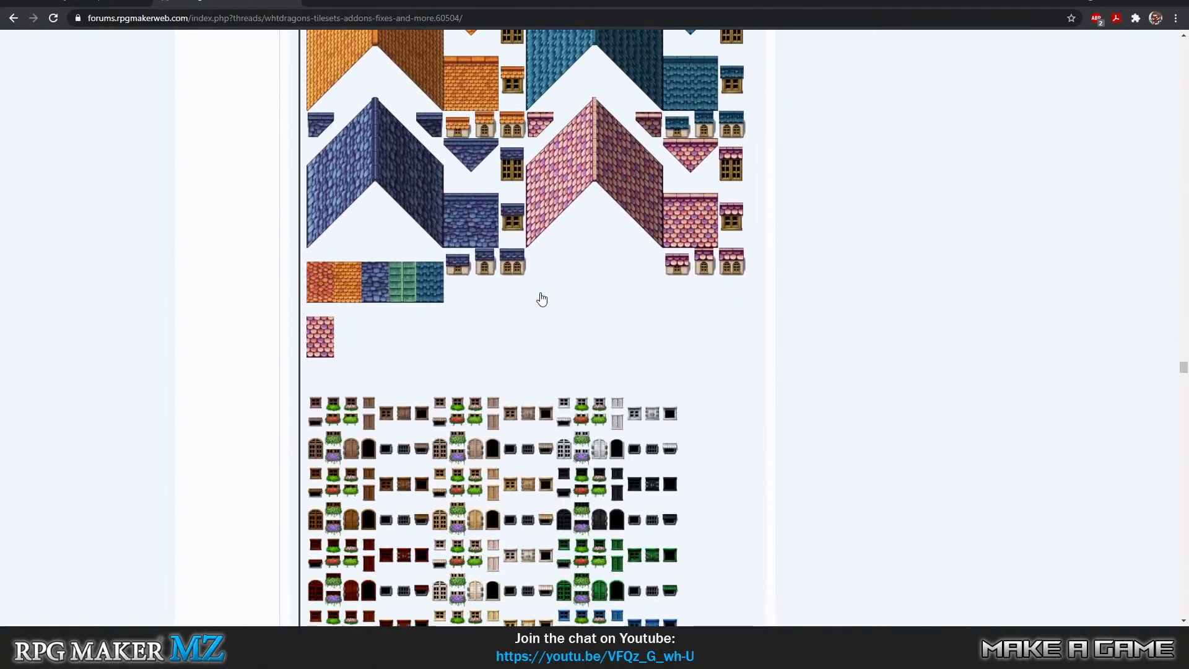
Examine the rooftop extension samples, window recolors and window lighting tiles.
{"action": "scroll", "coordinate": [540, 299], "scroll_direction": "up", "scroll_amount": 3}
{"action": "scroll", "coordinate": [576, 342], "scroll_direction": "down", "scroll_amount": 2}
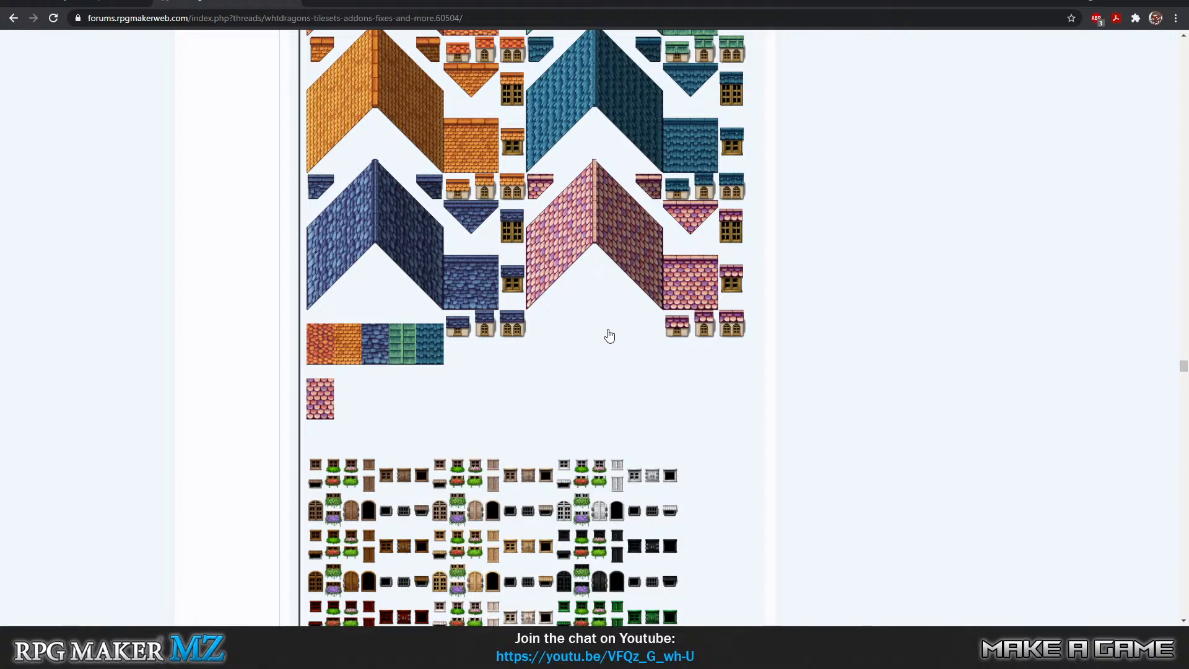
{"action": "scroll", "coordinate": [610, 335], "scroll_direction": "down", "scroll_amount": 9}
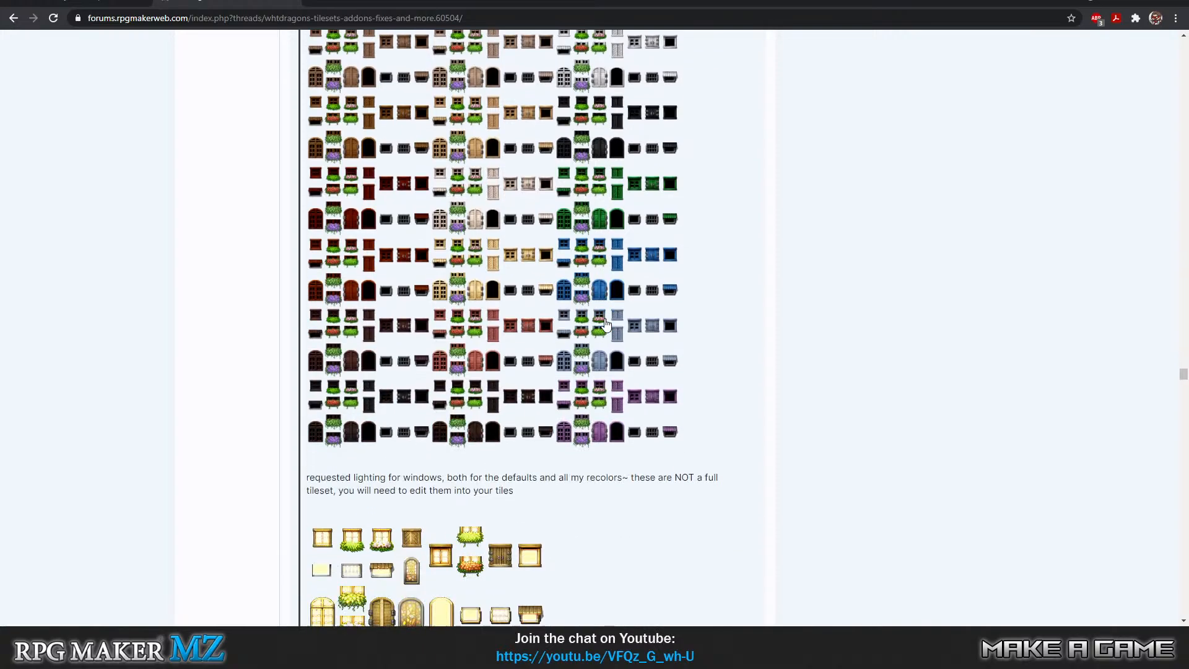
{"action": "scroll", "coordinate": [597, 324], "scroll_direction": "up", "scroll_amount": 3}
{"action": "scroll", "coordinate": [591, 335], "scroll_direction": "down", "scroll_amount": 13}
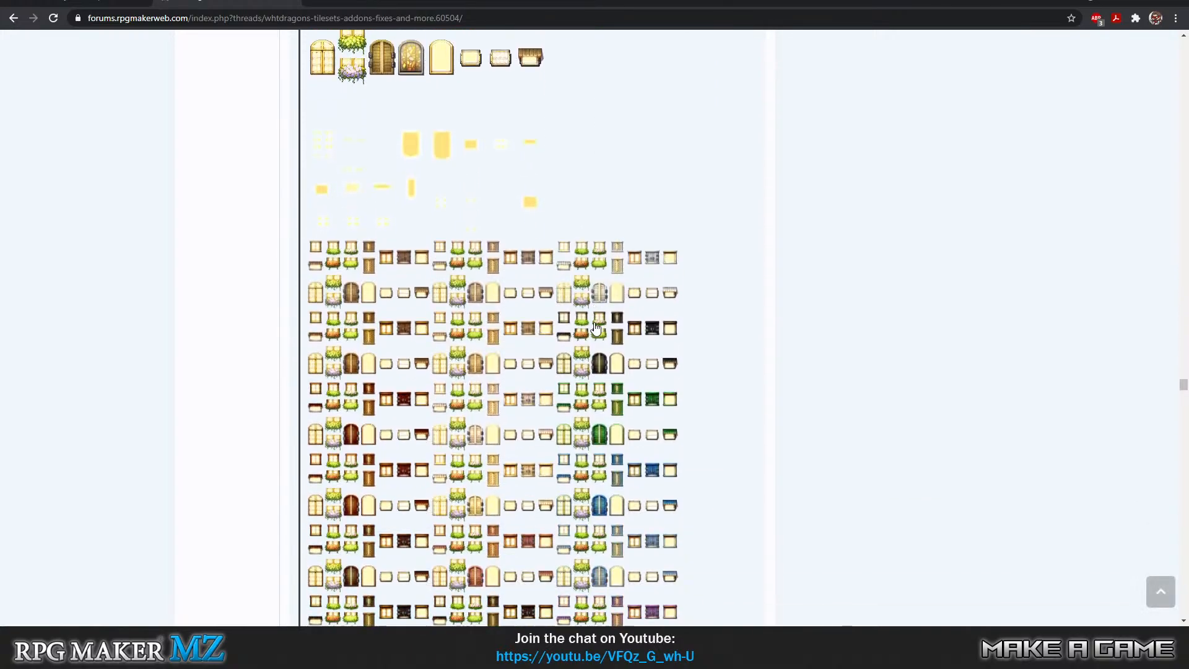
{"action": "scroll", "coordinate": [597, 325], "scroll_direction": "down", "scroll_amount": 5}
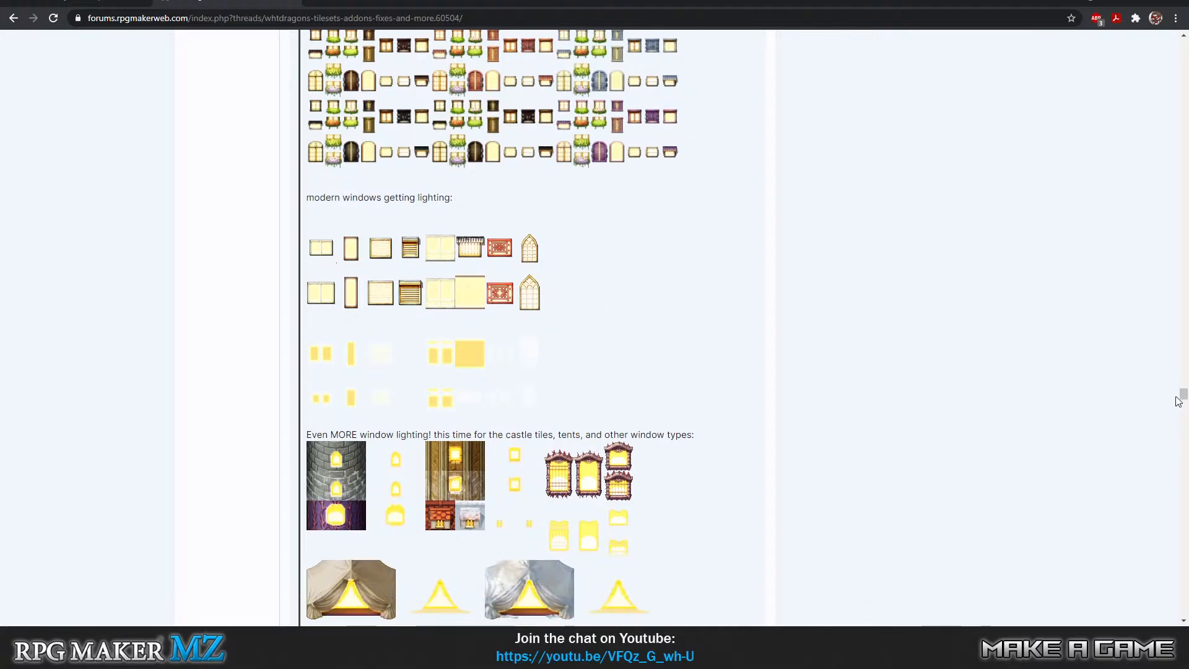
Return to the start of the thread and open the linked festivals and celebrations thread.
{"action": "left_click_drag", "start_coordinate": [1178, 399], "coordinate": [1180, 43]}
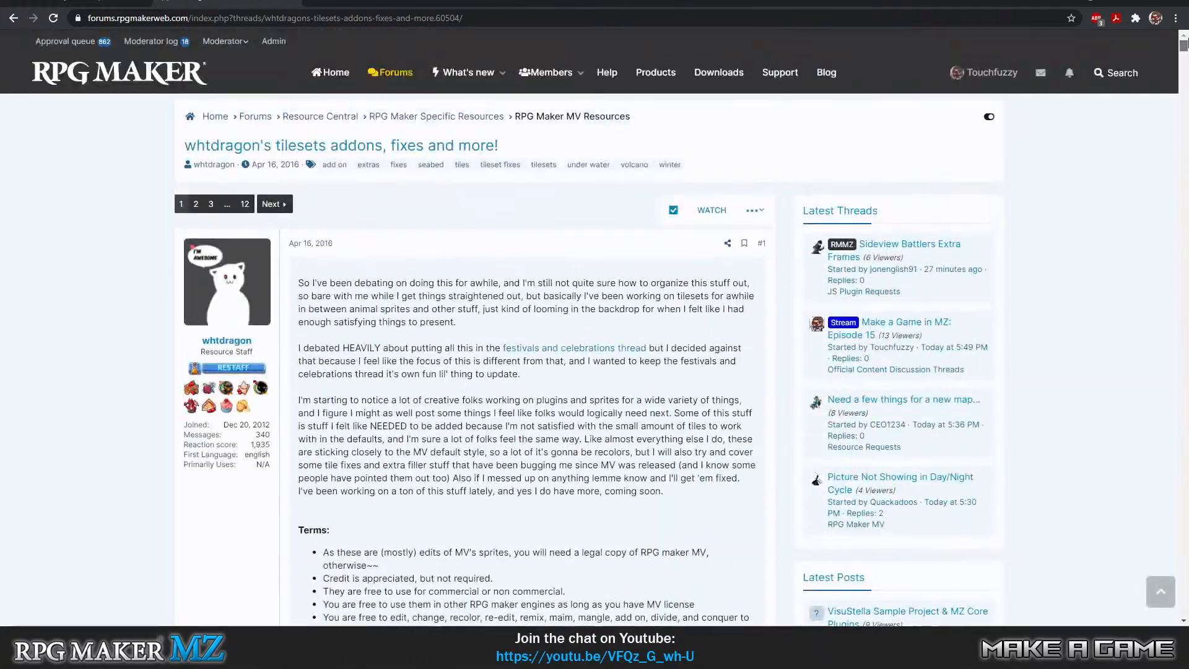
{"action": "left_click", "coordinate": [530, 349]}
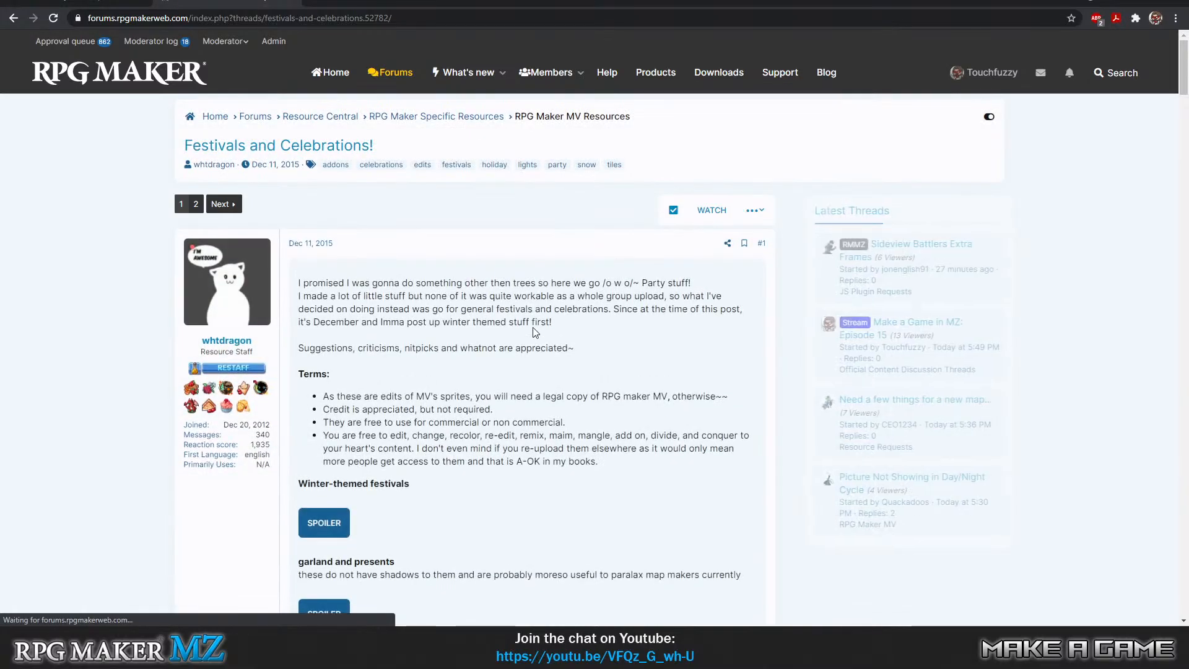
Switch back to RPG Maker MZ and look over the Cavern map from its upper area down to the southern floor.
{"action": "left_click", "coordinate": [295, 1]}
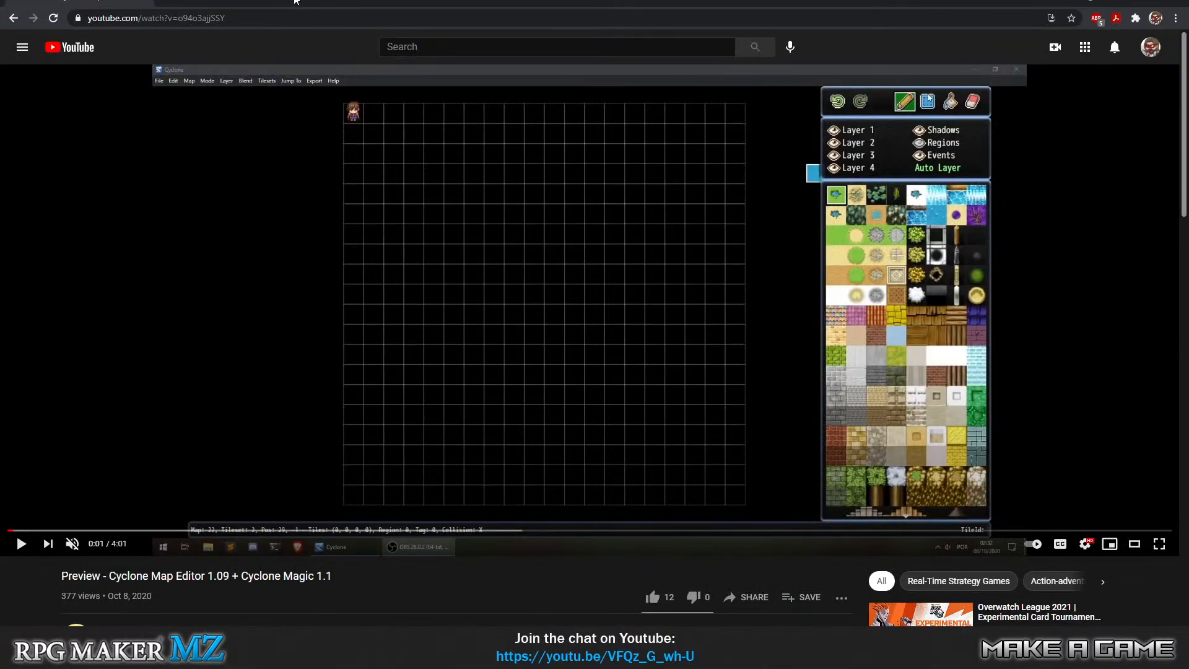
{"action": "key", "text": "alt+Tab"}
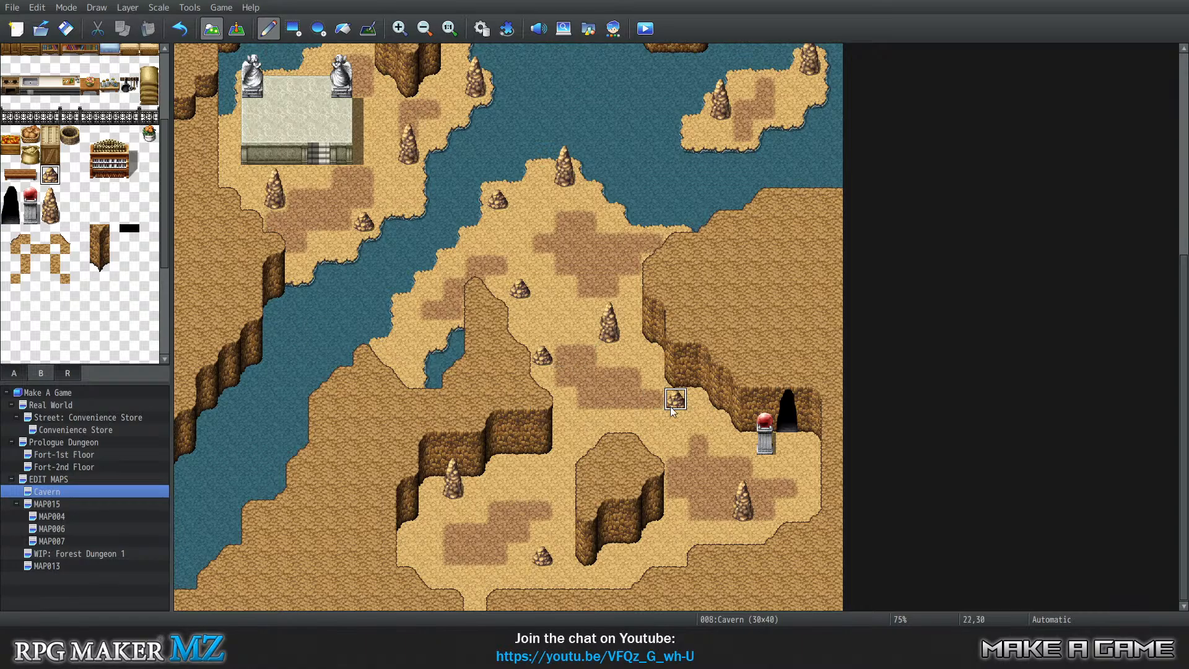
{"action": "scroll", "coordinate": [712, 381], "scroll_direction": "up", "scroll_amount": 3}
{"action": "scroll", "coordinate": [599, 387], "scroll_direction": "up", "scroll_amount": 6}
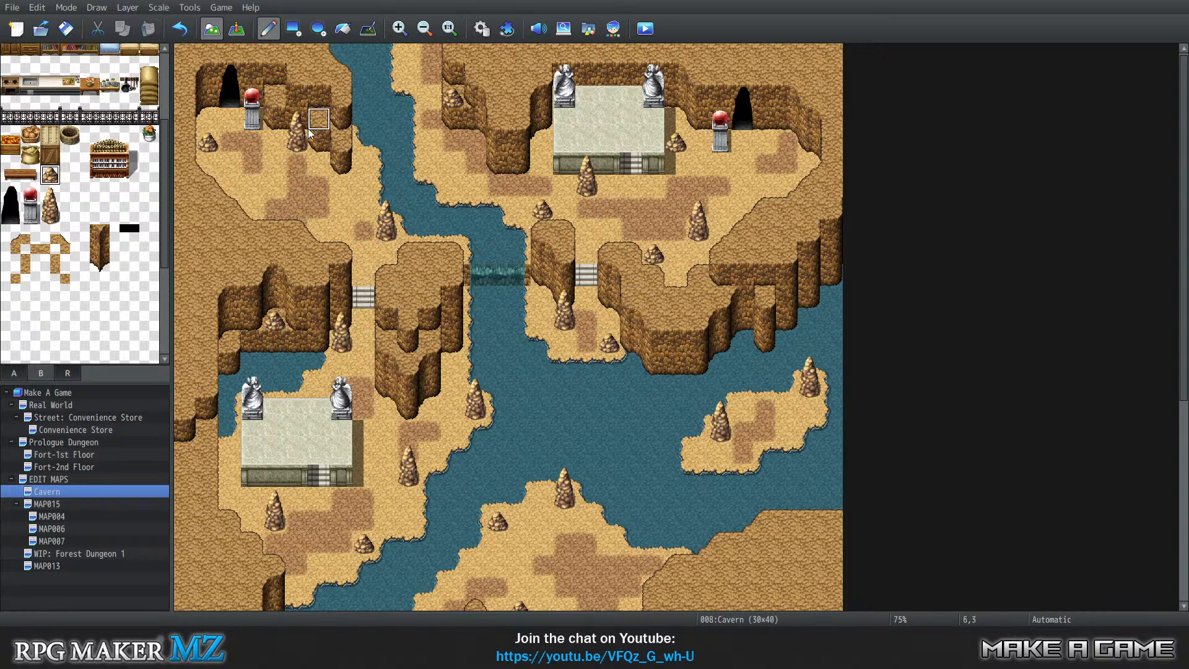
{"action": "scroll", "coordinate": [343, 260], "scroll_direction": "down", "scroll_amount": 3}
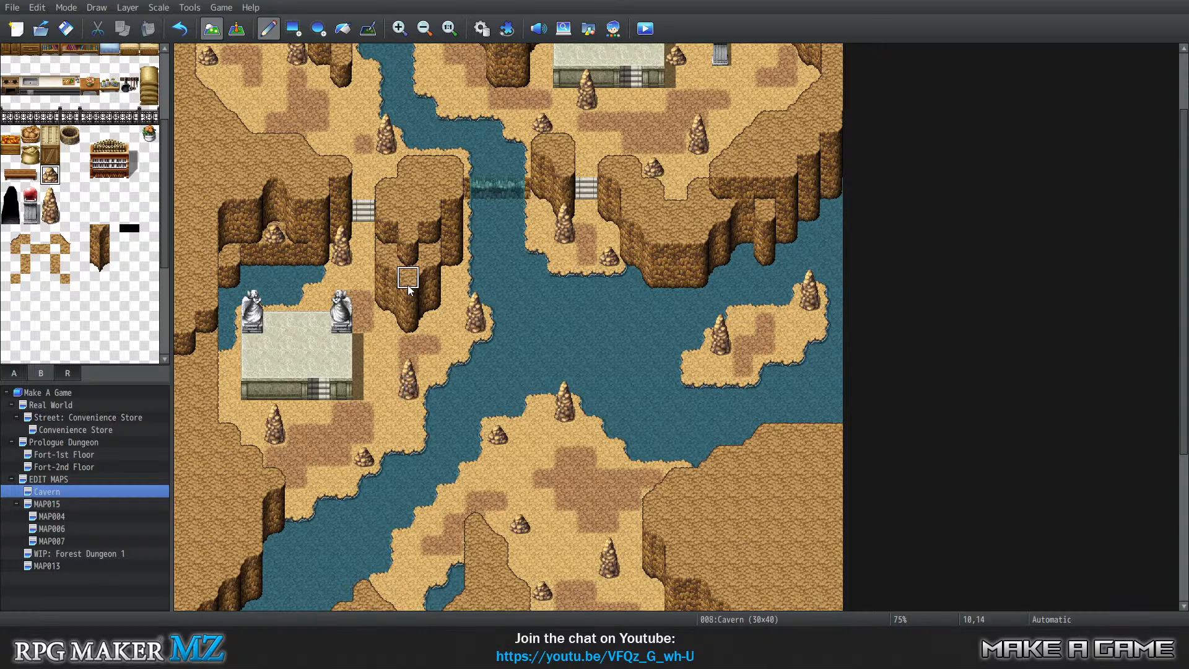
{"action": "scroll", "coordinate": [473, 348], "scroll_direction": "down", "scroll_amount": 6}
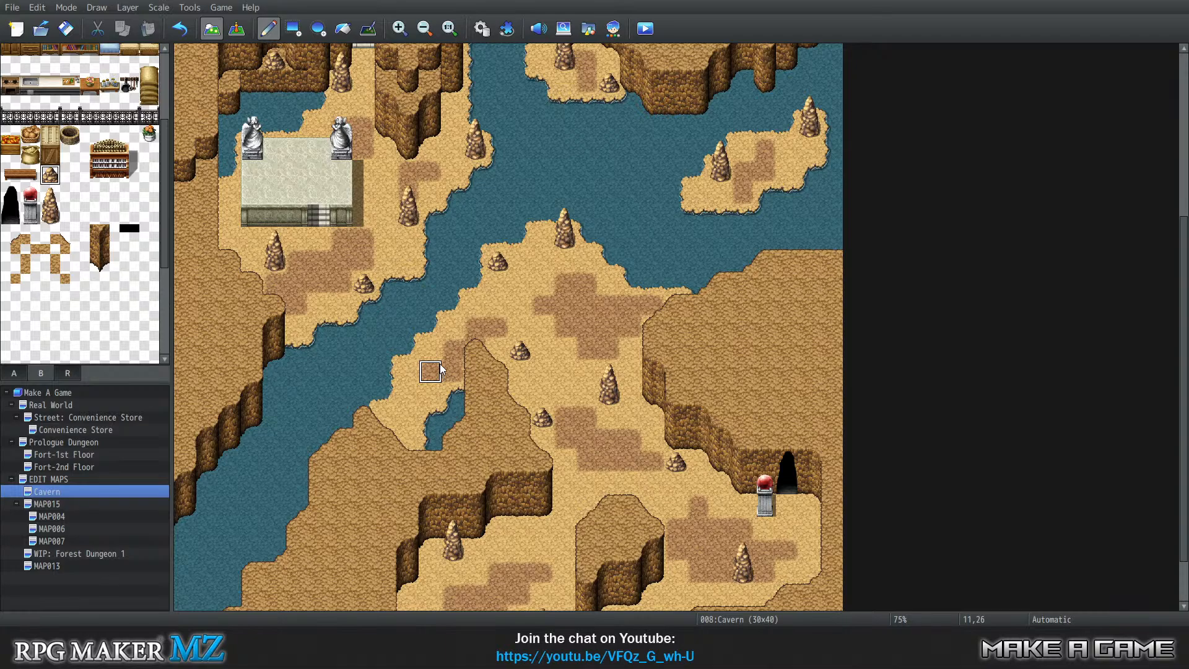
Look back over the Cavern map from its southern floor up to the northern cave entrances.
{"action": "scroll", "coordinate": [515, 405], "scroll_direction": "down", "scroll_amount": 2}
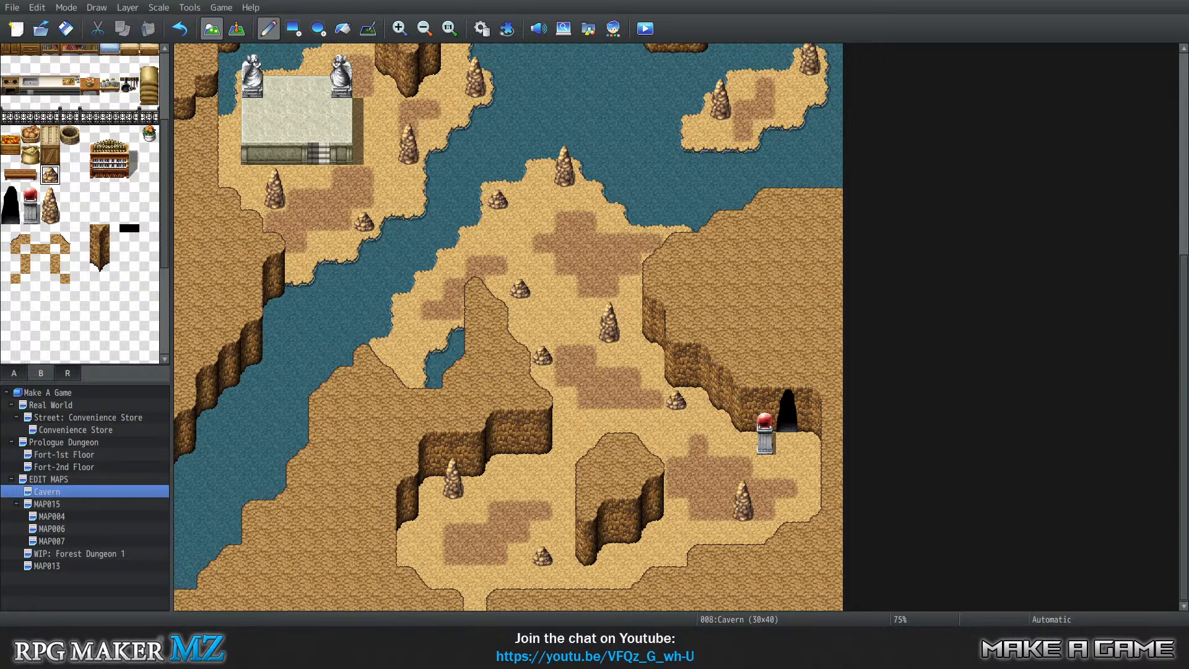
{"action": "mouse_move", "coordinate": [423, 657]}
{"action": "scroll", "coordinate": [666, 233], "scroll_direction": "up", "scroll_amount": 5}
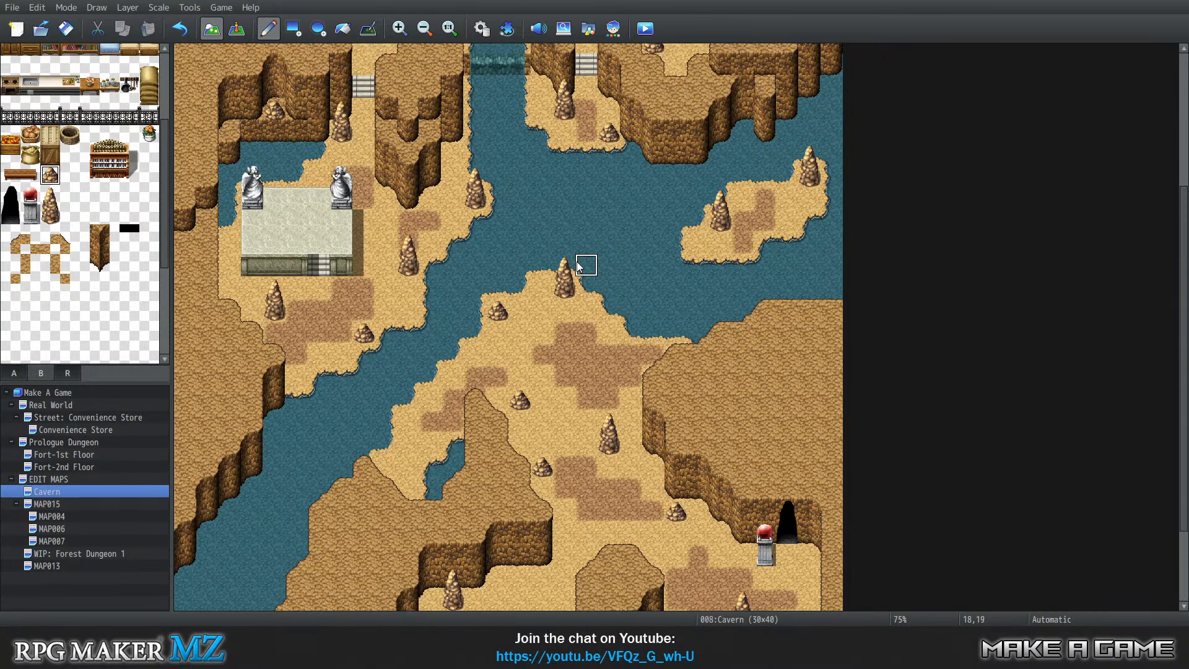
{"action": "scroll", "coordinate": [581, 277], "scroll_direction": "up", "scroll_amount": 4}
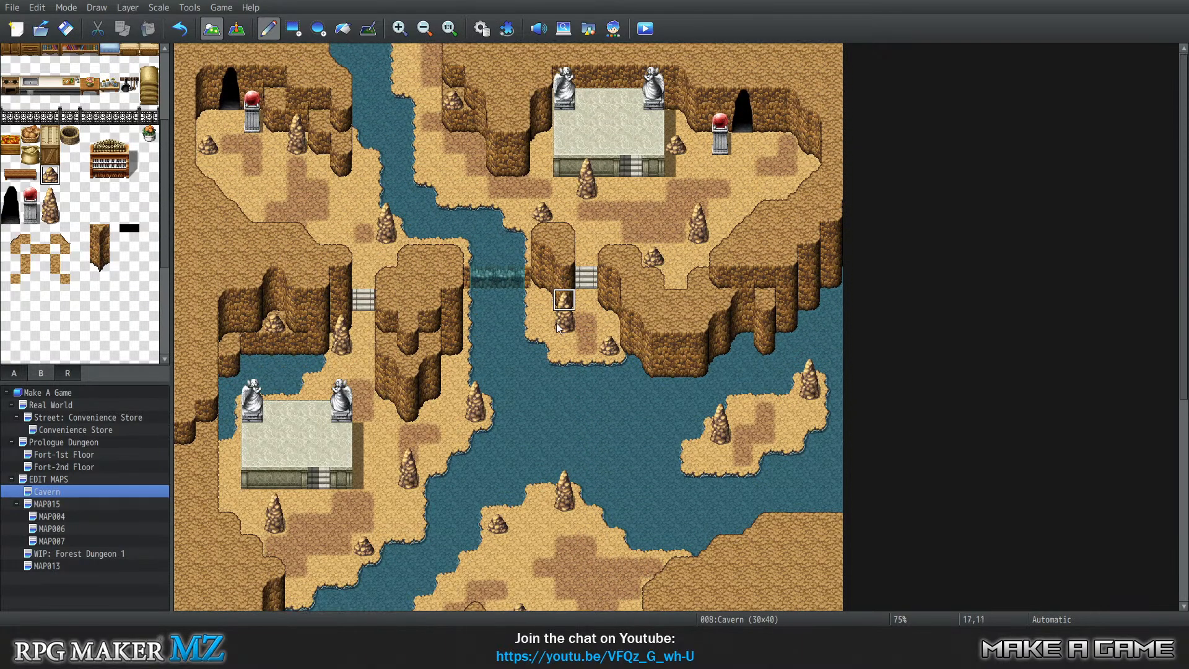
Switch to the Excel progress sheet and set the Cave map's progress to 85%.
{"action": "key", "text": "alt+Tab"}
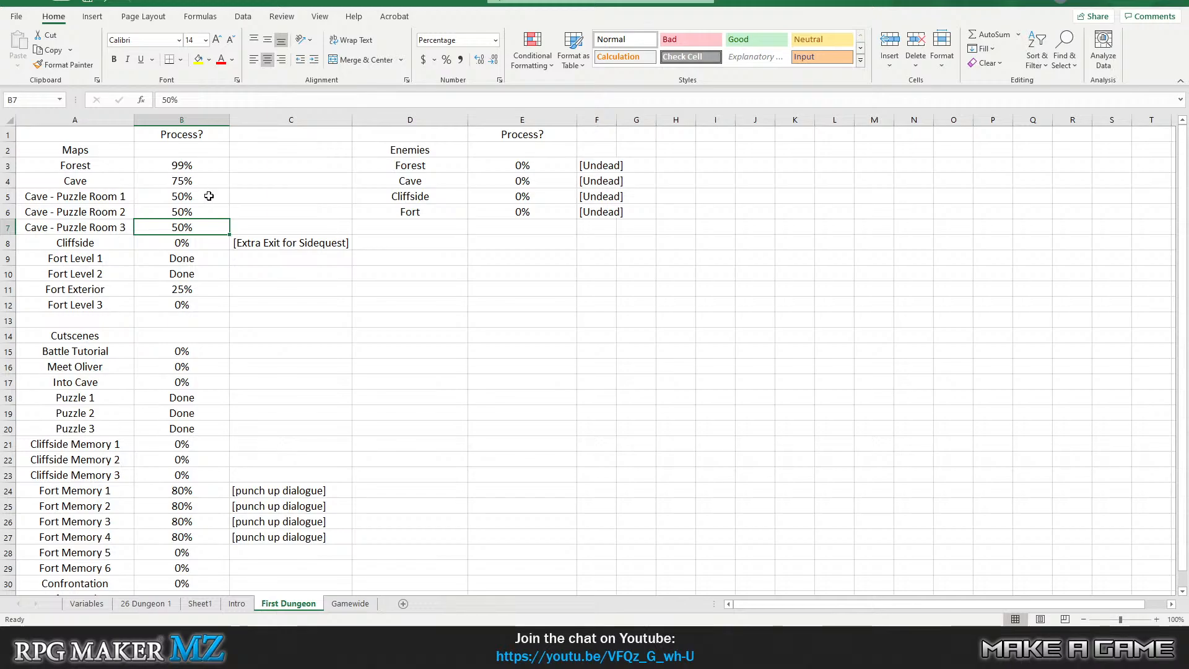
{"action": "left_click", "coordinate": [190, 180]}
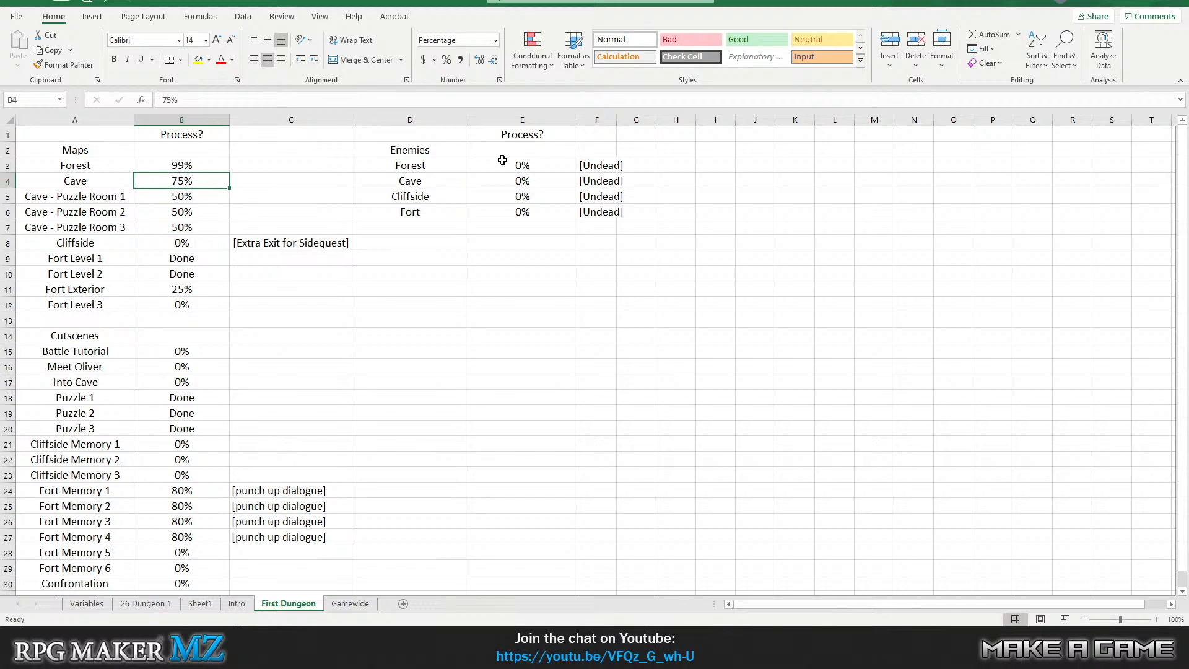
{"action": "type", "text": "85"}
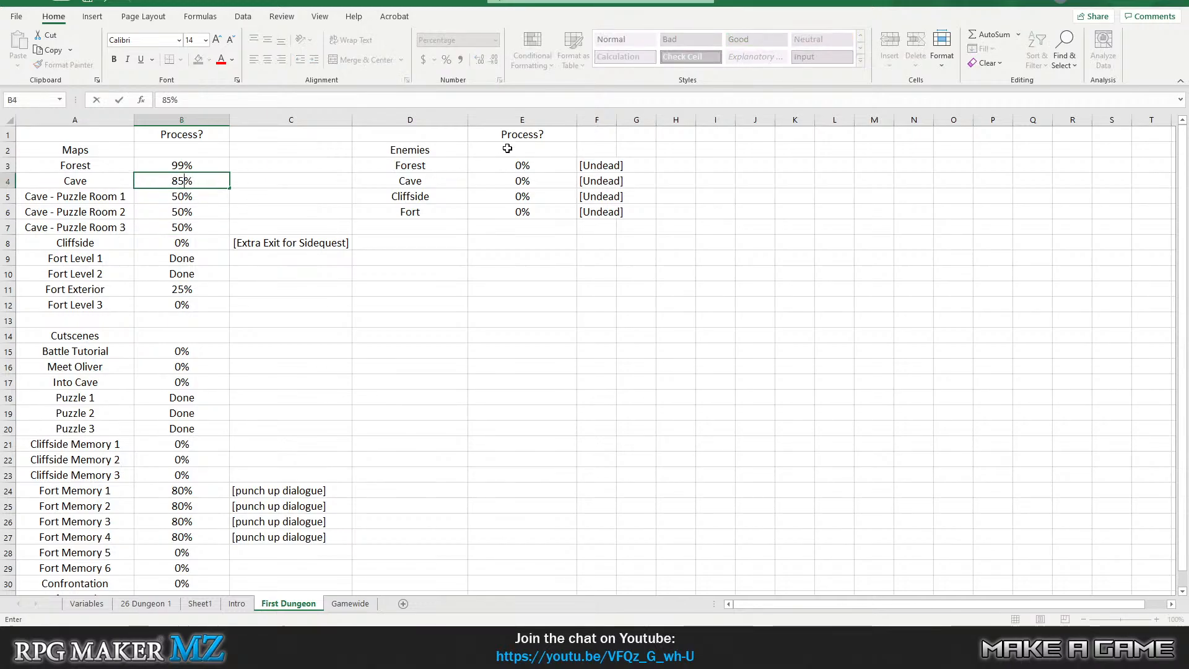
{"action": "key", "text": "Return"}
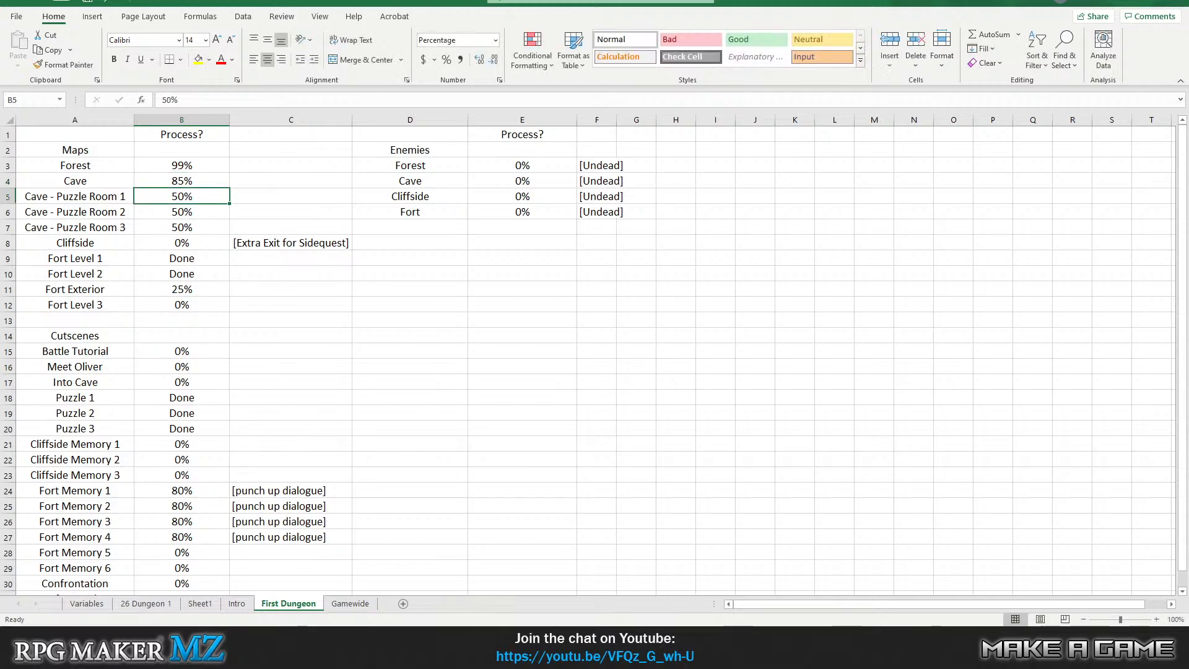
Return to RPG Maker MZ, open MAP004, and look through its B and A tilesets.
{"action": "key", "text": "alt+Tab"}
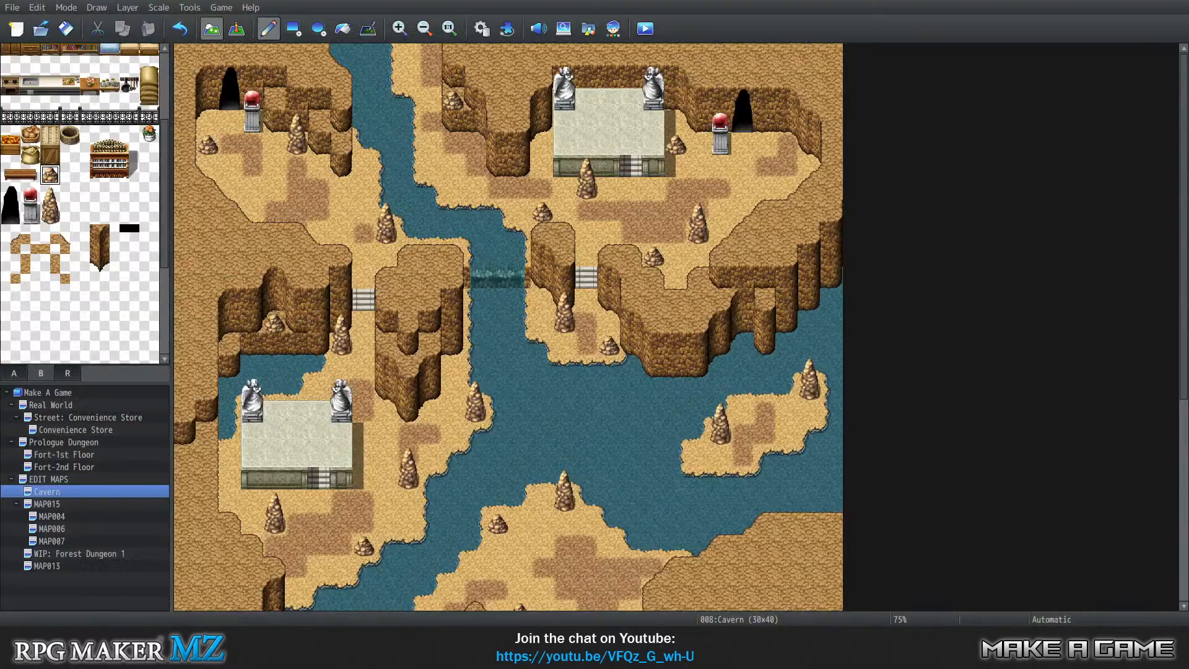
{"action": "left_click", "coordinate": [87, 517]}
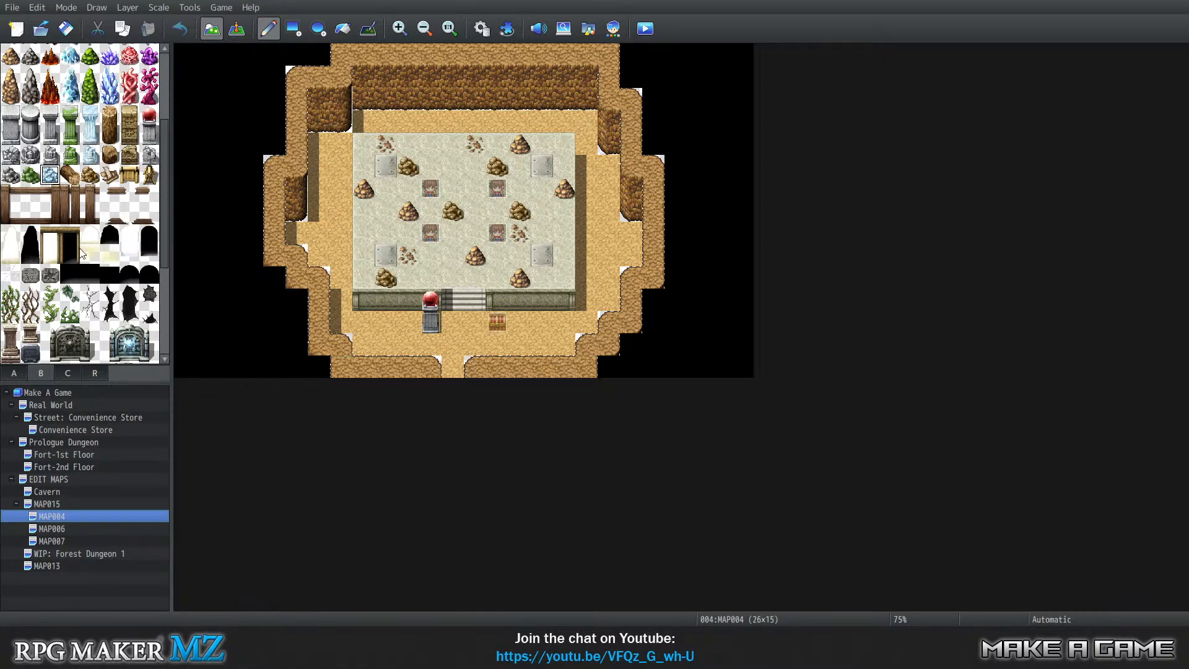
{"action": "scroll", "coordinate": [80, 254], "scroll_direction": "up", "scroll_amount": 4}
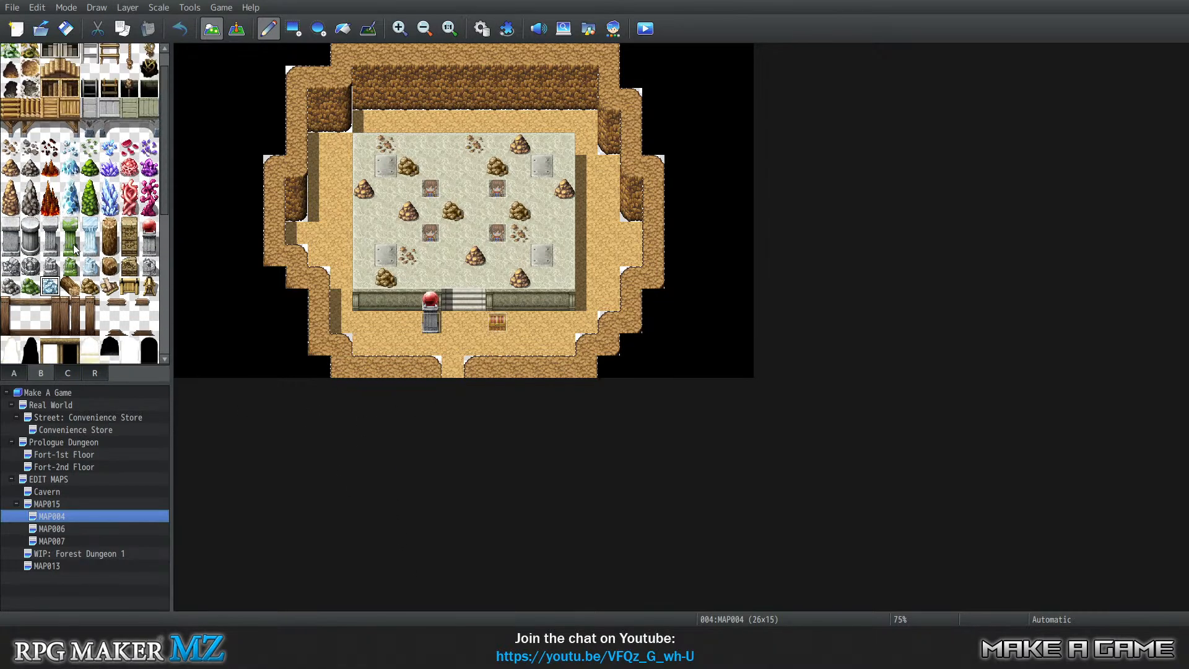
{"action": "scroll", "coordinate": [76, 249], "scroll_direction": "up", "scroll_amount": 1}
{"action": "scroll", "coordinate": [78, 248], "scroll_direction": "down", "scroll_amount": 12}
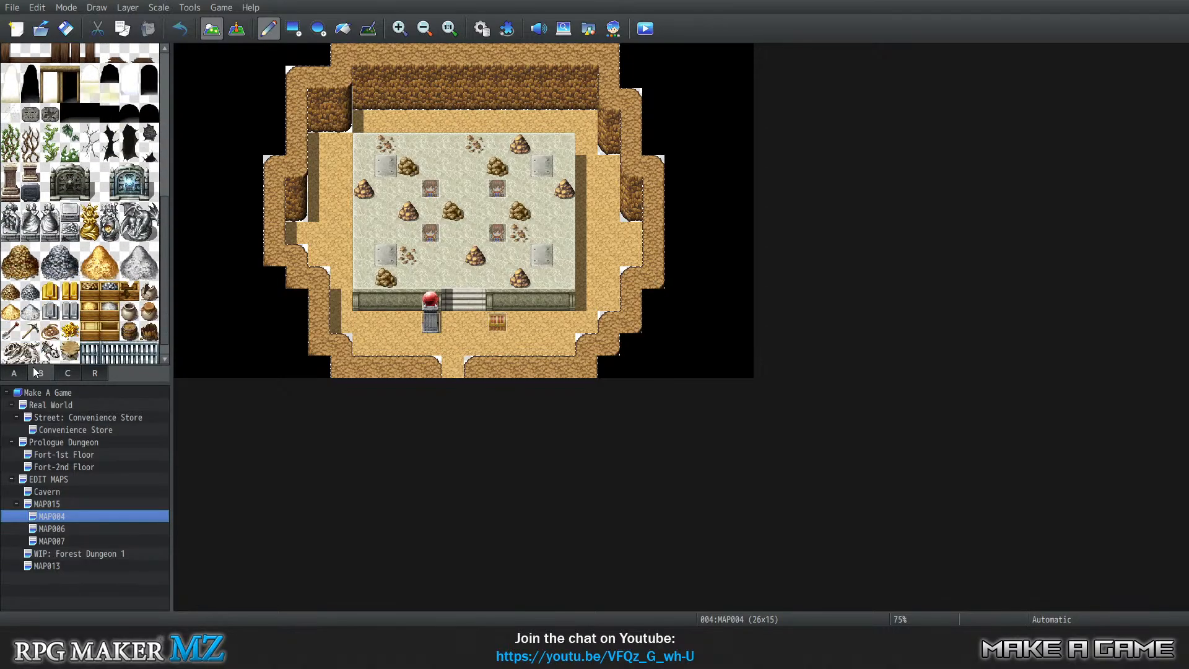
{"action": "left_click", "coordinate": [14, 374]}
{"action": "scroll", "coordinate": [50, 238], "scroll_direction": "down", "scroll_amount": 3}
{"action": "scroll", "coordinate": [61, 257], "scroll_direction": "down", "scroll_amount": 3}
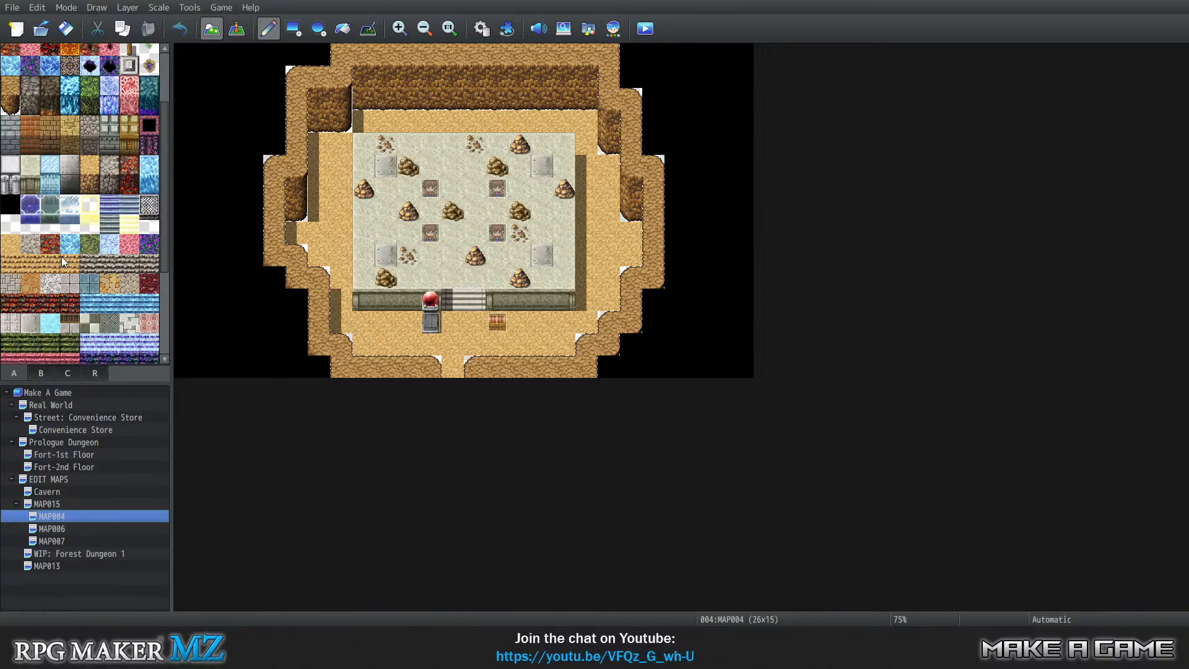
{"action": "scroll", "coordinate": [61, 256], "scroll_direction": "up", "scroll_amount": 3}
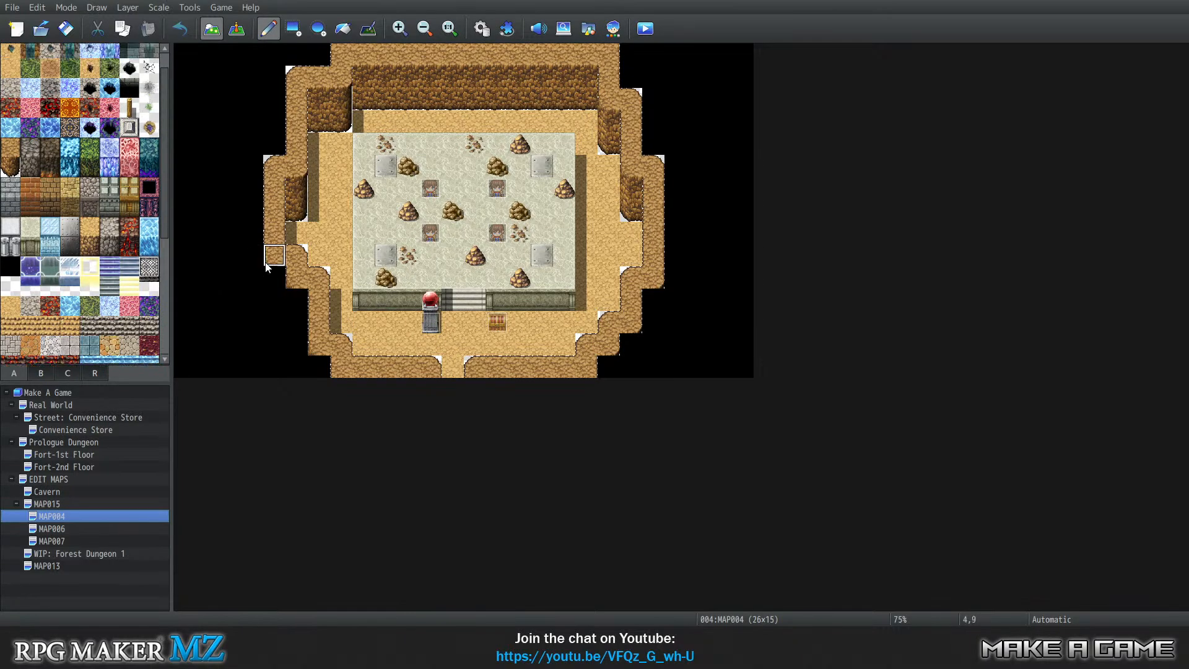
Copy the whole MAP004 cave room from layer 1 and paste it in place on layer 2.
{"action": "key", "text": "1"}
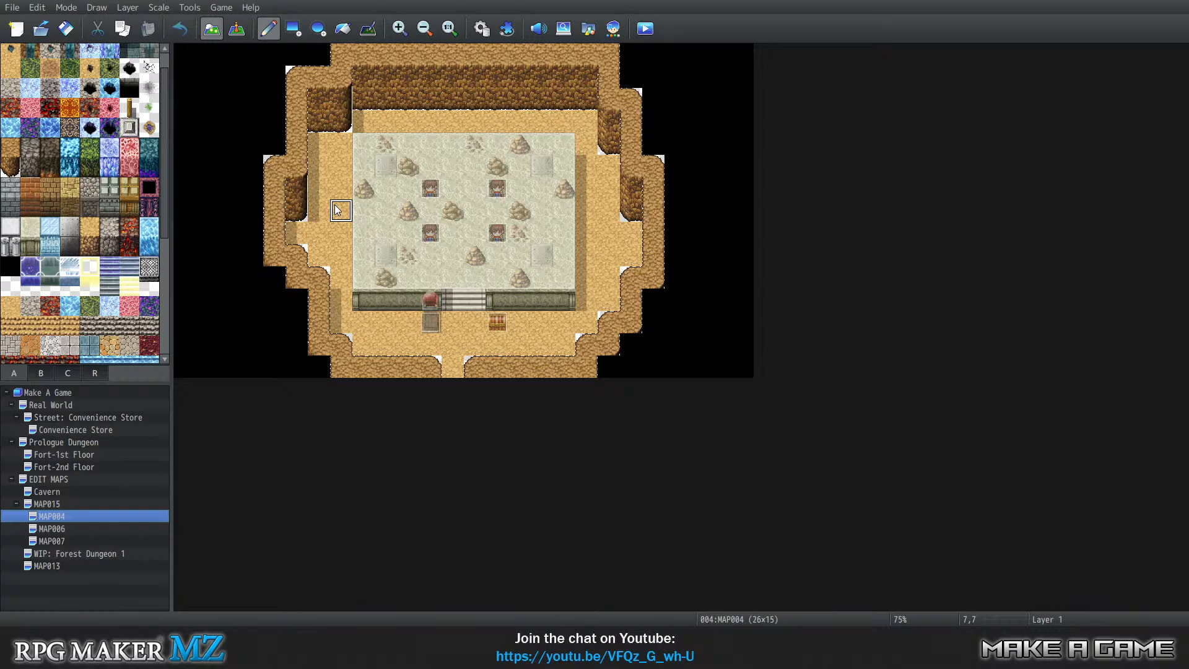
{"action": "mouse_move", "coordinate": [273, 54]}
{"action": "right_mouse_down"}
{"action": "mouse_move", "coordinate": [587, 328]}
{"action": "mouse_move", "coordinate": [652, 370]}
{"action": "right_mouse_up"}
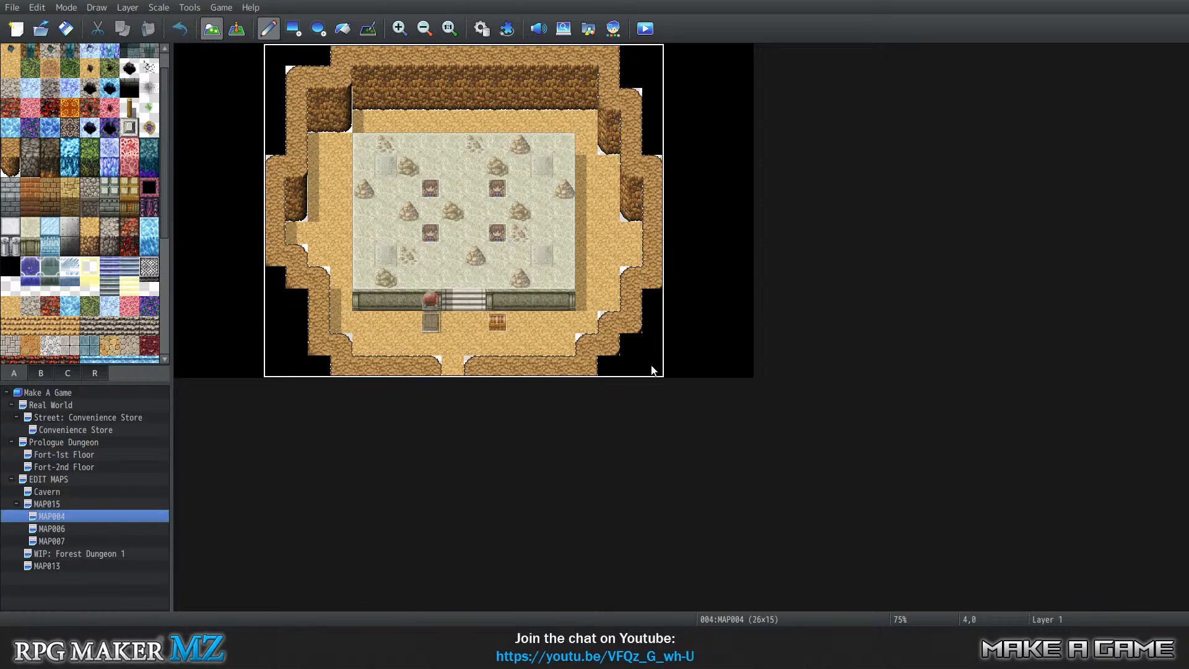
{"action": "key", "text": "2"}
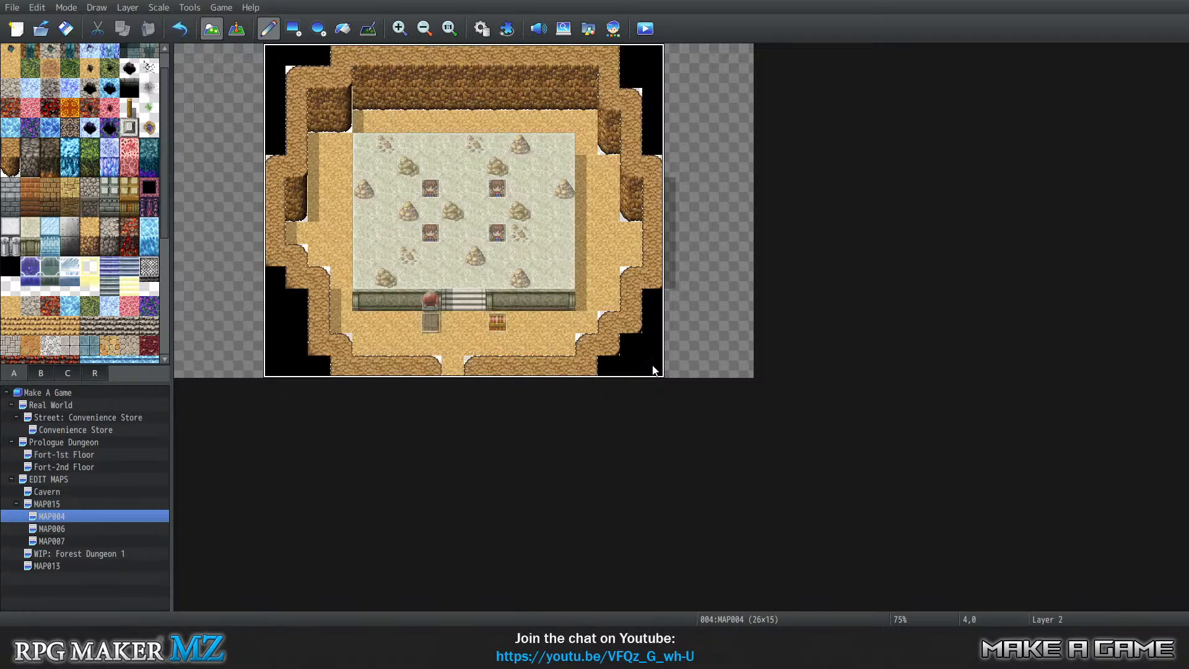
{"action": "key", "text": "shift+Tab"}
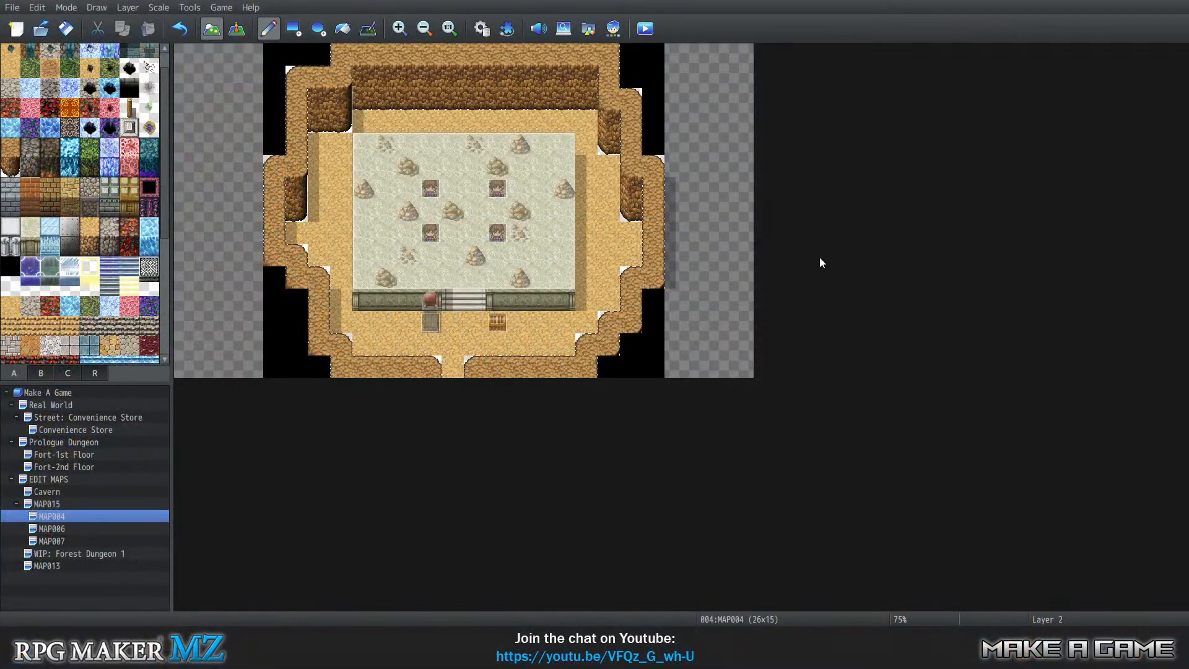
{"action": "right_click_drag", "start_coordinate": [267, 47], "coordinate": [658, 371]}
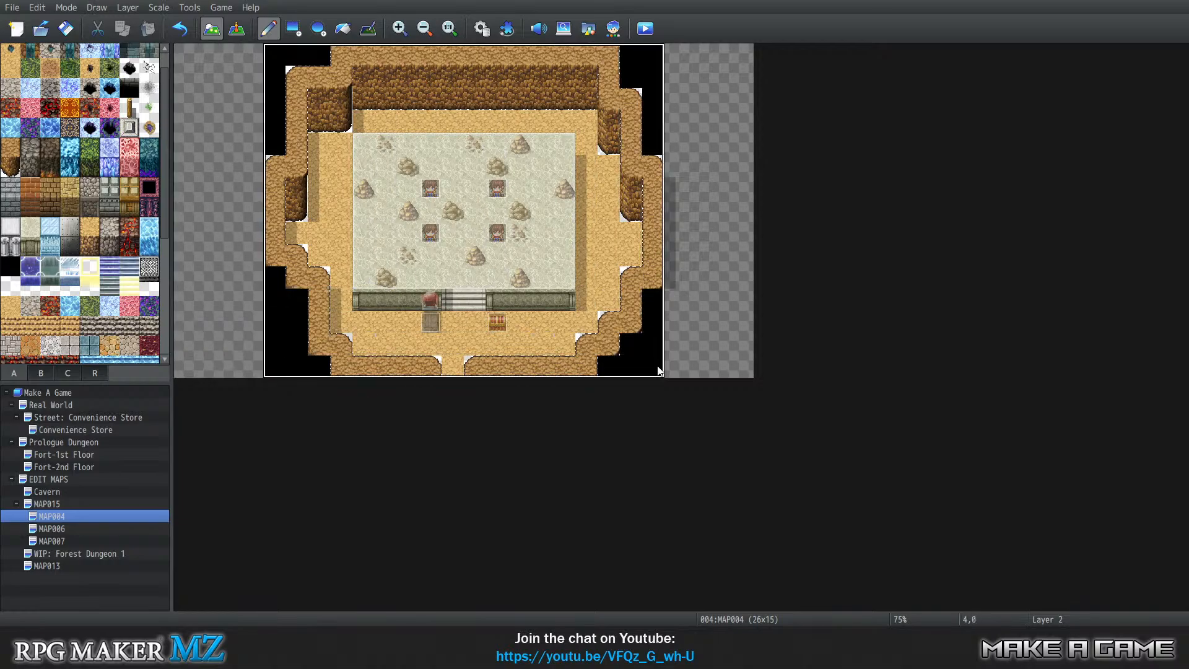
Erase the black area outside the room's southeast corner and a strip of the southern floor from layer 2.
{"action": "right_click", "coordinate": [666, 328]}
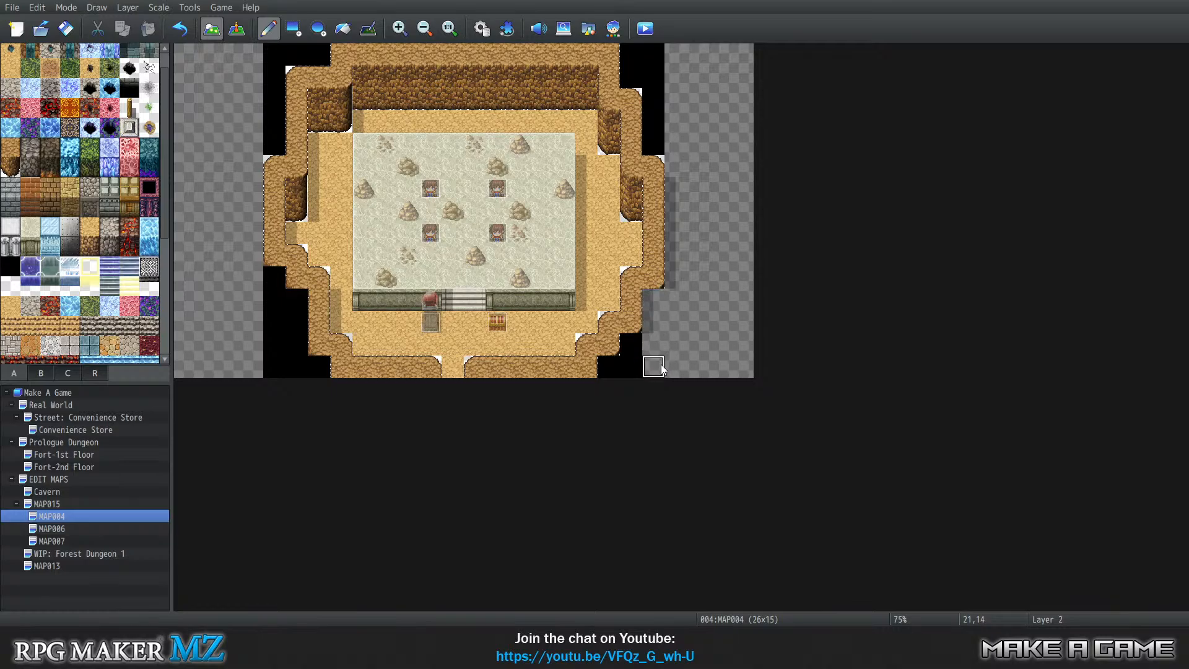
{"action": "left_click", "coordinate": [630, 343]}
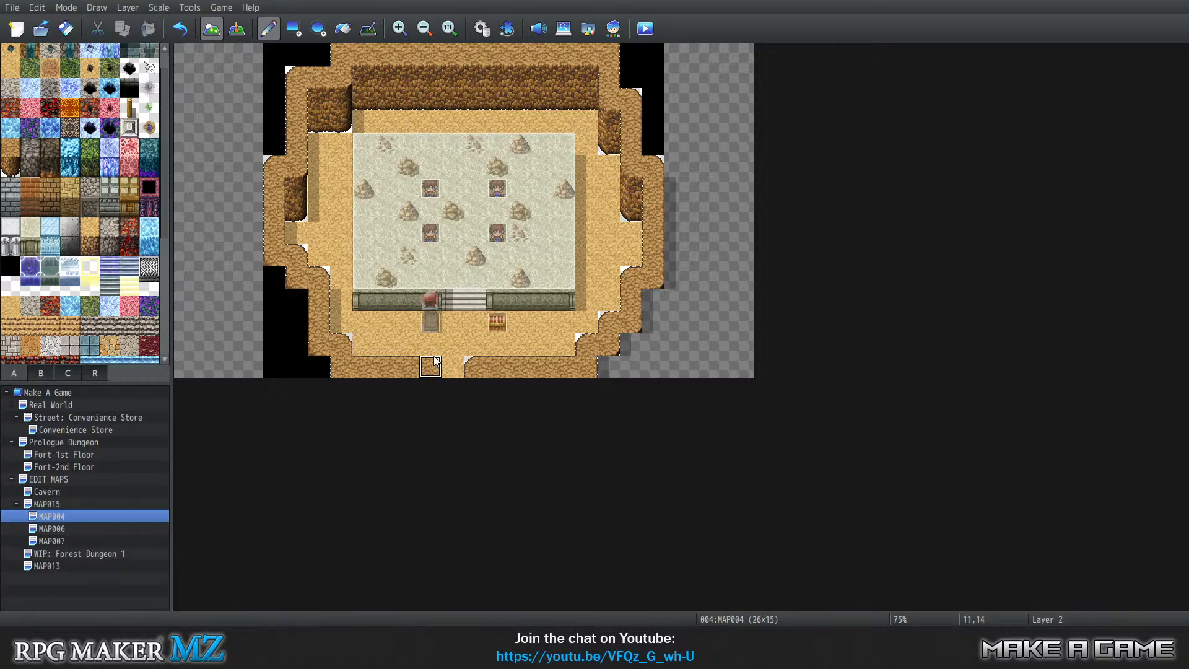
{"action": "left_click_drag", "start_coordinate": [363, 343], "coordinate": [520, 343]}
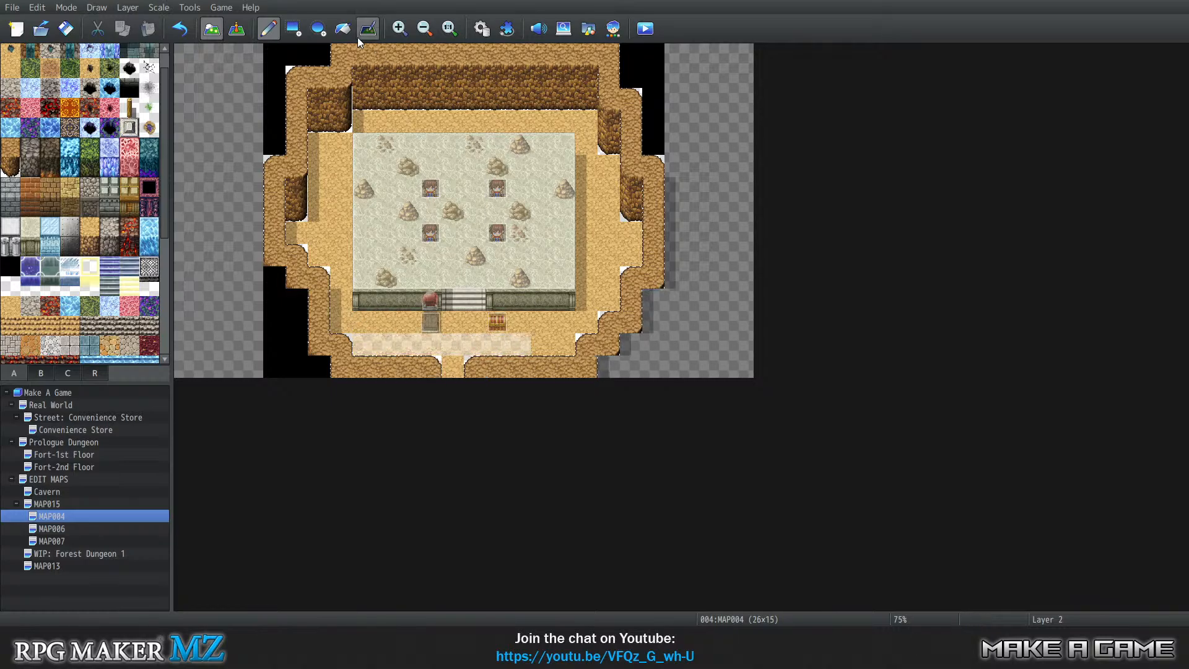
Flood-fill the sandy floor, the stone platform and its front edge with the empty tile on layer 2.
{"action": "left_click", "coordinate": [342, 28]}
{"action": "left_click", "coordinate": [399, 320]}
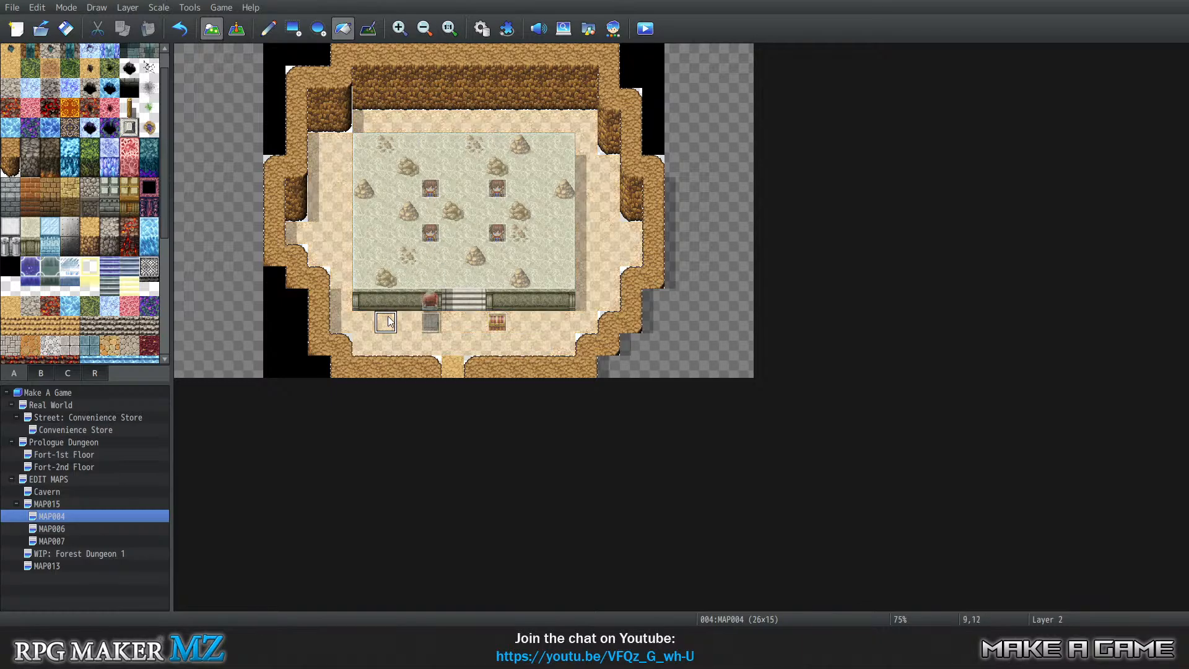
{"action": "left_click", "coordinate": [386, 209]}
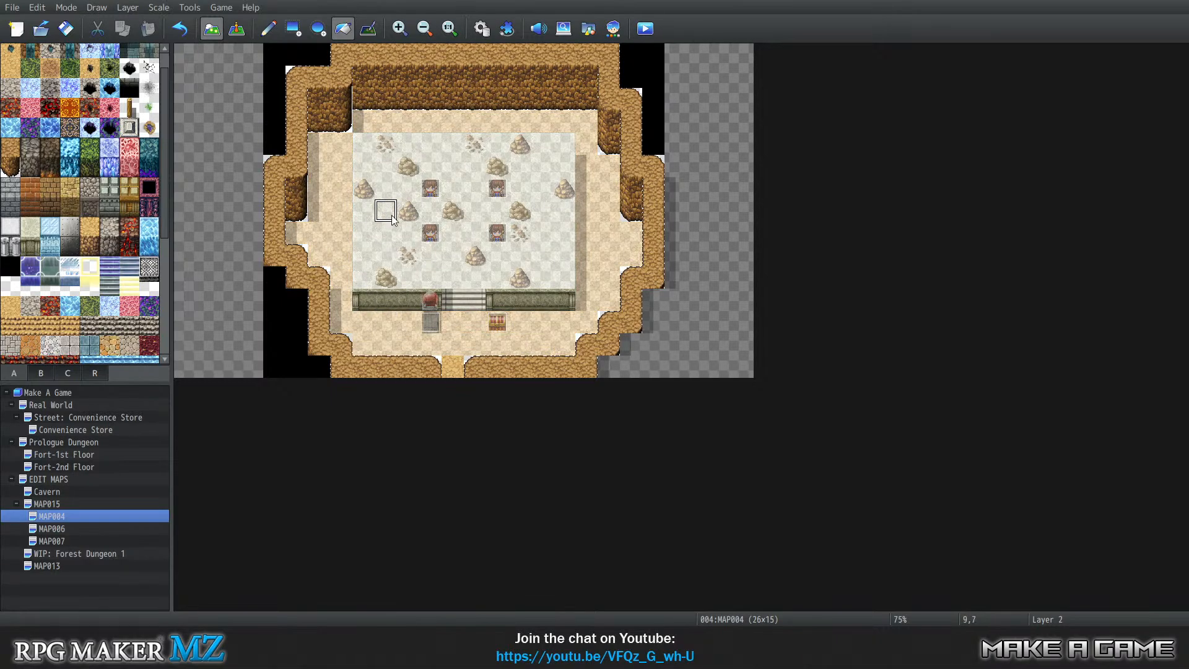
{"action": "left_click", "coordinate": [526, 301]}
{"action": "left_click", "coordinate": [433, 303]}
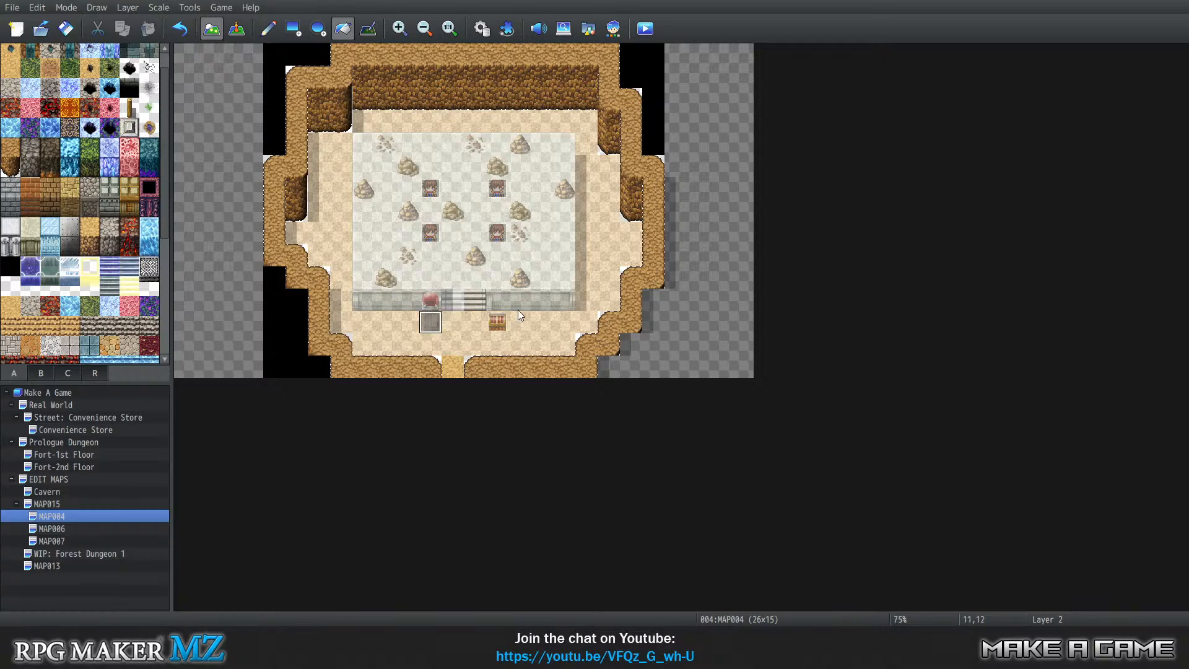
Clear the remaining black areas outside the room's northwest, northeast and southwest corners from layer 2.
{"action": "left_click", "coordinate": [275, 74]}
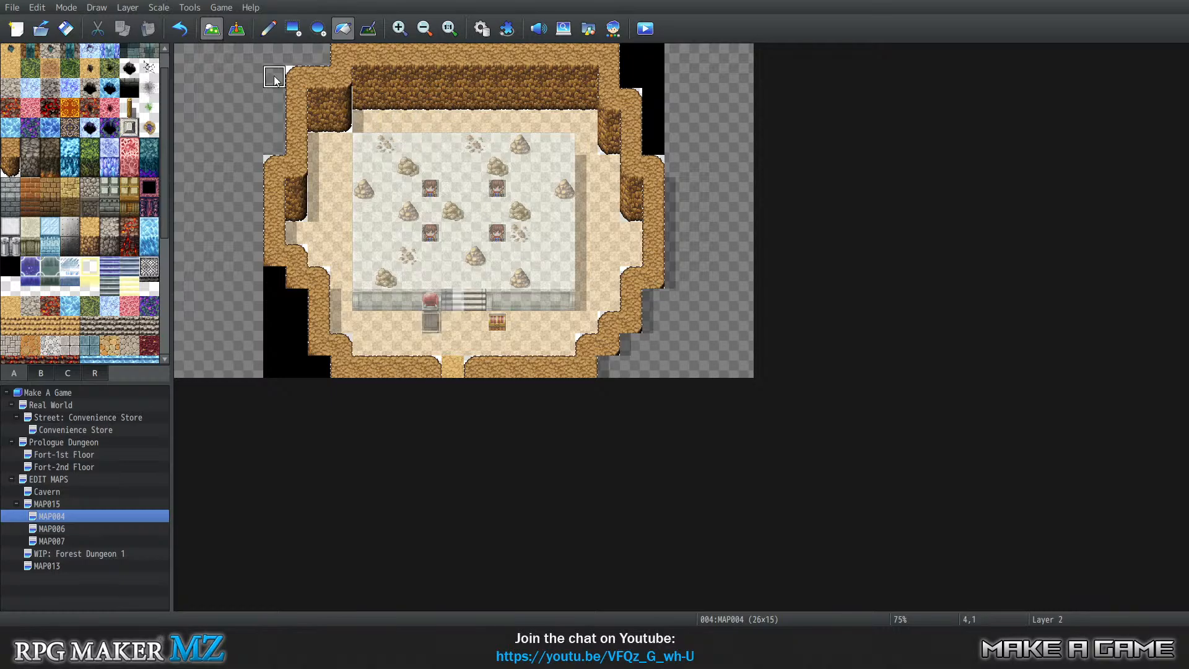
{"action": "left_click", "coordinate": [632, 62]}
{"action": "left_click", "coordinate": [275, 325]}
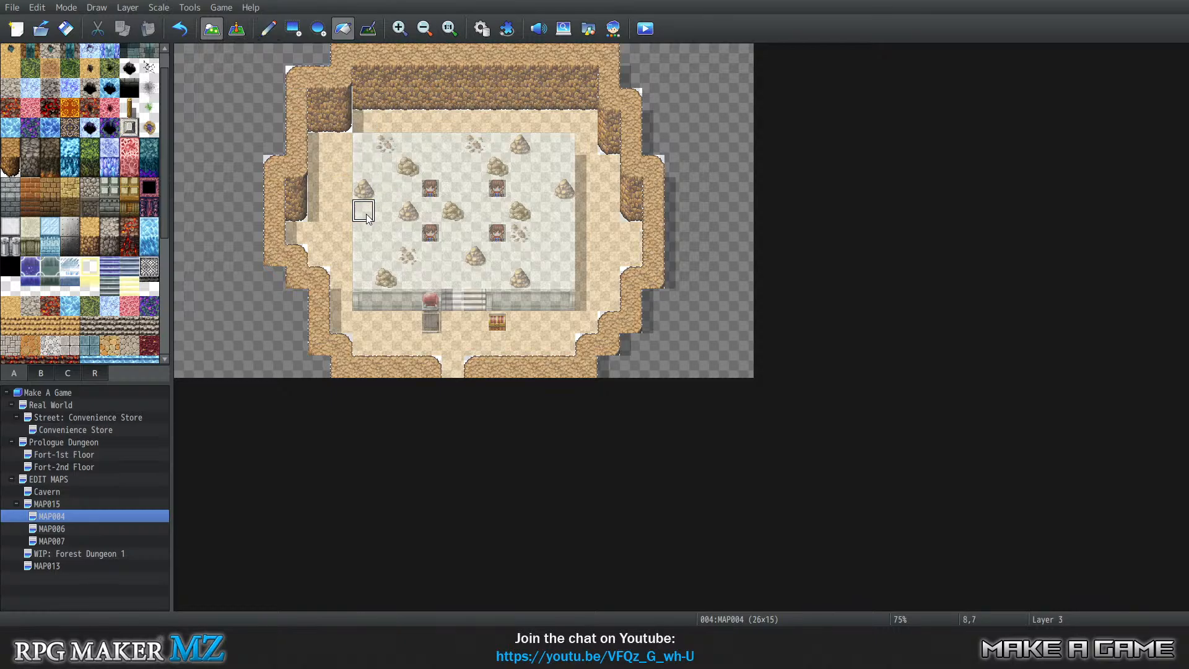
Check the room's tiles layer by layer, comparing layer 1 with layer 2.
{"action": "key", "text": "4"}
{"action": "key", "text": "0"}
{"action": "key", "text": "1"}
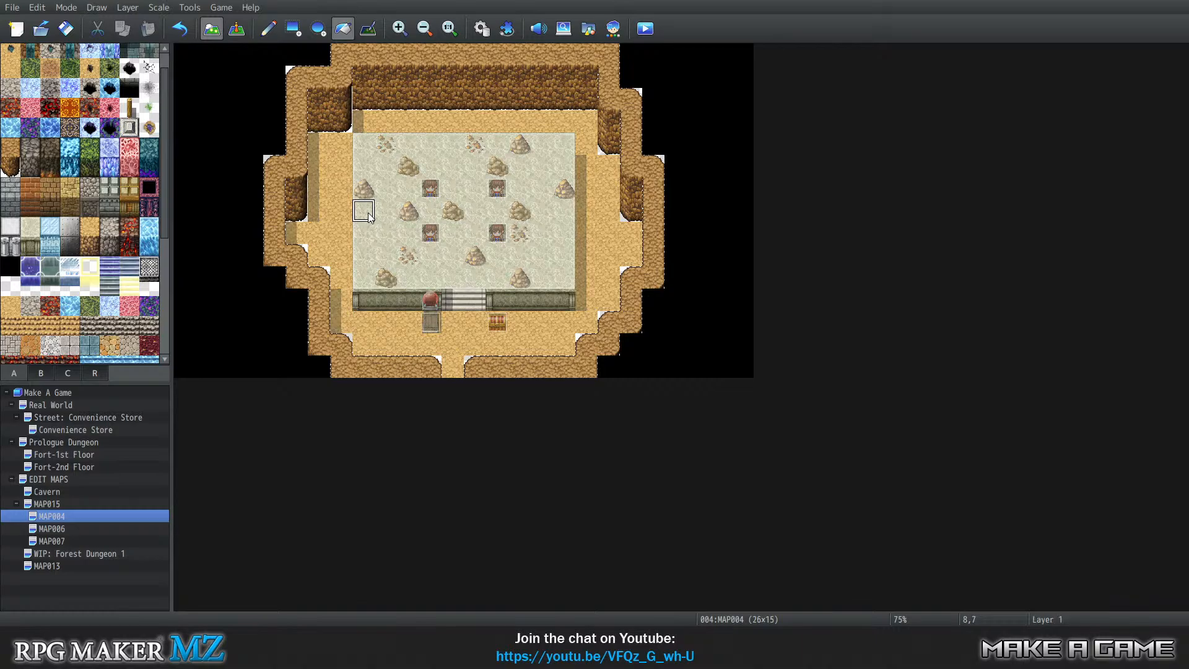
{"action": "key", "text": "2"}
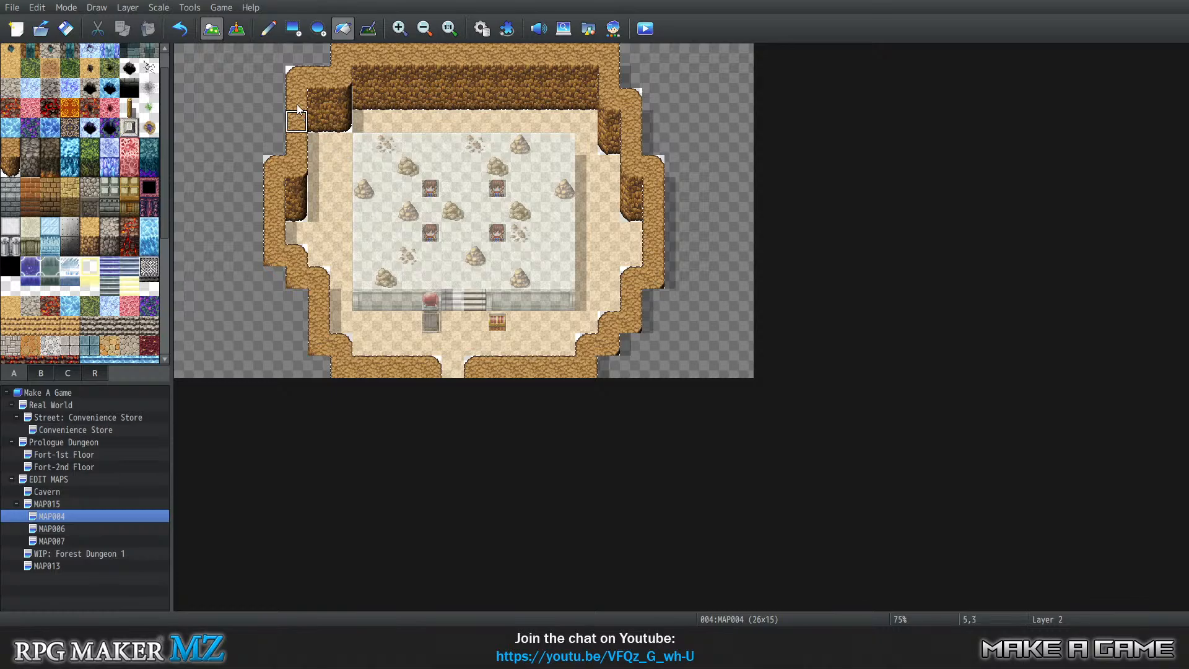
Try to copy the room's walls from layer 2 onto layer 3 with the flood fill, undo it, and return to the pencil.
{"action": "right_click_drag", "start_coordinate": [283, 58], "coordinate": [640, 353]}
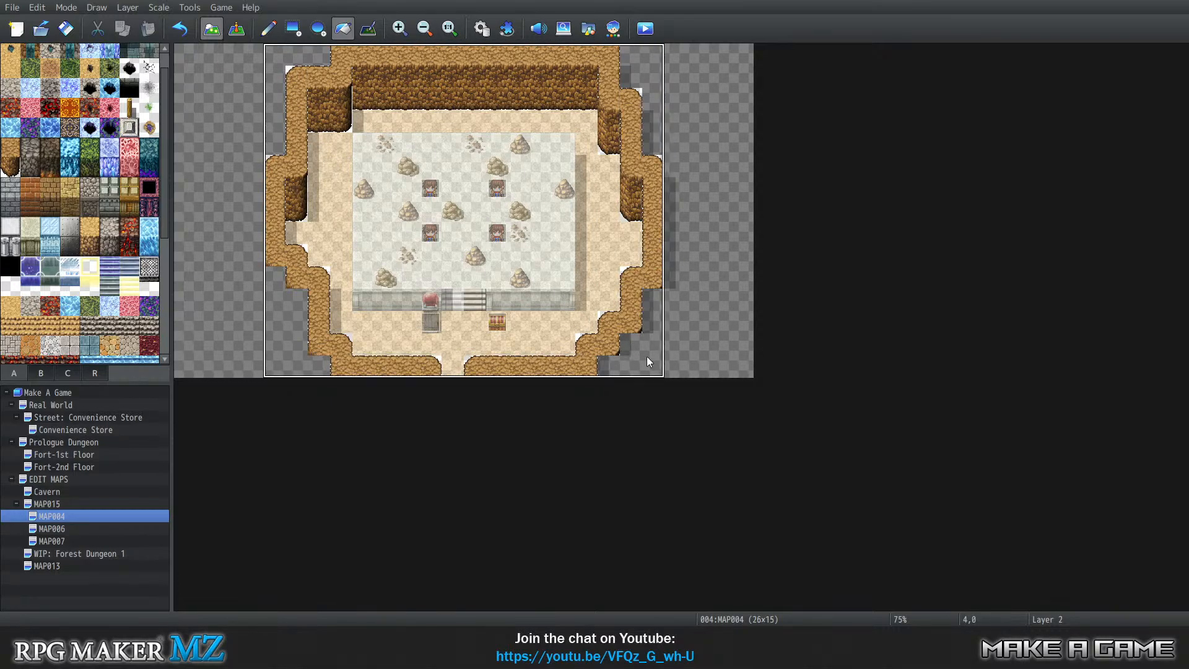
{"action": "key", "text": "3"}
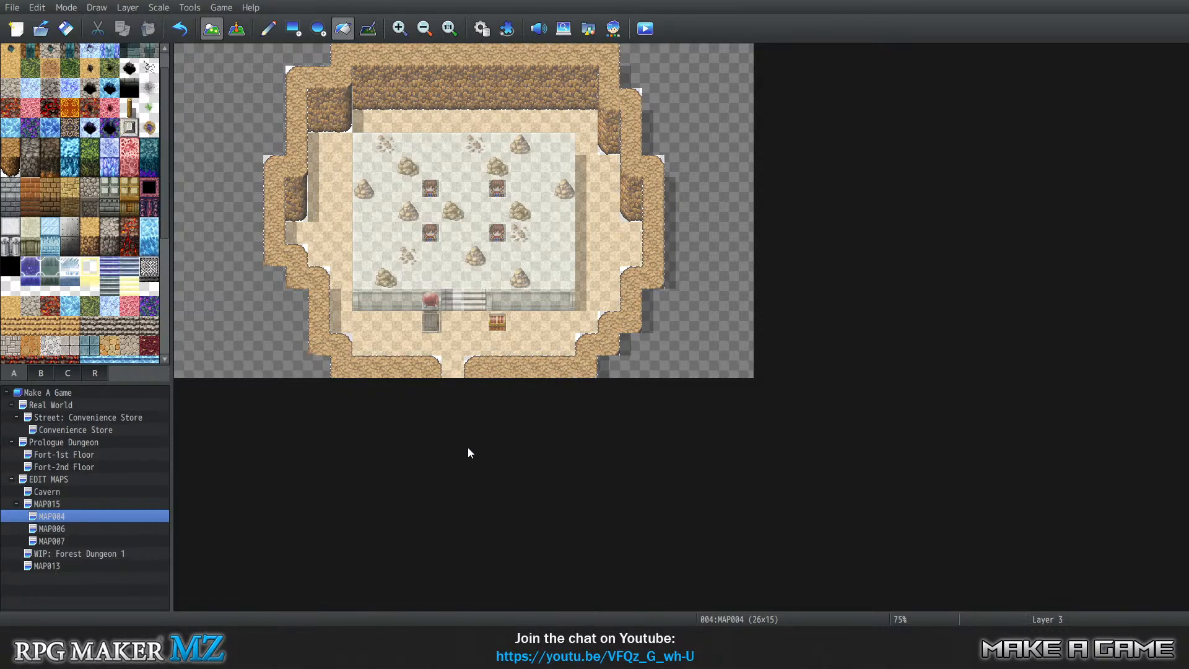
{"action": "left_click", "coordinate": [655, 359]}
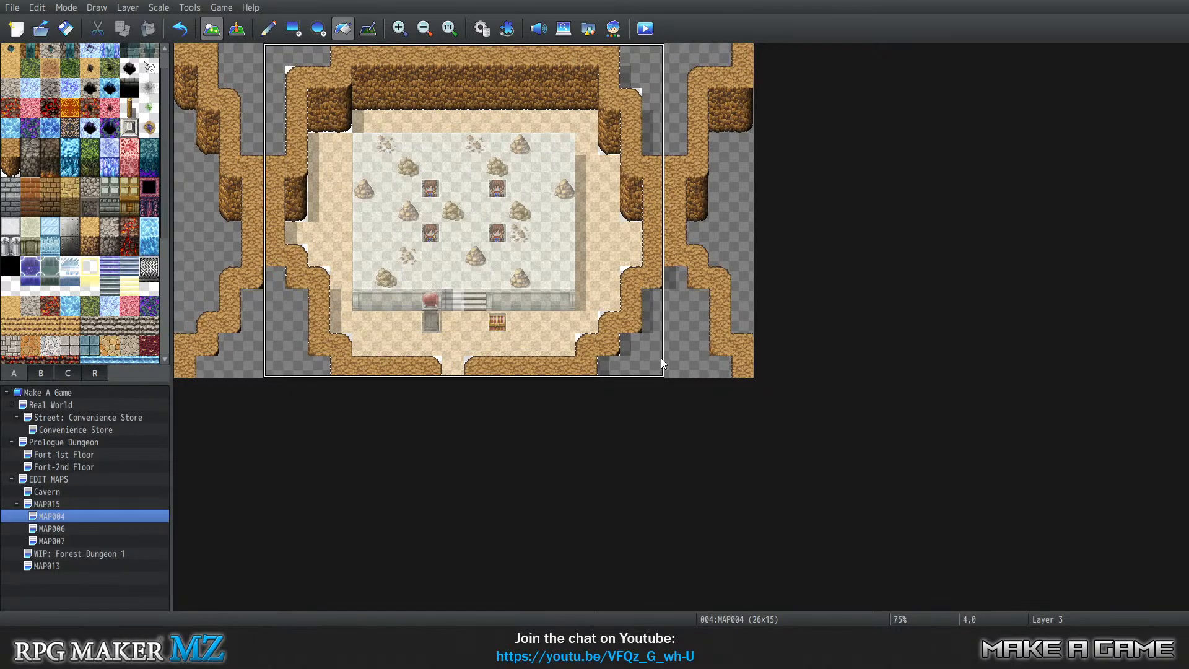
{"action": "key", "text": "ctrl+z"}
{"action": "left_click", "coordinate": [268, 28]}
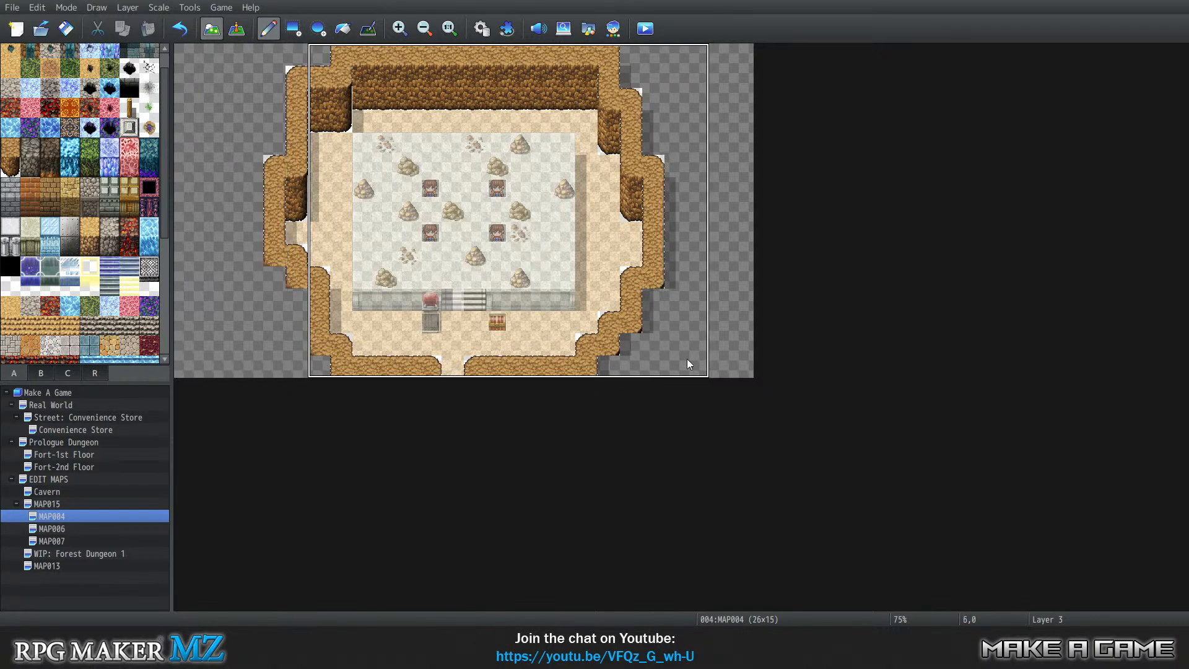
Check the room in automatic mode and on the separate layers, then return to layer 2 and pick its empty tile.
{"action": "key", "text": "Tab"}
{"action": "key", "text": "Tab"}
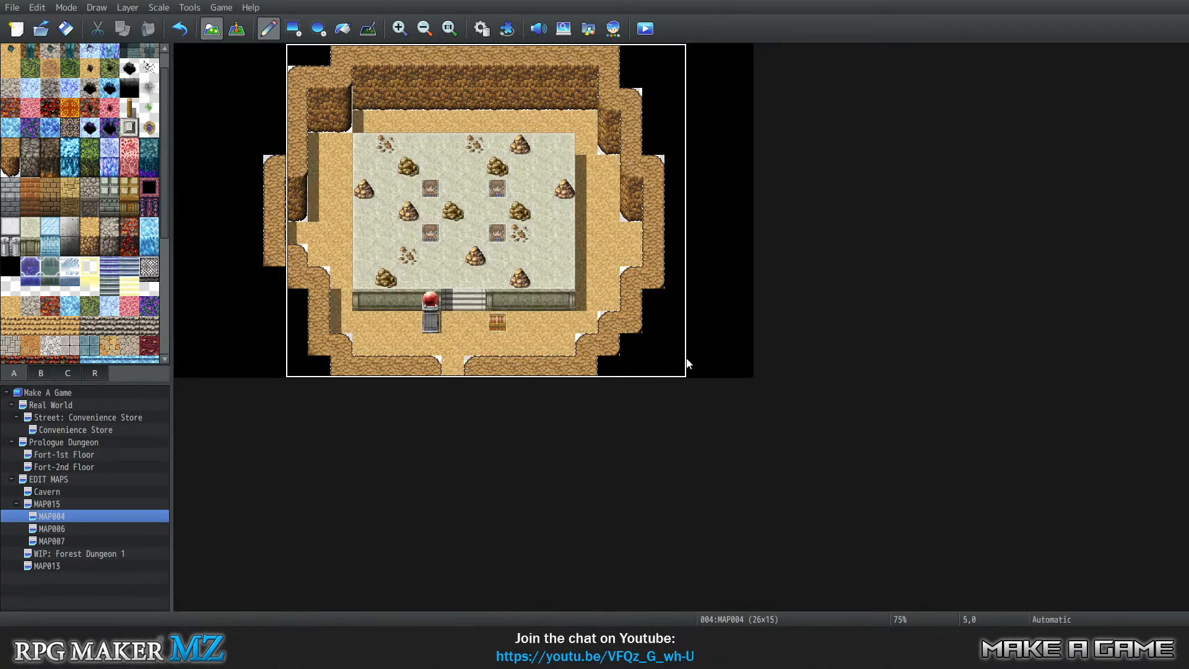
{"action": "key", "text": "Tab"}
{"action": "key", "text": "Tab"}
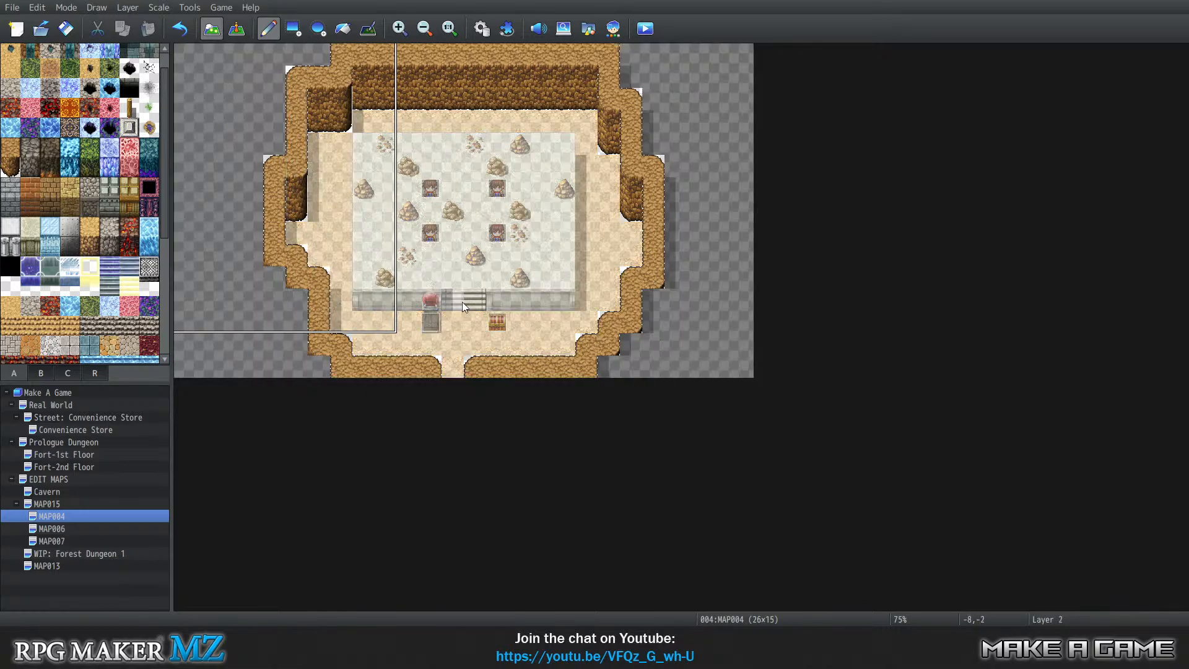
{"action": "right_click", "coordinate": [689, 335]}
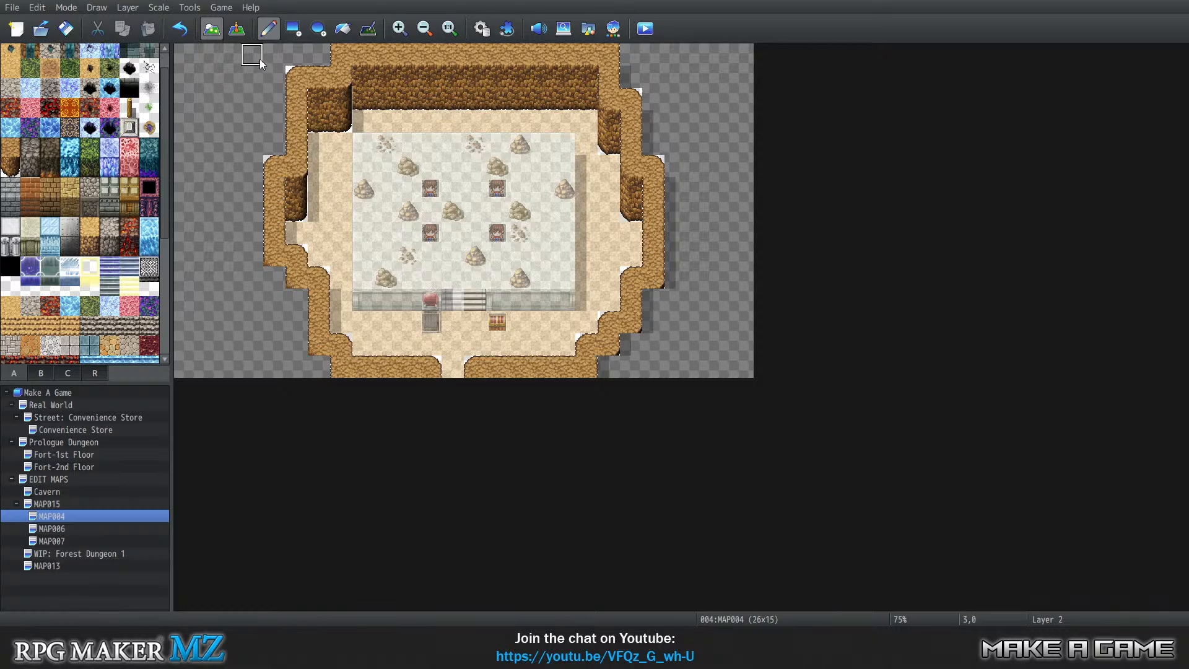
Flood-fill the wall areas on layer 2 with the empty tile, and check layers 3 and 4 and the automatic mode.
{"action": "left_click", "coordinate": [342, 29]}
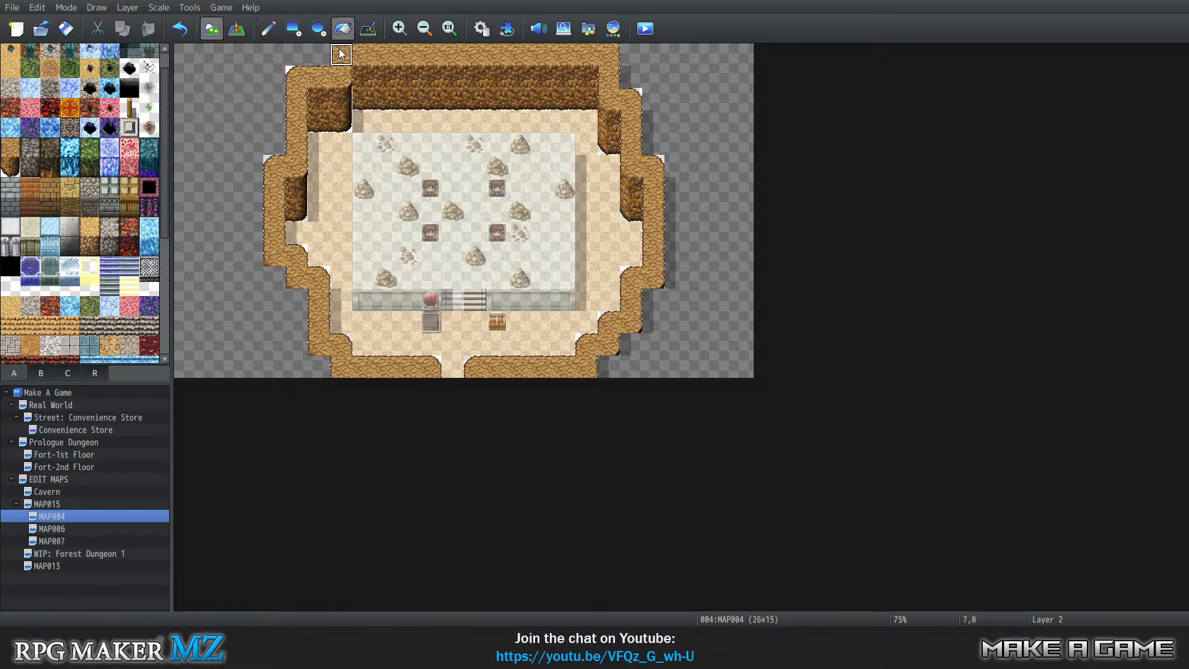
{"action": "left_click", "coordinate": [340, 111]}
{"action": "left_click", "coordinate": [610, 146]}
{"action": "left_click", "coordinate": [632, 197]}
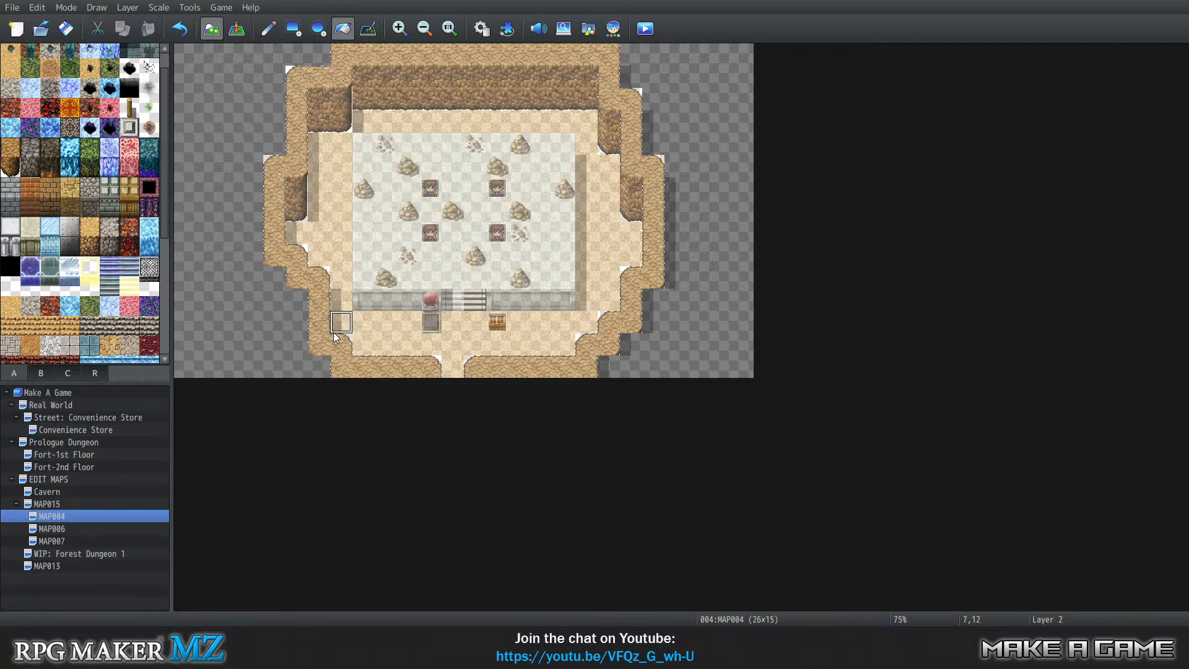
{"action": "left_click", "coordinate": [600, 327]}
{"action": "key", "text": "3"}
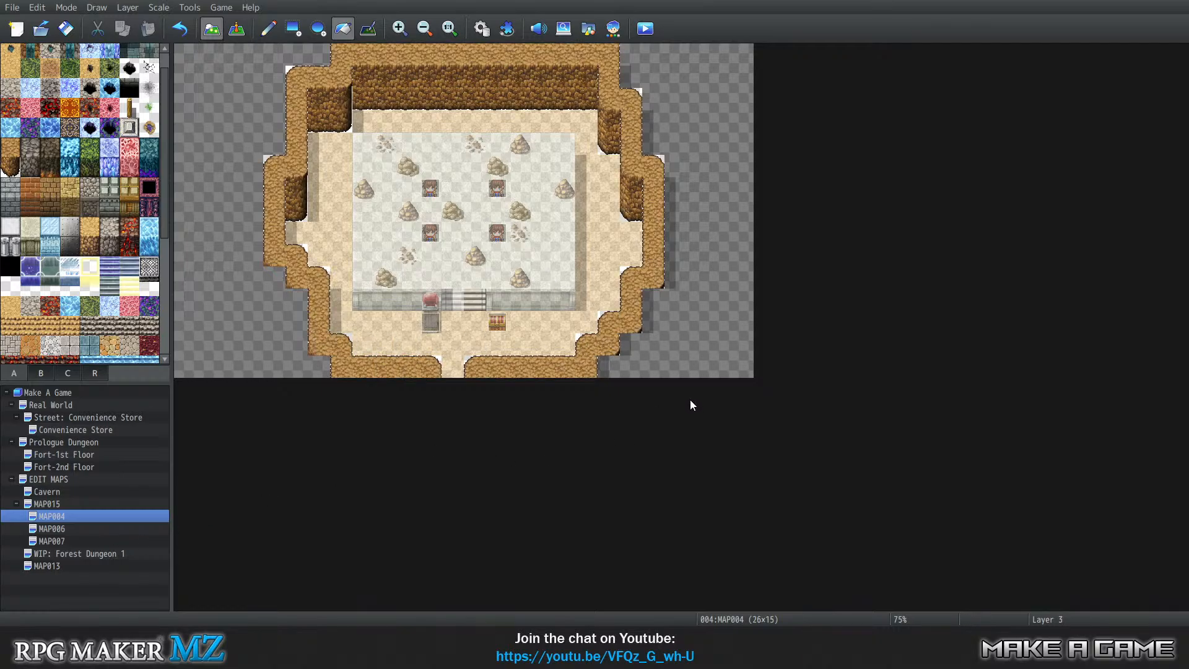
{"action": "key", "text": "4"}
{"action": "key", "text": "0"}
Flood-fill the wall faces and surrounding wall tops on layer 1 with the sand floor.
{"action": "key", "text": "1"}
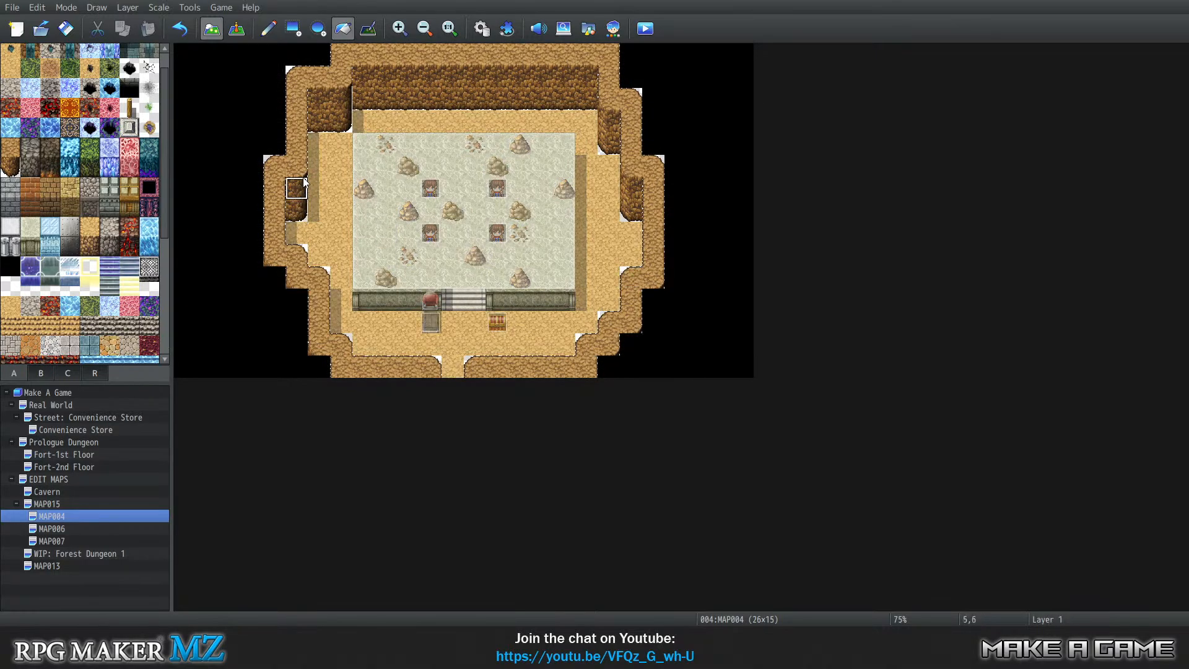
{"action": "left_click", "coordinate": [306, 213]}
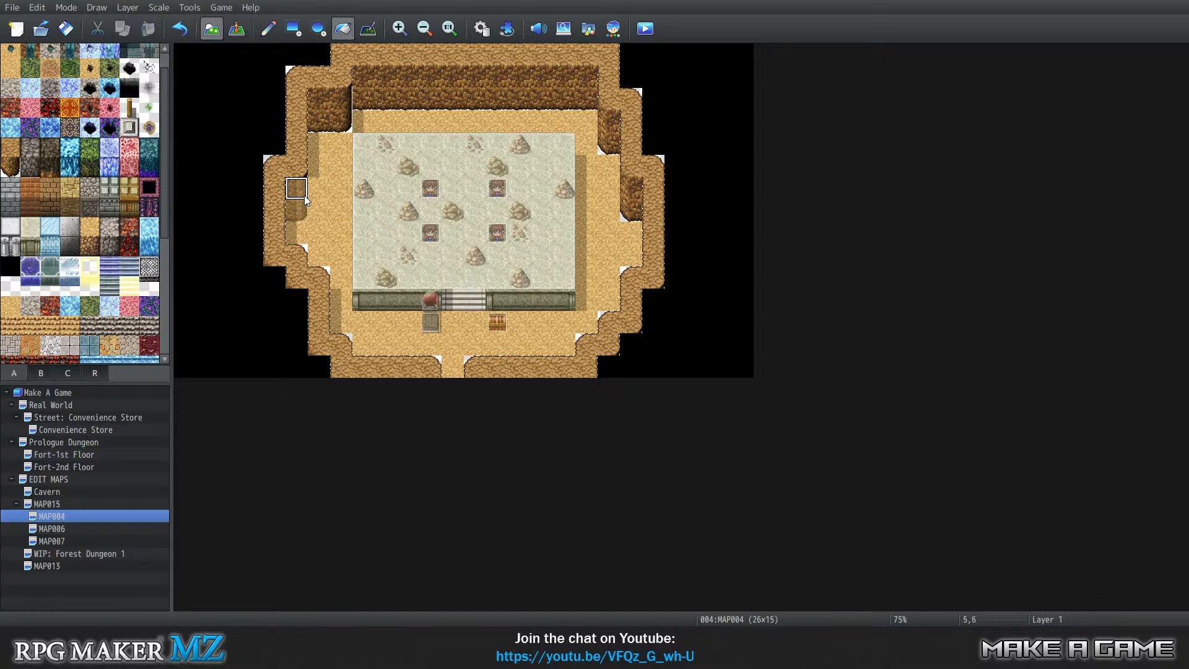
{"action": "left_click", "coordinate": [336, 125]}
{"action": "left_click", "coordinate": [605, 145]}
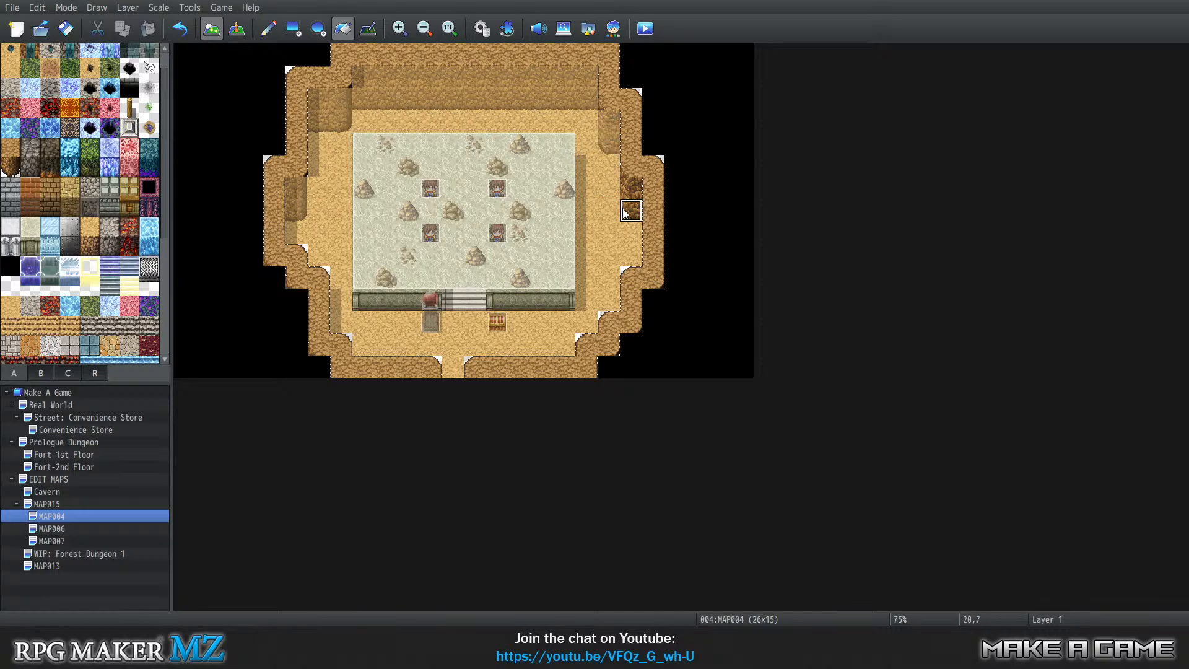
{"action": "left_click", "coordinate": [652, 187]}
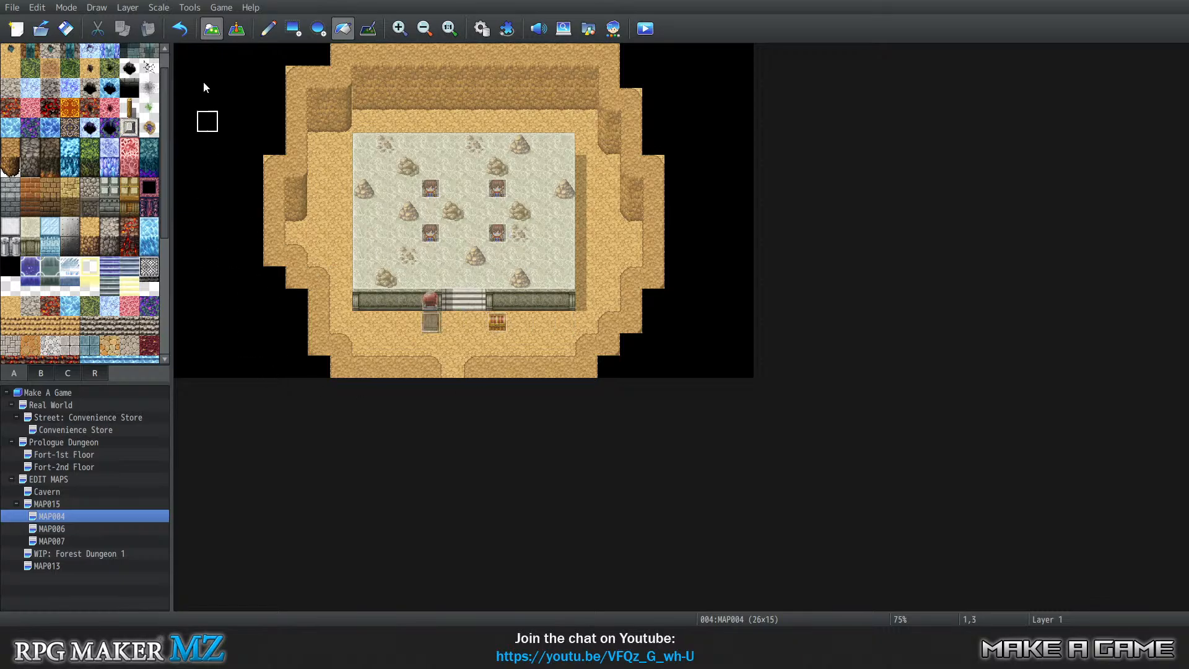
Pencil black tiles on layer 1 beneath the room's northwest wall tops and the northeast corner.
{"action": "left_click", "coordinate": [268, 28]}
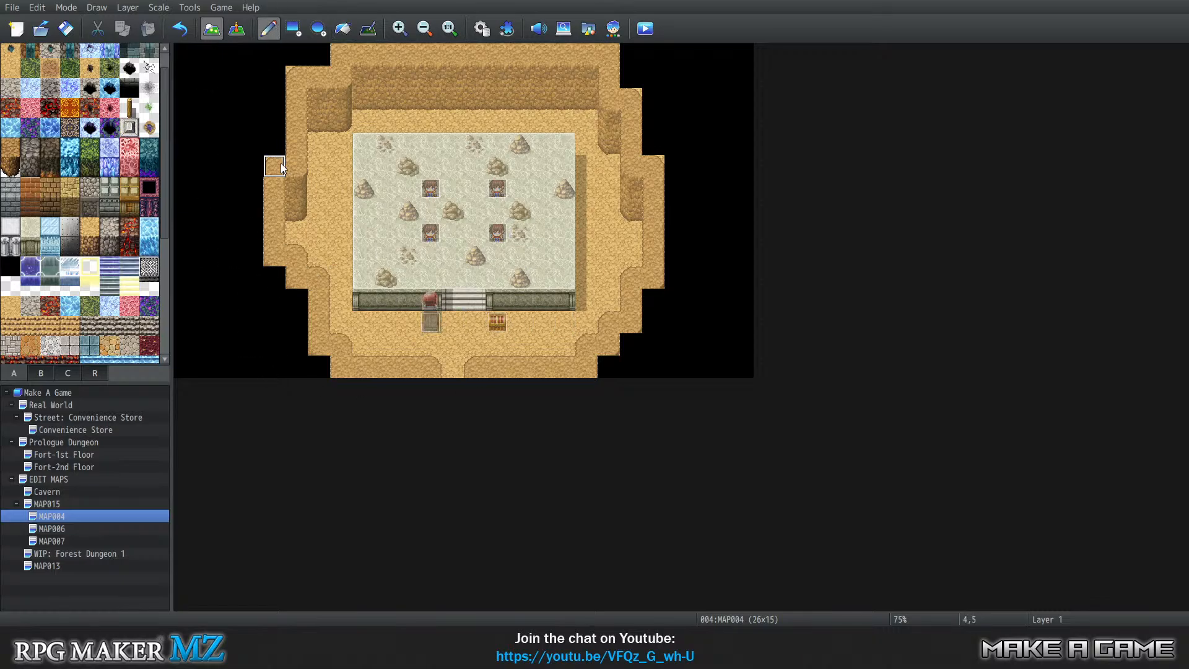
{"action": "mouse_move", "coordinate": [291, 165]}
{"action": "left_mouse_down"}
{"action": "mouse_move", "coordinate": [298, 80]}
{"action": "mouse_move", "coordinate": [301, 162]}
{"action": "mouse_move", "coordinate": [333, 137]}
{"action": "mouse_move", "coordinate": [317, 77]}
{"action": "mouse_move", "coordinate": [355, 93]}
{"action": "mouse_move", "coordinate": [340, 54]}
{"action": "left_mouse_up"}
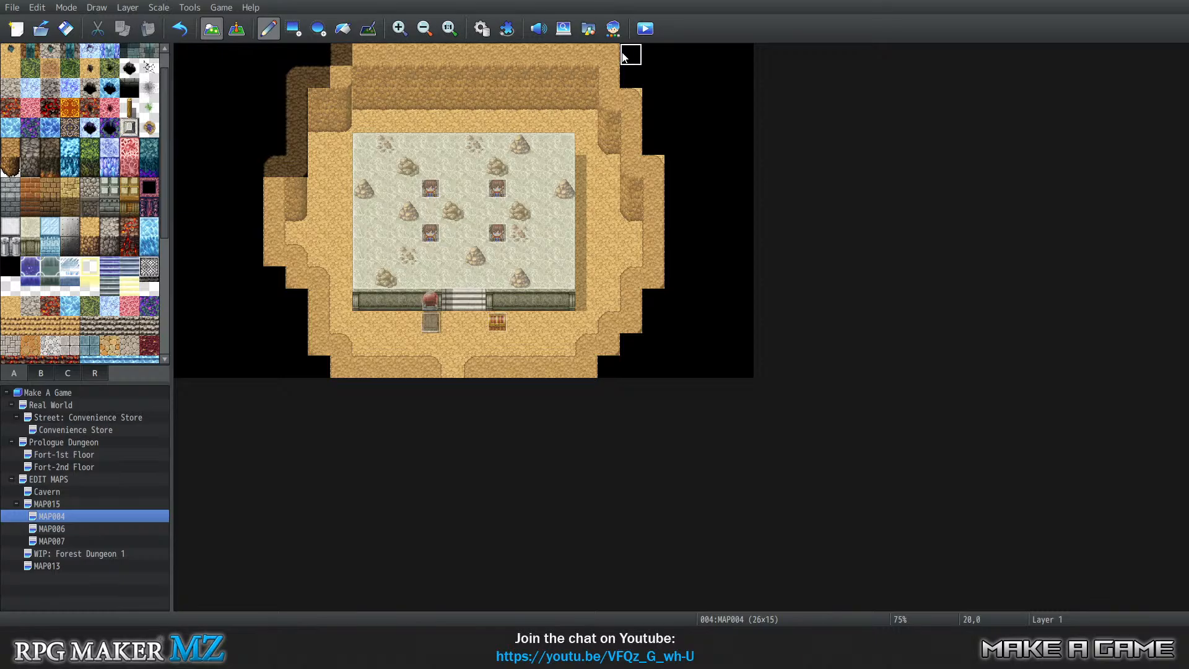
{"action": "left_click", "coordinate": [610, 55]}
{"action": "left_click", "coordinate": [347, 82]}
{"action": "left_click", "coordinate": [348, 96]}
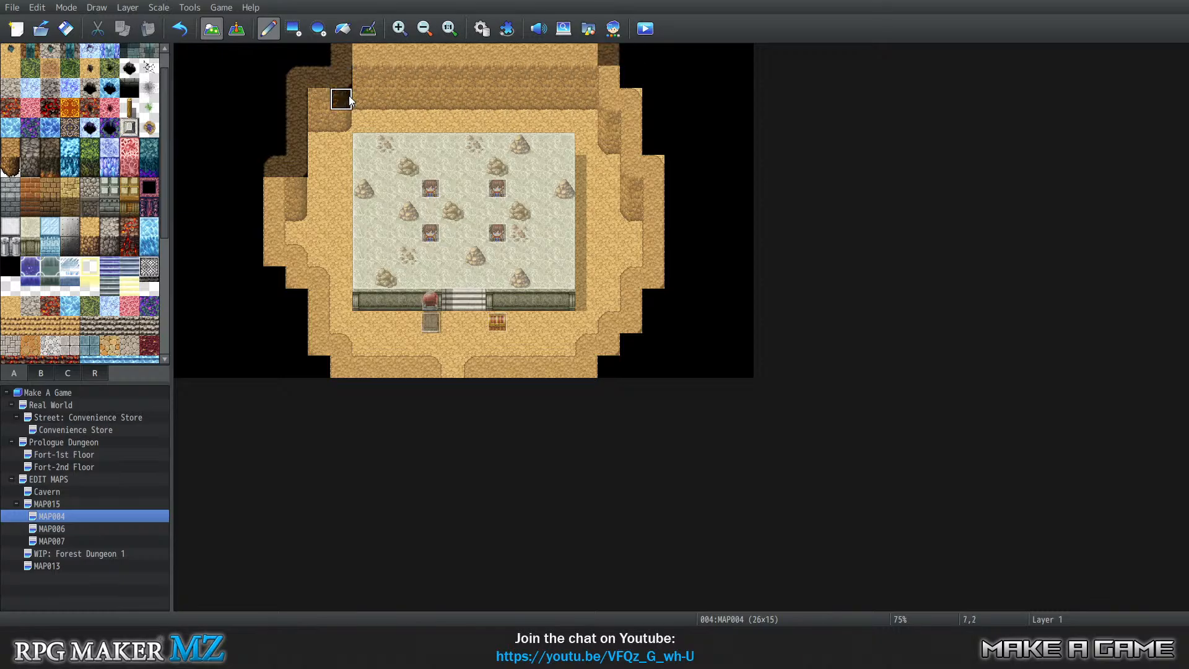
{"action": "left_click", "coordinate": [604, 85]}
{"action": "left_click", "coordinate": [609, 96]}
{"action": "left_click", "coordinate": [630, 99]}
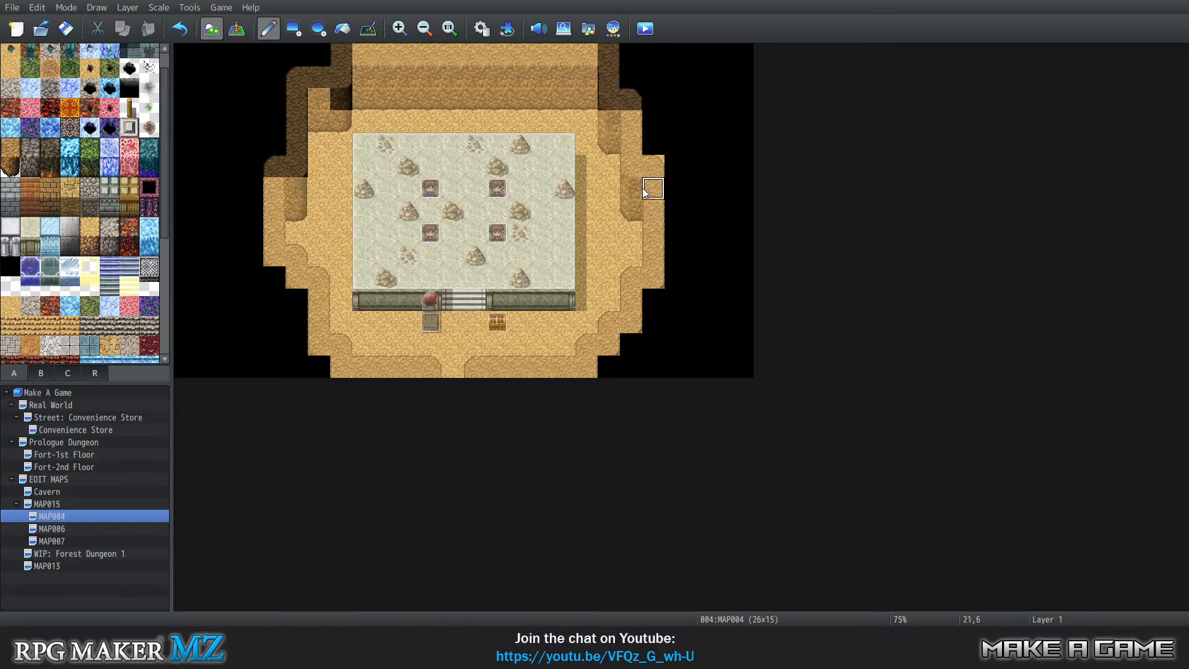
Continue the black tiles on layer 1 beneath the stepped east wall down to the southeast corner.
{"action": "left_click", "coordinate": [636, 121]}
{"action": "left_click", "coordinate": [638, 145]}
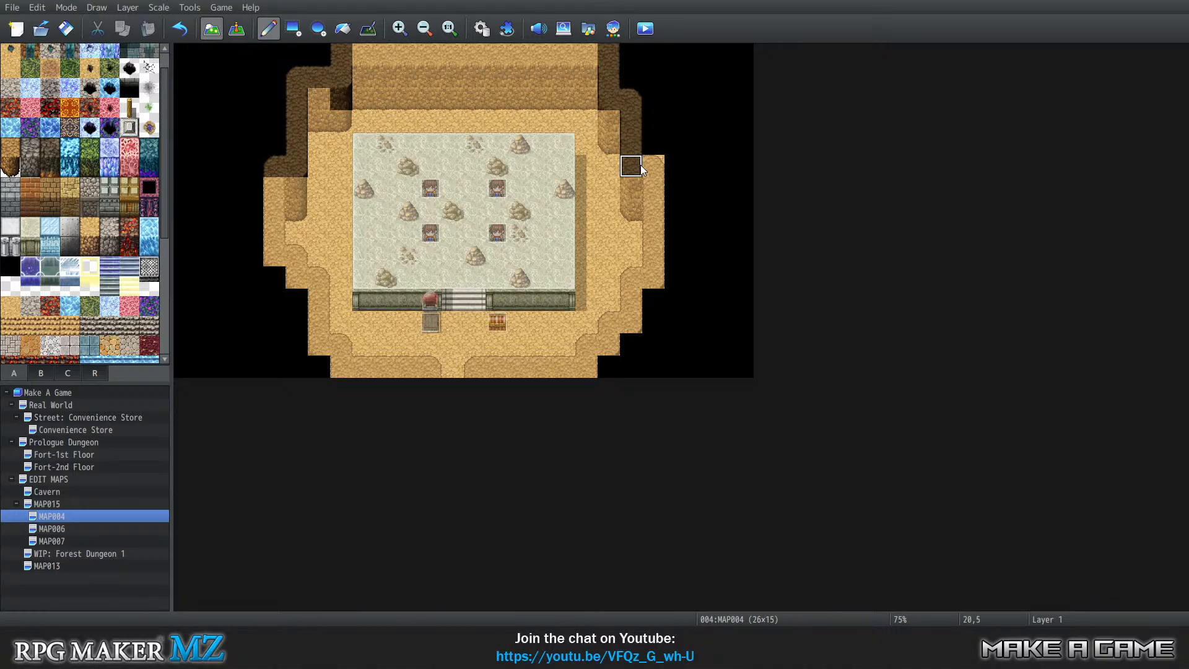
{"action": "left_click", "coordinate": [652, 166]}
{"action": "left_click", "coordinate": [652, 188]}
{"action": "mouse_move", "coordinate": [652, 195]}
{"action": "left_mouse_down"}
{"action": "mouse_move", "coordinate": [652, 280]}
{"action": "mouse_move", "coordinate": [597, 375]}
{"action": "left_mouse_up"}
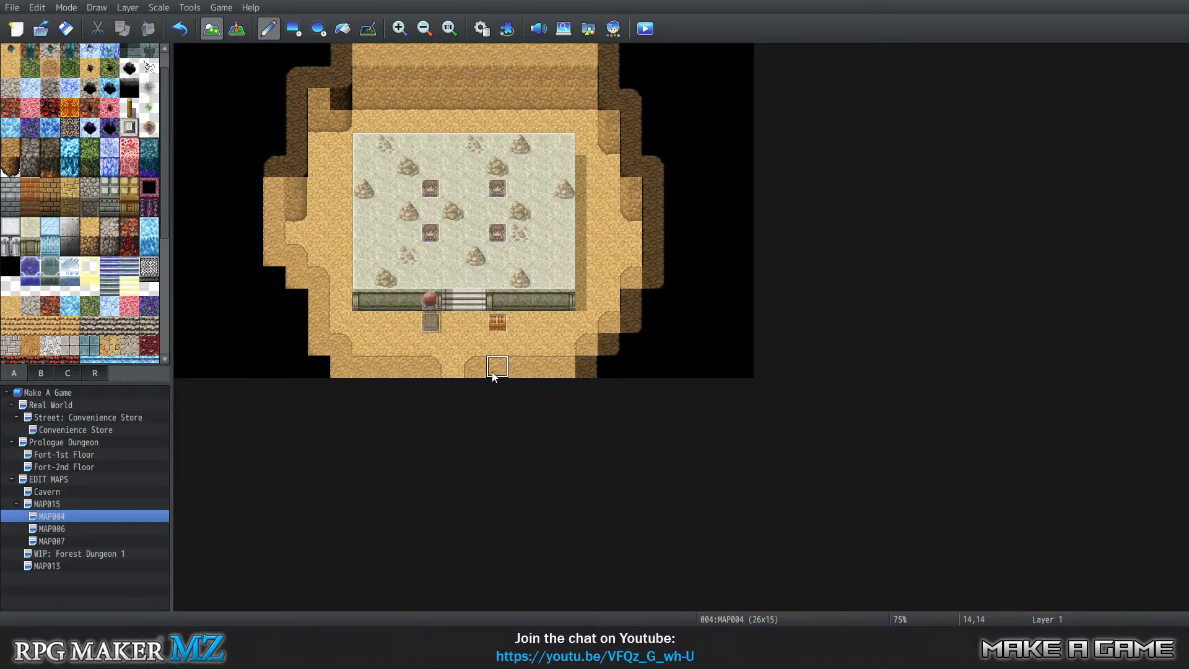
Pencil black tiles on layer 1 beneath the south and west walls, and check the room on the other layers.
{"action": "left_click_drag", "start_coordinate": [494, 376], "coordinate": [566, 377]}
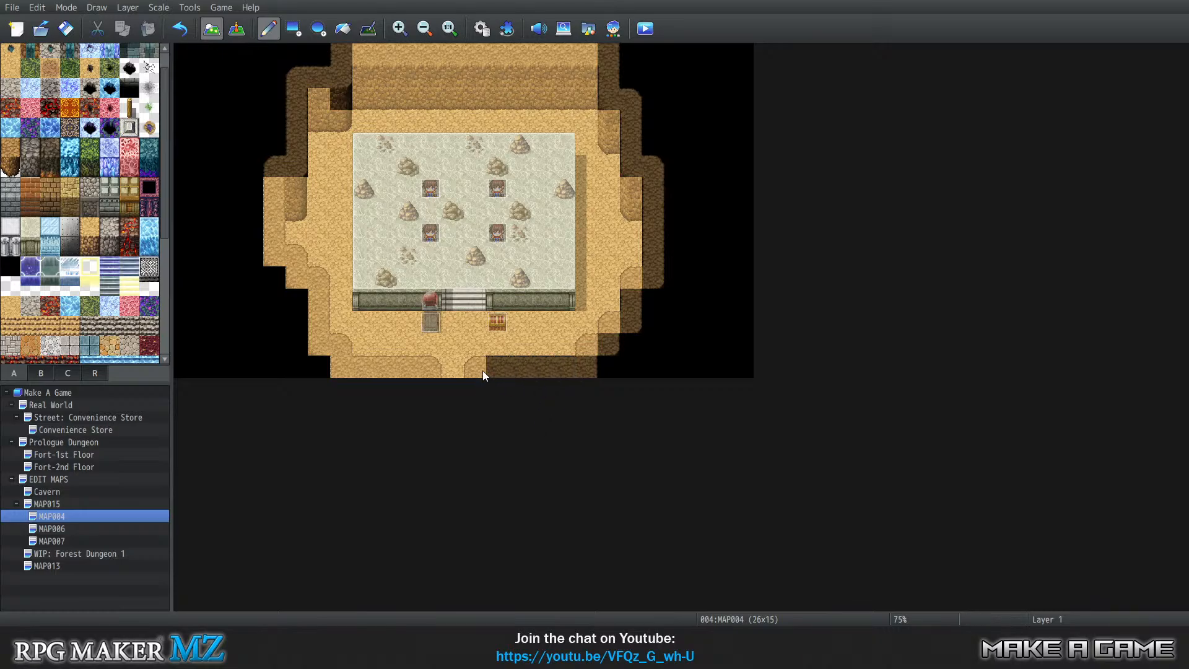
{"action": "mouse_move", "coordinate": [408, 370]}
{"action": "left_mouse_down"}
{"action": "mouse_move", "coordinate": [347, 379]}
{"action": "mouse_move", "coordinate": [313, 345]}
{"action": "left_mouse_up"}
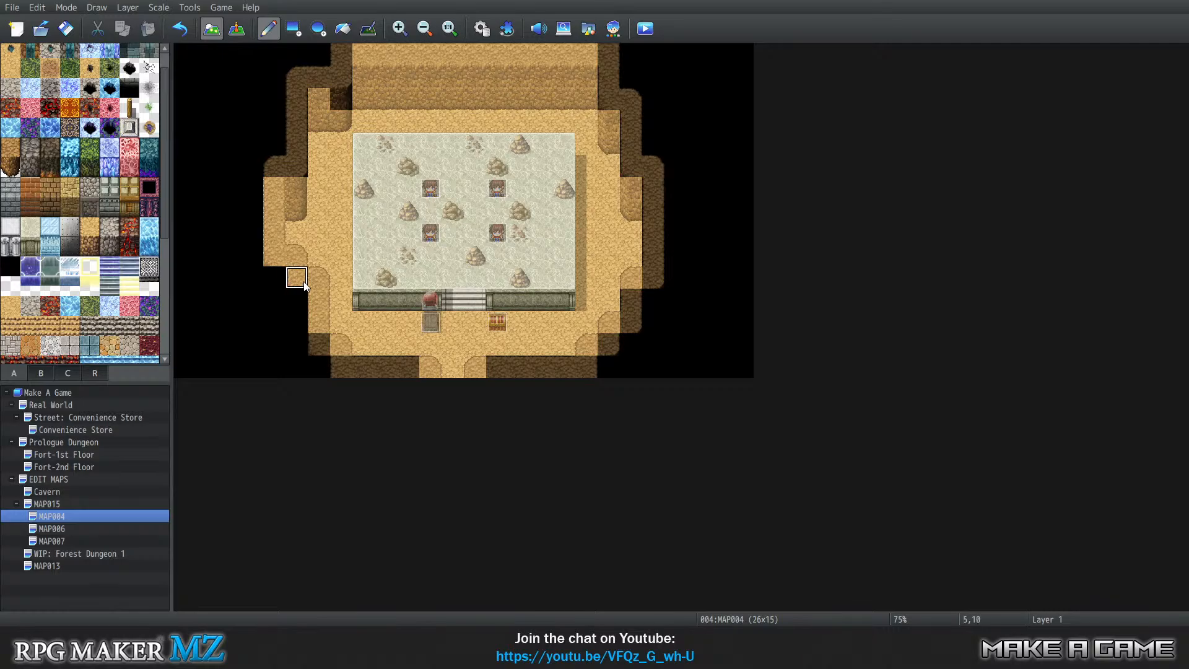
{"action": "left_click", "coordinate": [266, 262]}
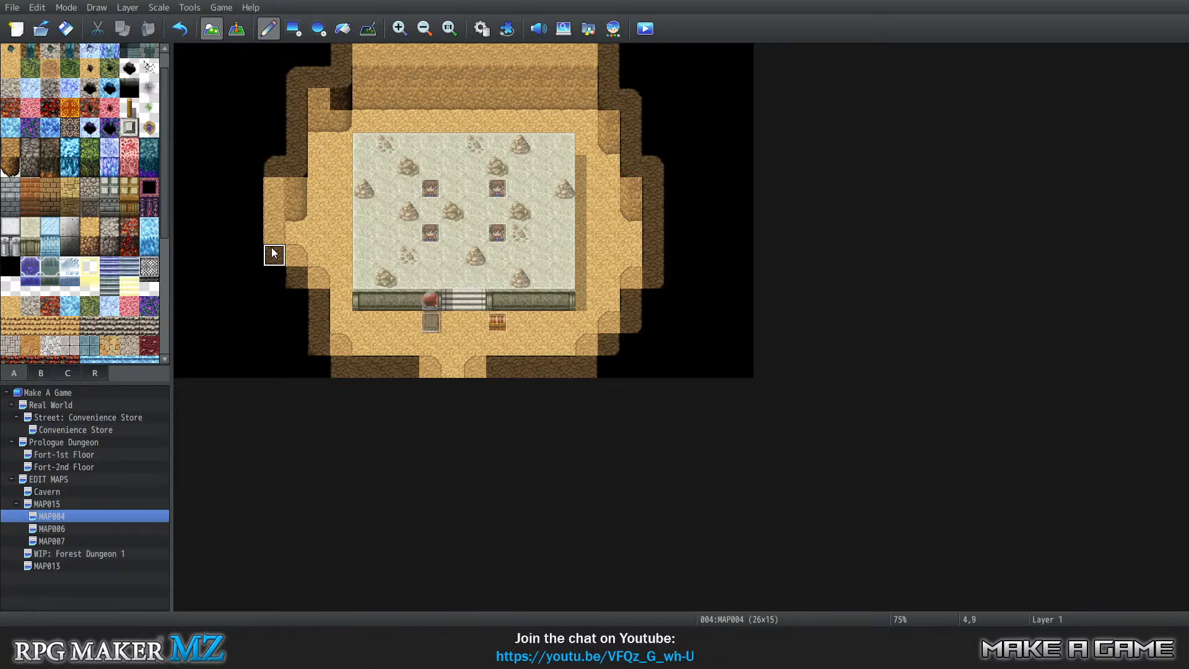
{"action": "left_click", "coordinate": [268, 190]}
{"action": "left_click", "coordinate": [268, 231]}
{"action": "left_click", "coordinate": [268, 212]}
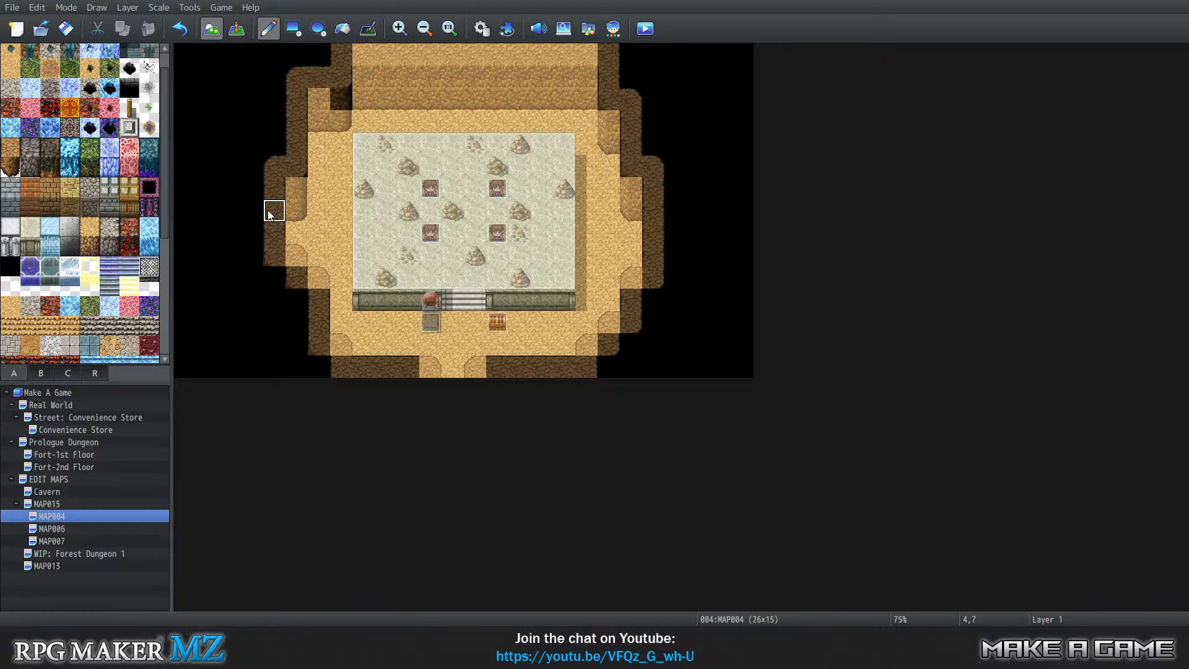
{"action": "left_click", "coordinate": [340, 121]}
{"action": "key", "text": "2"}
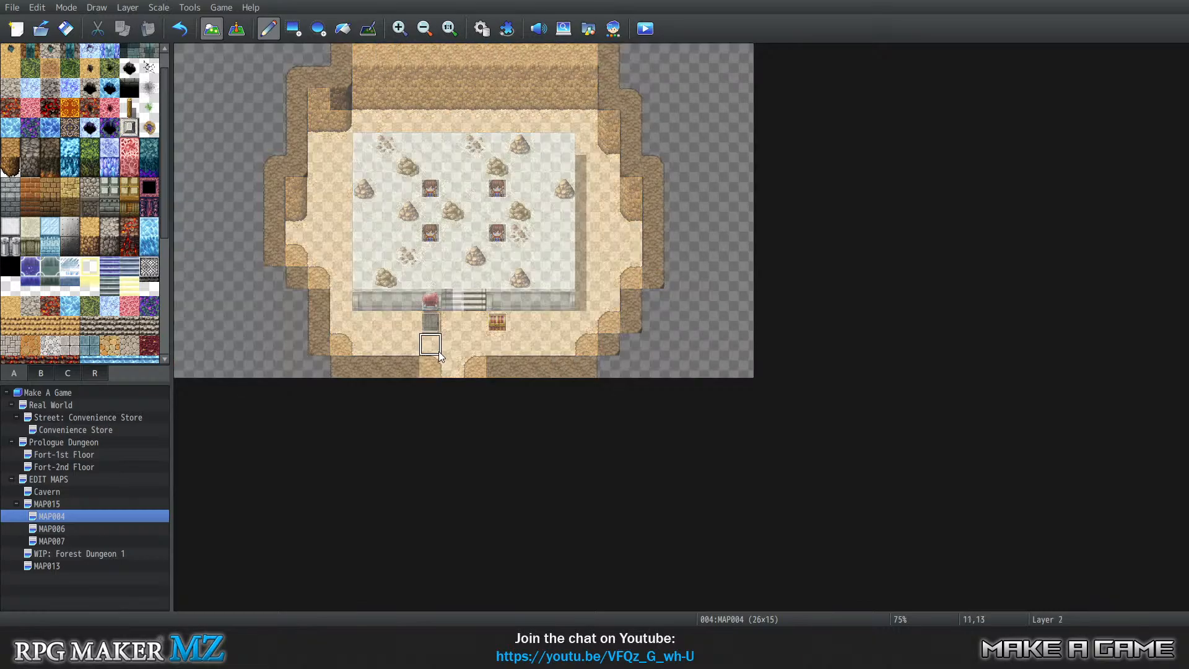
{"action": "key", "text": "3"}
{"action": "key", "text": "4"}
{"action": "key", "text": "0"}
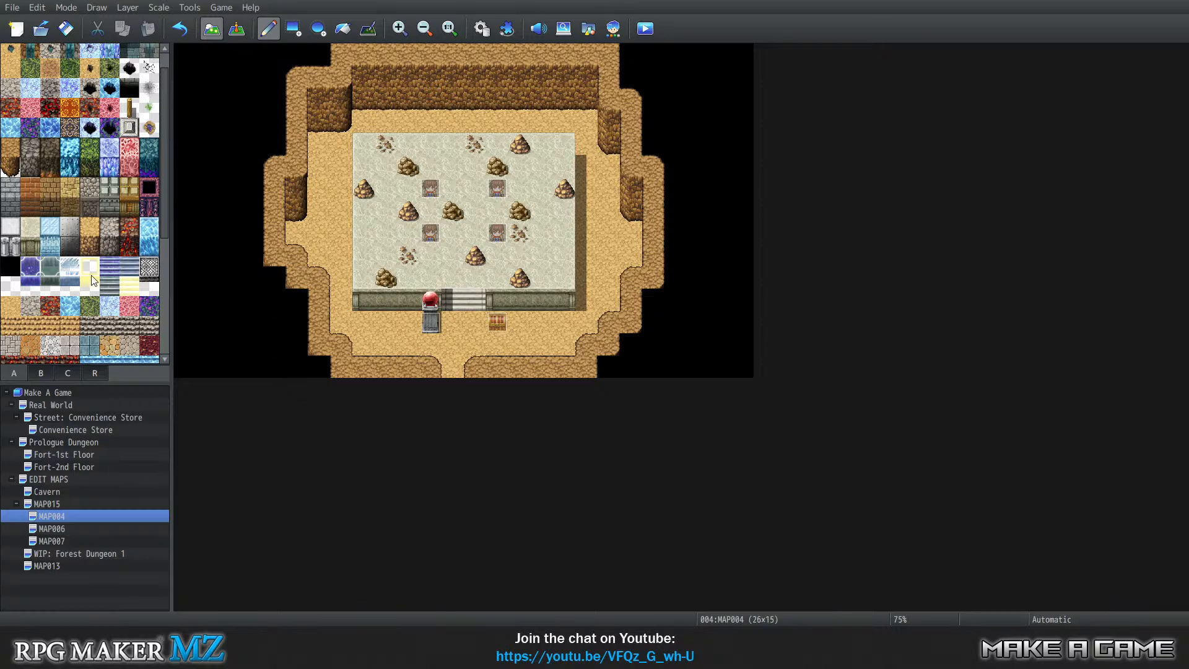
Pick the brown dirt wall face and place it on layer 3 below the west wall's corner, plus a two-tile sample outside the room.
{"action": "scroll", "coordinate": [91, 280], "scroll_direction": "down", "scroll_amount": 5}
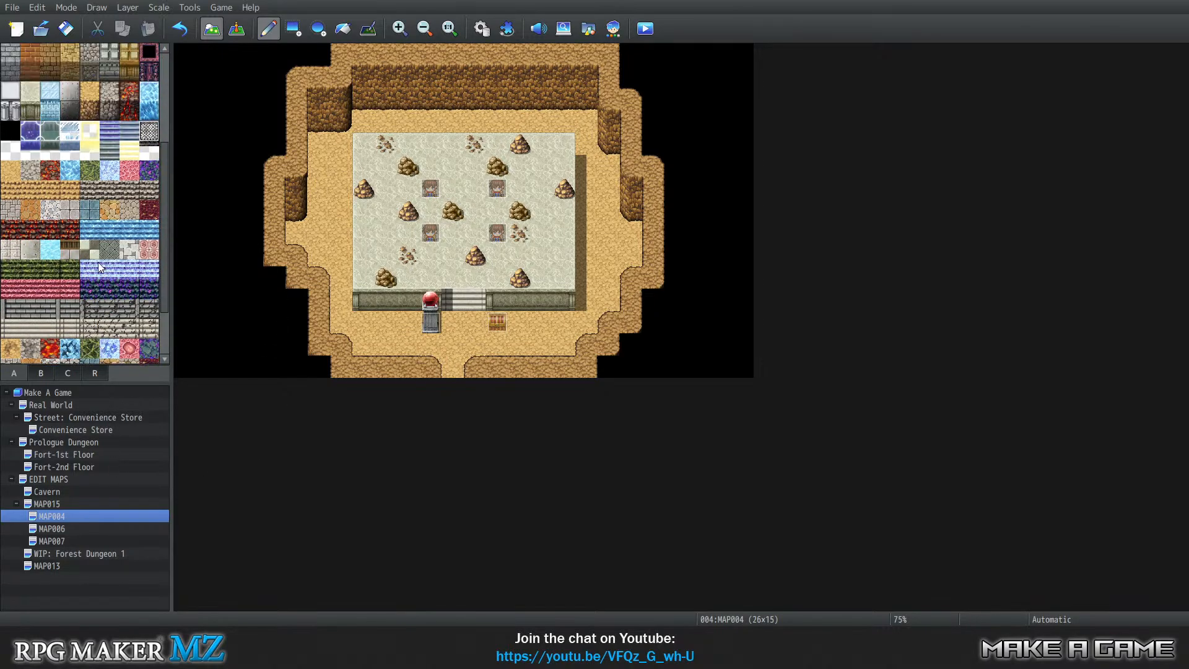
{"action": "scroll", "coordinate": [98, 266], "scroll_direction": "up", "scroll_amount": 5}
{"action": "left_click", "coordinate": [41, 373]}
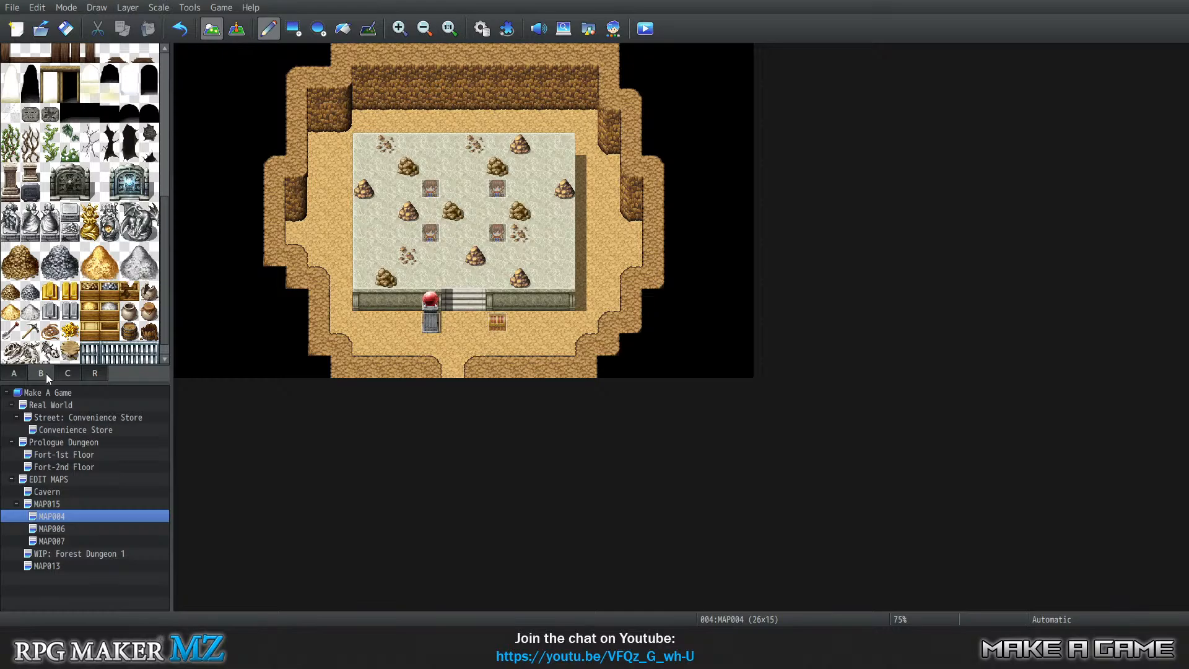
{"action": "left_click", "coordinate": [18, 373]}
{"action": "scroll", "coordinate": [2, 171], "scroll_direction": "down", "scroll_amount": 2}
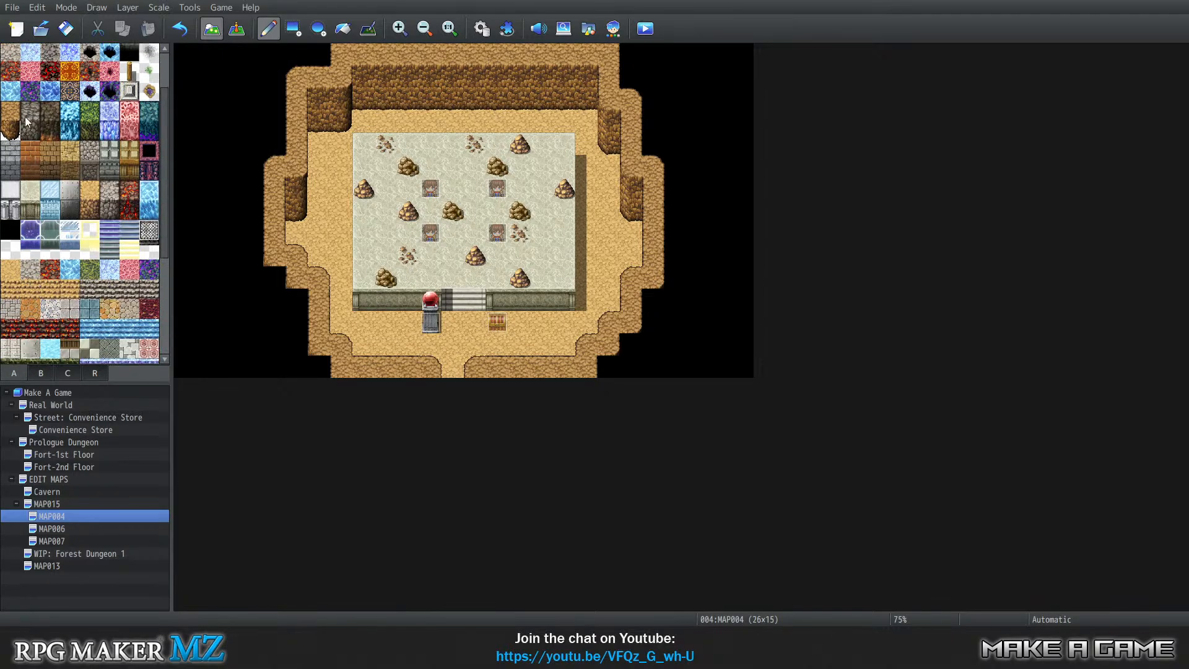
{"action": "left_click", "coordinate": [9, 131]}
{"action": "key", "text": "1"}
{"action": "key", "text": "2"}
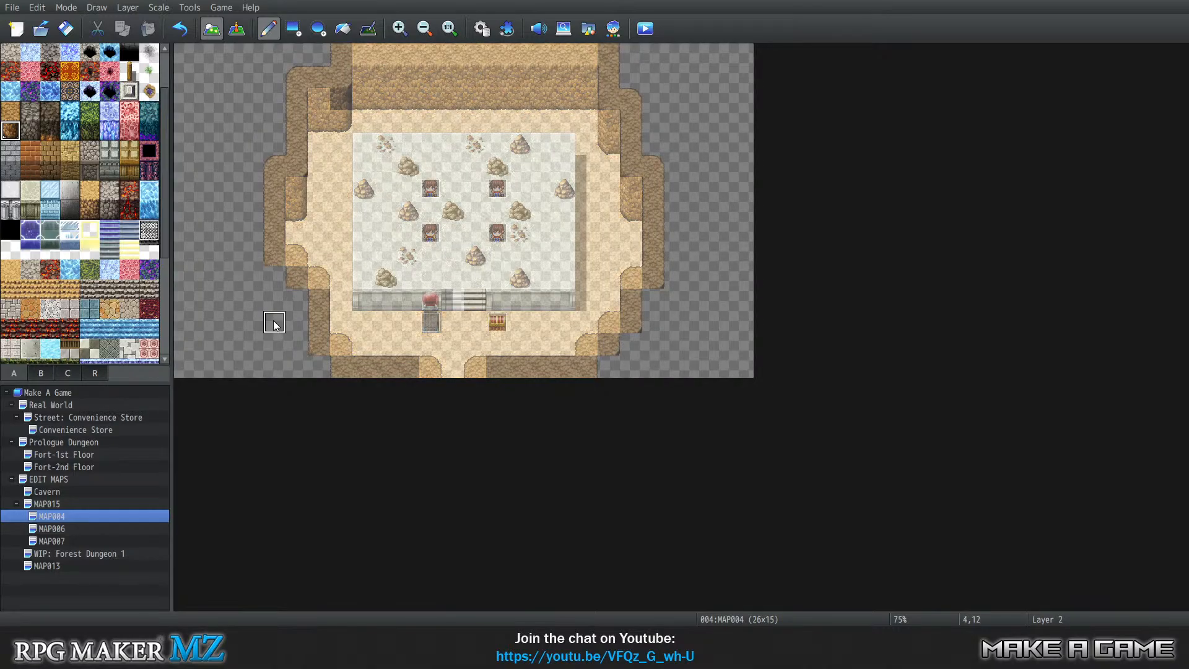
{"action": "key", "text": "3"}
{"action": "left_click", "coordinate": [279, 274]}
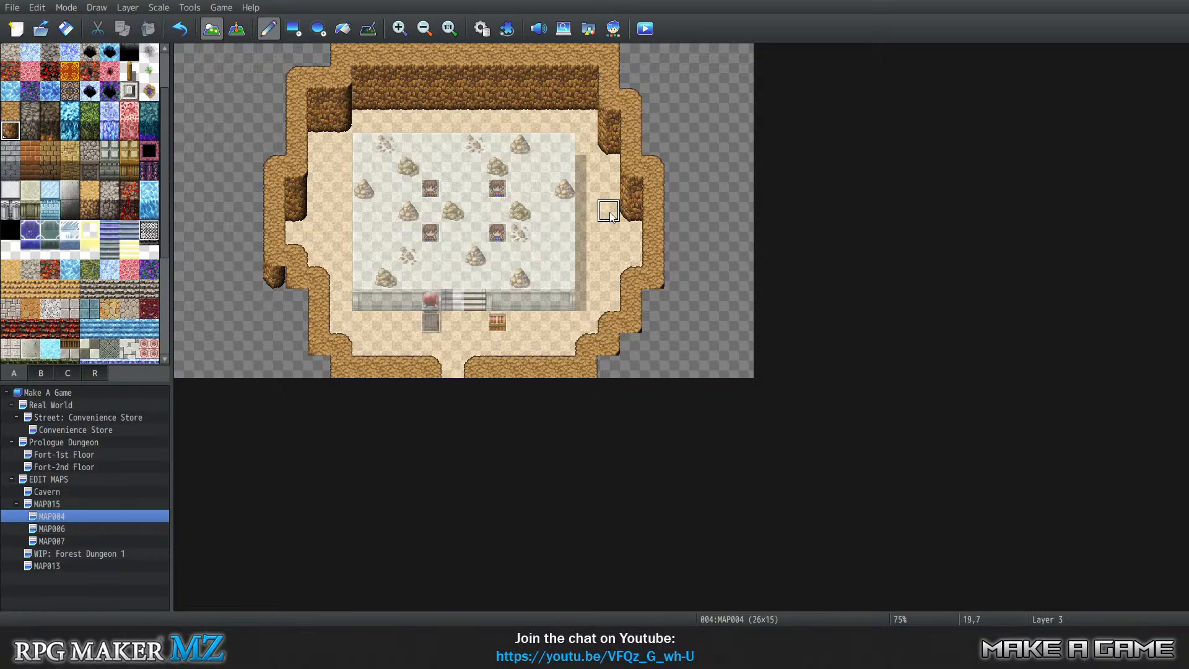
{"action": "left_click_drag", "start_coordinate": [217, 195], "coordinate": [227, 188]}
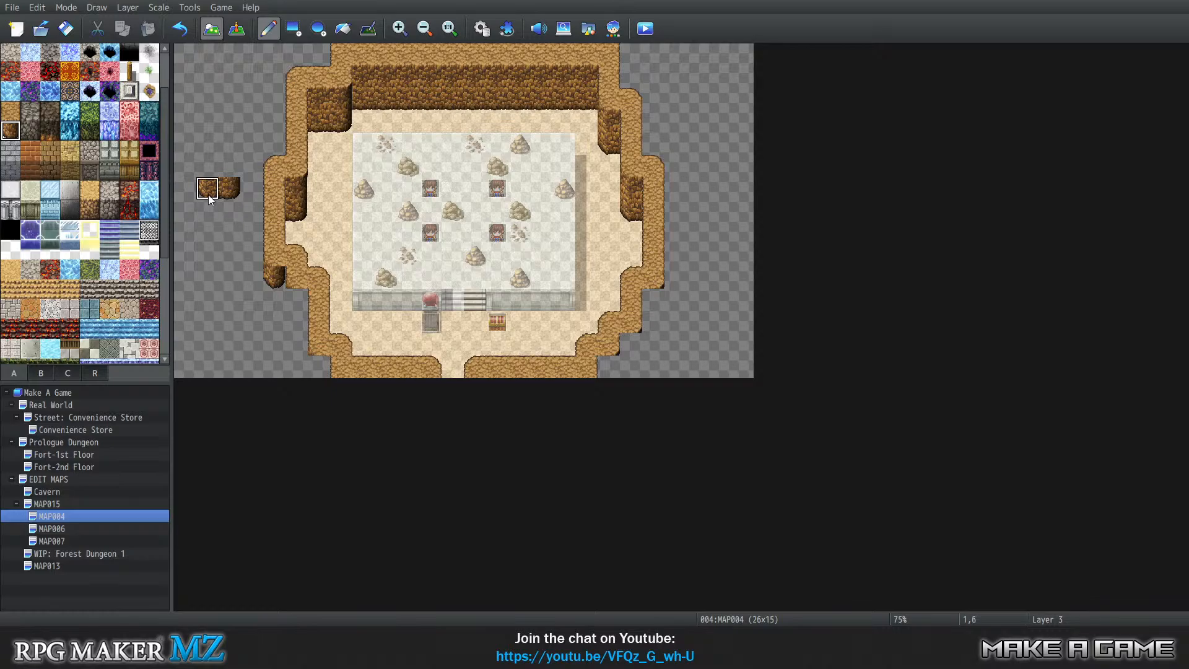
Copy the sample's rounded edges below the outer wall corners on layer 3, erase the sample, and return to automatic mode.
{"action": "left_click", "coordinate": [312, 369]}
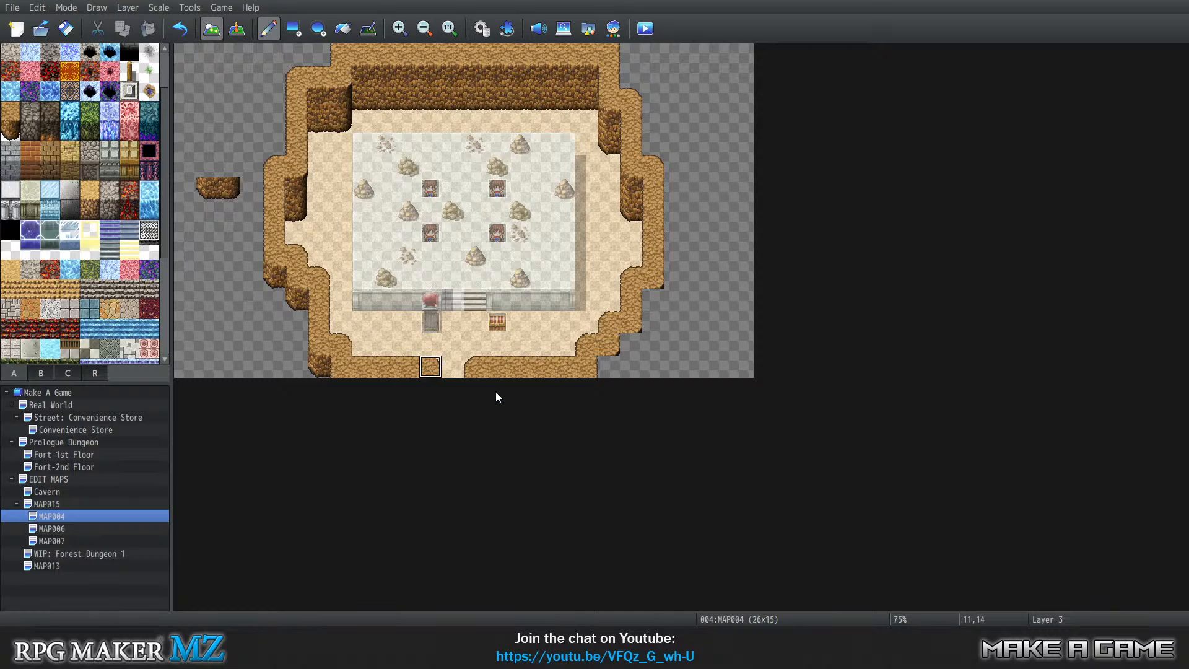
{"action": "left_click", "coordinate": [642, 345]}
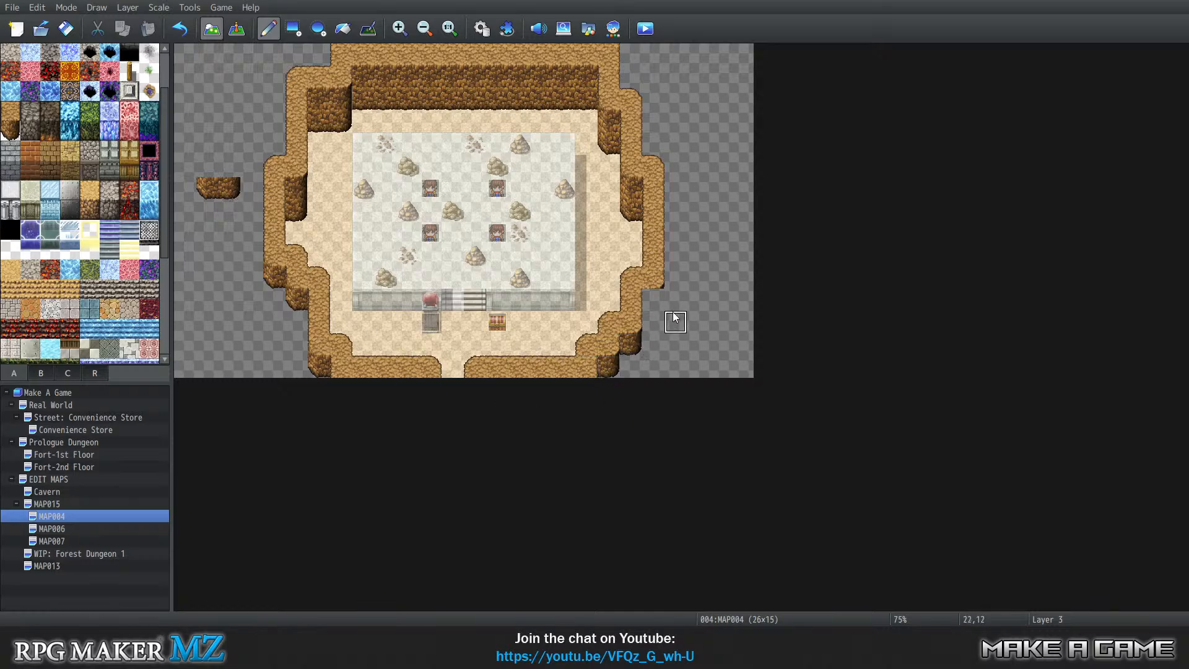
{"action": "left_click", "coordinate": [651, 299]}
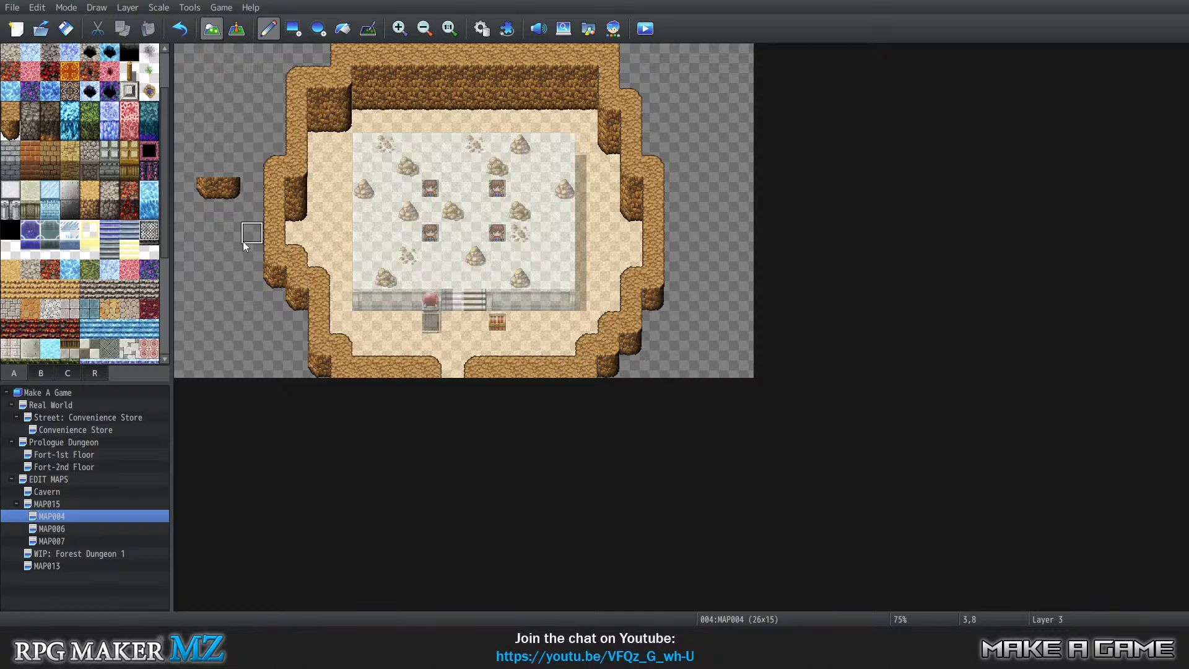
{"action": "left_click_drag", "start_coordinate": [228, 190], "coordinate": [208, 193]}
{"action": "key", "text": "Tab"}
{"action": "key", "text": "Tab"}
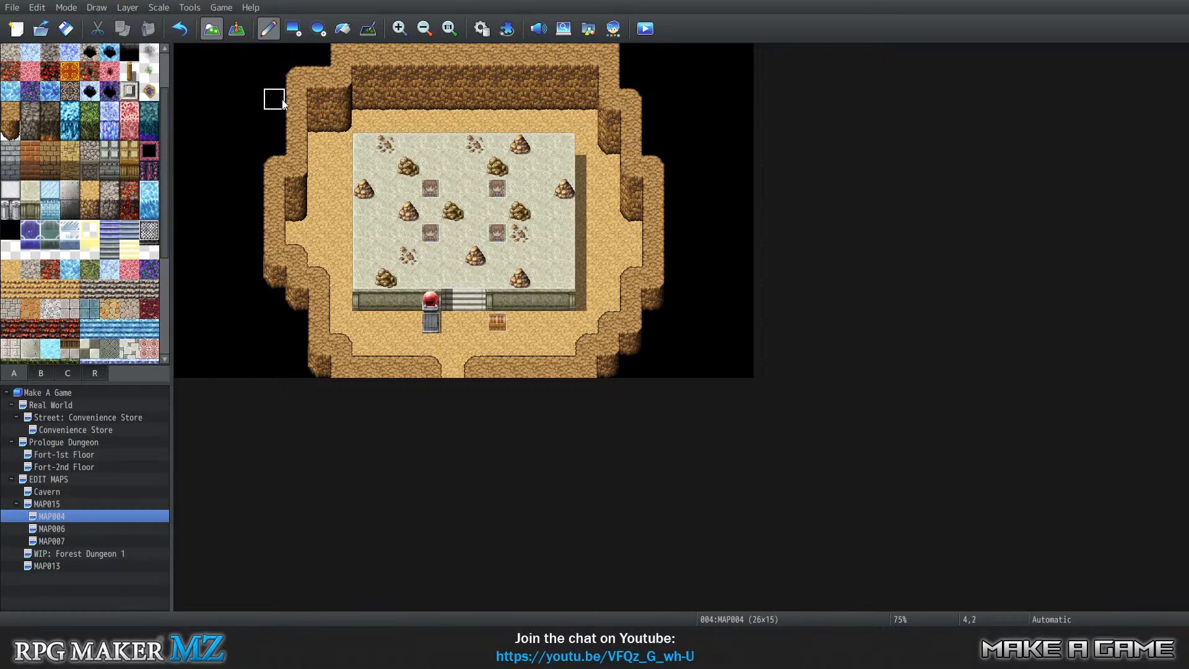
Look through the A and B tilesets, and compare the MAP004 room with MAP006.
{"action": "scroll", "coordinate": [45, 230], "scroll_direction": "down", "scroll_amount": 2}
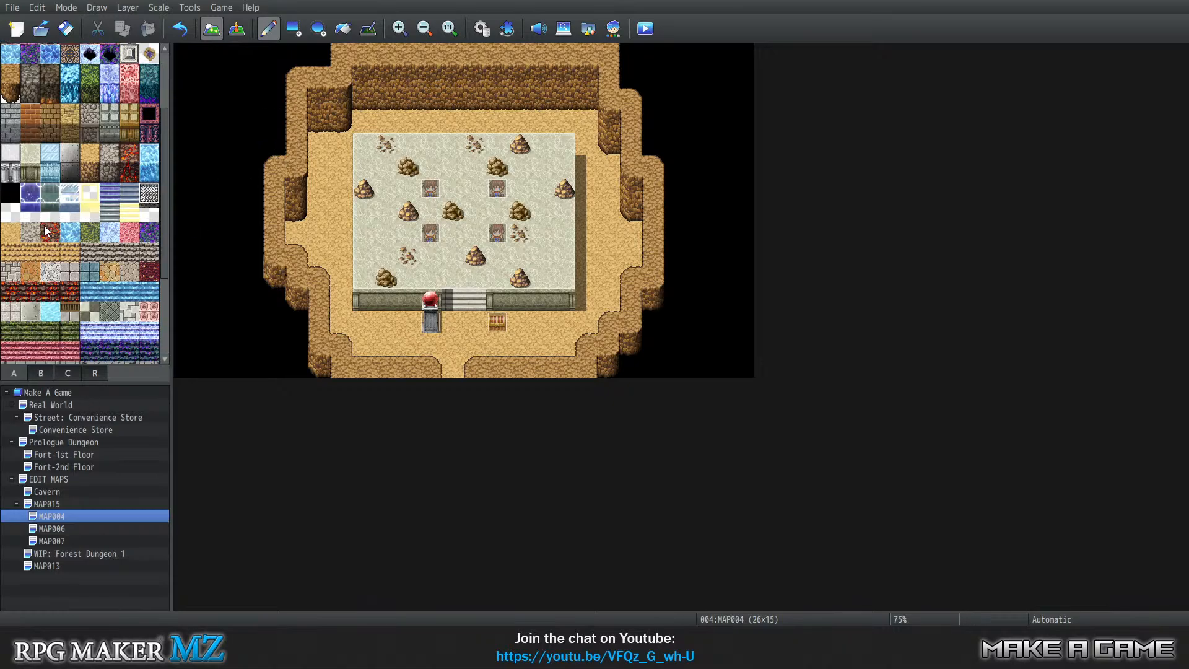
{"action": "scroll", "coordinate": [45, 230], "scroll_direction": "down", "scroll_amount": 2}
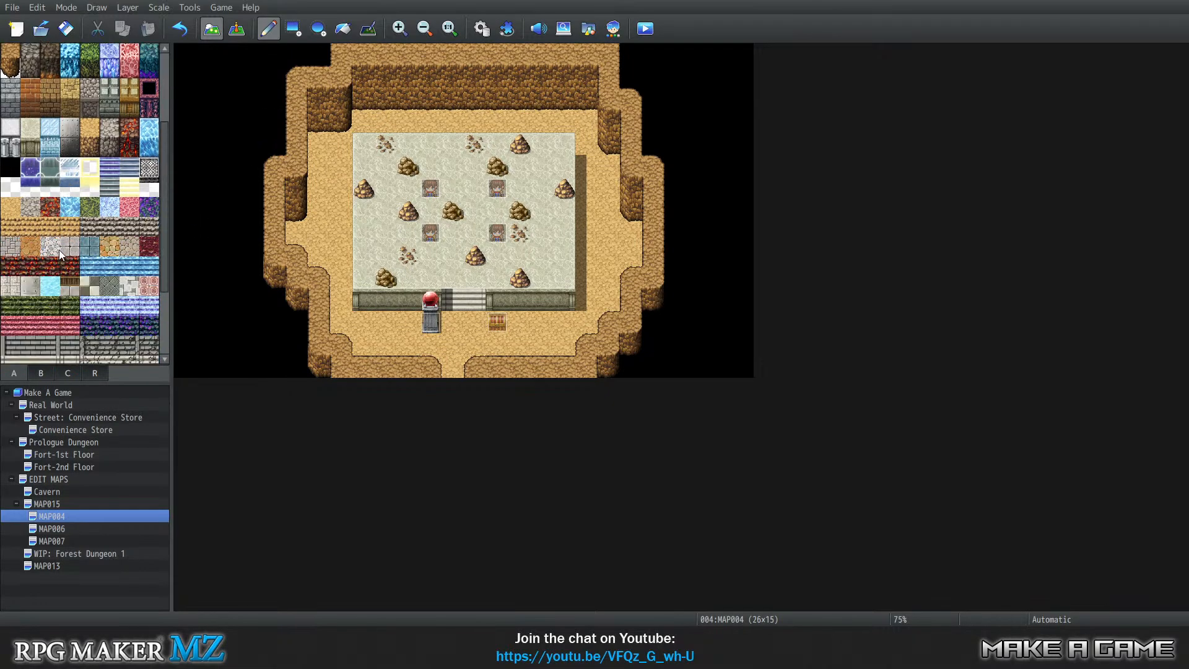
{"action": "scroll", "coordinate": [59, 251], "scroll_direction": "down", "scroll_amount": 2}
{"action": "left_click", "coordinate": [32, 375]}
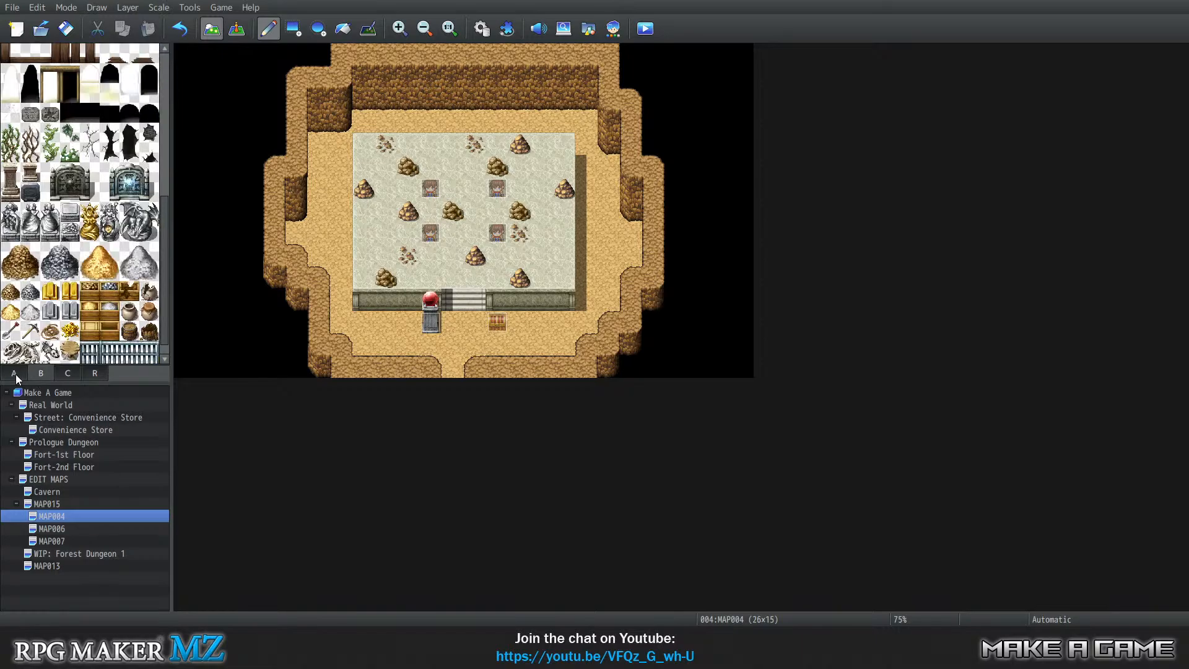
{"action": "left_click", "coordinate": [15, 374]}
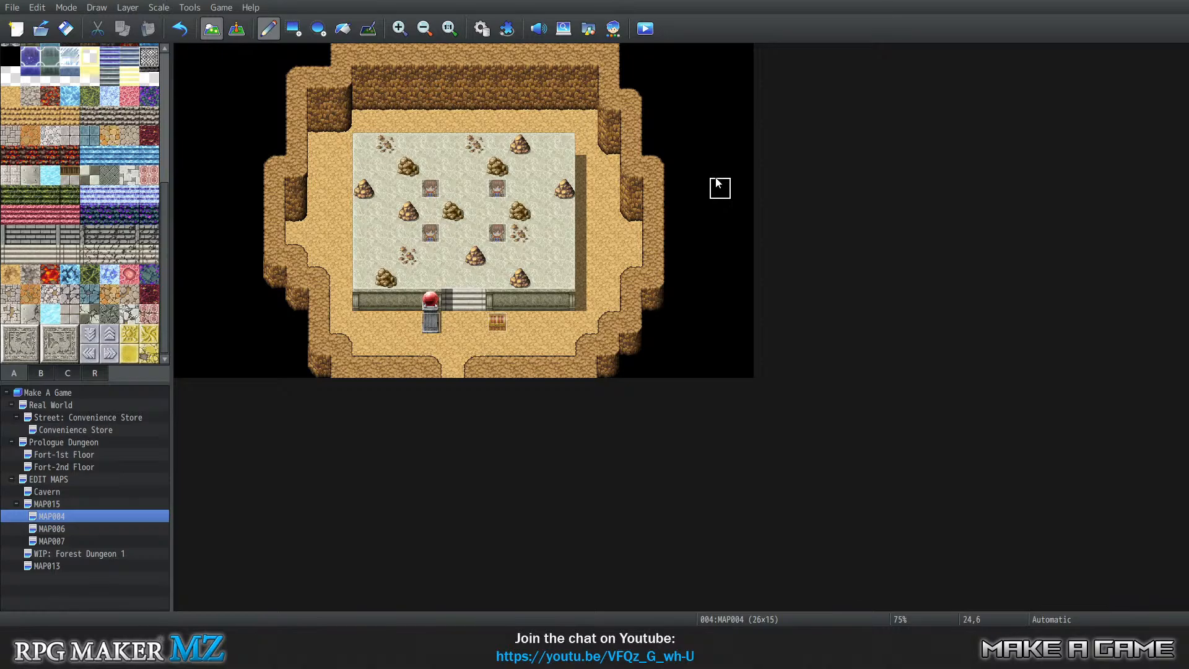
{"action": "left_click", "coordinate": [66, 528]}
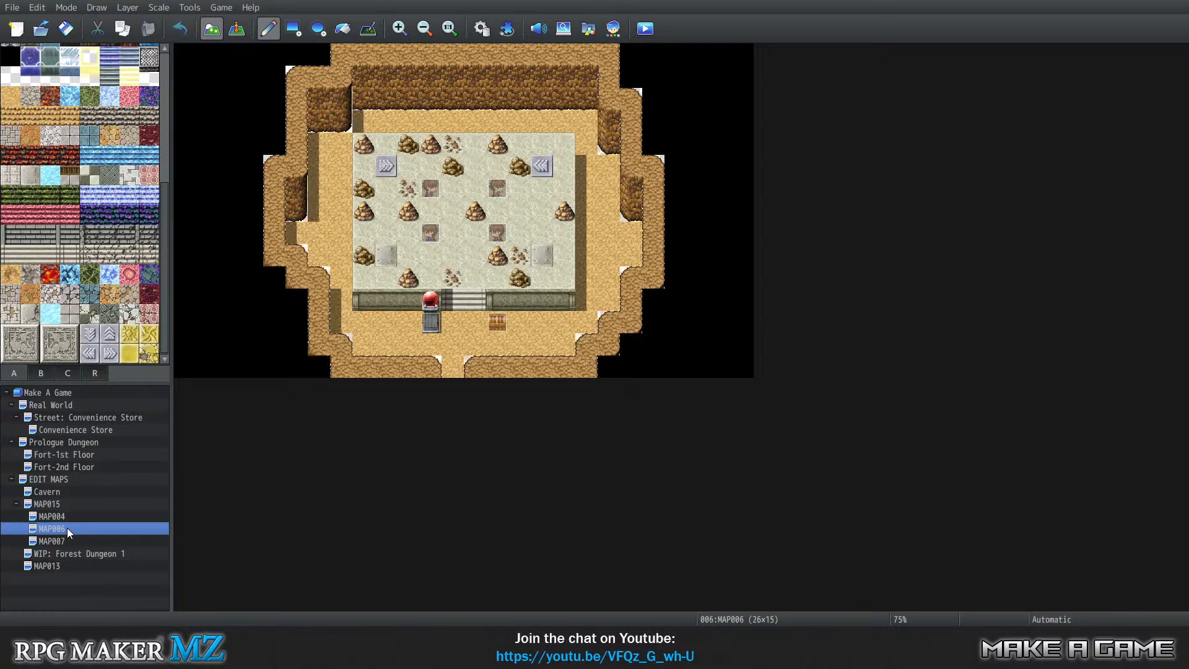
{"action": "left_click", "coordinate": [72, 521]}
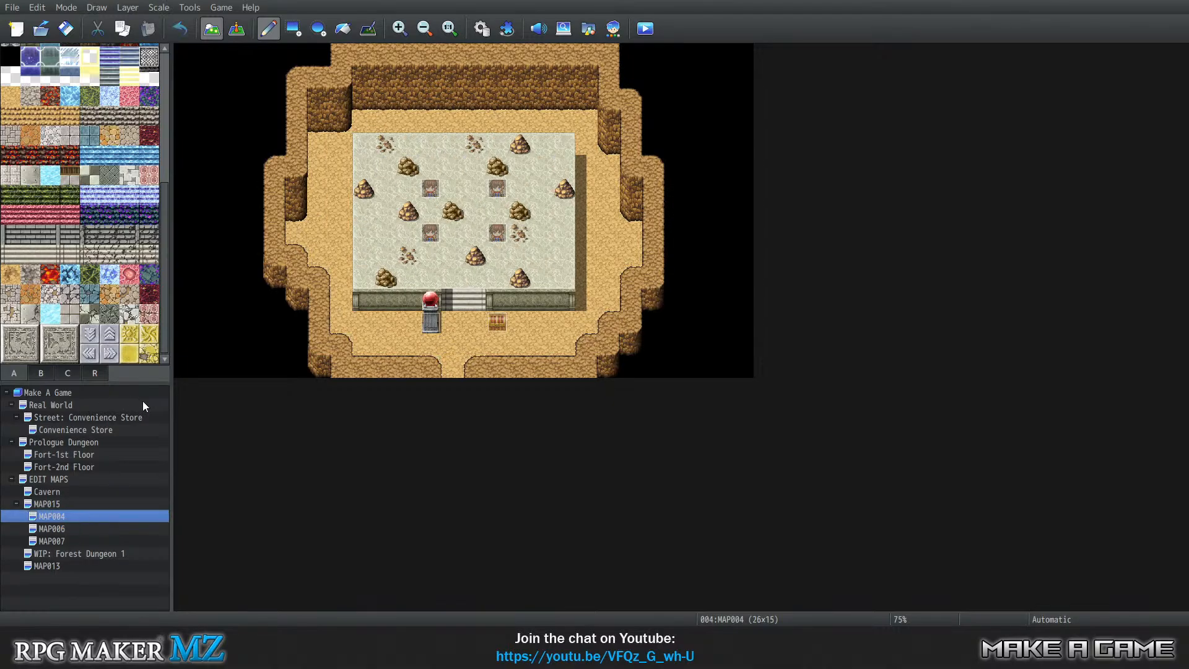
Open MAP006 and paint black tiles over all the wall tops and wall faces surrounding the room.
{"action": "left_click", "coordinate": [103, 529]}
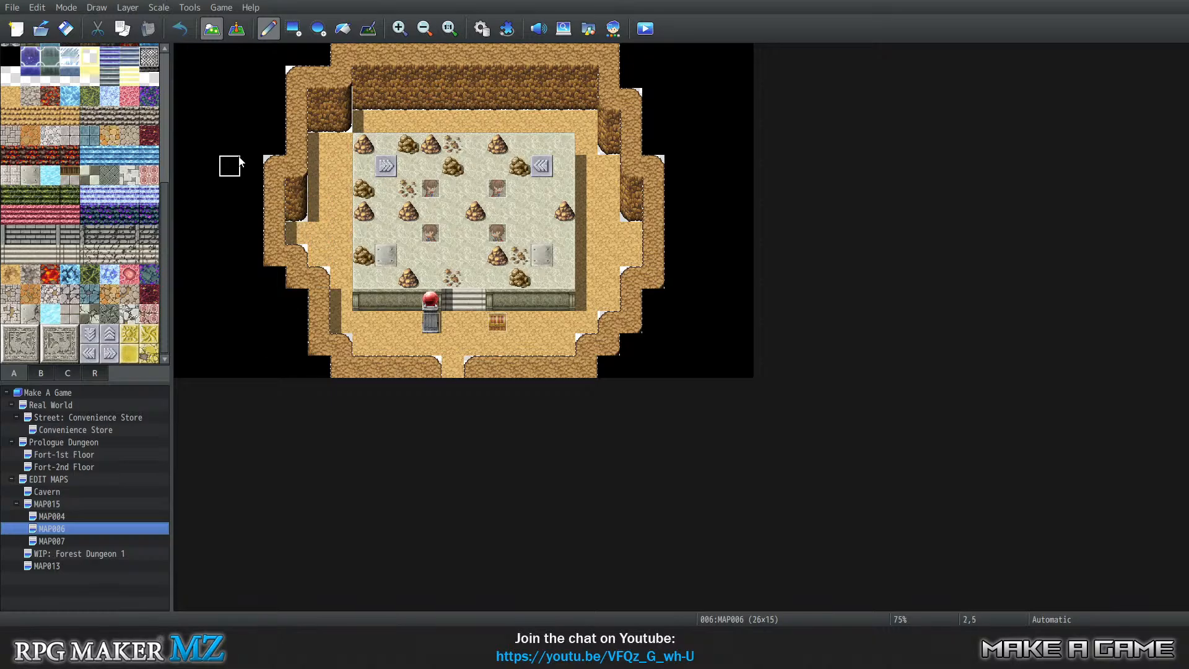
{"action": "mouse_move", "coordinate": [265, 208]}
{"action": "left_mouse_down"}
{"action": "mouse_move", "coordinate": [275, 275]}
{"action": "mouse_move", "coordinate": [297, 276]}
{"action": "mouse_move", "coordinate": [318, 309]}
{"action": "mouse_move", "coordinate": [314, 370]}
{"action": "mouse_move", "coordinate": [341, 350]}
{"action": "mouse_move", "coordinate": [369, 368]}
{"action": "mouse_move", "coordinate": [416, 373]}
{"action": "left_mouse_up"}
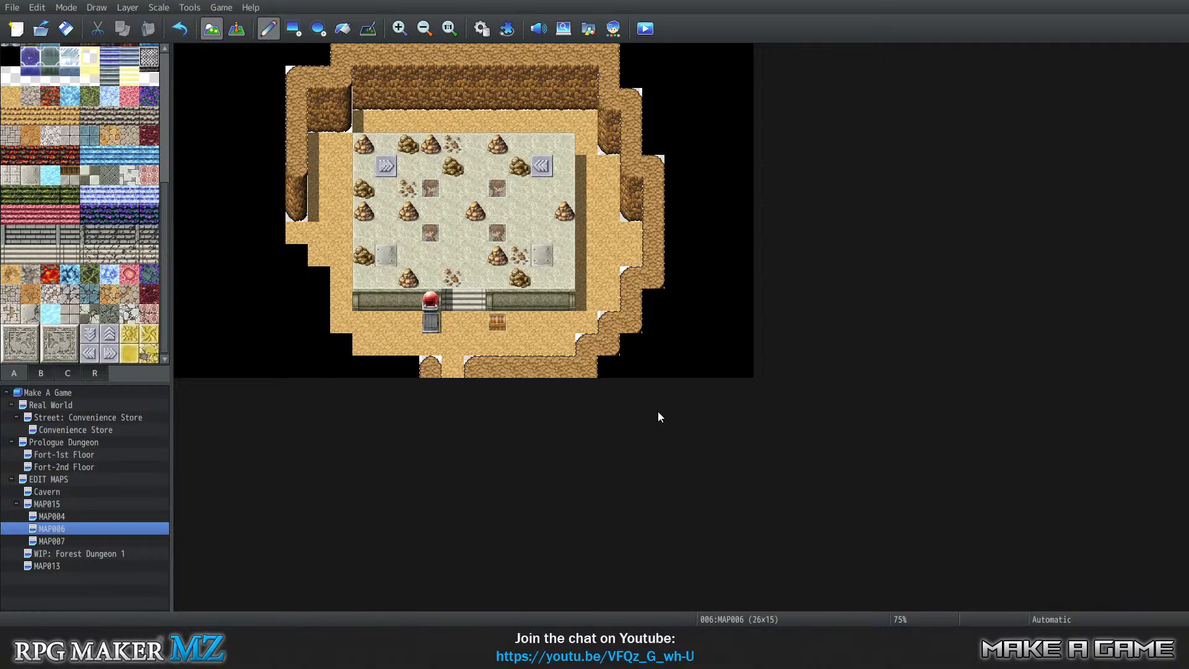
{"action": "left_click", "coordinate": [431, 367]}
{"action": "mouse_move", "coordinate": [478, 368]}
{"action": "left_mouse_down"}
{"action": "mouse_move", "coordinate": [579, 367]}
{"action": "mouse_move", "coordinate": [636, 319]}
{"action": "mouse_move", "coordinate": [672, 169]}
{"action": "mouse_move", "coordinate": [635, 181]}
{"action": "mouse_move", "coordinate": [653, 187]}
{"action": "mouse_move", "coordinate": [622, 125]}
{"action": "mouse_move", "coordinate": [609, 138]}
{"action": "mouse_move", "coordinate": [613, 99]}
{"action": "mouse_move", "coordinate": [633, 101]}
{"action": "mouse_move", "coordinate": [609, 70]}
{"action": "mouse_move", "coordinate": [389, 57]}
{"action": "mouse_move", "coordinate": [341, 78]}
{"action": "left_mouse_up"}
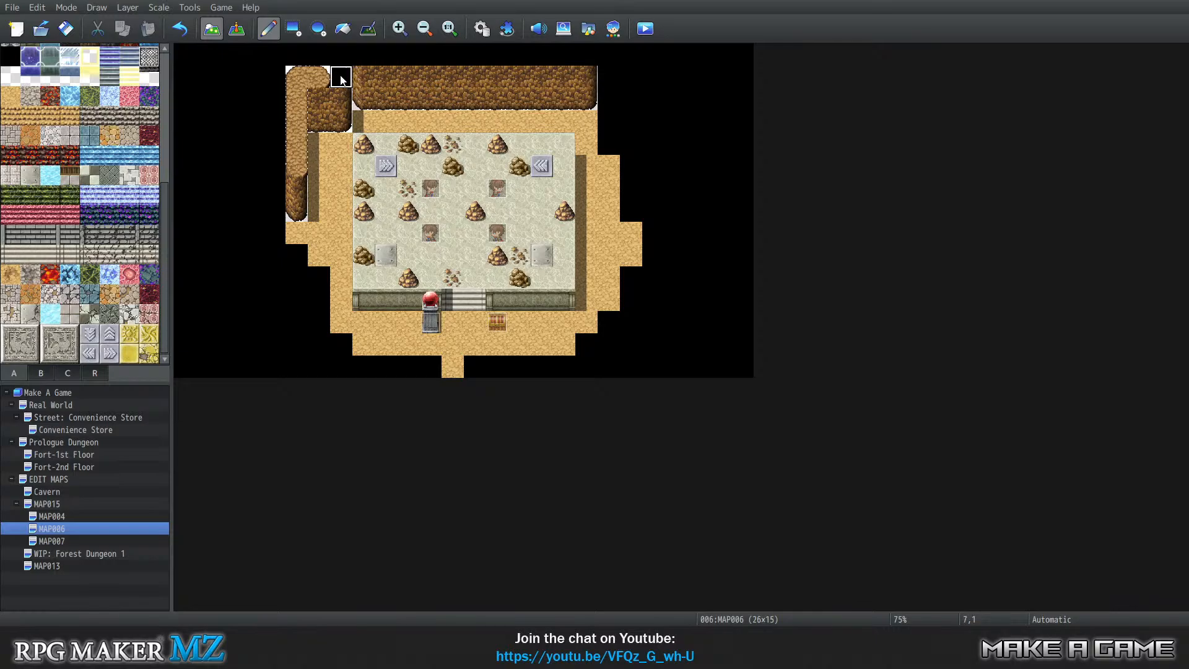
{"action": "mouse_move", "coordinate": [420, 77]}
{"action": "left_mouse_down"}
{"action": "mouse_move", "coordinate": [584, 80]}
{"action": "mouse_move", "coordinate": [473, 100]}
{"action": "mouse_move", "coordinate": [363, 93]}
{"action": "left_mouse_up"}
{"action": "mouse_move", "coordinate": [520, 99]}
{"action": "left_mouse_down"}
{"action": "mouse_move", "coordinate": [567, 96]}
{"action": "mouse_move", "coordinate": [322, 98]}
{"action": "mouse_move", "coordinate": [321, 83]}
{"action": "mouse_move", "coordinate": [340, 108]}
{"action": "mouse_move", "coordinate": [295, 123]}
{"action": "mouse_move", "coordinate": [293, 211]}
{"action": "left_mouse_up"}
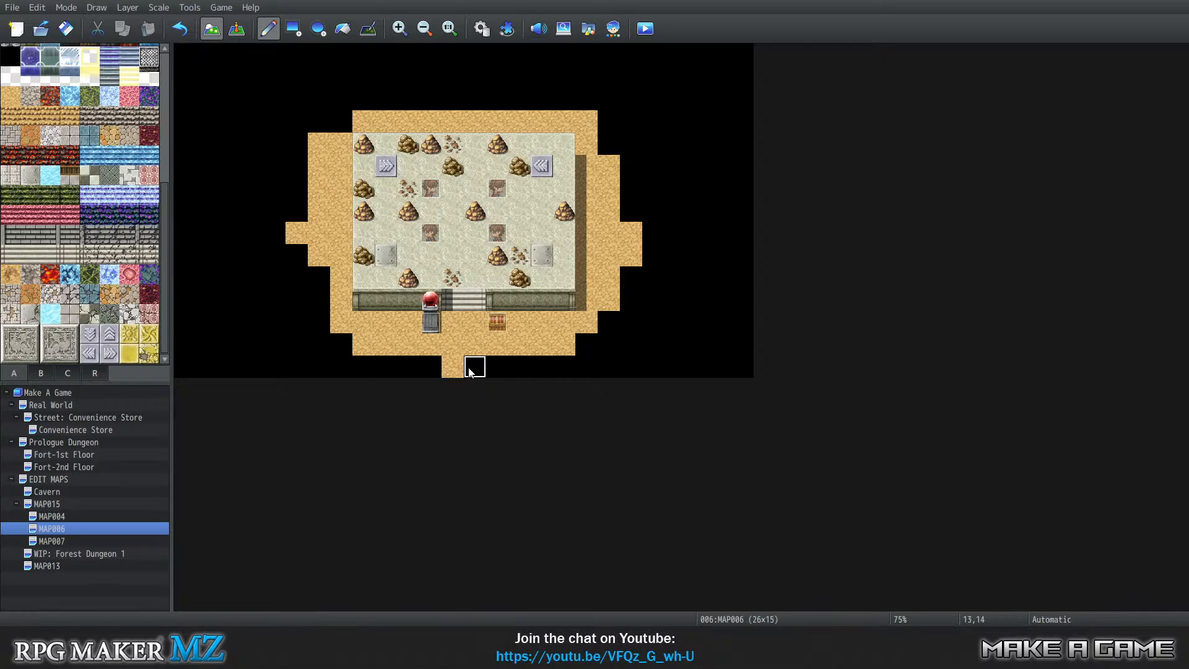
Examine the MAP015 and Cavern maps to compare their cave walls and entrances with the puzzle rooms.
{"action": "left_click", "coordinate": [70, 505]}
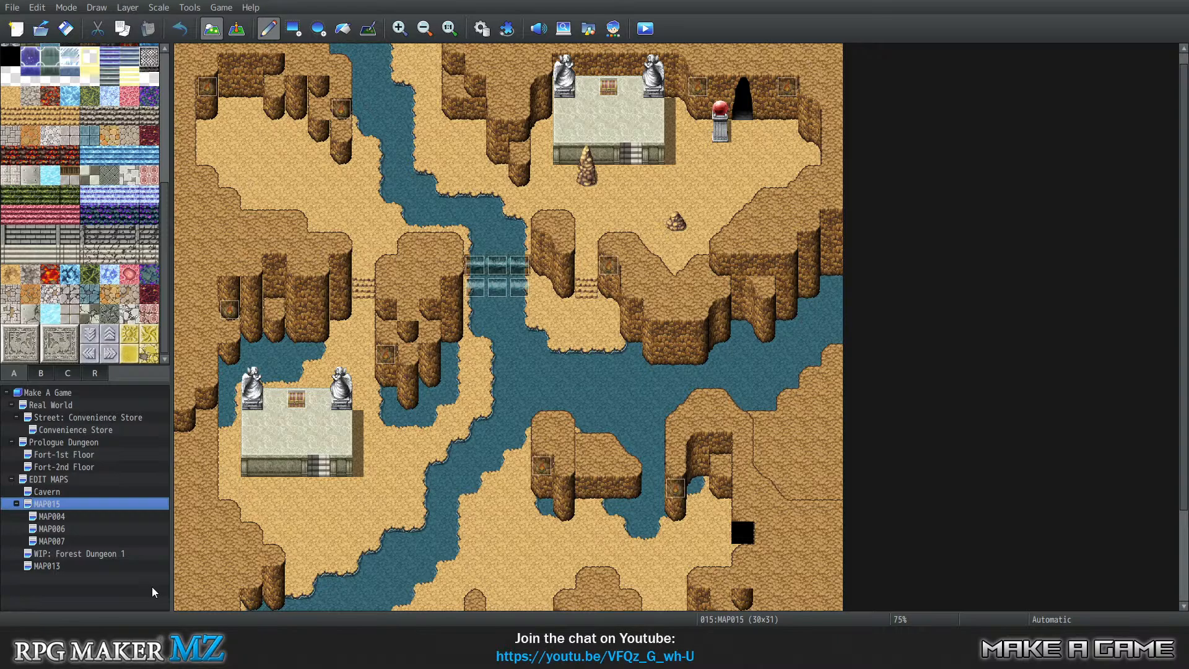
{"action": "left_click", "coordinate": [71, 492]}
{"action": "scroll", "coordinate": [640, 362], "scroll_direction": "down", "scroll_amount": 3}
{"action": "scroll", "coordinate": [607, 366], "scroll_direction": "down", "scroll_amount": 5}
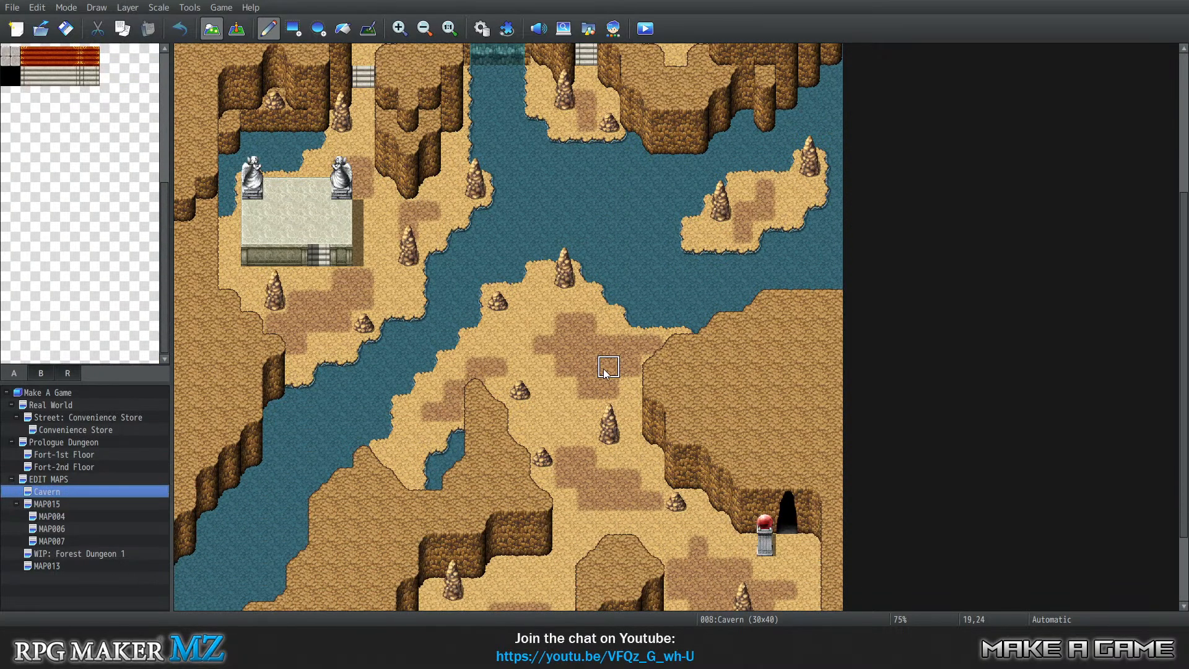
{"action": "scroll", "coordinate": [712, 400], "scroll_direction": "up", "scroll_amount": 4}
{"action": "scroll", "coordinate": [765, 414], "scroll_direction": "up", "scroll_amount": 2}
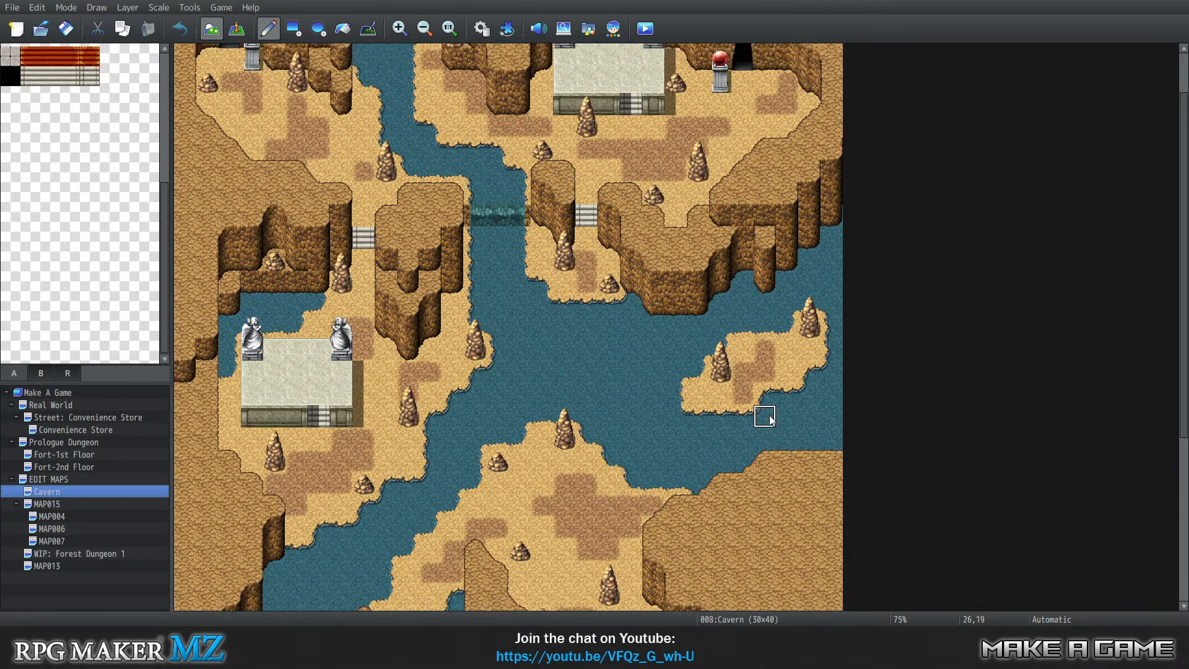
{"action": "scroll", "coordinate": [766, 427], "scroll_direction": "down", "scroll_amount": 5}
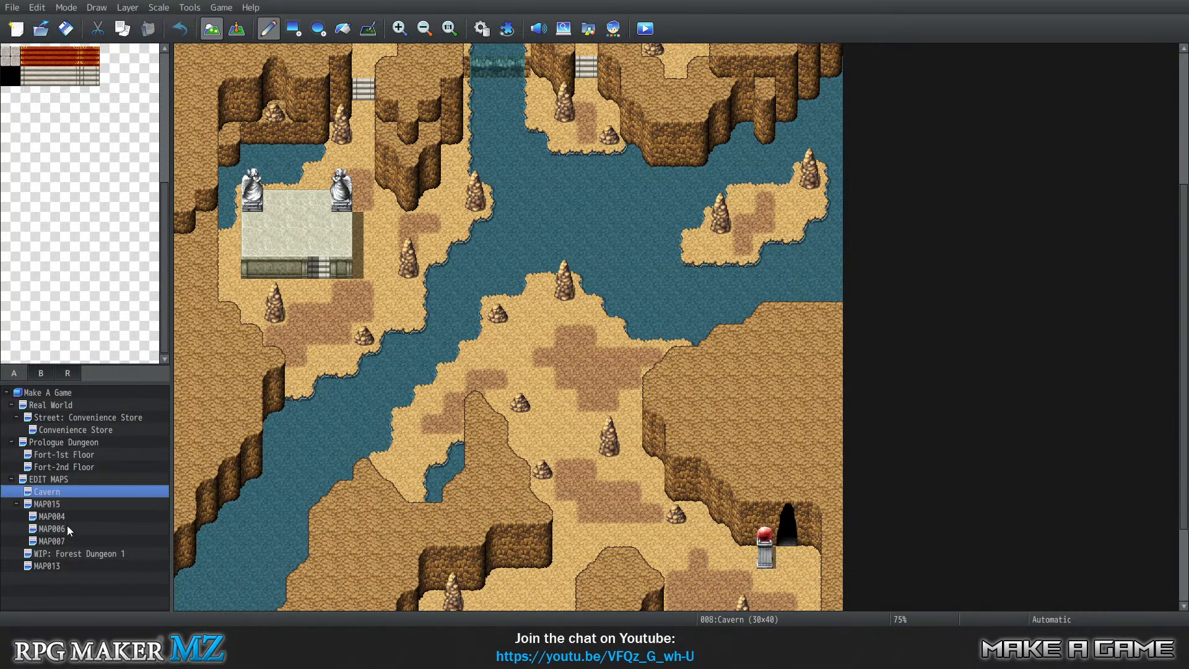
In MAP004, shift the exit gap in the south wall two tiles west and close the old opening with matching wall.
{"action": "left_click", "coordinate": [56, 517]}
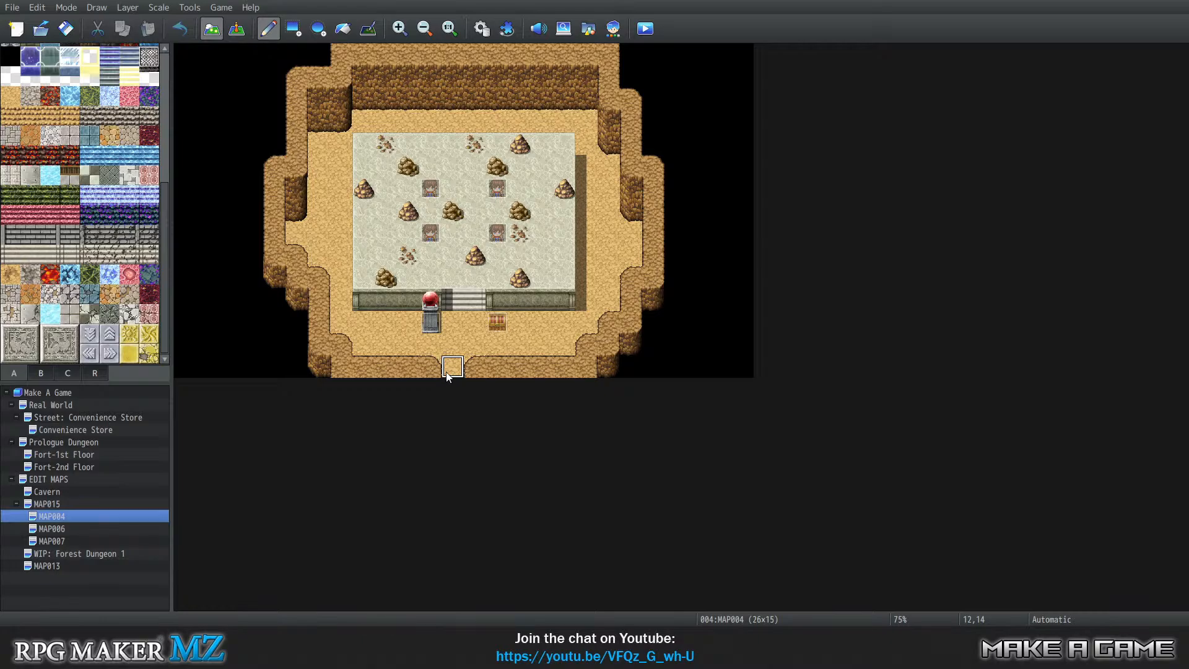
{"action": "left_click", "coordinate": [381, 366]}
{"action": "right_click_drag", "start_coordinate": [495, 368], "coordinate": [539, 369]}
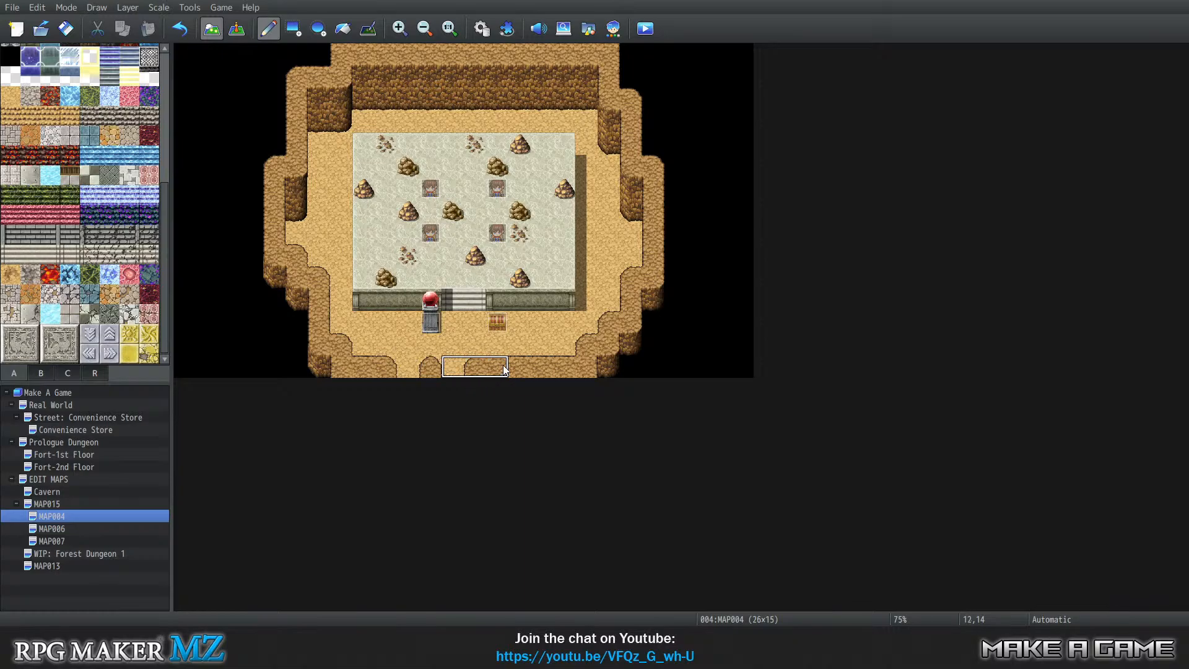
{"action": "right_click", "coordinate": [501, 366]}
{"action": "right_click_drag", "start_coordinate": [467, 371], "coordinate": [520, 364]}
{"action": "right_click", "coordinate": [502, 372]}
{"action": "left_click", "coordinate": [485, 370]}
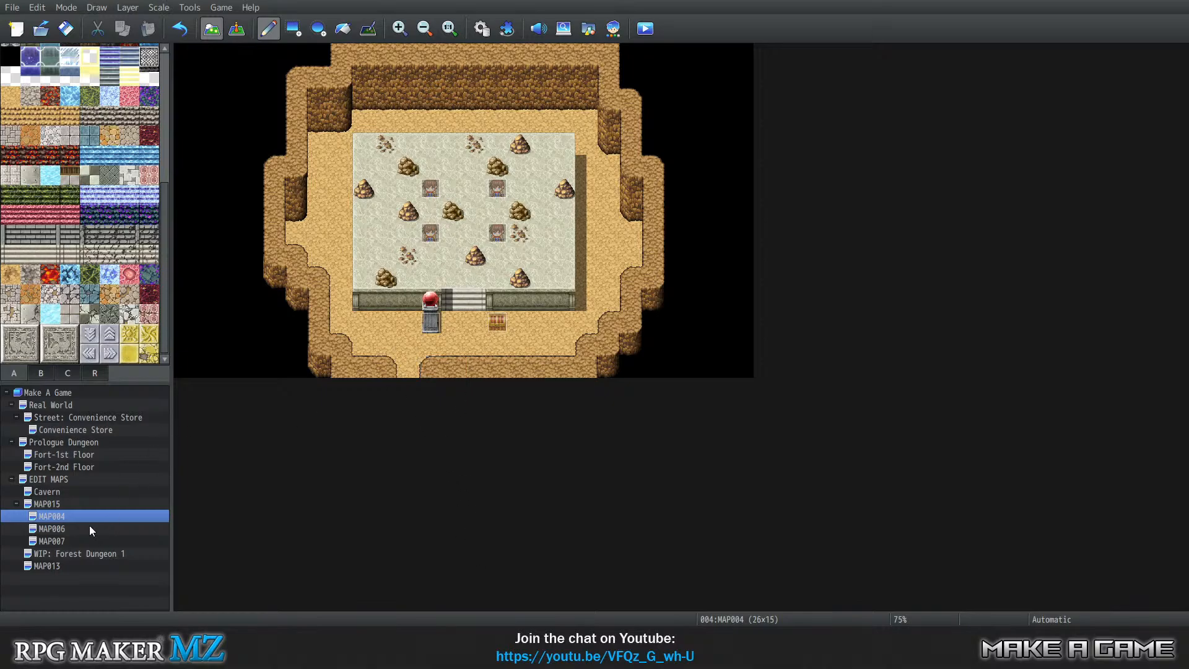
Check the Cavern entrances, and move MAP006's south exit floor tile three tiles east, blacking out the old one.
{"action": "left_click", "coordinate": [52, 528]}
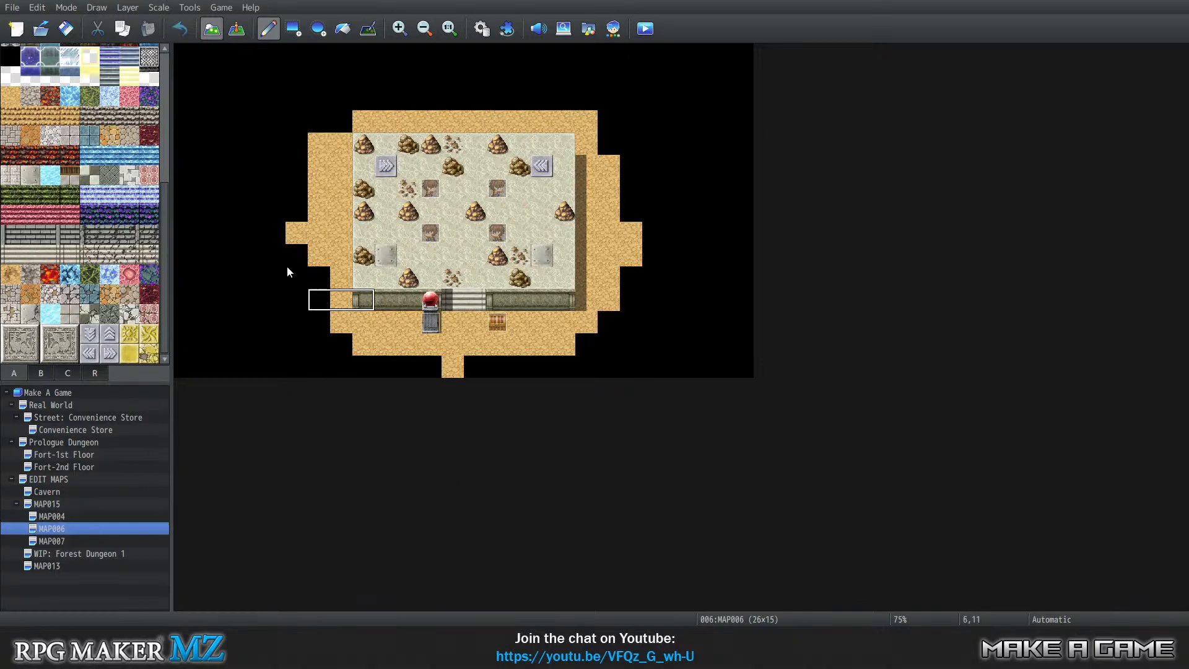
{"action": "left_click", "coordinate": [47, 491]}
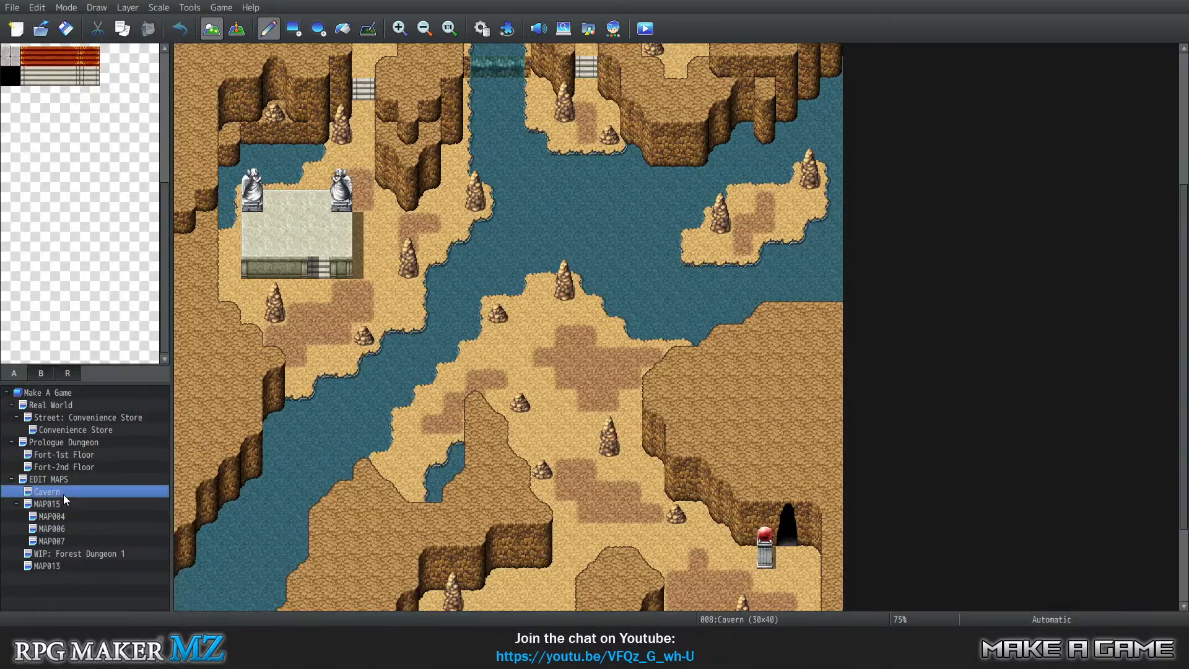
{"action": "scroll", "coordinate": [507, 334], "scroll_direction": "up", "scroll_amount": 10}
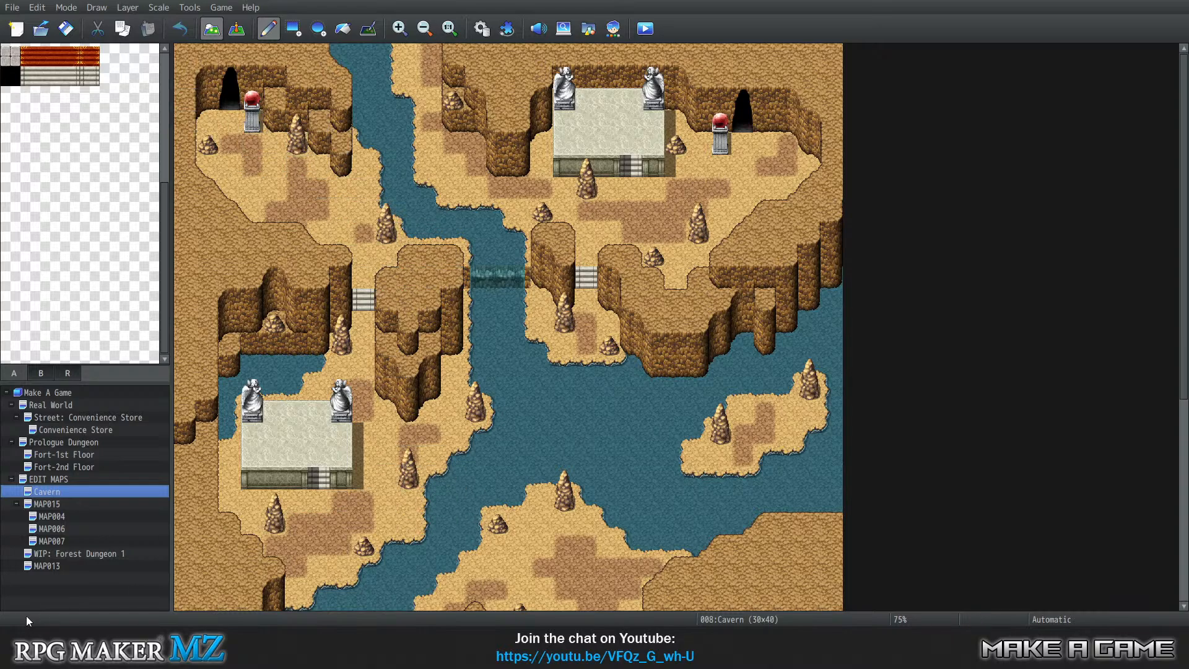
{"action": "left_click", "coordinate": [54, 529]}
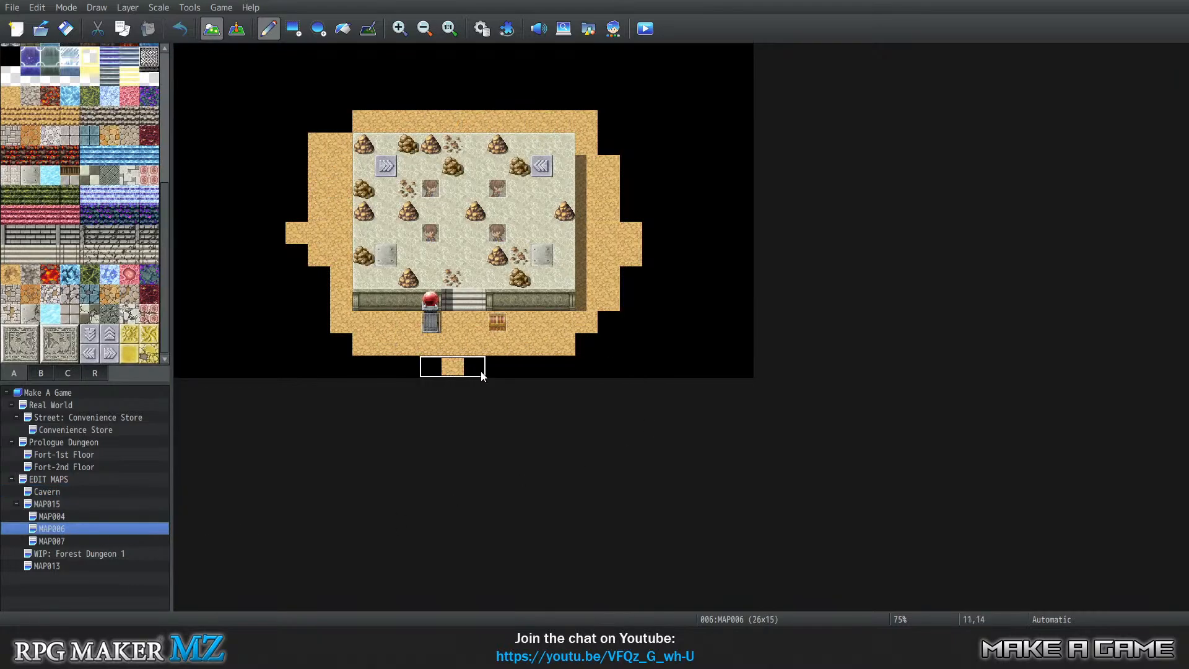
{"action": "left_click", "coordinate": [521, 368]}
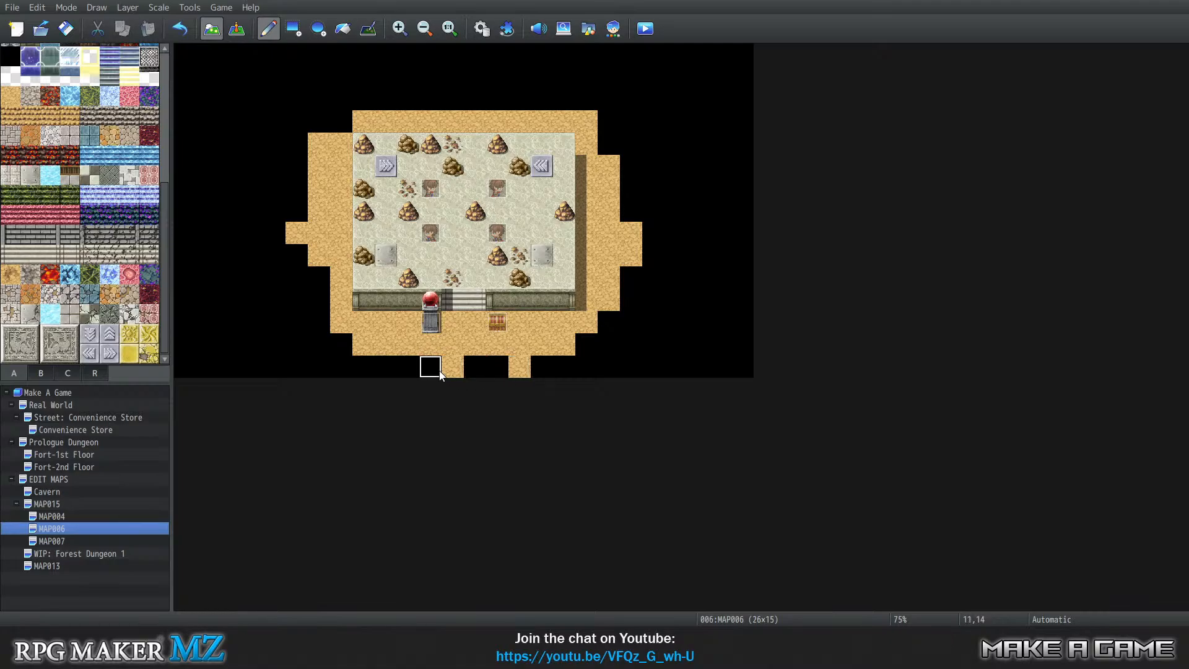
{"action": "right_click", "coordinate": [436, 370]}
{"action": "left_click", "coordinate": [454, 371]}
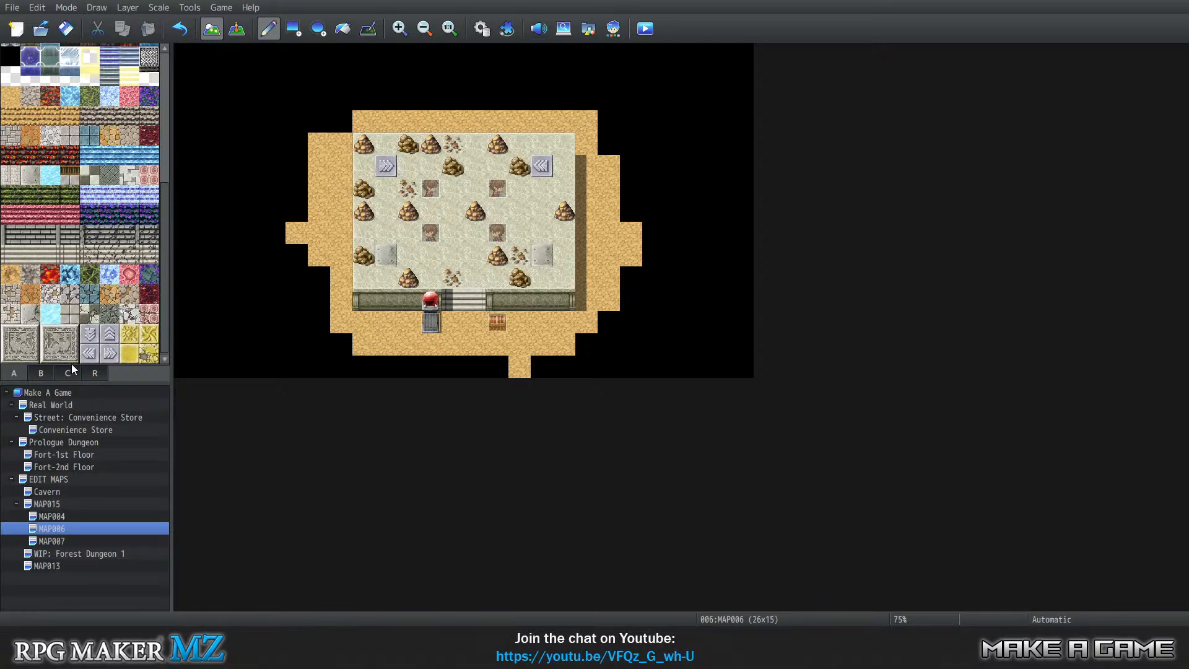
Pick the brown dirt wall top and outline the MAP006 room with an irregular wall in automatic mode.
{"action": "left_click", "coordinate": [34, 370]}
{"action": "left_click", "coordinate": [21, 373]}
{"action": "scroll", "coordinate": [55, 221], "scroll_direction": "up", "scroll_amount": 4}
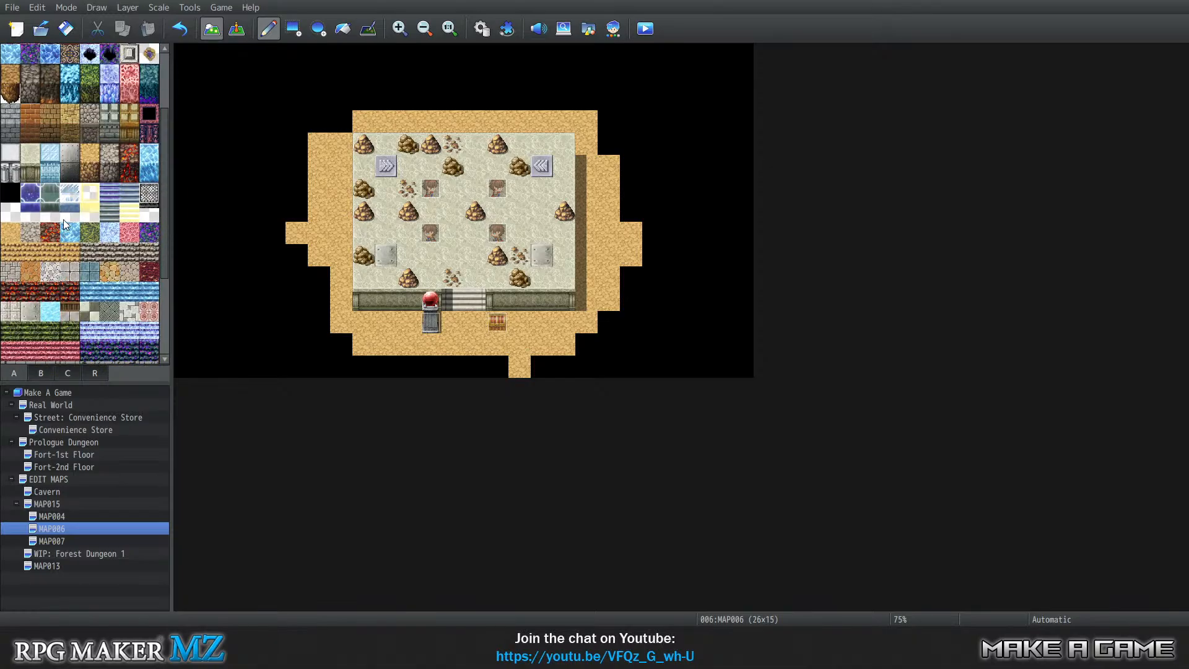
{"action": "scroll", "coordinate": [61, 214], "scroll_direction": "up", "scroll_amount": 3}
{"action": "left_click", "coordinate": [11, 172]}
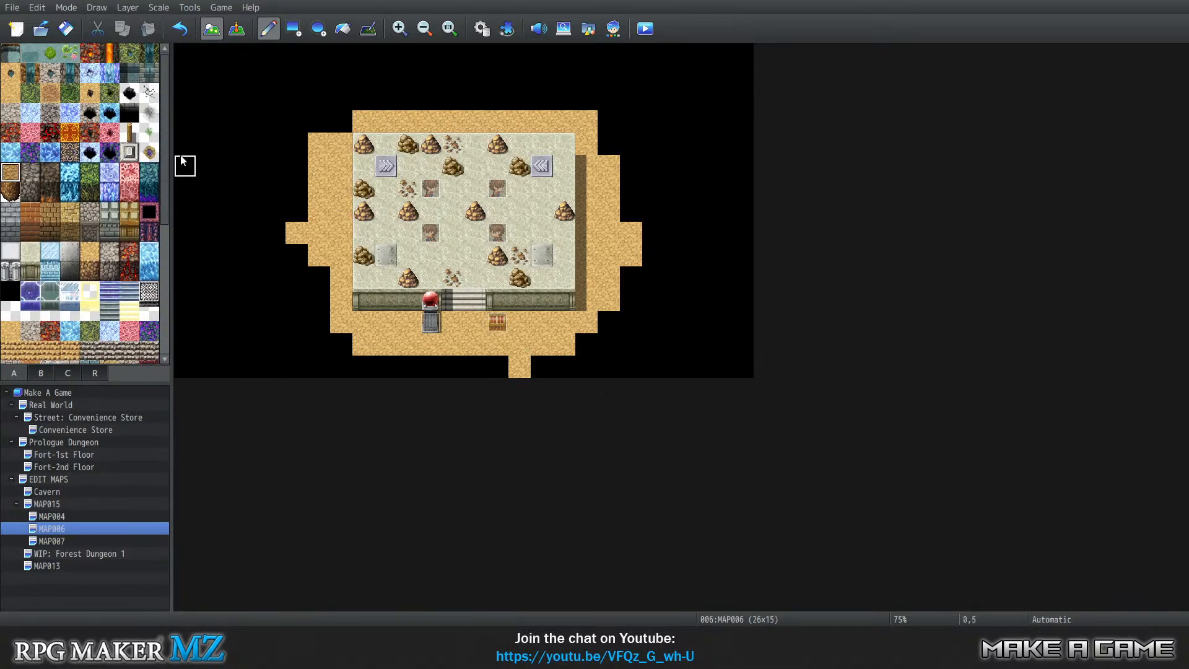
{"action": "left_click", "coordinate": [430, 53]}
{"action": "left_click", "coordinate": [408, 76]}
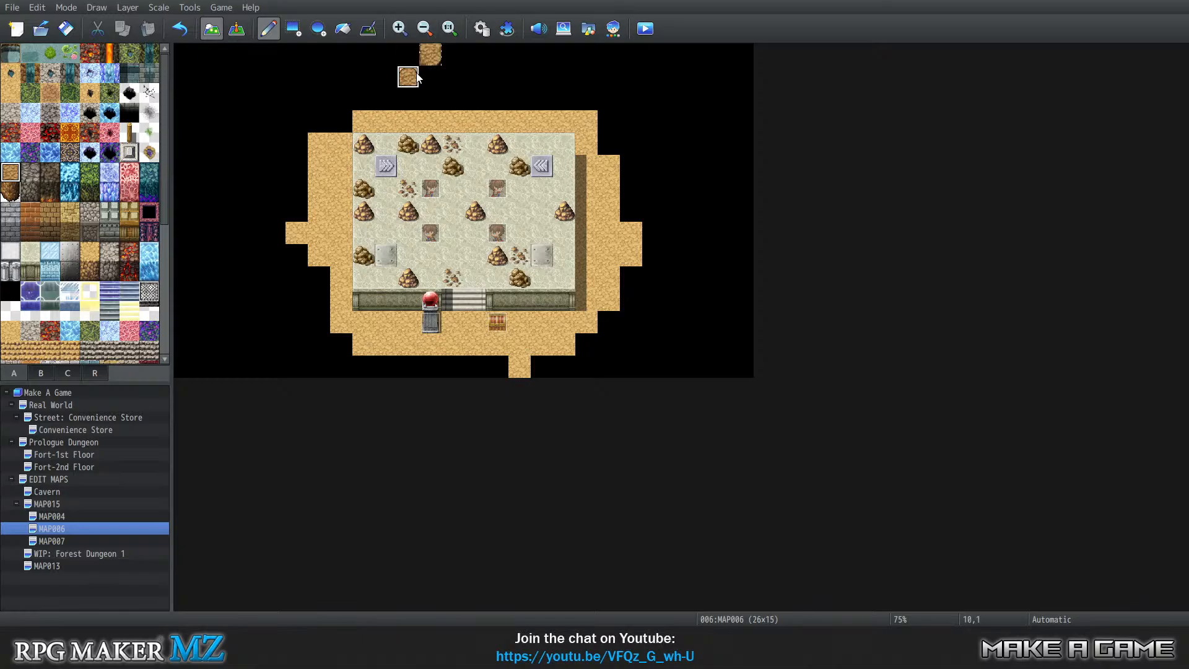
{"action": "mouse_move", "coordinate": [418, 77]}
{"action": "left_mouse_down"}
{"action": "mouse_move", "coordinate": [374, 62]}
{"action": "mouse_move", "coordinate": [306, 101]}
{"action": "mouse_move", "coordinate": [271, 154]}
{"action": "left_mouse_up"}
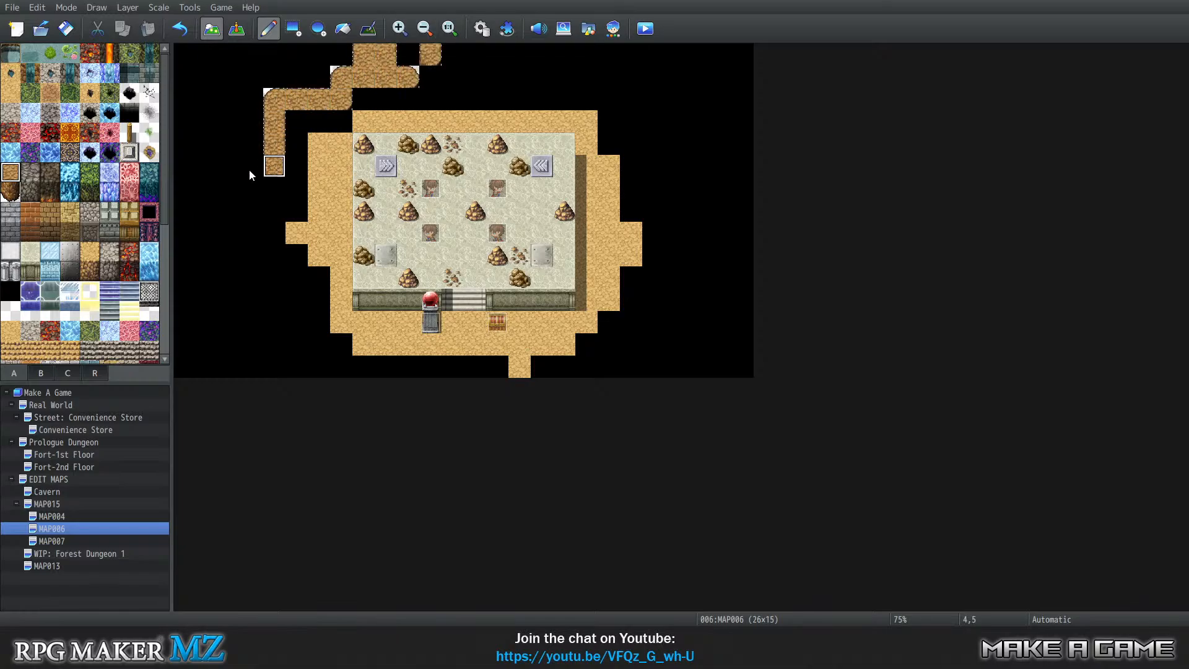
{"action": "mouse_move", "coordinate": [262, 226]}
{"action": "left_mouse_down"}
{"action": "mouse_move", "coordinate": [263, 275]}
{"action": "mouse_move", "coordinate": [297, 319]}
{"action": "mouse_move", "coordinate": [344, 323]}
{"action": "mouse_move", "coordinate": [389, 364]}
{"action": "left_mouse_up"}
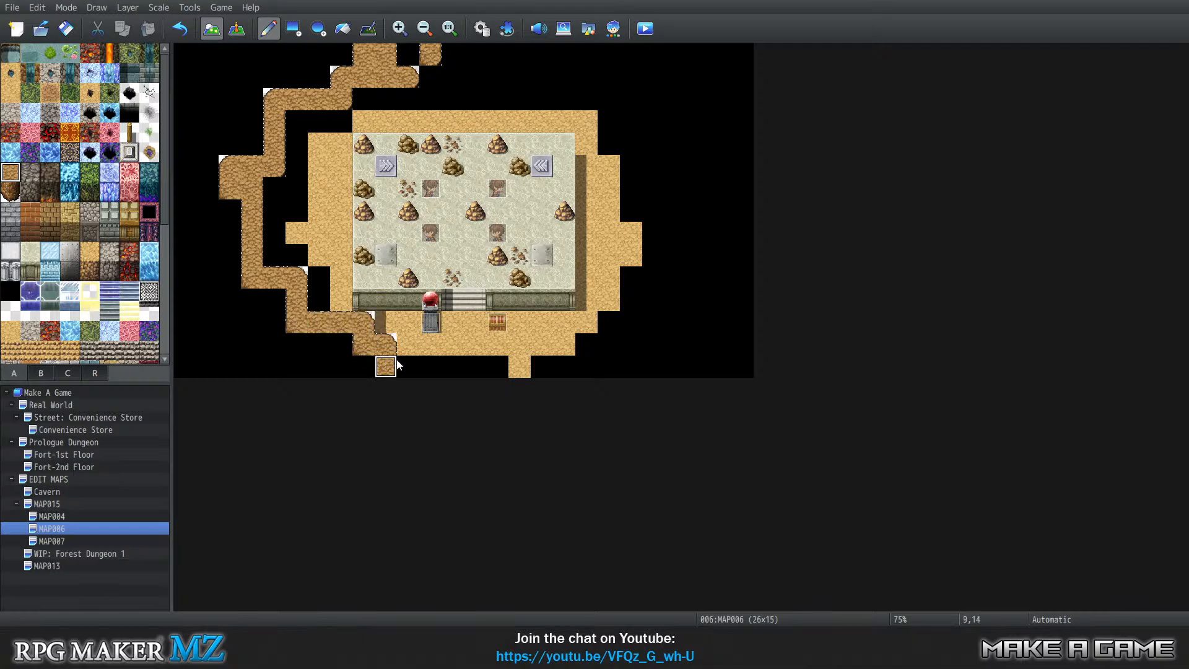
{"action": "left_click", "coordinate": [407, 366]}
{"action": "left_click", "coordinate": [432, 366]}
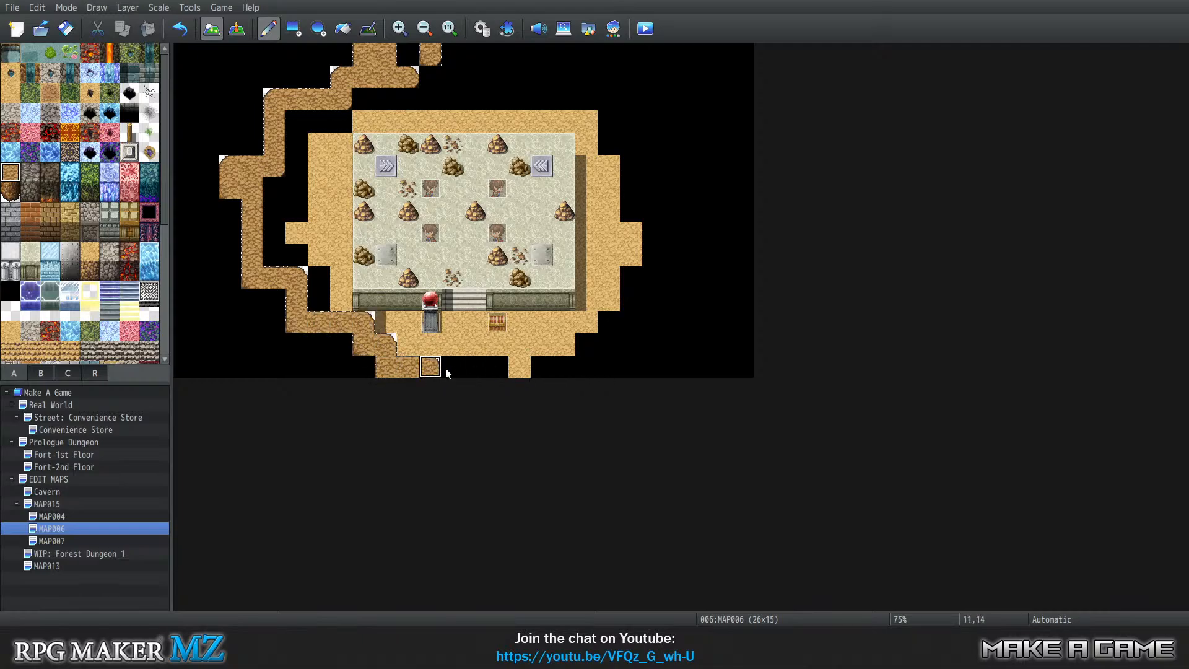
{"action": "mouse_move", "coordinate": [445, 372]}
{"action": "left_mouse_down"}
{"action": "mouse_move", "coordinate": [568, 364]}
{"action": "mouse_move", "coordinate": [631, 320]}
{"action": "mouse_move", "coordinate": [660, 189]}
{"action": "mouse_move", "coordinate": [606, 133]}
{"action": "mouse_move", "coordinate": [499, 99]}
{"action": "mouse_move", "coordinate": [452, 62]}
{"action": "left_mouse_up"}
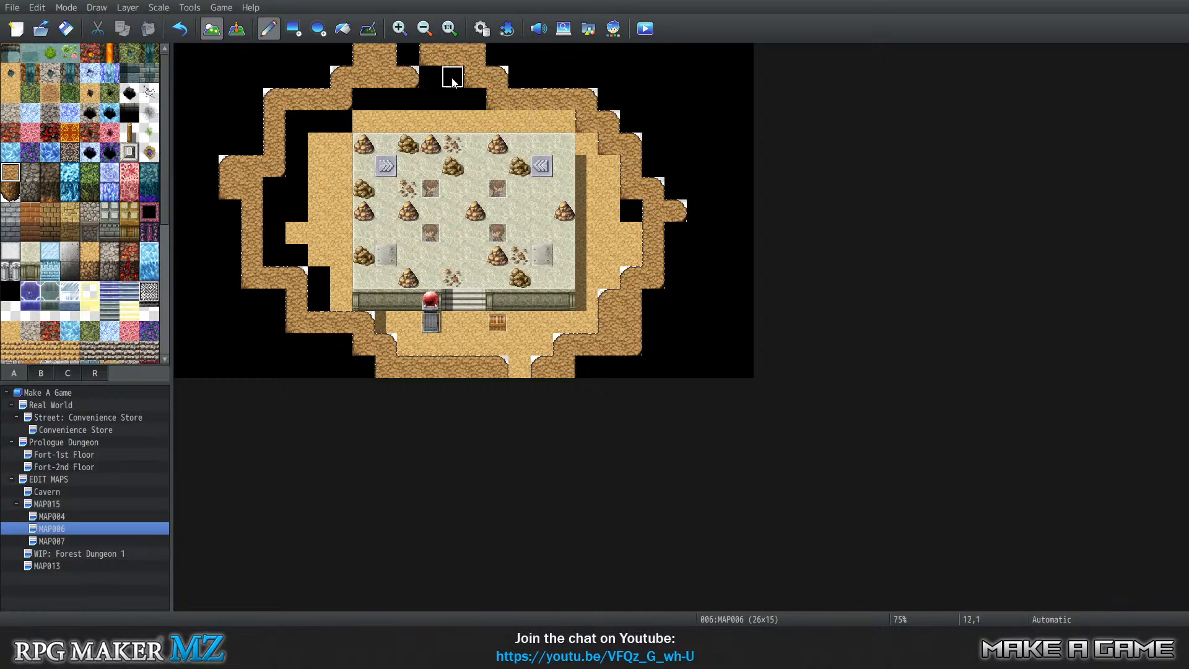
{"action": "left_click", "coordinate": [408, 54]}
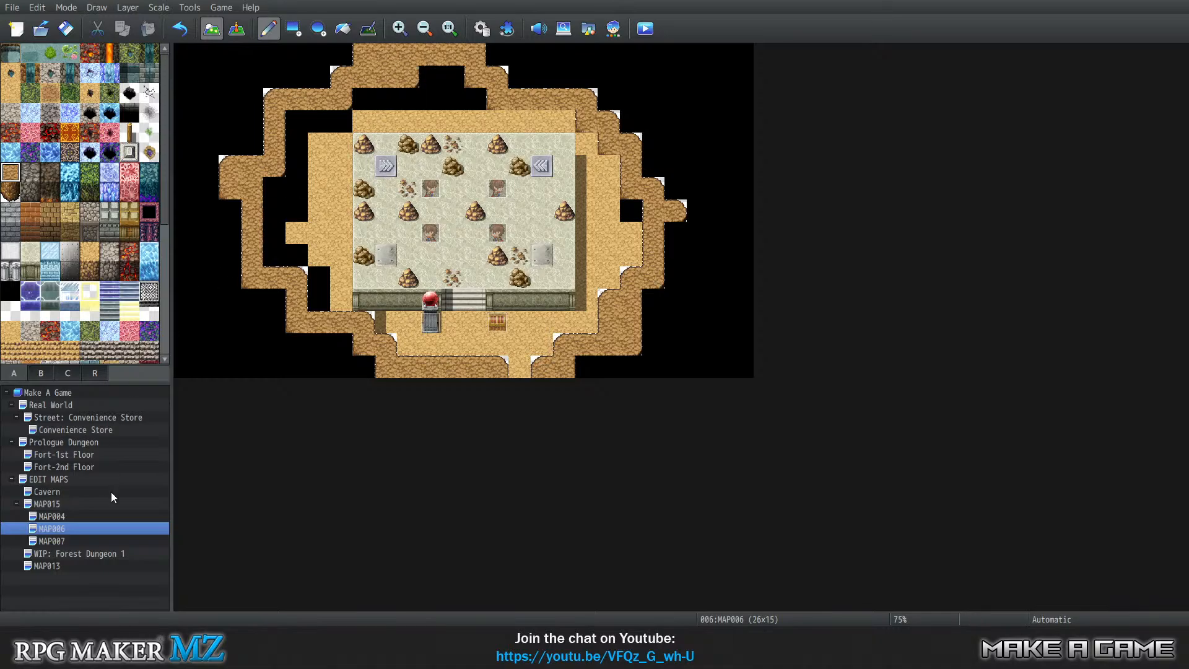
Try a dirt wall face inside the northwest corner, and undo it together with the whole wall outline.
{"action": "left_click", "coordinate": [12, 190]}
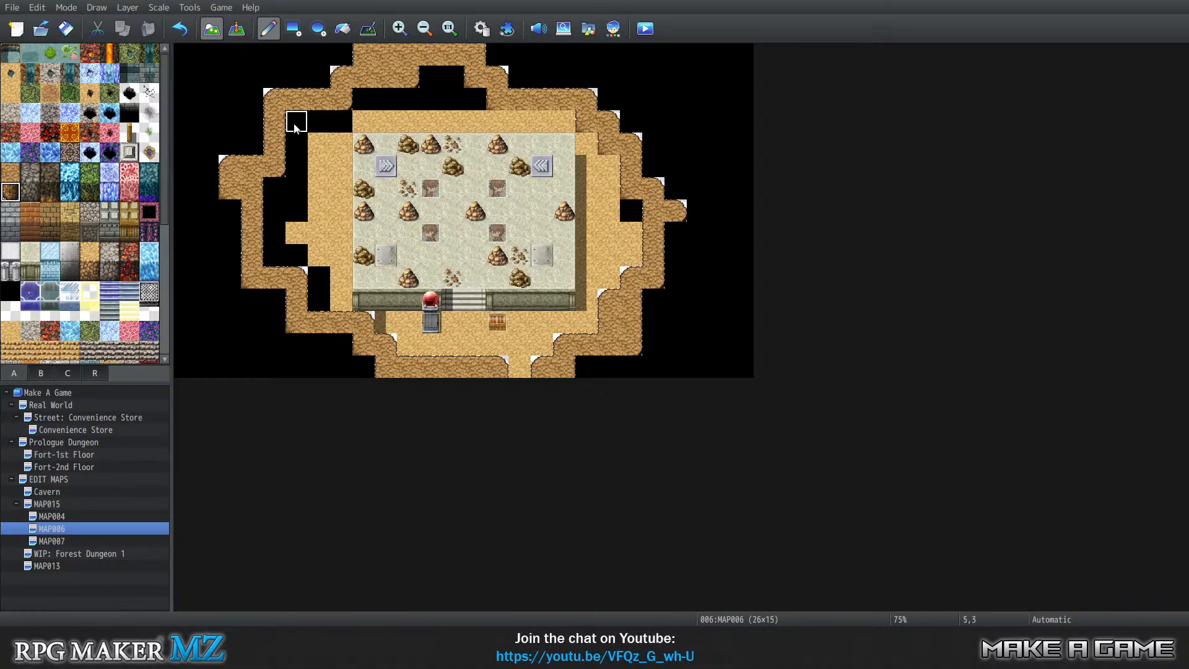
{"action": "left_click_drag", "start_coordinate": [296, 122], "coordinate": [294, 144]}
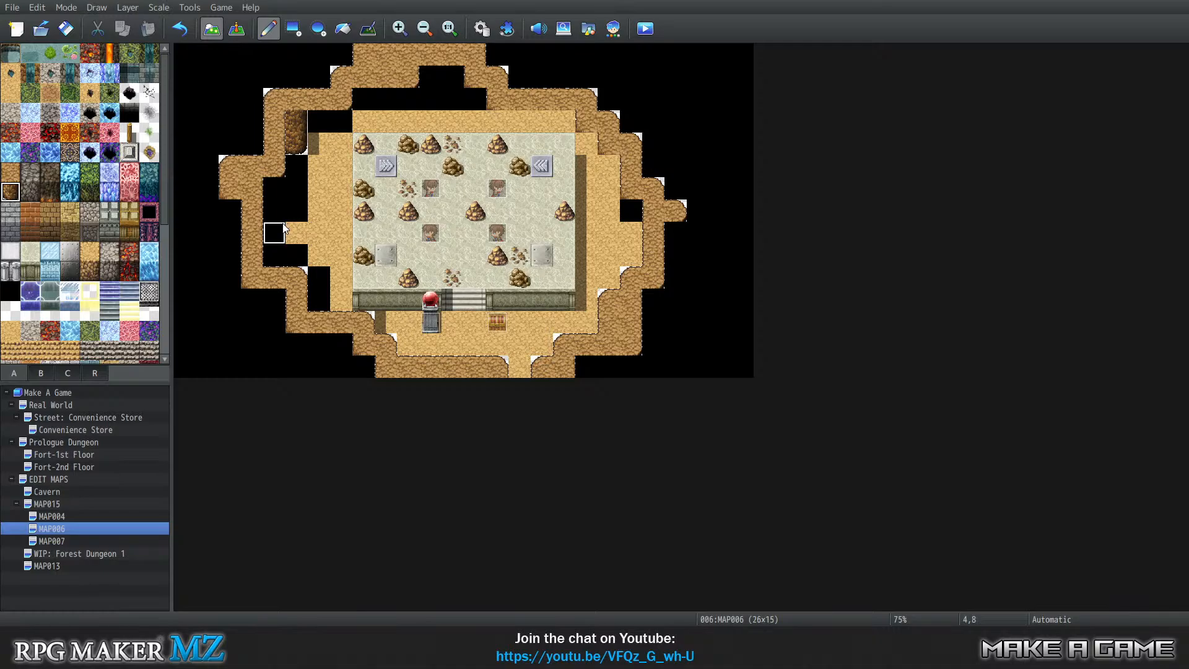
{"action": "key", "text": "ctrl+z"}
{"action": "key", "text": "ctrl+z"}
{"action": "key", "text": "ctrl+z"}
{"action": "key", "text": "ctrl+z"}
{"action": "key", "text": "ctrl+z"}
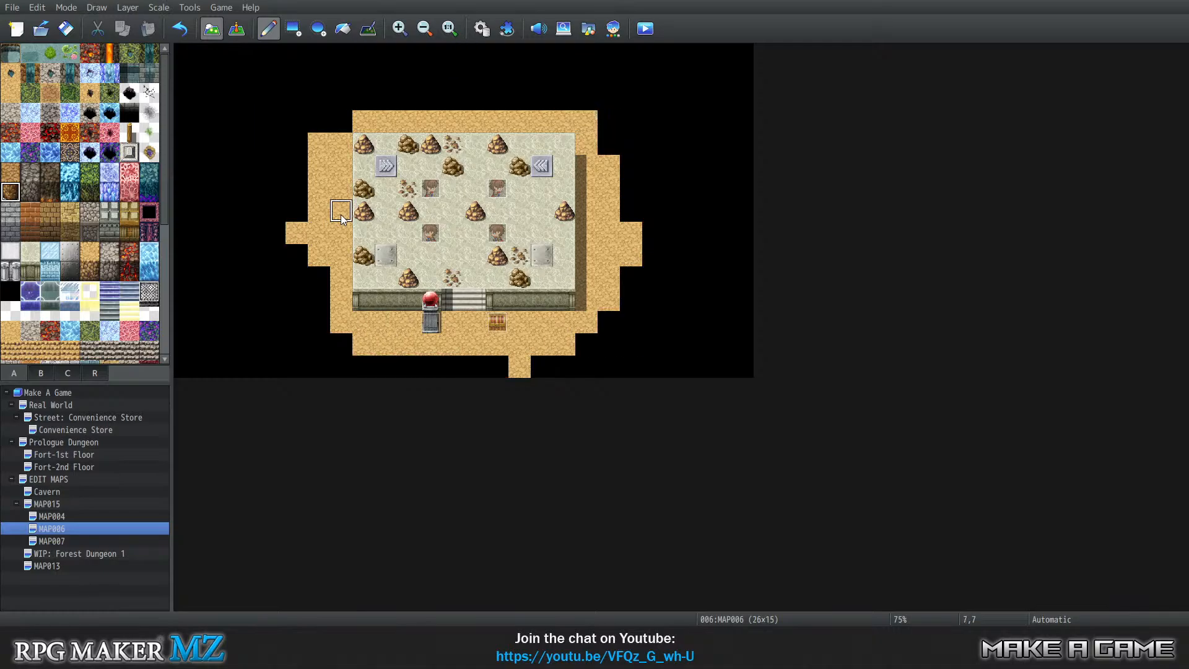
{"action": "key", "text": "ctrl+z"}
Black out the old exit tile in MAP006, and select the brown dirt wall top for drawing on layer 3.
{"action": "right_click", "coordinate": [411, 360]}
{"action": "left_click", "coordinate": [453, 374]}
{"action": "key", "text": "1"}
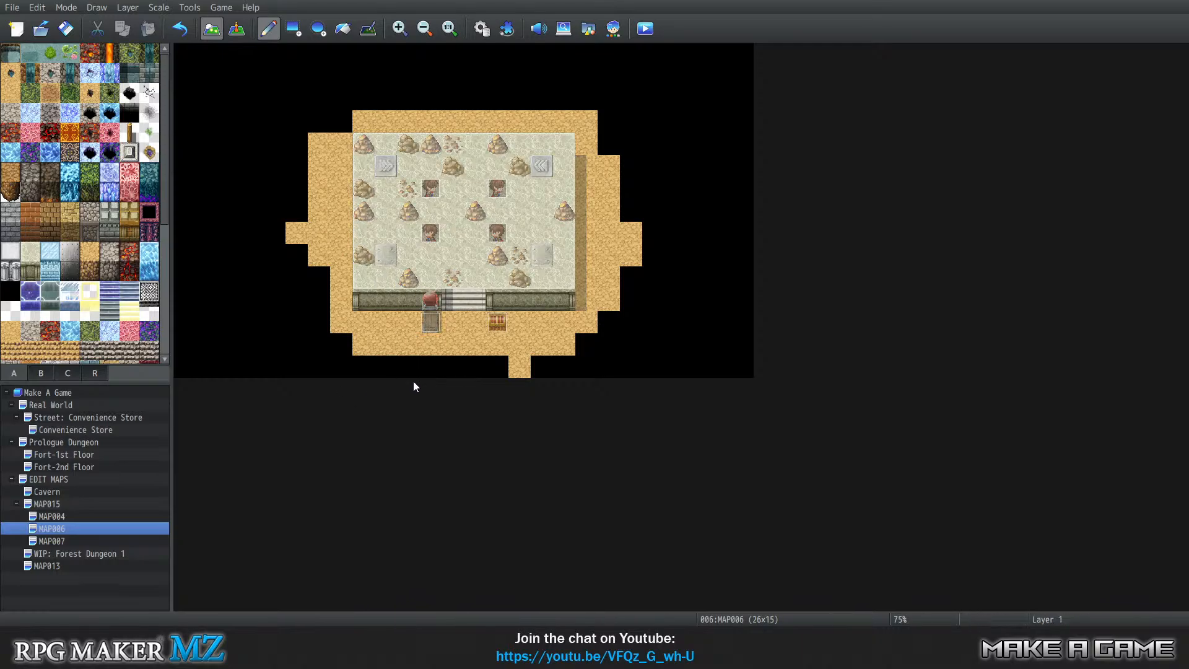
{"action": "key", "text": "2"}
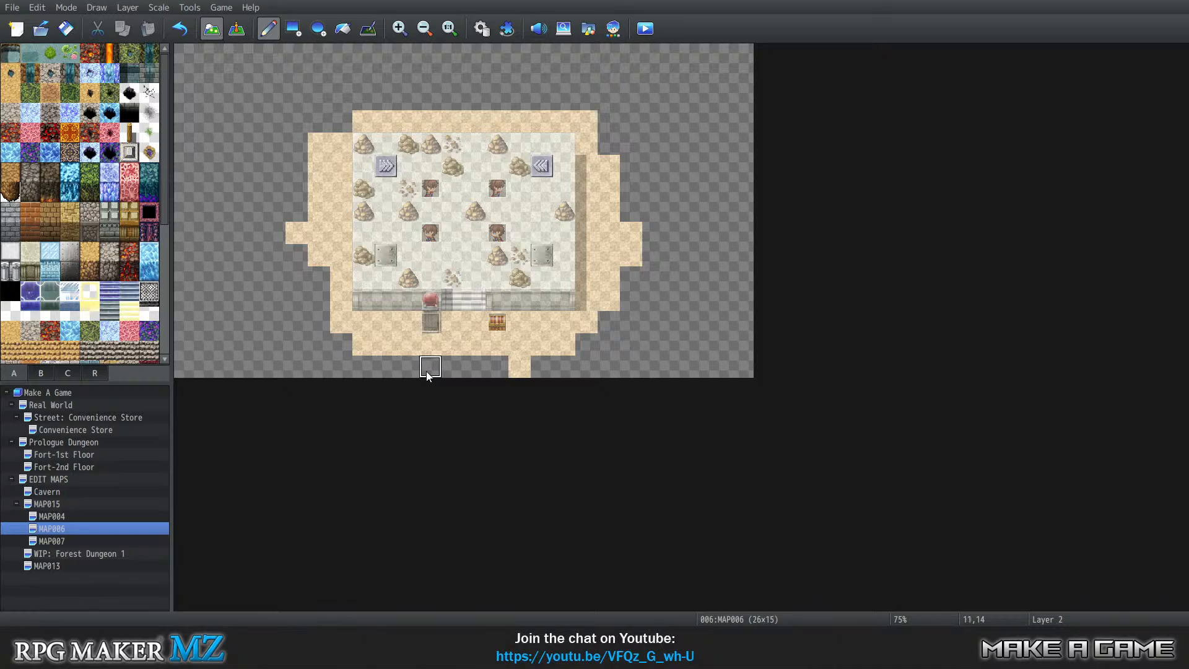
{"action": "key", "text": "3"}
{"action": "left_click", "coordinate": [10, 172]}
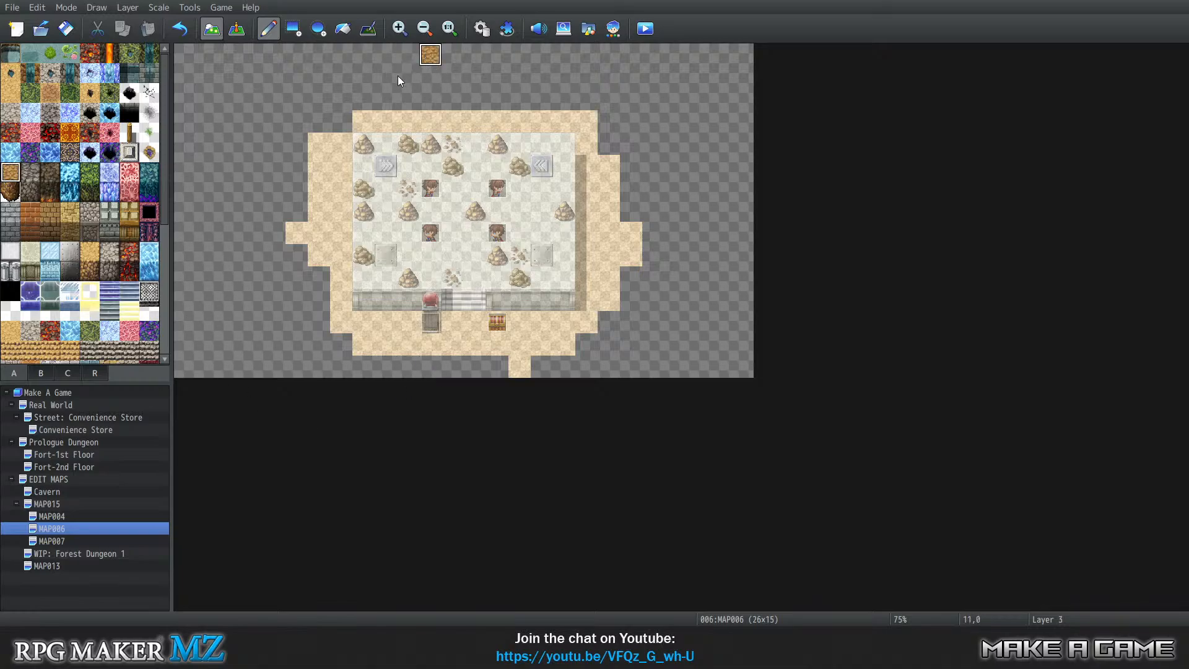
Try a dirt wall-top outline along the room's west and south sides on layer 3, and undo it.
{"action": "mouse_move", "coordinate": [398, 77]}
{"action": "left_mouse_down"}
{"action": "mouse_move", "coordinate": [283, 84]}
{"action": "mouse_move", "coordinate": [238, 238]}
{"action": "left_mouse_up"}
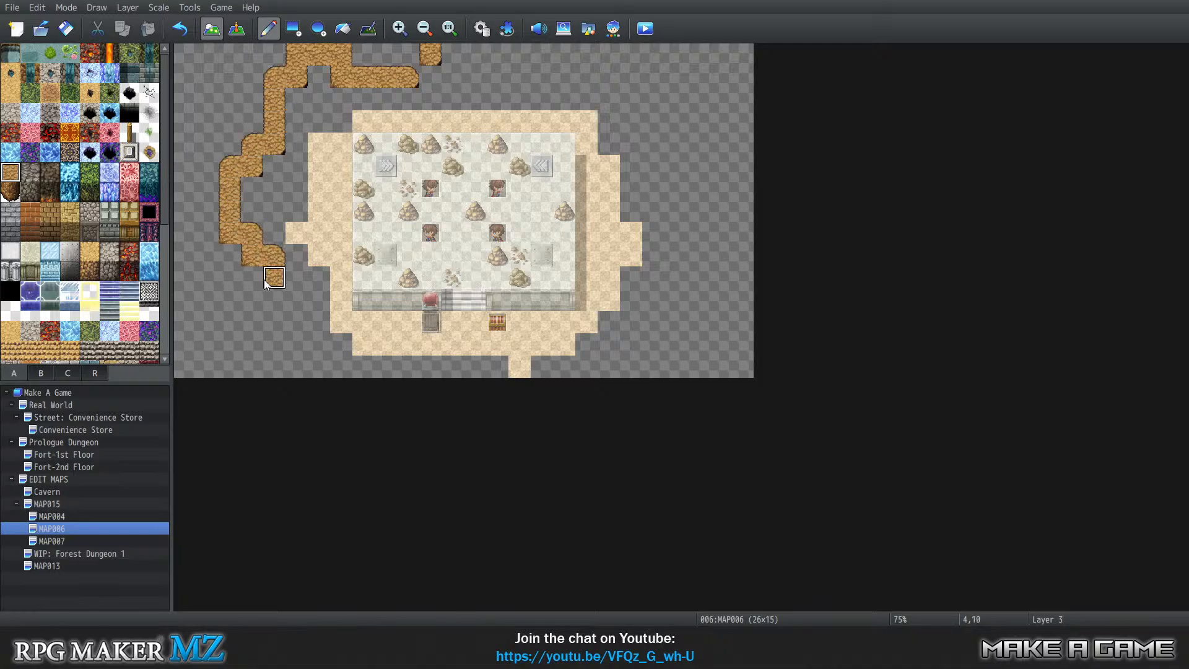
{"action": "mouse_move", "coordinate": [281, 329]}
{"action": "left_mouse_down"}
{"action": "mouse_move", "coordinate": [340, 355]}
{"action": "mouse_move", "coordinate": [461, 358]}
{"action": "left_mouse_up"}
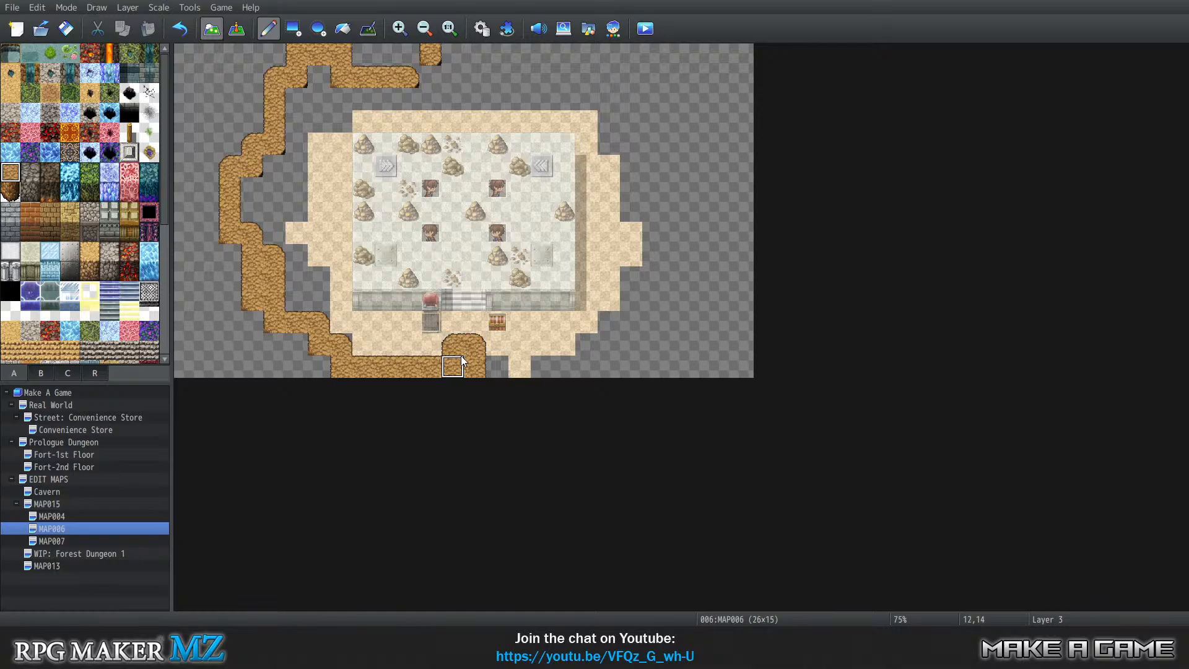
{"action": "key", "text": "ctrl+z"}
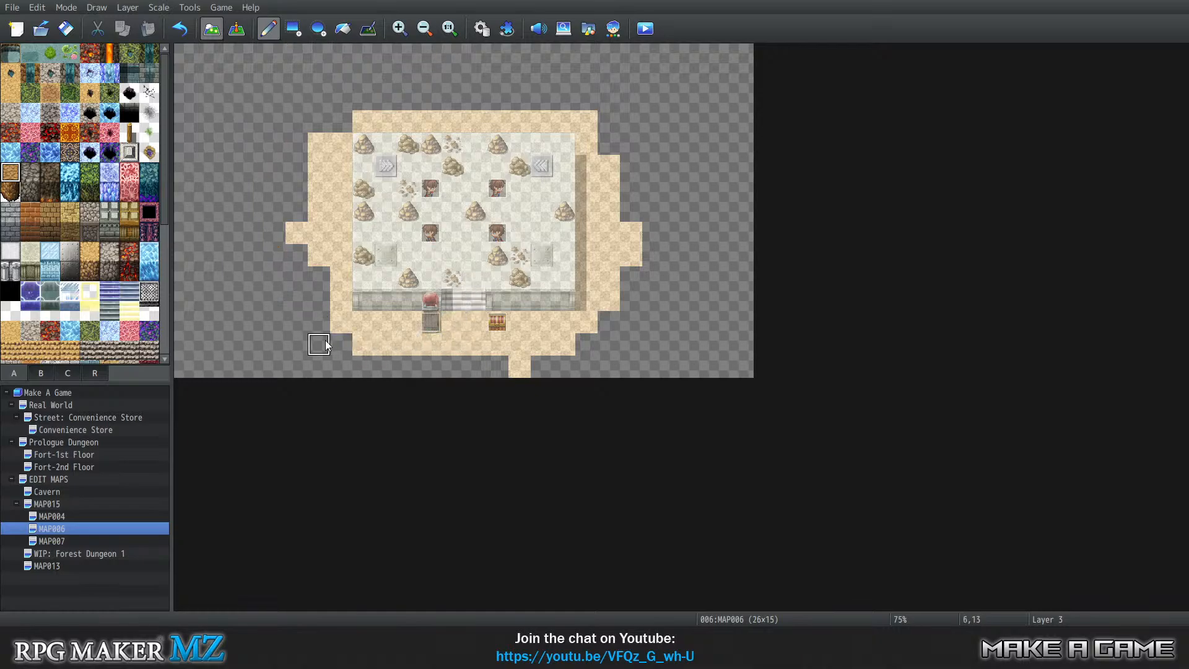
Outline the MAP006 room with an irregular brown dirt wall top on layer 3, leaving the south exit open.
{"action": "mouse_move", "coordinate": [462, 64]}
{"action": "left_mouse_down"}
{"action": "mouse_move", "coordinate": [319, 102]}
{"action": "mouse_move", "coordinate": [266, 145]}
{"action": "left_mouse_up"}
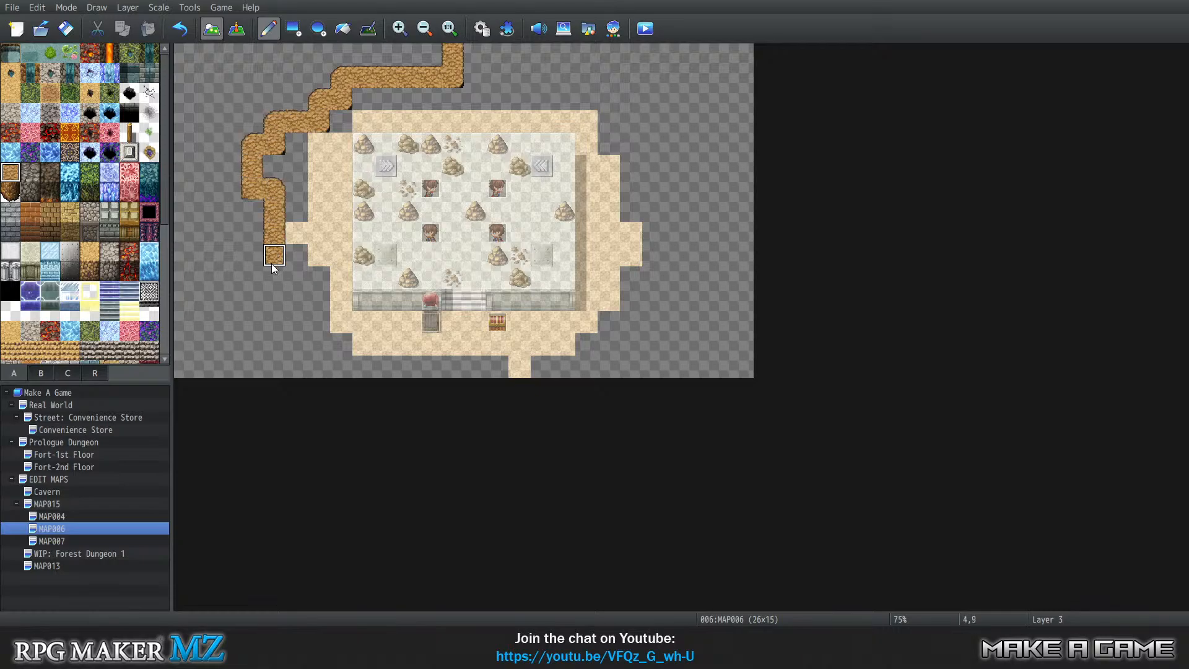
{"action": "mouse_move", "coordinate": [321, 330]}
{"action": "left_mouse_down"}
{"action": "mouse_move", "coordinate": [356, 365]}
{"action": "mouse_move", "coordinate": [451, 362]}
{"action": "left_mouse_up"}
{"action": "right_click", "coordinate": [409, 347]}
{"action": "left_click", "coordinate": [431, 346]}
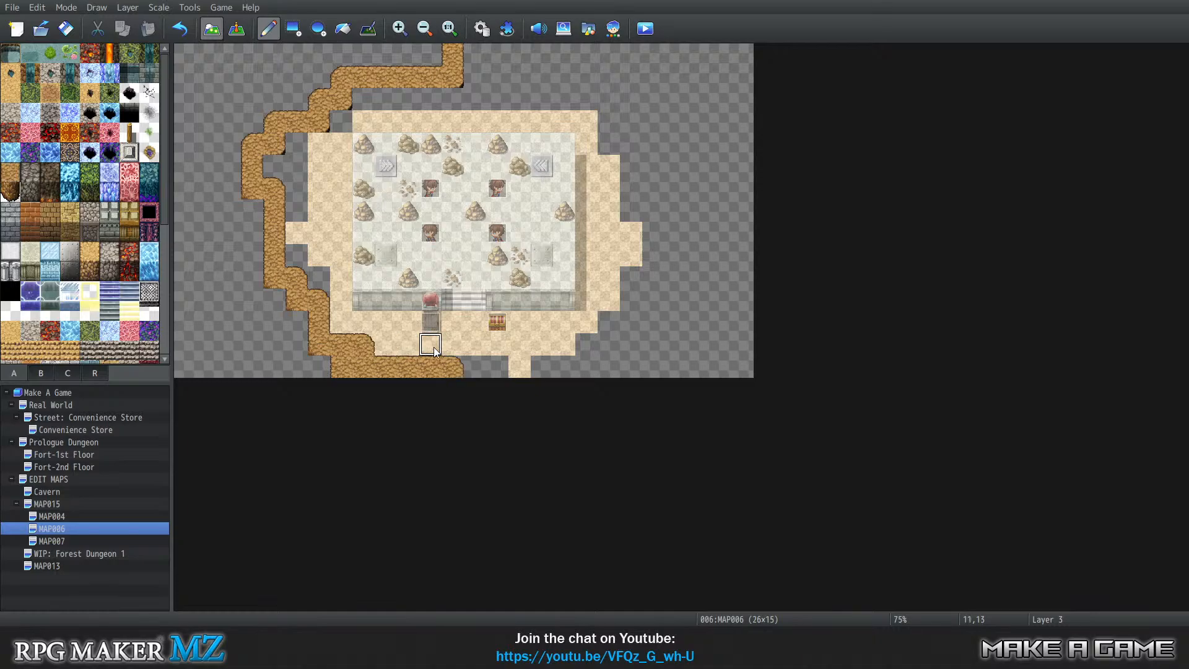
{"action": "left_click", "coordinate": [472, 368]}
{"action": "left_click", "coordinate": [497, 368]}
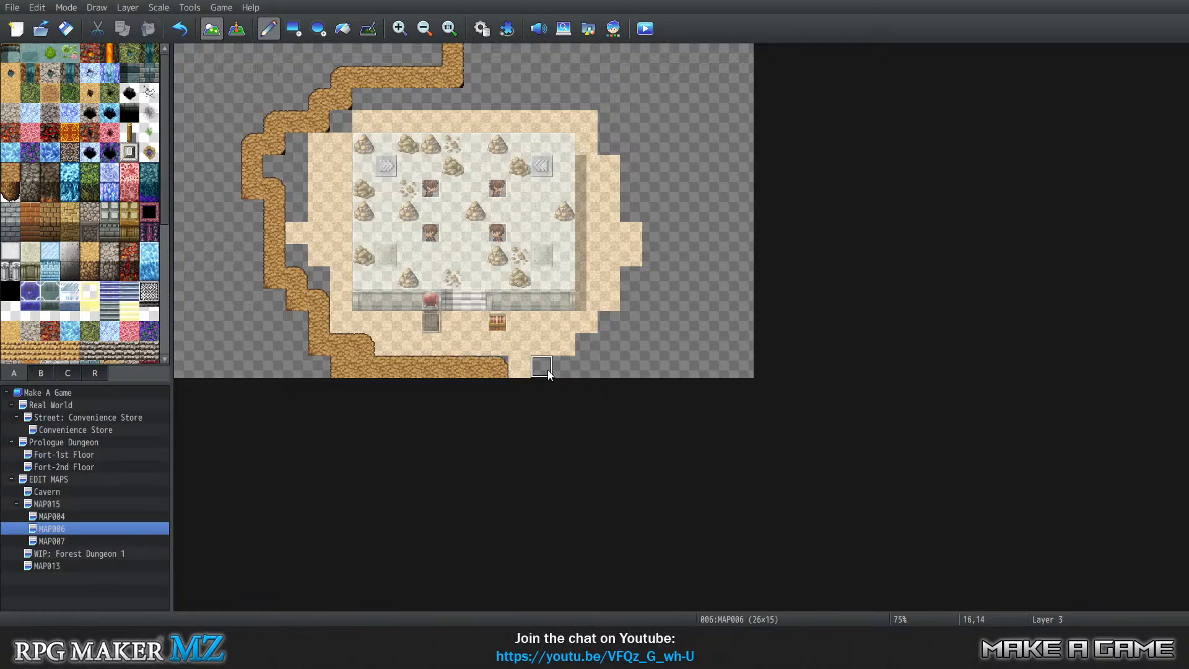
{"action": "mouse_move", "coordinate": [568, 348]}
{"action": "left_mouse_down"}
{"action": "mouse_move", "coordinate": [632, 279]}
{"action": "mouse_move", "coordinate": [607, 122]}
{"action": "mouse_move", "coordinate": [599, 103]}
{"action": "mouse_move", "coordinate": [536, 61]}
{"action": "mouse_move", "coordinate": [499, 76]}
{"action": "mouse_move", "coordinate": [427, 57]}
{"action": "mouse_move", "coordinate": [565, 54]}
{"action": "mouse_move", "coordinate": [551, 74]}
{"action": "mouse_move", "coordinate": [537, 57]}
{"action": "mouse_move", "coordinate": [493, 58]}
{"action": "left_mouse_up"}
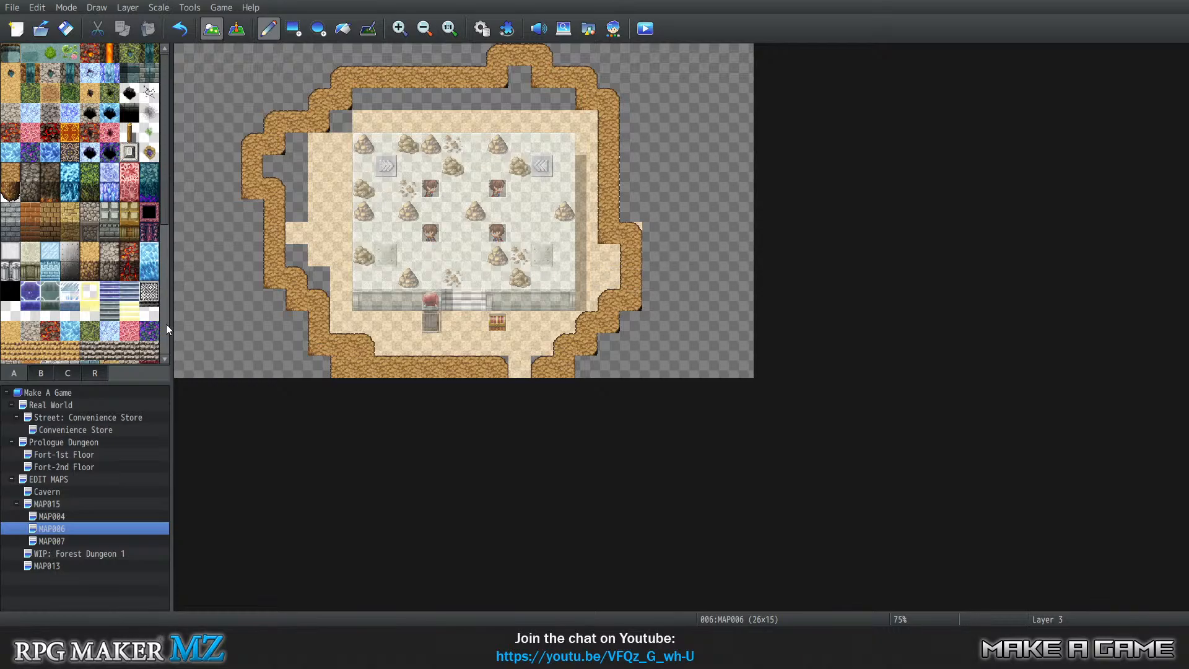
Paint a two-tile-wide dirt wall face sample east of the room, and copy its edge pieces into the room's northwest corner steps.
{"action": "left_click", "coordinate": [13, 191]}
{"action": "left_click", "coordinate": [727, 128]}
{"action": "left_click", "coordinate": [749, 122]}
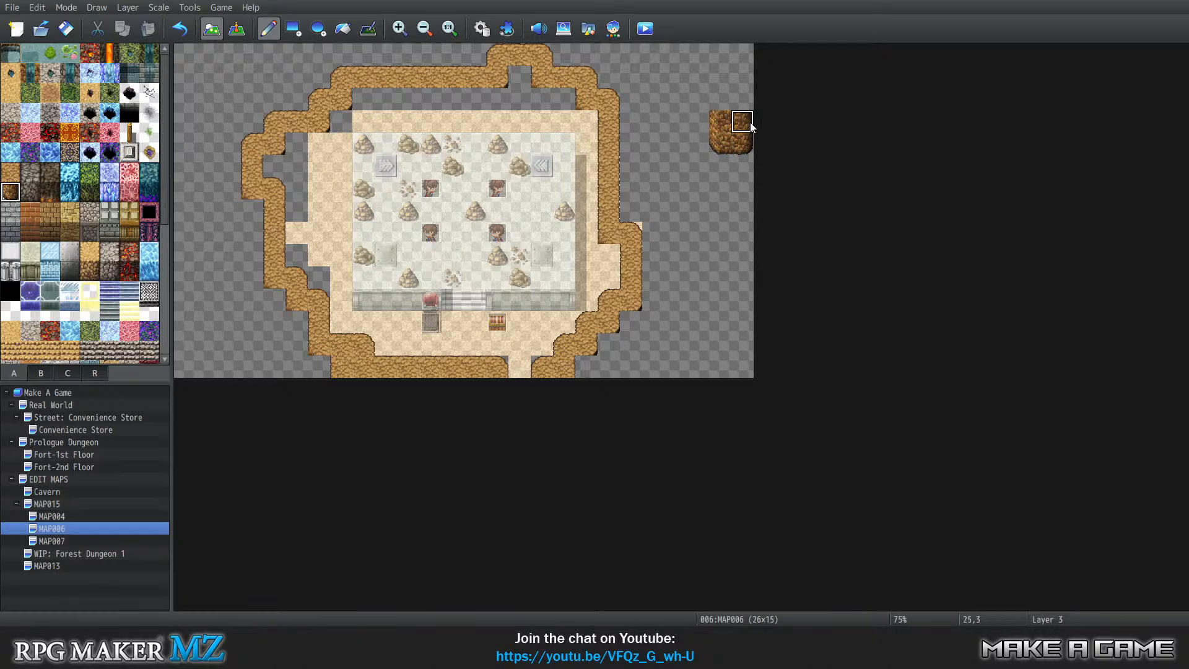
{"action": "right_click_drag", "start_coordinate": [748, 125], "coordinate": [748, 144]}
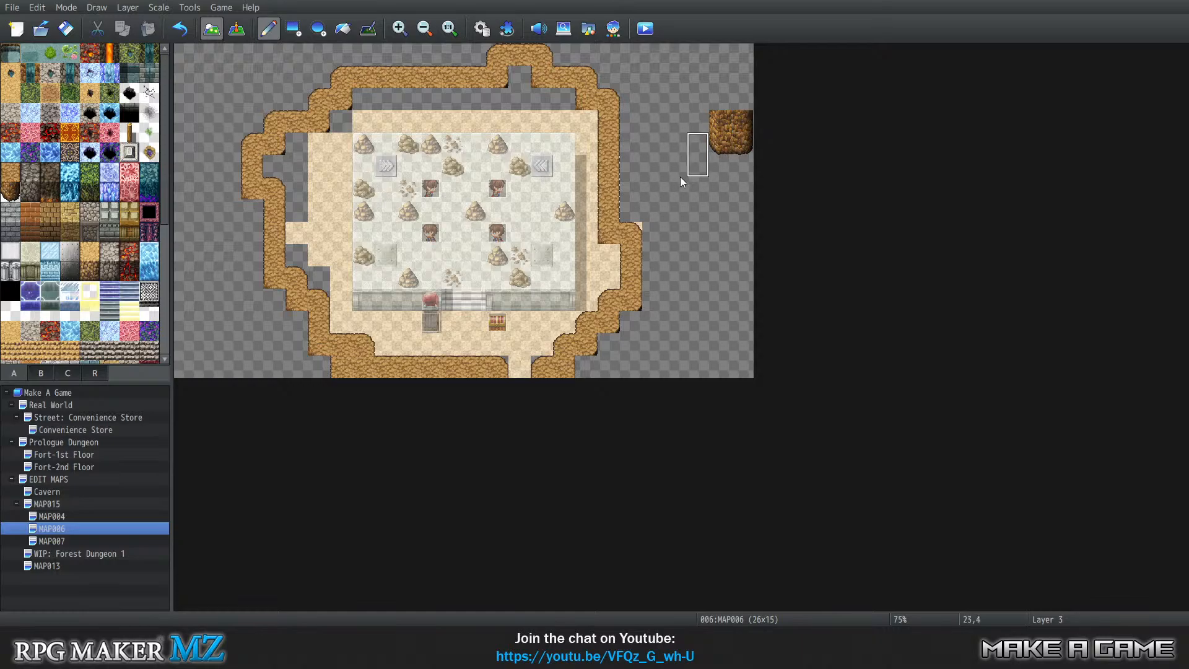
{"action": "left_click", "coordinate": [334, 146]}
{"action": "left_click", "coordinate": [319, 166]}
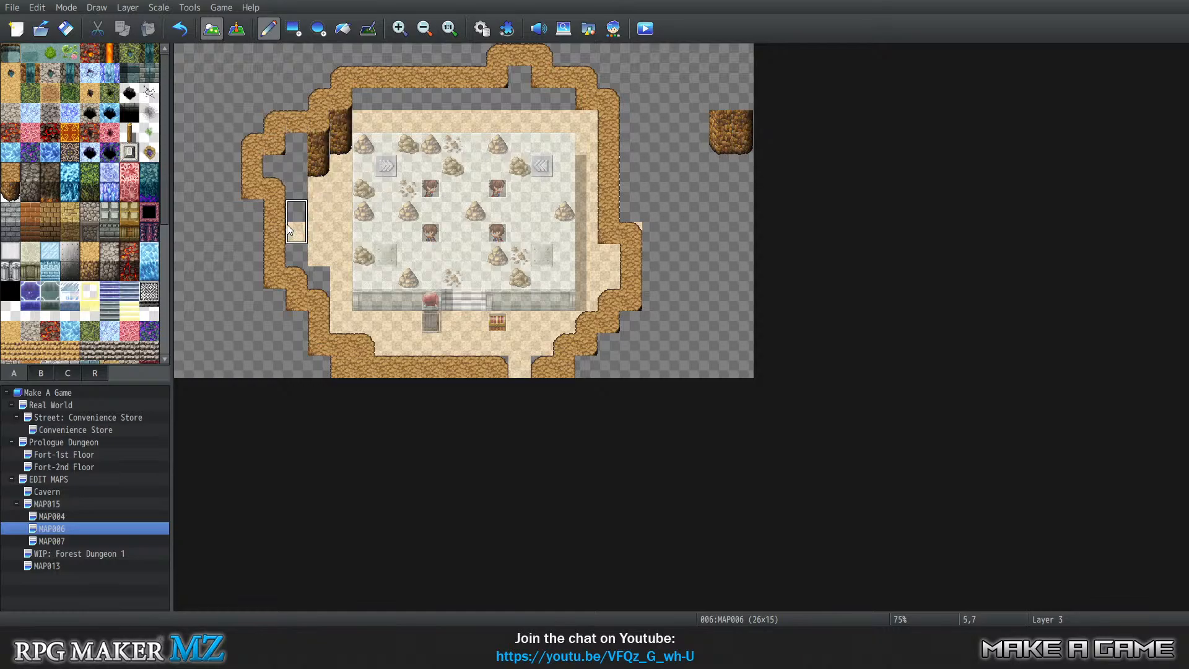
{"action": "right_click", "coordinate": [742, 121]}
{"action": "left_click", "coordinate": [277, 168]}
Compare how the MAP006 wall tiles appear in automatic mode and on layers 1 to 4.
{"action": "key", "text": "4"}
{"action": "key", "text": "0"}
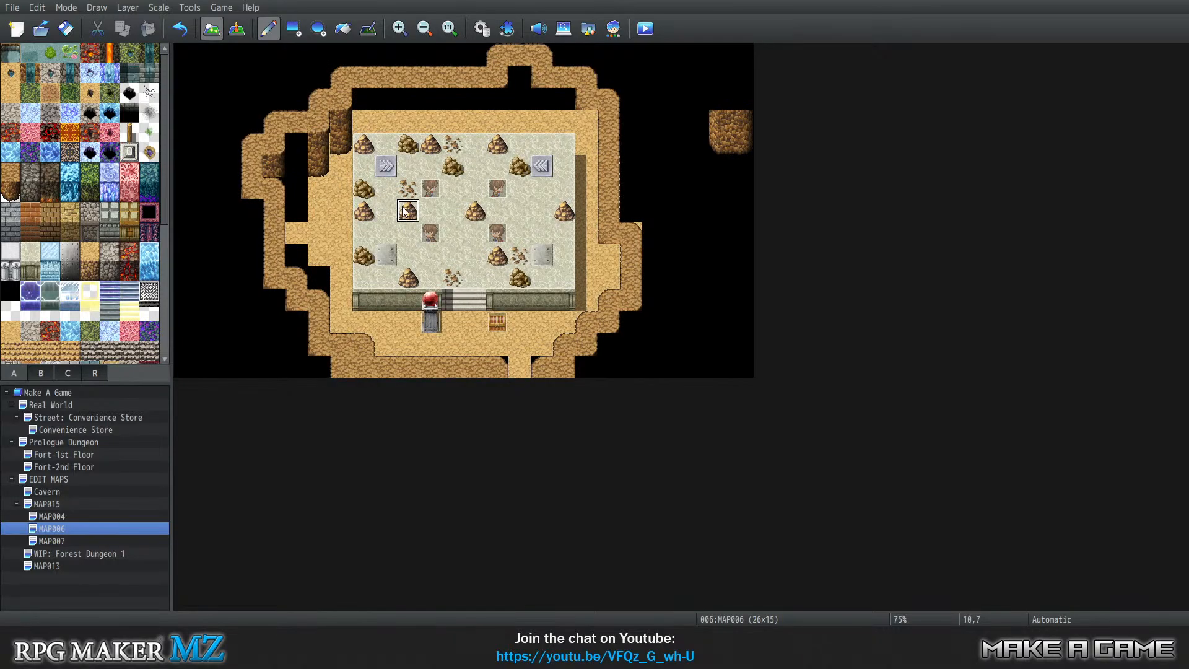
{"action": "key", "text": "2"}
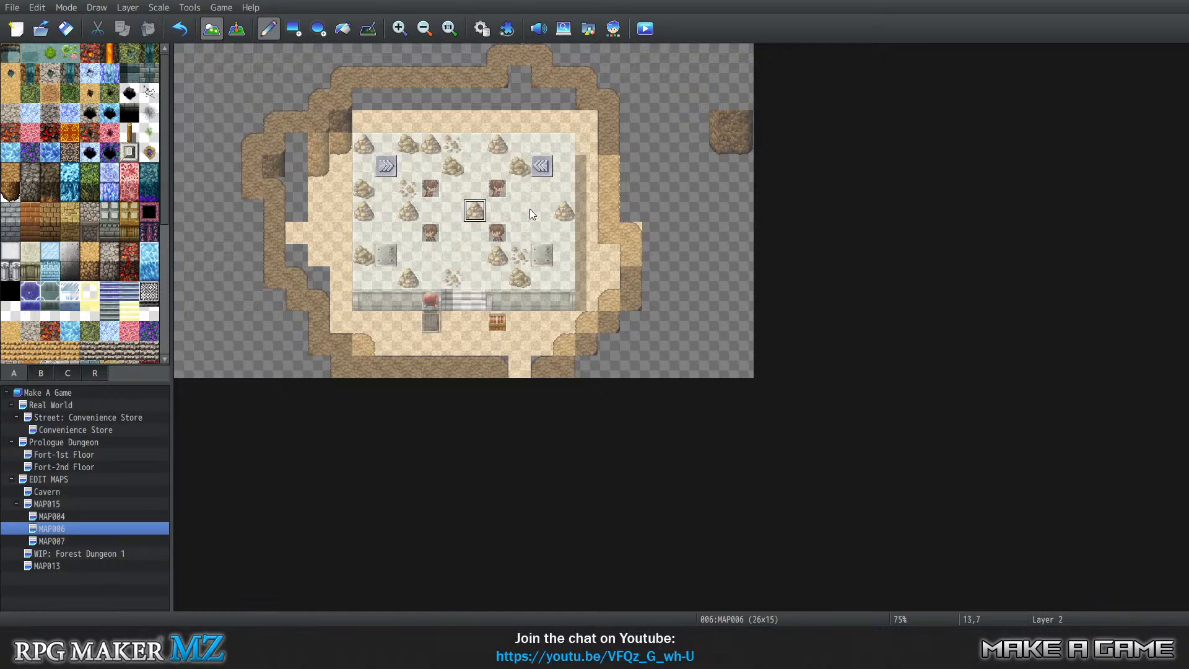
{"action": "key", "text": "3"}
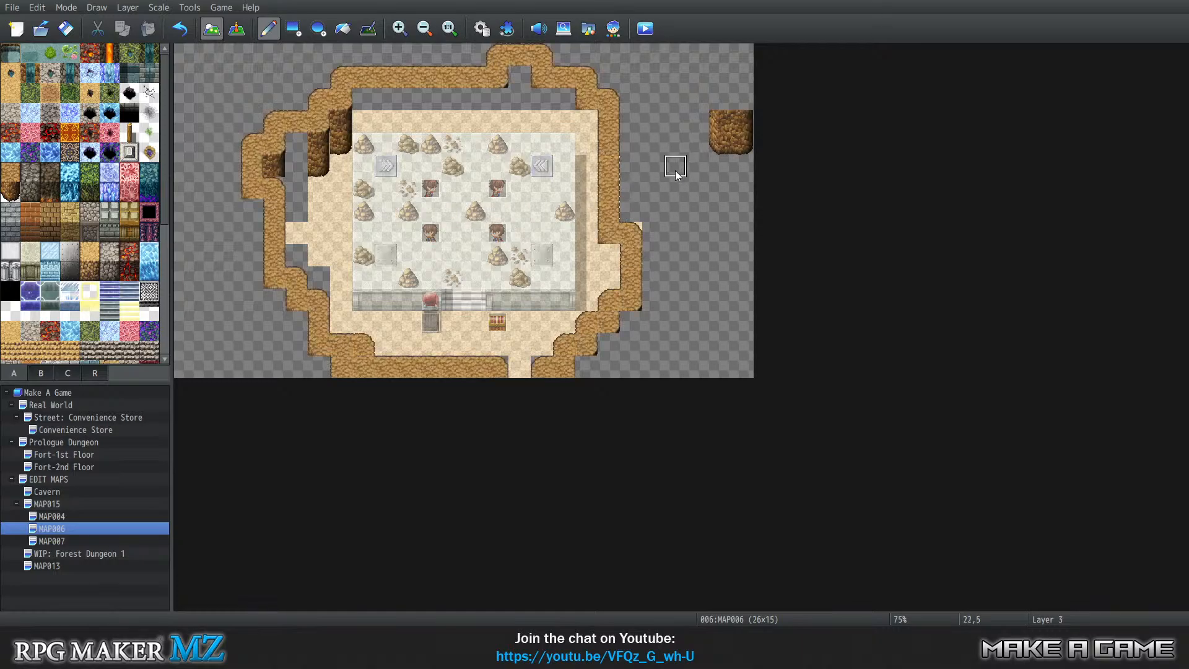
{"action": "key", "text": "1"}
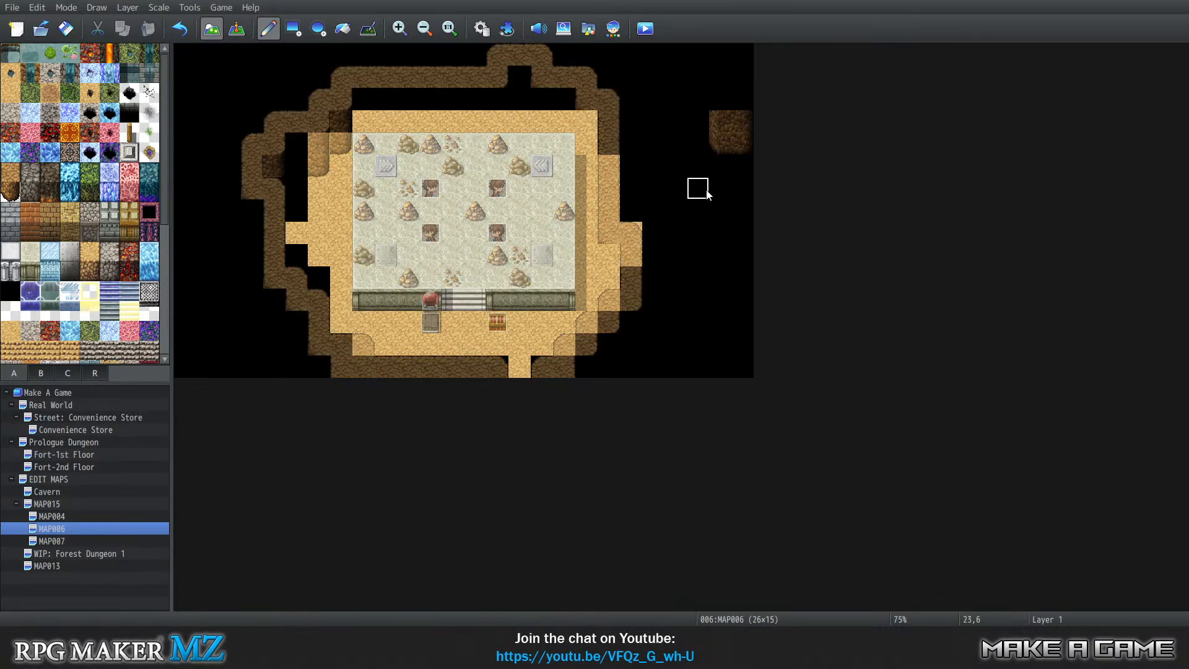
{"action": "key", "text": "2"}
{"action": "key", "text": "3"}
{"action": "key", "text": "4"}
{"action": "key", "text": "0"}
{"action": "key", "text": "1"}
{"action": "key", "text": "2"}
{"action": "key", "text": "3"}
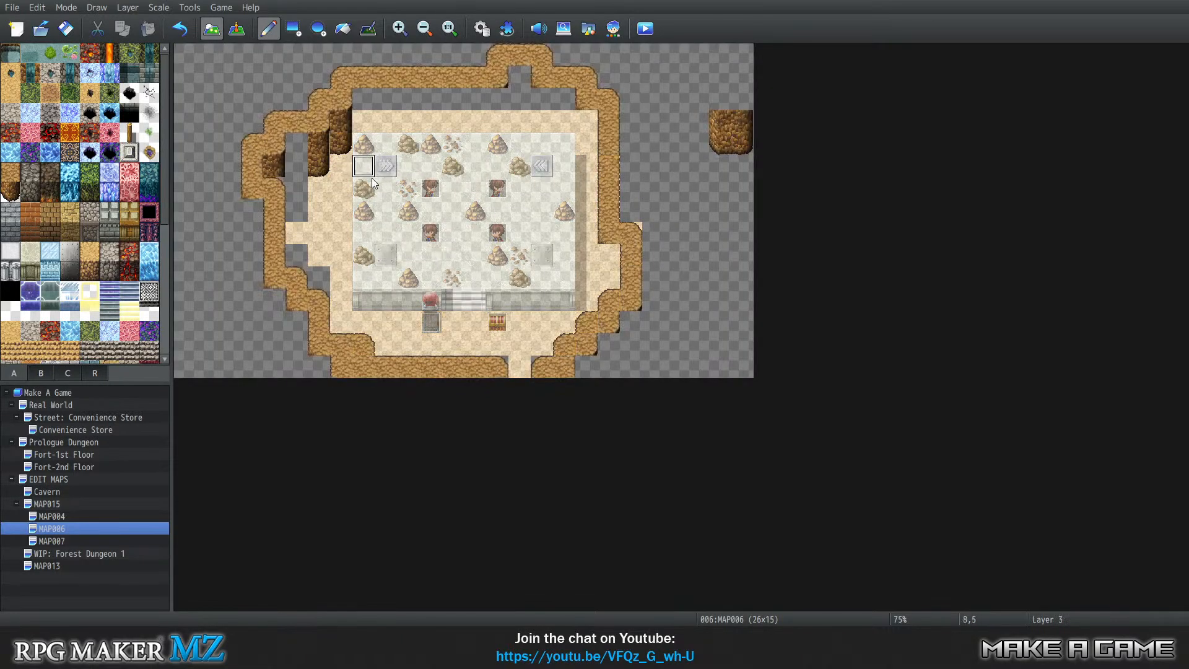
{"action": "key", "text": "4"}
{"action": "key", "text": "0"}
{"action": "key", "text": "1"}
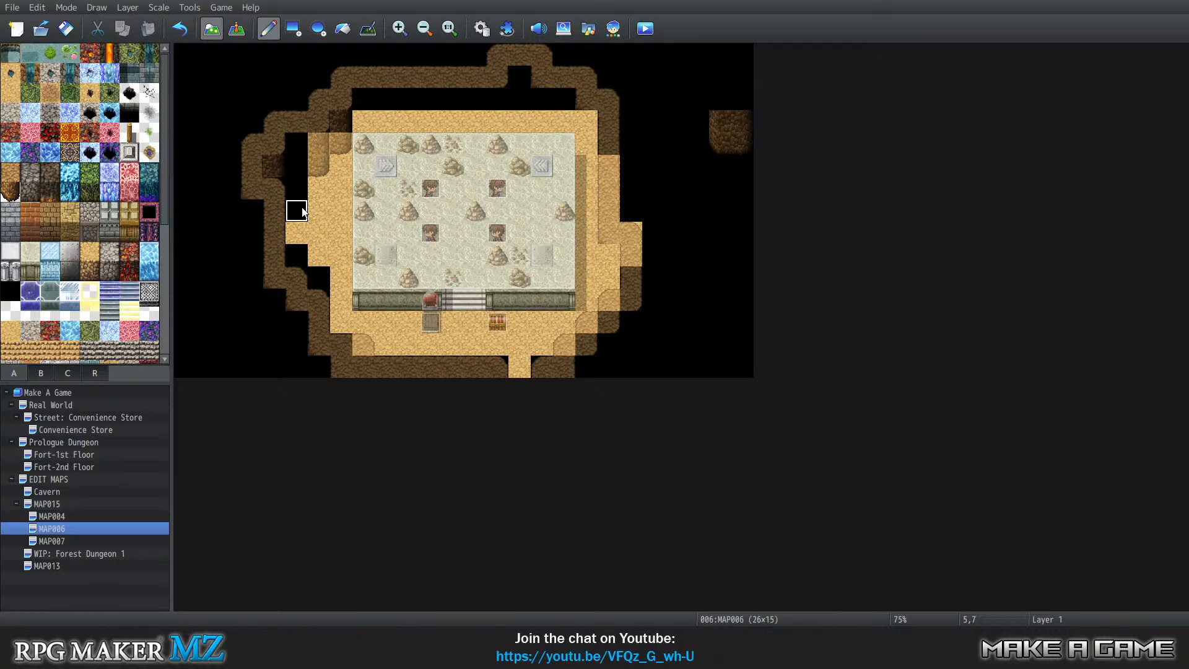
{"action": "key", "text": "2"}
{"action": "key", "text": "3"}
{"action": "key", "text": "4"}
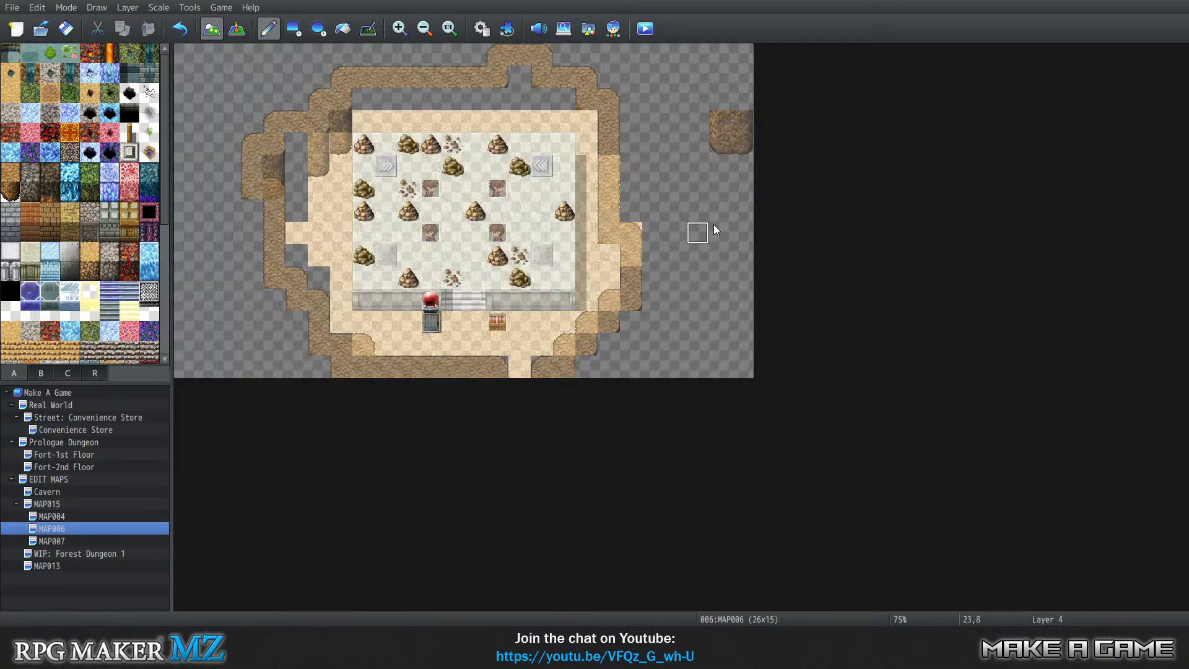
{"action": "key", "text": "0"}
{"action": "key", "text": "1"}
{"action": "key", "text": "2"}
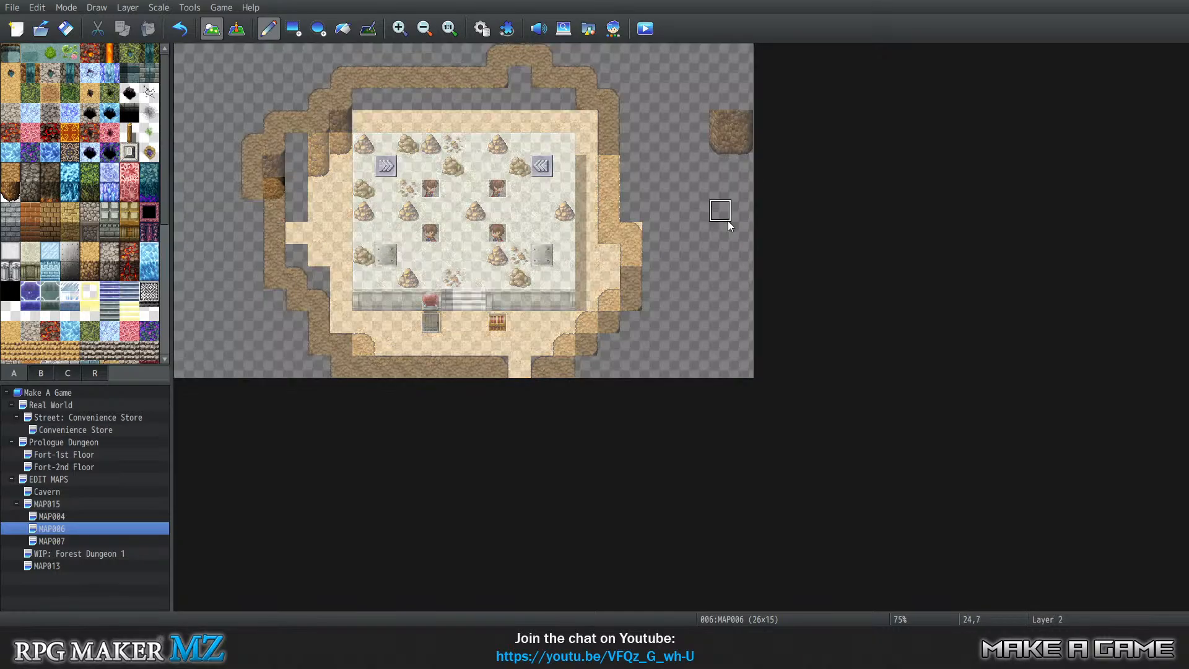
{"action": "key", "text": "3"}
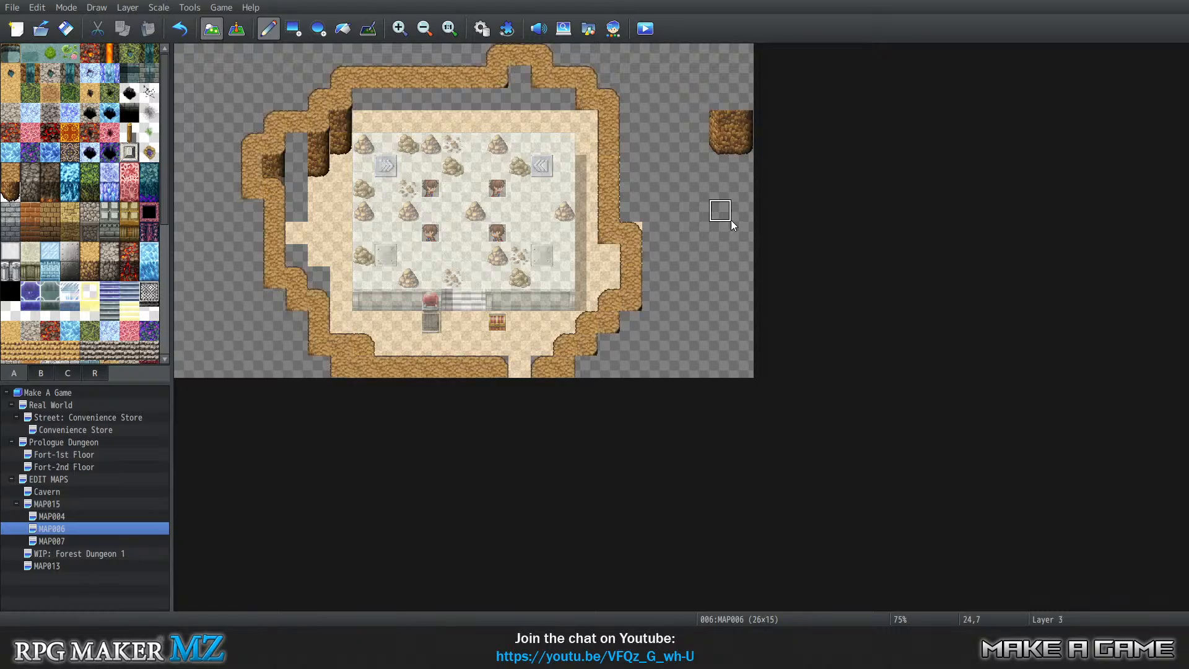
Copy dirt wall face edges from the sample into the northeast corner steps and the east wall alcove.
{"action": "left_click", "coordinate": [742, 129]}
{"action": "left_click", "coordinate": [543, 112]}
{"action": "left_click", "coordinate": [586, 133]}
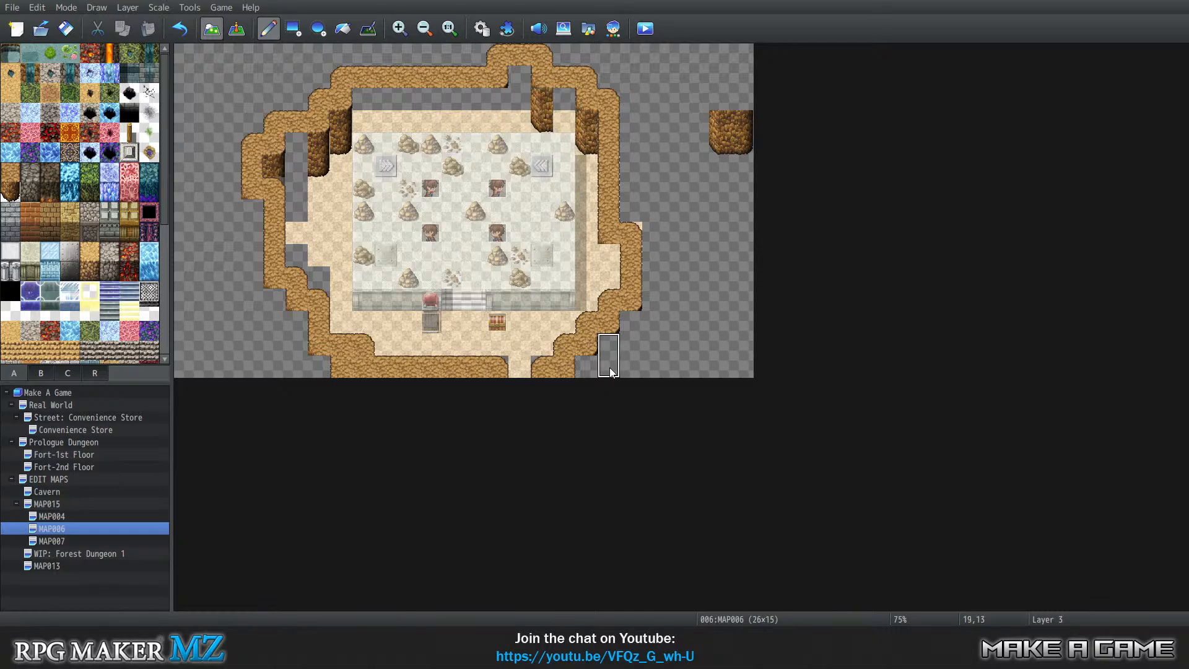
{"action": "left_click", "coordinate": [609, 266]}
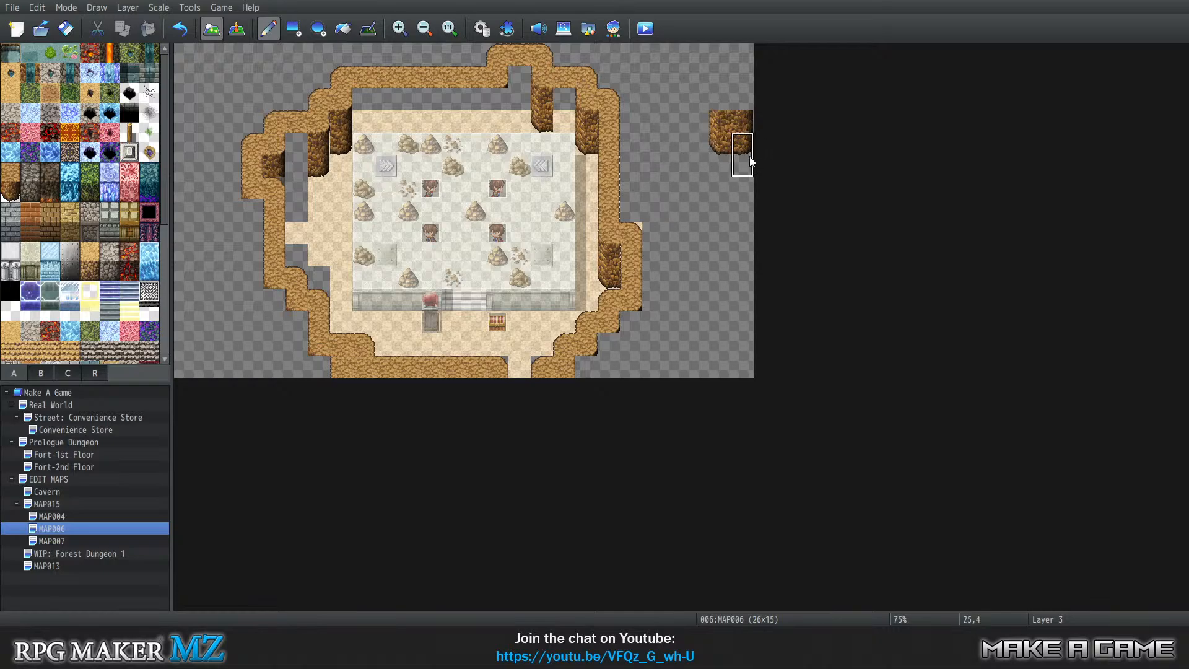
Widen the wall face sample to three tiles, and fill the northeast wall section and the small north recess with face pieces.
{"action": "right_click", "coordinate": [720, 145]}
{"action": "left_click", "coordinate": [703, 127]}
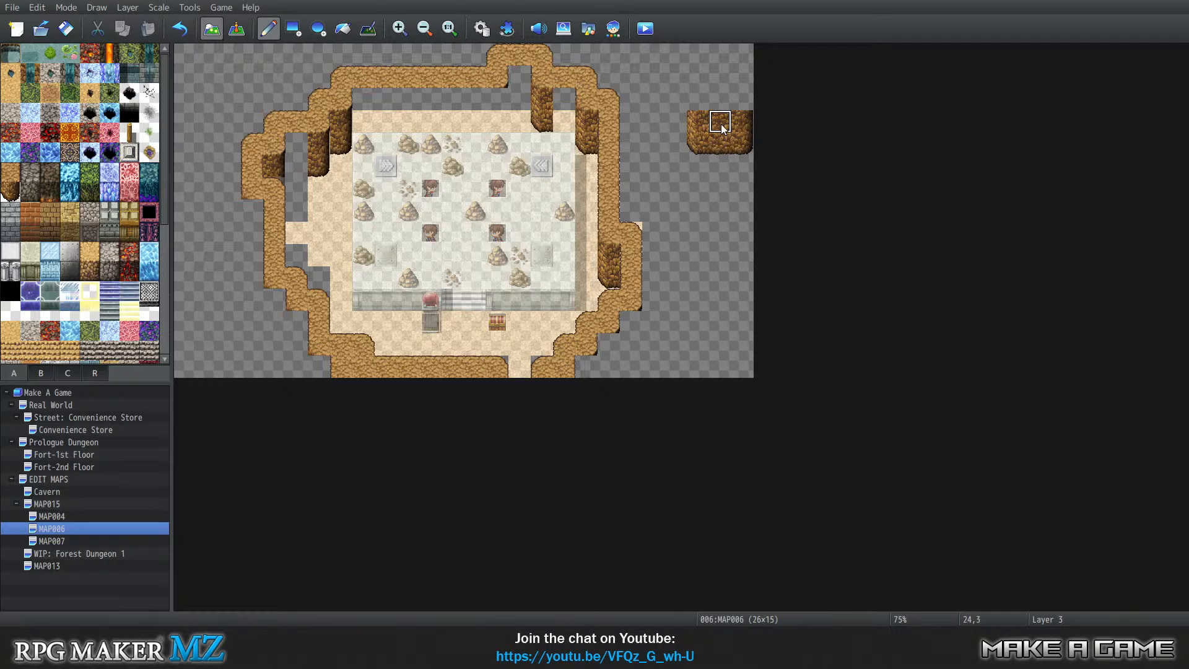
{"action": "right_click_drag", "start_coordinate": [720, 128], "coordinate": [718, 140]}
{"action": "left_click", "coordinate": [562, 121]}
{"action": "left_click", "coordinate": [526, 94]}
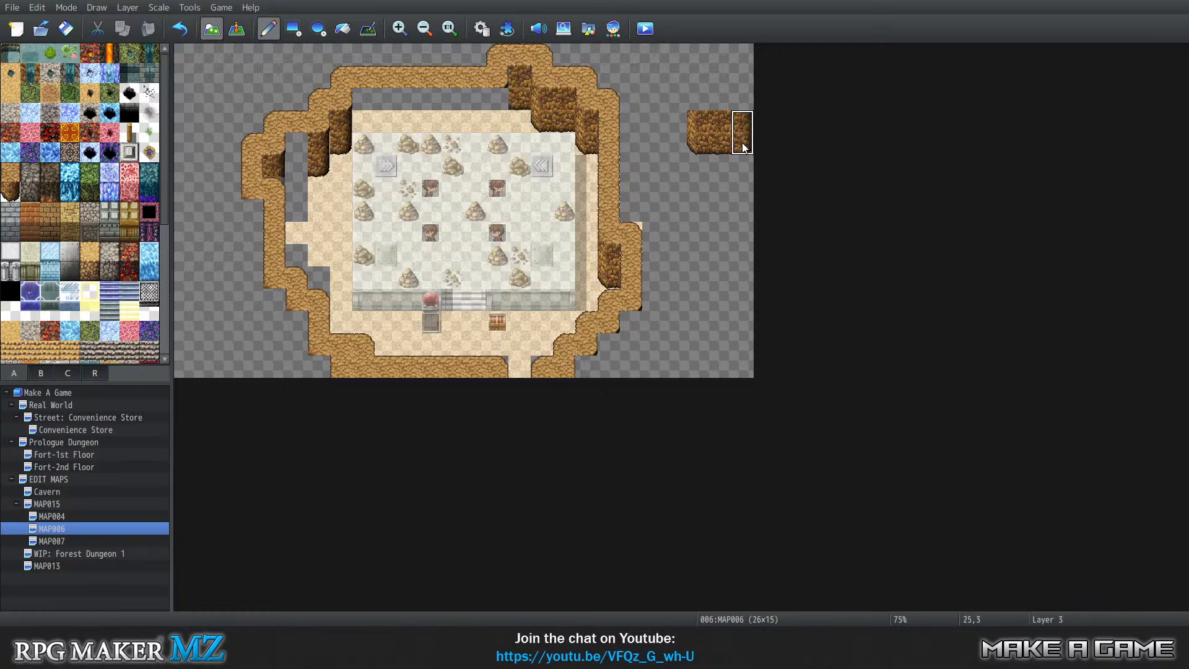
{"action": "left_click", "coordinate": [498, 124]}
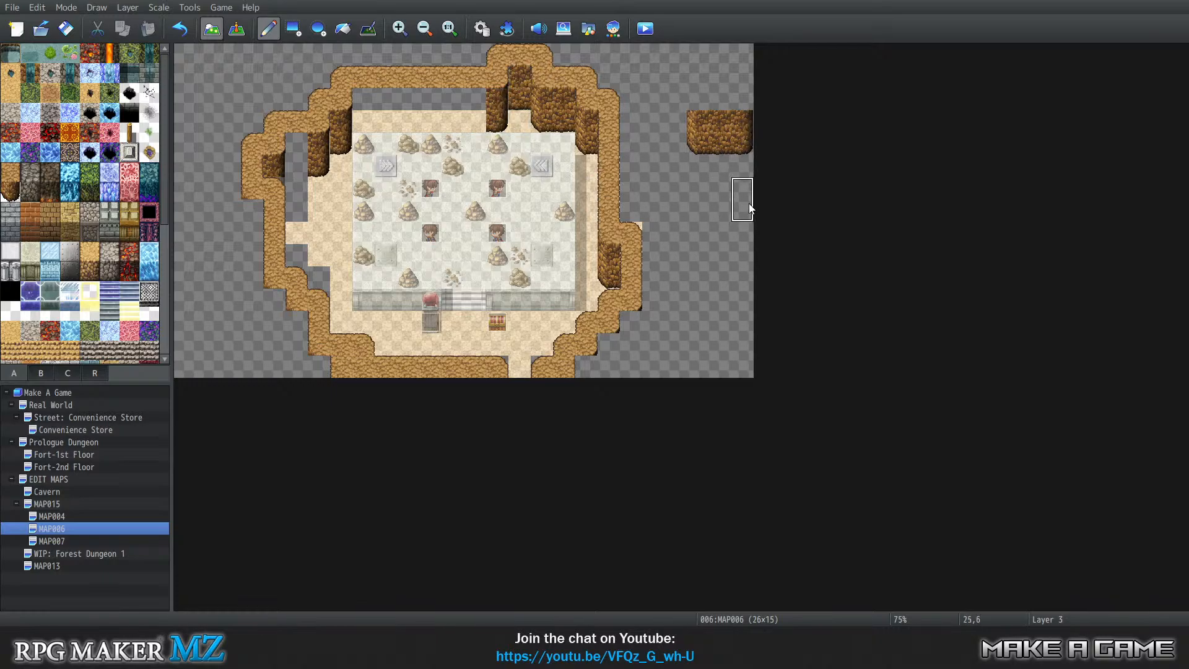
Fill the long straight stretch of the north wall with two-tile-high dirt wall faces copied from the sample.
{"action": "right_click_drag", "start_coordinate": [722, 119], "coordinate": [722, 141]}
{"action": "left_click_drag", "start_coordinate": [364, 112], "coordinate": [463, 120]}
{"action": "key", "text": "ctrl+z"}
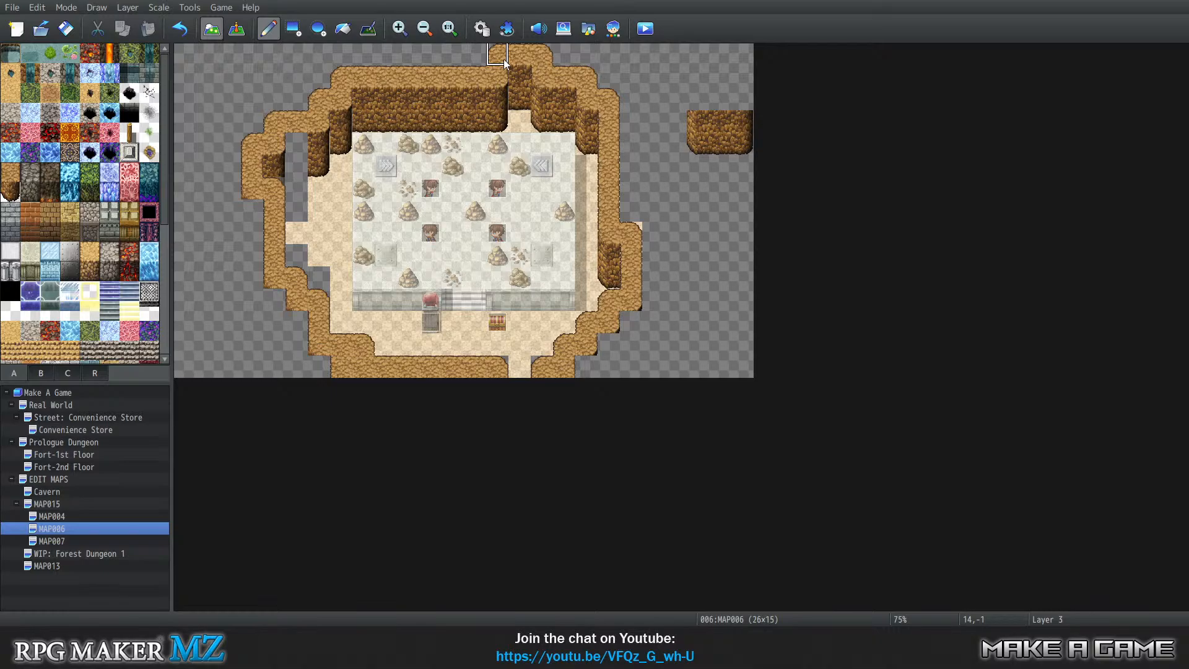
Copy the small north wall recess to the middle of the north wall, and widen the copy westward.
{"action": "right_click_drag", "start_coordinate": [504, 60], "coordinate": [537, 119]}
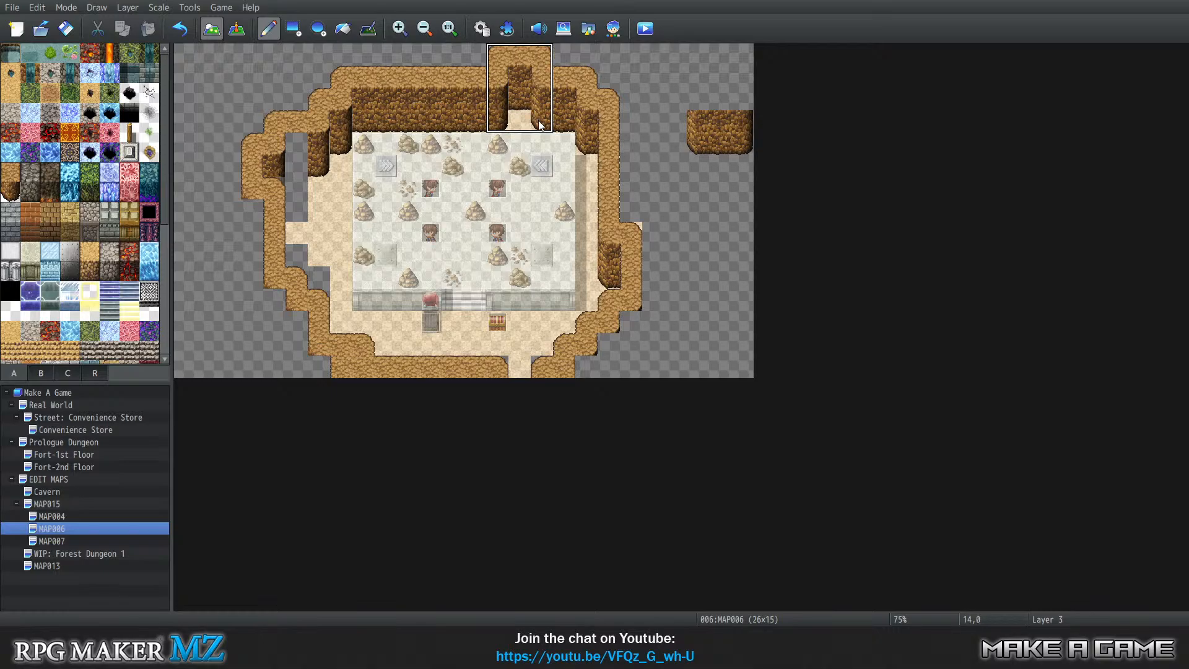
{"action": "left_click", "coordinate": [441, 116]}
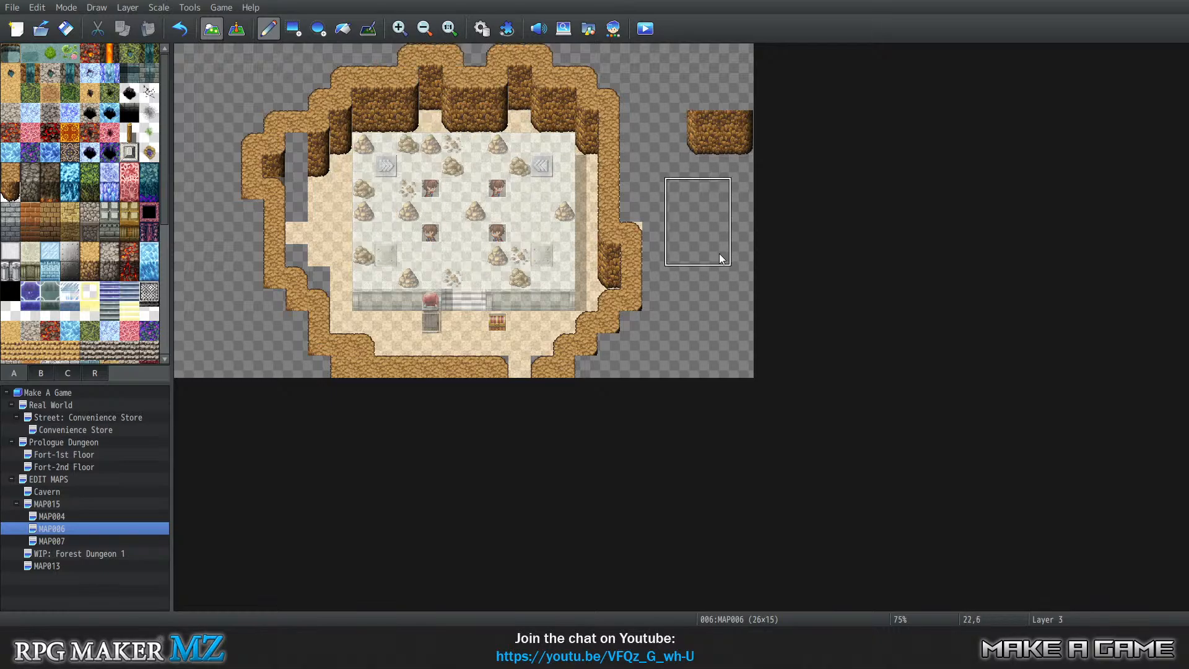
{"action": "left_click", "coordinate": [666, 232]}
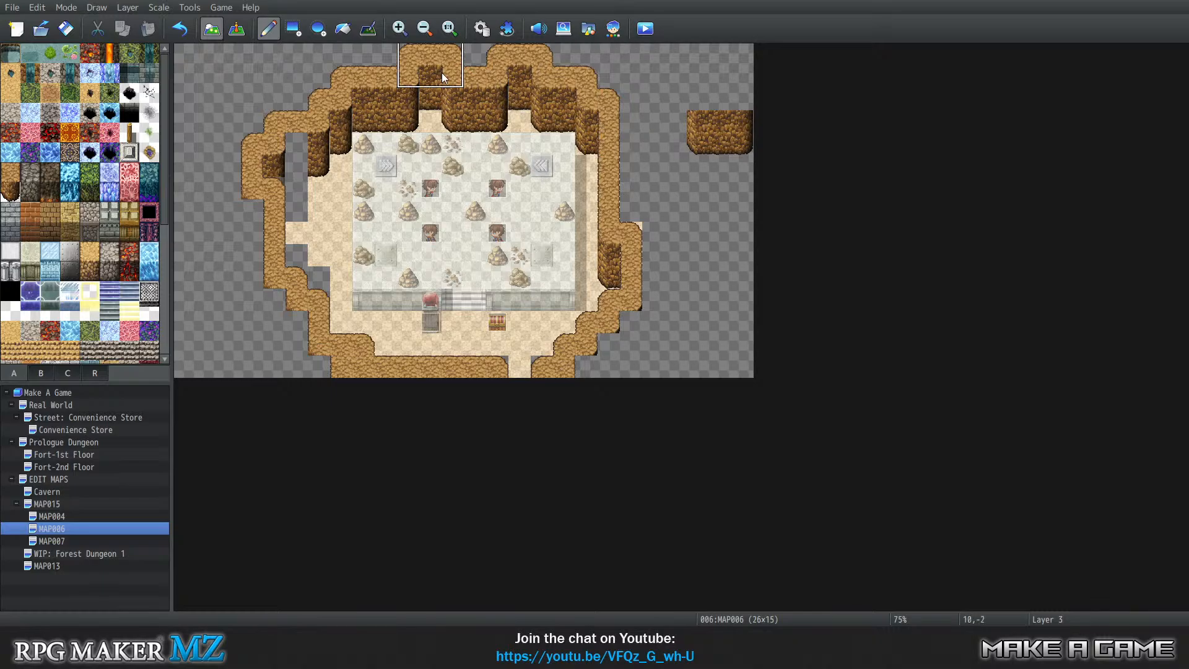
{"action": "right_click_drag", "start_coordinate": [432, 49], "coordinate": [403, 119]}
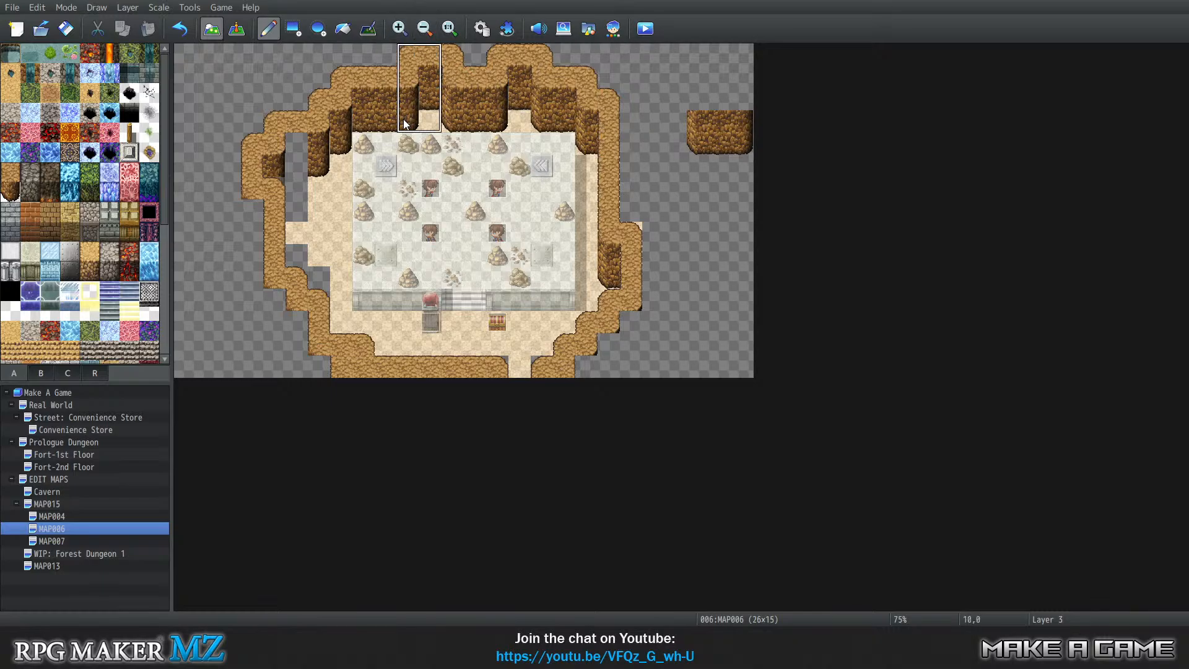
{"action": "left_click", "coordinate": [392, 119]}
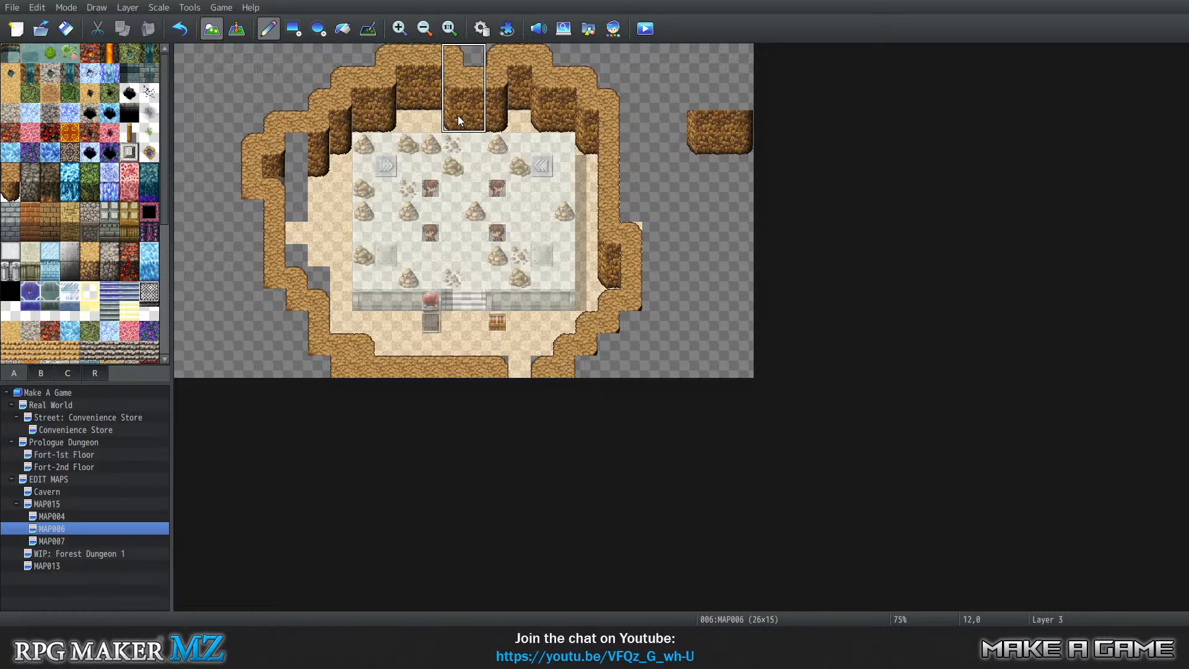
Build a one-tile-high wall face sample, and add its corner pieces beneath the stepped outer corners on the room's southwest and southeast sides.
{"action": "right_click", "coordinate": [704, 209]}
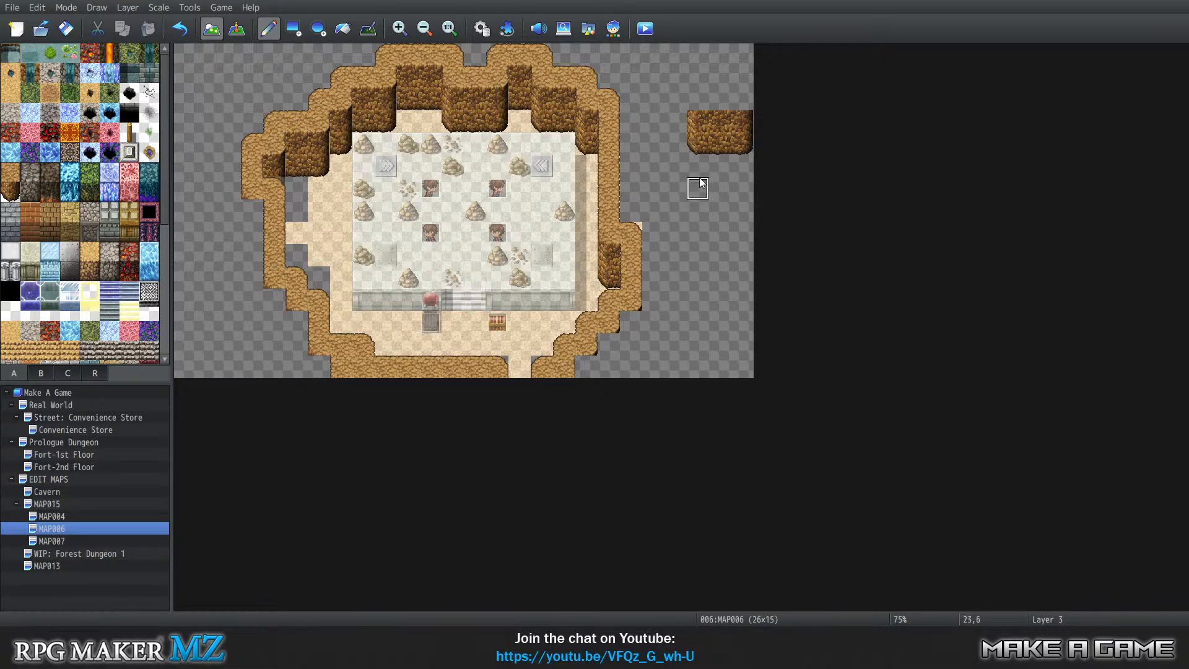
{"action": "right_click", "coordinate": [695, 149]}
{"action": "left_click", "coordinate": [695, 235]}
{"action": "left_click", "coordinate": [715, 237]}
{"action": "left_click", "coordinate": [288, 305]}
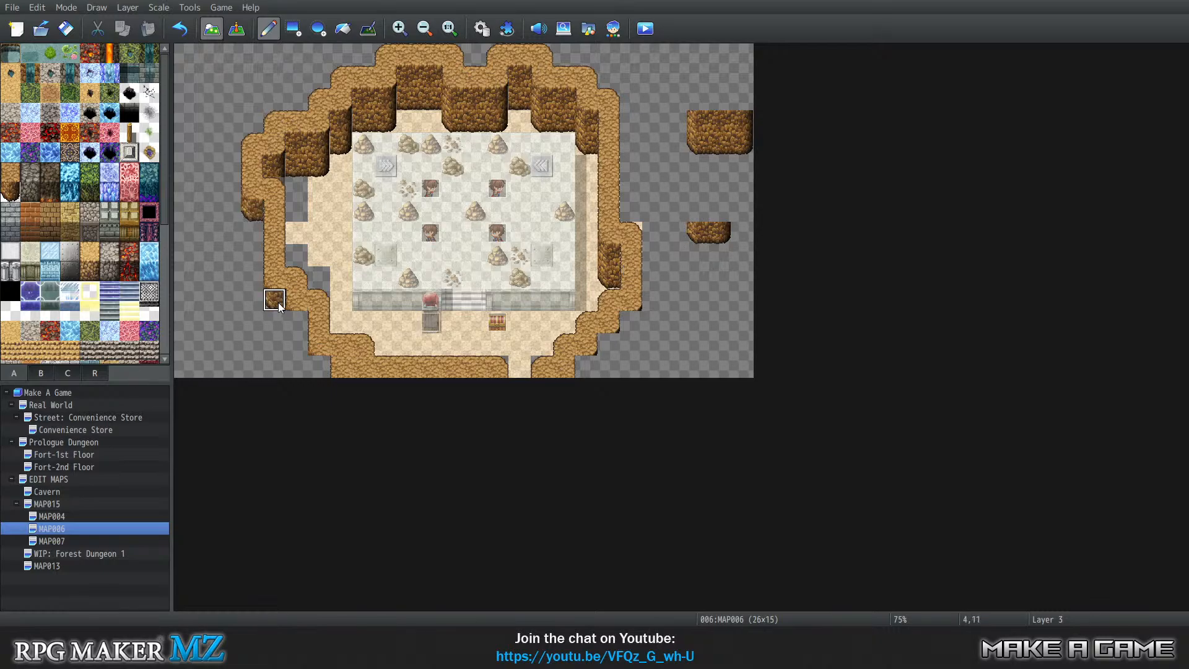
{"action": "left_click", "coordinate": [289, 326]}
{"action": "left_click", "coordinate": [314, 367]}
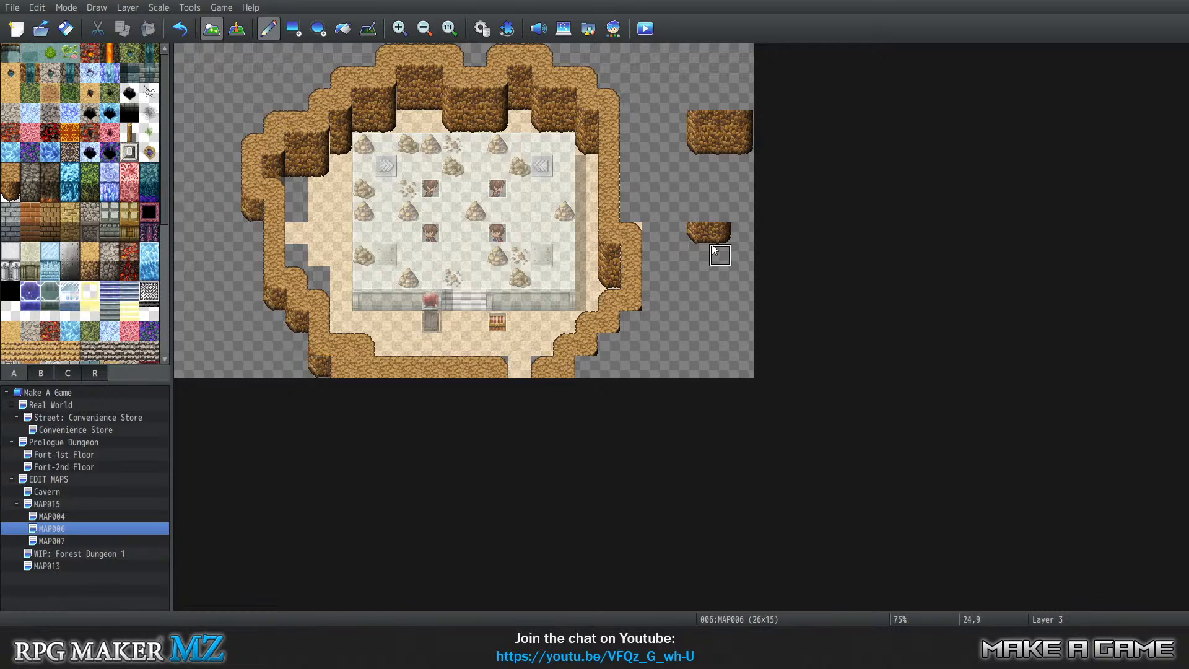
{"action": "left_click", "coordinate": [586, 367]}
{"action": "left_click", "coordinate": [609, 344]}
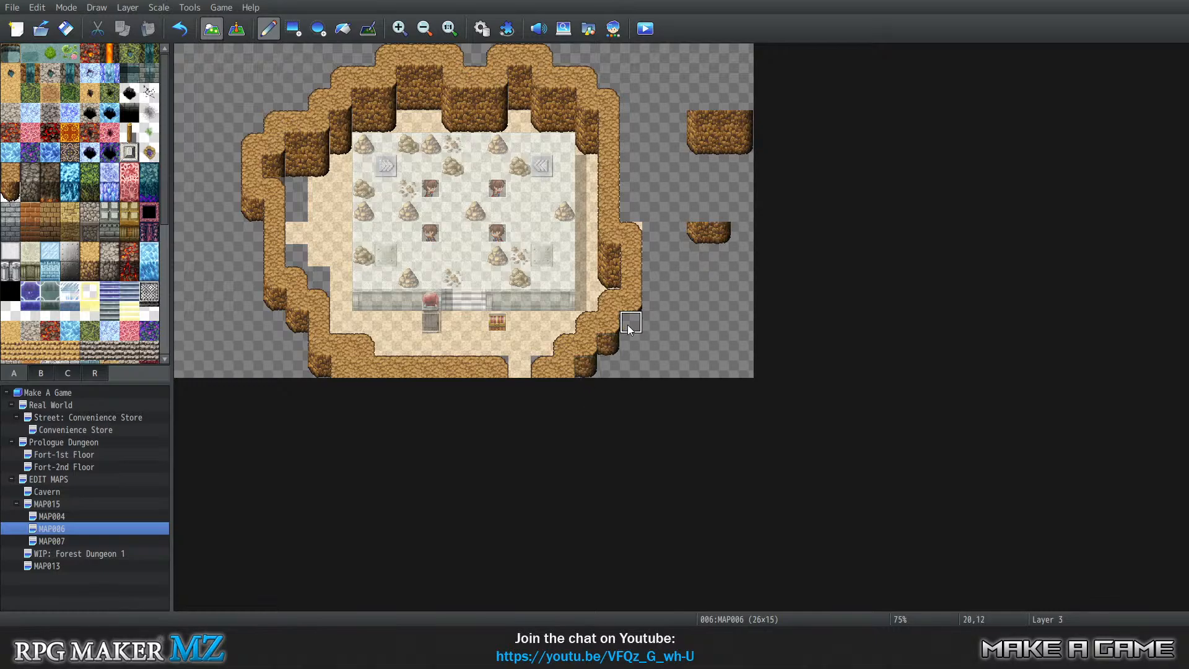
{"action": "left_click", "coordinate": [631, 322]}
In MAP004, place three-tile-high side wall edge pieces on layer 4 at the three wall steps along the room's northwest and west sides.
{"action": "left_click", "coordinate": [53, 515]}
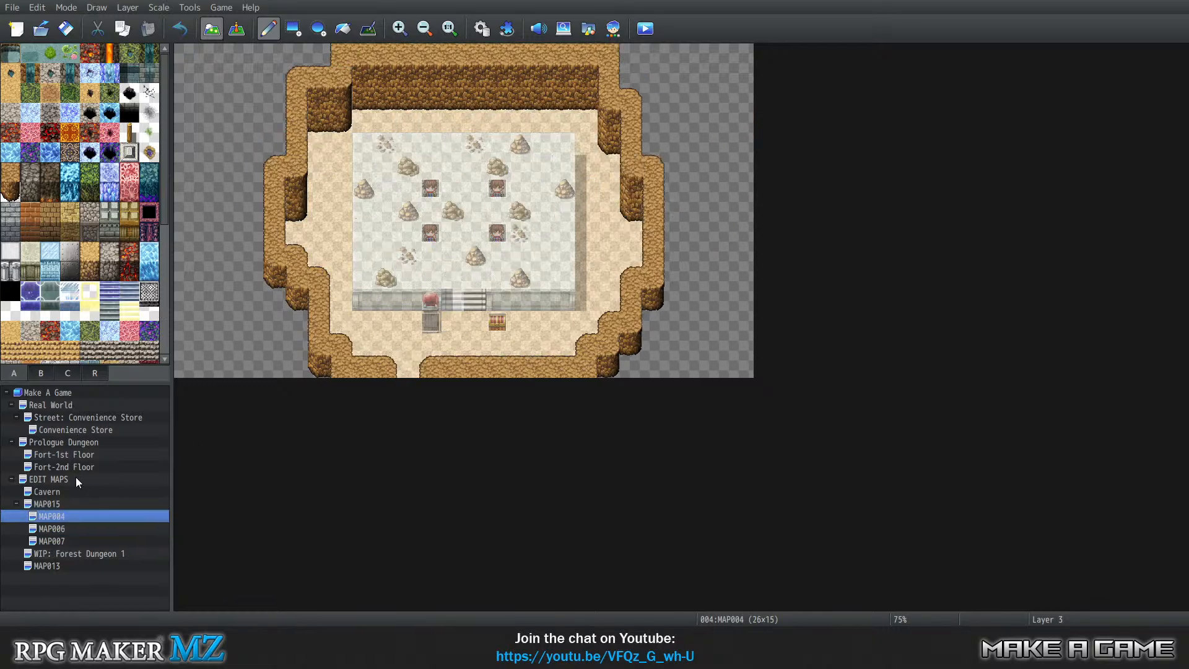
{"action": "scroll", "coordinate": [65, 288], "scroll_direction": "down", "scroll_amount": 2}
{"action": "left_click", "coordinate": [49, 372]}
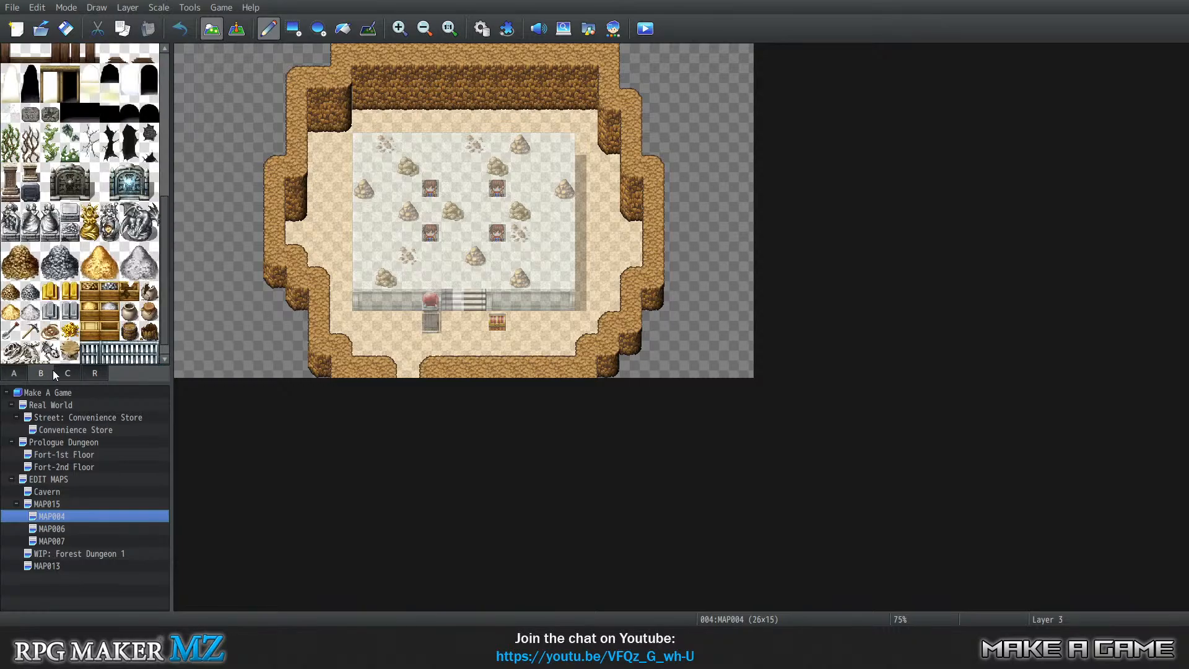
{"action": "left_click", "coordinate": [66, 370]}
{"action": "left_click_drag", "start_coordinate": [103, 306], "coordinate": [109, 351]}
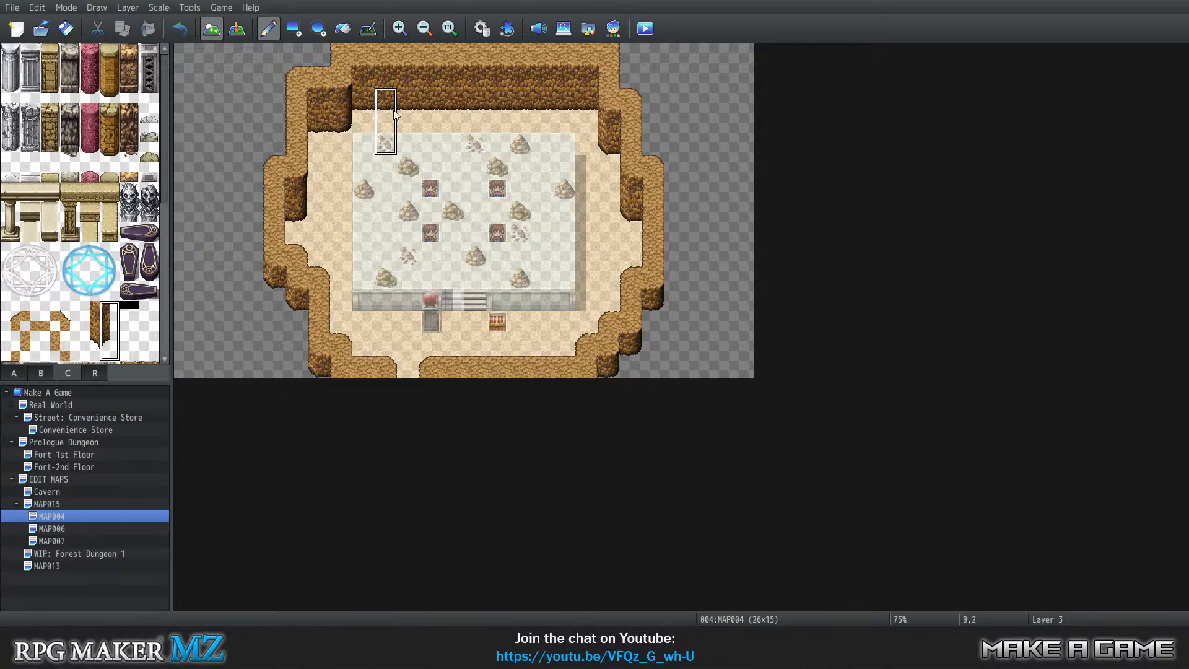
{"action": "key", "text": "4"}
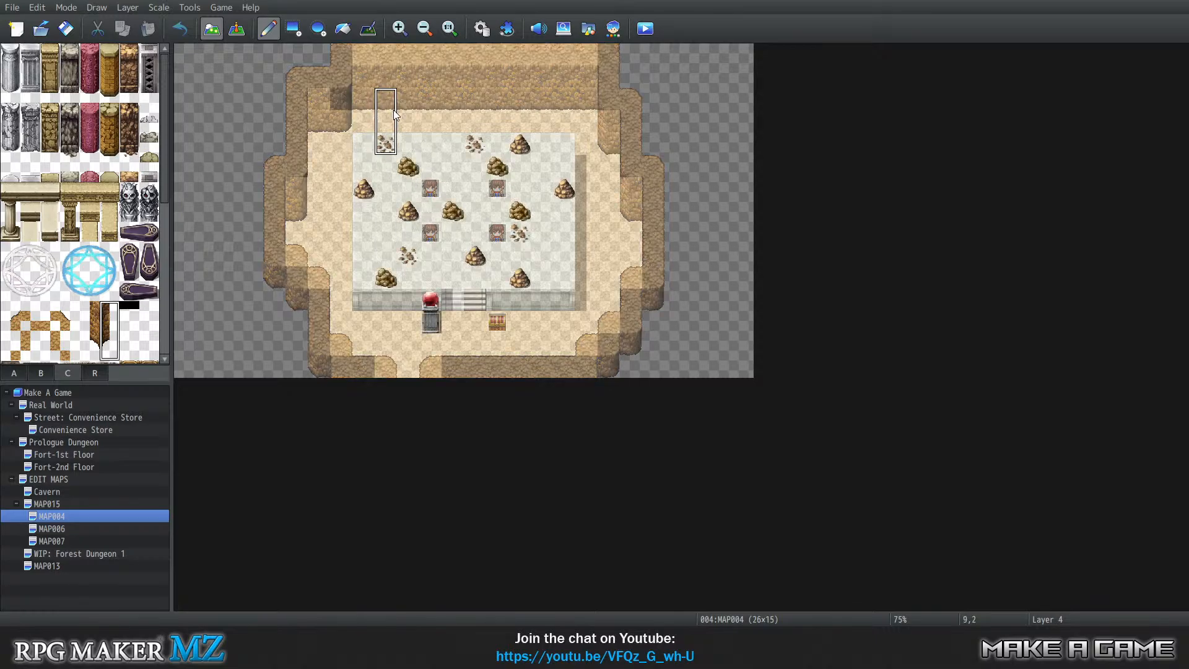
{"action": "left_click", "coordinate": [369, 85]}
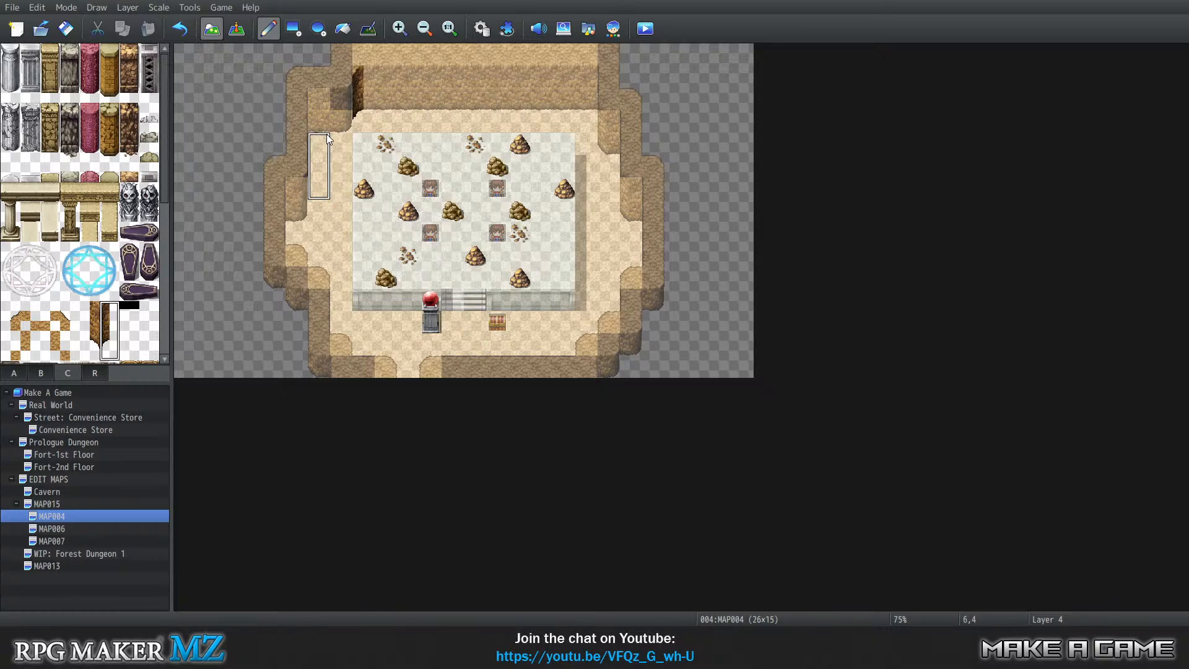
{"action": "left_click", "coordinate": [319, 96]}
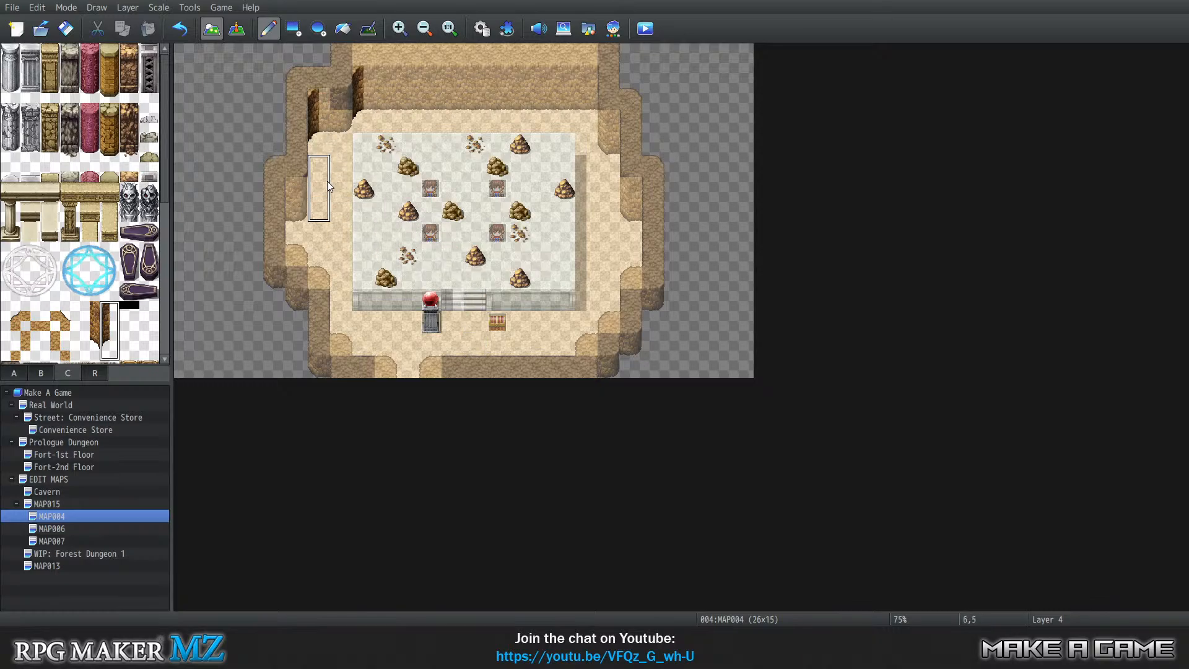
{"action": "left_click", "coordinate": [295, 192]}
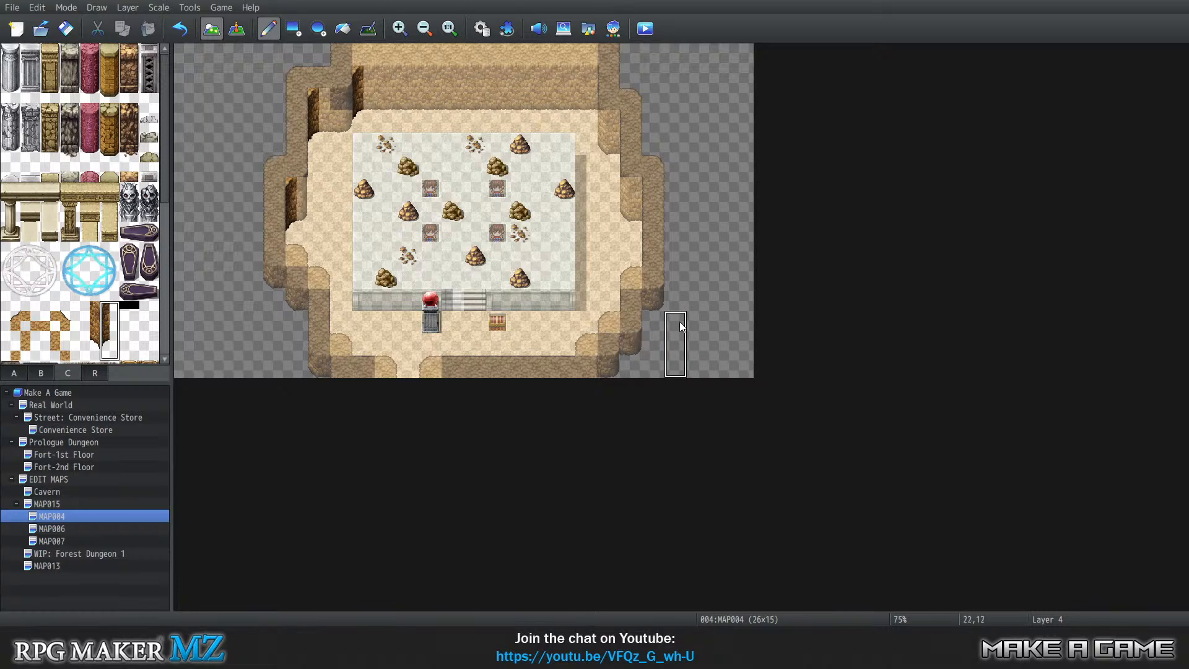
Add the mirrored three-tile-high side wall edge pieces to the three wall steps on the room's east and northeast sides.
{"action": "left_click", "coordinate": [91, 328]}
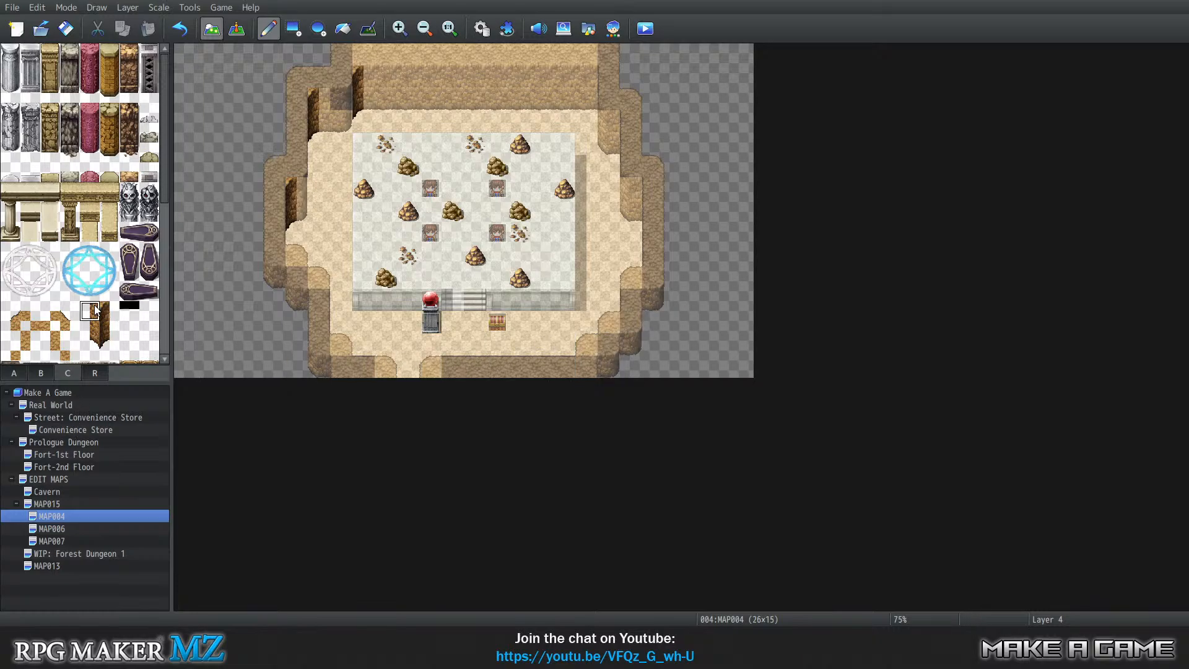
{"action": "left_click", "coordinate": [639, 196]}
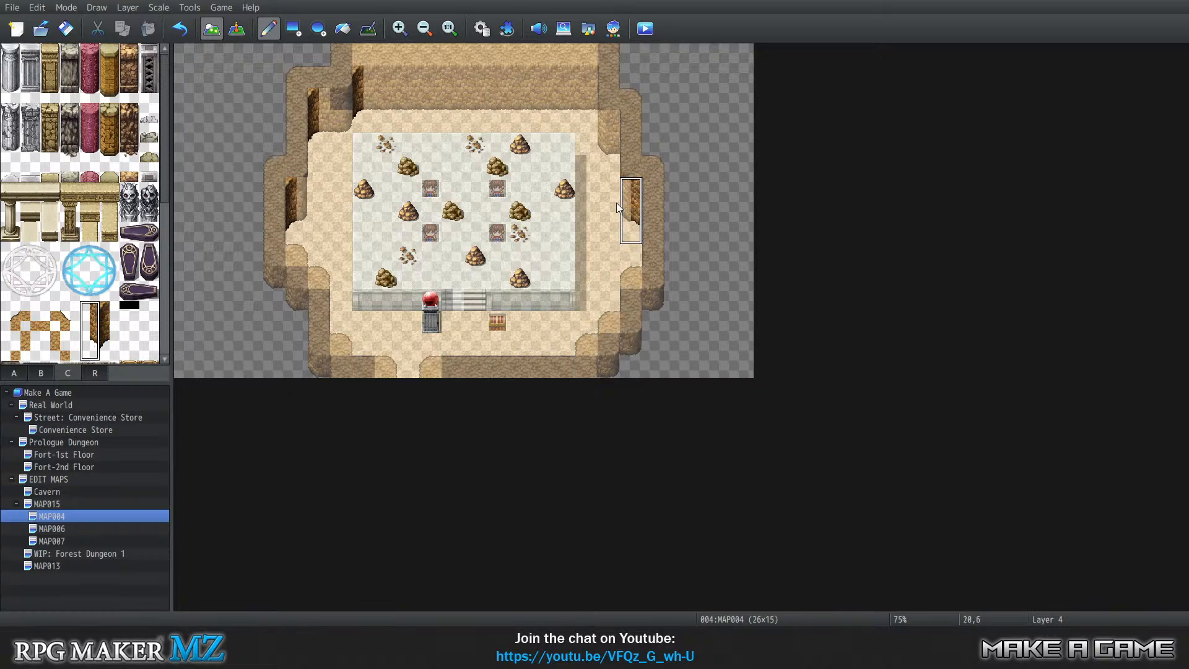
{"action": "left_click", "coordinate": [615, 115]}
{"action": "left_click", "coordinate": [591, 93]}
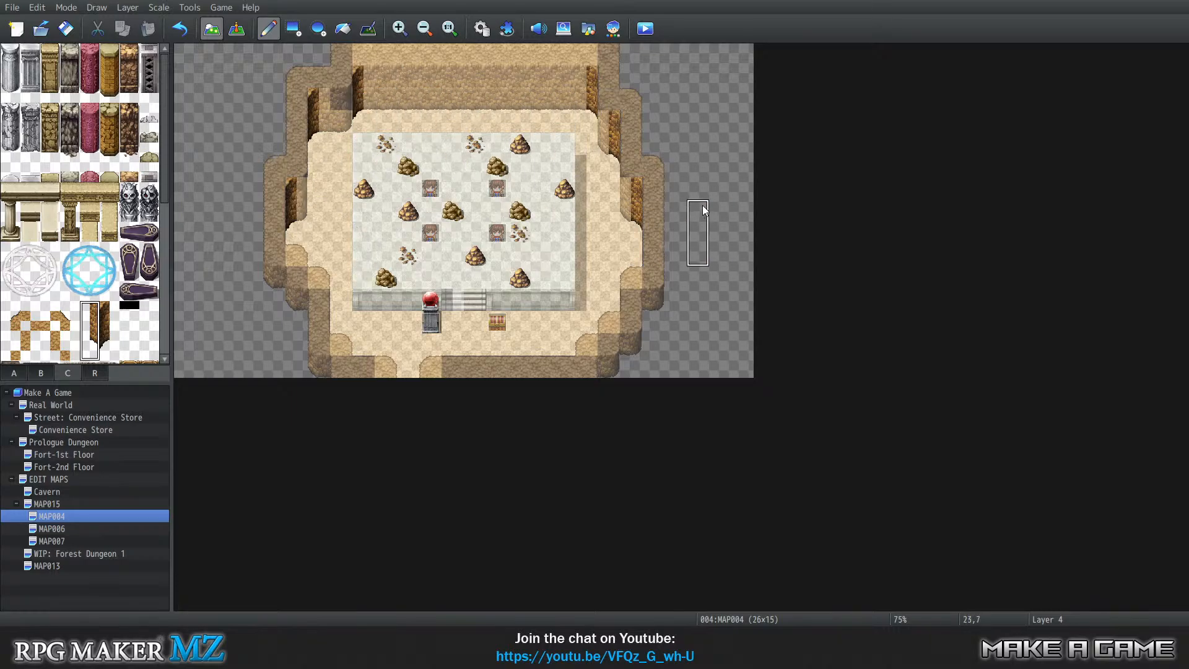
Place dirt corner pieces on layer 4 over the tops of the three west-side wall edges.
{"action": "left_click", "coordinate": [110, 351]}
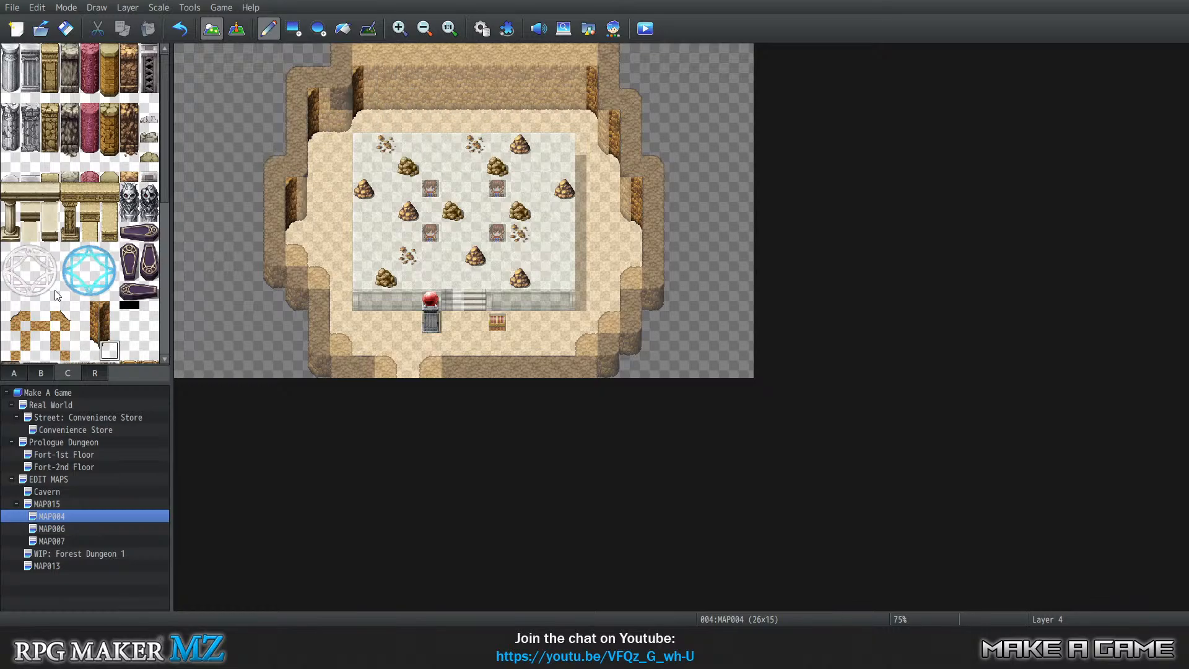
{"action": "left_click", "coordinate": [70, 350]}
{"action": "scroll", "coordinate": [73, 319], "scroll_direction": "down", "scroll_amount": 1}
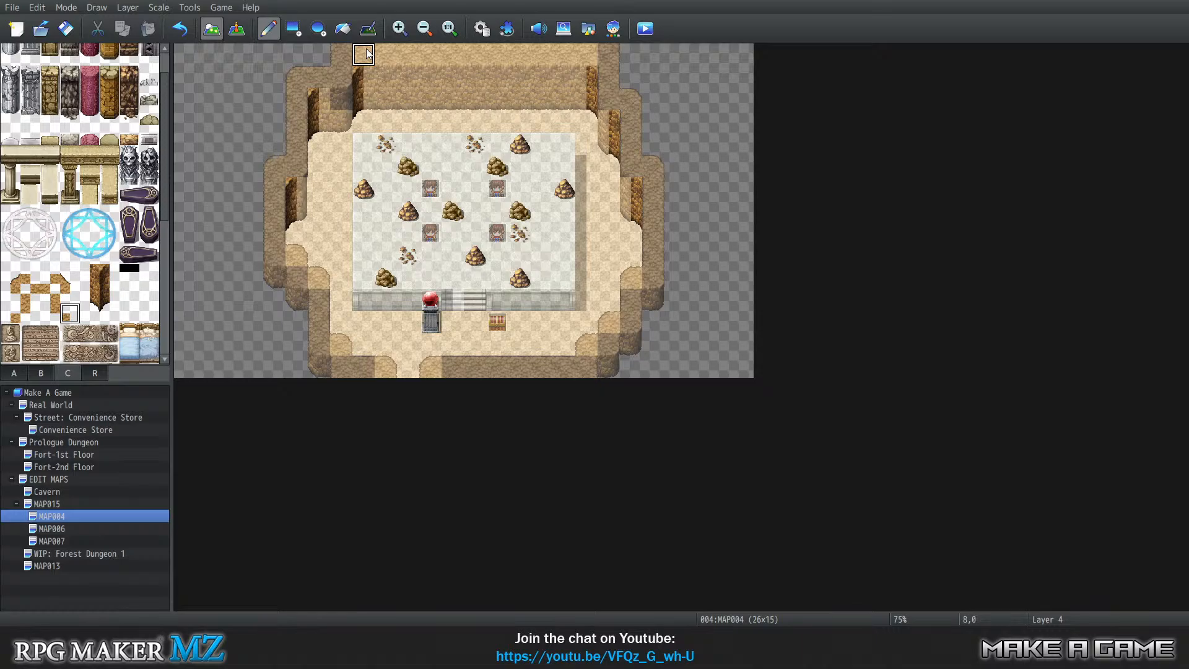
{"action": "left_click", "coordinate": [18, 320]}
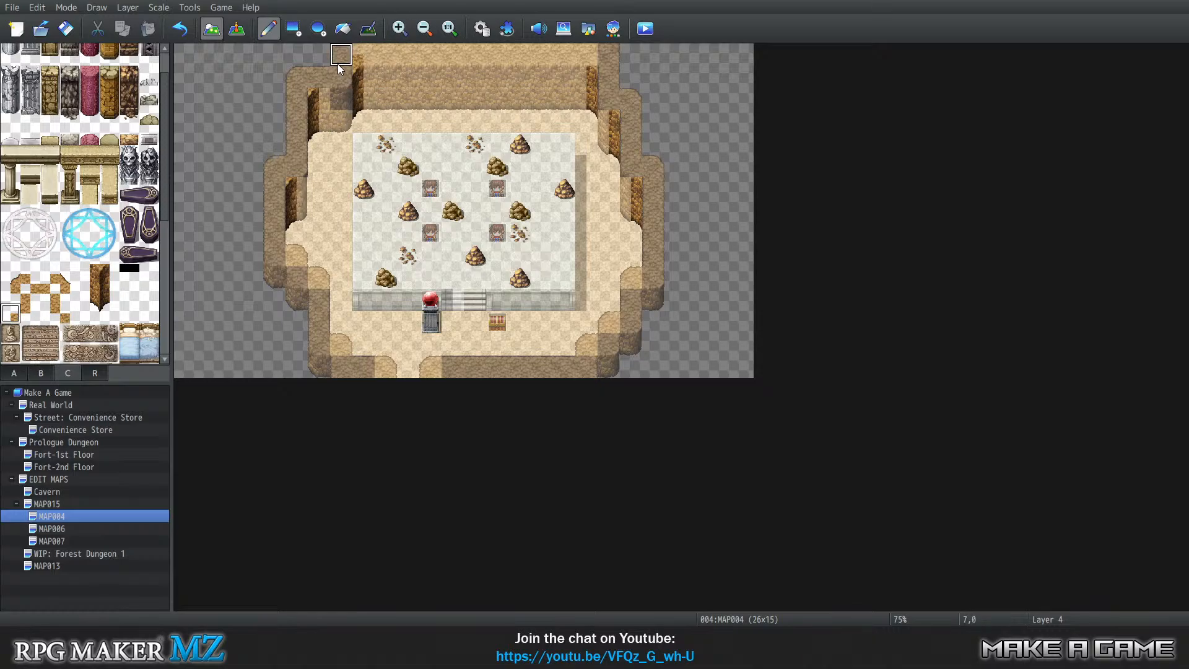
{"action": "left_click", "coordinate": [50, 315]}
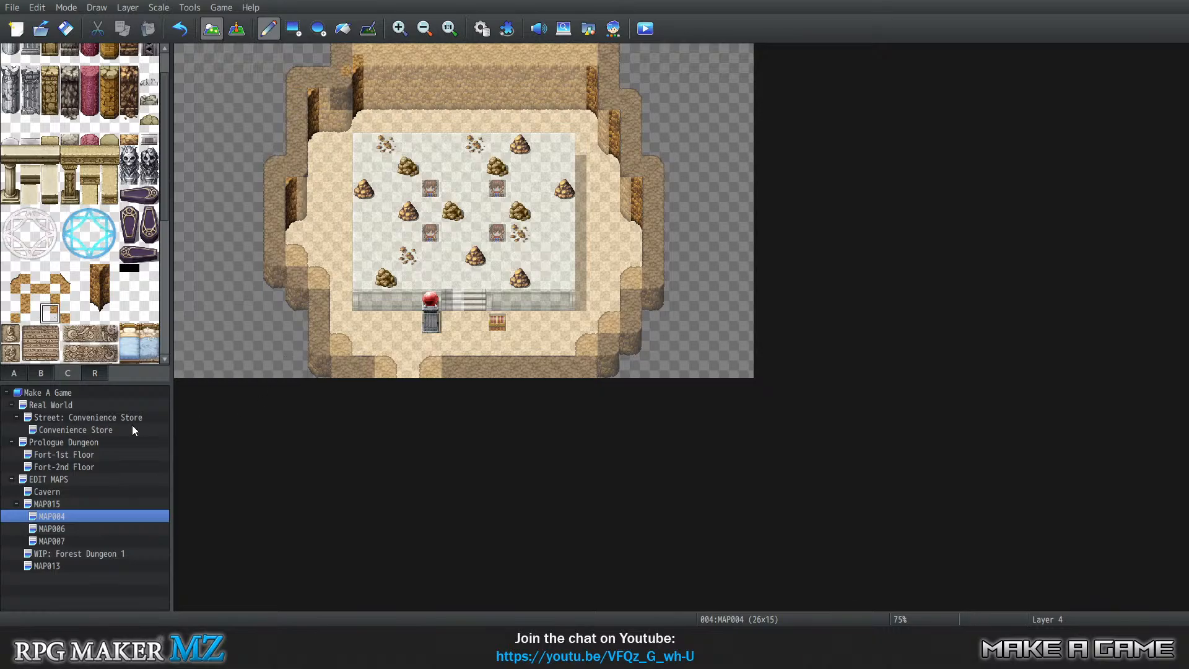
{"action": "right_click_drag", "start_coordinate": [348, 59], "coordinate": [363, 70]}
{"action": "left_click", "coordinate": [314, 102]}
{"action": "left_click", "coordinate": [300, 194]}
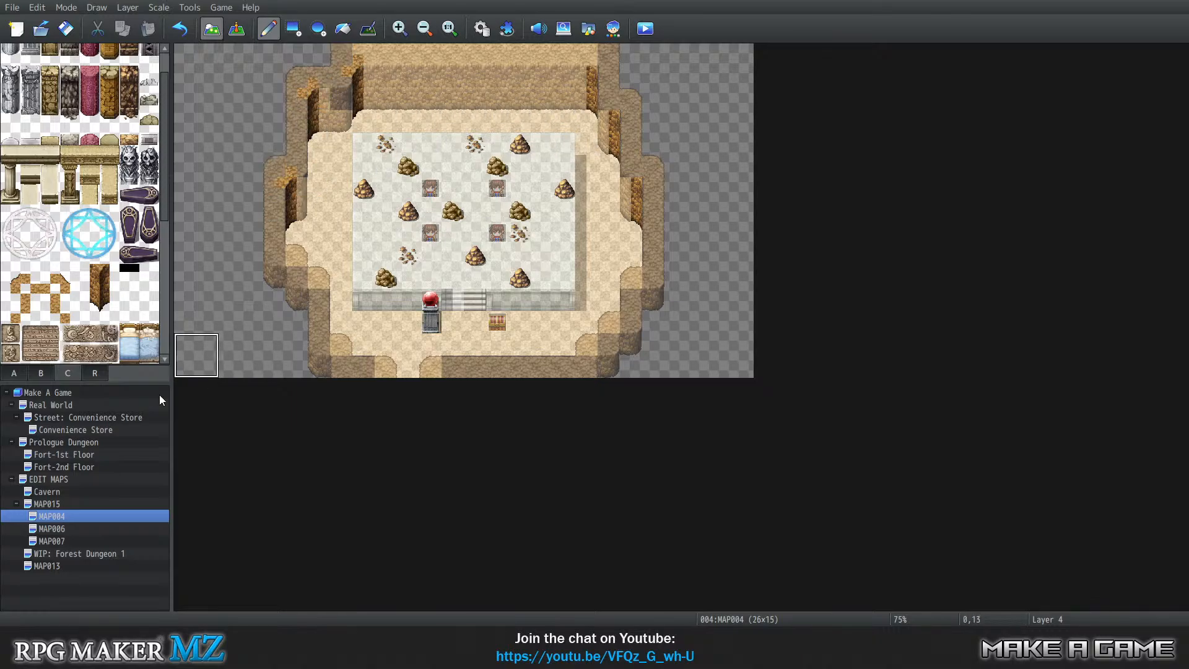
Place mirrored dirt corner pieces over the tops of the three east-side wall edges.
{"action": "left_click", "coordinate": [609, 75]}
{"action": "left_click", "coordinate": [10, 315]}
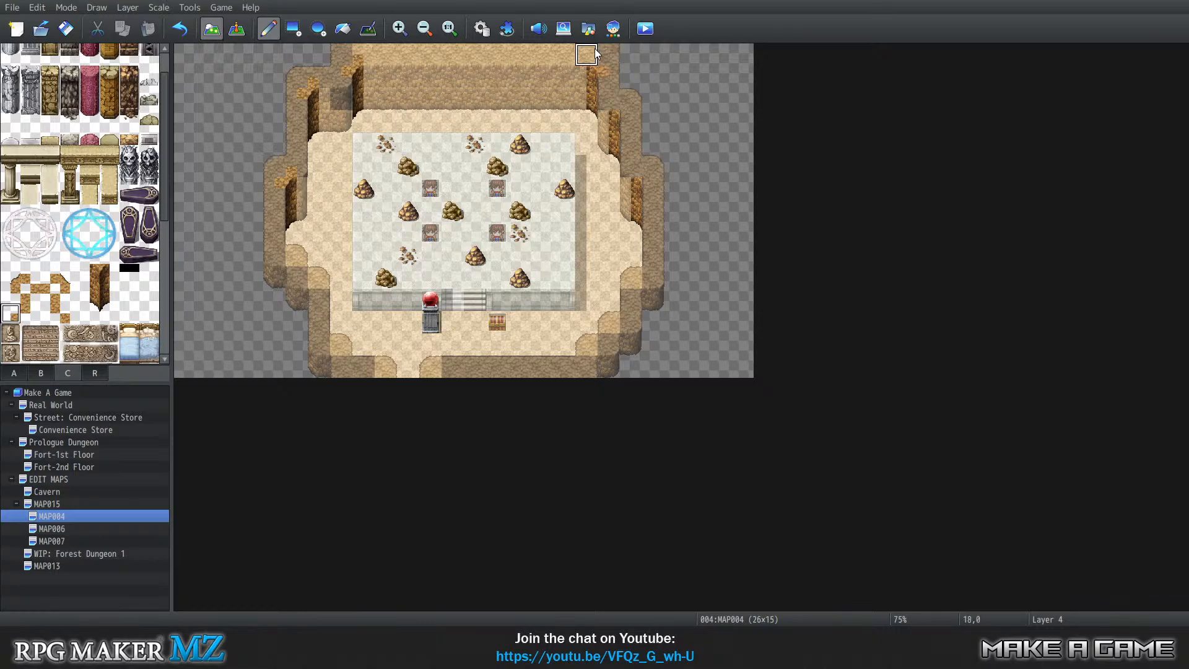
{"action": "right_click_drag", "start_coordinate": [585, 61], "coordinate": [605, 81]}
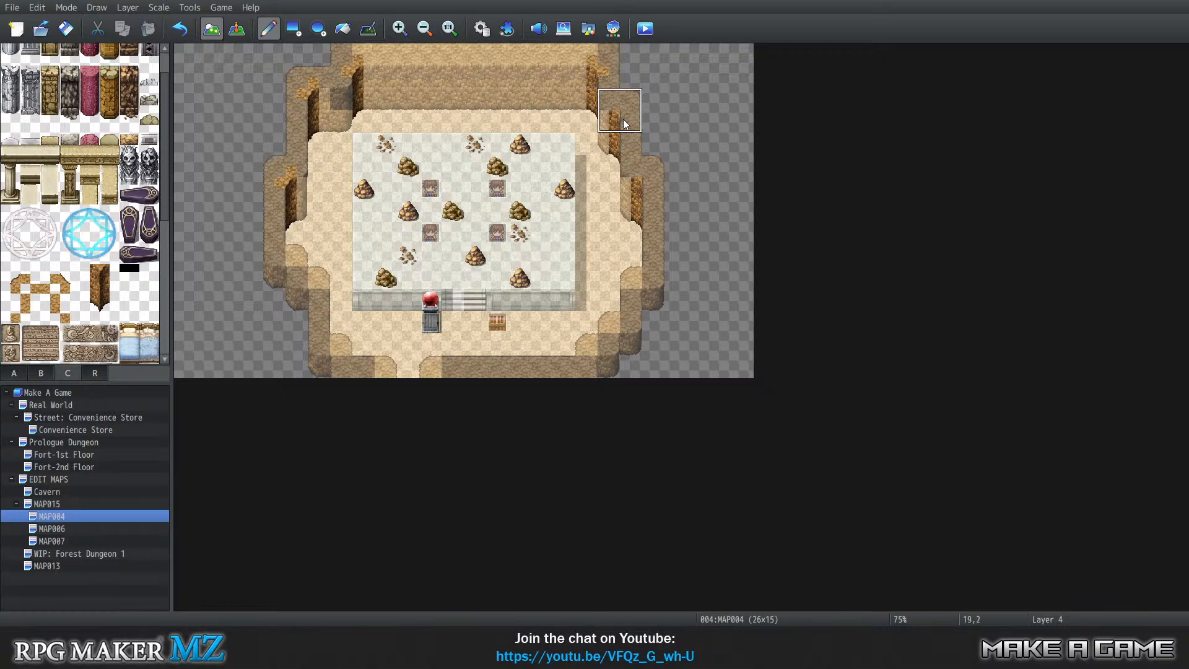
{"action": "left_click", "coordinate": [624, 122]}
{"action": "left_click", "coordinate": [645, 190]}
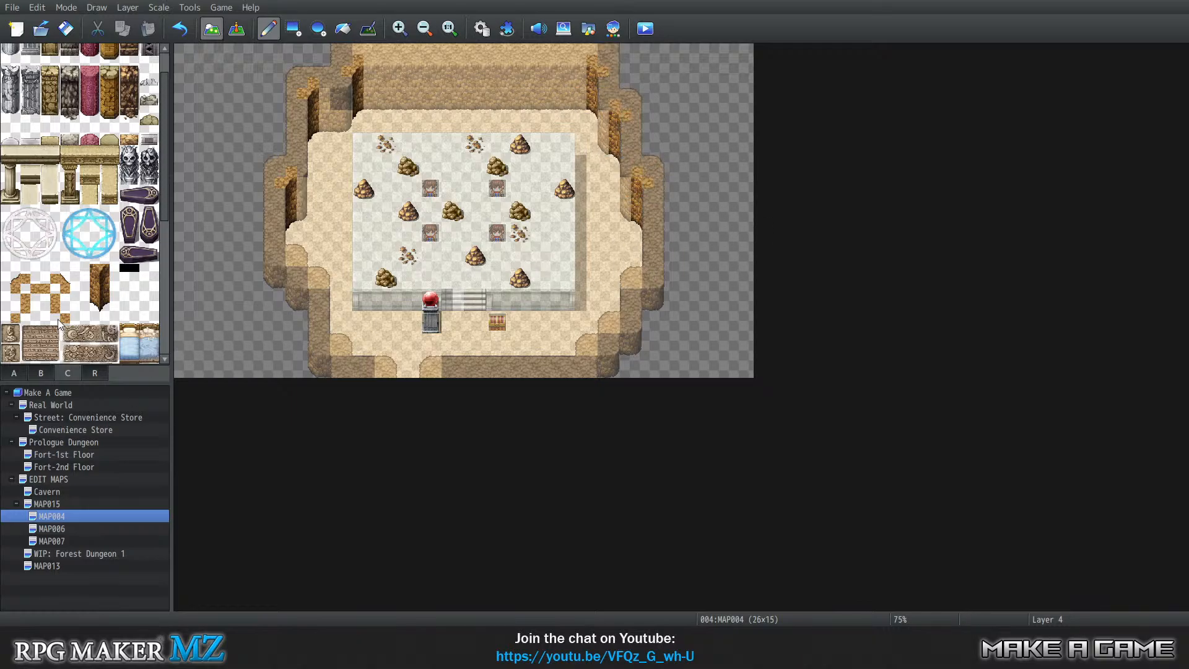
Turn the stepped southwest wall corners into diagonal edges with the slanted dirt pieces on layer 4.
{"action": "left_click_drag", "start_coordinate": [52, 285], "coordinate": [65, 290]}
{"action": "left_click", "coordinate": [56, 278]}
{"action": "left_click", "coordinate": [70, 274]}
{"action": "mouse_move", "coordinate": [317, 263]}
{"action": "left_mouse_down"}
{"action": "mouse_move", "coordinate": [360, 346]}
{"action": "mouse_move", "coordinate": [312, 377]}
{"action": "left_mouse_up"}
{"action": "left_click", "coordinate": [52, 280]}
{"action": "left_click", "coordinate": [70, 293]}
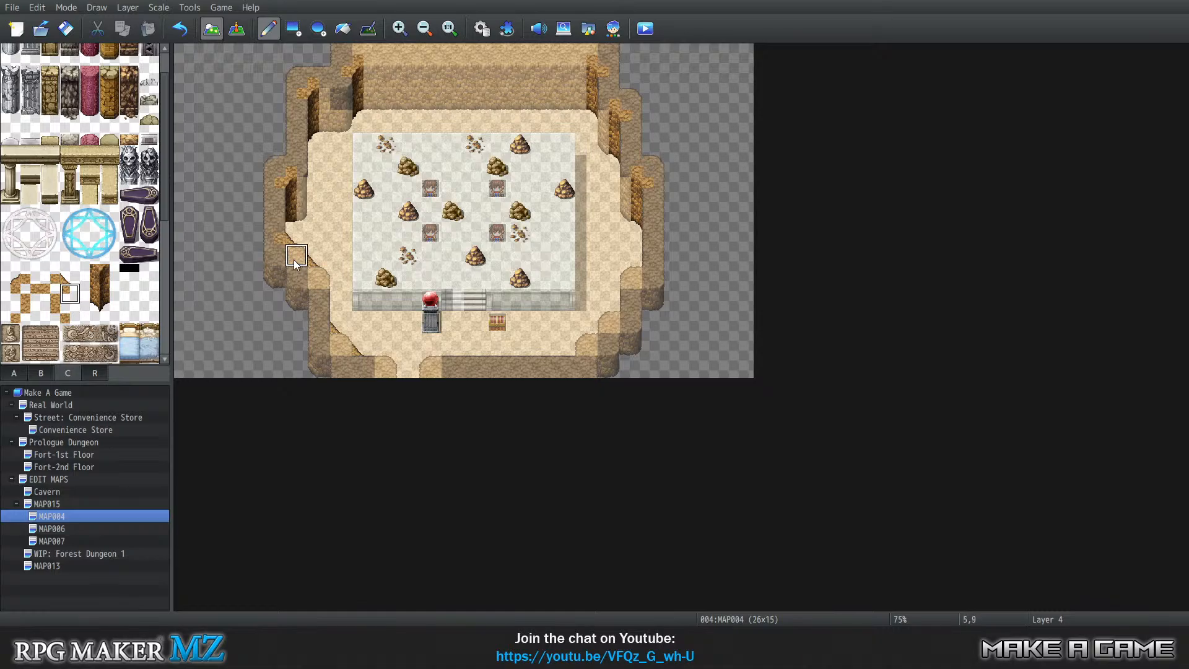
{"action": "left_click", "coordinate": [50, 293]}
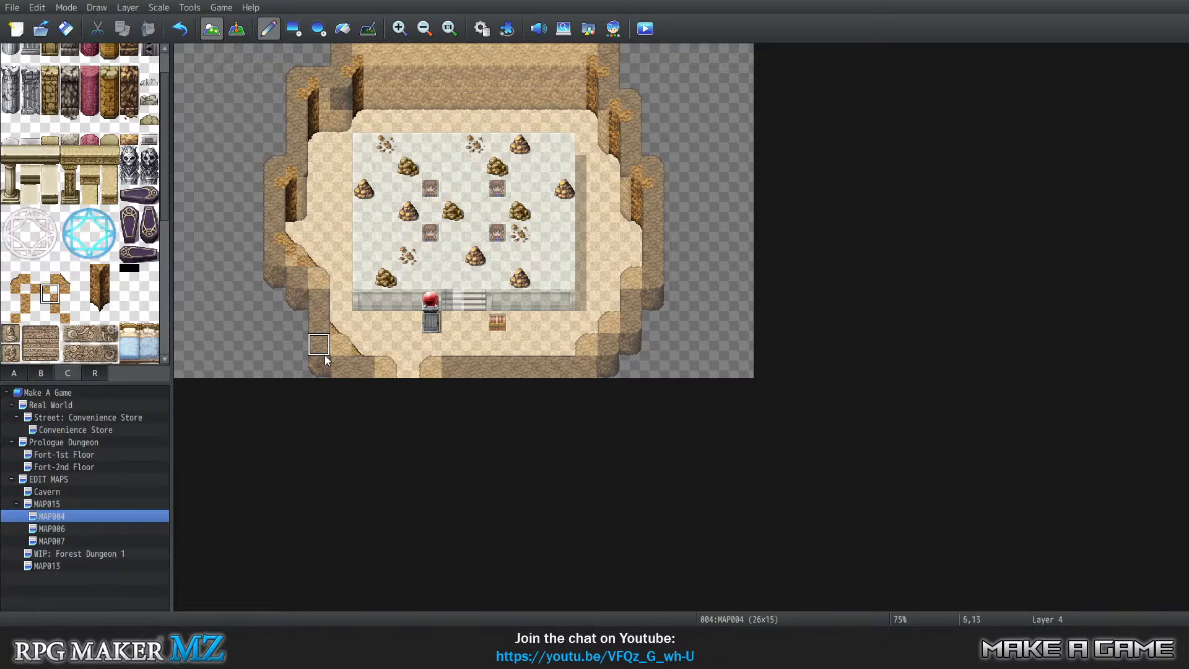
{"action": "left_click", "coordinate": [50, 273]}
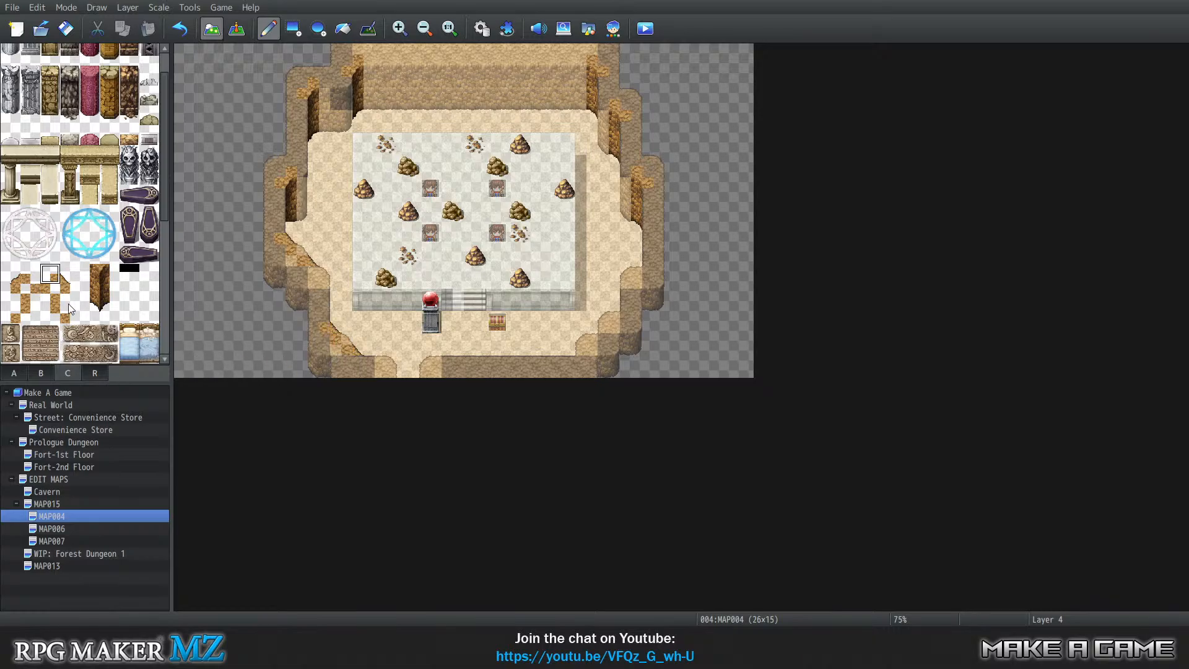
{"action": "left_click", "coordinate": [68, 299]}
{"action": "left_click", "coordinate": [67, 275]}
Smooth the stepped southeast wall corners with the mirrored diagonal dirt edge pieces.
{"action": "left_click", "coordinate": [11, 279]}
{"action": "left_click", "coordinate": [586, 319]}
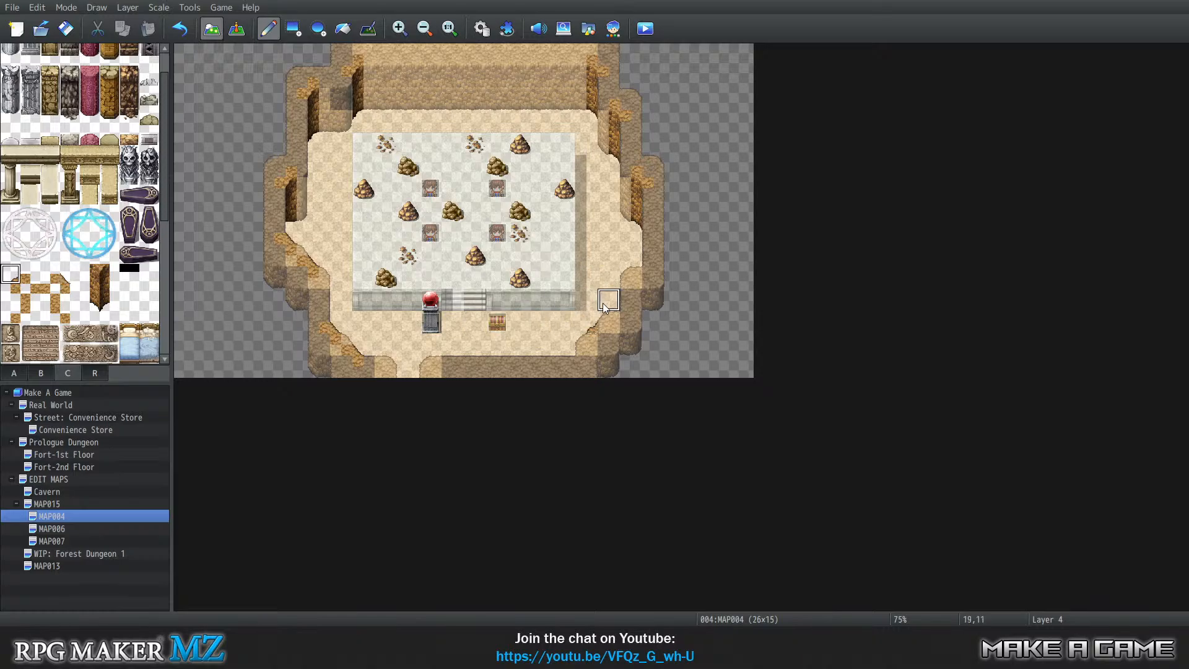
{"action": "left_click", "coordinate": [605, 302]}
{"action": "left_click", "coordinate": [629, 256]}
{"action": "left_click", "coordinate": [8, 295]}
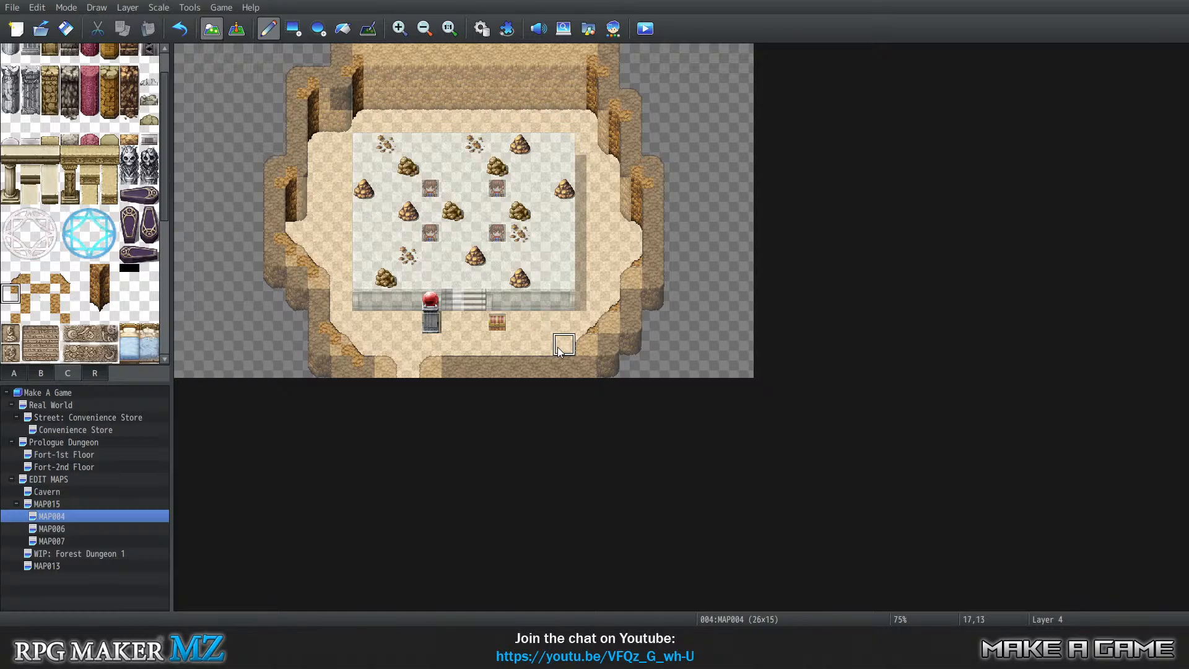
{"action": "left_click", "coordinate": [587, 344]}
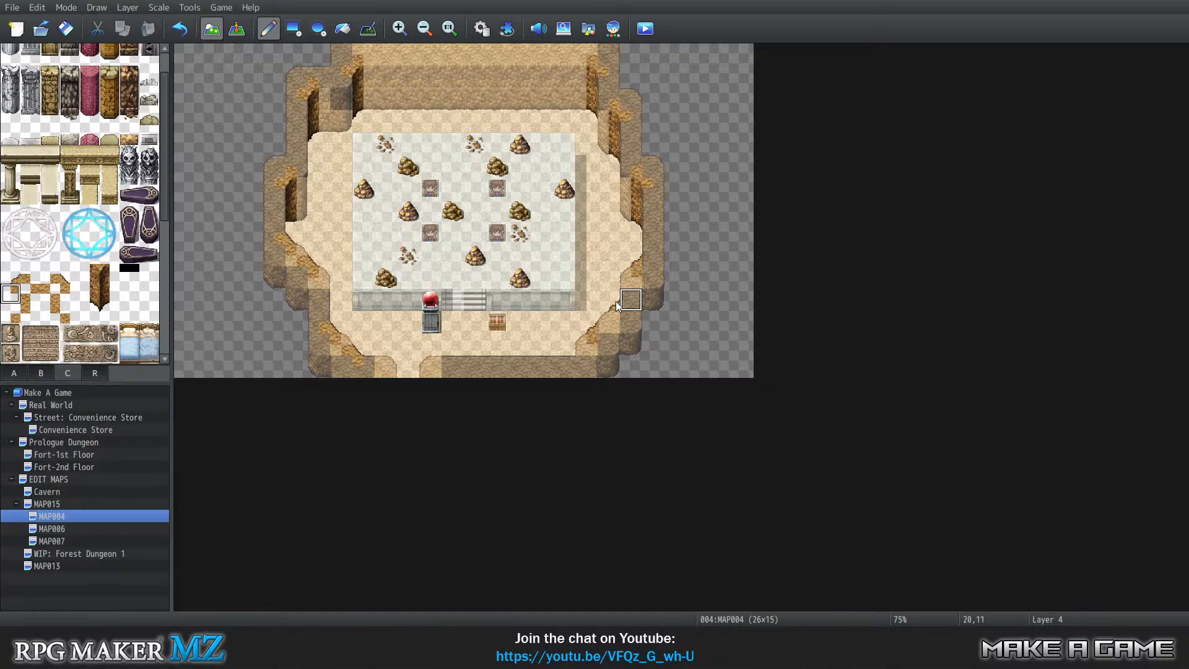
{"action": "left_click", "coordinate": [31, 274]}
{"action": "left_click", "coordinate": [653, 255]}
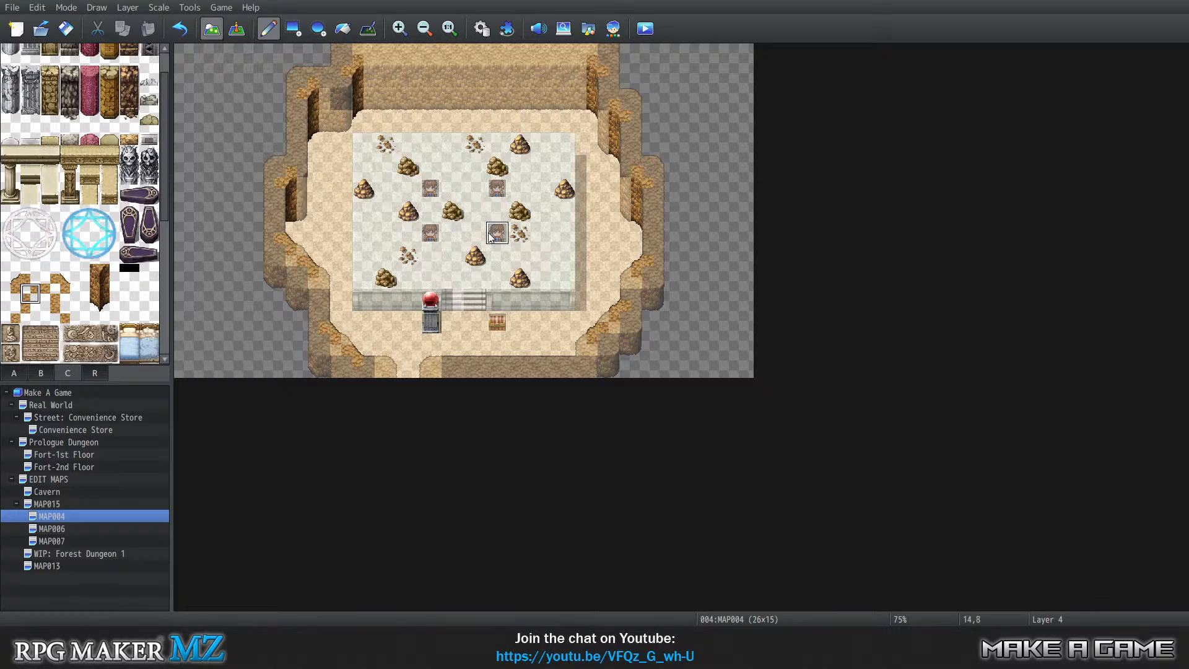
Try a three-tile-wide wall top sample on layer 3 outside the room's northwest side, and remove it.
{"action": "key", "text": "0"}
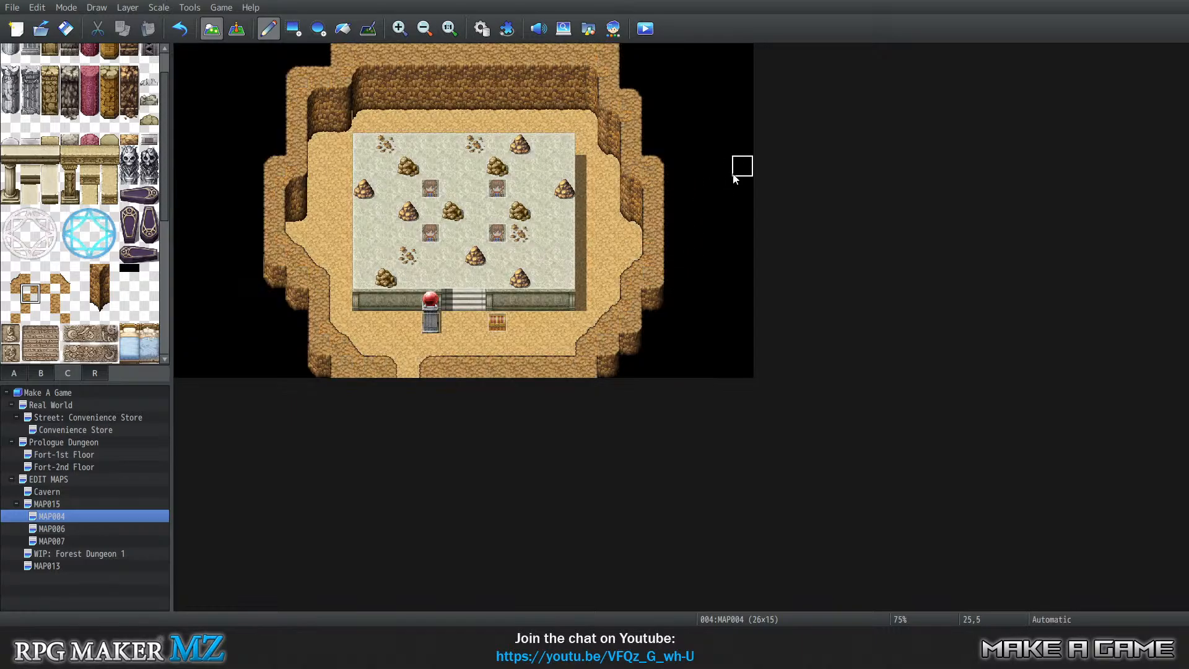
{"action": "key", "text": "1"}
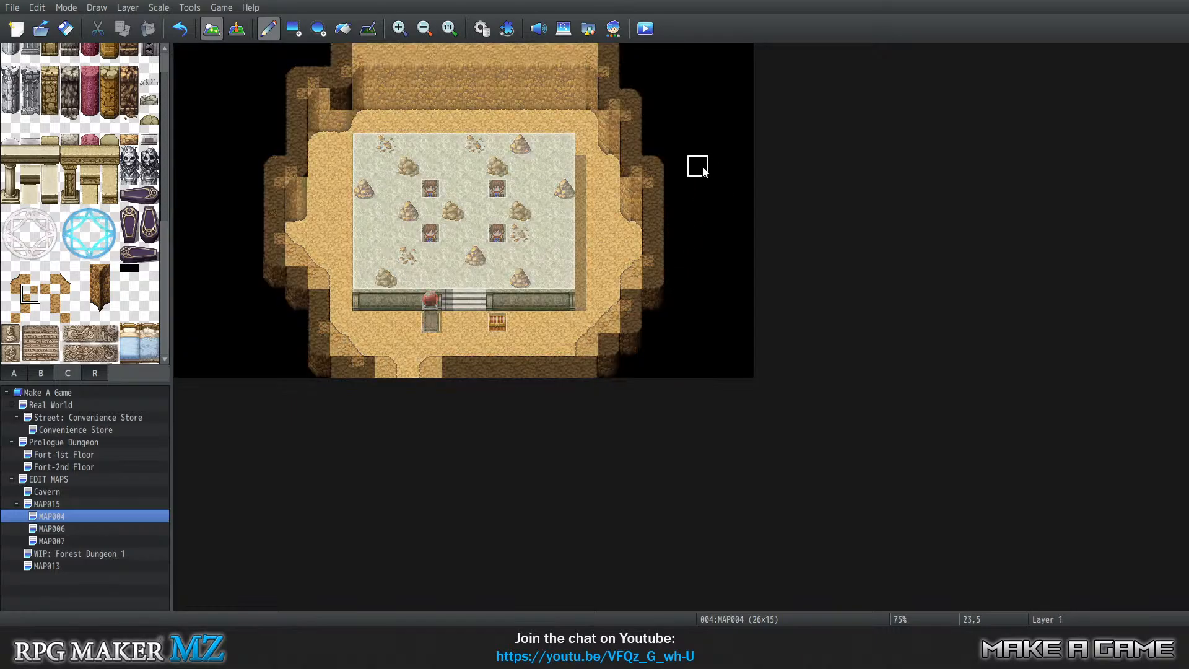
{"action": "key", "text": "2"}
{"action": "key", "text": "3"}
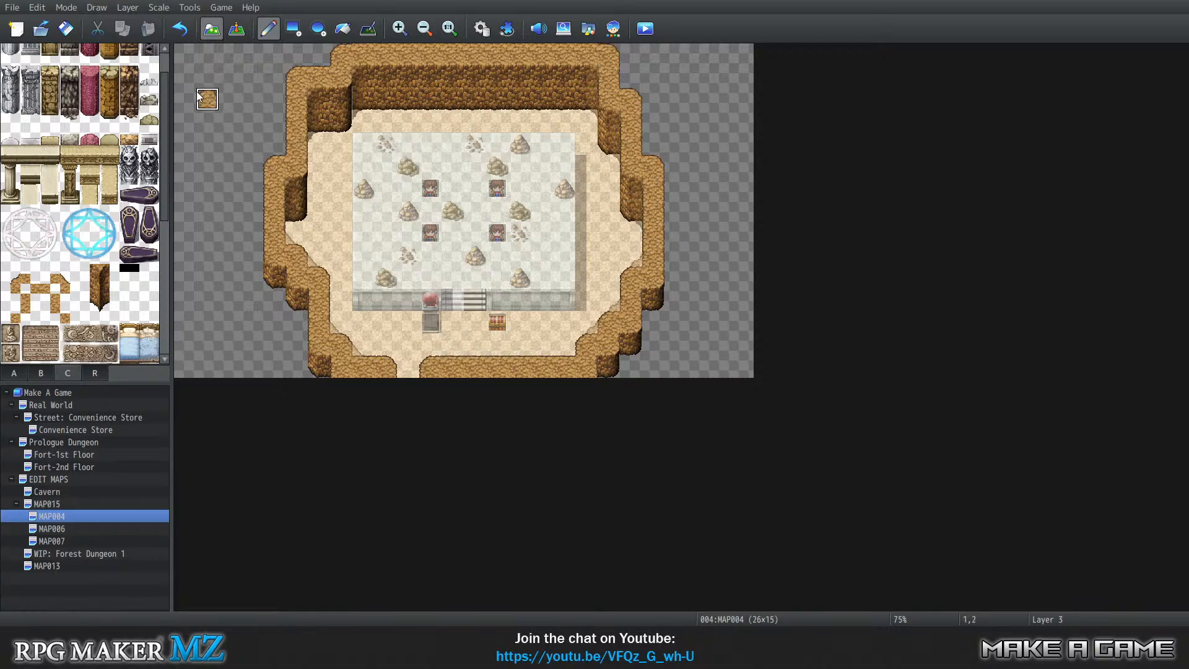
{"action": "left_click", "coordinate": [225, 103]}
{"action": "left_click", "coordinate": [246, 99]}
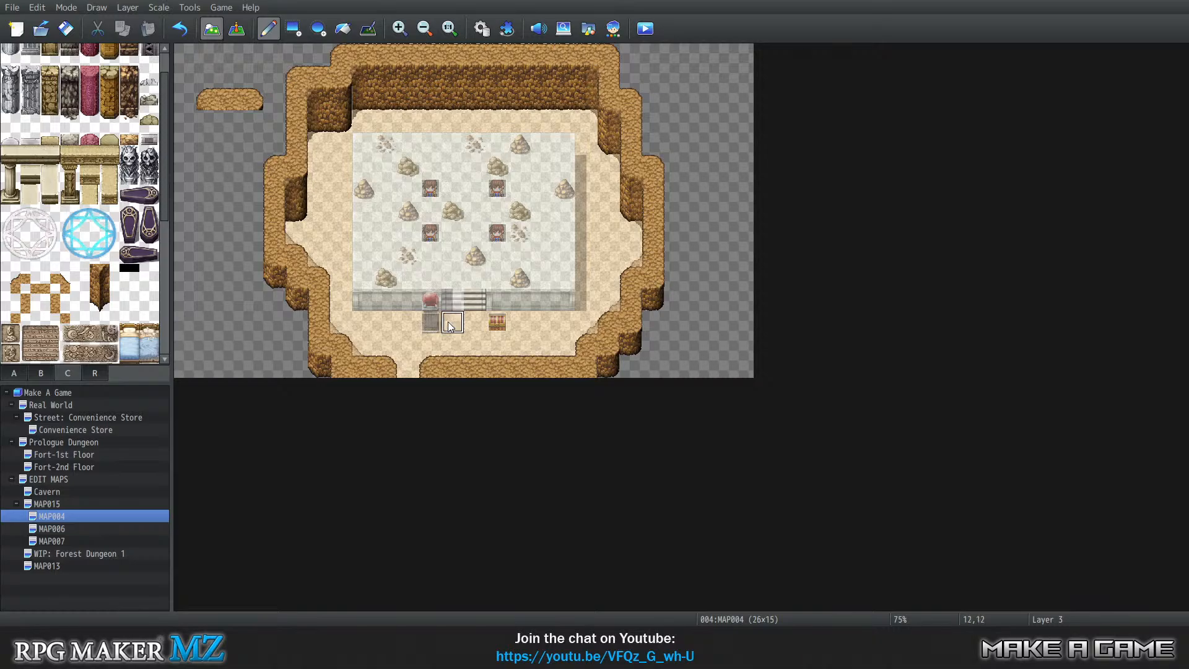
{"action": "left_click_drag", "start_coordinate": [208, 99], "coordinate": [250, 100]}
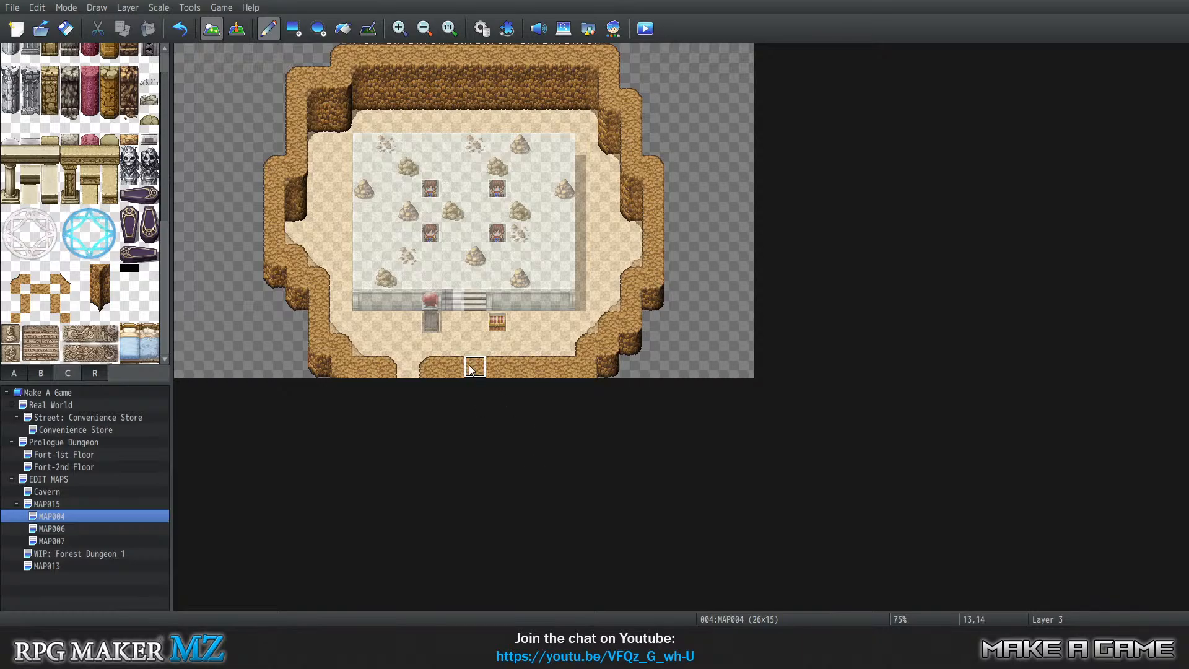
{"action": "left_click", "coordinate": [608, 346]}
{"action": "left_click", "coordinate": [563, 367]}
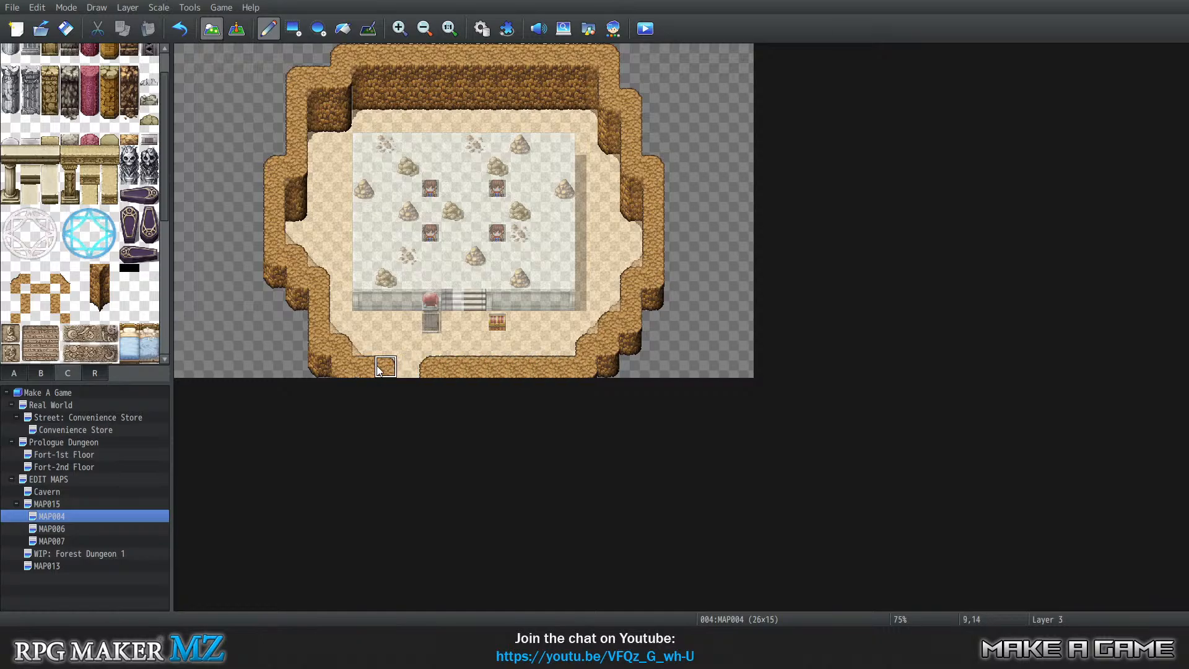
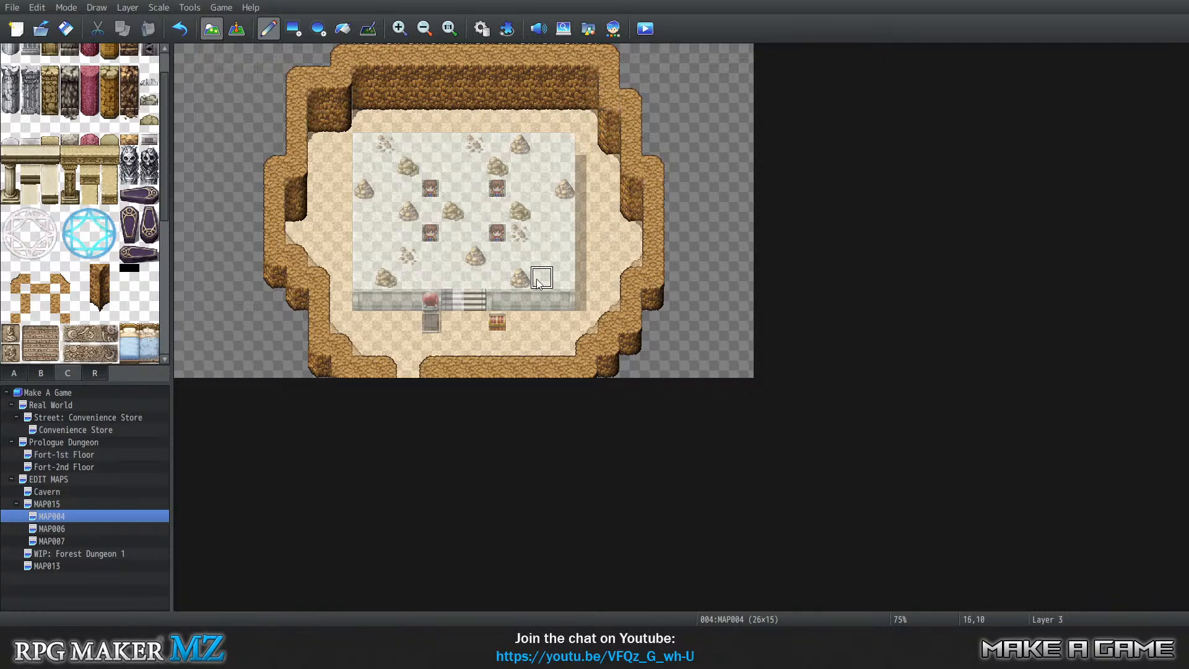
Place the half-black tile on layer 2 behind the foot of the wall in the room's northwest recess.
{"action": "key", "text": "4"}
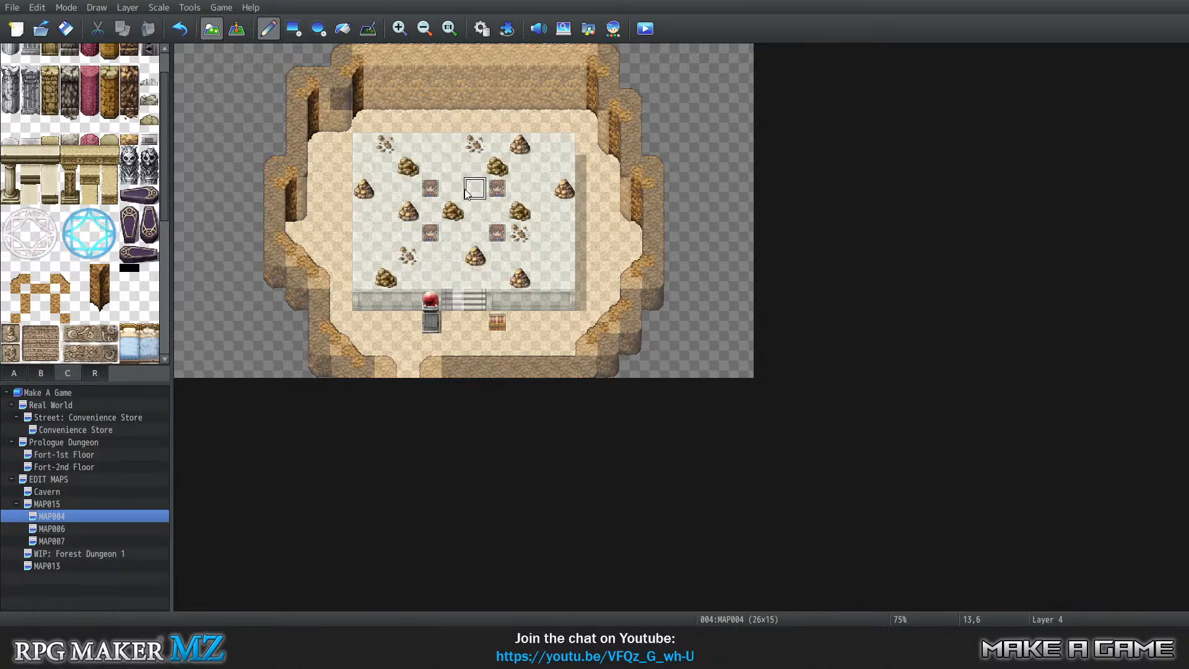
{"action": "key", "text": "0"}
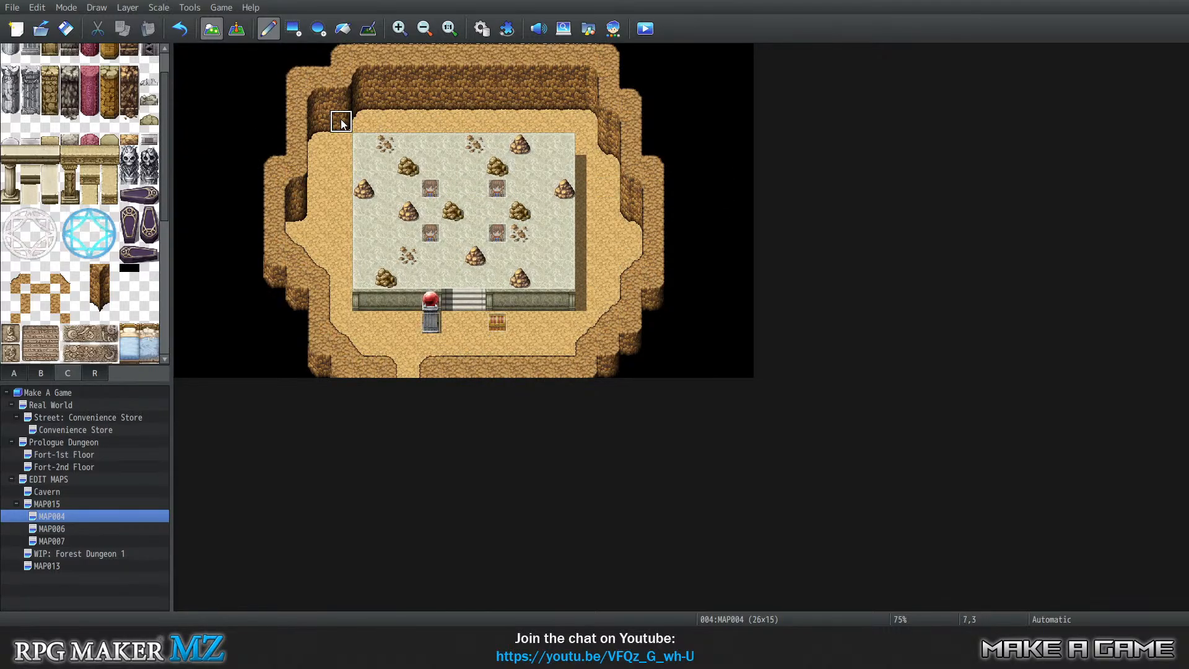
{"action": "key", "text": "1"}
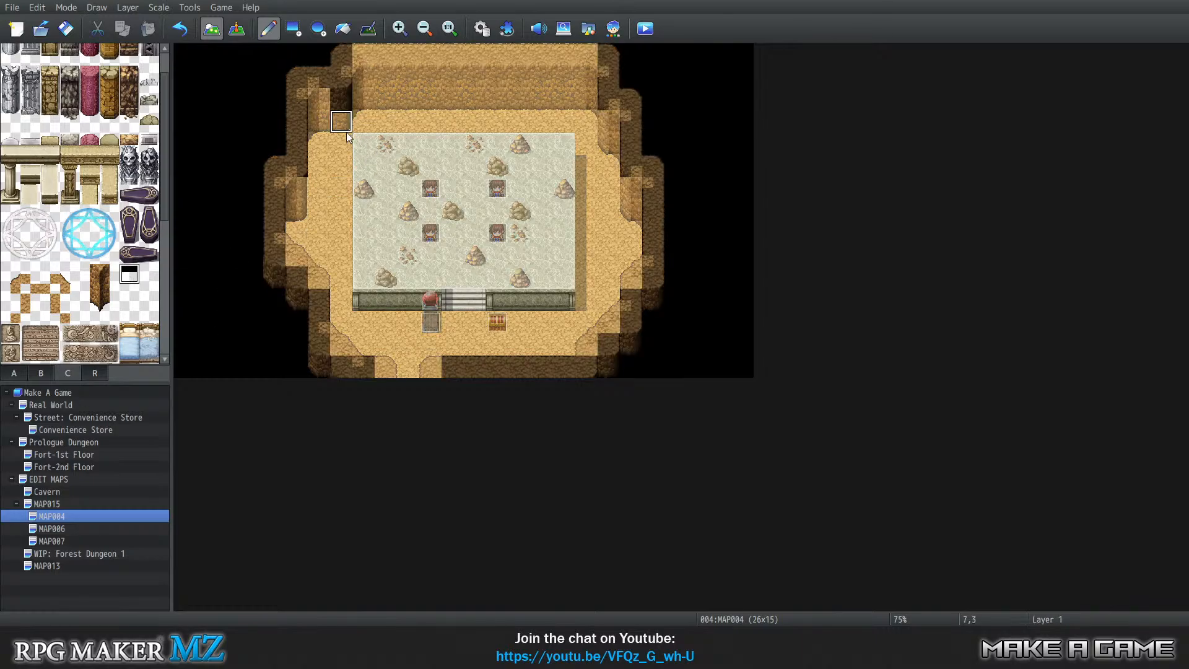
{"action": "left_click", "coordinate": [344, 128]}
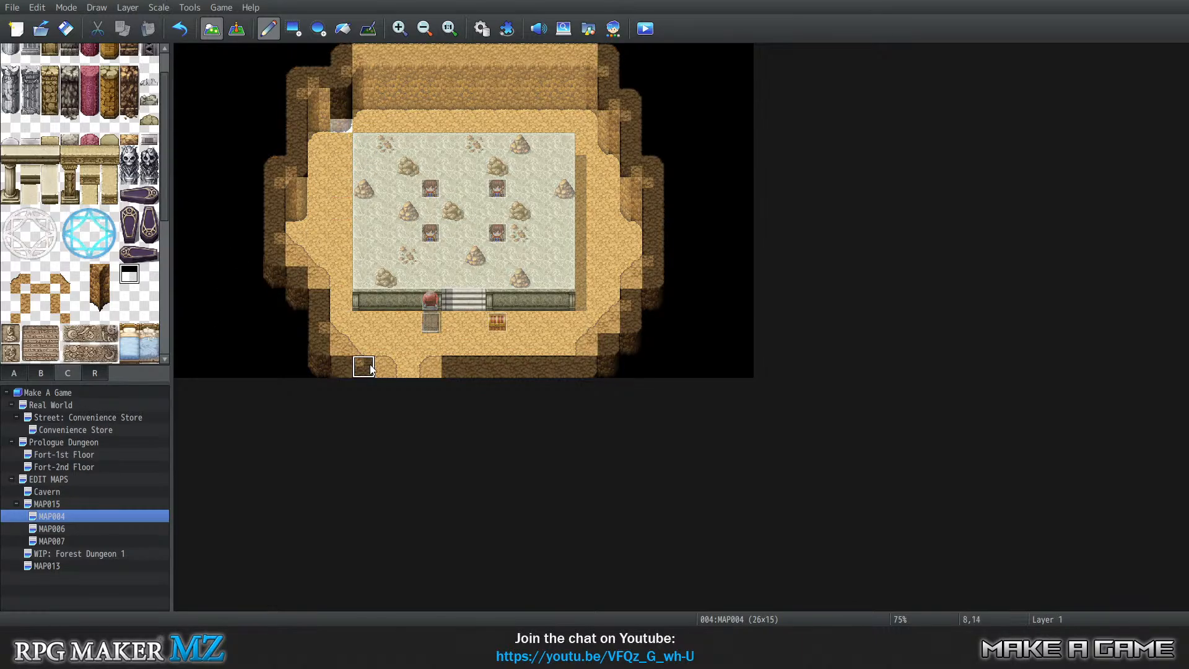
{"action": "key", "text": "2"}
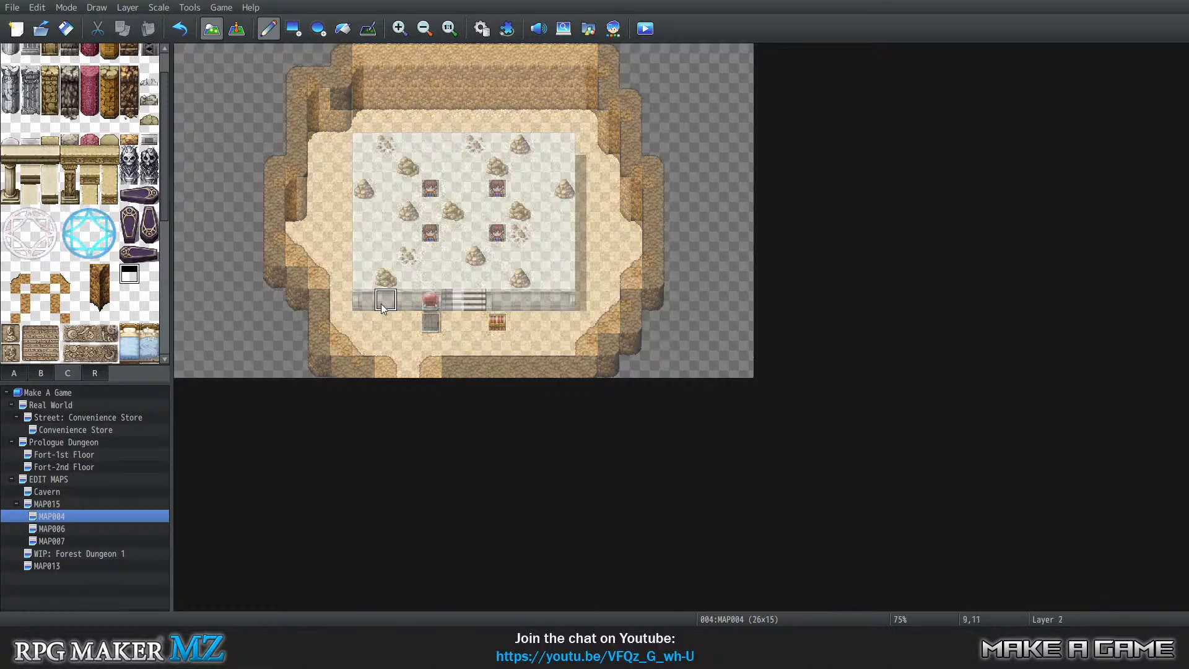
{"action": "left_click", "coordinate": [340, 126]}
{"action": "left_click", "coordinate": [299, 241]}
{"action": "left_click", "coordinate": [104, 310]}
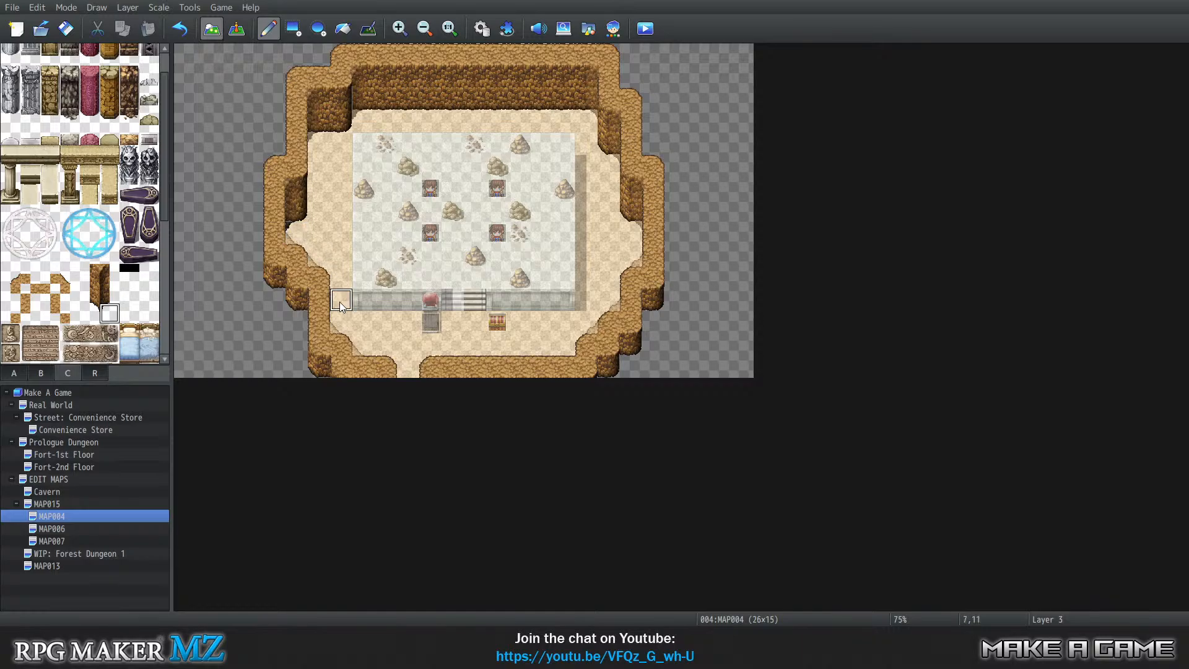
Examine MAP004's tiles on layers 1 to 4 and in the combined automatic layer view.
{"action": "key", "text": "4"}
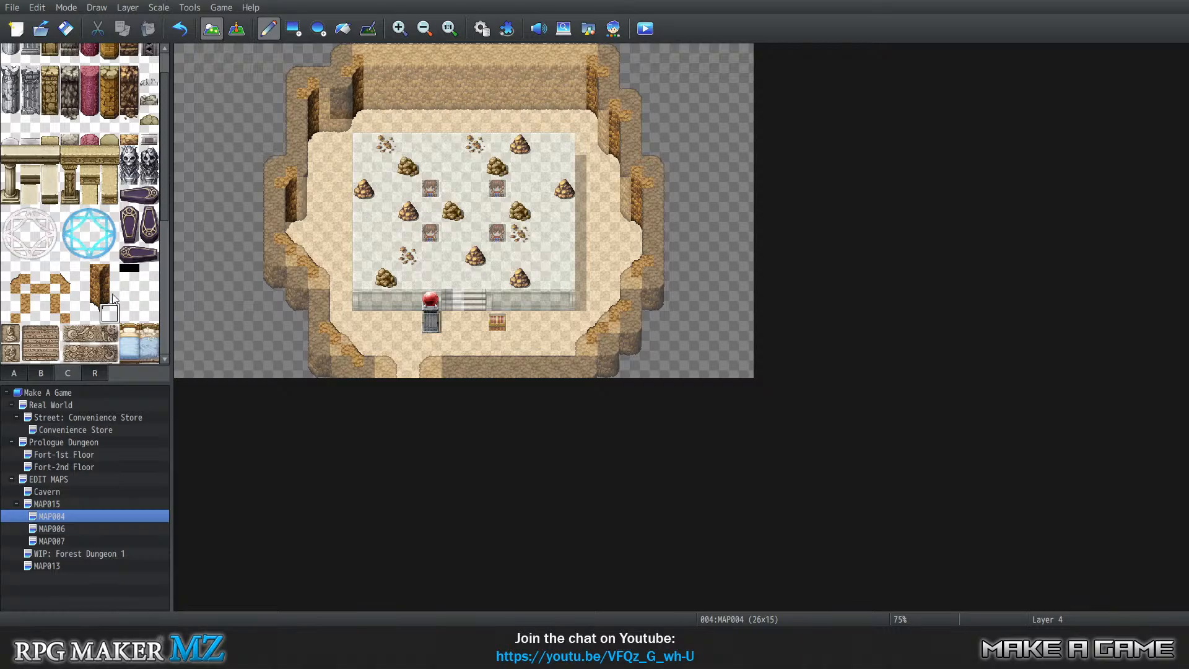
{"action": "left_click", "coordinate": [134, 274]}
{"action": "key", "text": "0"}
{"action": "key", "text": "1"}
{"action": "key", "text": "2"}
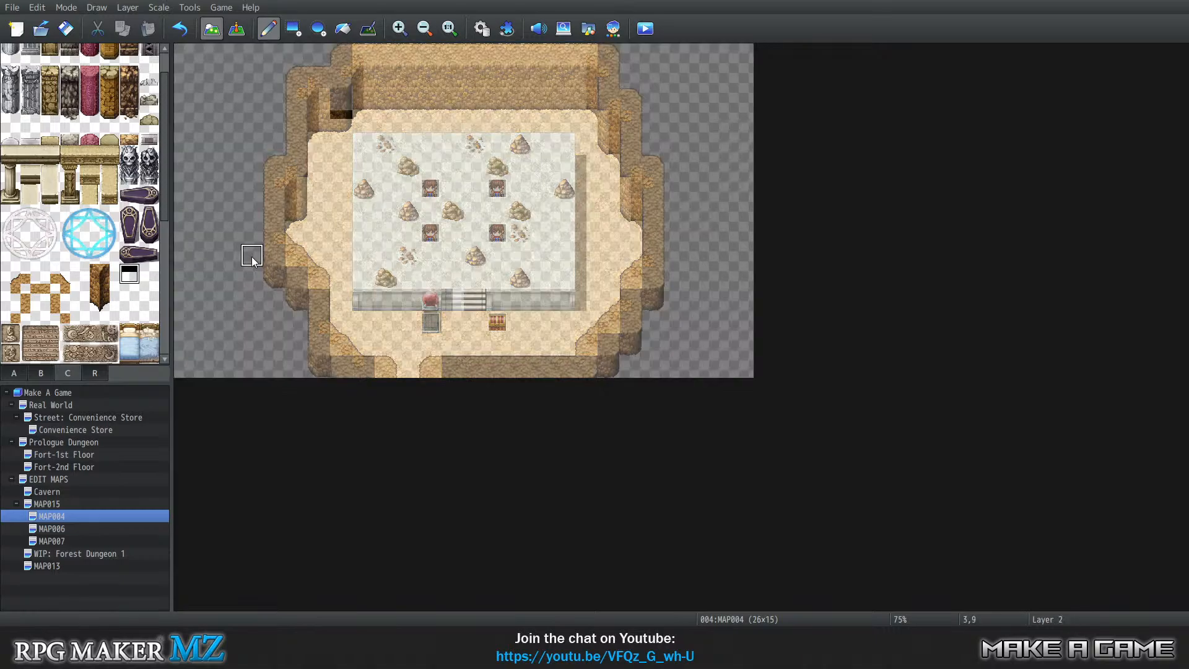
{"action": "key", "text": "3"}
{"action": "key", "text": "4"}
{"action": "key", "text": "0"}
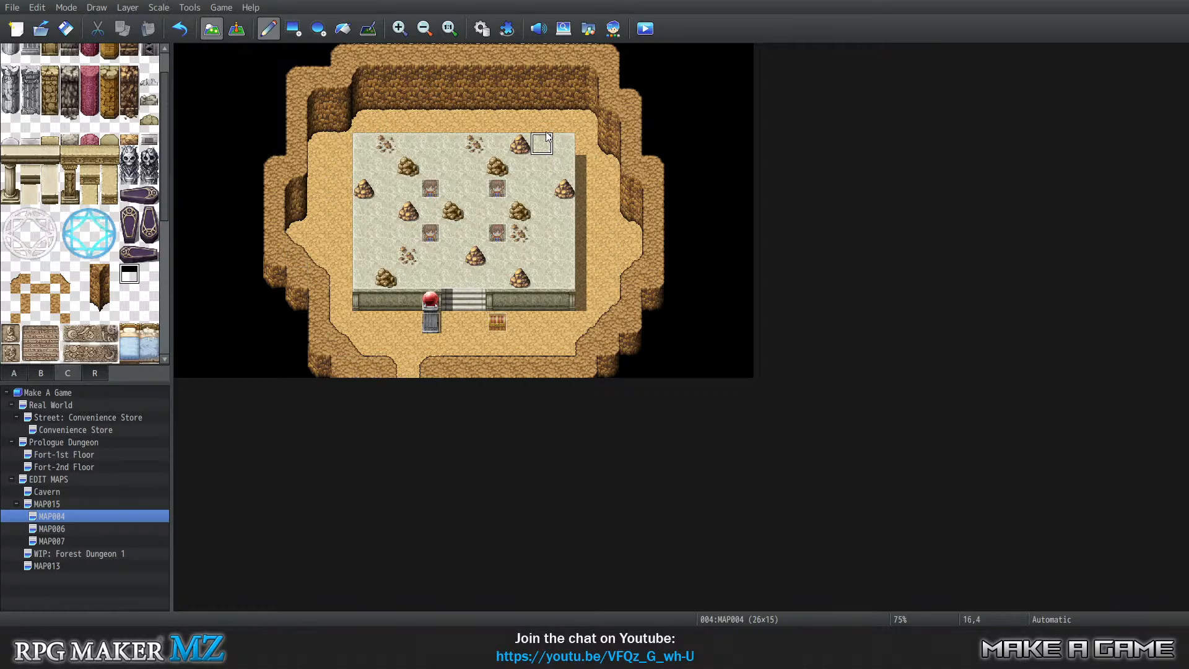
{"action": "right_click", "coordinate": [270, 61]}
{"action": "key", "text": "1"}
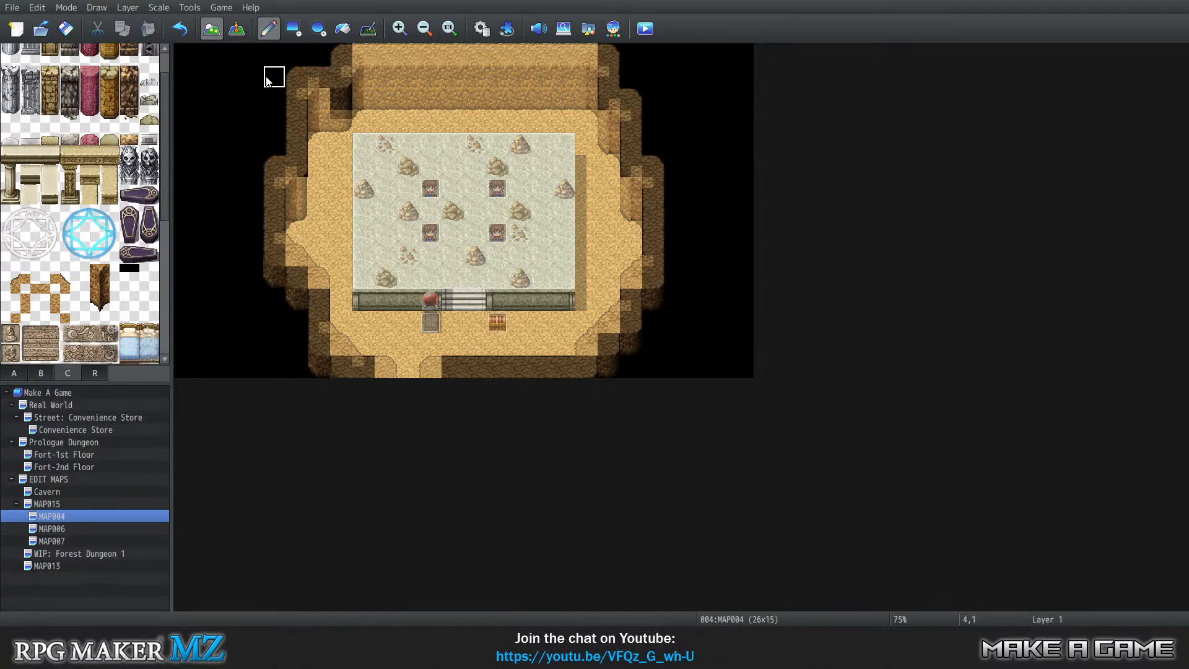
{"action": "key", "text": "2"}
{"action": "key", "text": "3"}
{"action": "key", "text": "4"}
{"action": "key", "text": "1"}
{"action": "key", "text": "2"}
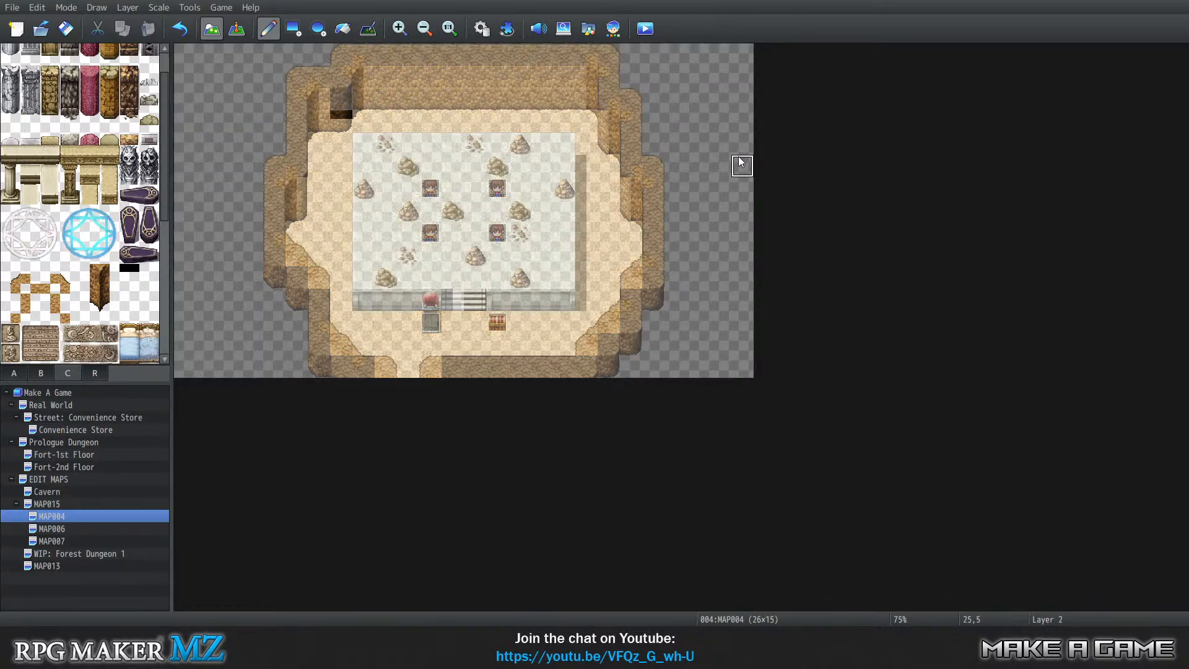
{"action": "key", "text": "5"}
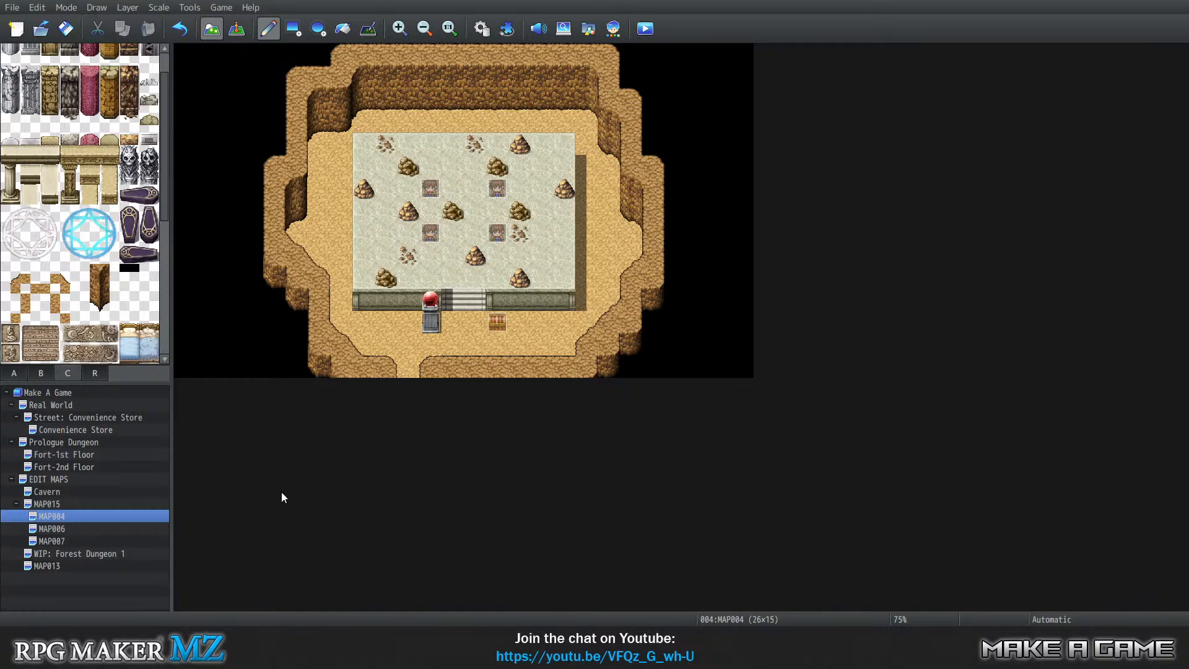
Clear the leftover wall samples outside MAP006's east side and correct the layer 1 ground along its east wall.
{"action": "left_click", "coordinate": [52, 528]}
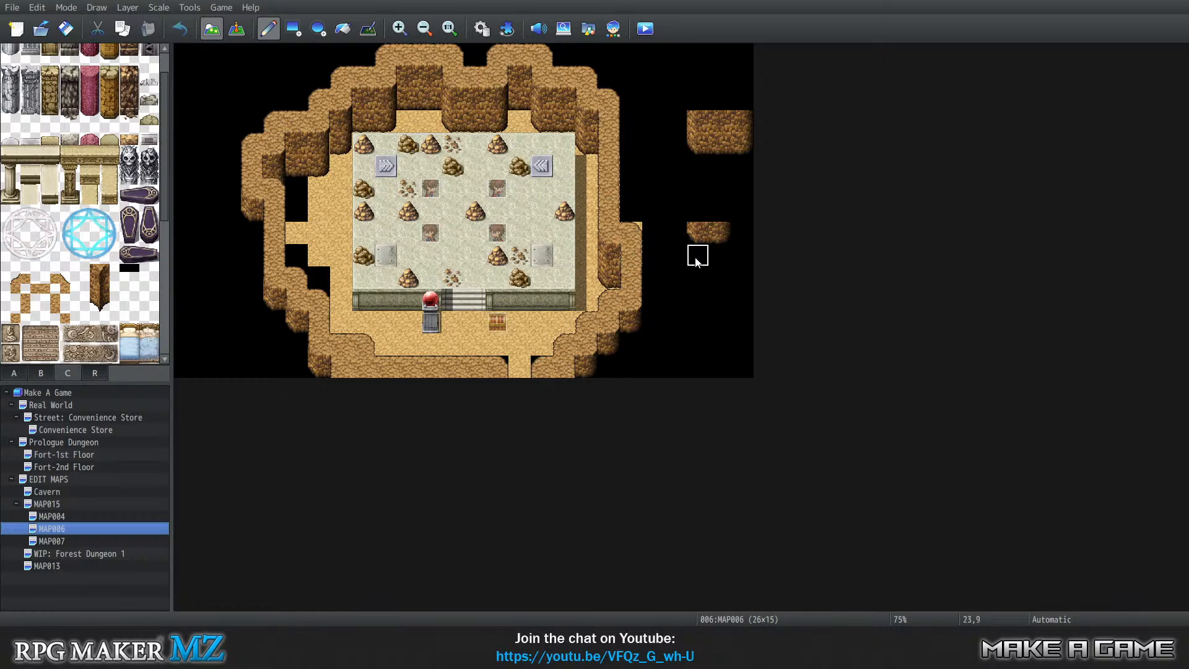
{"action": "mouse_move", "coordinate": [701, 220]}
{"action": "left_mouse_down"}
{"action": "mouse_move", "coordinate": [721, 260]}
{"action": "mouse_move", "coordinate": [700, 125]}
{"action": "mouse_move", "coordinate": [722, 149]}
{"action": "mouse_move", "coordinate": [649, 247]}
{"action": "left_mouse_up"}
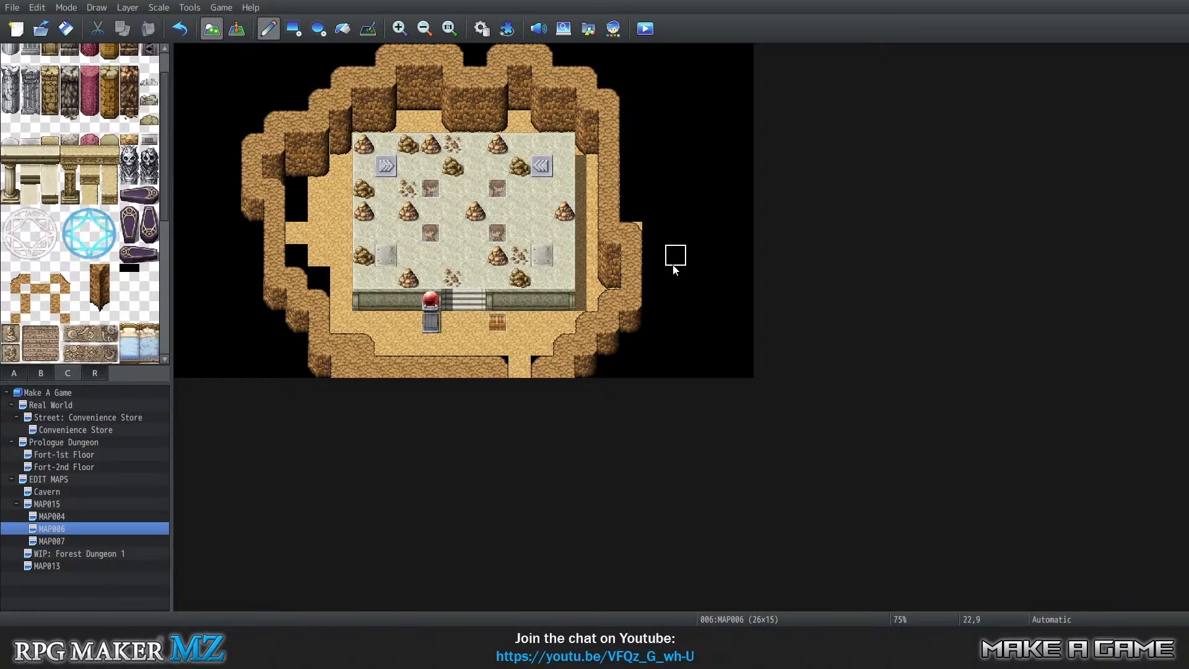
{"action": "key", "text": "1"}
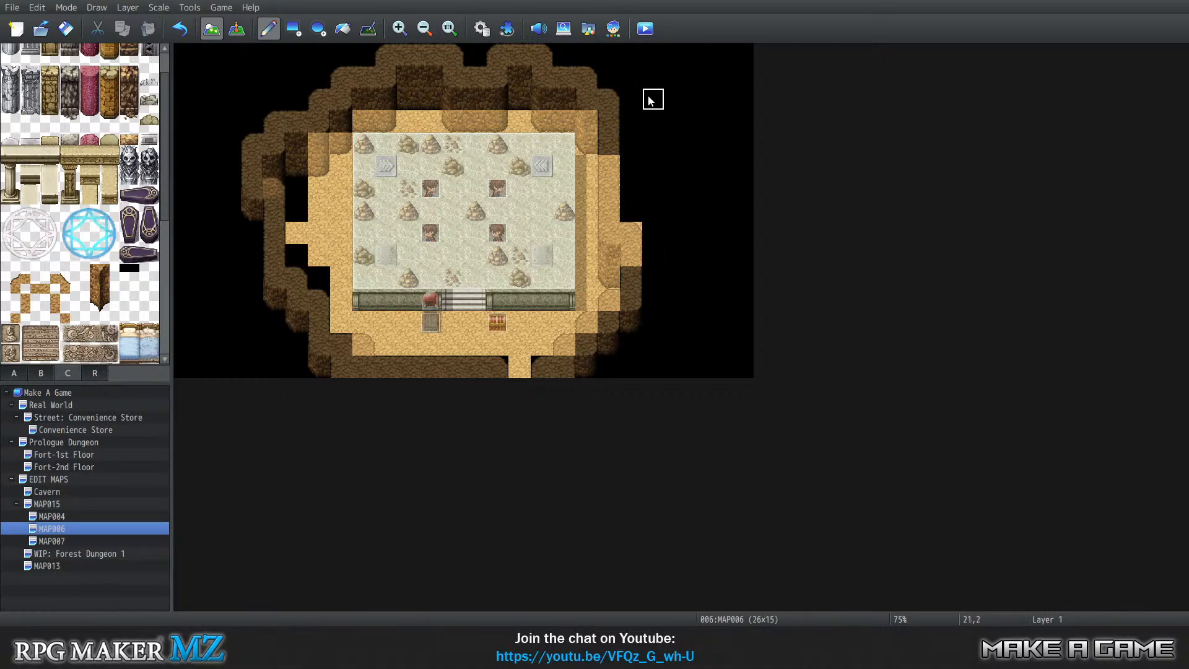
{"action": "mouse_move", "coordinate": [622, 180]}
{"action": "left_mouse_down"}
{"action": "mouse_move", "coordinate": [605, 165]}
{"action": "mouse_move", "coordinate": [625, 228]}
{"action": "mouse_move", "coordinate": [629, 342]}
{"action": "left_mouse_up"}
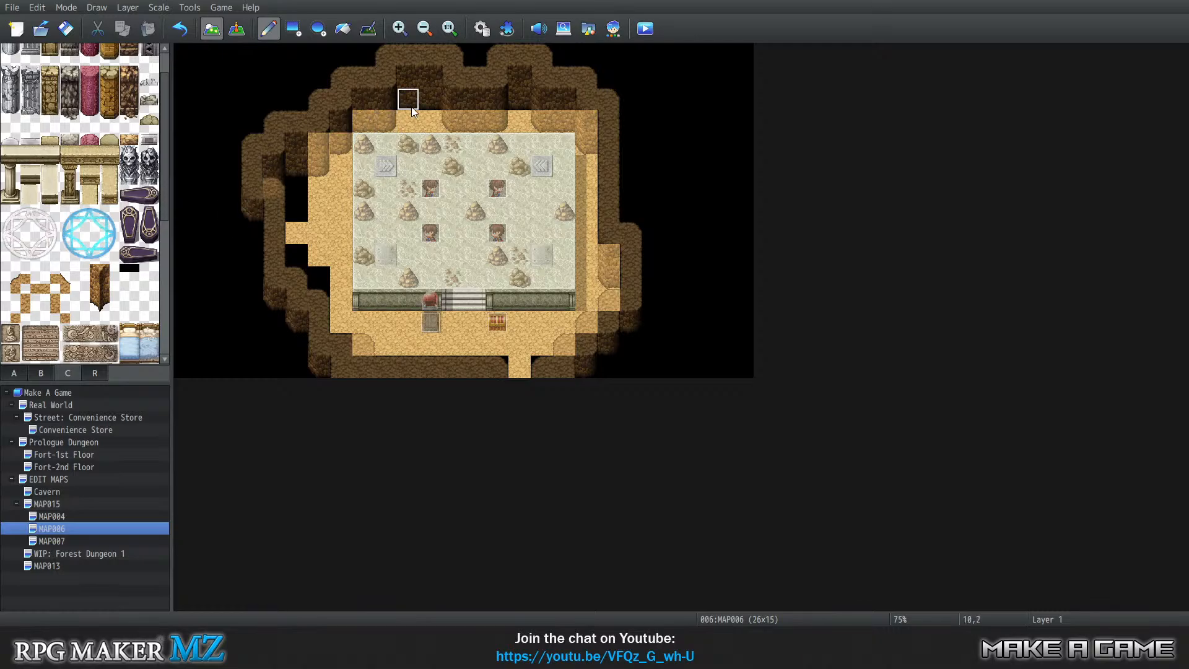
Paint dirt floor on layer 1 under the two north wall recesses and on both sides of the south exit.
{"action": "left_click_drag", "start_coordinate": [407, 97], "coordinate": [431, 99]}
{"action": "left_click", "coordinate": [520, 101]}
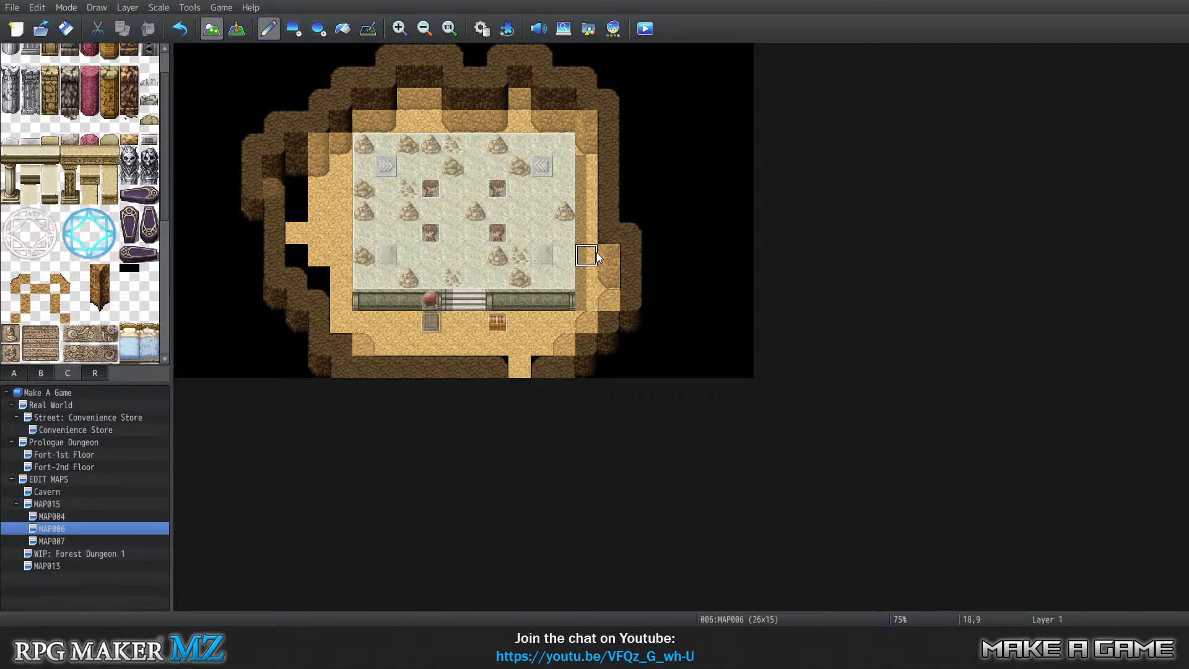
{"action": "left_click", "coordinate": [613, 321]}
{"action": "left_click", "coordinate": [541, 373]}
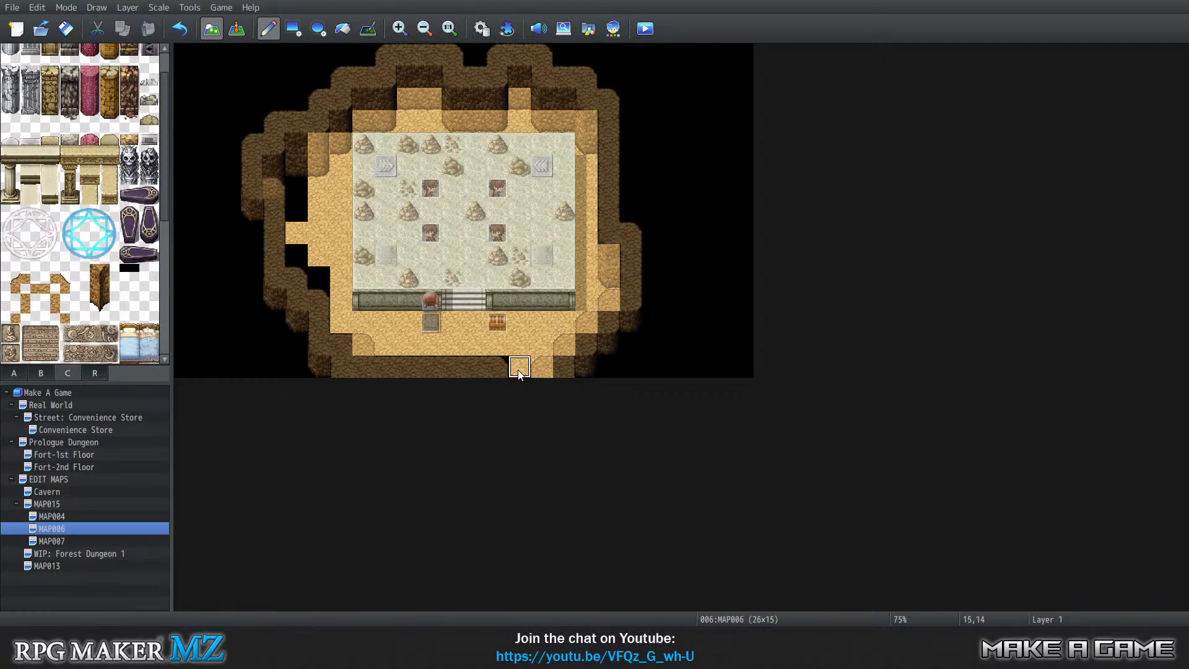
{"action": "left_click", "coordinate": [499, 369]}
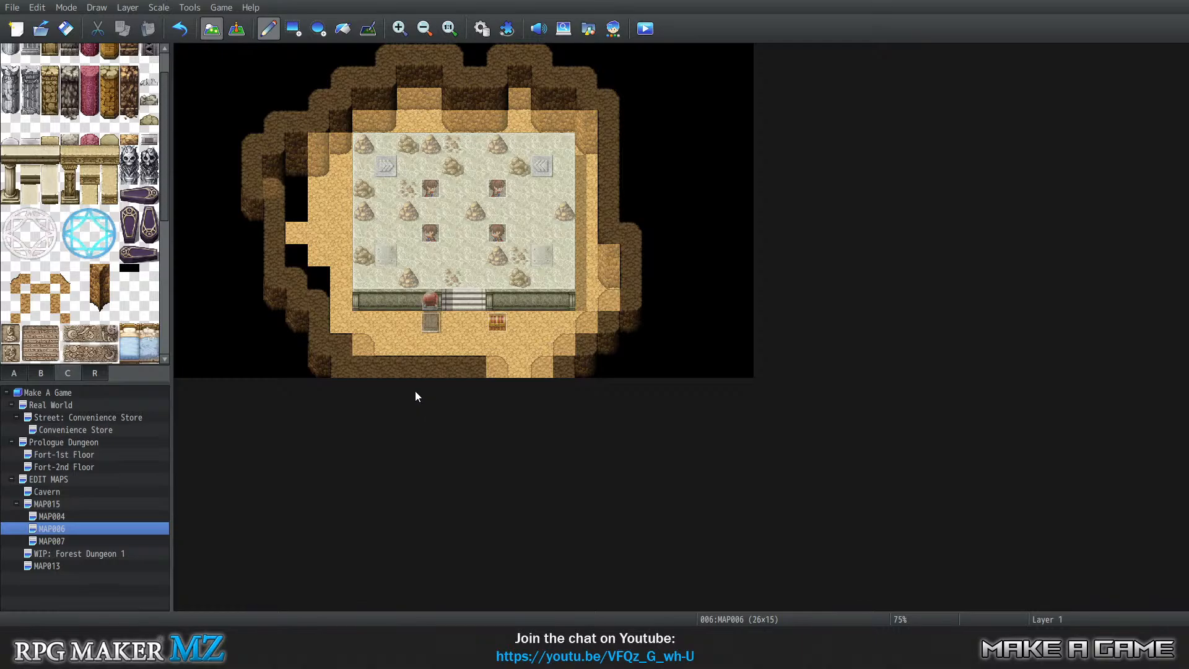
Fill the black gaps along the room's west side and under the northwest wall with dirt floor on layer 1.
{"action": "left_click", "coordinate": [319, 278]}
{"action": "left_click", "coordinate": [297, 277]}
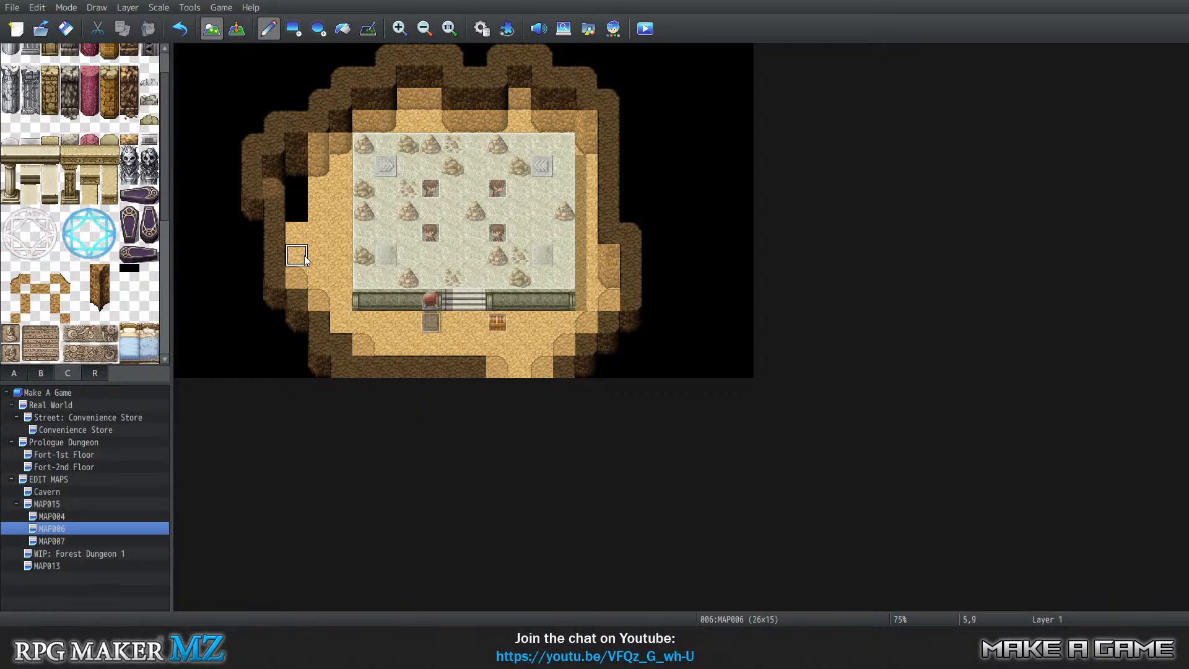
{"action": "left_click", "coordinate": [296, 210]}
{"action": "left_click", "coordinate": [296, 189]}
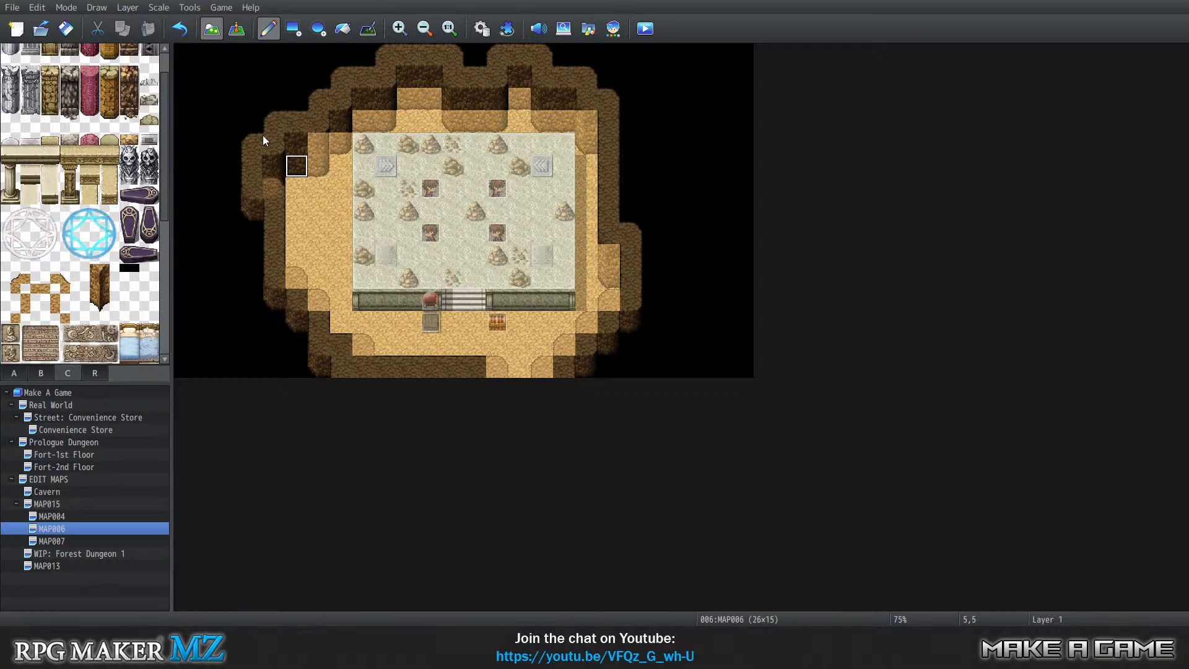
{"action": "left_click", "coordinate": [299, 167]}
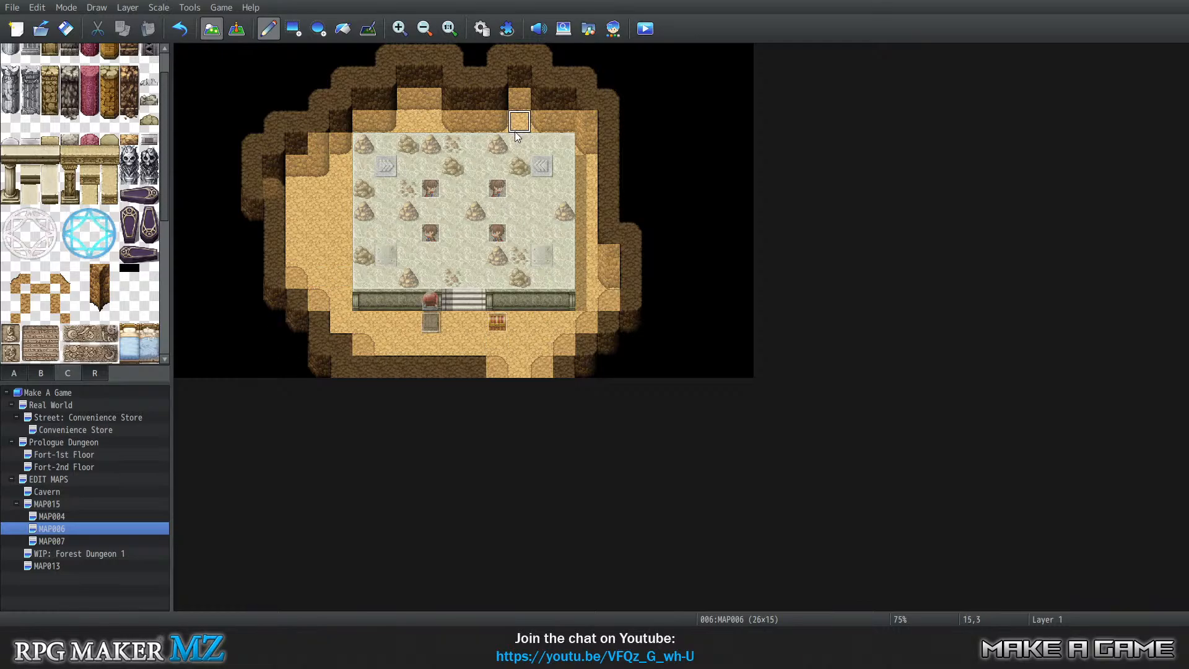
Check MAP006 in event mode and in the upper and automatic layer views.
{"action": "left_click", "coordinate": [242, 32]}
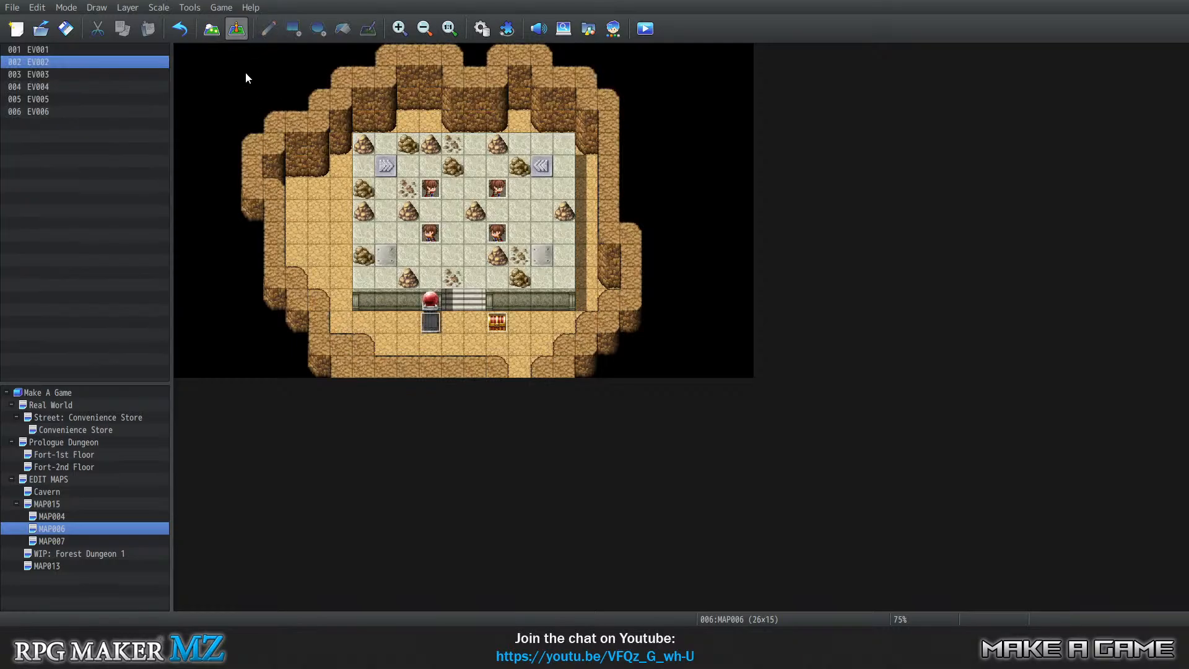
{"action": "left_click", "coordinate": [213, 31]}
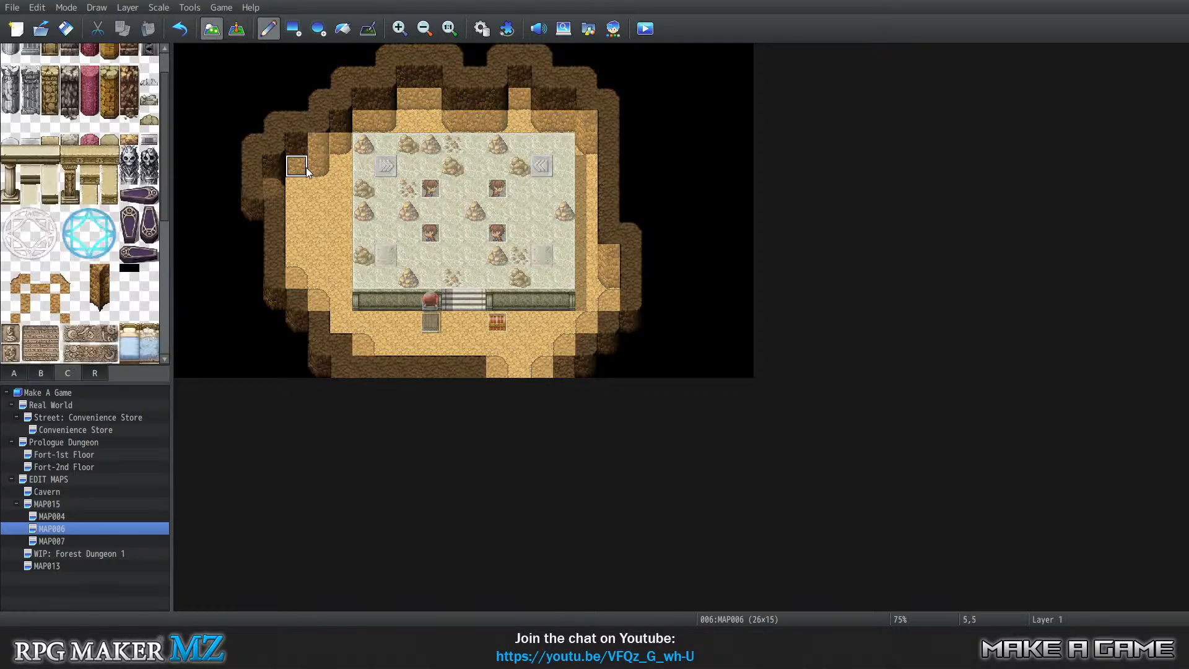
{"action": "key", "text": "3"}
{"action": "key", "text": "4"}
{"action": "key", "text": "0"}
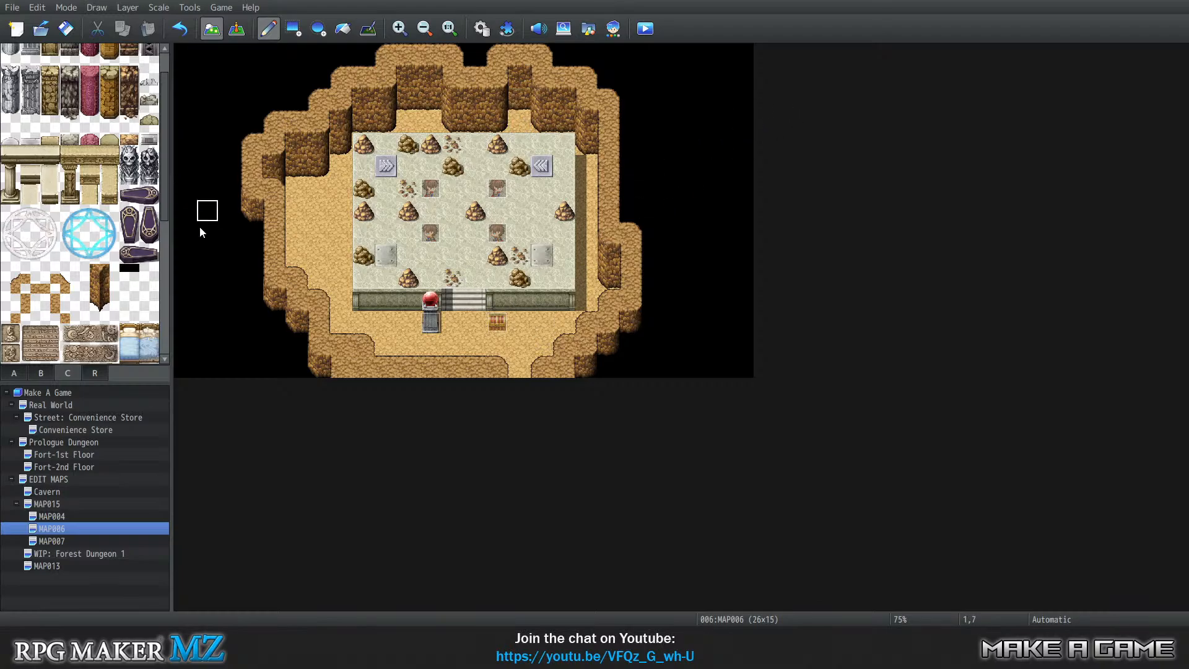
Place the three-tile-high dark wall edge on layer 4 along the east sides of both north wall recesses.
{"action": "left_click_drag", "start_coordinate": [84, 272], "coordinate": [93, 314]}
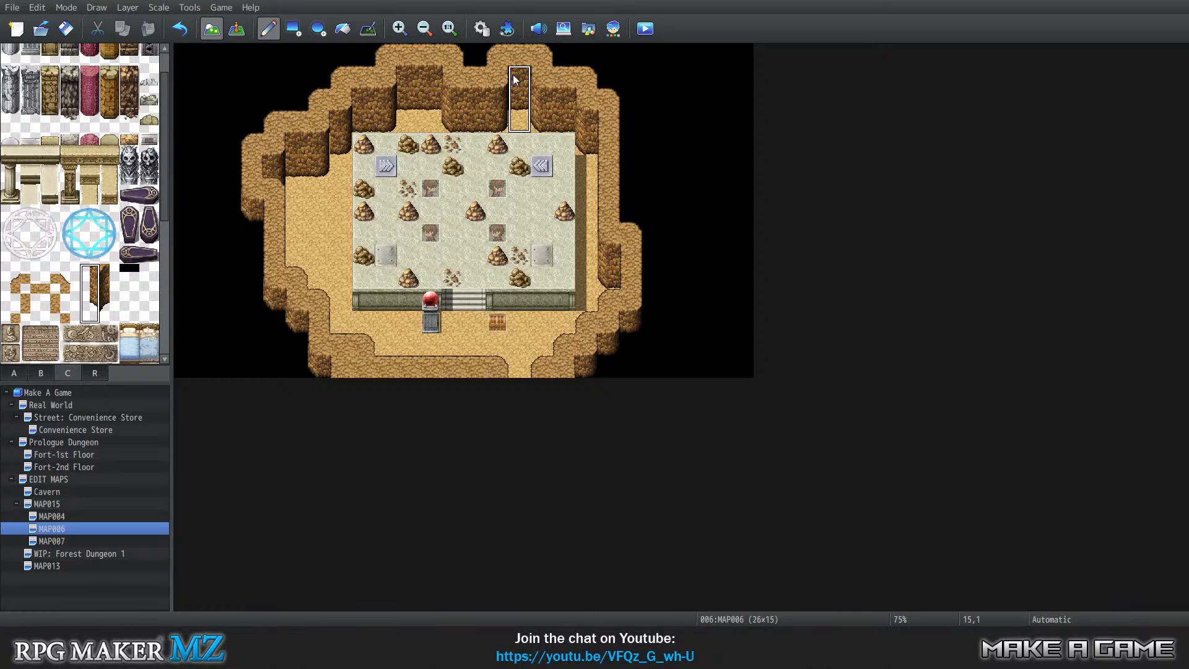
{"action": "key", "text": "1"}
{"action": "key", "text": "2"}
{"action": "key", "text": "3"}
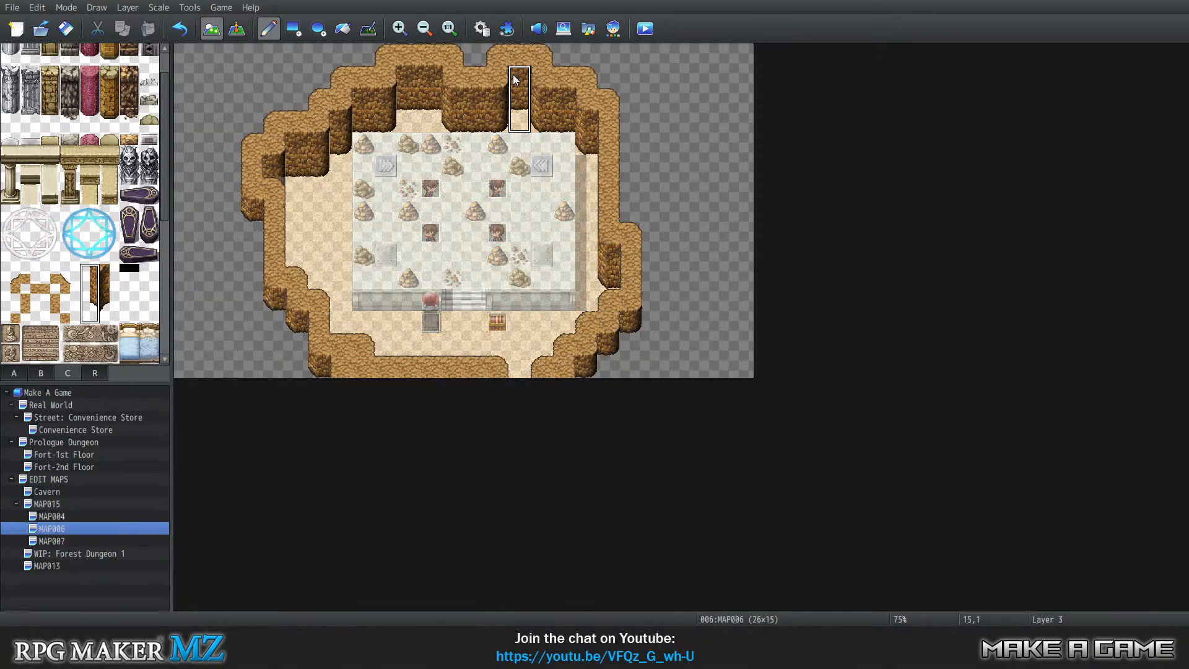
{"action": "key", "text": "4"}
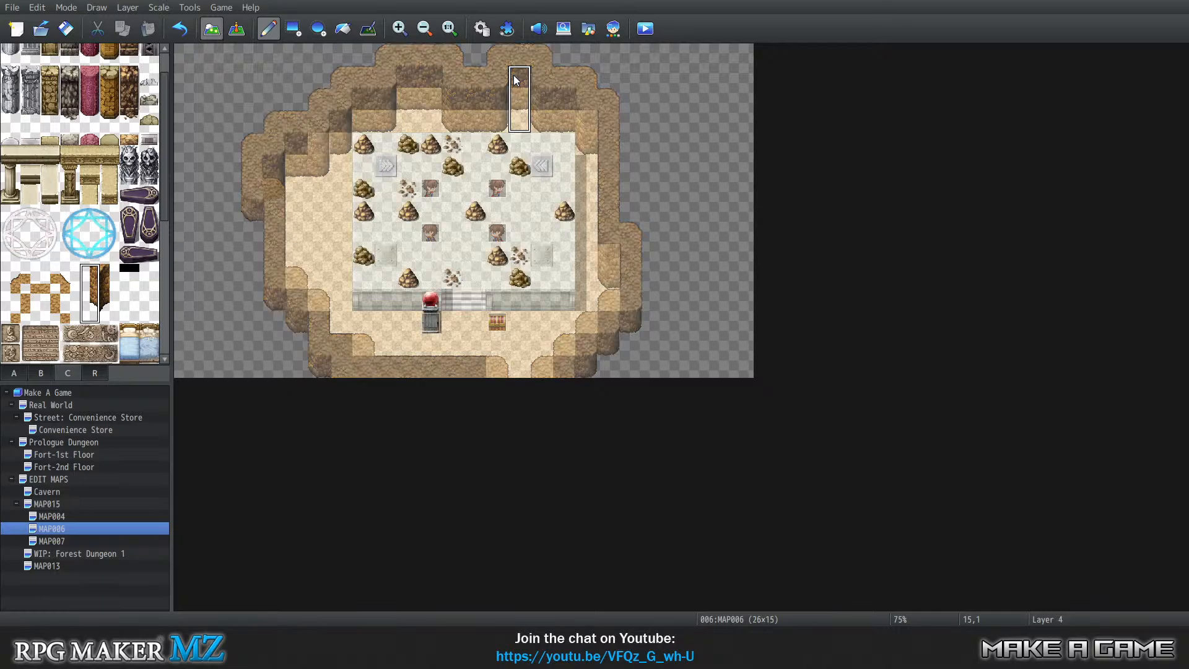
{"action": "left_click", "coordinate": [517, 81]}
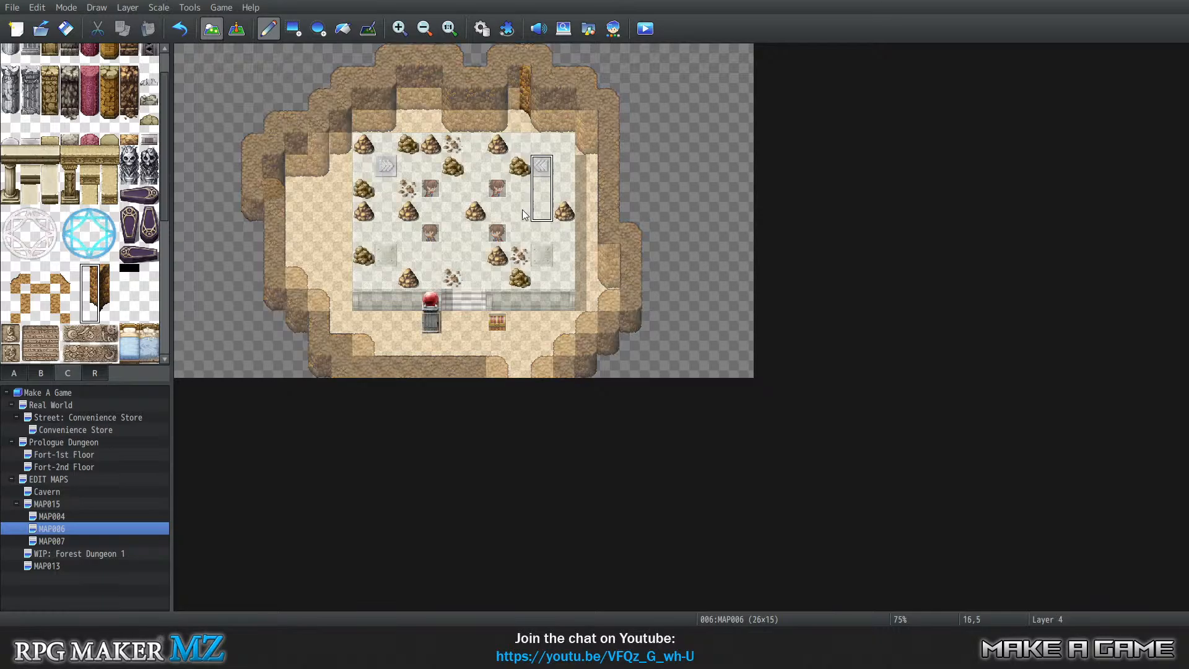
{"action": "left_click", "coordinate": [433, 80]}
Add mirrored wall edges to the west side of the wider north recess and the three stepped northwest walls, using one tile for the westernmost.
{"action": "left_click_drag", "start_coordinate": [108, 274], "coordinate": [111, 313]}
{"action": "left_click", "coordinate": [407, 77]}
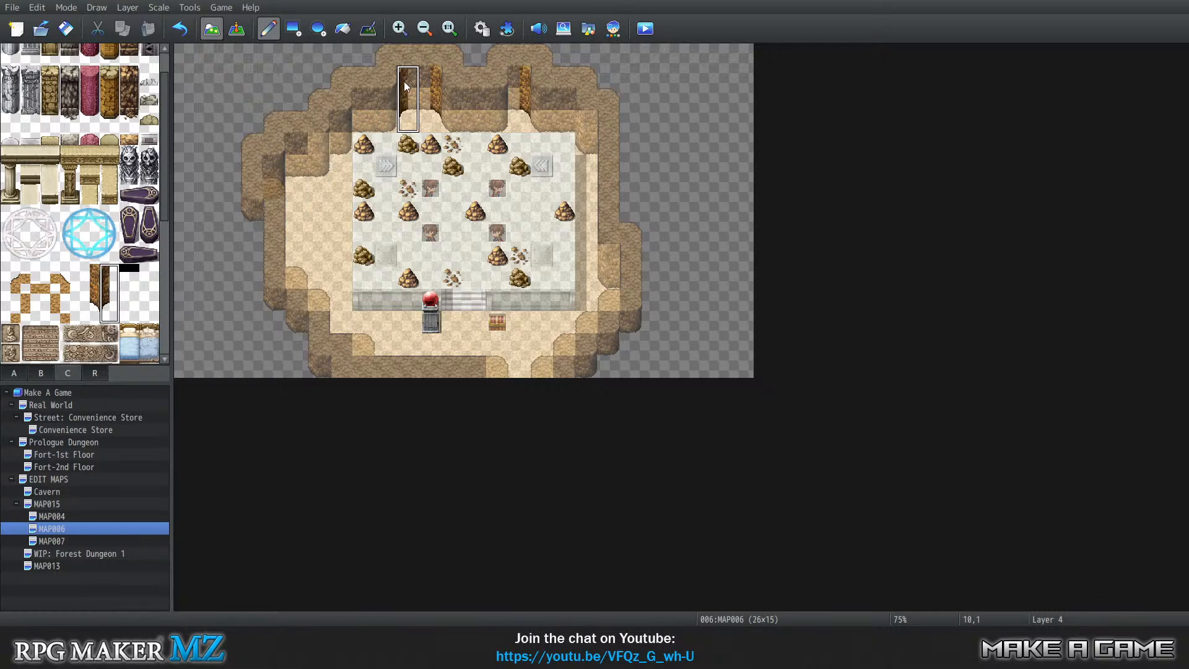
{"action": "left_click", "coordinate": [340, 125]}
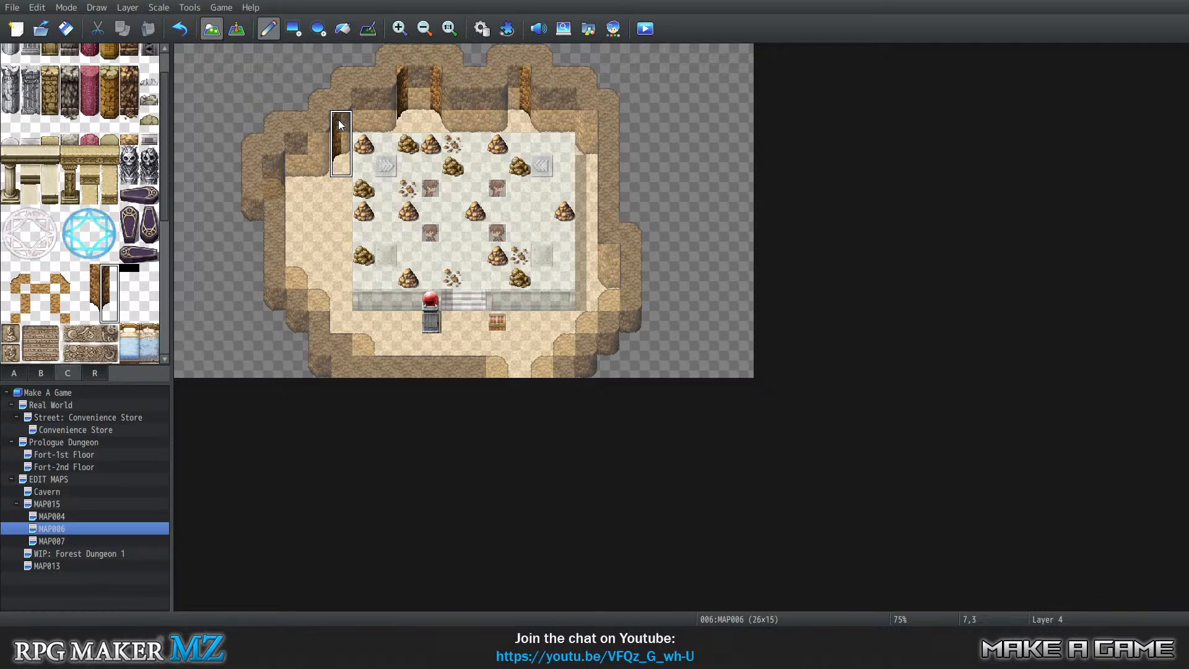
{"action": "left_click", "coordinate": [298, 155]}
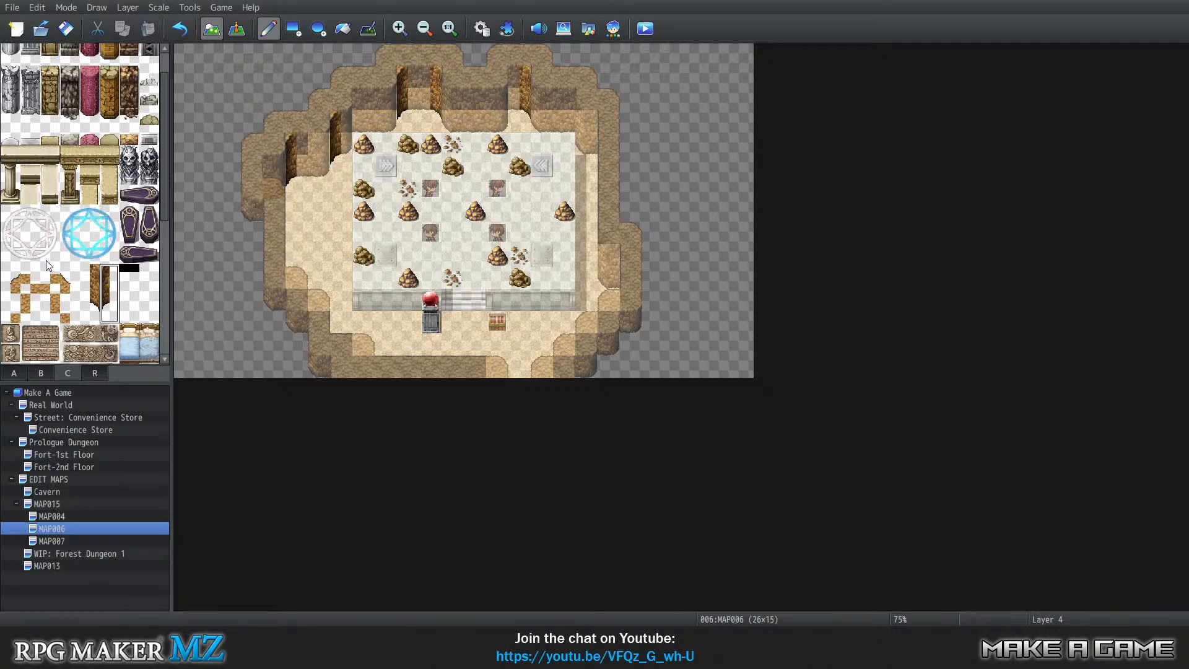
{"action": "left_click", "coordinate": [108, 279]}
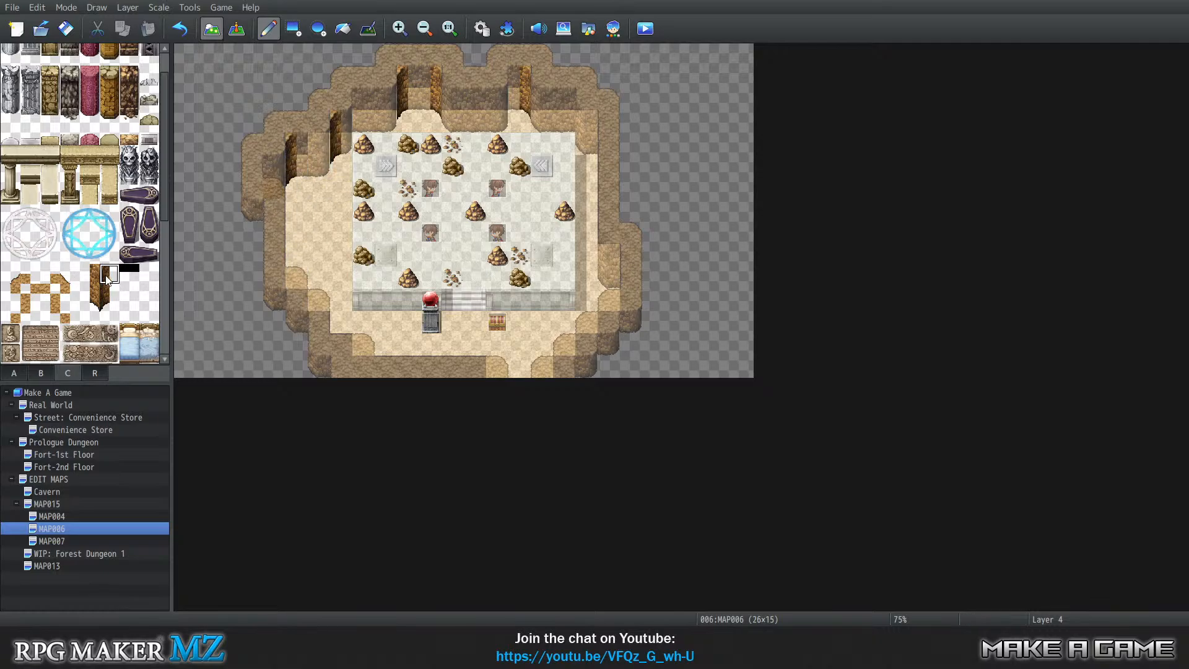
{"action": "left_click", "coordinate": [273, 165]}
Place the upper two tiles of the dark wall edge on the short wall face at the room's lower east side.
{"action": "left_click_drag", "start_coordinate": [89, 274], "coordinate": [93, 296]}
{"action": "left_click", "coordinate": [89, 273]}
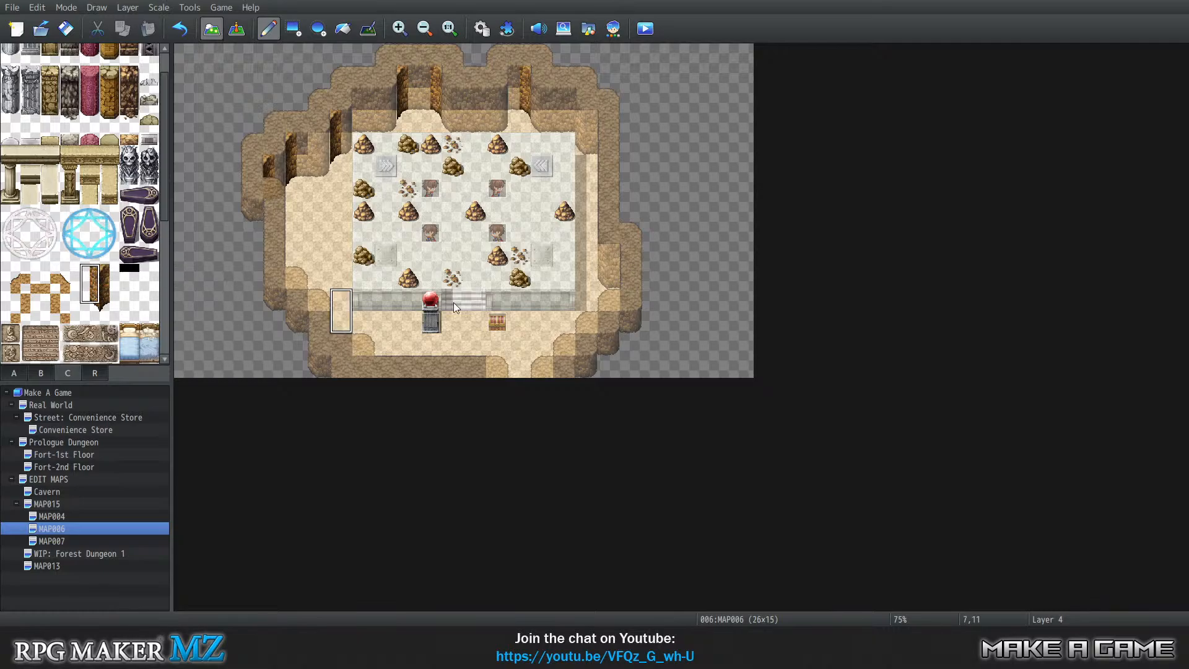
{"action": "left_click", "coordinate": [608, 259]}
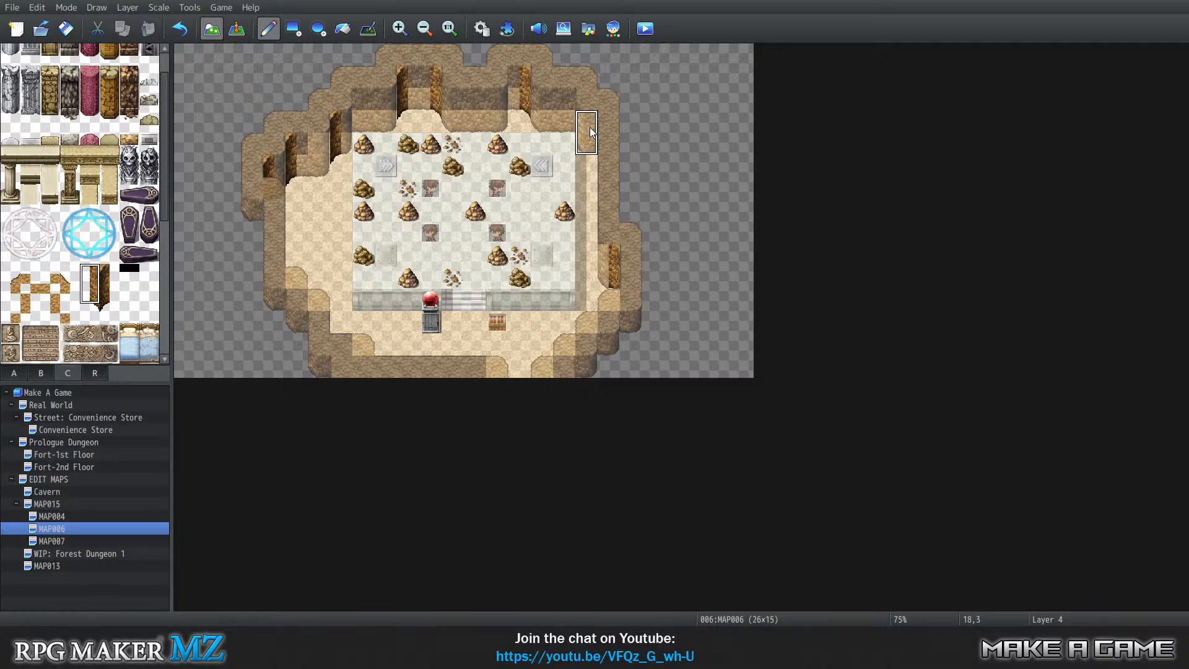
Place the three-tile-high dark wall edge on layer 4 at the room's northeast corner and compare the automatic, layer 3 and layer 4 views.
{"action": "left_click_drag", "start_coordinate": [90, 274], "coordinate": [89, 315]}
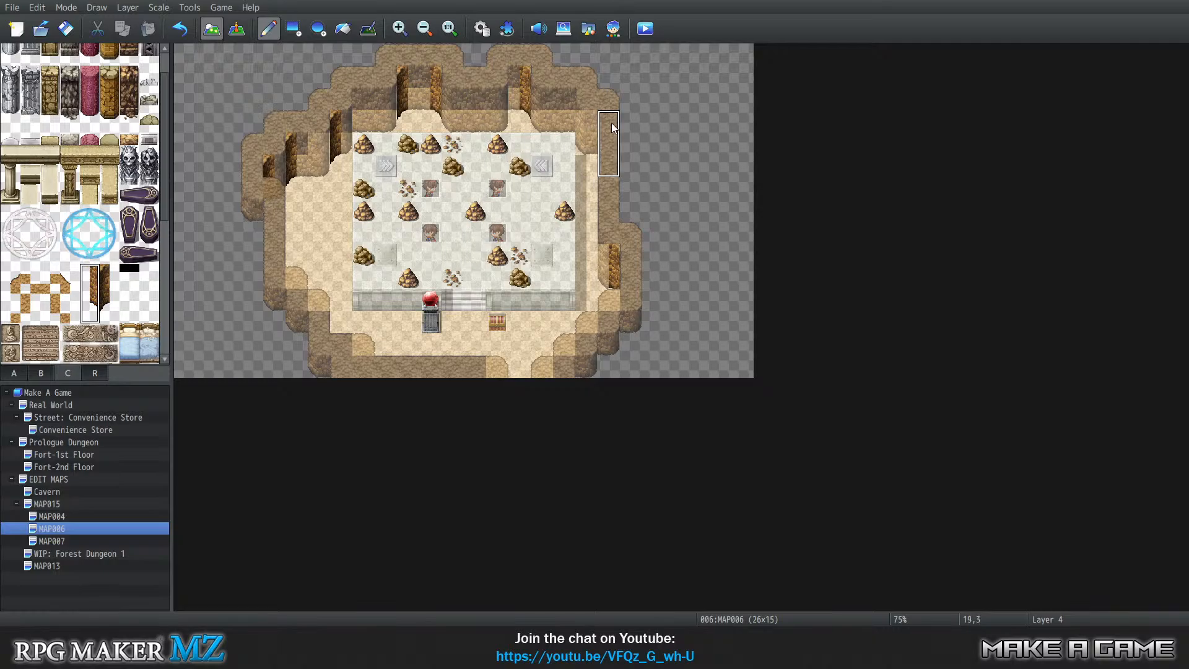
{"action": "left_click", "coordinate": [587, 121]}
{"action": "key", "text": "0"}
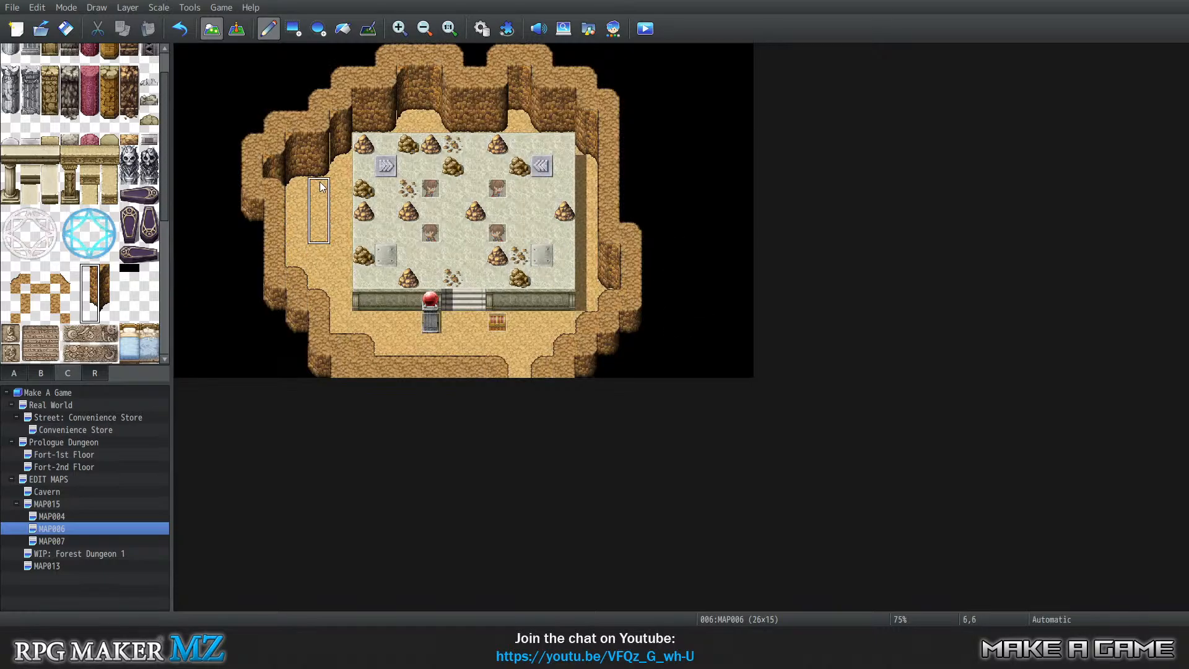
{"action": "key", "text": "2"}
{"action": "key", "text": "3"}
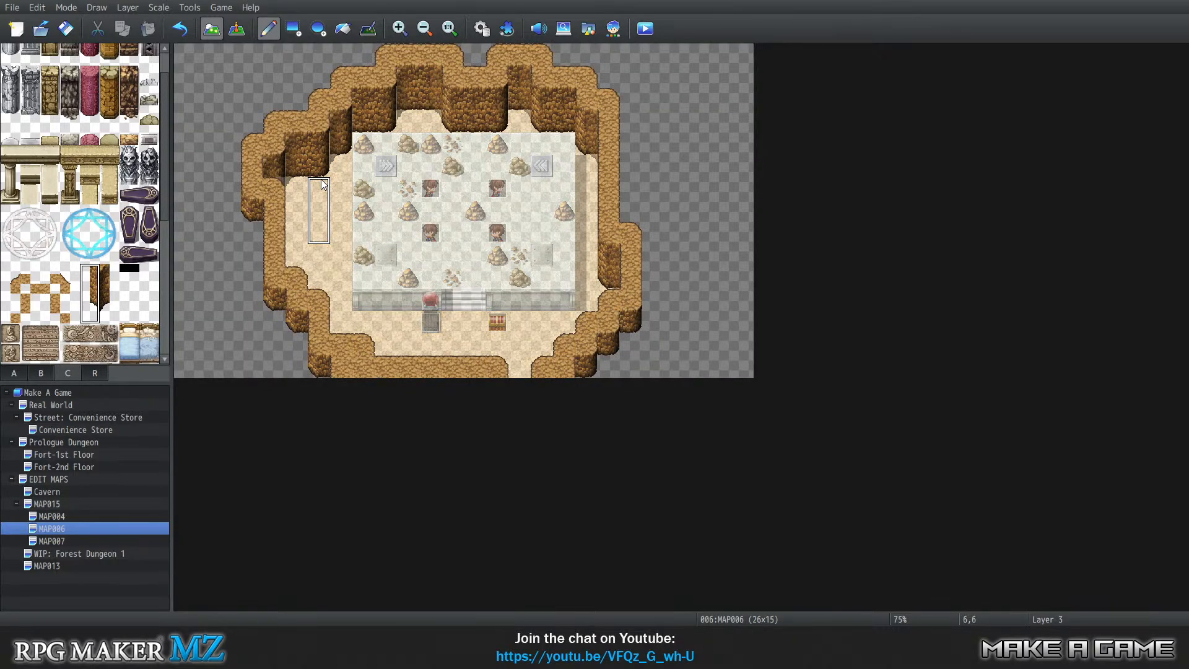
{"action": "key", "text": "4"}
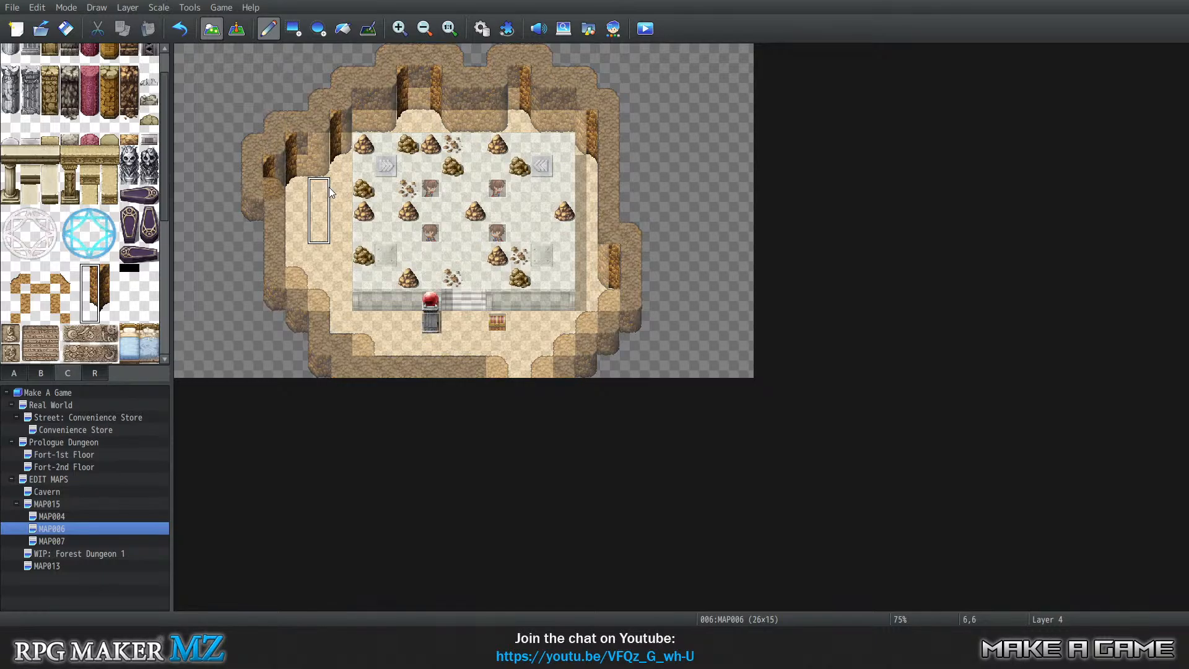
Add matching cavern corner detail tiles on layer 4 above the dark wall edges of the stepped northwest walls.
{"action": "left_click", "coordinate": [47, 317]}
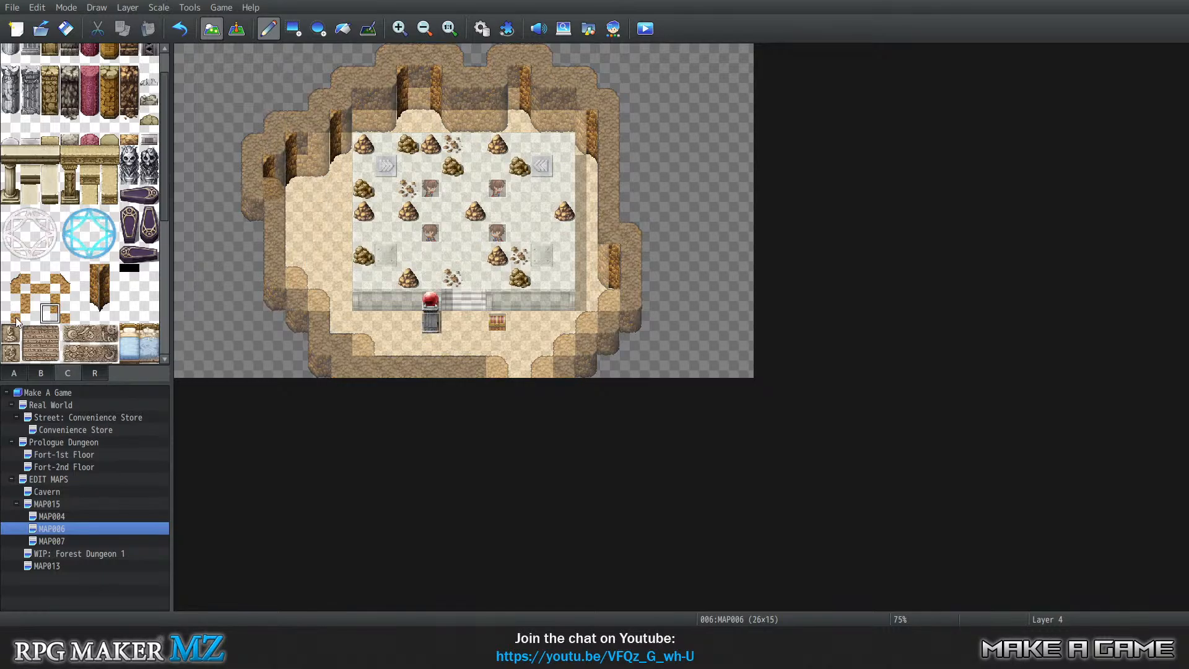
{"action": "left_click", "coordinate": [12, 316]}
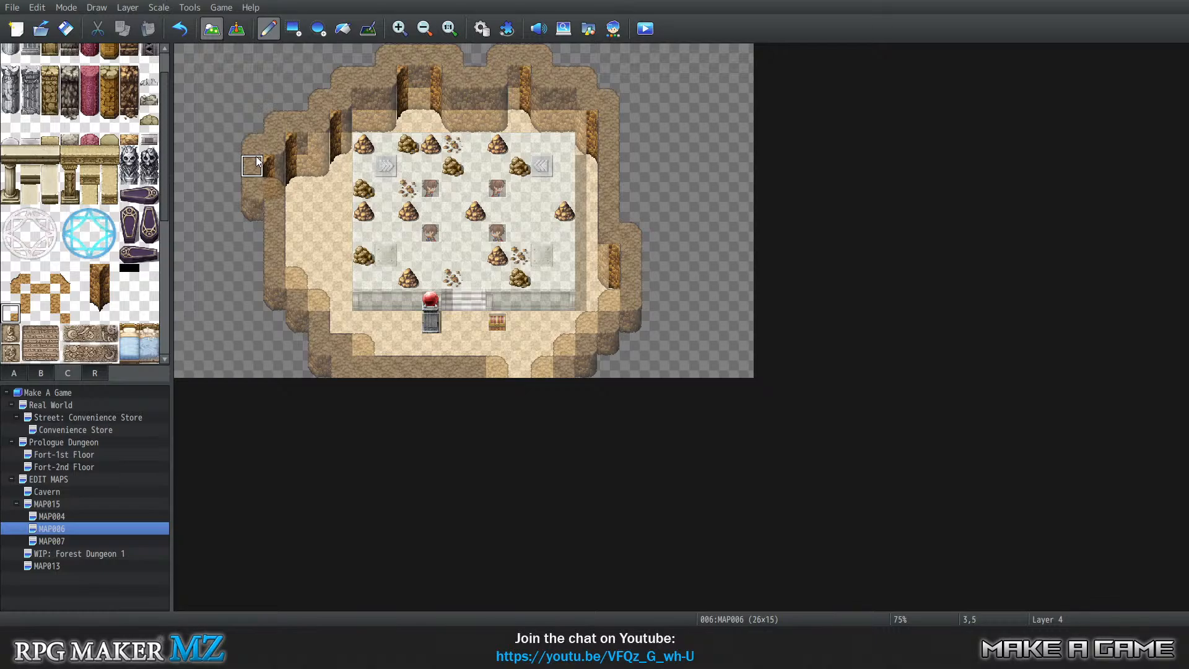
{"action": "left_click", "coordinate": [73, 315]}
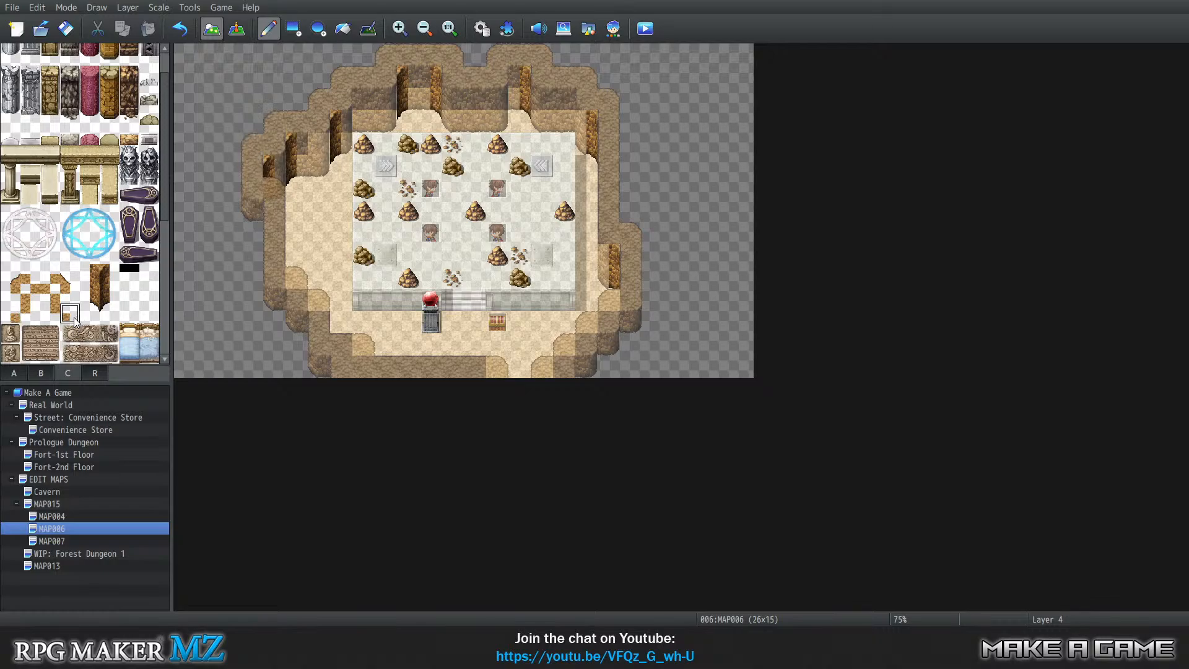
{"action": "left_click", "coordinate": [263, 143]}
{"action": "left_click", "coordinate": [51, 294]}
{"action": "left_click", "coordinate": [29, 292]}
{"action": "left_click", "coordinate": [274, 143]}
{"action": "left_click", "coordinate": [314, 118]}
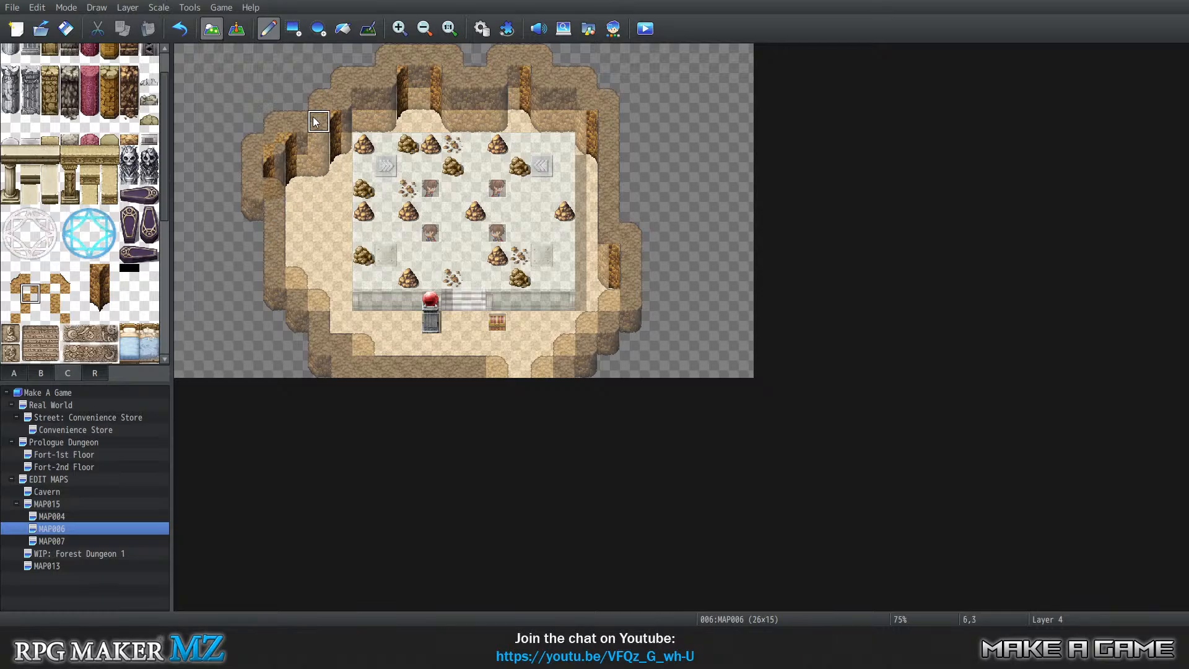
{"action": "left_click", "coordinate": [52, 315]}
{"action": "left_click", "coordinate": [19, 319]}
{"action": "left_click", "coordinate": [67, 317]}
Check MAP006 in event mode and in the automatic, layer 3 and layer 4 map views.
{"action": "left_click", "coordinate": [236, 29]}
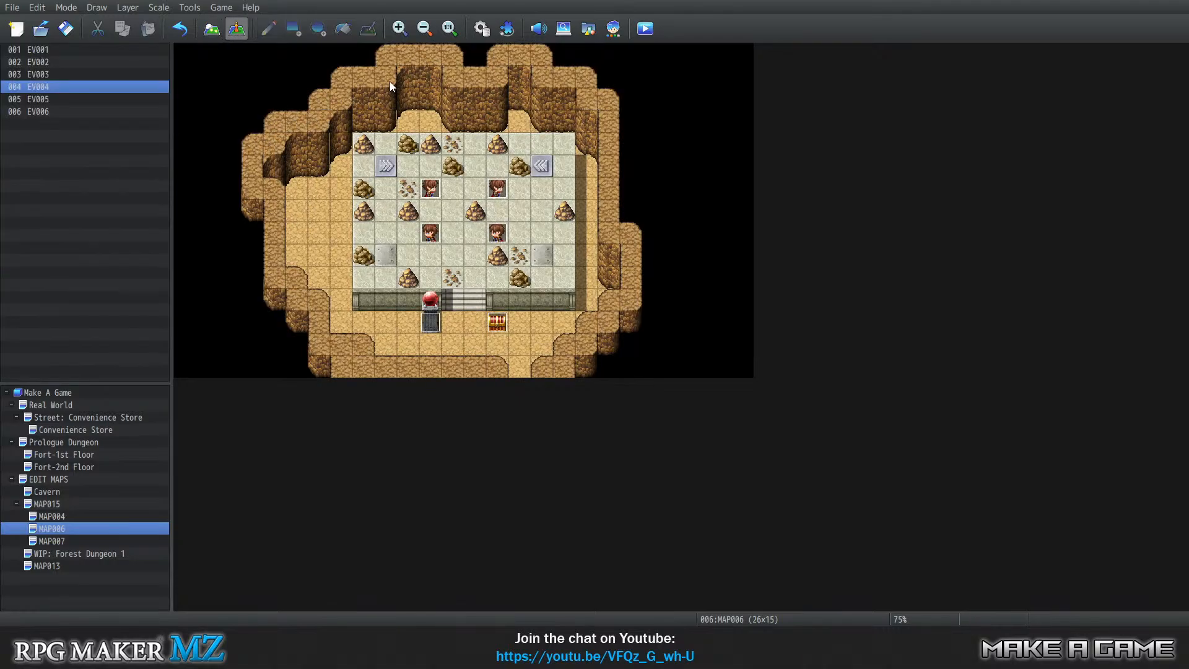
{"action": "left_click", "coordinate": [211, 28]}
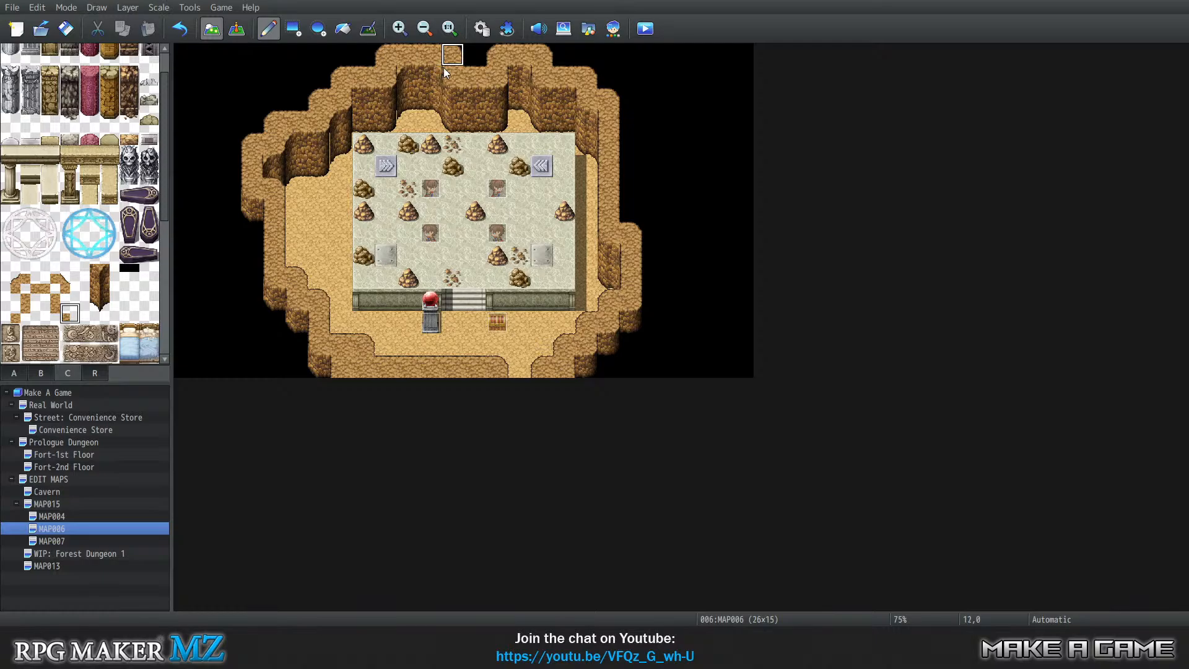
{"action": "key", "text": "1"}
{"action": "key", "text": "2"}
{"action": "key", "text": "3"}
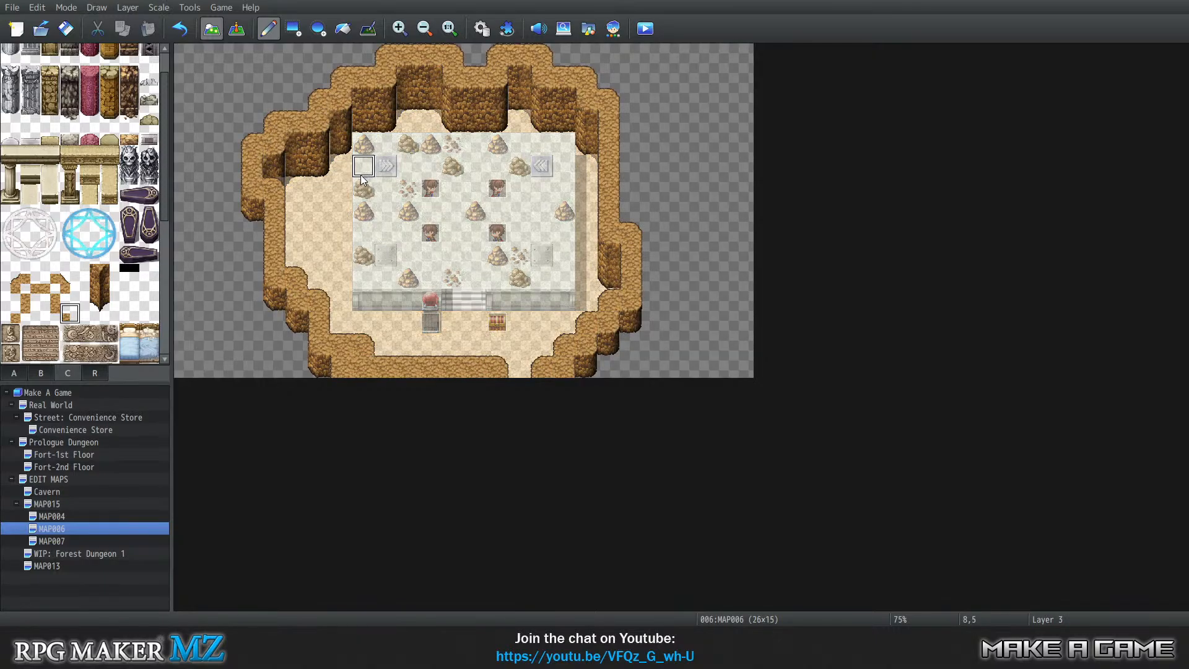
{"action": "key", "text": "4"}
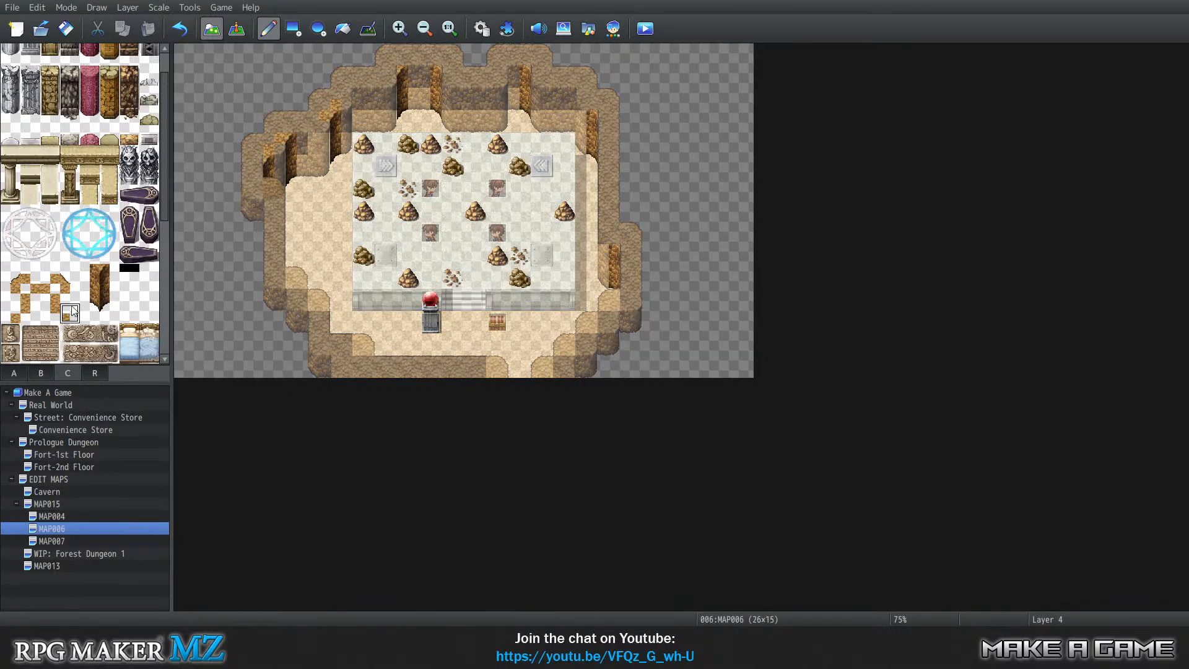
Place brown rock corner tiles on layer 4 over the wall-top corners of the upper-left cave wall.
{"action": "left_click", "coordinate": [10, 312]}
{"action": "left_click", "coordinate": [66, 314]}
{"action": "left_click", "coordinate": [10, 293]}
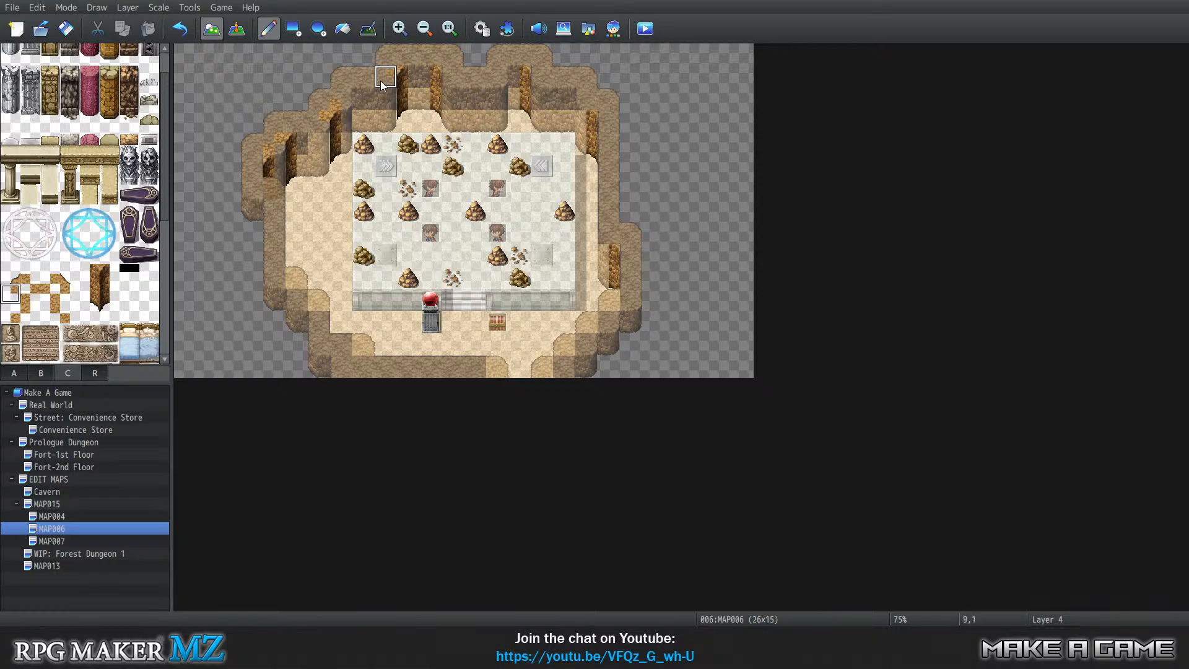
{"action": "left_click", "coordinate": [10, 313]}
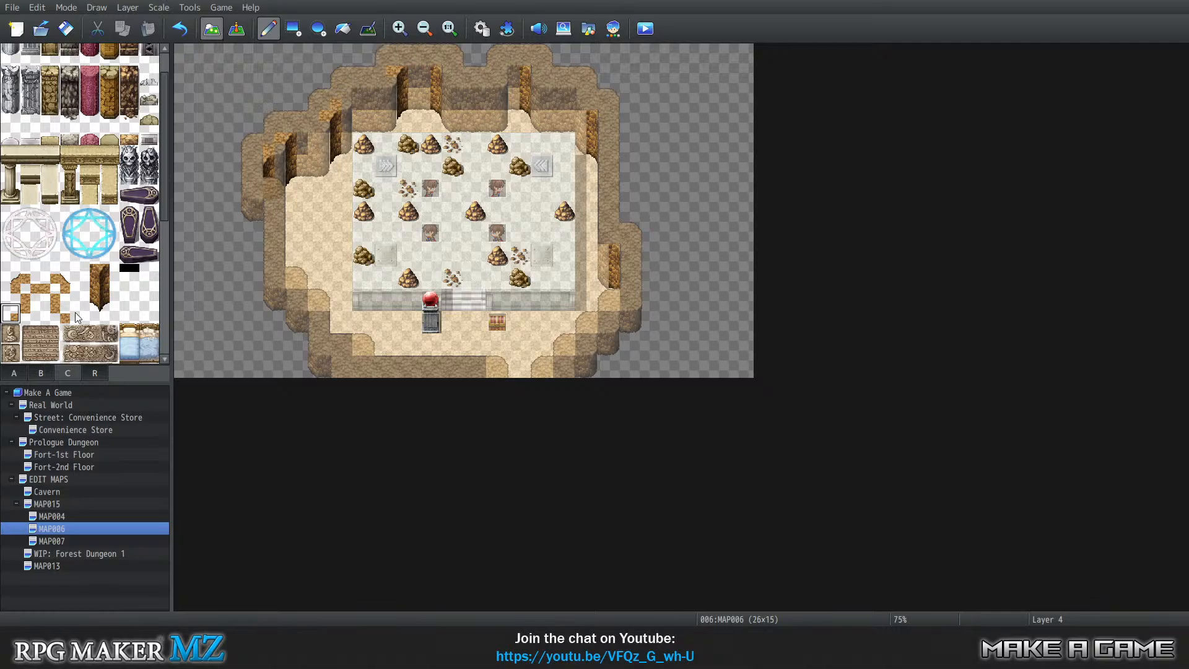
{"action": "left_click", "coordinate": [75, 316]}
Place matching rock corner tiles on layer 4 at the remaining upper alcoves, the right alcove and the upper-left recess.
{"action": "left_click", "coordinate": [13, 317]}
{"action": "left_click", "coordinate": [49, 314]}
{"action": "left_click", "coordinate": [31, 313]}
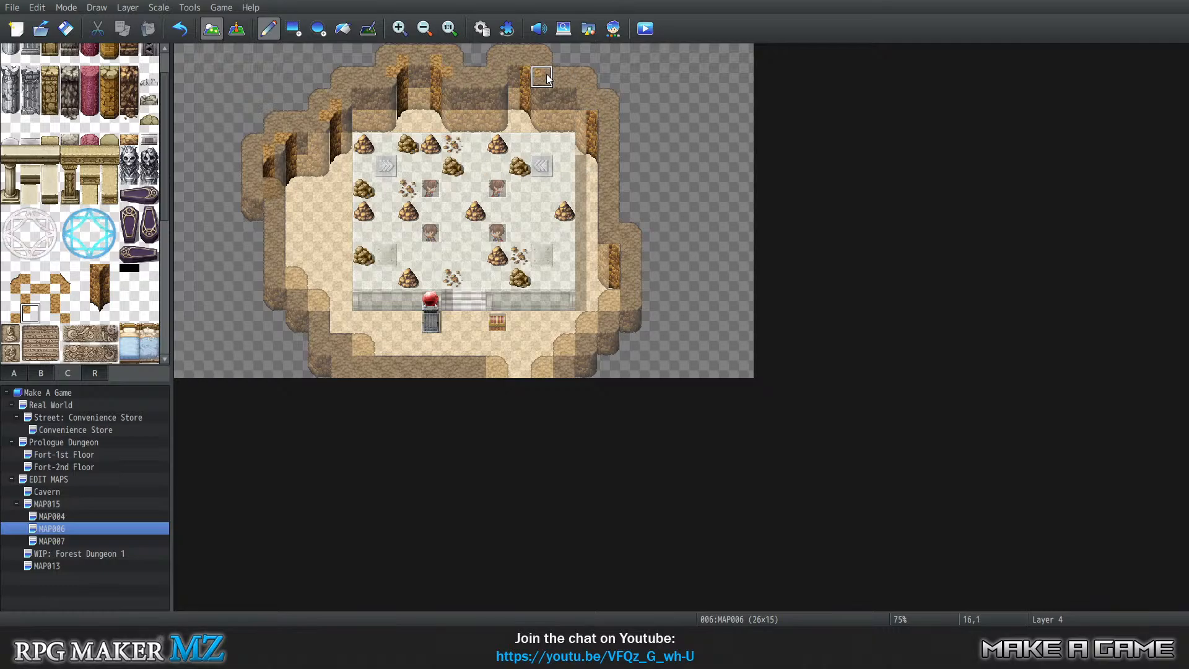
{"action": "left_click", "coordinate": [630, 259]}
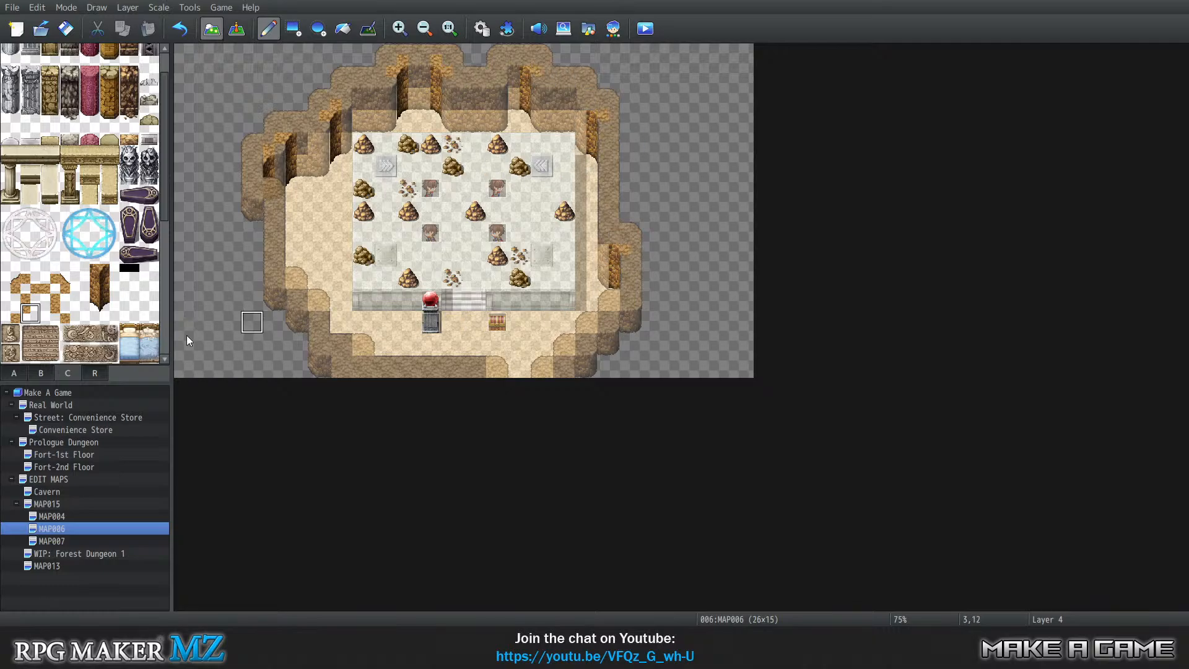
{"action": "left_click", "coordinate": [9, 313]}
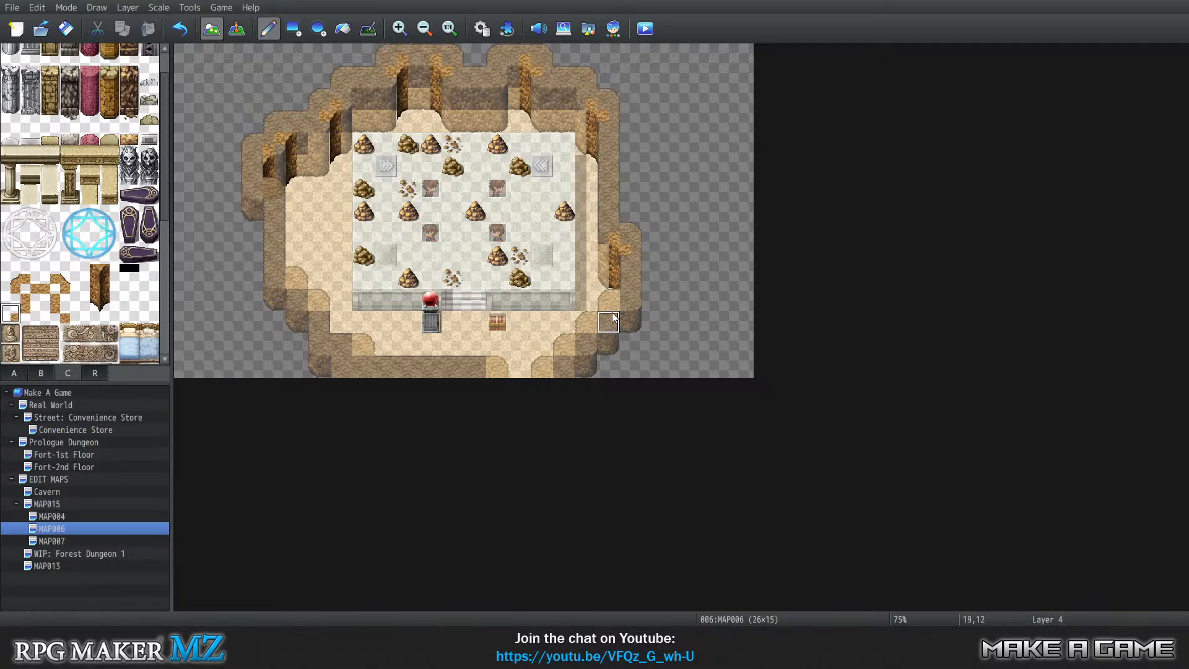
{"action": "left_click", "coordinate": [268, 174]}
Compare the cave map in the automatic, layer 1 and layer 2 views.
{"action": "key", "text": "0"}
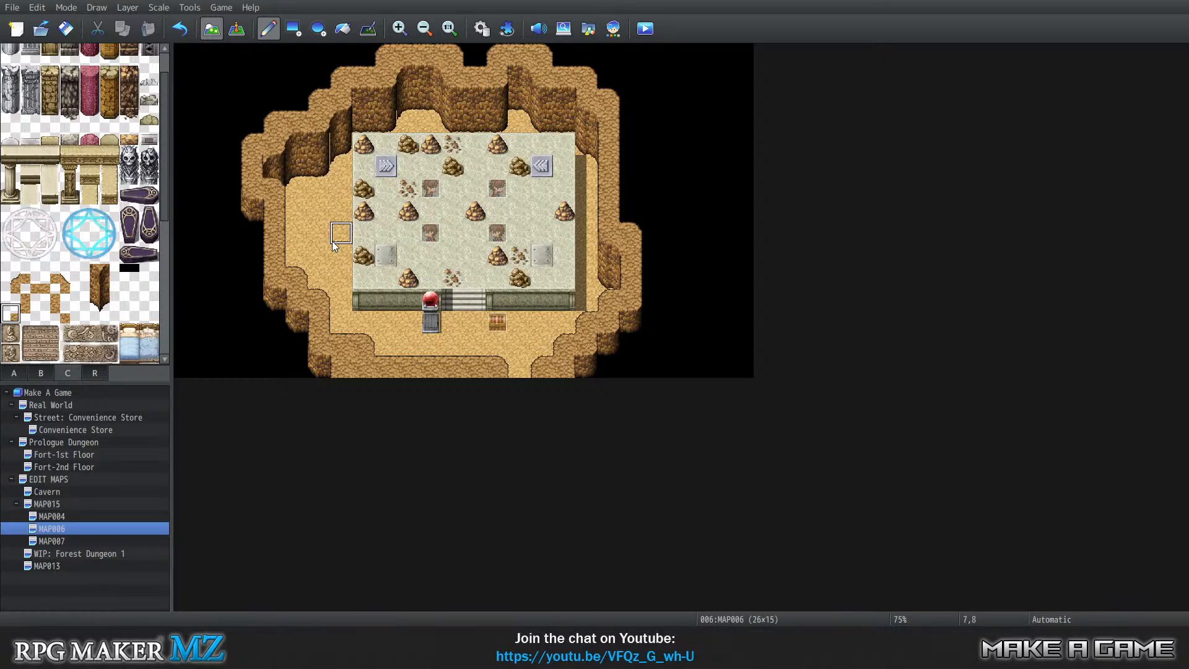
{"action": "key", "text": "1"}
{"action": "key", "text": "2"}
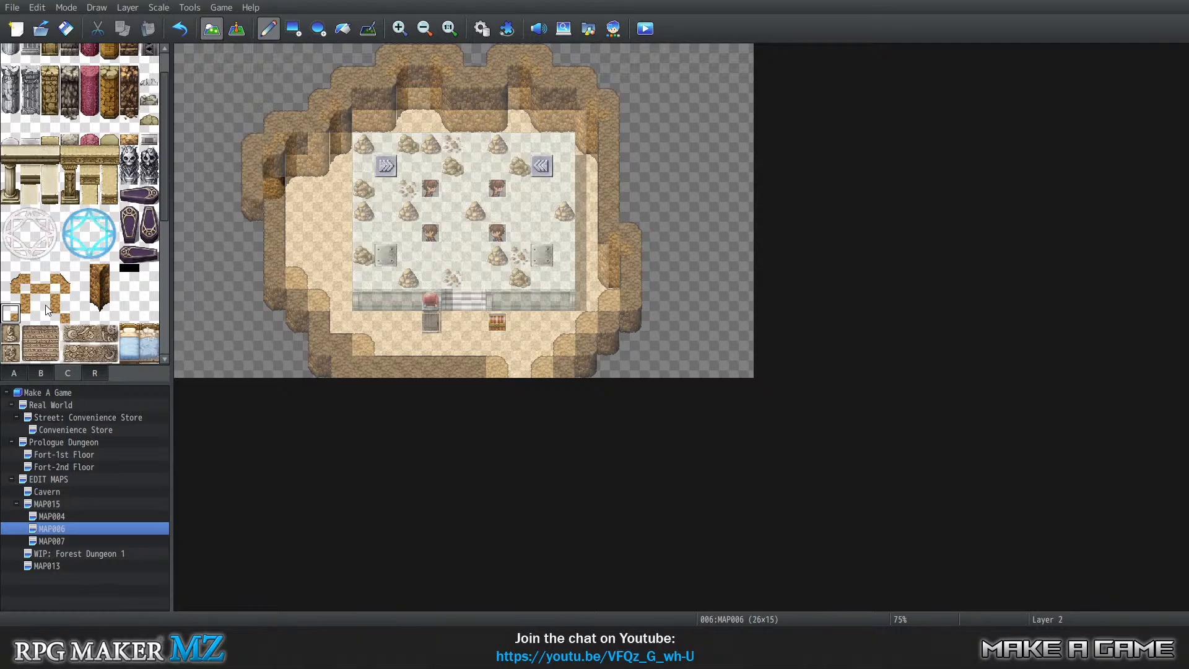
{"action": "left_click", "coordinate": [29, 314]}
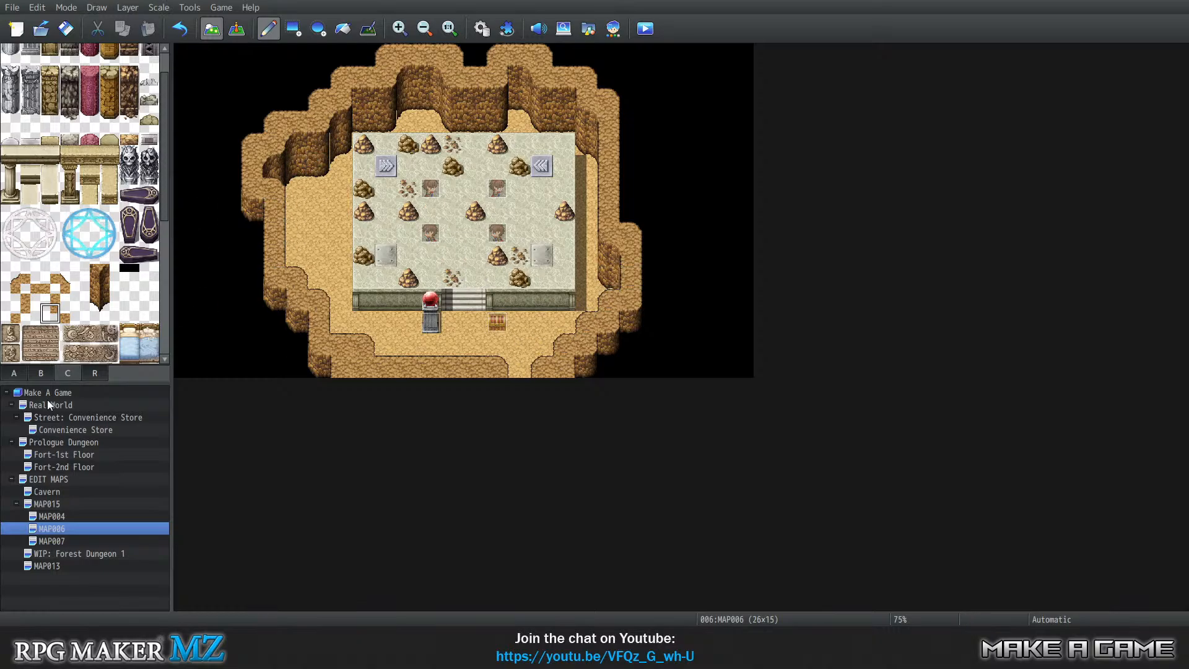
On layer 4, line the floor-facing corners of the lower-left and lower-right cave walls with rock corner tiles.
{"action": "key", "text": "4"}
{"action": "left_click", "coordinate": [70, 273]}
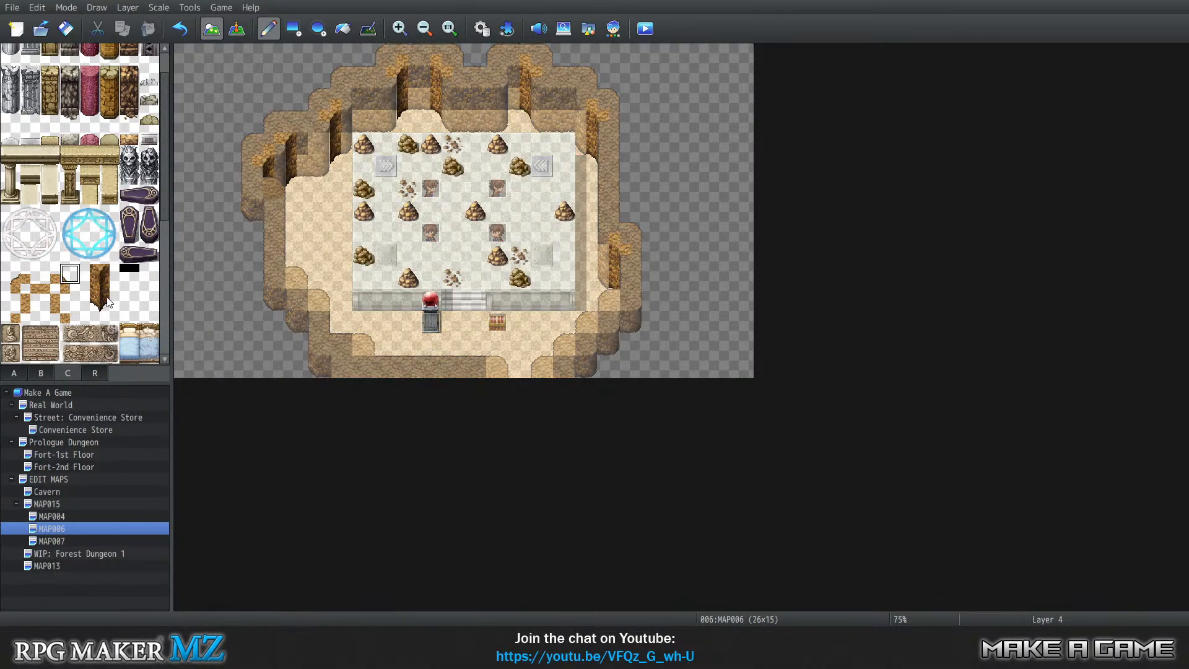
{"action": "left_click_drag", "start_coordinate": [296, 255], "coordinate": [341, 322]}
{"action": "left_click", "coordinate": [10, 273]}
{"action": "mouse_move", "coordinate": [525, 353]}
{"action": "left_mouse_down"}
{"action": "mouse_move", "coordinate": [586, 301]}
{"action": "mouse_move", "coordinate": [605, 323]}
{"action": "mouse_move", "coordinate": [613, 292]}
{"action": "left_mouse_up"}
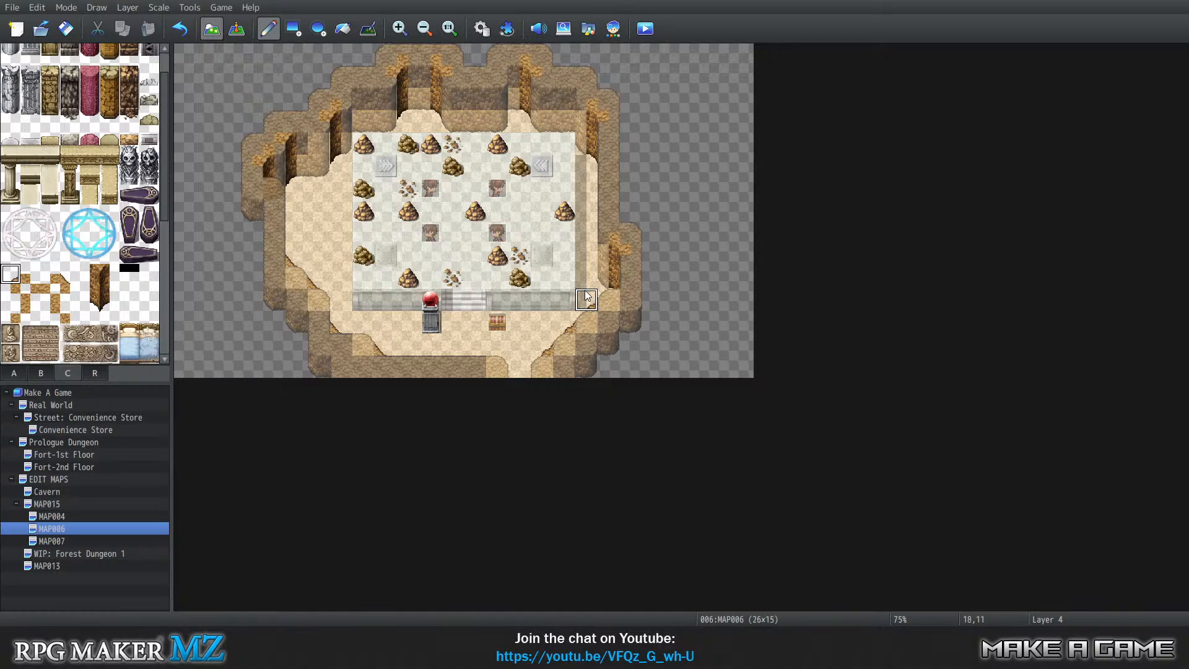
{"action": "left_click", "coordinate": [611, 279]}
Fill the stepped wall tops of the lower-right cave wall with rock corner tiles on layer 4.
{"action": "left_click", "coordinate": [14, 292]}
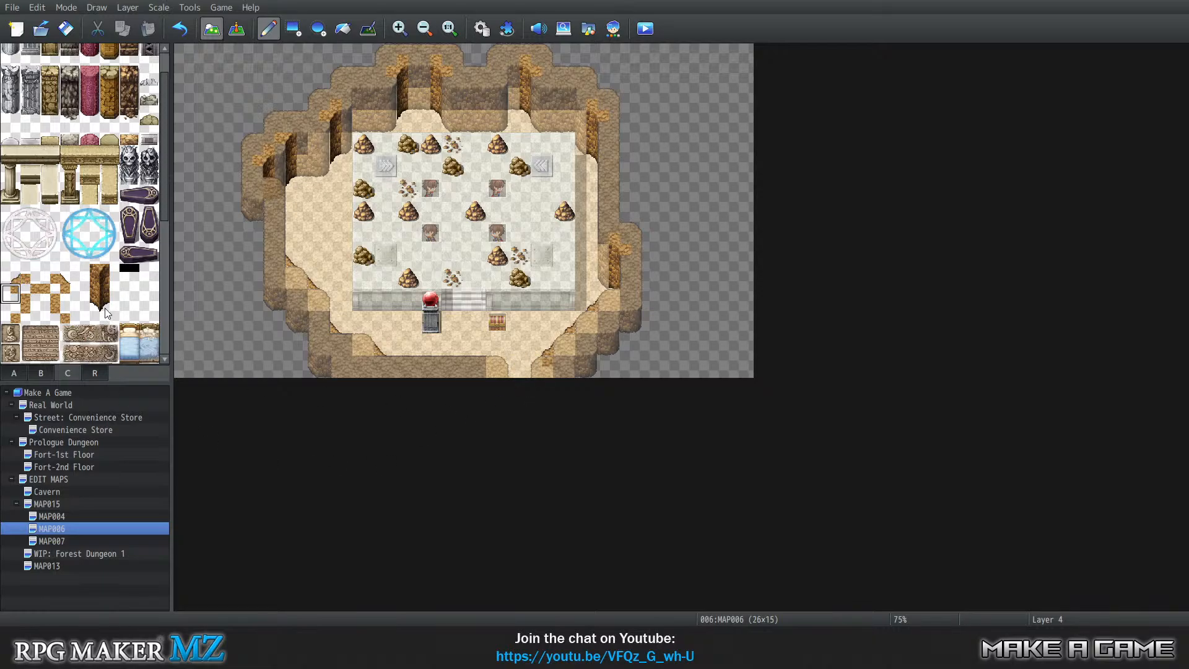
{"action": "left_click", "coordinate": [31, 296]}
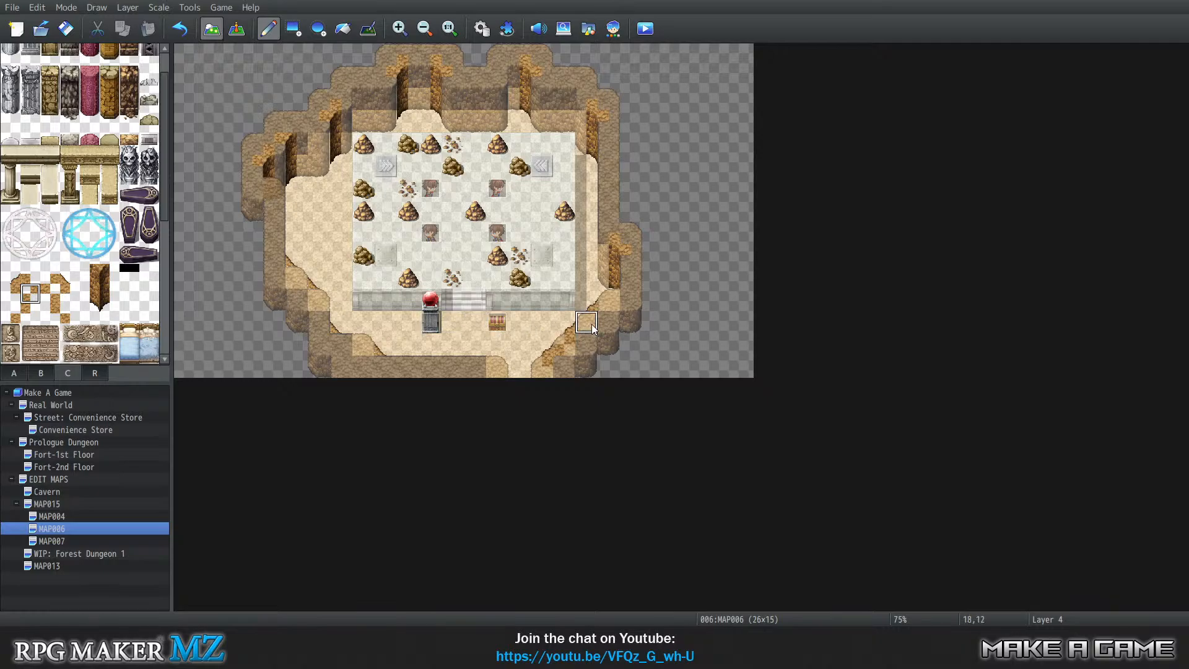
{"action": "left_click", "coordinate": [29, 274]}
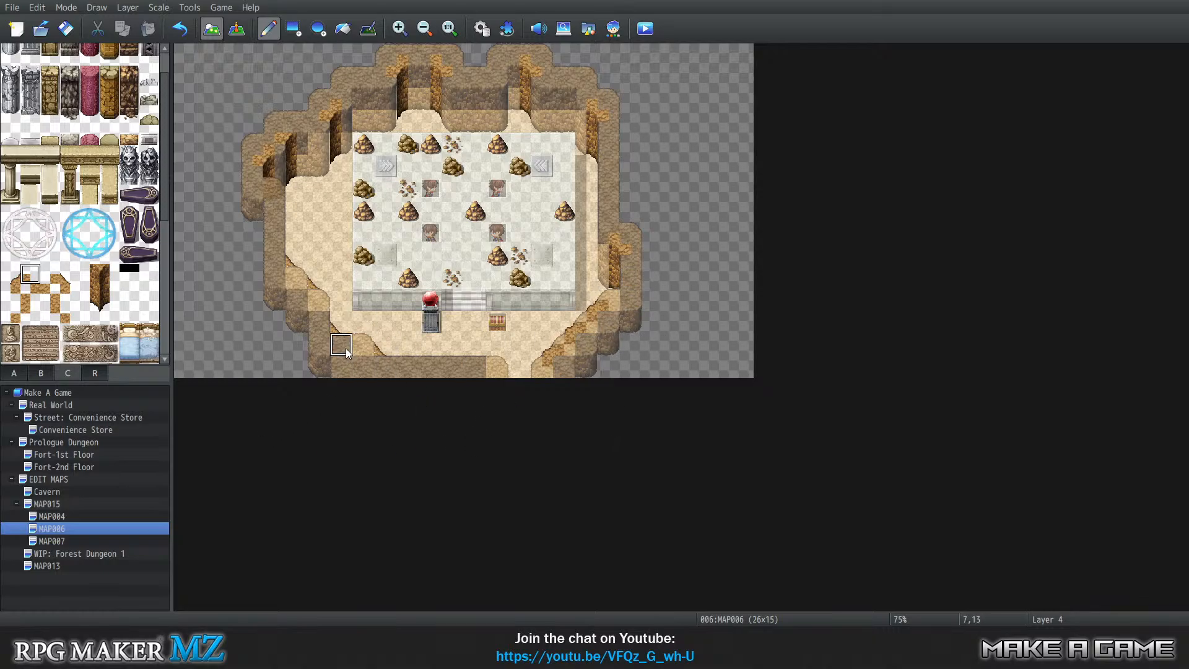
{"action": "left_click", "coordinate": [50, 274]}
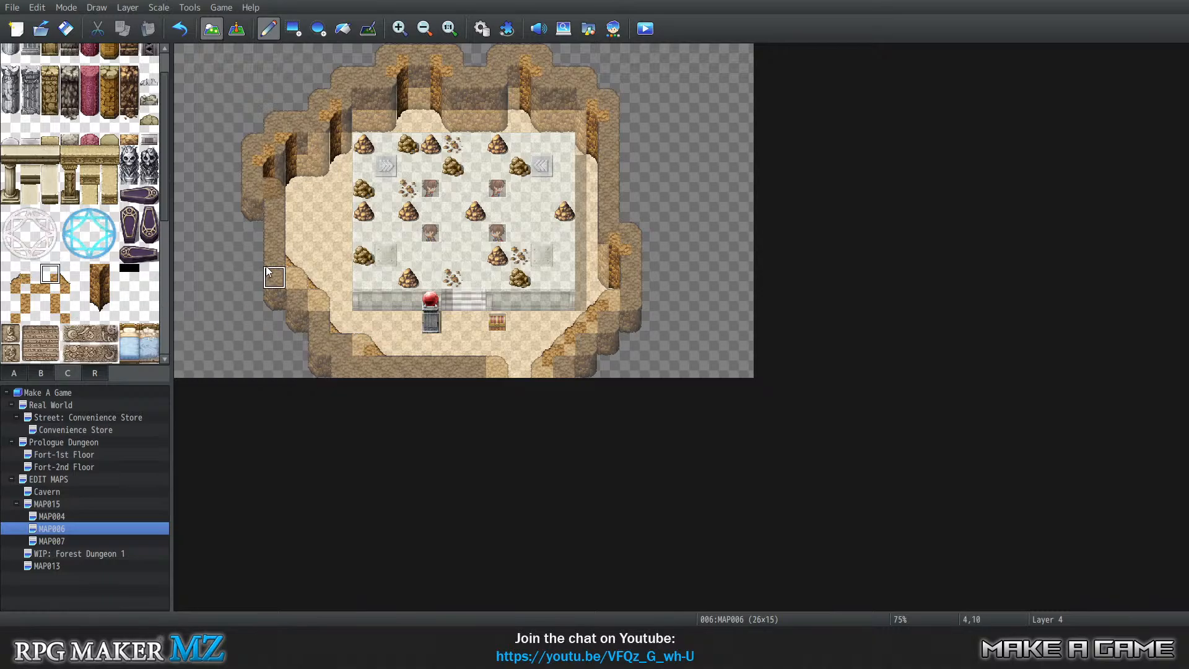
Fill the stepped wall tops of the lower-left cave wall with rock corner tiles and view the map in automatic mode.
{"action": "left_click", "coordinate": [69, 294]}
{"action": "left_click", "coordinate": [342, 345]}
{"action": "left_click", "coordinate": [388, 368]}
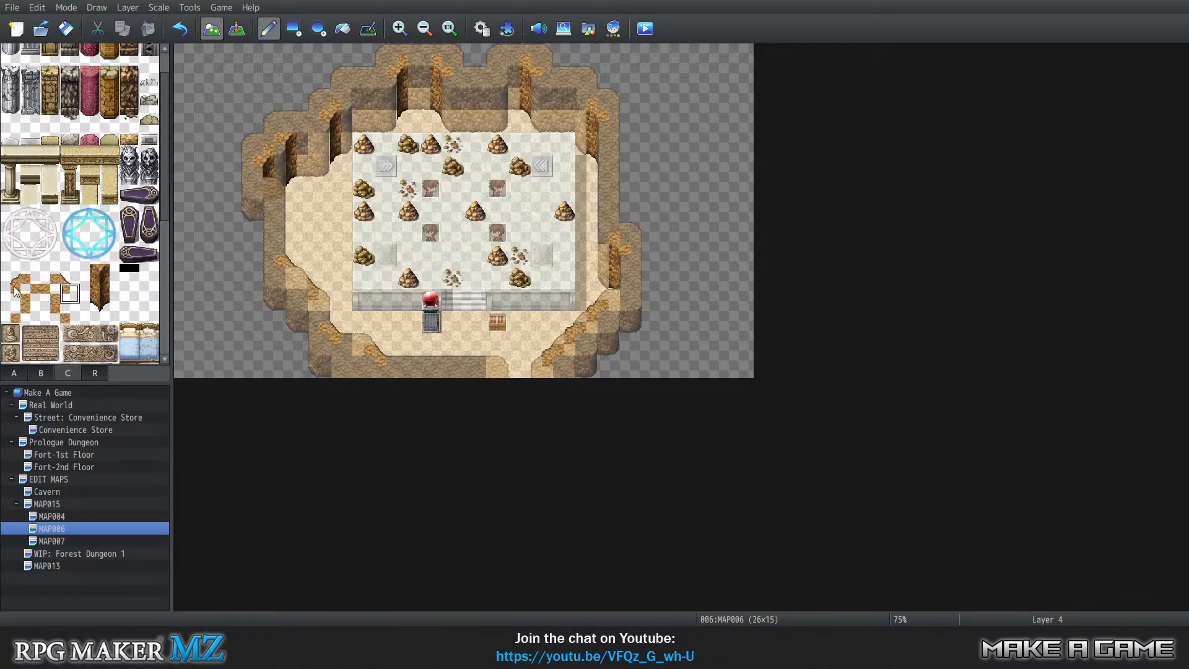
{"action": "left_click", "coordinate": [50, 294]}
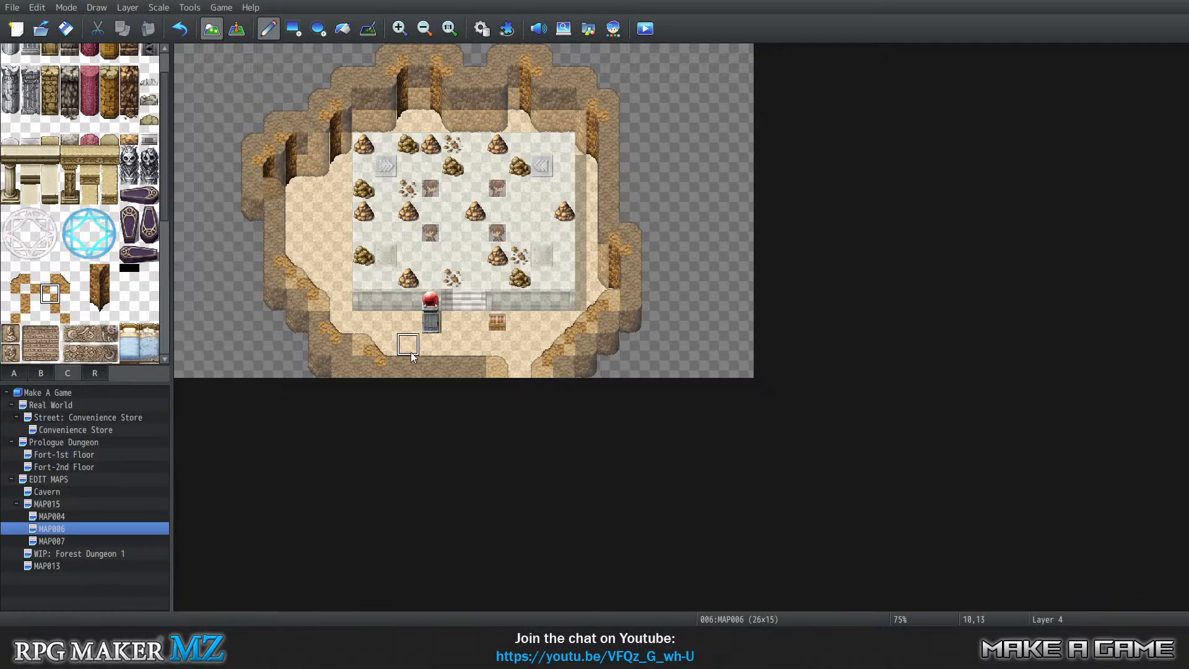
{"action": "key", "text": "0"}
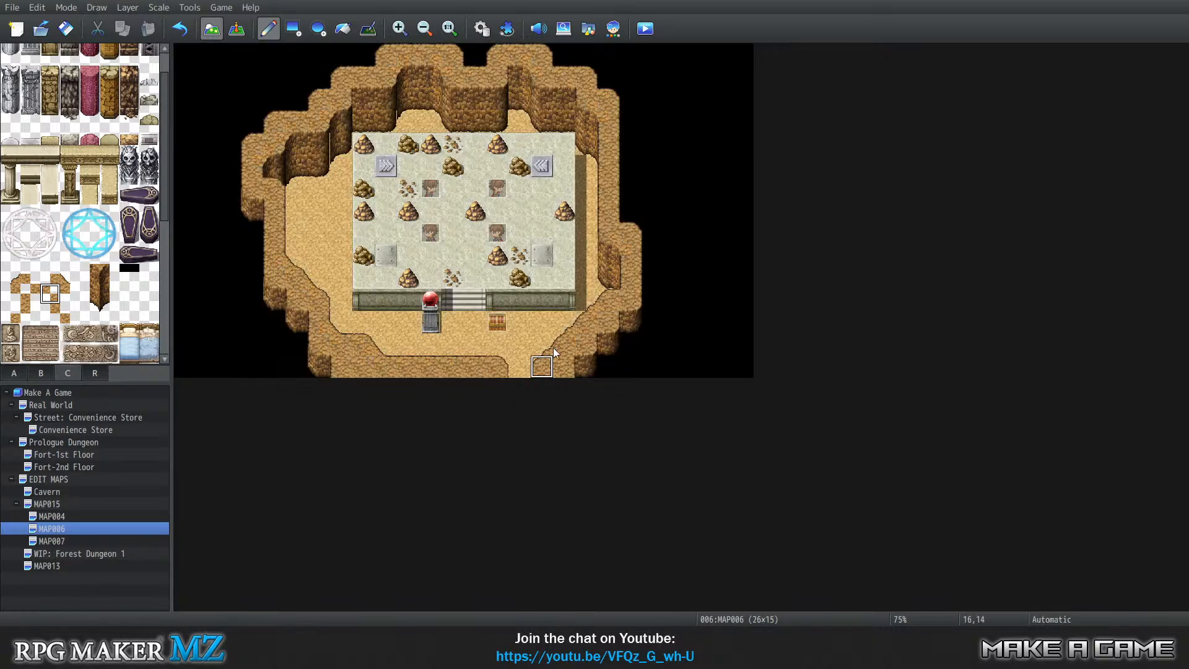
Place the black strip tile on layer 2 at the base of the upper-left cave wall.
{"action": "key", "text": "1"}
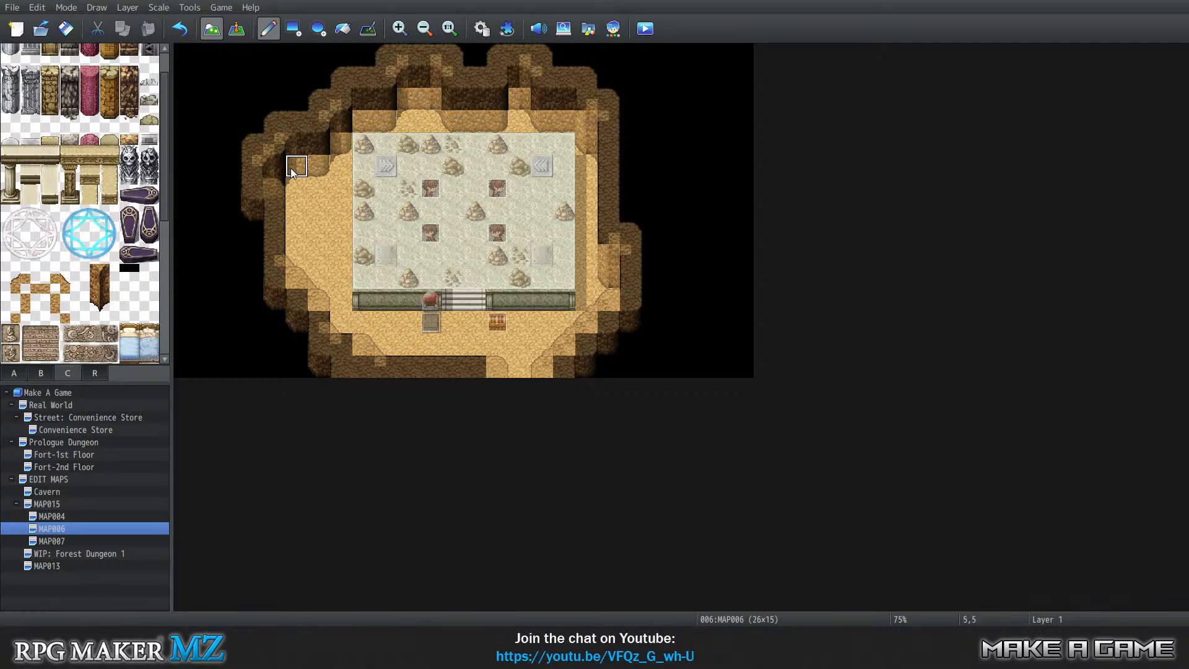
{"action": "left_click", "coordinate": [296, 166]}
{"action": "left_click", "coordinate": [129, 273]}
{"action": "key", "text": "2"}
{"action": "left_click", "coordinate": [319, 165]}
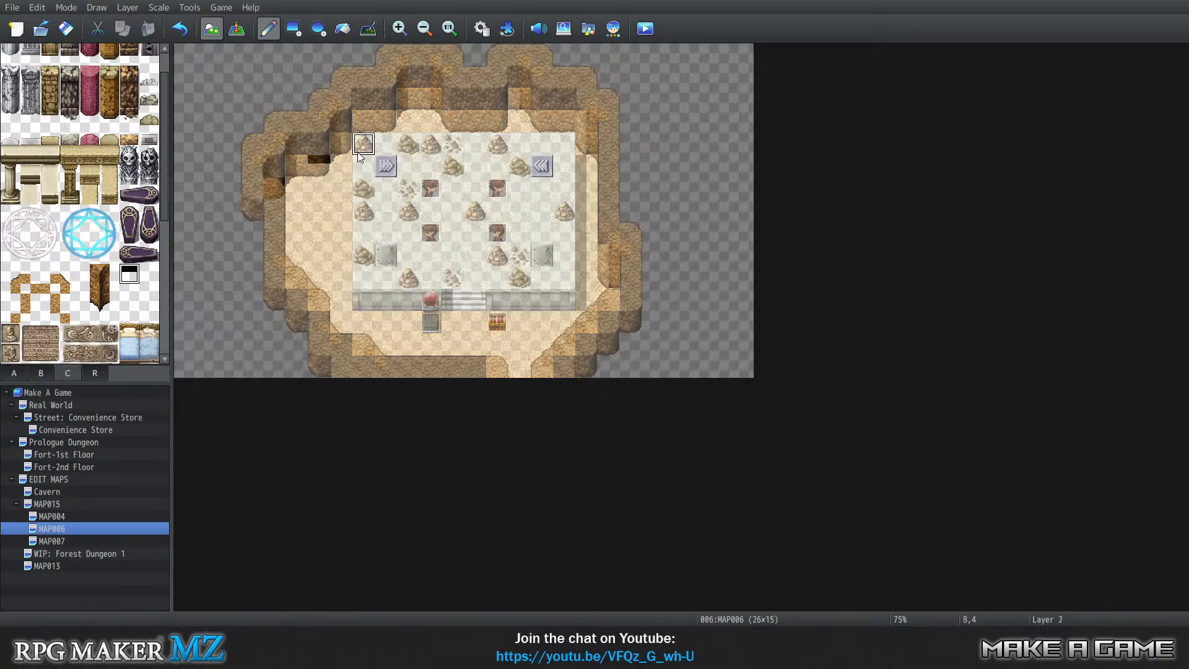
Examine how the wall tiles are stacked across layers 1 to 4 and in the automatic view.
{"action": "key", "text": "3"}
{"action": "key", "text": "4"}
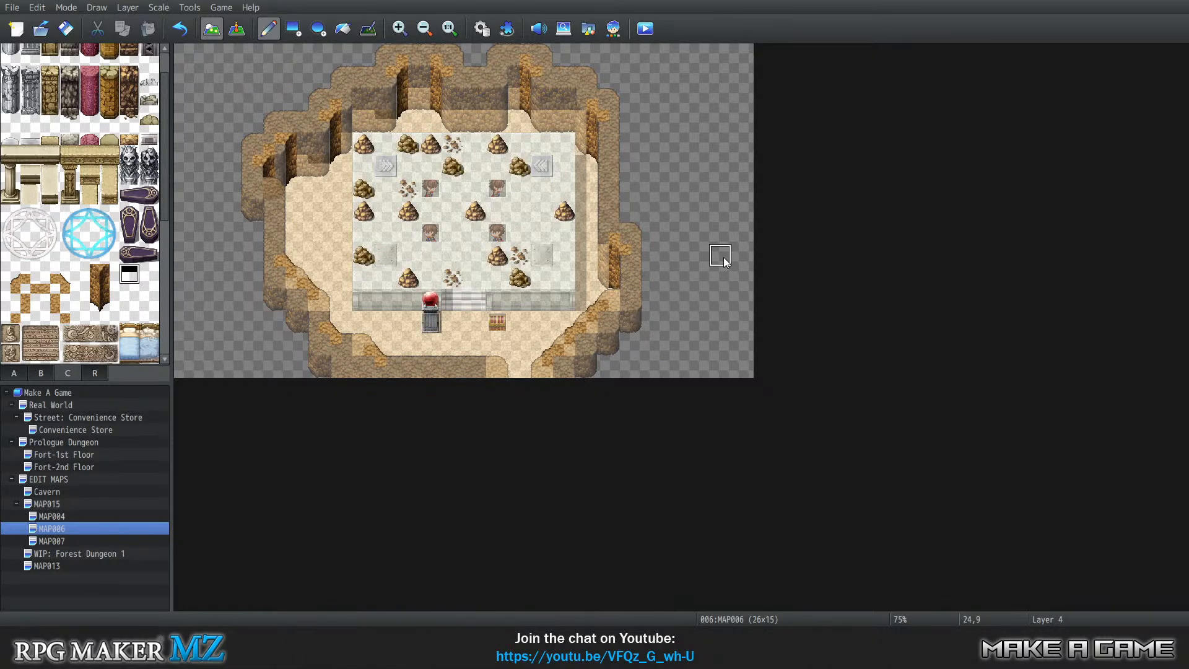
{"action": "key", "text": "5"}
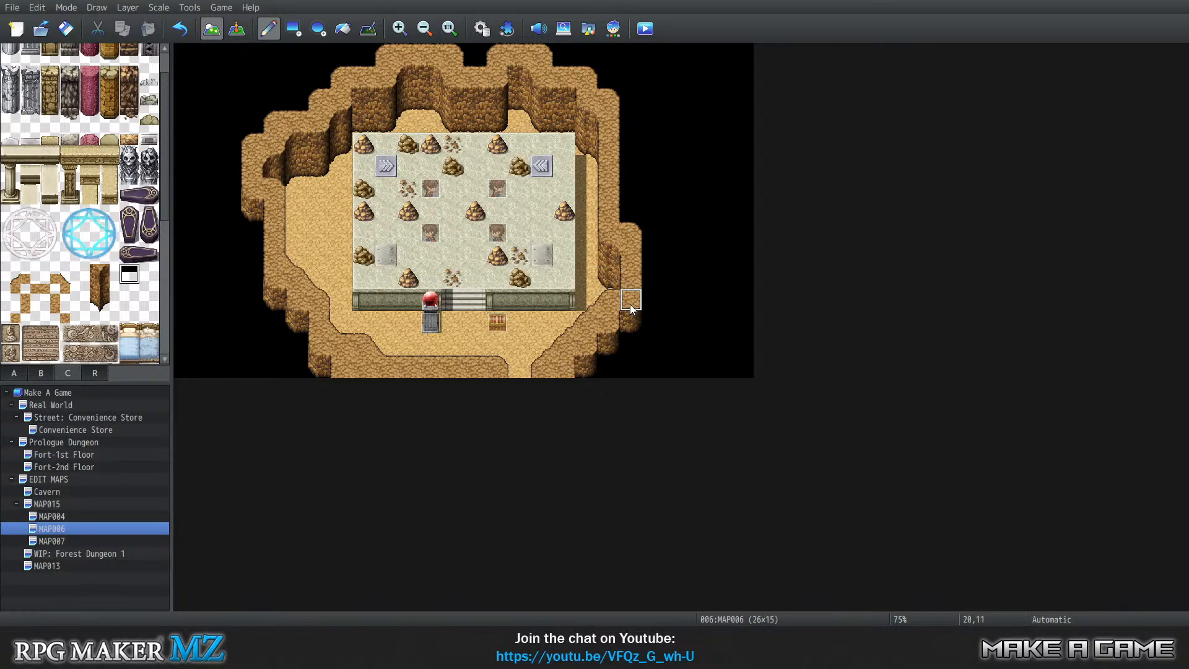
{"action": "key", "text": "1"}
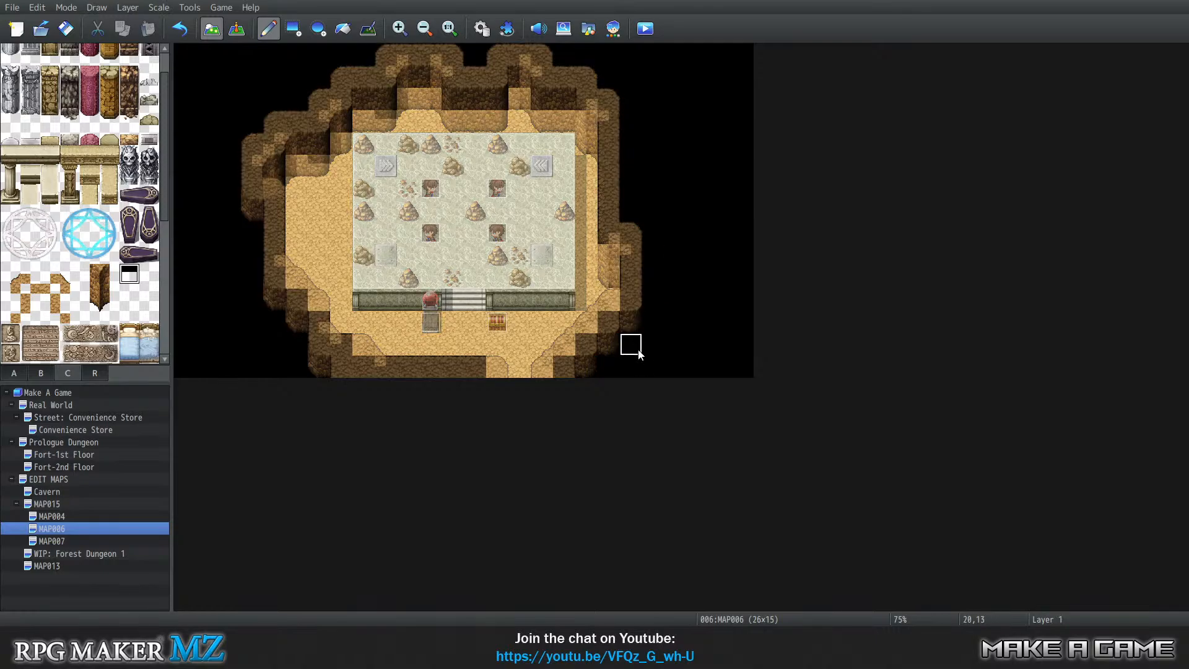
{"action": "key", "text": "3"}
{"action": "key", "text": "4"}
{"action": "key", "text": "0"}
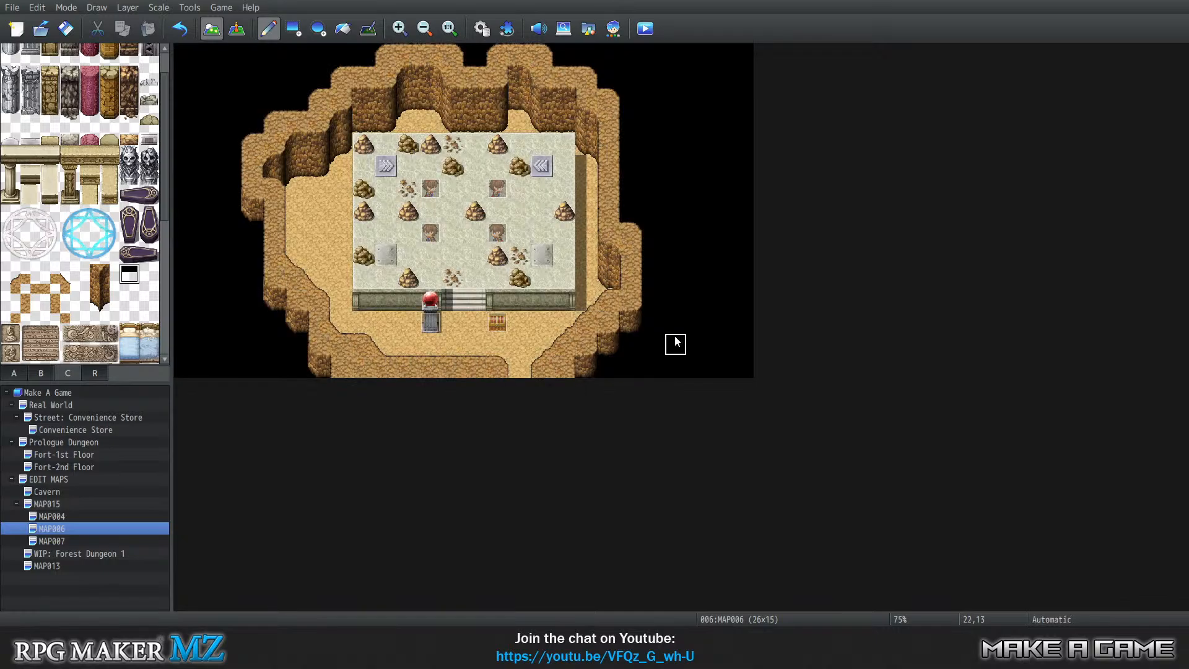
{"action": "key", "text": "1"}
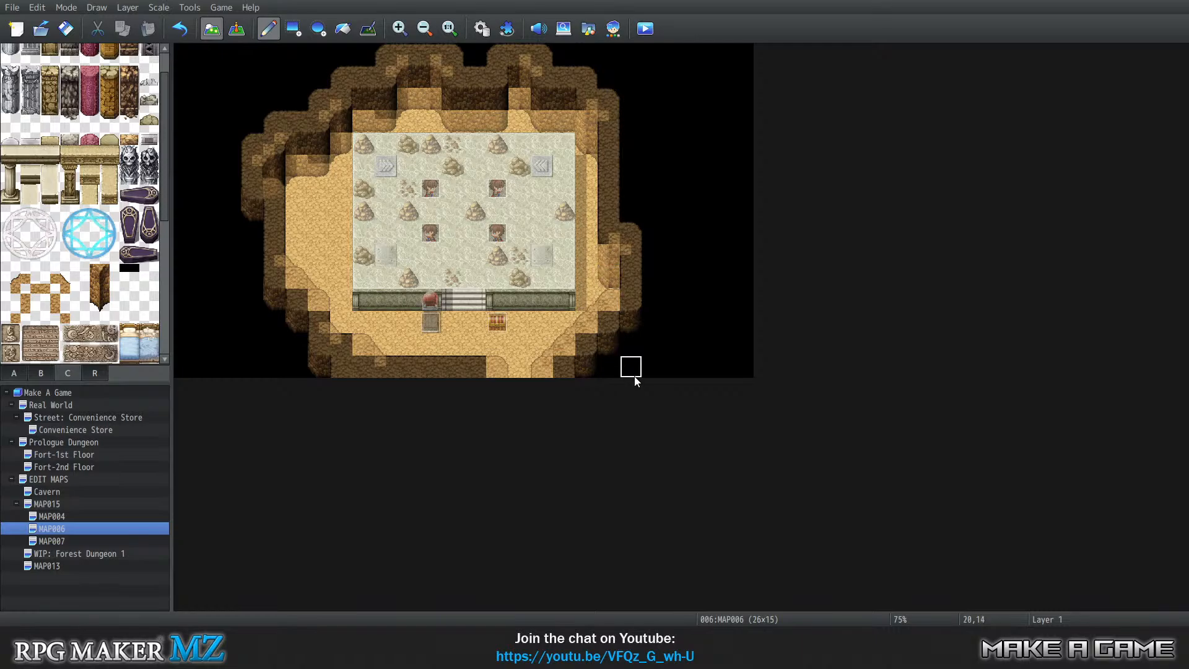
{"action": "key", "text": "2"}
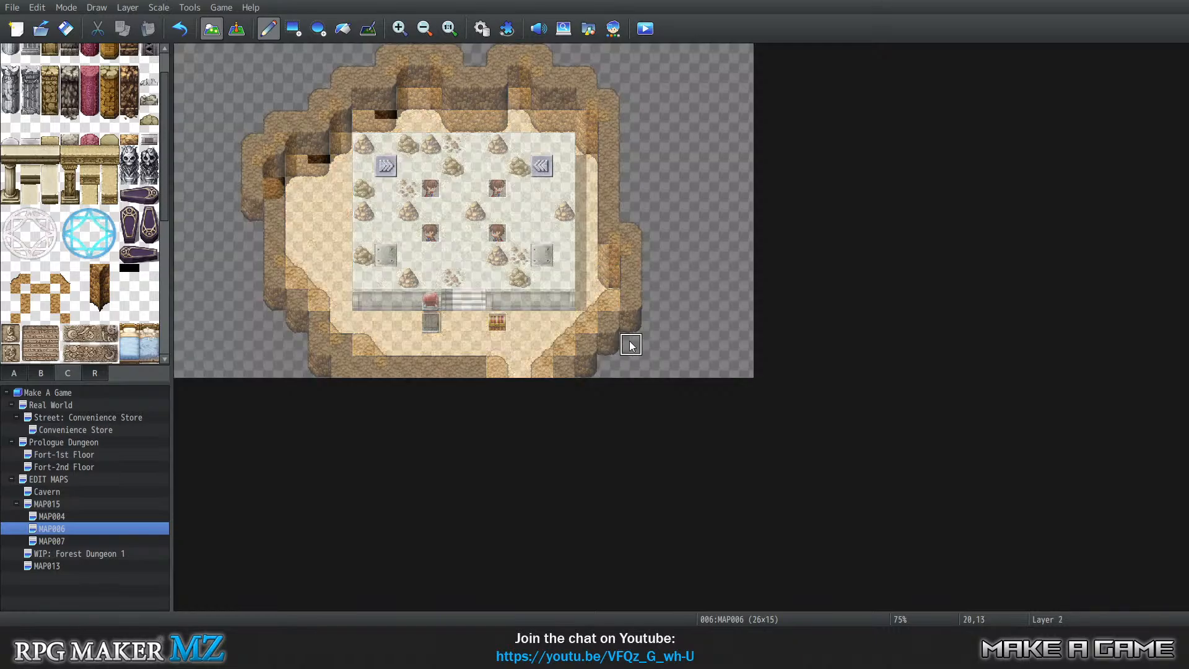
On layer 2, paint a brown cave wall block two tiles wide and three high at the map's right edge and one wall tile at 19,10.
{"action": "left_click", "coordinate": [15, 375]}
{"action": "scroll", "coordinate": [31, 187], "scroll_direction": "up", "scroll_amount": 1}
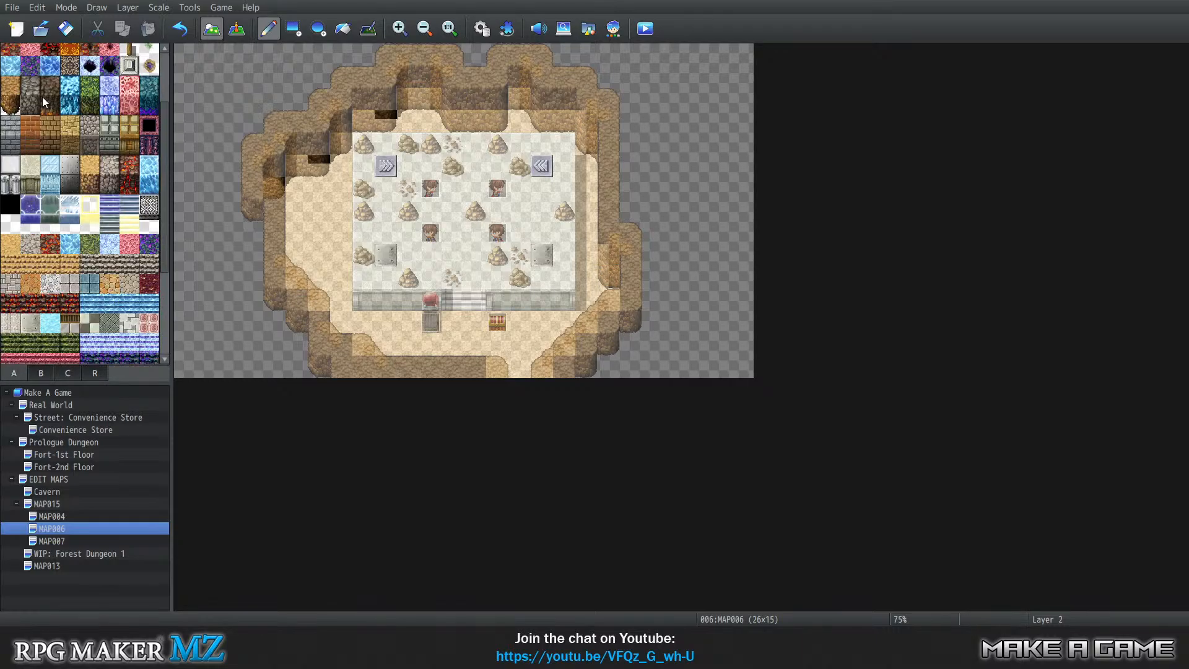
{"action": "left_click", "coordinate": [11, 105]}
{"action": "mouse_move", "coordinate": [718, 210]}
{"action": "left_mouse_down"}
{"action": "mouse_move", "coordinate": [729, 248]}
{"action": "mouse_move", "coordinate": [744, 234]}
{"action": "mouse_move", "coordinate": [735, 215]}
{"action": "mouse_move", "coordinate": [722, 255]}
{"action": "left_mouse_up"}
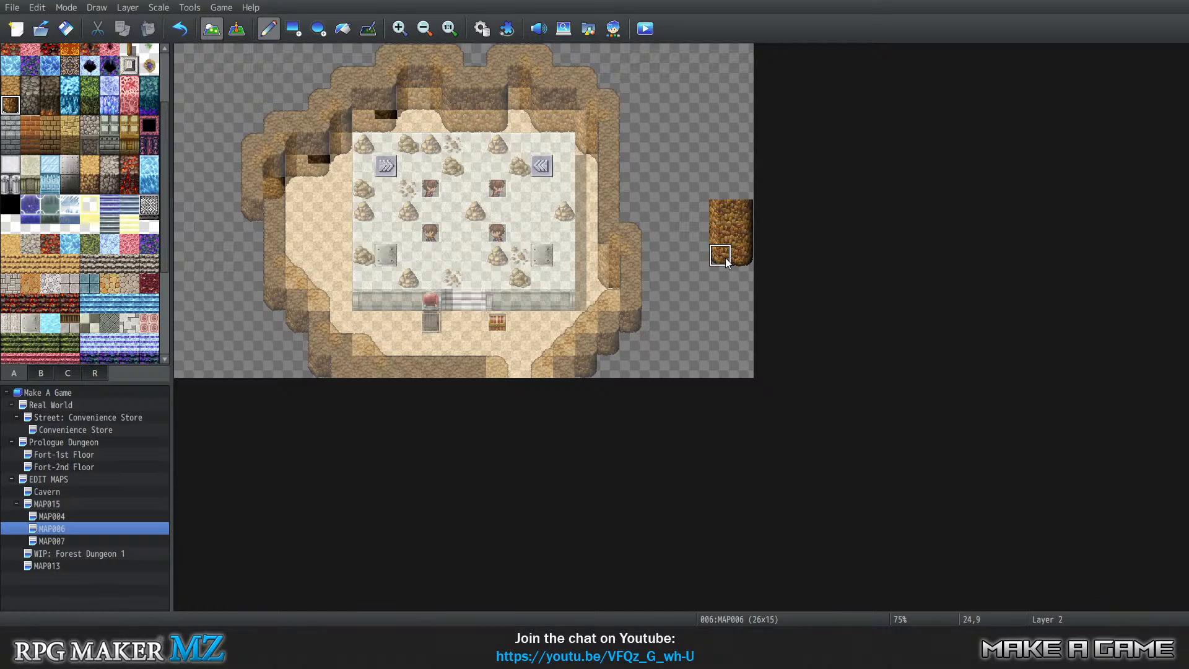
{"action": "left_click", "coordinate": [609, 278]}
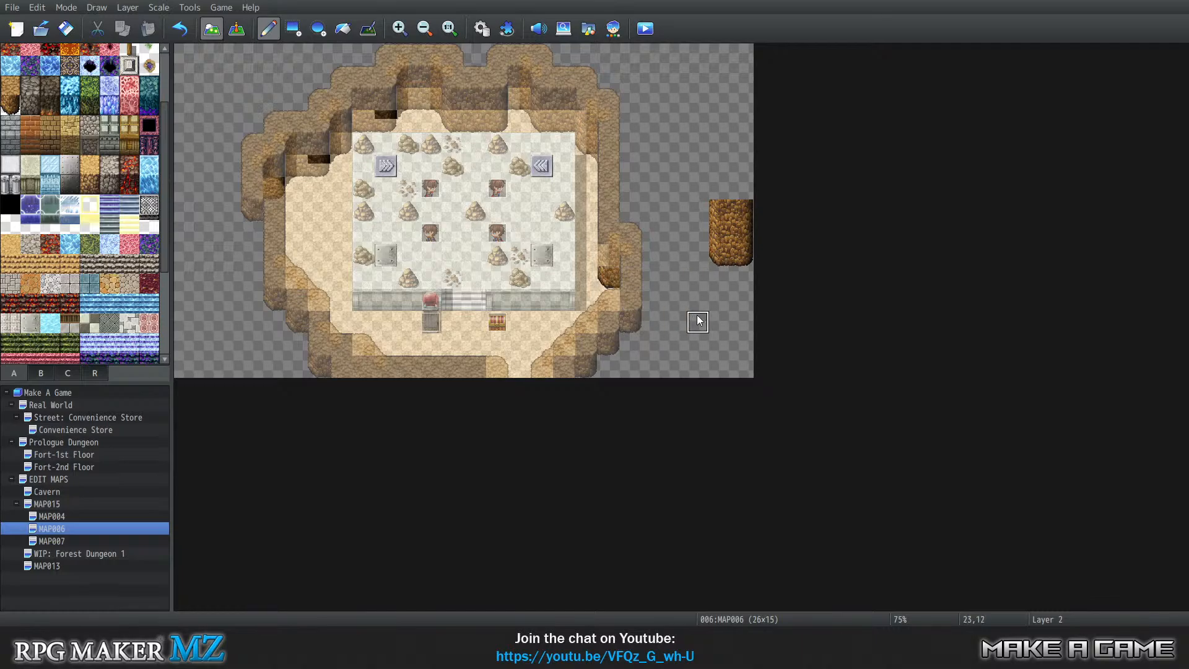
On layer 3, place the left cave wall edge tile over the wall tile at 19,10 and switch to layer 4.
{"action": "key", "text": "3"}
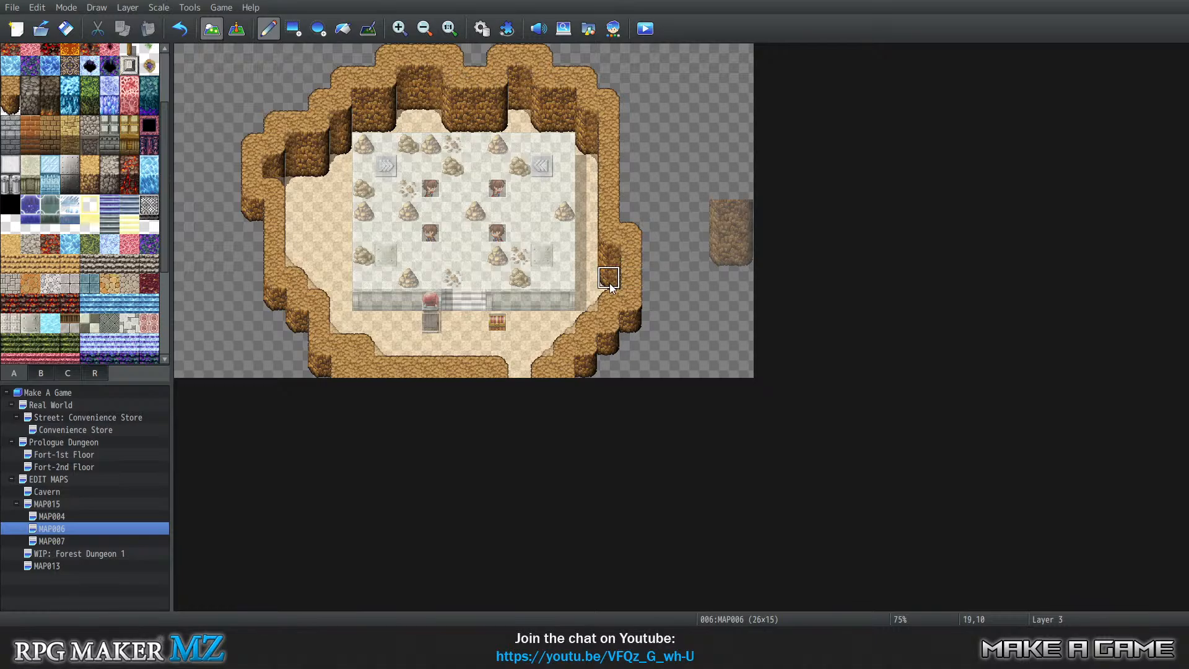
{"action": "left_click", "coordinate": [66, 368]}
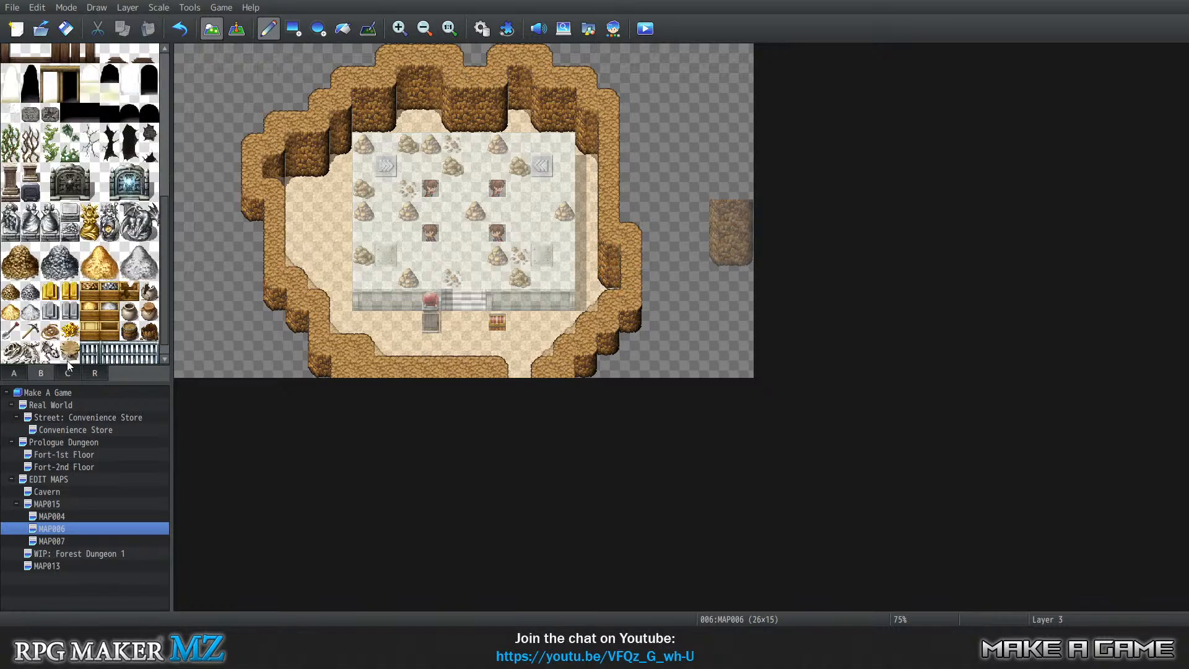
{"action": "scroll", "coordinate": [70, 225], "scroll_direction": "down", "scroll_amount": 1}
{"action": "scroll", "coordinate": [69, 260], "scroll_direction": "up", "scroll_amount": 6}
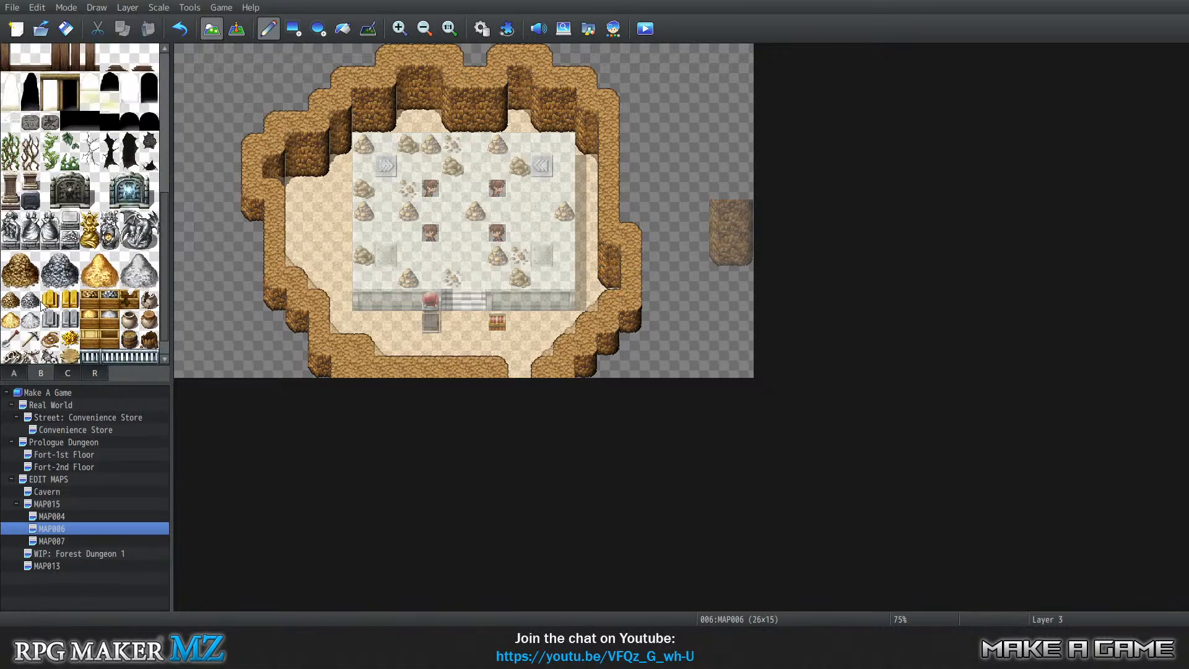
{"action": "scroll", "coordinate": [83, 329], "scroll_direction": "down", "scroll_amount": 6}
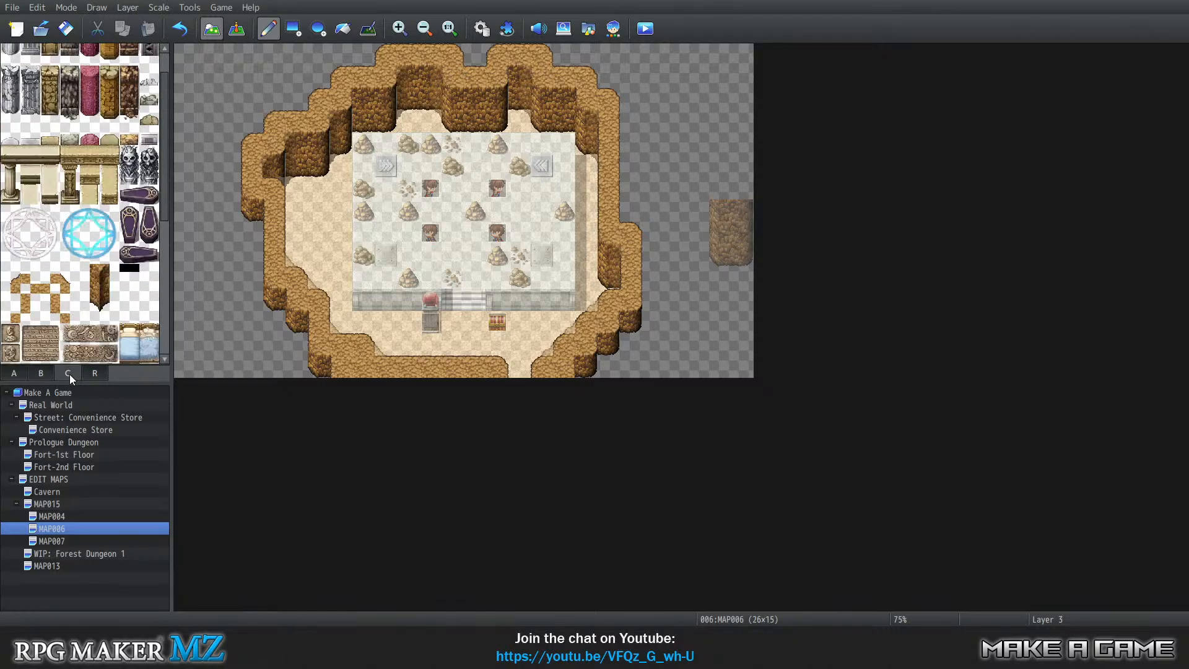
{"action": "left_click", "coordinate": [92, 223]}
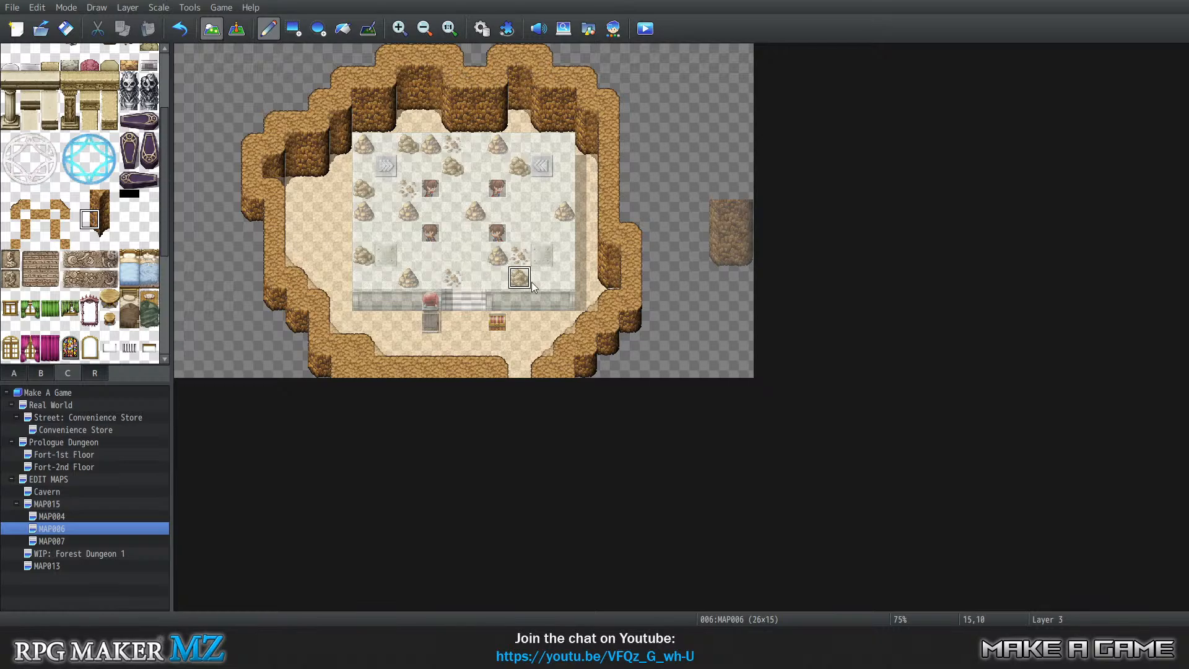
{"action": "left_click", "coordinate": [609, 278]}
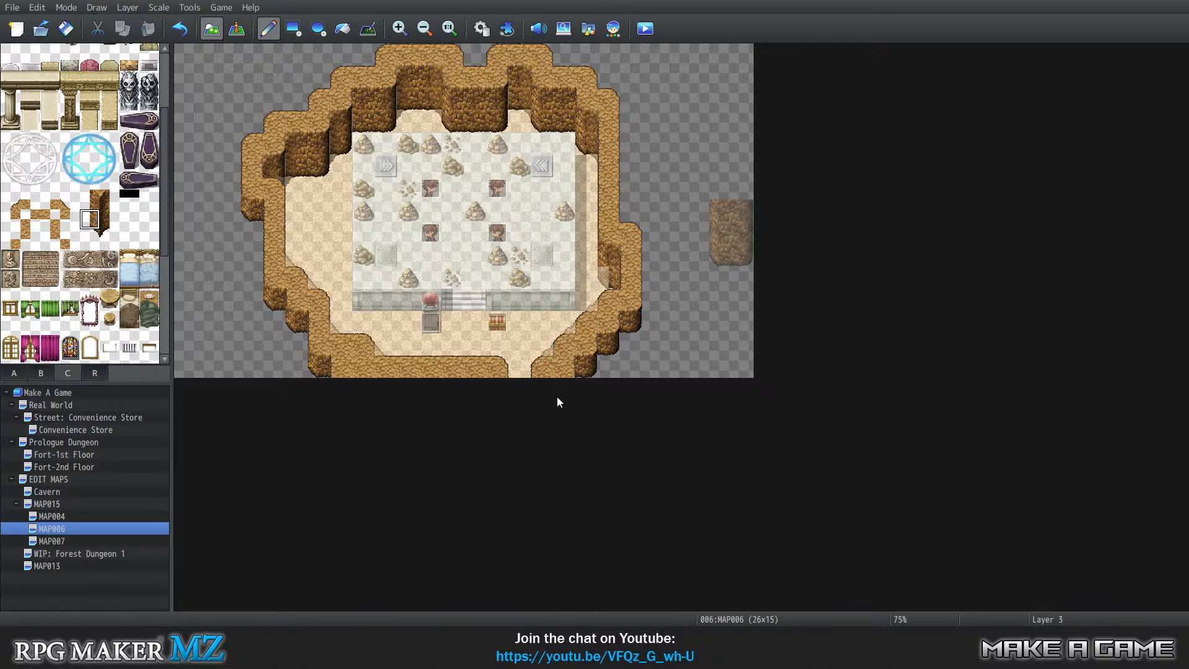
{"action": "key", "text": "4"}
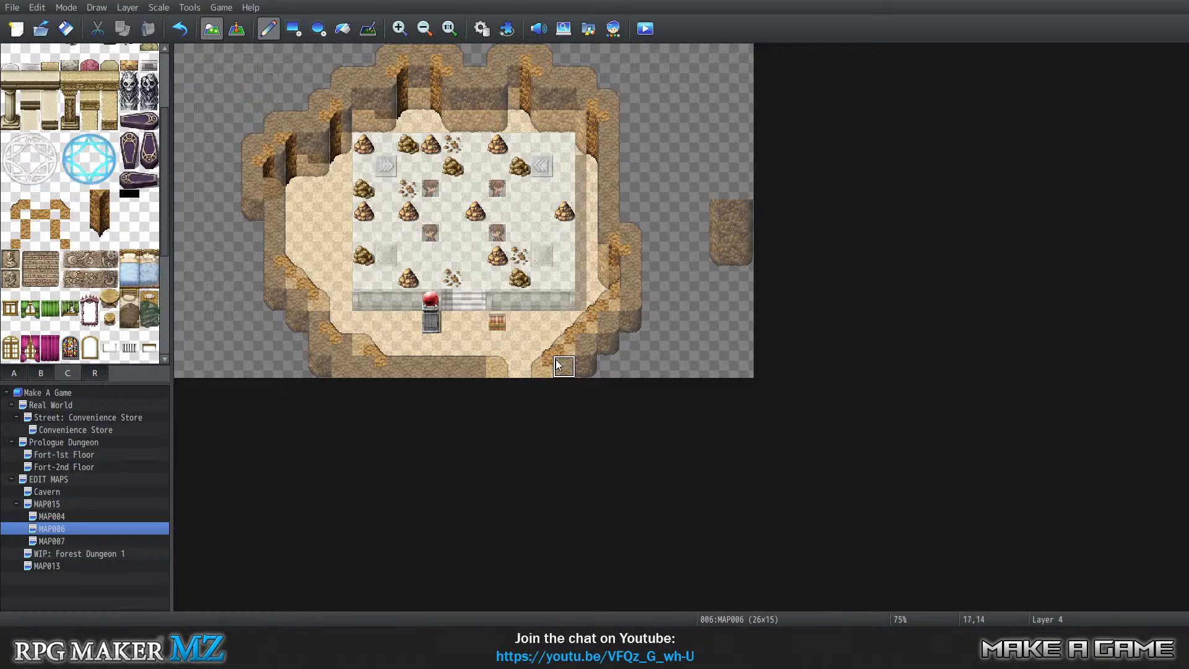
Clear the brown cave wall block from the map's right edge, leaving that area black.
{"action": "left_click", "coordinate": [69, 240]}
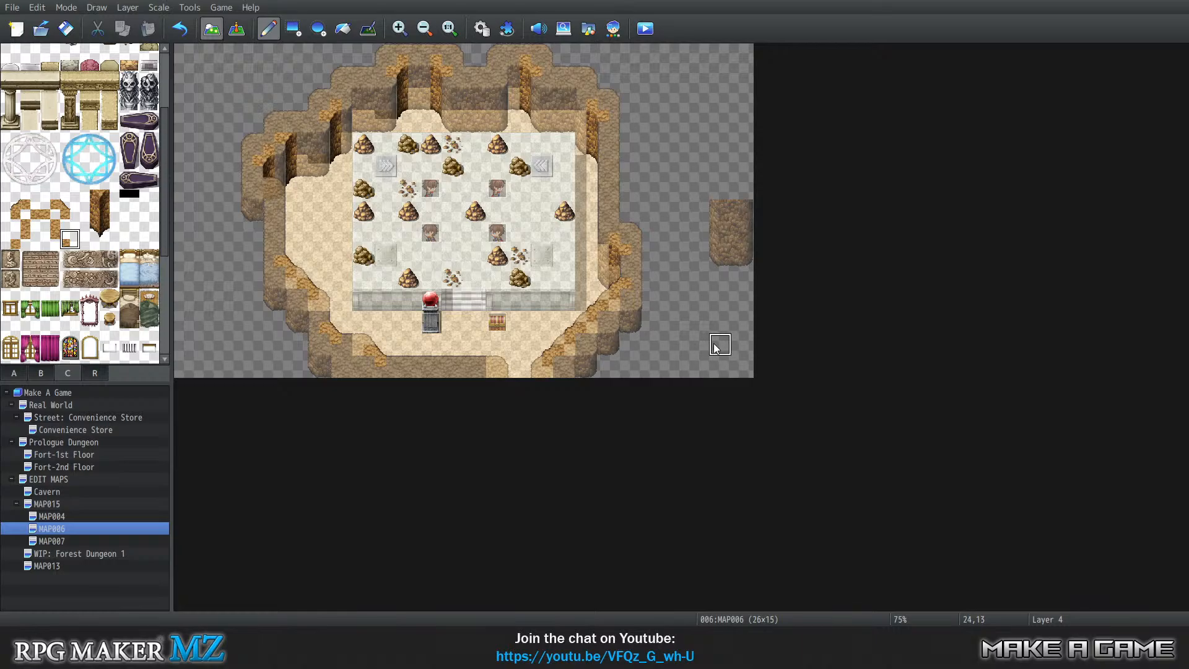
{"action": "key", "text": "0"}
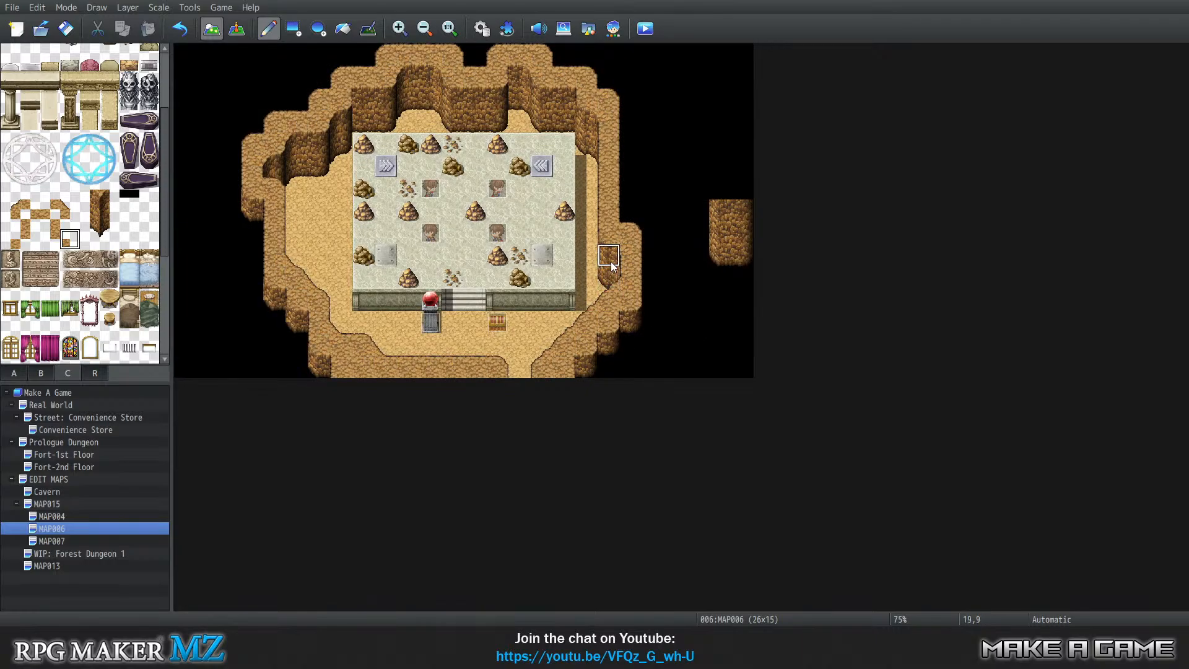
{"action": "right_click", "coordinate": [704, 189]}
{"action": "left_click_drag", "start_coordinate": [712, 216], "coordinate": [744, 191]}
{"action": "left_click", "coordinate": [741, 254]}
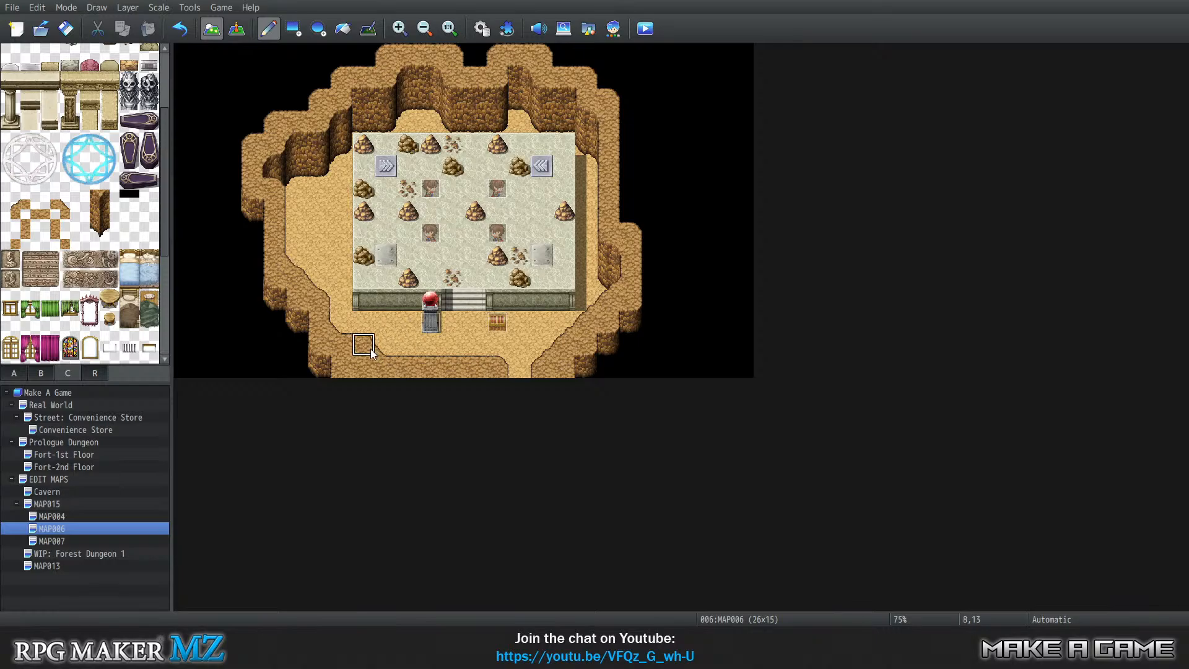
On layer 4, place rock corner tiles along the outer steps of the upper-left and top cave walls.
{"action": "key", "text": "1"}
{"action": "key", "text": "2"}
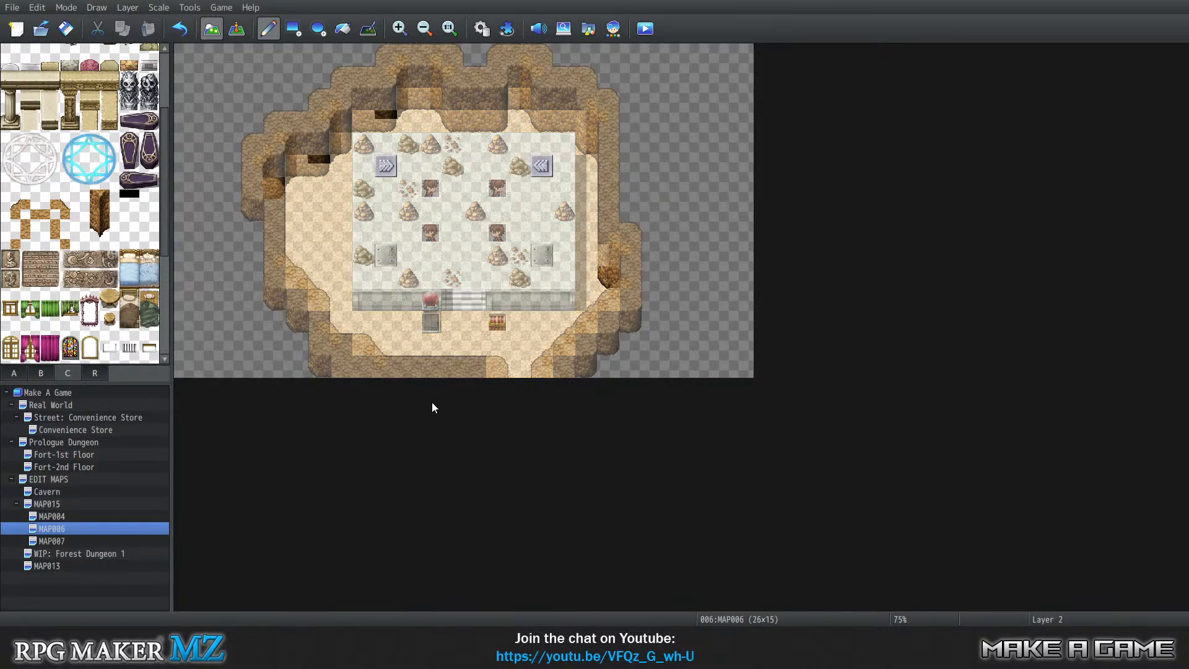
{"action": "key", "text": "3"}
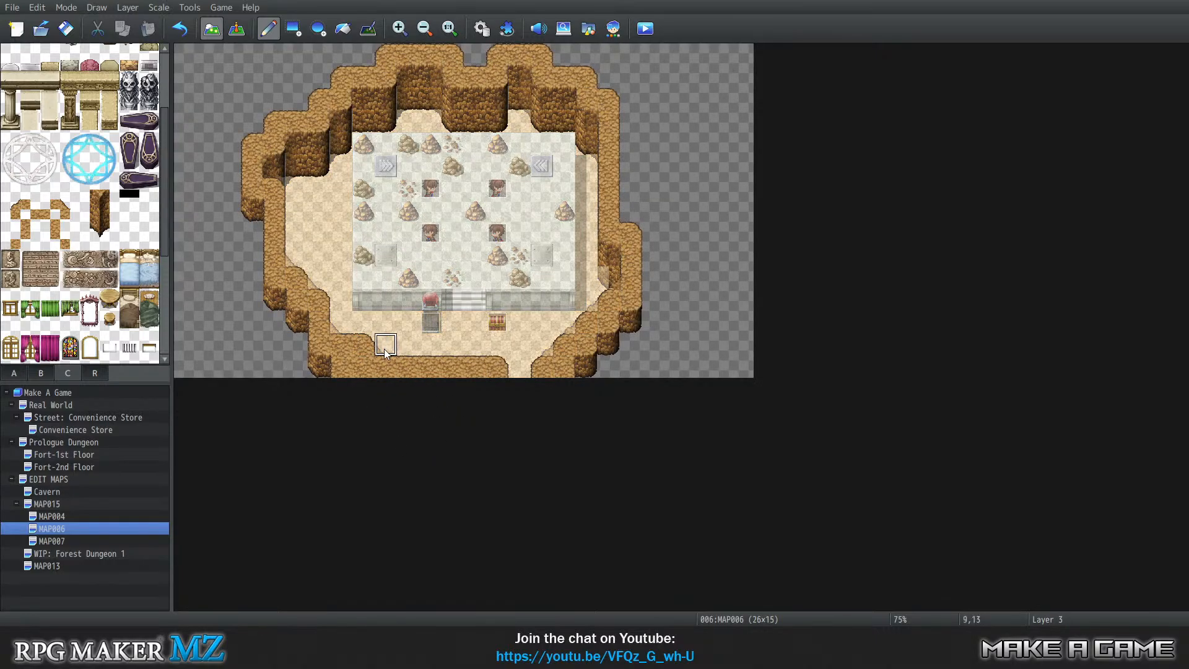
{"action": "key", "text": "4"}
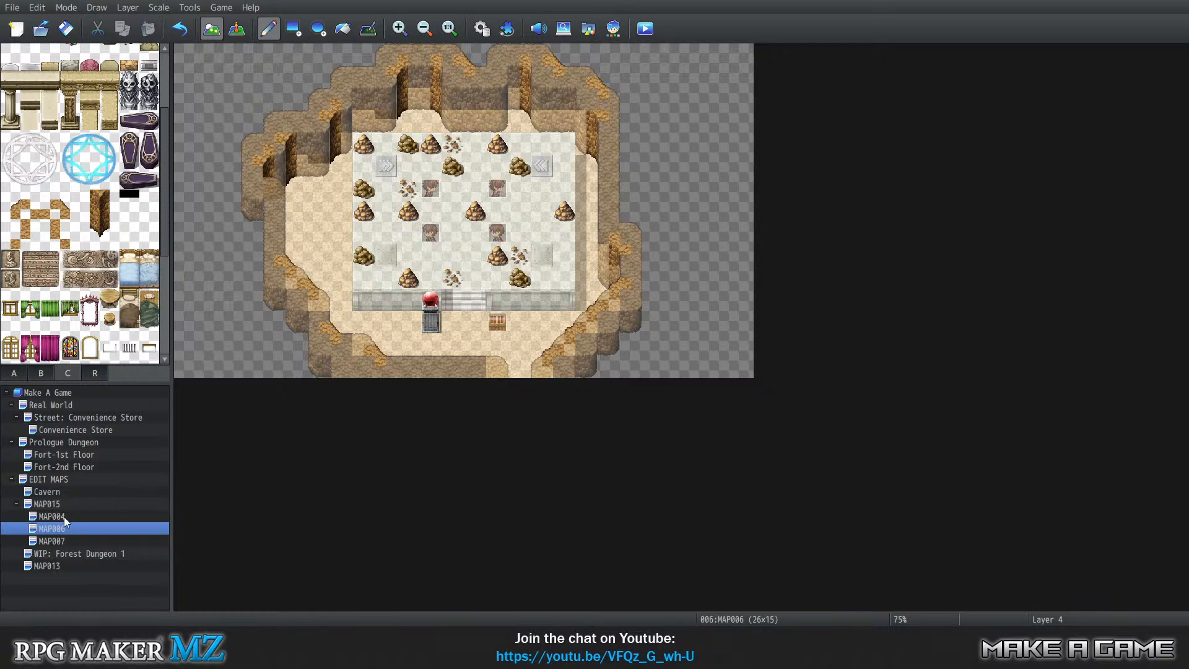
{"action": "left_click", "coordinate": [18, 202]}
{"action": "left_click", "coordinate": [30, 221]}
{"action": "left_click", "coordinate": [71, 242]}
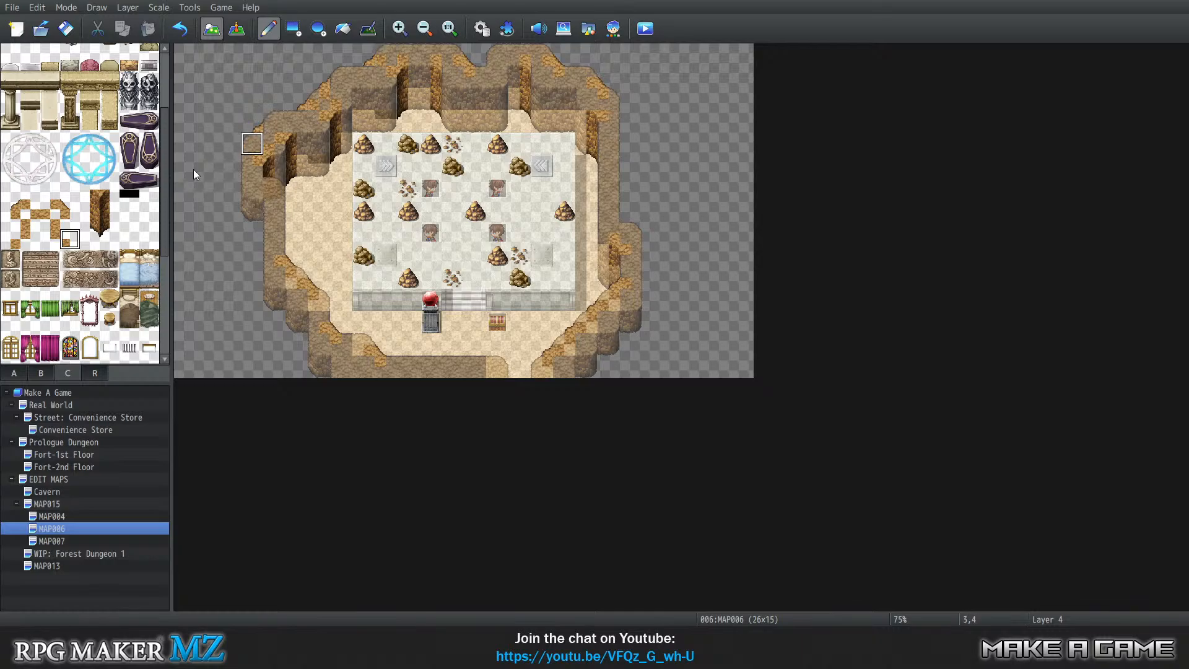
{"action": "left_click", "coordinate": [49, 235]}
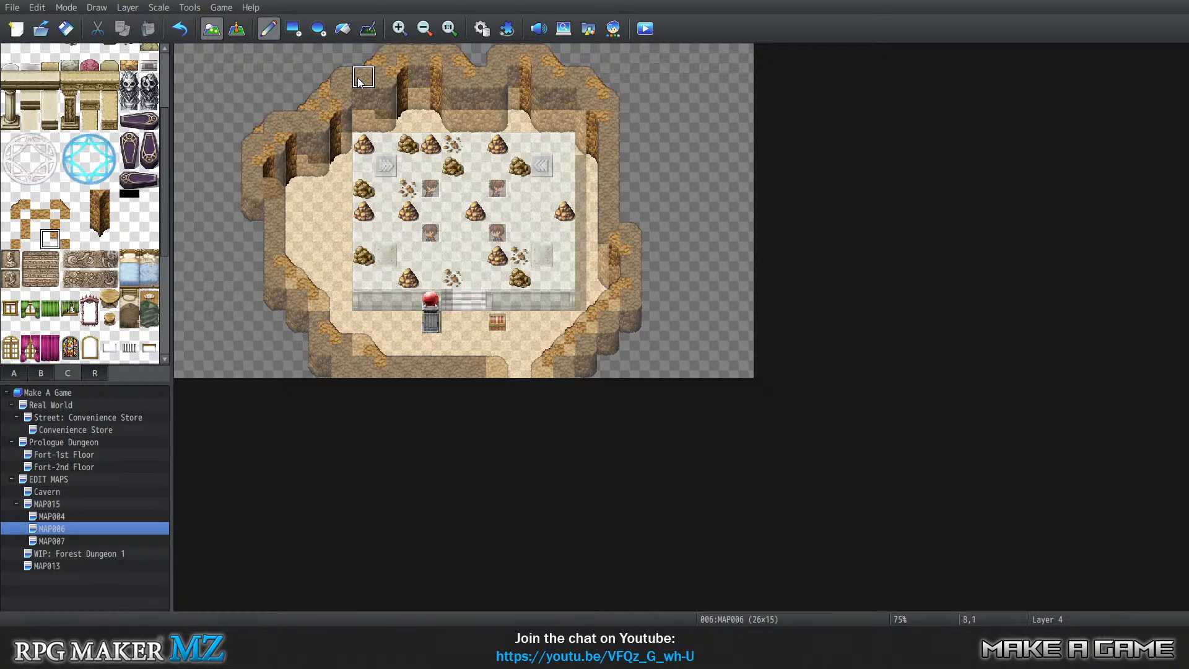
{"action": "left_click", "coordinate": [68, 243]}
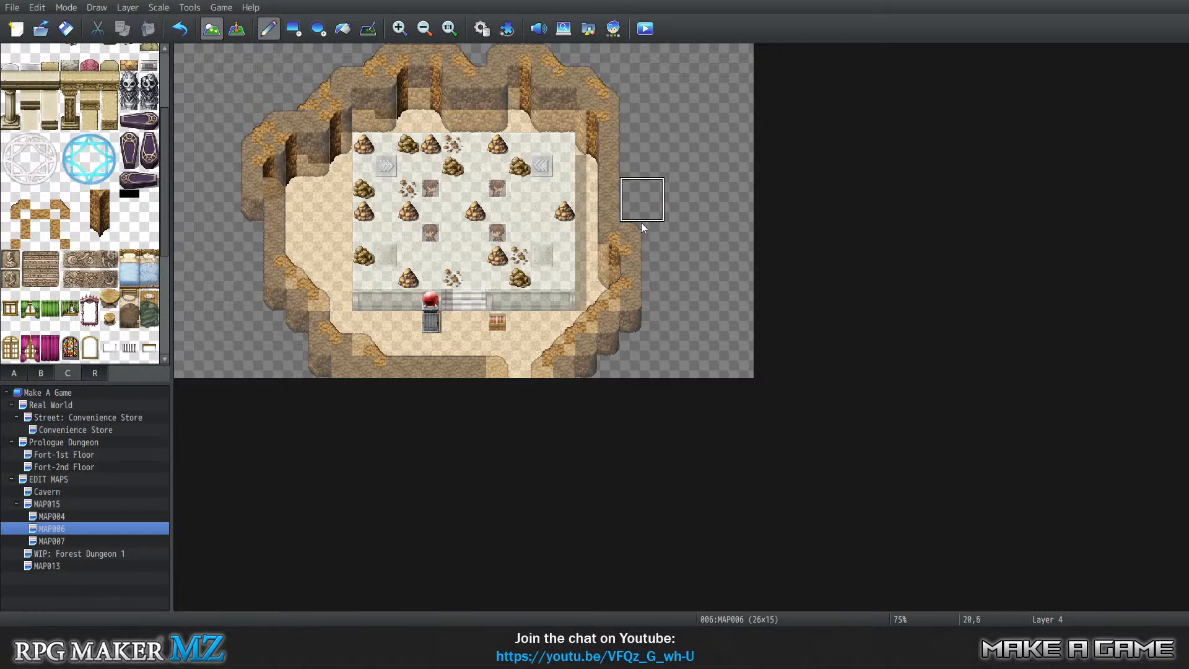
On layer 4, blend the outer step of the right cave wall above the alcove with rock corner tiles.
{"action": "right_click", "coordinate": [697, 259]}
{"action": "left_click", "coordinate": [603, 240]}
{"action": "left_click", "coordinate": [11, 239]}
{"action": "key", "text": "0"}
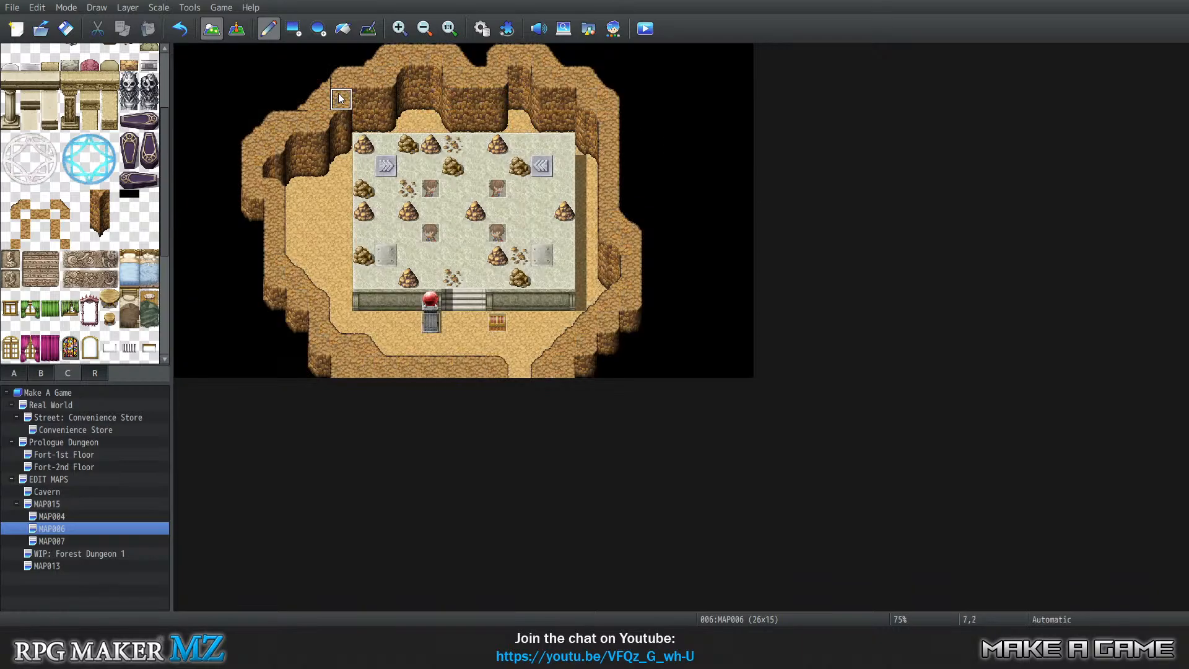
Examine the upper-left cave wall on layers 1 to 4 and in the automatic view.
{"action": "key", "text": "1"}
{"action": "key", "text": "2"}
{"action": "key", "text": "3"}
{"action": "key", "text": "4"}
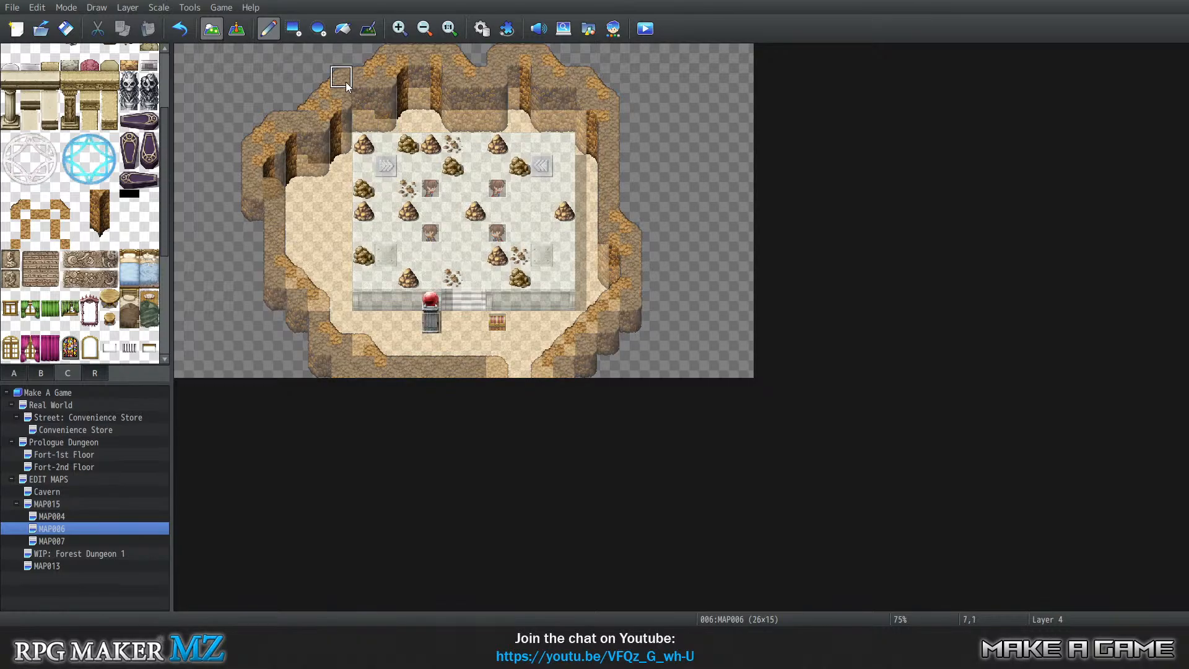
{"action": "left_click", "coordinate": [70, 239]}
{"action": "key", "text": "5"}
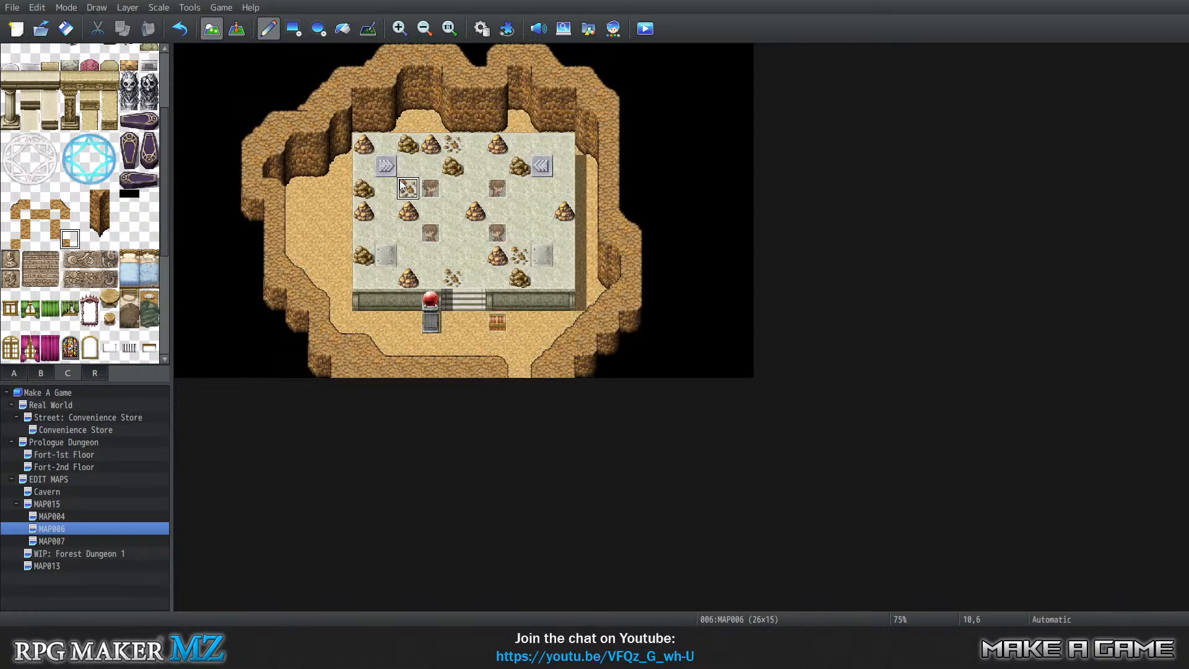
{"action": "key", "text": "3"}
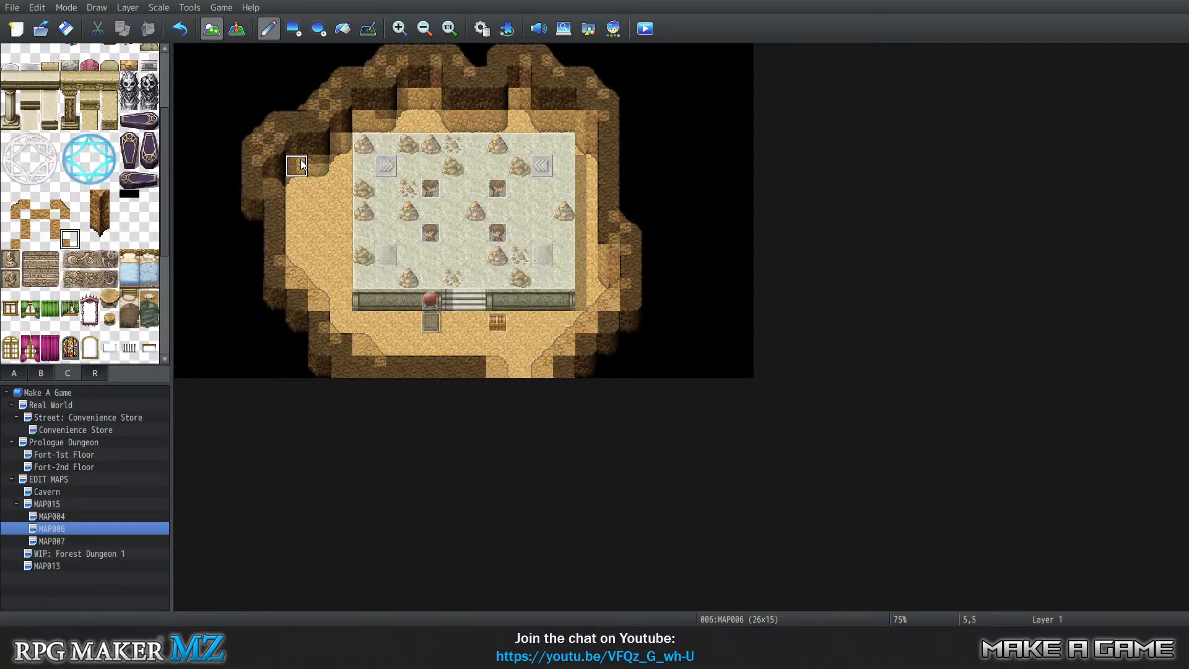
{"action": "key", "text": "5"}
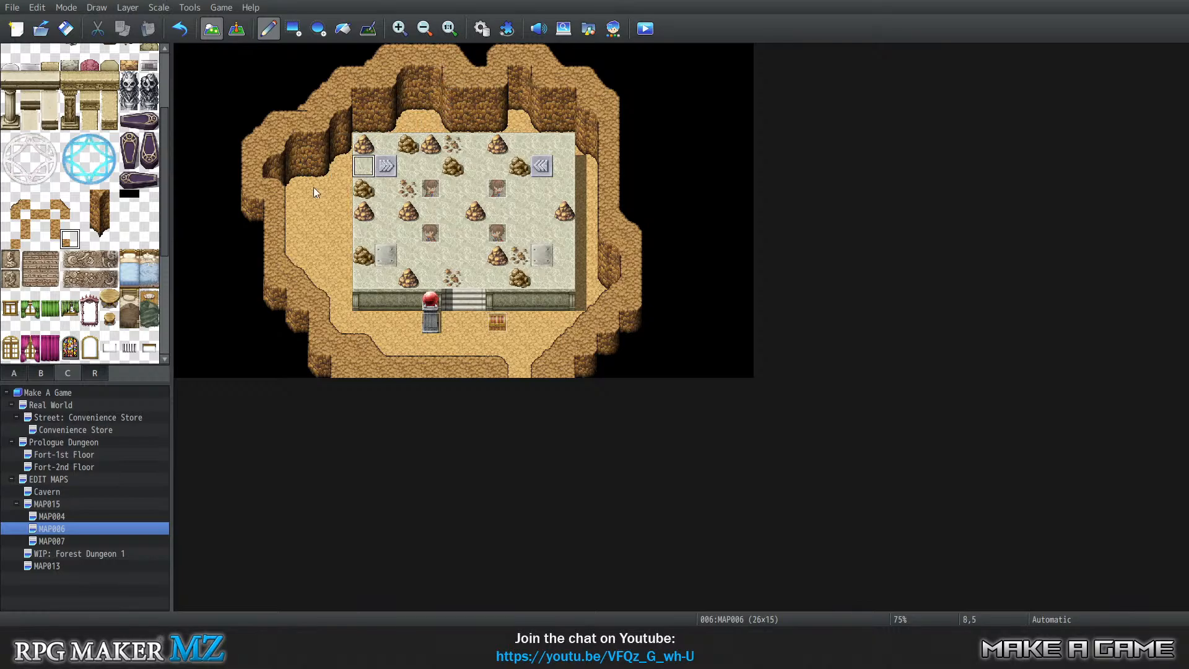
Check the upper cave walls layer by layer, and blend the upper-left outer edge with the rock corner tile on layer 4.
{"action": "left_click", "coordinate": [29, 241]}
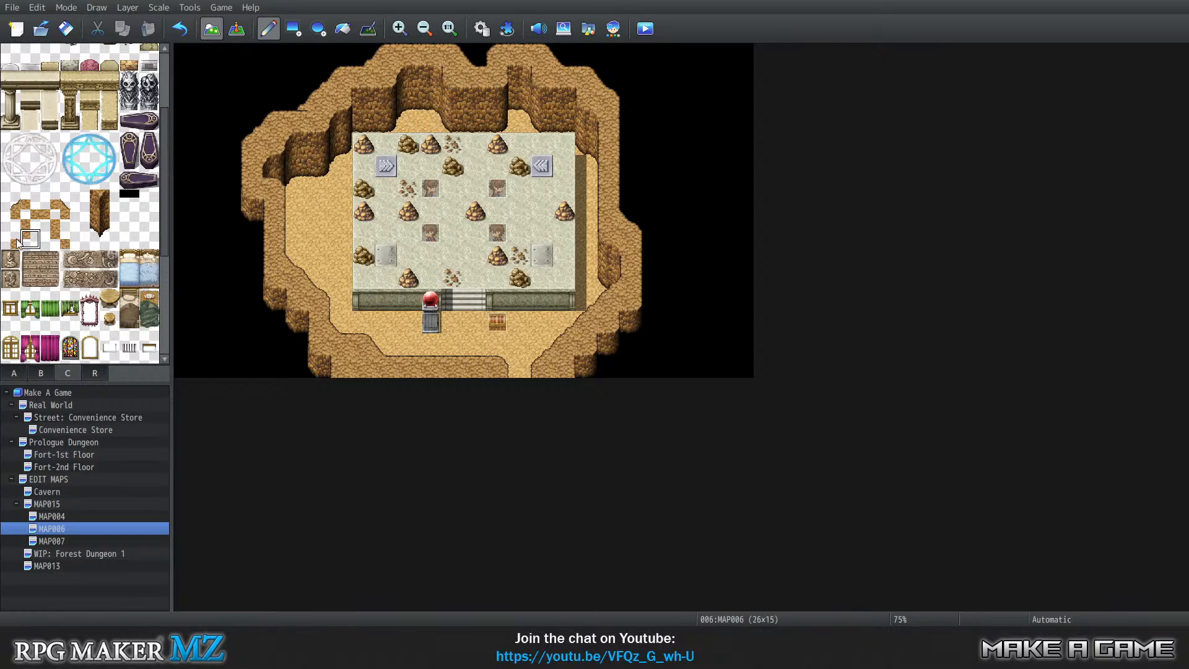
{"action": "left_click", "coordinate": [50, 242]}
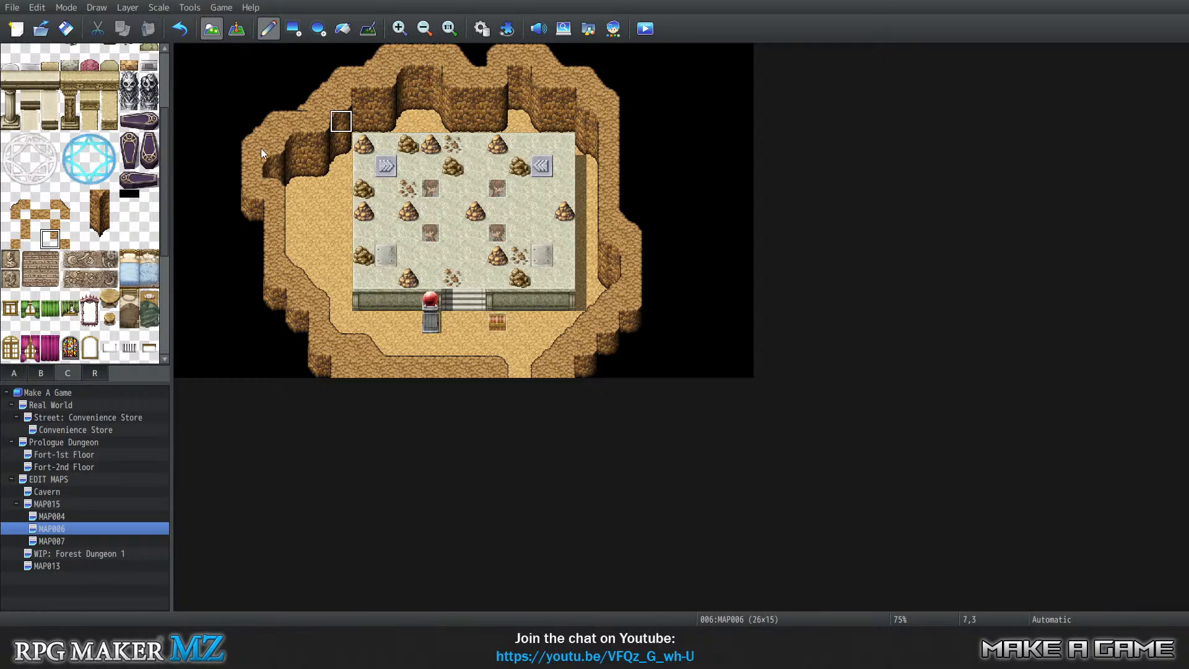
{"action": "left_click", "coordinate": [30, 244]}
{"action": "key", "text": "1"}
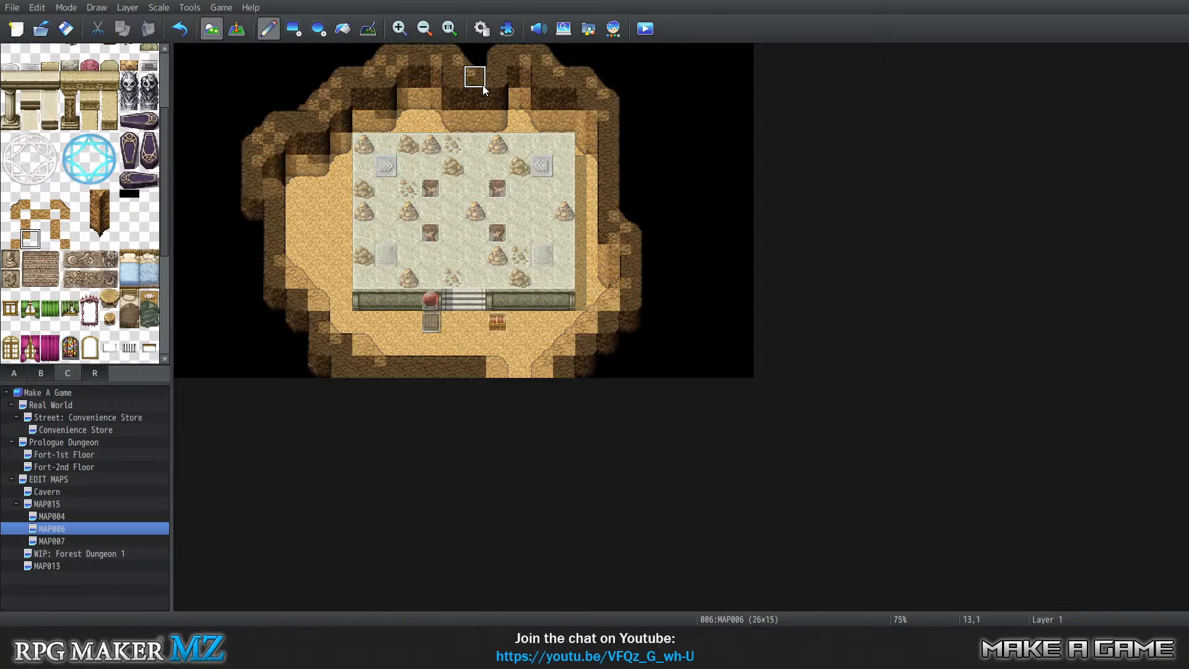
{"action": "key", "text": "2"}
{"action": "key", "text": "3"}
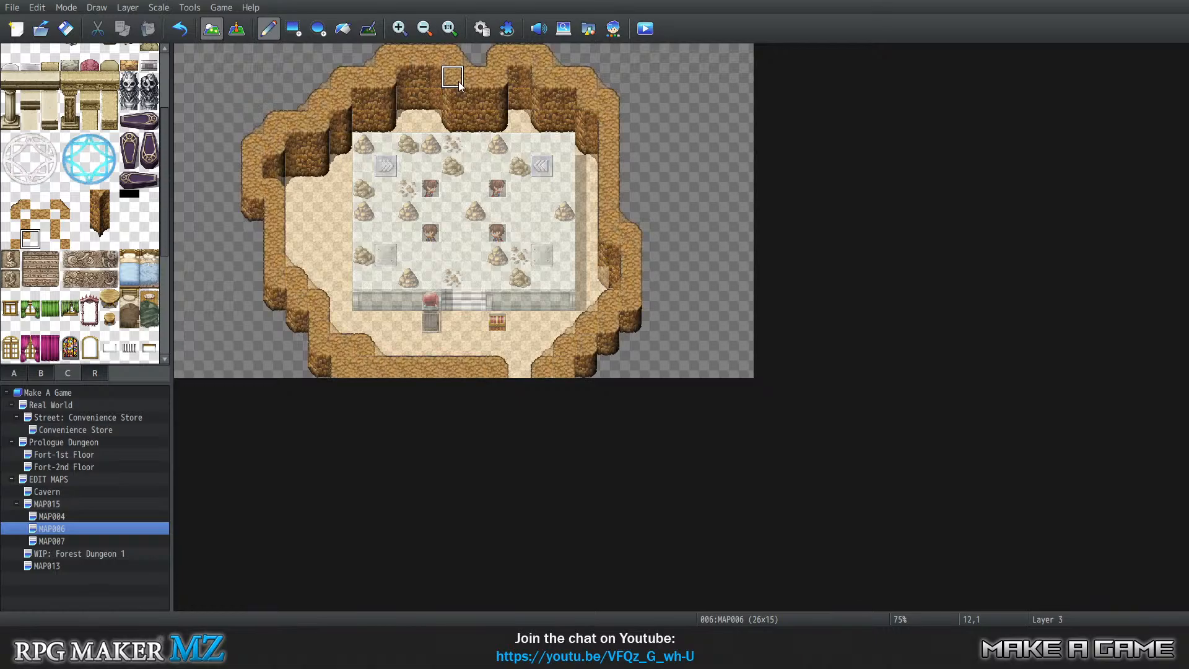
{"action": "key", "text": "2"}
{"action": "key", "text": "1"}
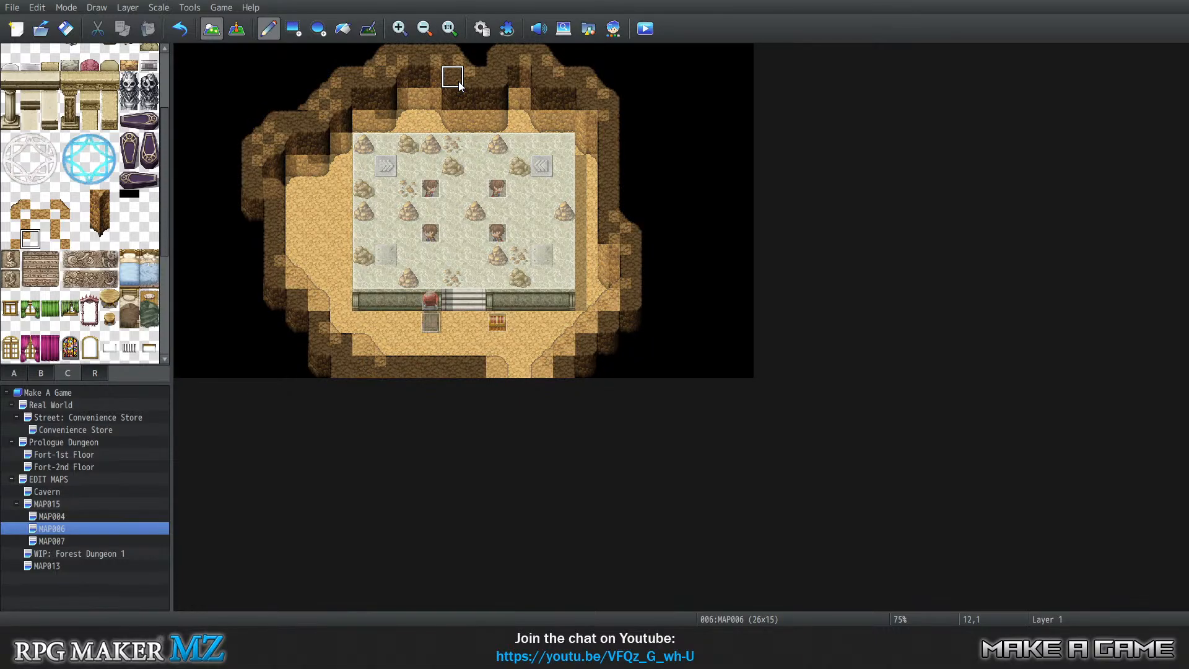
{"action": "key", "text": "2"}
{"action": "key", "text": "3"}
{"action": "key", "text": "4"}
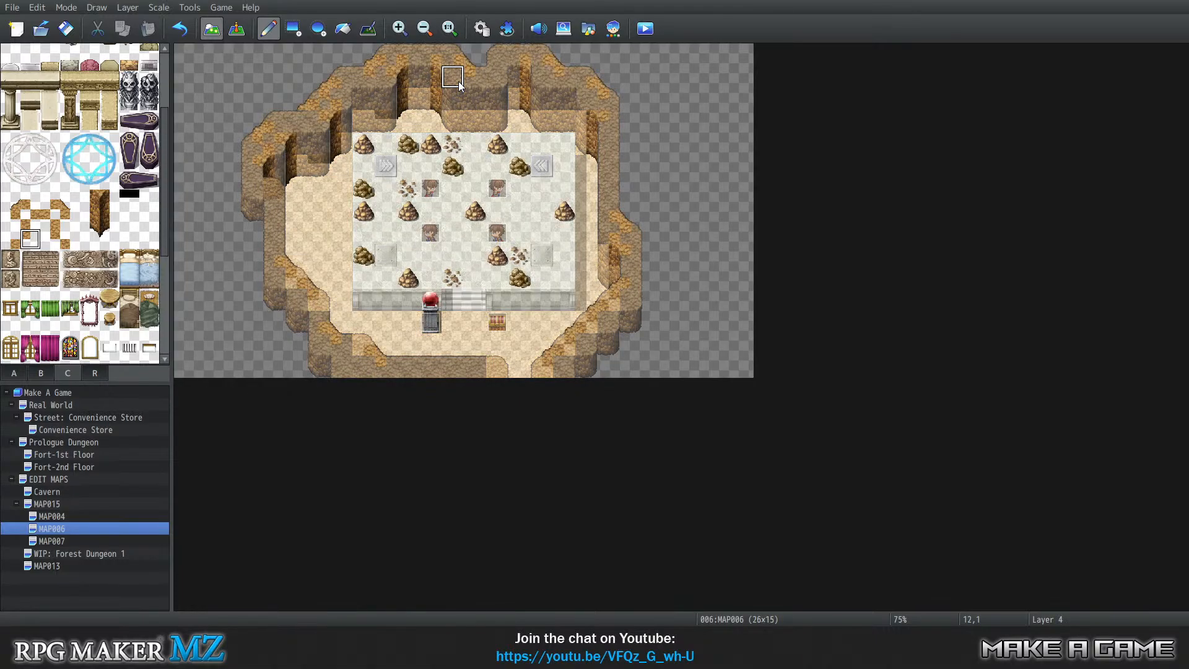
{"action": "left_click", "coordinate": [53, 239]}
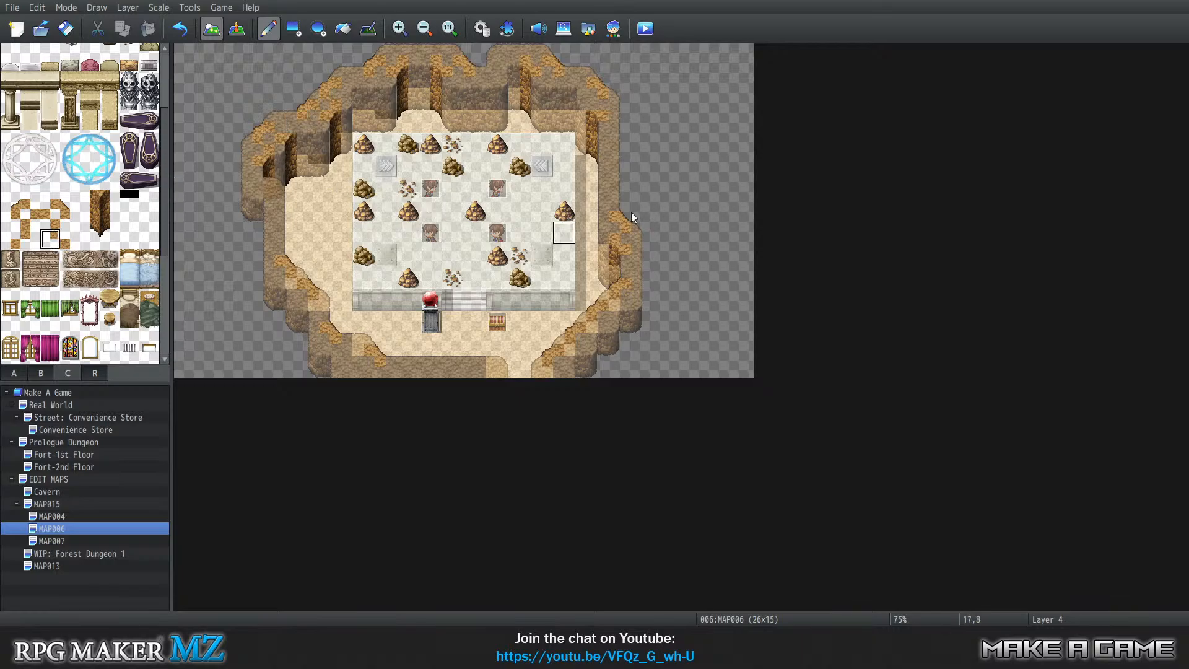
{"action": "key", "text": "0"}
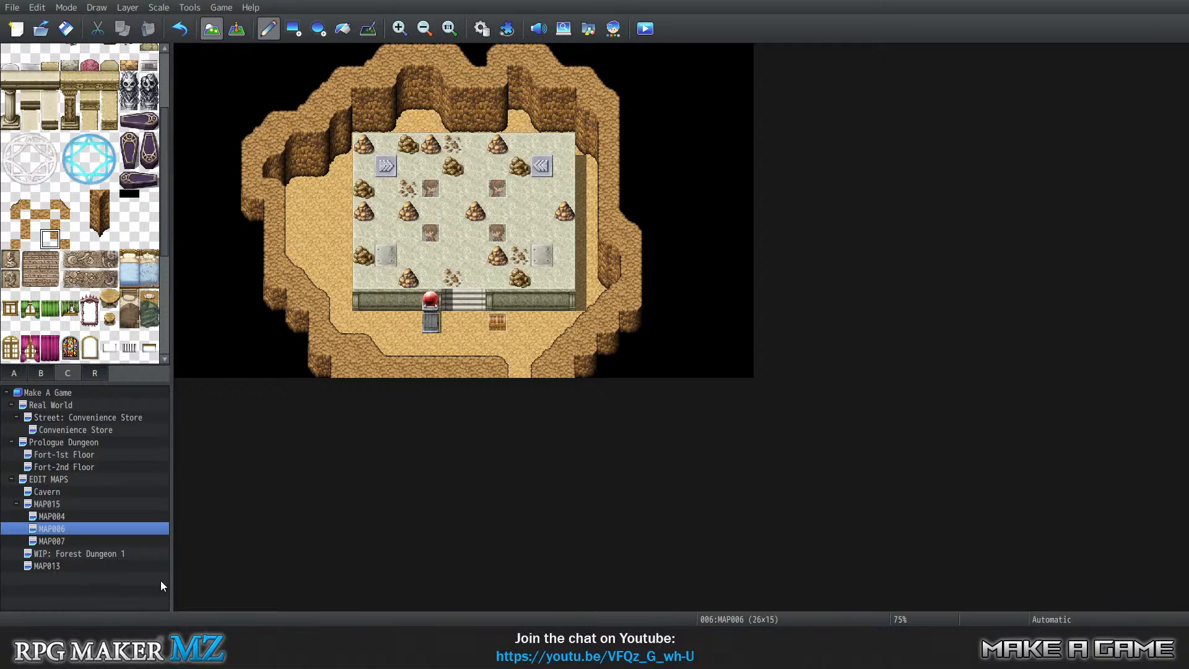
Try out the cave wall edge tile with its pointed lower end on the empty black area at 23,5.
{"action": "left_click_drag", "start_coordinate": [89, 199], "coordinate": [93, 222]}
{"action": "left_click", "coordinate": [90, 238]}
{"action": "left_click", "coordinate": [91, 196]}
{"action": "left_click", "coordinate": [91, 216]}
{"action": "left_click", "coordinate": [91, 198]}
{"action": "left_click", "coordinate": [91, 233]}
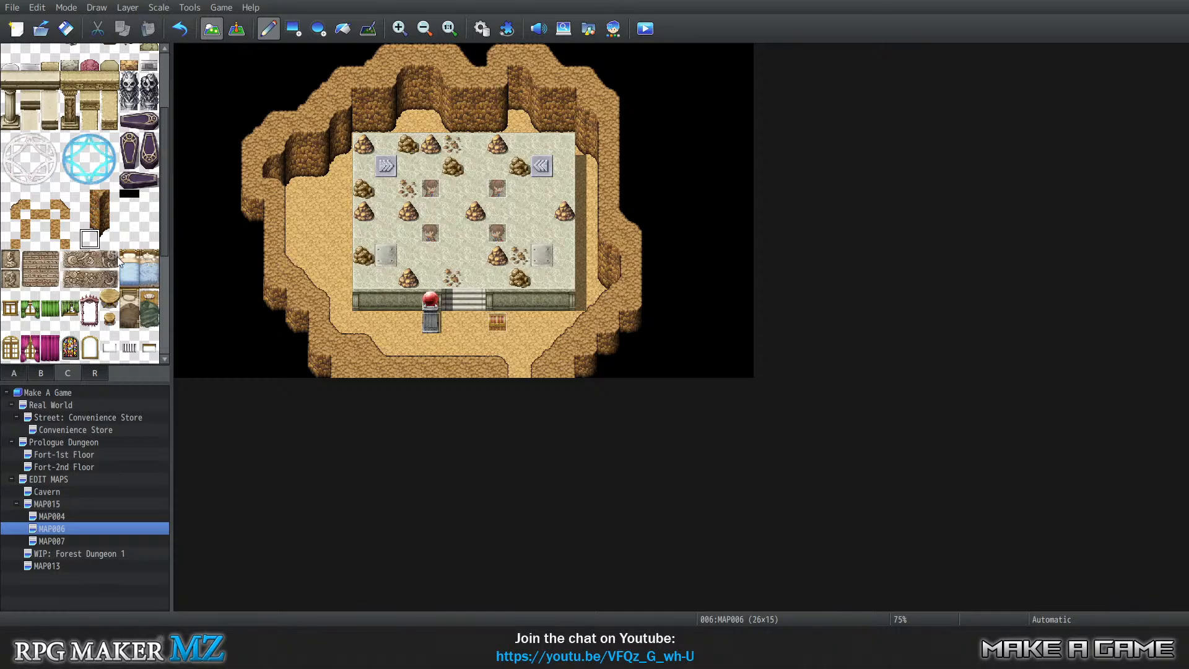
{"action": "left_click", "coordinate": [91, 199]}
{"action": "left_click", "coordinate": [704, 166]}
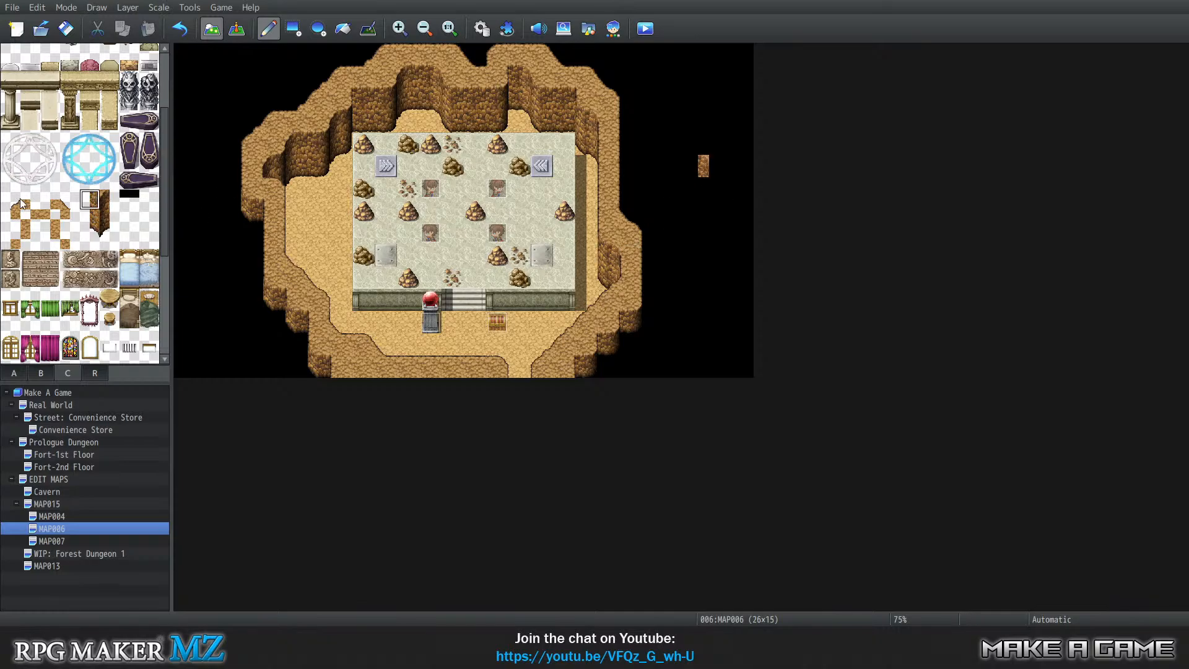
{"action": "left_click", "coordinate": [90, 237]}
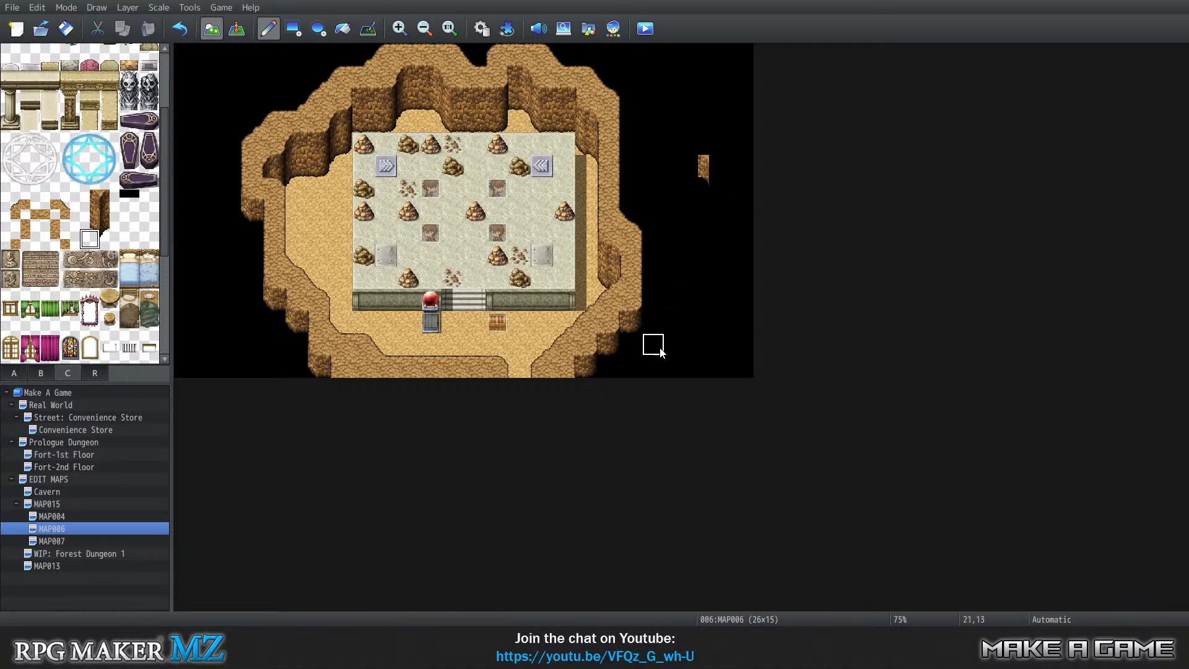
{"action": "right_click", "coordinate": [683, 166]}
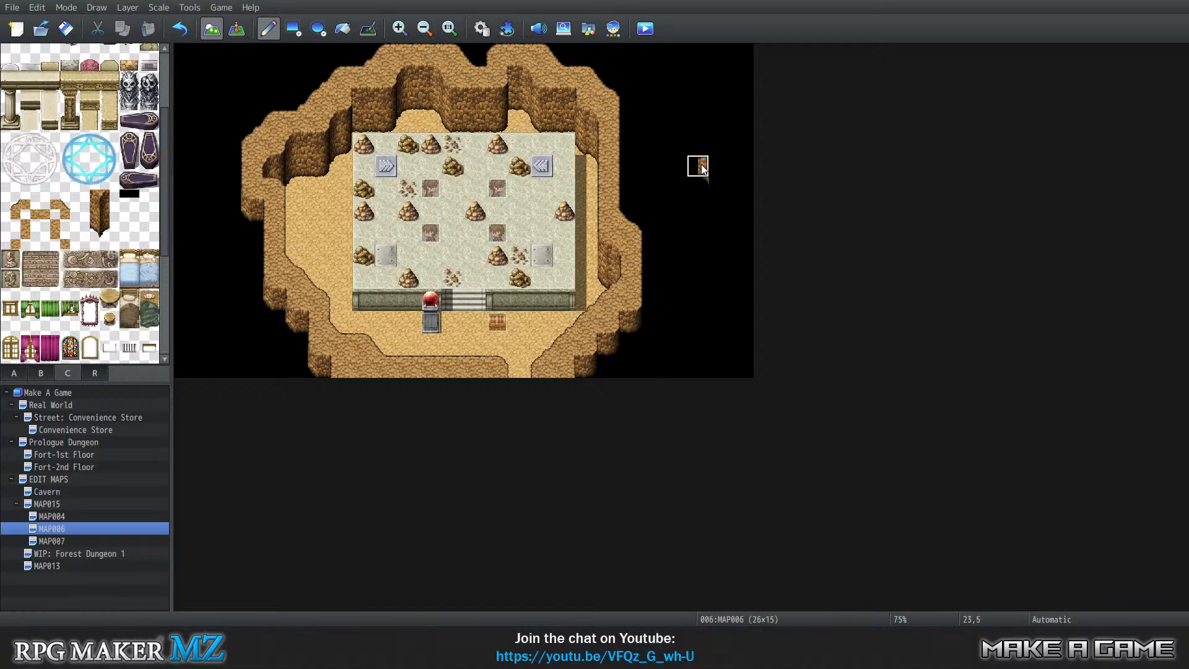
{"action": "left_click", "coordinate": [704, 168]}
Open the Cavern map and examine how its cave walls and ledges are built.
{"action": "left_click", "coordinate": [60, 493]}
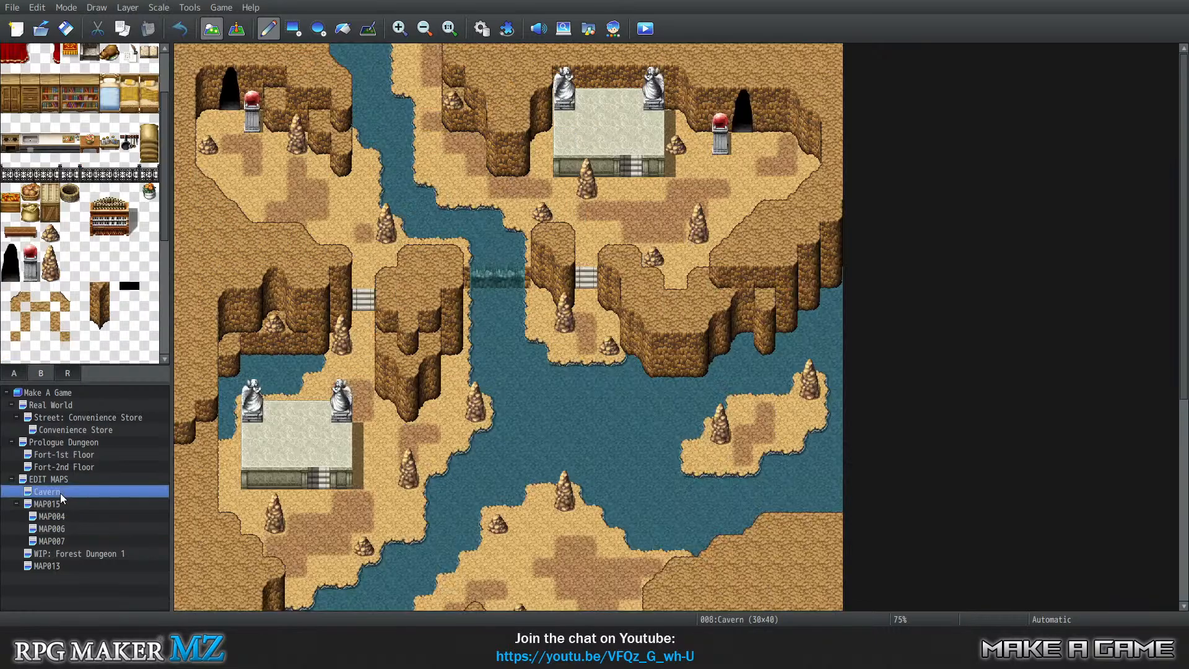
{"action": "scroll", "coordinate": [394, 287], "scroll_direction": "down", "scroll_amount": 2}
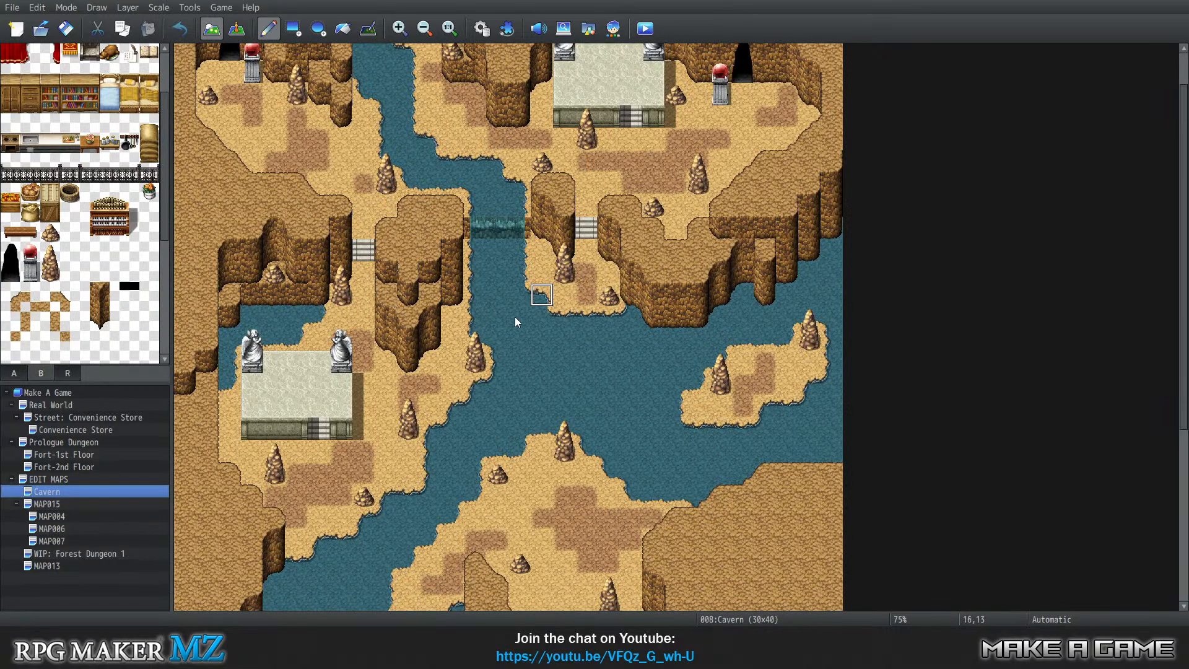
{"action": "scroll", "coordinate": [569, 322], "scroll_direction": "up", "scroll_amount": 2}
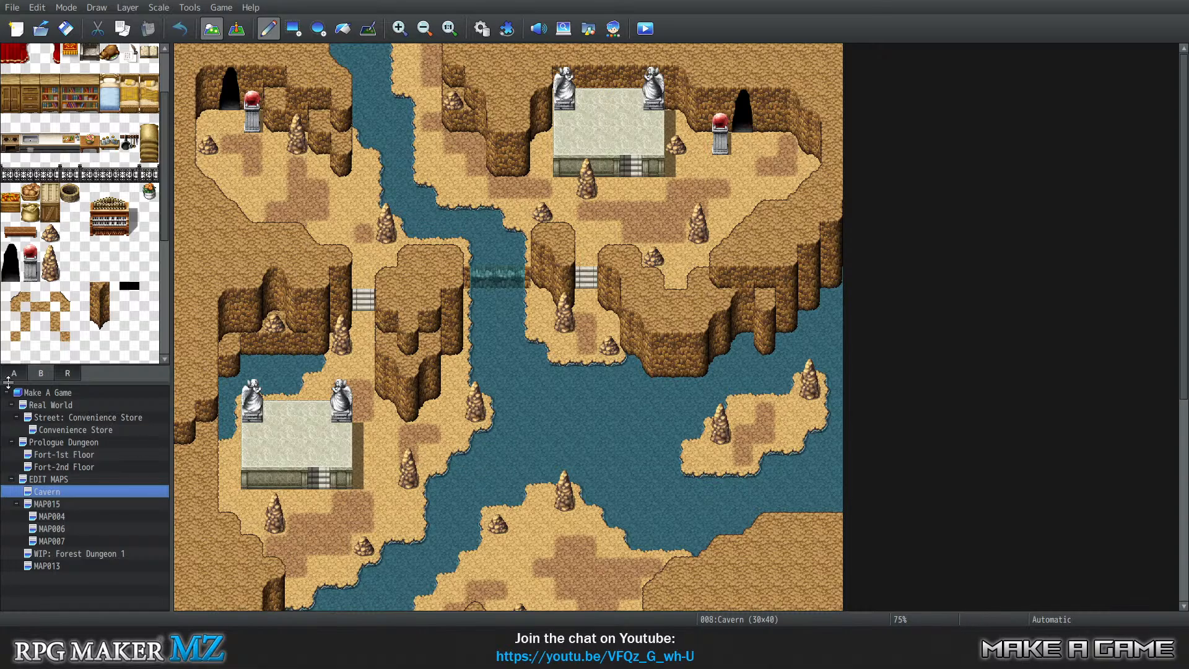
{"action": "scroll", "coordinate": [40, 358], "scroll_direction": "down", "scroll_amount": 3}
{"action": "scroll", "coordinate": [44, 354], "scroll_direction": "up", "scroll_amount": 3}
Review MAP004, MAP006, MAP007, the Street: Convenience Store map and the Convenience Store interior.
{"action": "left_click", "coordinate": [61, 517]}
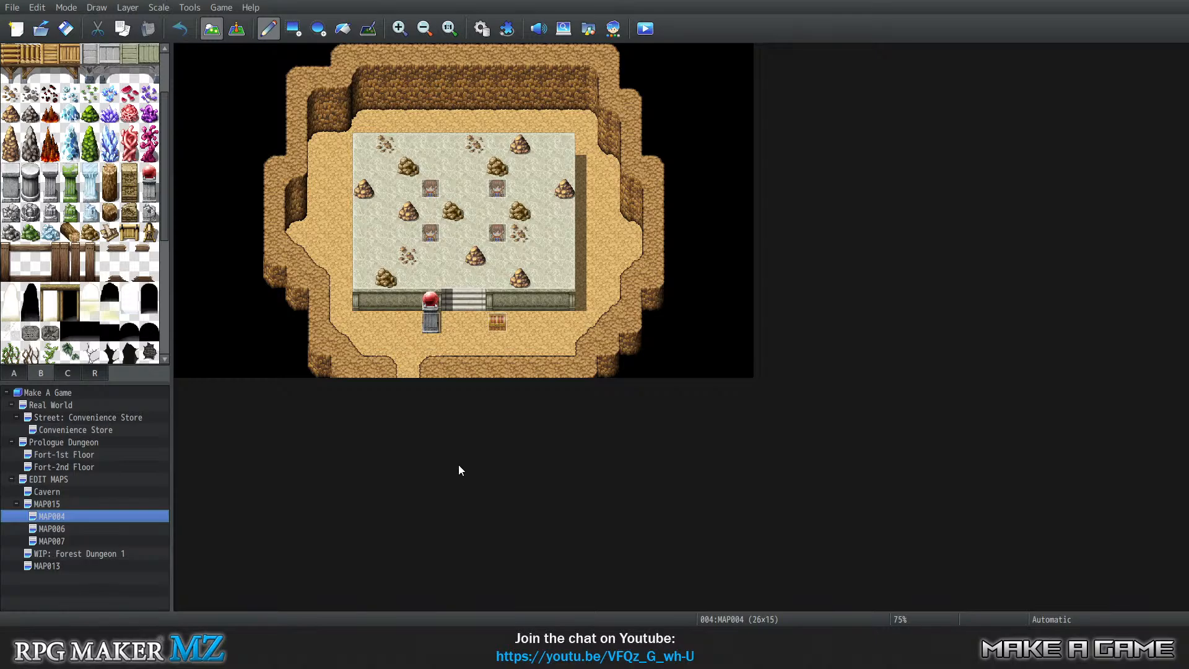
{"action": "left_click", "coordinate": [121, 526]}
{"action": "left_click", "coordinate": [115, 539]}
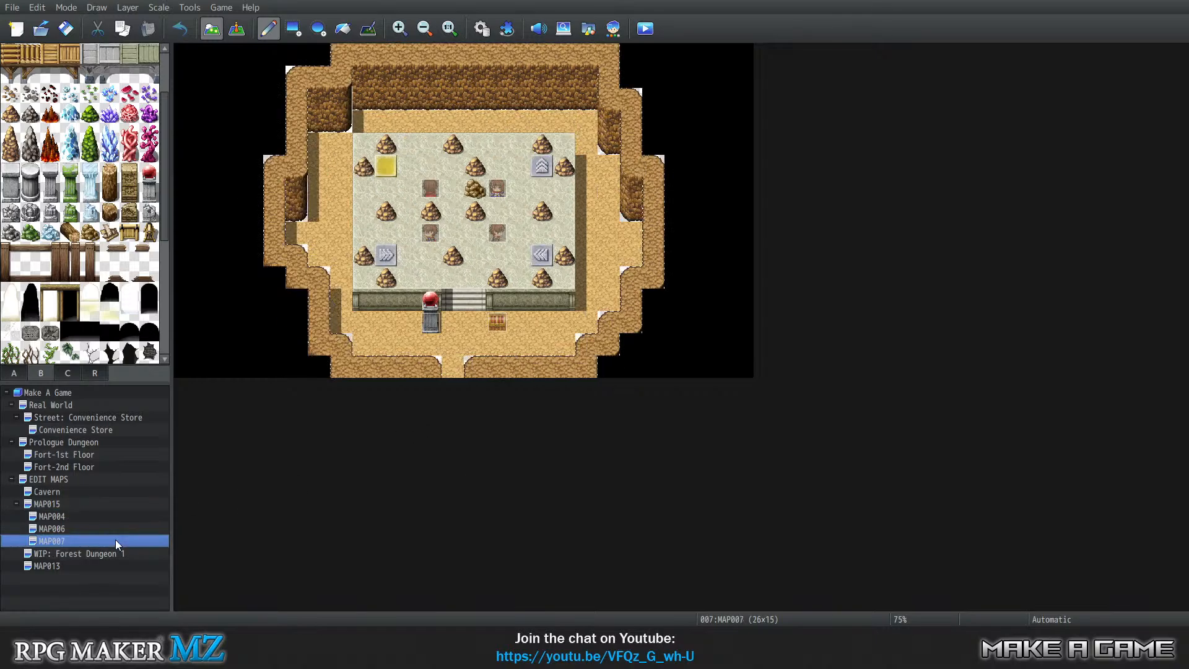
{"action": "left_click", "coordinate": [113, 519]}
{"action": "left_click", "coordinate": [76, 403]}
{"action": "left_click", "coordinate": [65, 417]}
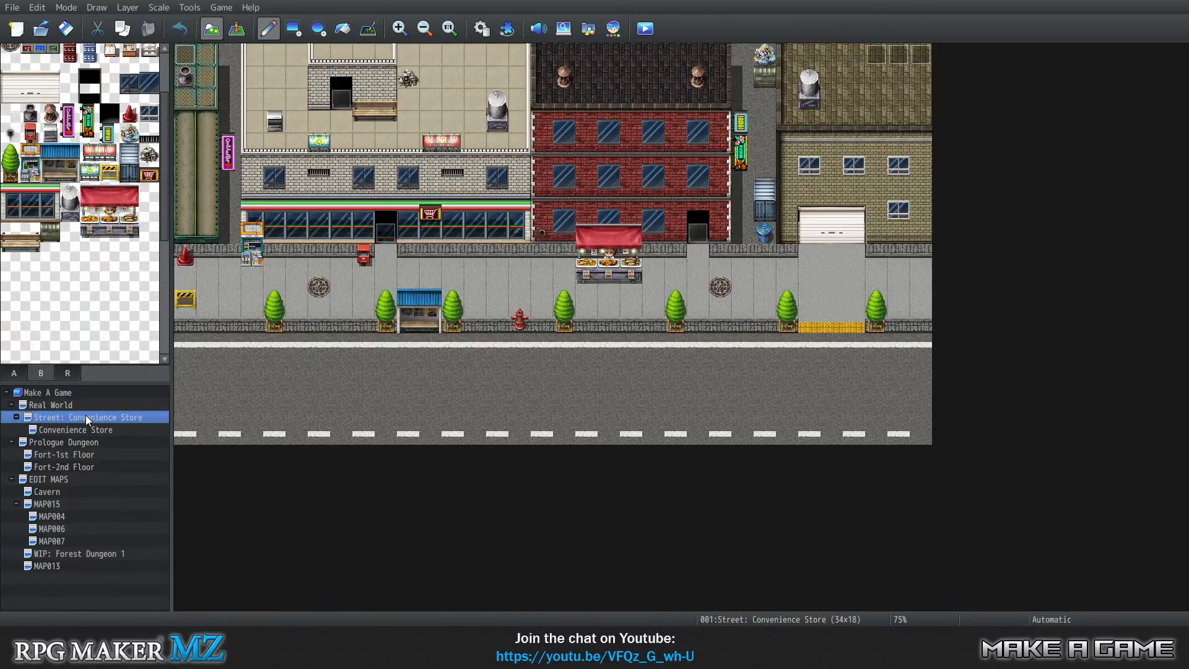
{"action": "left_click", "coordinate": [90, 429]}
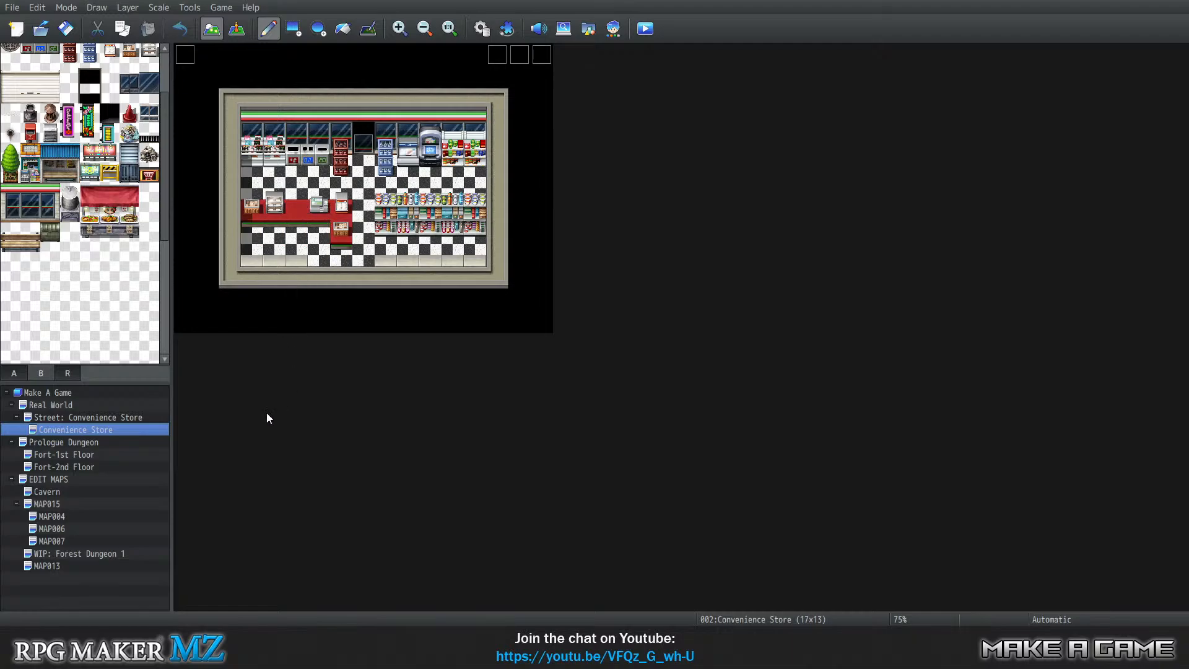
Compare the cave outlines of MAP004 and MAP006 by alternating between the two maps, ending on MAP006.
{"action": "left_click", "coordinate": [81, 516]}
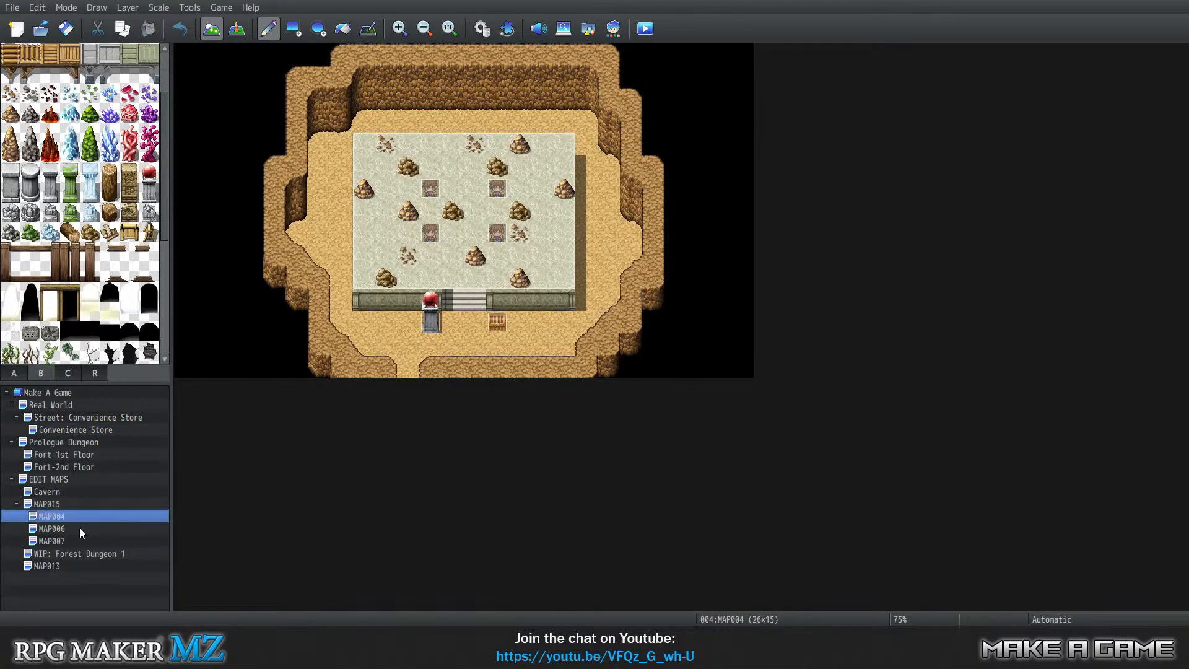
{"action": "left_click", "coordinate": [90, 529]}
{"action": "left_click", "coordinate": [92, 516]}
{"action": "left_click", "coordinate": [95, 528]}
{"action": "left_click", "coordinate": [96, 516]}
{"action": "left_click", "coordinate": [103, 529]}
{"action": "left_click", "coordinate": [102, 517]}
{"action": "left_click", "coordinate": [105, 528]}
{"action": "left_click", "coordinate": [103, 516]}
{"action": "left_click", "coordinate": [103, 525]}
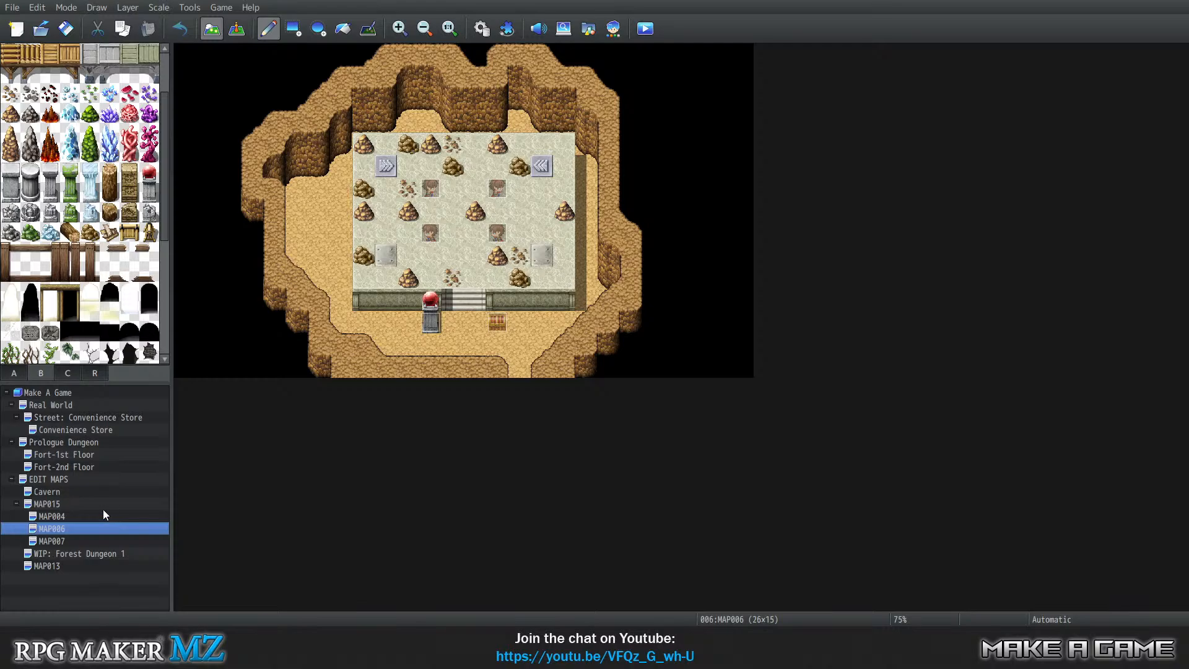
Compare the cave outlines of MAP004 and MAP006 again and open MAP007.
{"action": "left_click", "coordinate": [103, 506]}
{"action": "left_click", "coordinate": [103, 517]}
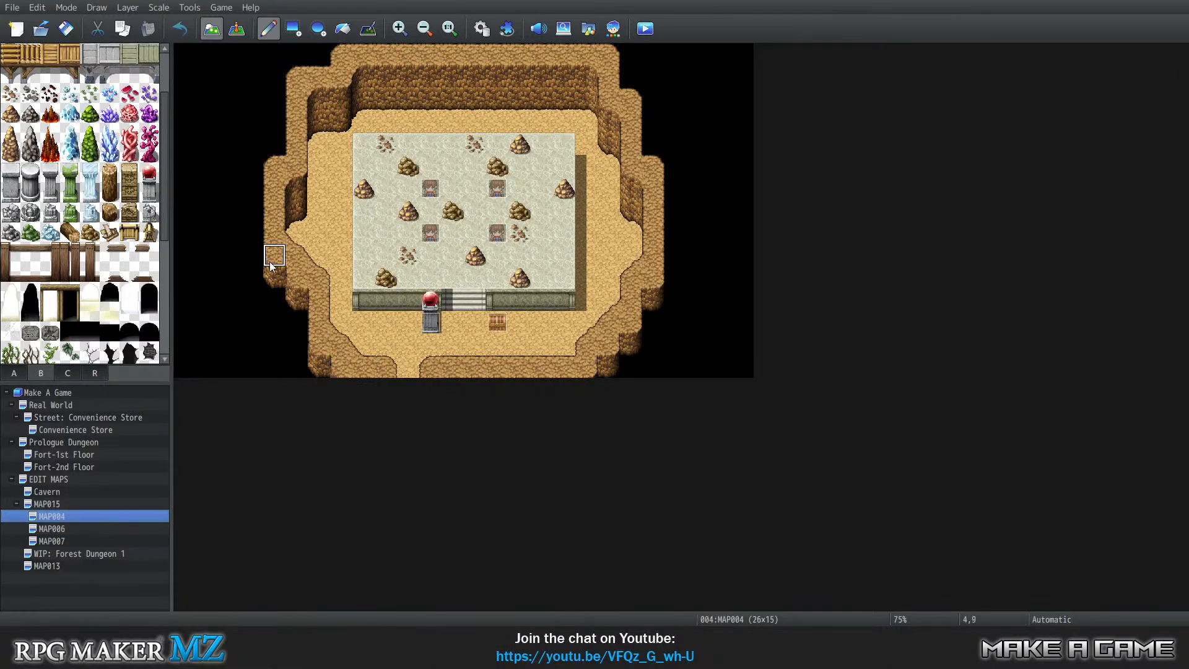
{"action": "left_click", "coordinate": [96, 528]}
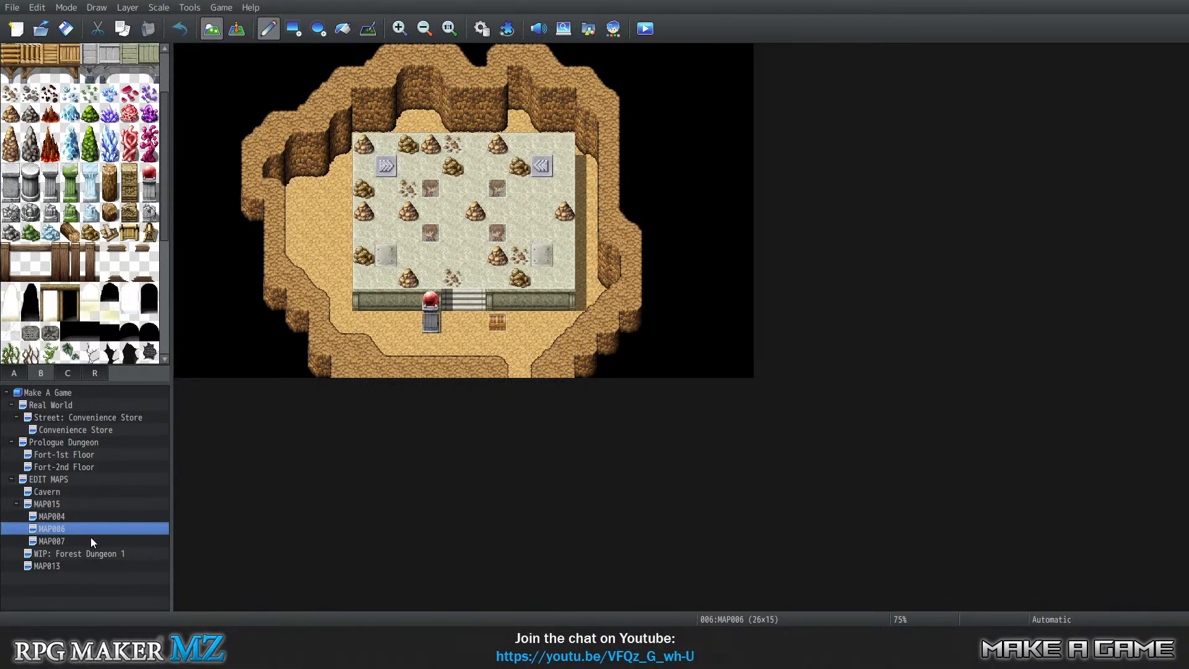
{"action": "left_click", "coordinate": [91, 537]}
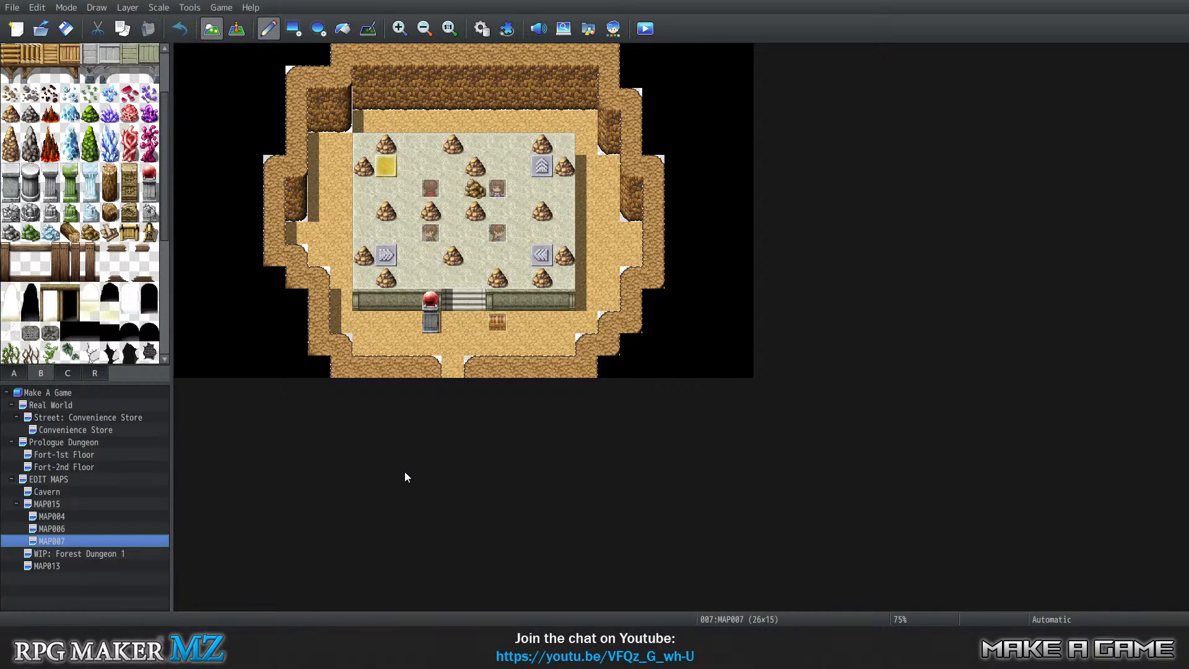
Choose the Flood Fill tool and inspect MAP007's layers 1 to 4, returning to automatic layer selection.
{"action": "left_click", "coordinate": [343, 29]}
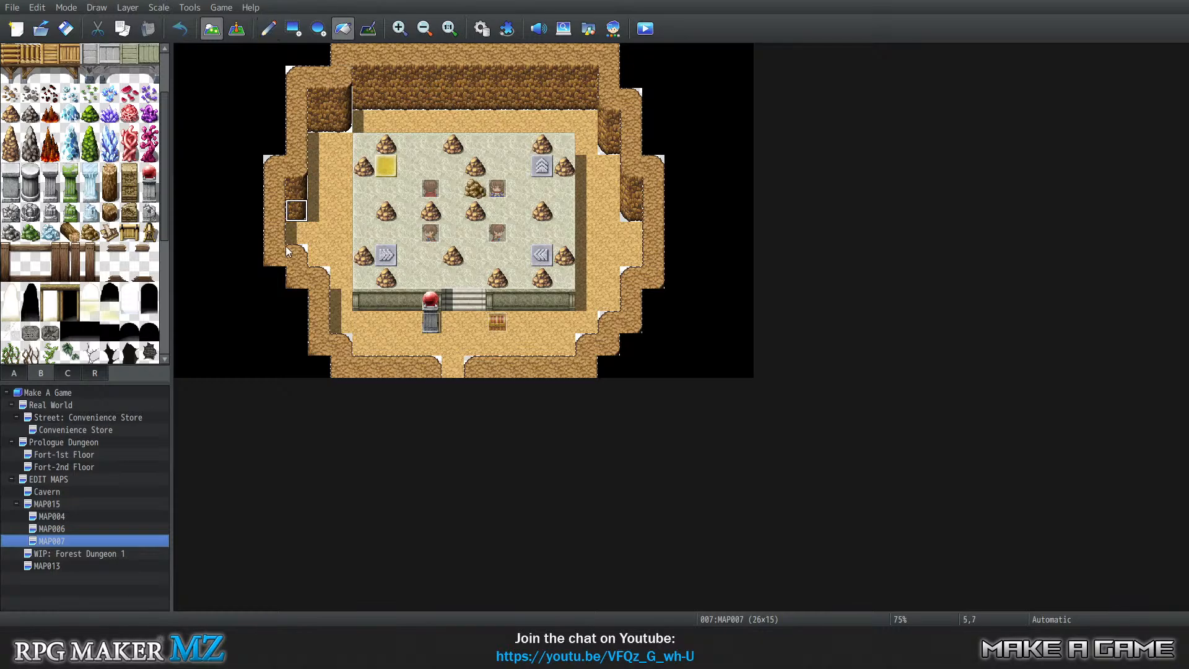
{"action": "scroll", "coordinate": [141, 282], "scroll_direction": "up", "scroll_amount": 1}
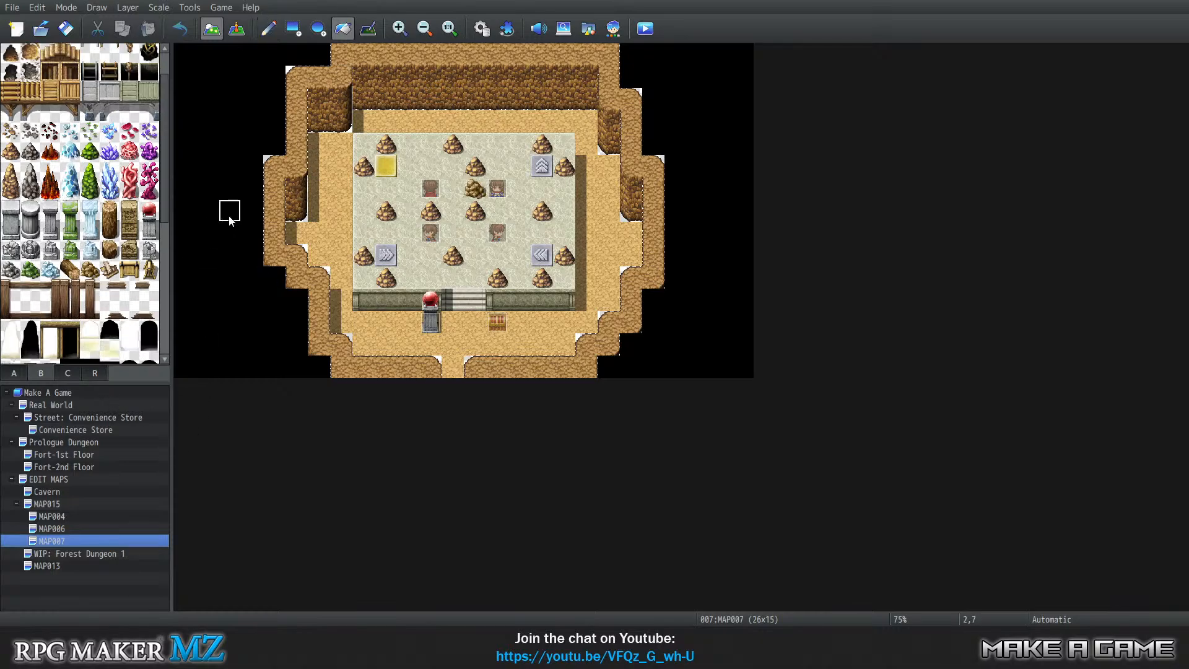
{"action": "key", "text": "1"}
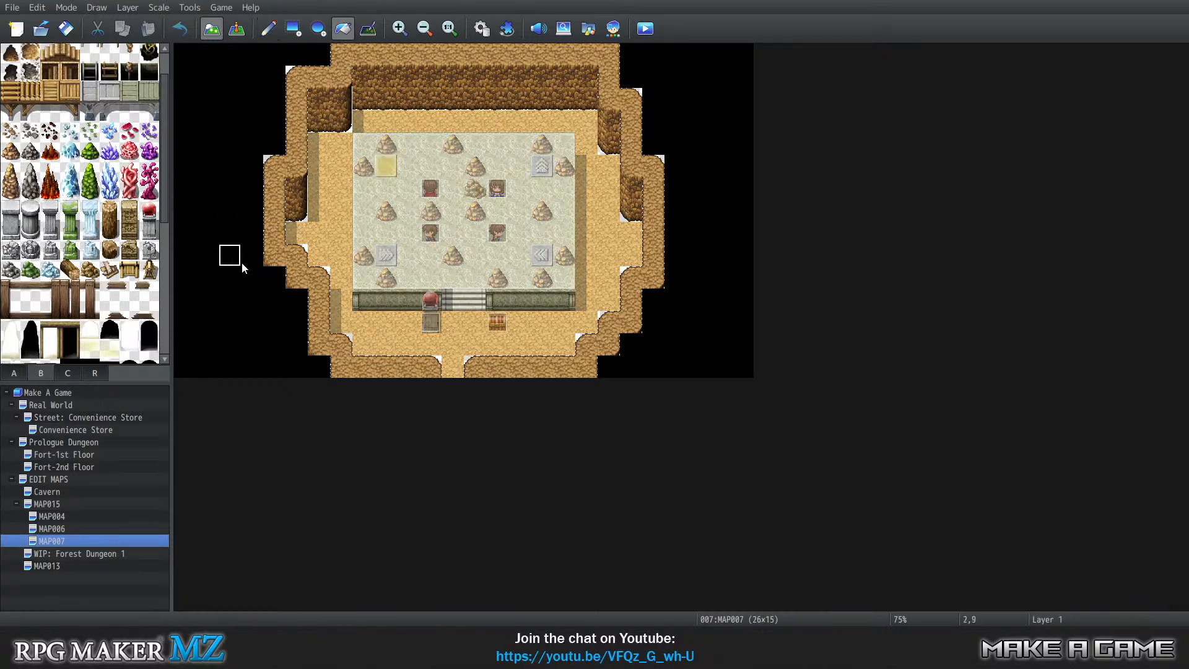
{"action": "key", "text": "2"}
{"action": "key", "text": "3"}
{"action": "key", "text": "4"}
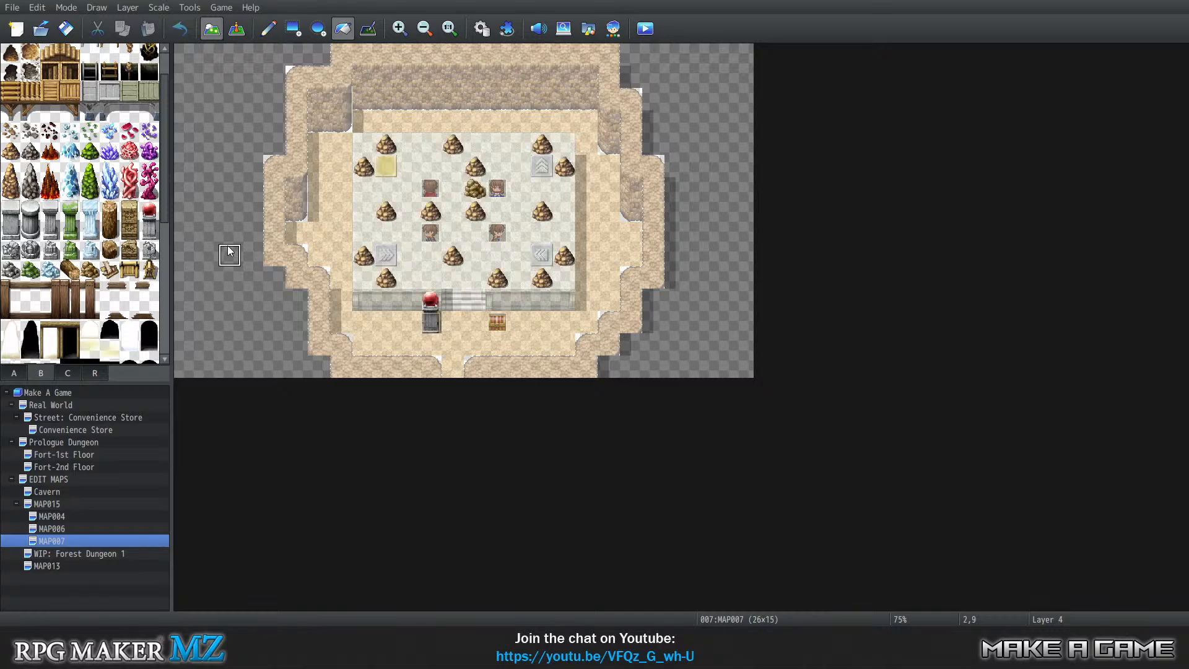
{"action": "key", "text": "0"}
Flood-fill MAP007's rock ceiling and all its brown cave wall sections with the empty black tile.
{"action": "left_click", "coordinate": [273, 234]}
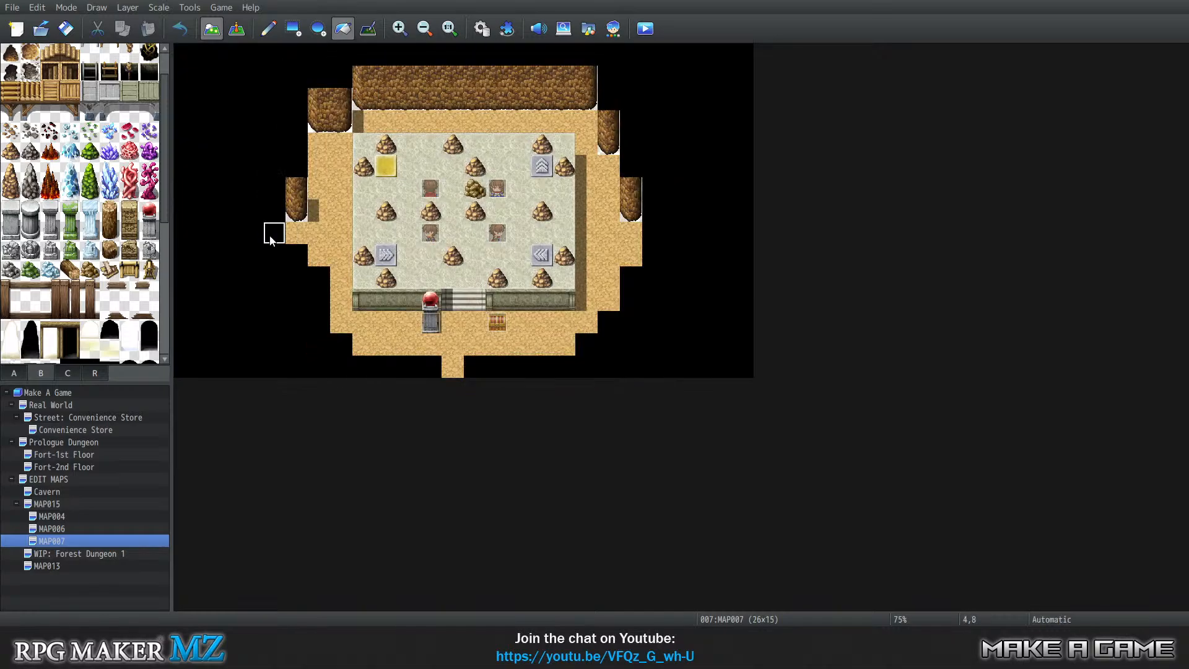
{"action": "left_click", "coordinate": [302, 193]}
{"action": "left_click", "coordinate": [437, 83]}
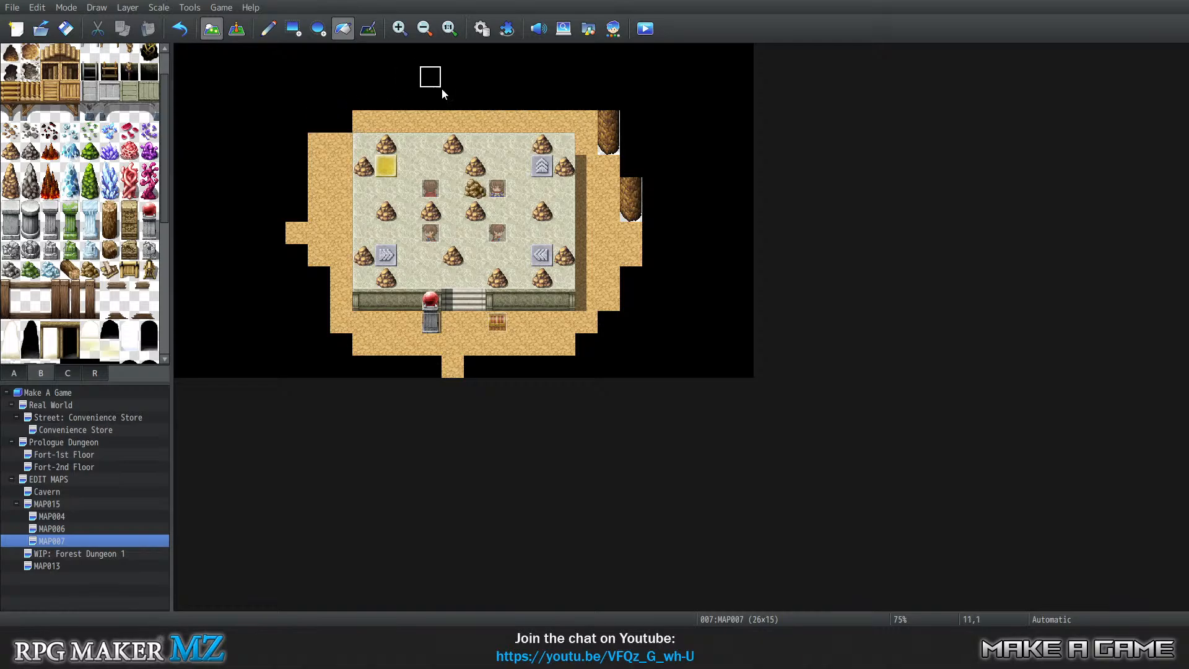
{"action": "left_click", "coordinate": [610, 124]}
{"action": "left_click", "coordinate": [637, 182]}
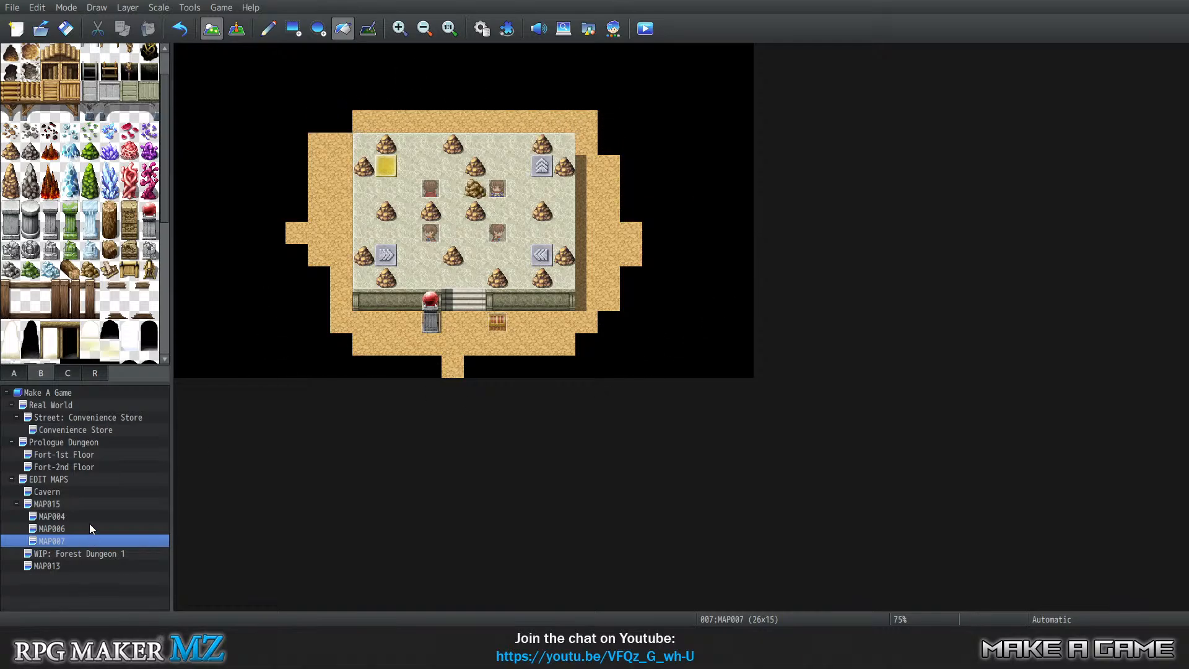
Check the Cavern map, return to MAP007 and try moving the sand exit tile from 12,14 to 11,14.
{"action": "left_click", "coordinate": [92, 494]}
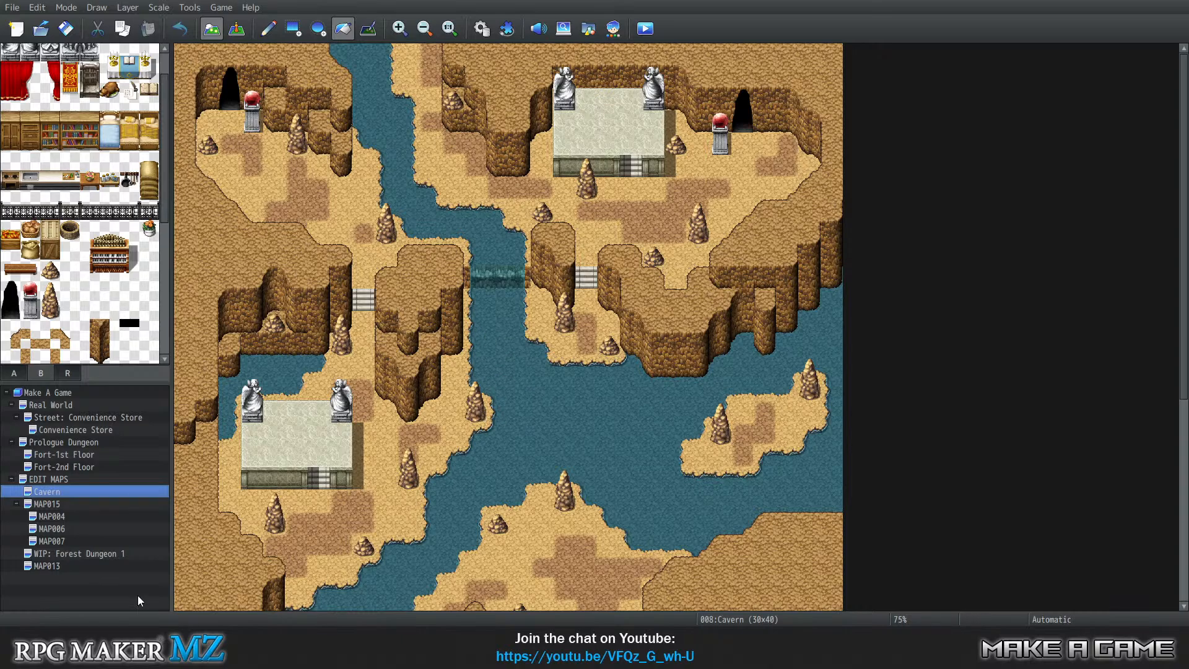
{"action": "left_click", "coordinate": [72, 536]}
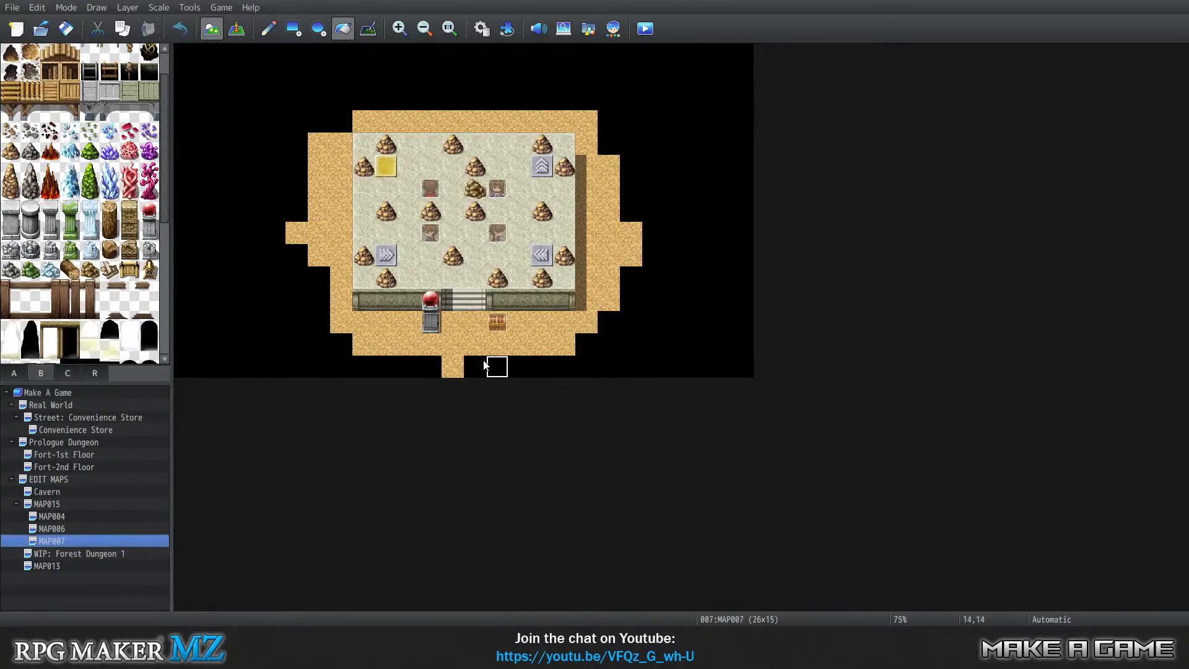
{"action": "left_click", "coordinate": [439, 368]}
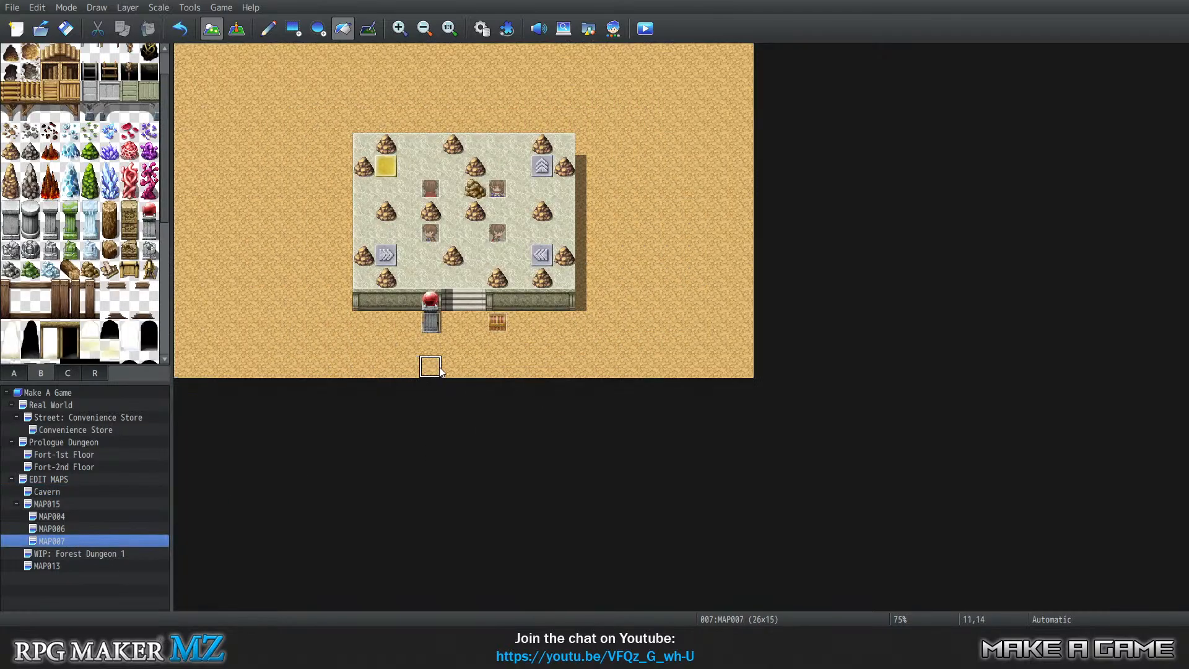
{"action": "key", "text": "ctrl+z"}
{"action": "left_click", "coordinate": [268, 28]}
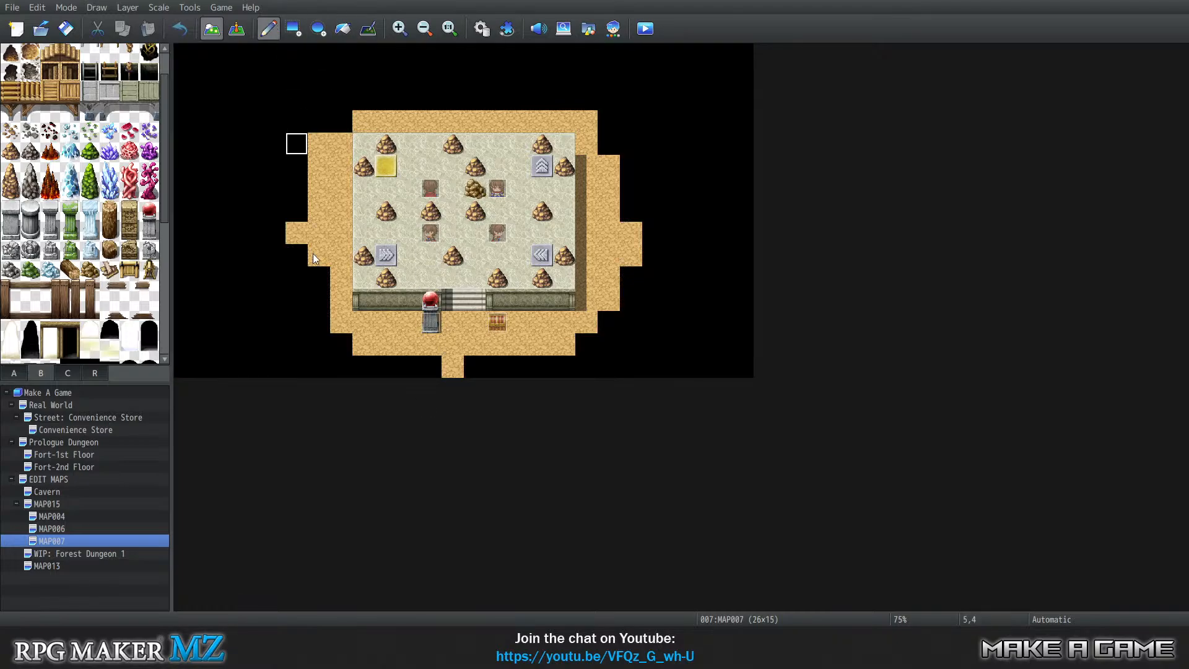
{"action": "left_click", "coordinate": [430, 366]}
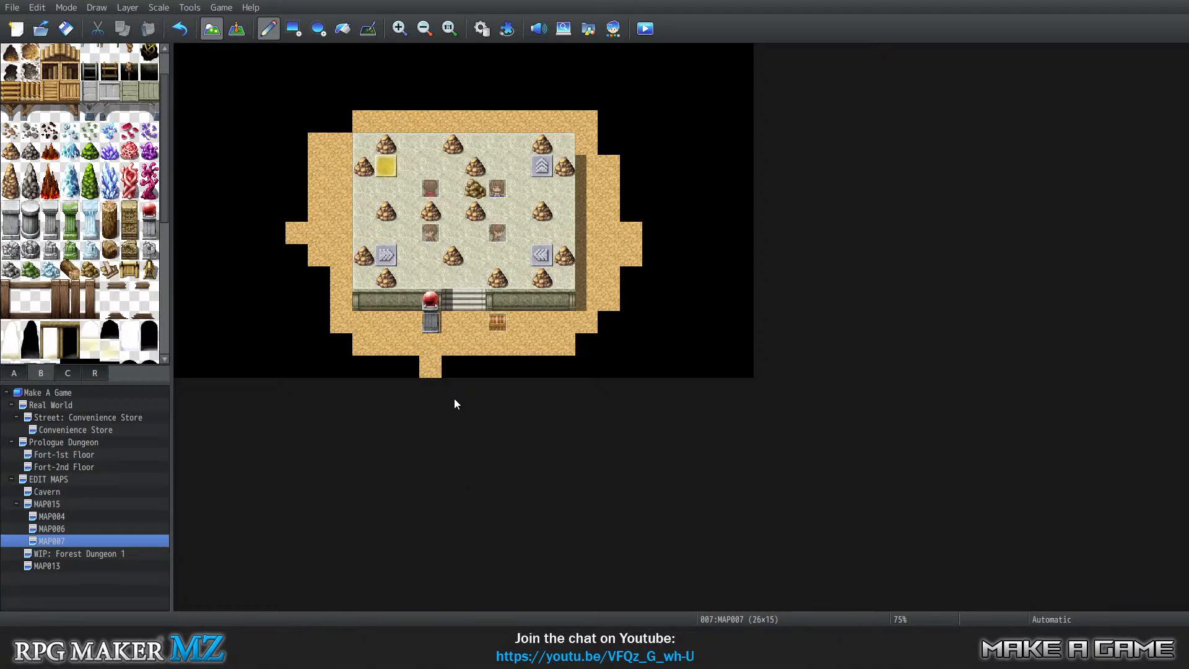
{"action": "right_click", "coordinate": [414, 366]}
{"action": "left_click", "coordinate": [429, 366]}
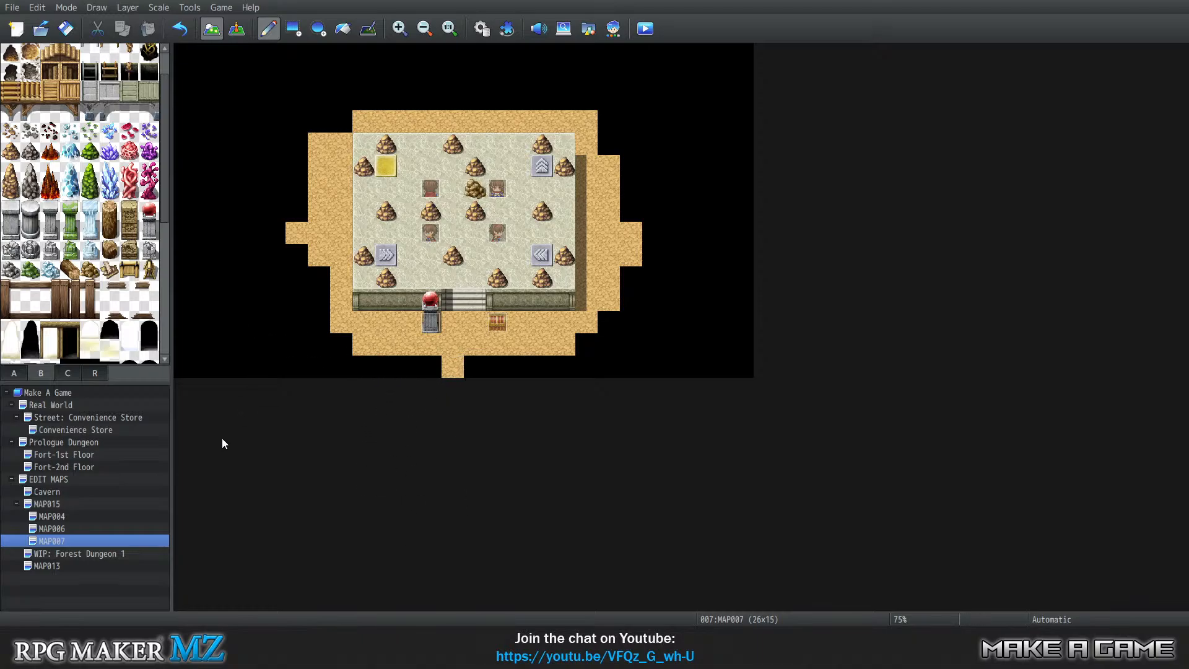
Compare MAP004 with MAP006, return to MAP004 and switch it to event editing.
{"action": "left_click", "coordinate": [83, 518]}
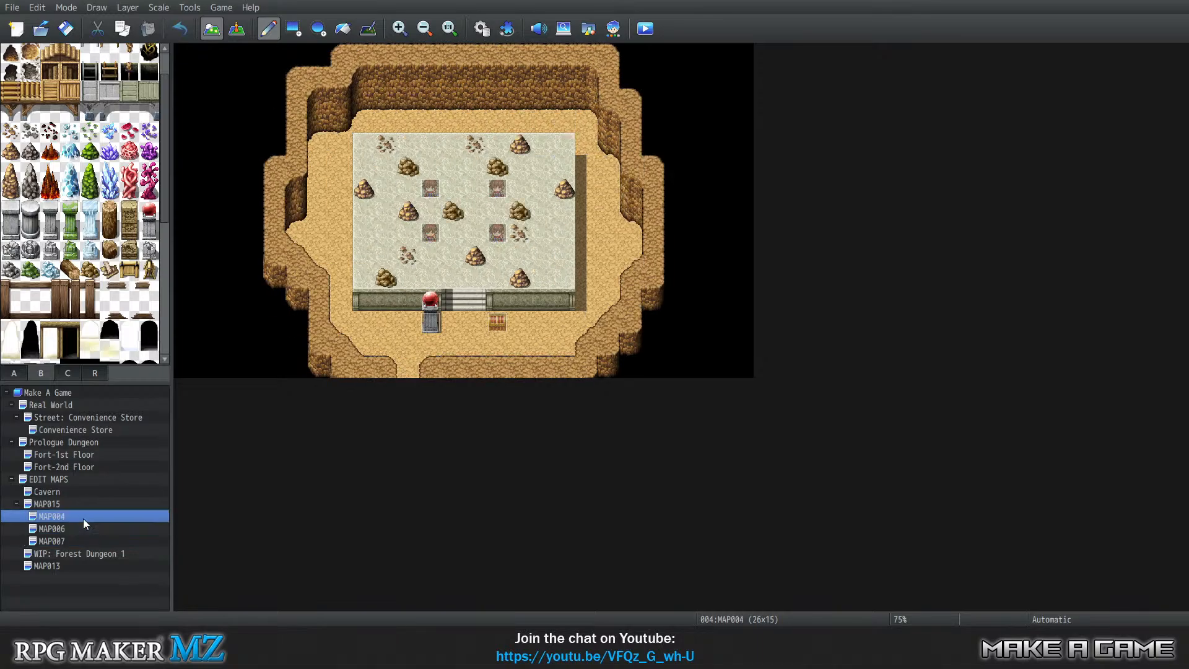
{"action": "left_click", "coordinate": [82, 528]}
{"action": "left_click", "coordinate": [83, 516]}
{"action": "left_click", "coordinate": [239, 26]}
Try copying MAP004's treasure chest event from 14,12 to 10,12, beside the red orb pedestal.
{"action": "right_click", "coordinate": [500, 330]}
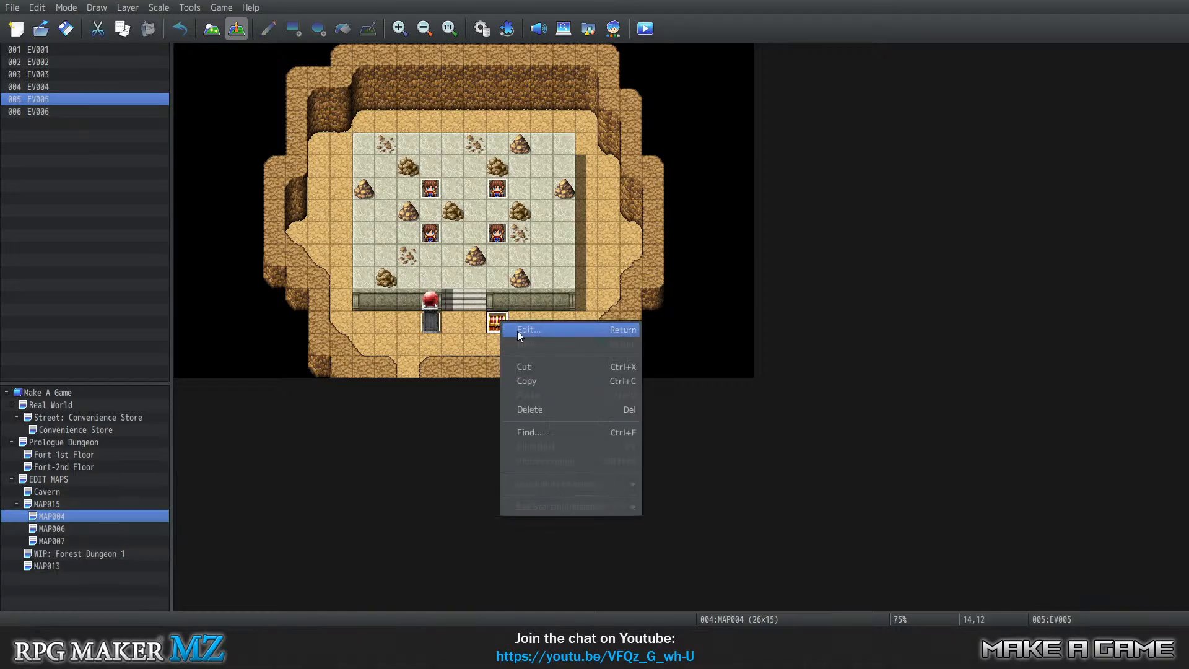
{"action": "left_click", "coordinate": [530, 378]}
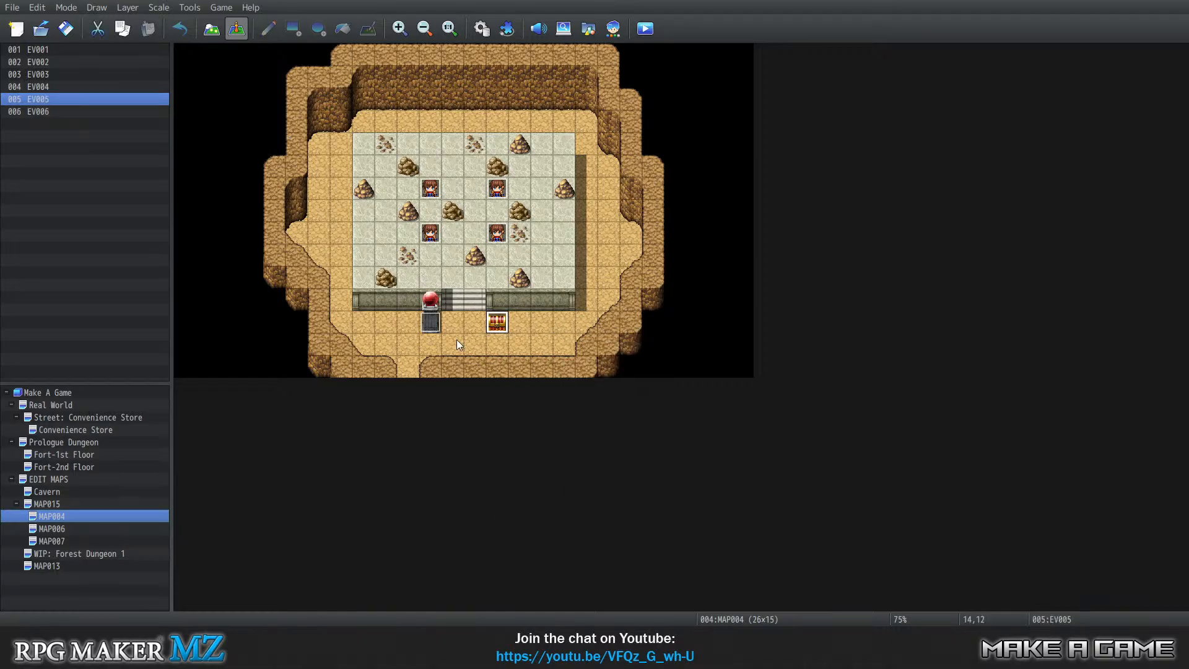
{"action": "left_click", "coordinate": [410, 325]}
{"action": "left_click", "coordinate": [443, 398]}
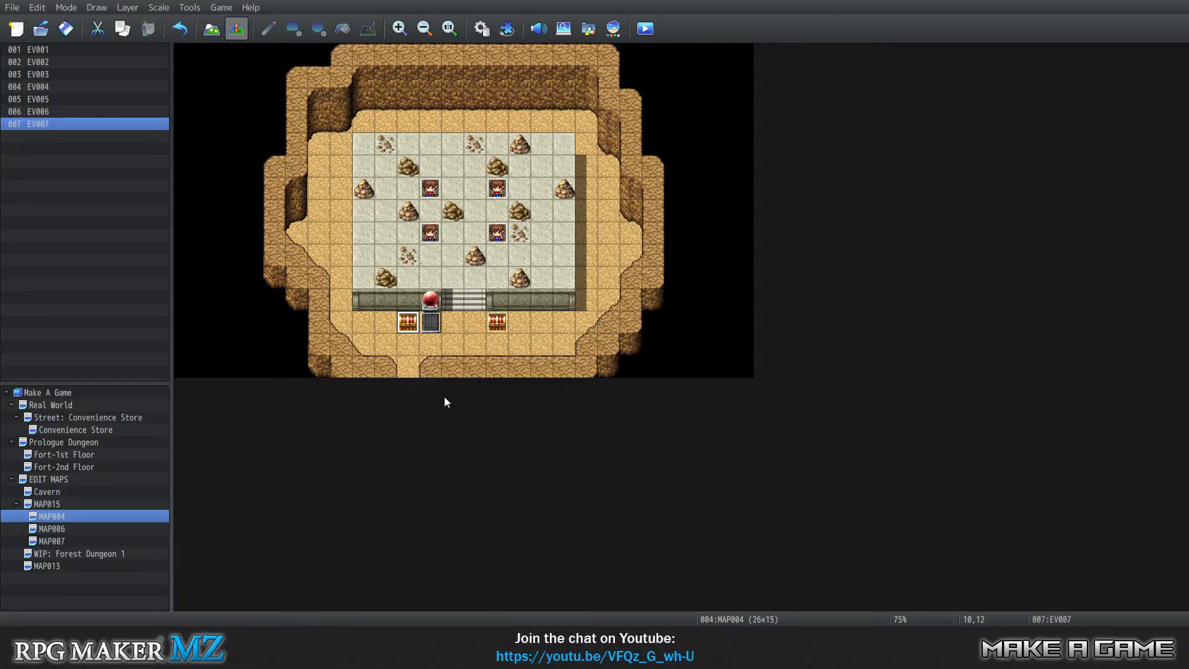
{"action": "left_click", "coordinate": [436, 322]}
{"action": "right_click", "coordinate": [438, 325]}
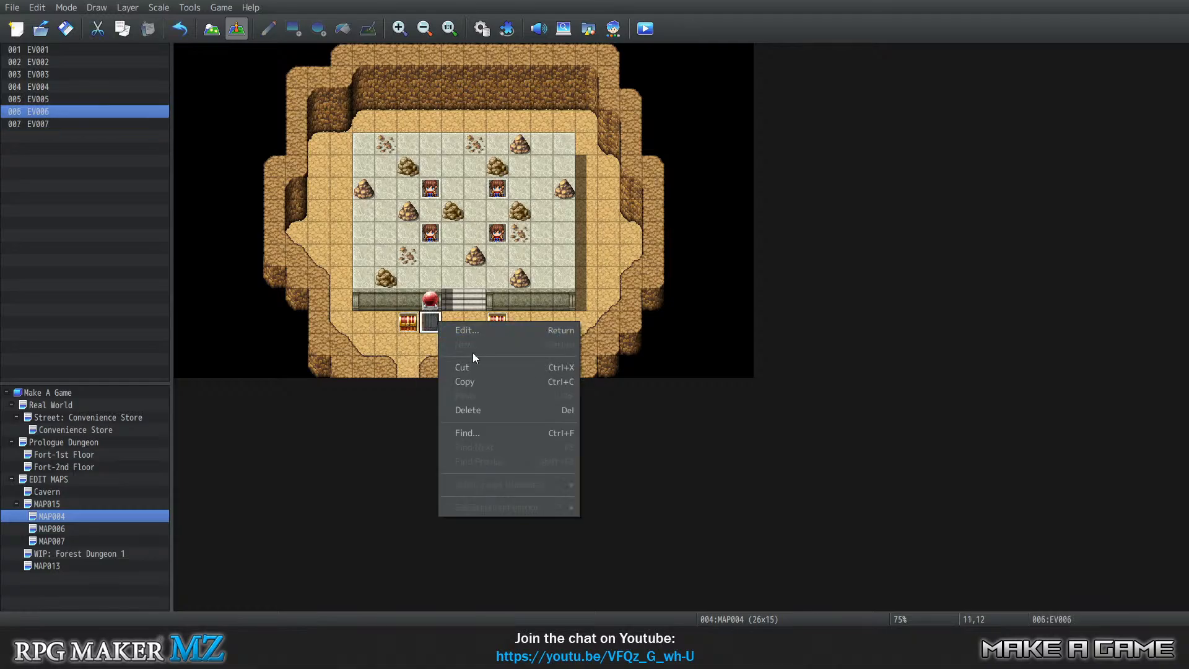
{"action": "left_click", "coordinate": [408, 324]}
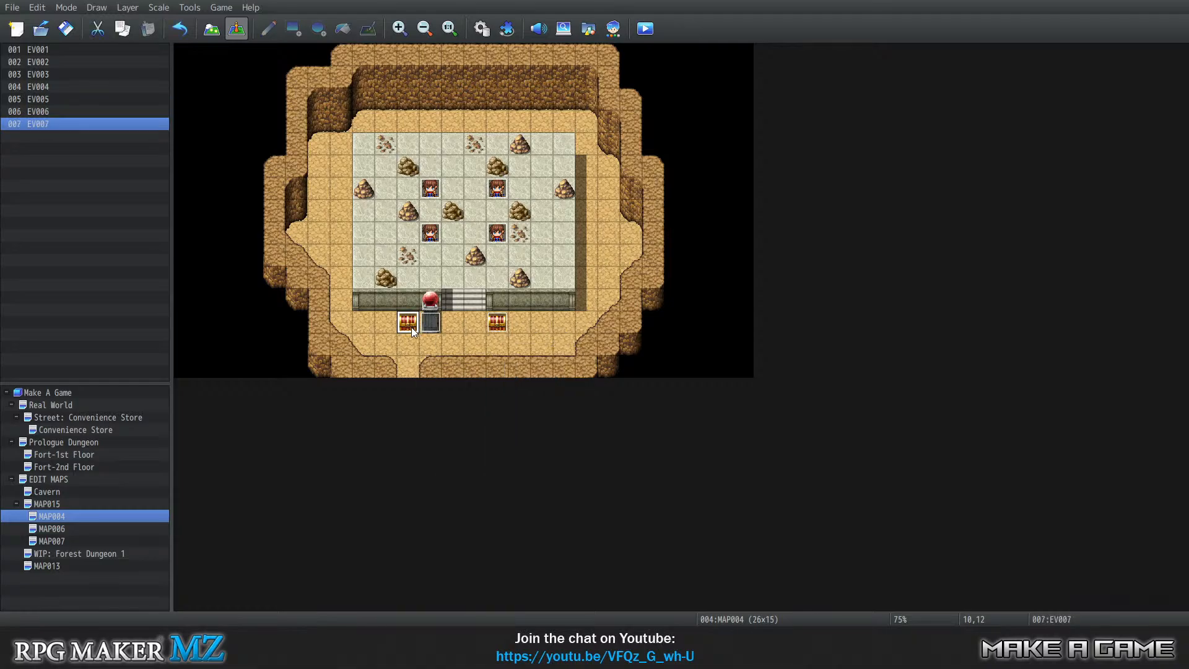
{"action": "key", "text": "Delete"}
Move MAP004's treasure chest event from 14,12 to 10,12 by cutting and pasting it.
{"action": "left_click", "coordinate": [496, 324]}
{"action": "right_click", "coordinate": [497, 325]}
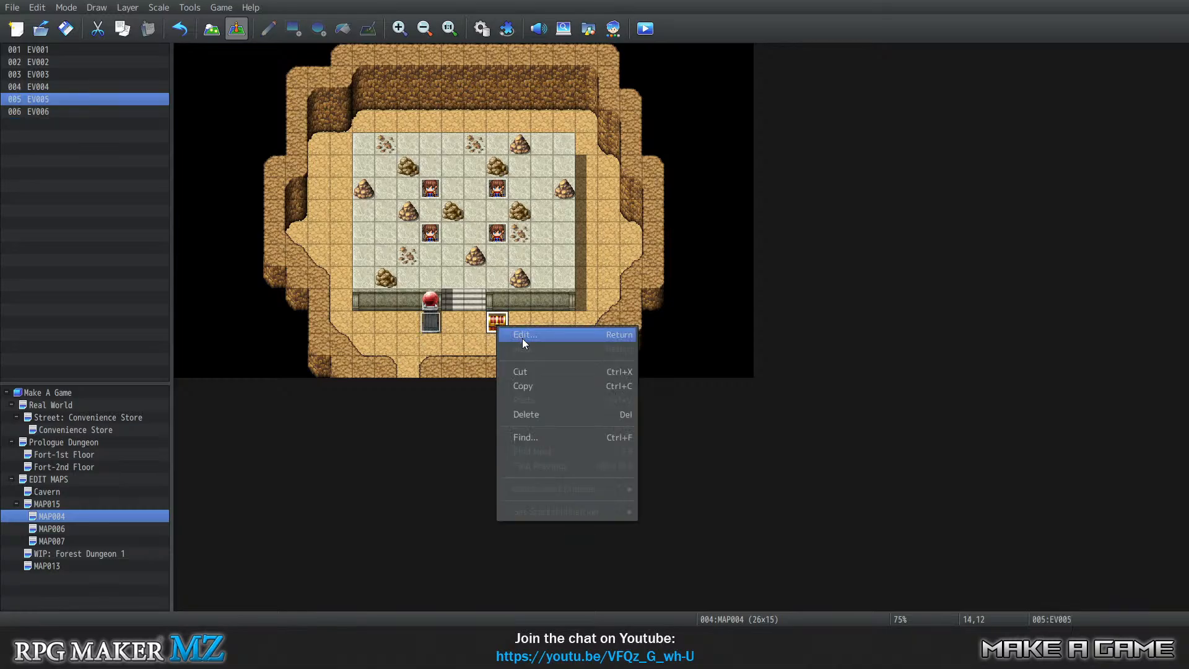
{"action": "left_click", "coordinate": [525, 371]}
{"action": "right_click", "coordinate": [407, 318]}
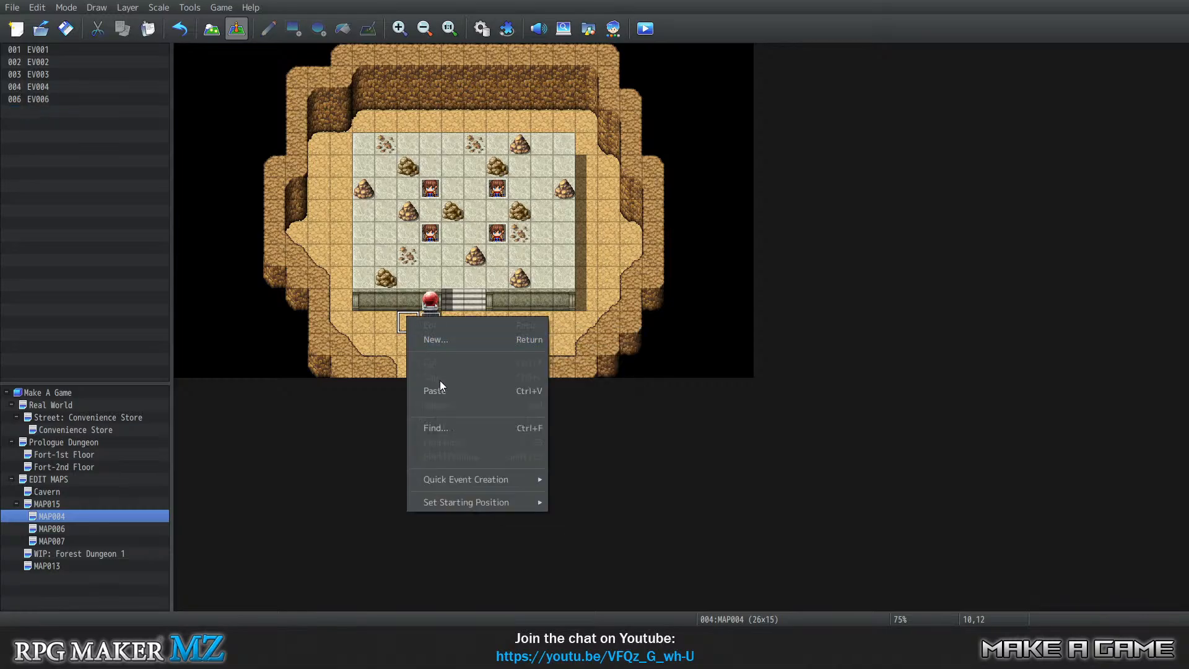
{"action": "left_click", "coordinate": [438, 390]}
Move the red orb pedestal's event from 11,12 to 14,12 by cutting and pasting it.
{"action": "left_click", "coordinate": [431, 323]}
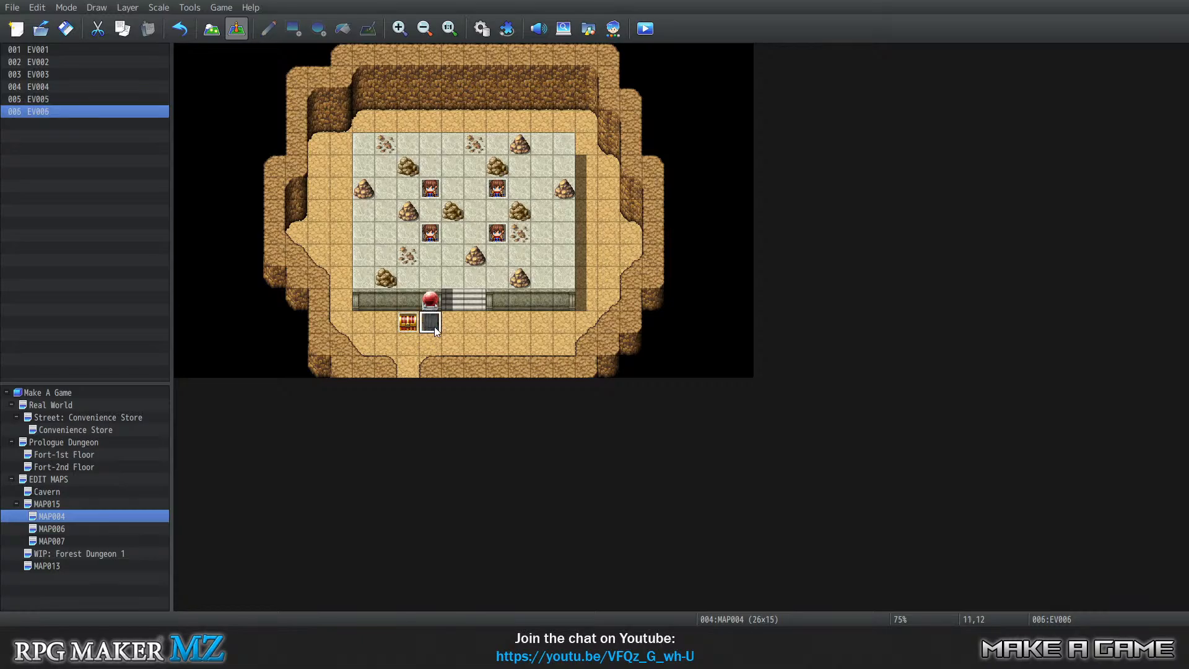
{"action": "right_click", "coordinate": [436, 326]}
{"action": "left_click", "coordinate": [461, 374]}
{"action": "right_click", "coordinate": [494, 322]}
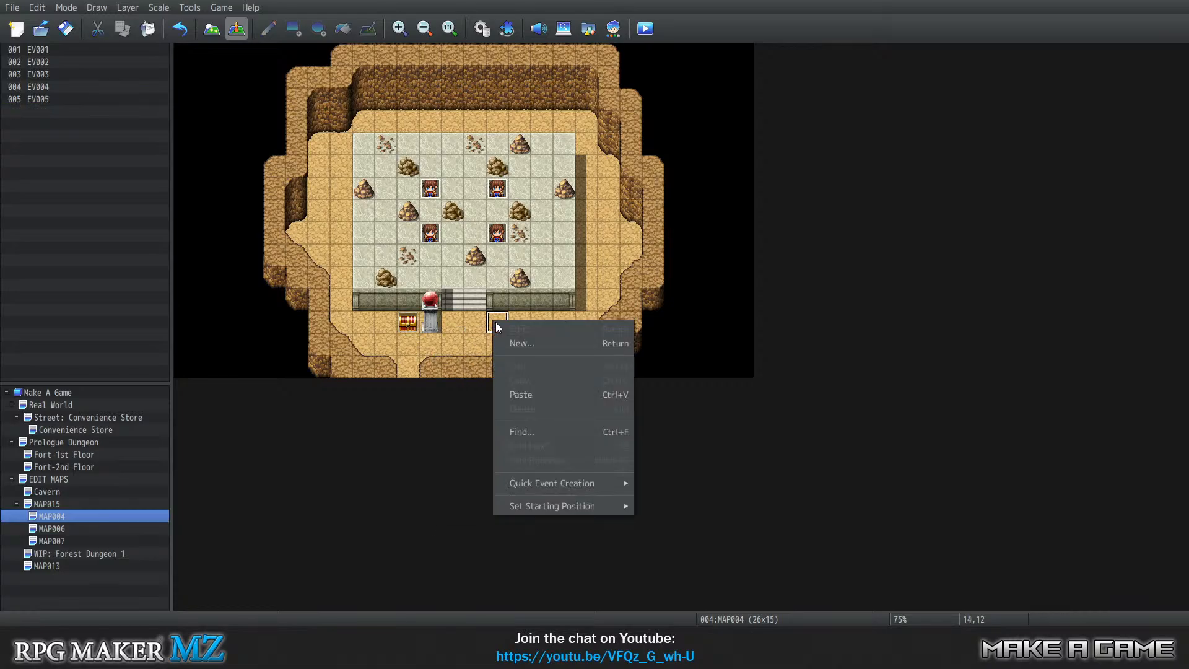
{"action": "left_click", "coordinate": [529, 392]}
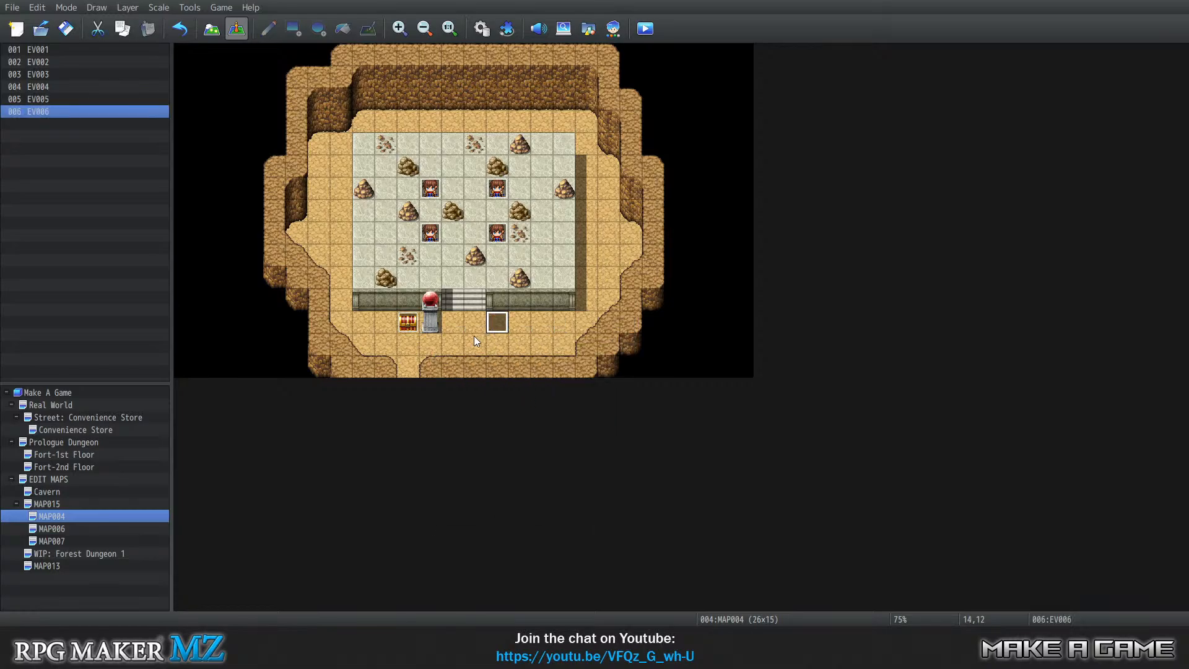
Move the treasure chest event from 10,12 to 11,12 by cutting and pasting it.
{"action": "left_click", "coordinate": [409, 328]}
{"action": "right_click", "coordinate": [409, 328]}
{"action": "left_click", "coordinate": [438, 374]}
{"action": "right_click", "coordinate": [431, 336]}
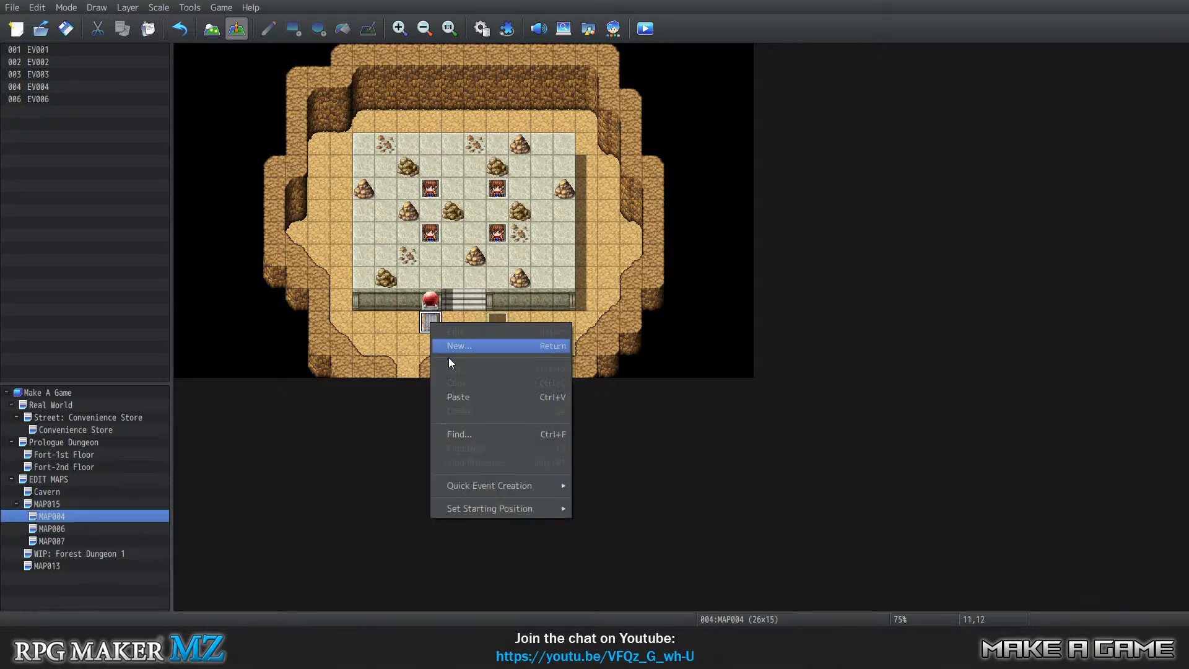
{"action": "left_click", "coordinate": [458, 404]}
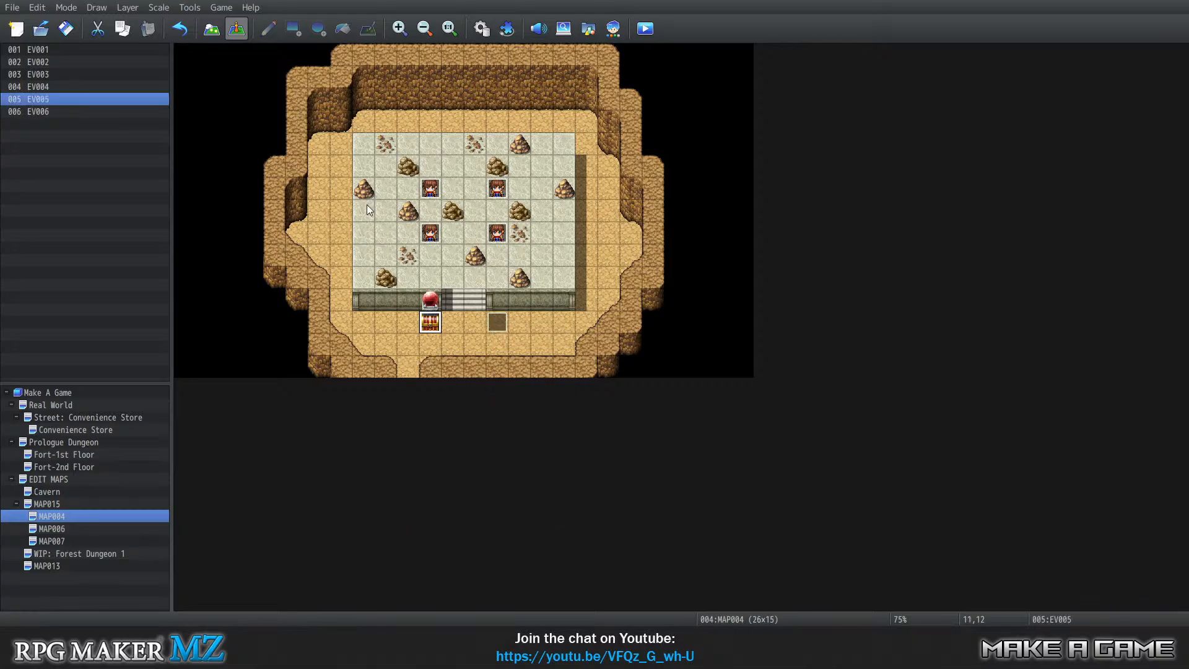
Switch to map editing and relocate the red orb pedestal tiles from above the chest at 11,12 to 14,12.
{"action": "left_click", "coordinate": [211, 28]}
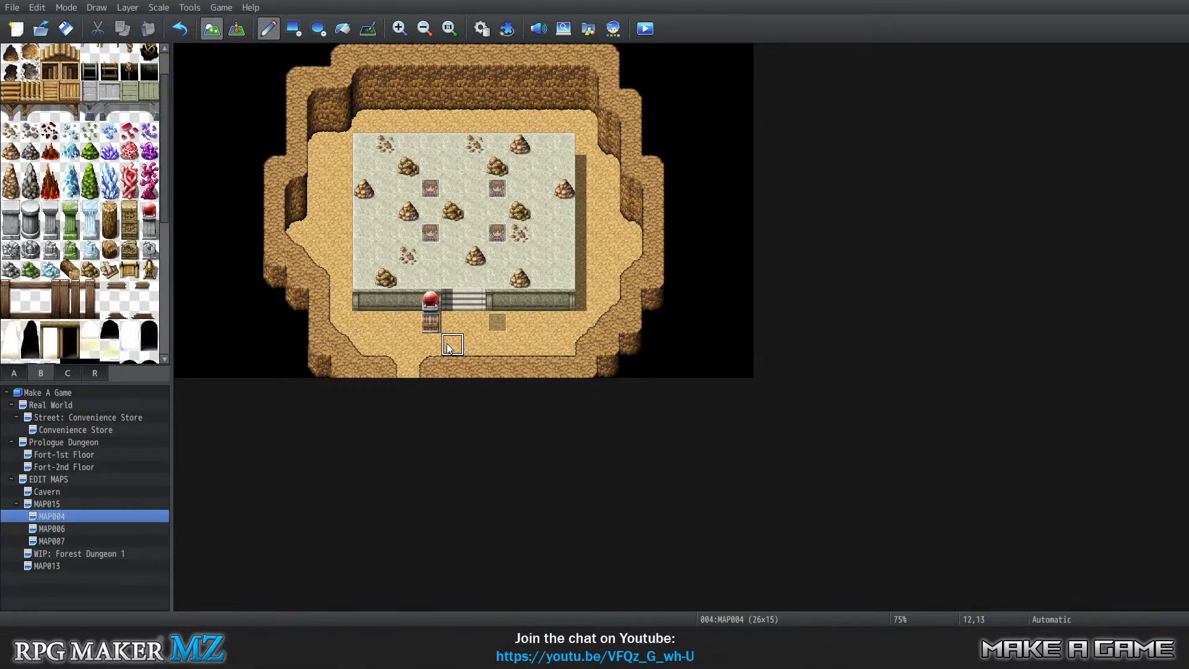
{"action": "left_click", "coordinate": [497, 322]}
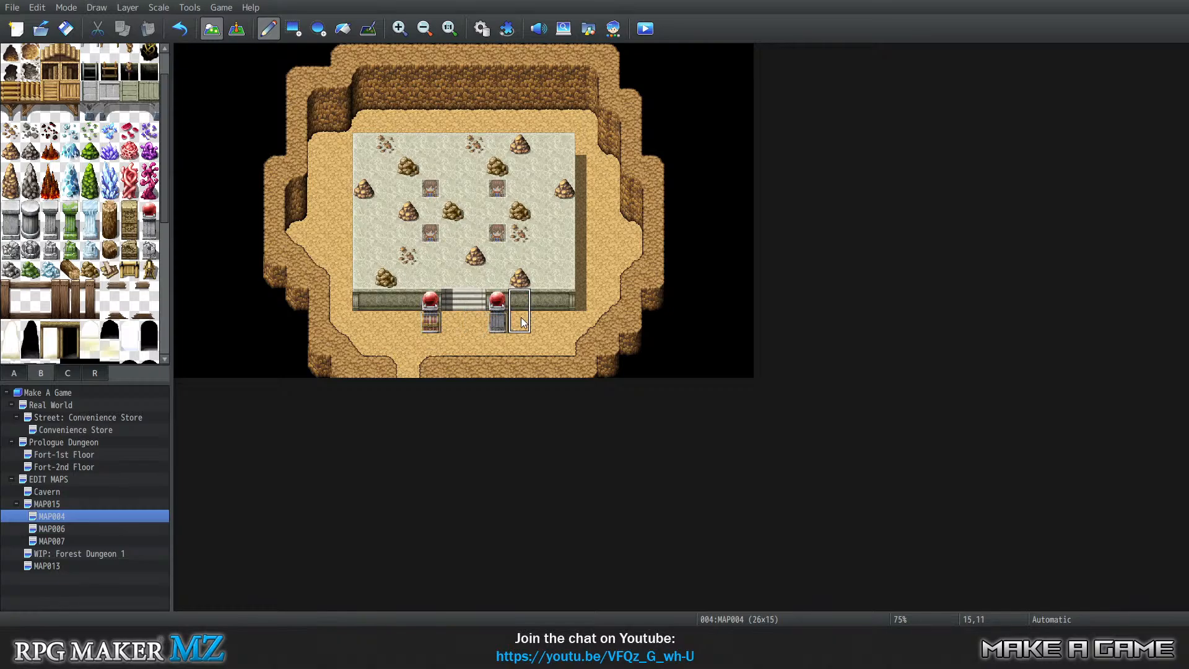
{"action": "key", "text": "ctrl+z"}
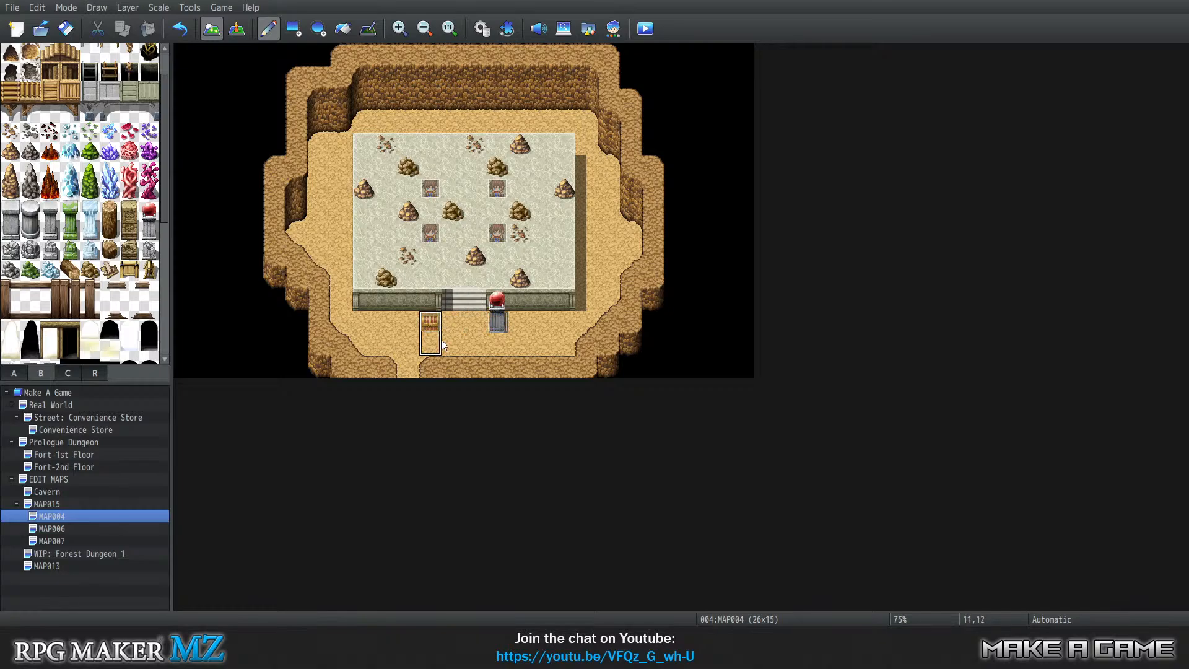
{"action": "right_click", "coordinate": [512, 347]}
Compare the layouts of MAP004, MAP006 and MAP007 by switching between them, ending on MAP007.
{"action": "left_click", "coordinate": [45, 540]}
{"action": "left_click", "coordinate": [65, 530]}
{"action": "left_click", "coordinate": [69, 516]}
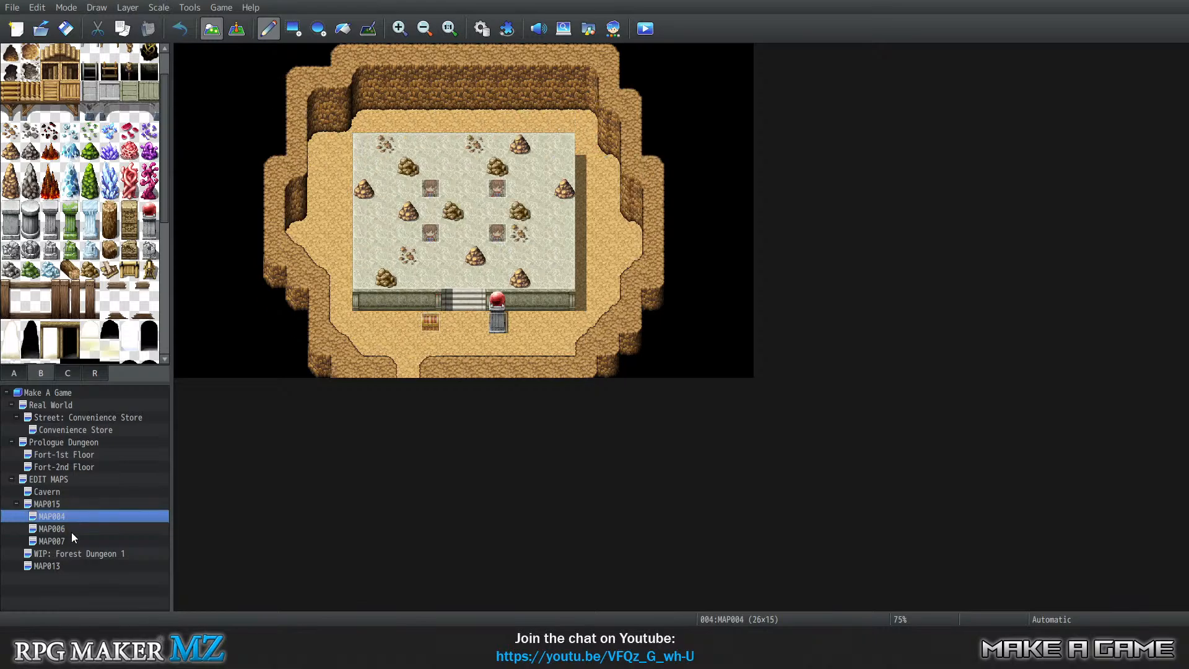
{"action": "left_click", "coordinate": [72, 531]}
{"action": "left_click", "coordinate": [74, 540]}
{"action": "left_click", "coordinate": [76, 526]}
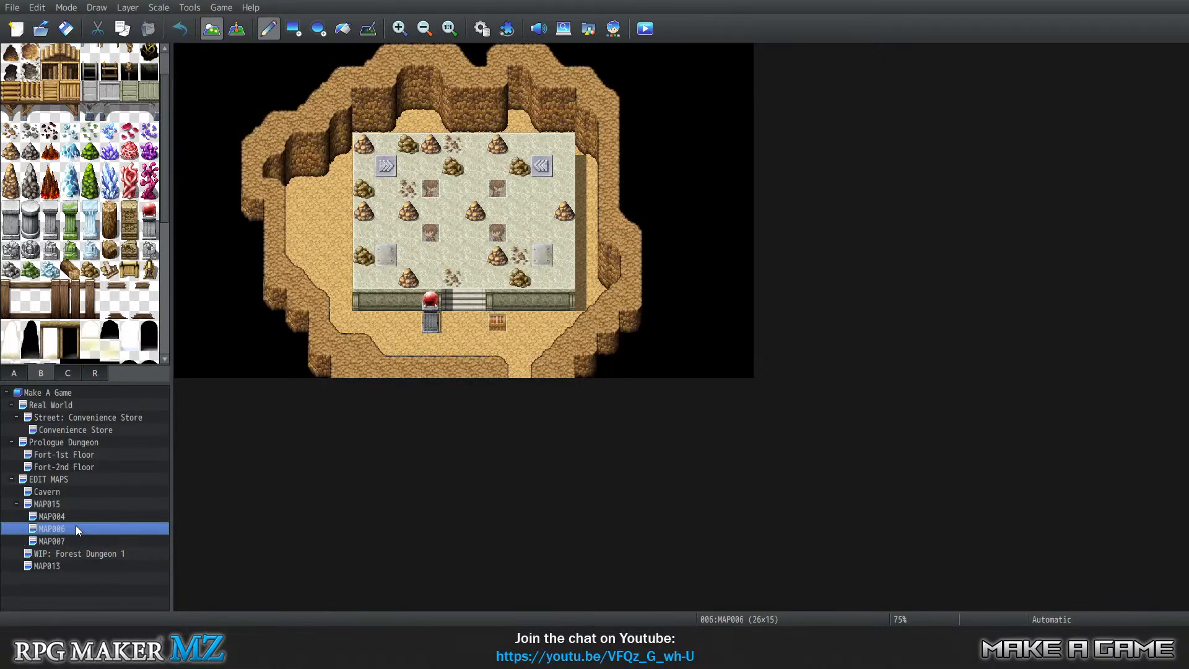
{"action": "left_click", "coordinate": [77, 518]}
{"action": "left_click", "coordinate": [79, 530]}
{"action": "left_click", "coordinate": [81, 543]}
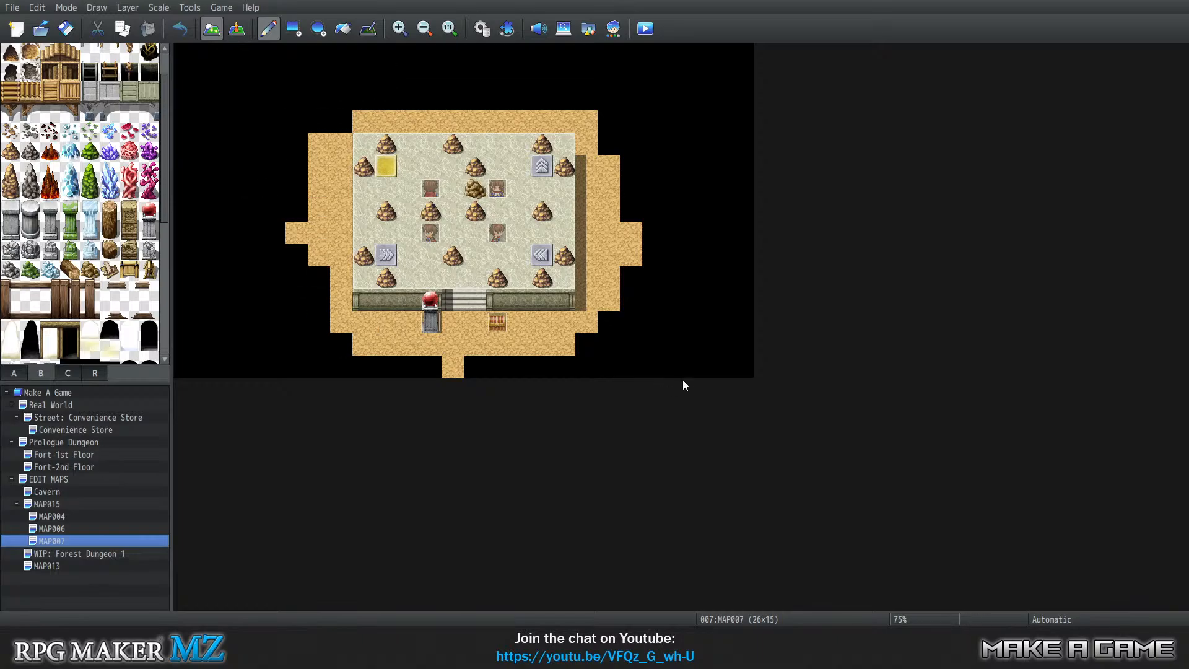
Select the brown cave wall-top tile from tileset A and switch tile painting to layer 3 for MAP007.
{"action": "scroll", "coordinate": [85, 277], "scroll_direction": "down", "scroll_amount": 1}
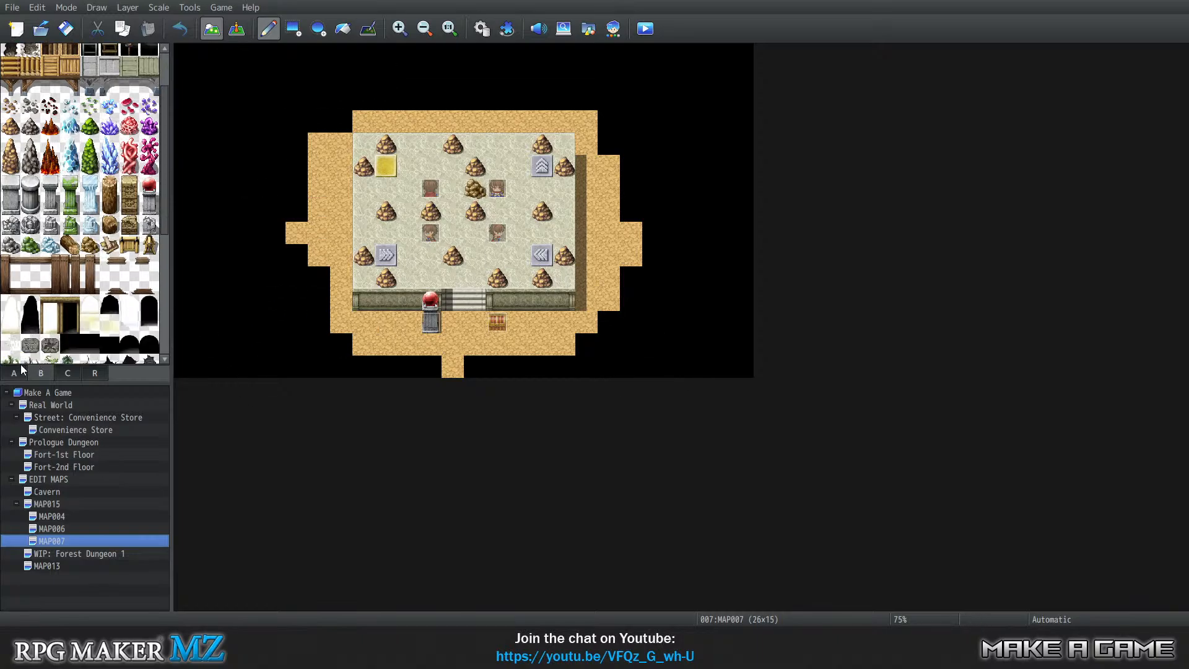
{"action": "left_click", "coordinate": [15, 372]}
{"action": "scroll", "coordinate": [58, 188], "scroll_direction": "down", "scroll_amount": 5}
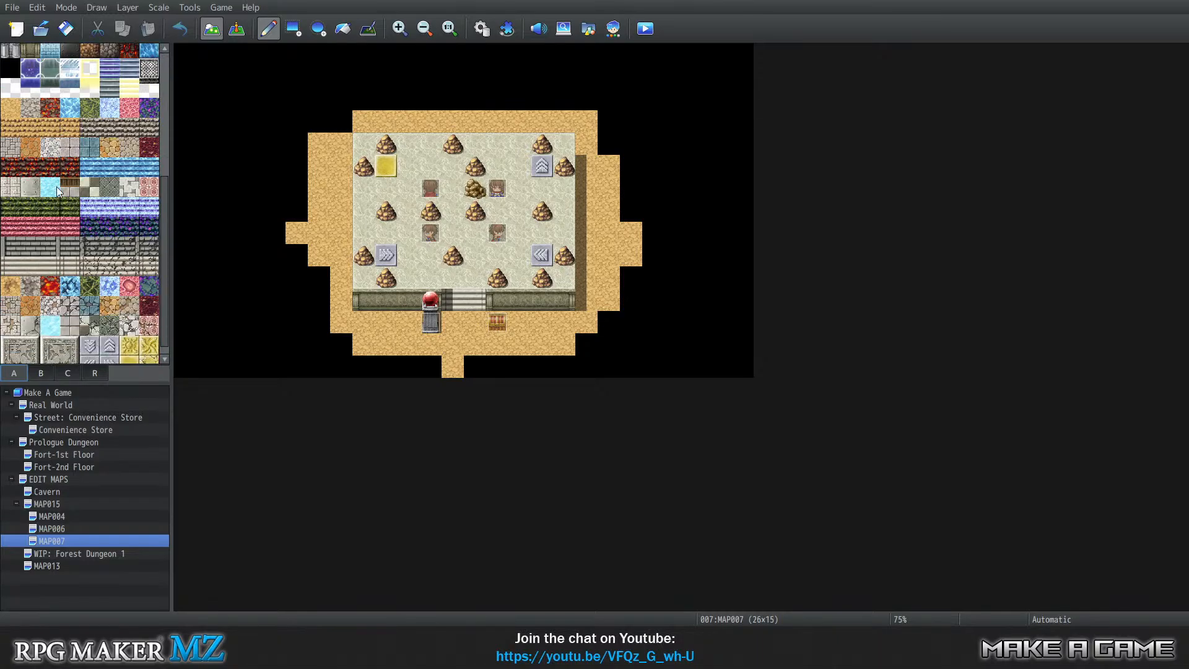
{"action": "scroll", "coordinate": [57, 186], "scroll_direction": "up", "scroll_amount": 8}
{"action": "scroll", "coordinate": [24, 103], "scroll_direction": "down", "scroll_amount": 2}
{"action": "left_click", "coordinate": [16, 107]}
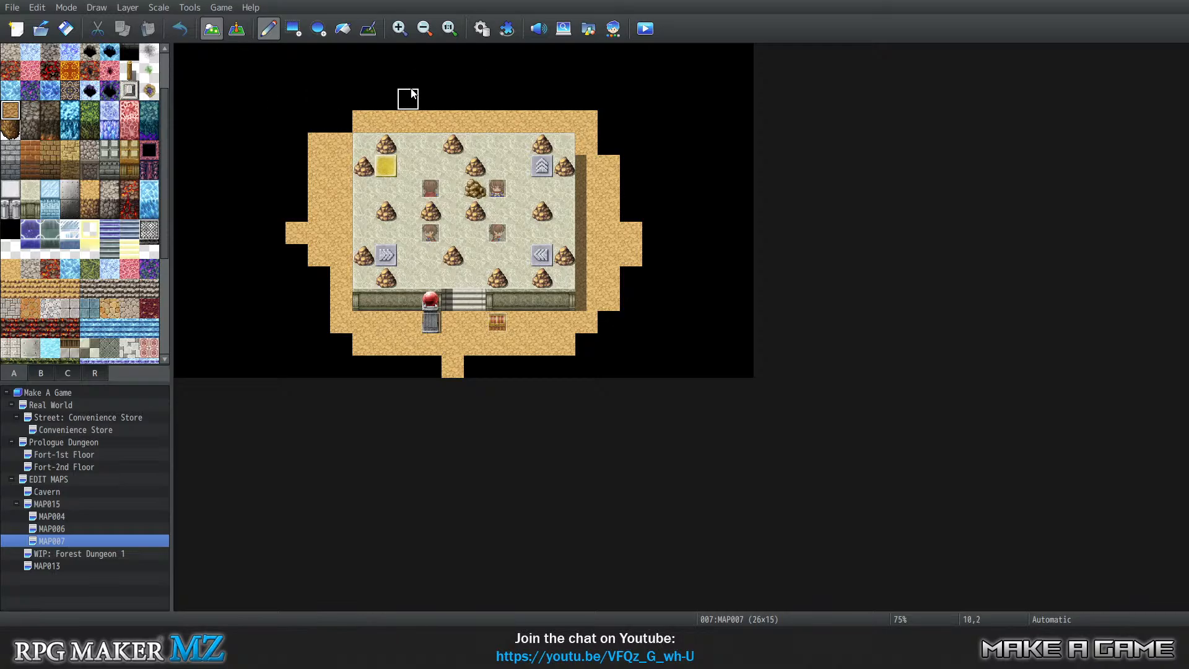
{"action": "mouse_move", "coordinate": [364, 77]}
{"action": "left_mouse_down"}
{"action": "mouse_move", "coordinate": [387, 52]}
{"action": "mouse_move", "coordinate": [435, 75]}
{"action": "left_mouse_up"}
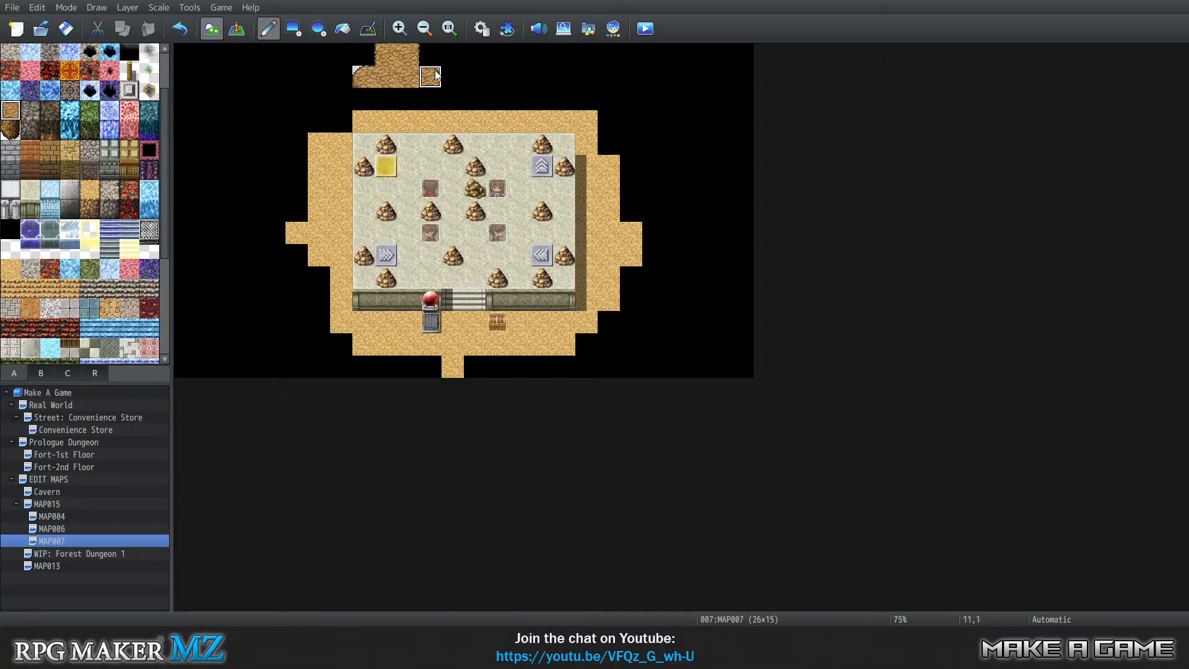
{"action": "key", "text": "ctrl+z"}
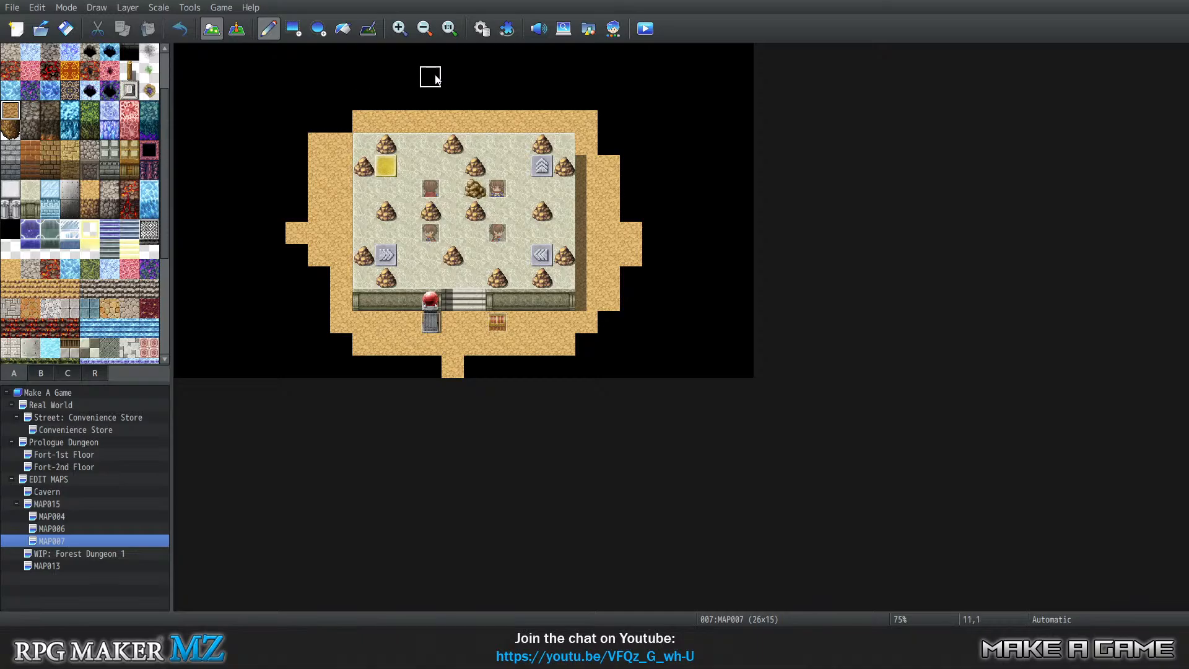
{"action": "key", "text": "1"}
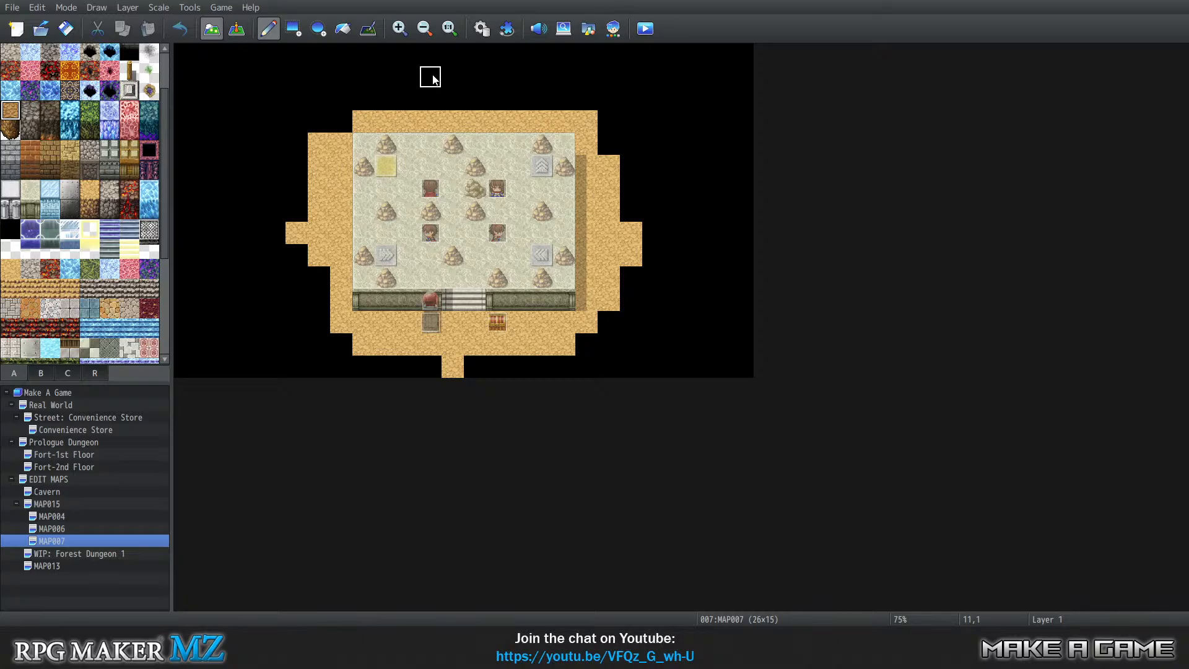
{"action": "key", "text": "3"}
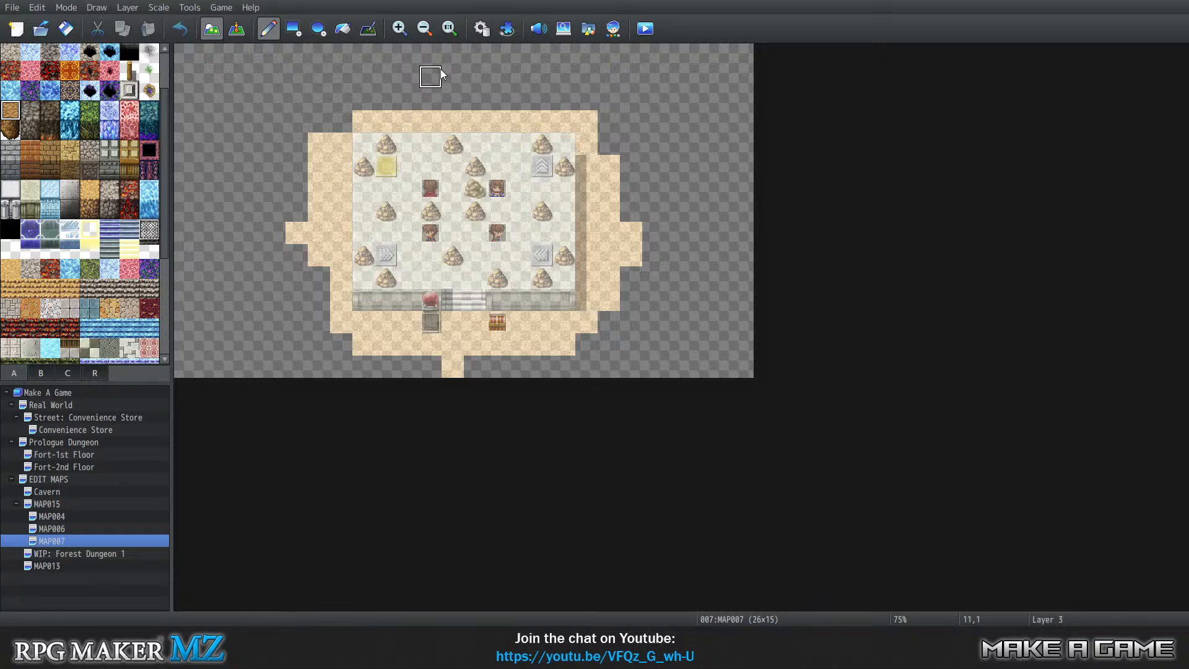
{"action": "mouse_move", "coordinate": [440, 69]}
{"action": "left_mouse_down"}
{"action": "mouse_move", "coordinate": [320, 104]}
{"action": "mouse_move", "coordinate": [254, 166]}
{"action": "mouse_move", "coordinate": [270, 210]}
{"action": "left_mouse_up"}
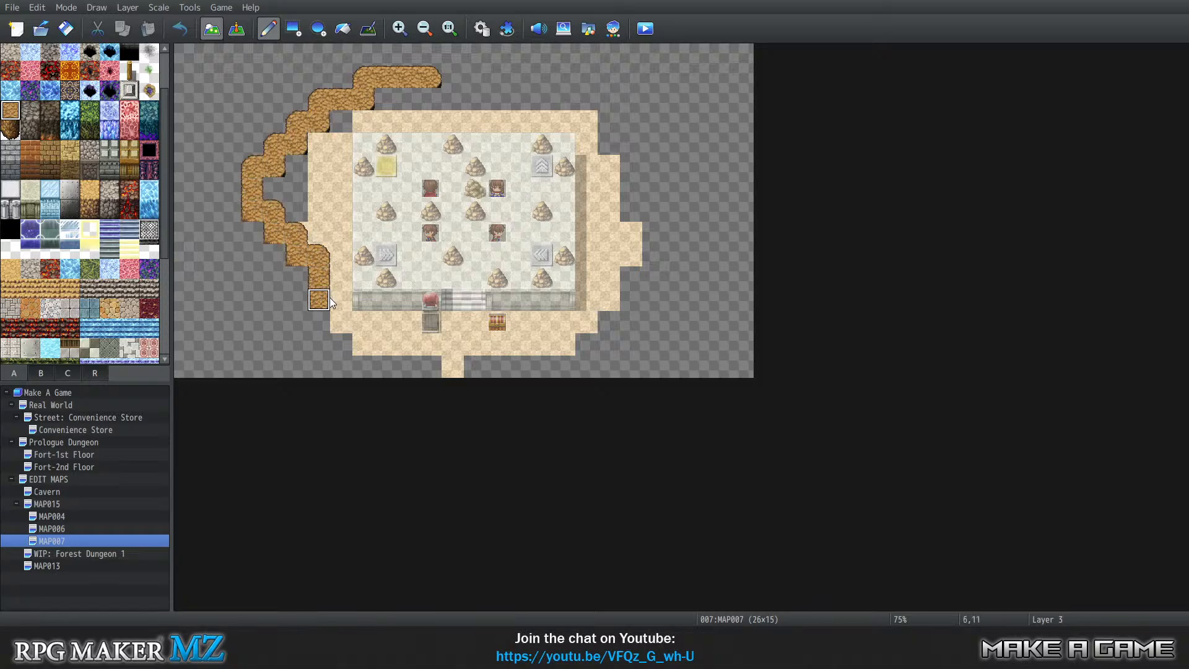
{"action": "left_click_drag", "start_coordinate": [329, 302], "coordinate": [337, 325]}
{"action": "key", "text": "ctrl+z"}
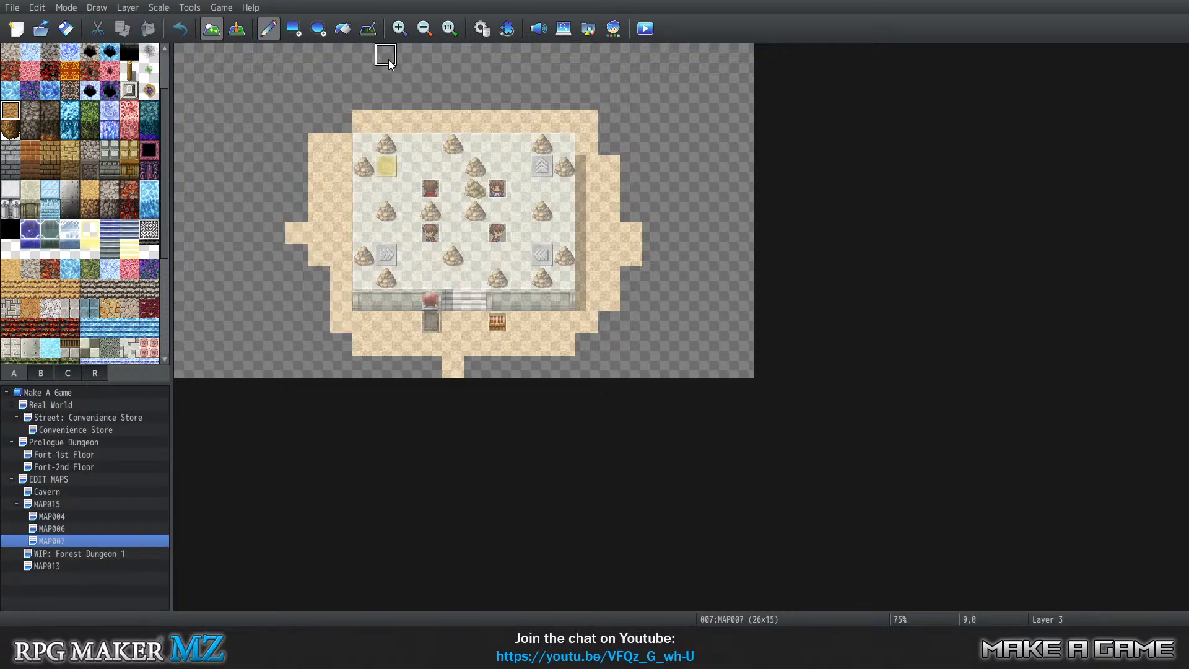
Outline MAP007's room with a ring of brown cave wall-top tiles on layer 3, leaving the southern entrance open.
{"action": "mouse_move", "coordinate": [389, 62]}
{"action": "left_mouse_down"}
{"action": "mouse_move", "coordinate": [296, 126]}
{"action": "mouse_move", "coordinate": [277, 152]}
{"action": "mouse_move", "coordinate": [274, 195]}
{"action": "mouse_move", "coordinate": [296, 238]}
{"action": "mouse_move", "coordinate": [296, 282]}
{"action": "mouse_move", "coordinate": [318, 288]}
{"action": "mouse_move", "coordinate": [339, 337]}
{"action": "mouse_move", "coordinate": [393, 364]}
{"action": "mouse_move", "coordinate": [474, 378]}
{"action": "mouse_move", "coordinate": [568, 361]}
{"action": "mouse_move", "coordinate": [675, 272]}
{"action": "mouse_move", "coordinate": [686, 195]}
{"action": "mouse_move", "coordinate": [662, 128]}
{"action": "left_mouse_up"}
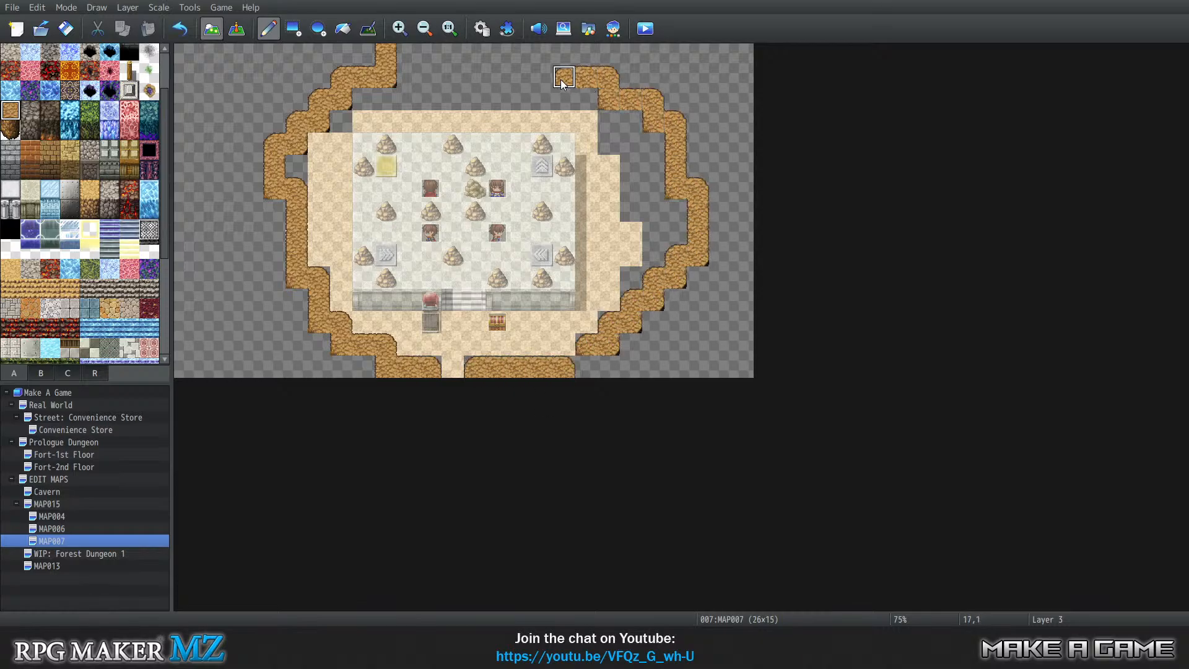
{"action": "mouse_move", "coordinate": [562, 82]}
{"action": "left_mouse_down"}
{"action": "mouse_move", "coordinate": [498, 78]}
{"action": "mouse_move", "coordinate": [473, 57]}
{"action": "mouse_move", "coordinate": [407, 66]}
{"action": "left_mouse_up"}
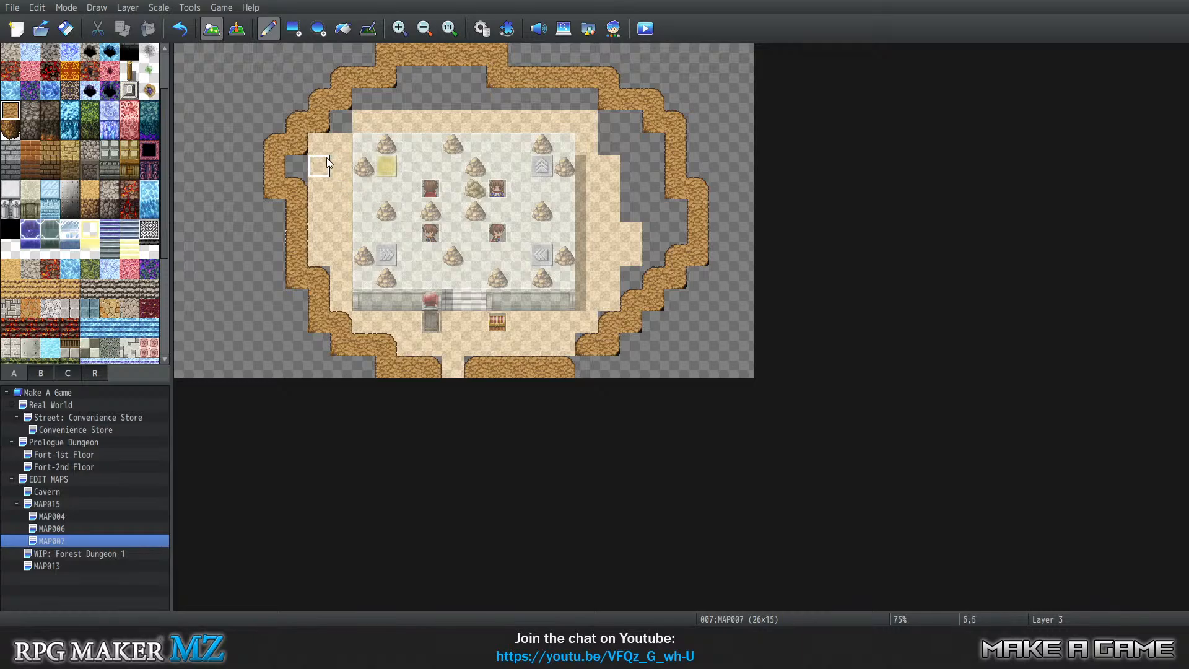
Paint a sample block of brown wall-face tiles from 0,3 to 2,4 and copy its eastern two-tile column.
{"action": "left_click", "coordinate": [14, 133]}
{"action": "left_click_drag", "start_coordinate": [195, 128], "coordinate": [195, 149]}
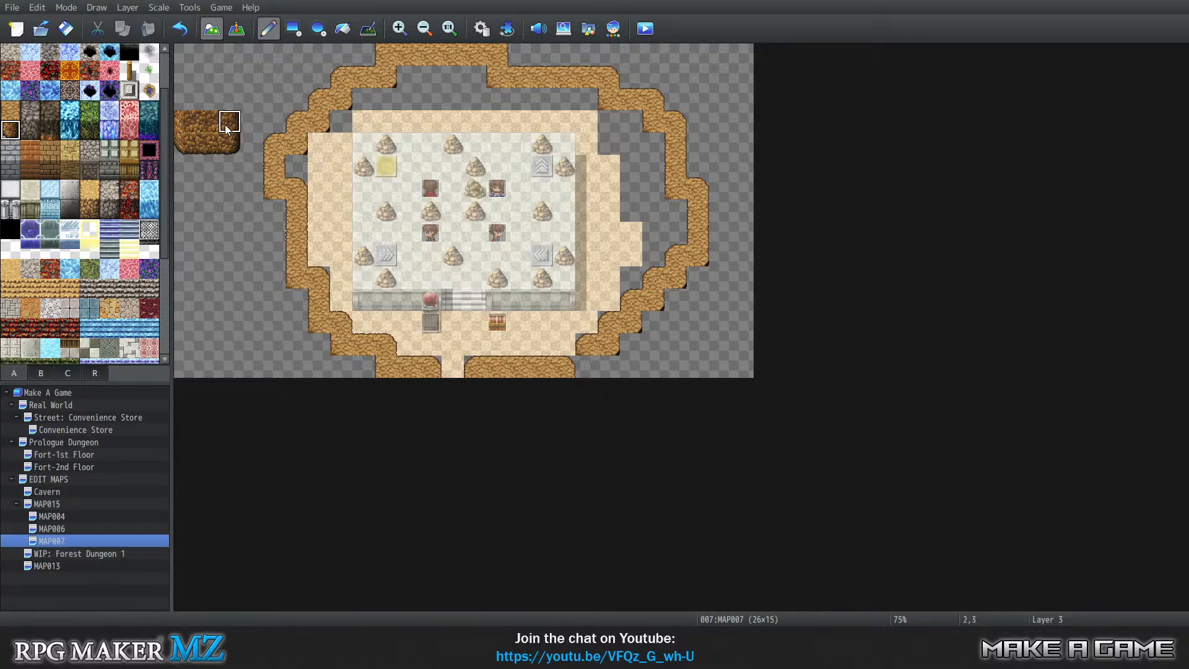
{"action": "right_click_drag", "start_coordinate": [229, 128], "coordinate": [228, 146]}
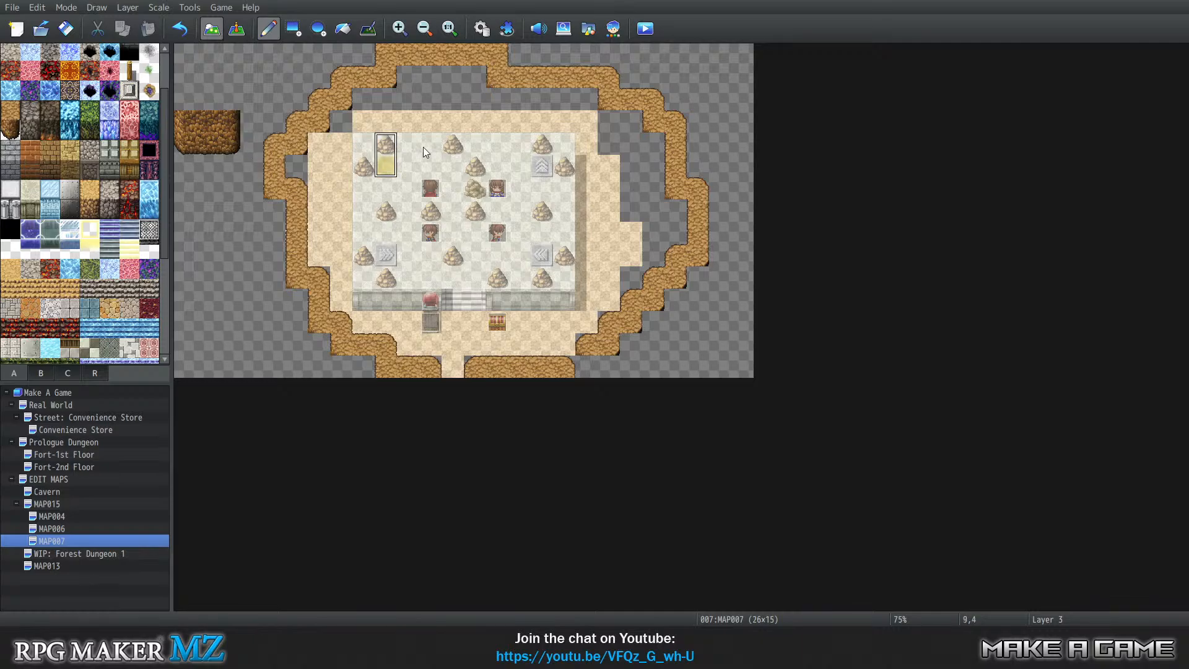
Place the copied wall-face column at 9,2, 7,3 and 6,4, and copy the sample's lower corner tile to 5,5.
{"action": "left_click", "coordinate": [394, 123]}
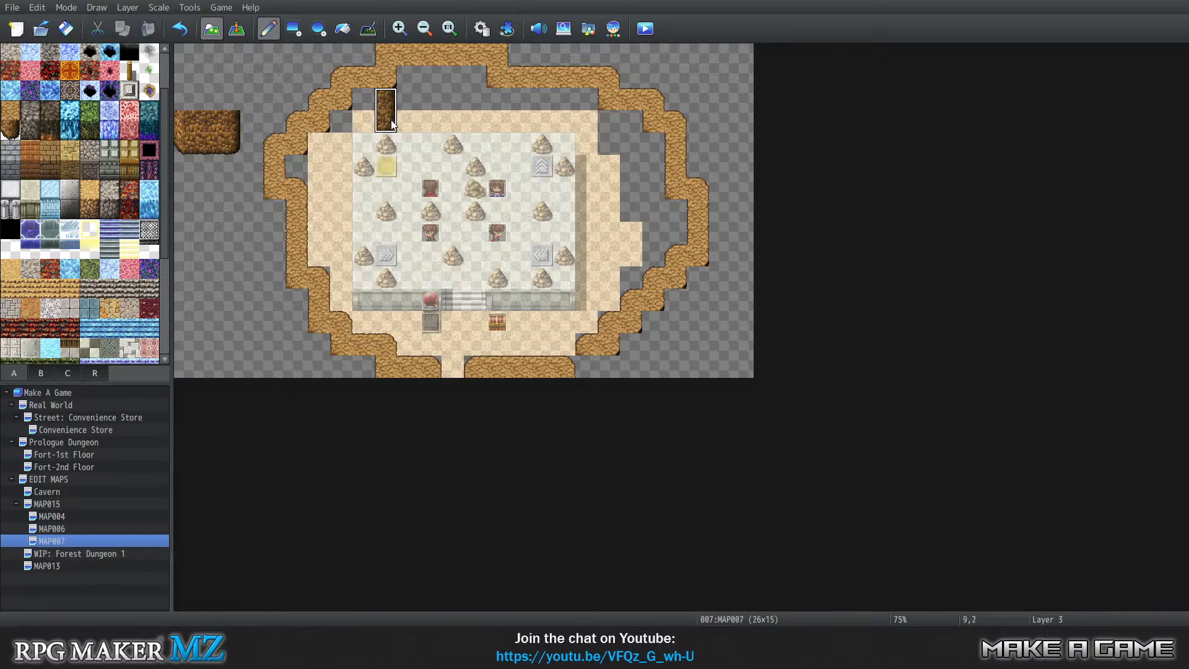
{"action": "left_click", "coordinate": [344, 151]}
{"action": "left_click", "coordinate": [319, 155]}
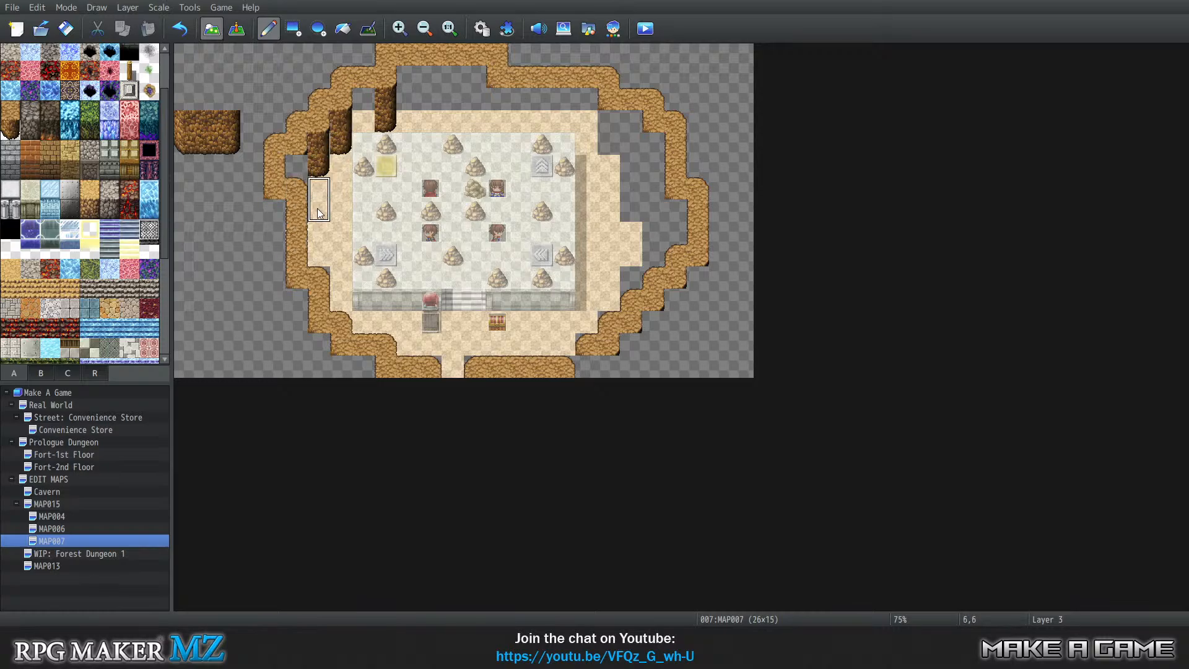
{"action": "left_click", "coordinate": [232, 144]}
{"action": "left_click", "coordinate": [297, 166]}
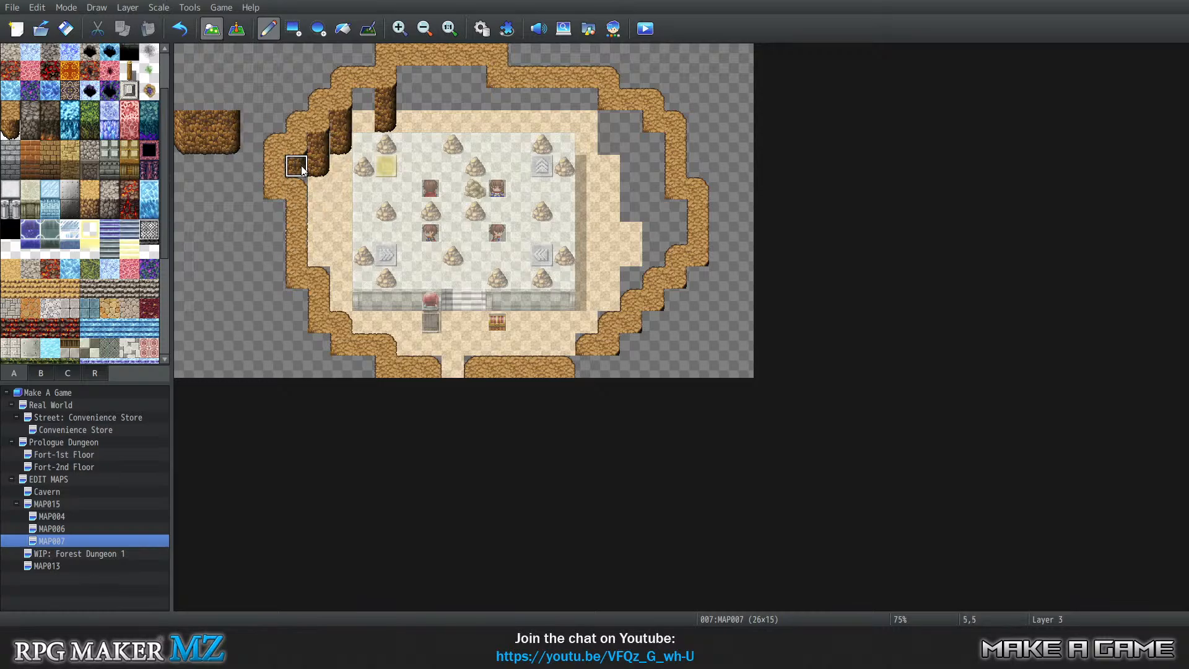
Examine MAP007's tiles layer by layer, checking how the new walls sit over the floor.
{"action": "key", "text": "Tab"}
{"action": "key", "text": "Tab"}
{"action": "key", "text": "Tab"}
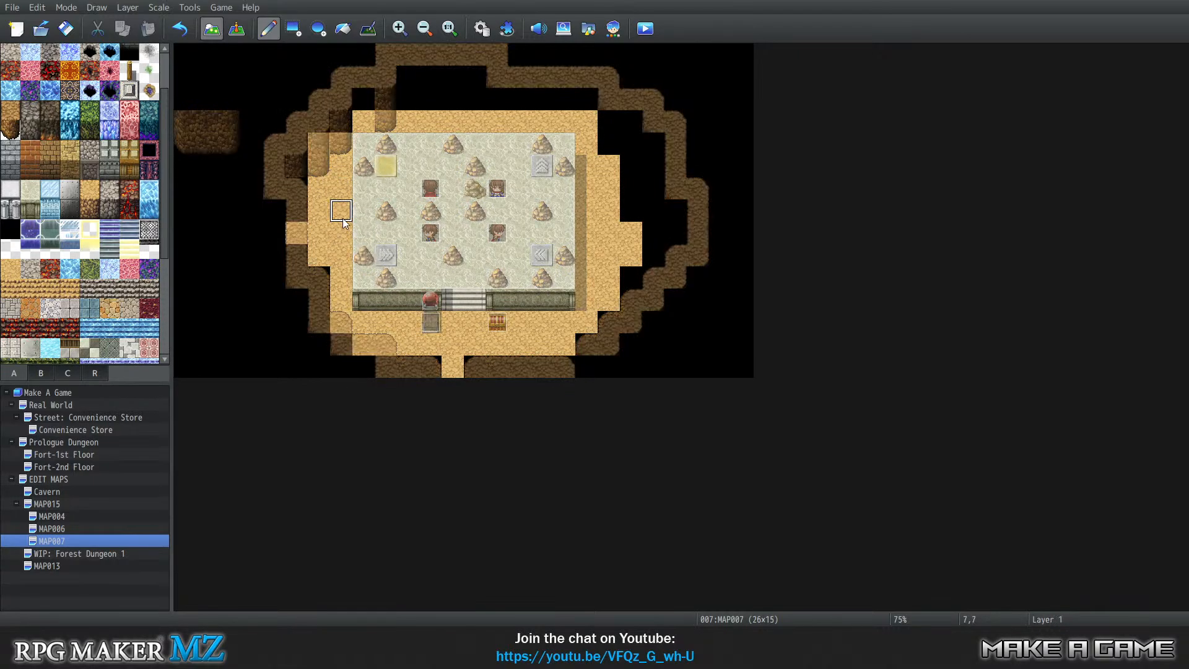
{"action": "key", "text": "Tab"}
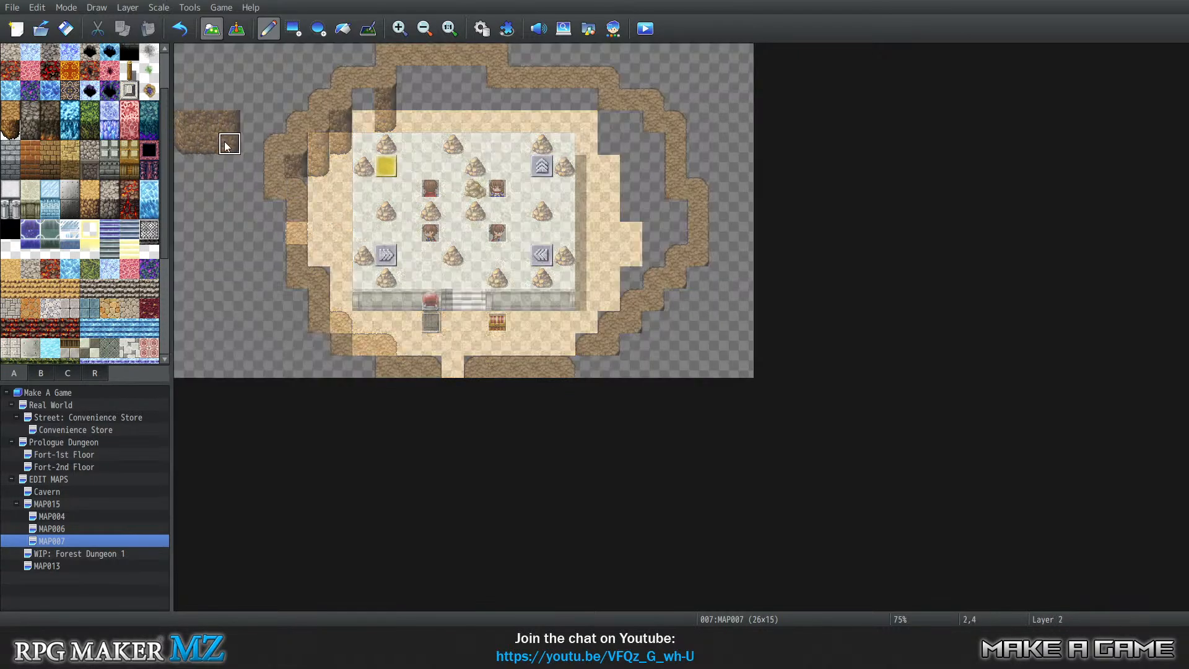
{"action": "key", "text": "Tab"}
{"action": "key", "text": "Tab"}
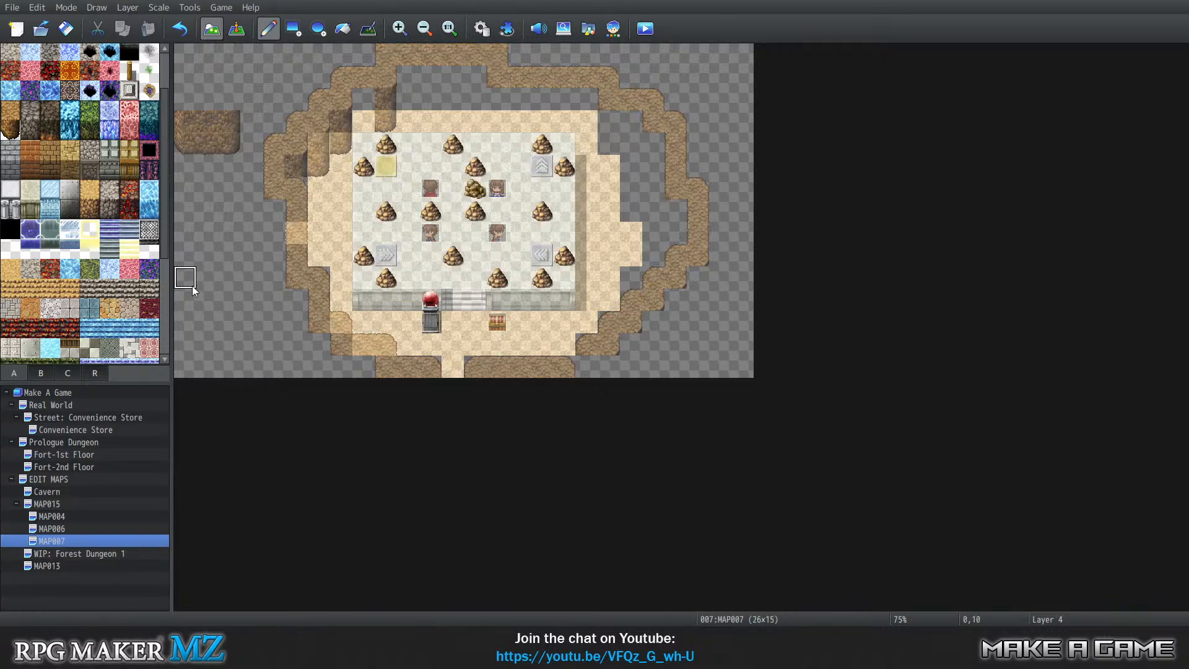
{"action": "key", "text": "Tab"}
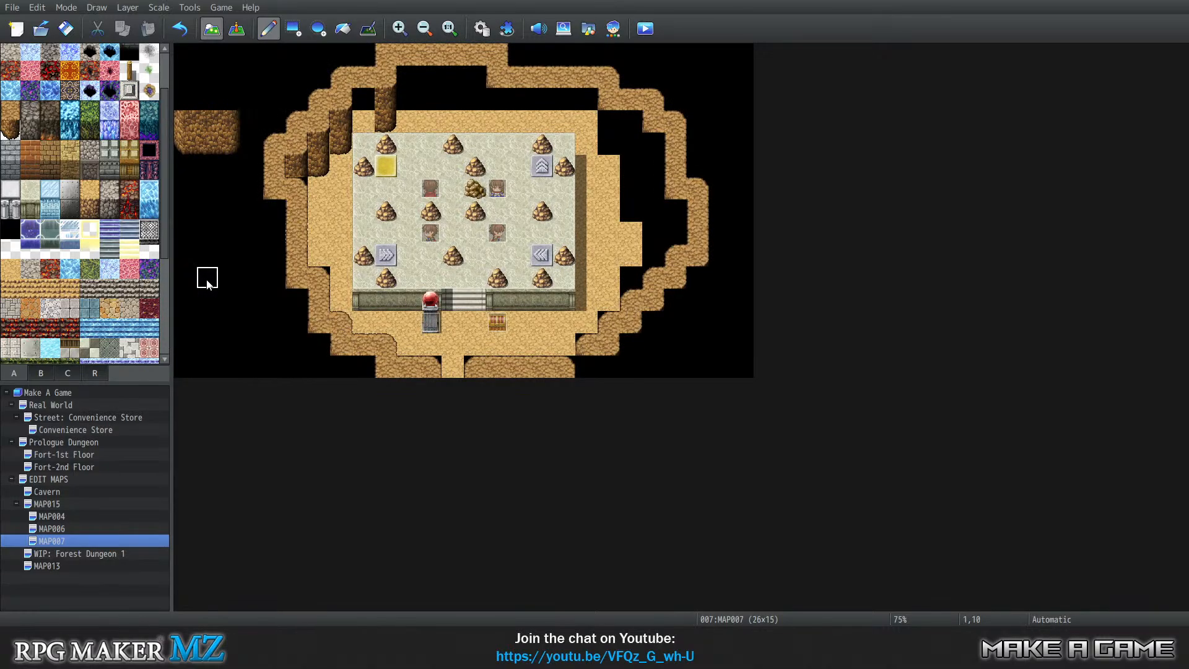
{"action": "key", "text": "Tab"}
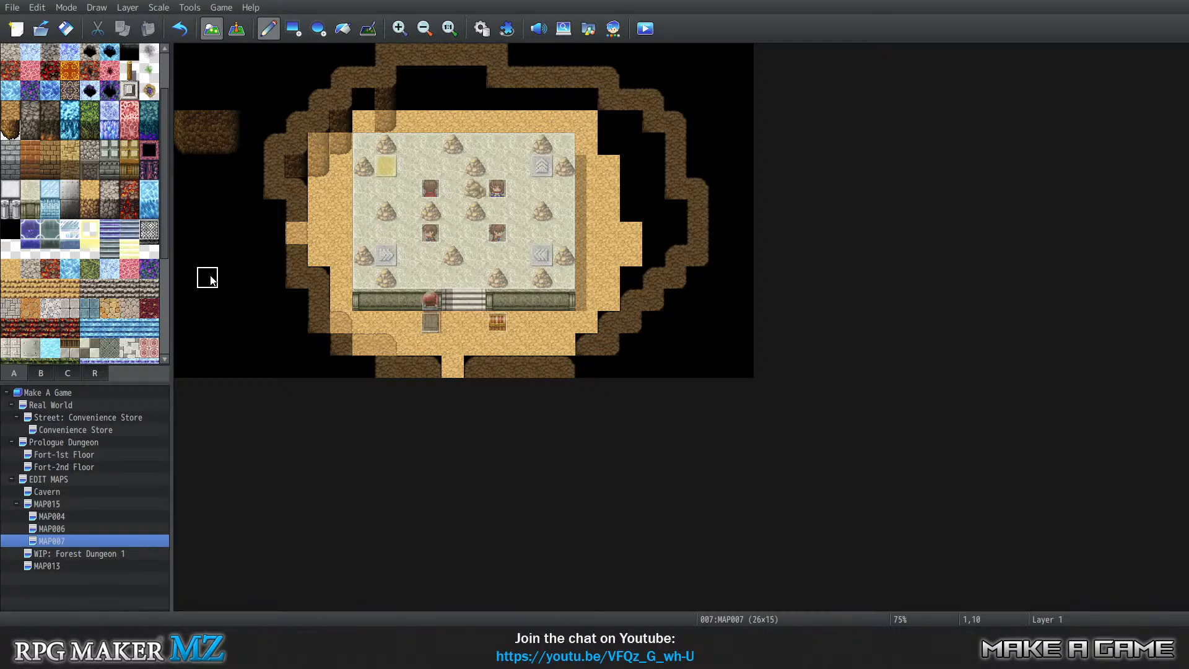
{"action": "key", "text": "Tab"}
{"action": "key", "text": "Tab"}
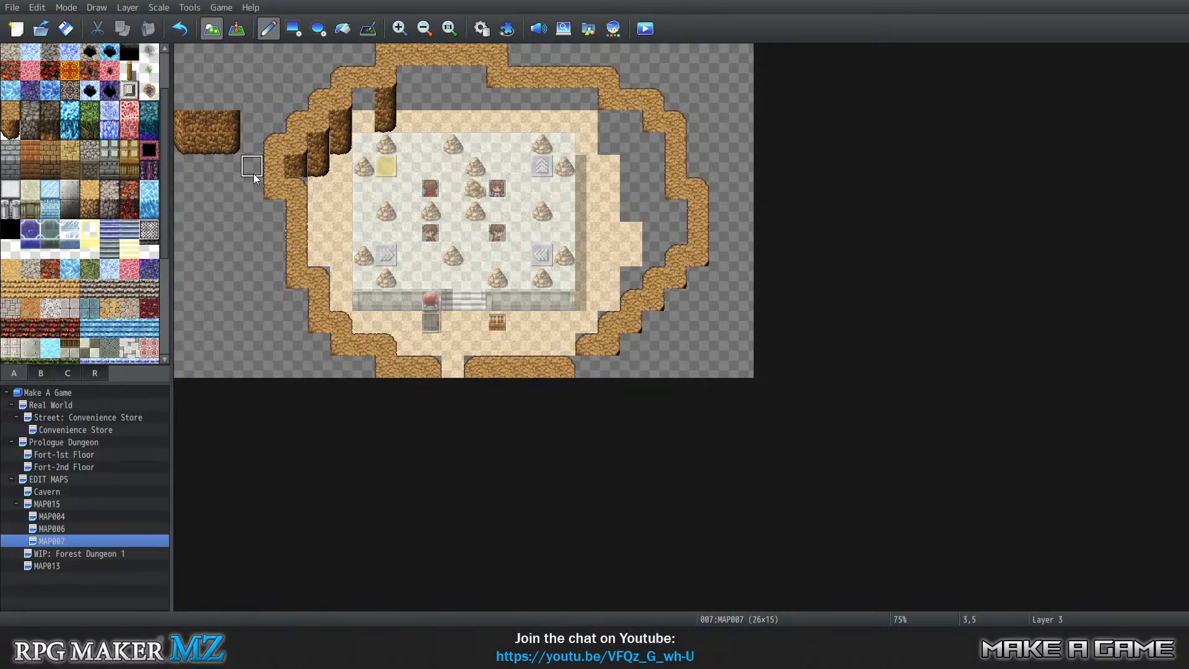
{"action": "key", "text": "Tab"}
{"action": "key", "text": "Tab"}
{"action": "key", "text": "Tab"}
{"action": "key", "text": "Tab"}
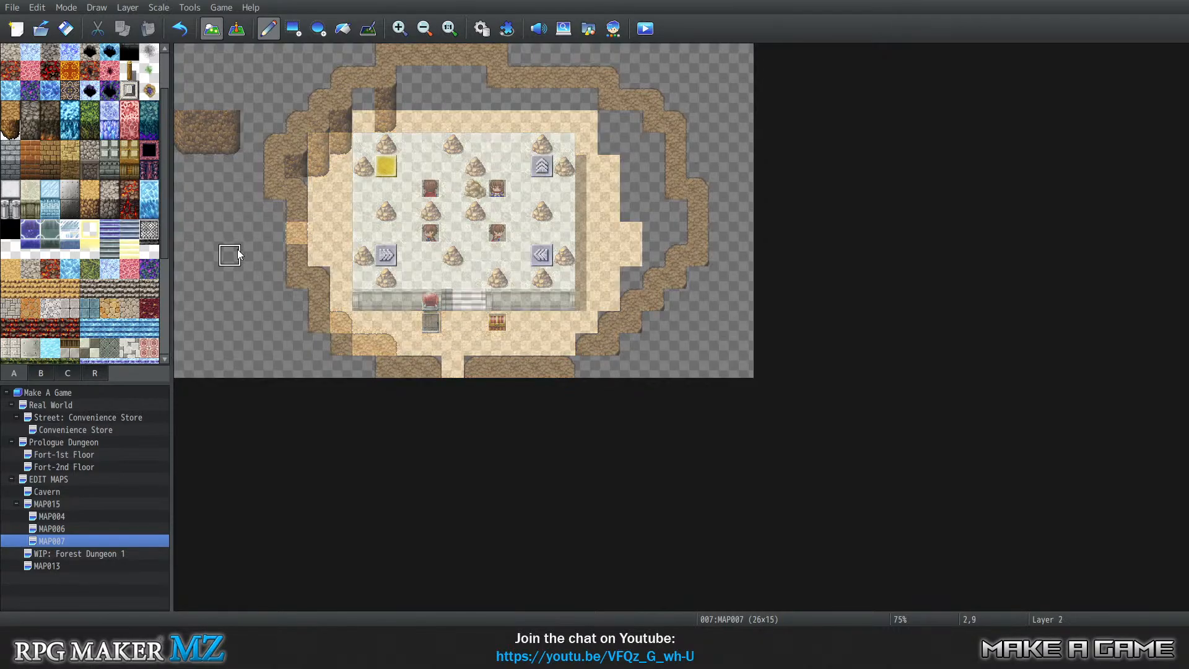
{"action": "key", "text": "Tab"}
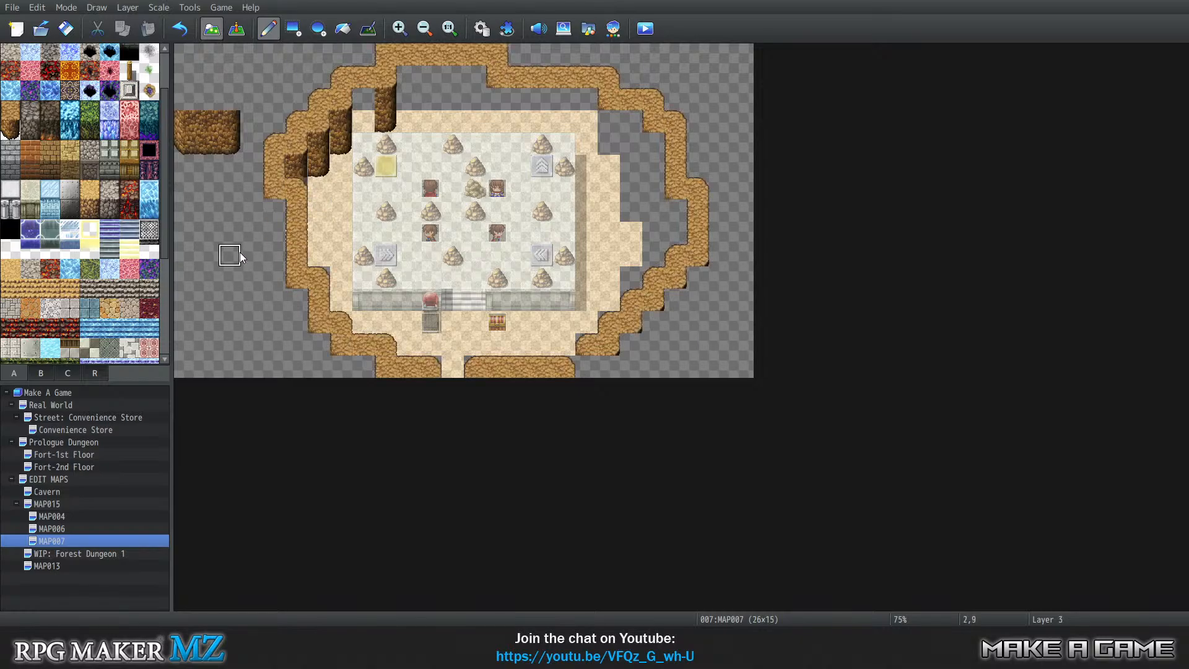
{"action": "key", "text": "Tab"}
{"action": "key", "text": "Tab"}
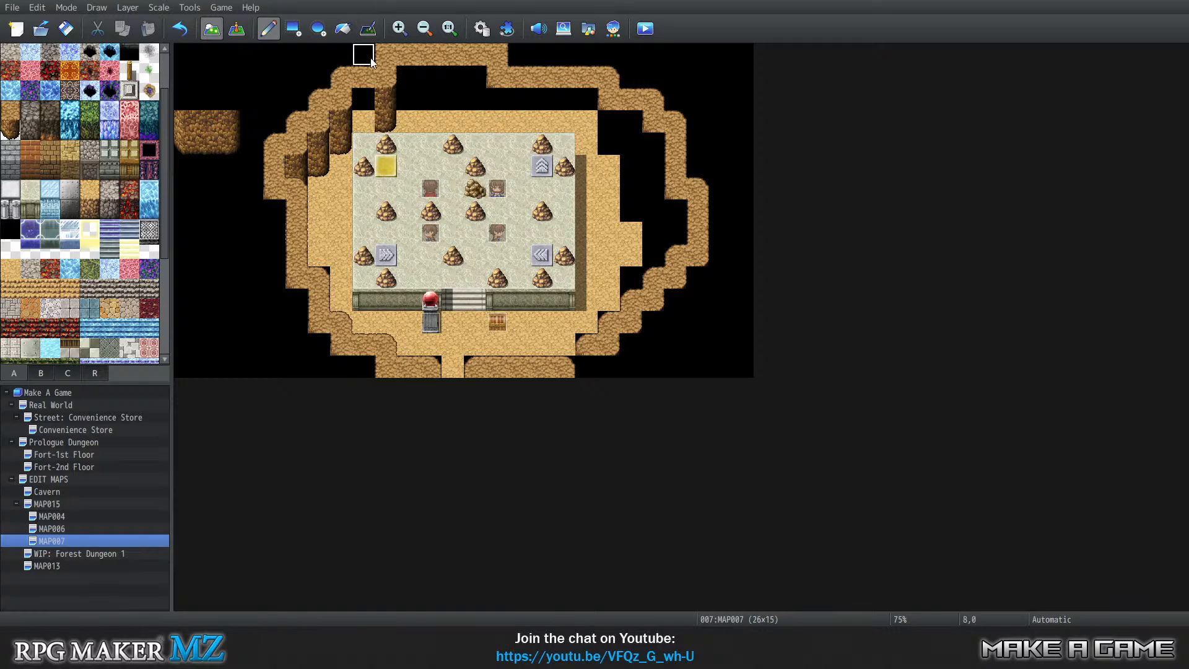
On layer 3, fill the wall face with two-tile-high columns at 8,2 and from 10,1 to 13,1.
{"action": "left_click", "coordinate": [340, 122]}
{"action": "left_click", "coordinate": [340, 149]}
{"action": "key", "text": "Tab"}
{"action": "key", "text": "Tab"}
{"action": "key", "text": "Tab"}
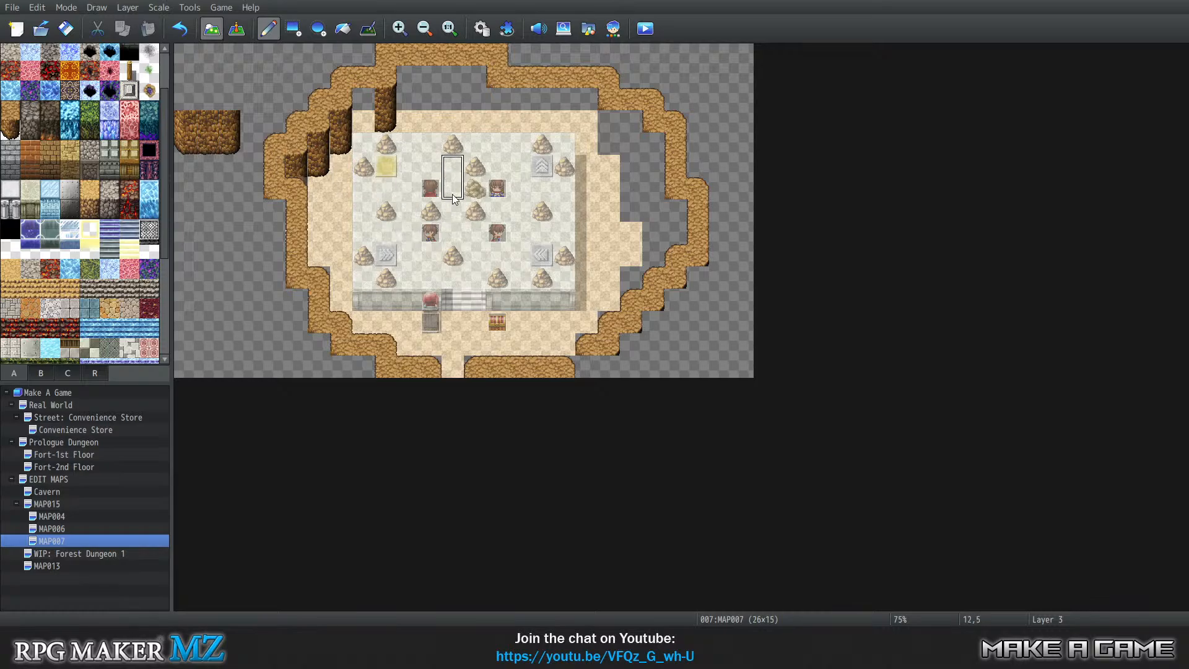
{"action": "left_click", "coordinate": [363, 116]}
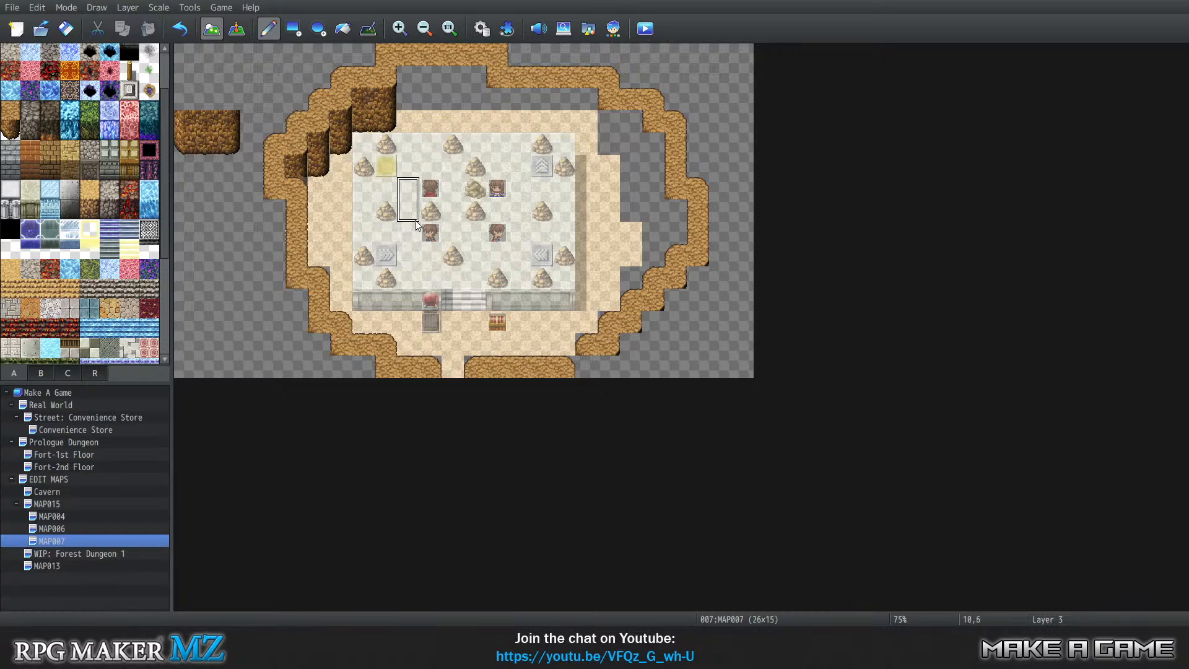
{"action": "left_click_drag", "start_coordinate": [405, 99], "coordinate": [478, 100]}
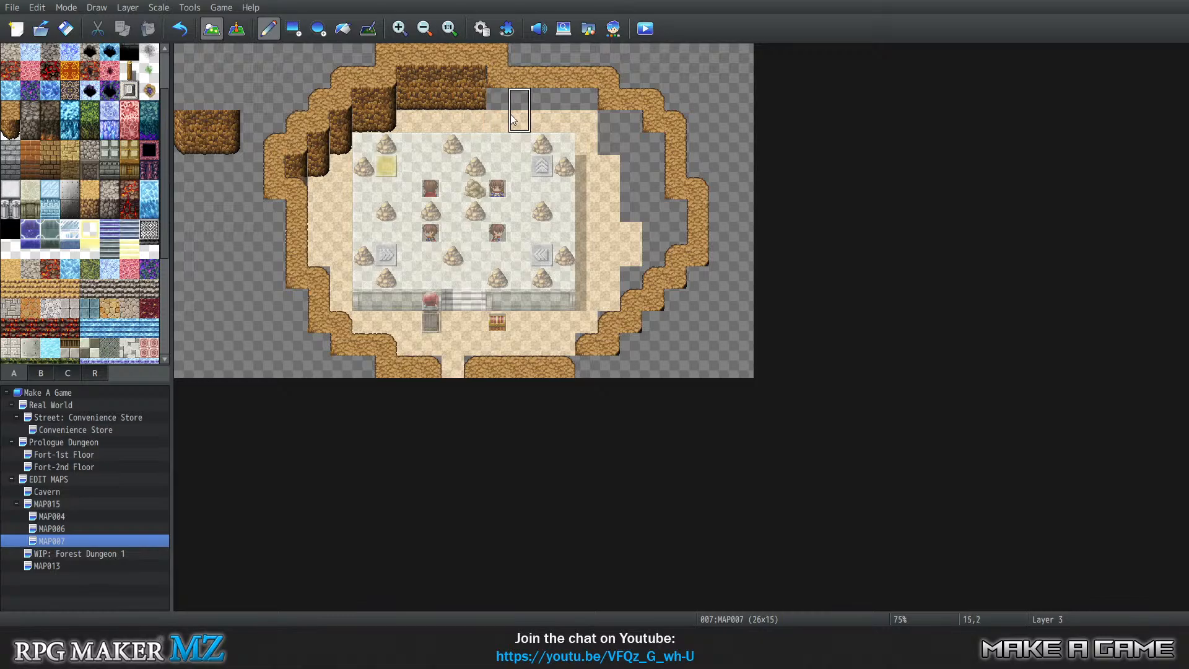
Copy the sample block's western edge column and place it at 14,2, 19,3, 21,4 and 22,7.
{"action": "left_click", "coordinate": [190, 120]}
{"action": "key", "text": "ctrl+z"}
{"action": "left_click", "coordinate": [503, 118]}
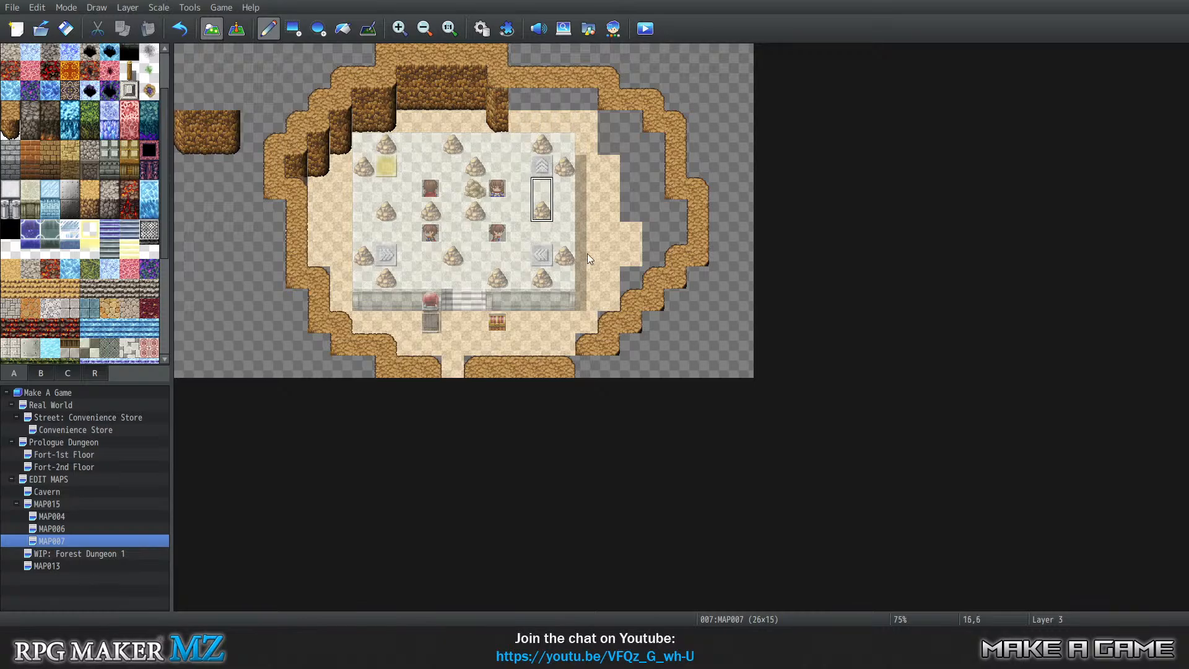
{"action": "left_click", "coordinate": [610, 139]}
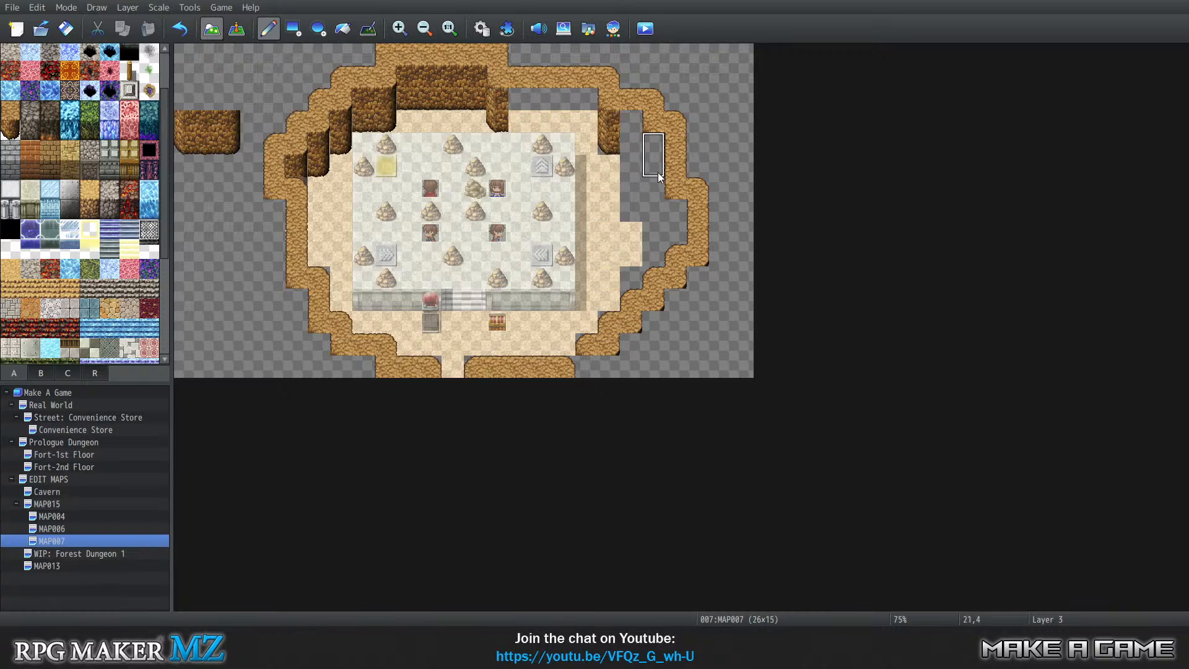
{"action": "left_click", "coordinate": [655, 172]}
{"action": "left_click", "coordinate": [669, 238]}
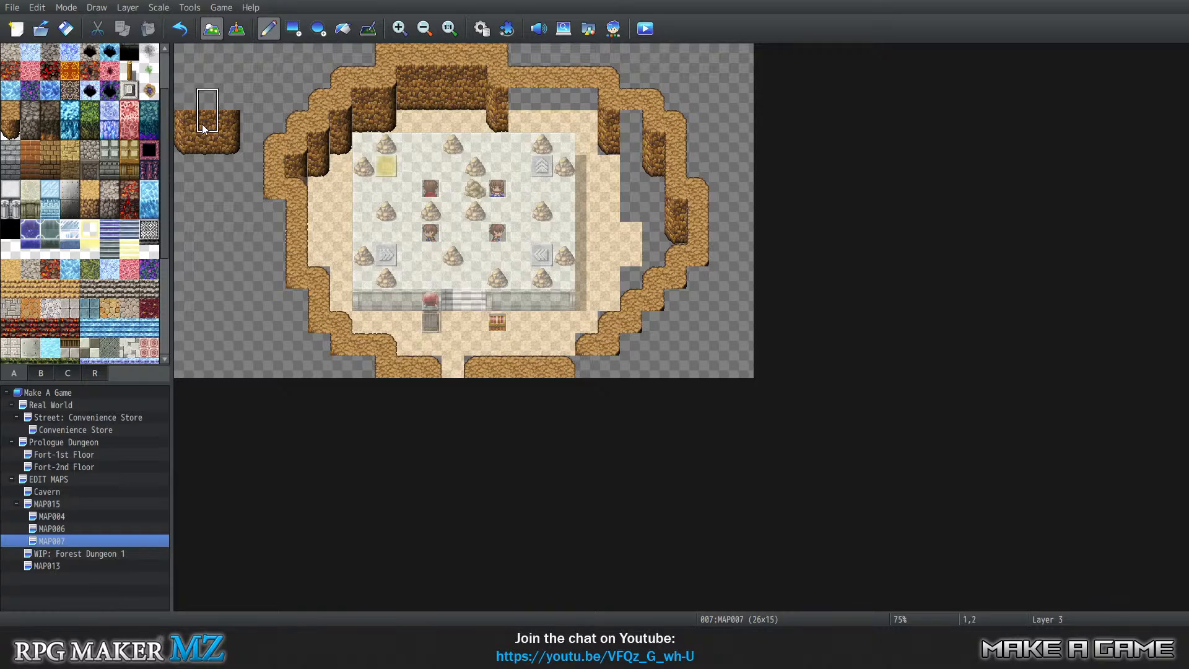
Copy the sample block's middle column and fill the wall face from 15,2 to 18,2 and at 20,3.
{"action": "right_click_drag", "start_coordinate": [202, 125], "coordinate": [203, 144]}
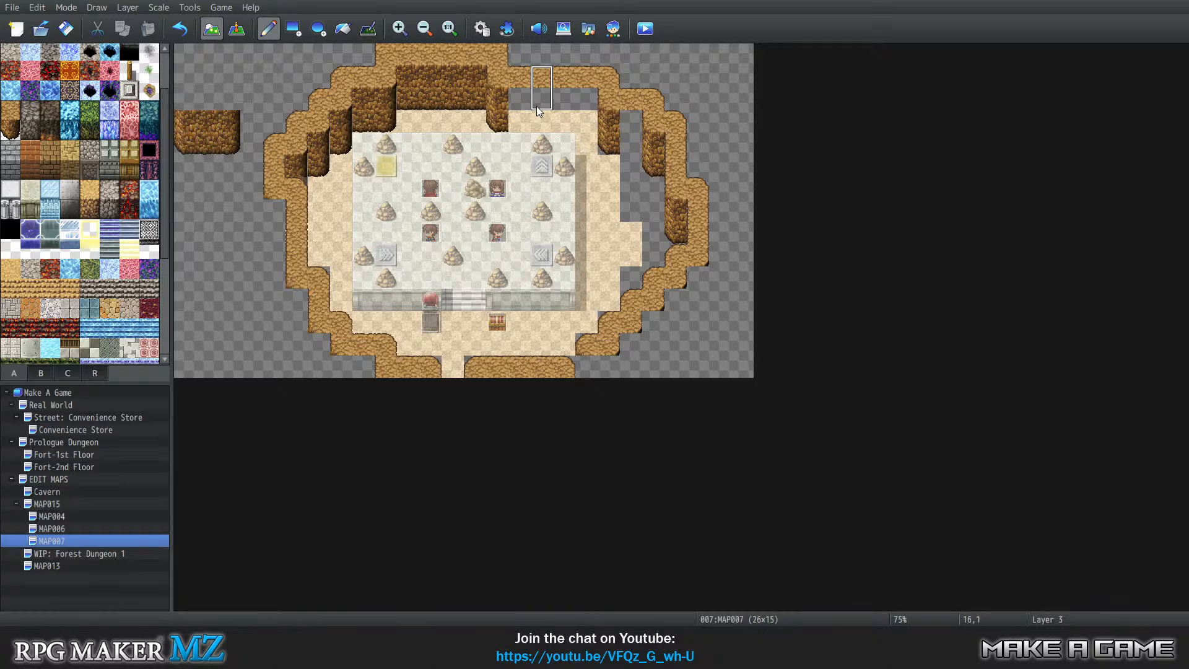
{"action": "left_click_drag", "start_coordinate": [513, 115], "coordinate": [565, 115]}
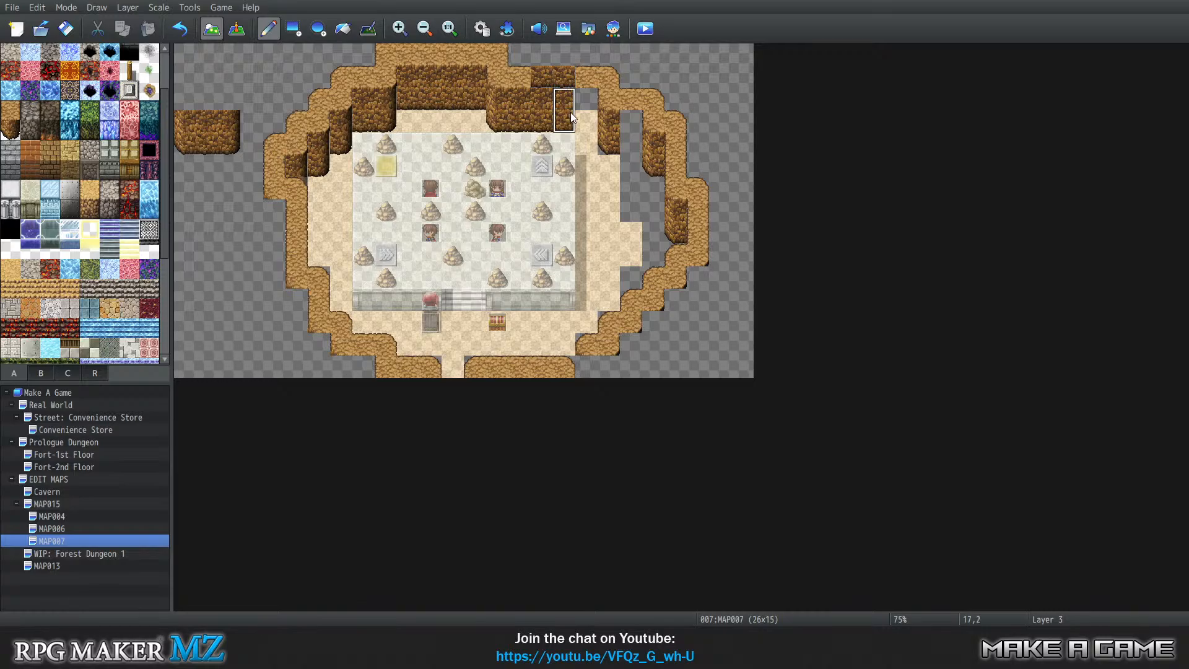
{"action": "key", "text": "ctrl+z"}
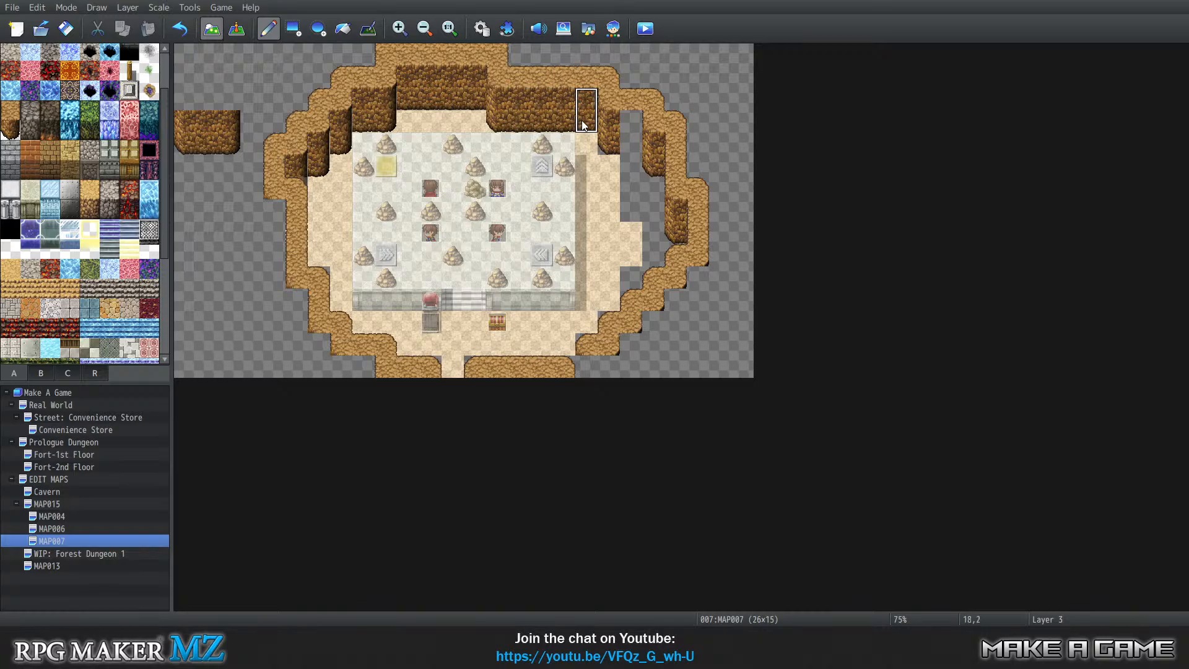
{"action": "left_click", "coordinate": [624, 147]}
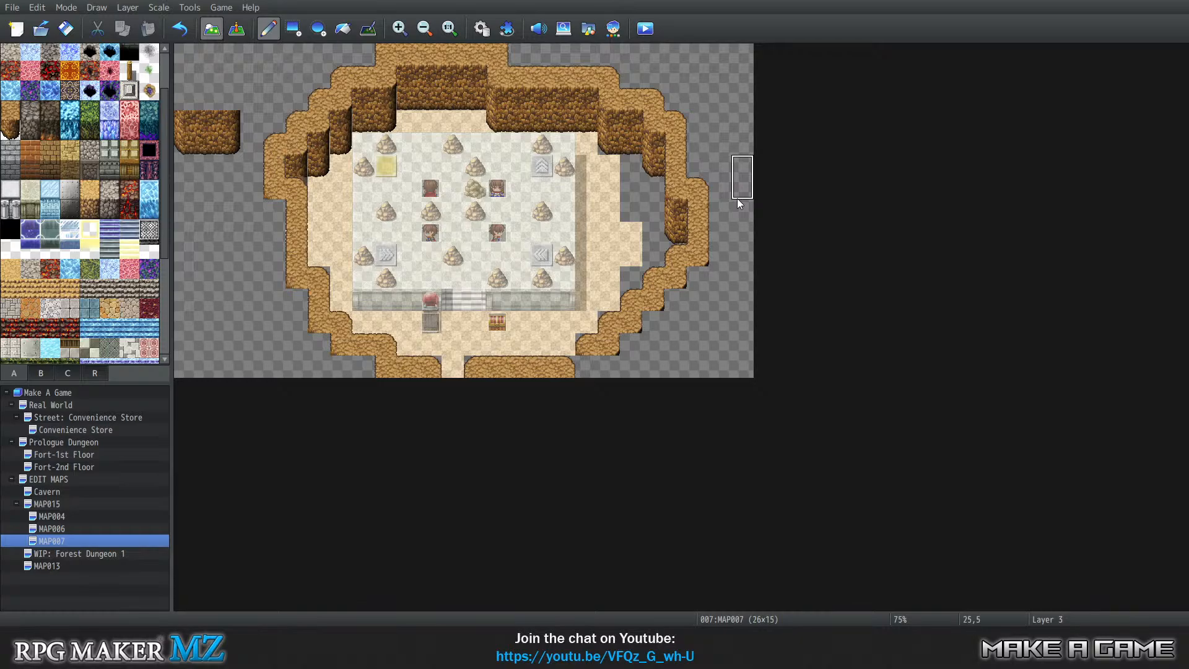
On layer 3, draw a one-tile-high wall sample from 0,11 to 2,11 and copy its eastern end diagonally from 19,14 to 23,10.
{"action": "left_click", "coordinate": [211, 280]}
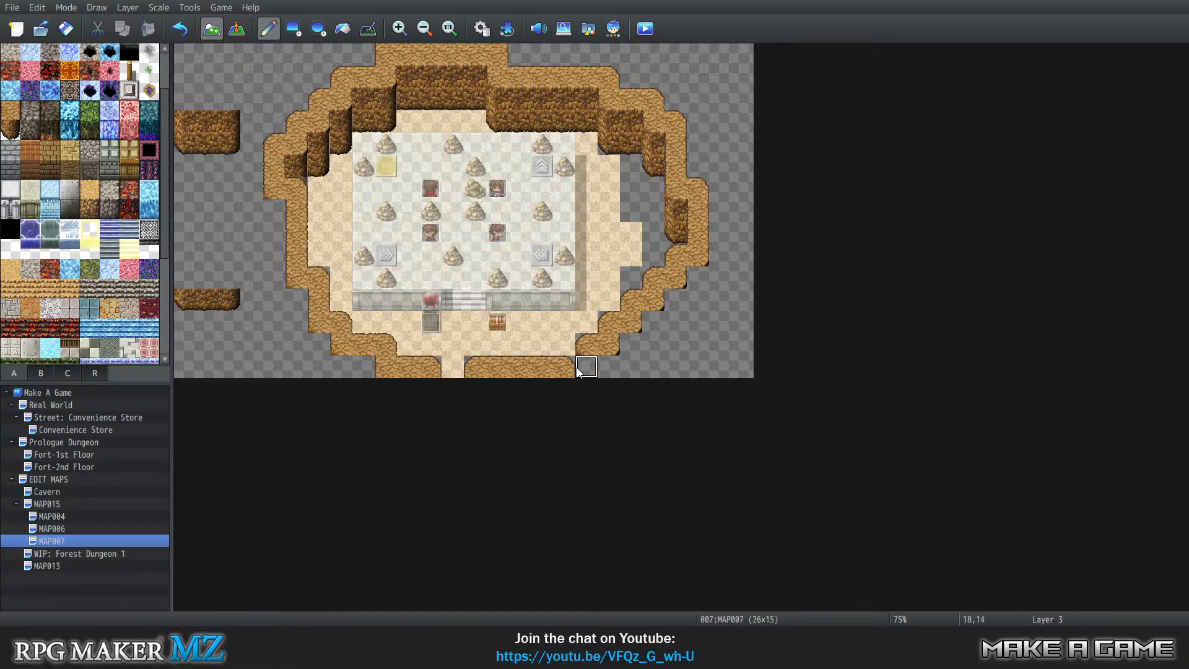
{"action": "left_click", "coordinate": [609, 370]}
{"action": "left_click", "coordinate": [633, 350]}
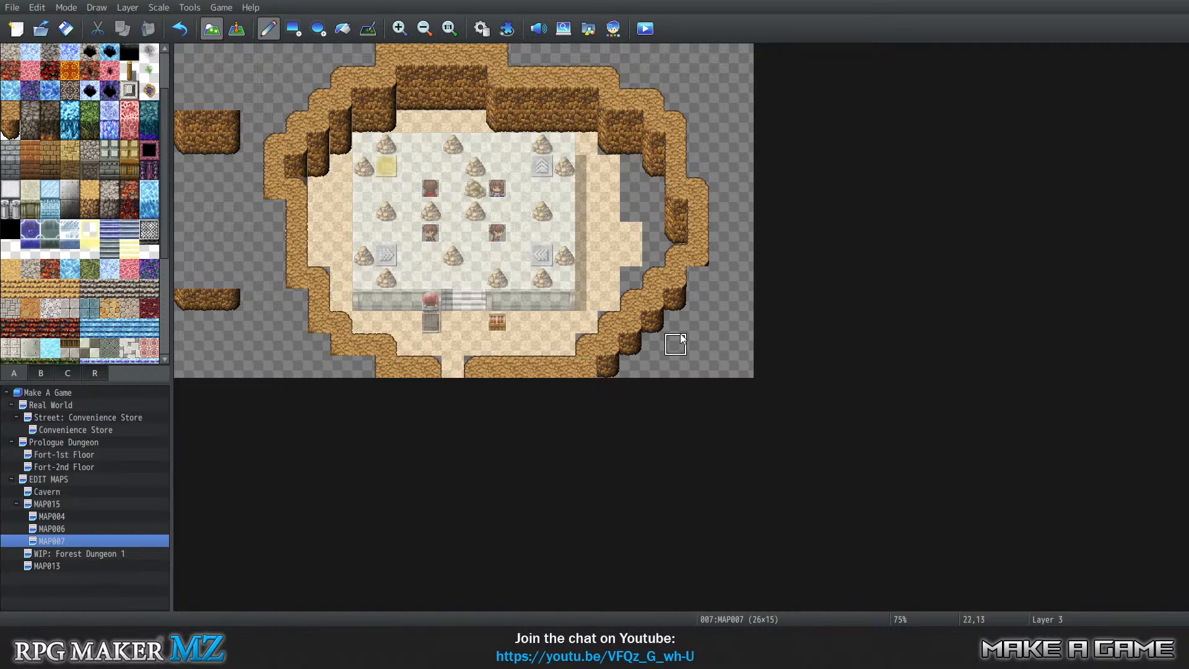
{"action": "left_click", "coordinate": [698, 277]}
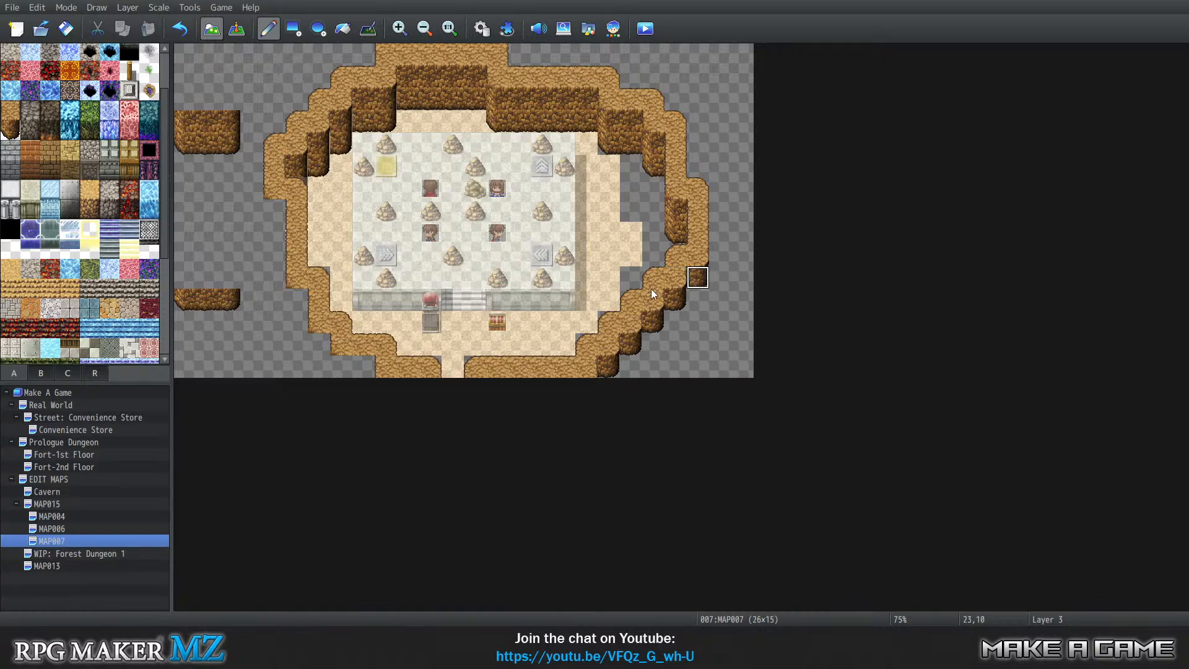
Place matching one-tile wall face pieces along the southwest outer edge at 7,14, 8,14, 6,13, 5,11 and 4,7.
{"action": "left_click", "coordinate": [360, 364]}
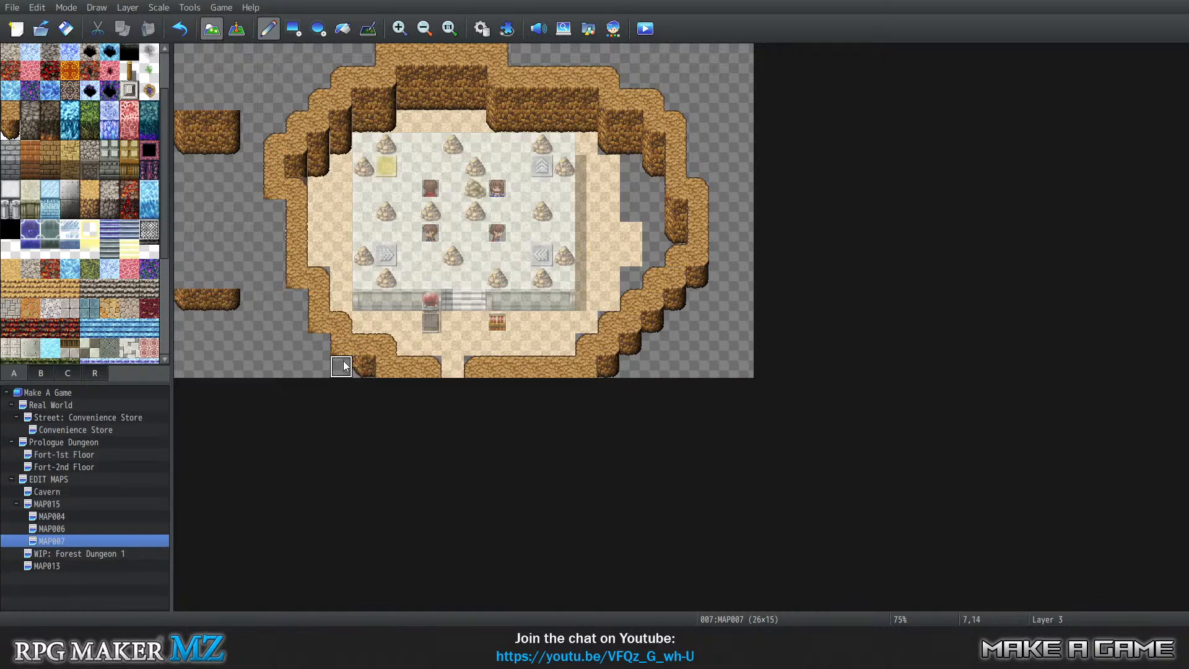
{"action": "key", "text": "ctrl+z"}
{"action": "left_click", "coordinate": [342, 366]}
{"action": "left_click", "coordinate": [325, 344]}
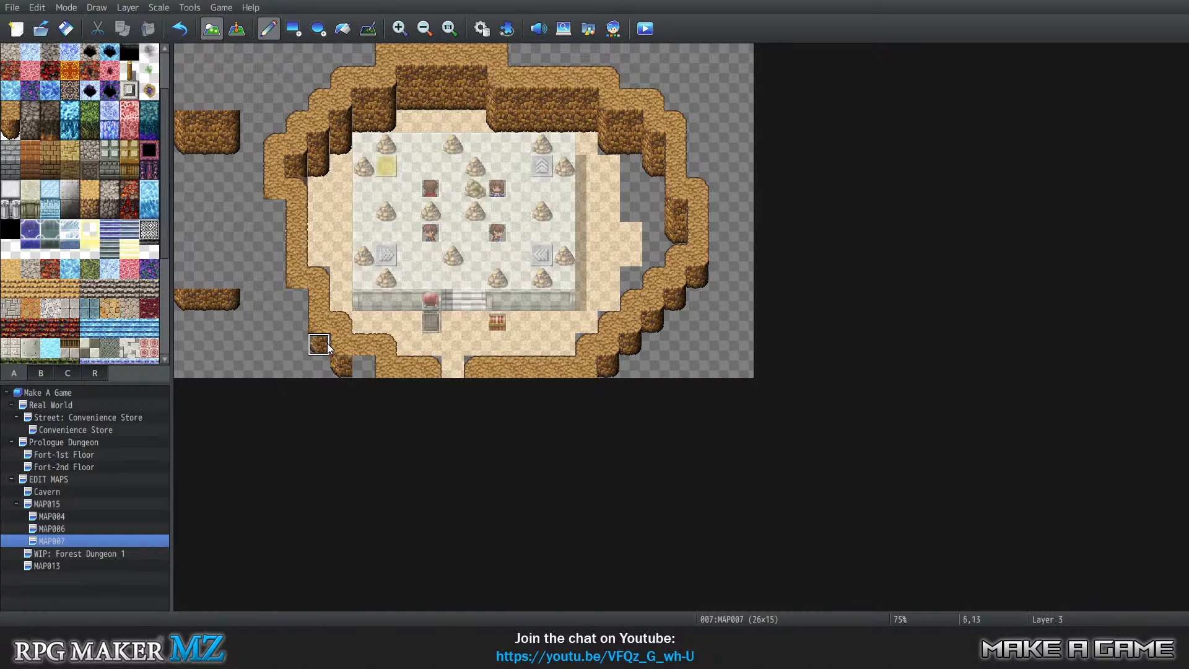
{"action": "left_click", "coordinate": [303, 301]}
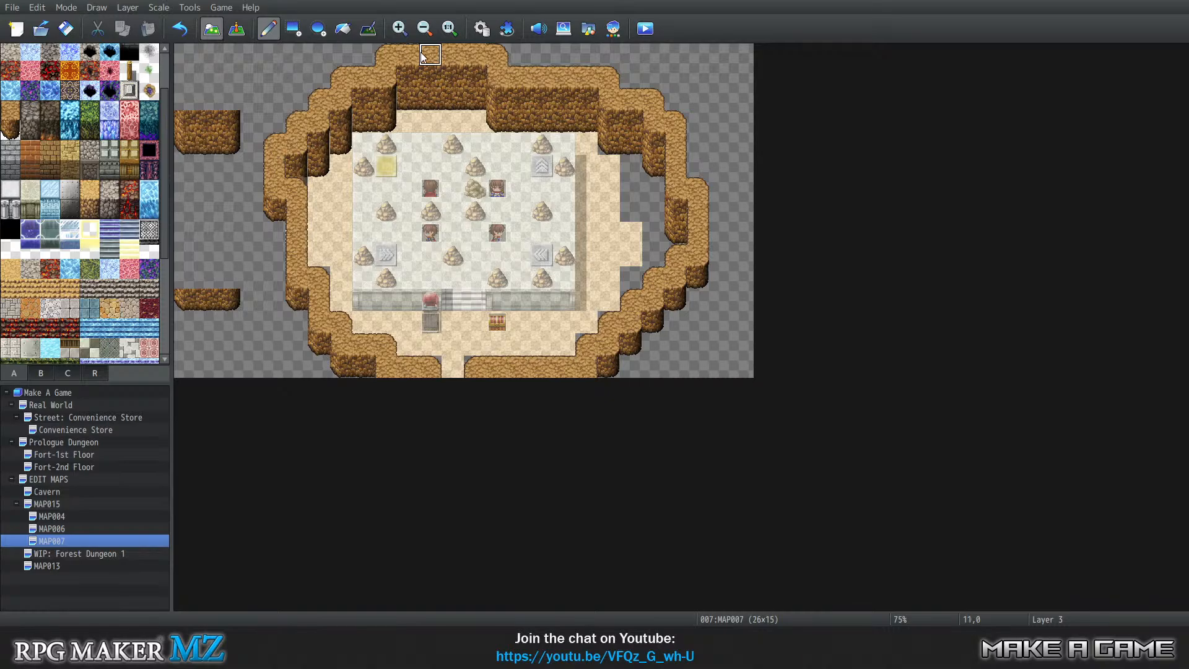
{"action": "left_click", "coordinate": [695, 276]}
On layer 1, fill the empty gap between the room's floor and the eastern and southeastern walls with sand.
{"action": "key", "text": "4"}
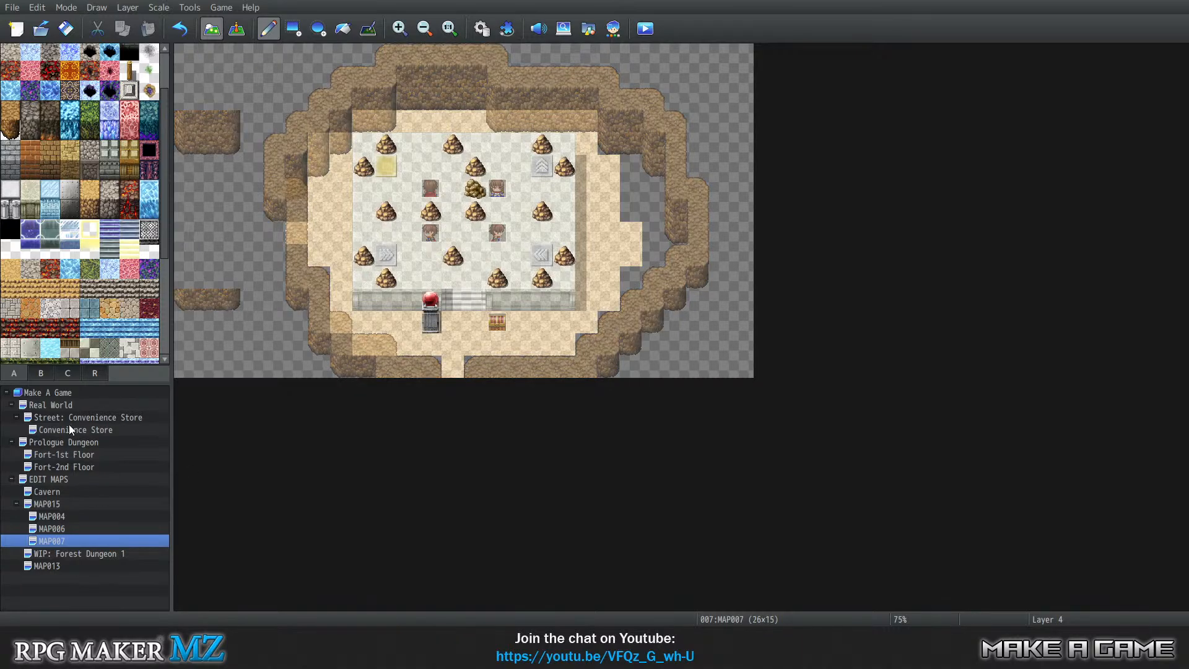
{"action": "key", "text": "0"}
{"action": "key", "text": "1"}
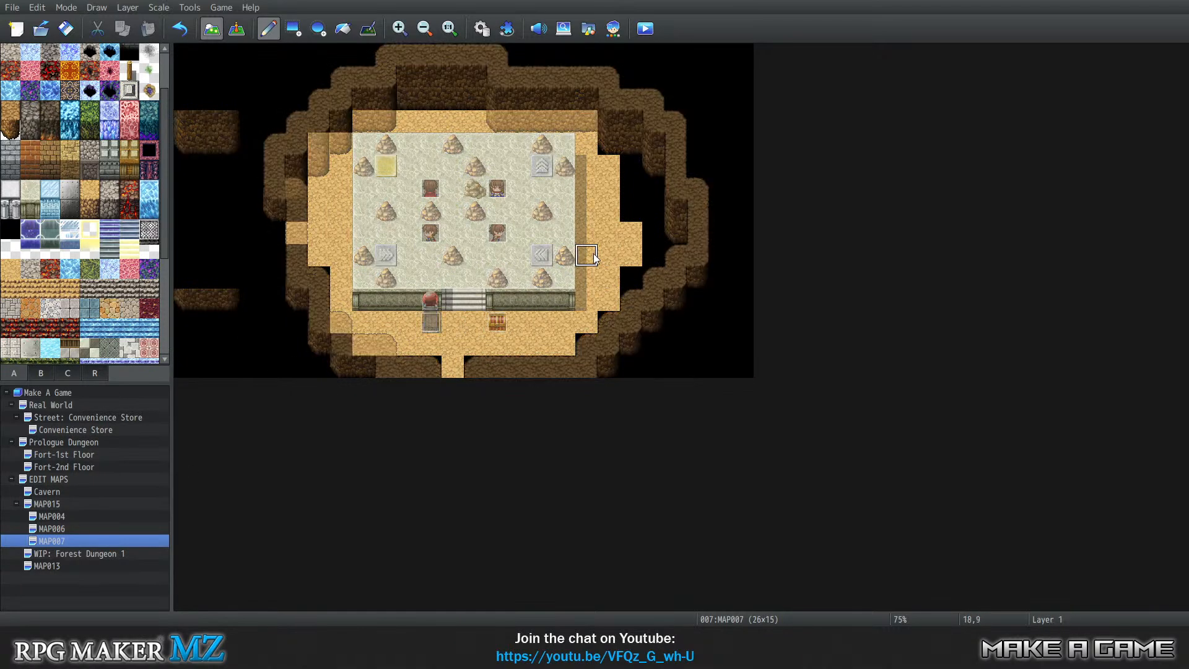
{"action": "mouse_move", "coordinate": [608, 144]}
{"action": "left_mouse_down"}
{"action": "mouse_move", "coordinate": [647, 168]}
{"action": "mouse_move", "coordinate": [674, 234]}
{"action": "mouse_move", "coordinate": [652, 233]}
{"action": "mouse_move", "coordinate": [652, 190]}
{"action": "mouse_move", "coordinate": [632, 208]}
{"action": "mouse_move", "coordinate": [637, 238]}
{"action": "left_mouse_up"}
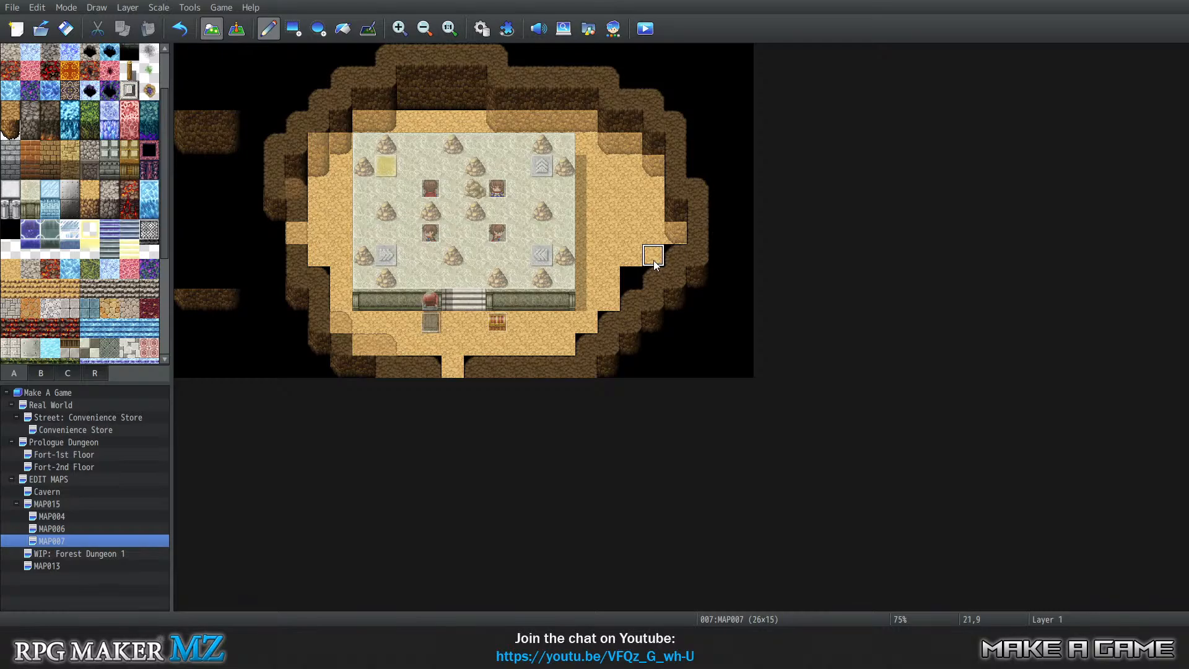
{"action": "mouse_move", "coordinate": [661, 271]}
{"action": "left_mouse_down"}
{"action": "mouse_move", "coordinate": [610, 300]}
{"action": "mouse_move", "coordinate": [606, 322]}
{"action": "mouse_move", "coordinate": [579, 340]}
{"action": "left_mouse_up"}
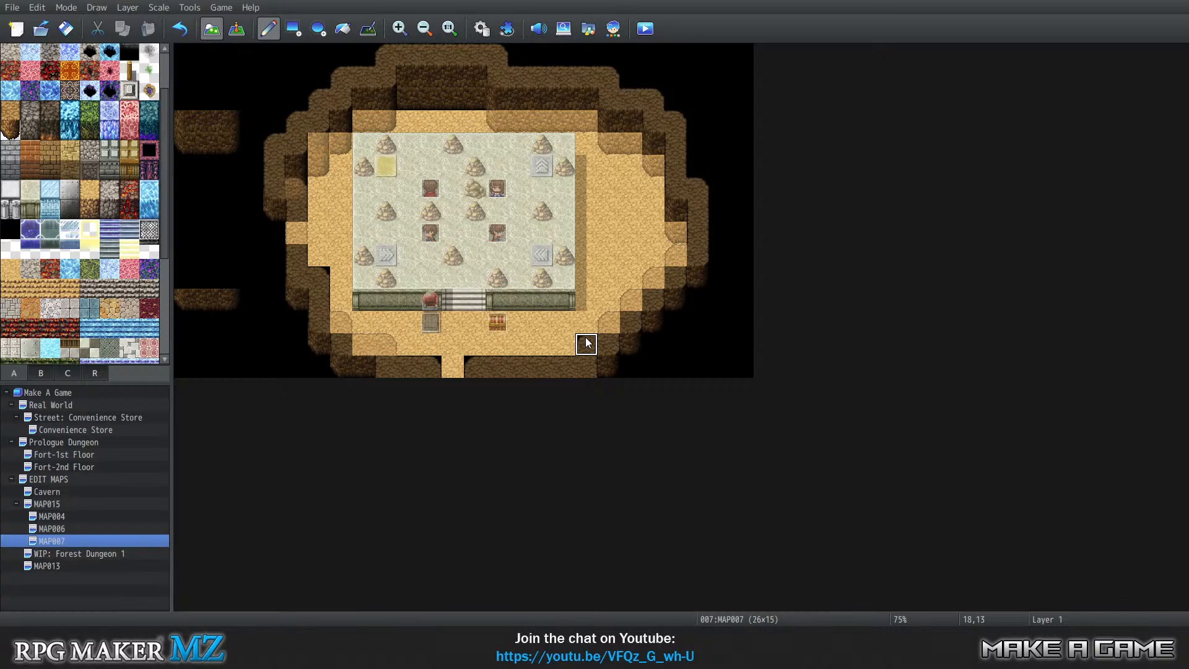
Paint sand beneath the south wall from 10,14 to 17,14 and the north wall from 10,2 to 13,2, clearing it at 5,8.
{"action": "left_click", "coordinate": [478, 369]}
{"action": "left_click", "coordinate": [435, 369]}
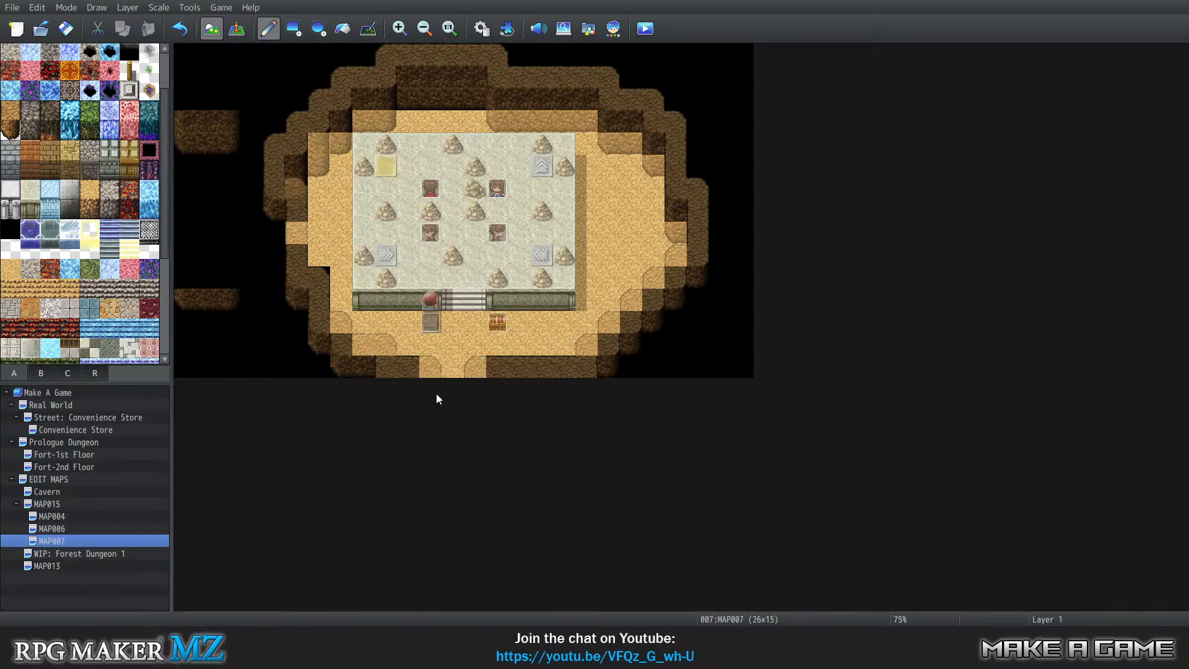
{"action": "left_click", "coordinate": [409, 371]}
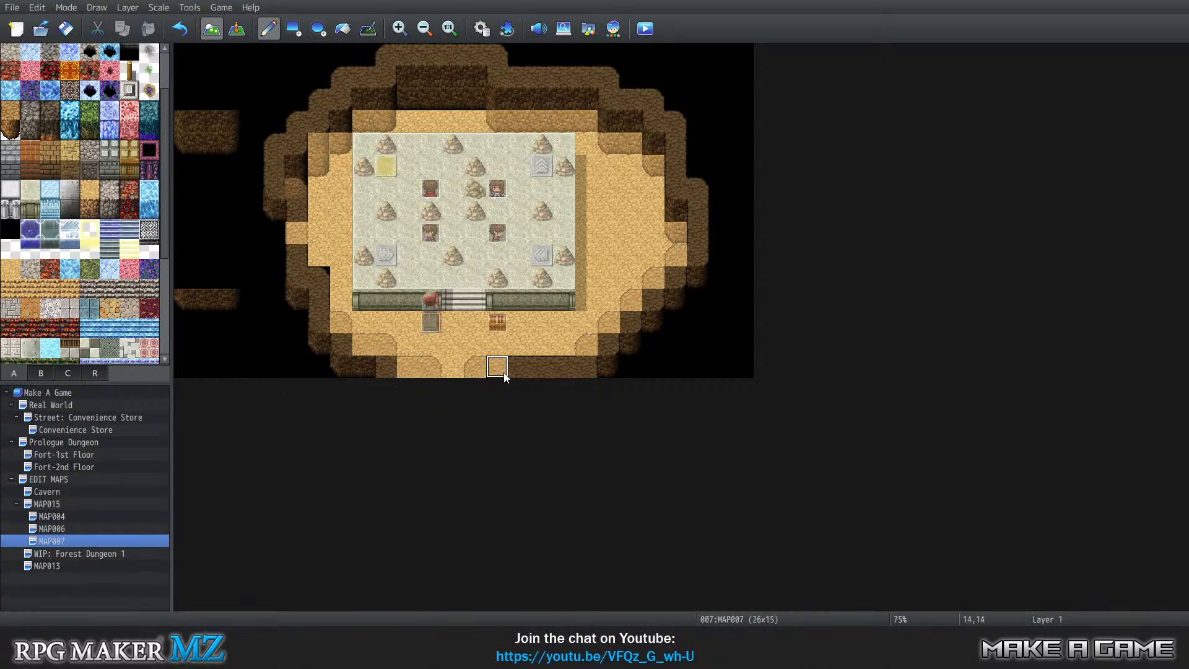
{"action": "left_click_drag", "start_coordinate": [503, 372], "coordinate": [550, 376]}
{"action": "left_click", "coordinate": [561, 368]}
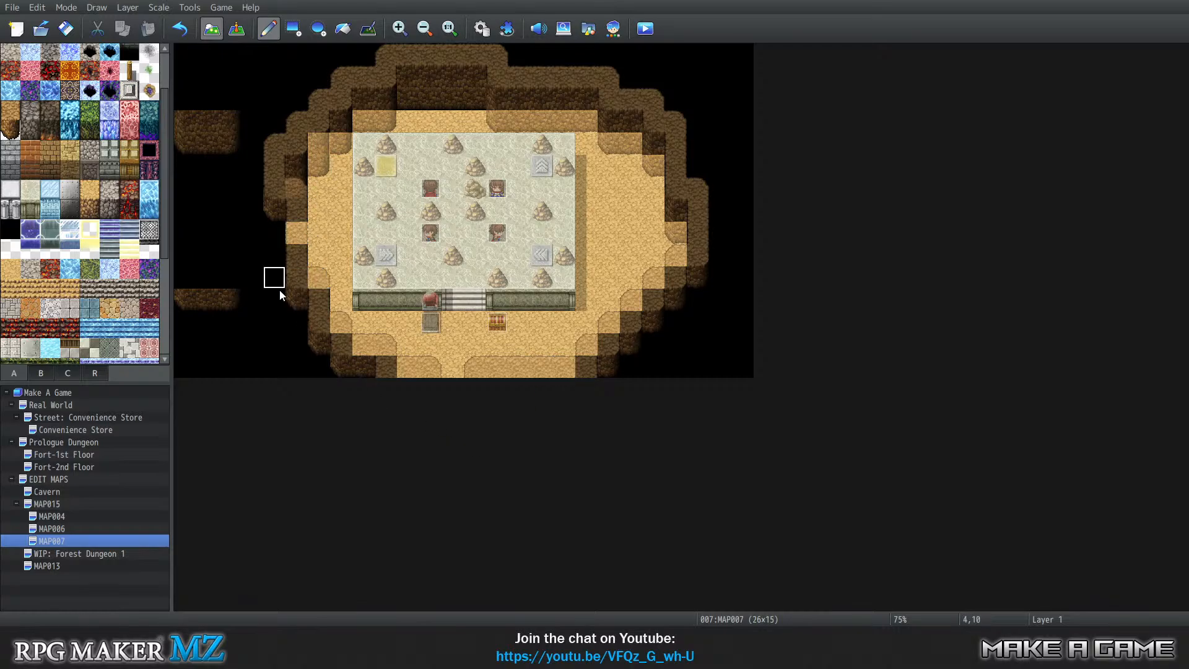
{"action": "left_click", "coordinate": [294, 234]}
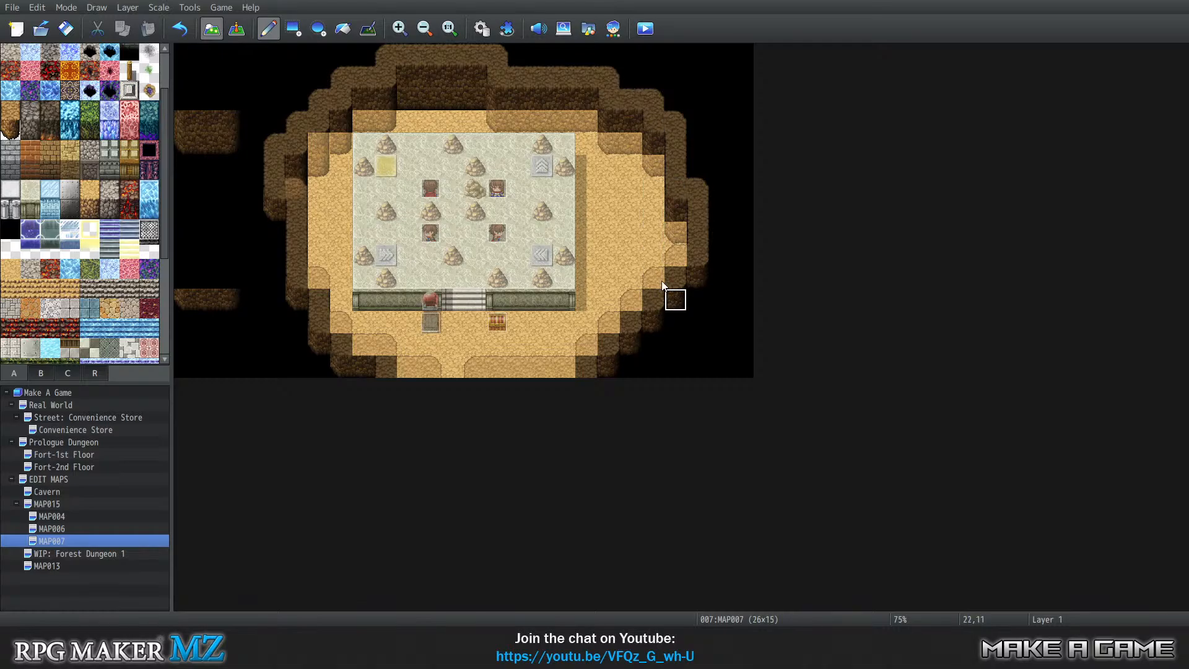
{"action": "left_click_drag", "start_coordinate": [411, 102], "coordinate": [474, 102]}
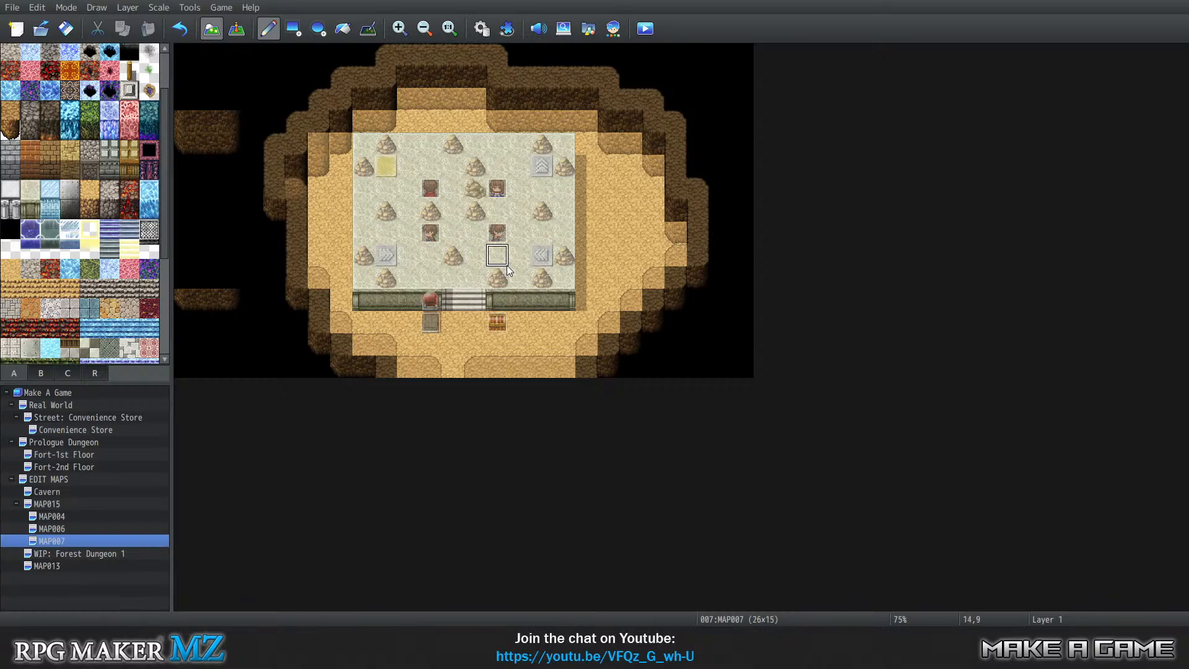
On layer 3, erase both sample wall blocks at the map's western edge and return to automatic layer mode.
{"action": "key", "text": "2"}
{"action": "key", "text": "3"}
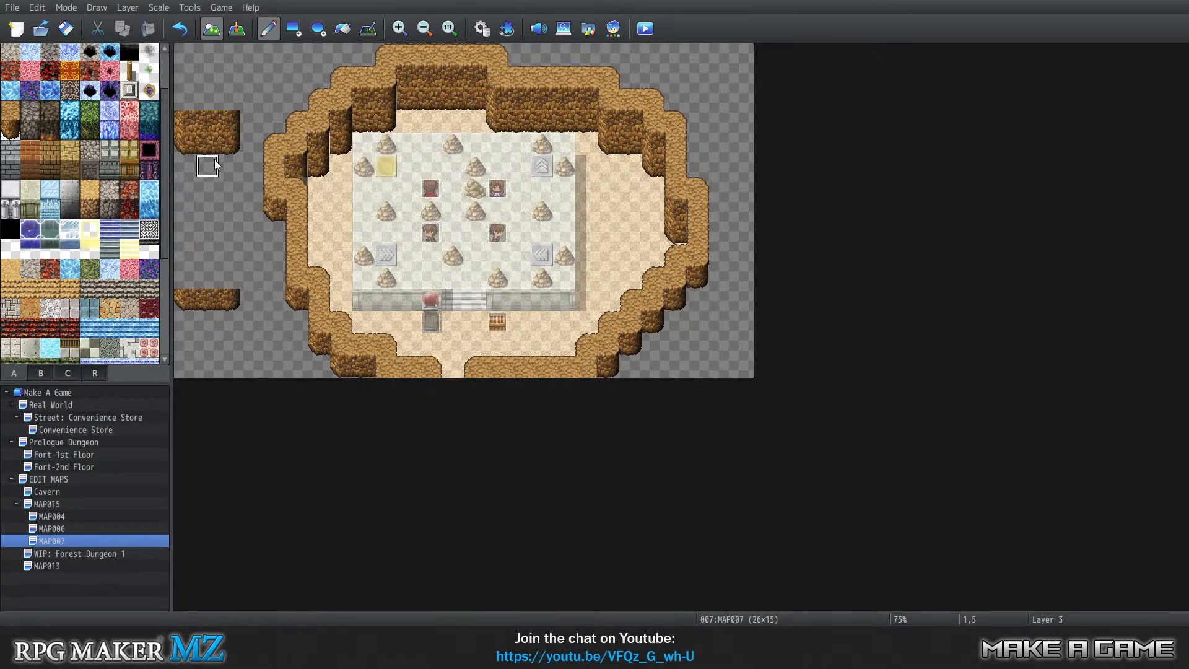
{"action": "mouse_move", "coordinate": [212, 125]}
{"action": "left_mouse_down"}
{"action": "mouse_move", "coordinate": [201, 146]}
{"action": "mouse_move", "coordinate": [181, 120]}
{"action": "left_mouse_up"}
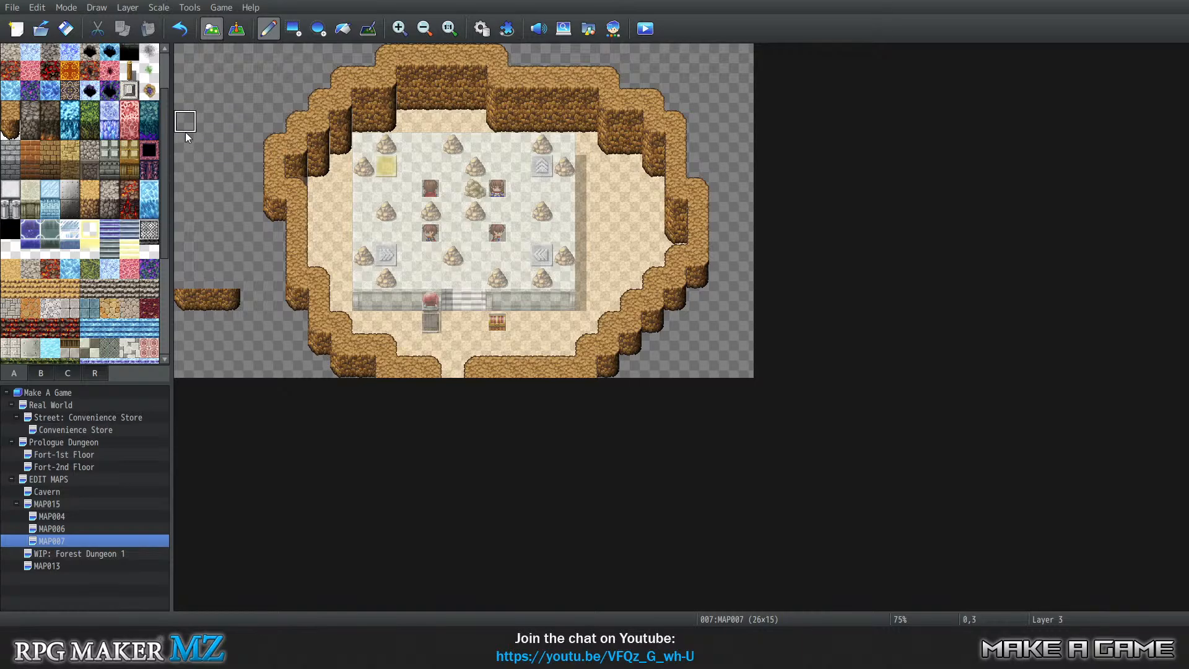
{"action": "mouse_move", "coordinate": [200, 303]}
{"action": "left_mouse_down"}
{"action": "mouse_move", "coordinate": [224, 298]}
{"action": "mouse_move", "coordinate": [191, 297]}
{"action": "left_mouse_up"}
{"action": "key", "text": "4"}
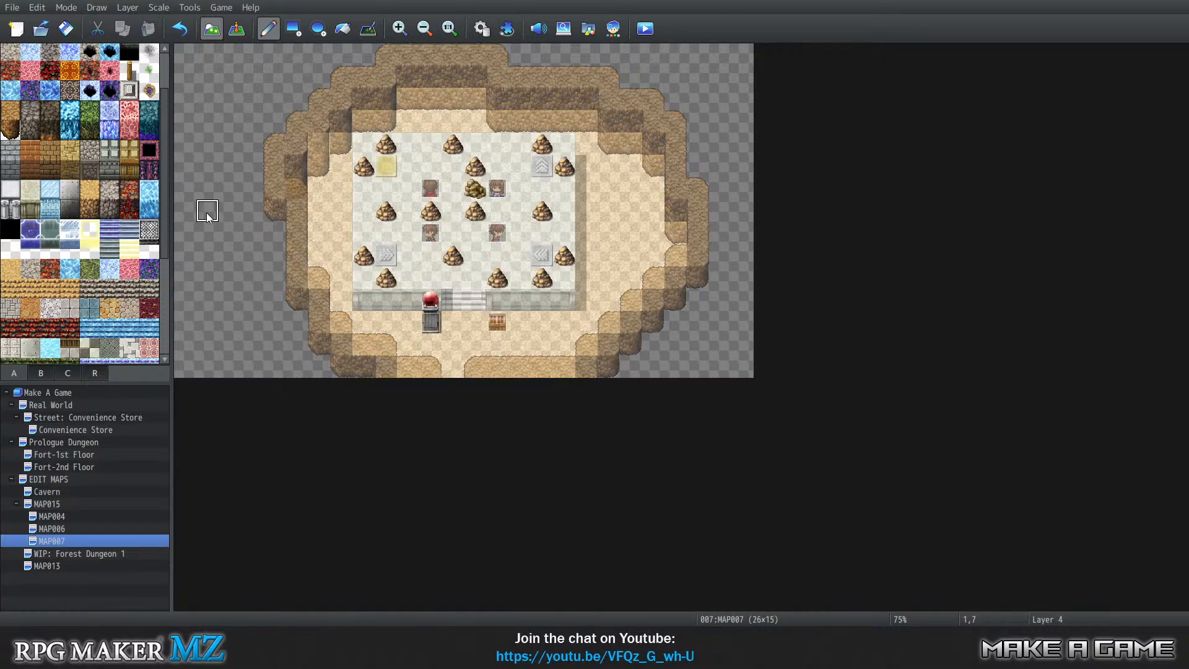
{"action": "key", "text": "0"}
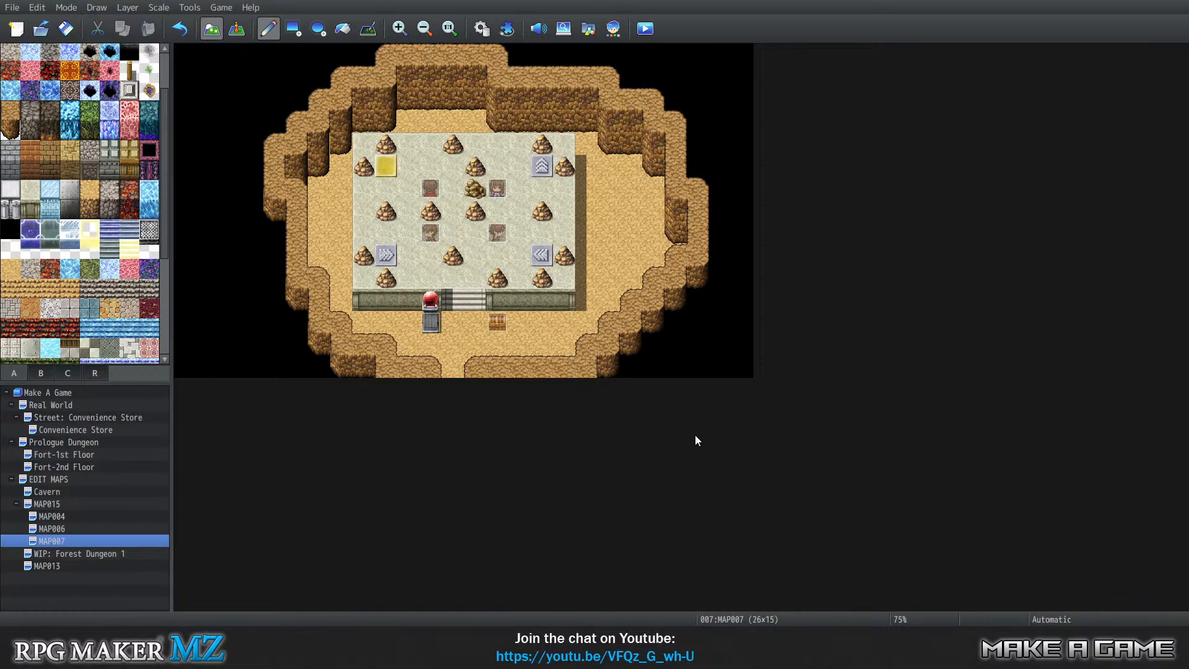
Save MAP004 as an image in D:\Documents\MapImages.
{"action": "left_click", "coordinate": [62, 518]}
{"action": "right_click", "coordinate": [62, 517]}
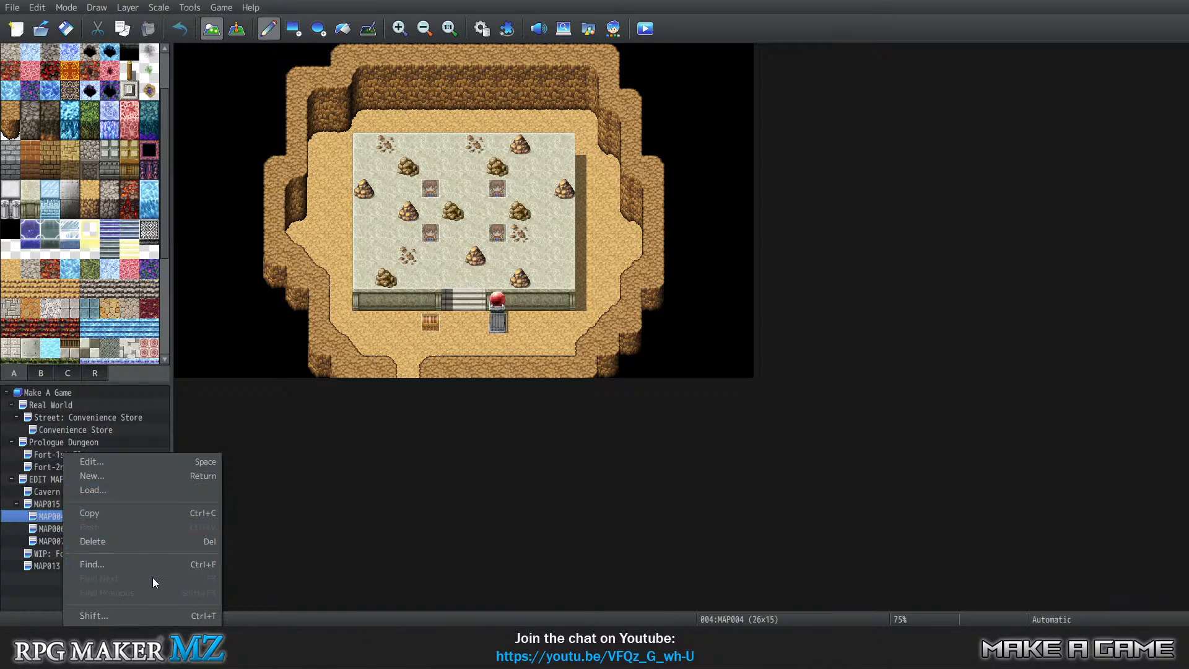
{"action": "left_click", "coordinate": [107, 644]}
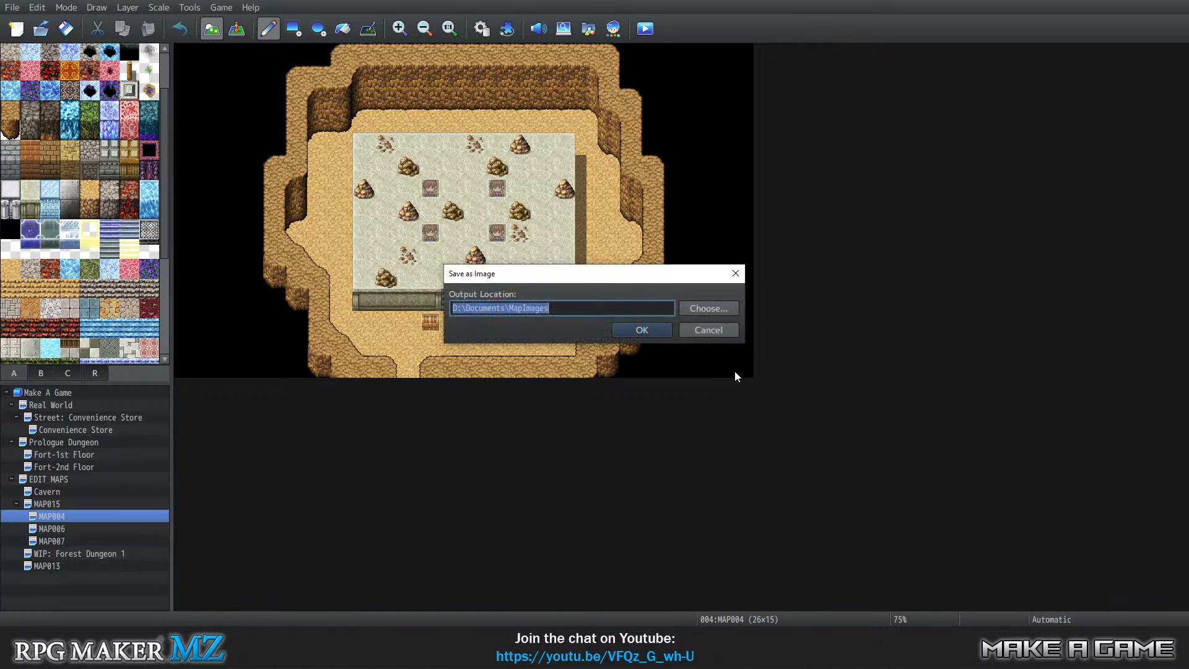
{"action": "left_click", "coordinate": [657, 331]}
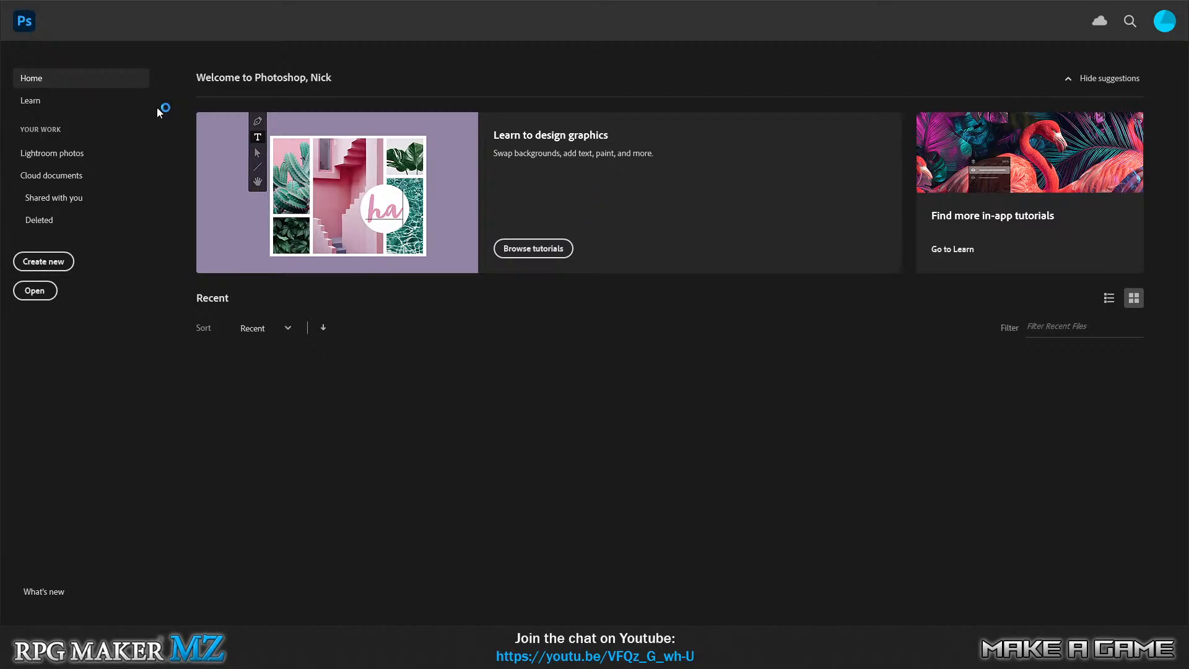
In Photoshop, open Map004.png from the MapImages folder in Documents.
{"action": "left_click", "coordinate": [27, 0]}
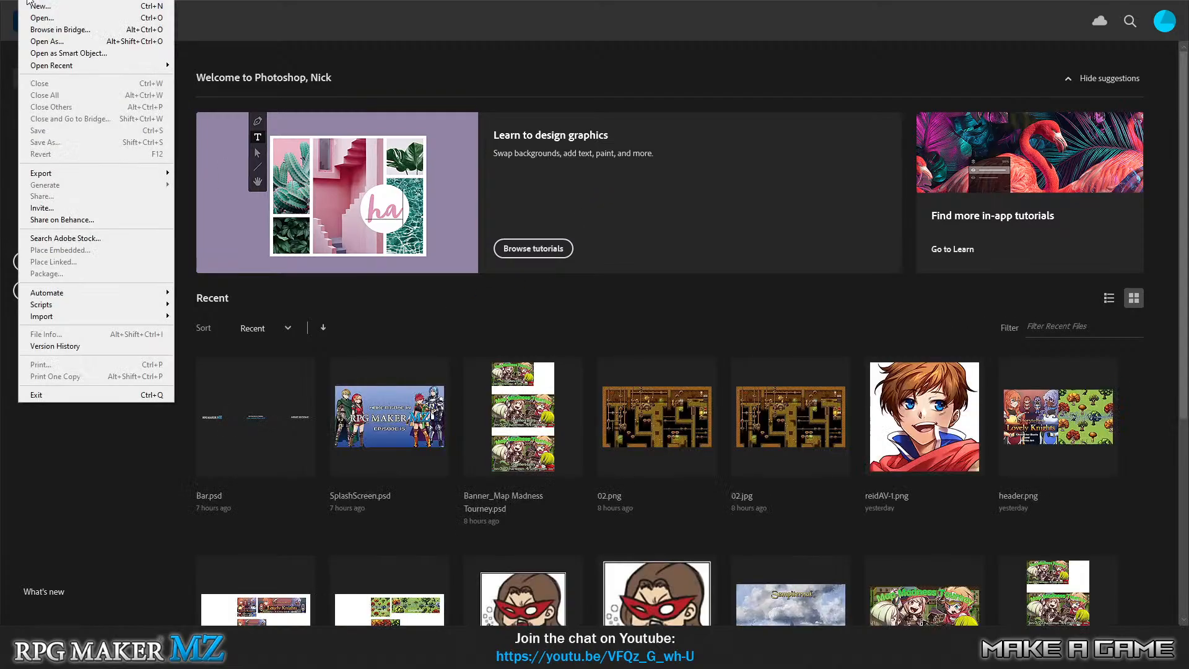
{"action": "left_click", "coordinate": [63, 20]}
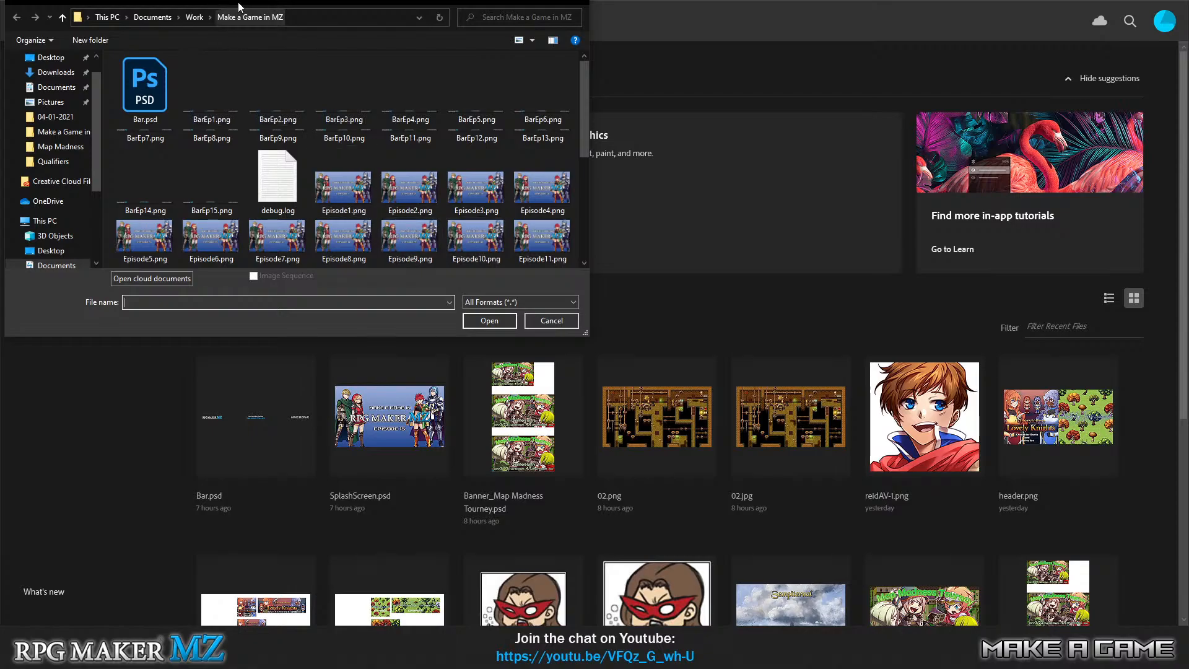
{"action": "left_click_drag", "start_coordinate": [238, 2], "coordinate": [469, 117]}
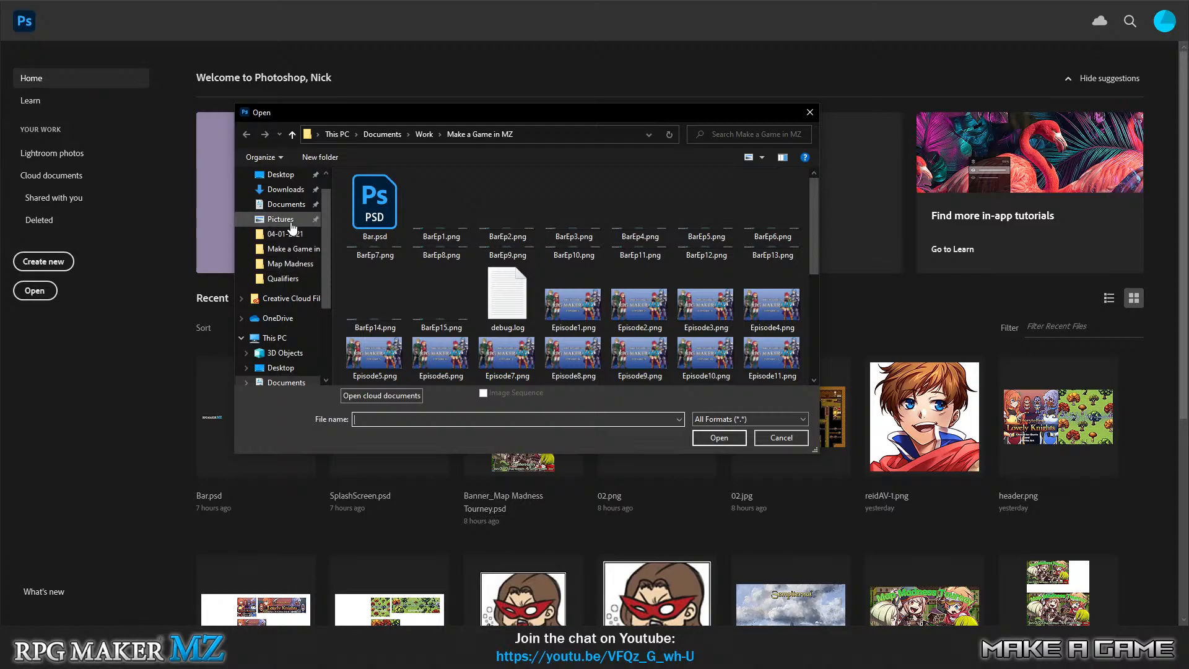
{"action": "left_click", "coordinate": [286, 204]}
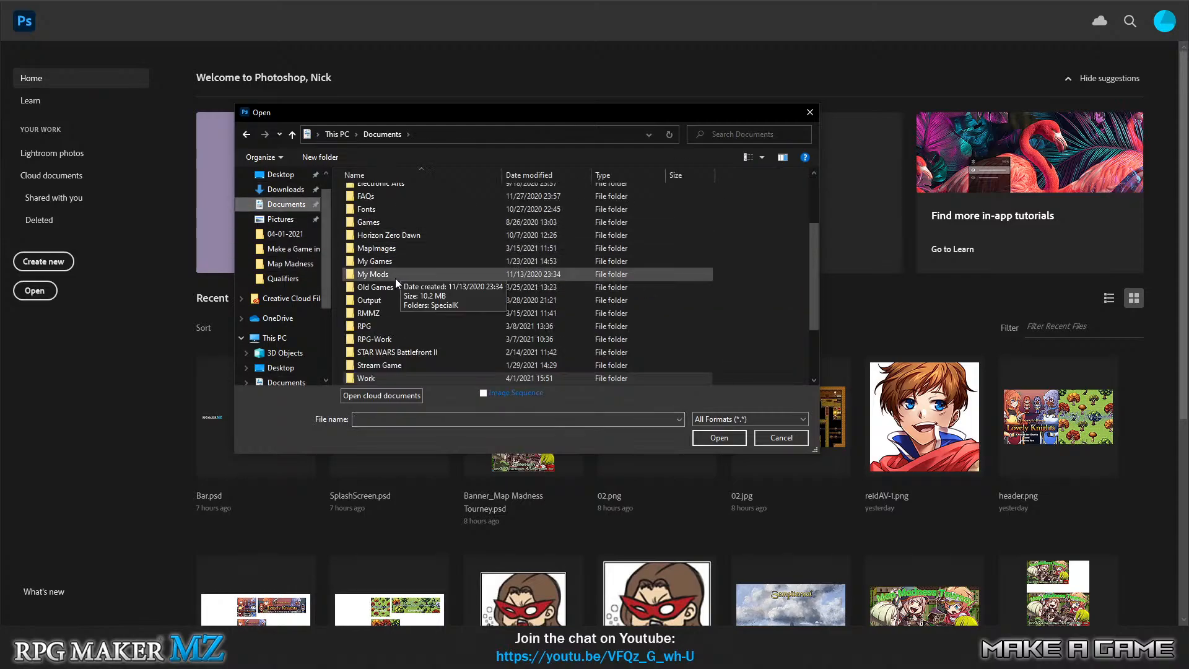
{"action": "double_click", "coordinate": [388, 251]}
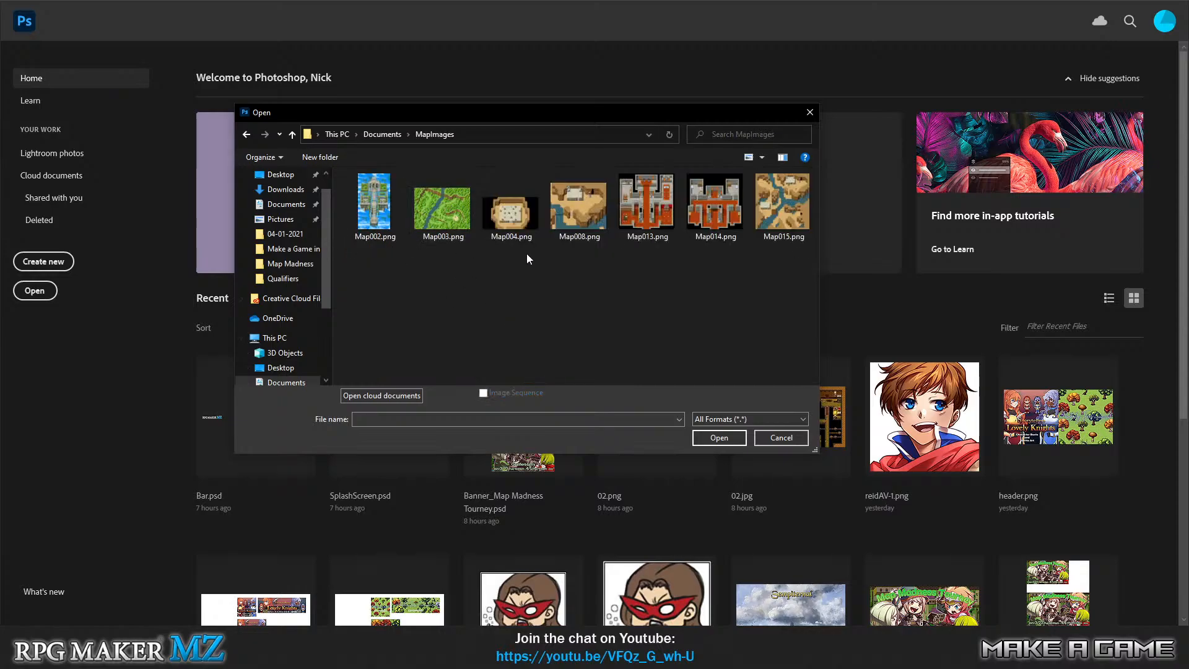
{"action": "left_click", "coordinate": [517, 238]}
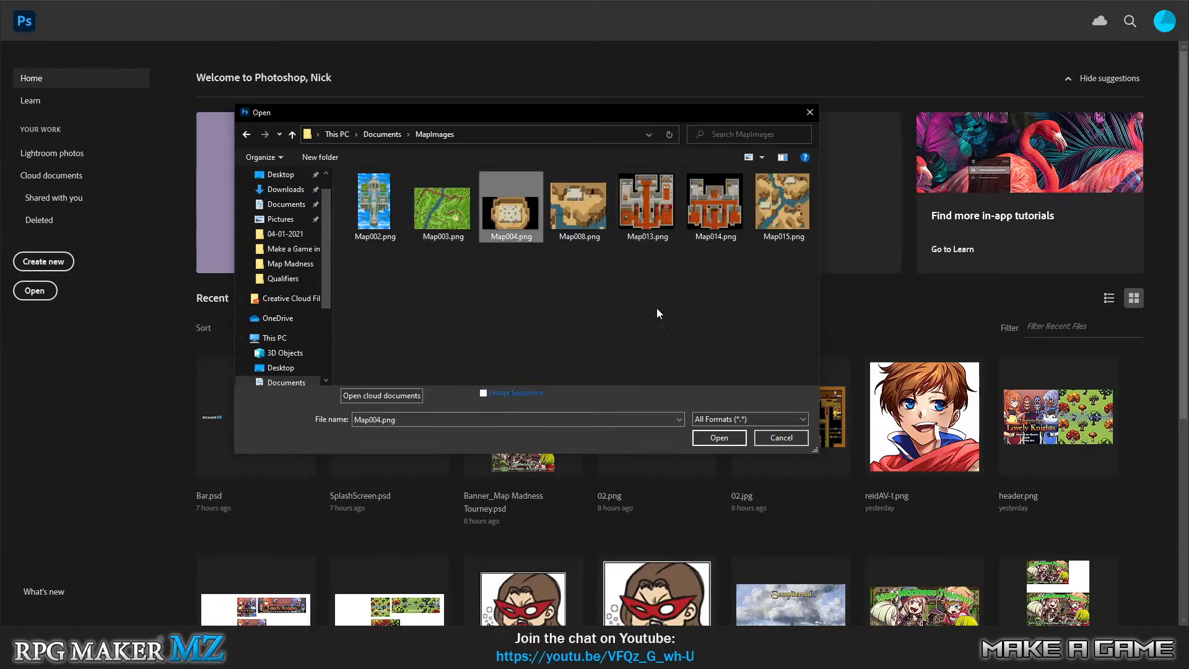
{"action": "left_click", "coordinate": [719, 438]}
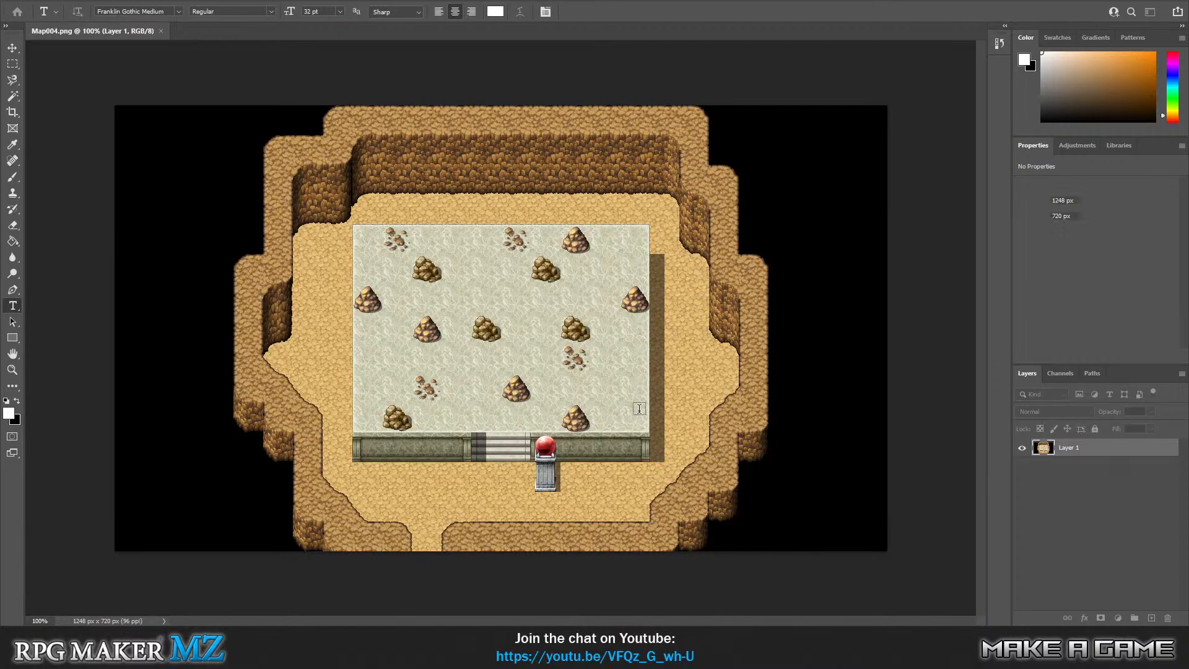
Add a new blank layer above the map image with the default name and settings.
{"action": "left_click", "coordinate": [90, 0]}
{"action": "mouse_move", "coordinate": [123, 8]}
{"action": "left_click", "coordinate": [273, 8]}
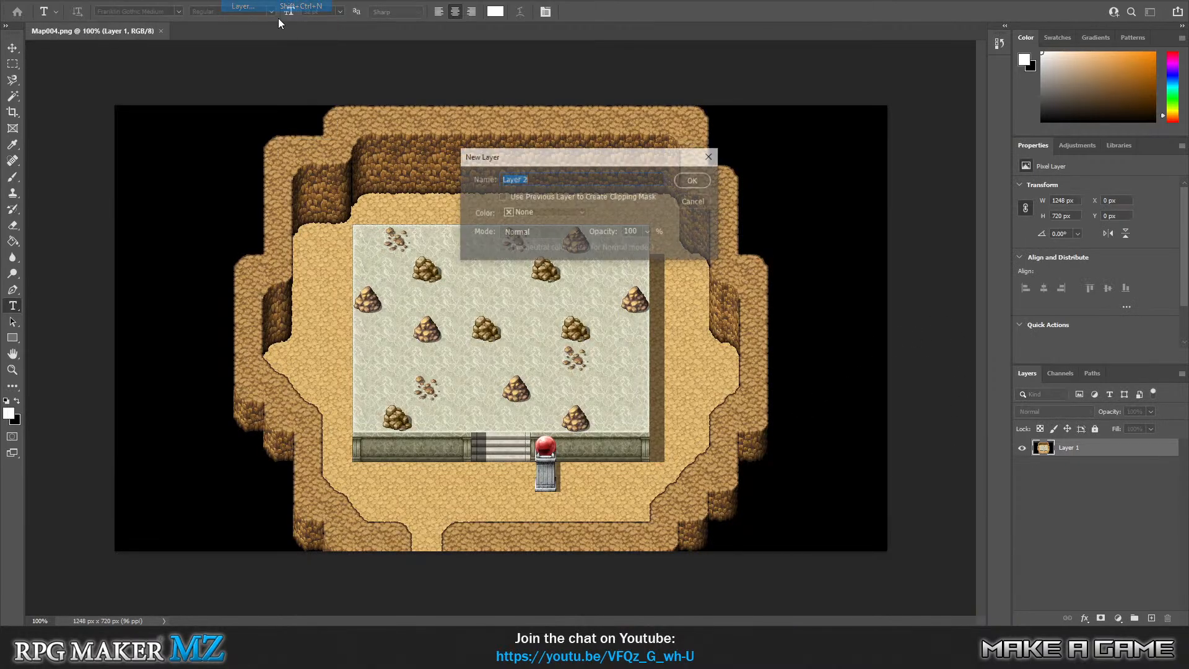
{"action": "left_click", "coordinate": [692, 180]}
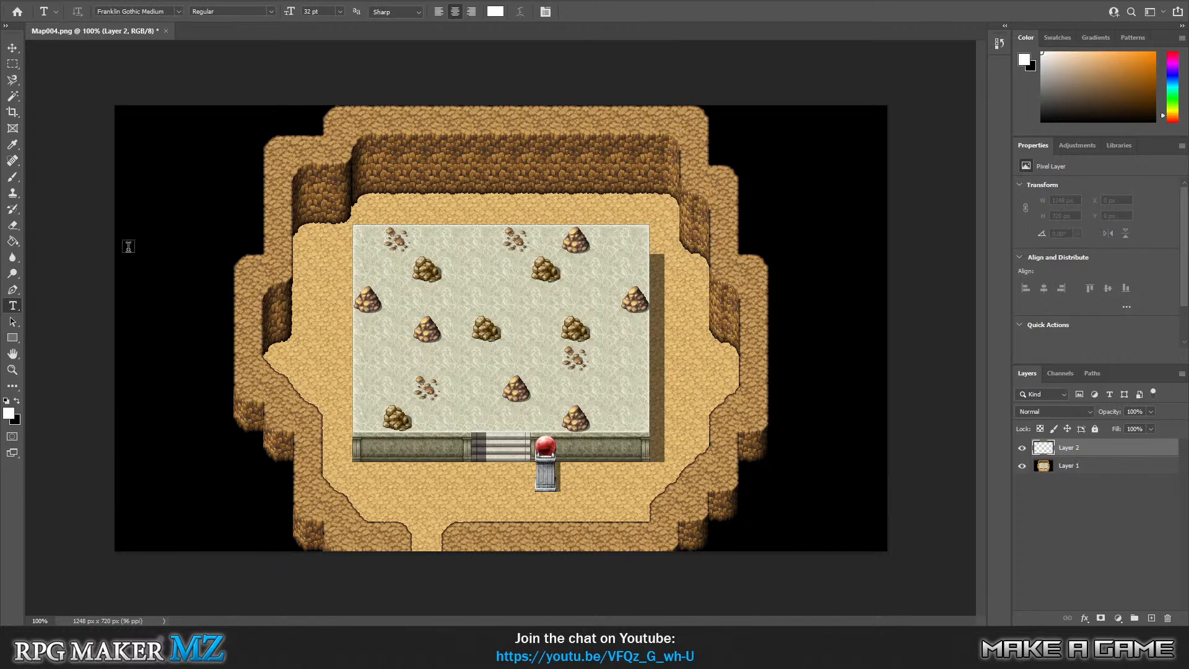
Set up the Brush tool with black as the foreground colour and the Soft Round tip from the General Brushes.
{"action": "left_click", "coordinate": [13, 177]}
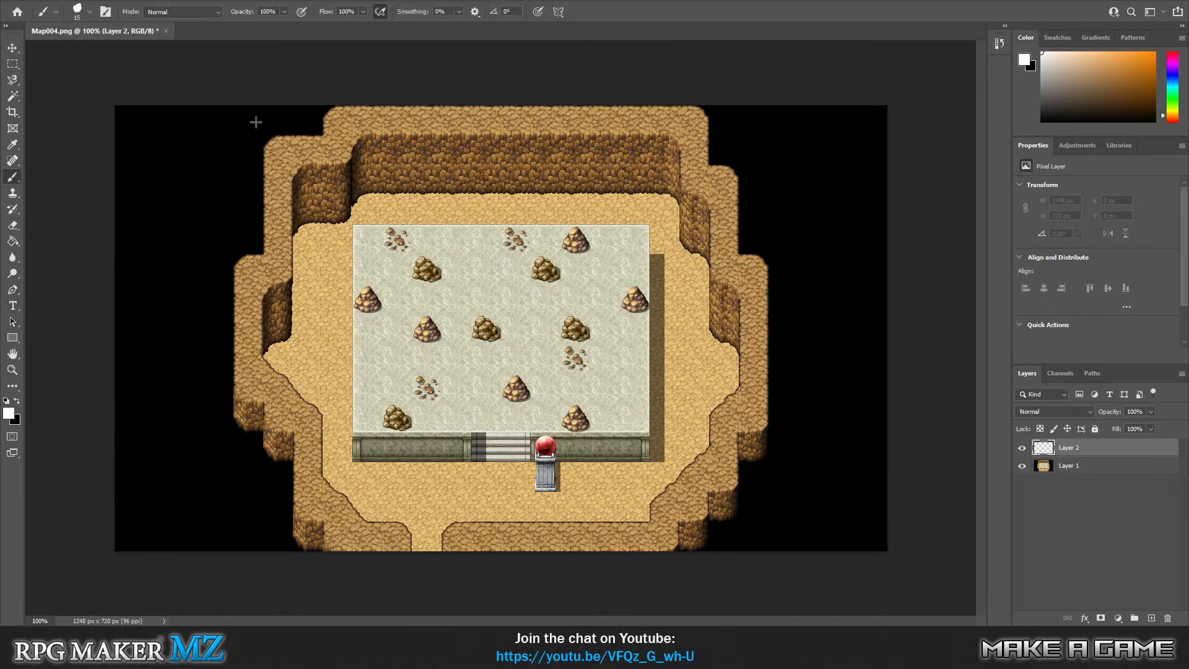
{"action": "left_click", "coordinate": [17, 401]}
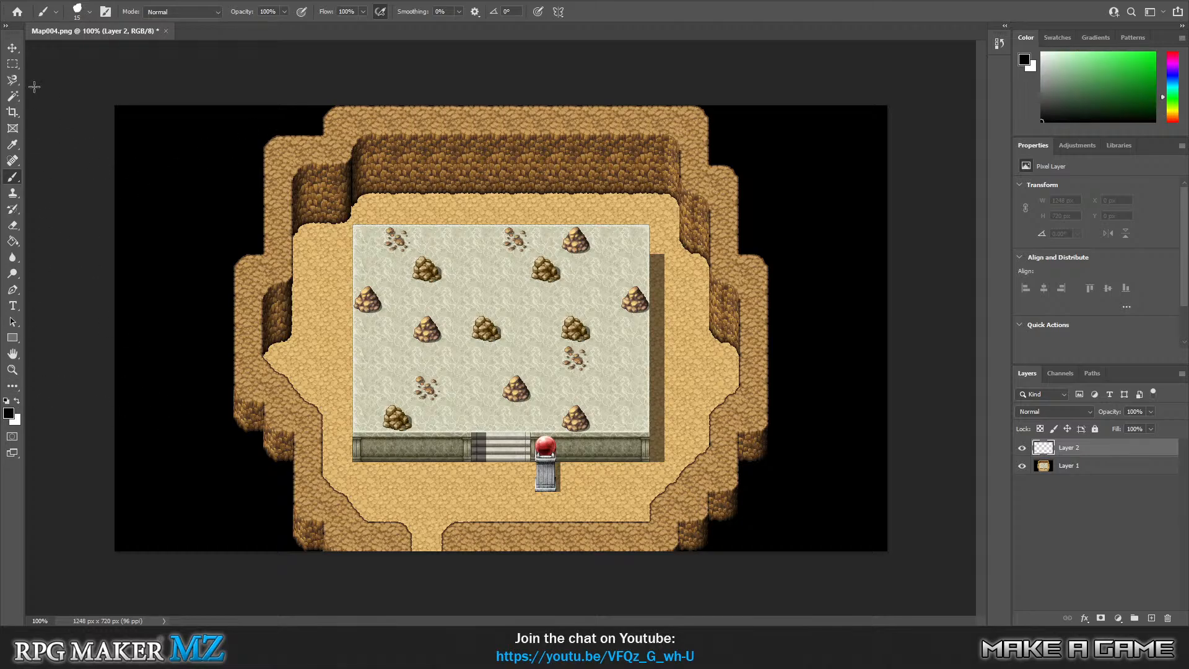
{"action": "left_click", "coordinate": [89, 12]}
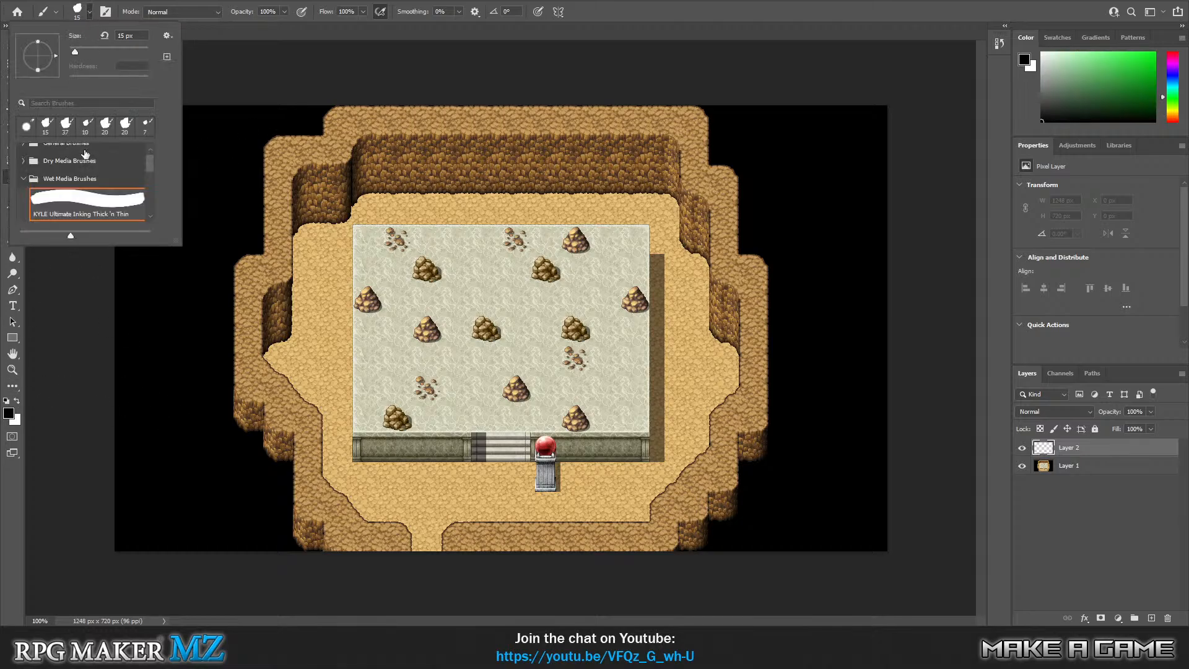
{"action": "scroll", "coordinate": [91, 178], "scroll_direction": "up", "scroll_amount": 1}
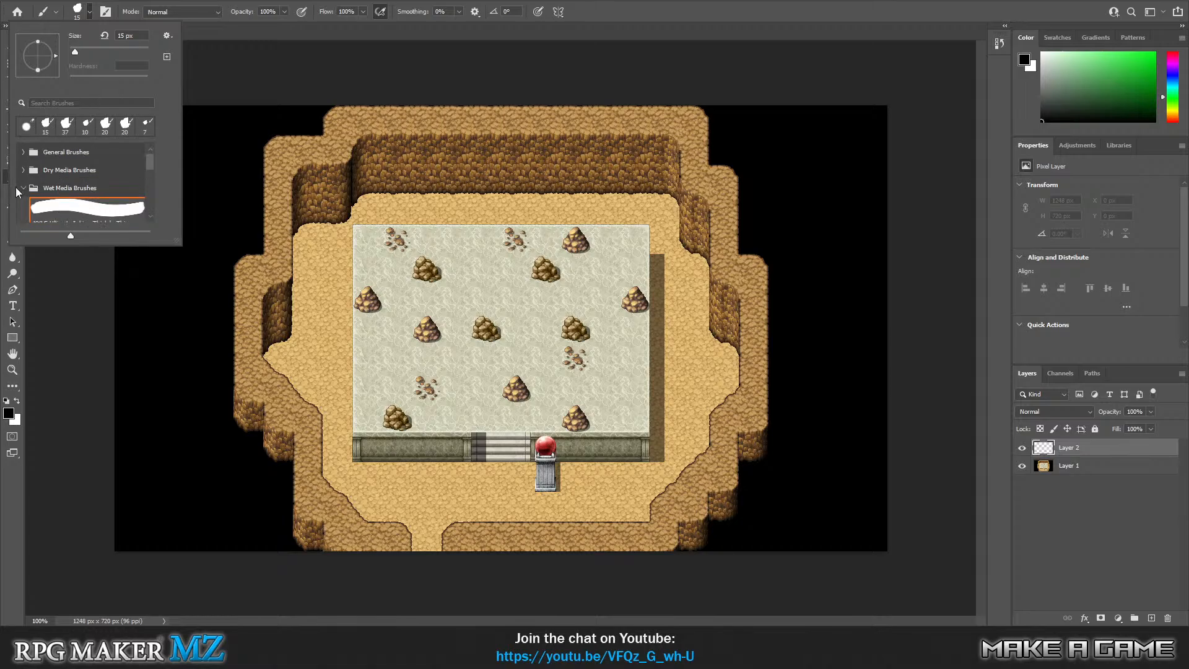
{"action": "left_click", "coordinate": [22, 187]}
{"action": "left_click", "coordinate": [23, 151]}
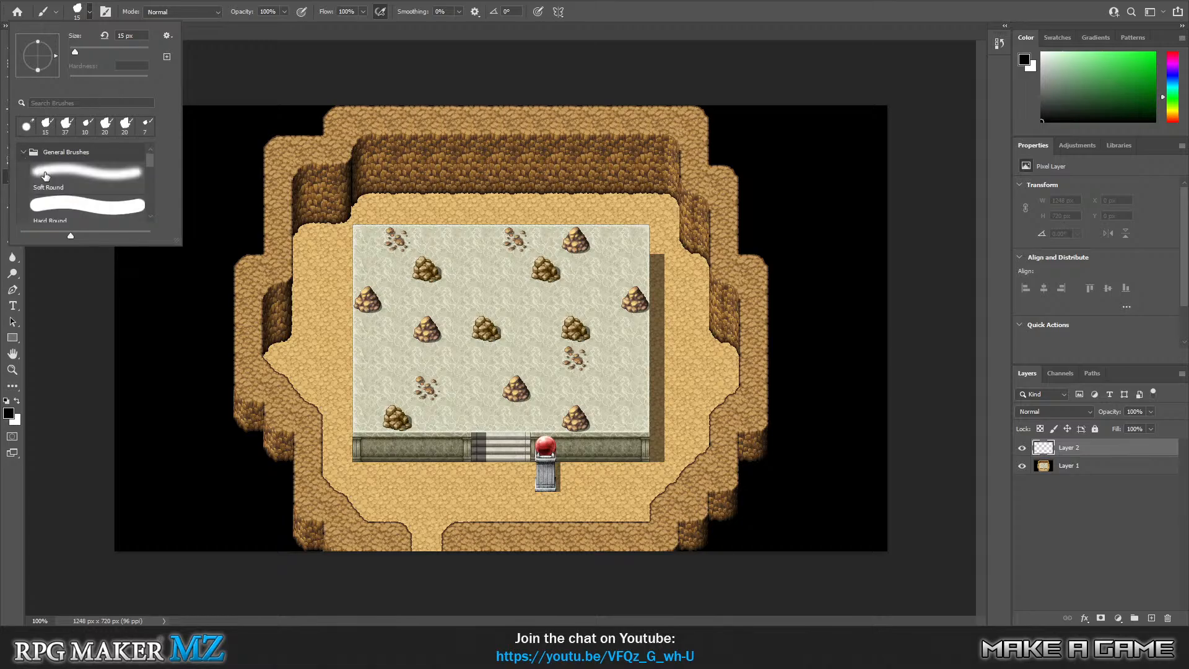
{"action": "left_click", "coordinate": [119, 180]}
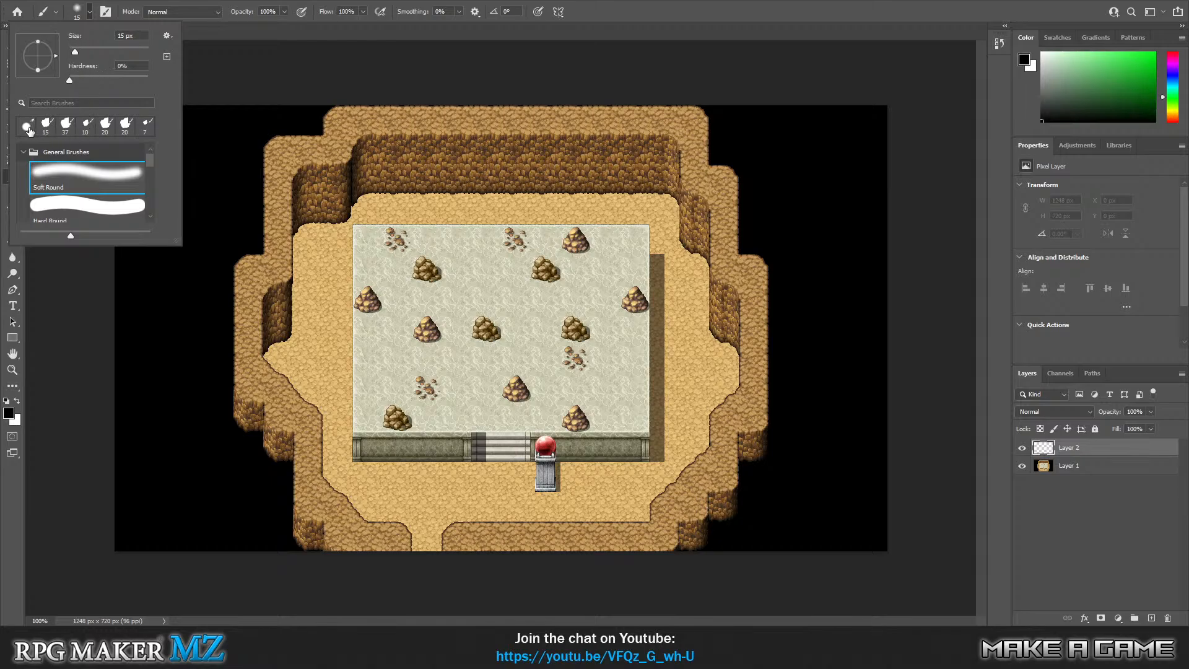
Set the soft brush's size to 40 px.
{"action": "left_click", "coordinate": [91, 13]}
{"action": "left_click", "coordinate": [91, 14]}
{"action": "left_click_drag", "start_coordinate": [77, 51], "coordinate": [80, 50]}
{"action": "left_click_drag", "start_coordinate": [85, 51], "coordinate": [85, 51]}
{"action": "left_click", "coordinate": [539, 5]}
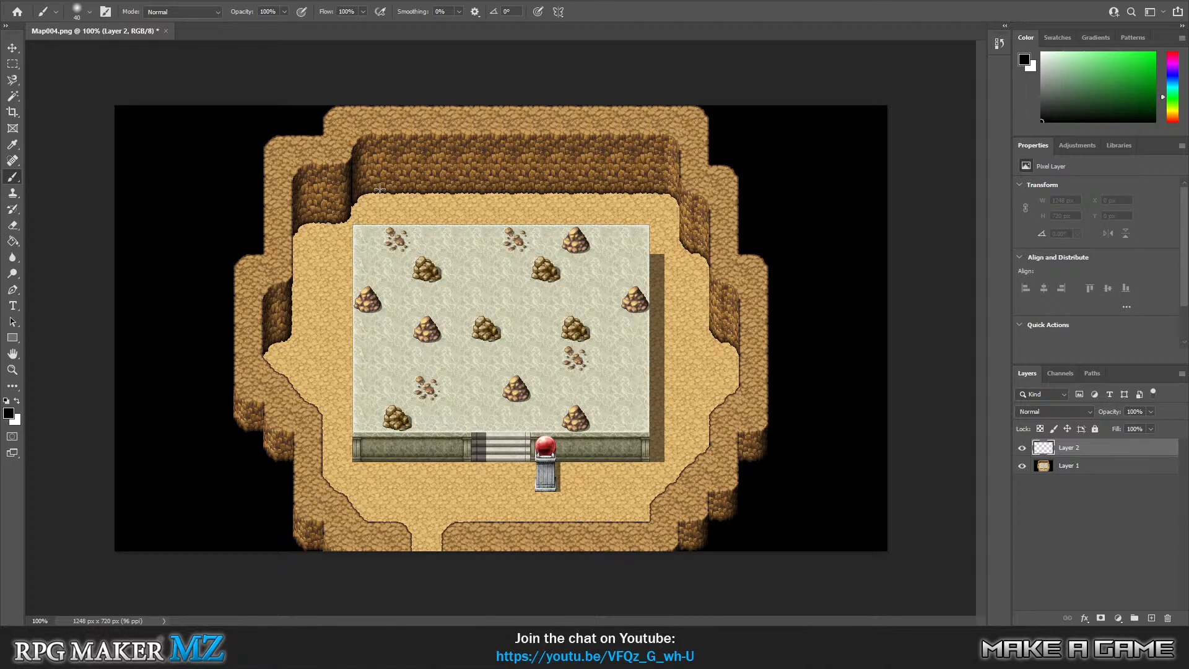
Paint soft black strokes on Layer 2 around the cave's outer wall edges, checking the border with Layer 1 temporarily hidden.
{"action": "mouse_move", "coordinate": [294, 126]}
{"action": "left_mouse_down"}
{"action": "mouse_move", "coordinate": [268, 148]}
{"action": "mouse_move", "coordinate": [260, 246]}
{"action": "mouse_move", "coordinate": [235, 298]}
{"action": "mouse_move", "coordinate": [236, 368]}
{"action": "mouse_move", "coordinate": [282, 432]}
{"action": "mouse_move", "coordinate": [318, 562]}
{"action": "mouse_move", "coordinate": [284, 508]}
{"action": "mouse_move", "coordinate": [270, 427]}
{"action": "mouse_move", "coordinate": [244, 409]}
{"action": "mouse_move", "coordinate": [260, 444]}
{"action": "mouse_move", "coordinate": [244, 417]}
{"action": "left_mouse_up"}
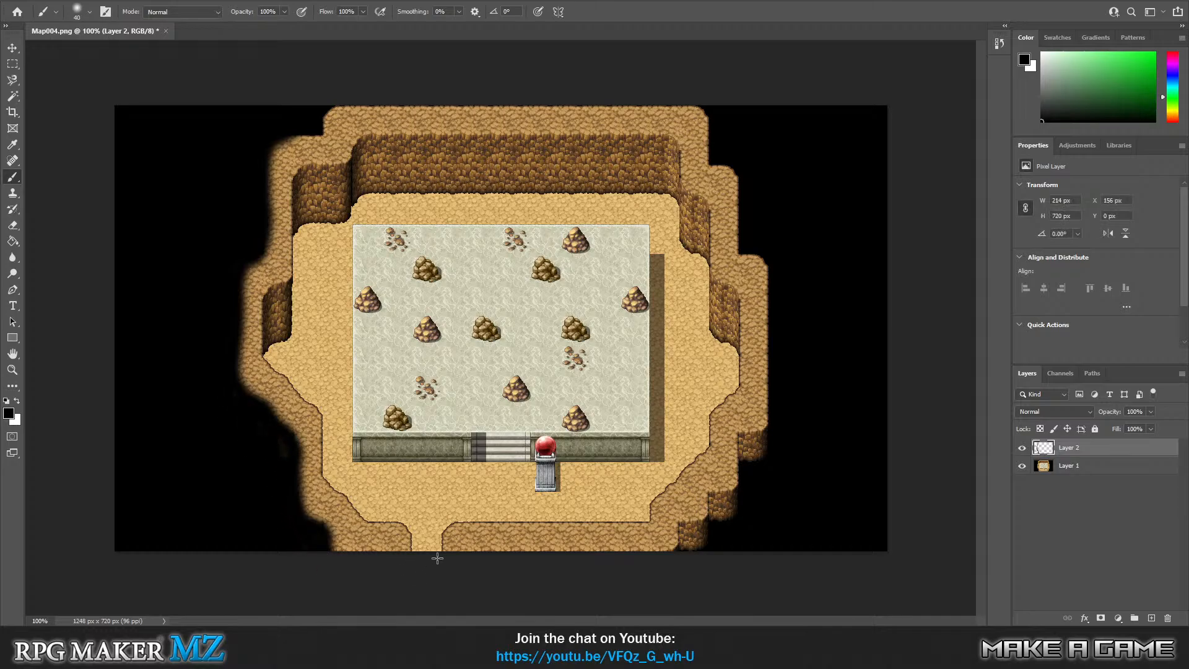
{"action": "left_click_drag", "start_coordinate": [320, 551], "coordinate": [380, 563]}
{"action": "mouse_move", "coordinate": [477, 567]}
{"action": "left_mouse_down"}
{"action": "mouse_move", "coordinate": [642, 552]}
{"action": "mouse_move", "coordinate": [693, 525]}
{"action": "mouse_move", "coordinate": [661, 552]}
{"action": "mouse_move", "coordinate": [712, 526]}
{"action": "mouse_move", "coordinate": [699, 499]}
{"action": "mouse_move", "coordinate": [747, 468]}
{"action": "mouse_move", "coordinate": [706, 523]}
{"action": "mouse_move", "coordinate": [725, 496]}
{"action": "mouse_move", "coordinate": [727, 520]}
{"action": "mouse_move", "coordinate": [733, 443]}
{"action": "mouse_move", "coordinate": [772, 380]}
{"action": "mouse_move", "coordinate": [775, 298]}
{"action": "mouse_move", "coordinate": [694, 104]}
{"action": "mouse_move", "coordinate": [602, 106]}
{"action": "mouse_move", "coordinate": [699, 106]}
{"action": "mouse_move", "coordinate": [378, 109]}
{"action": "mouse_move", "coordinate": [310, 117]}
{"action": "mouse_move", "coordinate": [331, 119]}
{"action": "mouse_move", "coordinate": [276, 149]}
{"action": "left_mouse_up"}
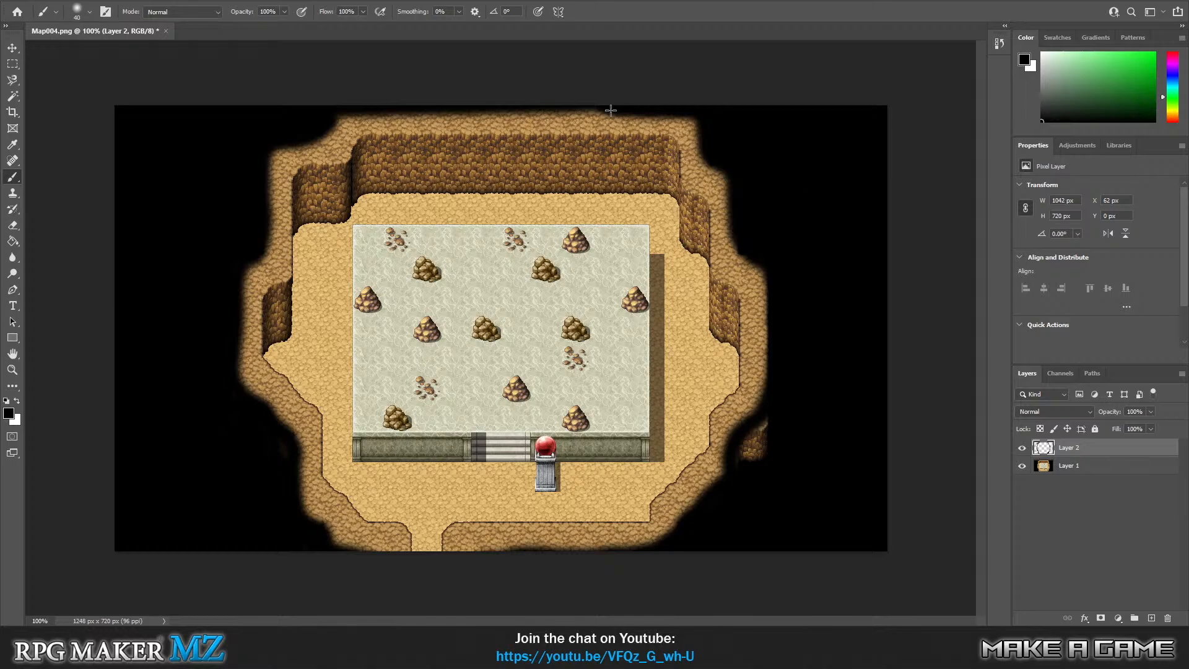
{"action": "mouse_move", "coordinate": [610, 110]}
{"action": "left_mouse_down"}
{"action": "mouse_move", "coordinate": [576, 116]}
{"action": "mouse_move", "coordinate": [697, 114]}
{"action": "mouse_move", "coordinate": [743, 191]}
{"action": "mouse_move", "coordinate": [783, 340]}
{"action": "mouse_move", "coordinate": [768, 440]}
{"action": "mouse_move", "coordinate": [772, 427]}
{"action": "mouse_move", "coordinate": [747, 457]}
{"action": "mouse_move", "coordinate": [751, 470]}
{"action": "mouse_move", "coordinate": [792, 478]}
{"action": "left_mouse_up"}
{"action": "left_click", "coordinate": [1022, 465]}
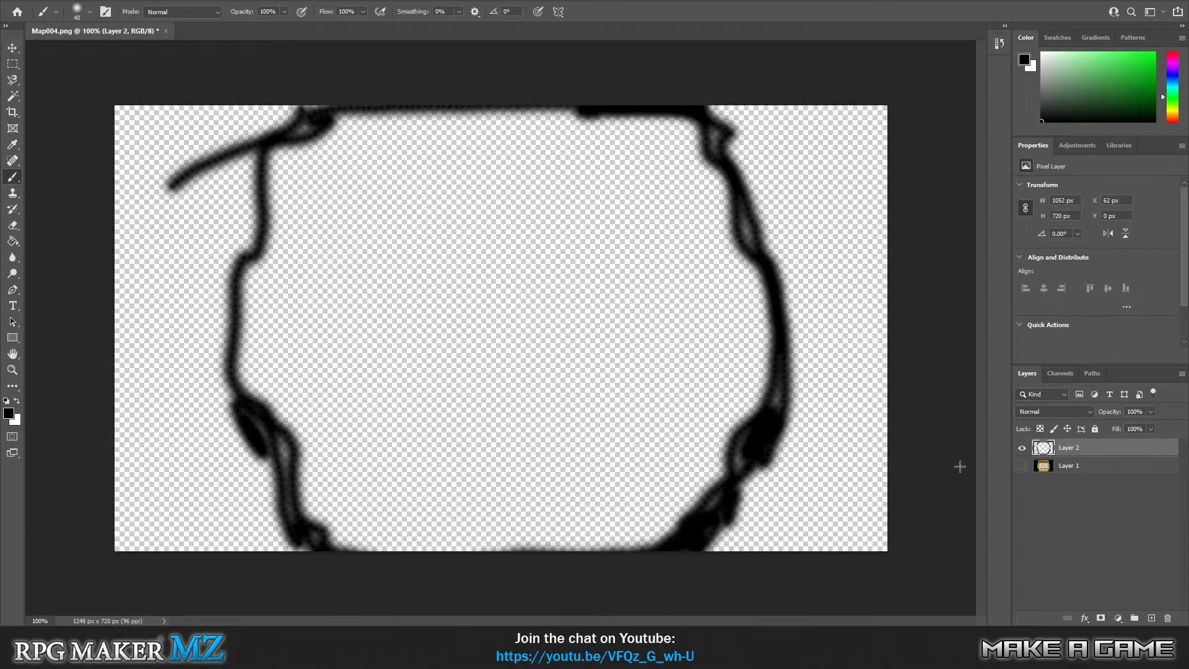
{"action": "left_click", "coordinate": [1023, 466]}
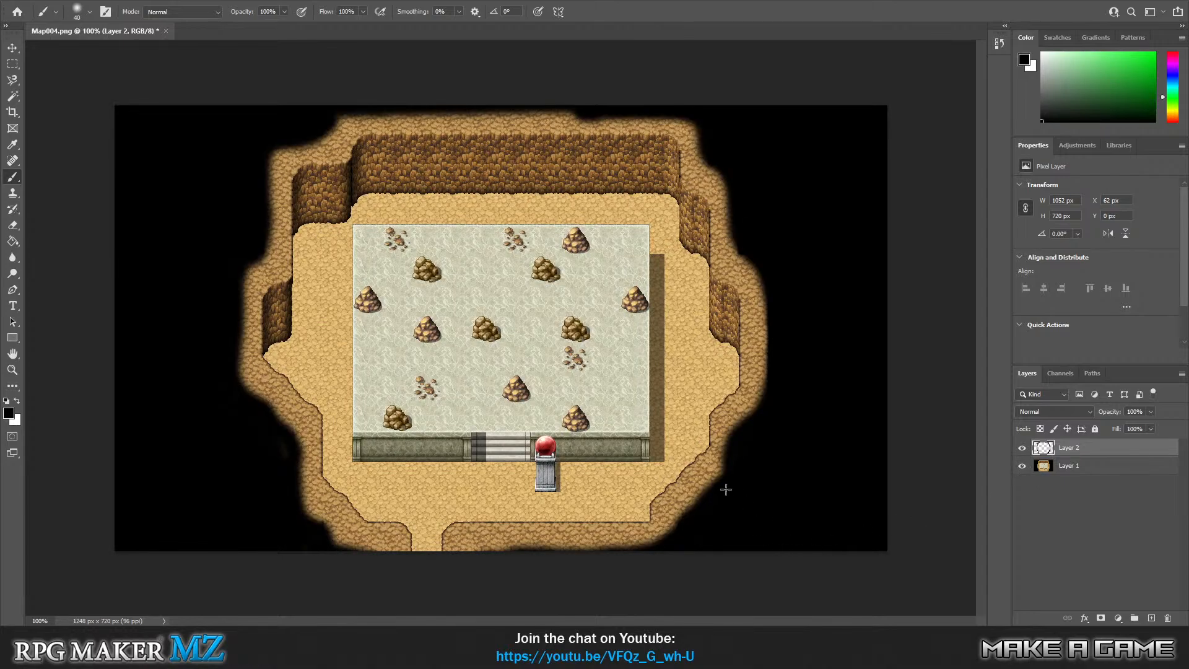
Hide Layer 1, fill the gaps in the black border at its corners and along its sides, and show Layer 1 again.
{"action": "left_click", "coordinate": [1023, 465]}
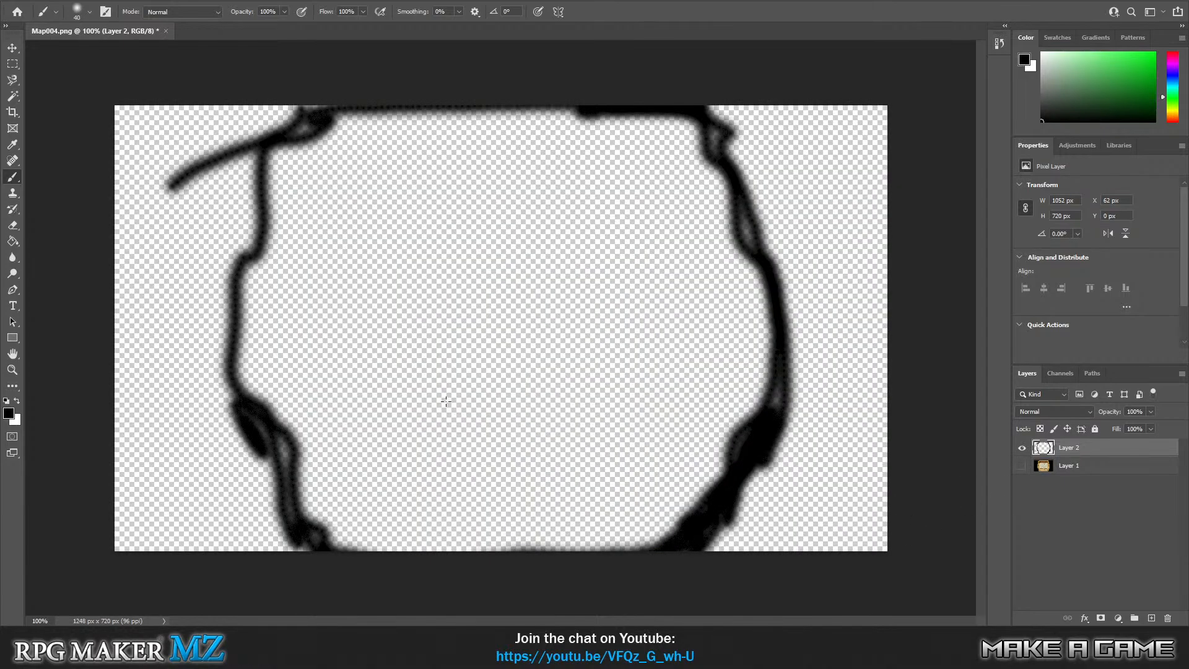
{"action": "left_click_drag", "start_coordinate": [289, 132], "coordinate": [300, 131]}
{"action": "mouse_move", "coordinate": [267, 424]}
{"action": "left_mouse_down"}
{"action": "mouse_move", "coordinate": [285, 511]}
{"action": "mouse_move", "coordinate": [253, 421]}
{"action": "left_mouse_up"}
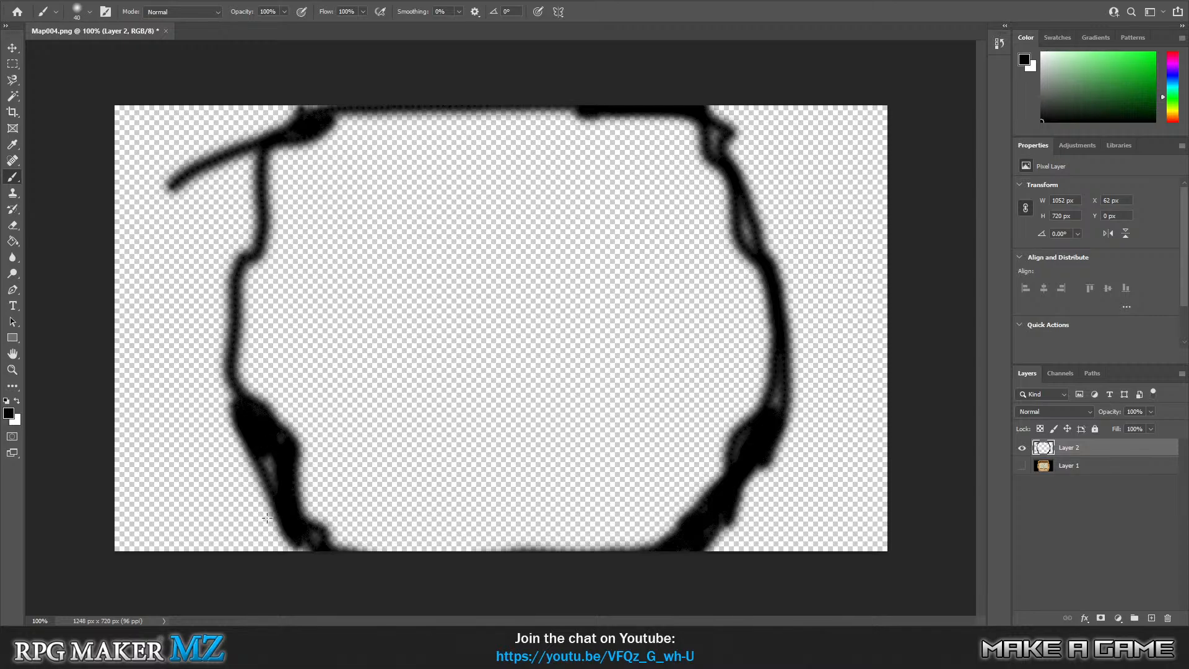
{"action": "left_click_drag", "start_coordinate": [313, 536], "coordinate": [316, 544]}
{"action": "mouse_move", "coordinate": [785, 404]}
{"action": "left_mouse_down"}
{"action": "mouse_move", "coordinate": [777, 426]}
{"action": "mouse_move", "coordinate": [784, 387]}
{"action": "mouse_move", "coordinate": [733, 448]}
{"action": "left_mouse_up"}
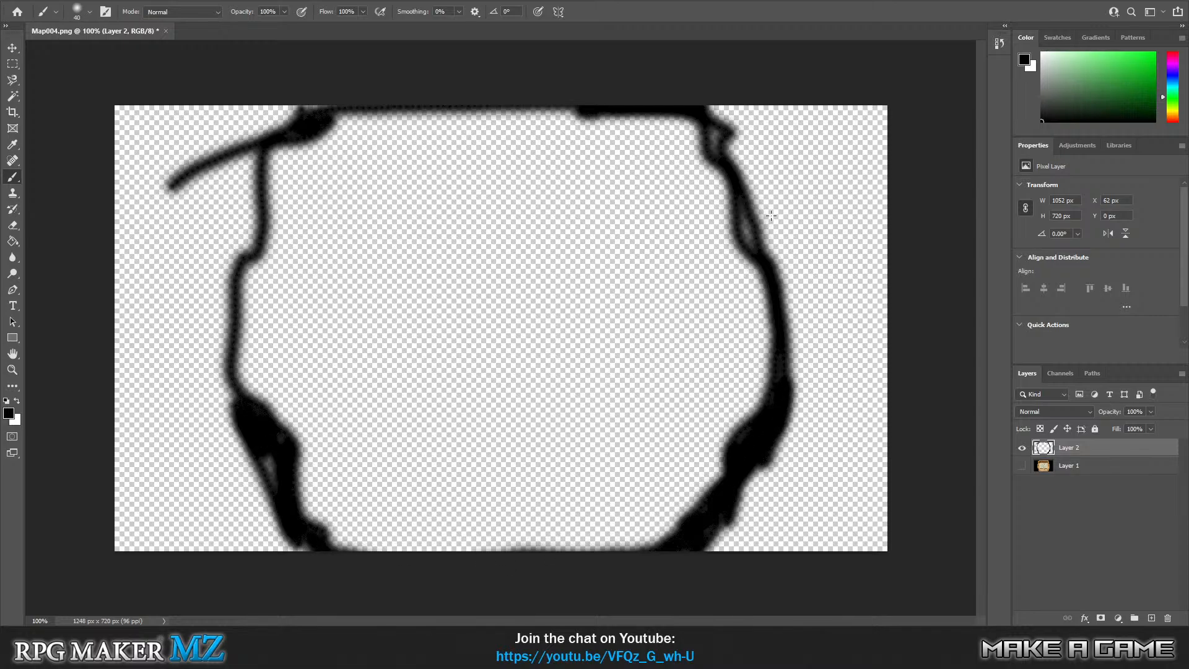
{"action": "mouse_move", "coordinate": [751, 196]}
{"action": "left_mouse_down"}
{"action": "mouse_move", "coordinate": [757, 242]}
{"action": "mouse_move", "coordinate": [715, 120]}
{"action": "mouse_move", "coordinate": [717, 151]}
{"action": "left_mouse_up"}
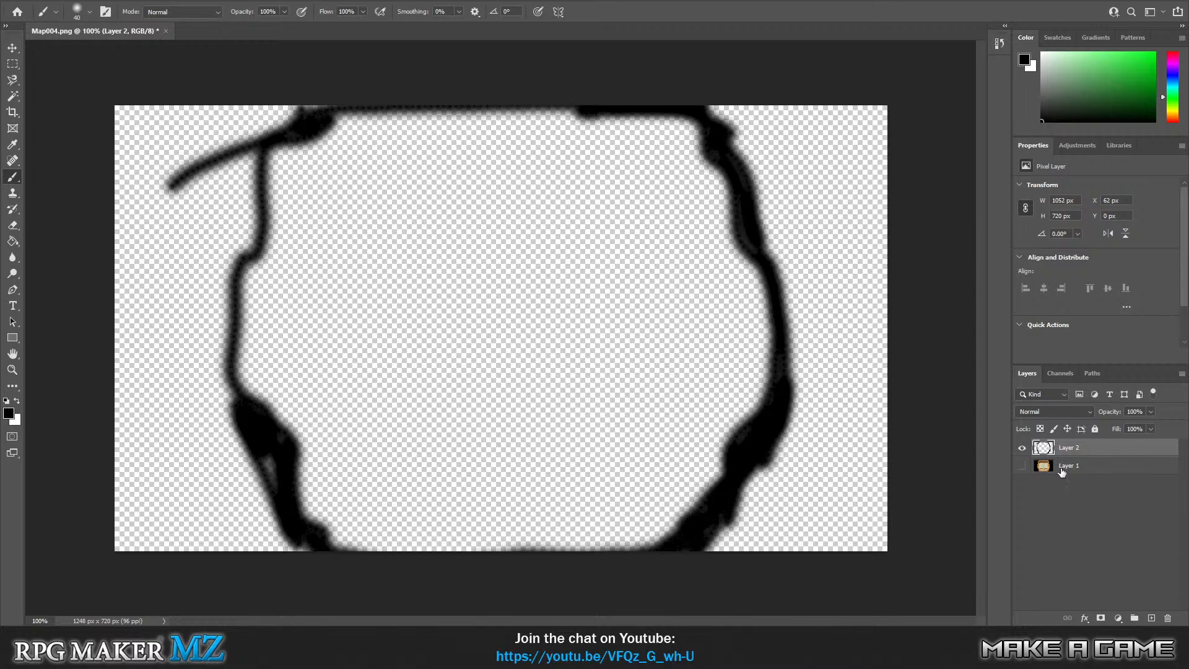
{"action": "left_click", "coordinate": [1023, 468]}
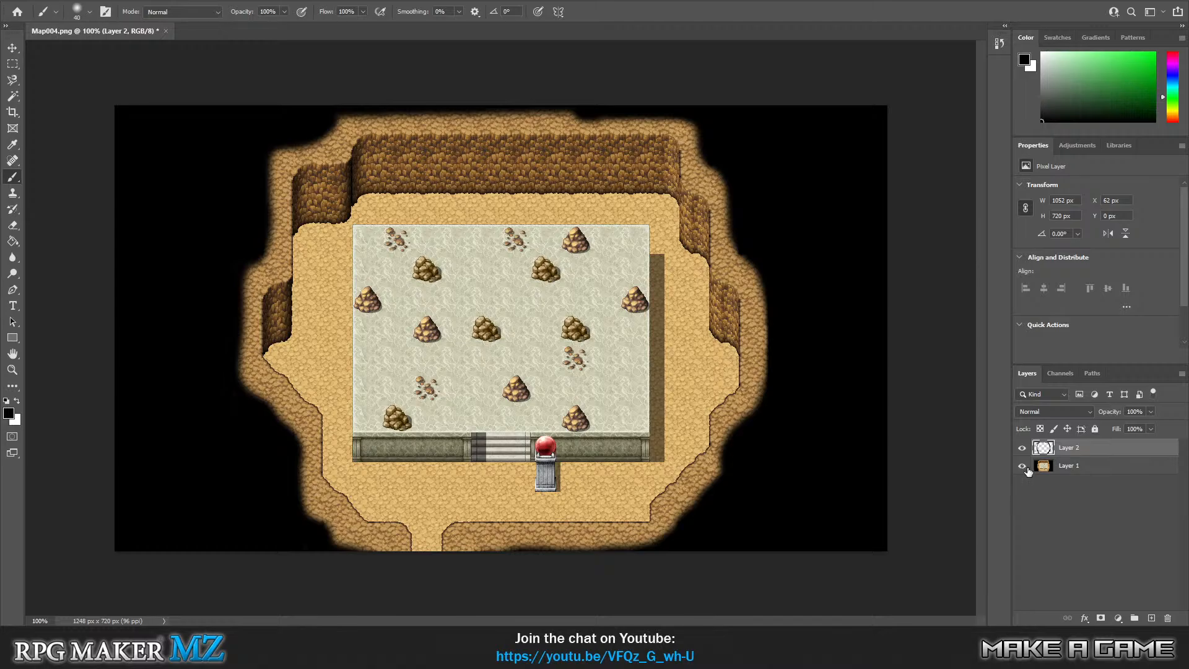
Hide Layer 1 and save the black border alone as Map004.png in PNG format in the Documents folder.
{"action": "left_click", "coordinate": [1023, 467]}
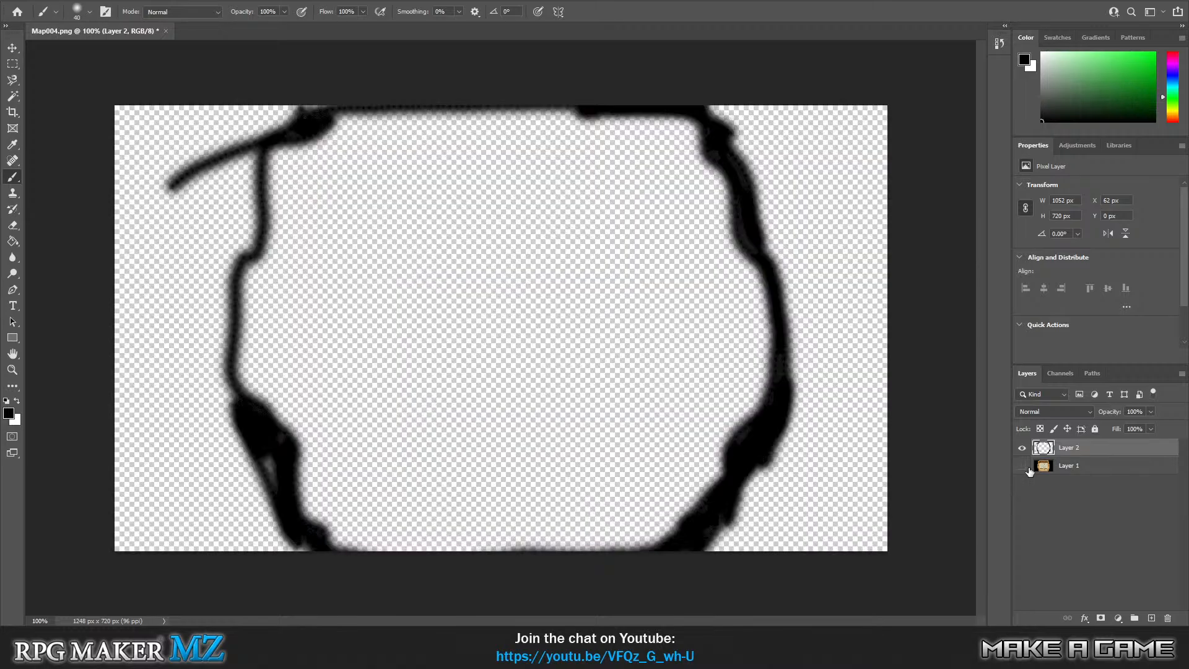
{"action": "left_click", "coordinate": [29, 2]}
{"action": "left_click", "coordinate": [71, 142]}
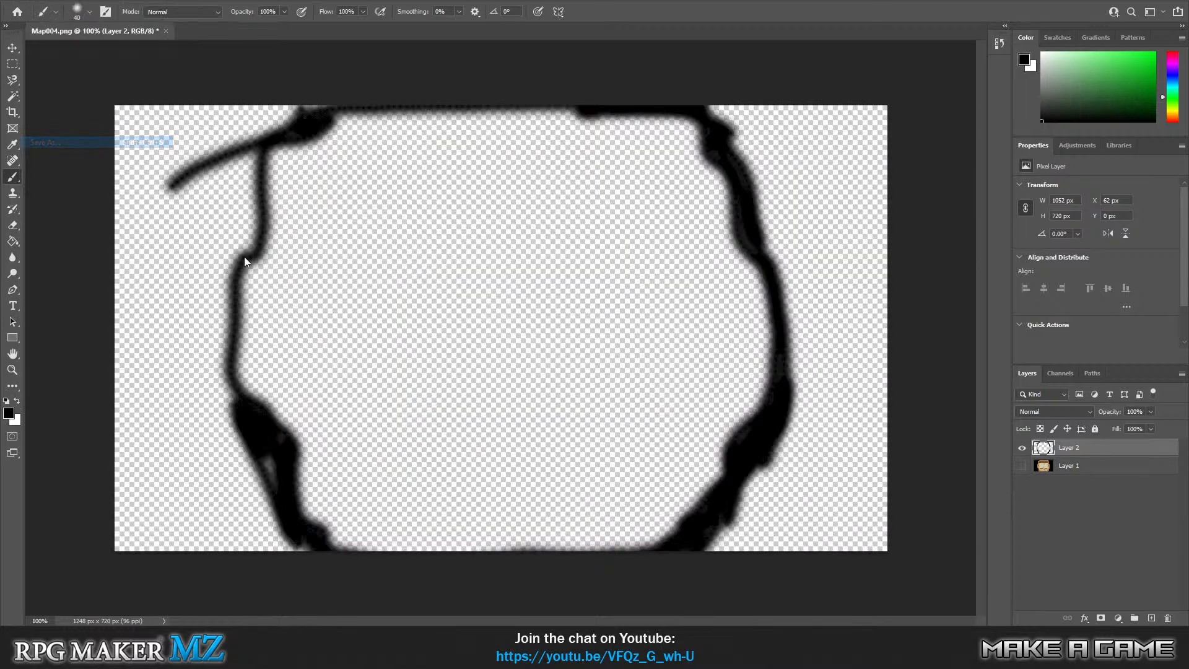
{"action": "left_click", "coordinate": [334, 388]}
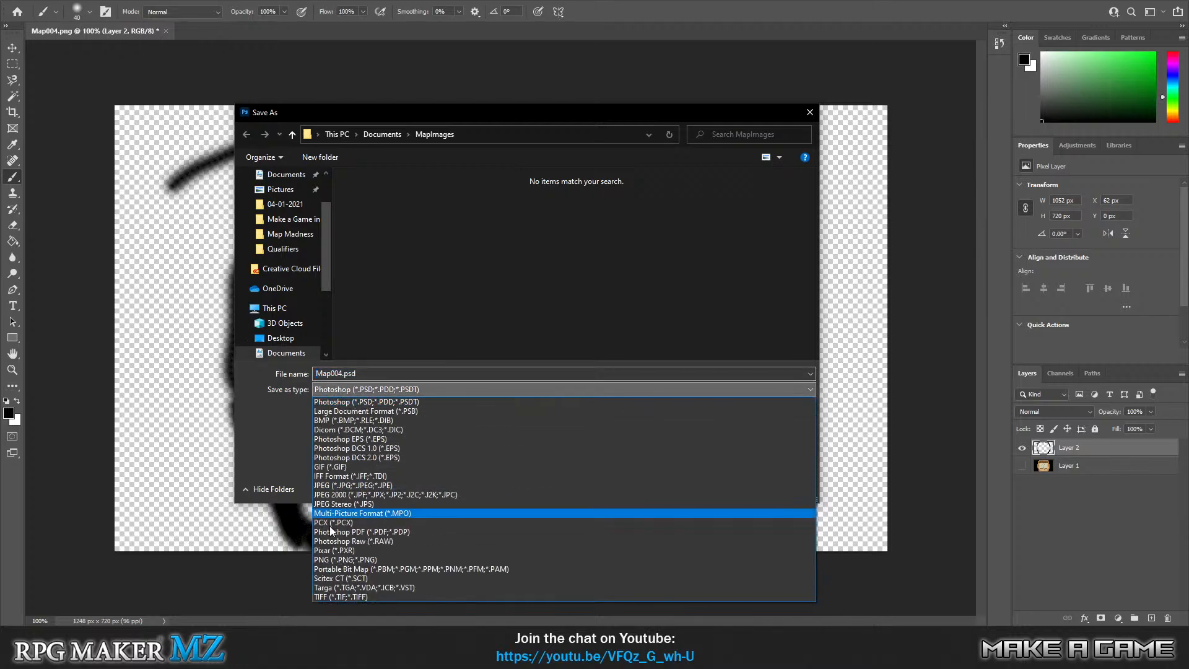
{"action": "left_click", "coordinate": [341, 561]}
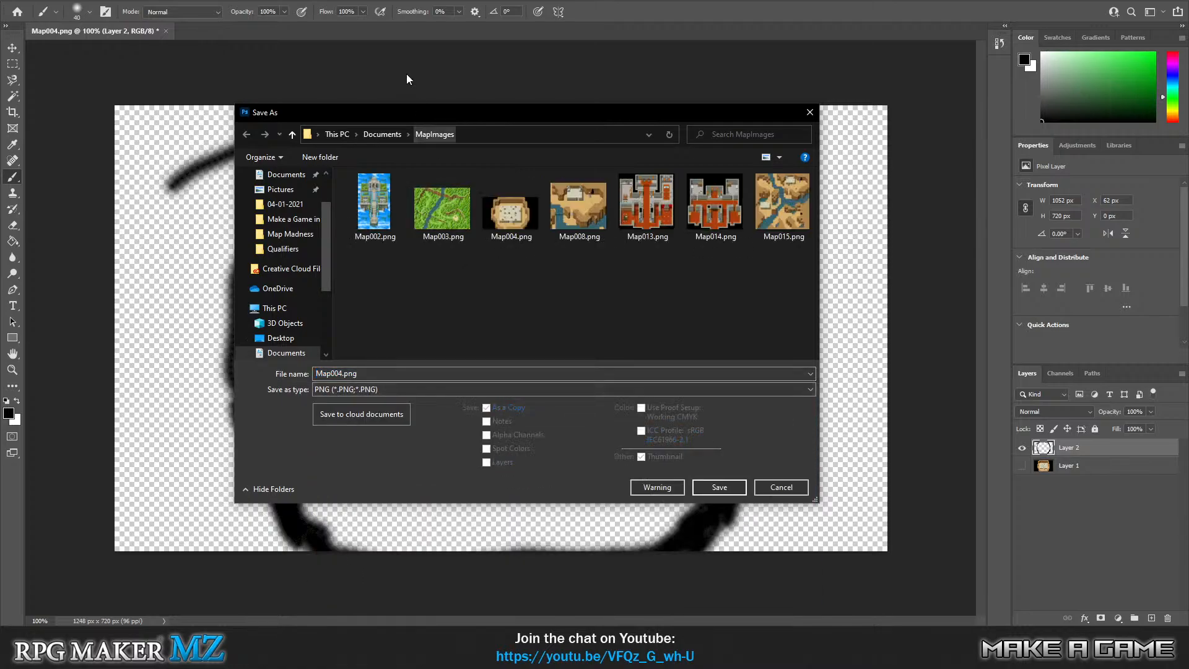
{"action": "left_click", "coordinate": [374, 136]}
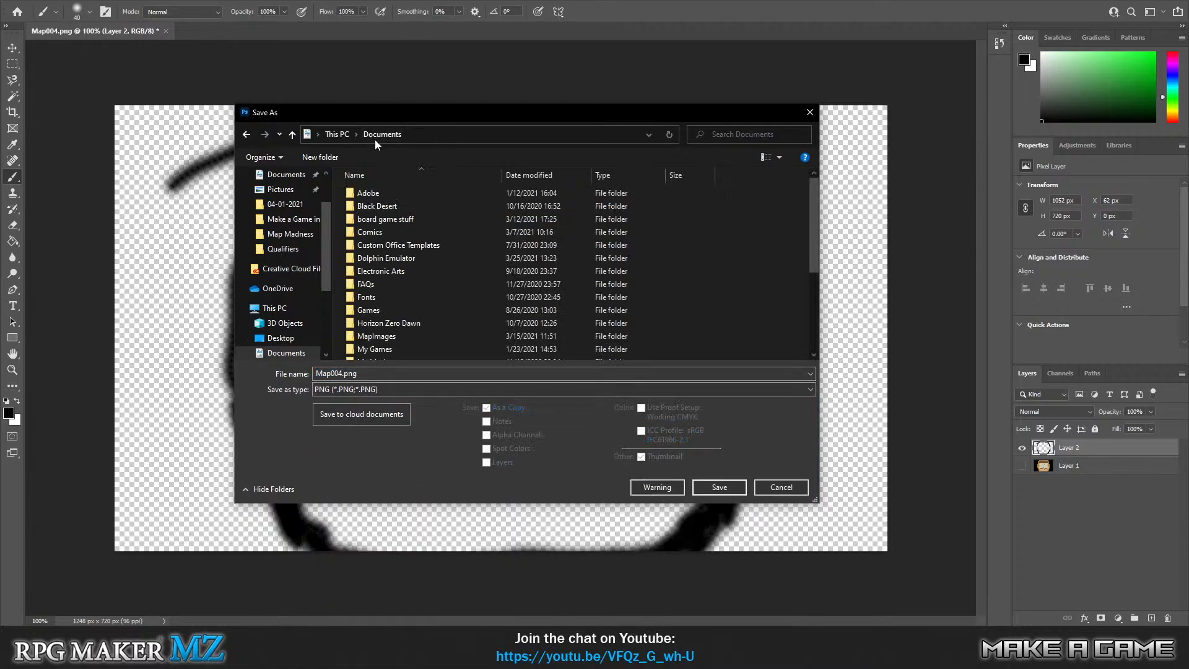
{"action": "left_click", "coordinate": [723, 486]}
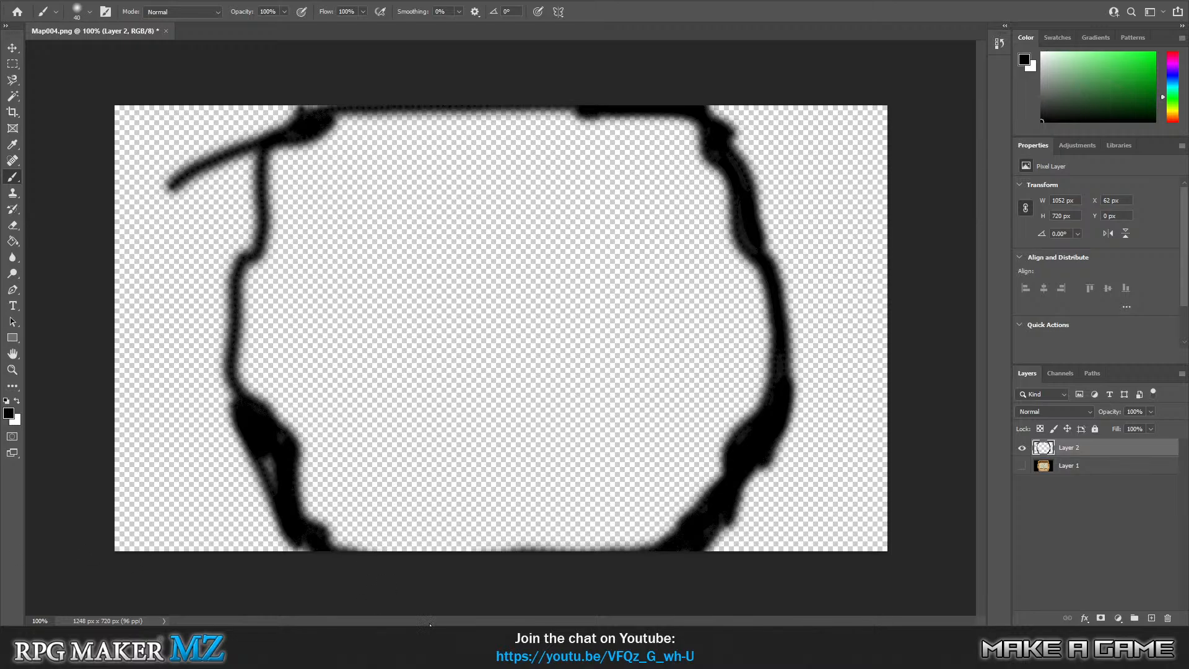
Show Layer 1 and darken the cave's eastern, northern and northwestern wall edges with more soft black strokes on Layer 2.
{"action": "left_click", "coordinate": [1021, 465]}
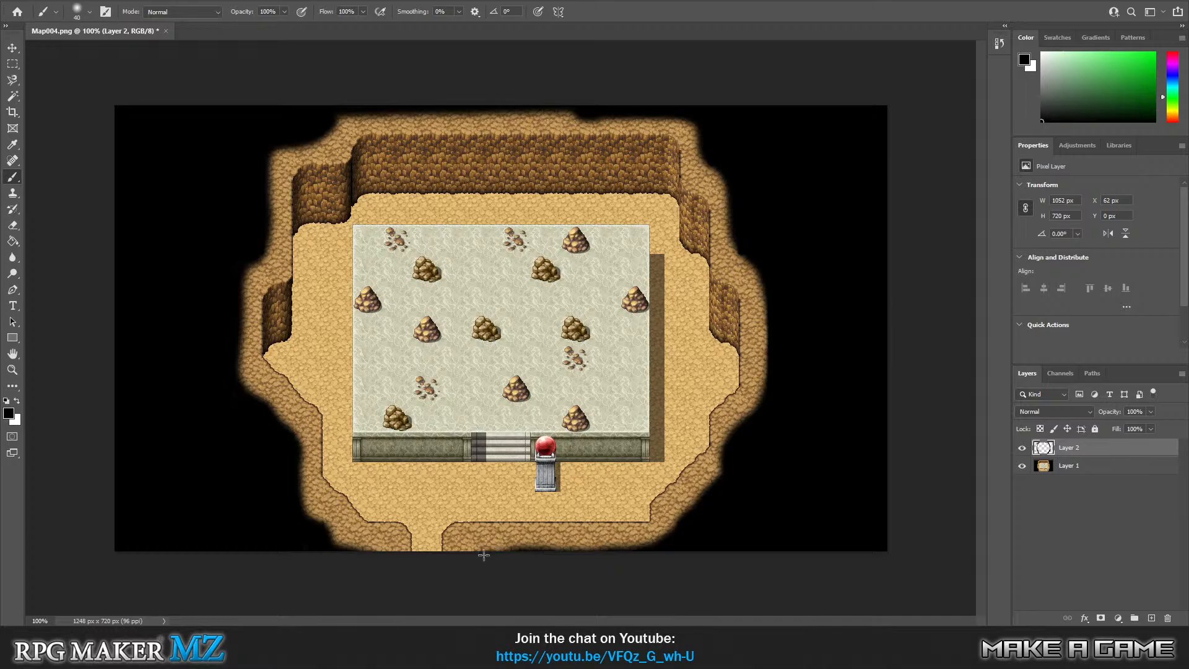
{"action": "mouse_move", "coordinate": [573, 546]}
{"action": "left_mouse_down"}
{"action": "mouse_move", "coordinate": [622, 537]}
{"action": "mouse_move", "coordinate": [489, 556]}
{"action": "left_mouse_up"}
{"action": "key", "text": "ctrl+z"}
{"action": "mouse_move", "coordinate": [668, 541]}
{"action": "left_mouse_down"}
{"action": "mouse_move", "coordinate": [719, 481]}
{"action": "mouse_move", "coordinate": [767, 368]}
{"action": "left_mouse_up"}
{"action": "left_click_drag", "start_coordinate": [771, 338], "coordinate": [775, 314]}
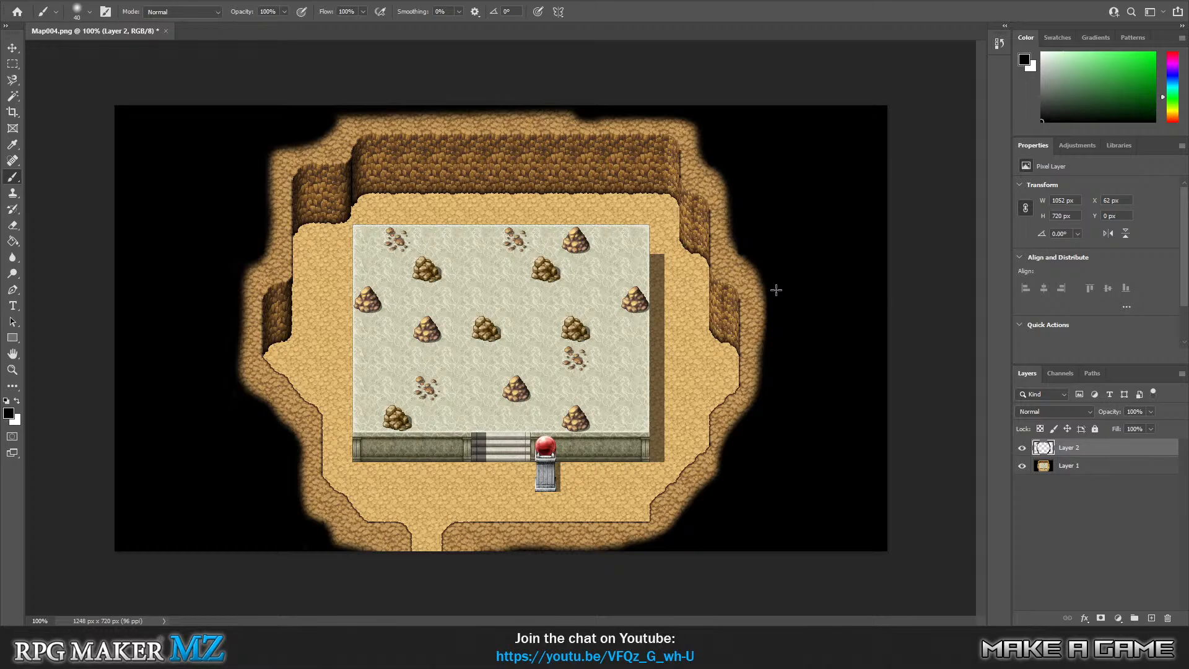
{"action": "mouse_move", "coordinate": [762, 274]}
{"action": "left_mouse_down"}
{"action": "mouse_move", "coordinate": [768, 364]}
{"action": "mouse_move", "coordinate": [767, 303]}
{"action": "mouse_move", "coordinate": [685, 116]}
{"action": "mouse_move", "coordinate": [322, 112]}
{"action": "mouse_move", "coordinate": [269, 124]}
{"action": "left_mouse_up"}
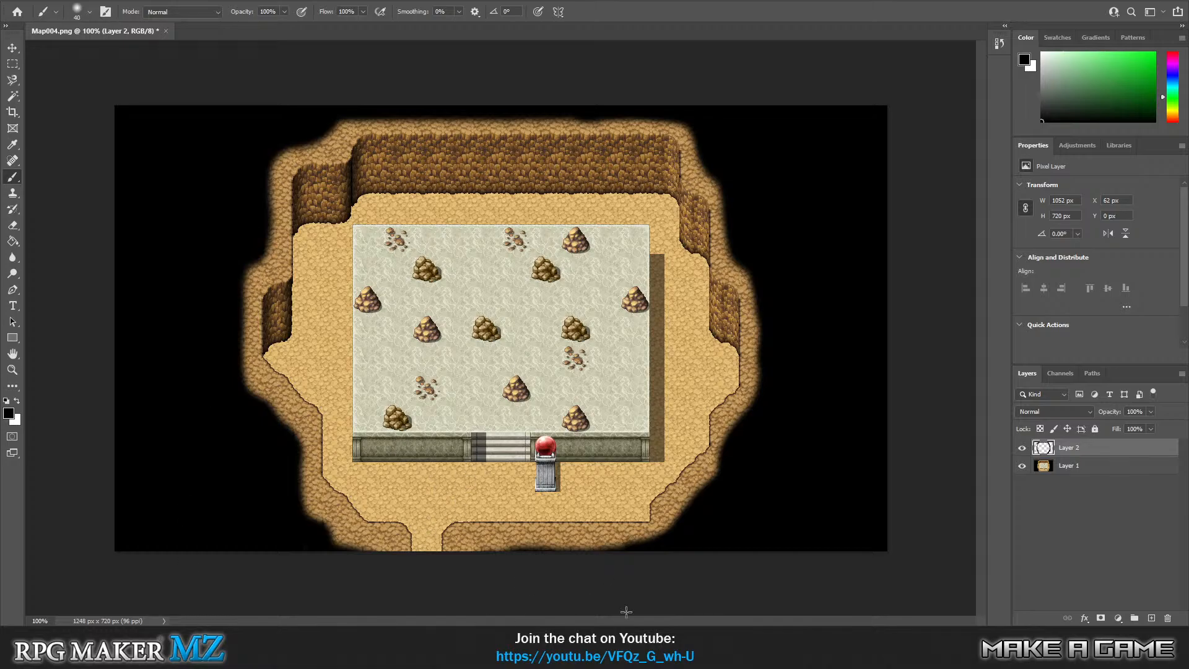
{"action": "left_click_drag", "start_coordinate": [520, 553], "coordinate": [665, 544]}
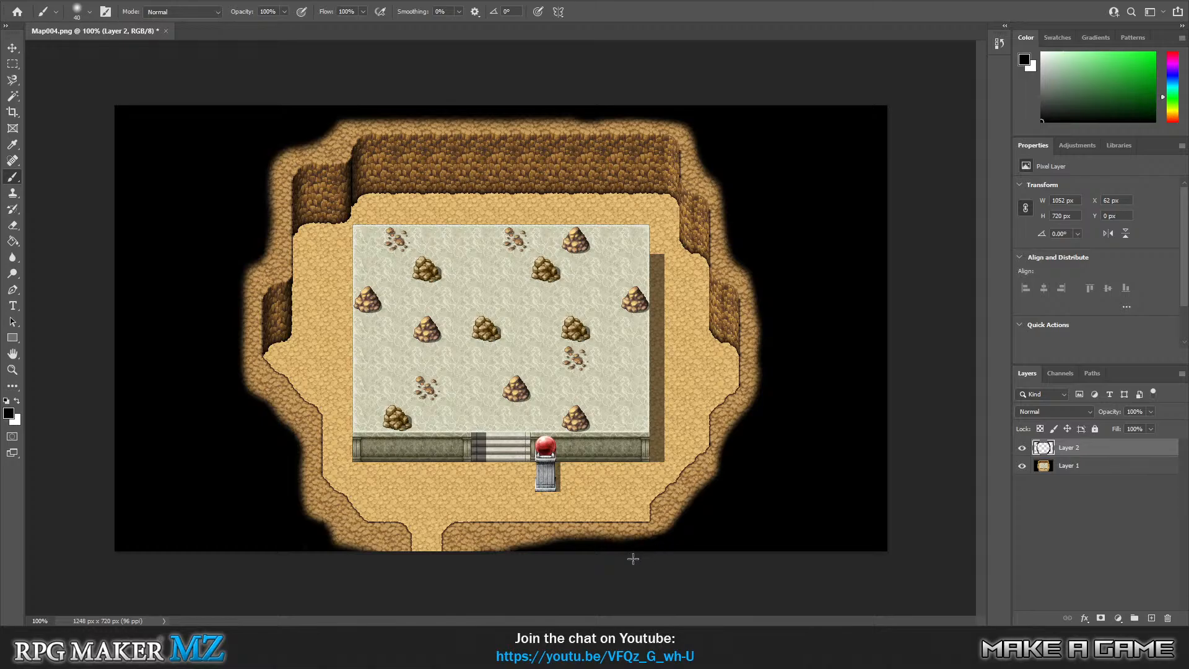
{"action": "key", "text": "ctrl+z"}
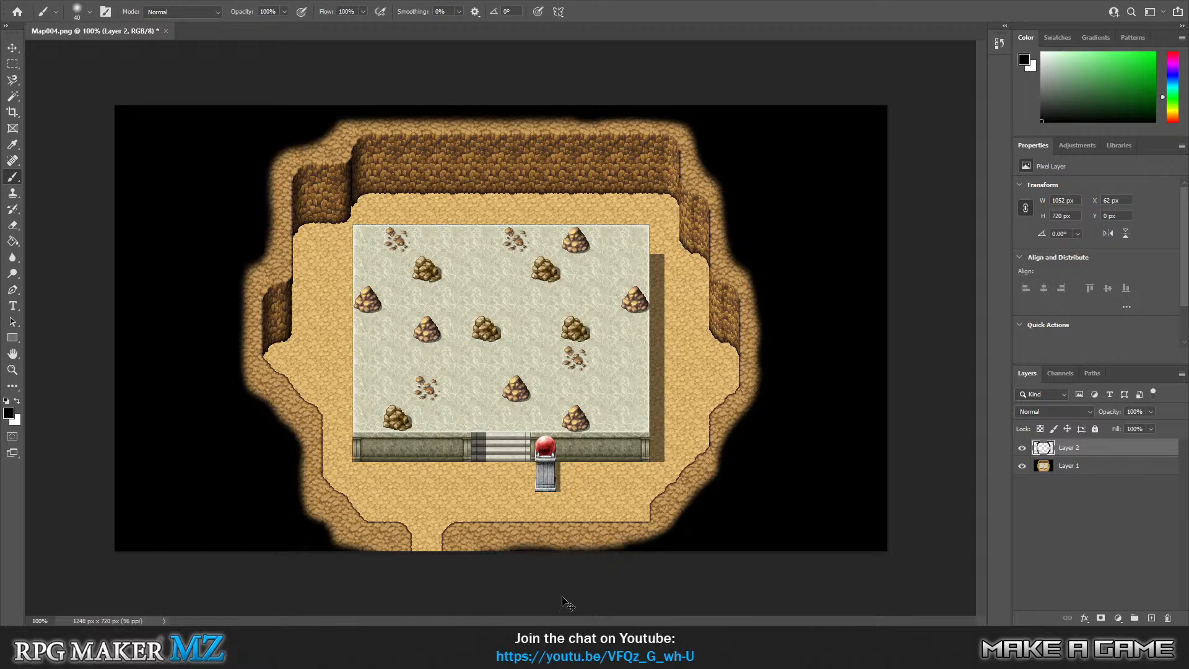
{"action": "left_click_drag", "start_coordinate": [518, 551], "coordinate": [652, 537]}
{"action": "key", "text": "ctrl+z"}
{"action": "key", "text": "ctrl+z"}
Paint soft black along the cave's southern wall edge and over the stepped northwestern corner to round off the outline.
{"action": "mouse_move", "coordinate": [496, 549]}
{"action": "left_mouse_down"}
{"action": "mouse_move", "coordinate": [662, 540]}
{"action": "mouse_move", "coordinate": [699, 510]}
{"action": "left_mouse_up"}
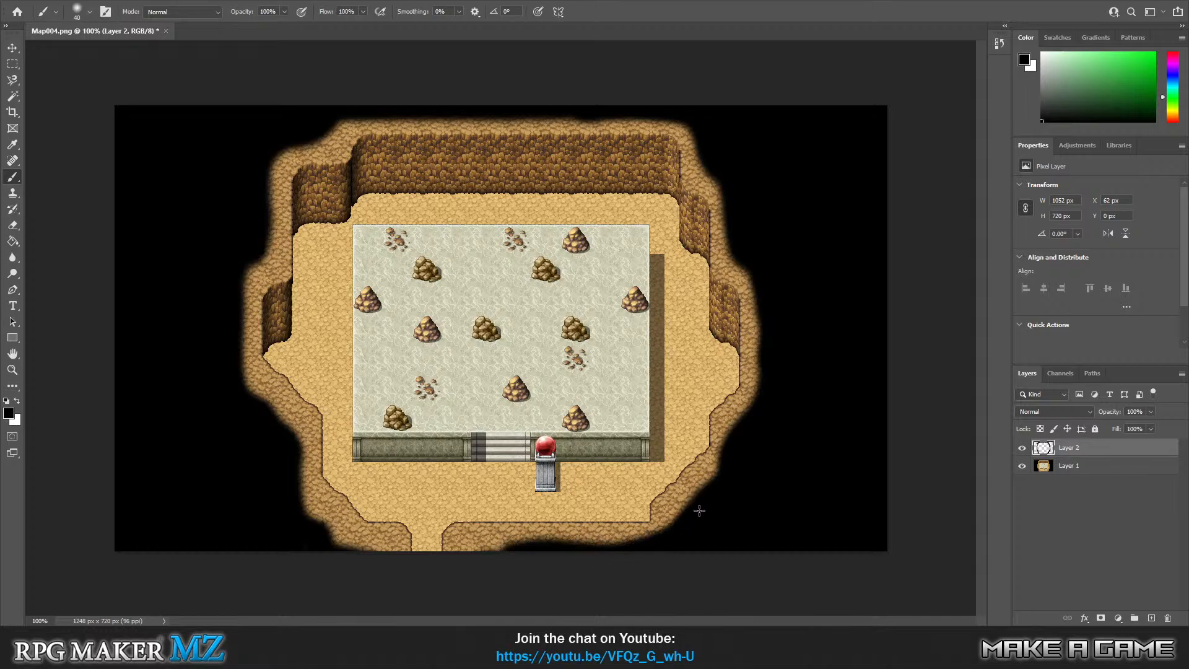
{"action": "left_click_drag", "start_coordinate": [502, 546], "coordinate": [455, 547]}
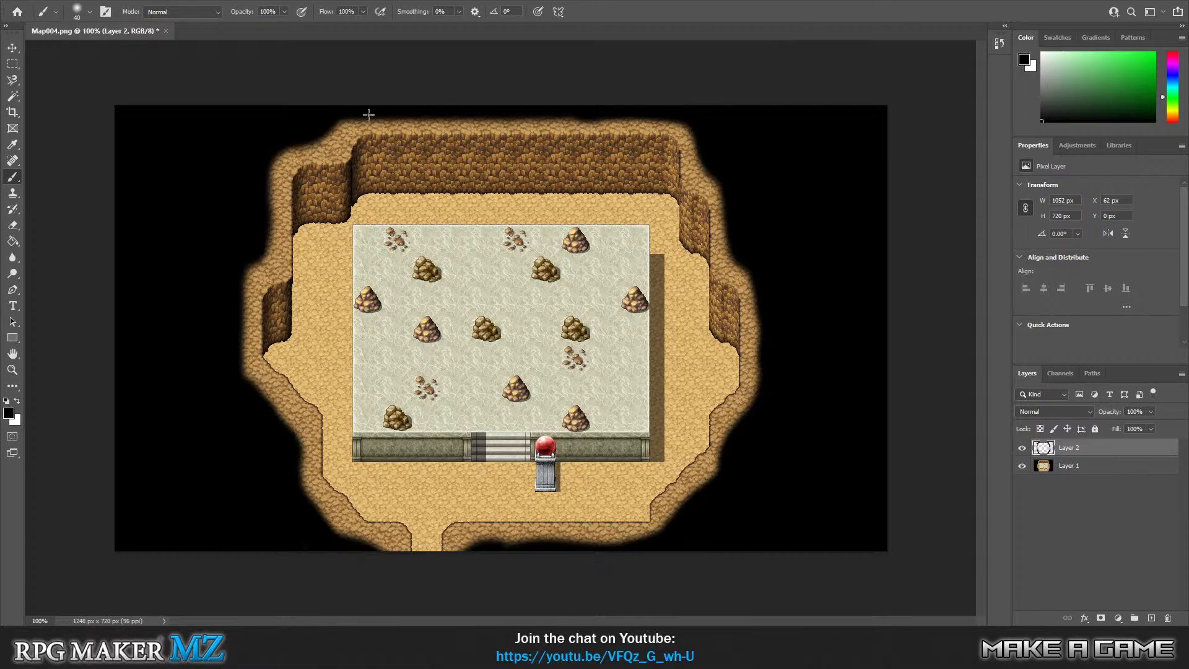
{"action": "mouse_move", "coordinate": [329, 134]}
{"action": "left_mouse_down"}
{"action": "mouse_move", "coordinate": [331, 124]}
{"action": "mouse_move", "coordinate": [287, 141]}
{"action": "mouse_move", "coordinate": [249, 182]}
{"action": "left_mouse_up"}
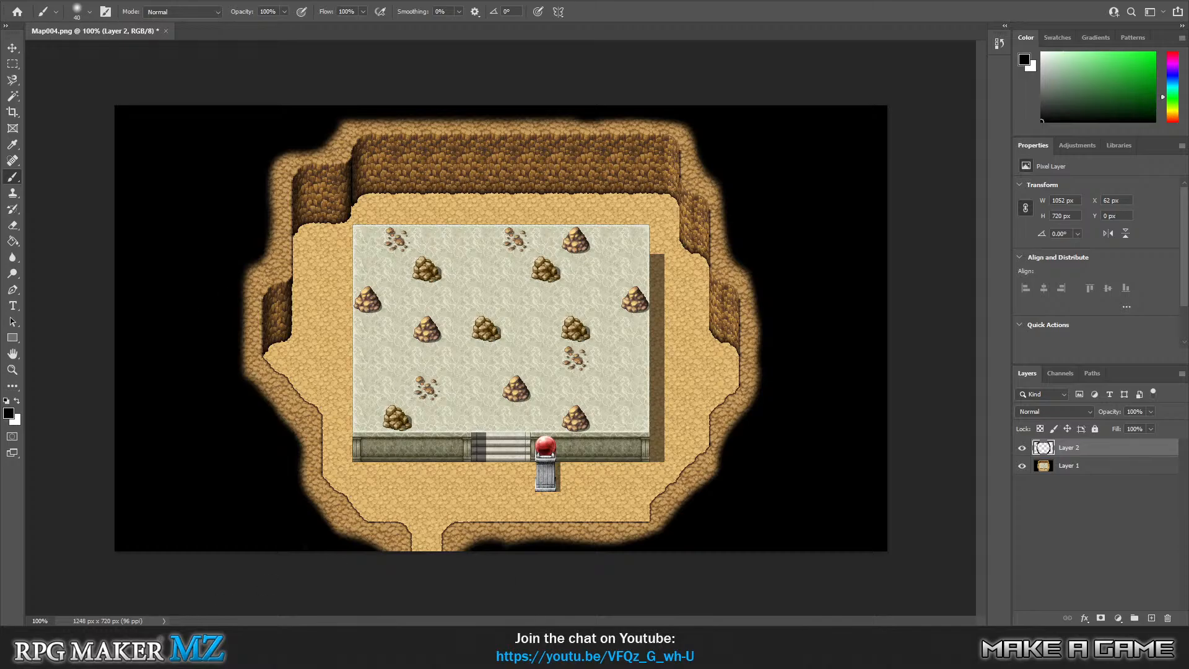
Switch to RPG Maker MZ and save the Cavern map as an image in D:\Documents\MapImages.
{"action": "left_click", "coordinate": [483, 579]}
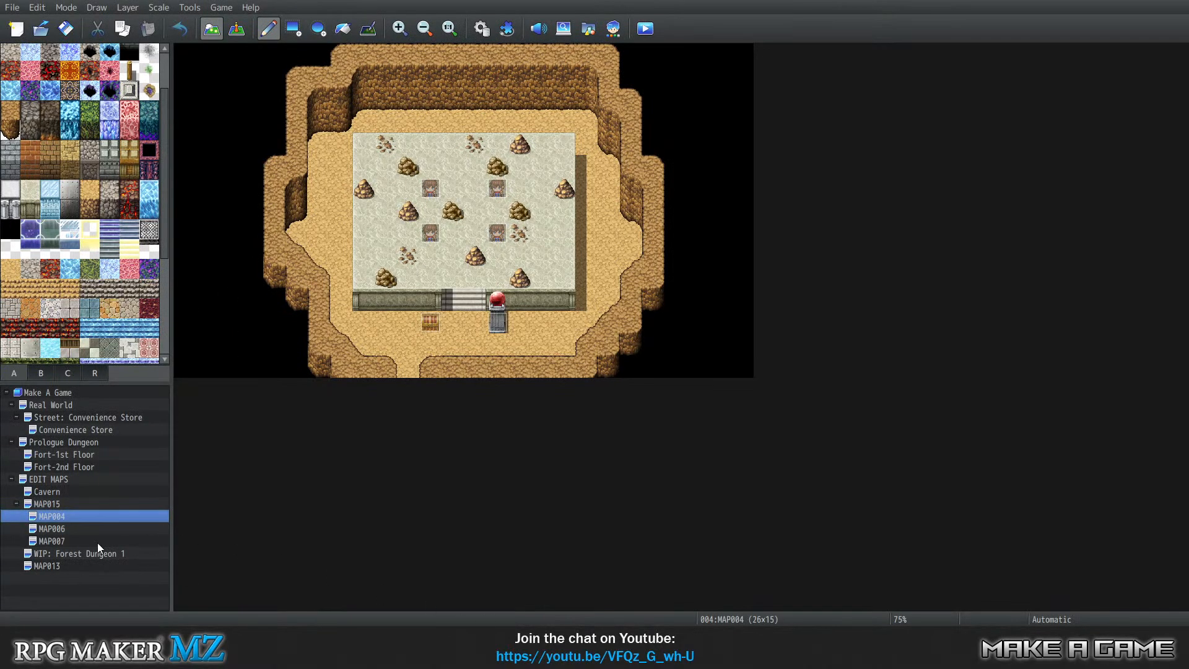
{"action": "left_click", "coordinate": [48, 493]}
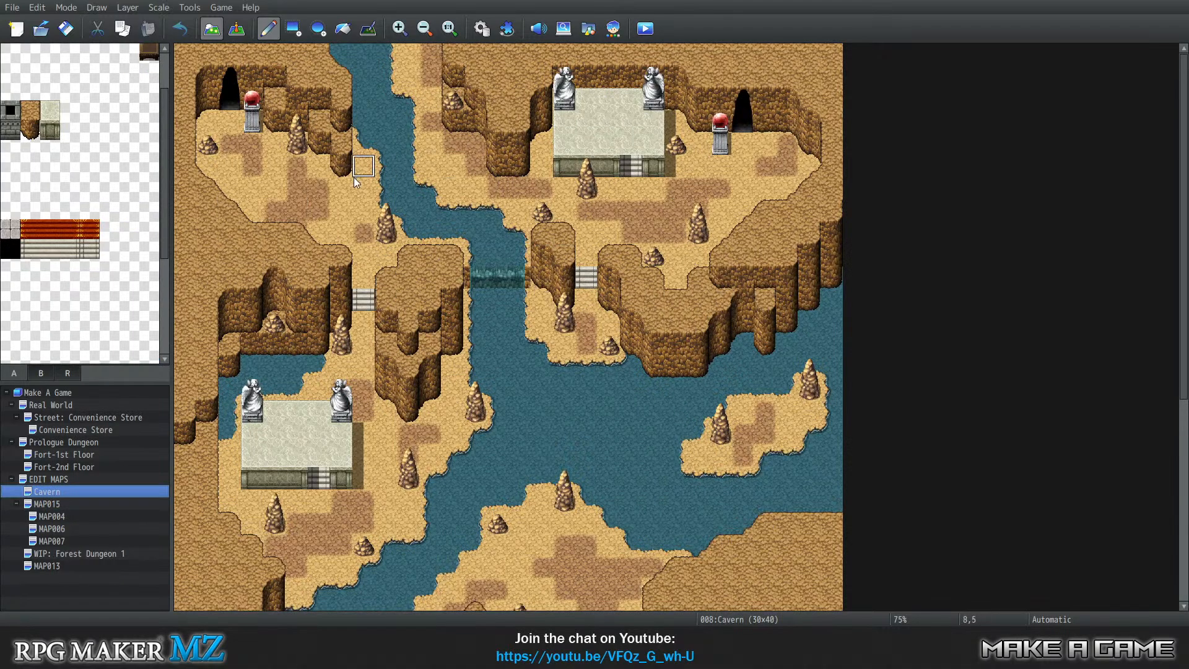
{"action": "right_click", "coordinate": [71, 494]}
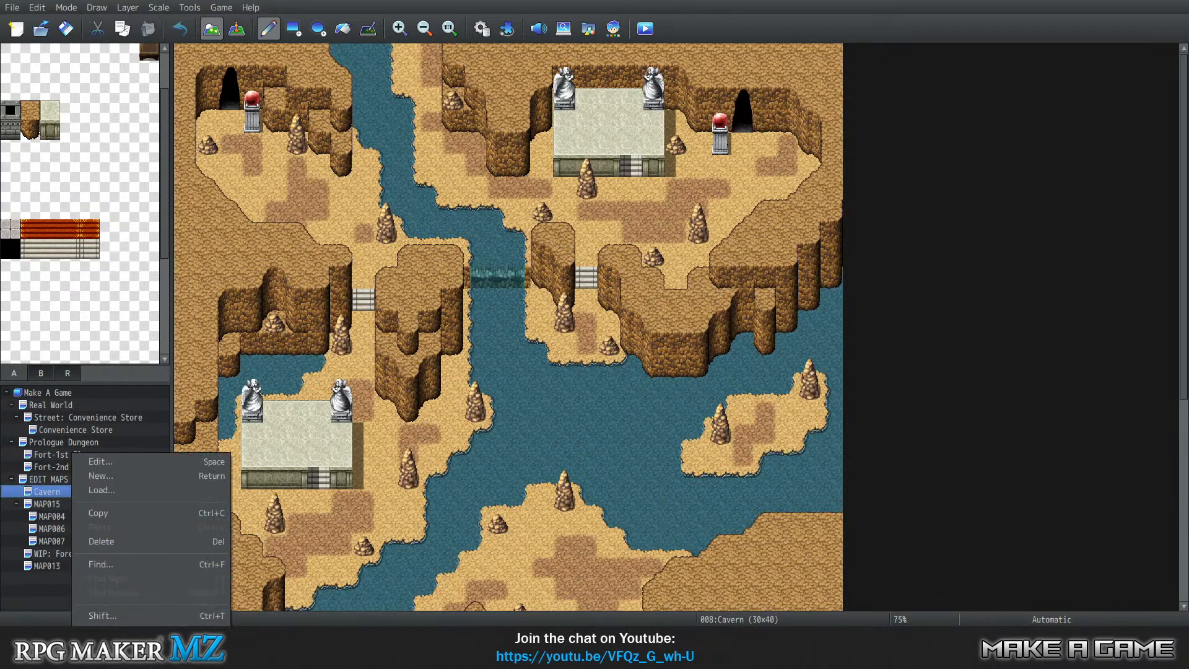
{"action": "left_click", "coordinate": [149, 625]}
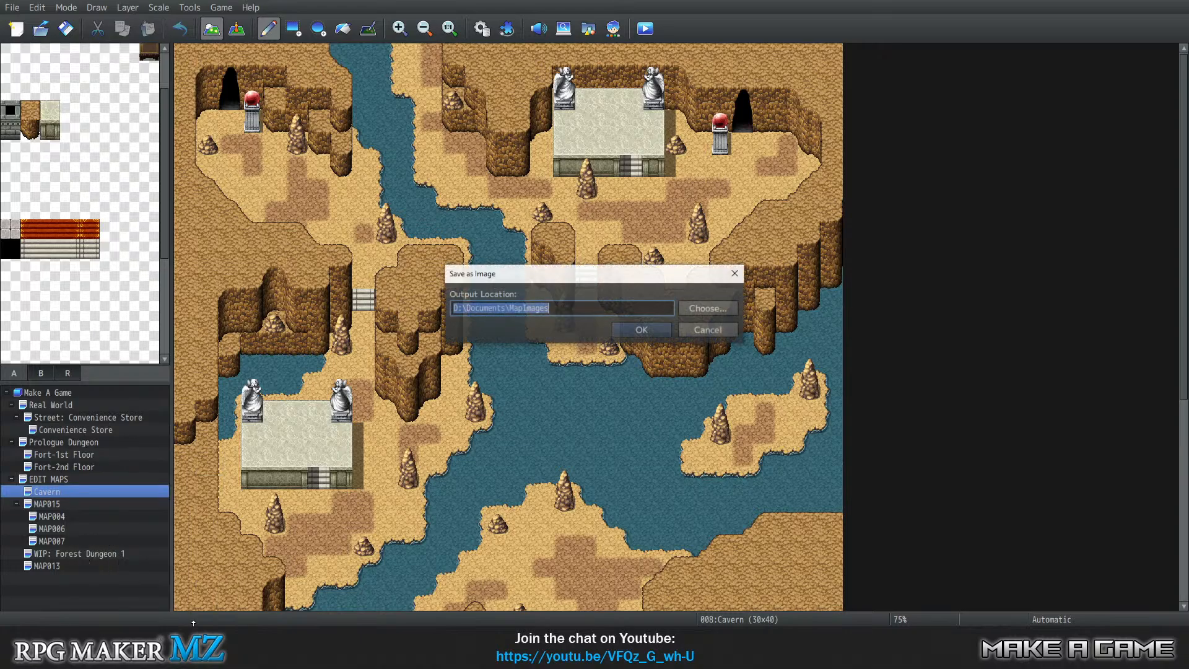
{"action": "left_click", "coordinate": [640, 330]}
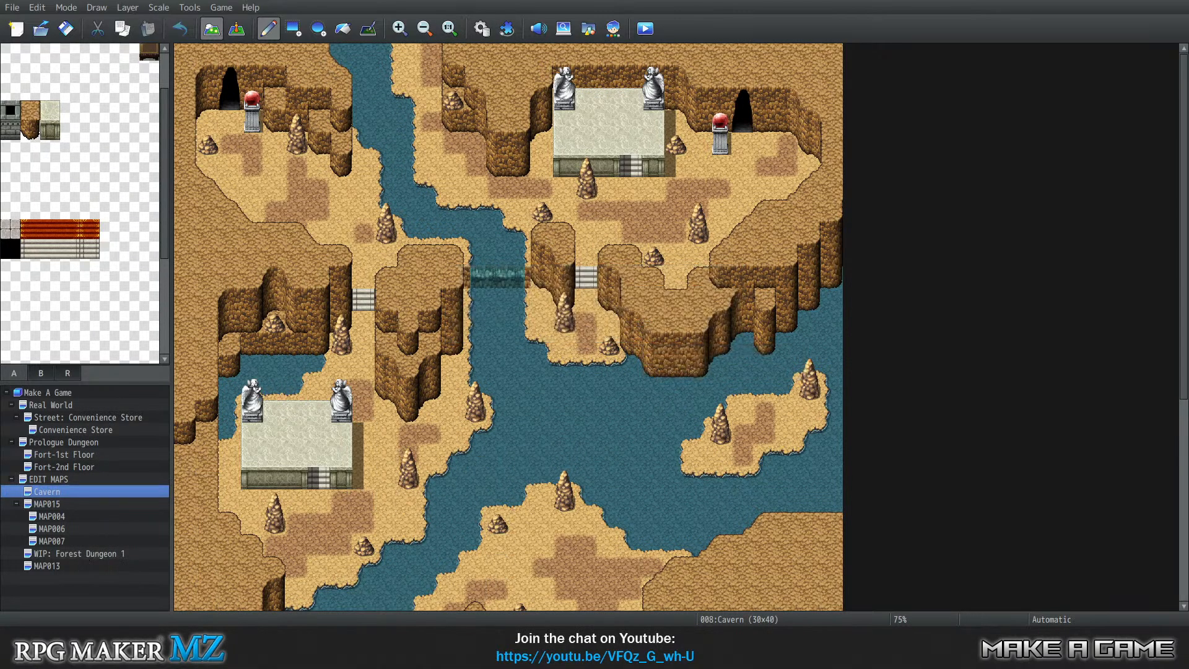
Switch to Photoshop and open Map008.png from the MapImages folder in Documents.
{"action": "key", "text": "alt+Tab"}
{"action": "left_click", "coordinate": [26, 1]}
{"action": "left_click", "coordinate": [34, 17]}
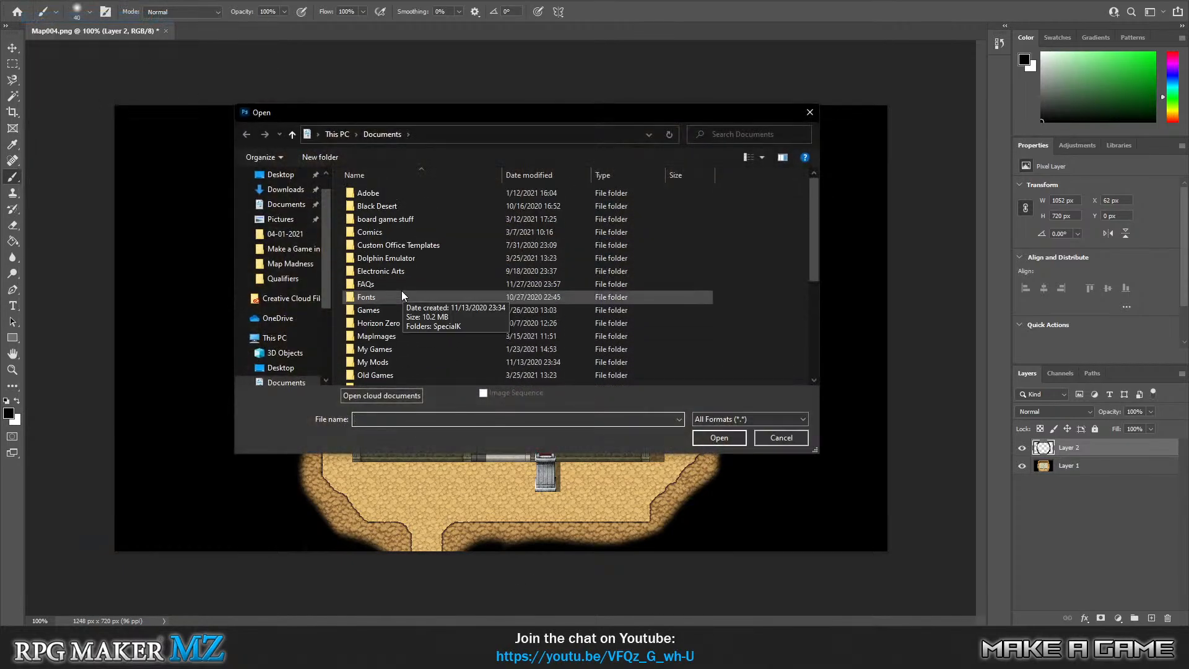
{"action": "scroll", "coordinate": [403, 248], "scroll_direction": "down", "scroll_amount": 2}
{"action": "scroll", "coordinate": [417, 272], "scroll_direction": "down", "scroll_amount": 1}
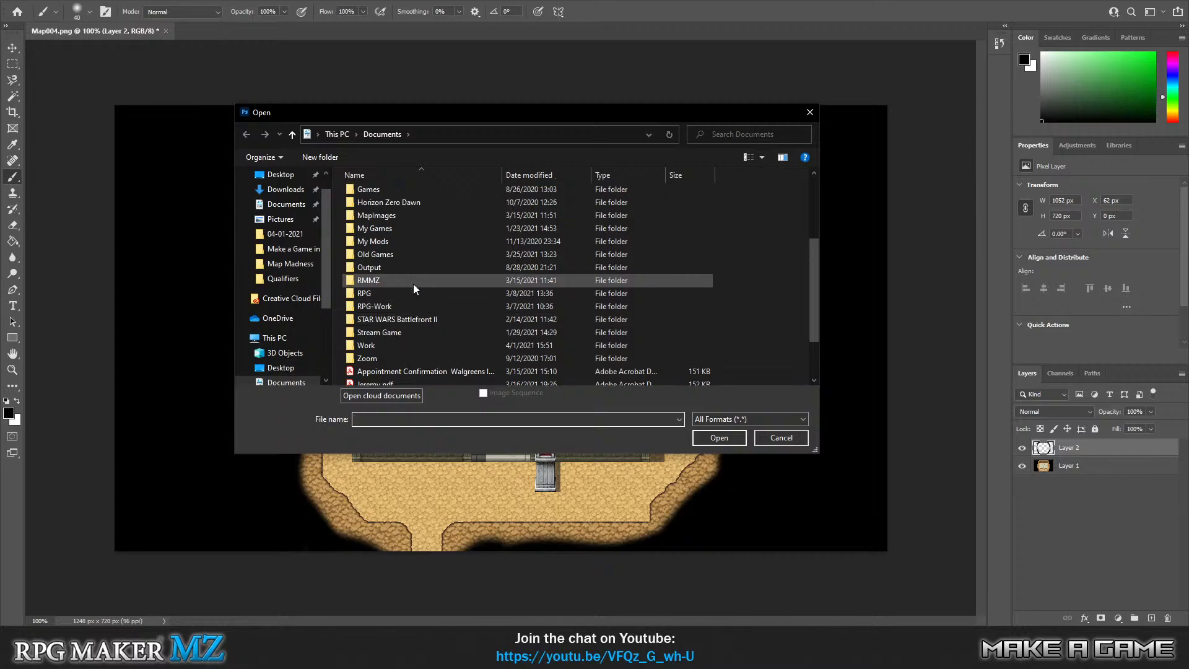
{"action": "double_click", "coordinate": [376, 215]}
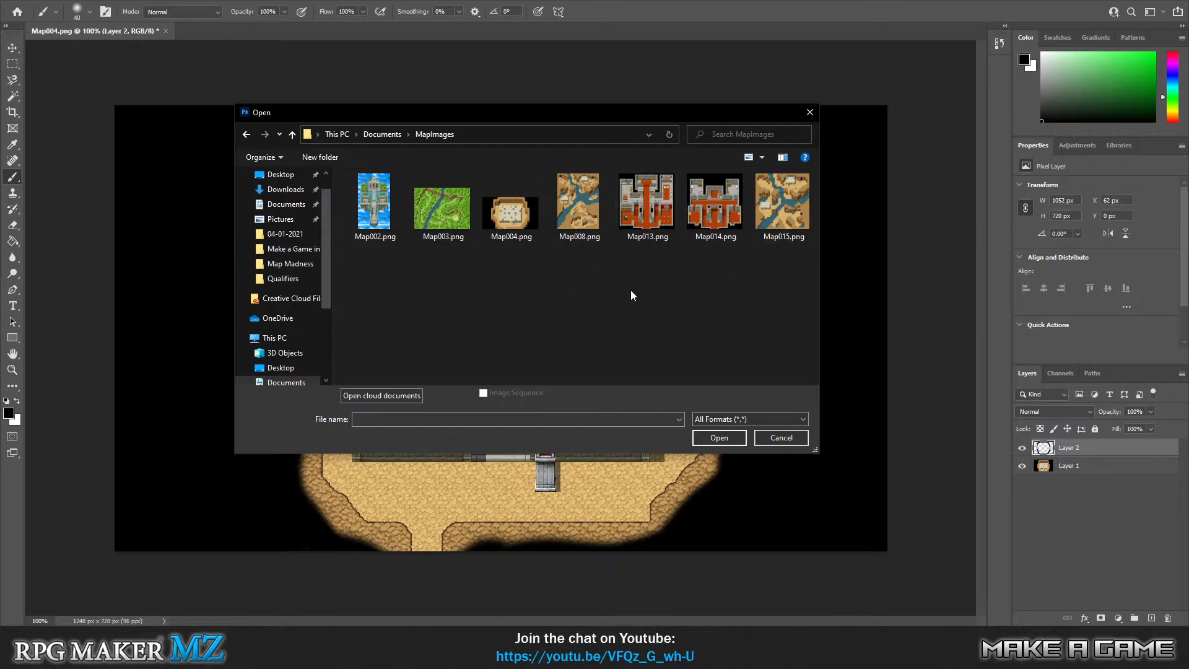
{"action": "left_click", "coordinate": [581, 207]}
{"action": "left_click", "coordinate": [719, 437]}
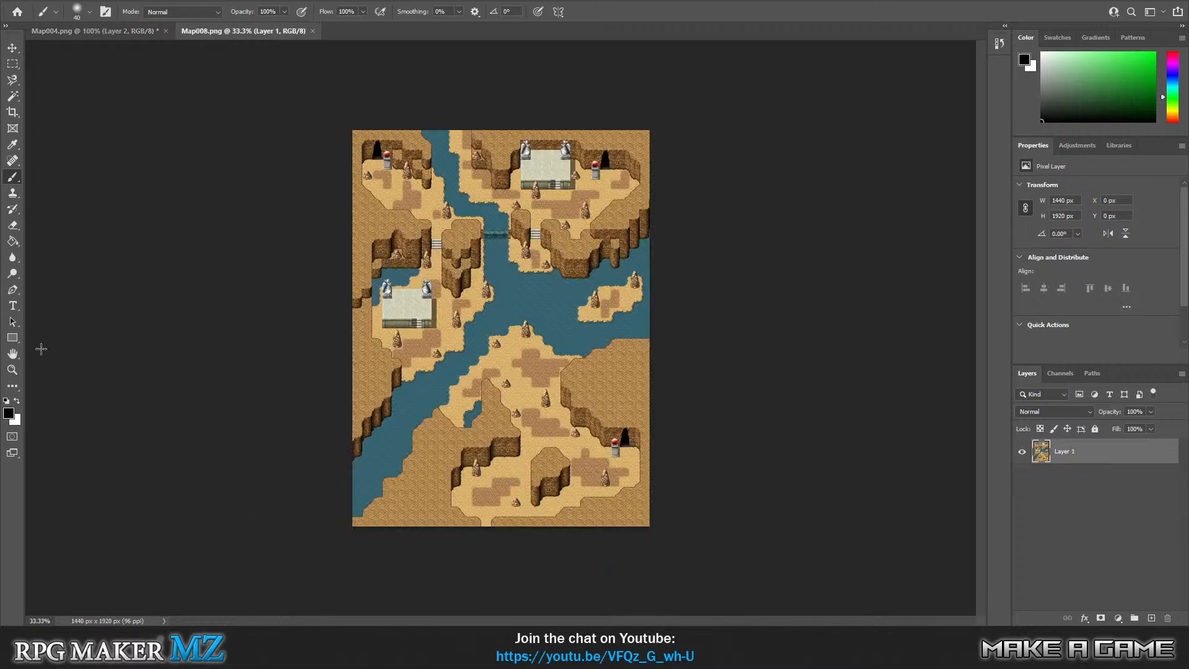
Set the soft round brush to 83 px and paint black over the rock plateau north of the southeastern cave entrance.
{"action": "left_click", "coordinate": [13, 369]}
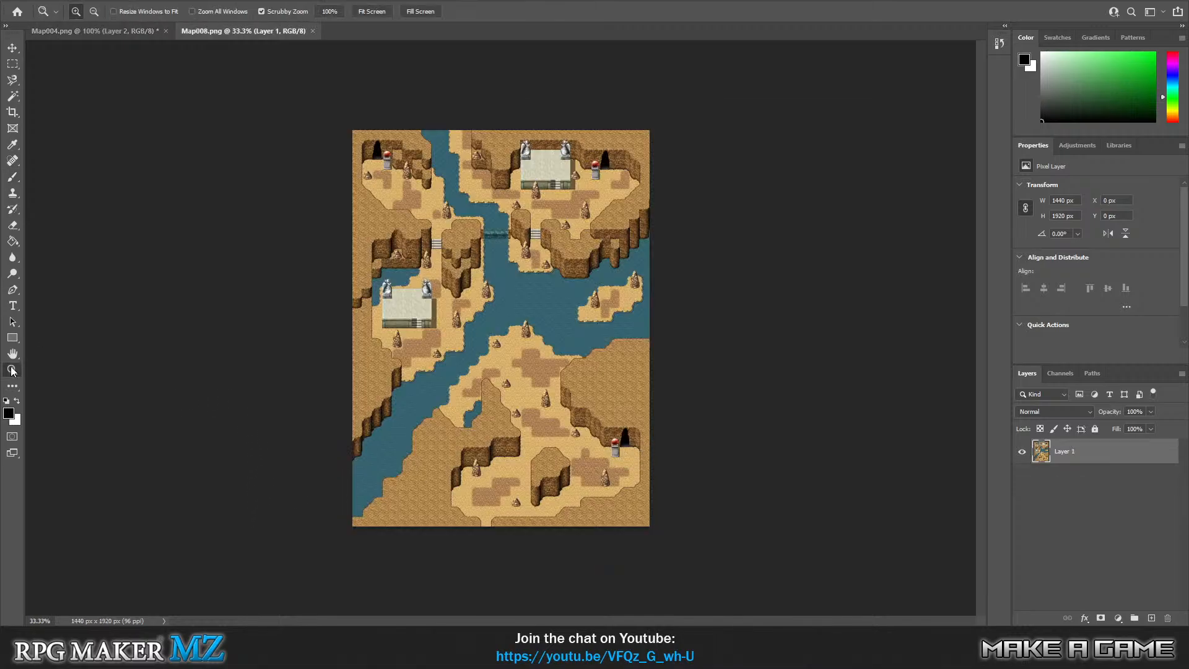
{"action": "left_click", "coordinate": [601, 390]}
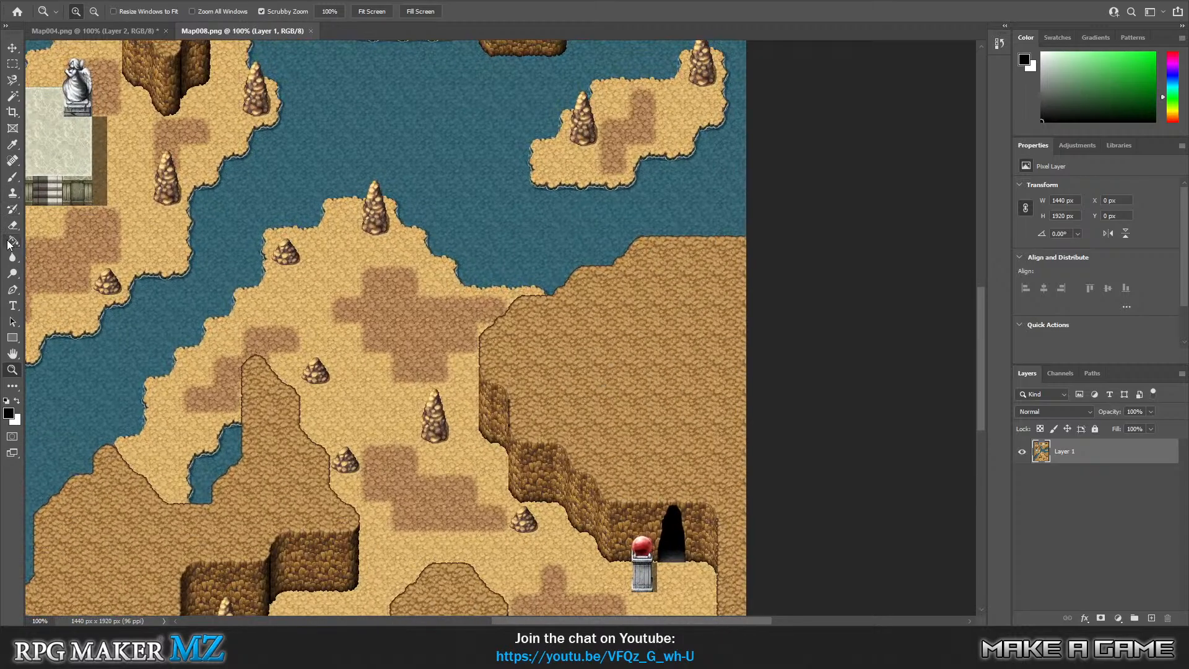
{"action": "left_click", "coordinate": [13, 177]}
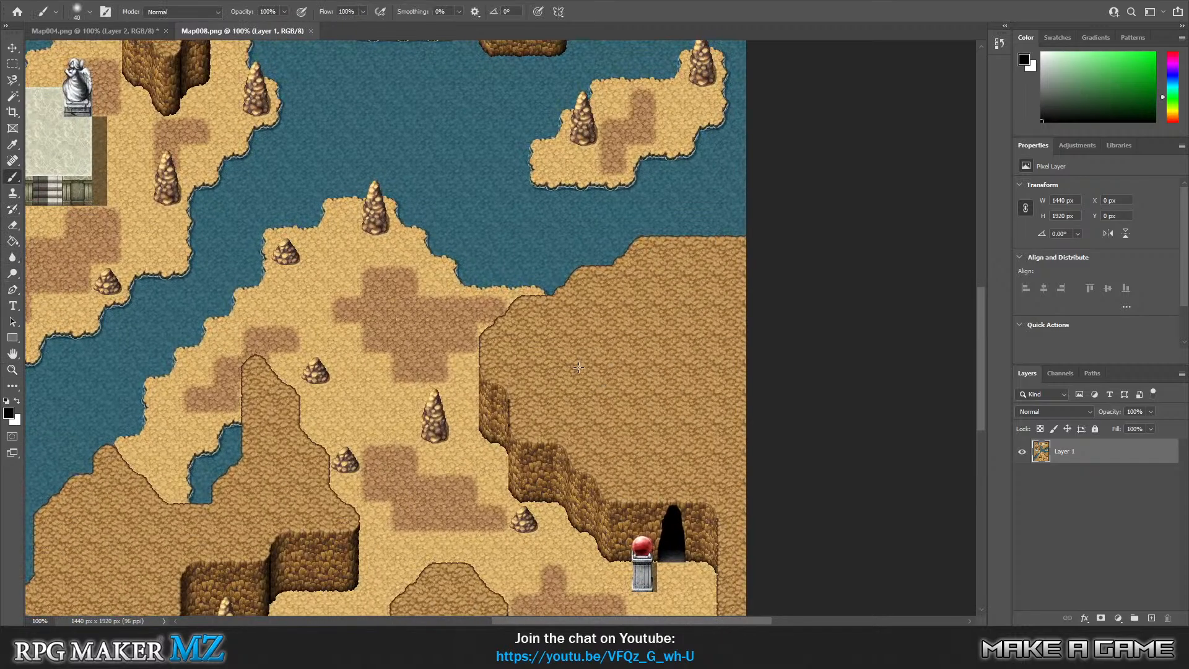
{"action": "left_click", "coordinate": [89, 12]}
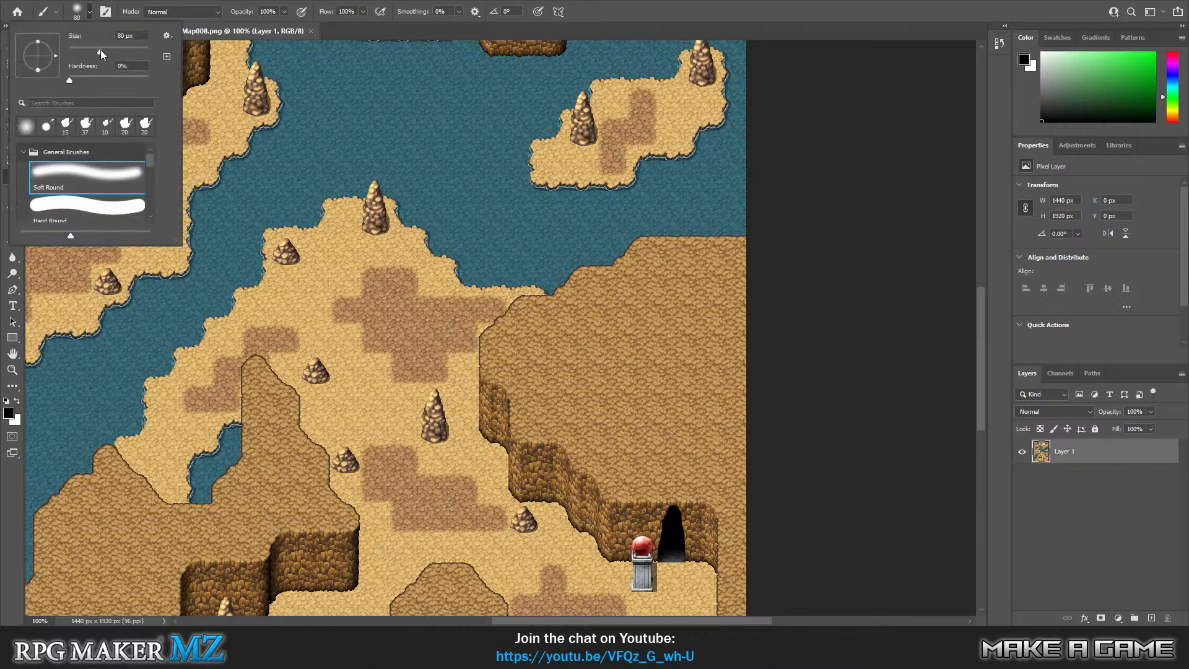
{"action": "left_click_drag", "start_coordinate": [99, 51], "coordinate": [103, 50]}
{"action": "mouse_move", "coordinate": [679, 304]}
{"action": "left_mouse_down"}
{"action": "mouse_move", "coordinate": [576, 348]}
{"action": "mouse_move", "coordinate": [603, 404]}
{"action": "mouse_move", "coordinate": [783, 491]}
{"action": "mouse_move", "coordinate": [689, 430]}
{"action": "mouse_move", "coordinate": [569, 396]}
{"action": "mouse_move", "coordinate": [531, 363]}
{"action": "mouse_move", "coordinate": [536, 337]}
{"action": "mouse_move", "coordinate": [759, 273]}
{"action": "mouse_move", "coordinate": [662, 318]}
{"action": "mouse_move", "coordinate": [599, 313]}
{"action": "mouse_move", "coordinate": [618, 298]}
{"action": "mouse_move", "coordinate": [684, 263]}
{"action": "mouse_move", "coordinate": [745, 276]}
{"action": "mouse_move", "coordinate": [557, 385]}
{"action": "mouse_move", "coordinate": [542, 411]}
{"action": "mouse_move", "coordinate": [651, 460]}
{"action": "mouse_move", "coordinate": [735, 463]}
{"action": "mouse_move", "coordinate": [671, 415]}
{"action": "mouse_move", "coordinate": [710, 371]}
{"action": "mouse_move", "coordinate": [739, 384]}
{"action": "mouse_move", "coordinate": [674, 390]}
{"action": "mouse_move", "coordinate": [695, 336]}
{"action": "mouse_move", "coordinate": [721, 332]}
{"action": "mouse_move", "coordinate": [753, 357]}
{"action": "left_mouse_up"}
Paint soft black along the southern chamber's eastern edge and its southern border up to the exit path.
{"action": "scroll", "coordinate": [753, 357], "scroll_direction": "down", "scroll_amount": 5}
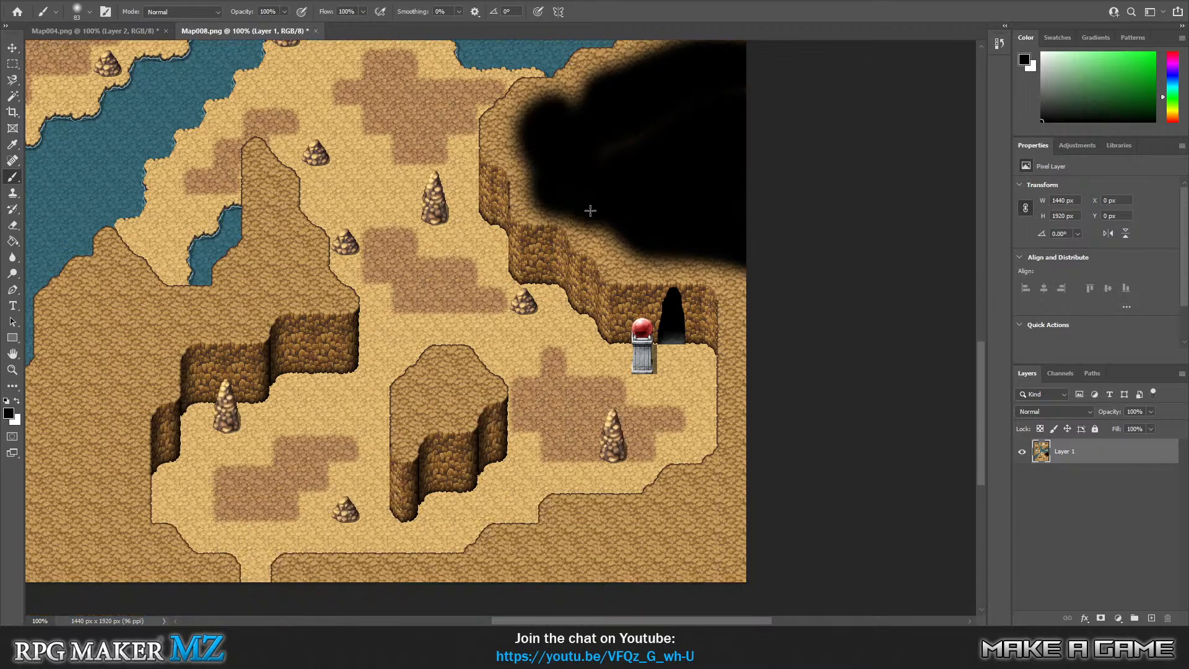
{"action": "mouse_move", "coordinate": [593, 217]}
{"action": "left_mouse_down"}
{"action": "mouse_move", "coordinate": [629, 239]}
{"action": "mouse_move", "coordinate": [748, 256]}
{"action": "mouse_move", "coordinate": [755, 478]}
{"action": "mouse_move", "coordinate": [739, 517]}
{"action": "mouse_move", "coordinate": [573, 568]}
{"action": "mouse_move", "coordinate": [501, 614]}
{"action": "mouse_move", "coordinate": [525, 573]}
{"action": "mouse_move", "coordinate": [746, 490]}
{"action": "mouse_move", "coordinate": [666, 525]}
{"action": "mouse_move", "coordinate": [608, 522]}
{"action": "mouse_move", "coordinate": [527, 582]}
{"action": "mouse_move", "coordinate": [488, 578]}
{"action": "mouse_move", "coordinate": [533, 560]}
{"action": "mouse_move", "coordinate": [579, 578]}
{"action": "mouse_move", "coordinate": [666, 575]}
{"action": "mouse_move", "coordinate": [742, 529]}
{"action": "left_mouse_up"}
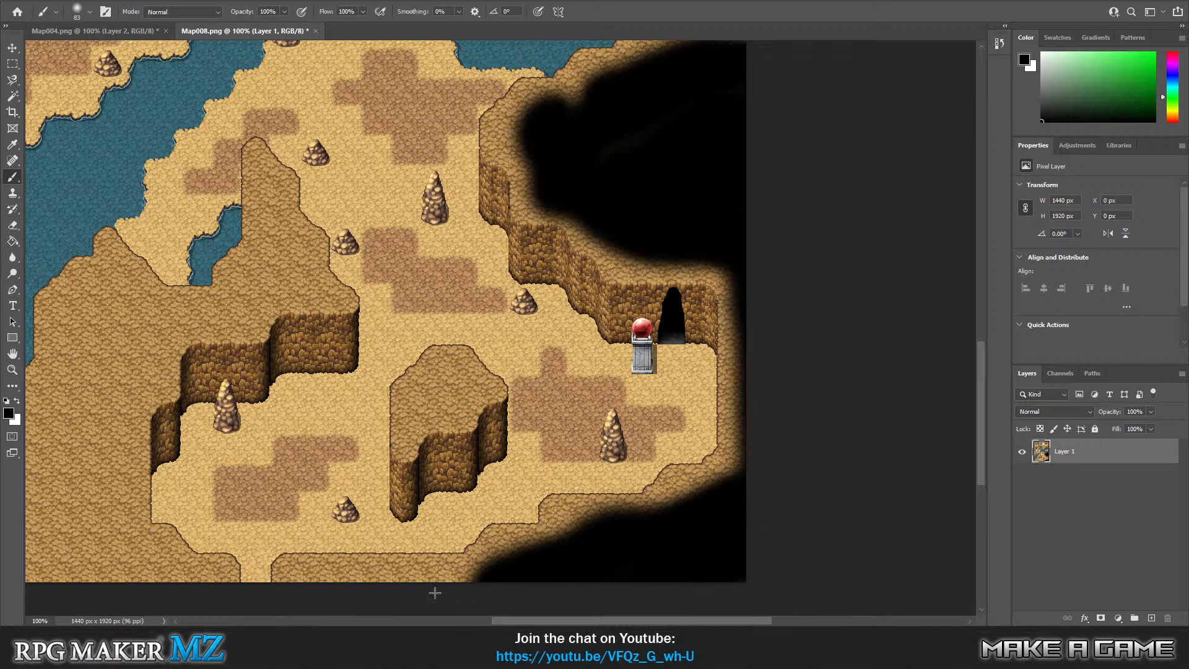
{"action": "mouse_move", "coordinate": [440, 591]}
{"action": "left_mouse_down"}
{"action": "mouse_move", "coordinate": [307, 593]}
{"action": "mouse_move", "coordinate": [505, 586]}
{"action": "mouse_move", "coordinate": [514, 560]}
{"action": "mouse_move", "coordinate": [581, 538]}
{"action": "mouse_move", "coordinate": [581, 522]}
{"action": "mouse_move", "coordinate": [574, 528]}
{"action": "left_mouse_up"}
{"action": "left_click_drag", "start_coordinate": [698, 493], "coordinate": [694, 494]}
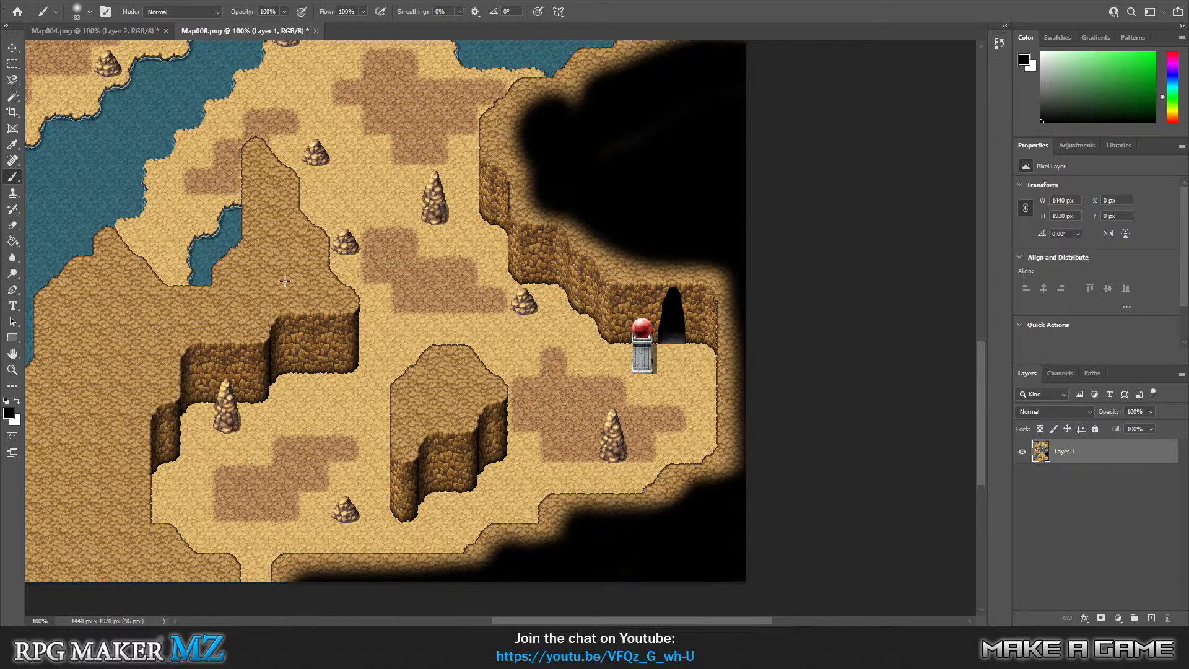
{"action": "mouse_move", "coordinate": [262, 205]}
{"action": "left_mouse_down"}
{"action": "mouse_move", "coordinate": [268, 183]}
{"action": "mouse_move", "coordinate": [269, 240]}
{"action": "left_mouse_up"}
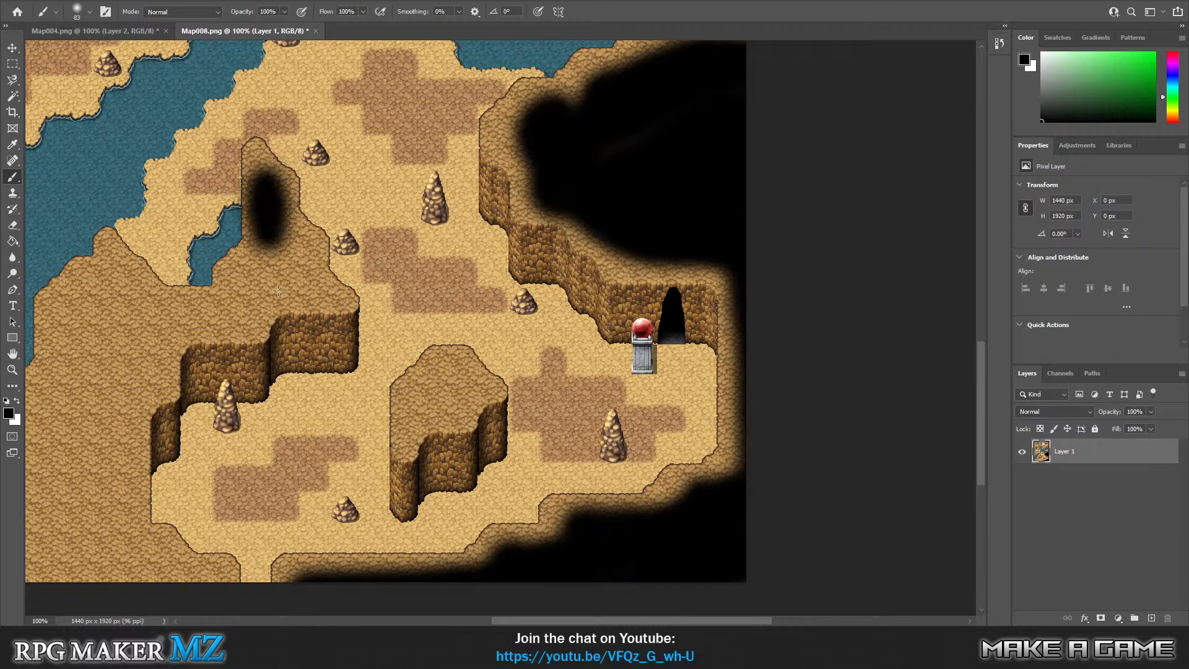
{"action": "key", "text": "ctrl+z"}
{"action": "key", "text": "ctrl+z"}
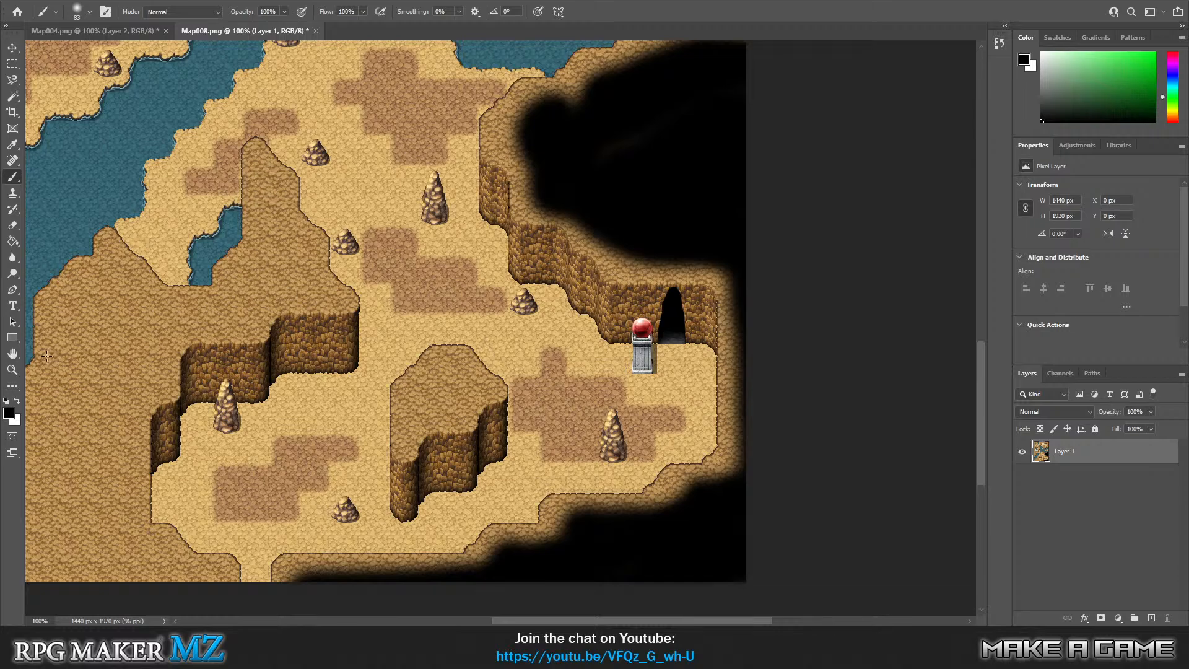
Paint soft black down the rock on the southern chamber's western side and along its southwestern corner.
{"action": "left_click_drag", "start_coordinate": [97, 325], "coordinate": [99, 306]}
{"action": "mouse_move", "coordinate": [116, 348]}
{"action": "left_mouse_down"}
{"action": "mouse_move", "coordinate": [108, 386]}
{"action": "mouse_move", "coordinate": [149, 344]}
{"action": "mouse_move", "coordinate": [149, 378]}
{"action": "mouse_move", "coordinate": [137, 371]}
{"action": "mouse_move", "coordinate": [105, 465]}
{"action": "mouse_move", "coordinate": [109, 602]}
{"action": "left_mouse_up"}
{"action": "mouse_move", "coordinate": [117, 405]}
{"action": "left_mouse_down"}
{"action": "mouse_move", "coordinate": [131, 410]}
{"action": "mouse_move", "coordinate": [127, 579]}
{"action": "left_mouse_up"}
{"action": "mouse_move", "coordinate": [123, 534]}
{"action": "left_mouse_down"}
{"action": "mouse_move", "coordinate": [155, 576]}
{"action": "mouse_move", "coordinate": [180, 576]}
{"action": "mouse_move", "coordinate": [154, 550]}
{"action": "mouse_move", "coordinate": [212, 590]}
{"action": "left_mouse_up"}
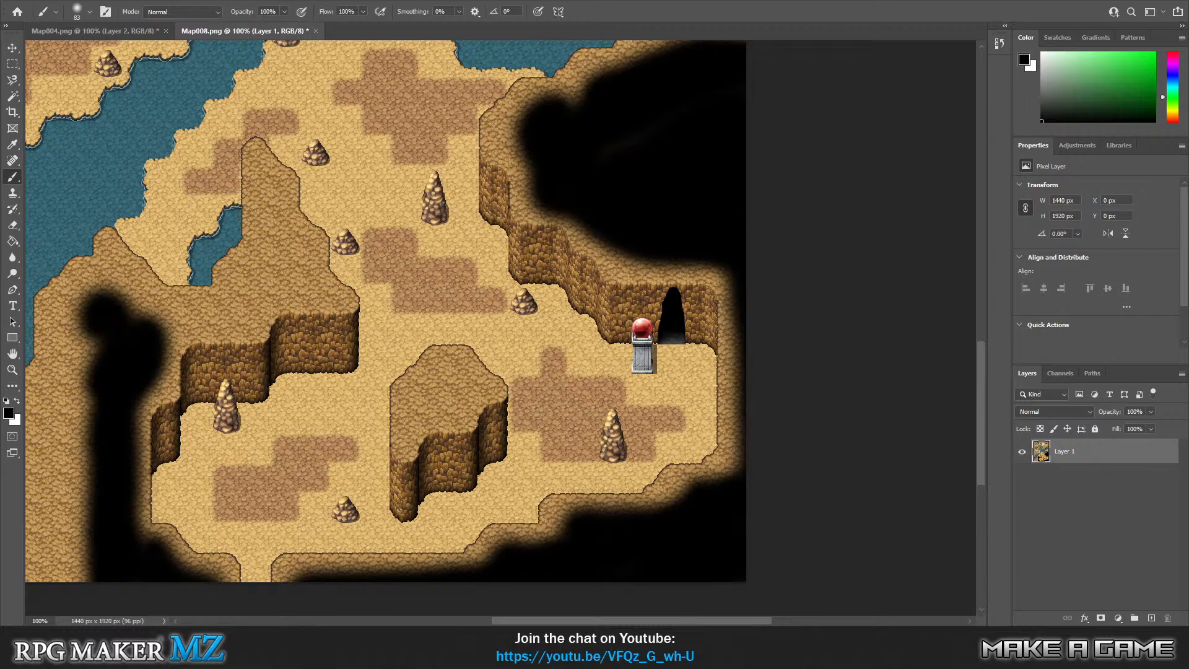
Extend the black over the rock towards the river and northeast into the narrow rock spur beside the small pond.
{"action": "left_click_drag", "start_coordinate": [571, 621], "coordinate": [451, 621]}
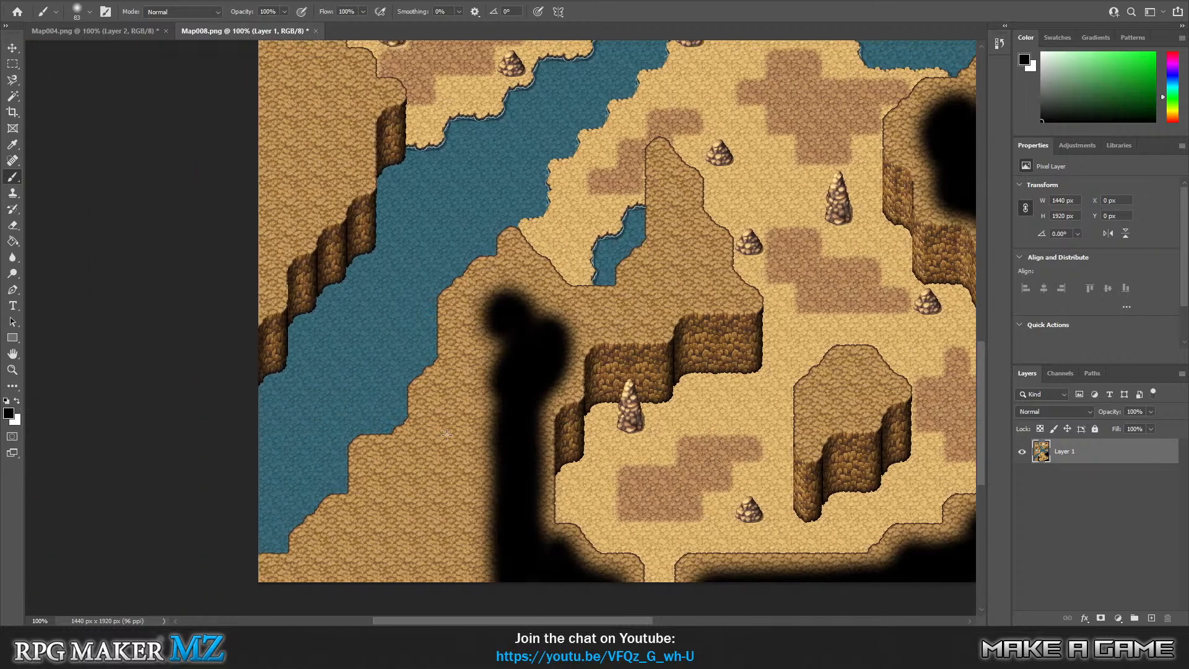
{"action": "mouse_move", "coordinate": [446, 435]}
{"action": "left_mouse_down"}
{"action": "mouse_move", "coordinate": [402, 504]}
{"action": "mouse_move", "coordinate": [421, 436]}
{"action": "mouse_move", "coordinate": [382, 470]}
{"action": "mouse_move", "coordinate": [371, 532]}
{"action": "mouse_move", "coordinate": [409, 495]}
{"action": "mouse_move", "coordinate": [434, 545]}
{"action": "mouse_move", "coordinate": [508, 509]}
{"action": "mouse_move", "coordinate": [471, 569]}
{"action": "mouse_move", "coordinate": [488, 375]}
{"action": "mouse_move", "coordinate": [406, 436]}
{"action": "left_mouse_up"}
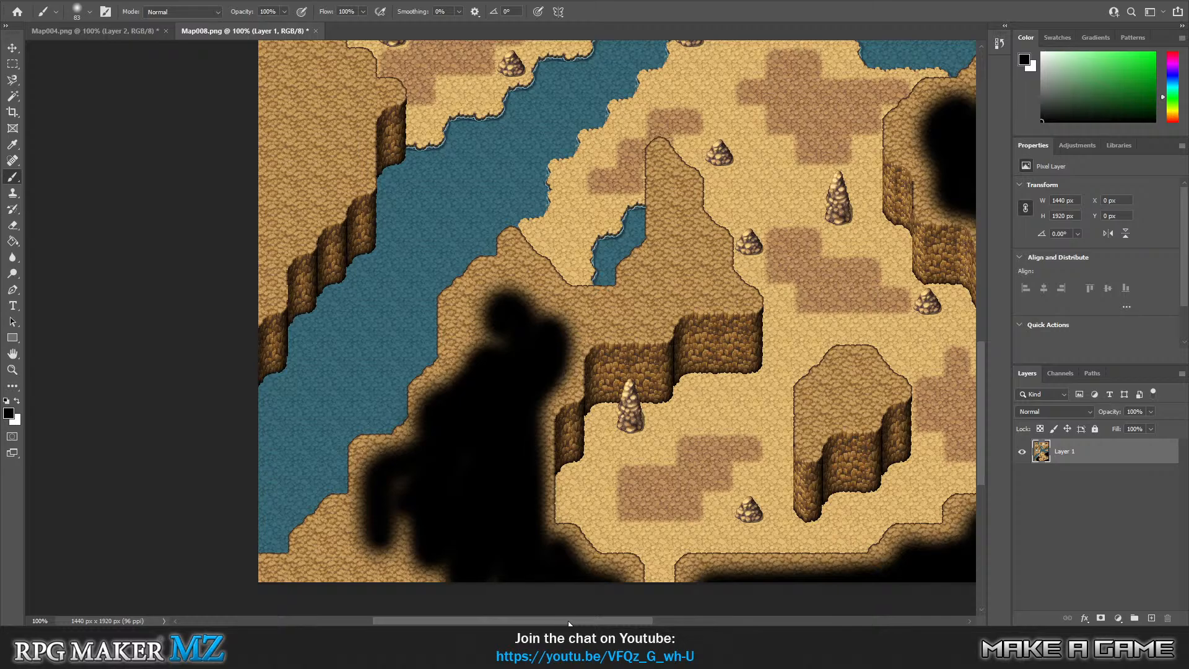
{"action": "left_click_drag", "start_coordinate": [569, 622], "coordinate": [669, 622]}
{"action": "left_click_drag", "start_coordinate": [152, 294], "coordinate": [132, 403]}
{"action": "mouse_move", "coordinate": [185, 276]}
{"action": "left_mouse_down"}
{"action": "mouse_move", "coordinate": [206, 311]}
{"action": "mouse_move", "coordinate": [260, 315]}
{"action": "mouse_move", "coordinate": [220, 321]}
{"action": "mouse_move", "coordinate": [304, 312]}
{"action": "mouse_move", "coordinate": [345, 253]}
{"action": "mouse_move", "coordinate": [338, 185]}
{"action": "mouse_move", "coordinate": [368, 278]}
{"action": "mouse_move", "coordinate": [340, 282]}
{"action": "mouse_move", "coordinate": [372, 288]}
{"action": "mouse_move", "coordinate": [282, 310]}
{"action": "left_mouse_up"}
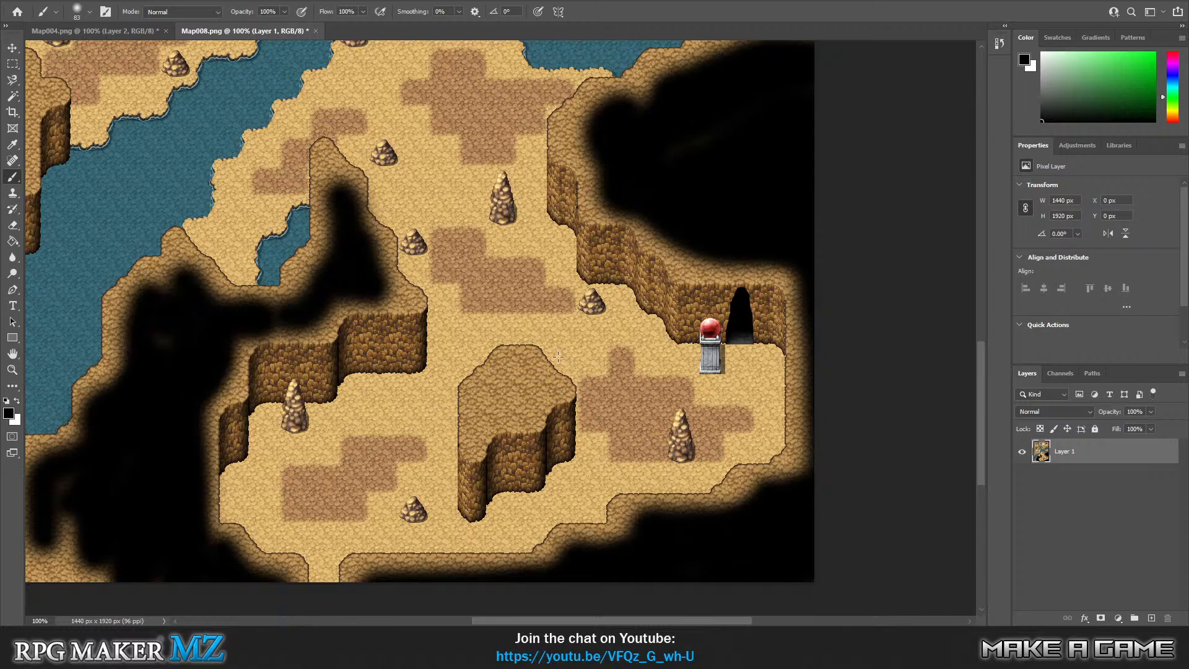
Paint a soft black spot on top of the freestanding rock in the southern chamber and undo the extra dab.
{"action": "mouse_move", "coordinate": [542, 381]}
{"action": "left_mouse_down"}
{"action": "mouse_move", "coordinate": [523, 375]}
{"action": "mouse_move", "coordinate": [492, 396]}
{"action": "mouse_move", "coordinate": [507, 406]}
{"action": "mouse_move", "coordinate": [528, 388]}
{"action": "left_mouse_up"}
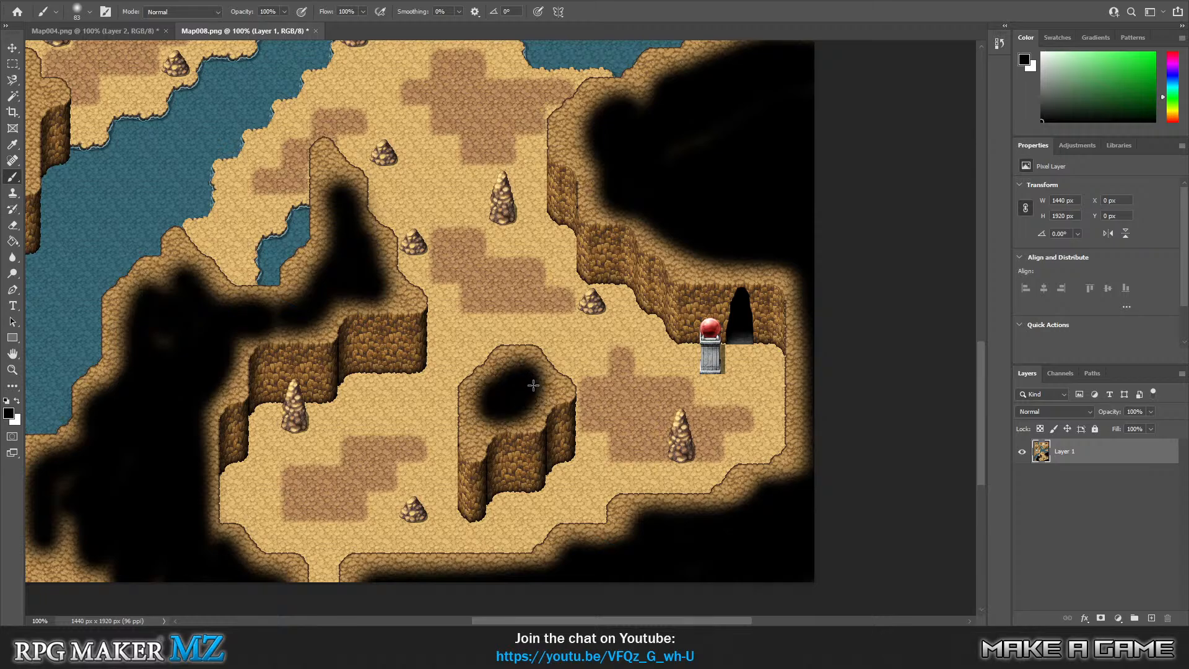
{"action": "left_click", "coordinate": [474, 414]}
{"action": "key", "text": "ctrl+z"}
{"action": "scroll", "coordinate": [774, 260], "scroll_direction": "down", "scroll_amount": 1}
{"action": "scroll", "coordinate": [650, 154], "scroll_direction": "up", "scroll_amount": 3}
{"action": "scroll", "coordinate": [481, 295], "scroll_direction": "down", "scroll_amount": 3}
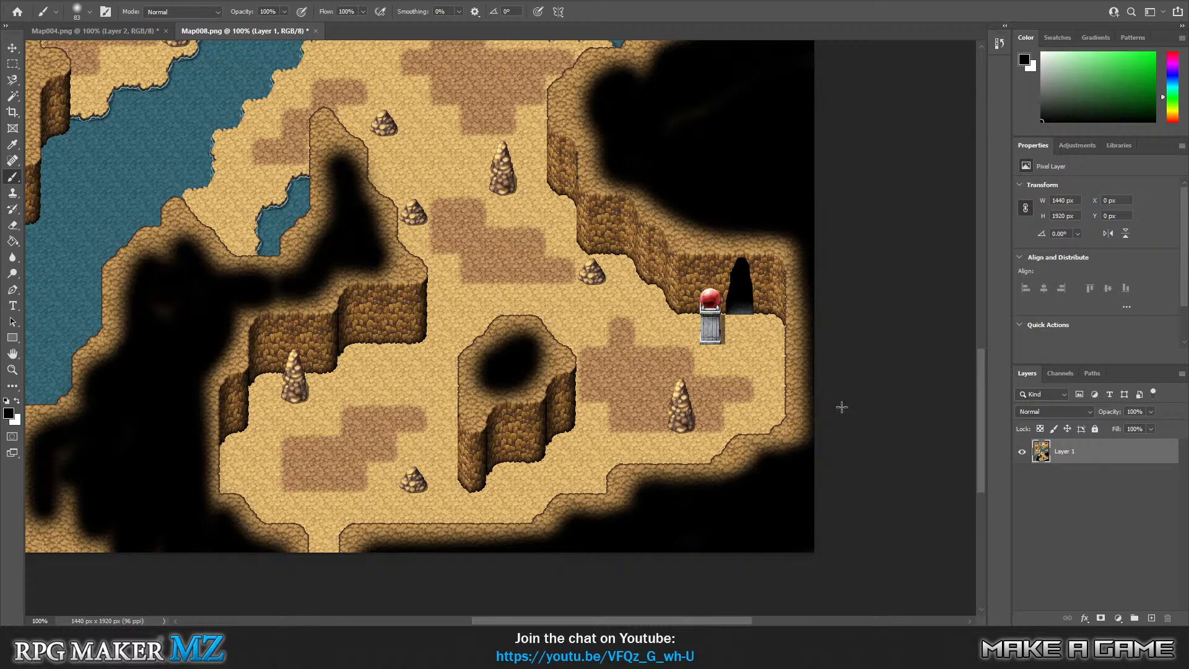
{"action": "scroll", "coordinate": [513, 302], "scroll_direction": "up", "scroll_amount": 6}
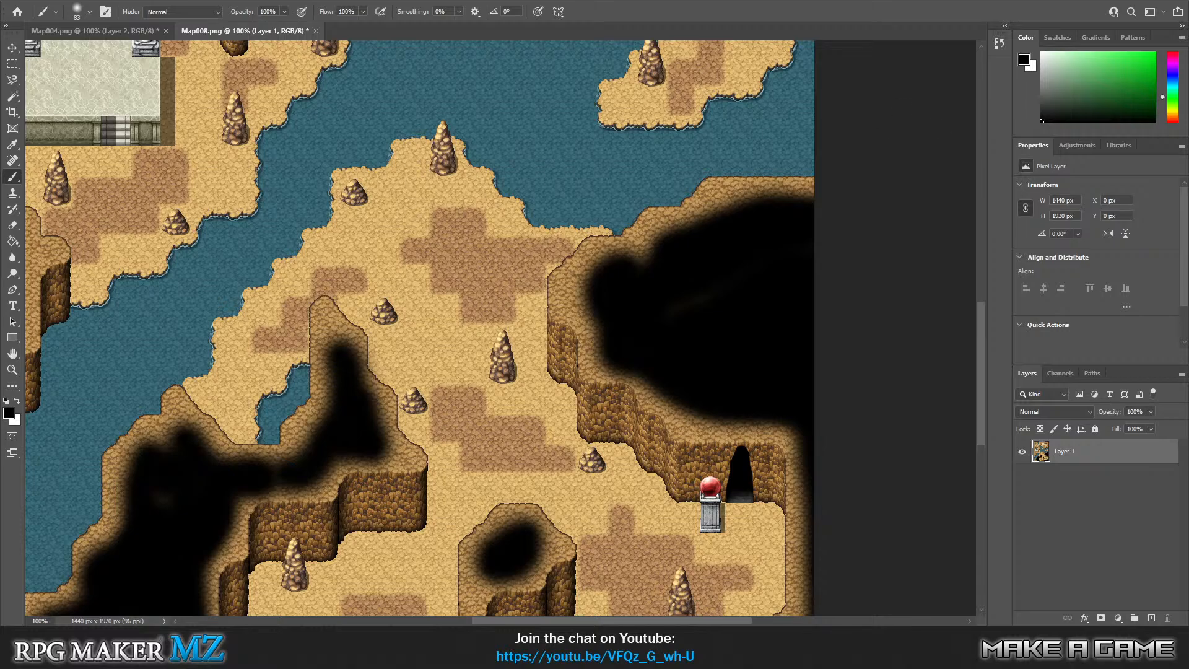
Quit Photoshop without saving the changes to Map008.png and Map004.png.
{"action": "key", "text": "ctrl+q"}
{"action": "left_click", "coordinate": [590, 228]}
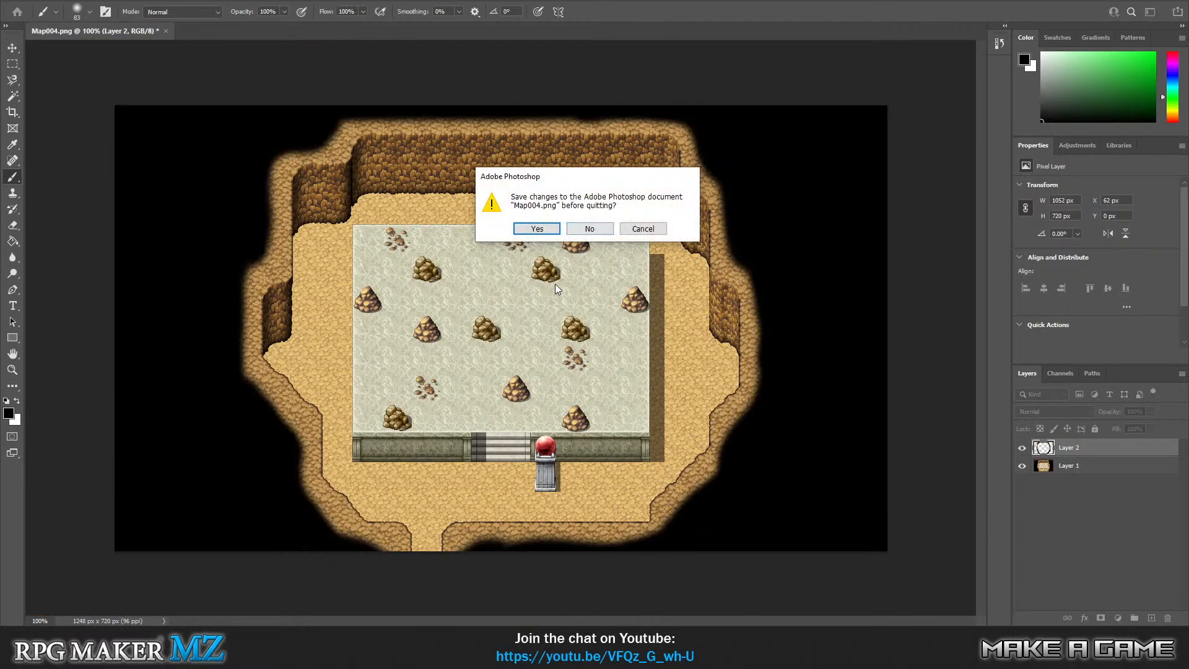
{"action": "left_click", "coordinate": [590, 228]}
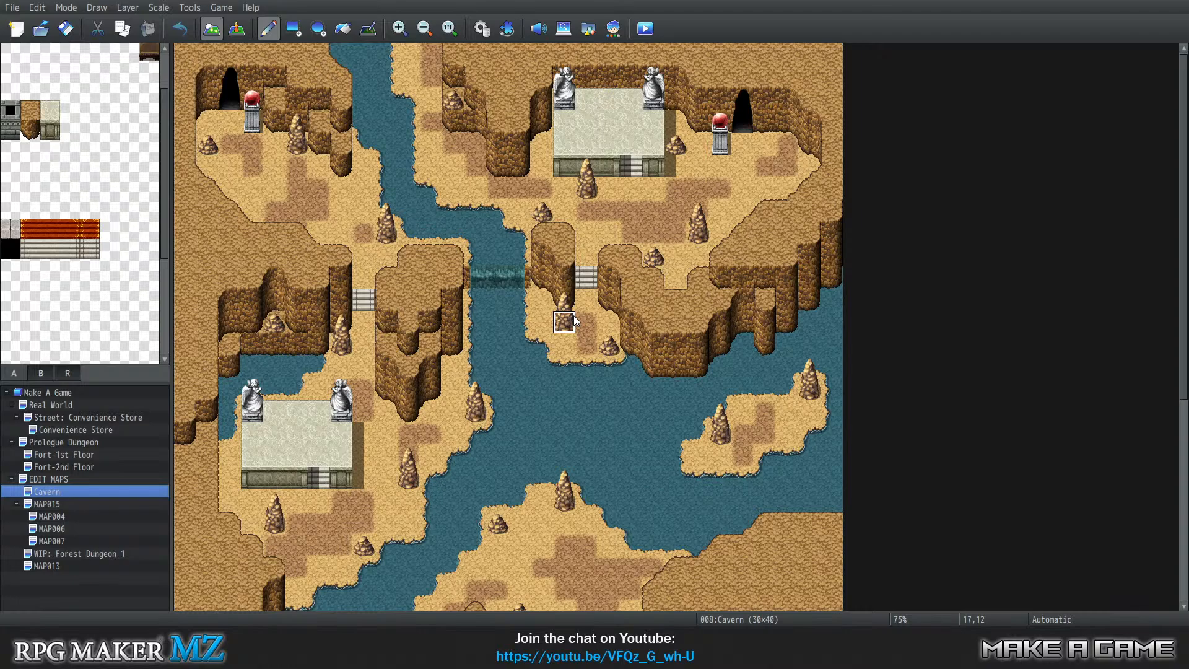
Switch to the browser and play the Cyclone Map Editor 1.09 preview video in full screen.
{"action": "scroll", "coordinate": [280, 240], "scroll_direction": "down", "scroll_amount": 4}
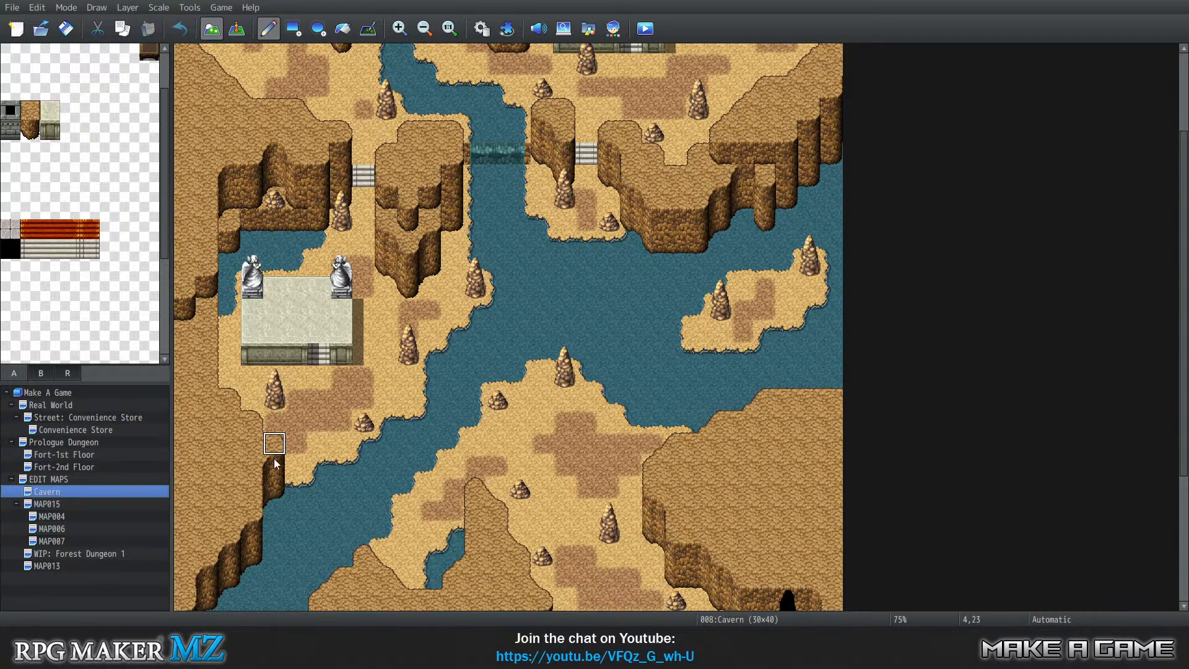
{"action": "key", "text": "alt+Tab"}
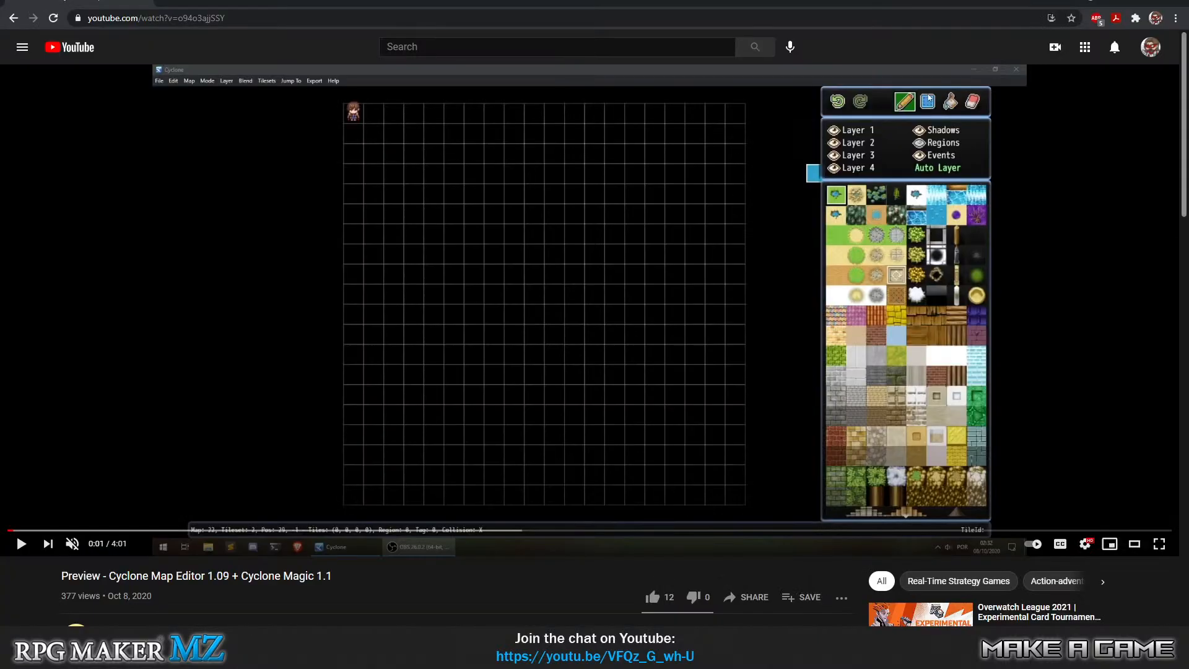
{"action": "left_click", "coordinate": [1159, 543]}
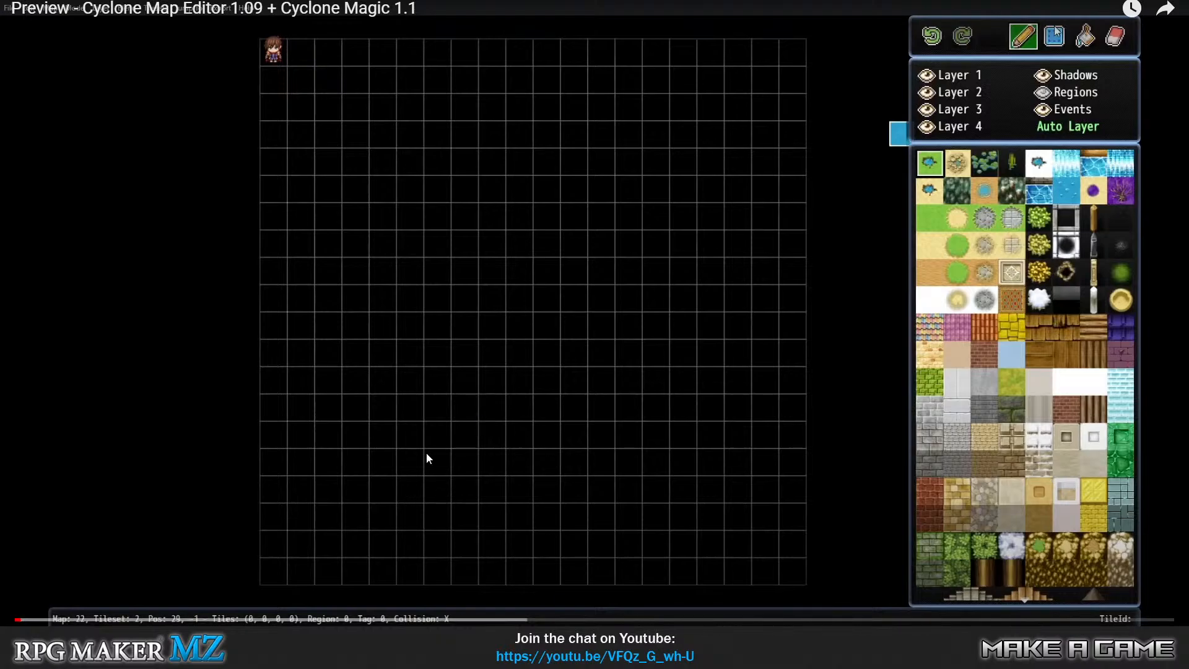
{"action": "left_click", "coordinate": [32, 647]}
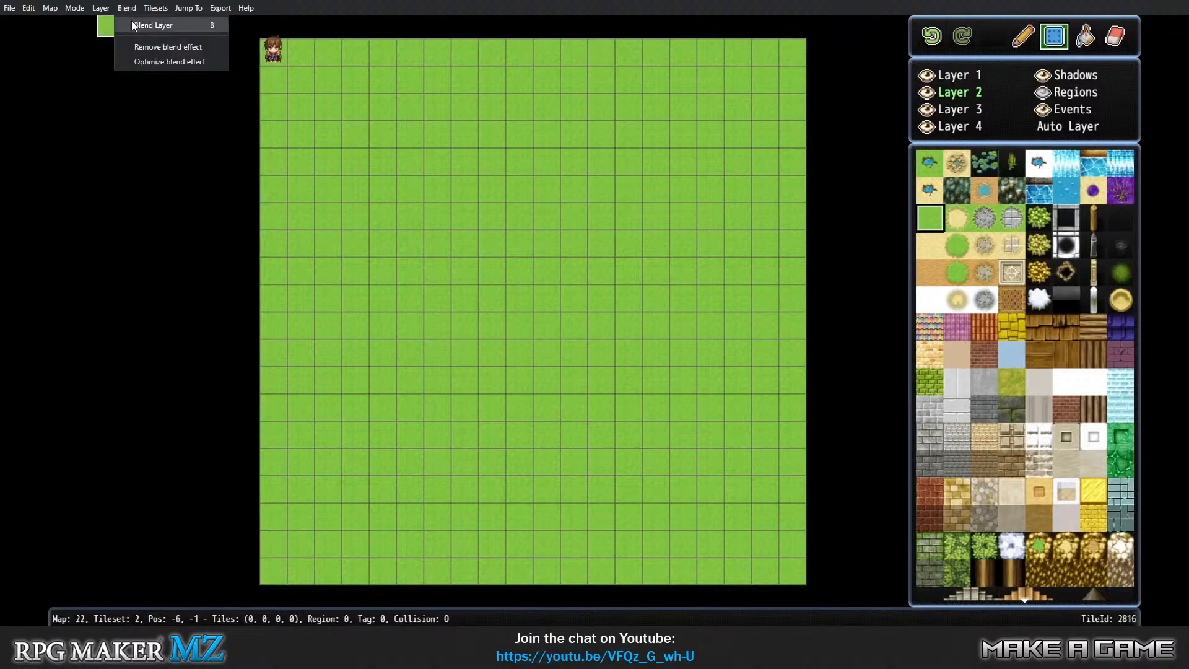
Shape an irregular sand patch in the grass using layer blending, erasing and repainting its eastern edge.
{"action": "mouse_move", "coordinate": [620, 313]}
{"action": "left_mouse_down"}
{"action": "mouse_move", "coordinate": [625, 266]}
{"action": "mouse_move", "coordinate": [638, 280]}
{"action": "mouse_move", "coordinate": [607, 343]}
{"action": "mouse_move", "coordinate": [603, 311]}
{"action": "mouse_move", "coordinate": [589, 361]}
{"action": "mouse_move", "coordinate": [675, 334]}
{"action": "mouse_move", "coordinate": [614, 337]}
{"action": "mouse_move", "coordinate": [662, 343]}
{"action": "mouse_move", "coordinate": [583, 388]}
{"action": "mouse_move", "coordinate": [630, 292]}
{"action": "mouse_move", "coordinate": [616, 280]}
{"action": "mouse_move", "coordinate": [645, 280]}
{"action": "mouse_move", "coordinate": [631, 302]}
{"action": "left_mouse_up"}
{"action": "left_click", "coordinate": [1023, 37]}
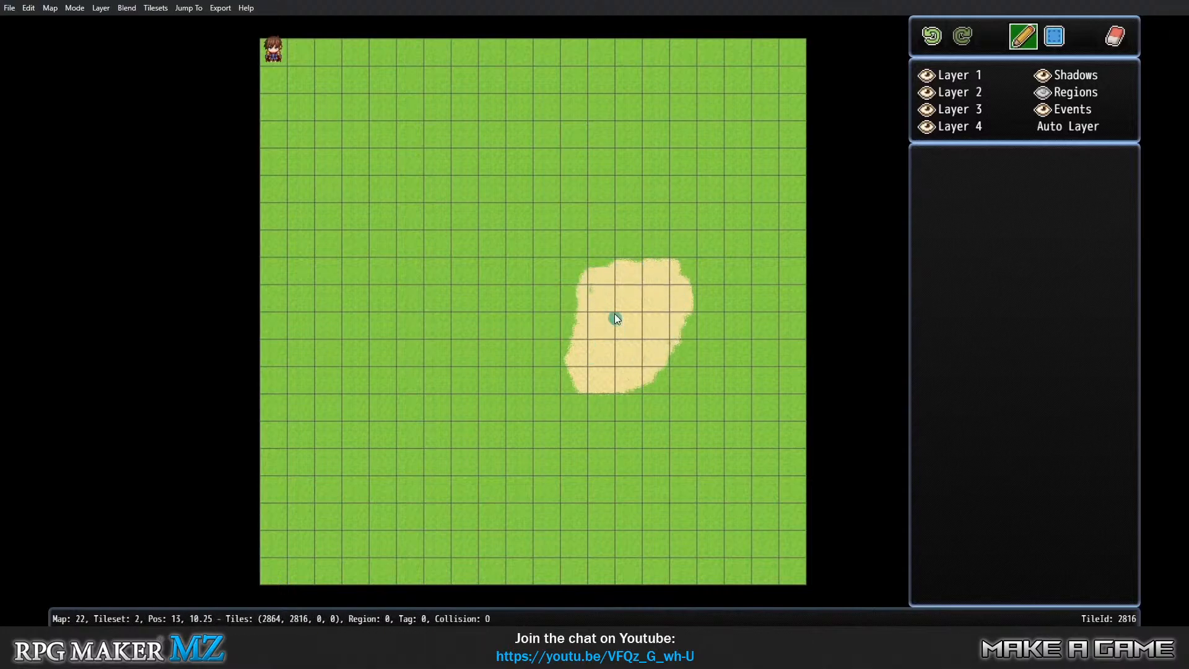
{"action": "left_click", "coordinate": [1115, 36]}
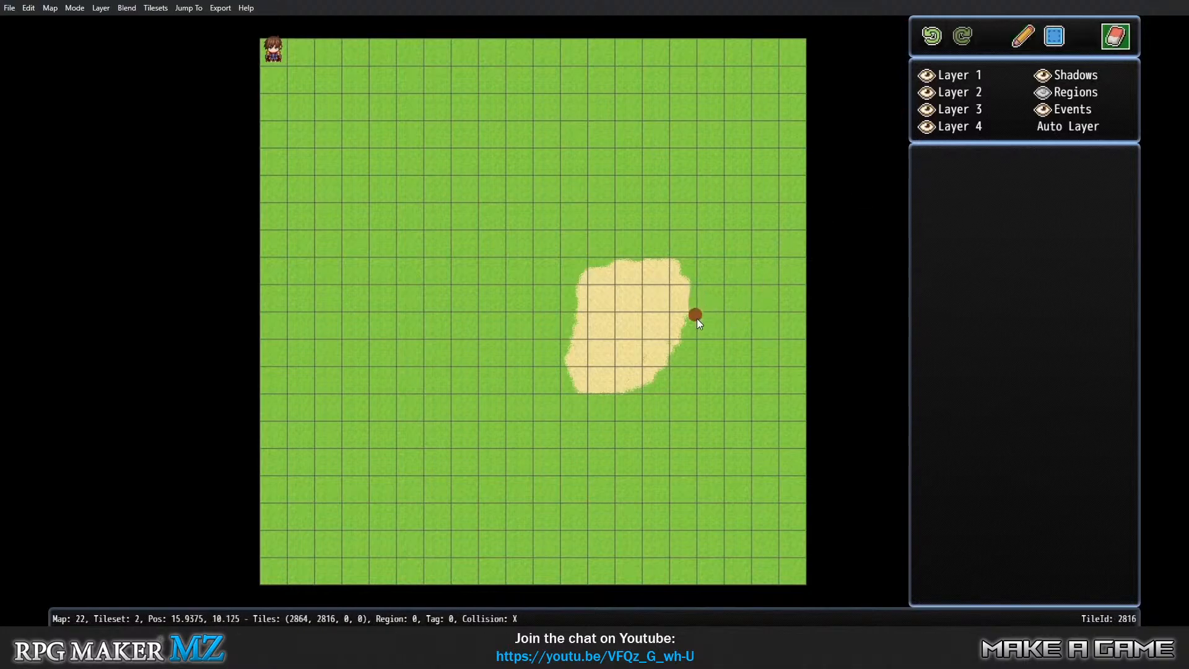
{"action": "left_click", "coordinate": [1019, 43]}
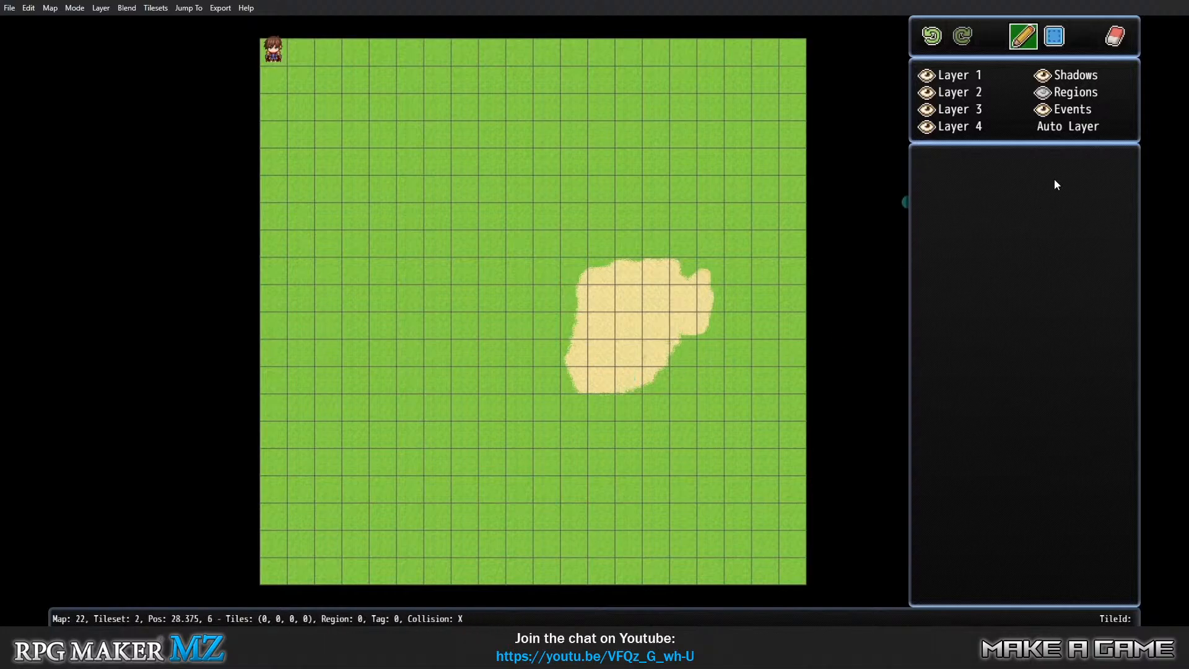
Paint a small pond with the water tile on Layer 2 in the northwestern part of the grass.
{"action": "left_click", "coordinate": [953, 93]}
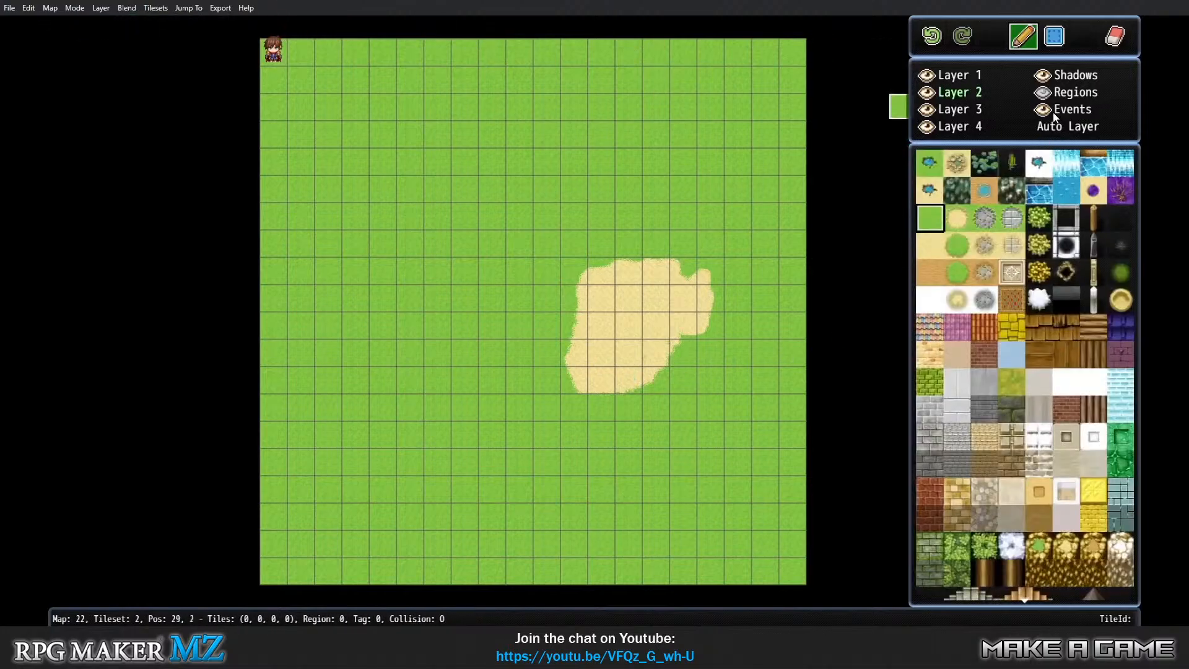
{"action": "left_click", "coordinate": [936, 168]}
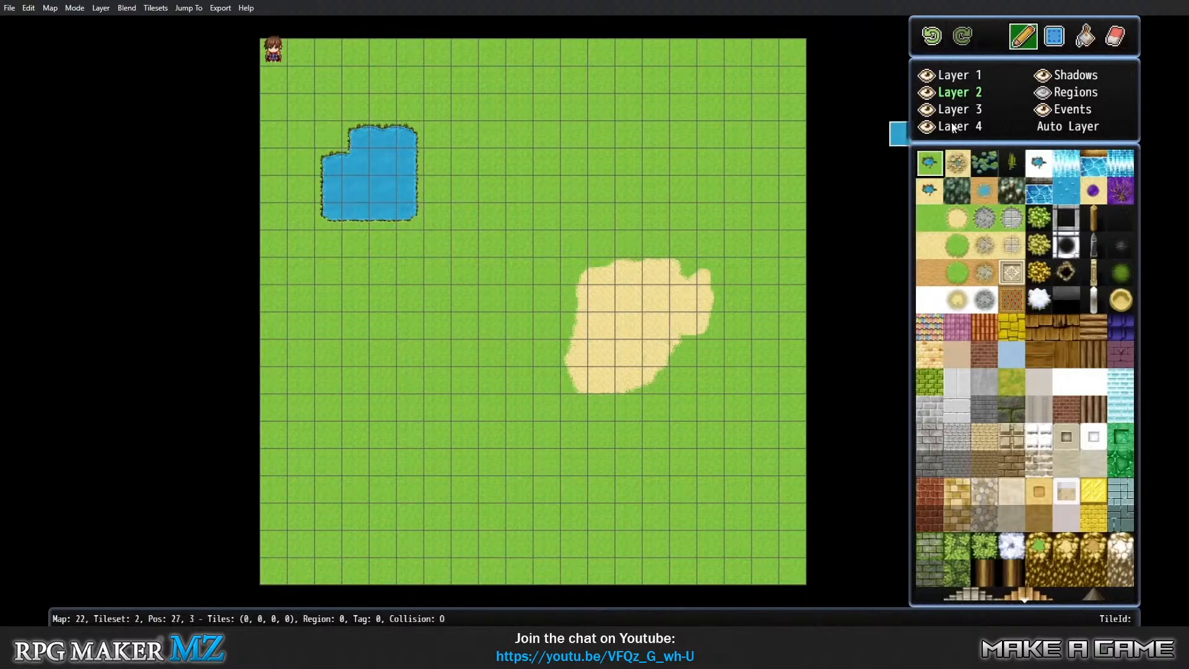
Turn on Magic Mode and place the first two water-edge quarter tiles side by side just south of the pond.
{"action": "left_click", "coordinate": [84, 9]}
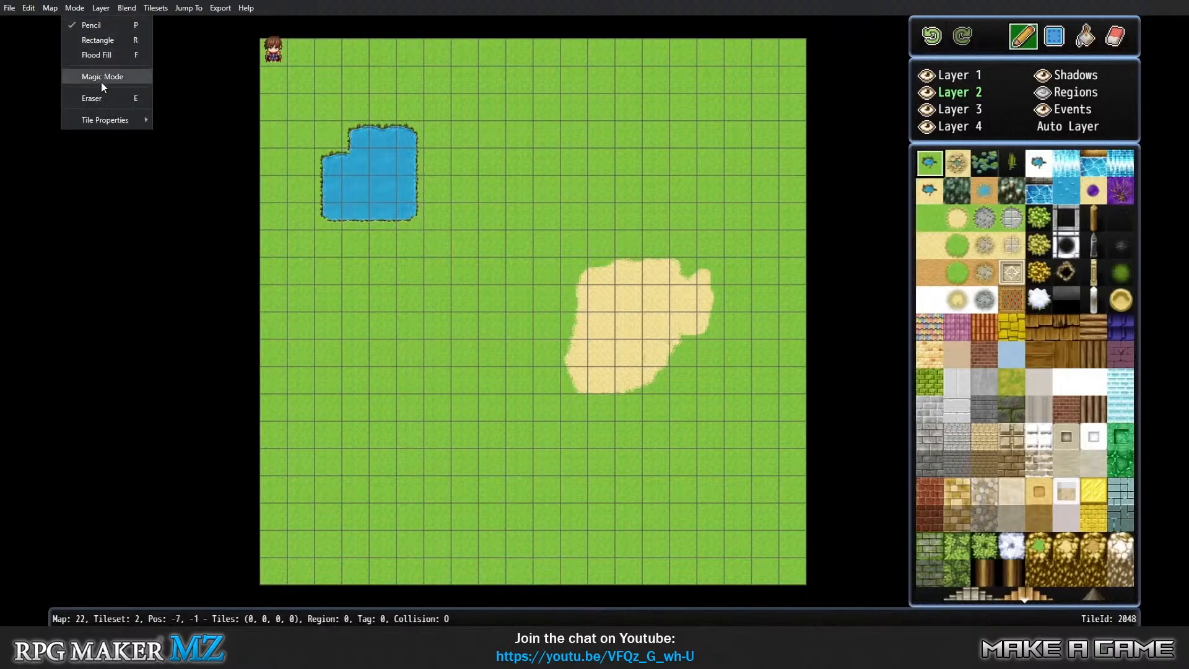
{"action": "left_click", "coordinate": [102, 79]}
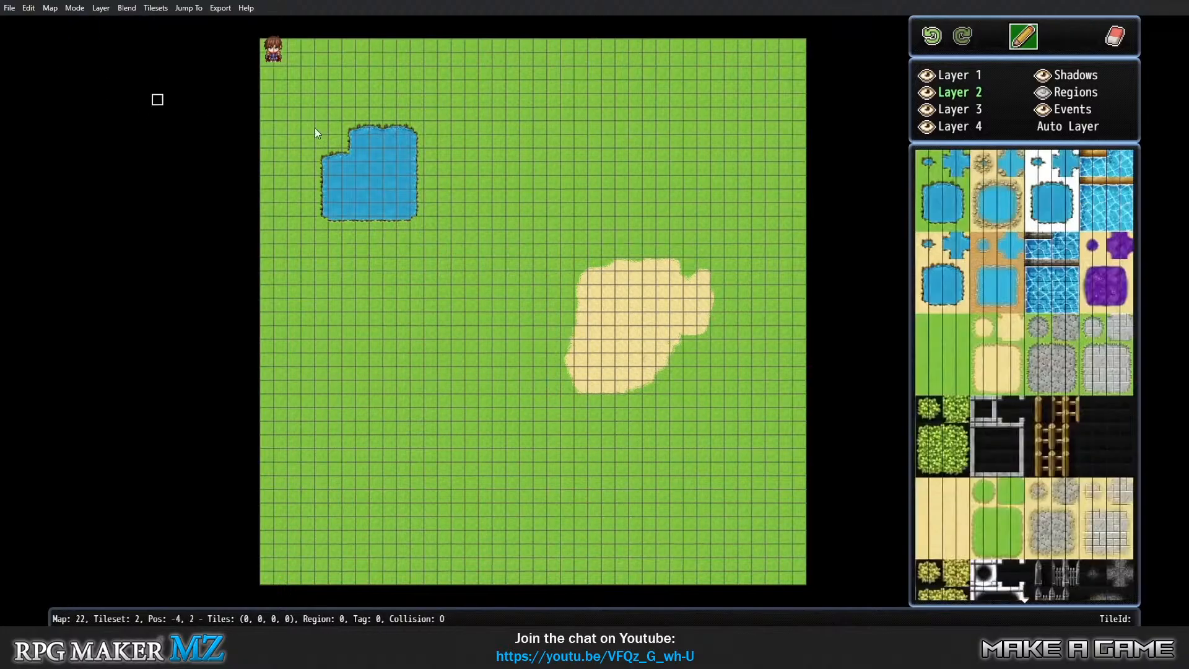
{"action": "left_click", "coordinate": [963, 156]}
{"action": "left_click", "coordinate": [321, 263]}
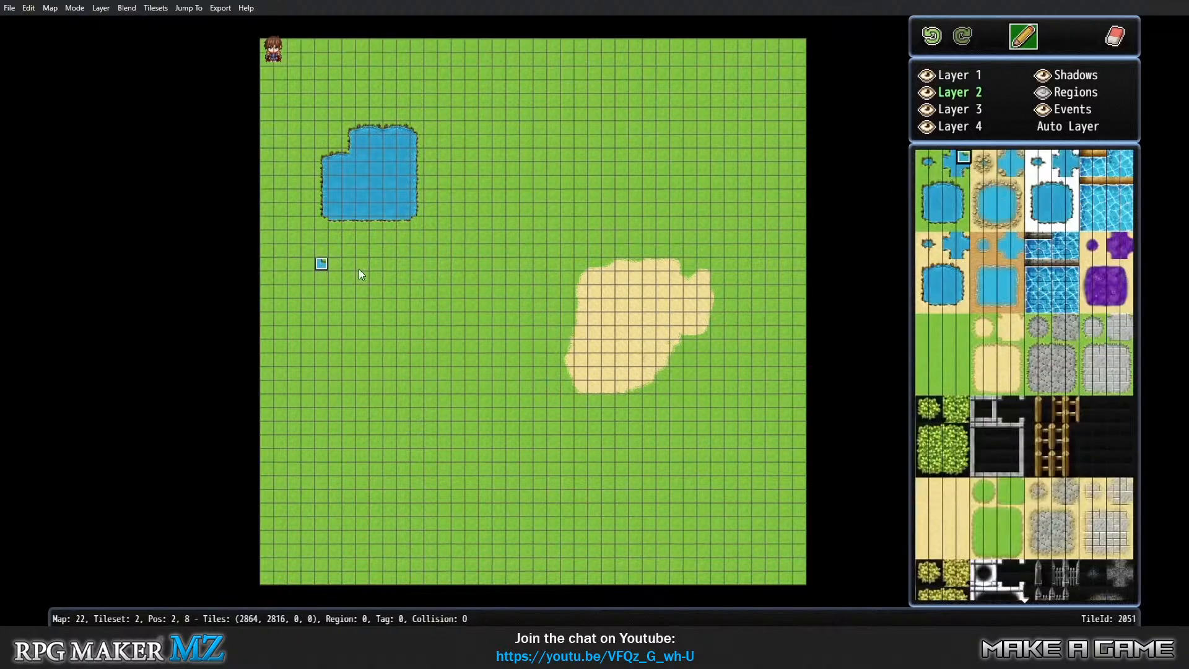
{"action": "left_click", "coordinate": [936, 184]}
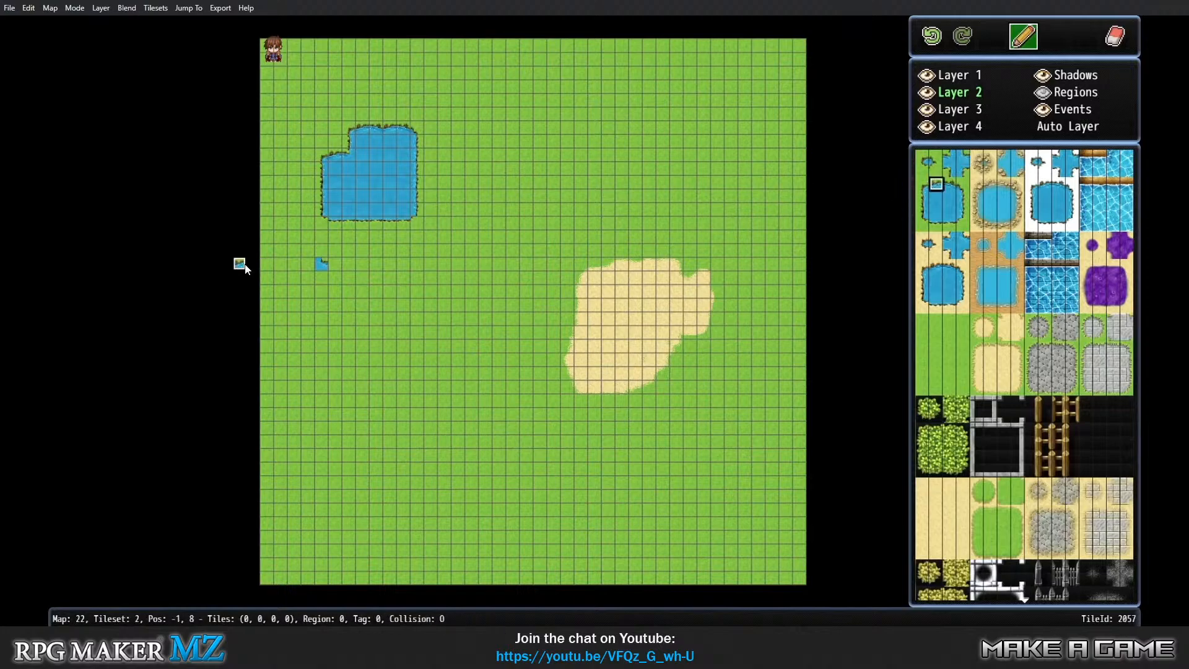
{"action": "left_click", "coordinate": [321, 264]}
{"action": "left_click", "coordinate": [335, 269]}
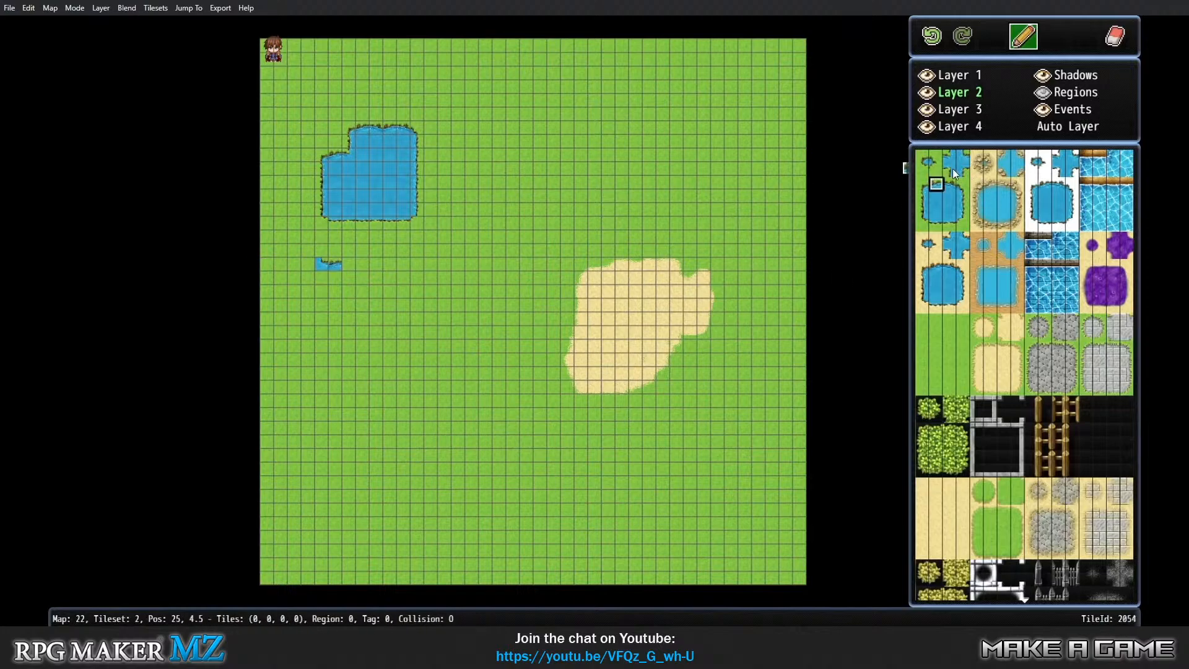
Extend the quarter-tile shoreline in steps northeast toward the pond, and undo the last piece placed.
{"action": "left_click", "coordinate": [949, 156]}
{"action": "left_click", "coordinate": [349, 265]}
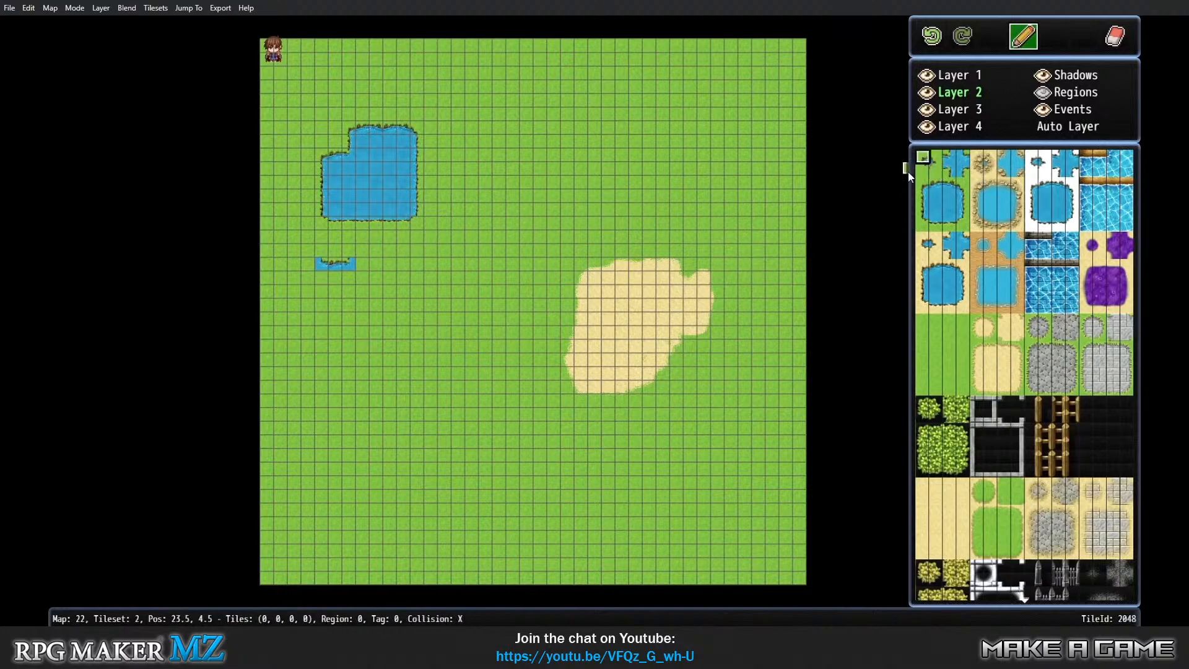
{"action": "left_click", "coordinate": [350, 250]}
{"action": "left_click", "coordinate": [950, 156]}
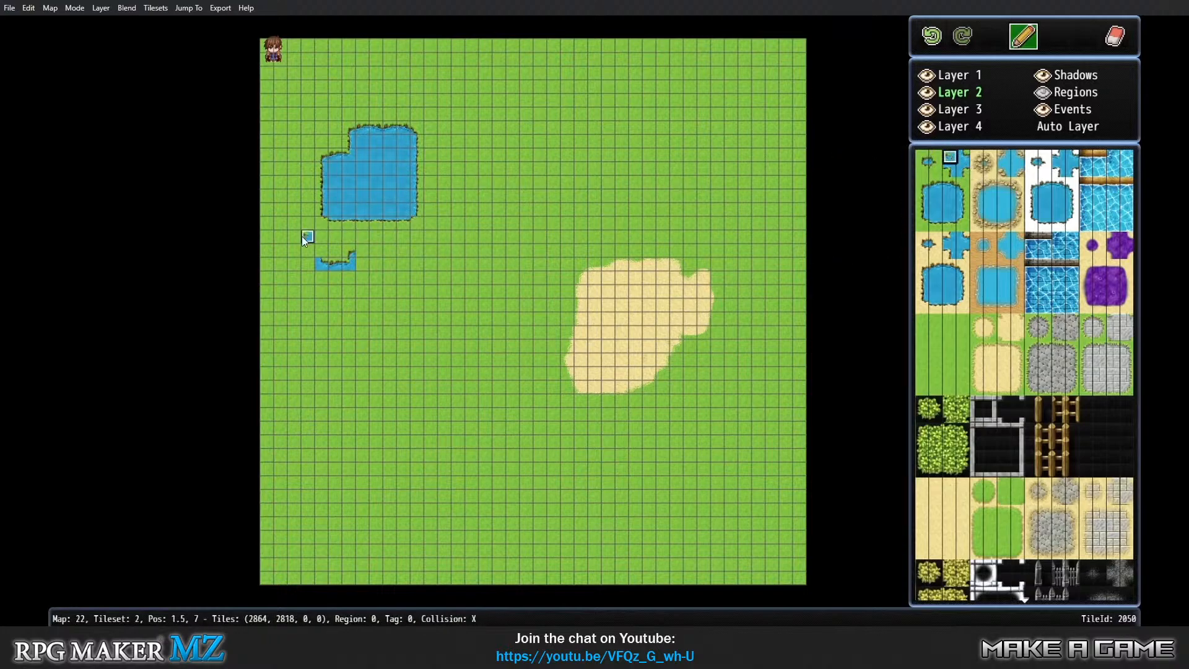
{"action": "left_click", "coordinate": [363, 250]}
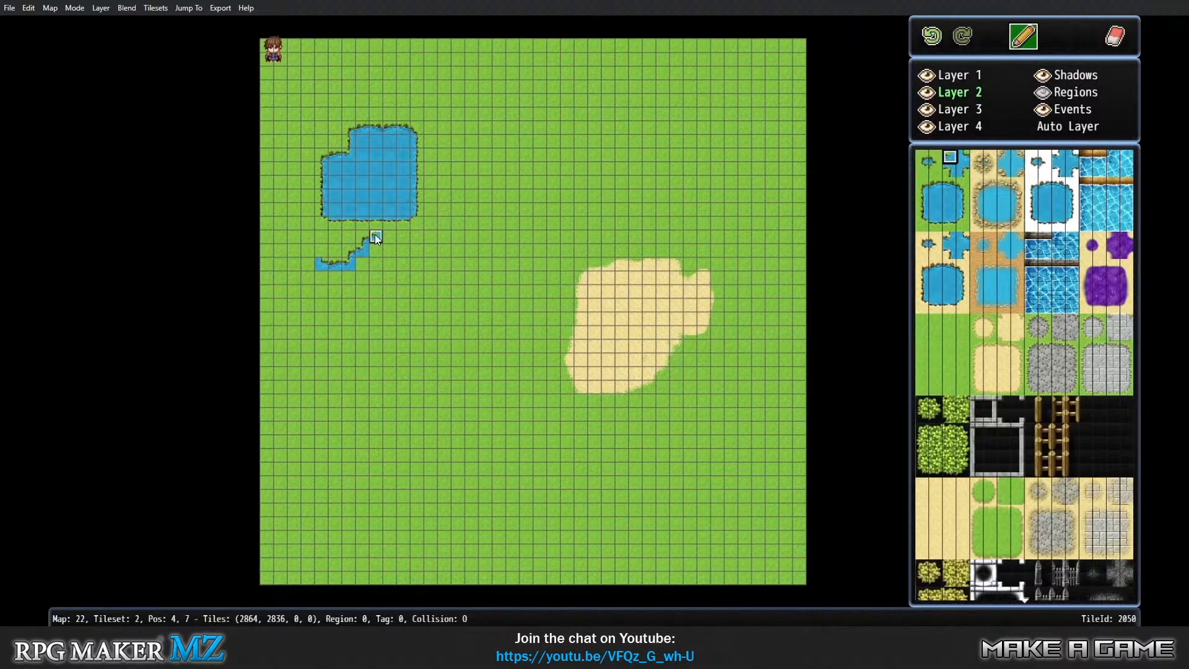
{"action": "left_click", "coordinate": [925, 158]}
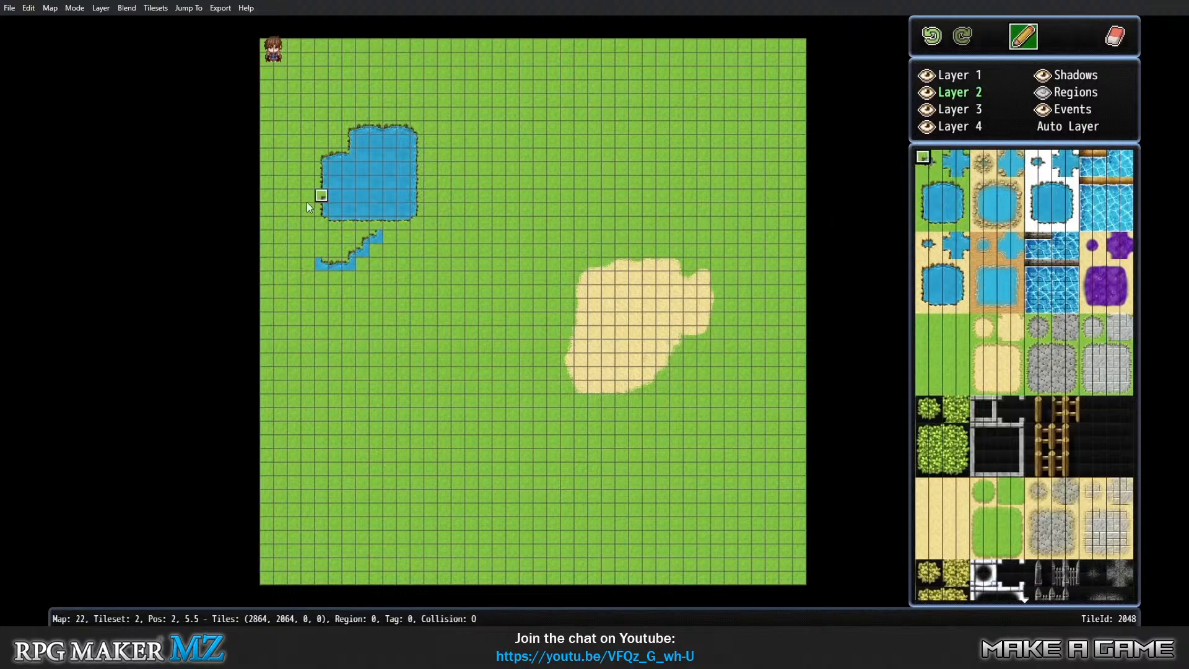
{"action": "left_click", "coordinate": [377, 226]}
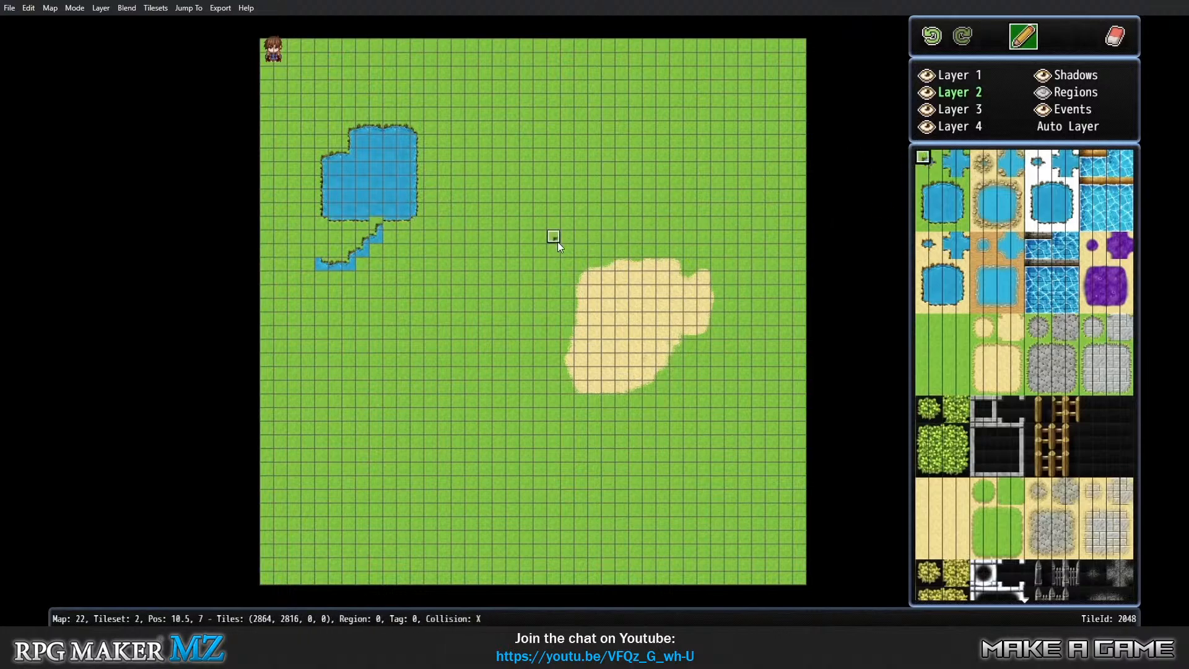
{"action": "left_click", "coordinate": [930, 36]}
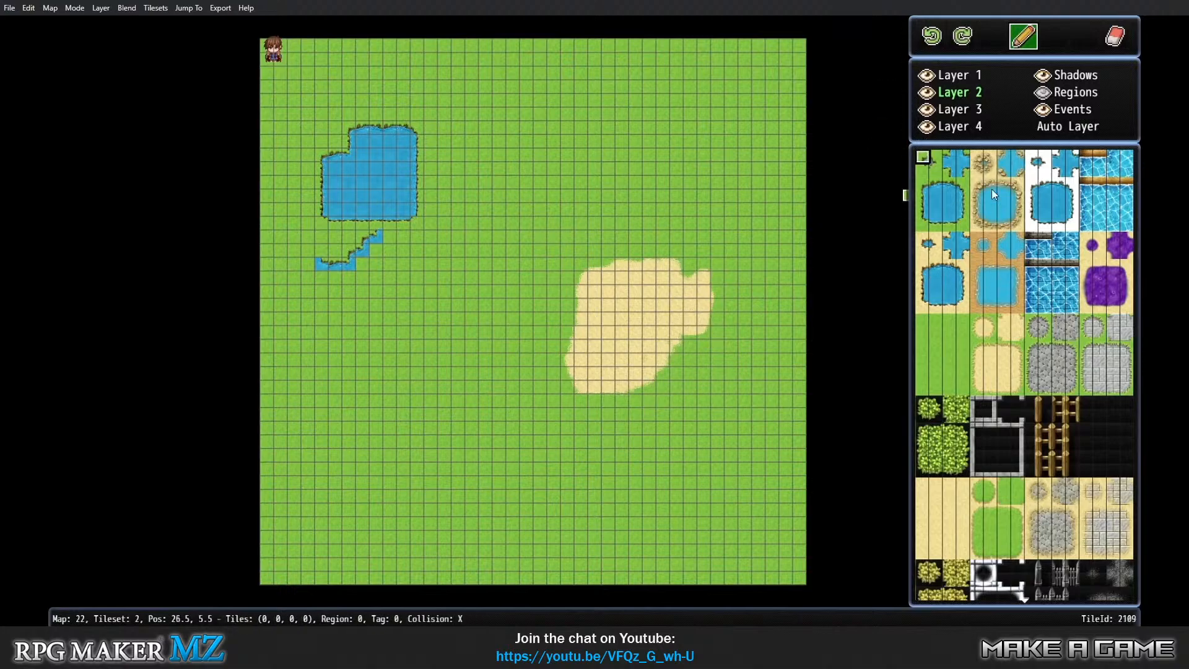
Finish the irregular grass islet inside the enlarged pond with quarter-tile edge pieces, and turn off Magic Mode.
{"action": "left_click", "coordinate": [964, 170]}
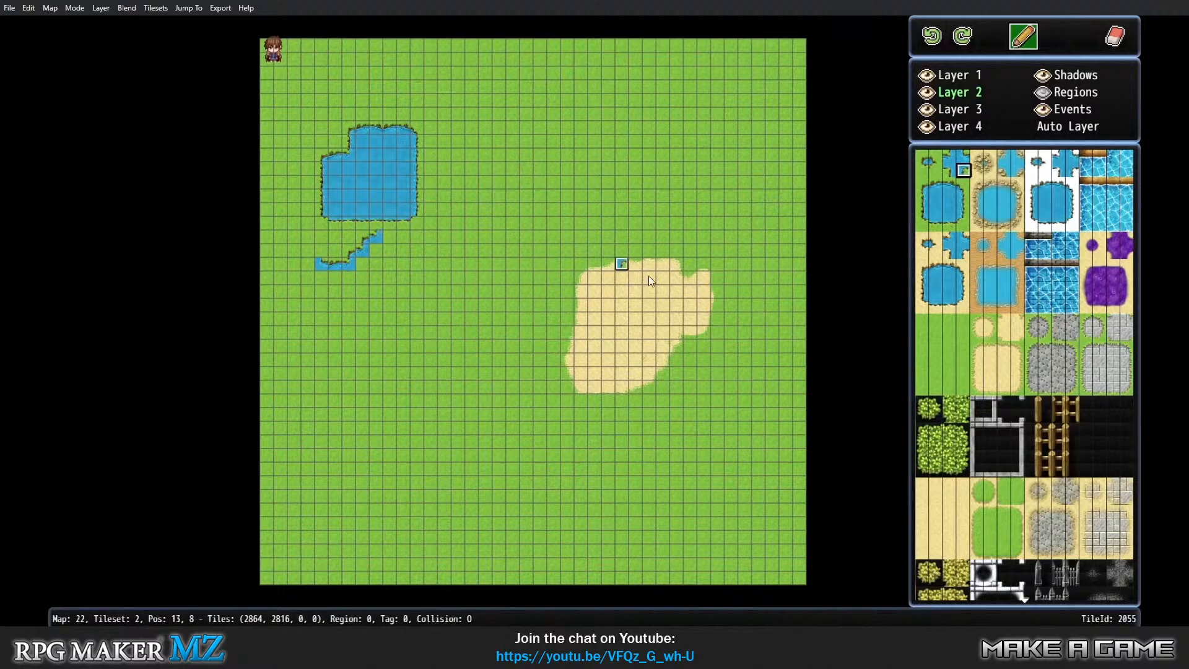
{"action": "mouse_move", "coordinate": [651, 411]}
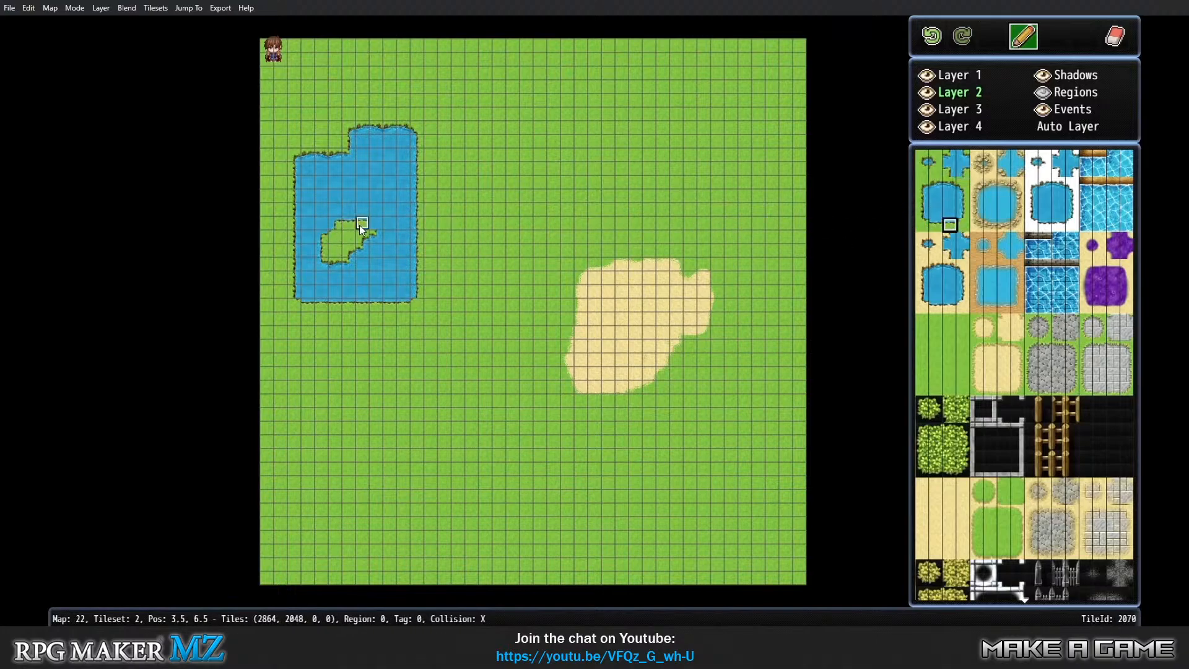
{"action": "left_click", "coordinate": [949, 169]}
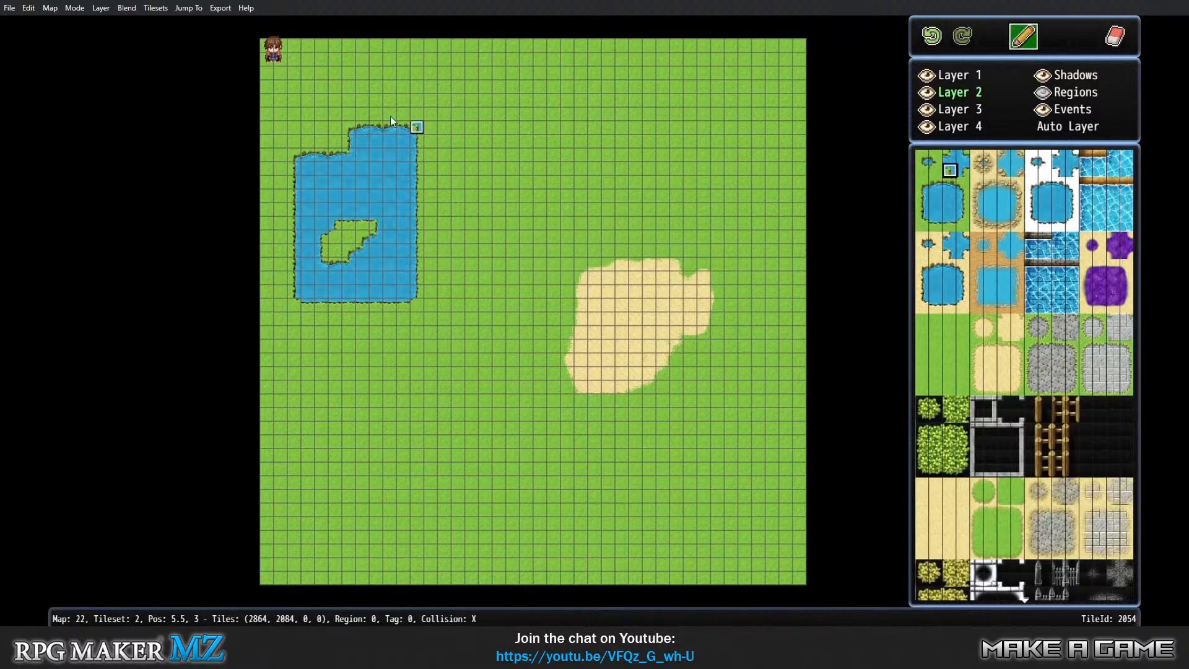
{"action": "left_click", "coordinate": [75, 8]}
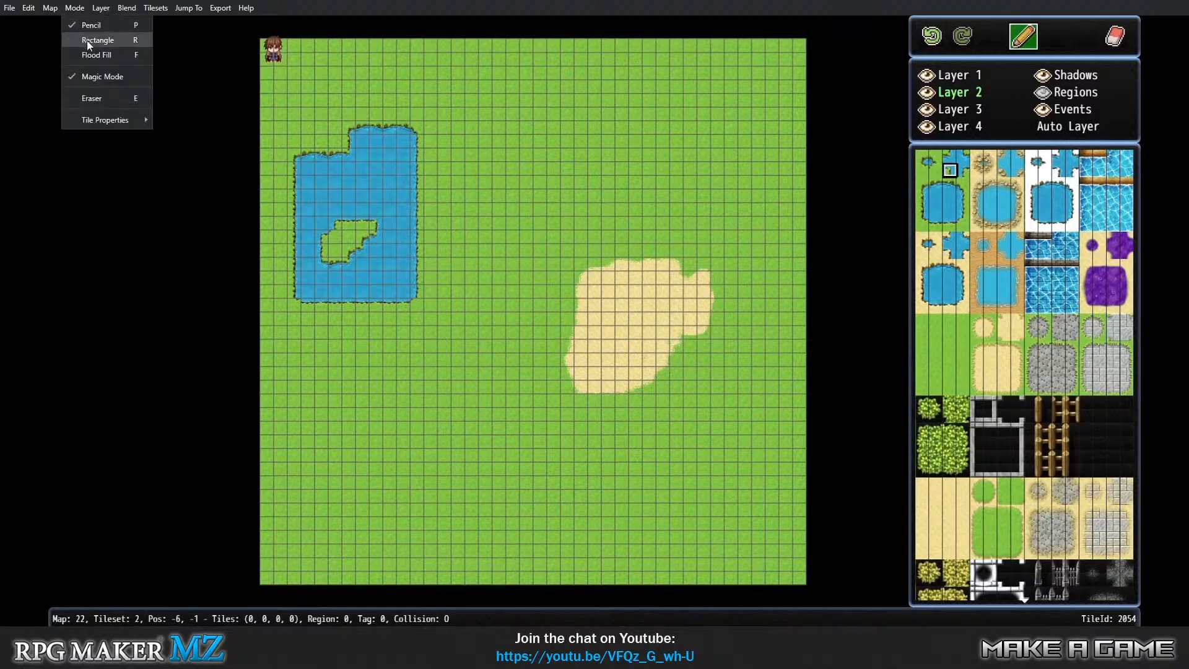
{"action": "left_click", "coordinate": [97, 76]}
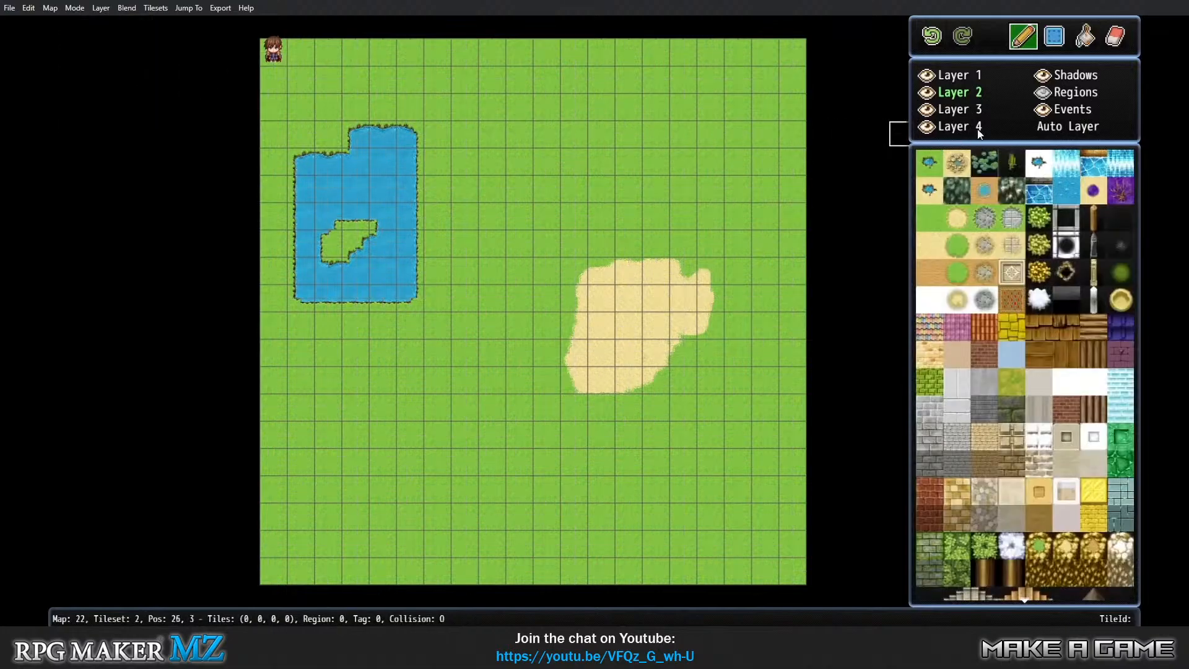
Place two overlapping tall green trees from the B tiles near the map's northeast corner, using Auto Layer.
{"action": "left_click", "coordinate": [960, 112]}
{"action": "left_click", "coordinate": [183, 9]}
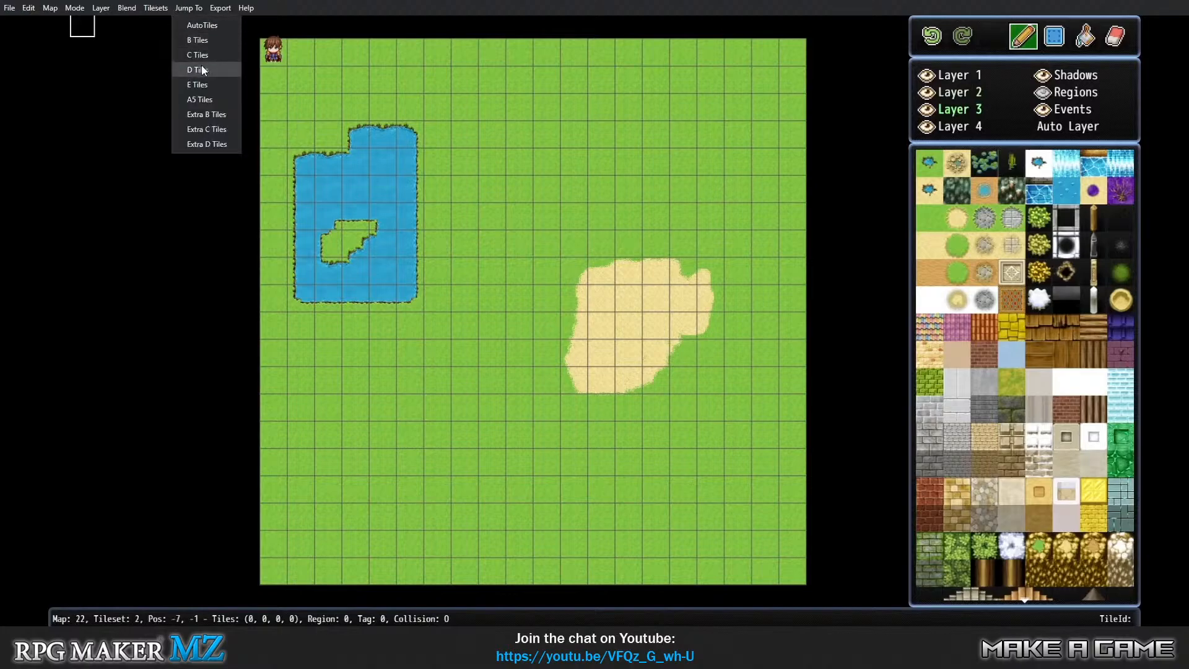
{"action": "left_click", "coordinate": [199, 40]}
{"action": "scroll", "coordinate": [1092, 328], "scroll_direction": "down", "scroll_amount": 5}
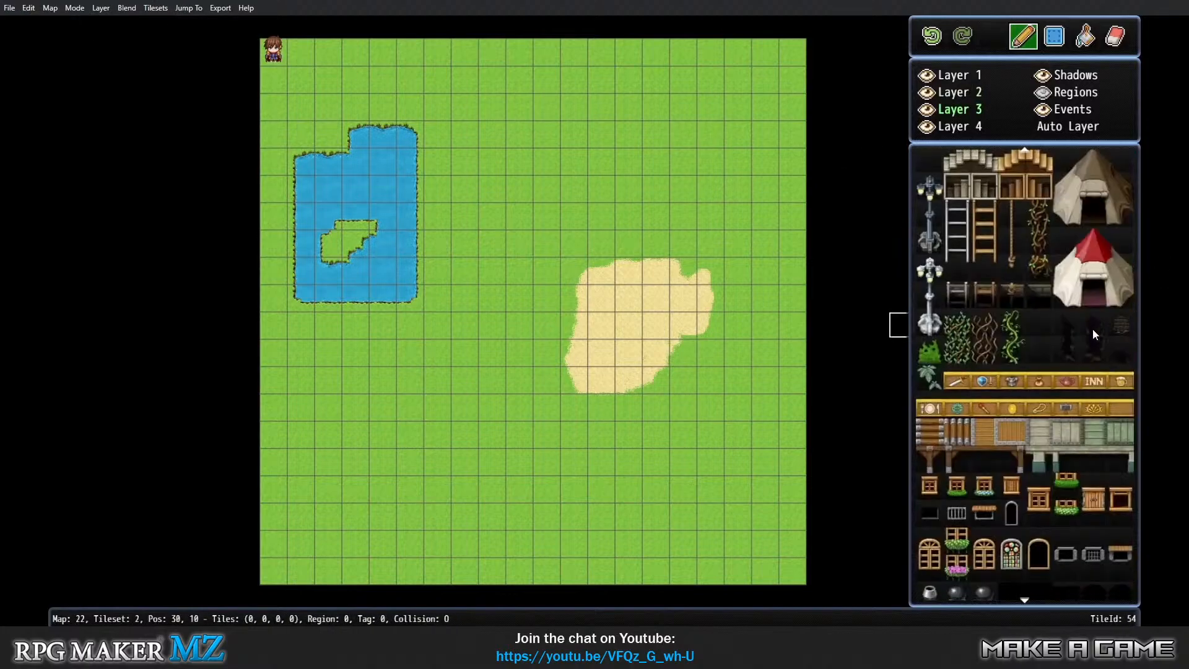
{"action": "scroll", "coordinate": [1087, 325], "scroll_direction": "down", "scroll_amount": 5}
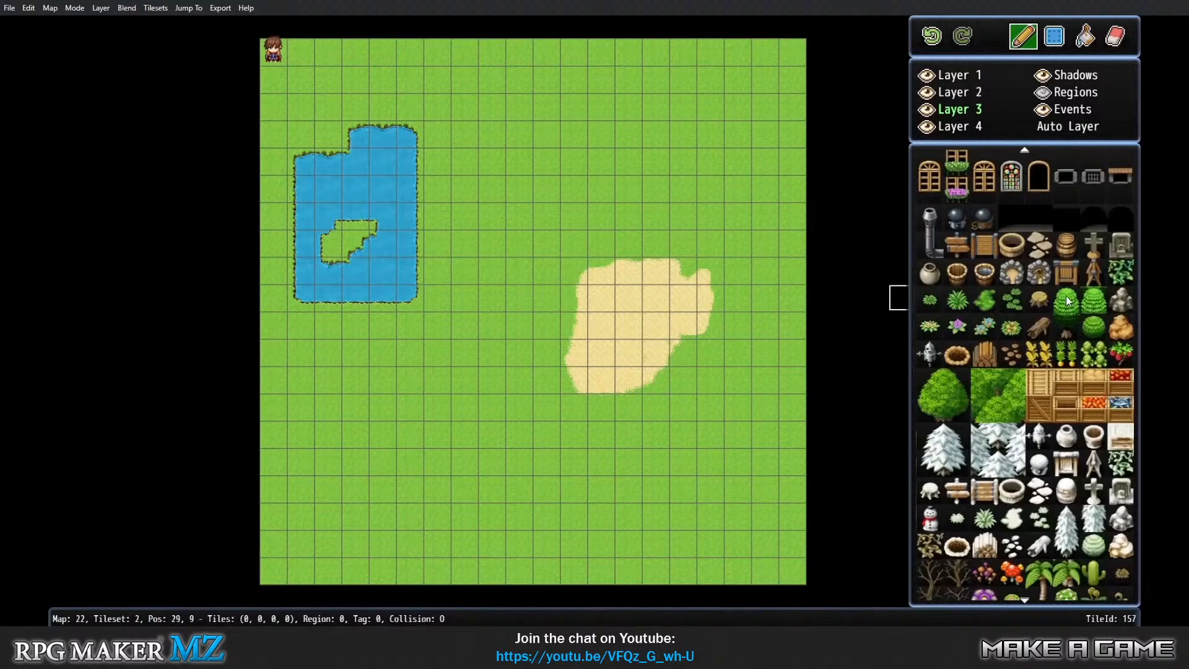
{"action": "left_click_drag", "start_coordinate": [1065, 296], "coordinate": [1066, 321]}
{"action": "left_click", "coordinate": [740, 83]}
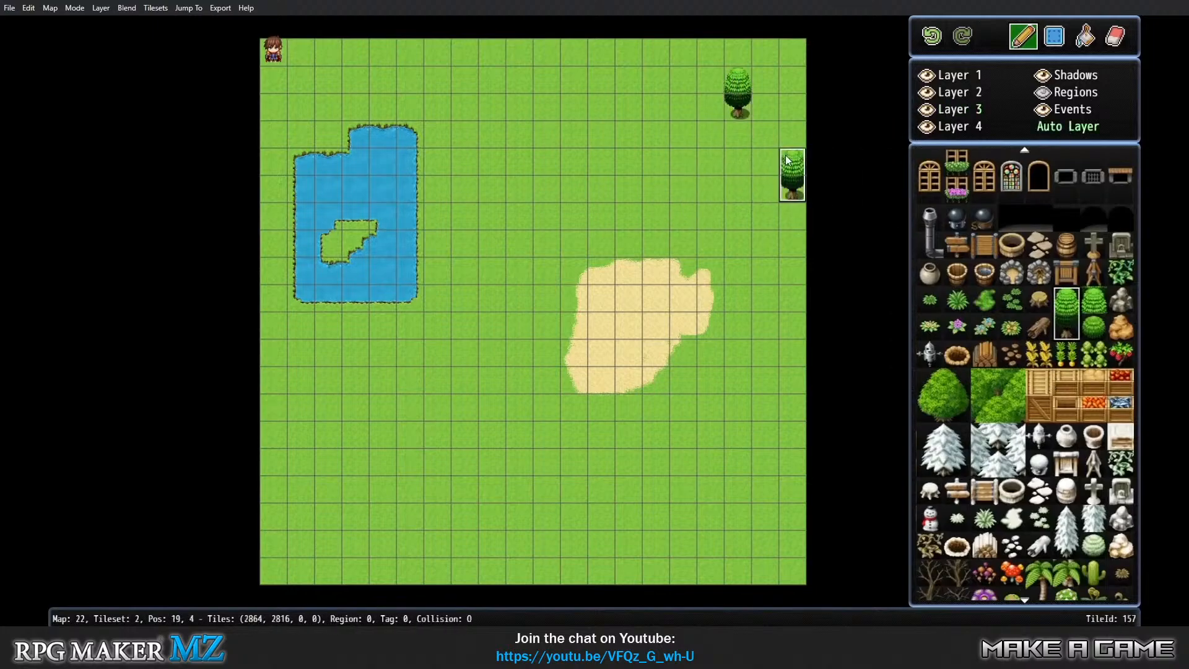
{"action": "left_click", "coordinate": [738, 52]}
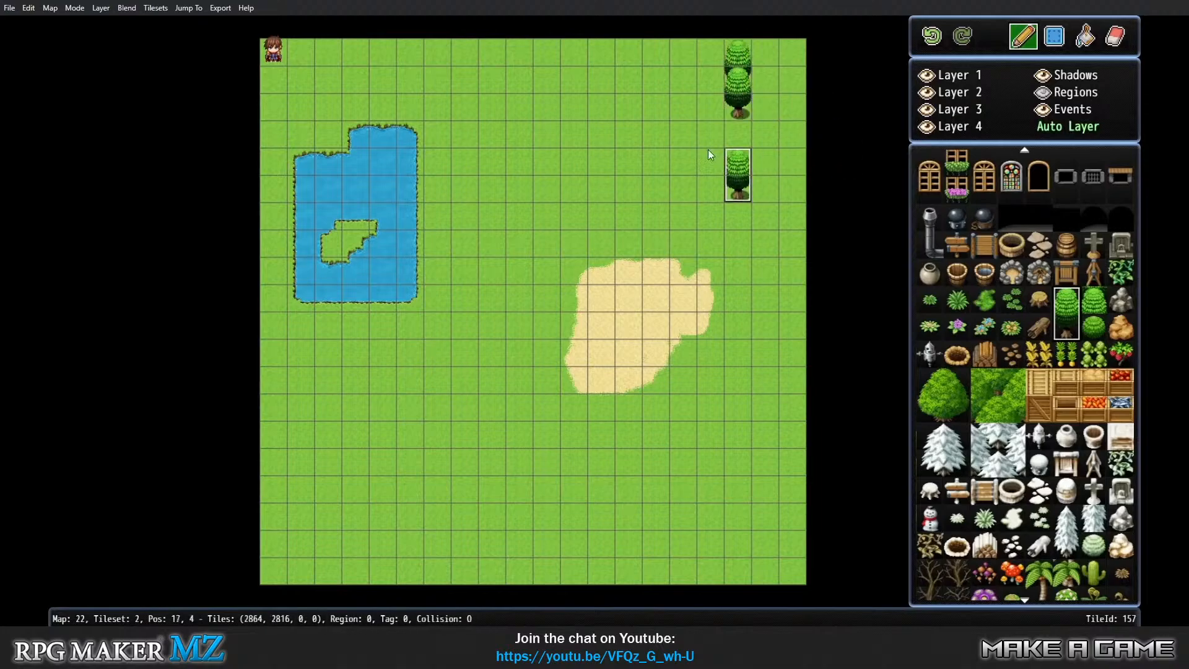
Scatter four more tall trees across the northern grass, one at the pond's northwestern edge, and undo the tree on the islet.
{"action": "left_click", "coordinate": [683, 137]}
{"action": "left_click", "coordinate": [629, 109]}
{"action": "left_click", "coordinate": [520, 109]}
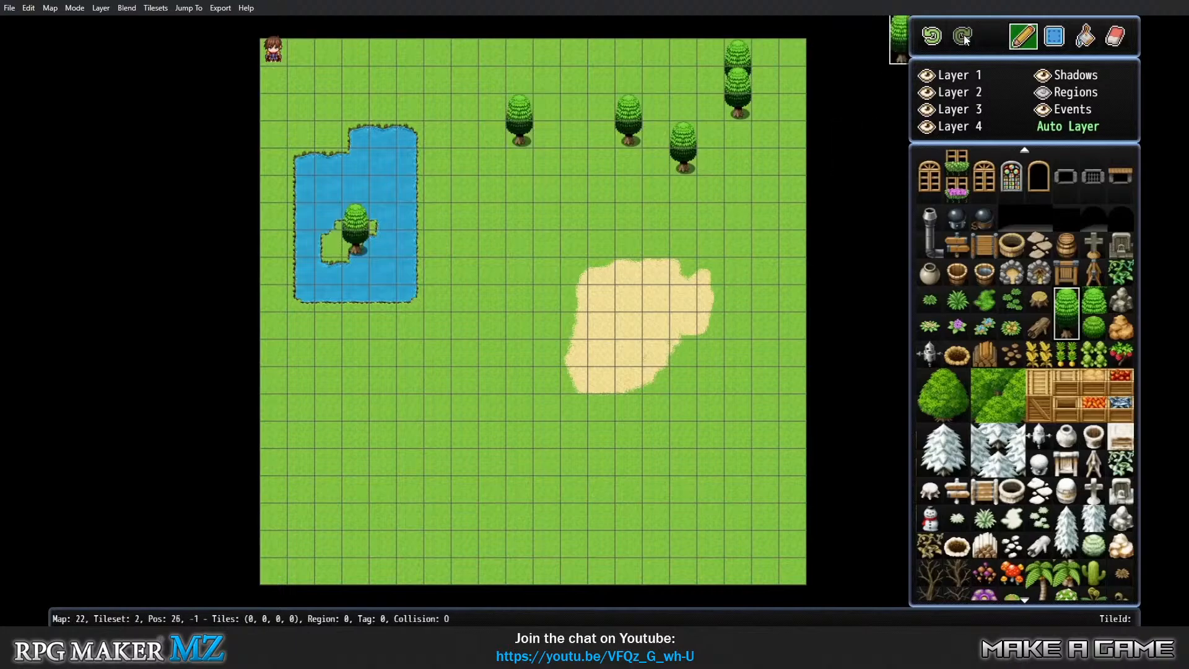
{"action": "left_click", "coordinate": [928, 36]}
{"action": "left_click", "coordinate": [329, 109]}
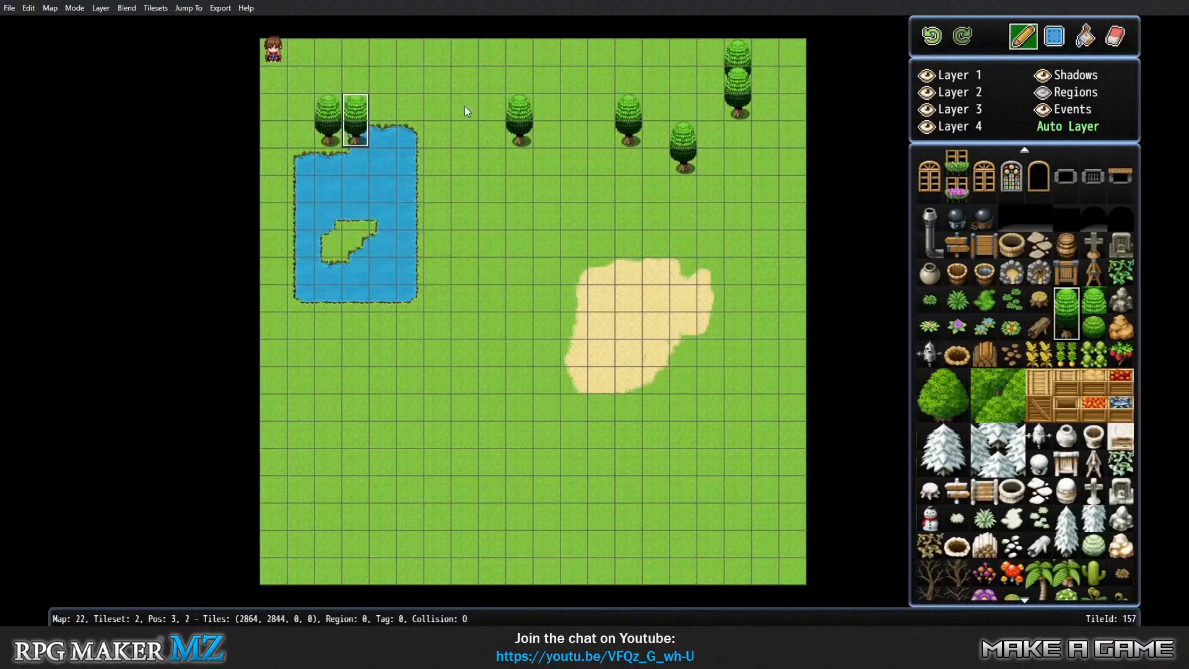
Place three palm trees on the sand patch, two at its northern edge and one at its southern edge.
{"action": "scroll", "coordinate": [1046, 386], "scroll_direction": "down", "scroll_amount": 5}
{"action": "left_click", "coordinate": [1039, 422]}
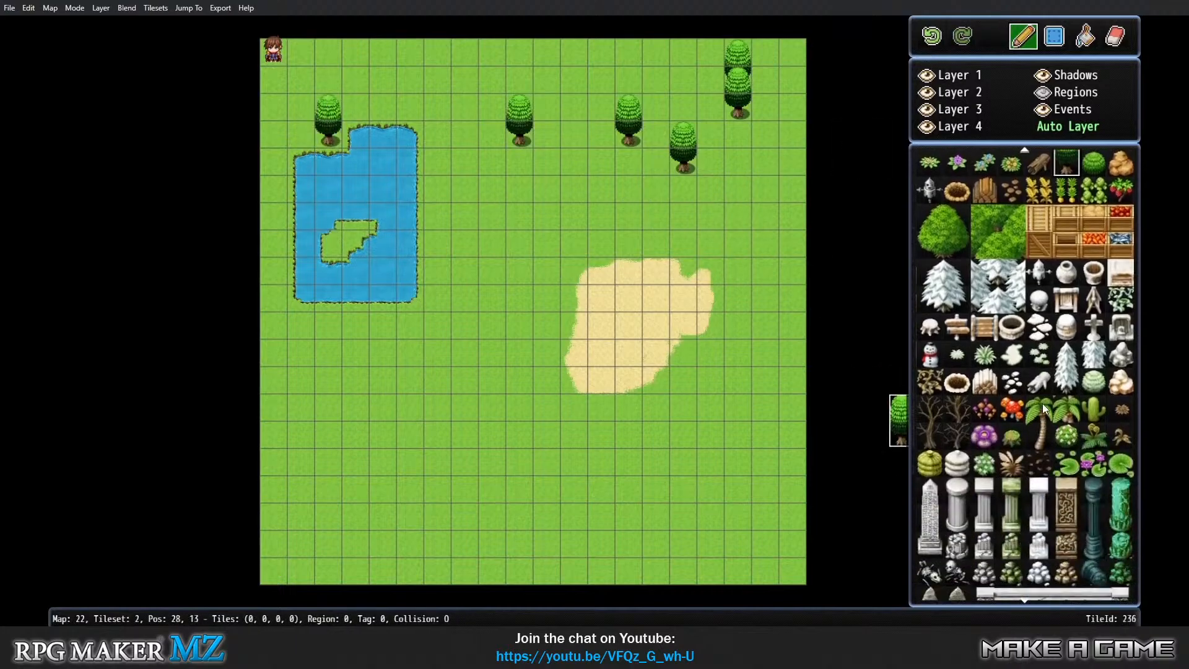
{"action": "left_click", "coordinate": [630, 272]}
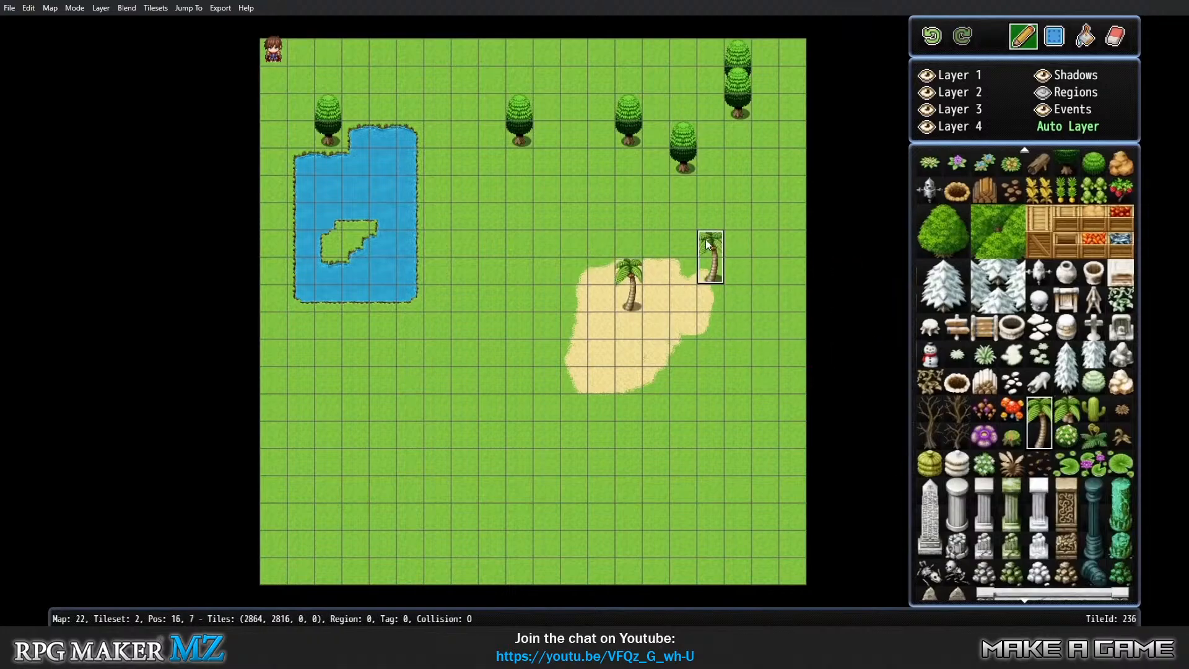
{"action": "left_click", "coordinate": [659, 258]}
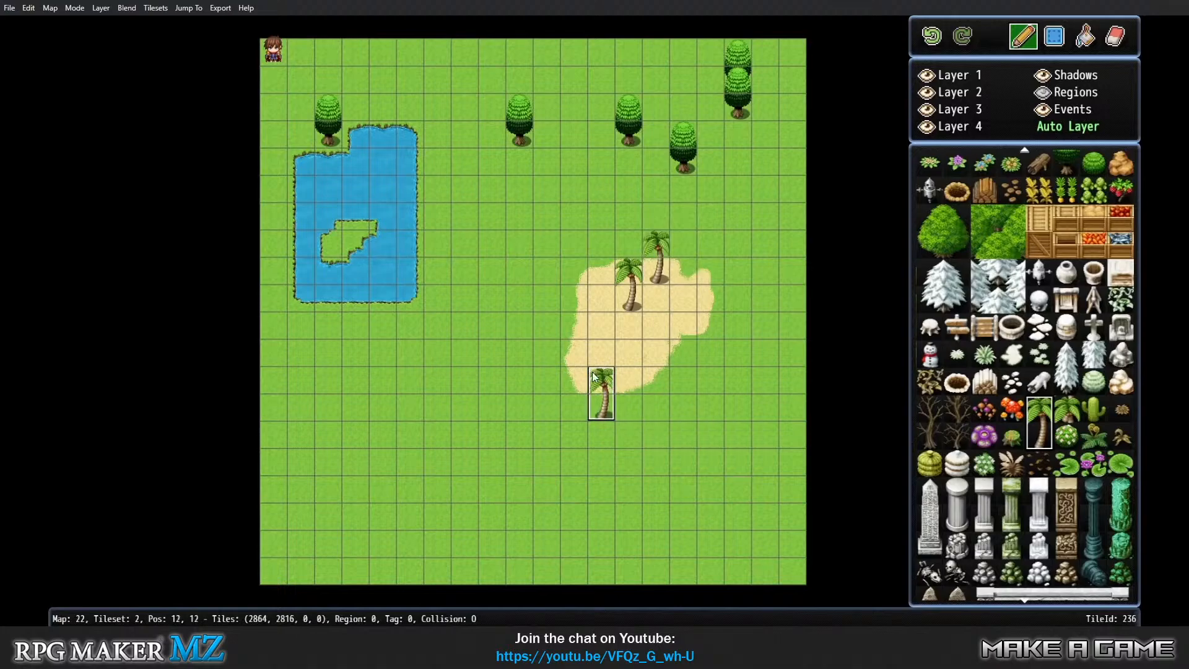
{"action": "left_click", "coordinate": [601, 389]}
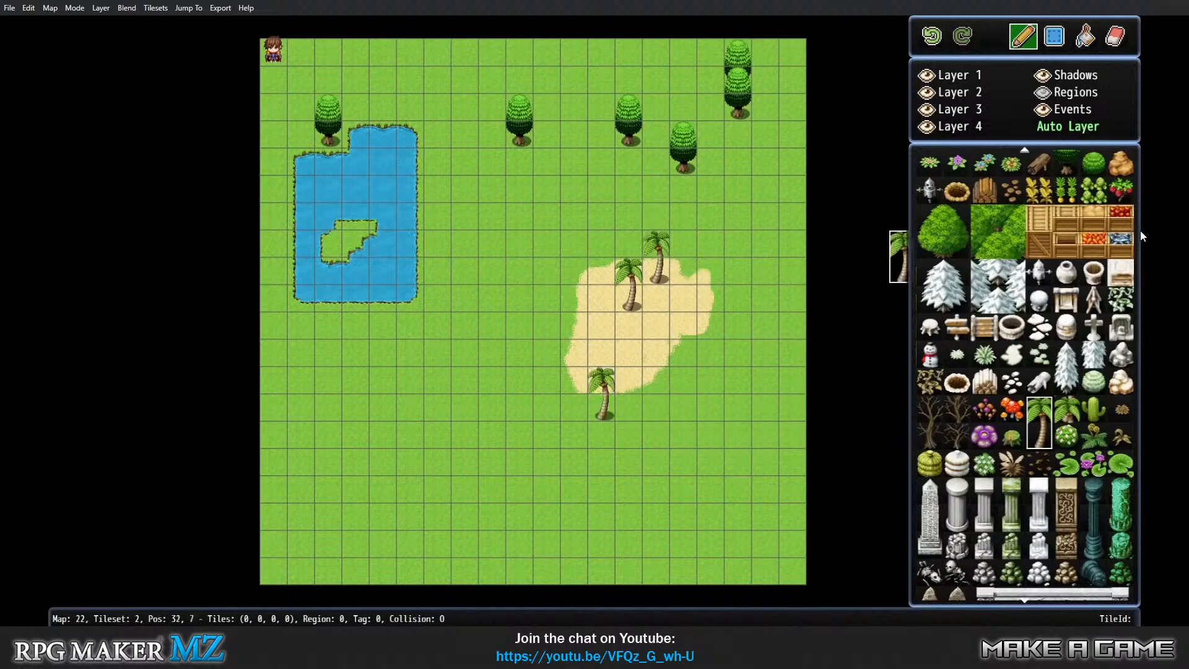
Scatter six large round leafy trees over the southwestern grass, including one at the pond's southern shore.
{"action": "scroll", "coordinate": [1044, 351], "scroll_direction": "up", "scroll_amount": 5}
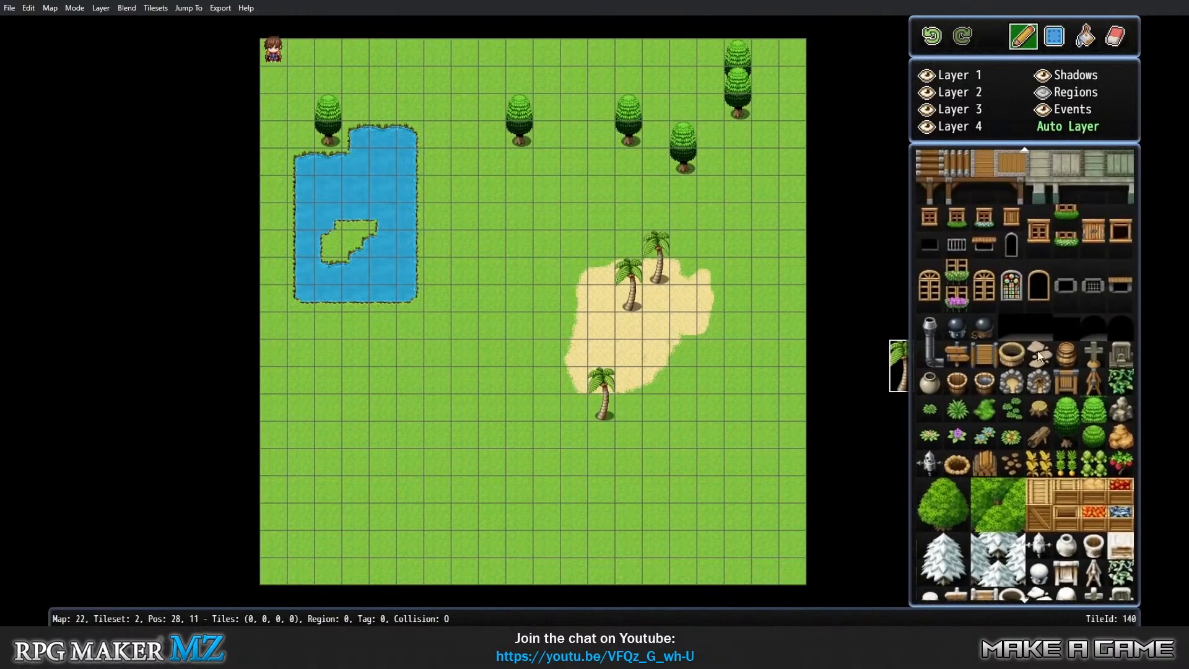
{"action": "left_click_drag", "start_coordinate": [920, 488], "coordinate": [952, 511]}
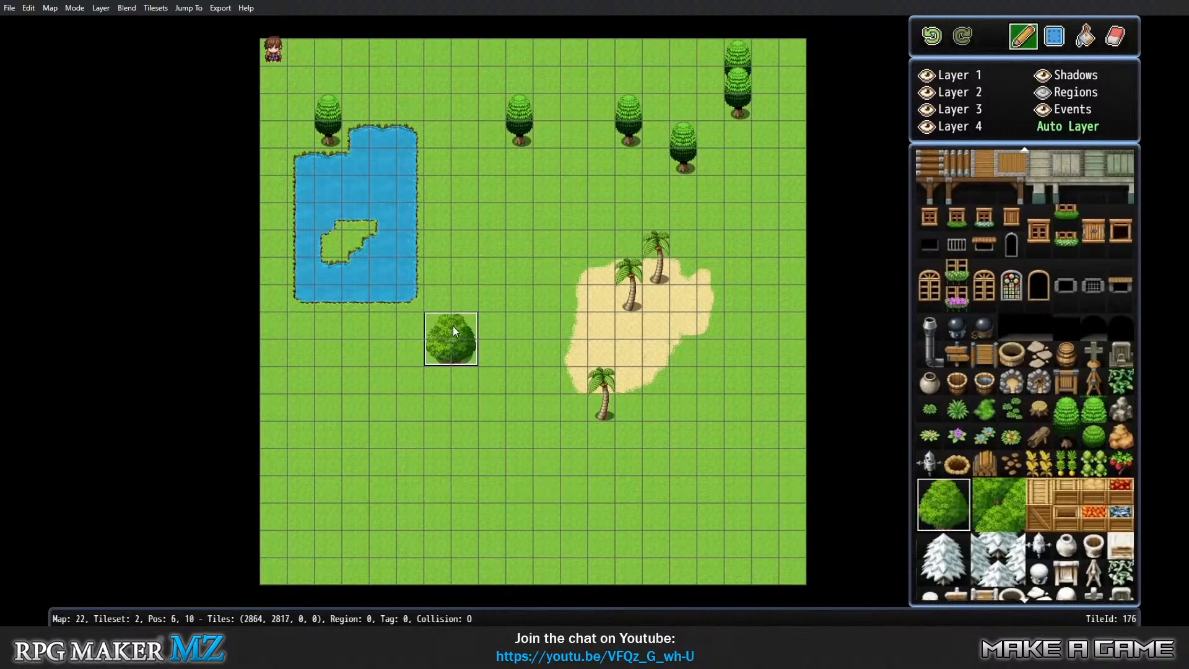
{"action": "left_click", "coordinate": [466, 310]}
{"action": "left_click", "coordinate": [379, 381]}
{"action": "left_click", "coordinate": [309, 450]}
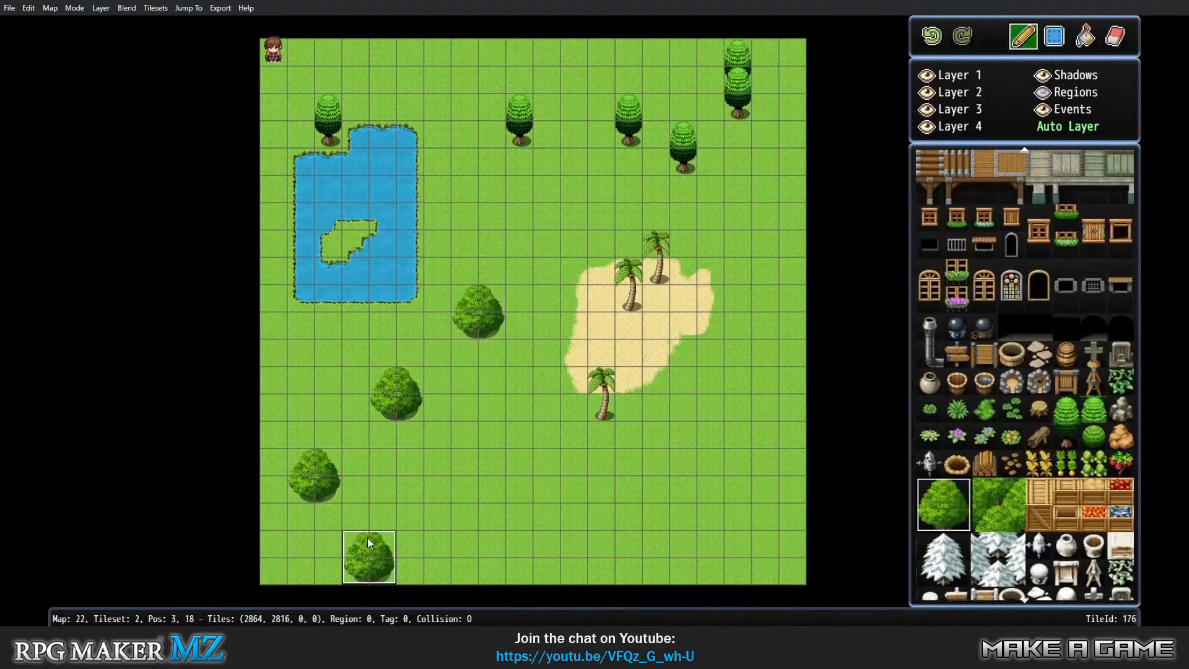
{"action": "left_click", "coordinate": [413, 516]}
{"action": "left_click", "coordinate": [545, 489]}
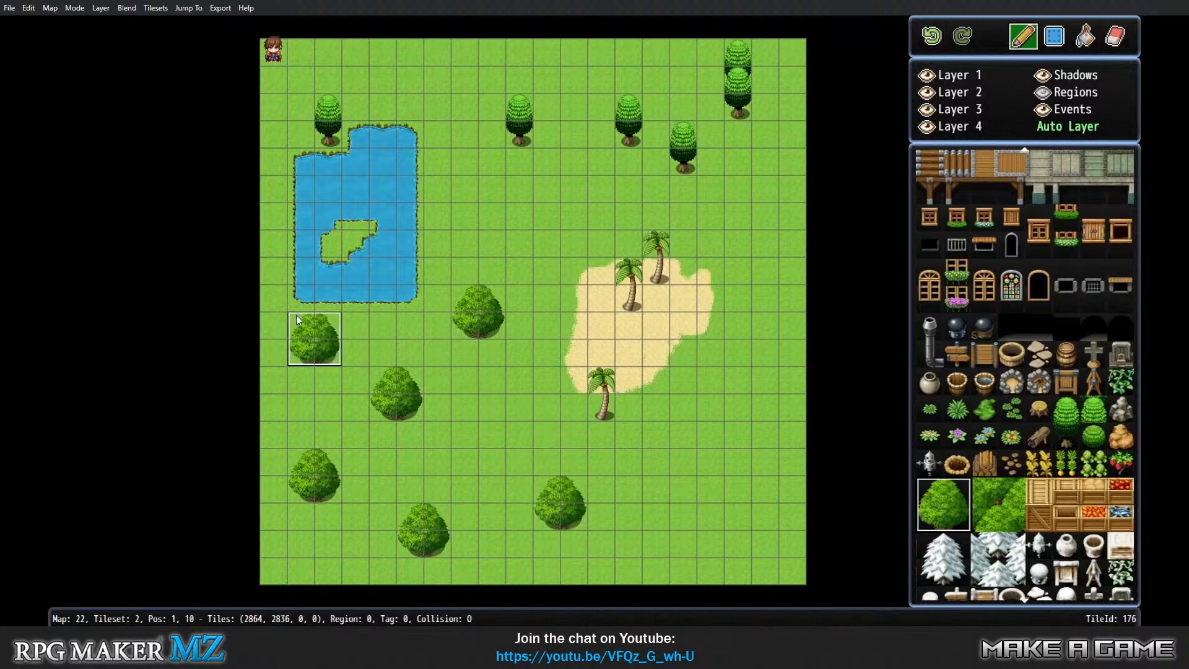
{"action": "left_click", "coordinate": [317, 287]}
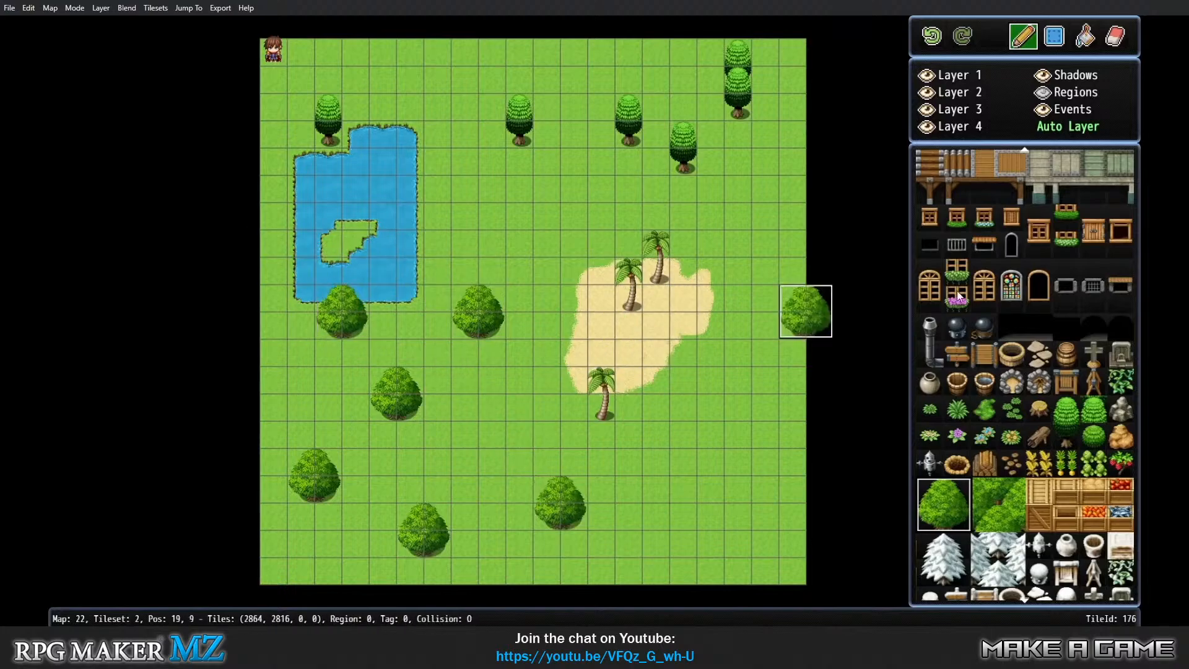
Place three small bluish-green plants on the grass between the pond and the northern trees.
{"action": "left_click", "coordinate": [985, 436]}
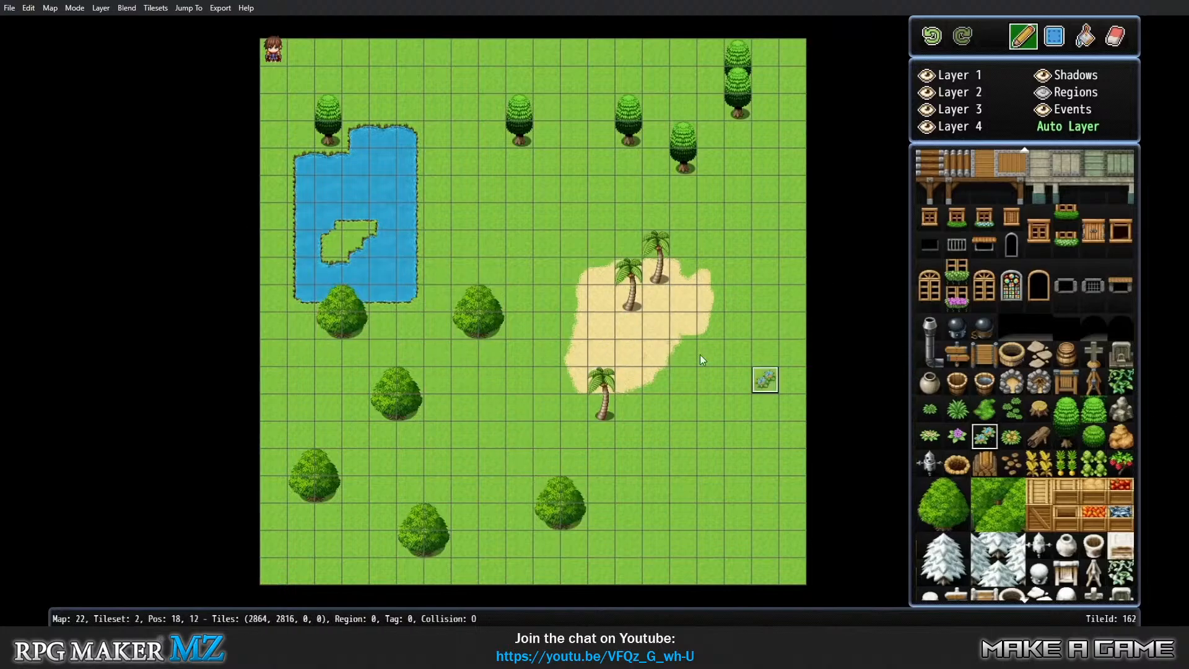
{"action": "left_click", "coordinate": [523, 217]}
{"action": "left_click", "coordinate": [469, 163]}
{"action": "left_click", "coordinate": [598, 187]}
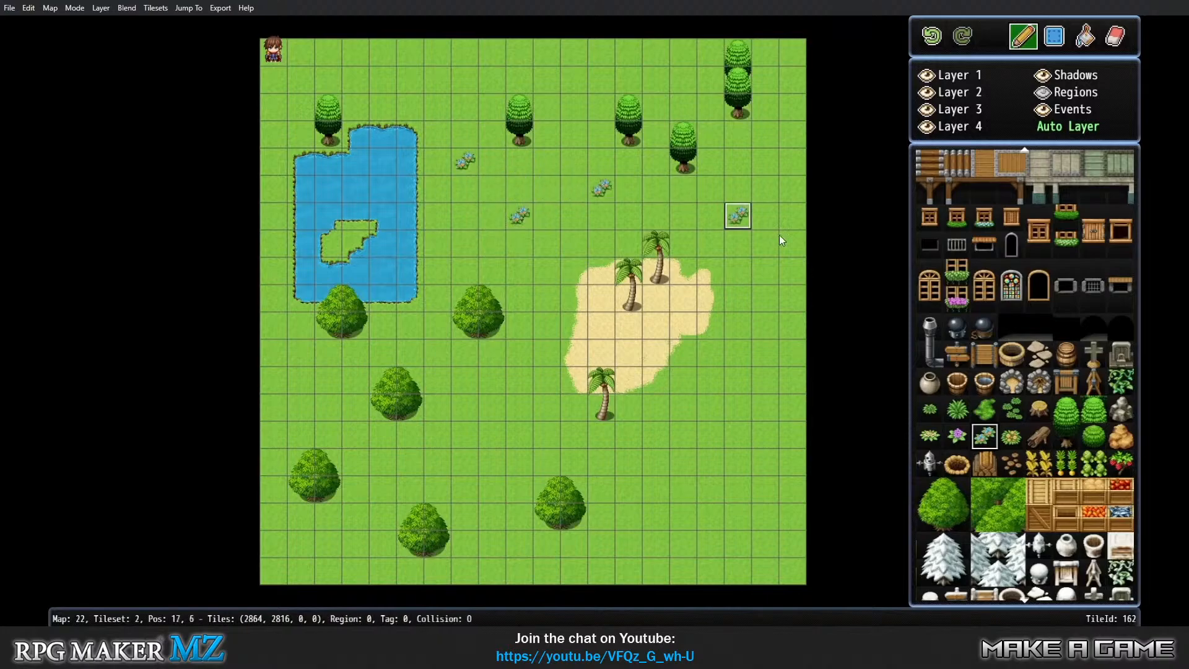
Hide Layers 1 through 4 to isolate the quarter tiles painted in Magic Mode.
{"action": "left_click", "coordinate": [926, 127]}
{"action": "left_click", "coordinate": [926, 109]}
{"action": "left_click", "coordinate": [927, 92]}
{"action": "left_click", "coordinate": [927, 75]}
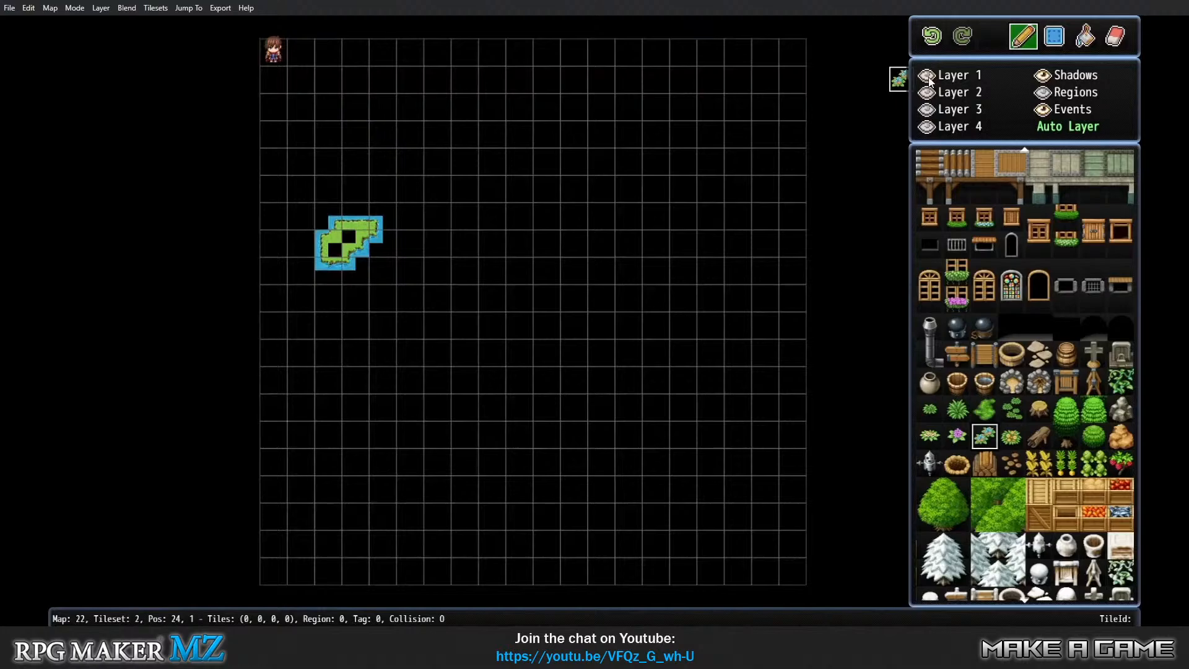
Make Layers 1 through 4 visible again.
{"action": "left_click", "coordinate": [926, 75]}
{"action": "left_click", "coordinate": [926, 92]}
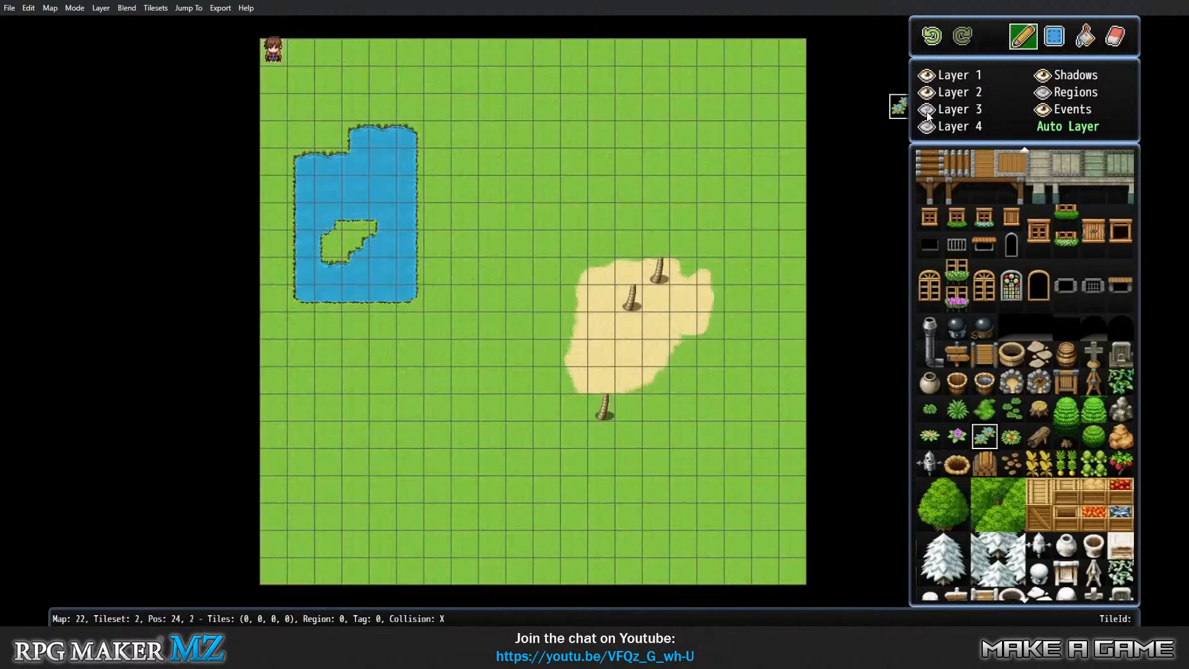
{"action": "left_click", "coordinate": [926, 109]}
{"action": "left_click", "coordinate": [927, 126]}
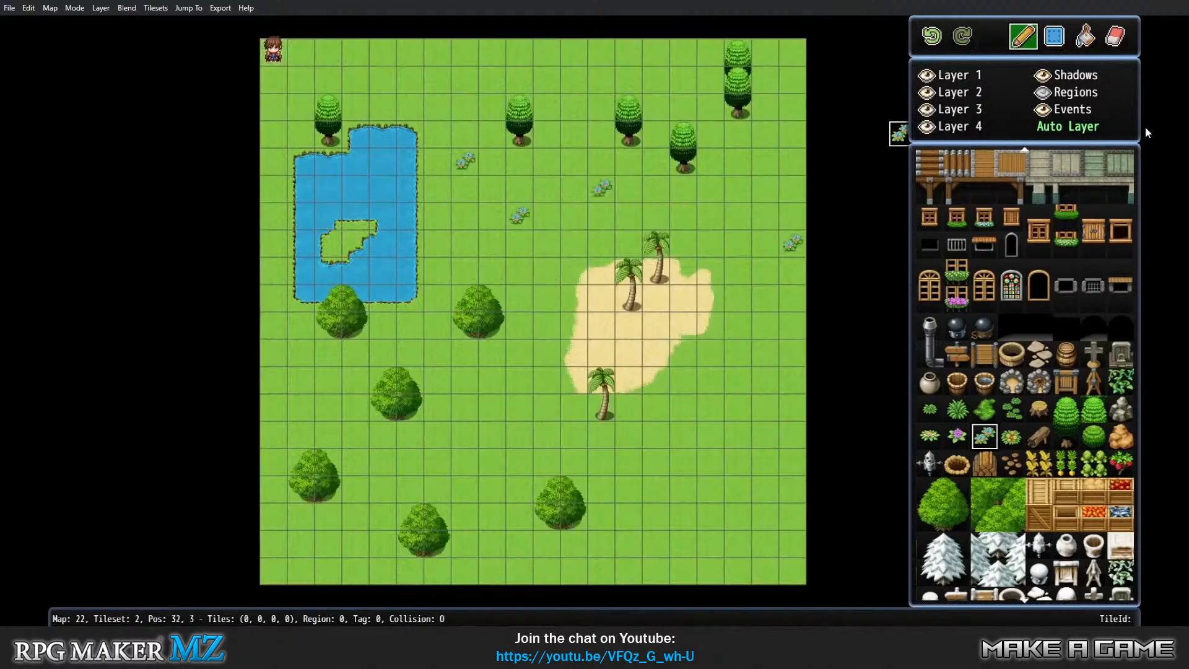
Paint a row of three tiles with the green-icon region 2 between the two northern trees on the Regions layer.
{"action": "left_click", "coordinate": [1076, 93]}
{"action": "scroll", "coordinate": [991, 211], "scroll_direction": "up", "scroll_amount": 10}
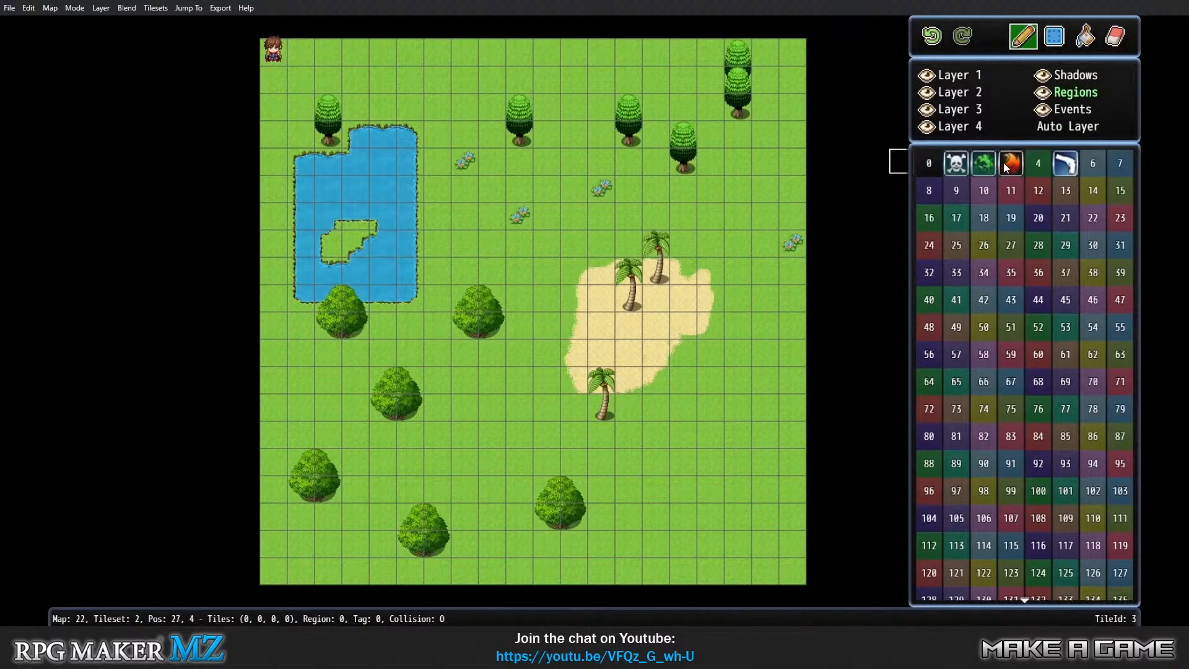
{"action": "left_click", "coordinate": [988, 163]}
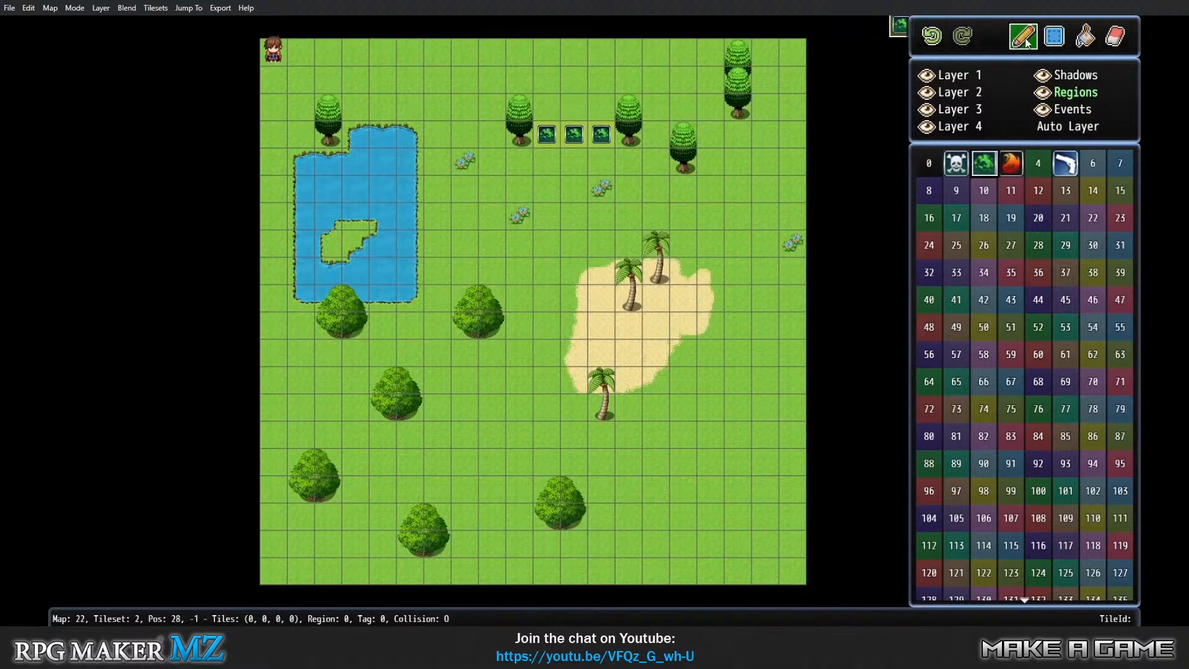
Walk the character from the map's northwestern corner to the grass between the pond and the sand patch.
{"action": "key", "text": "Right"}
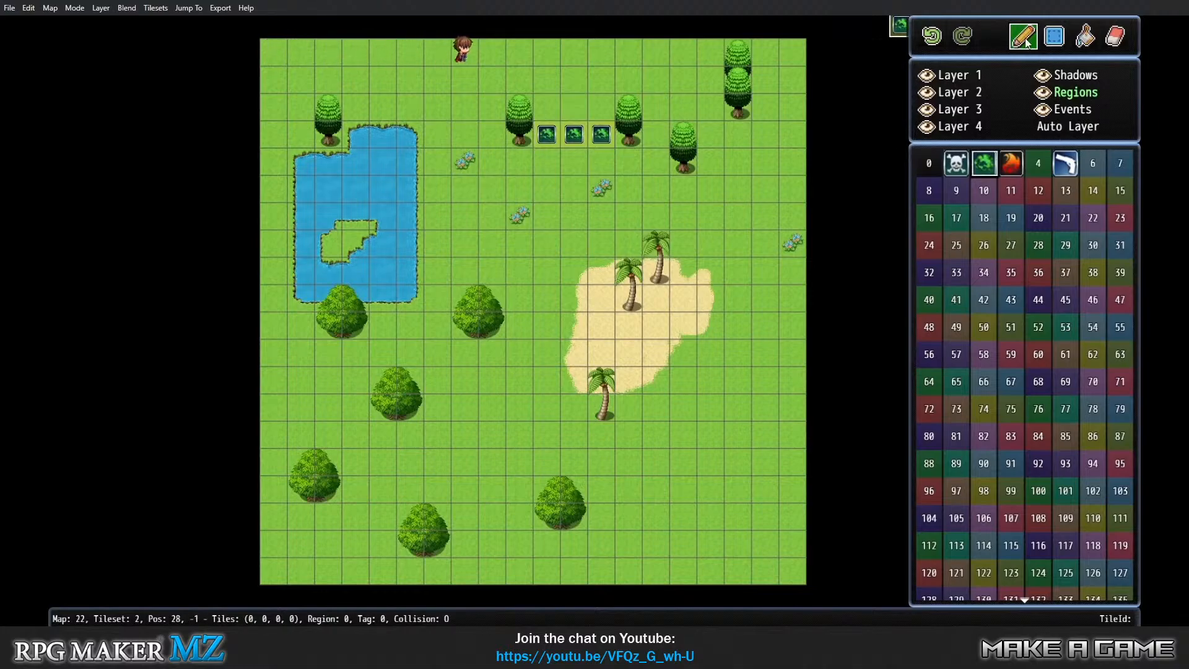
{"action": "key", "text": "Right"}
{"action": "key", "text": "Down"}
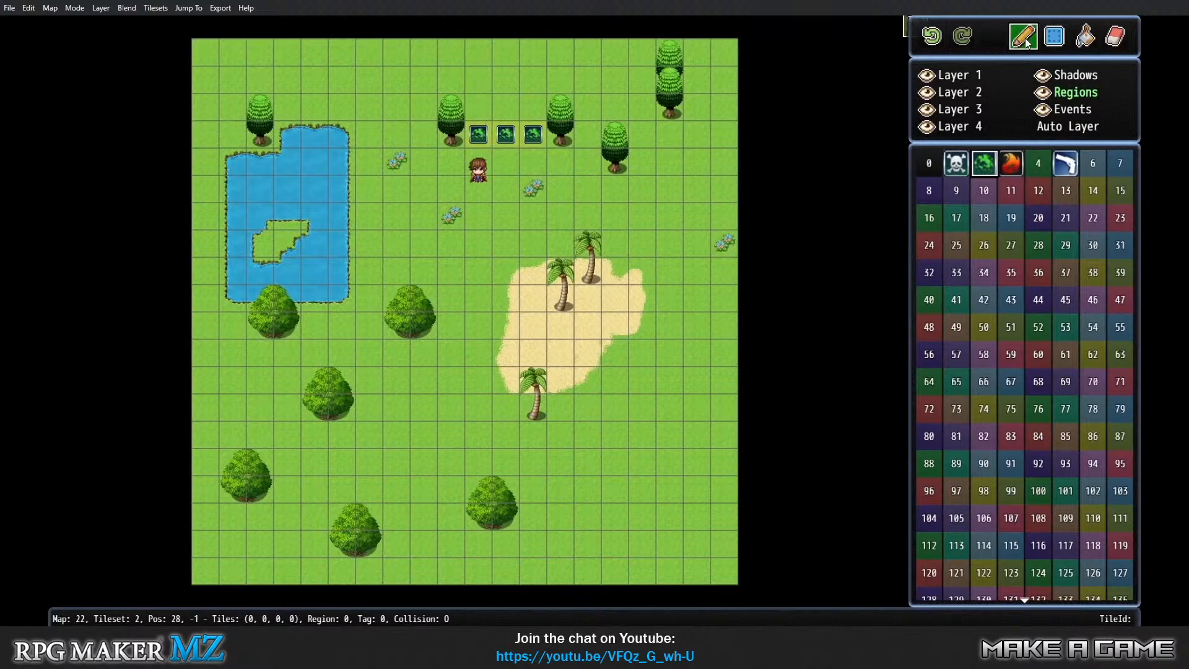
{"action": "key", "text": "Down"}
{"action": "key", "text": "Left"}
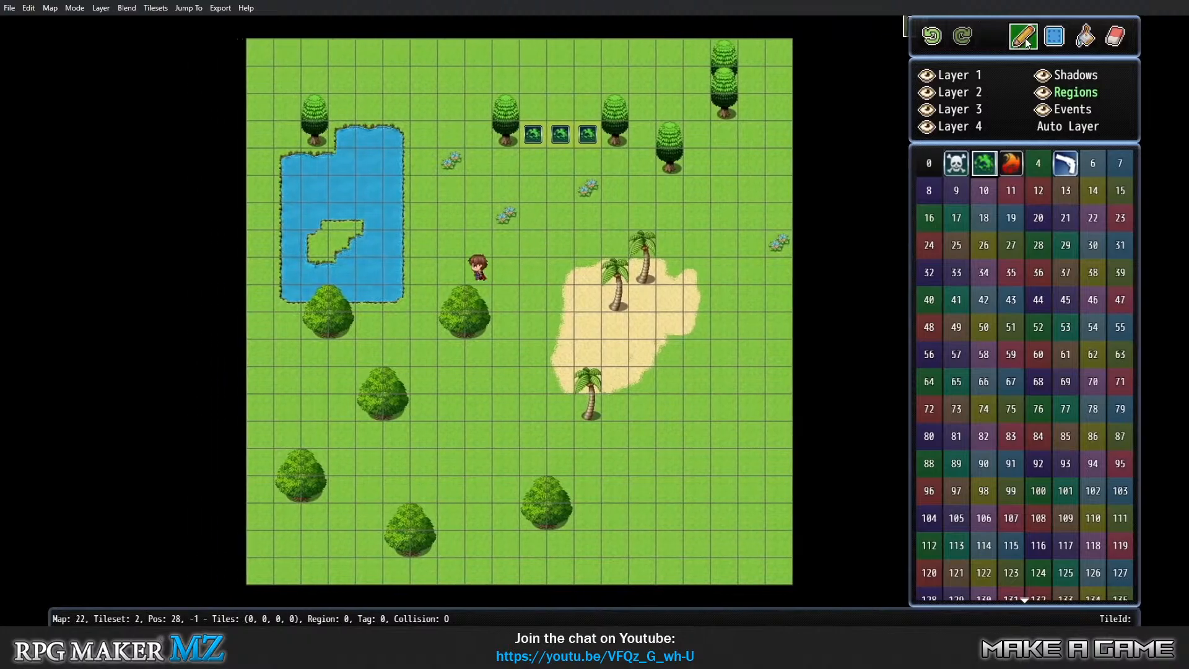
On the Auto Layer, paint a rimmed sandy area in the southeastern grass and complete it as a rectangle.
{"action": "left_click", "coordinate": [1071, 126]}
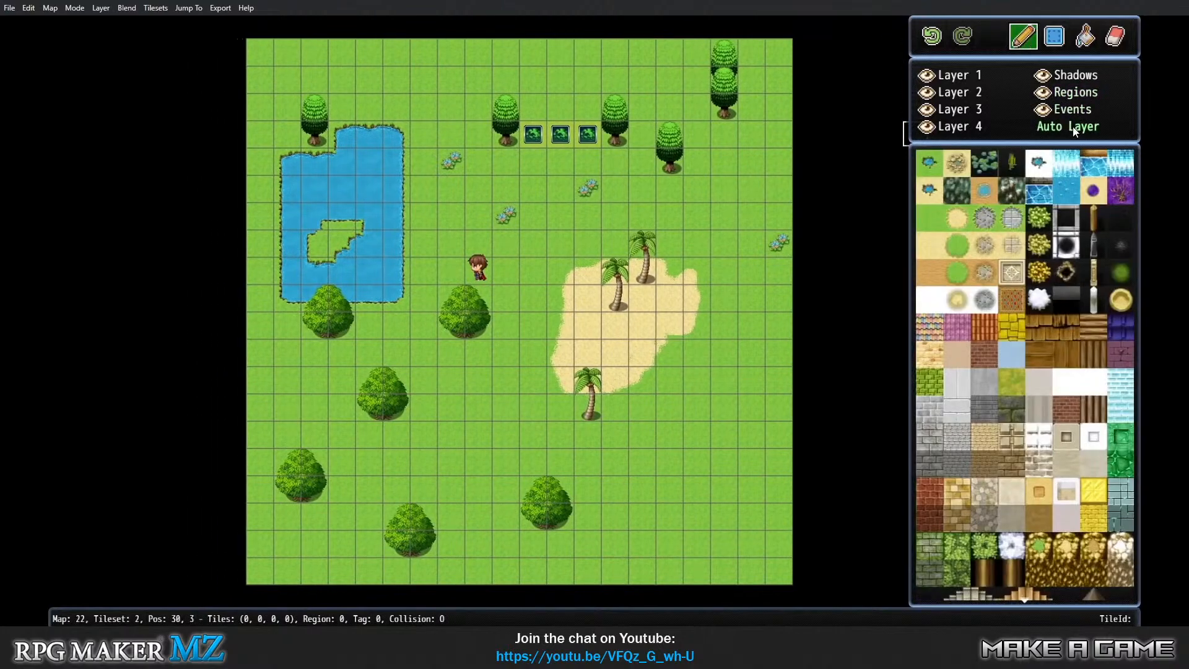
{"action": "left_click", "coordinate": [1120, 299]}
{"action": "left_click", "coordinate": [587, 569]}
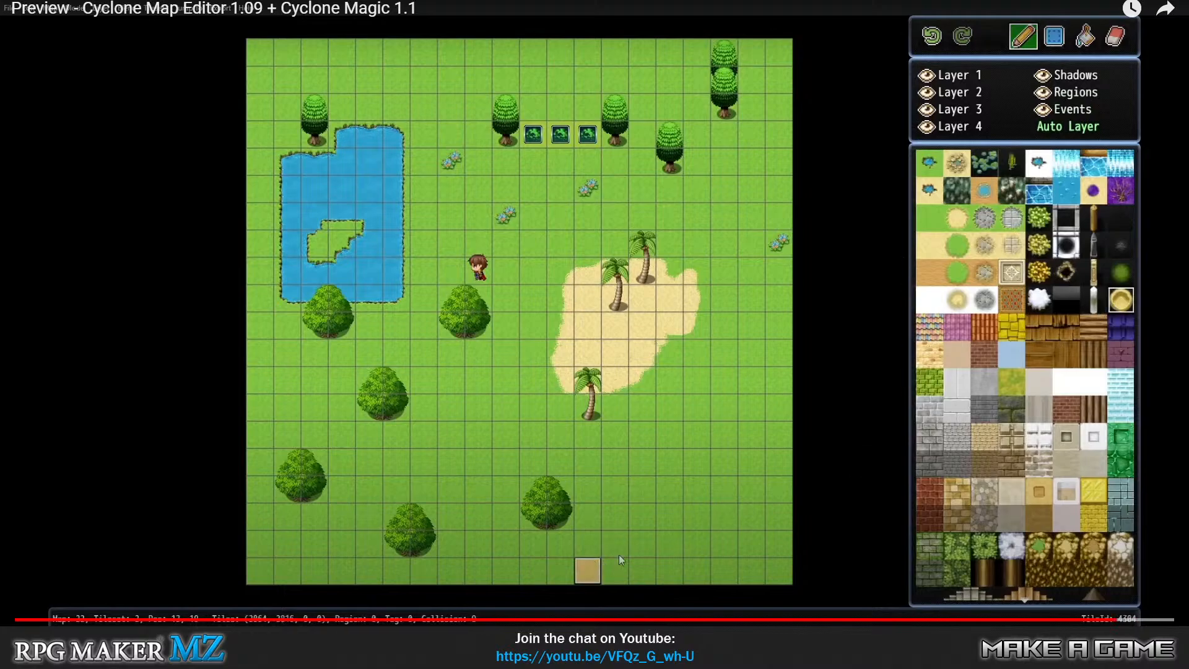
{"action": "left_click_drag", "start_coordinate": [643, 544], "coordinate": [670, 543]}
{"action": "left_click_drag", "start_coordinate": [660, 500], "coordinate": [616, 543]}
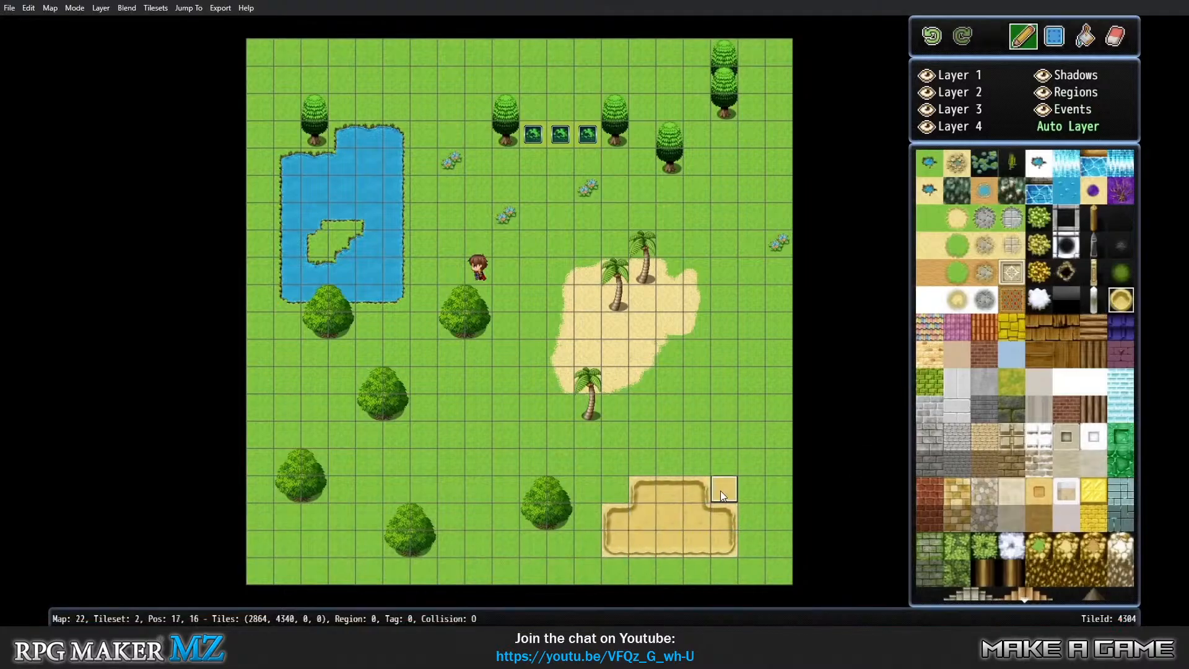
{"action": "left_click", "coordinate": [1054, 36]}
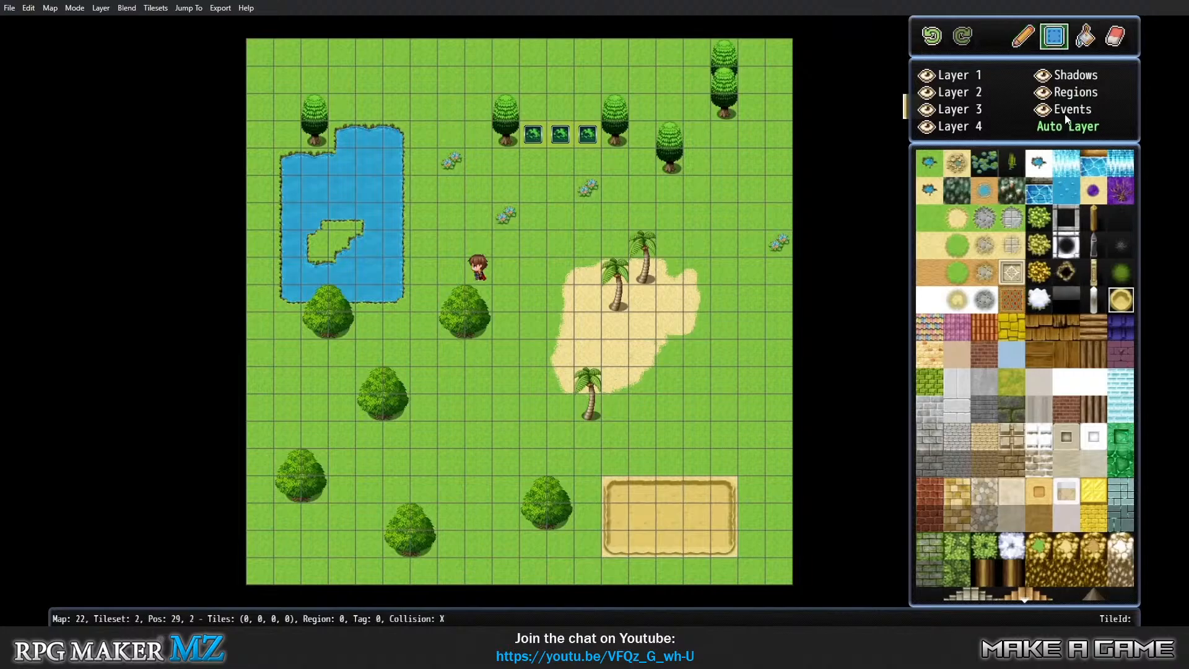
Draw a small block of the red brick wall tile just northeast of the sandy rectangle with the rectangle tool.
{"action": "scroll", "coordinate": [1034, 336], "scroll_direction": "down", "scroll_amount": 5}
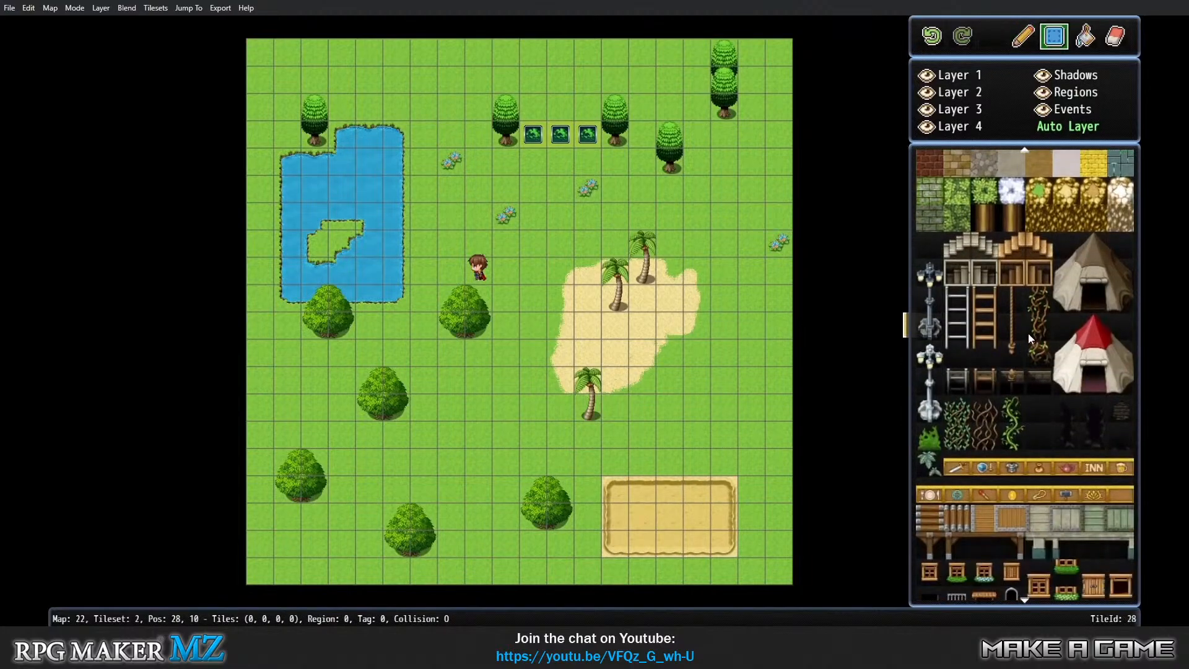
{"action": "scroll", "coordinate": [1025, 330], "scroll_direction": "up", "scroll_amount": 2}
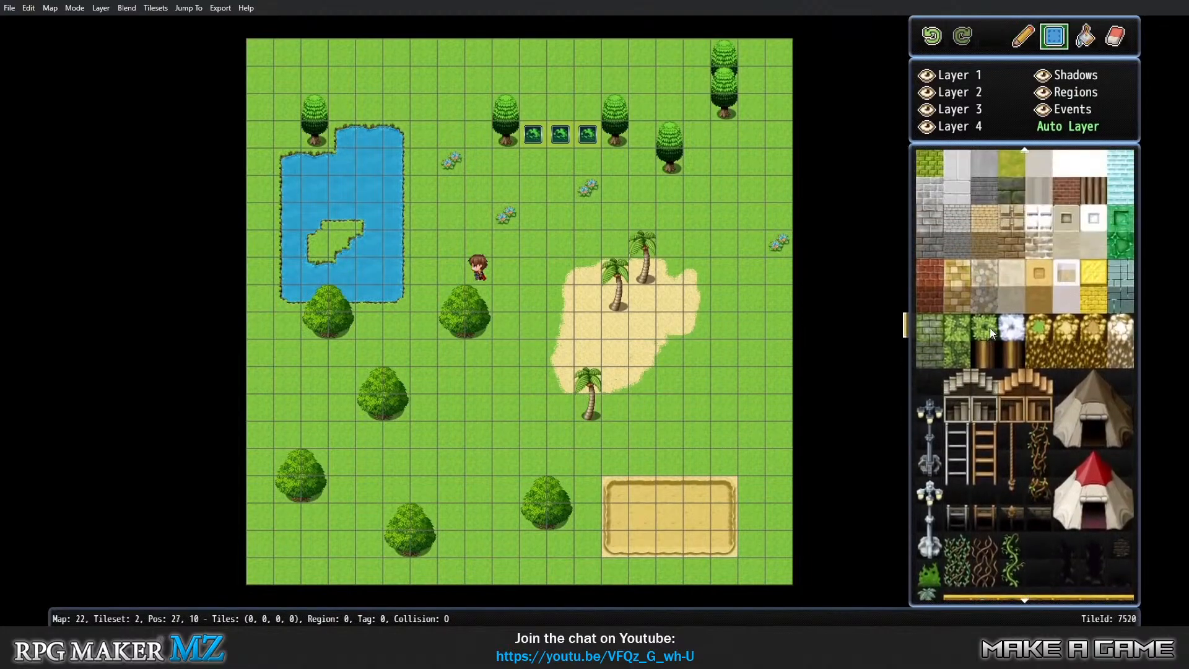
{"action": "left_click", "coordinate": [931, 306]}
{"action": "left_click_drag", "start_coordinate": [737, 440], "coordinate": [750, 412]}
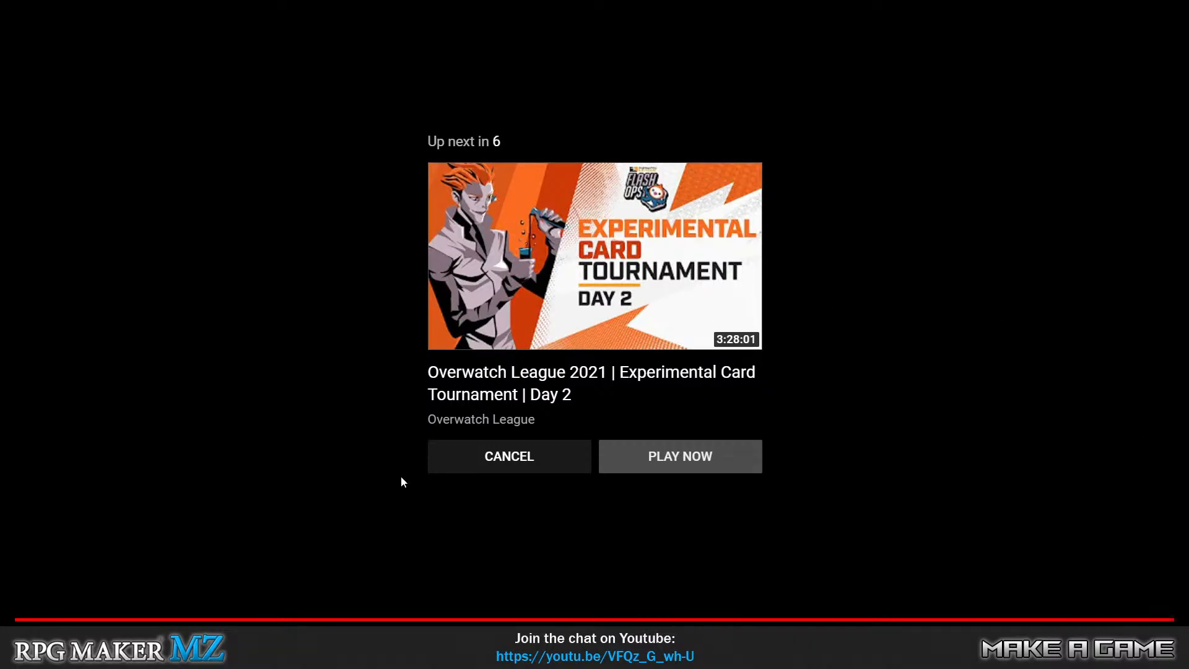
Cancel the queued next video, leave full-screen playback on YouTube and switch to RPG Maker MZ.
{"action": "left_click", "coordinate": [466, 472]}
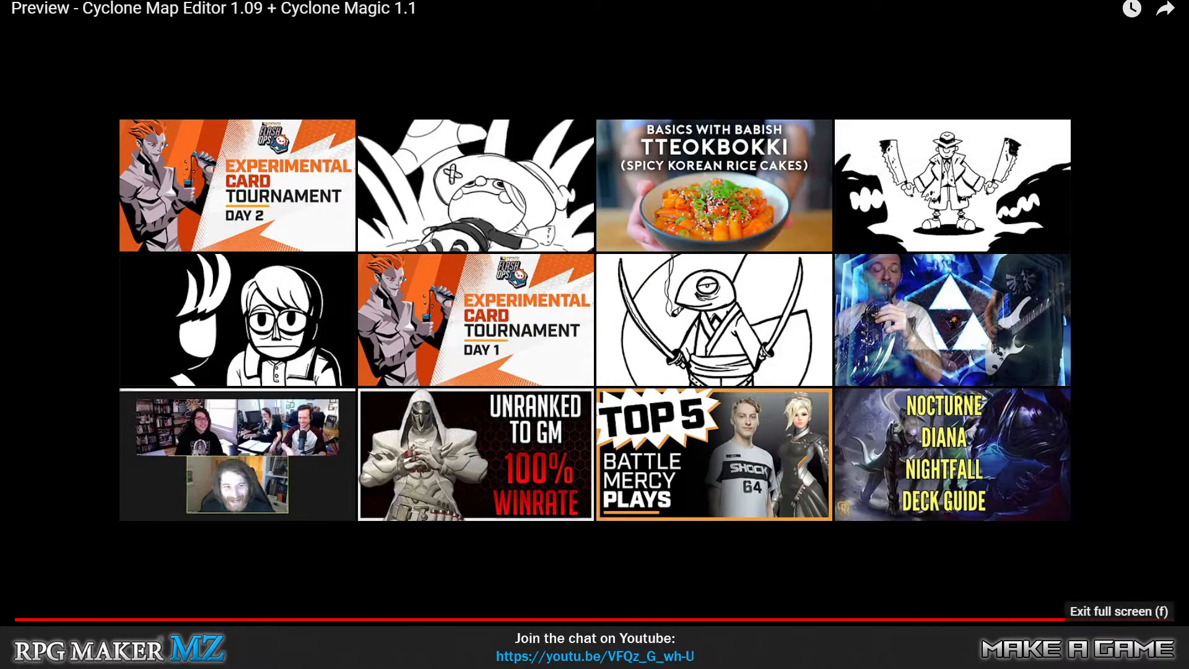
{"action": "left_click", "coordinate": [1159, 644]}
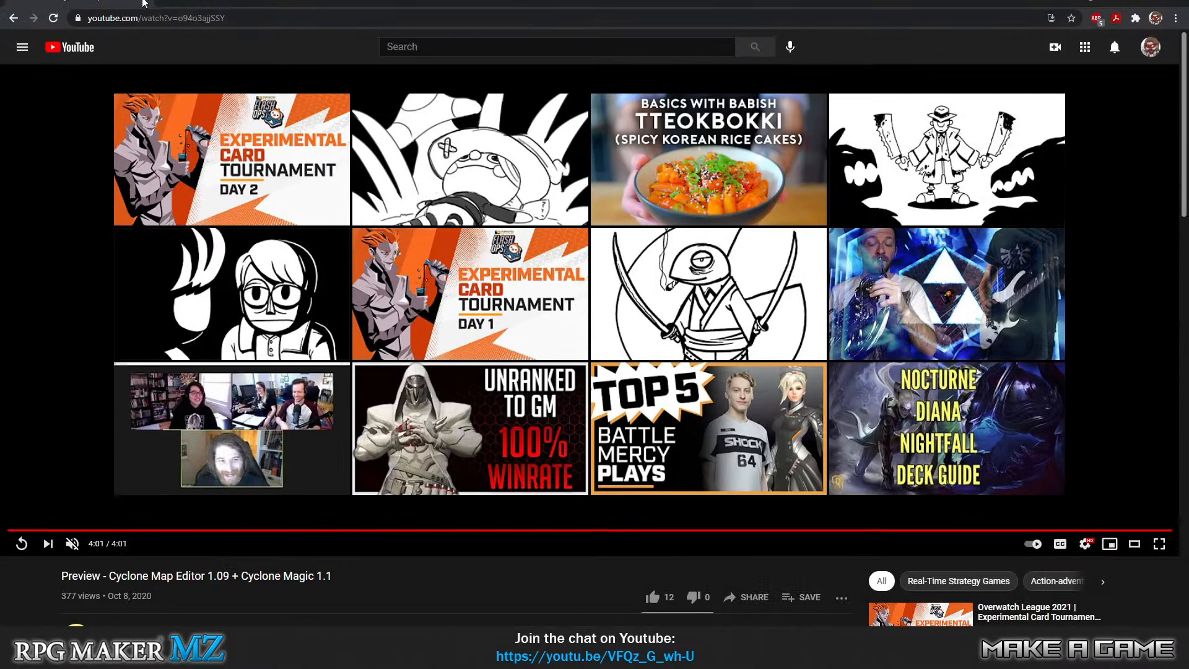
{"action": "left_click", "coordinate": [142, 1]}
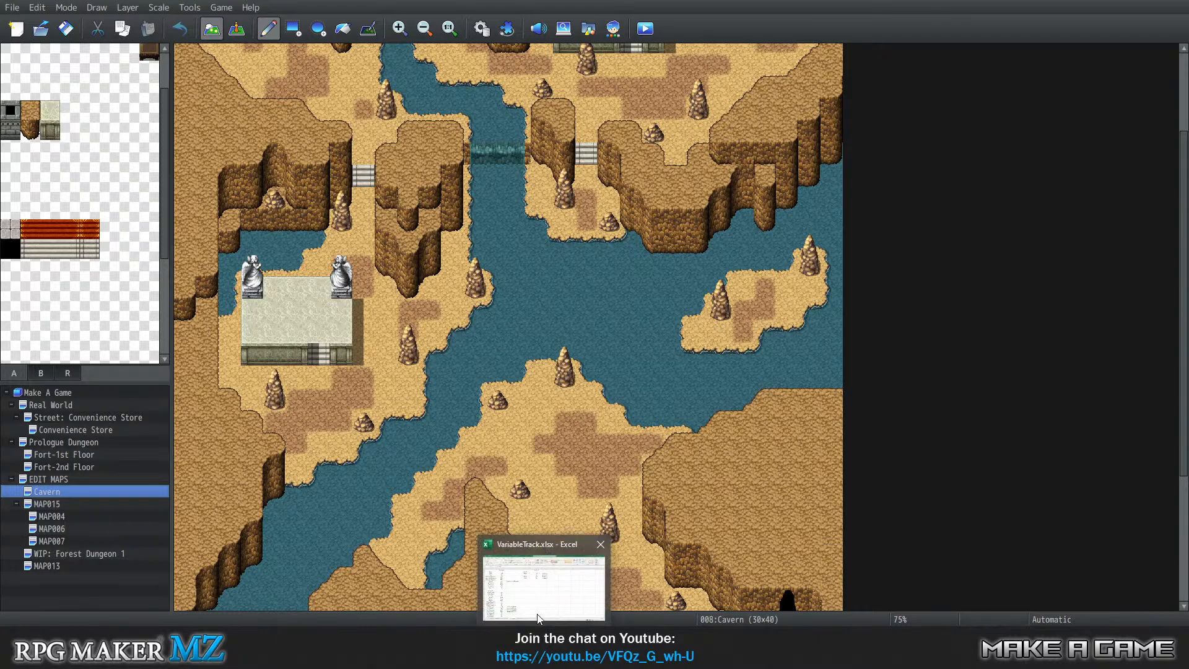
{"action": "mouse_move", "coordinate": [543, 644]}
Look through the cave rooms MAP004, MAP006 and MAP007 to compare their walls, and leave MAP007 open.
{"action": "left_click", "coordinate": [82, 518]}
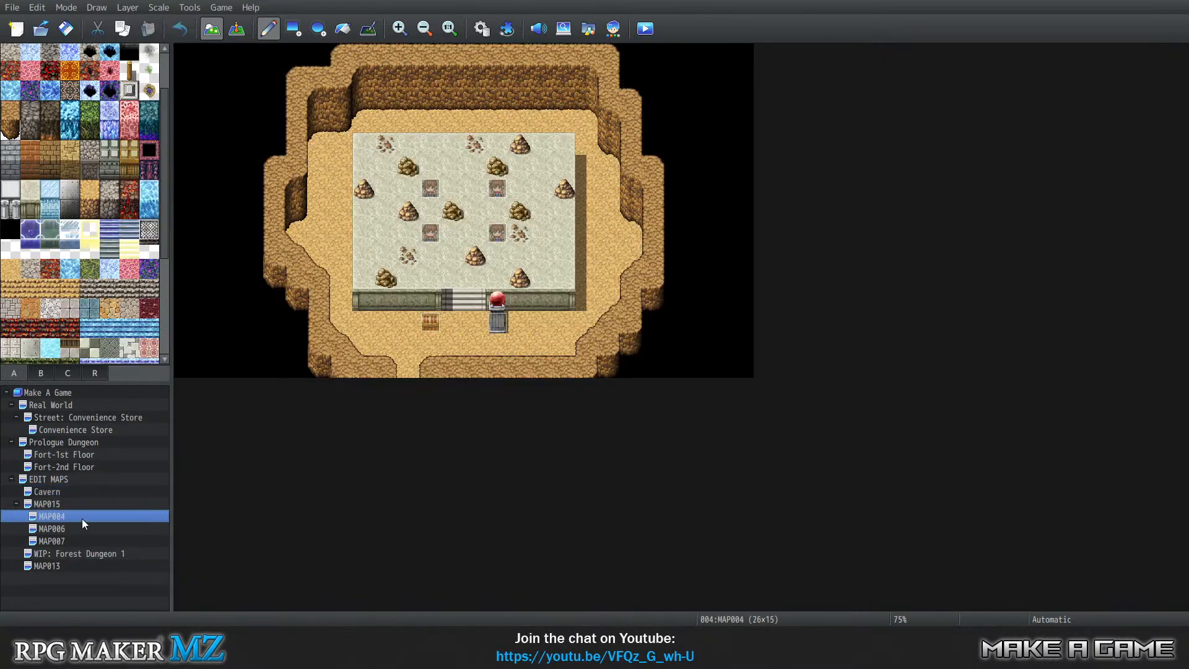
{"action": "left_click", "coordinate": [72, 527]}
{"action": "left_click", "coordinate": [66, 540]}
{"action": "left_click", "coordinate": [74, 530]}
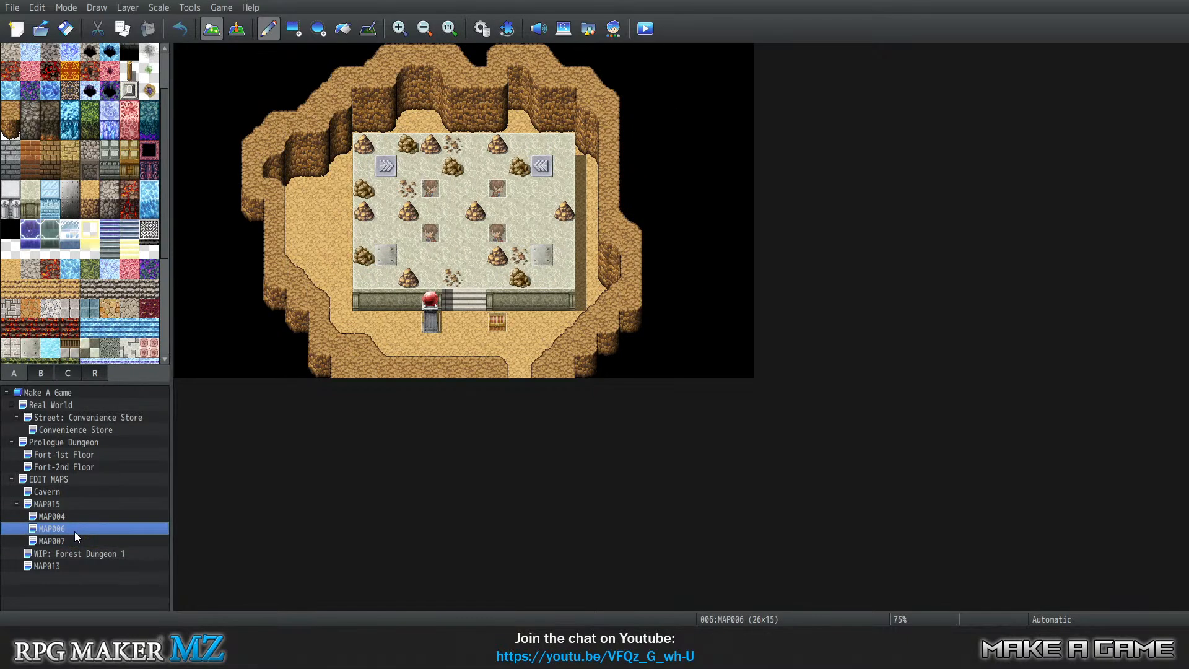
{"action": "left_click", "coordinate": [76, 519]}
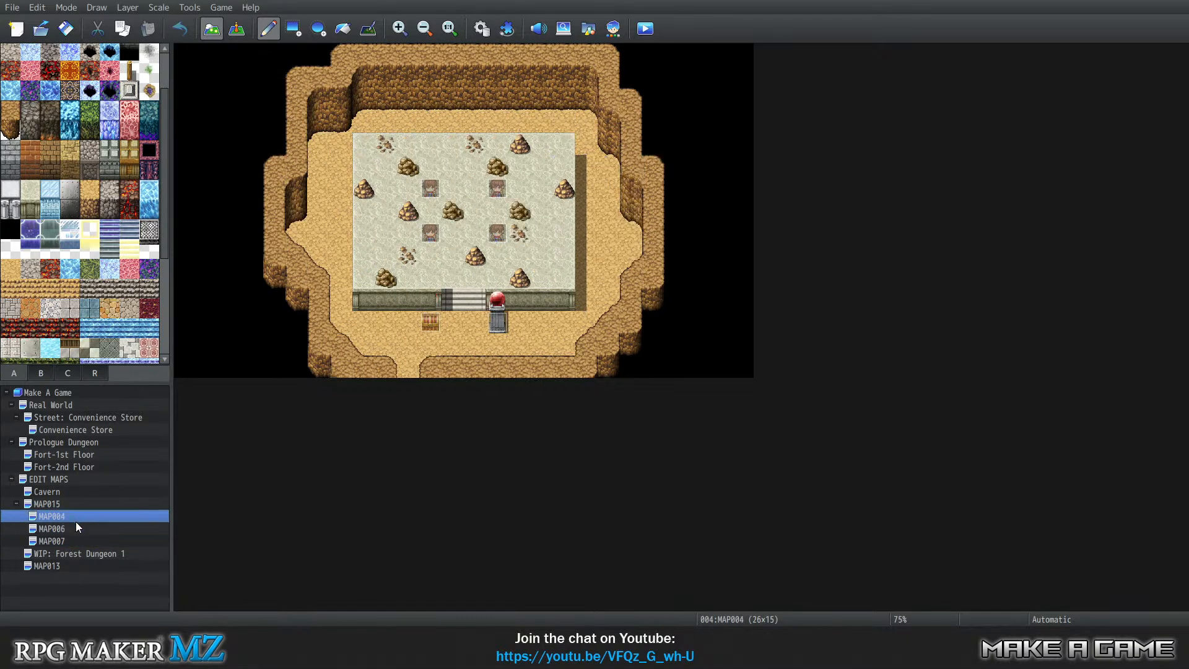
{"action": "left_click", "coordinate": [76, 530]}
{"action": "left_click", "coordinate": [76, 542]}
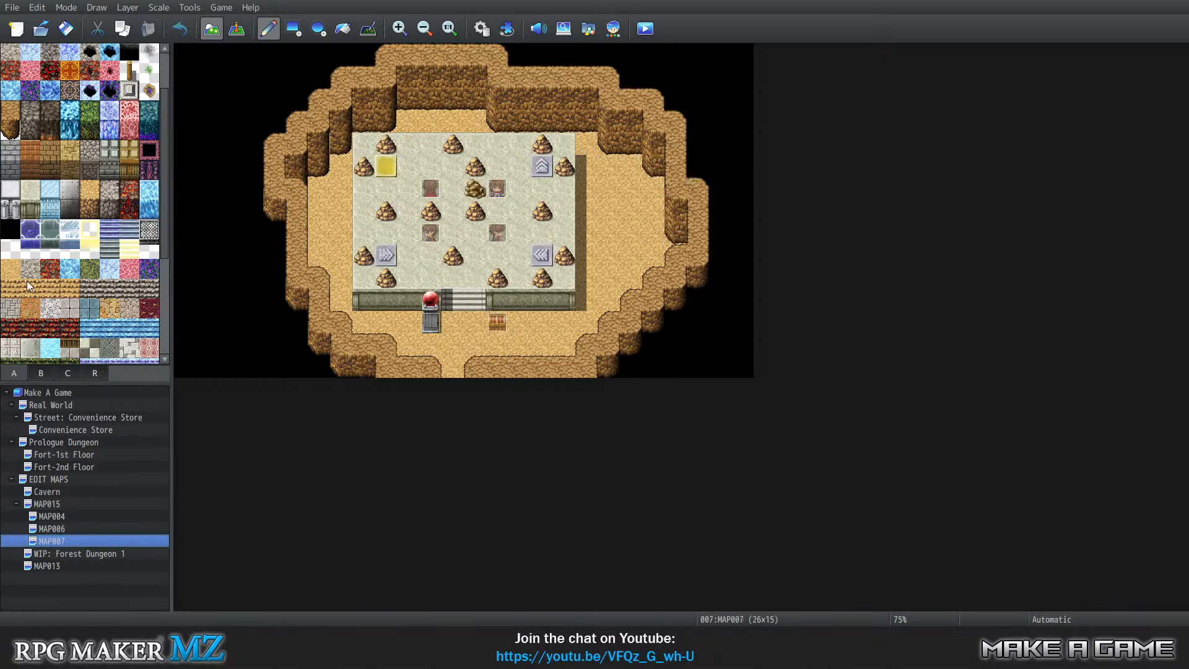
Select tileset C's three-tile cliff-edge strip for right-hand corners, try it on the northern wall and undo the placement.
{"action": "left_click", "coordinate": [41, 372]}
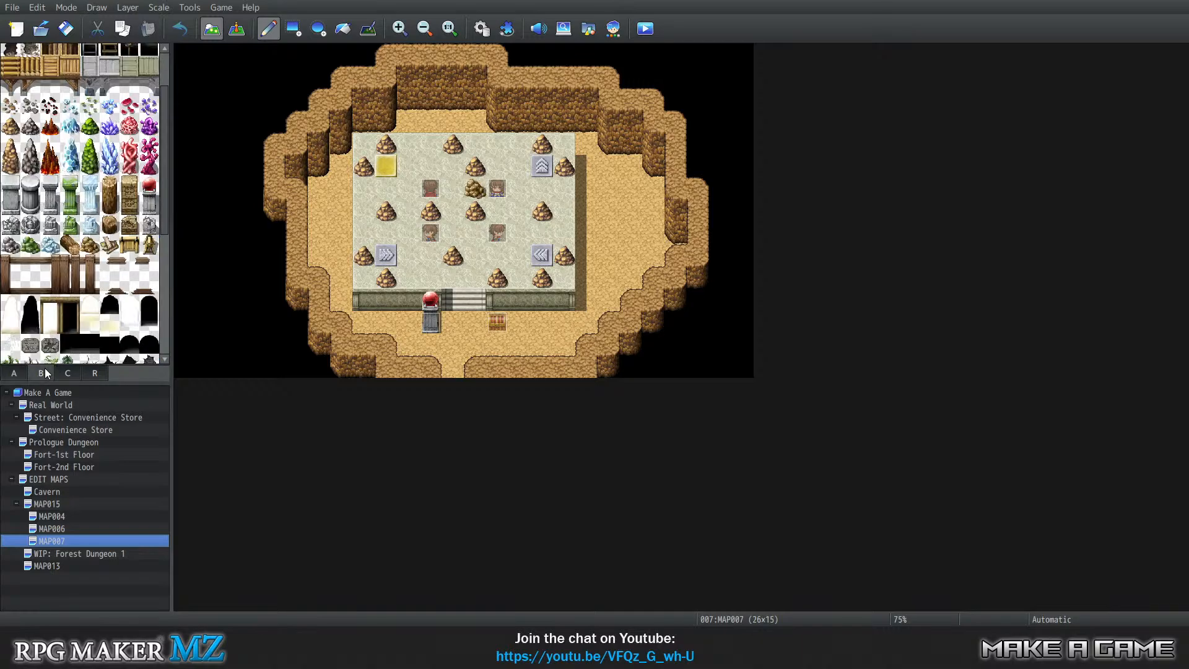
{"action": "left_click", "coordinate": [61, 374]}
{"action": "scroll", "coordinate": [90, 242], "scroll_direction": "down", "scroll_amount": 2}
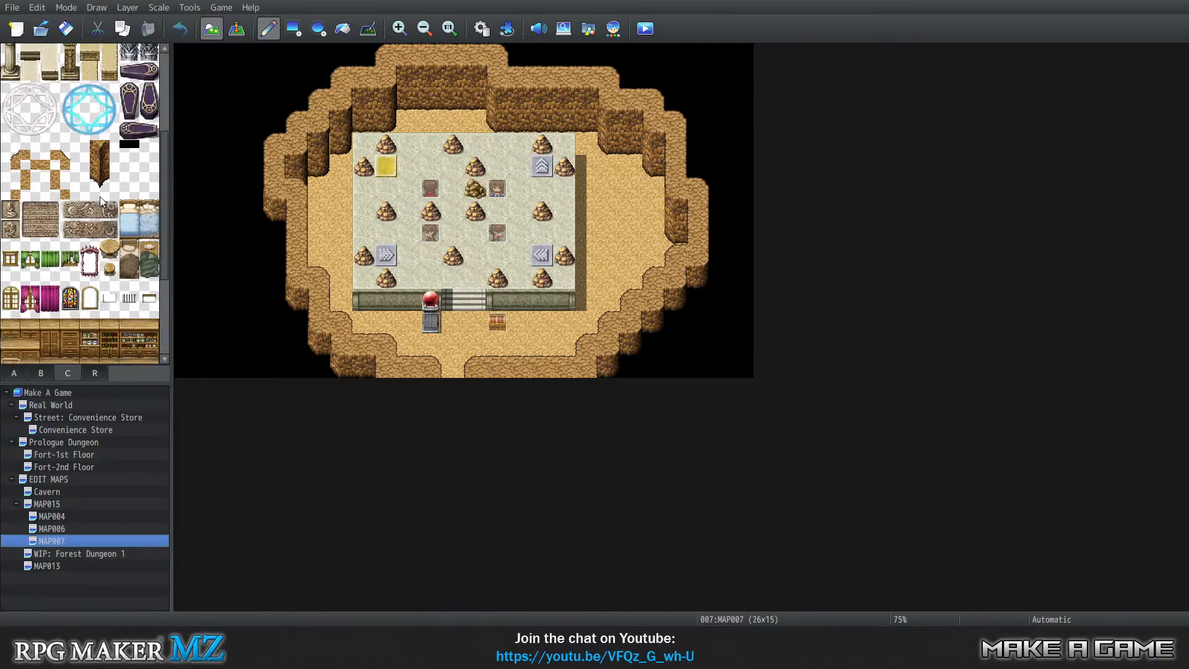
{"action": "left_click_drag", "start_coordinate": [93, 172], "coordinate": [94, 189]}
{"action": "left_click", "coordinate": [473, 87]}
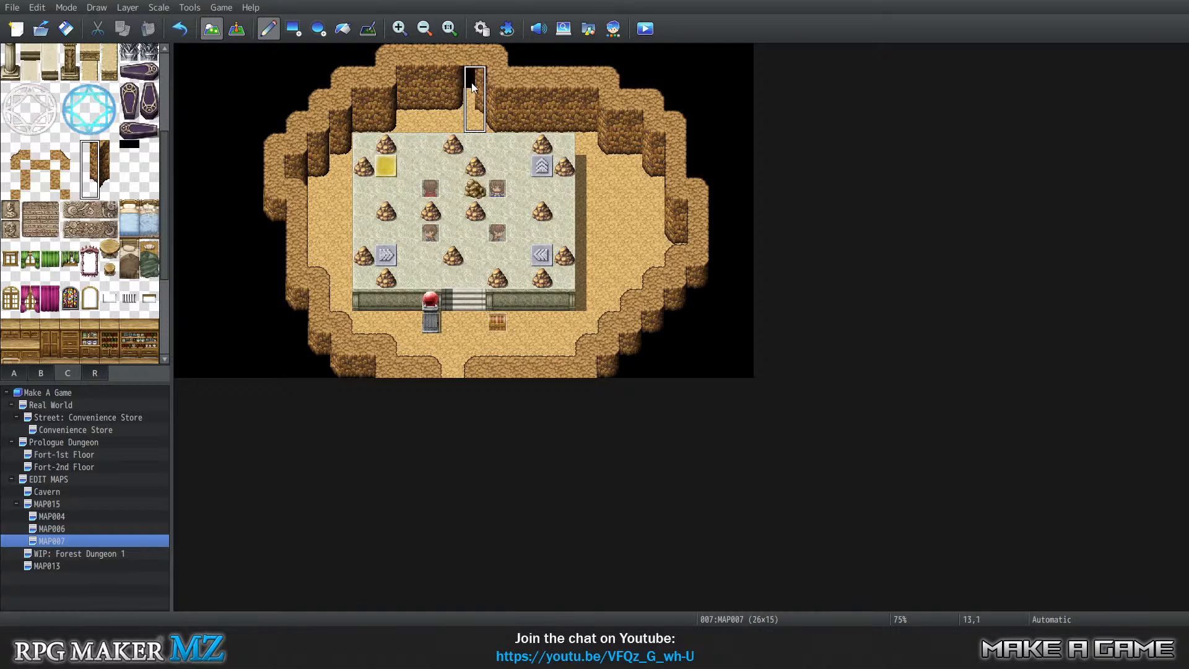
{"action": "key", "text": "ctrl+z"}
On Layer 4, place the three-tile cliff-edge strip at four stepped corners along the northern and northeastern walls.
{"action": "key", "text": "1"}
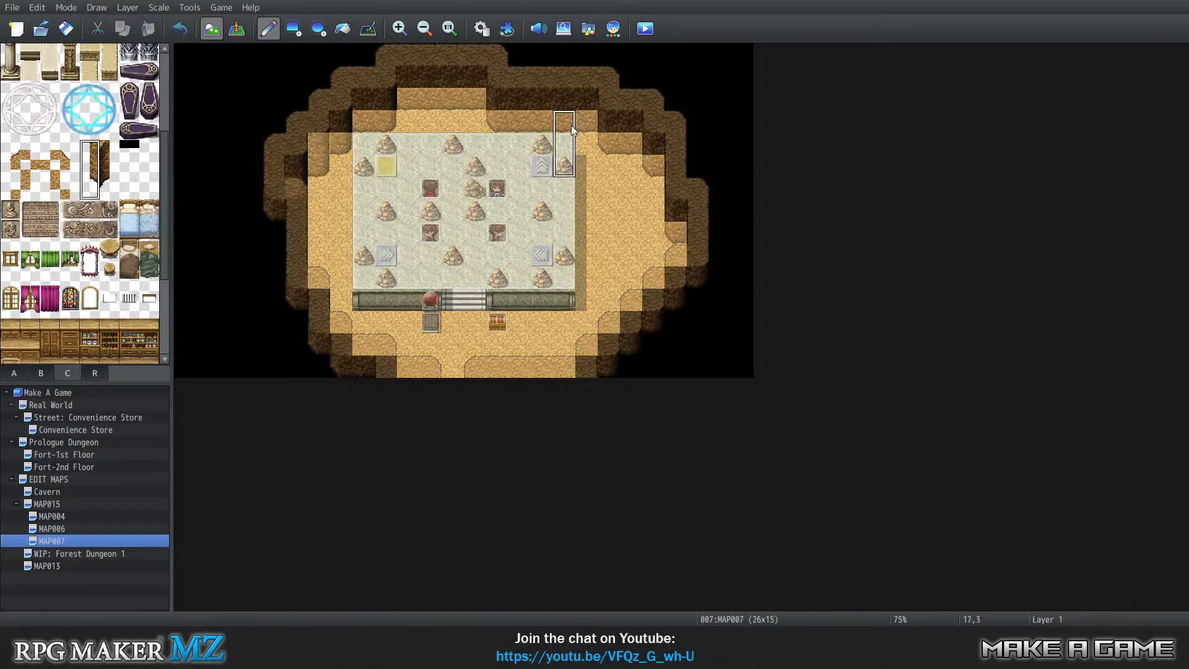
{"action": "key", "text": "2"}
{"action": "key", "text": "3"}
{"action": "key", "text": "4"}
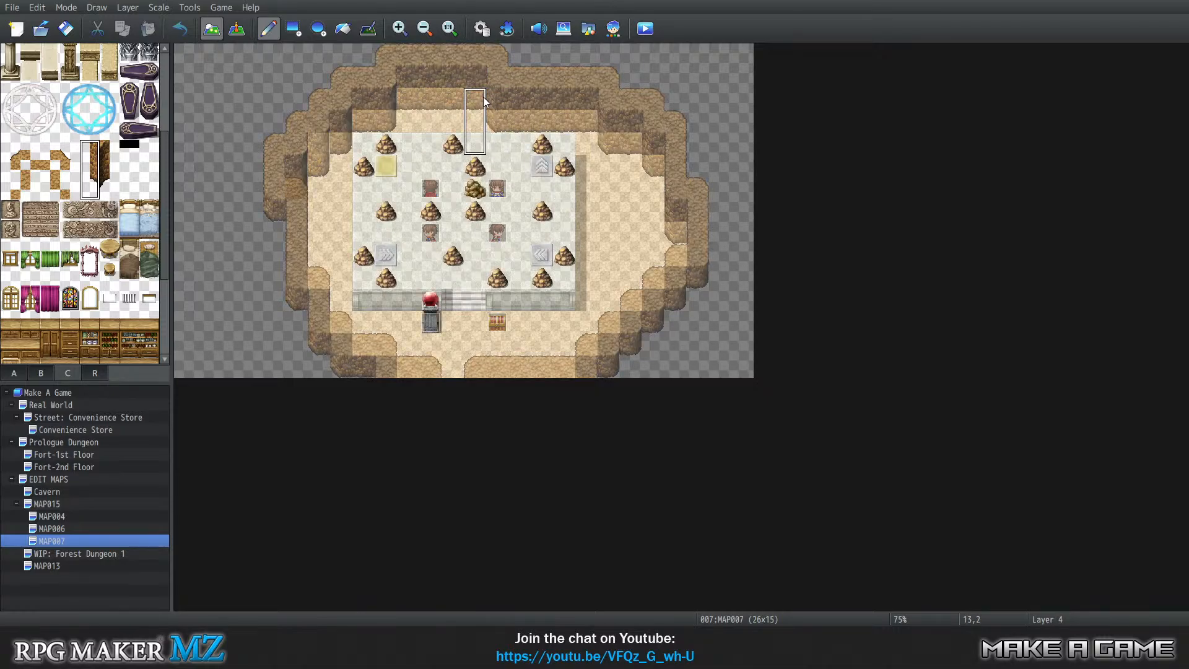
{"action": "left_click", "coordinate": [477, 84]}
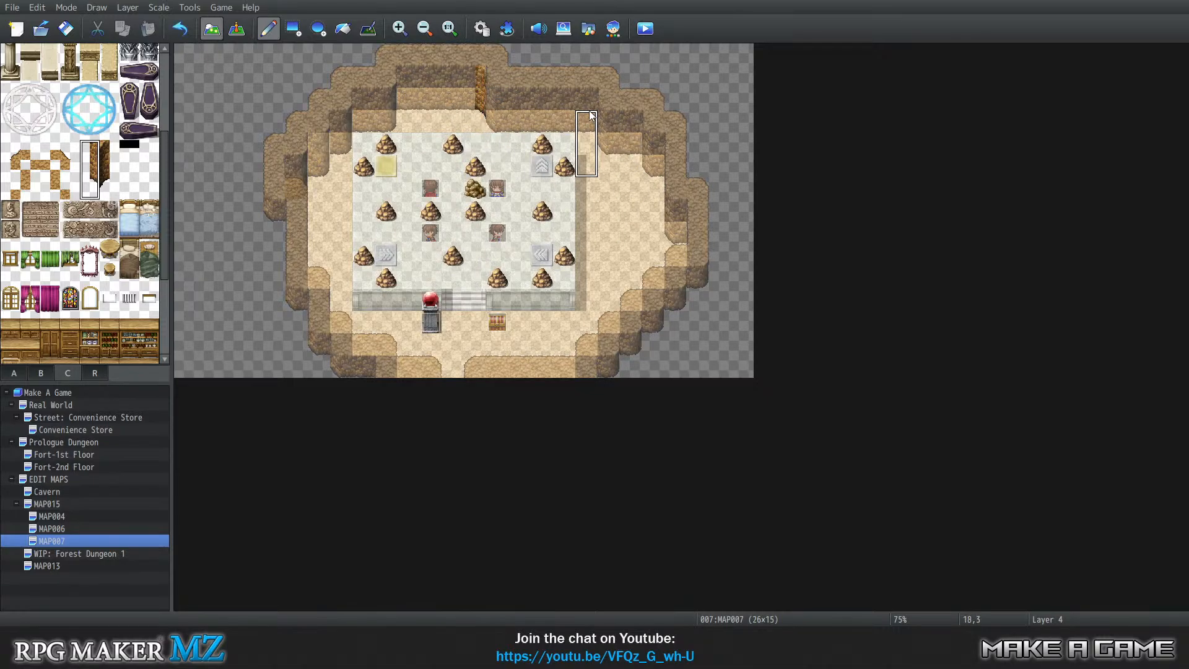
{"action": "left_click", "coordinate": [631, 121]}
{"action": "left_click", "coordinate": [653, 144]}
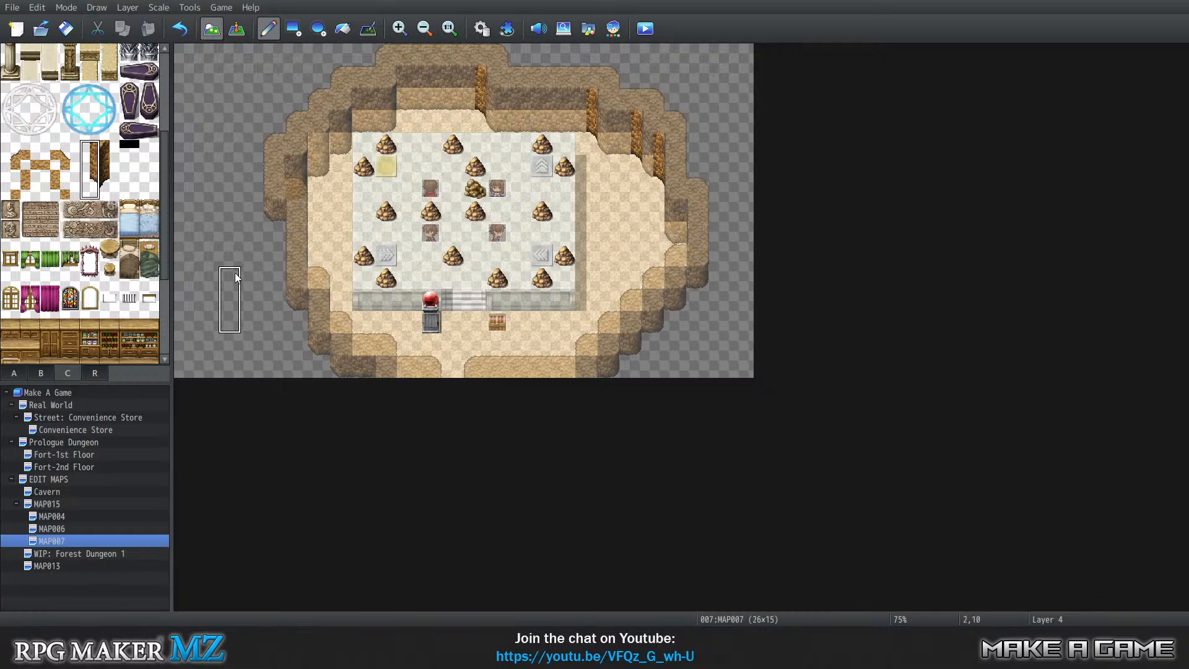
Place the upper two tiles of the same cliff-edge strip on the short wall corner at the cave's eastern side.
{"action": "left_click", "coordinate": [88, 155]}
{"action": "left_click_drag", "start_coordinate": [88, 160], "coordinate": [89, 174]}
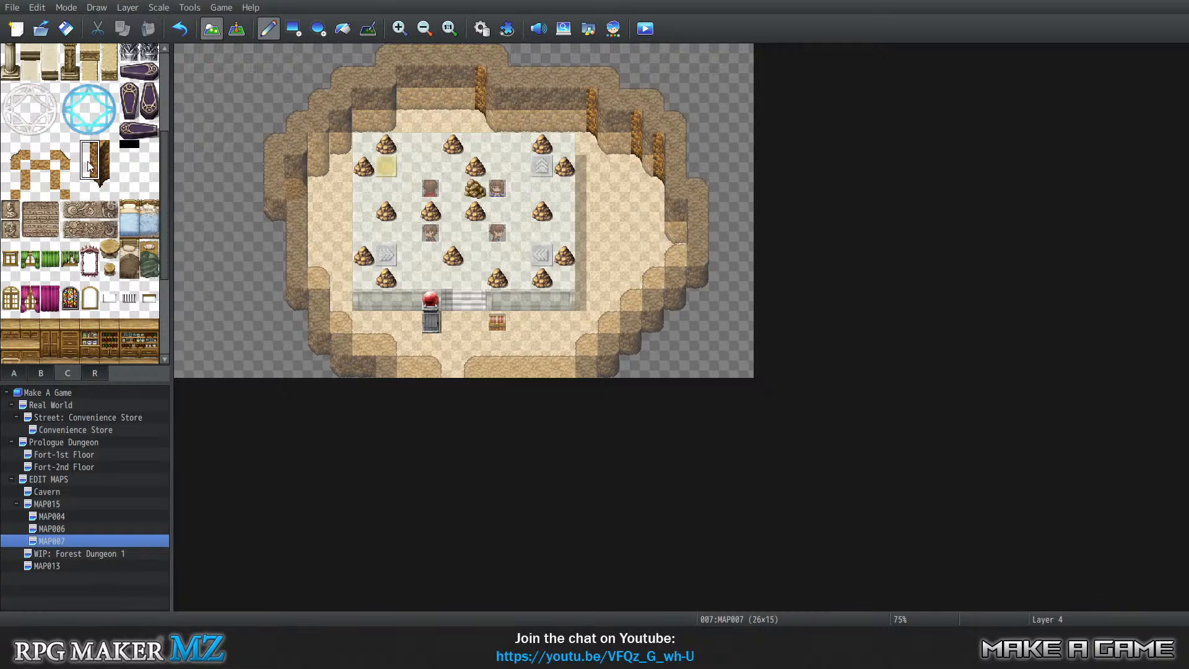
{"action": "left_click", "coordinate": [675, 211]}
Place the mirrored three-tile cliff-edge strip at three northwestern wall corners, and only its top tile at the westernmost corner.
{"action": "left_click_drag", "start_coordinate": [109, 148], "coordinate": [109, 189]}
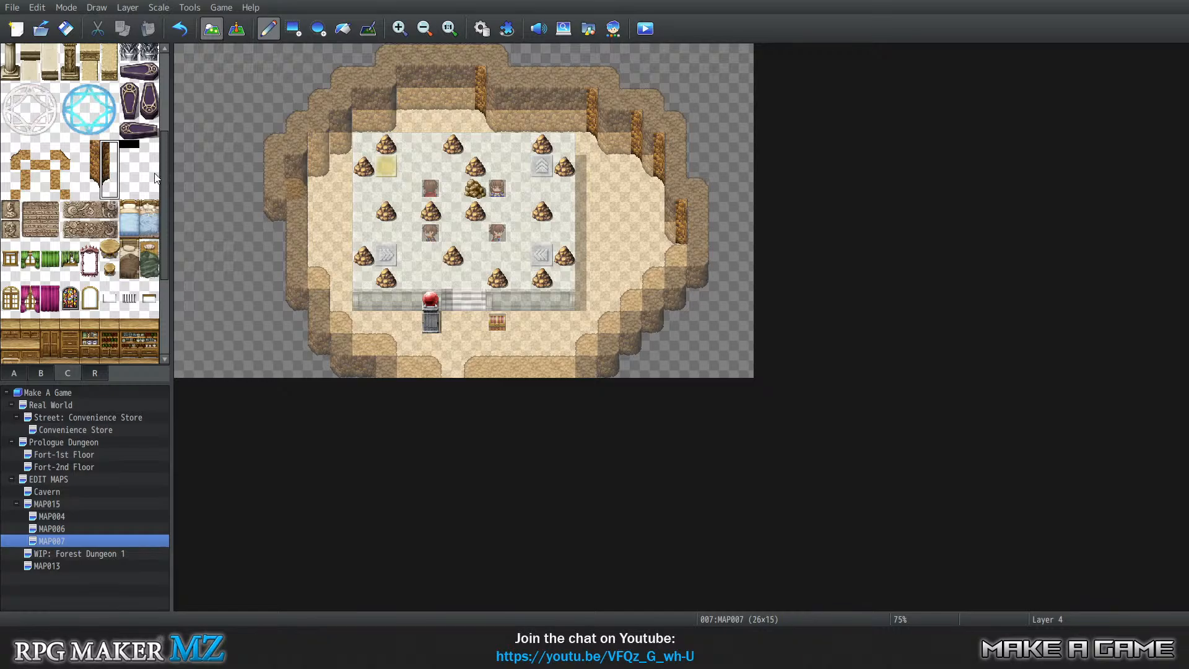
{"action": "left_click", "coordinate": [403, 99]}
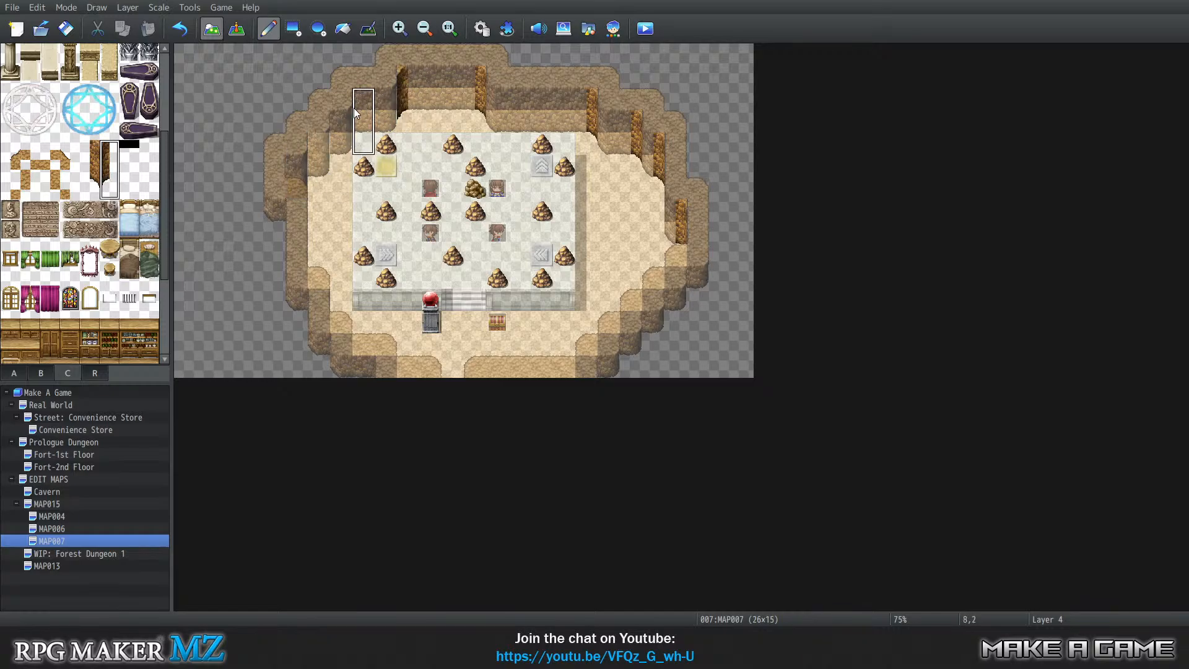
{"action": "left_click", "coordinate": [337, 129]}
{"action": "left_click", "coordinate": [317, 143]}
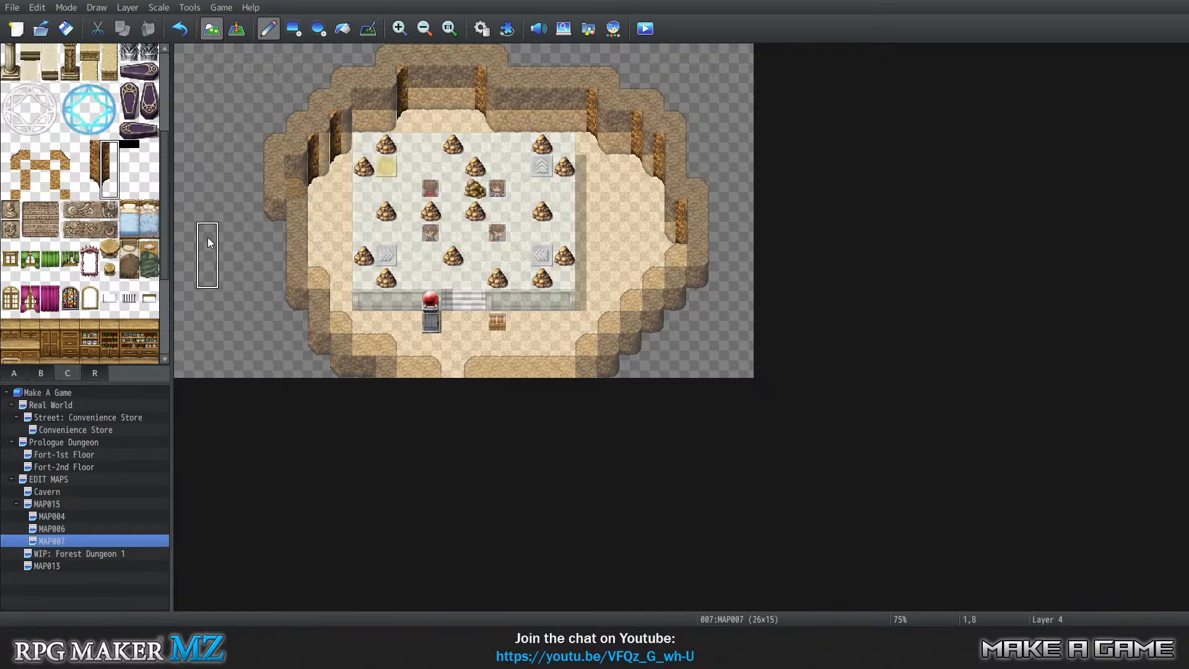
{"action": "left_click", "coordinate": [109, 150]}
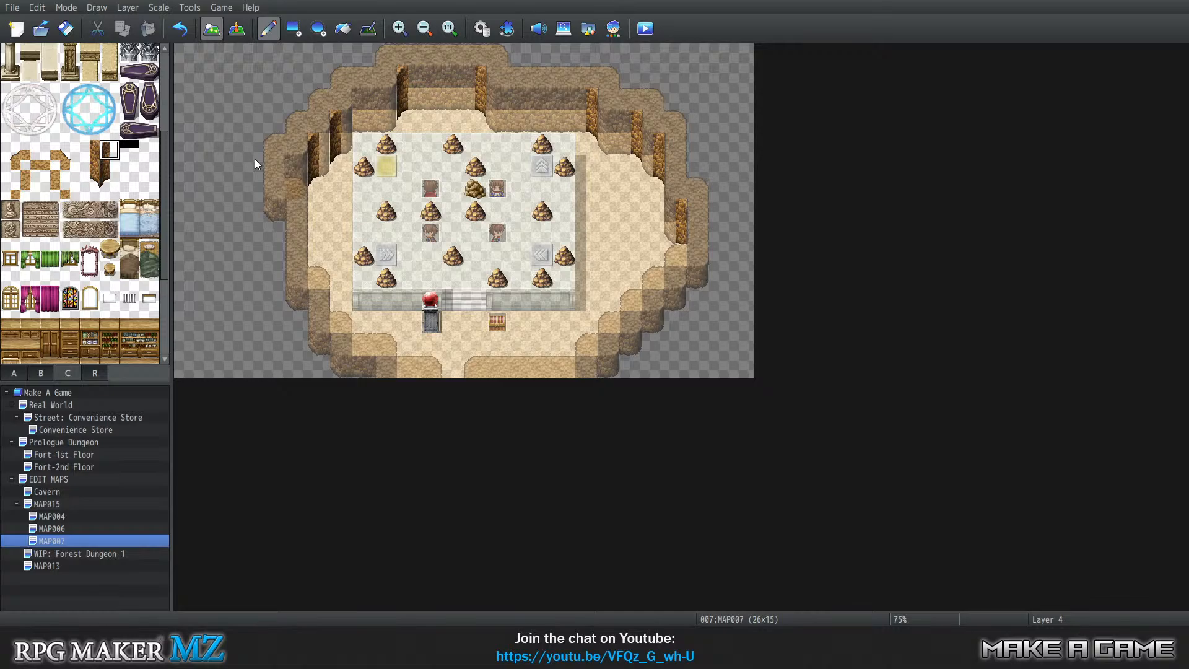
{"action": "left_click", "coordinate": [292, 166]}
Place the thin rounded floor-edge tile at the southwestern wall corners and its mirrored version at the stepped corners along the southeastern wall.
{"action": "left_click", "coordinate": [71, 154]}
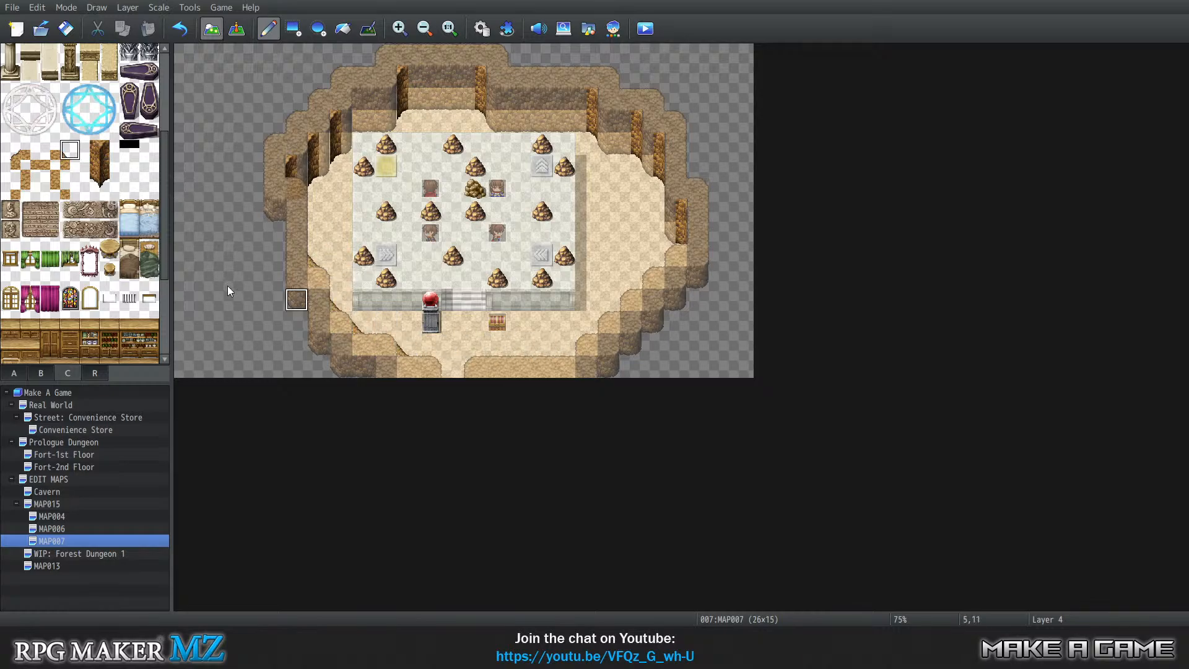
{"action": "left_click", "coordinate": [16, 156]}
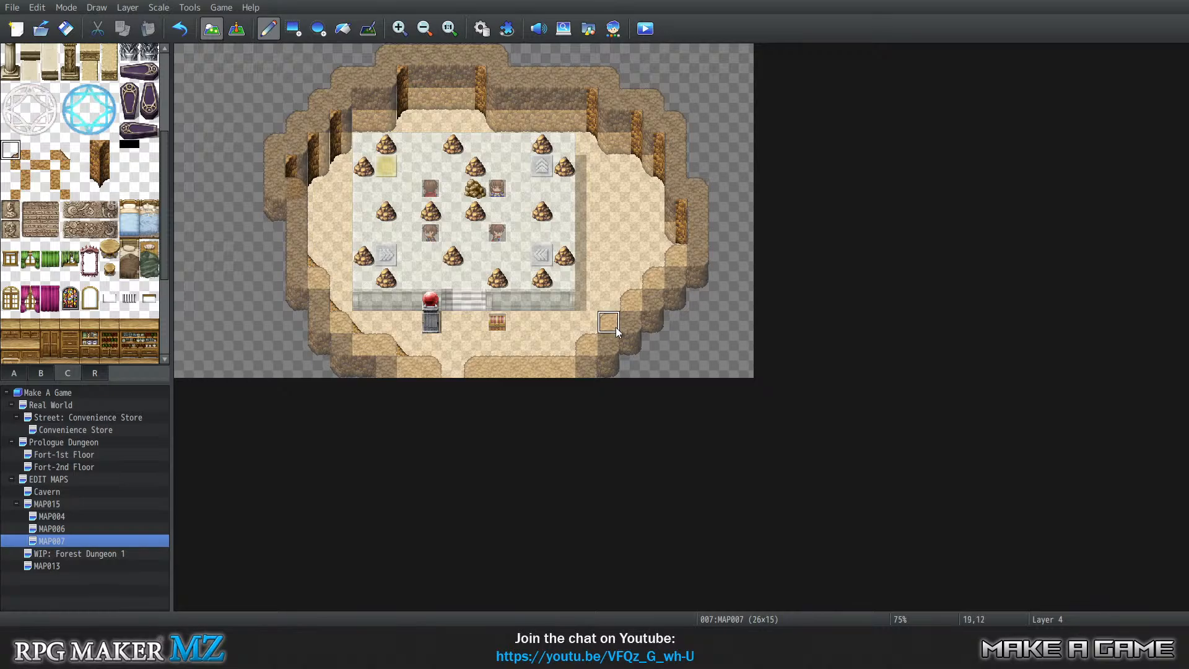
{"action": "left_click", "coordinate": [566, 345]}
{"action": "left_click", "coordinate": [626, 284]}
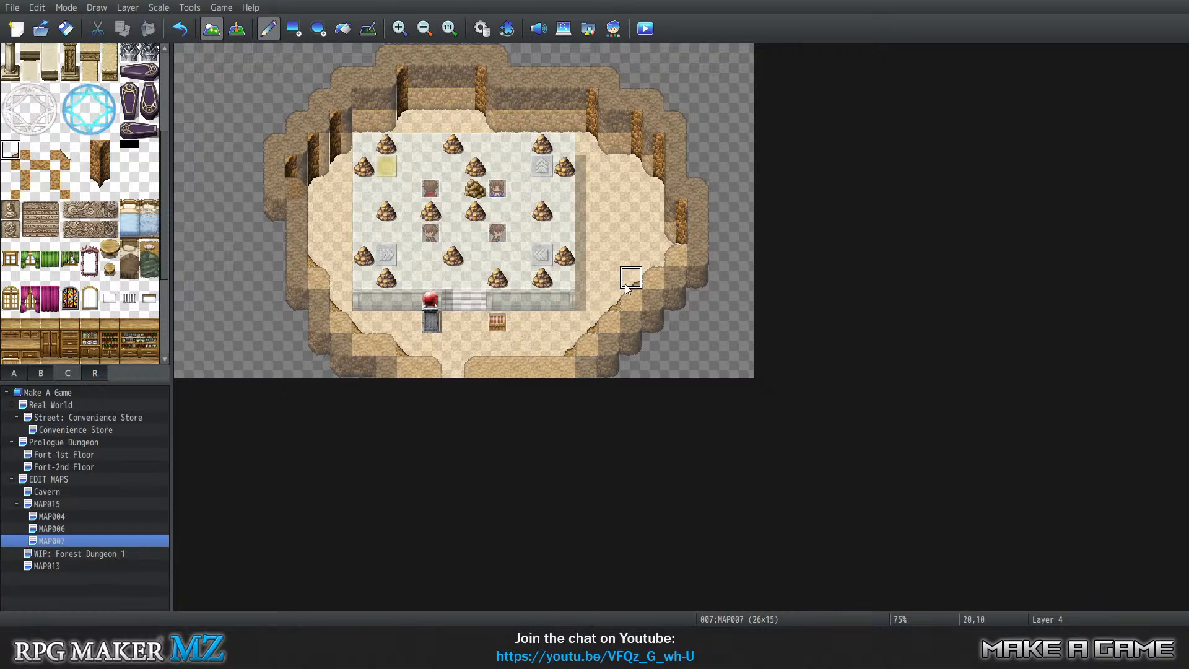
{"action": "left_click", "coordinate": [648, 260]}
Overlay rock-top corner pieces along the diagonal southeastern wall, down to the step beside the southern exit.
{"action": "left_click", "coordinate": [27, 166]}
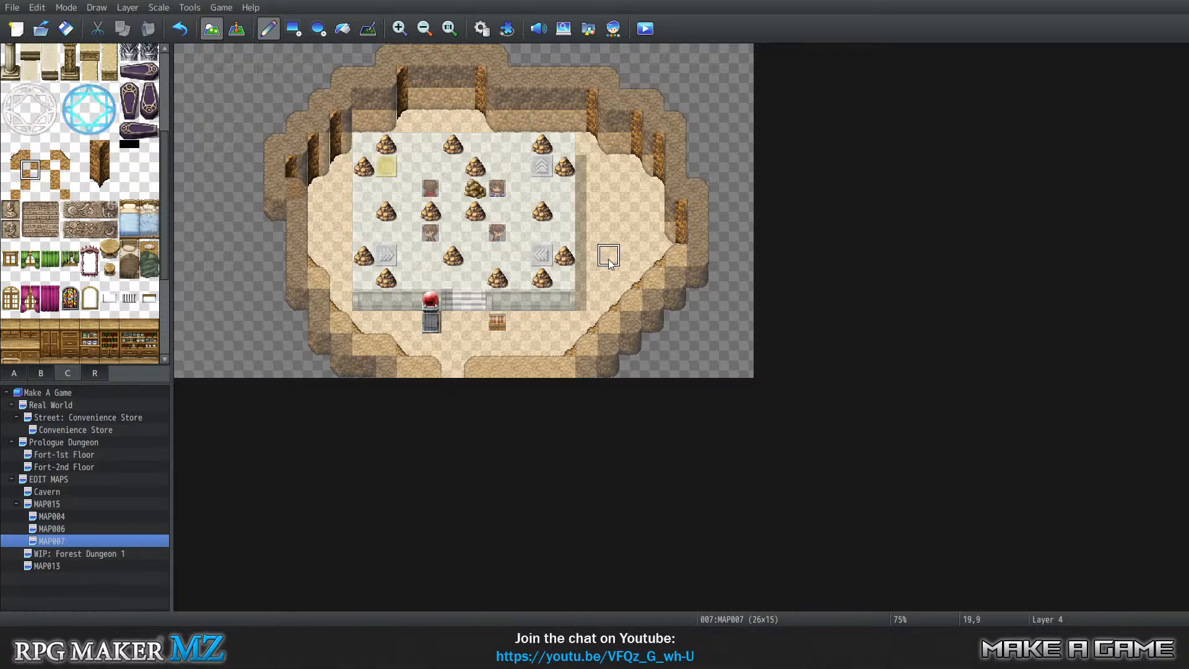
{"action": "mouse_move", "coordinate": [670, 280]}
{"action": "left_mouse_down"}
{"action": "mouse_move", "coordinate": [608, 320]}
{"action": "mouse_move", "coordinate": [595, 345]}
{"action": "left_mouse_up"}
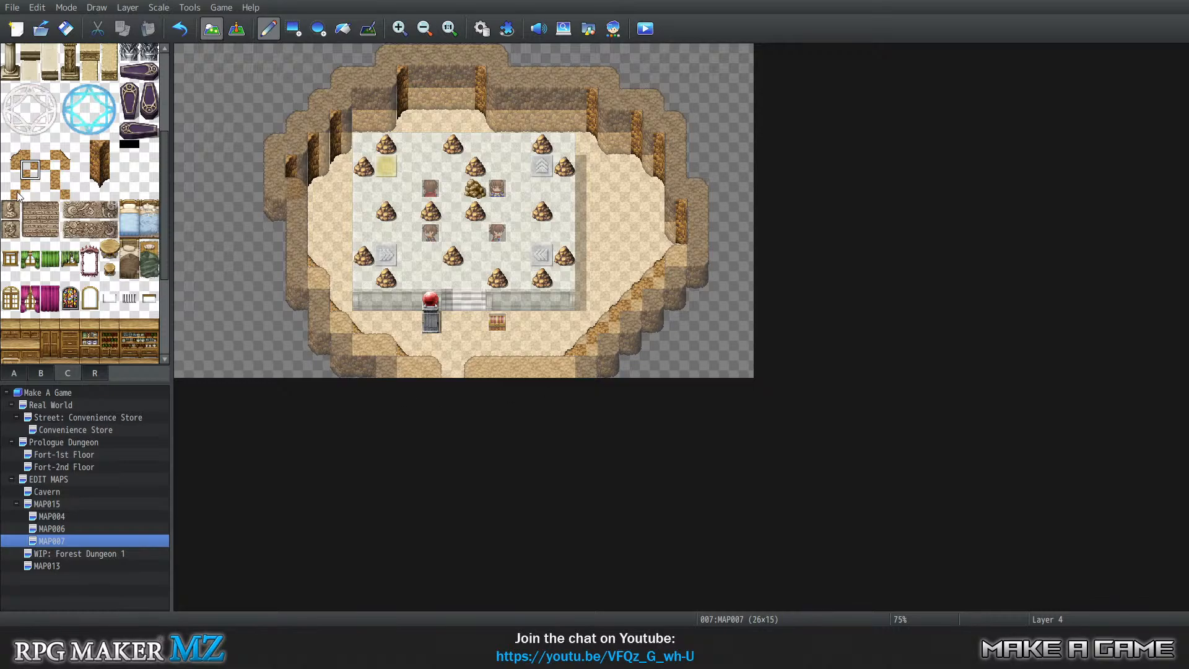
{"action": "left_click", "coordinate": [29, 190]}
{"action": "left_click", "coordinate": [54, 192]}
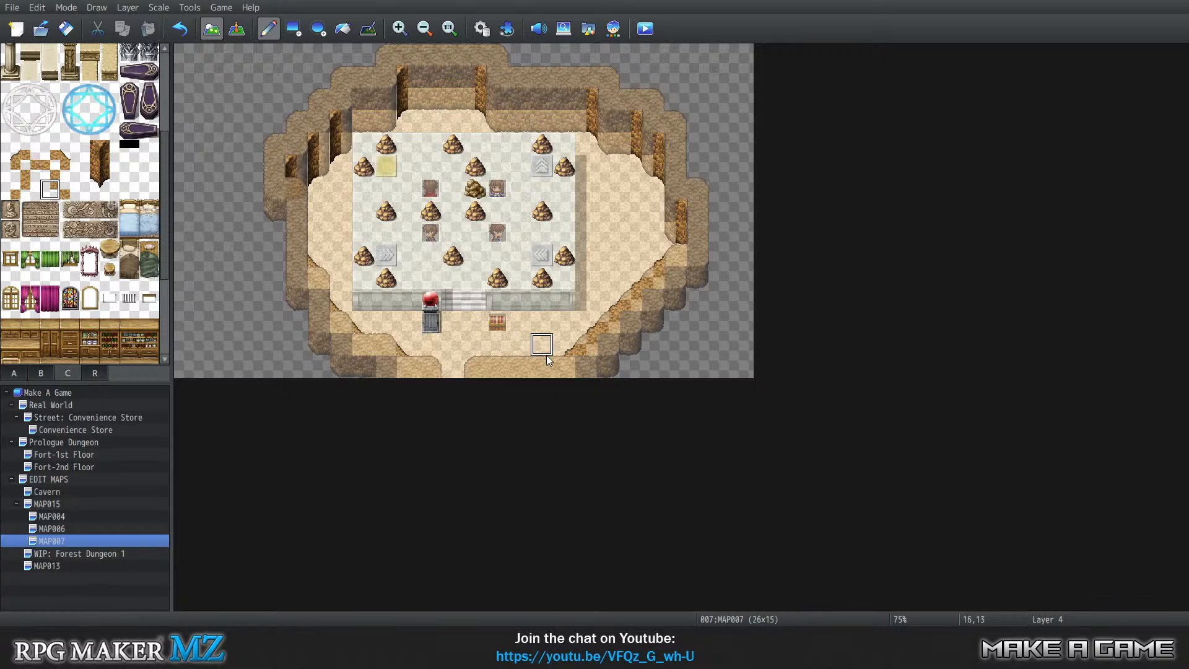
{"action": "left_click", "coordinate": [30, 191]}
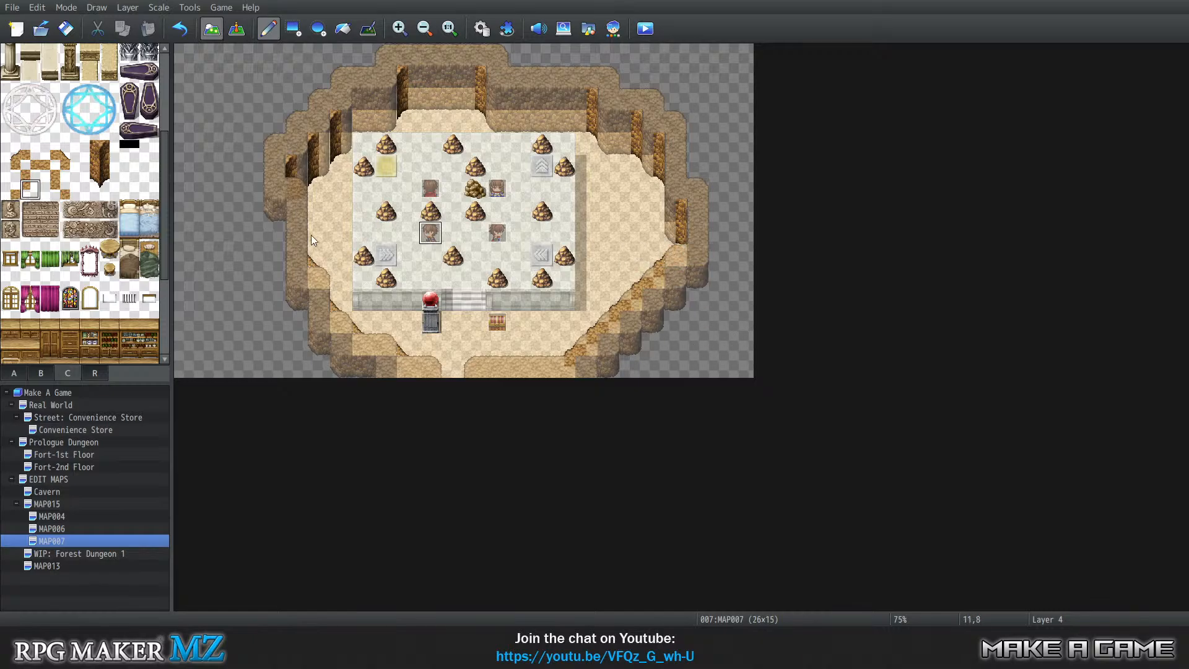
Place a small rock-top corner piece on the wall just above the short cliff edge at the cave's eastern side.
{"action": "left_click", "coordinate": [67, 190]}
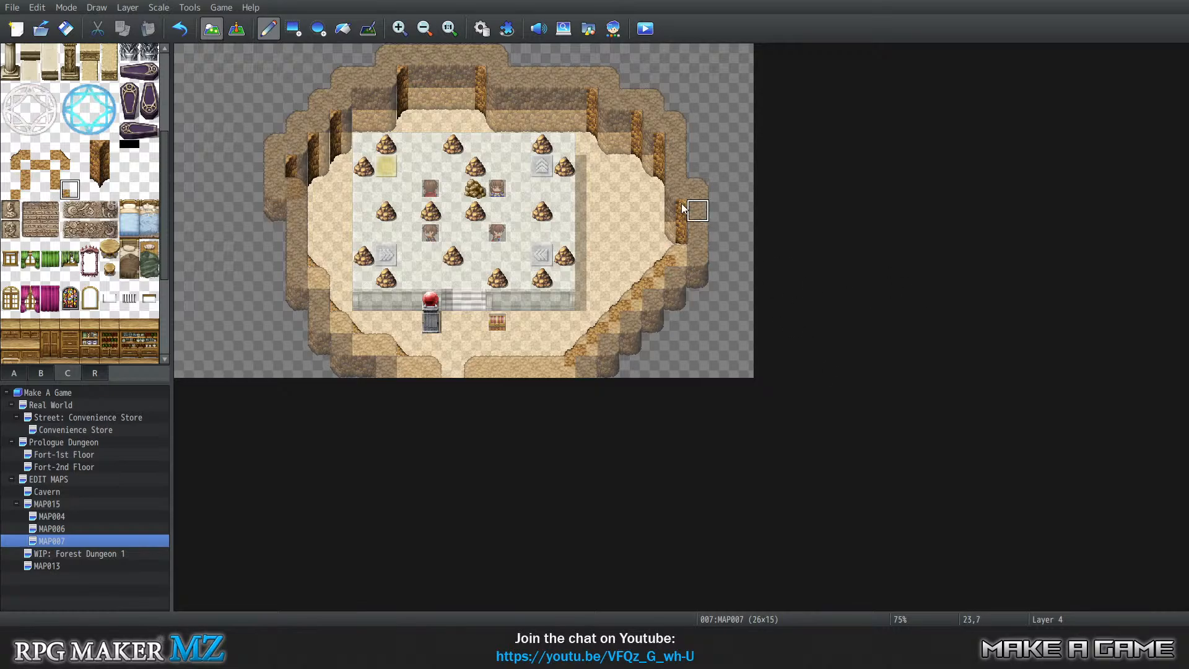
{"action": "left_click", "coordinate": [30, 190]}
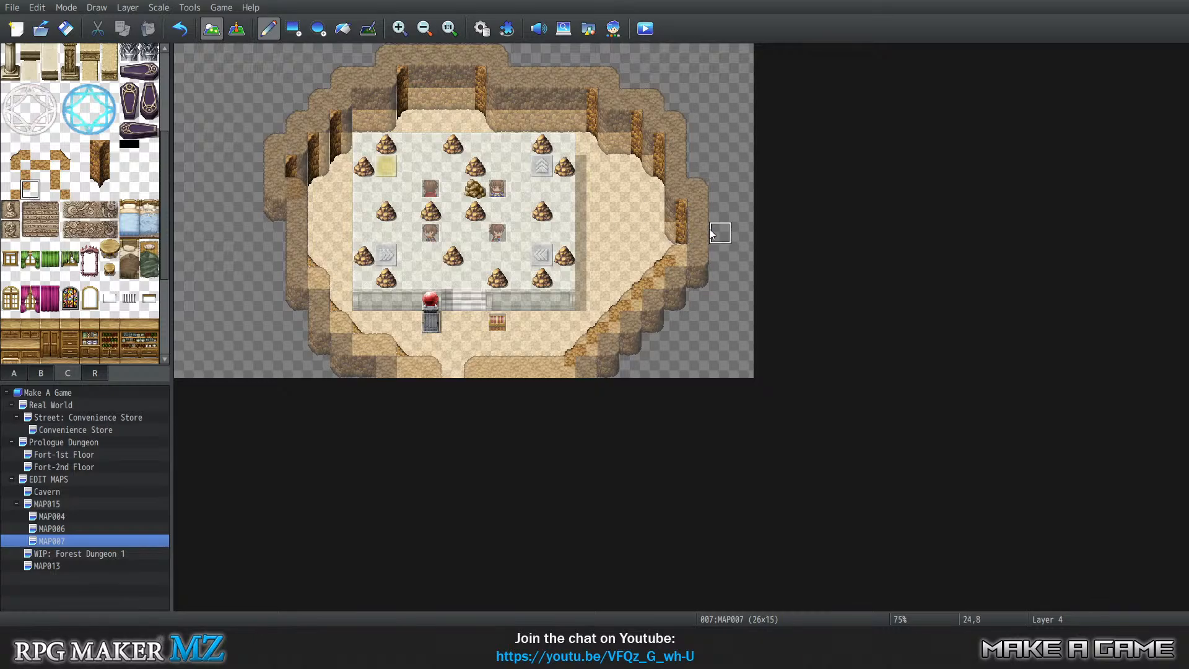
{"action": "left_click", "coordinate": [697, 210]}
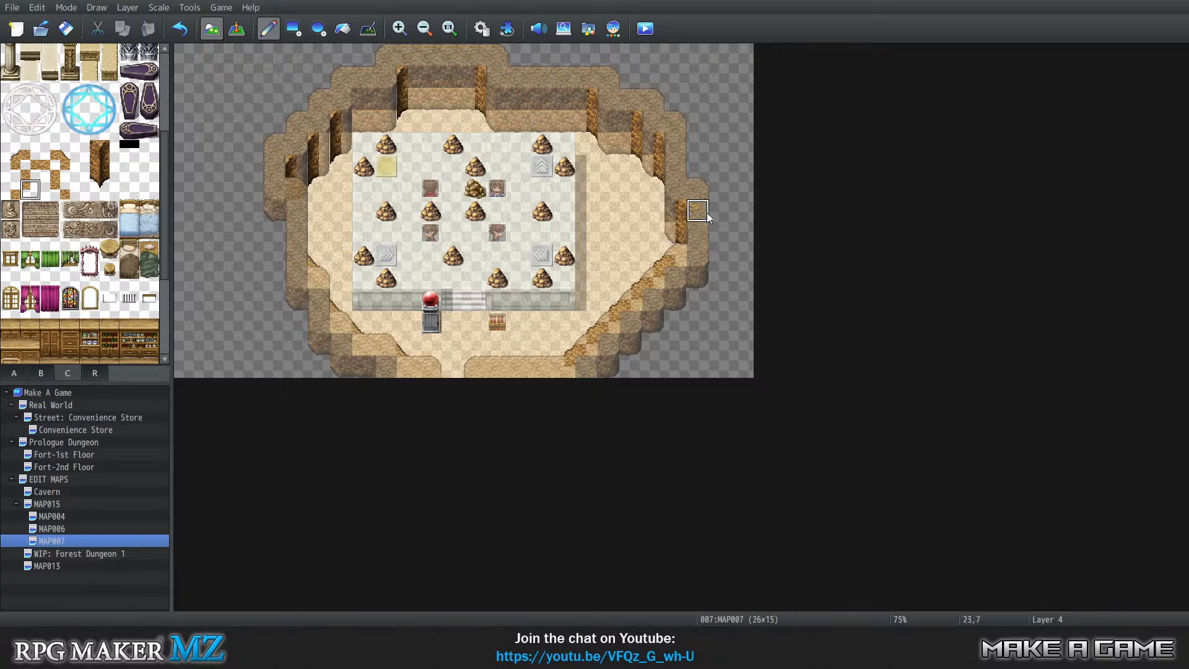
Place matching small rock-top corner pieces at the stepped corners of the northwestern and northern cave wall.
{"action": "left_click", "coordinate": [11, 190]}
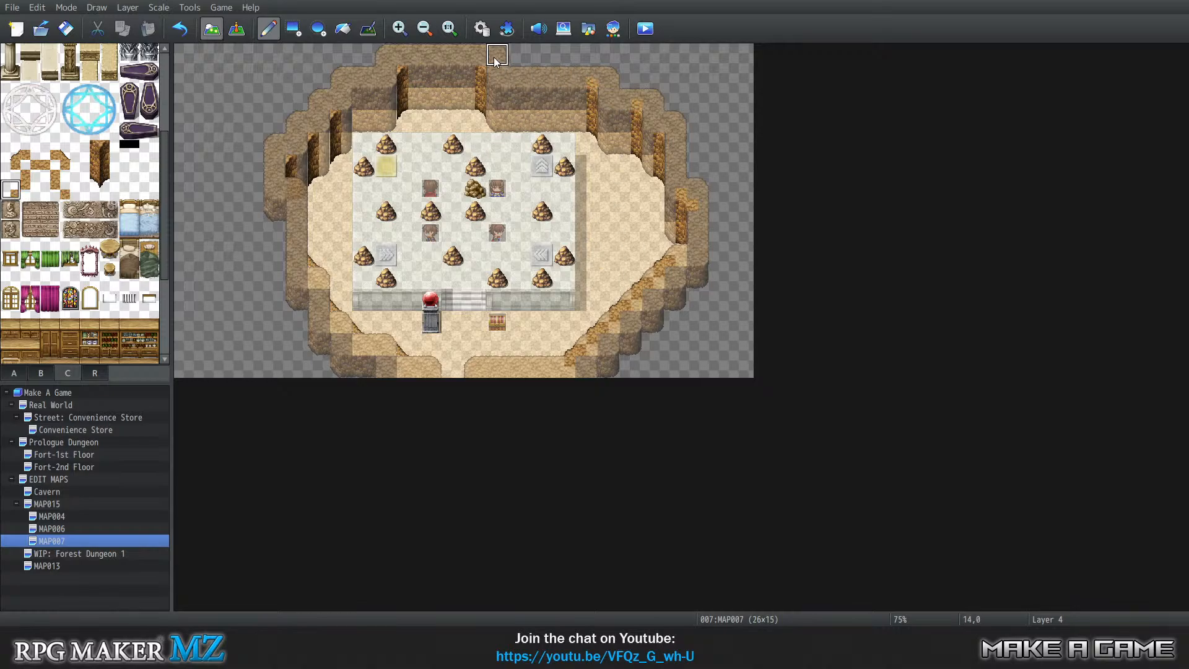
{"action": "left_click", "coordinate": [70, 189]}
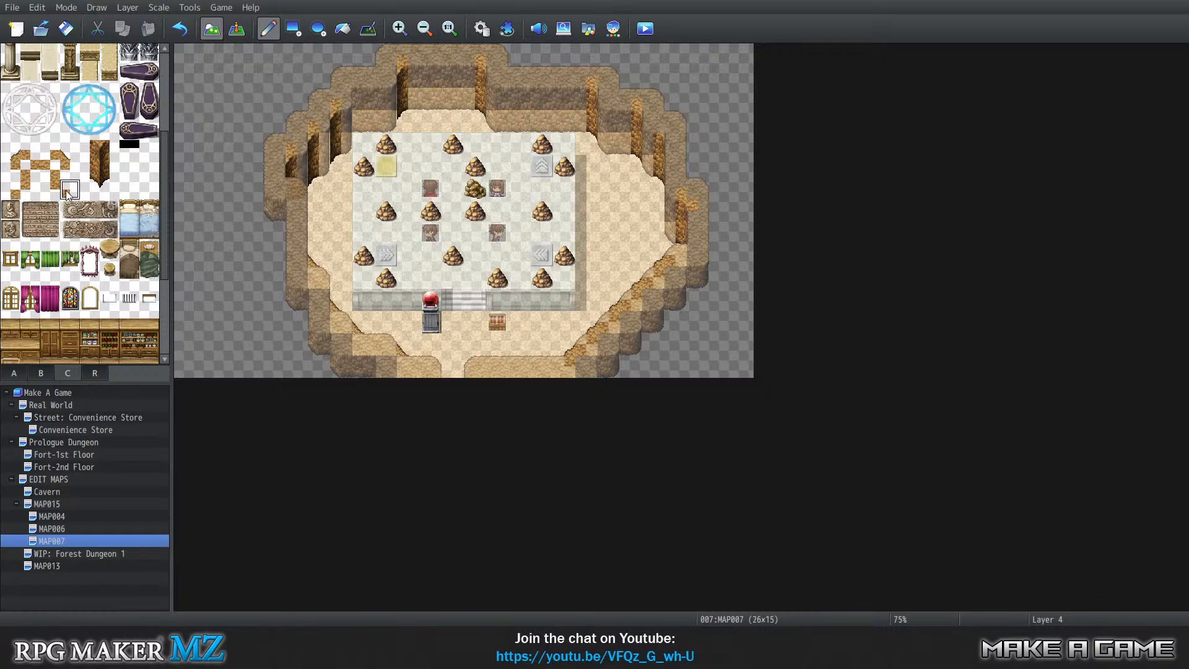
{"action": "left_click", "coordinate": [31, 191]}
{"action": "left_click", "coordinate": [48, 185]}
{"action": "left_click", "coordinate": [29, 190]}
{"action": "left_click", "coordinate": [52, 187]}
{"action": "left_click", "coordinate": [31, 170]}
{"action": "left_click", "coordinate": [6, 189]}
Place a rock-top corner piece on the lower southwestern wall and patch the stepped corners along the northeastern wall.
{"action": "left_click", "coordinate": [50, 189]}
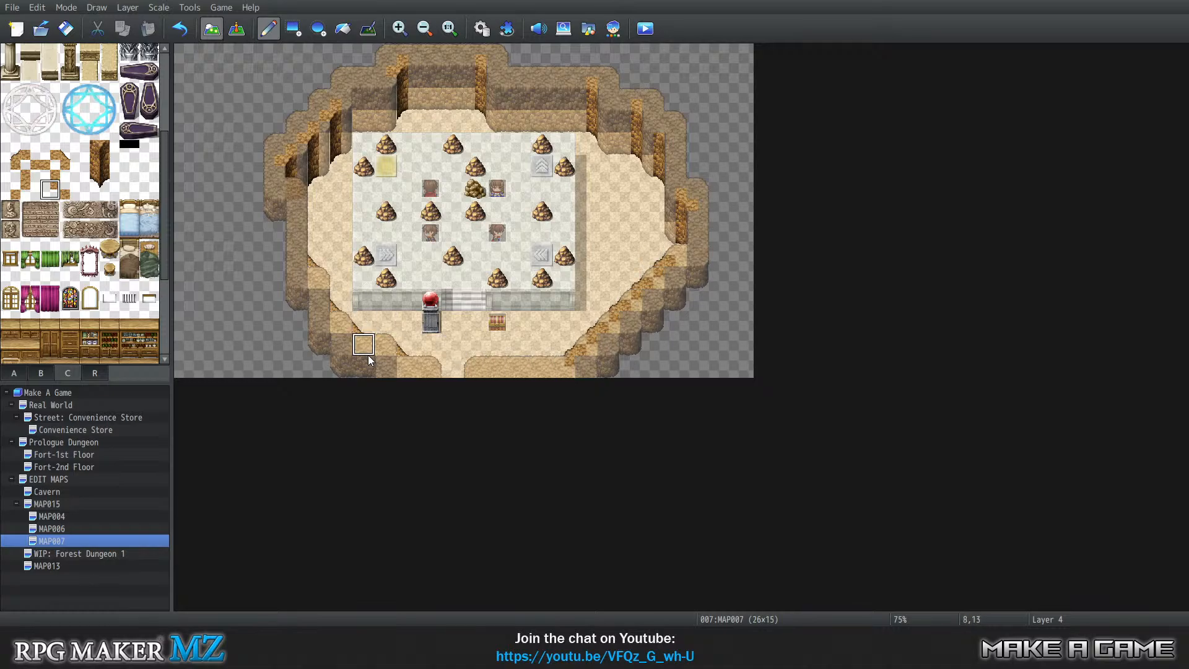
{"action": "left_click", "coordinate": [71, 190]}
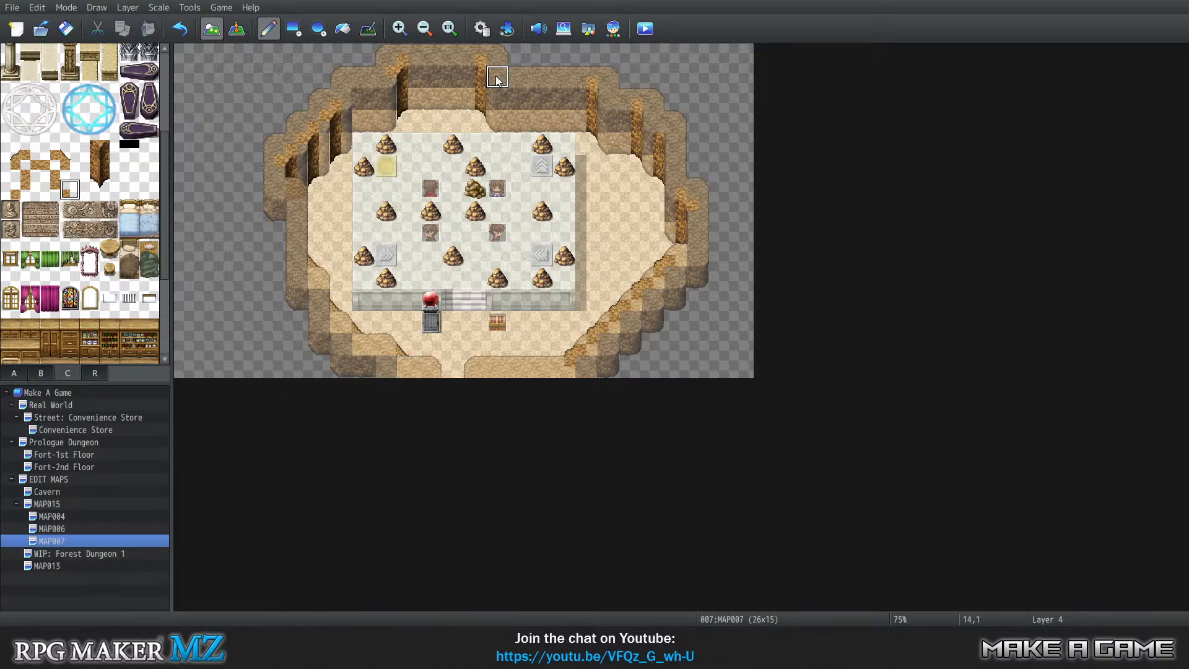
{"action": "left_click", "coordinate": [31, 190]}
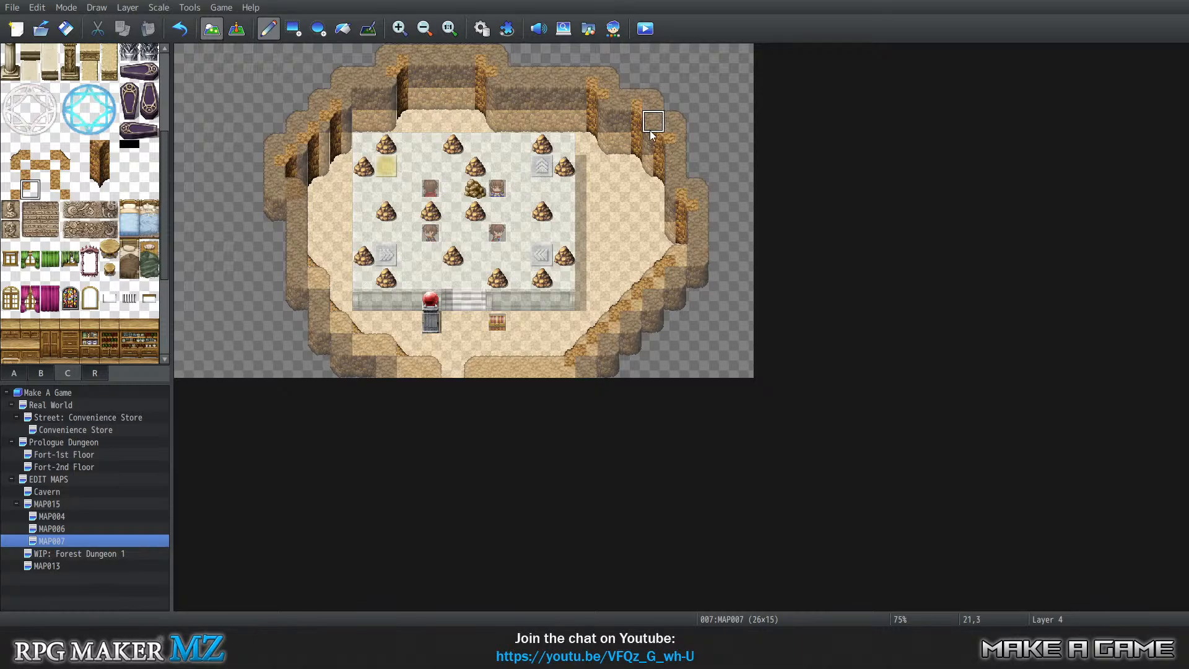
Fill the remaining stepped corners of the southwestern wall with small rock-top corner pieces.
{"action": "left_click", "coordinate": [50, 170]}
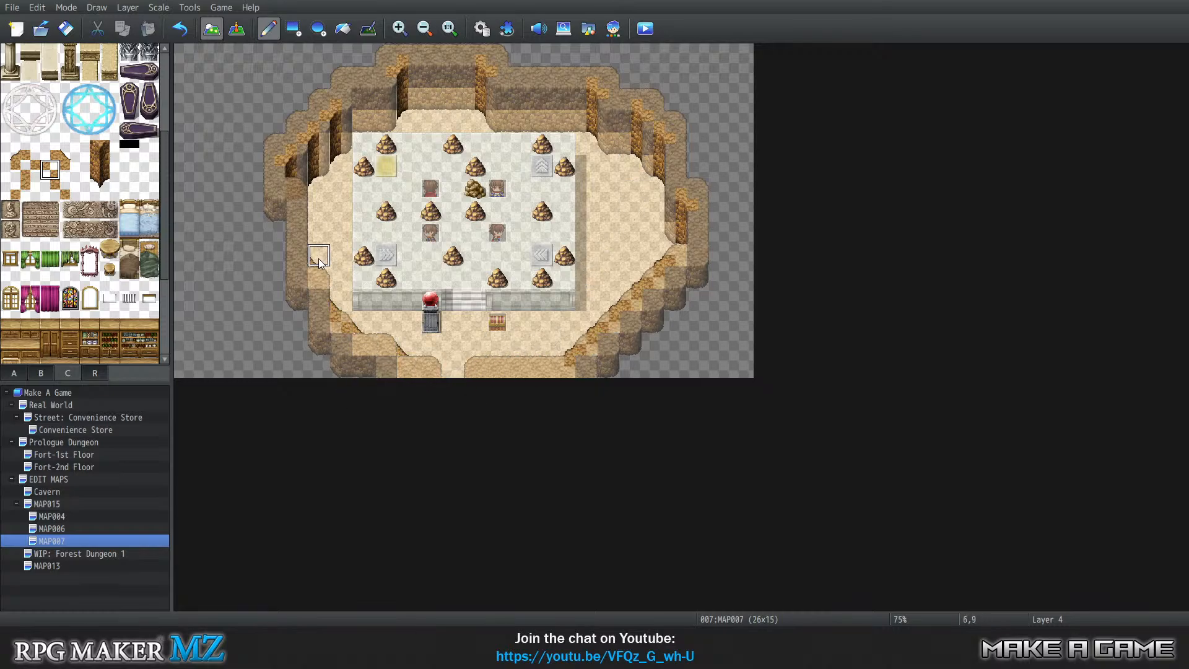
{"action": "left_click", "coordinate": [50, 195]}
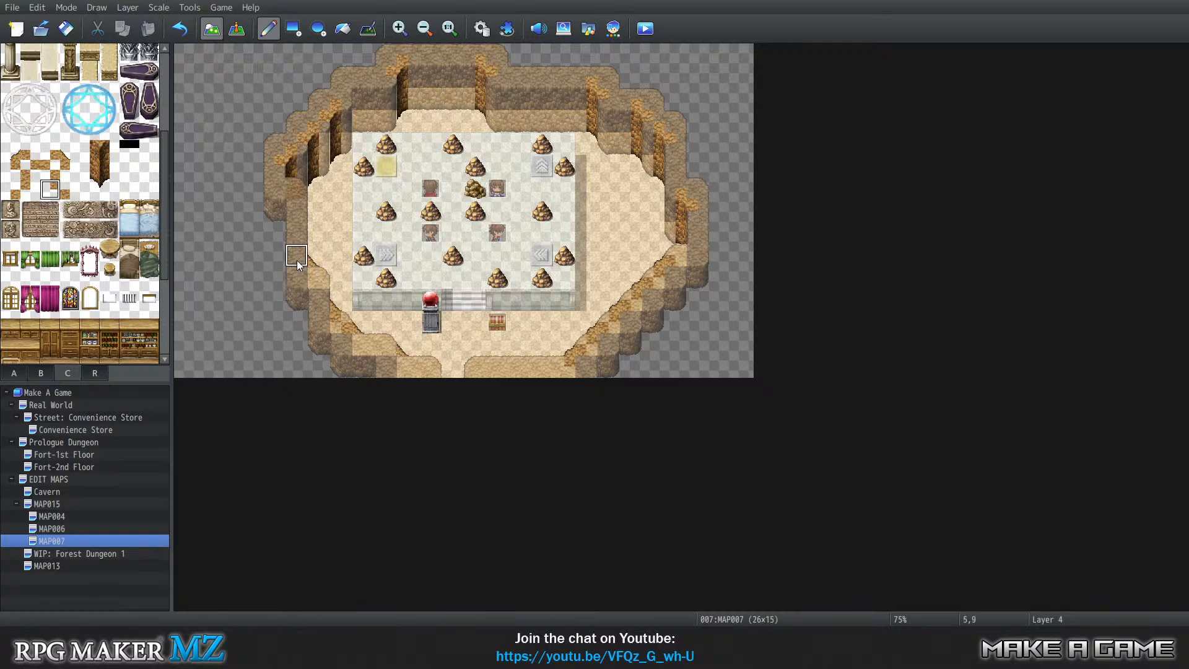
{"action": "left_click", "coordinate": [27, 192]}
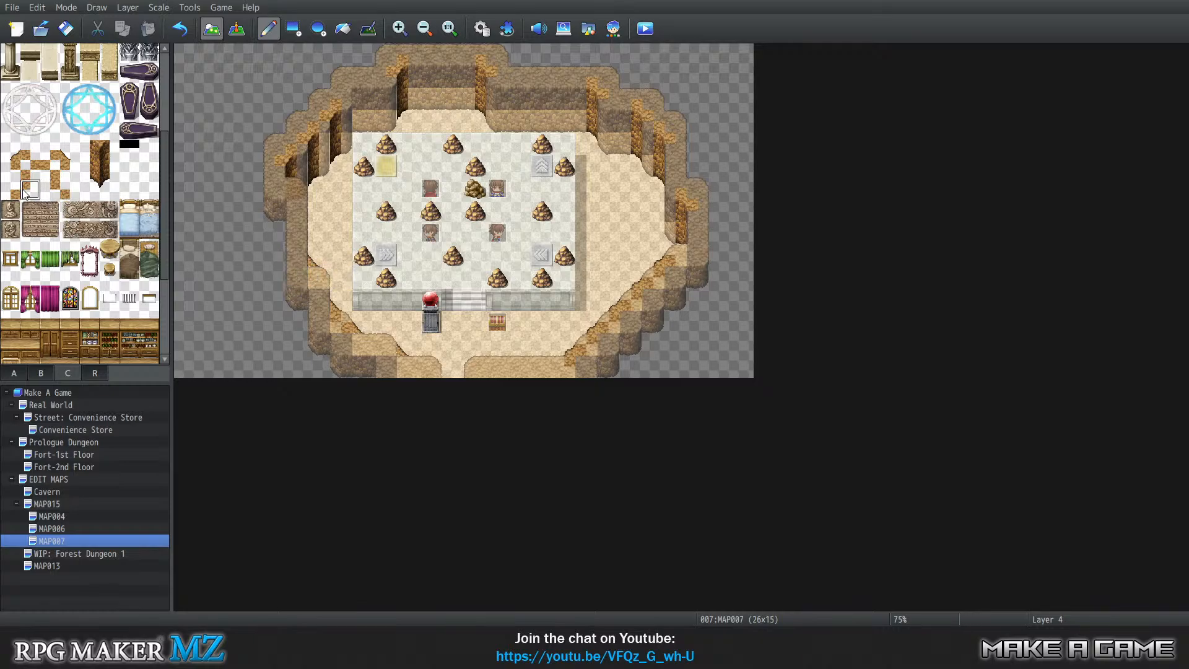
{"action": "left_click", "coordinate": [316, 279]}
{"action": "left_click", "coordinate": [367, 346]}
{"action": "left_click", "coordinate": [11, 190]}
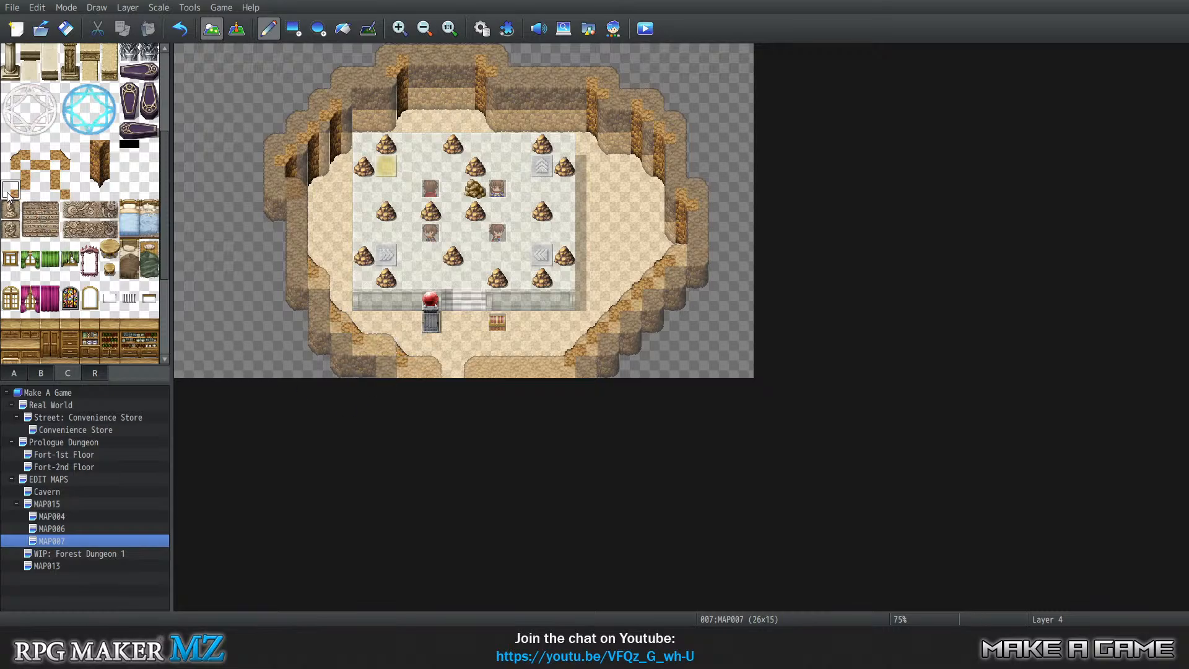
{"action": "left_click", "coordinate": [340, 277]}
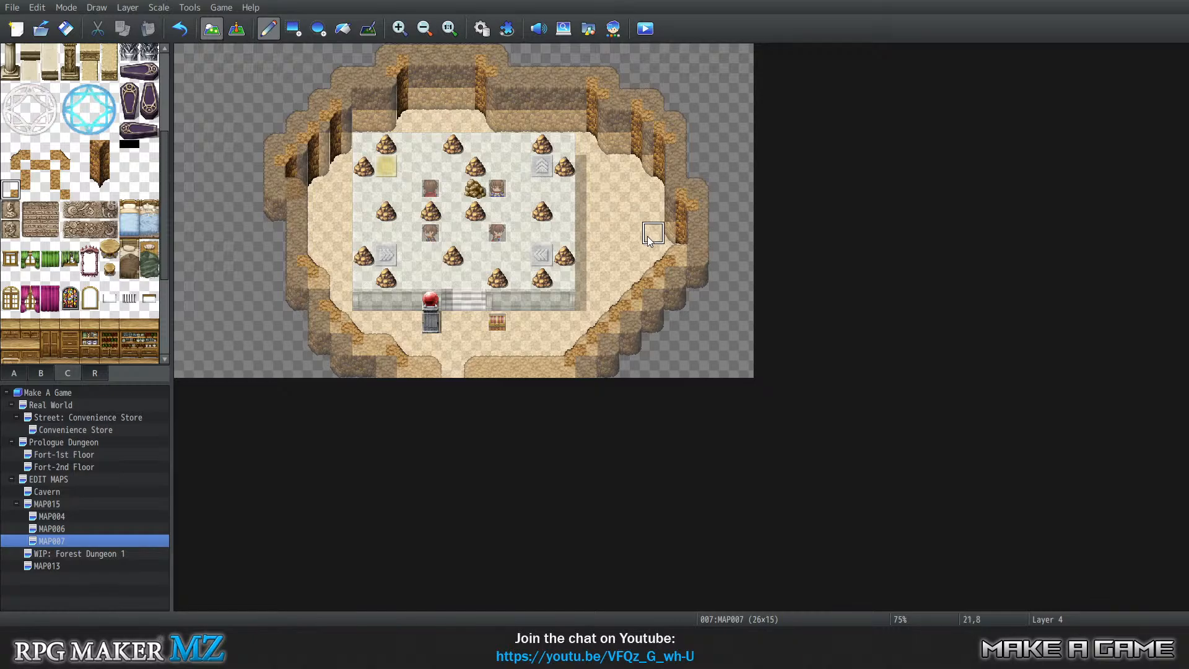
On Layer 1, copy the black void tile from outside the cave onto the floor behind the northwestern wall corners.
{"action": "key", "text": "0"}
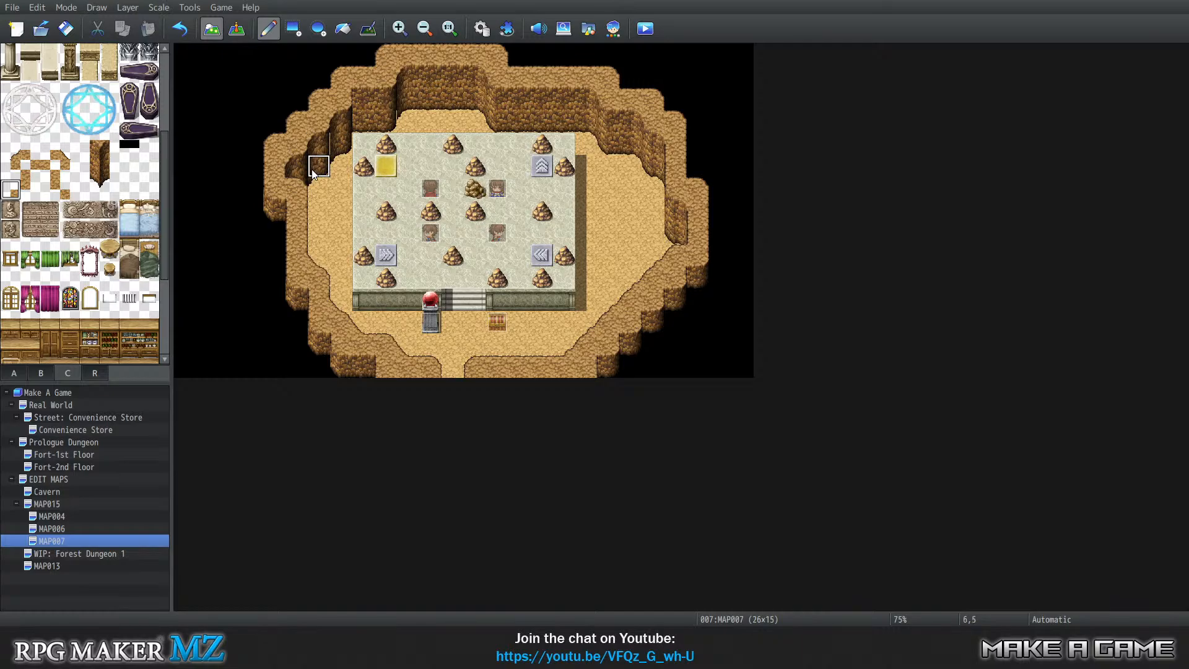
{"action": "key", "text": "1"}
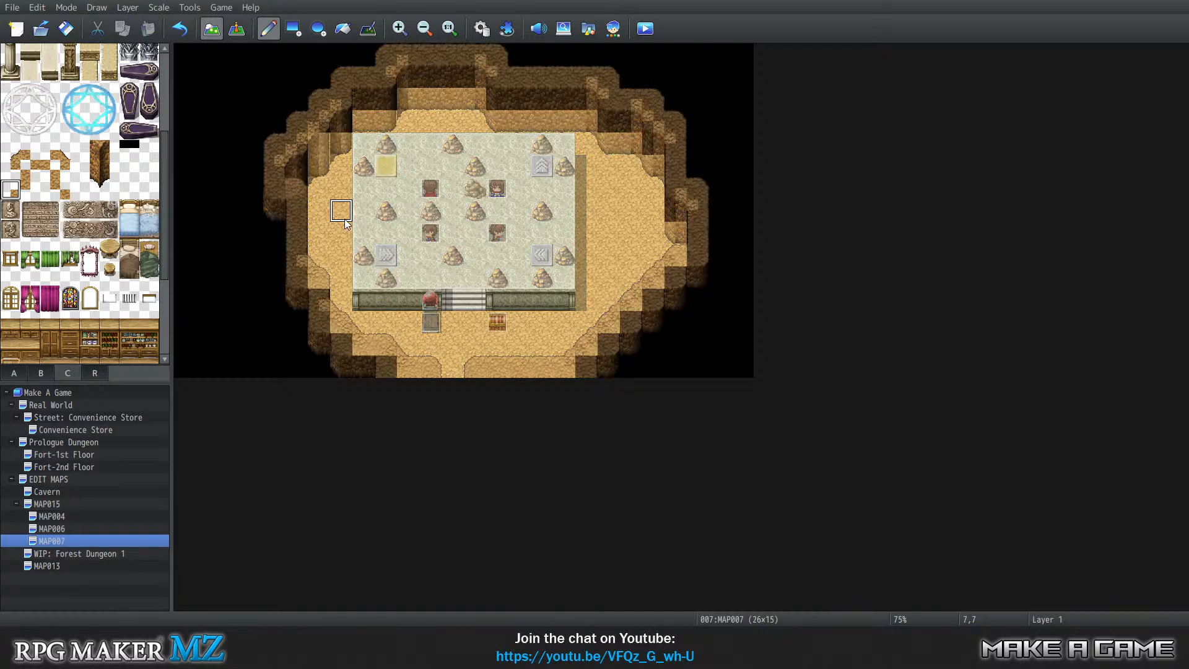
{"action": "right_click", "coordinate": [269, 122]}
{"action": "left_click", "coordinate": [313, 144]}
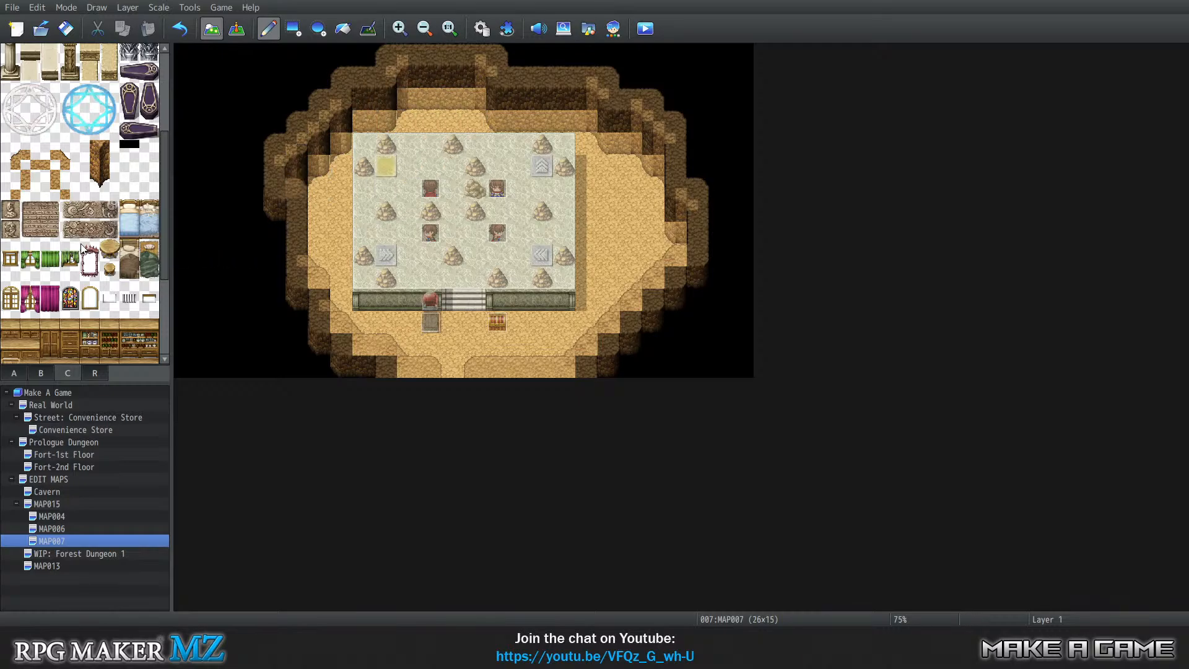
On Layer 2, place the half-black tile at the northwestern wall corners and return to the automatic layer view.
{"action": "left_click", "coordinate": [137, 149]}
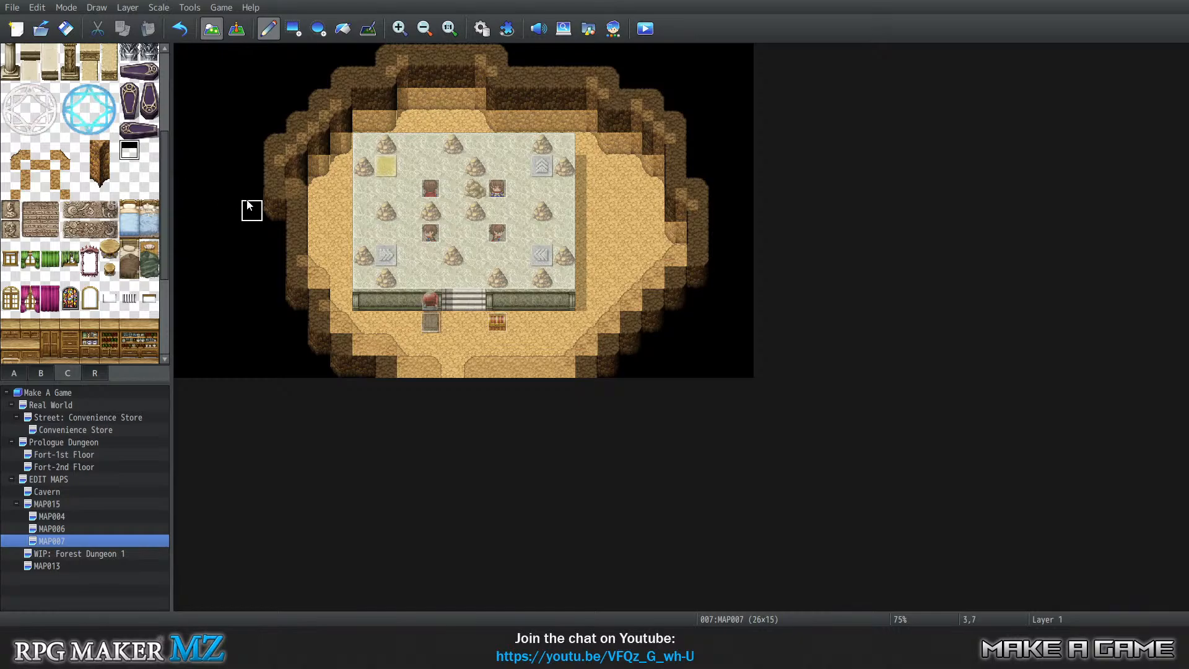
{"action": "key", "text": "2"}
{"action": "left_click", "coordinate": [321, 175]}
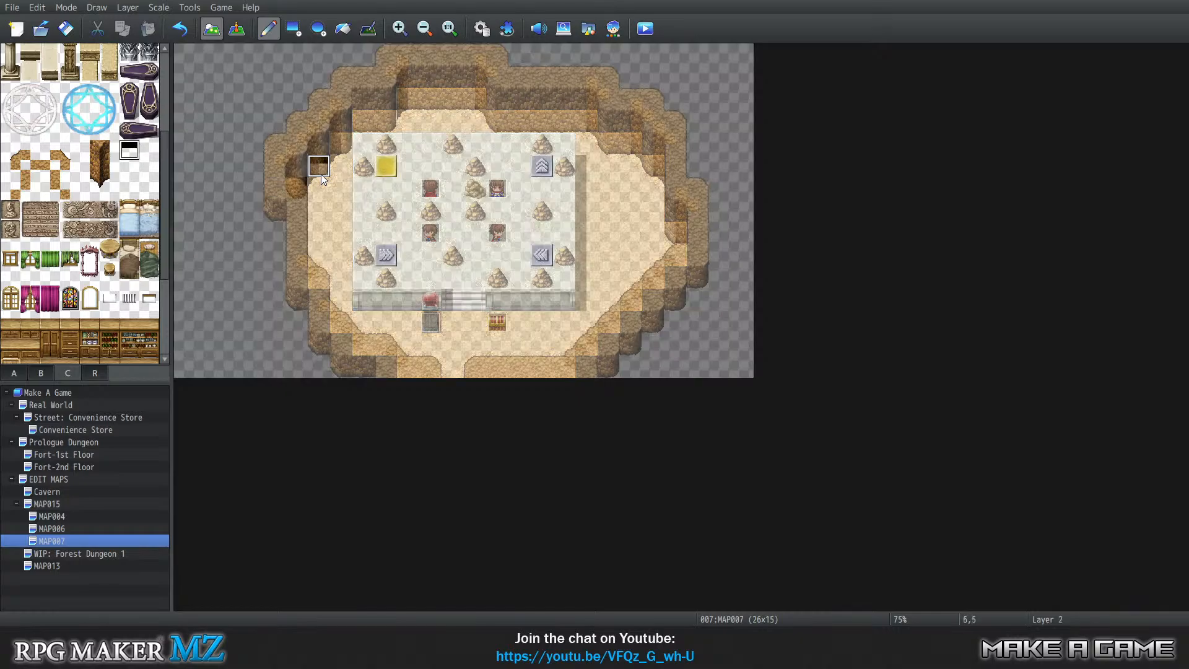
{"action": "left_click", "coordinate": [377, 129]}
{"action": "key", "text": "3"}
{"action": "key", "text": "4"}
{"action": "key", "text": "0"}
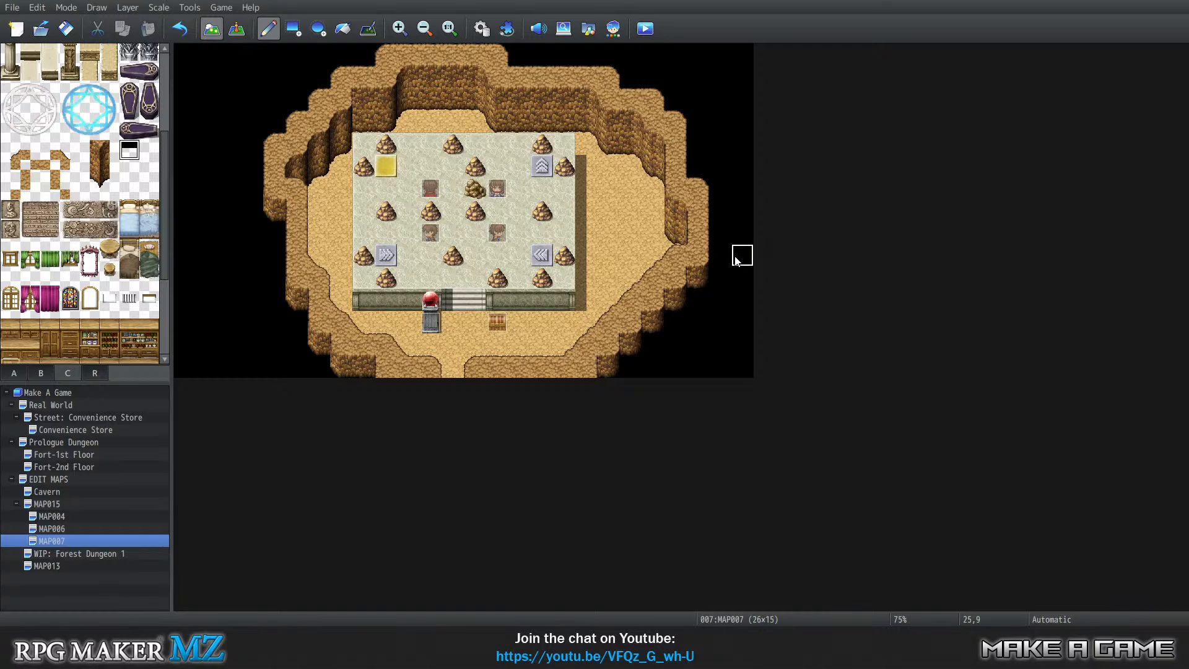
Open MAP006 to examine its cave walls for comparison, and return to MAP007.
{"action": "left_click", "coordinate": [76, 529]}
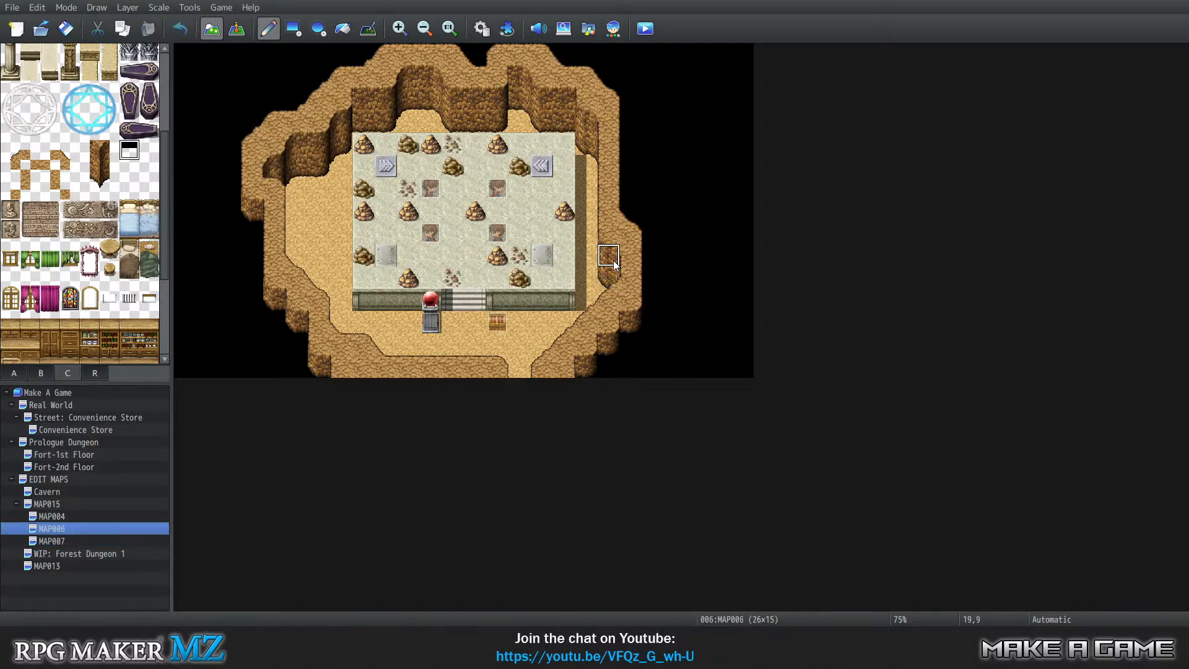
{"action": "right_click_drag", "start_coordinate": [614, 261], "coordinate": [625, 276]}
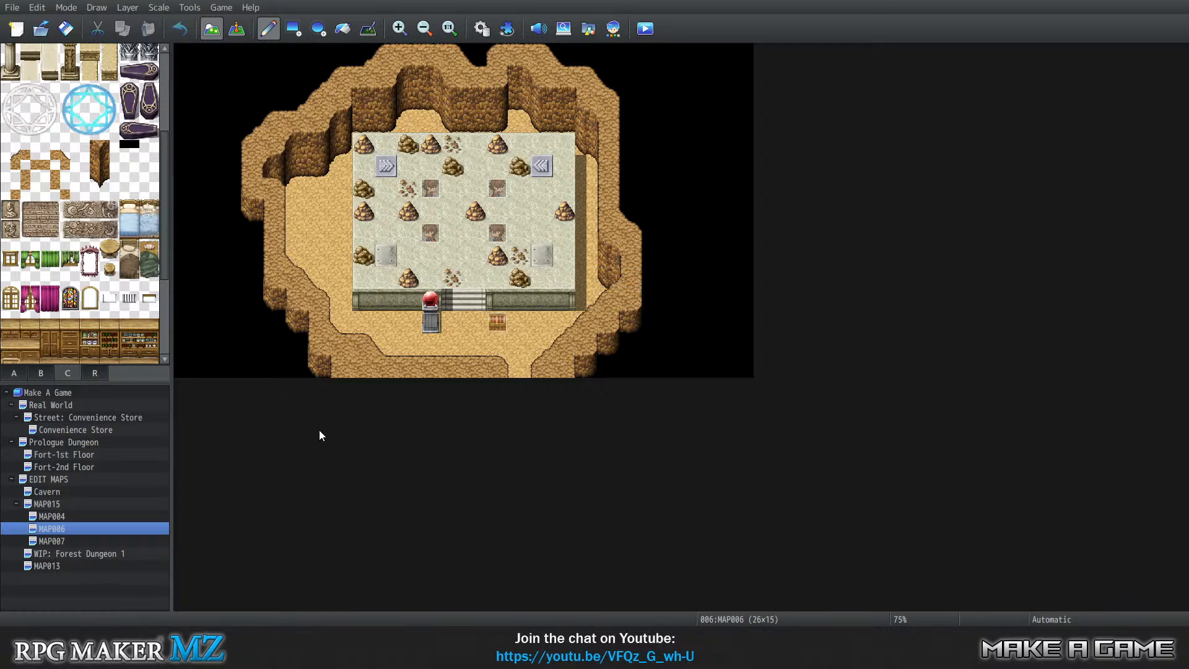
{"action": "left_click", "coordinate": [66, 541]}
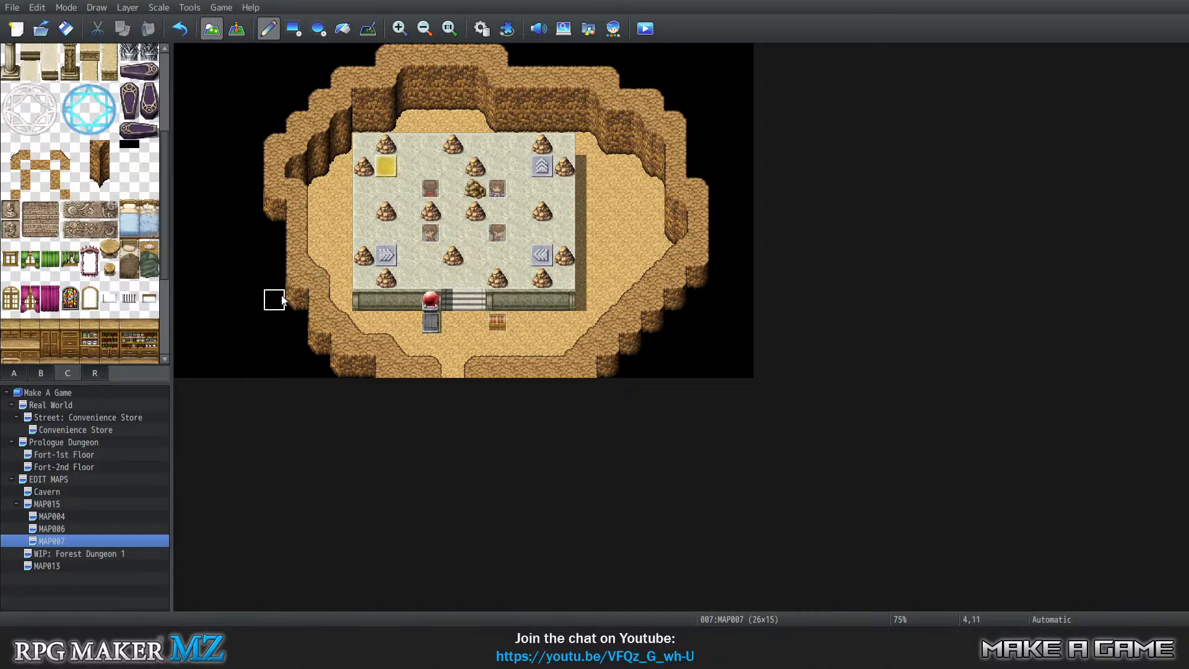
Examine how MAP007's softened walls are built up across Layers 1 to 4, comparing them with the automatic view.
{"action": "key", "text": "1"}
{"action": "key", "text": "2"}
{"action": "key", "text": "3"}
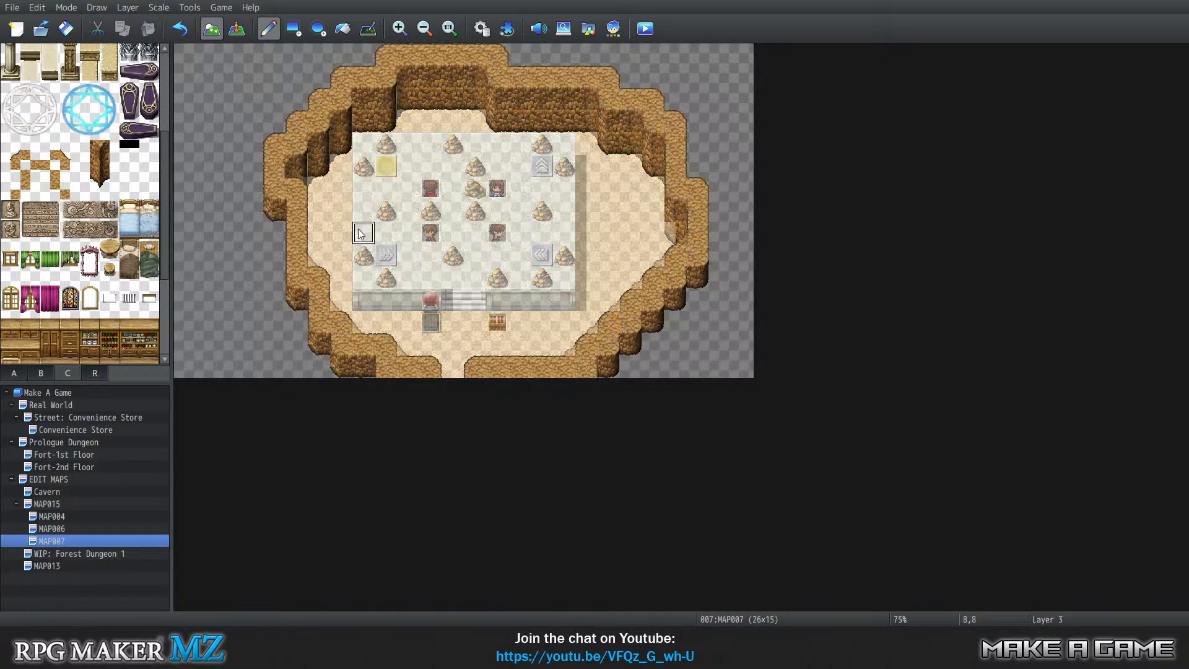
{"action": "key", "text": "4"}
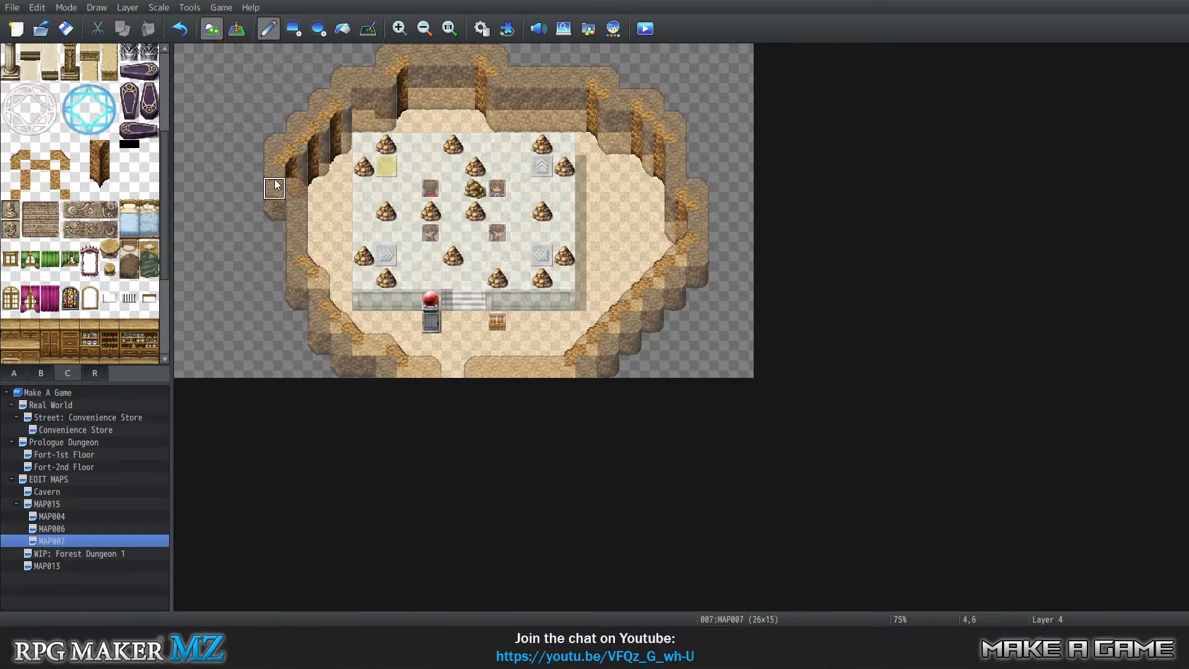
{"action": "key", "text": "0"}
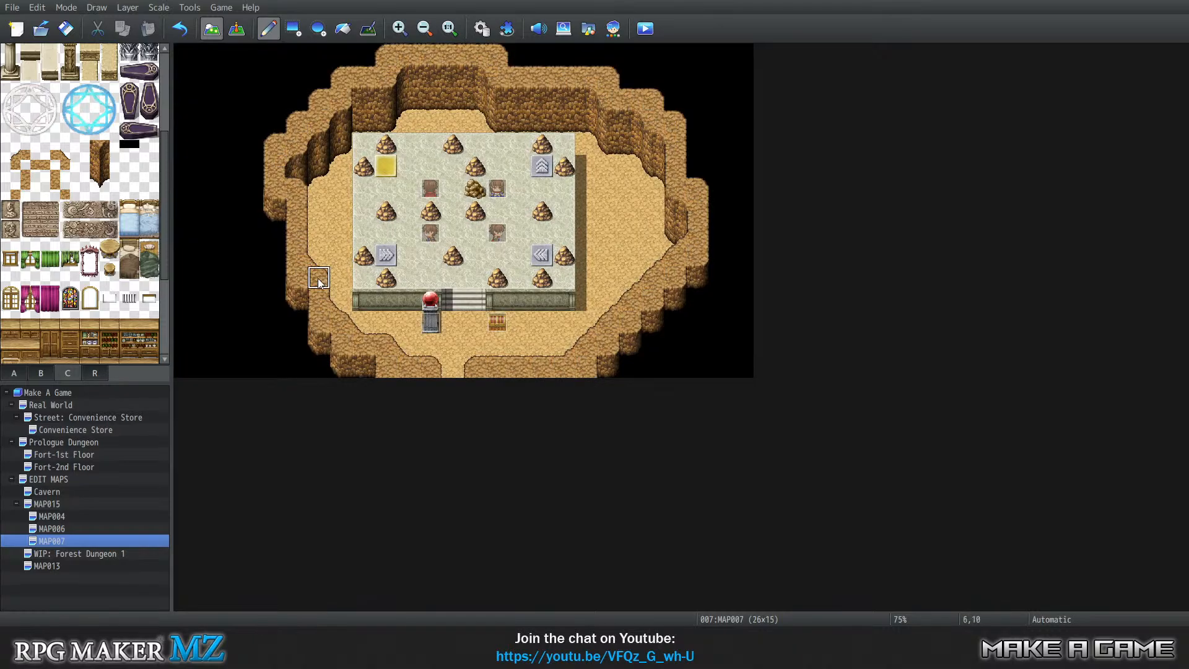
{"action": "key", "text": "4"}
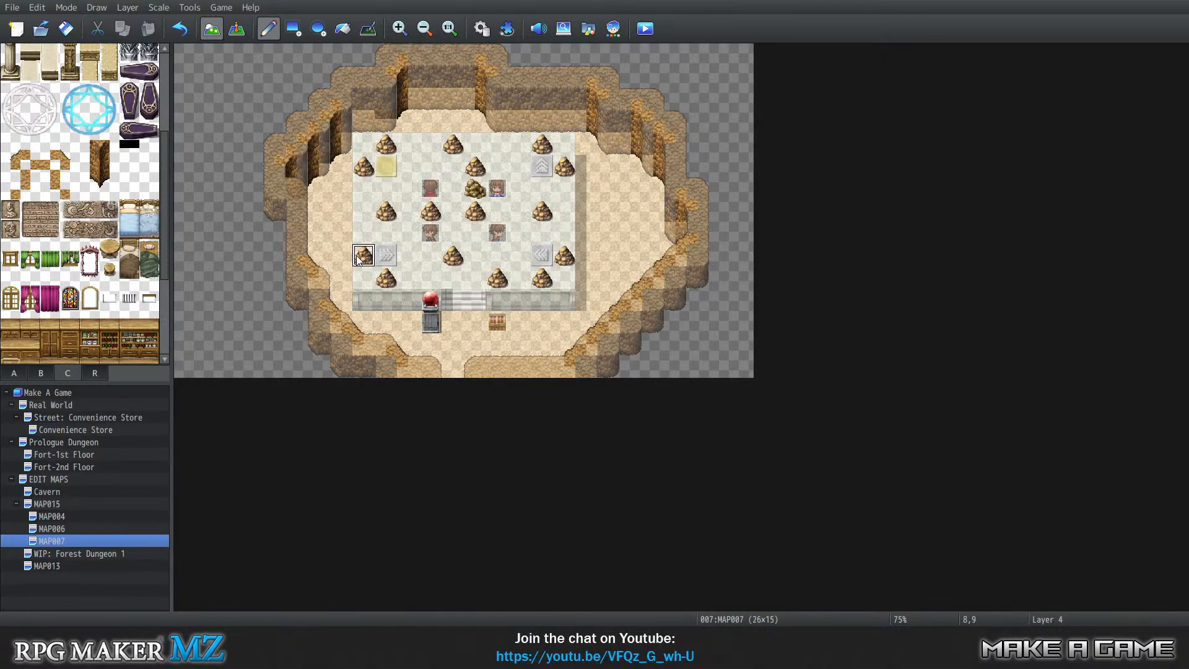
{"action": "key", "text": "0"}
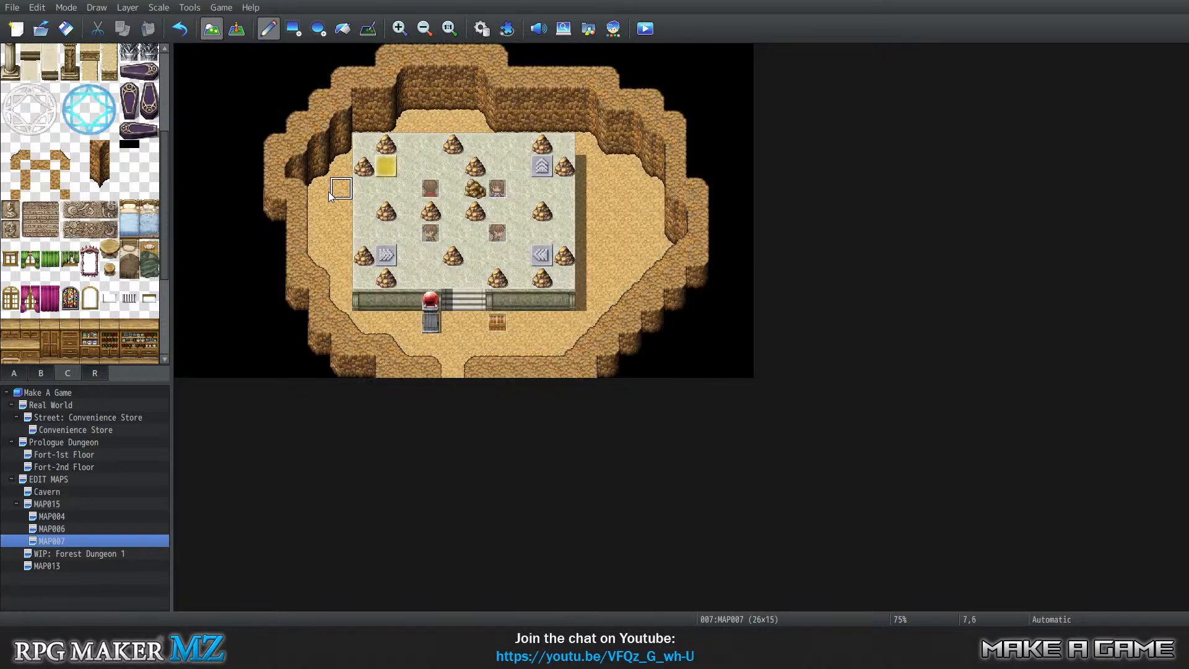
{"action": "key", "text": "1"}
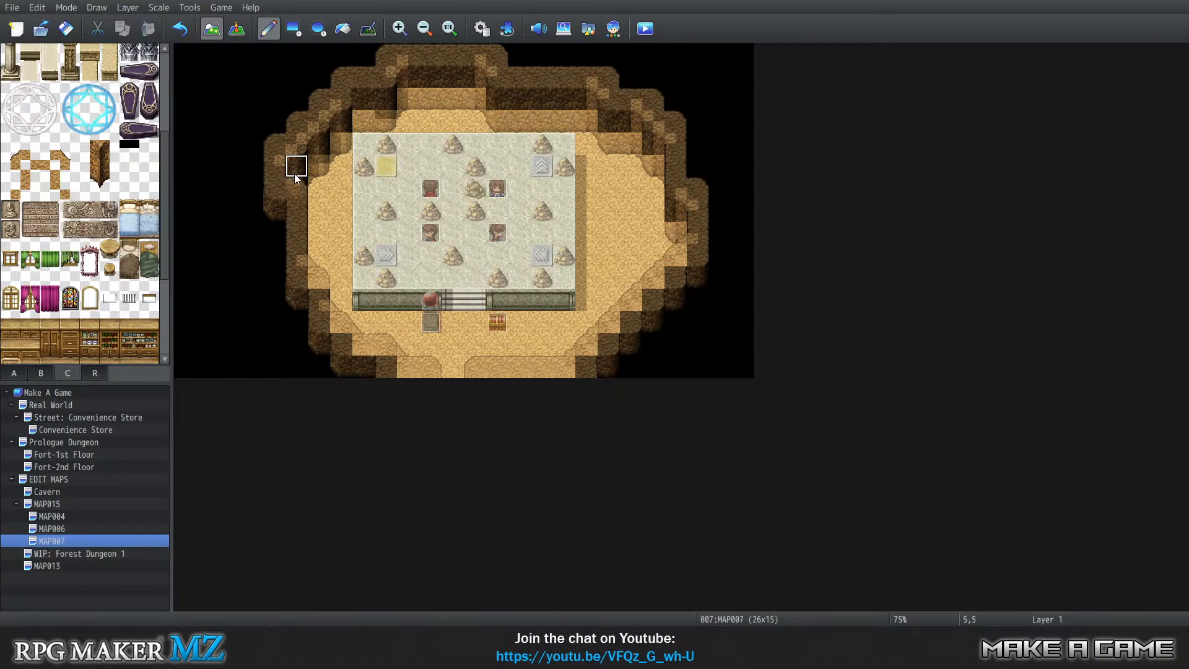
On Layer 2, paint a two-by-three block of brown cave wall outside the cave and copy its upper-right tile onto the western wall corner.
{"action": "key", "text": "2"}
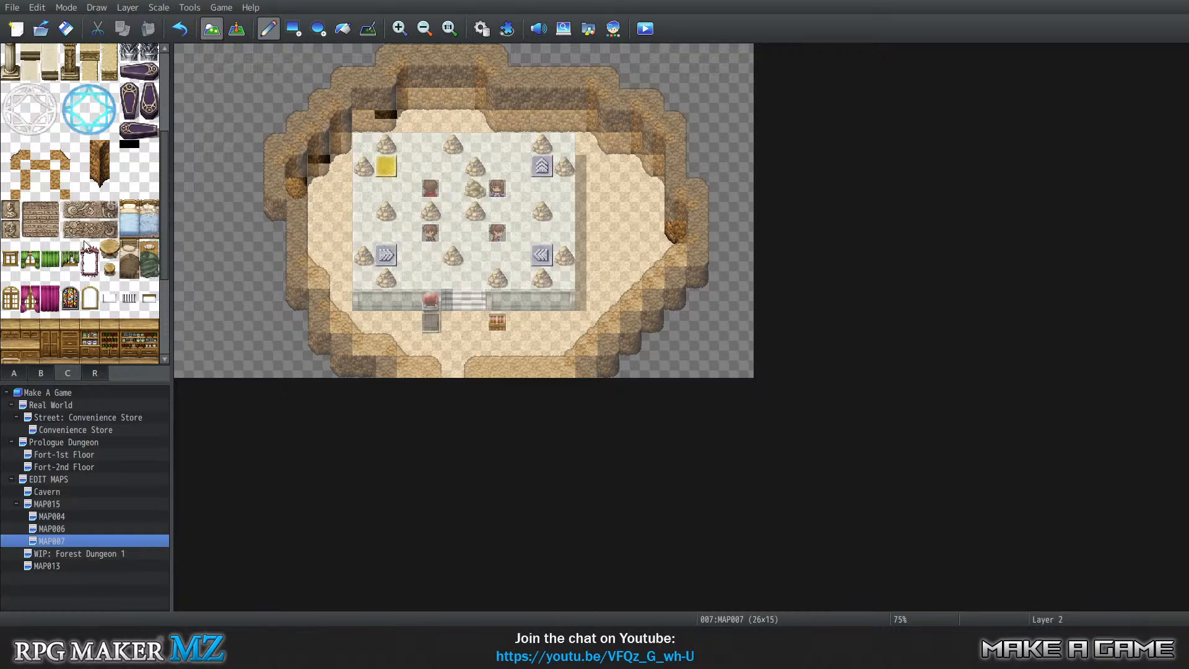
{"action": "left_click", "coordinate": [19, 373]}
{"action": "left_click", "coordinate": [10, 129]}
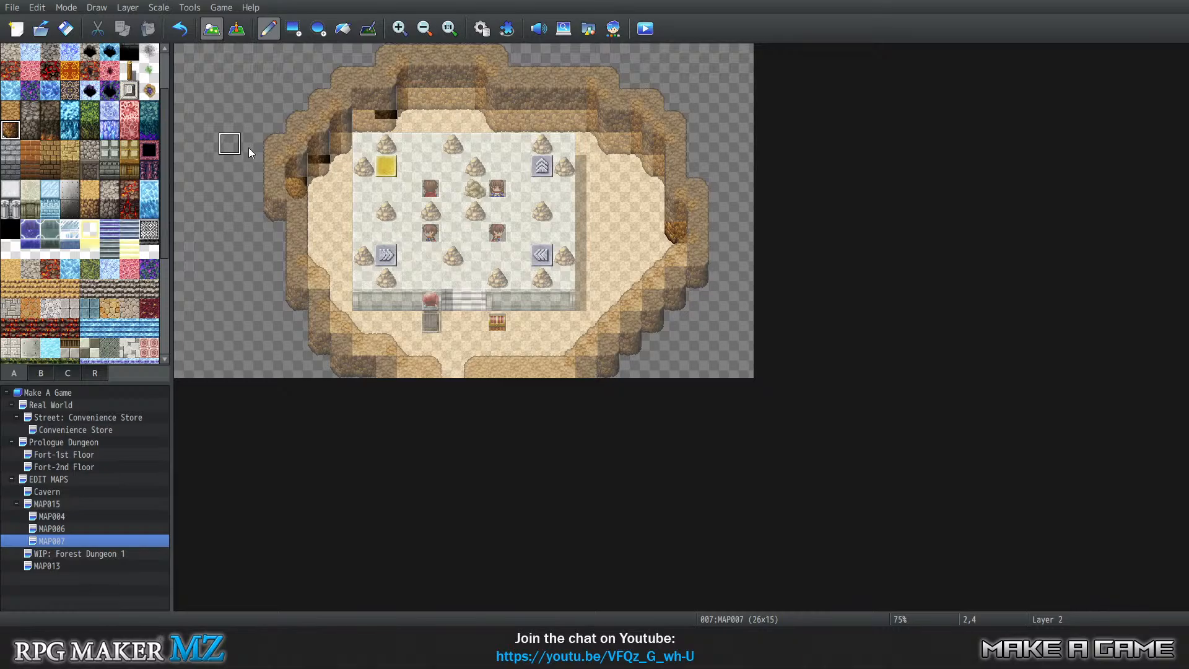
{"action": "left_click", "coordinate": [228, 185]}
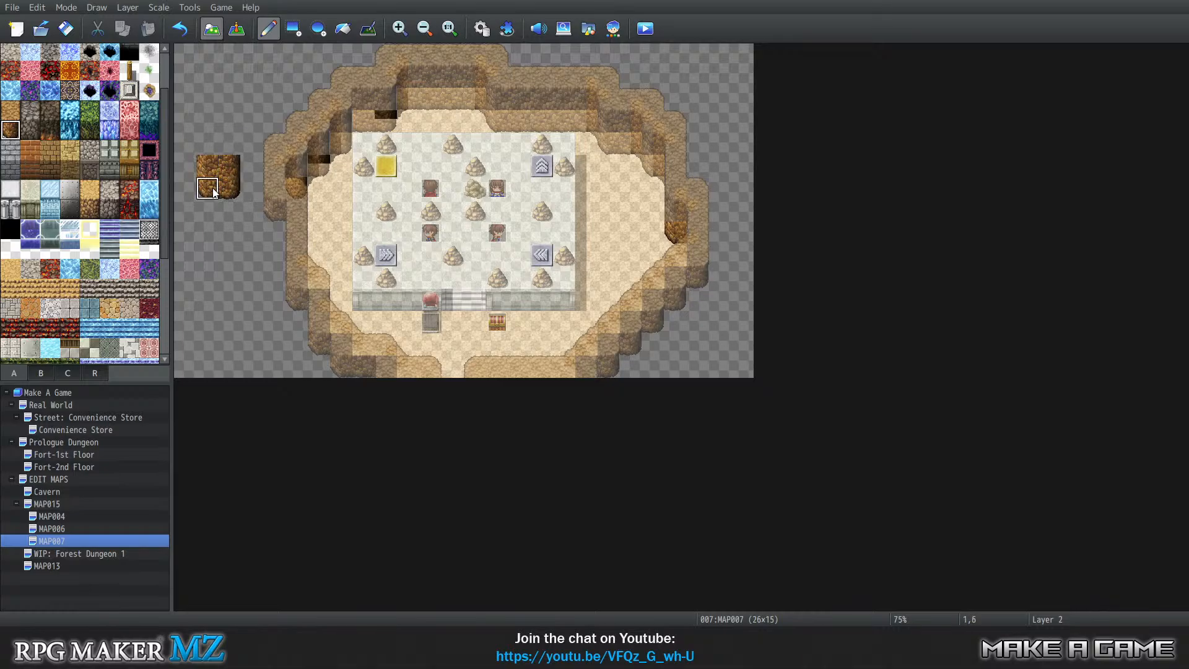
{"action": "left_click", "coordinate": [208, 209]}
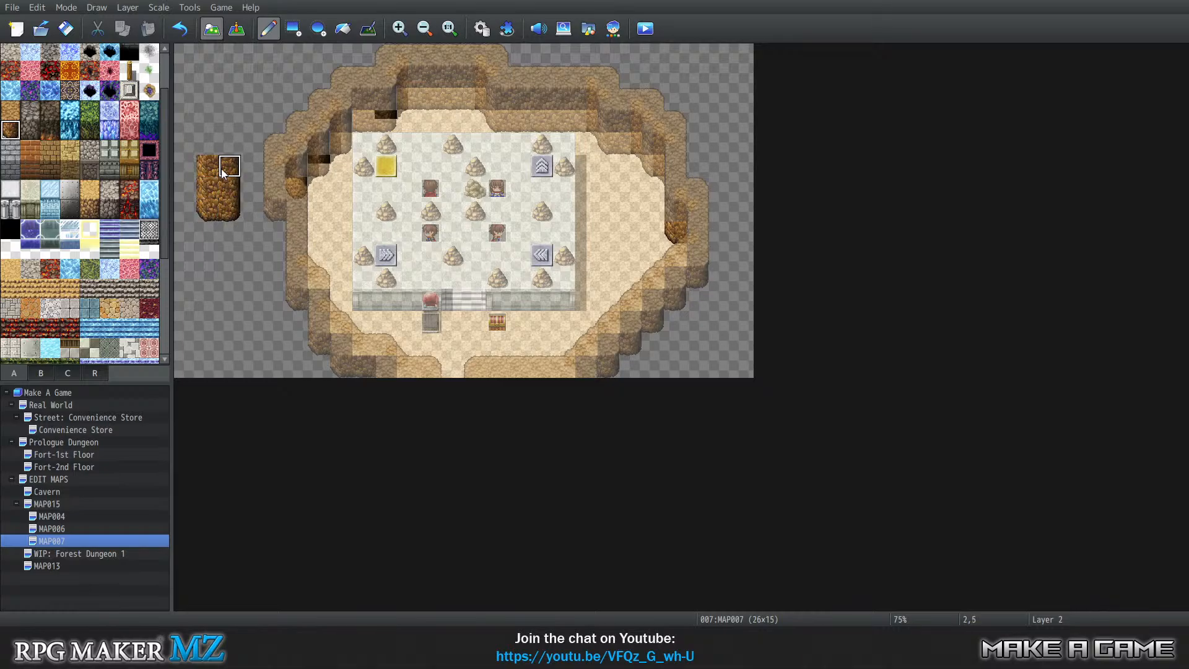
{"action": "right_click", "coordinate": [222, 169]}
{"action": "left_click", "coordinate": [291, 171]}
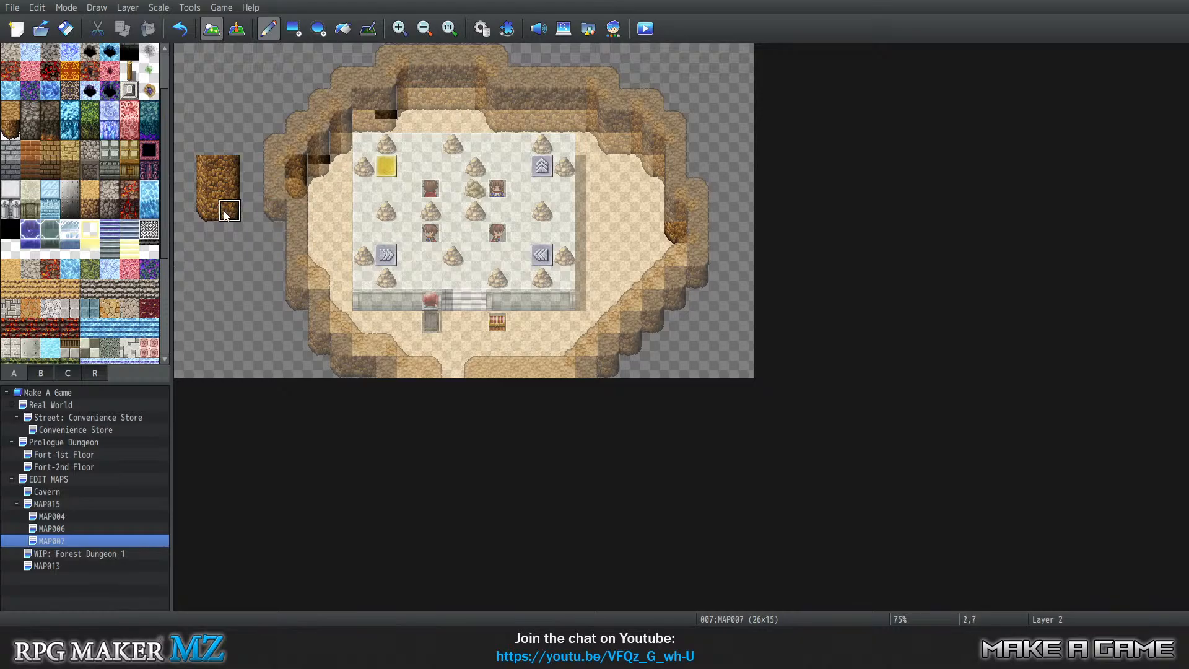
On Layer 3, place the custom wall-edge tile from tileset C at the western wall corner.
{"action": "key", "text": "3"}
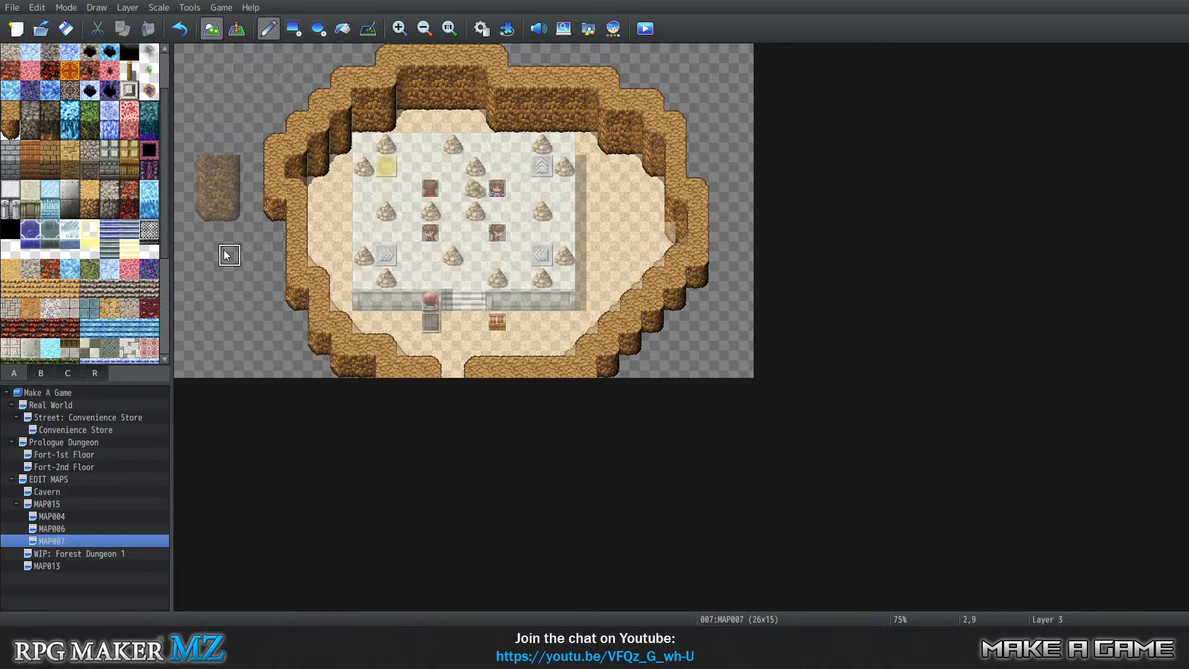
{"action": "left_click", "coordinate": [53, 374]}
{"action": "left_click", "coordinate": [68, 374]}
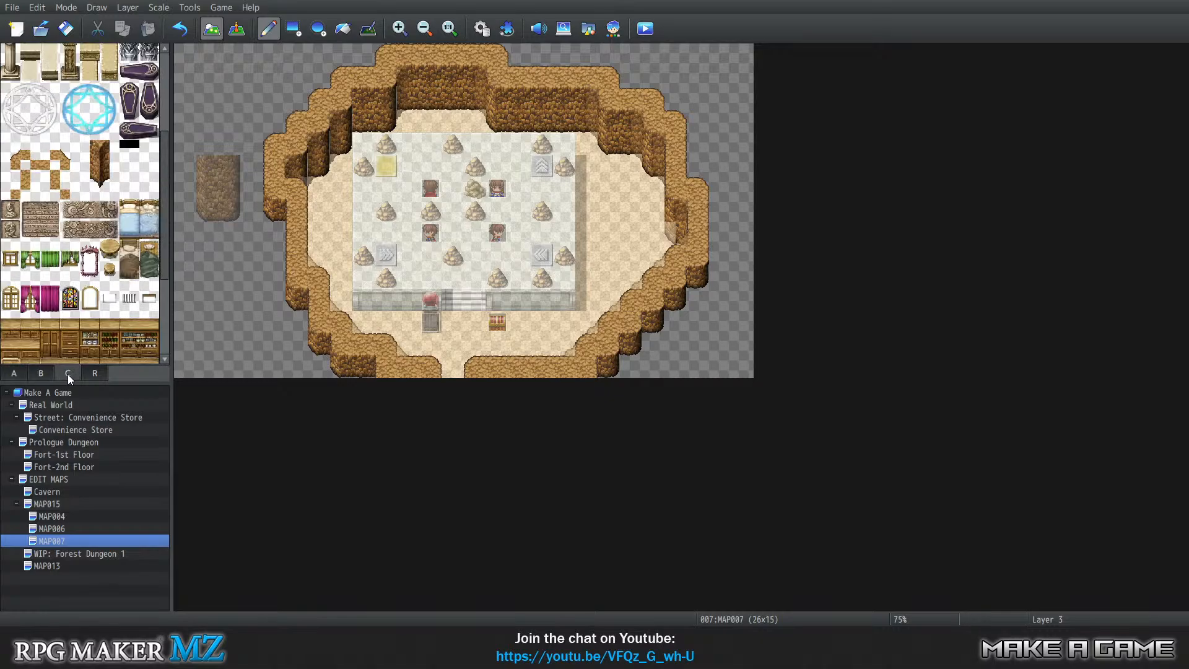
{"action": "left_click", "coordinate": [109, 150]}
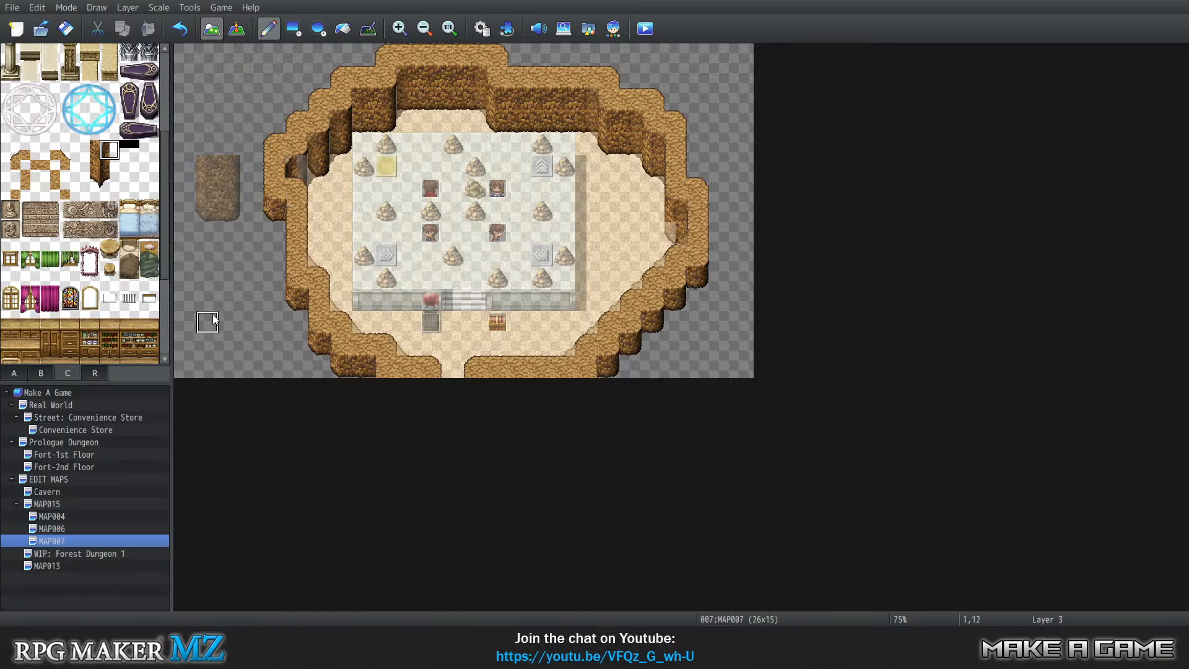
{"action": "left_click", "coordinate": [297, 167]}
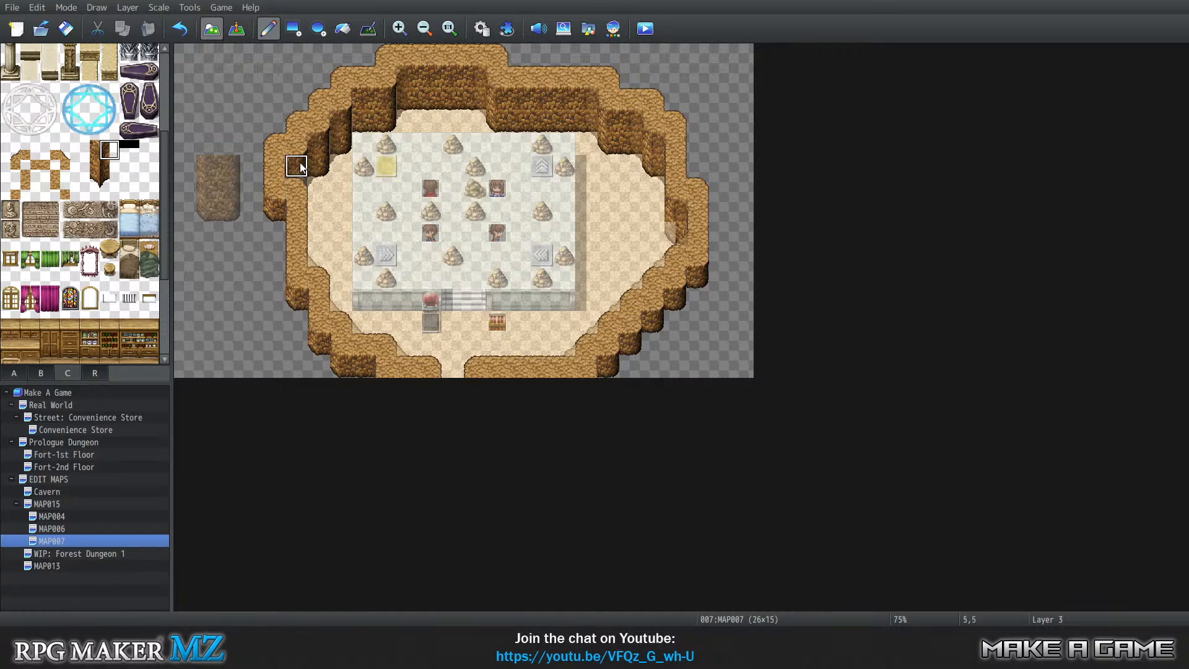
Examine the western wall corner across the layers against the automatic view, checking the custom rock-border corner tiles.
{"action": "key", "text": "4"}
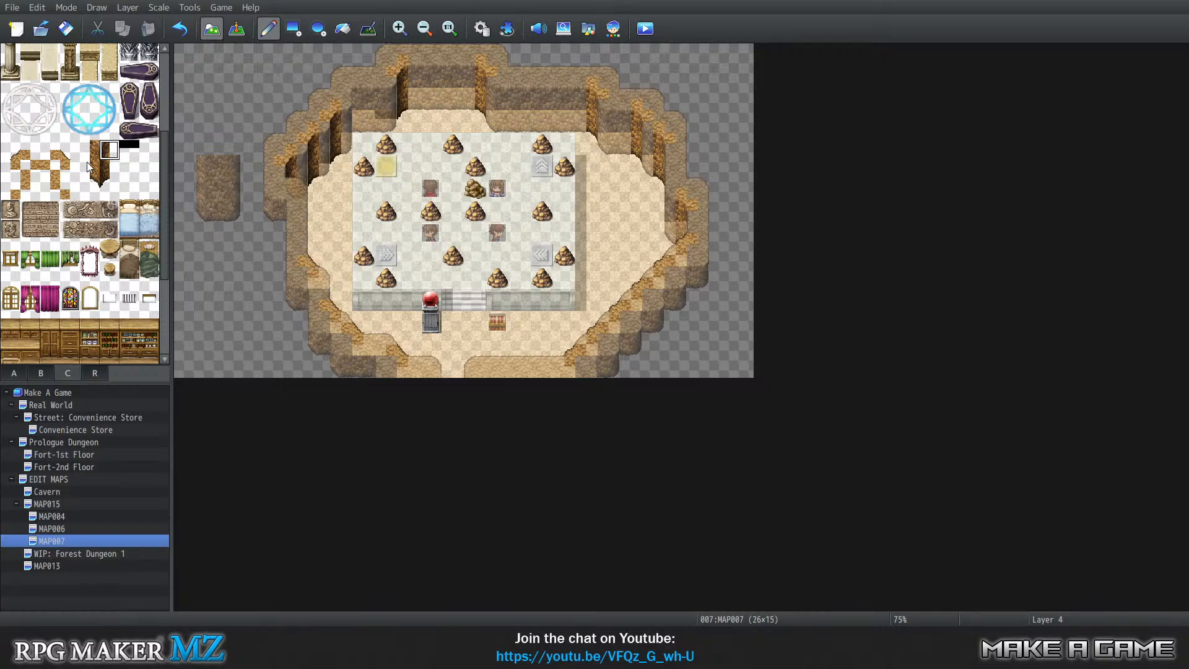
{"action": "left_click", "coordinate": [70, 150]}
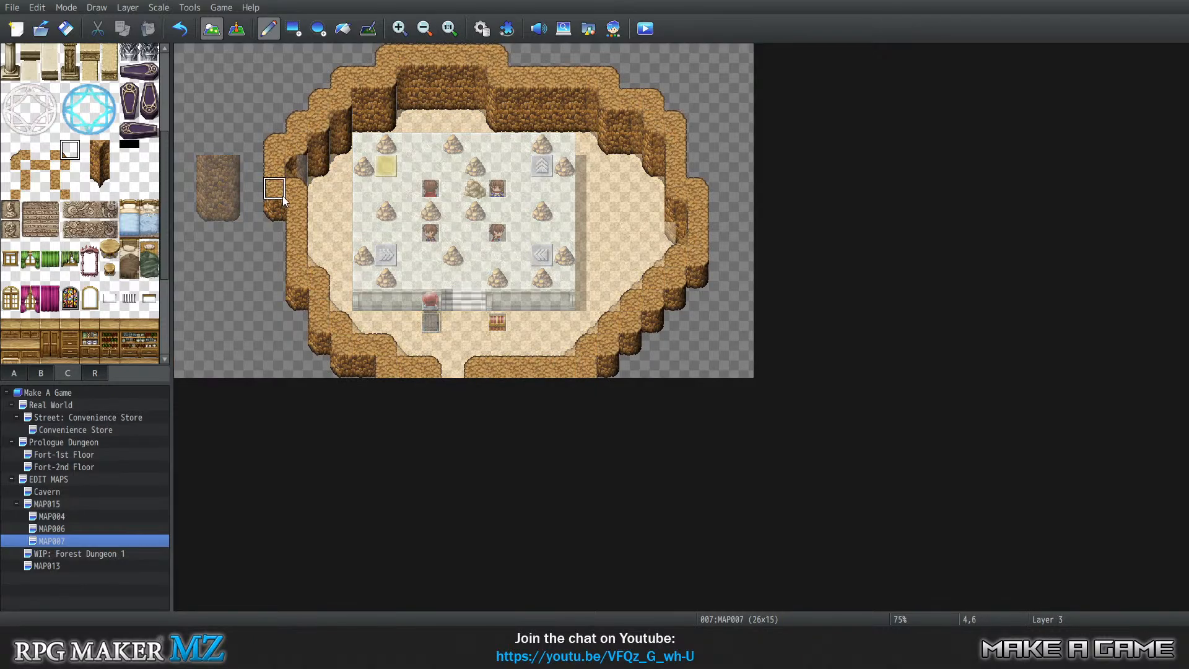
{"action": "key", "text": "Tab"}
{"action": "key", "text": "Tab"}
{"action": "key", "text": "Tab"}
{"action": "key", "text": "Tab"}
{"action": "key", "text": "Tab"}
{"action": "key", "text": "Tab"}
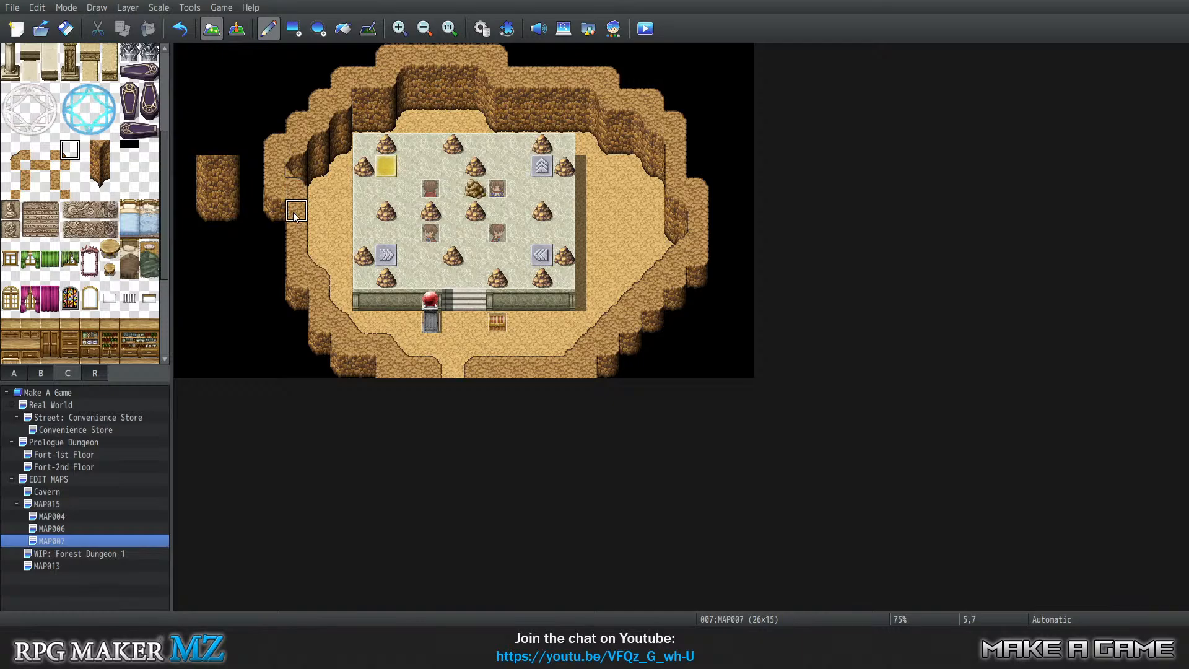
{"action": "key", "text": "Tab"}
{"action": "key", "text": "Tab"}
{"action": "key", "text": "Tab"}
{"action": "key", "text": "Tab"}
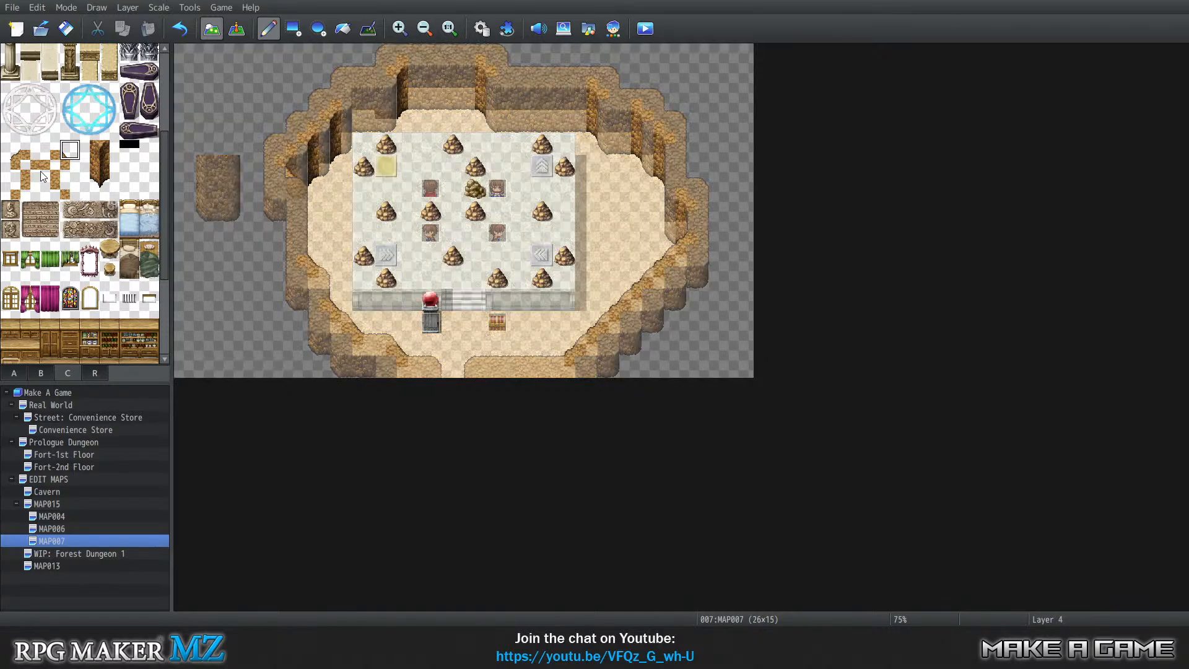
{"action": "left_click", "coordinate": [70, 169]}
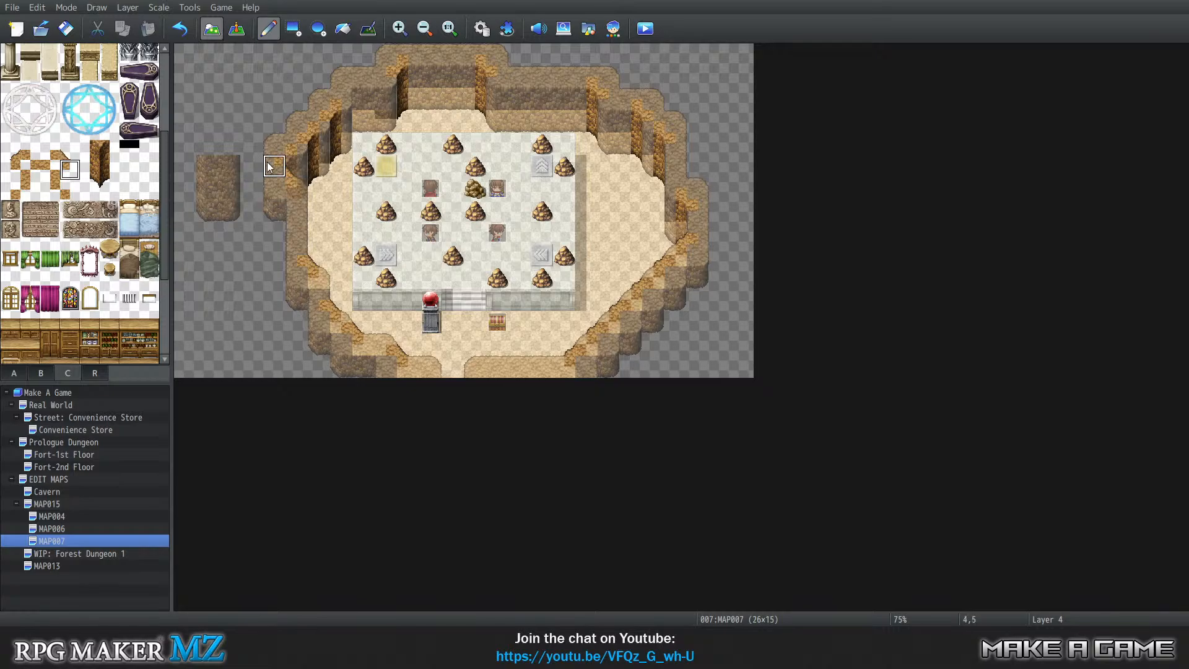
{"action": "key", "text": "0"}
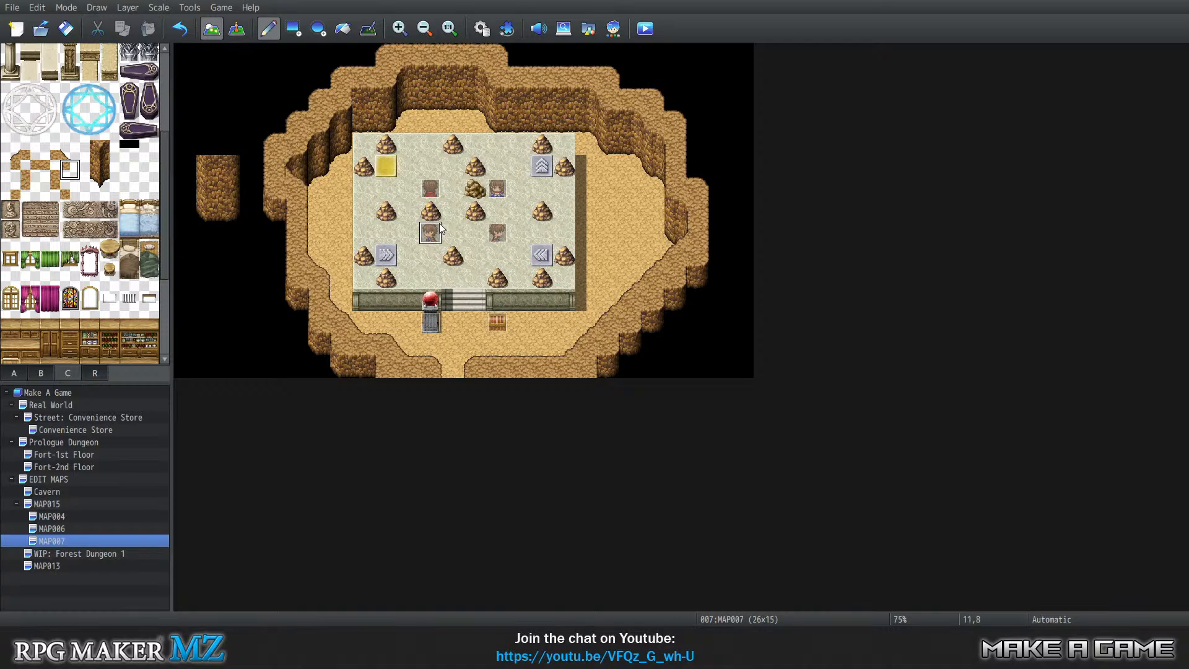
Review how the cave walls are built on each of Layers 1 to 4 and which custom border pieces they use.
{"action": "key", "text": "1"}
{"action": "key", "text": "2"}
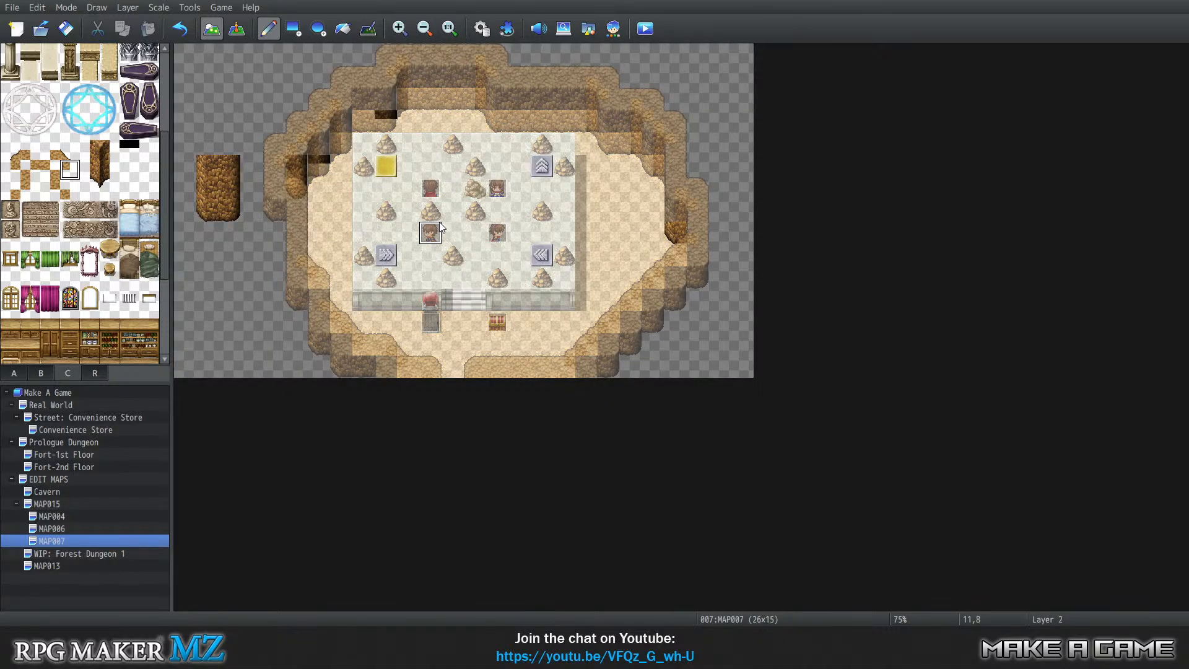
{"action": "right_click", "coordinate": [276, 174]}
{"action": "key", "text": "3"}
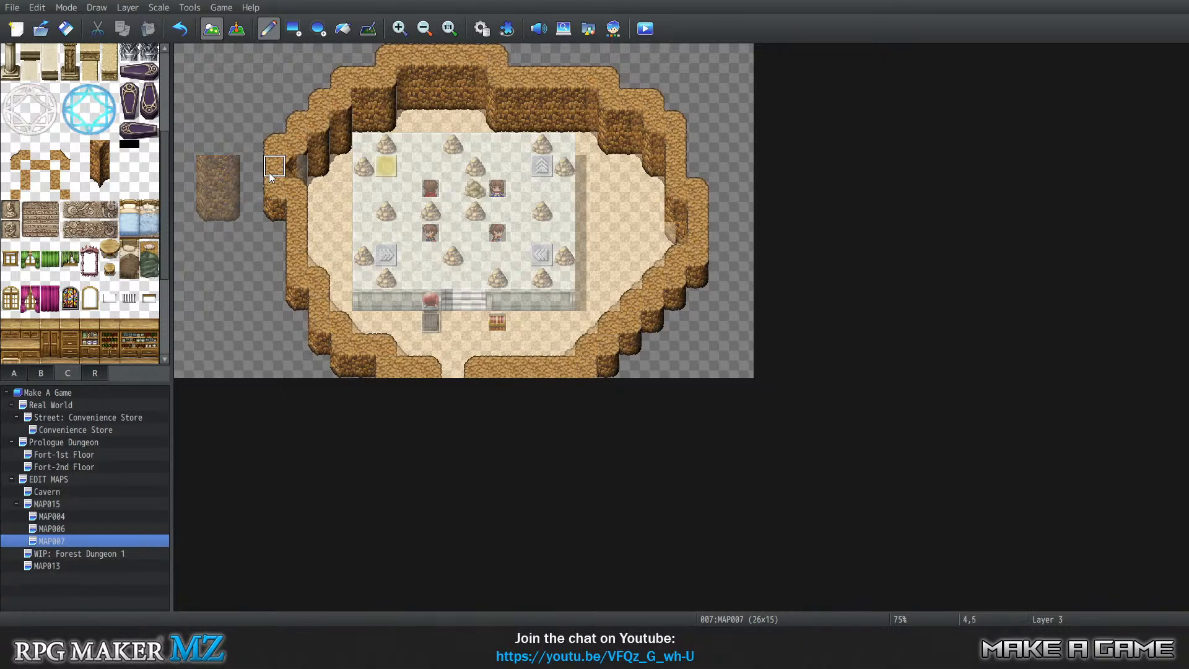
{"action": "key", "text": "4"}
{"action": "key", "text": "0"}
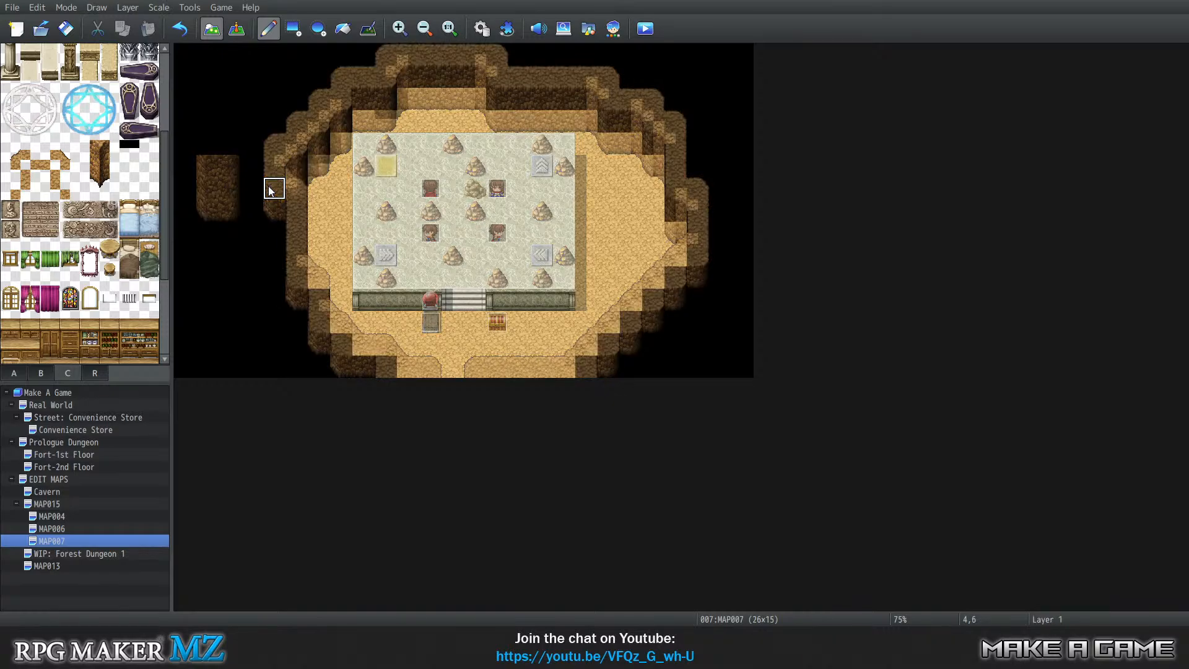
{"action": "key", "text": "2"}
{"action": "key", "text": "shift+Tab"}
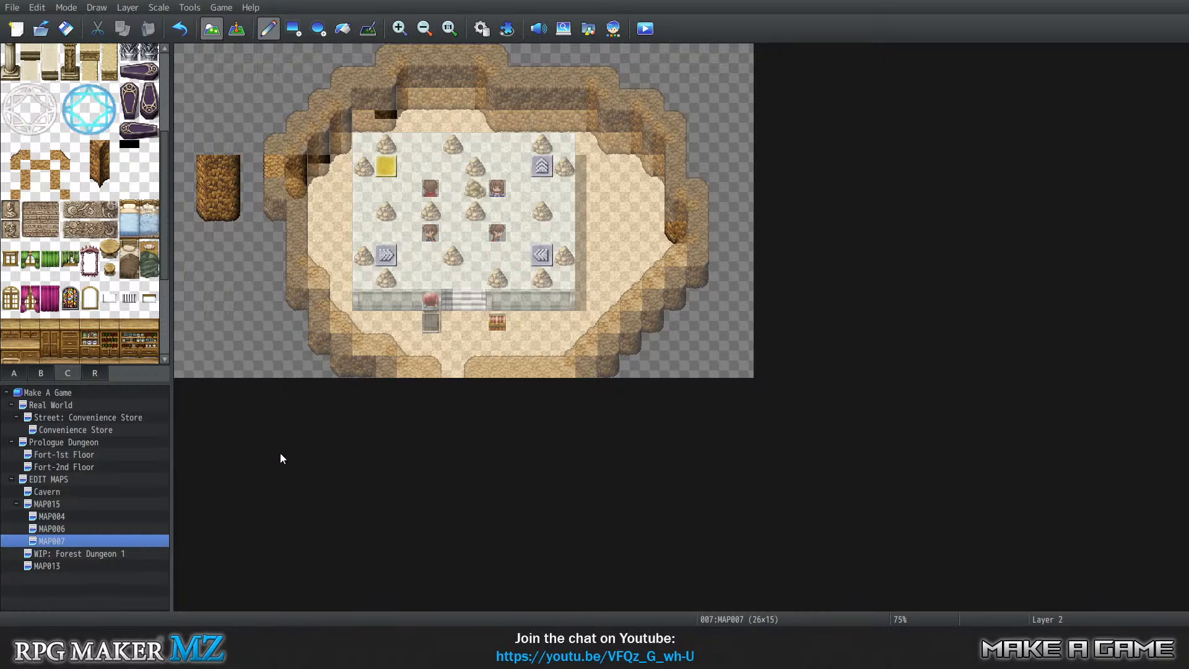
{"action": "key", "text": "3"}
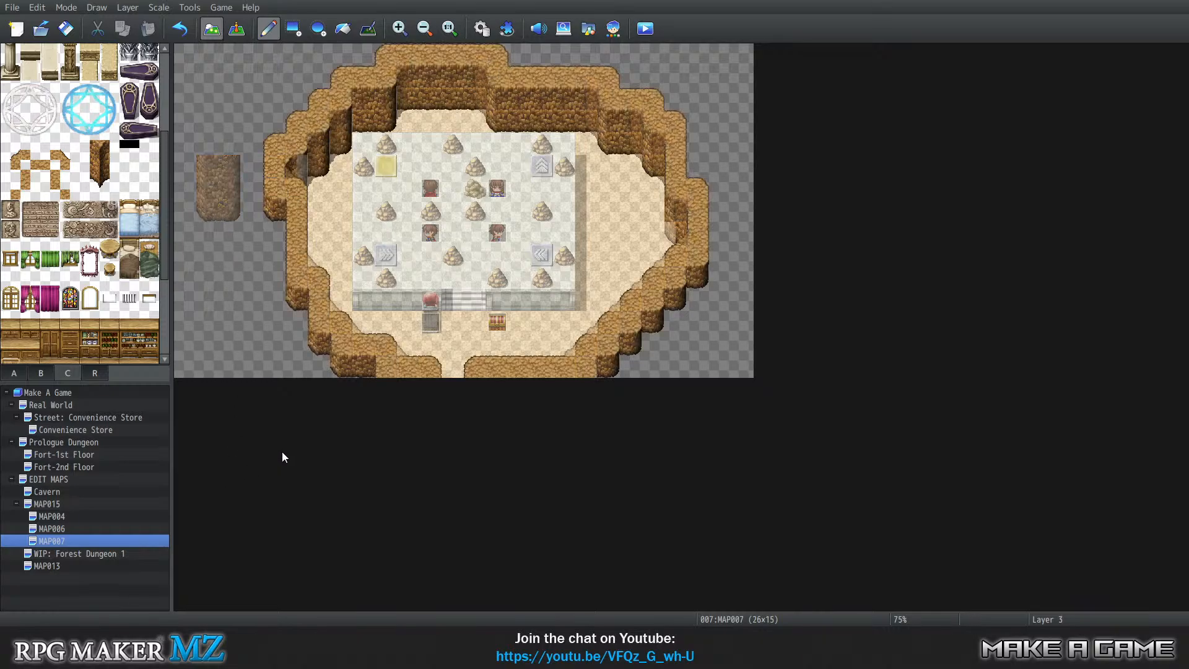
{"action": "key", "text": "4"}
{"action": "key", "text": "0"}
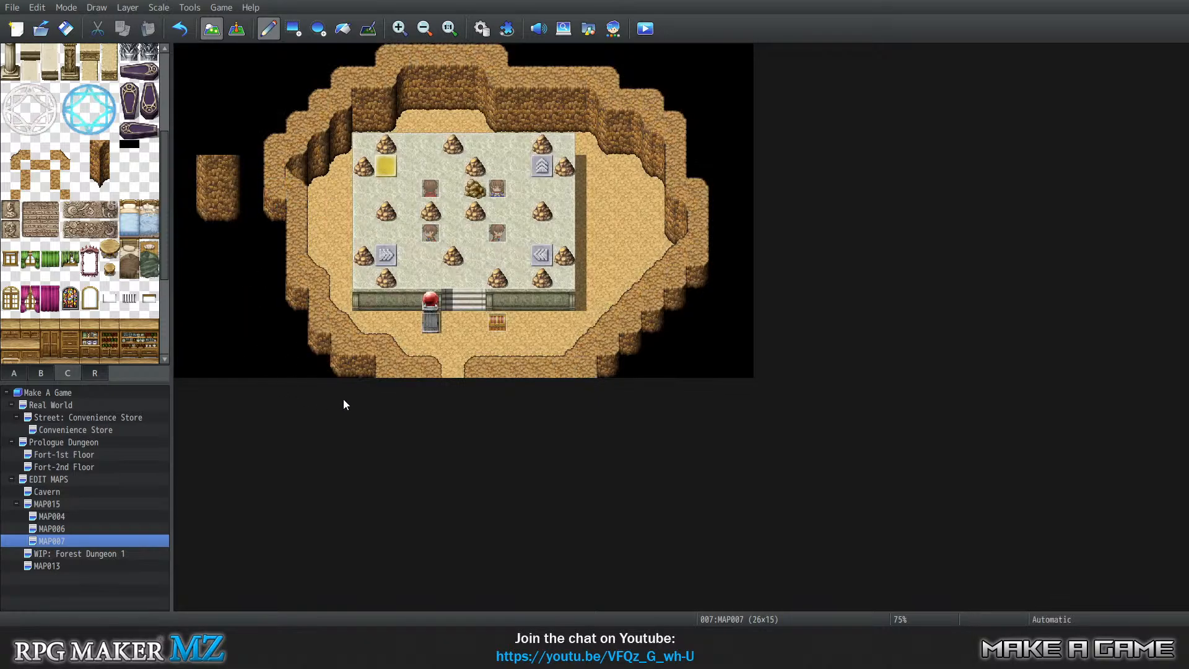
{"action": "key", "text": "1"}
{"action": "key", "text": "2"}
{"action": "key", "text": "3"}
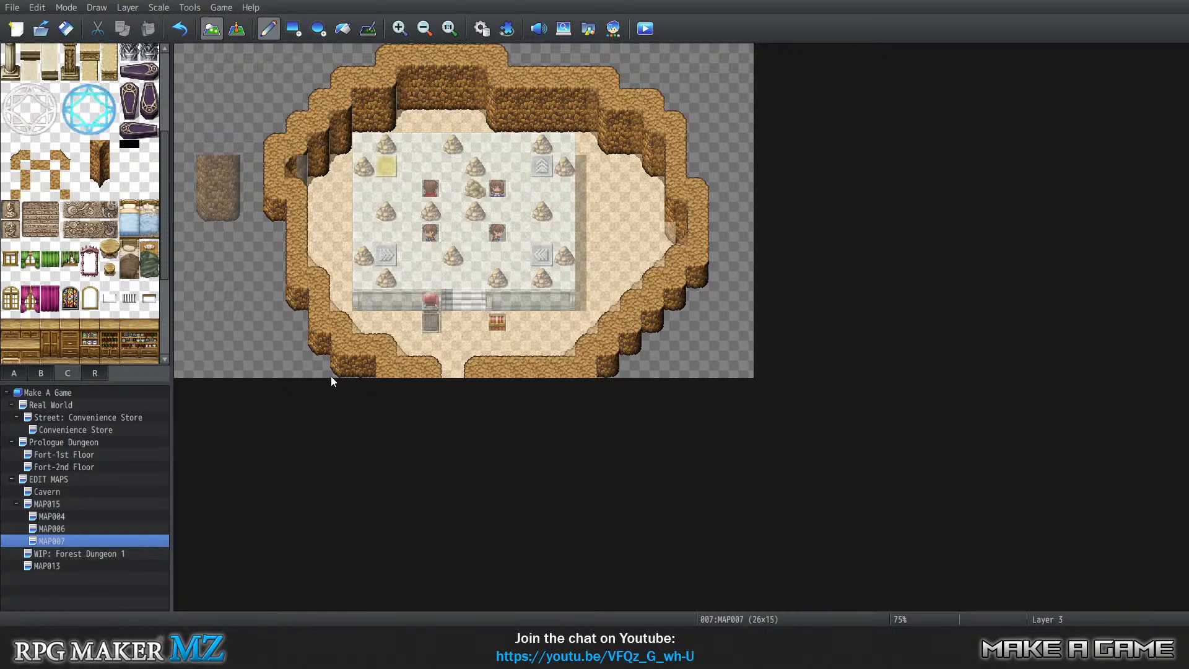
{"action": "left_click", "coordinate": [5, 194]}
{"action": "left_click", "coordinate": [50, 191]}
{"action": "left_click", "coordinate": [10, 189]}
{"action": "key", "text": "4"}
{"action": "key", "text": "0"}
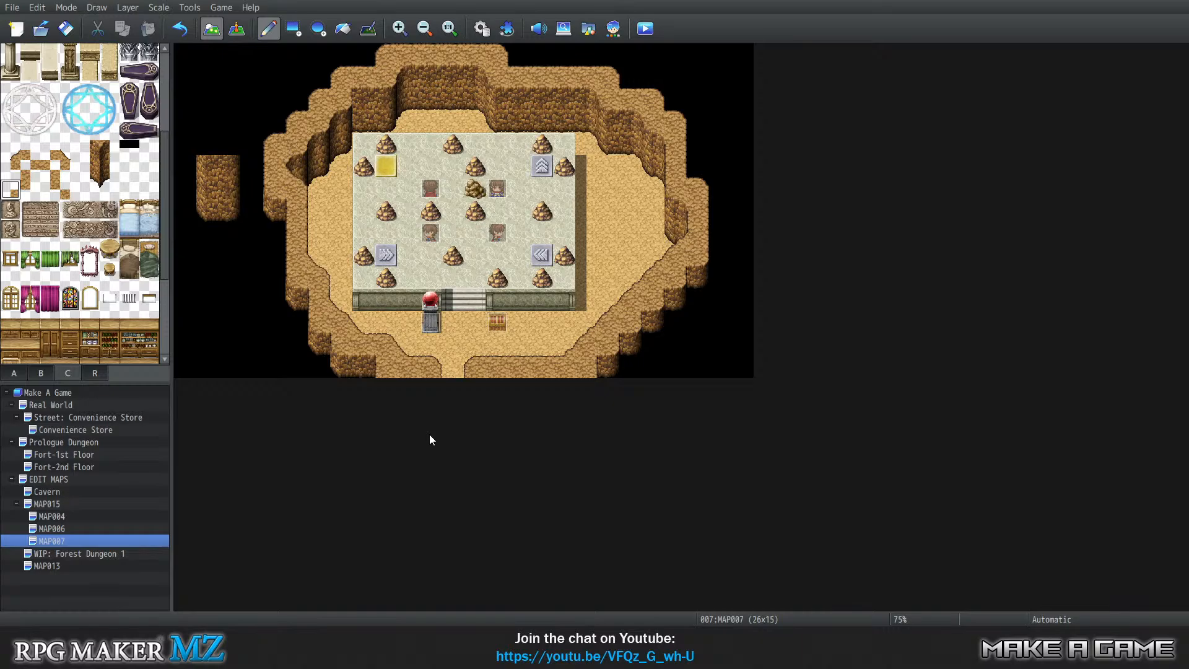
Erase the spare wall block outside the cave by copying the black void tile over it.
{"action": "right_click", "coordinate": [213, 240]}
{"action": "mouse_move", "coordinate": [236, 144]}
{"action": "left_mouse_down"}
{"action": "mouse_move", "coordinate": [213, 219]}
{"action": "mouse_move", "coordinate": [223, 199]}
{"action": "left_mouse_up"}
{"action": "left_click", "coordinate": [207, 165]}
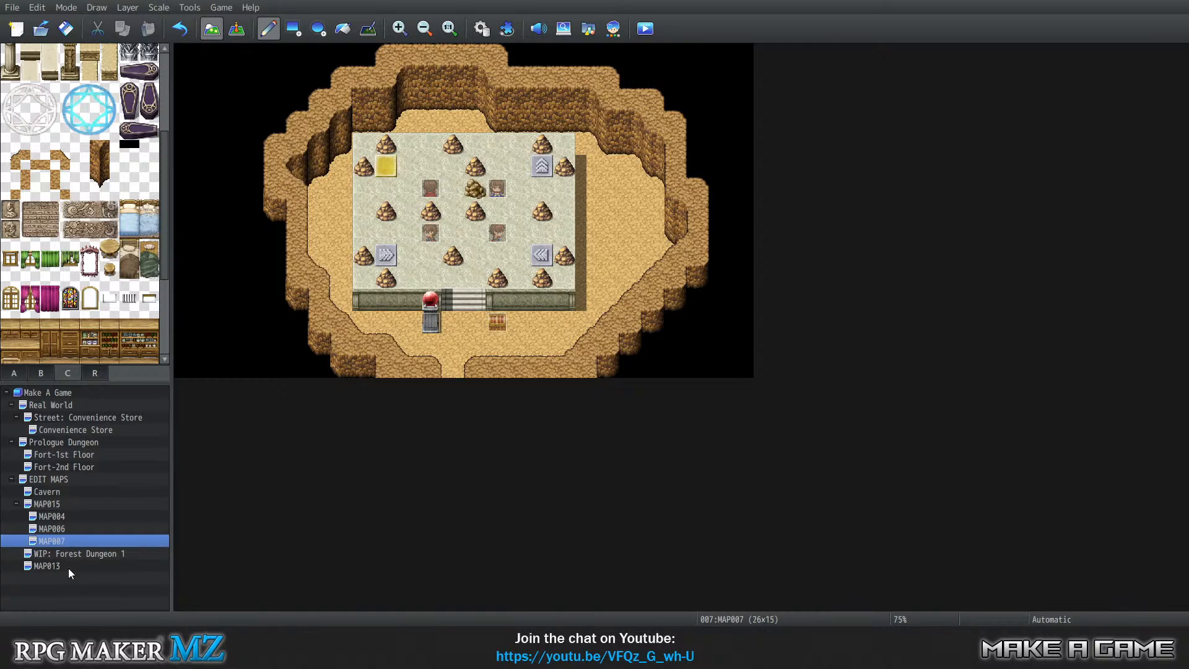
Compare the cave walls of MAP004, MAP006 and MAP007, looking briefly at WIP: Forest Dungeon 1.
{"action": "left_click", "coordinate": [62, 528]}
{"action": "left_click", "coordinate": [68, 516]}
{"action": "left_click", "coordinate": [69, 530]}
{"action": "left_click", "coordinate": [69, 551]}
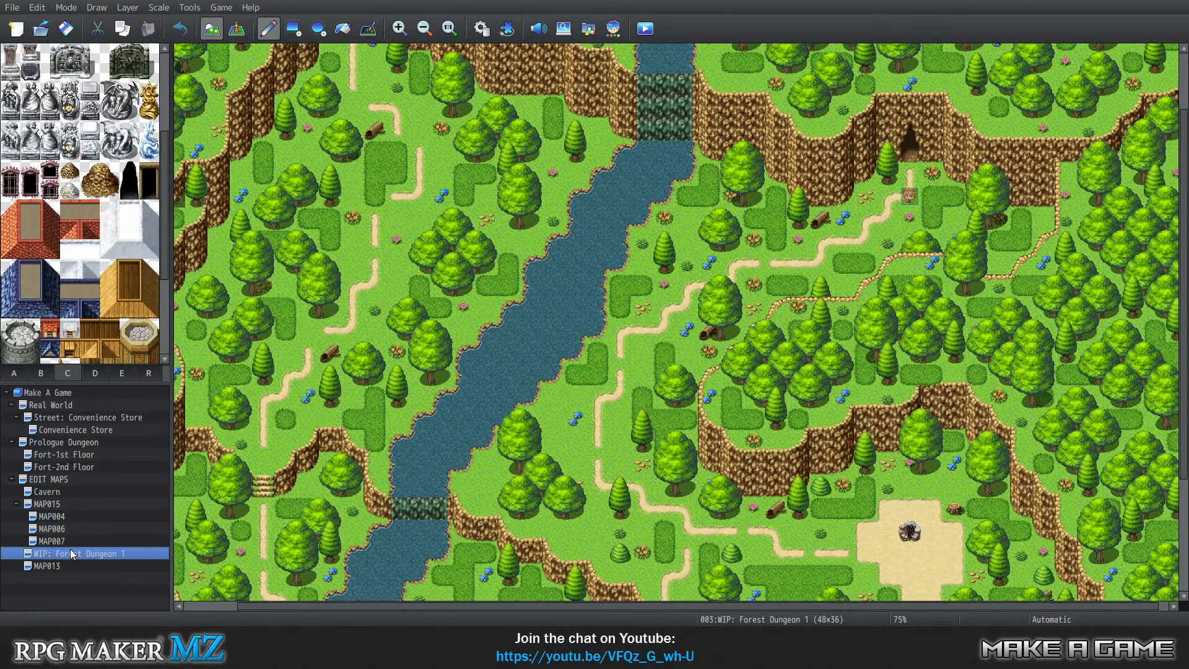
{"action": "left_click", "coordinate": [66, 529]}
{"action": "left_click", "coordinate": [71, 531]}
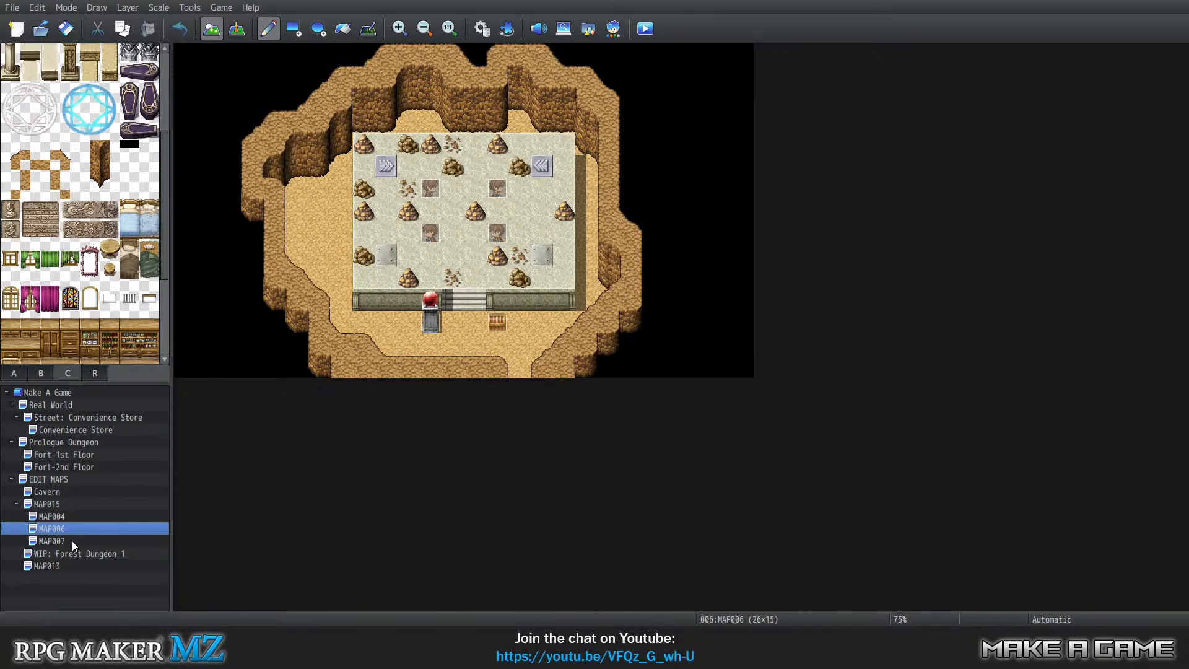
{"action": "left_click", "coordinate": [72, 540]}
{"action": "left_click", "coordinate": [70, 528]}
{"action": "left_click", "coordinate": [69, 516]}
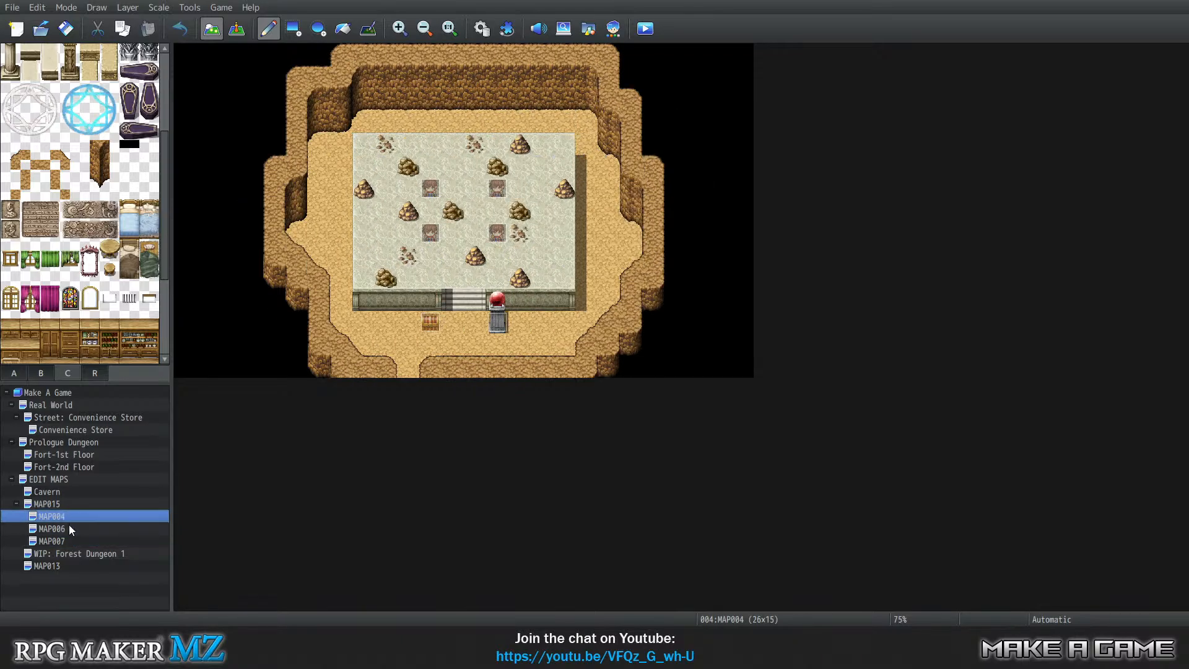
{"action": "left_click", "coordinate": [69, 529]}
{"action": "left_click", "coordinate": [70, 539]}
{"action": "left_click", "coordinate": [70, 528]}
{"action": "left_click", "coordinate": [72, 516]}
Switch to the Excel progress sheet and set Cave - Puzzle Room 1, 2 and 3 to 80%.
{"action": "left_click", "coordinate": [447, 639]}
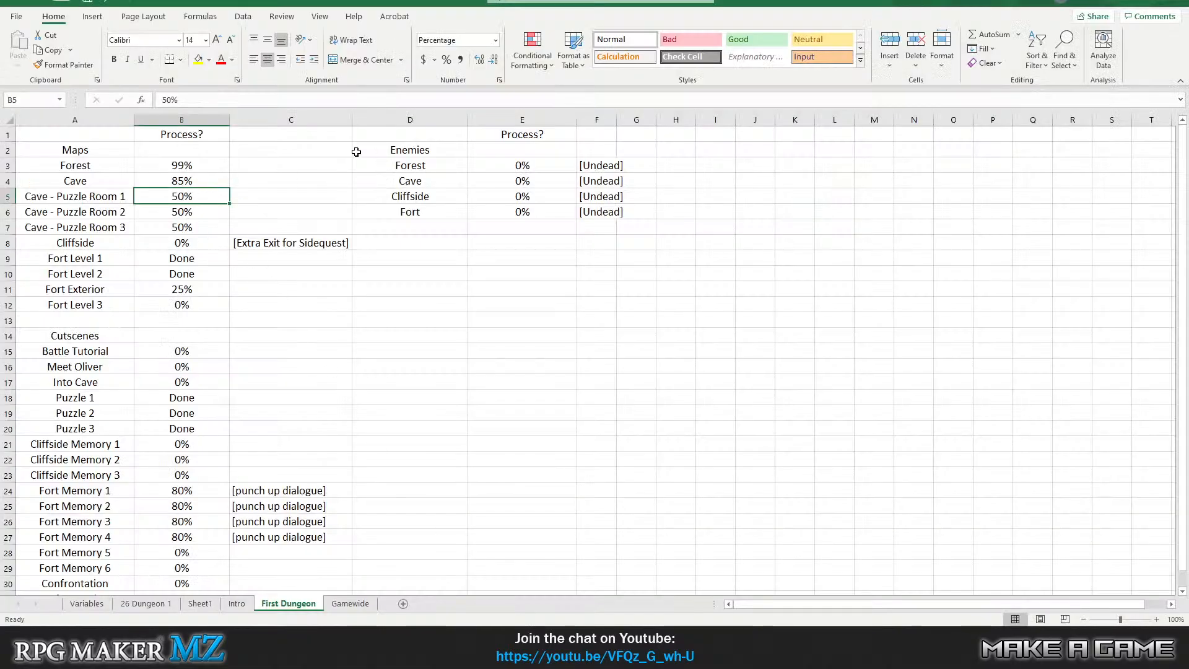
{"action": "type", "text": "80"}
{"action": "key", "text": "Return"}
{"action": "type", "text": "80"}
{"action": "key", "text": "Return"}
{"action": "type", "text": "8"}
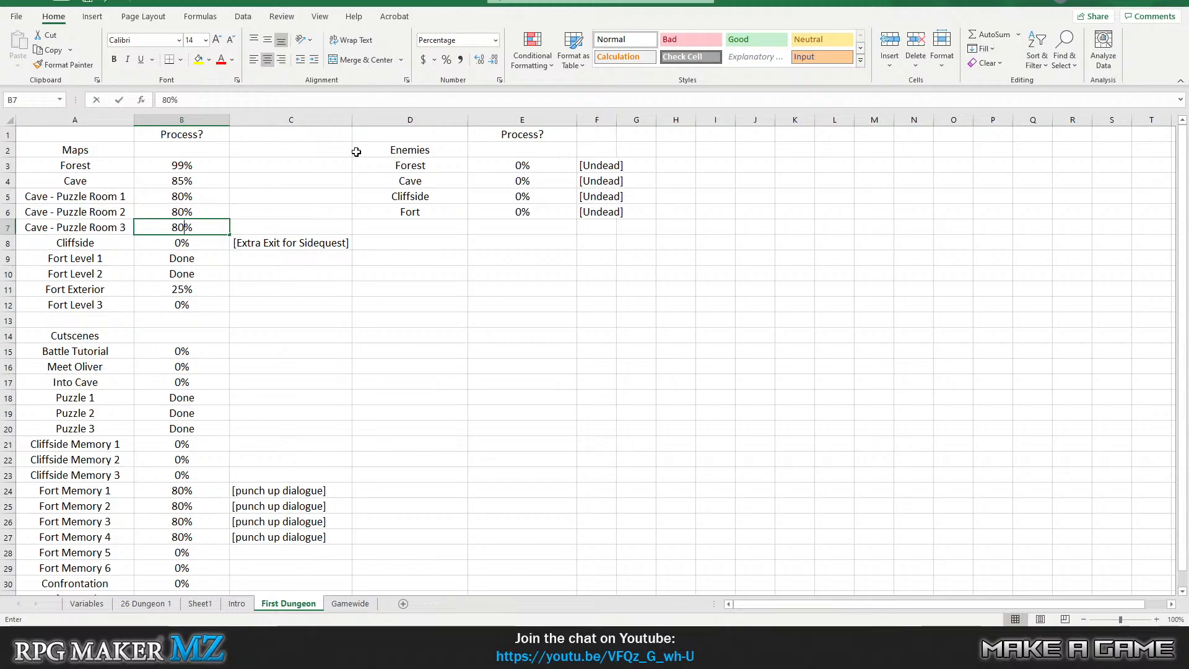
{"action": "type", "text": "0"}
{"action": "key", "text": "Return"}
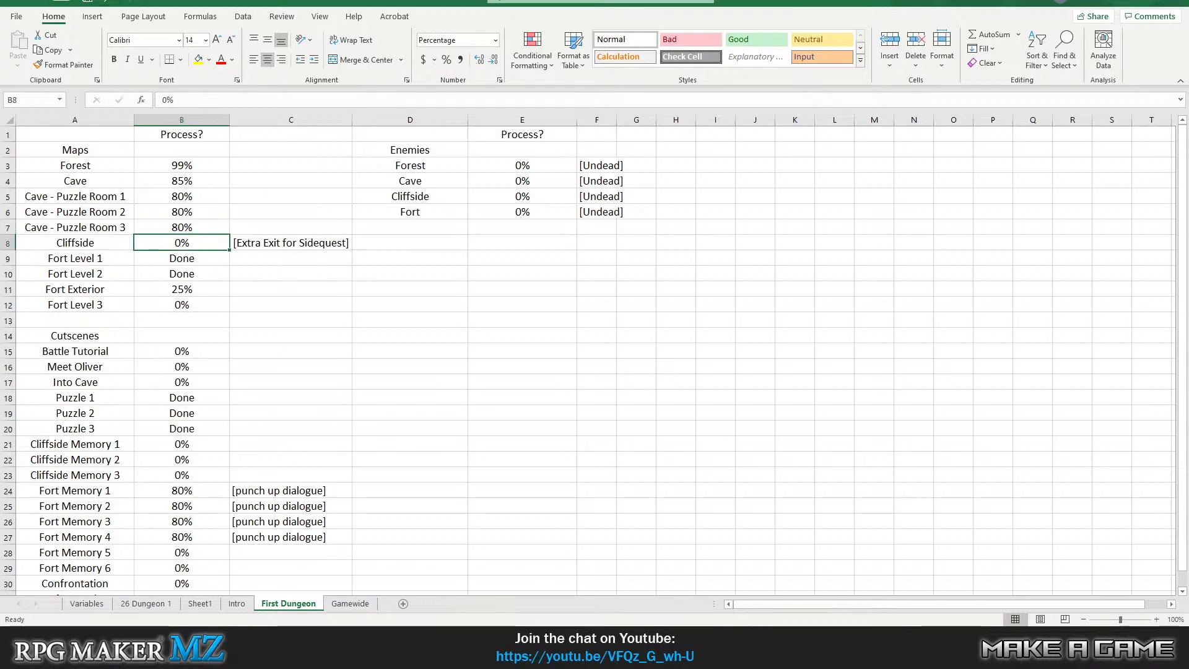
Return to RPG Maker MZ and look through the puzzle rooms, Cavern, WIP: Forest Dungeon 1 and both Fort floors, ending on MAP006.
{"action": "key", "text": "alt+Tab"}
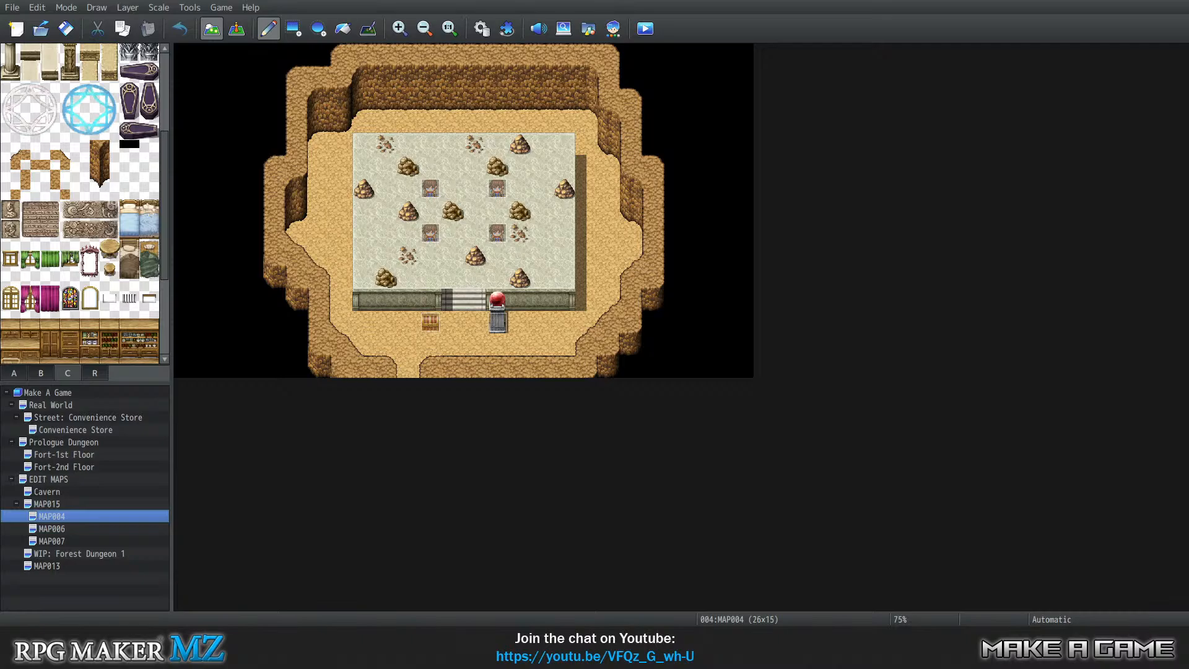
{"action": "left_click", "coordinate": [58, 538]}
{"action": "left_click", "coordinate": [59, 529]}
{"action": "left_click", "coordinate": [60, 519]}
{"action": "left_click", "coordinate": [61, 492]}
{"action": "left_click", "coordinate": [69, 554]}
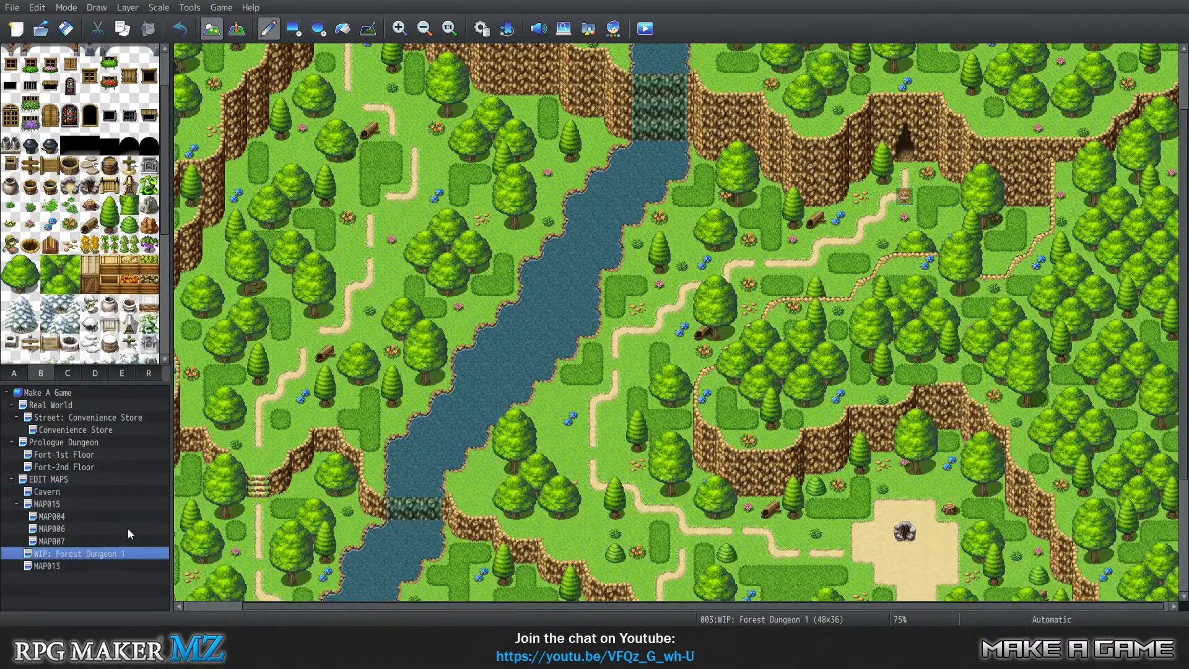
{"action": "left_click", "coordinate": [77, 455]}
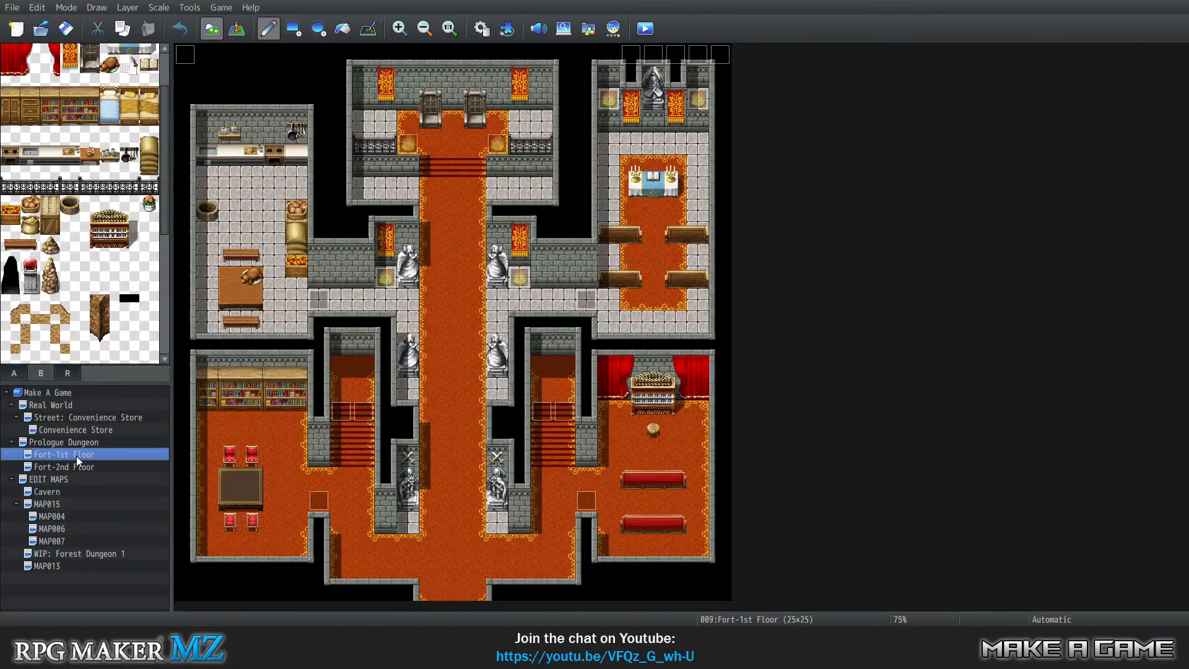
{"action": "left_click", "coordinate": [83, 467]}
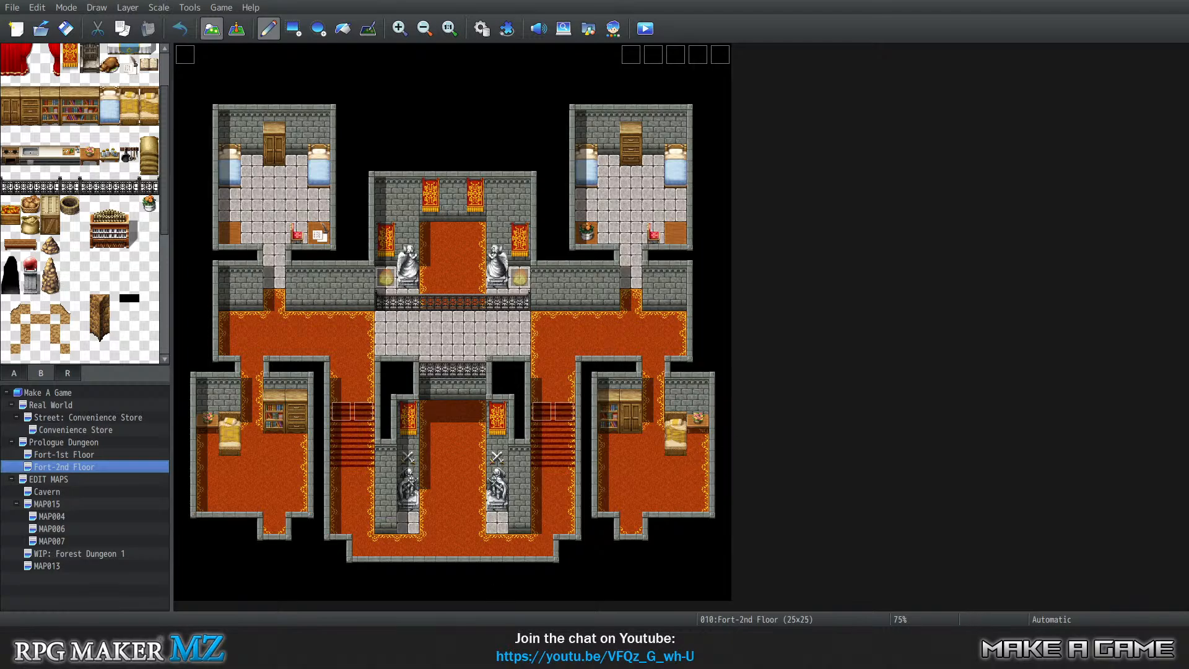
{"action": "left_click", "coordinate": [73, 517]}
{"action": "left_click", "coordinate": [62, 528]}
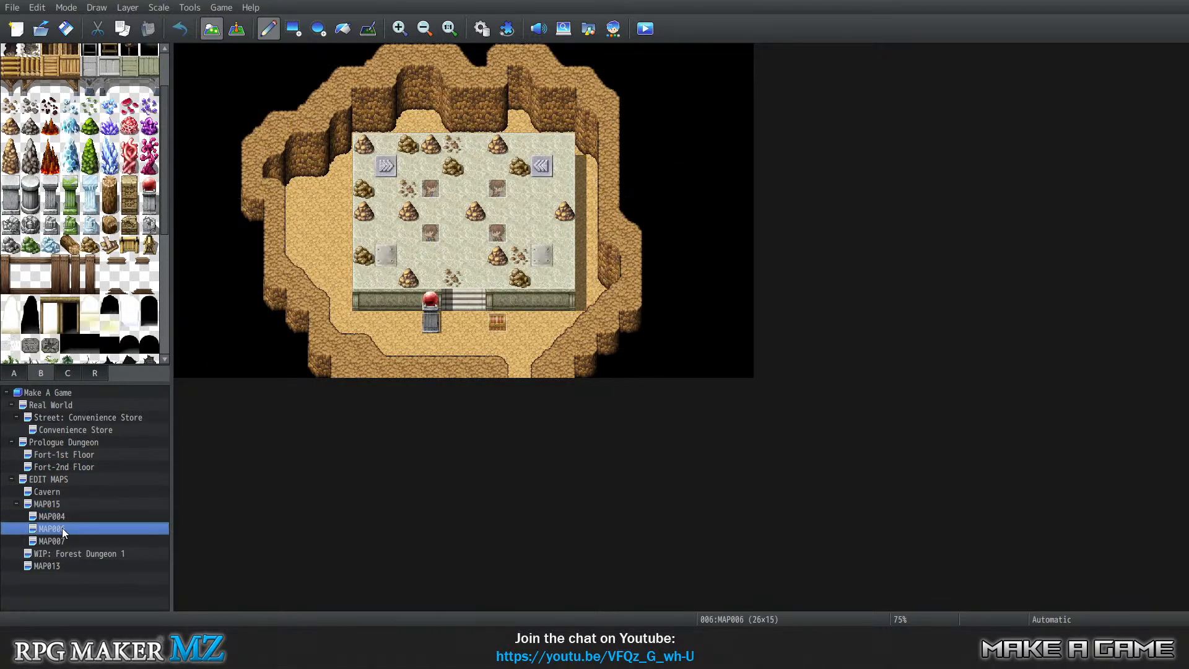
View MAP007, switch to the VariableTrack workbook in Excel and save it.
{"action": "left_click", "coordinate": [63, 541]}
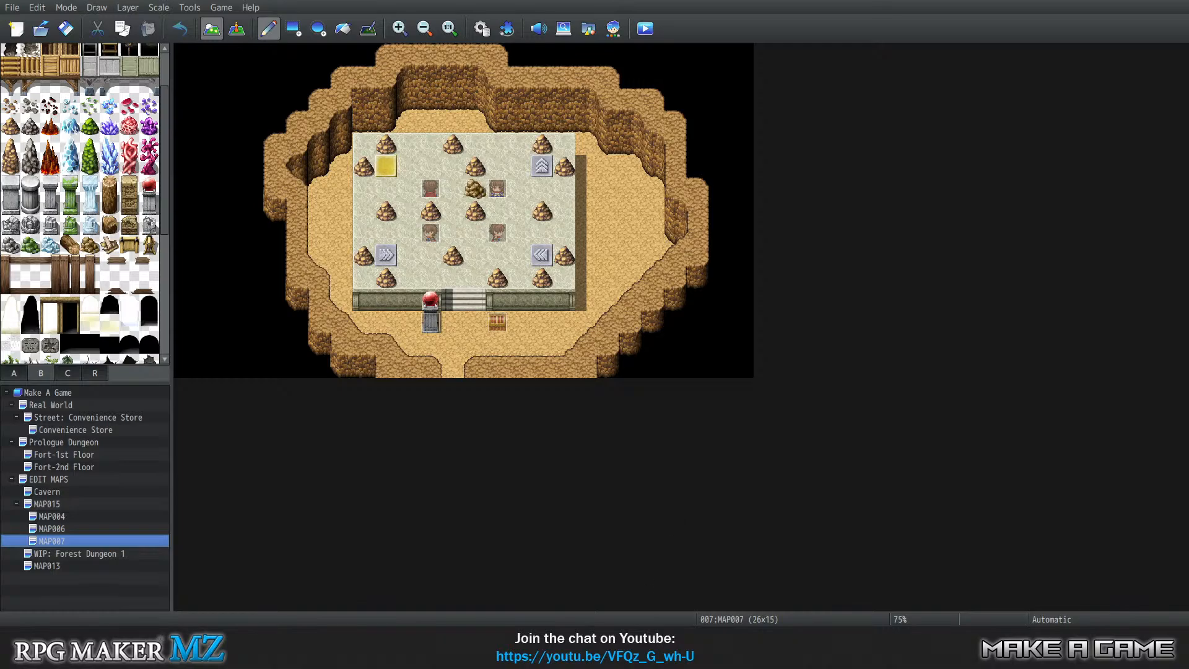
{"action": "mouse_move", "coordinate": [544, 655]}
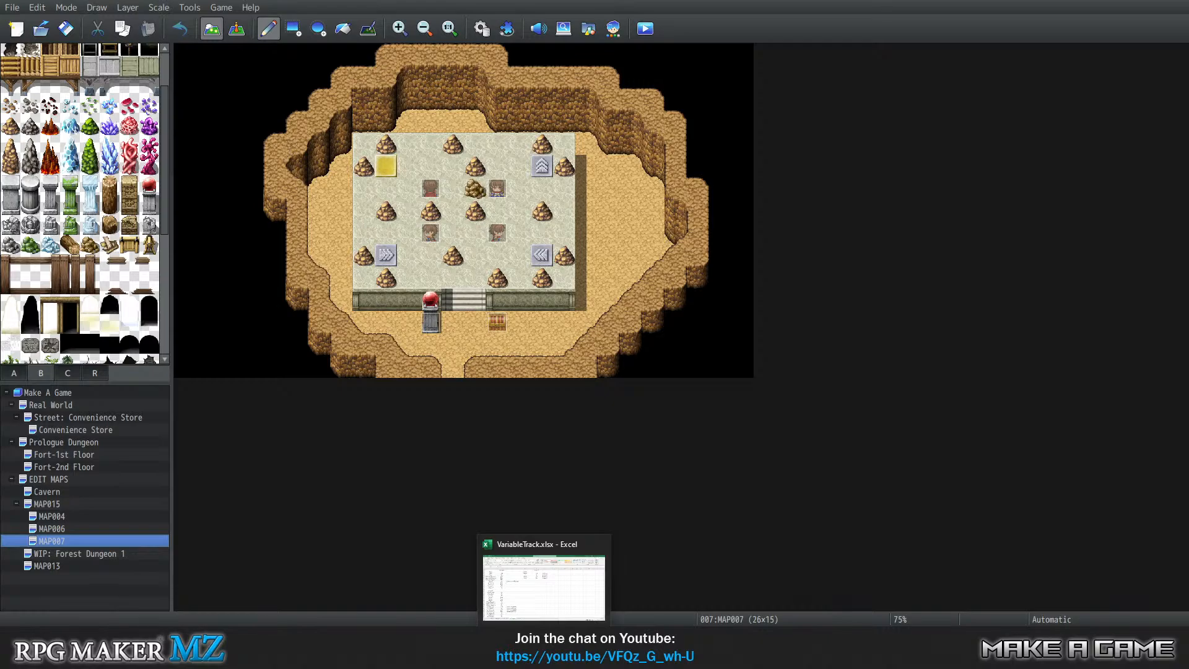
{"action": "left_click", "coordinate": [543, 655]}
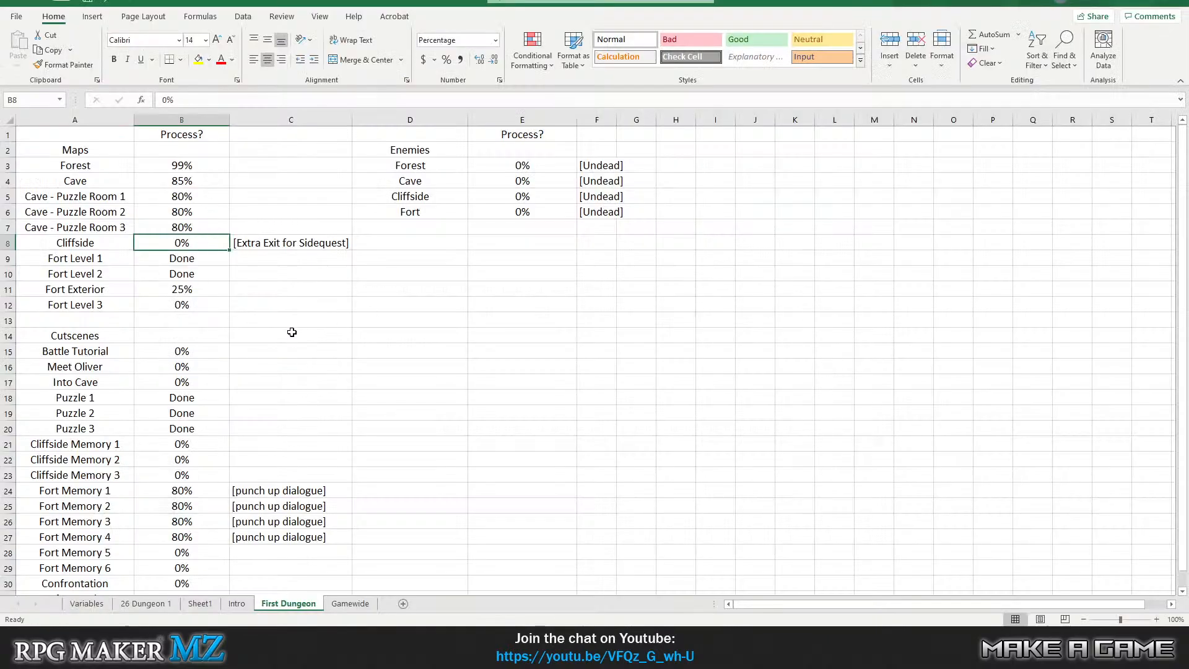
{"action": "scroll", "coordinate": [316, 294], "scroll_direction": "down", "scroll_amount": 3}
{"action": "scroll", "coordinate": [316, 295], "scroll_direction": "up", "scroll_amount": 3}
{"action": "left_click", "coordinate": [236, 603]}
{"action": "left_click", "coordinate": [288, 603]}
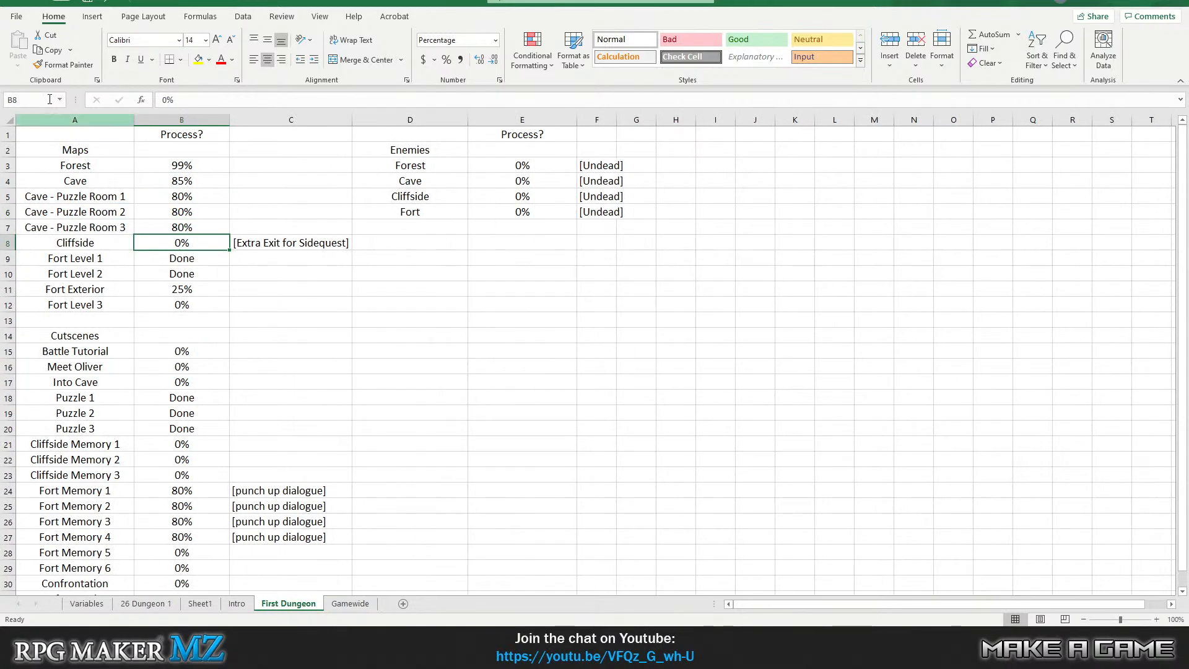
{"action": "left_click", "coordinate": [16, 17]}
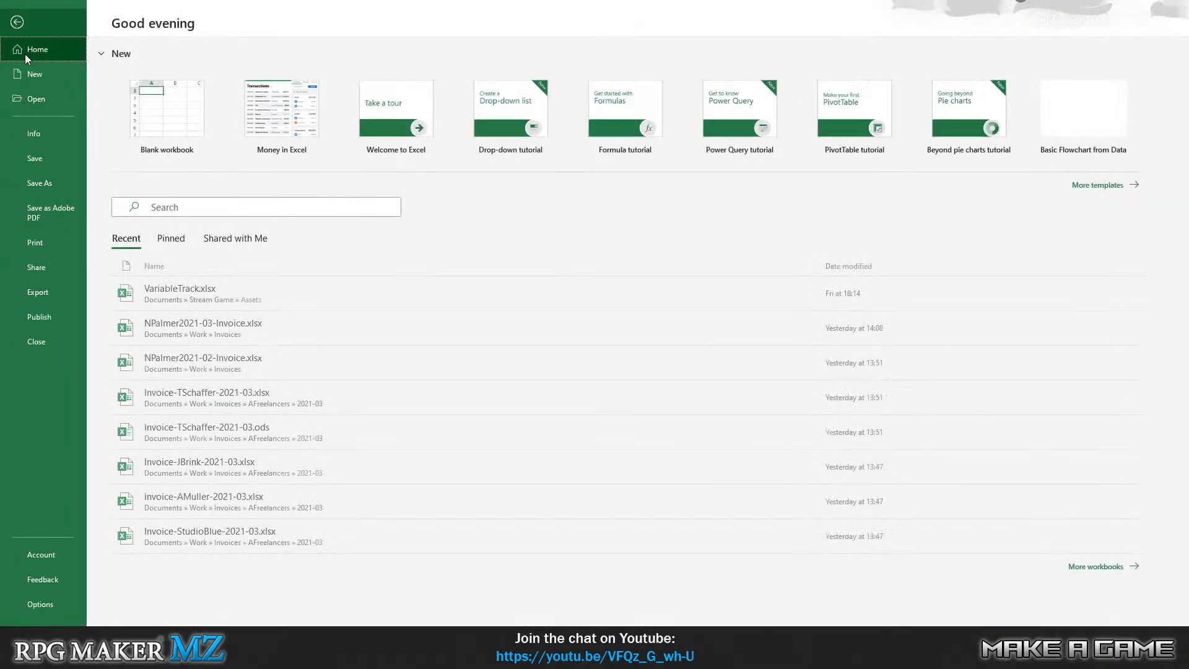
{"action": "left_click", "coordinate": [41, 157]}
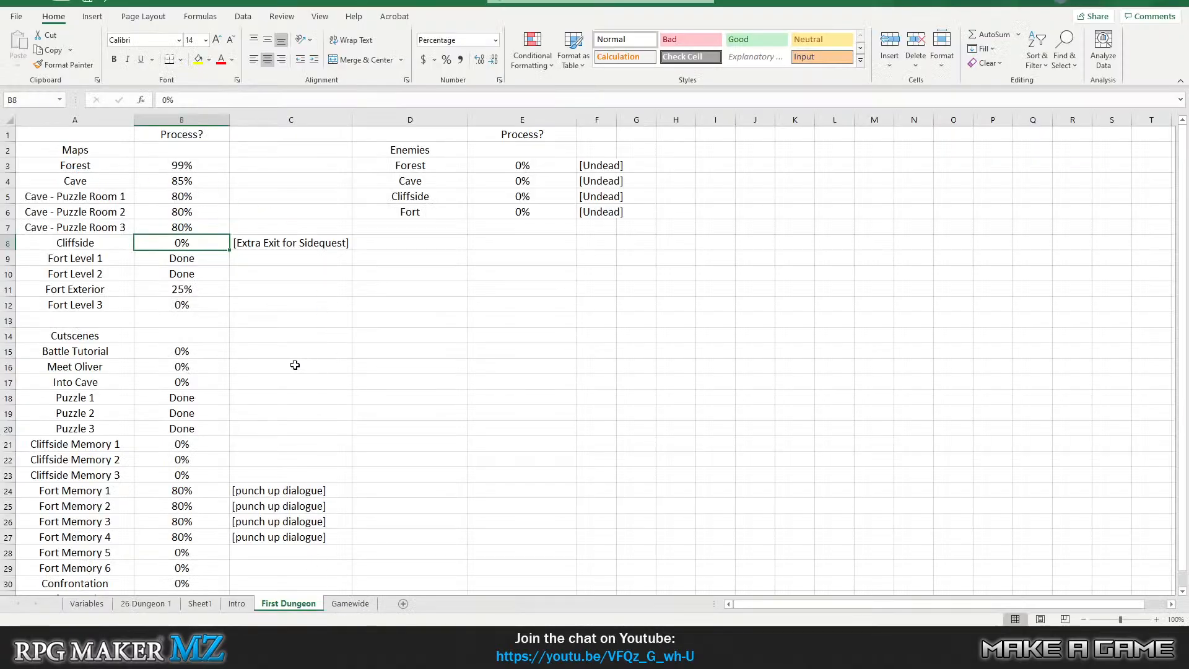
Review the Intro sheet and the First Dungeon sheet's progress values for the Cave and its three puzzle rooms.
{"action": "scroll", "coordinate": [192, 276], "scroll_direction": "down", "scroll_amount": 3}
{"action": "scroll", "coordinate": [230, 312], "scroll_direction": "up", "scroll_amount": 3}
{"action": "left_click", "coordinate": [236, 603]}
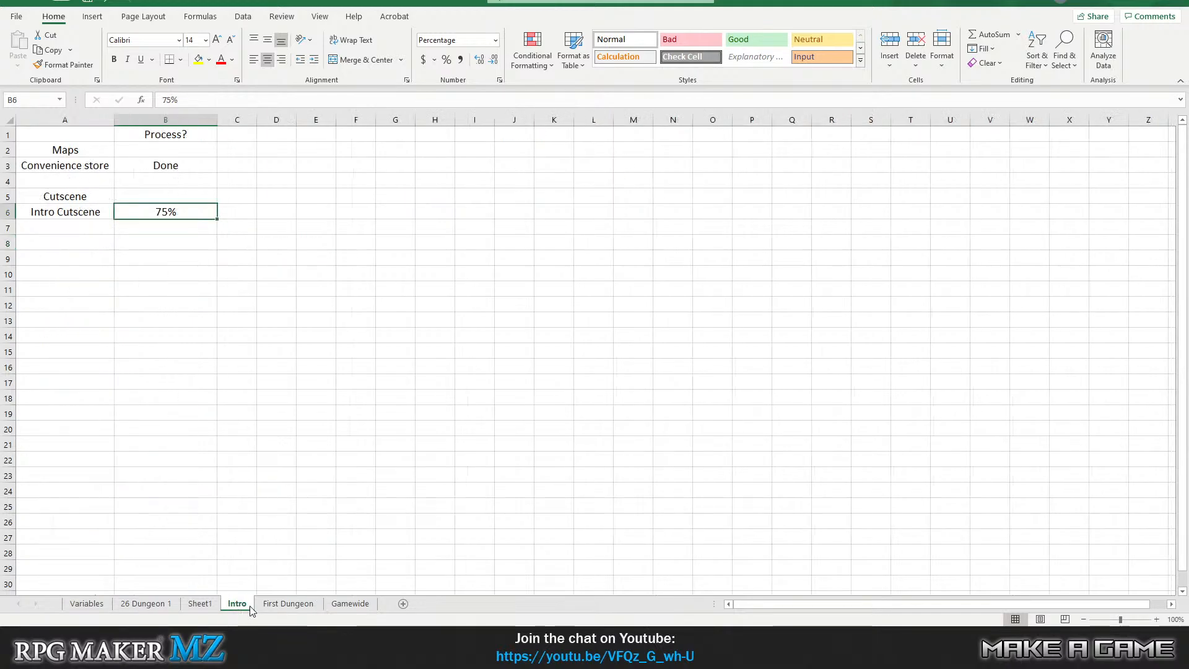
{"action": "left_click", "coordinate": [288, 603]}
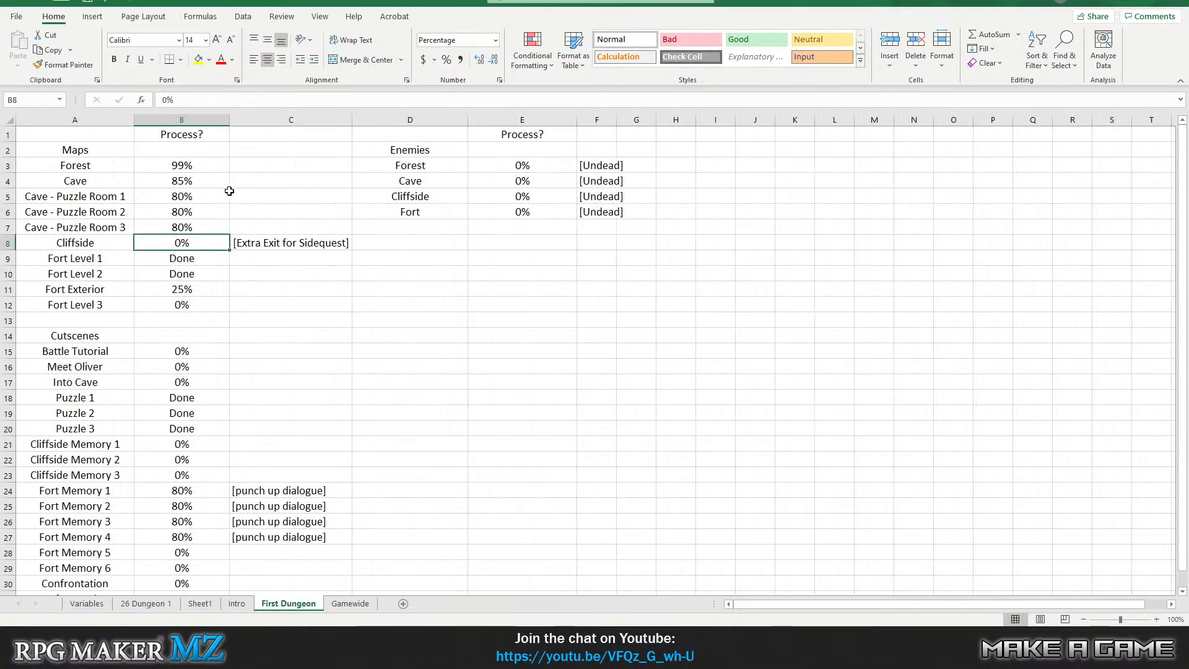
{"action": "left_click", "coordinate": [206, 184]}
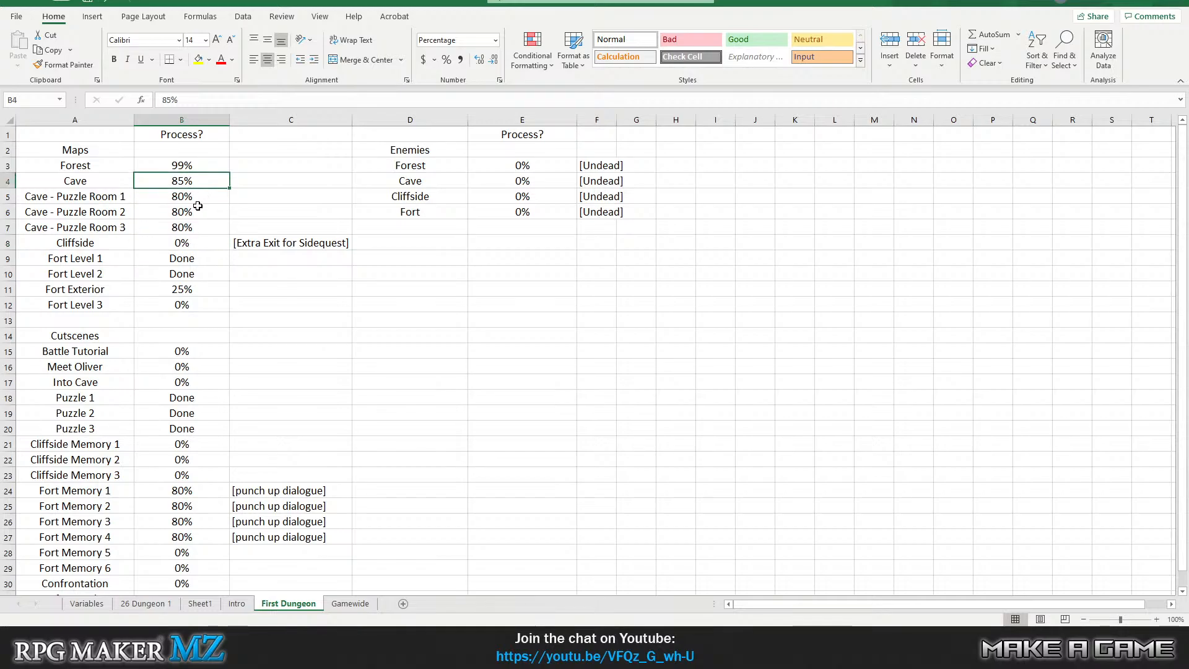
{"action": "left_click_drag", "start_coordinate": [195, 180], "coordinate": [195, 227]}
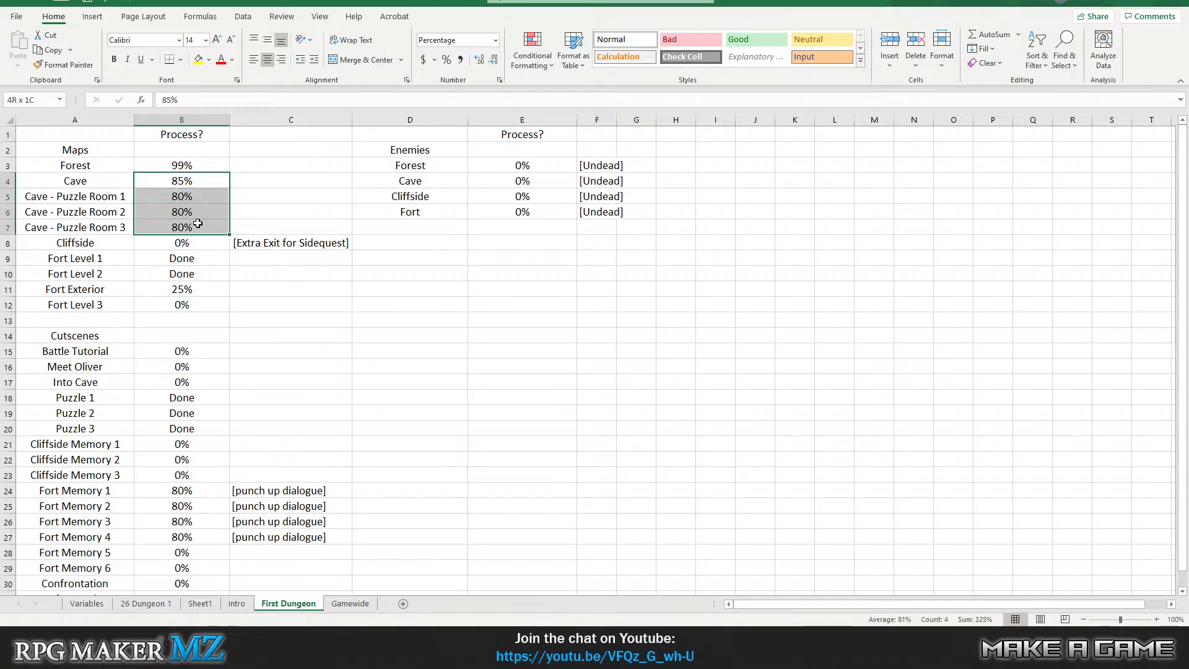
{"action": "left_click", "coordinate": [321, 308]}
{"action": "scroll", "coordinate": [326, 331], "scroll_direction": "down", "scroll_amount": 2}
{"action": "scroll", "coordinate": [325, 341], "scroll_direction": "up", "scroll_amount": 2}
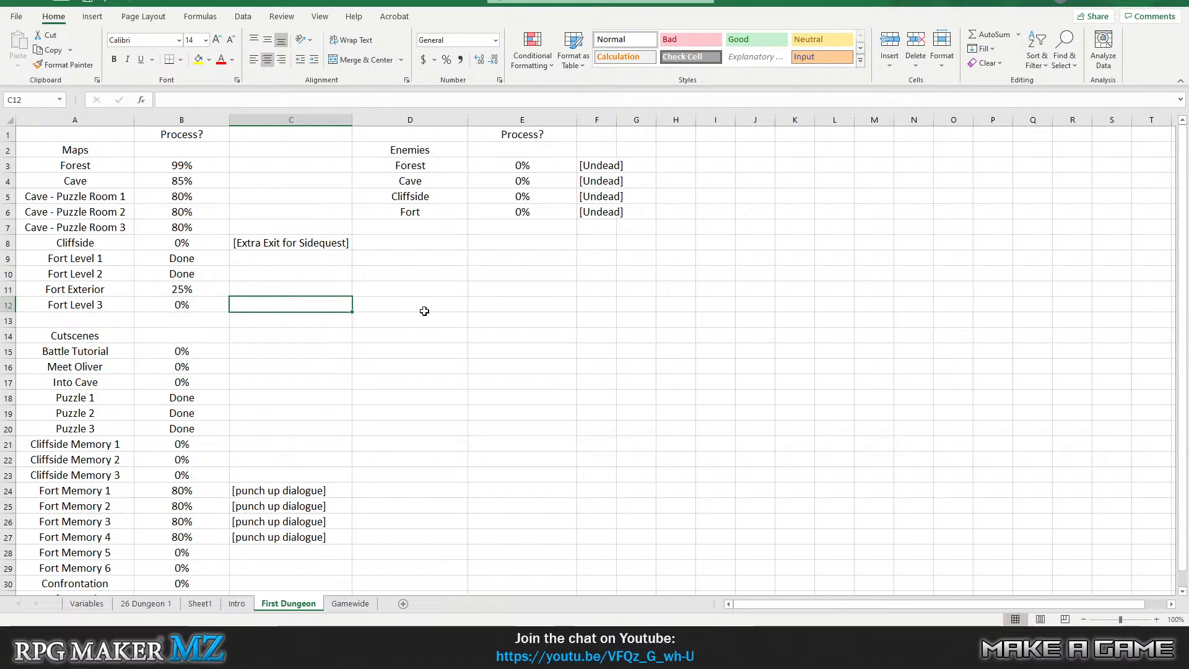
Examine the dialogue notes beside Fort Memory 1 to 4 on the First Dungeon sheet, briefly checking the Intro sheet.
{"action": "left_click_drag", "start_coordinate": [321, 494], "coordinate": [312, 536]}
{"action": "left_click", "coordinate": [402, 536]}
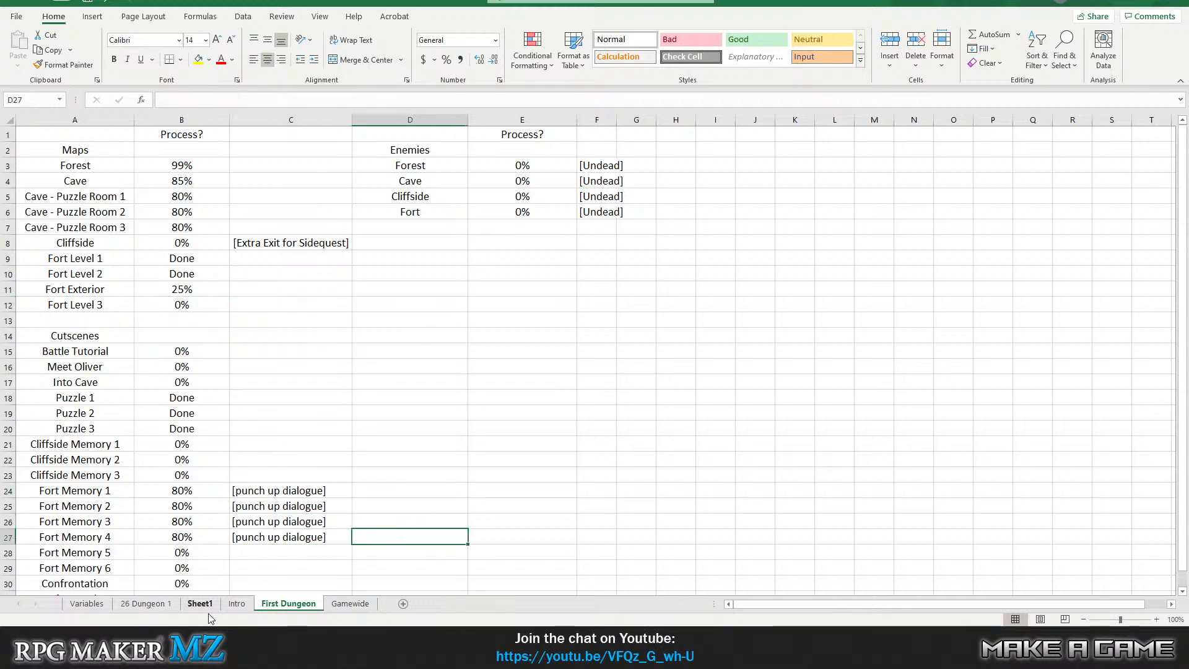
{"action": "left_click", "coordinate": [238, 604]}
{"action": "left_click", "coordinate": [288, 604]}
{"action": "left_click_drag", "start_coordinate": [308, 489], "coordinate": [292, 539]}
{"action": "left_click", "coordinate": [463, 502]}
{"action": "left_click_drag", "start_coordinate": [283, 489], "coordinate": [347, 541]}
{"action": "left_click", "coordinate": [443, 516]}
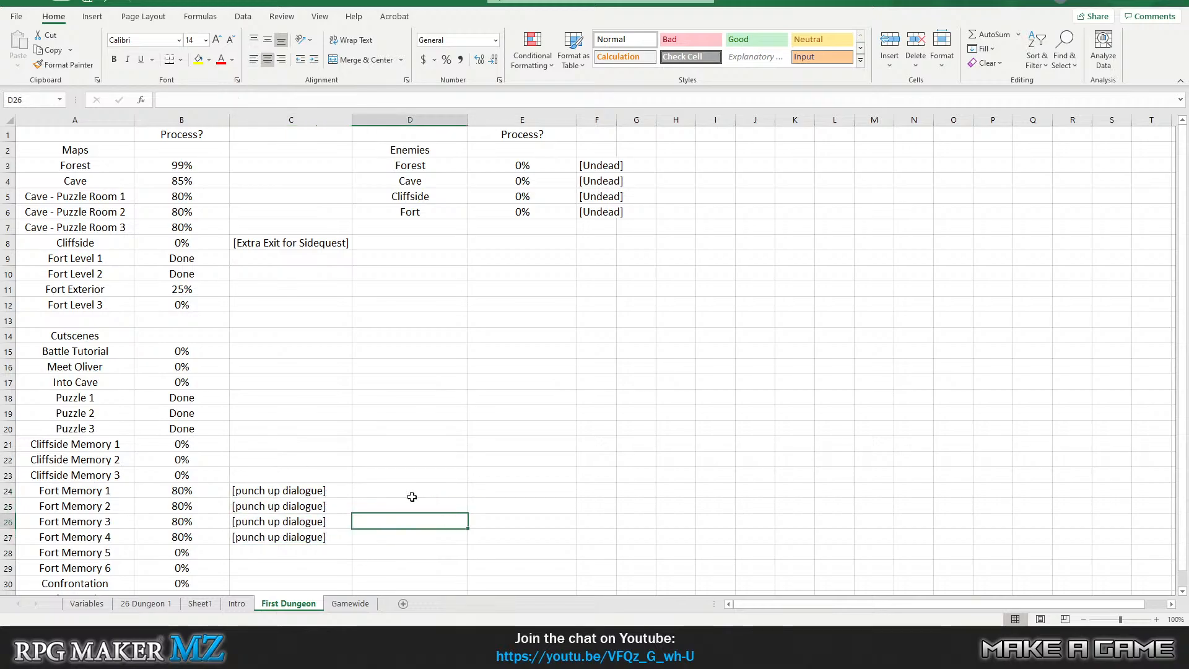